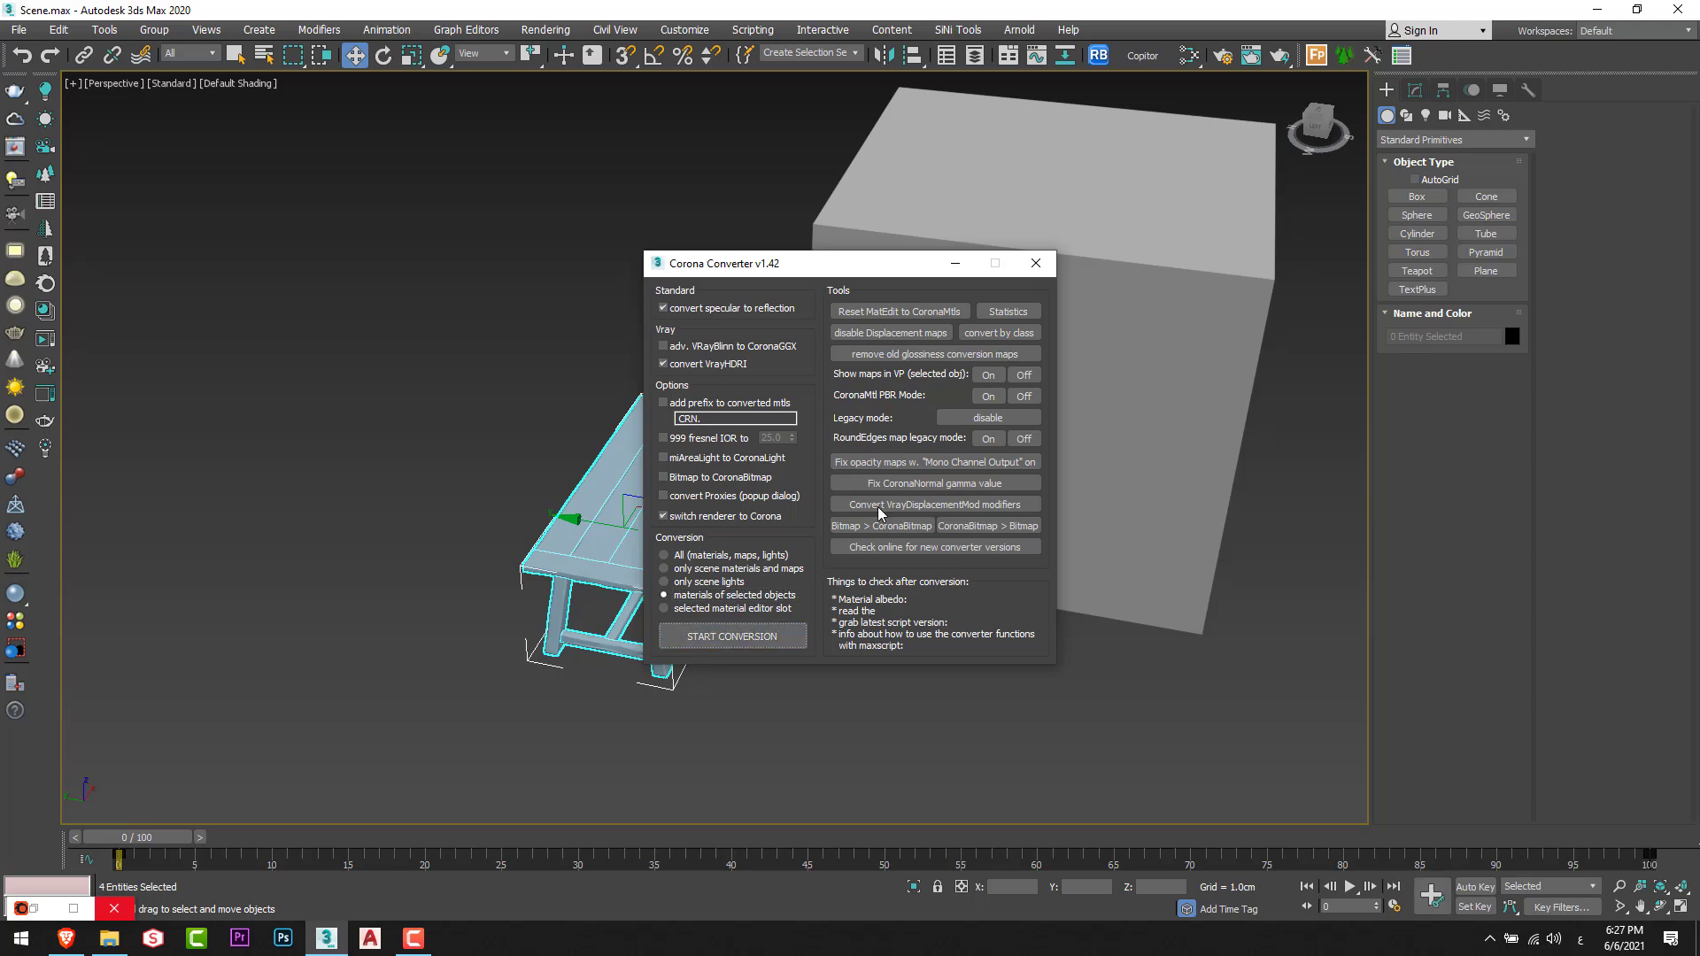
# Close the converter and move the table group into the room, beneath the cloth, bowl and plate.
pyautogui.click(1035, 263)
pyautogui.hotkey('alt', 'w')
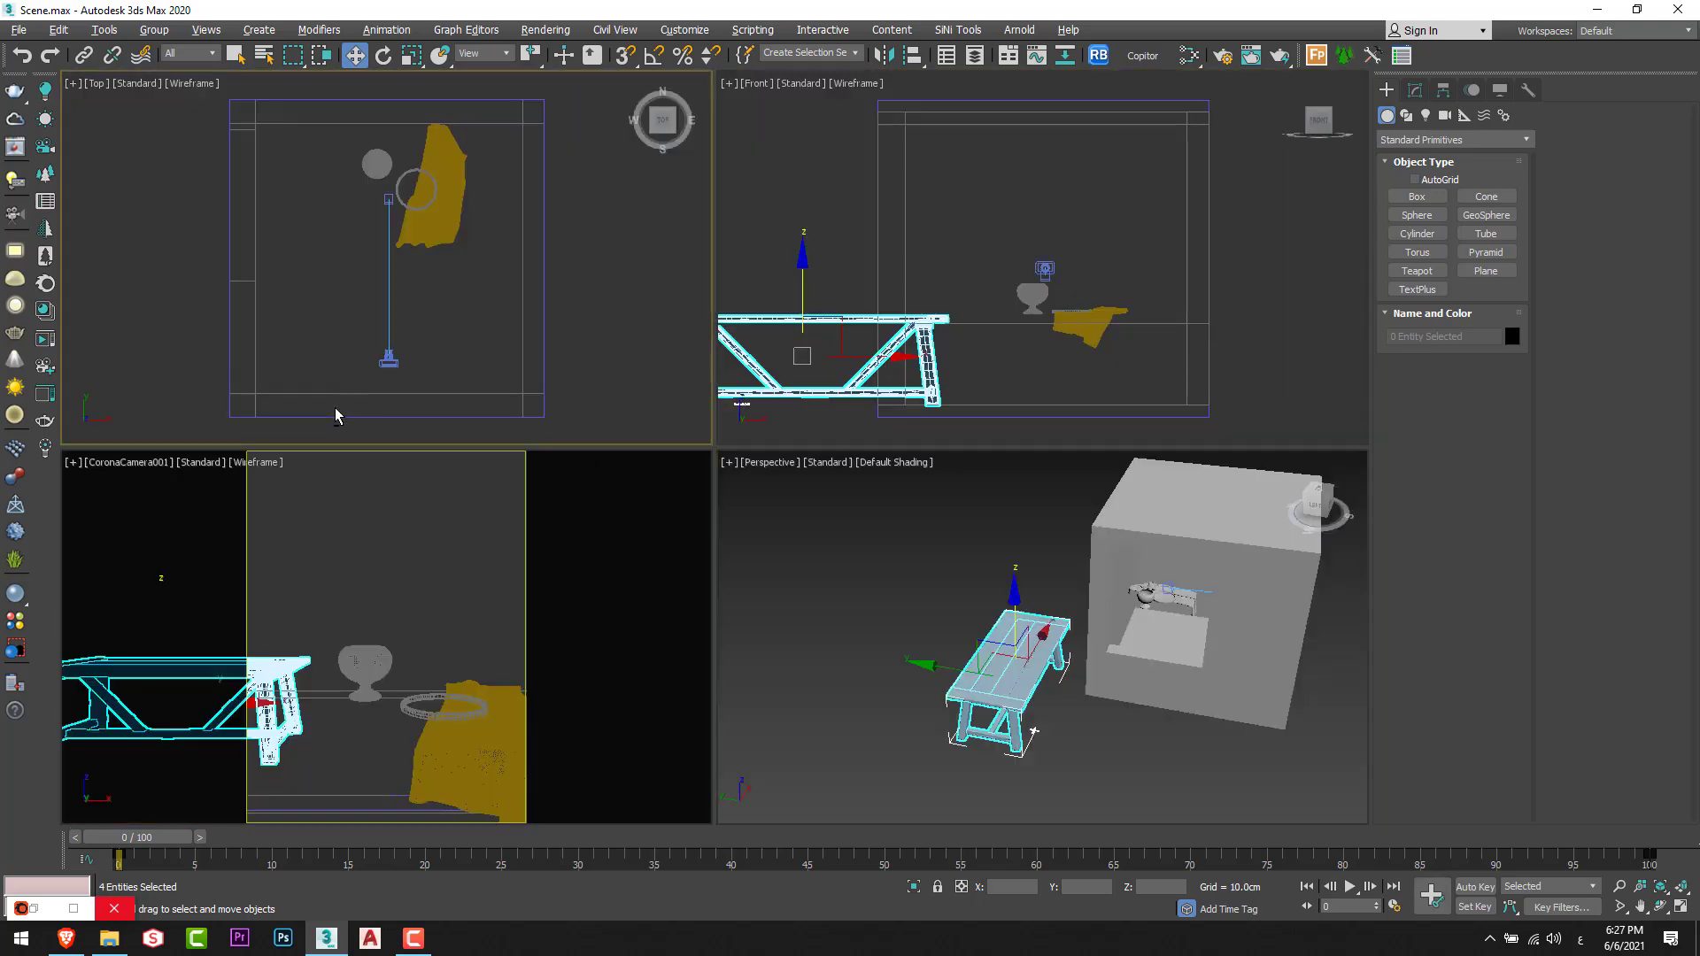
pyautogui.hotkey('alt', 'w')
pyautogui.moveTo(532, 228); pyautogui.dragTo(844, 504)
pyautogui.scroll(5, 895, 679)
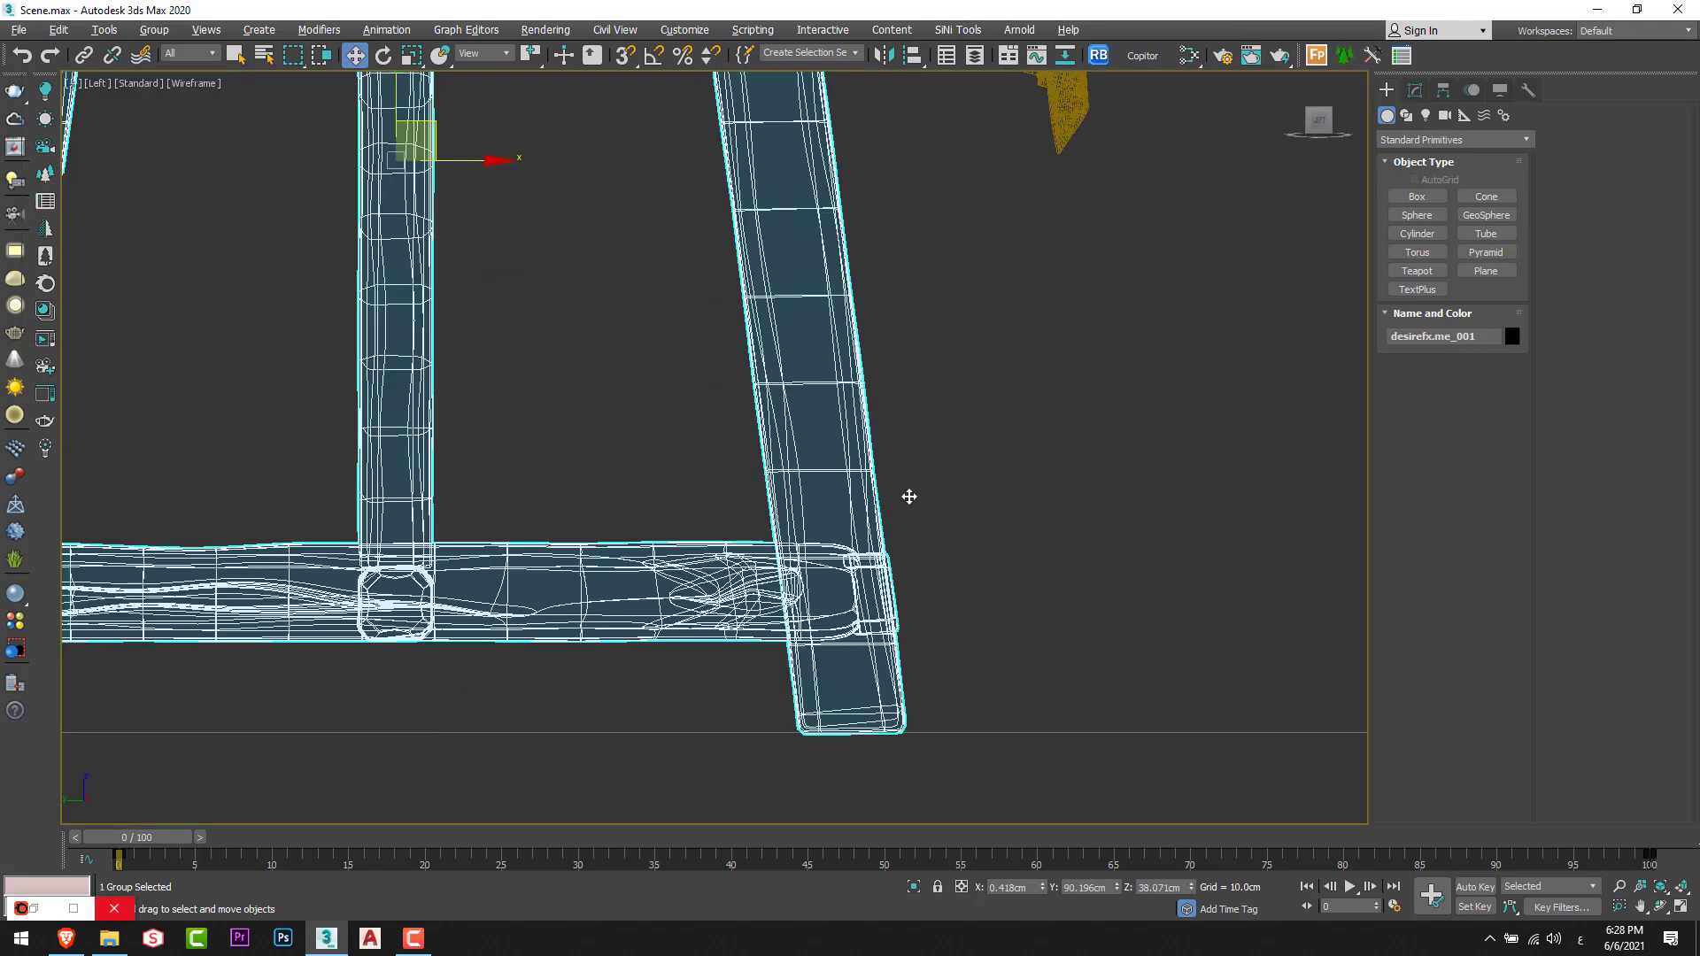
pyautogui.scroll(-5, 926, 545)
pyautogui.scroll(5, 926, 545)
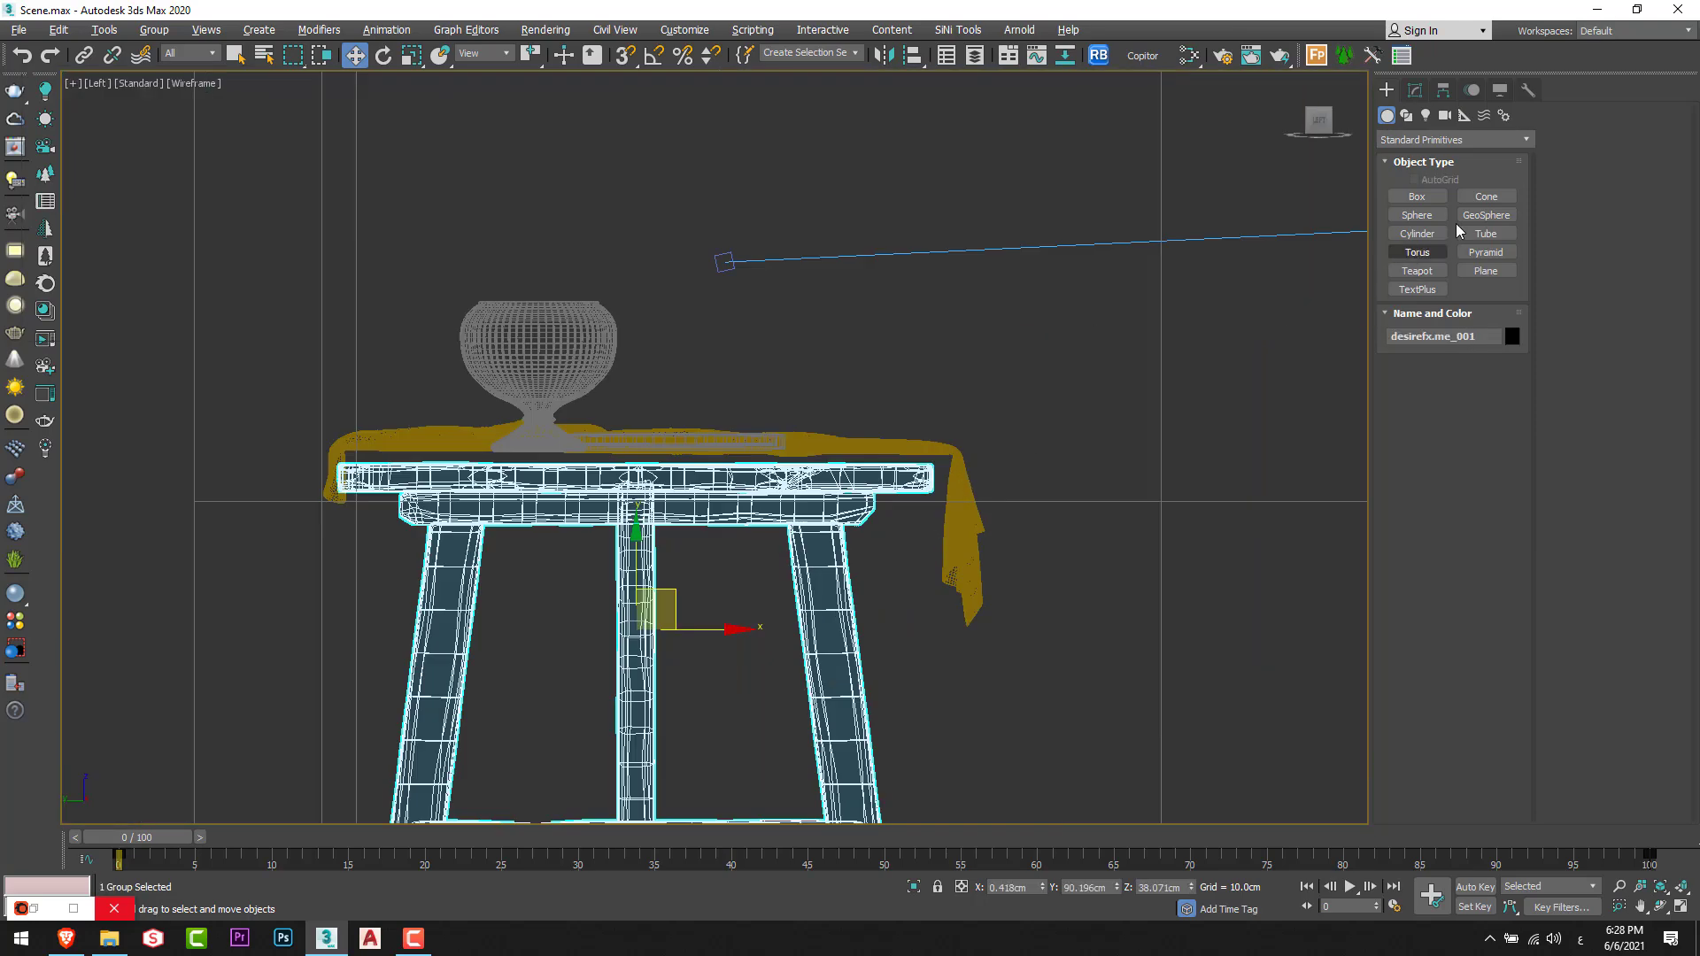
# Apply an FFD 2x2x2 modifier to the table group and activate its control points.
pyautogui.click(1414, 92)
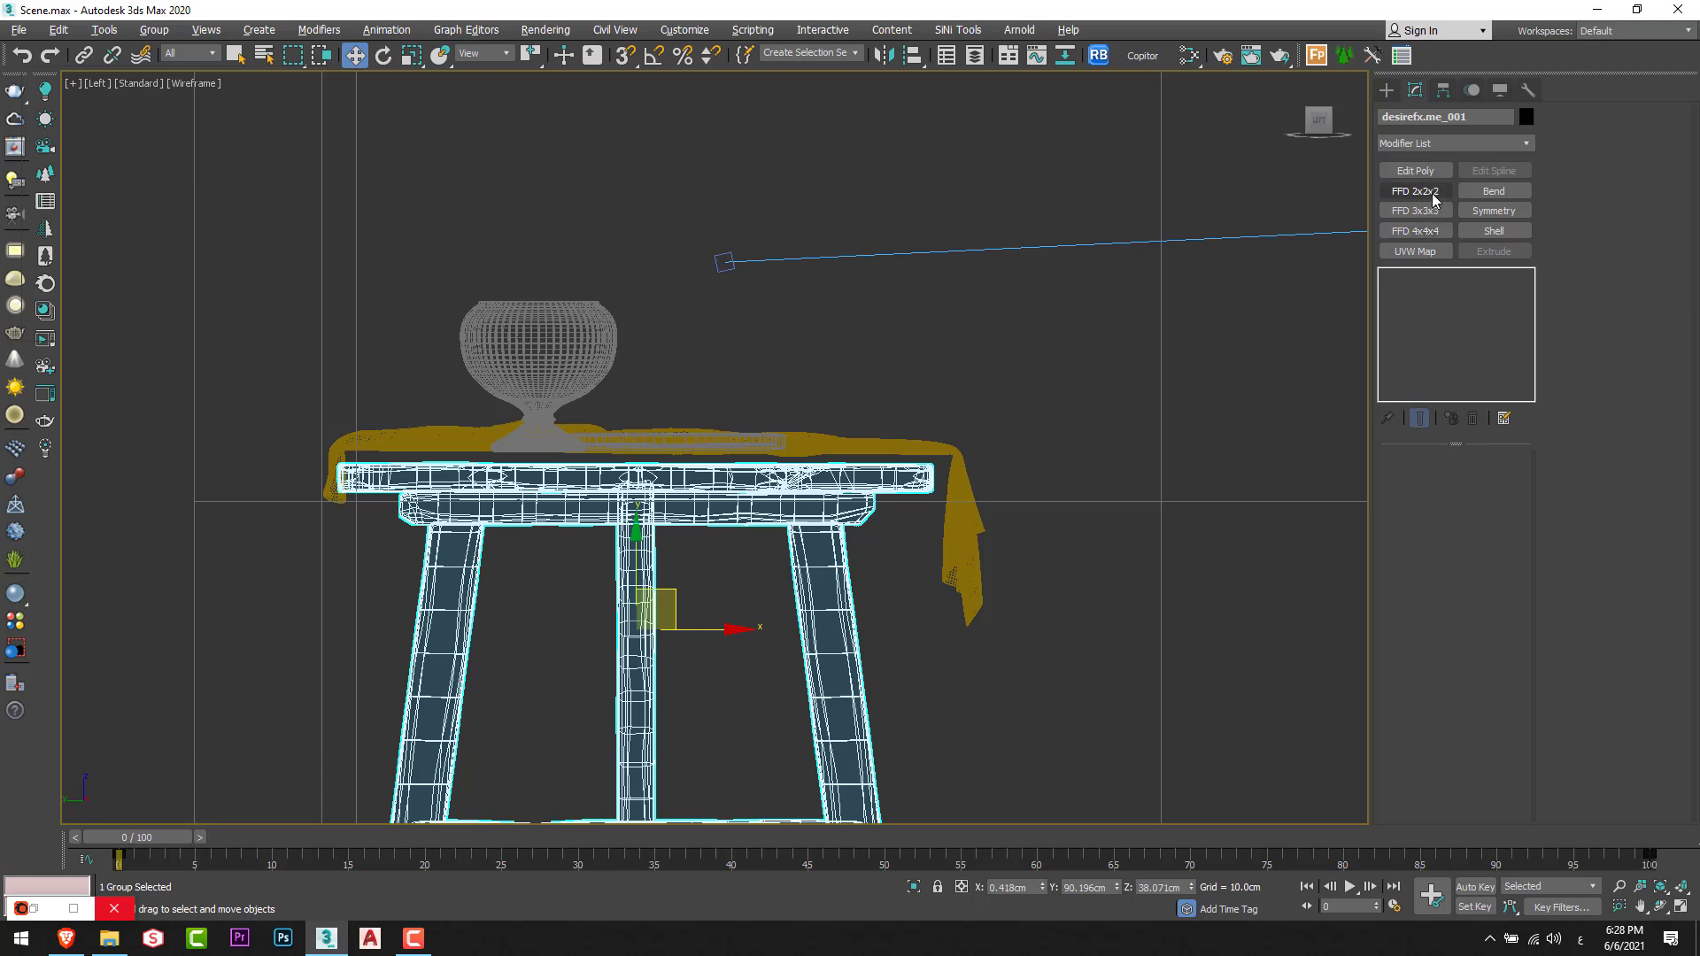
pyautogui.click(1415, 191)
pyautogui.scroll(-3, 1059, 342)
pyautogui.moveTo(1049, 262); pyautogui.dragTo(977, 520)
pyautogui.press('1')
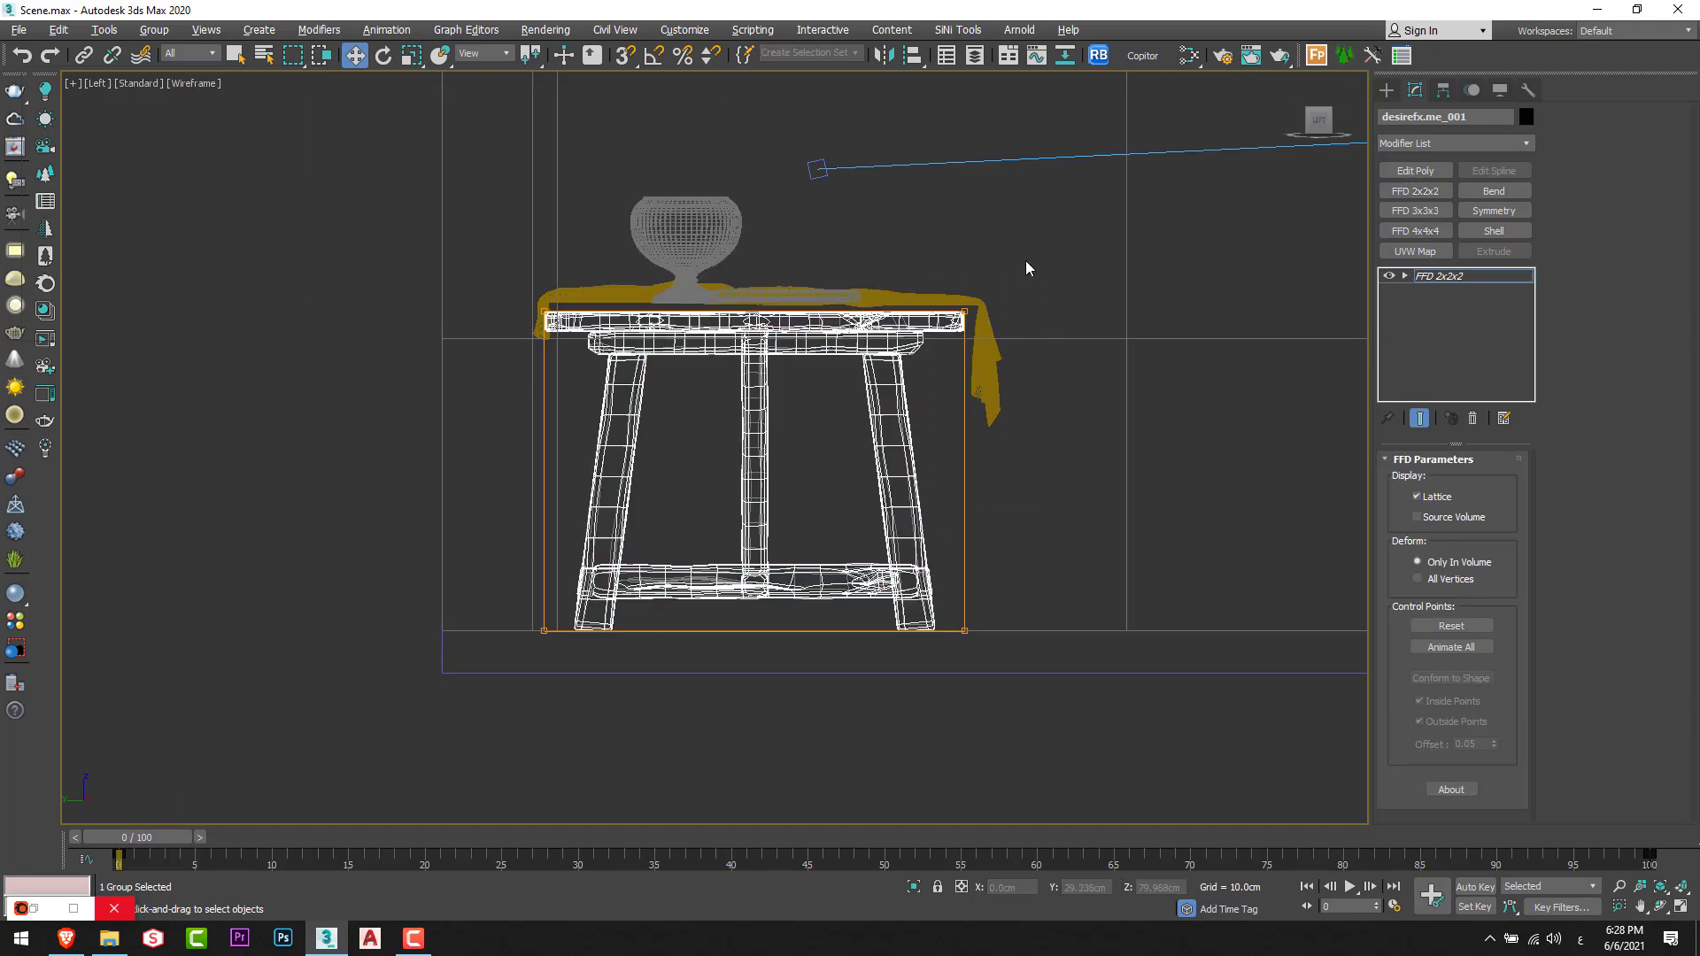
# Adjust the lattice's side control points to widen the table slightly, and raise its top control points until the tabletop meets the cloth.
pyautogui.moveTo(1052, 229); pyautogui.dragTo(999, 689)
pyautogui.scroll(5, 998, 352)
pyautogui.scroll(-5, 1085, 611)
pyautogui.moveTo(681, 428); pyautogui.dragTo(523, 859)
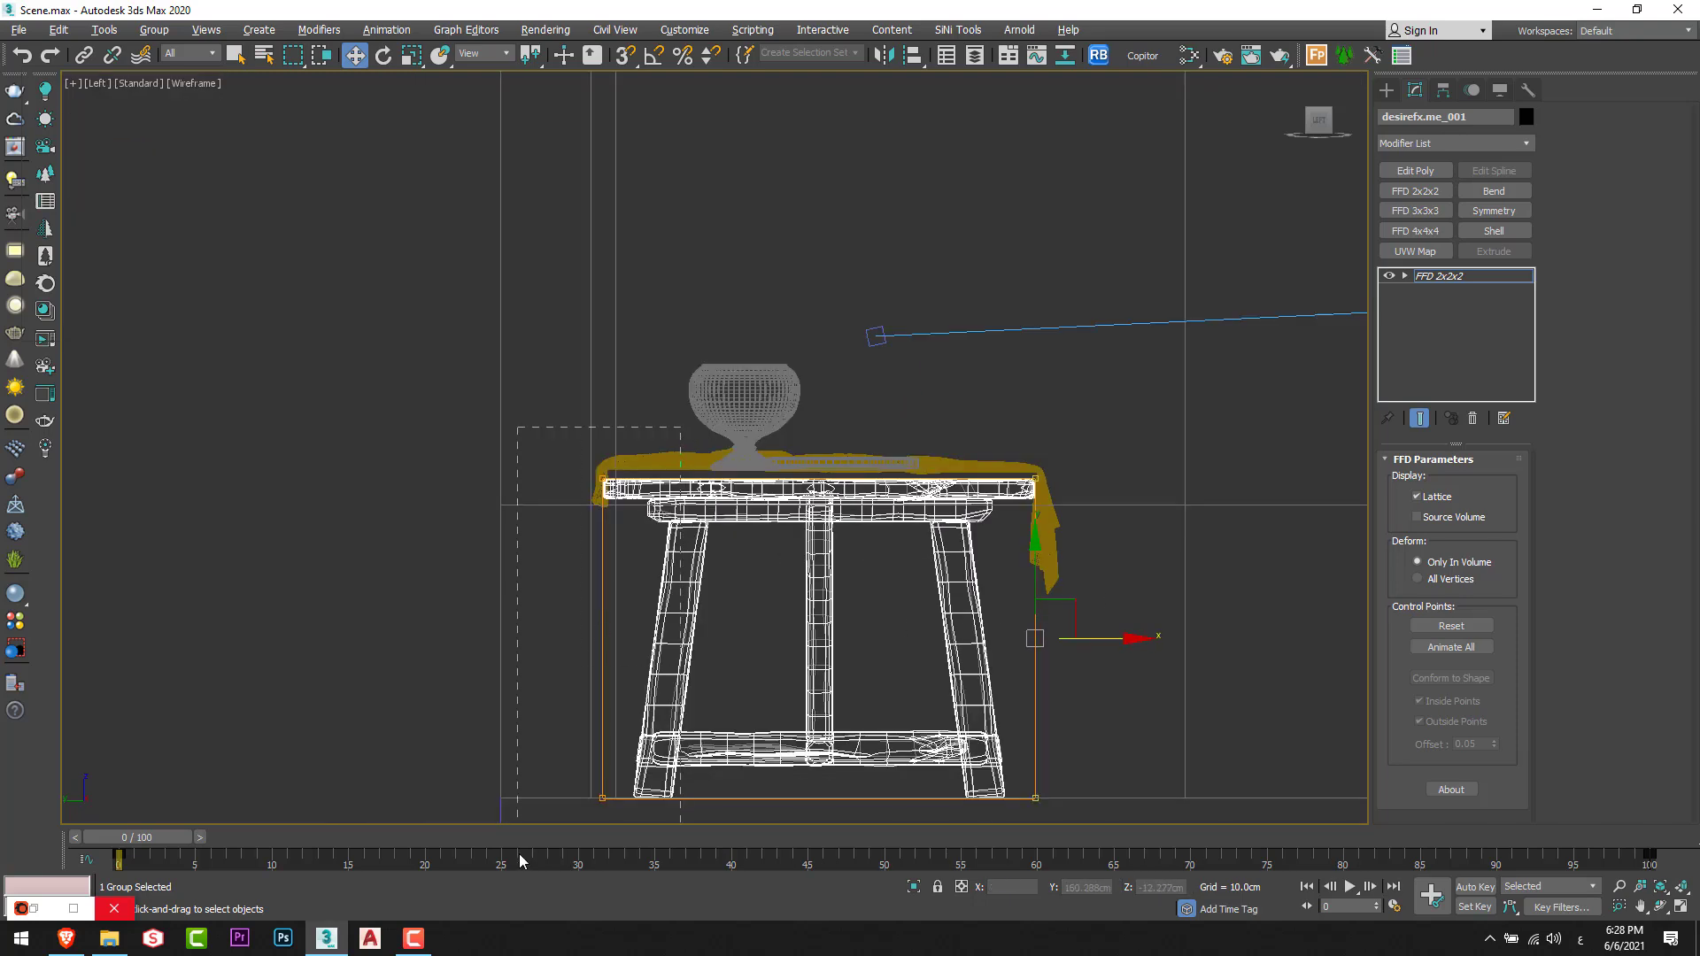
pyautogui.moveTo(690, 488); pyautogui.dragTo(447, 563)
pyautogui.scroll(5, 867, 450)
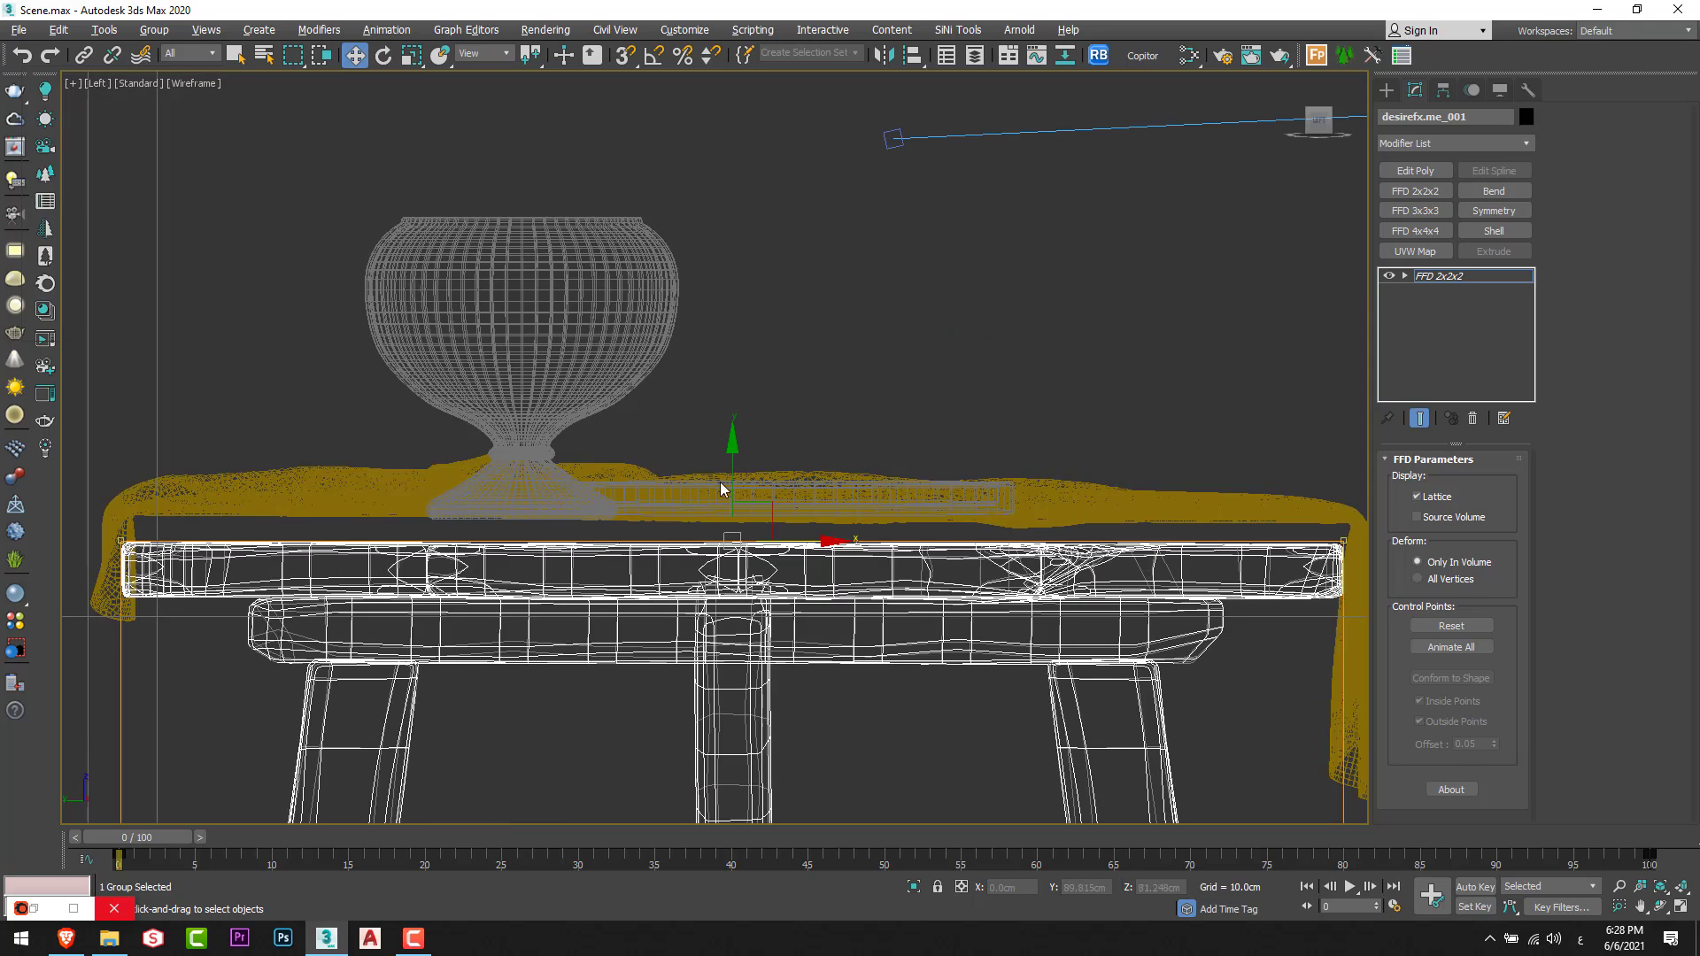
pyautogui.moveTo(725, 487); pyautogui.dragTo(725, 448)
pyautogui.press('1')
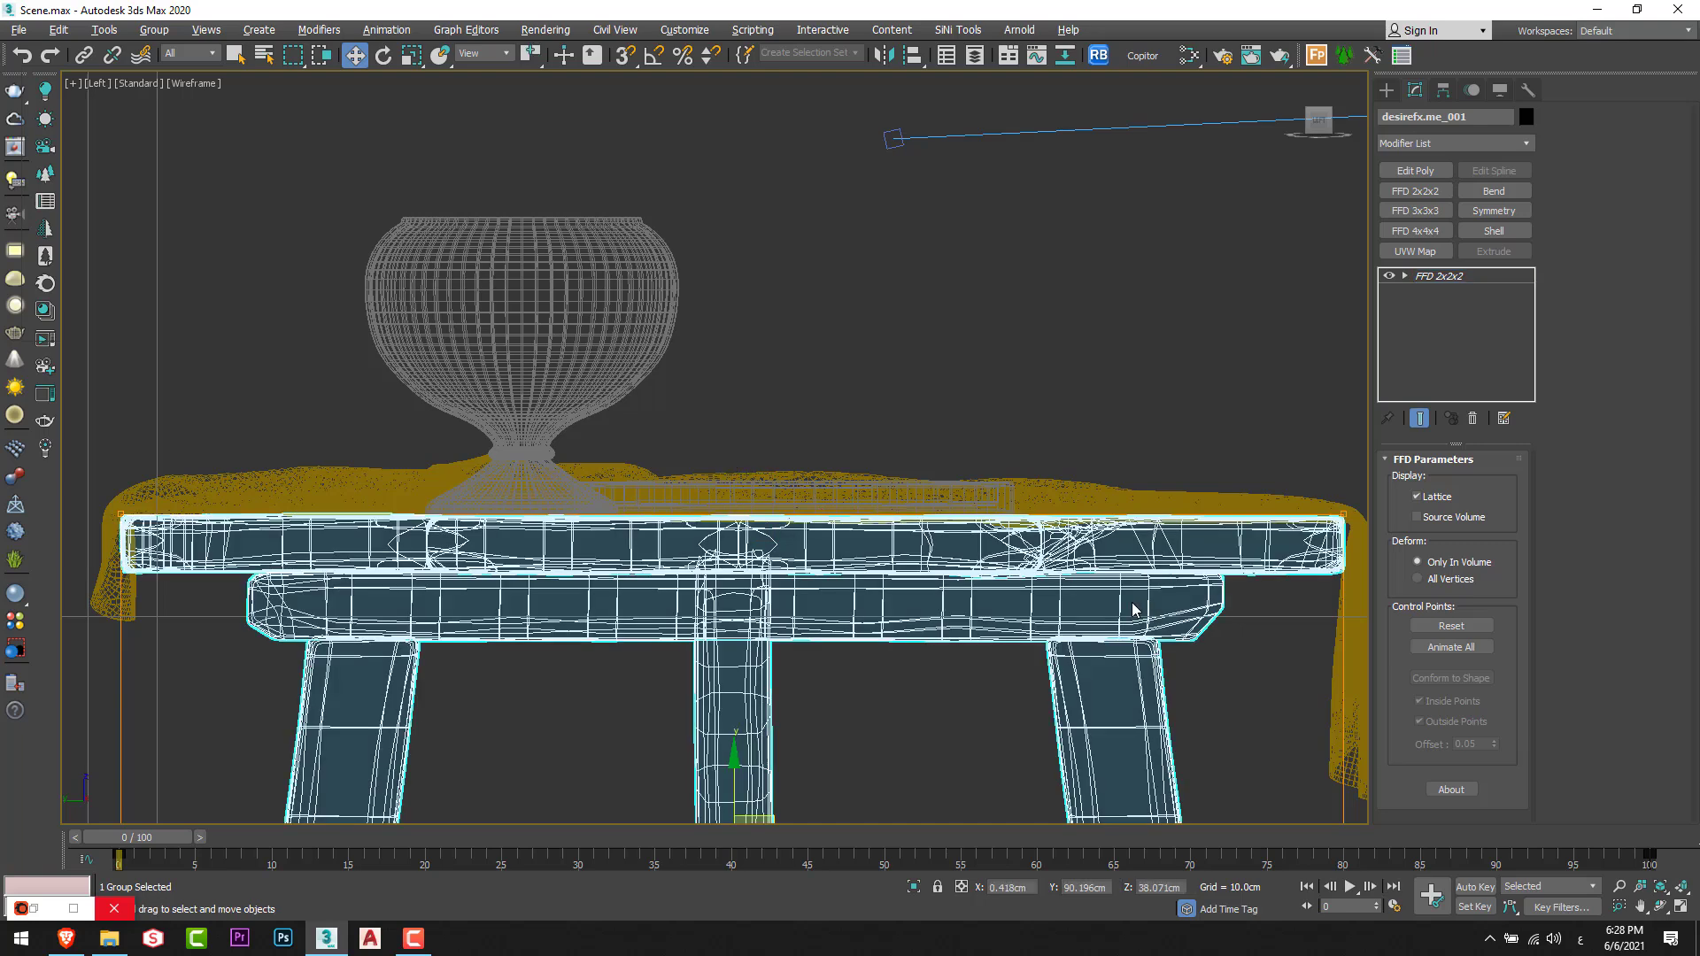
# Convert the table's materials to Corona with the converter's "materials of selected objects" option, then close it and deselect the table.
pyautogui.moveTo(1059, 566); pyautogui.dragTo(1030, 551, button='middle')
pyautogui.hotkey('alt', 'w')
pyautogui.middleClick(885, 560)
pyautogui.hotkey('alt', 'w')
pyautogui.keyDown('alt'); pyautogui.moveTo(838, 561); pyautogui.dragTo(817, 581, button='middle'); pyautogui.keyUp('alt')
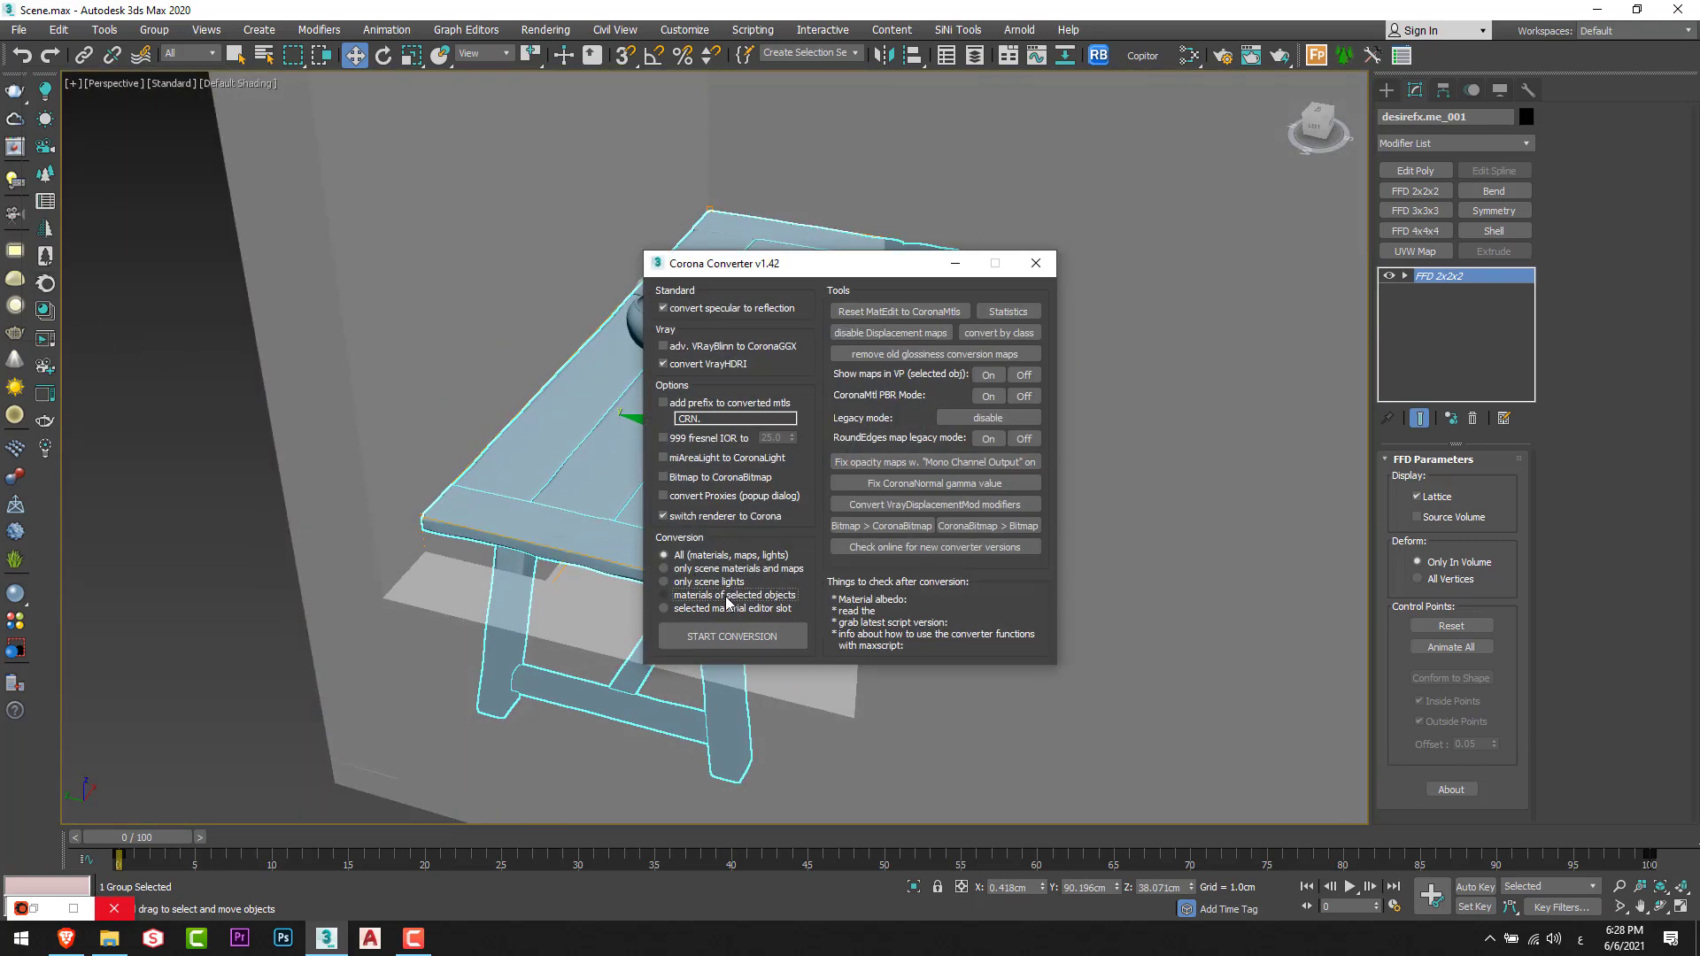
pyautogui.click(726, 597)
pyautogui.click(731, 634)
pyautogui.click(1034, 264)
pyautogui.click(212, 478)
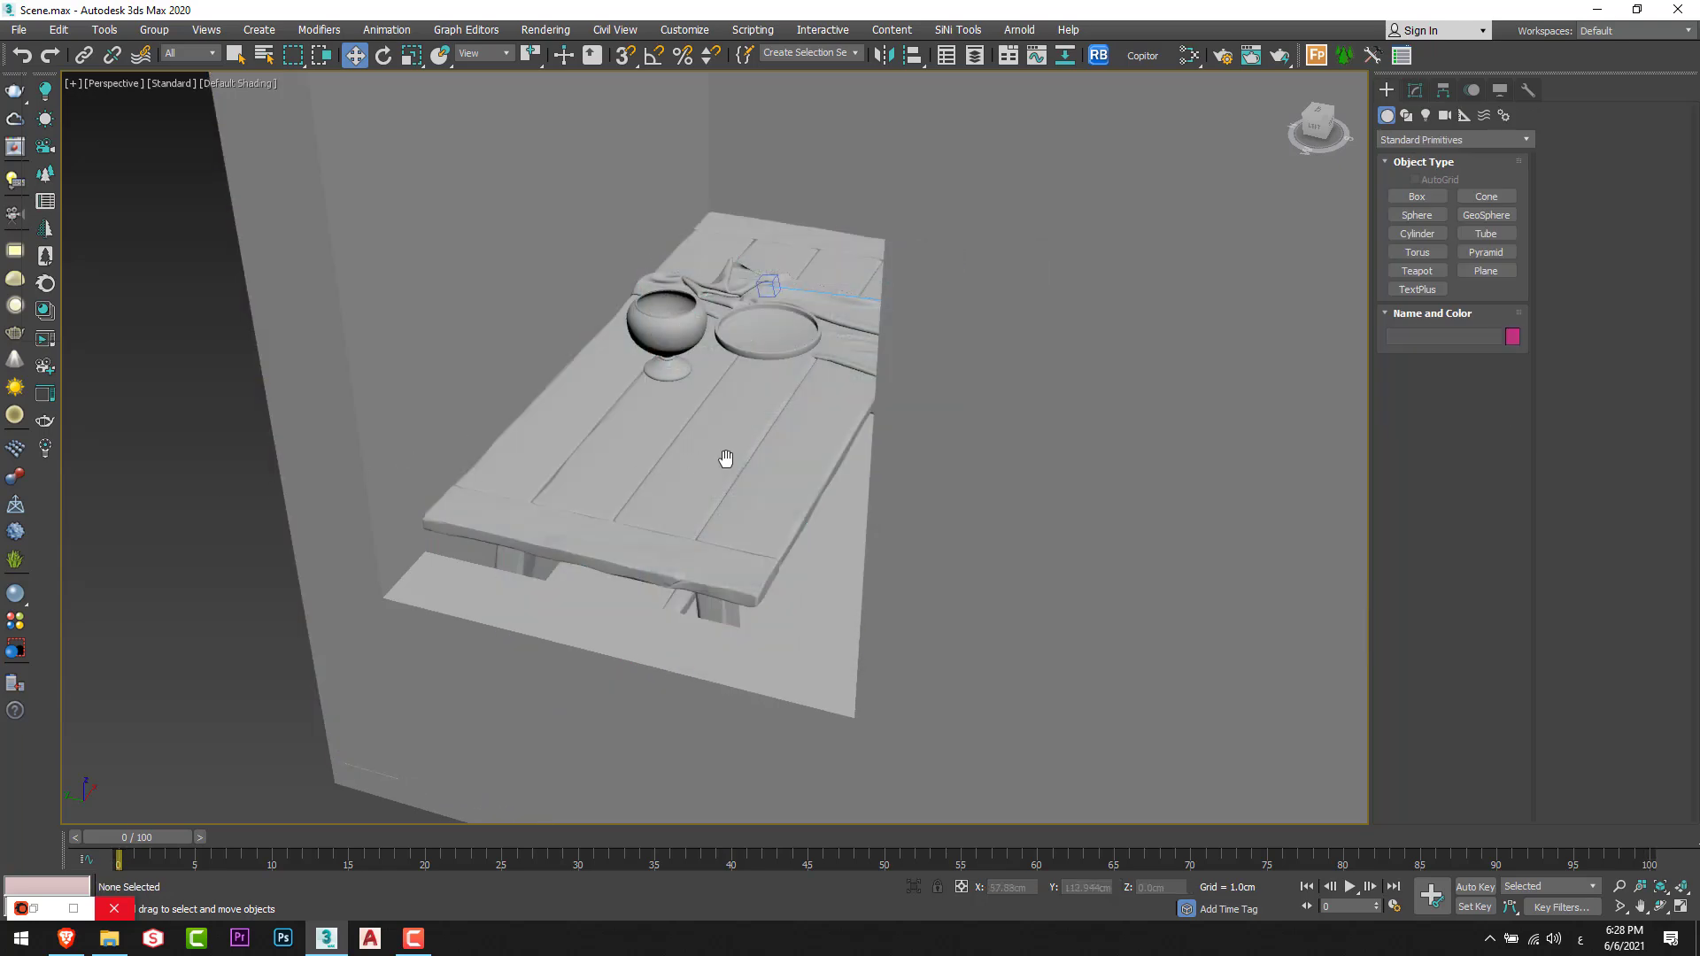
# Show the camera view maximized with shaded display and open the Corona interactive frame buffer.
pyautogui.scroll(-3, 728, 463)
pyautogui.keyDown('alt'); pyautogui.moveTo(729, 463); pyautogui.dragTo(755, 537, button='middle'); pyautogui.keyUp('alt')
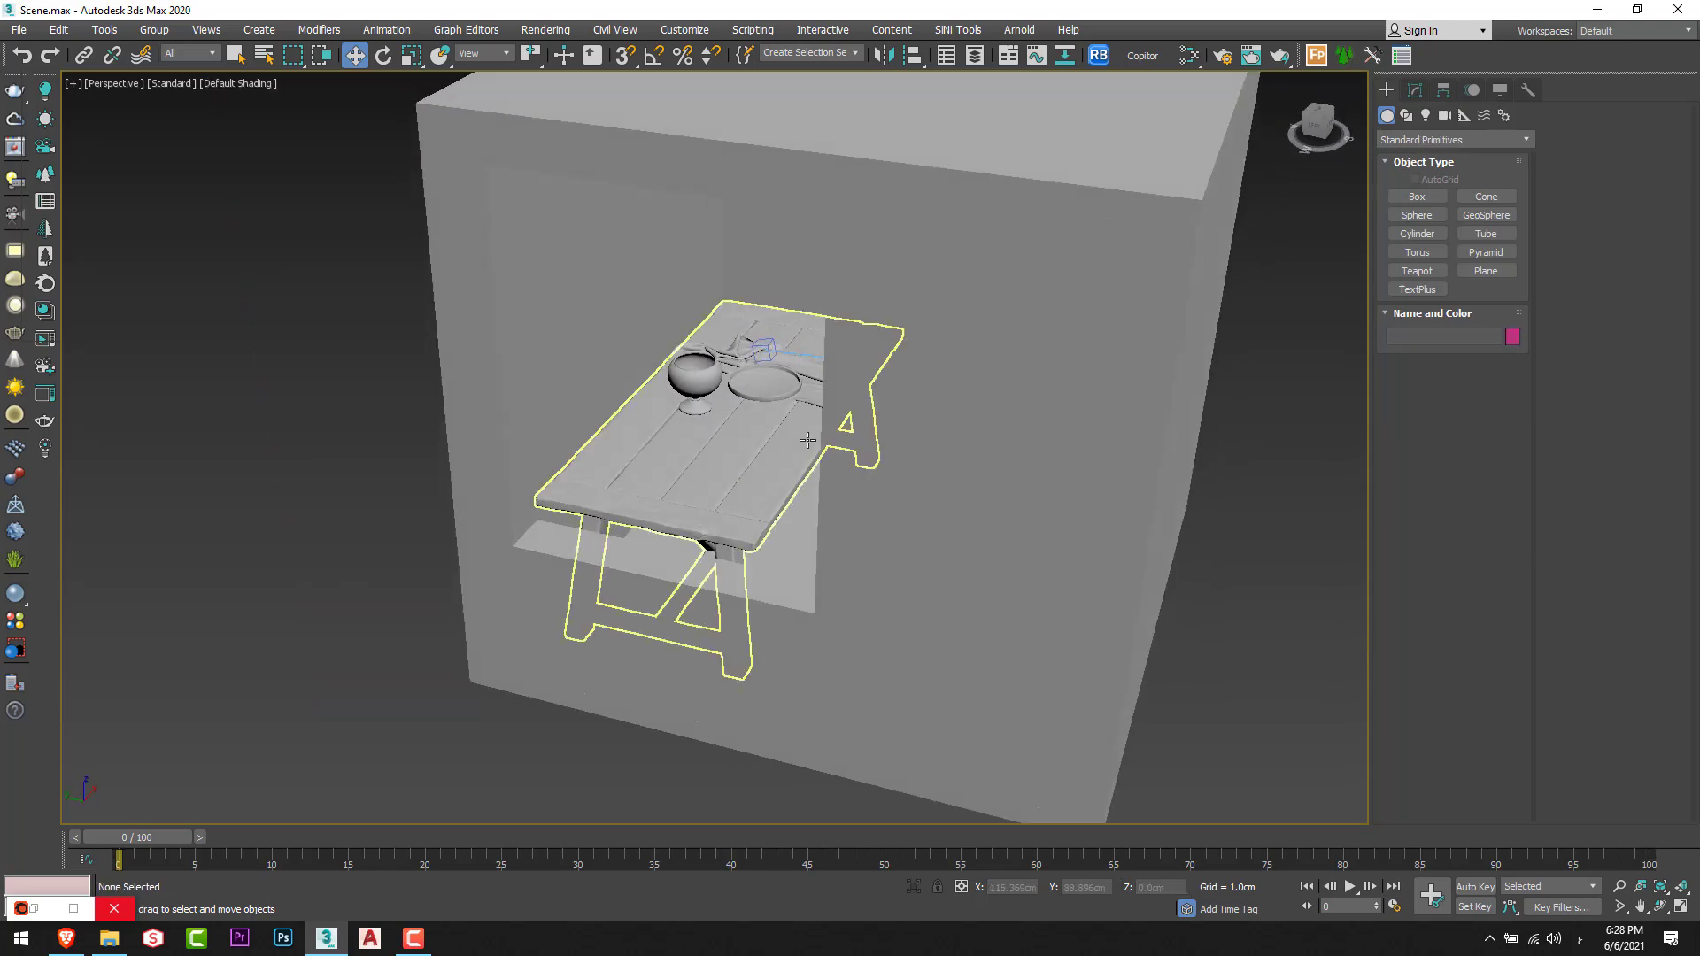
pyautogui.hotkey('alt', 'w')
pyautogui.middleClick(586, 629)
pyautogui.hotkey('alt', 'w')
pyautogui.press('F3')
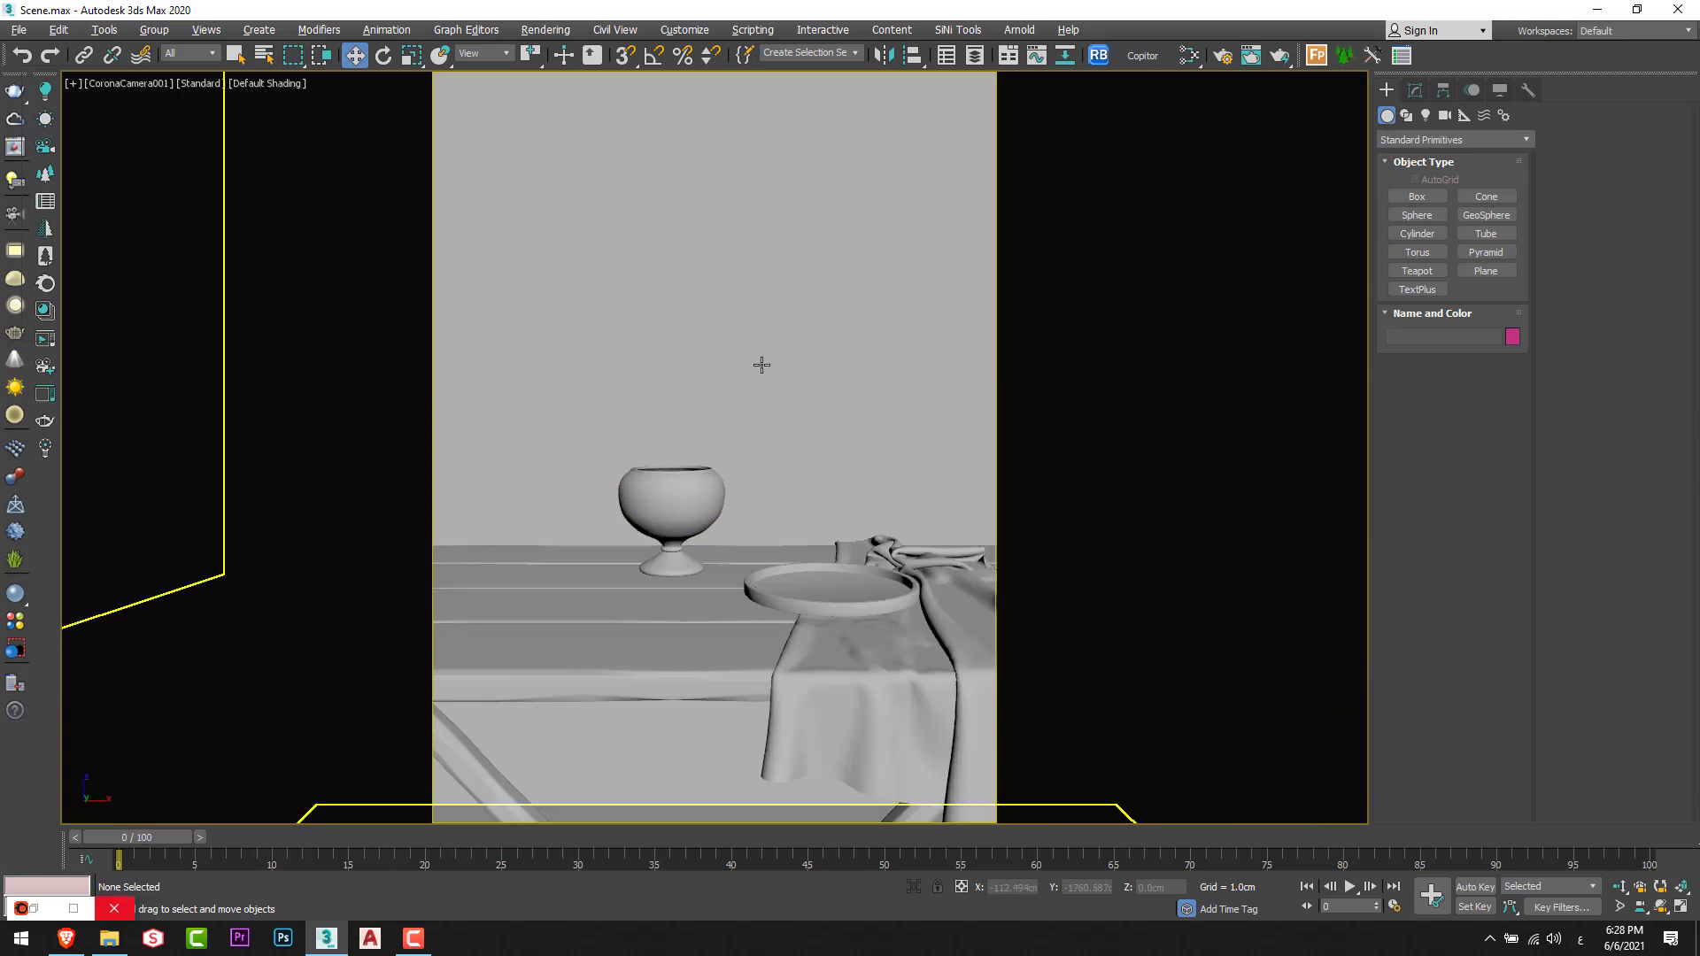
pyautogui.click(44, 339)
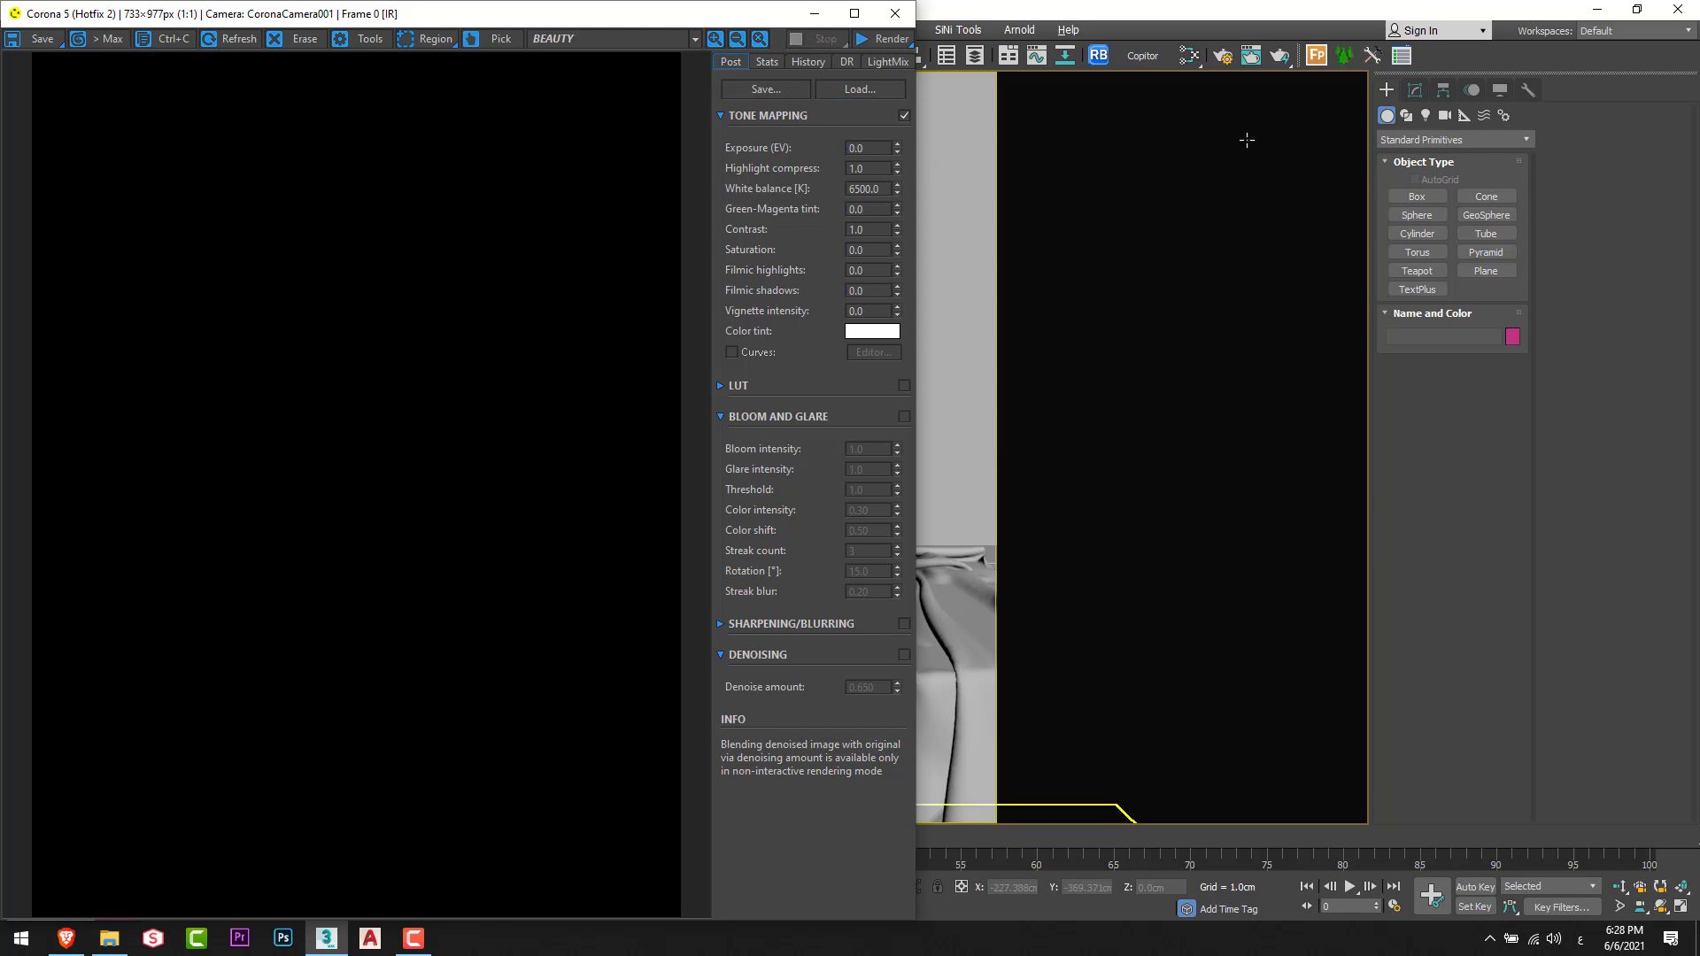
# Open the render settings and set the Corona scene environment to a single map.
pyautogui.click(1229, 67)
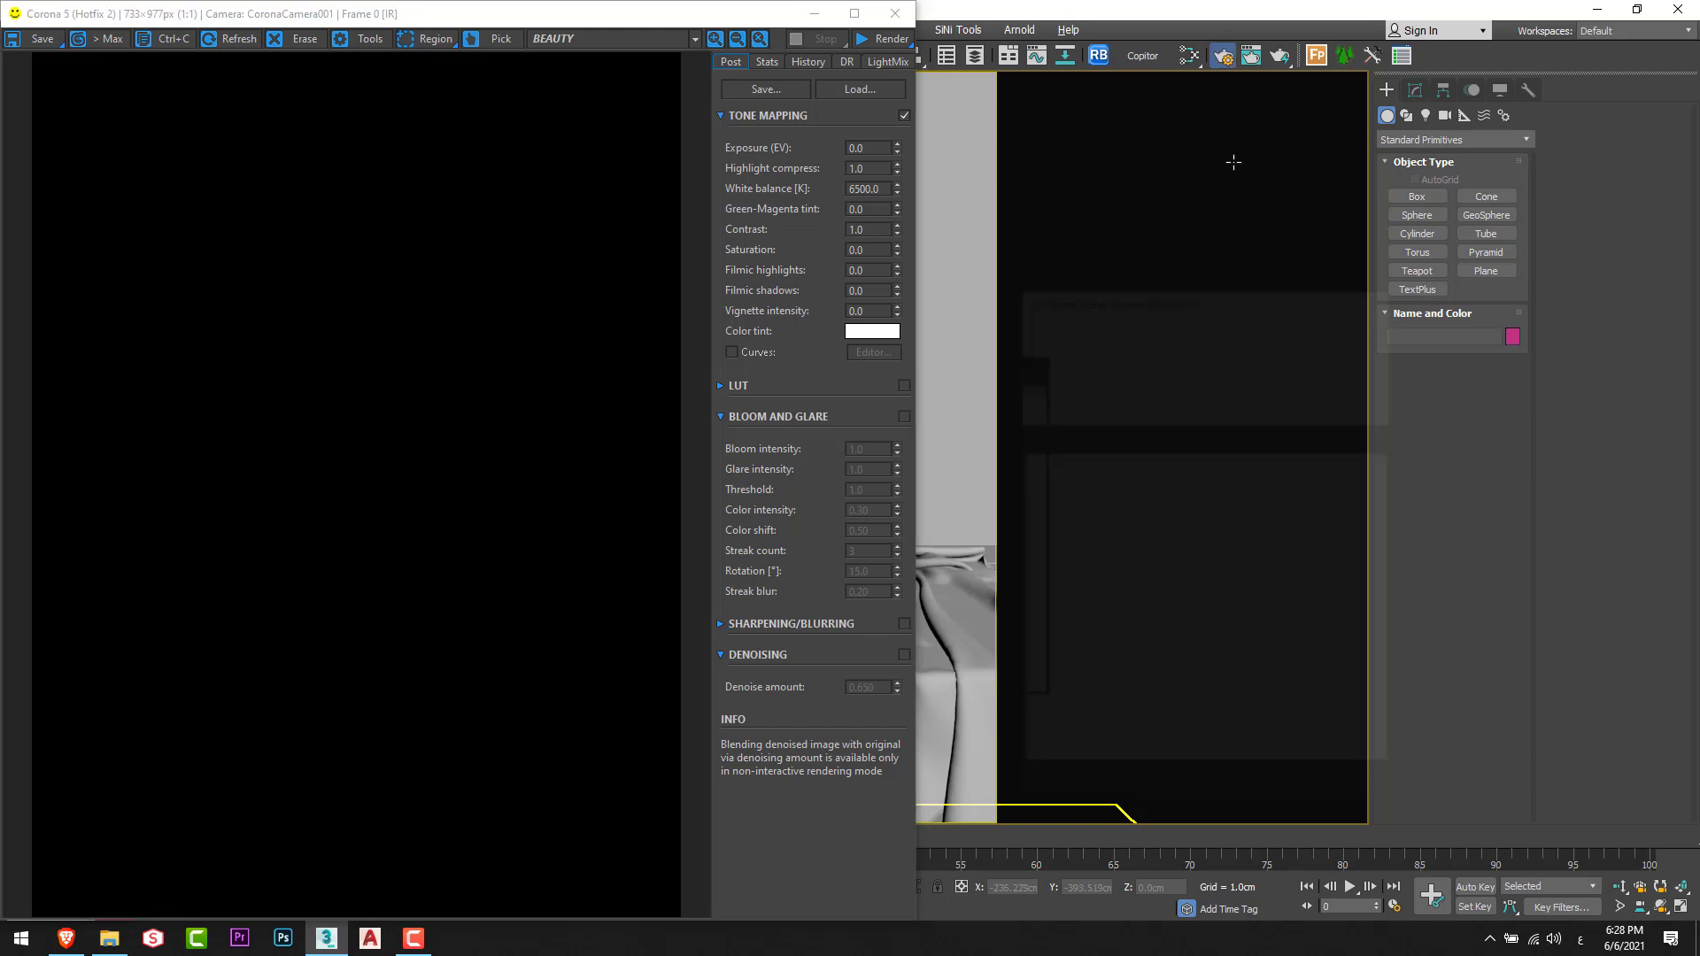
pyautogui.click(1089, 433)
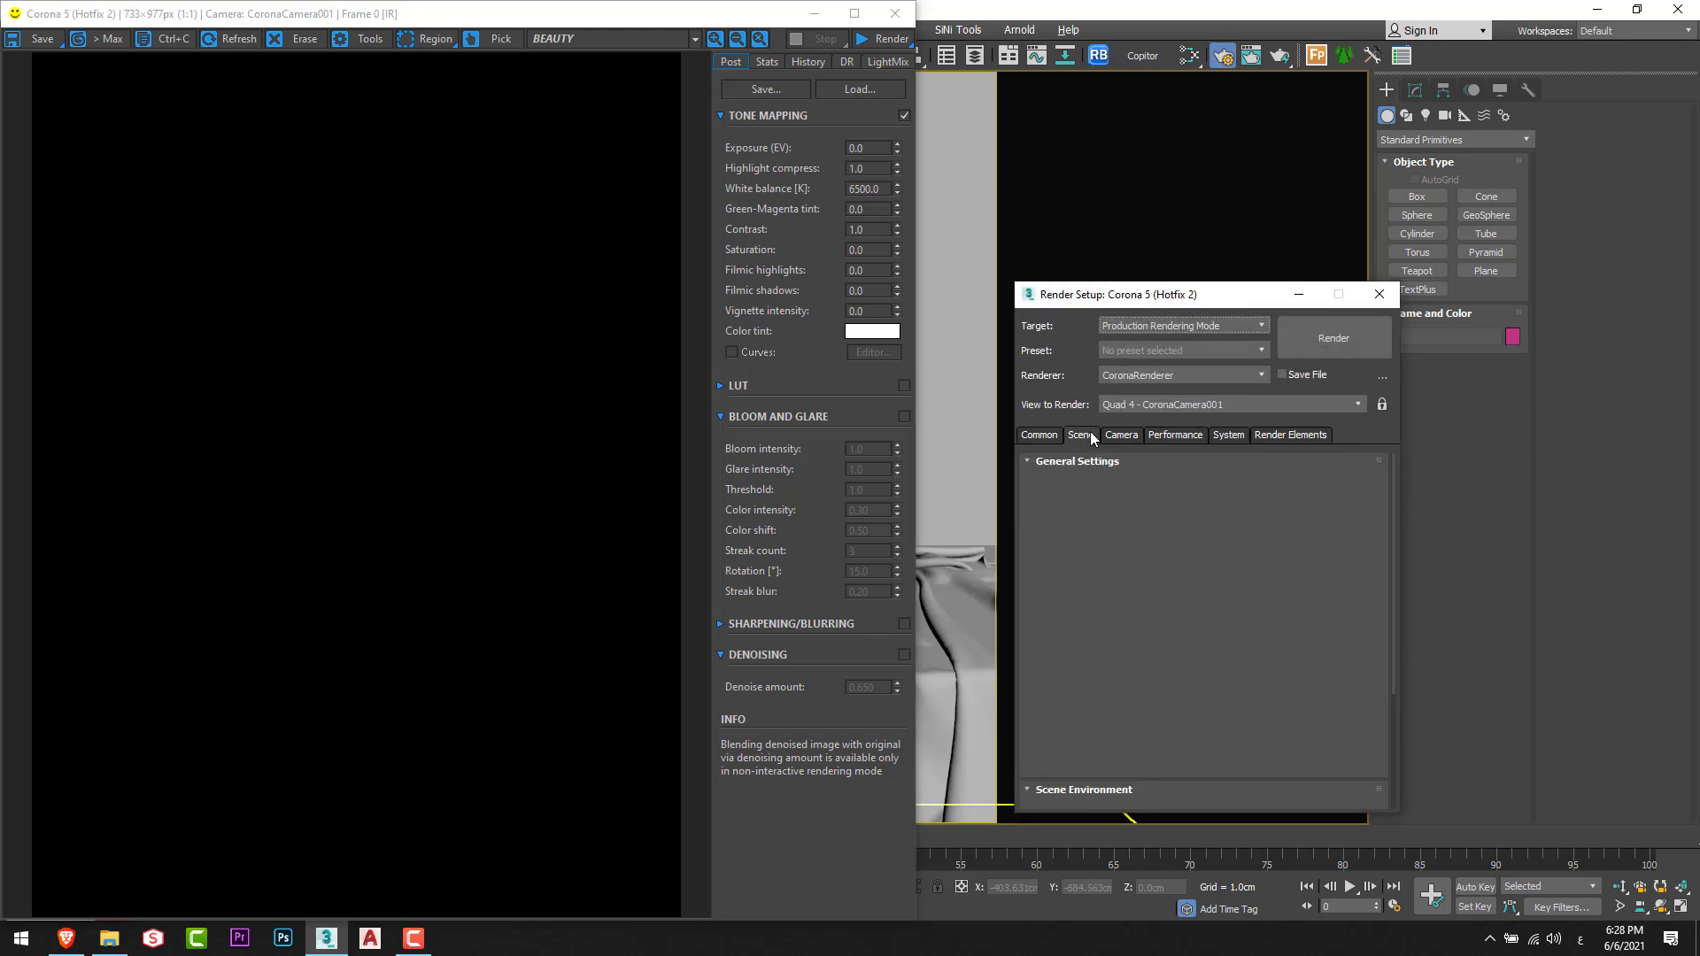
pyautogui.moveTo(1139, 645); pyautogui.dragTo(1123, 437)
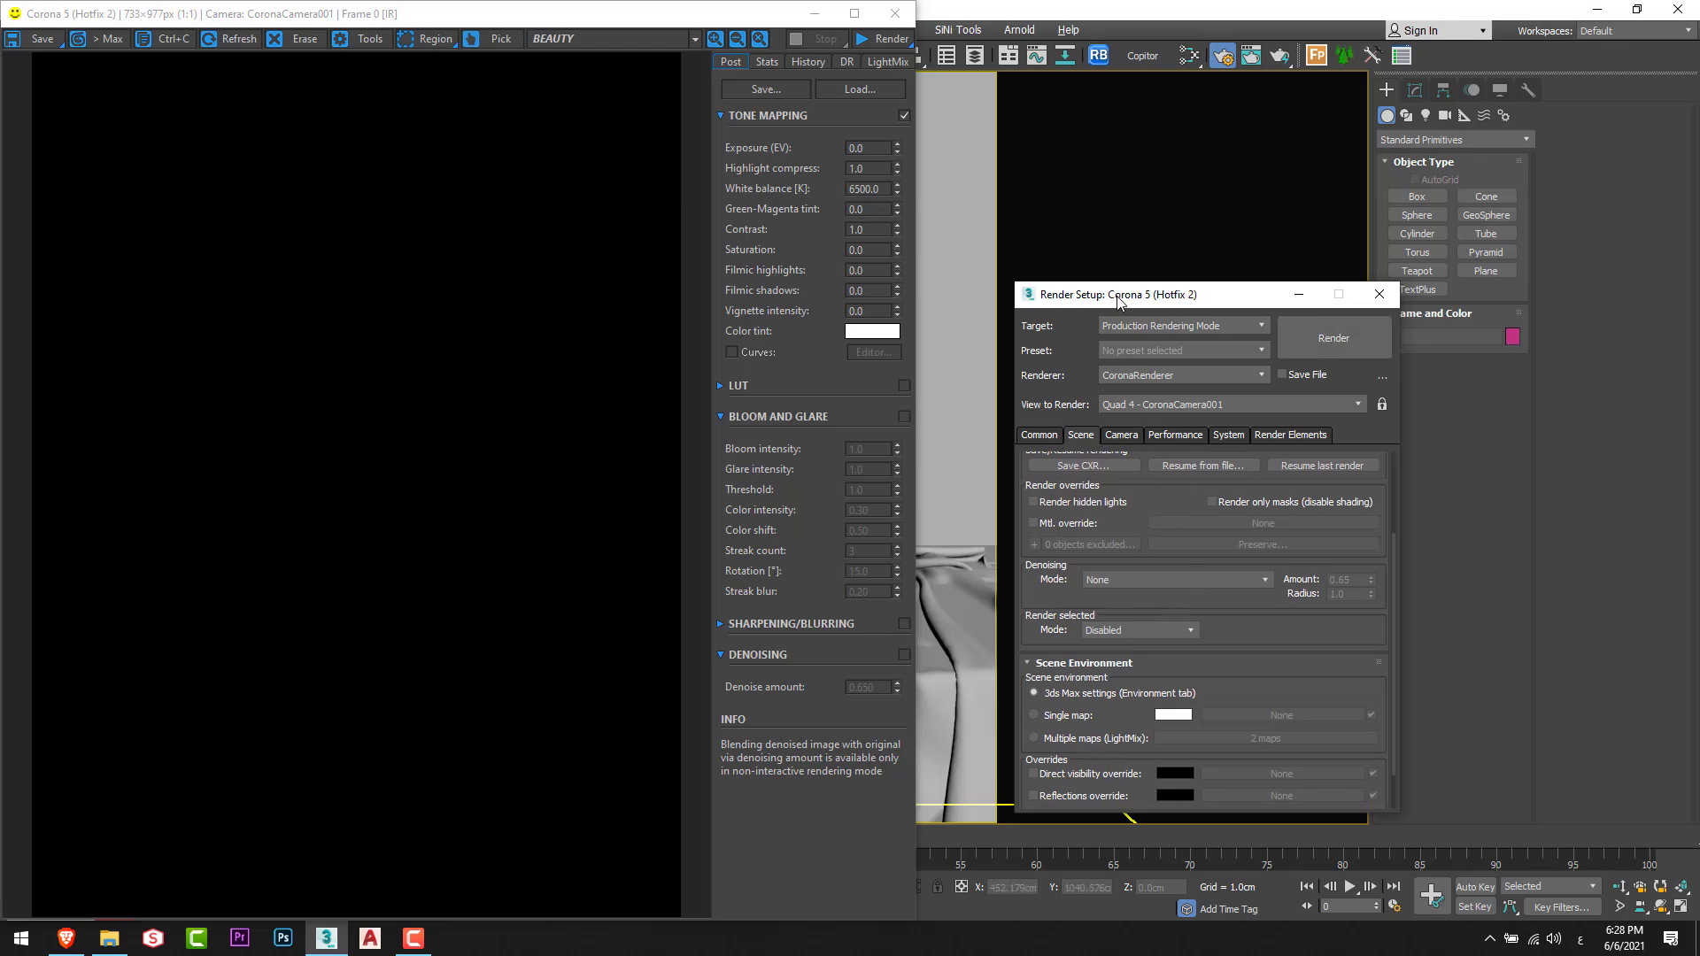
pyautogui.moveTo(1118, 301); pyautogui.dragTo(1099, 307)
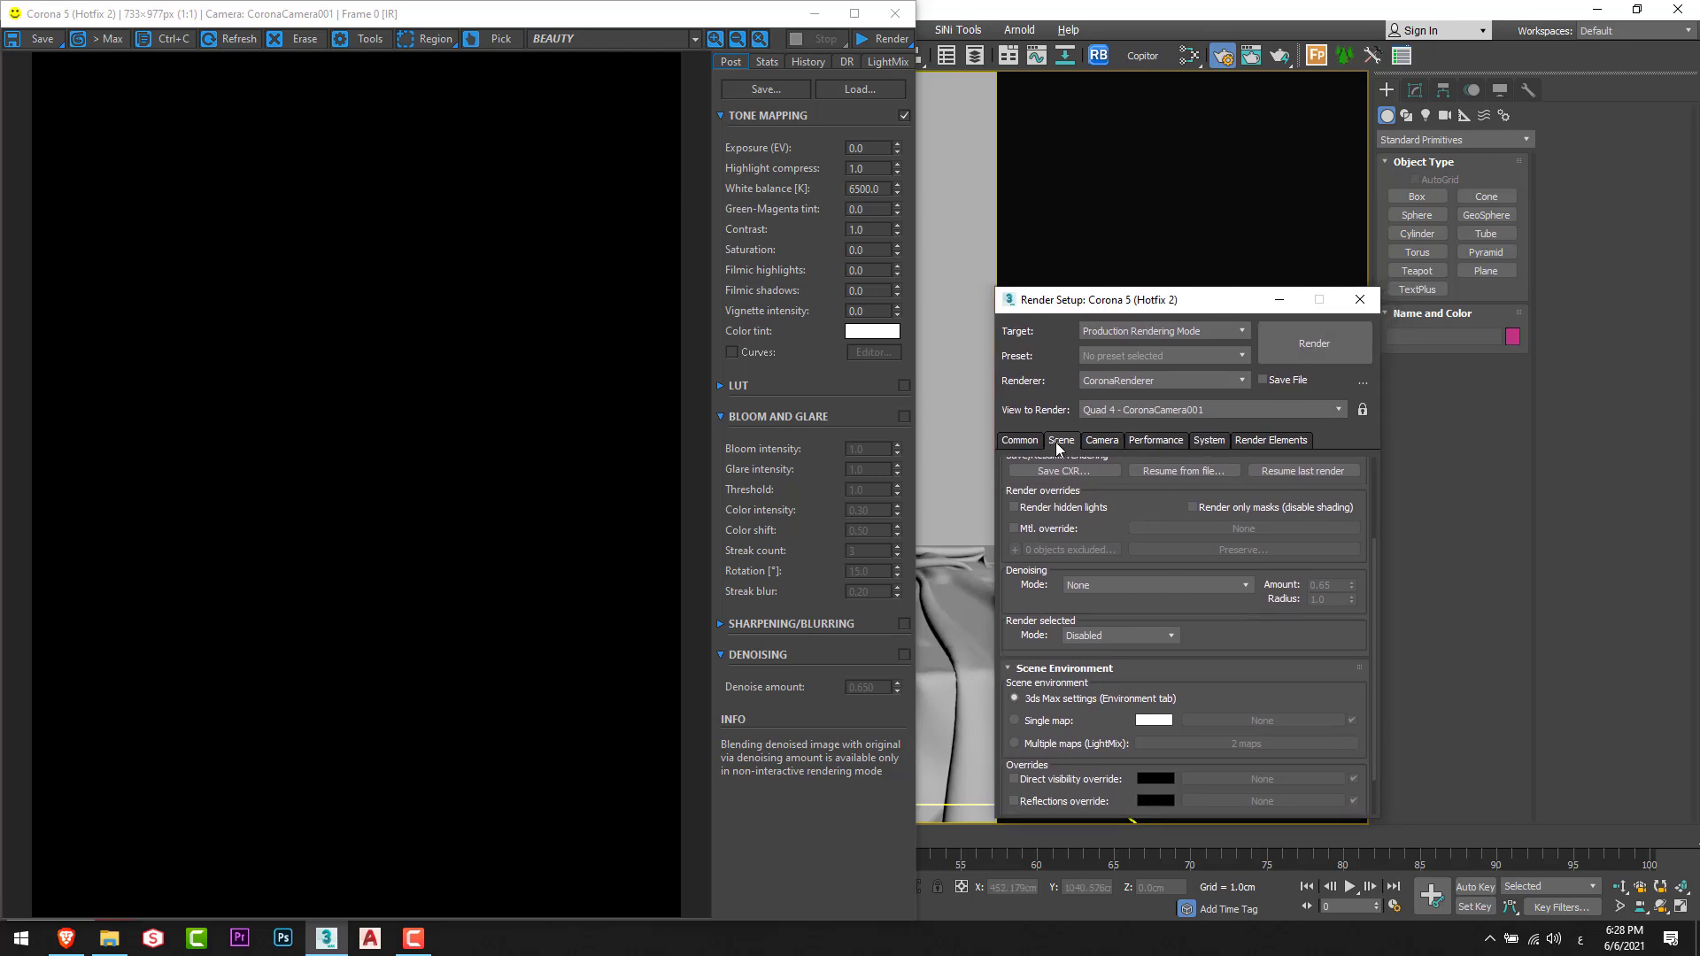
pyautogui.click(1047, 720)
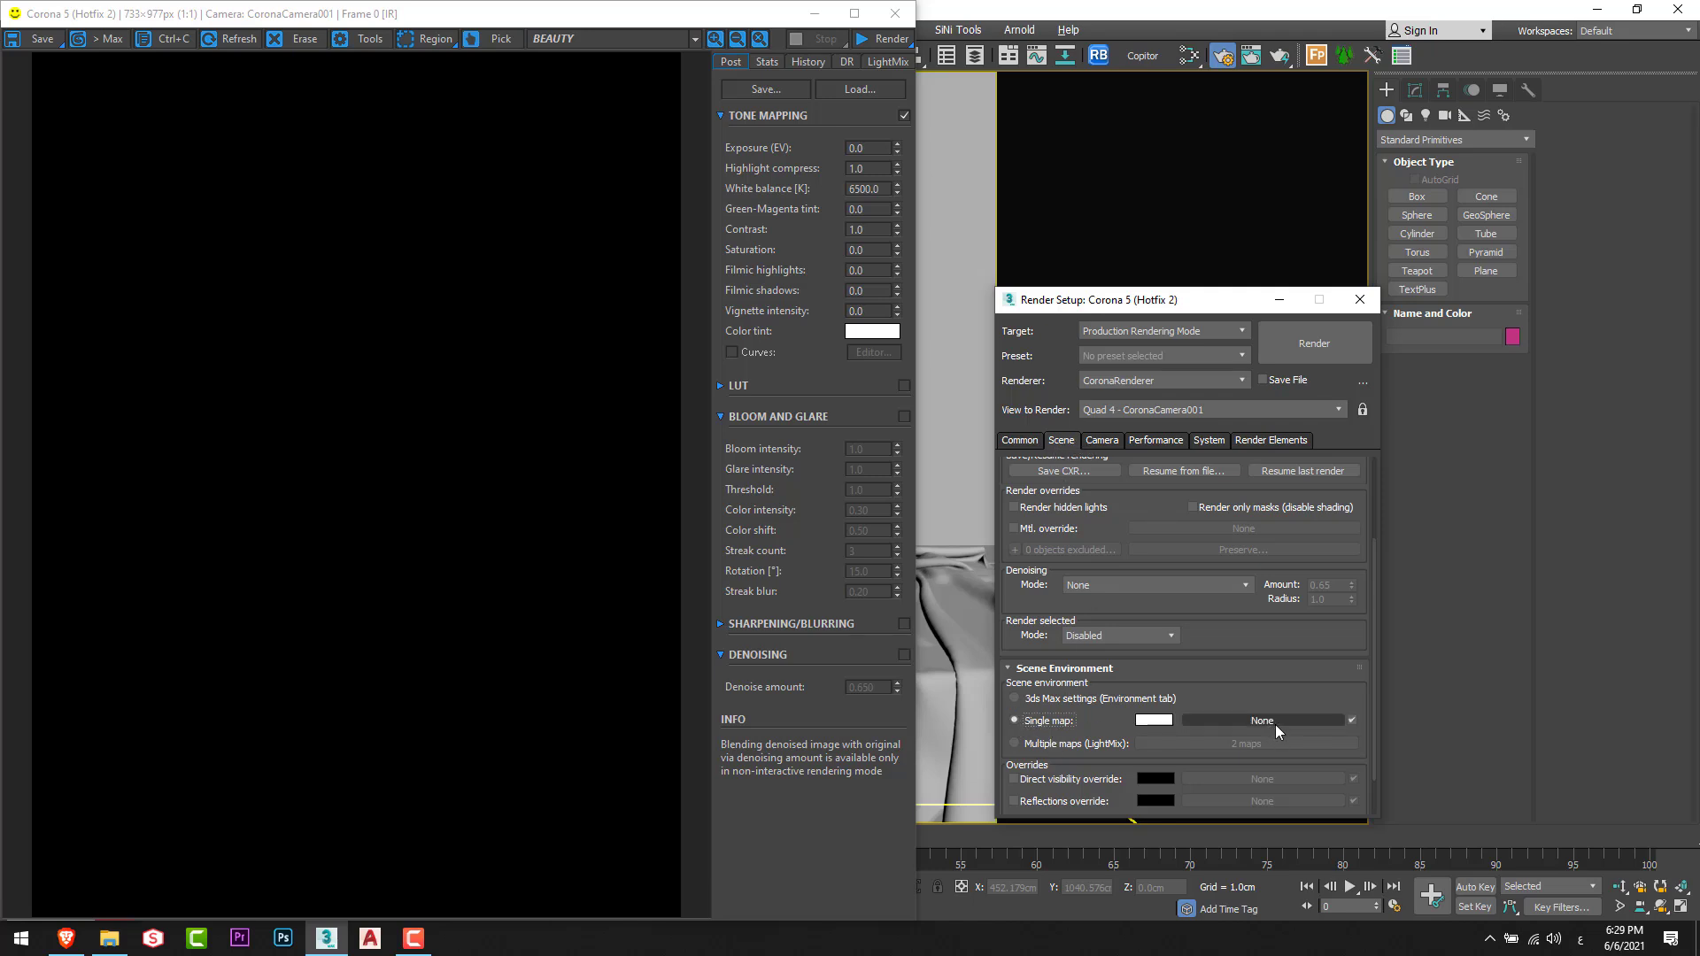
# Assign a CoronaBitmap with circus_maximus_1_4k.hdr as the environment map, accepting the Real Pixels (32 bpp) load settings.
pyautogui.click(1275, 727)
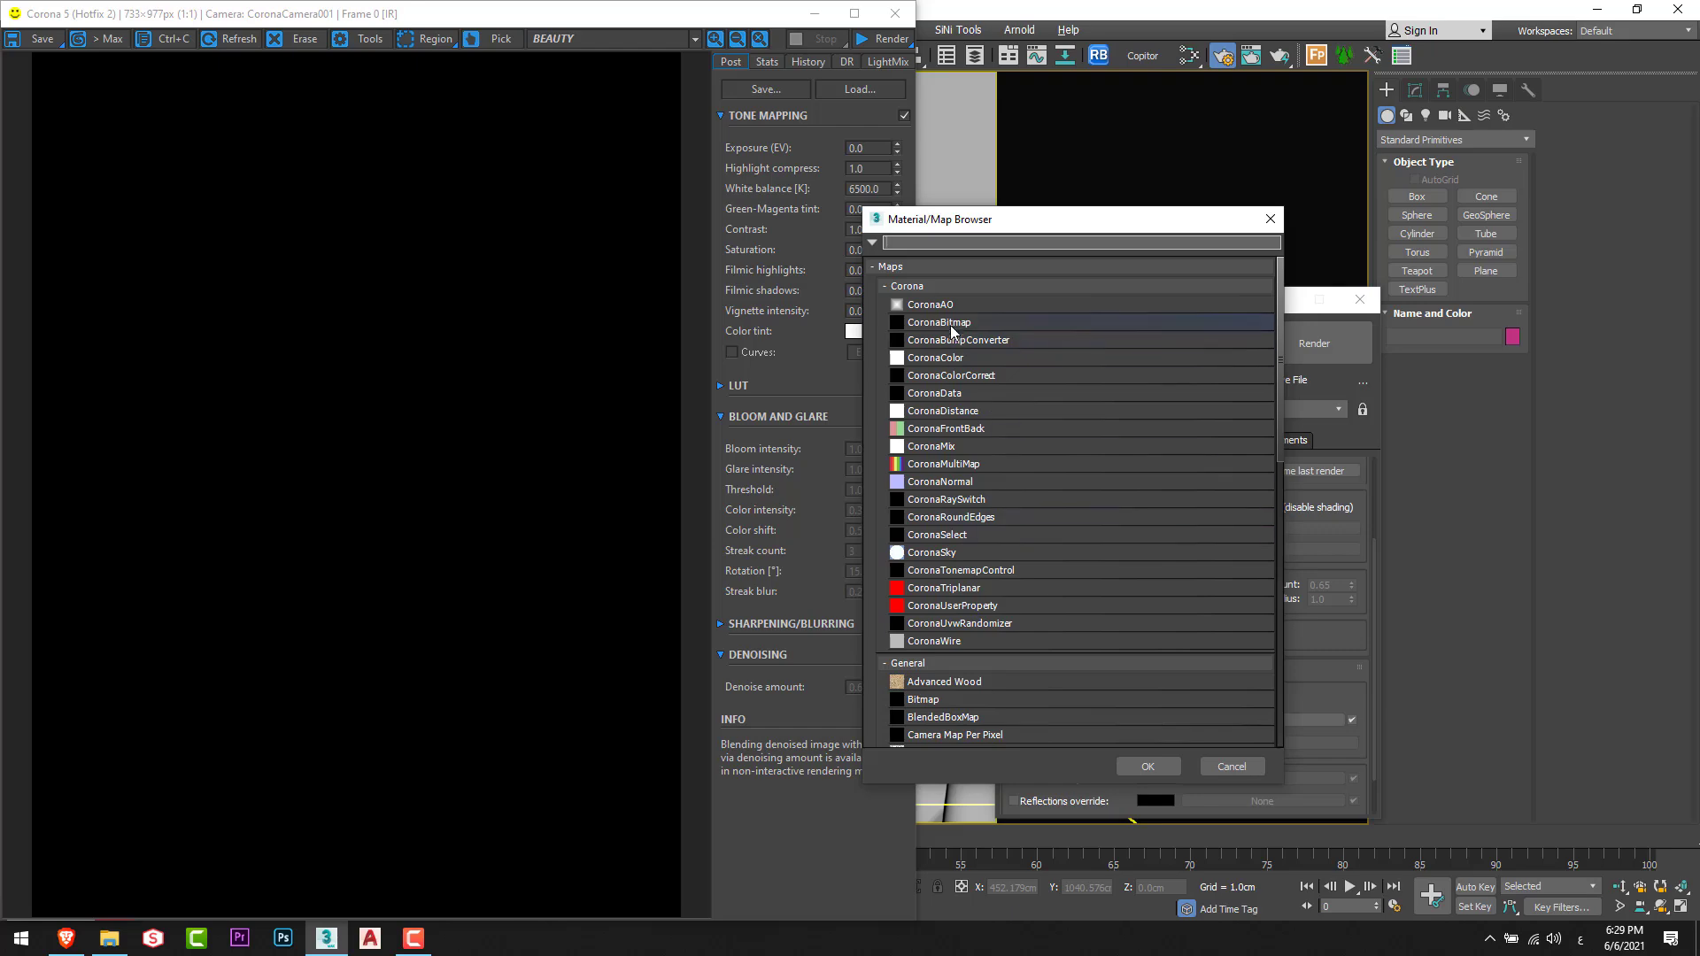
pyautogui.doubleClick(969, 323)
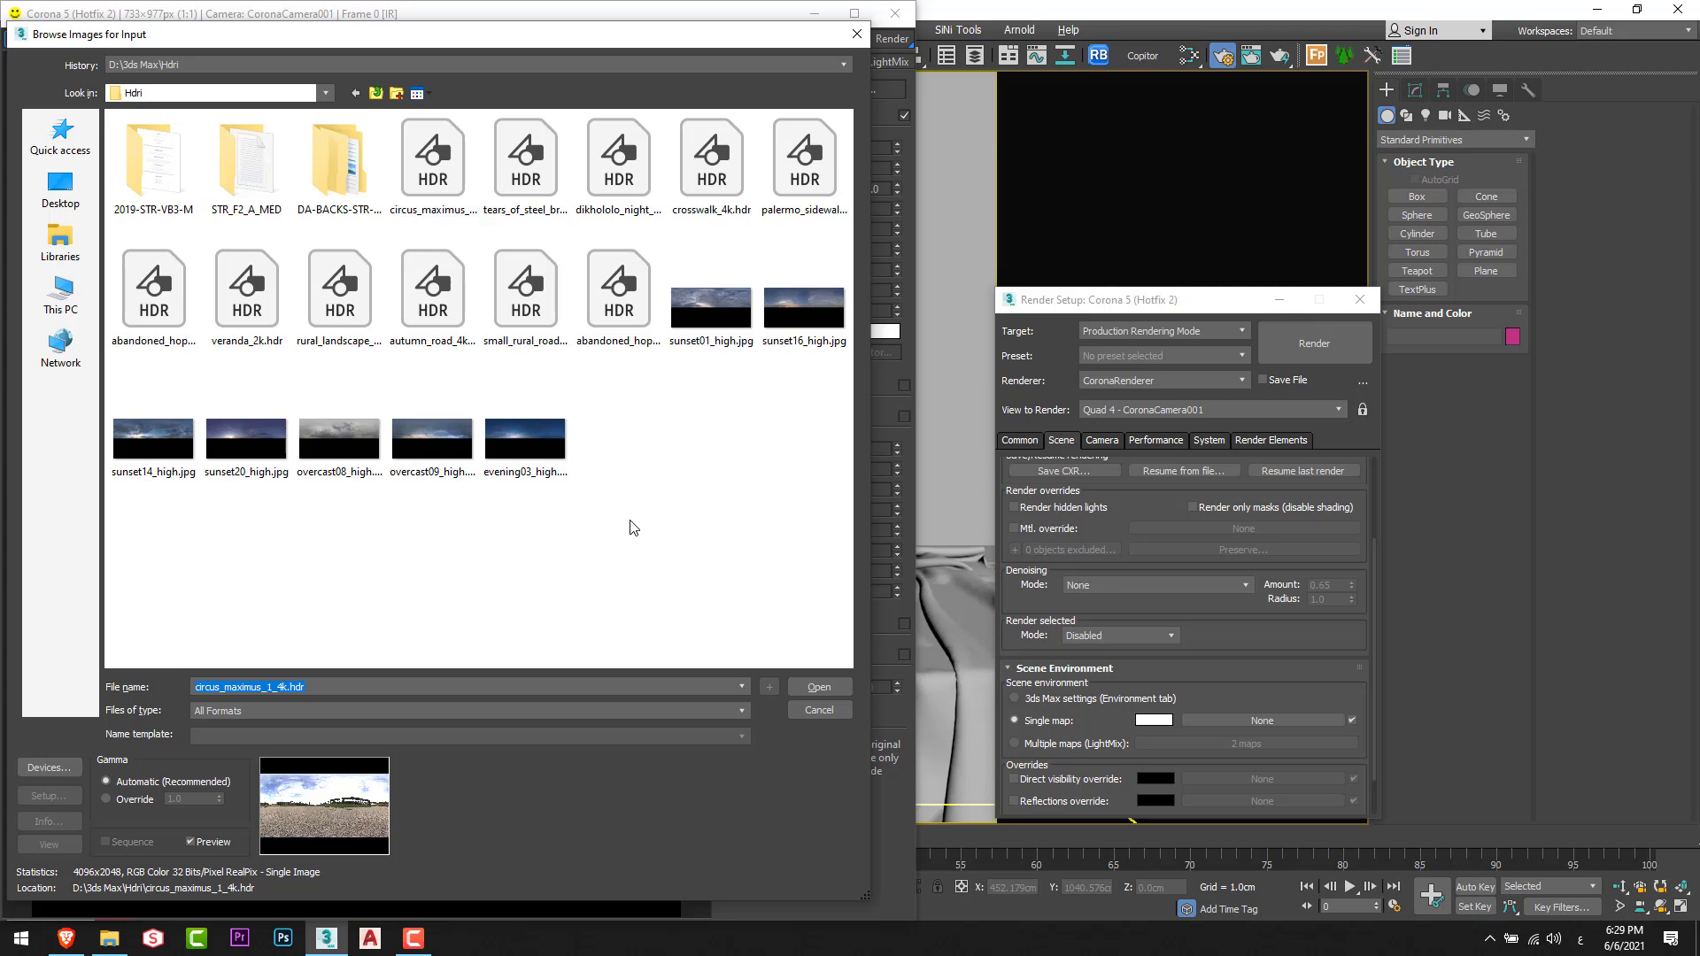
pyautogui.click(465, 224)
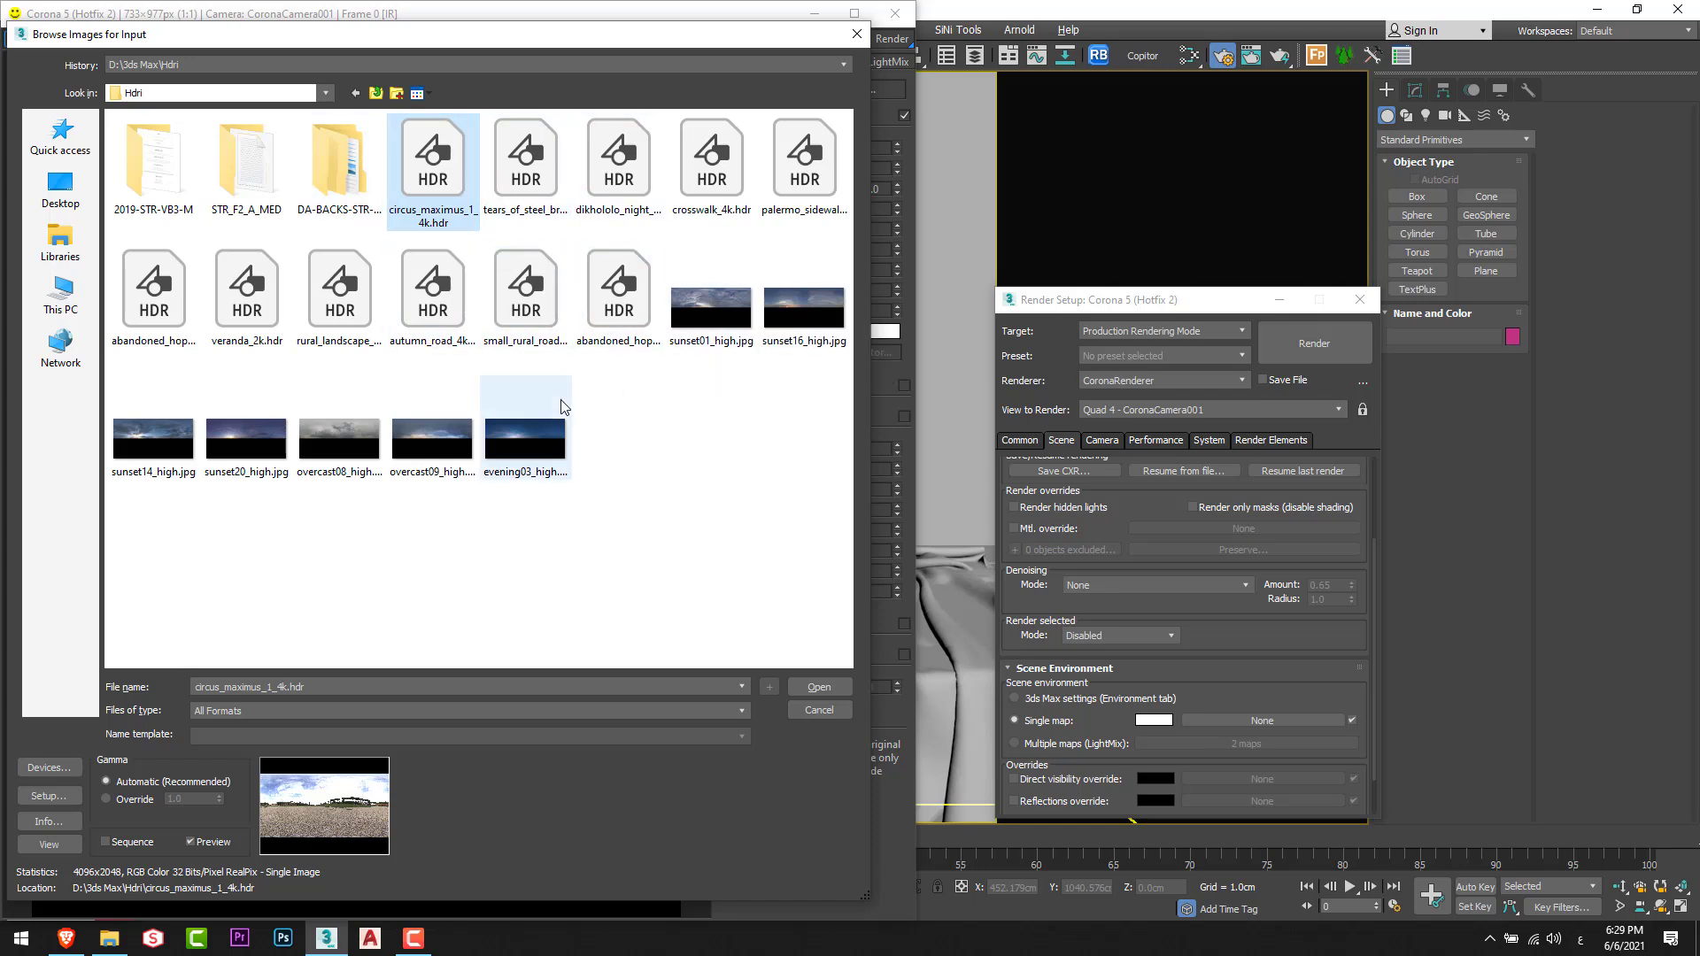
pyautogui.doubleClick(432, 170)
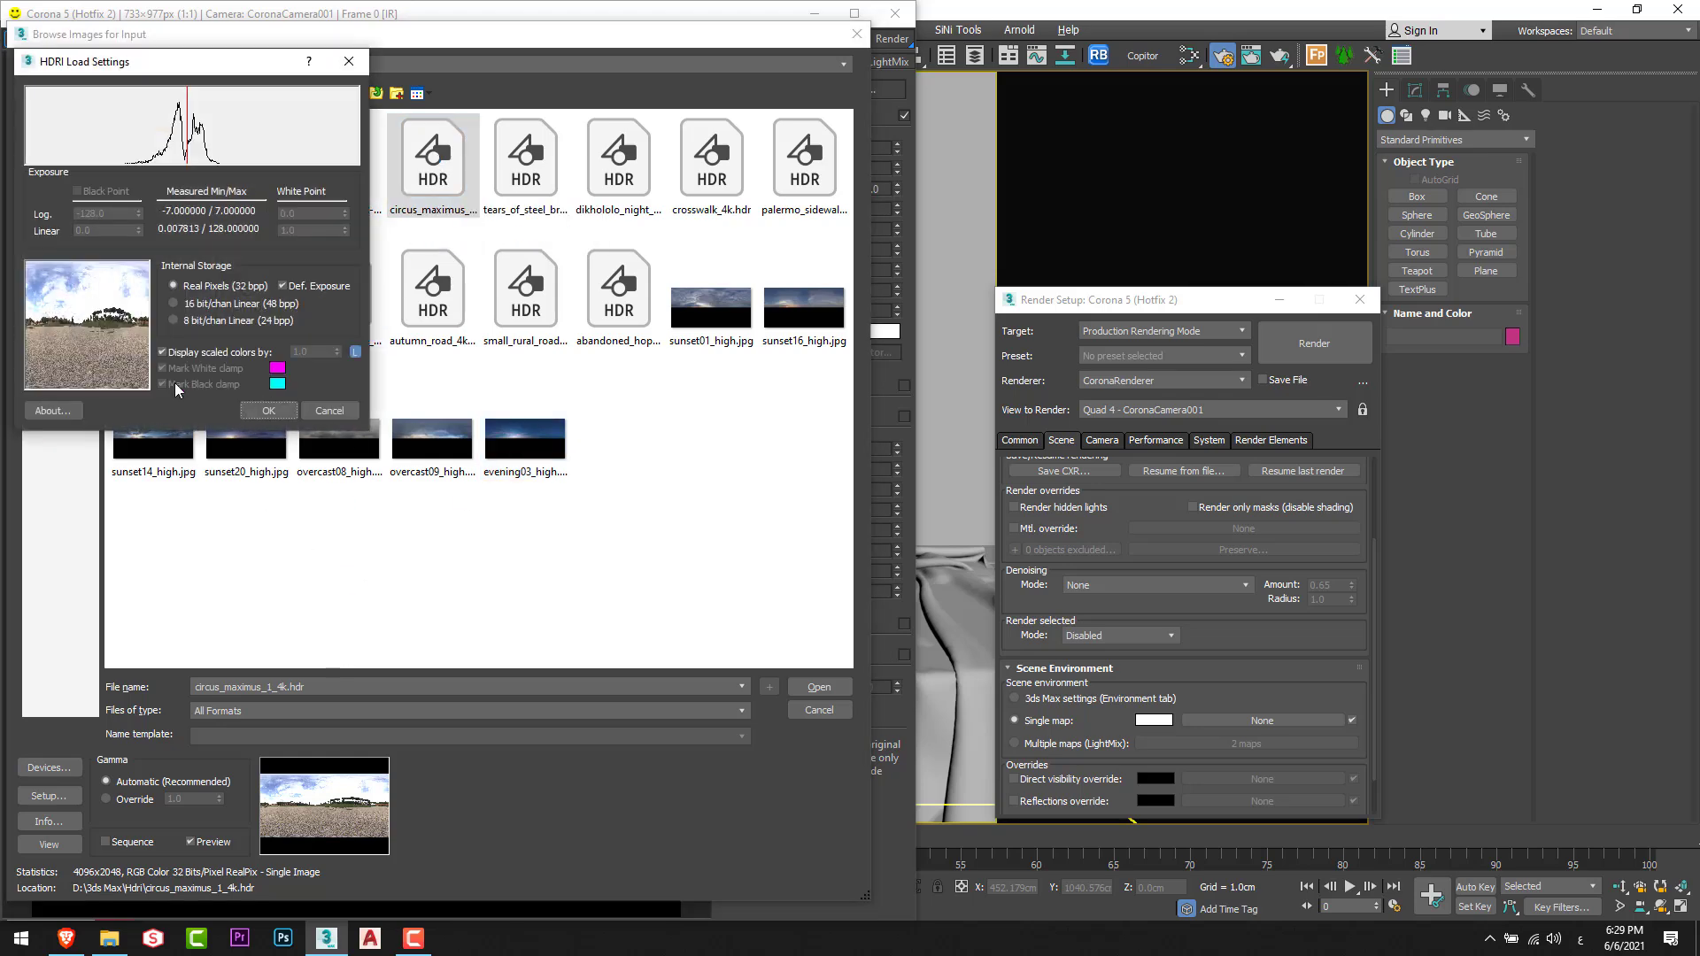
pyautogui.click(268, 410)
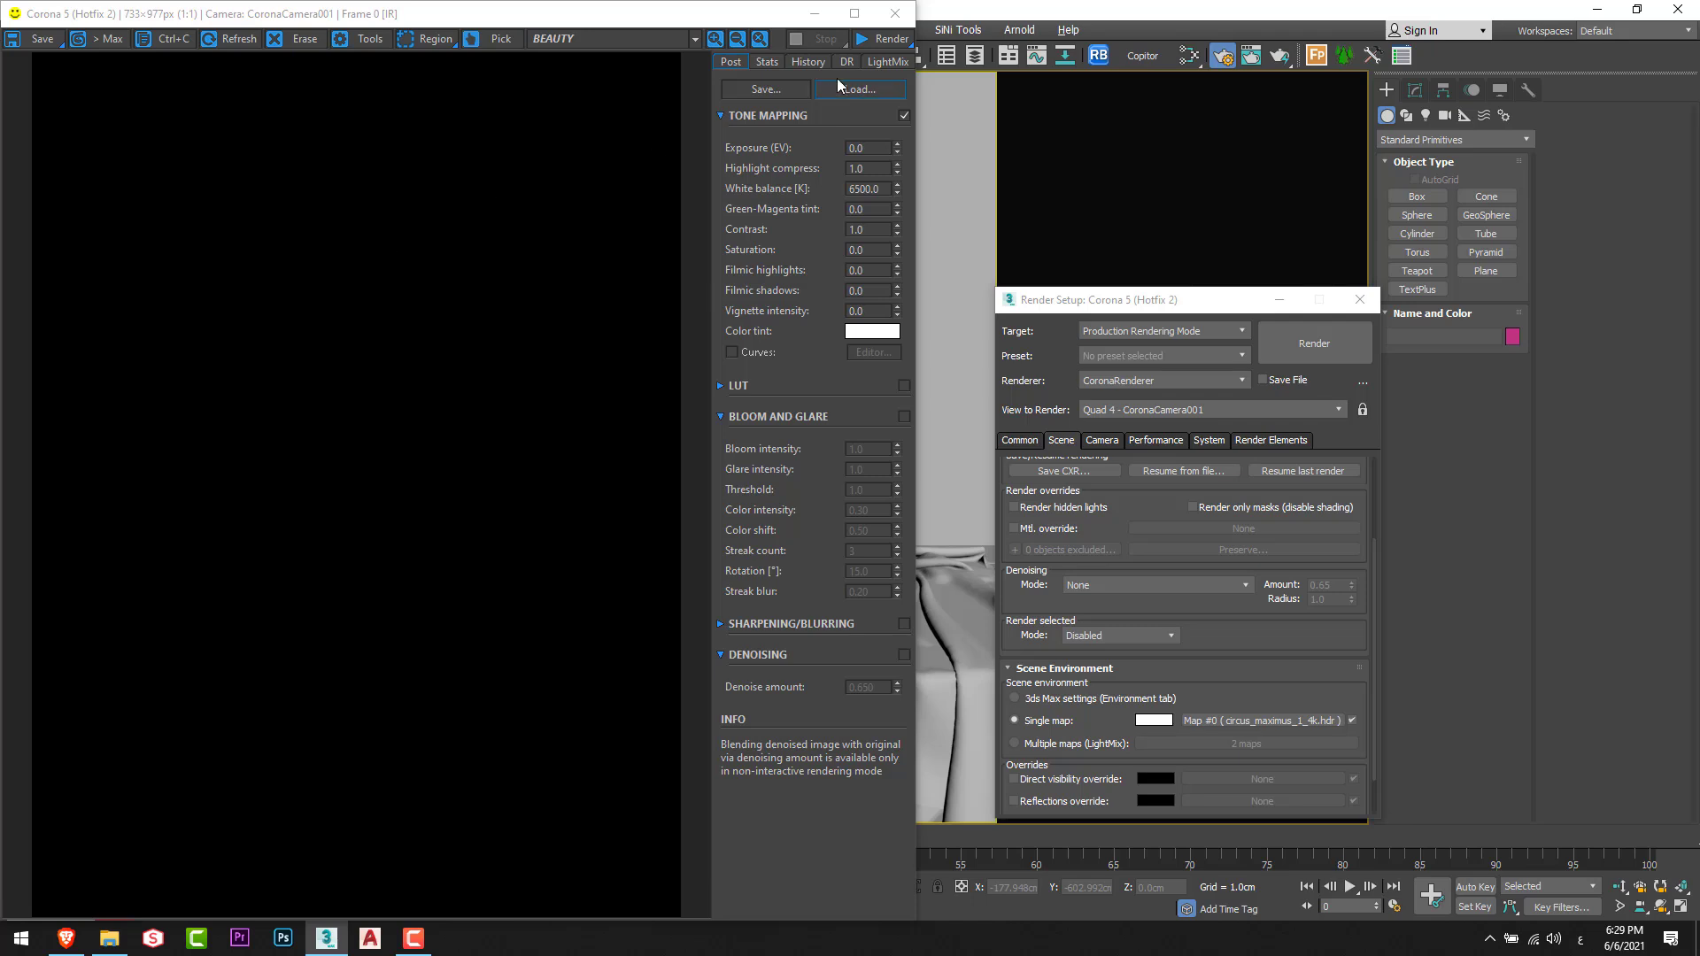
# Start the interactive render, disable fast preview denoise during render, and minimize the render settings.
pyautogui.click(872, 41)
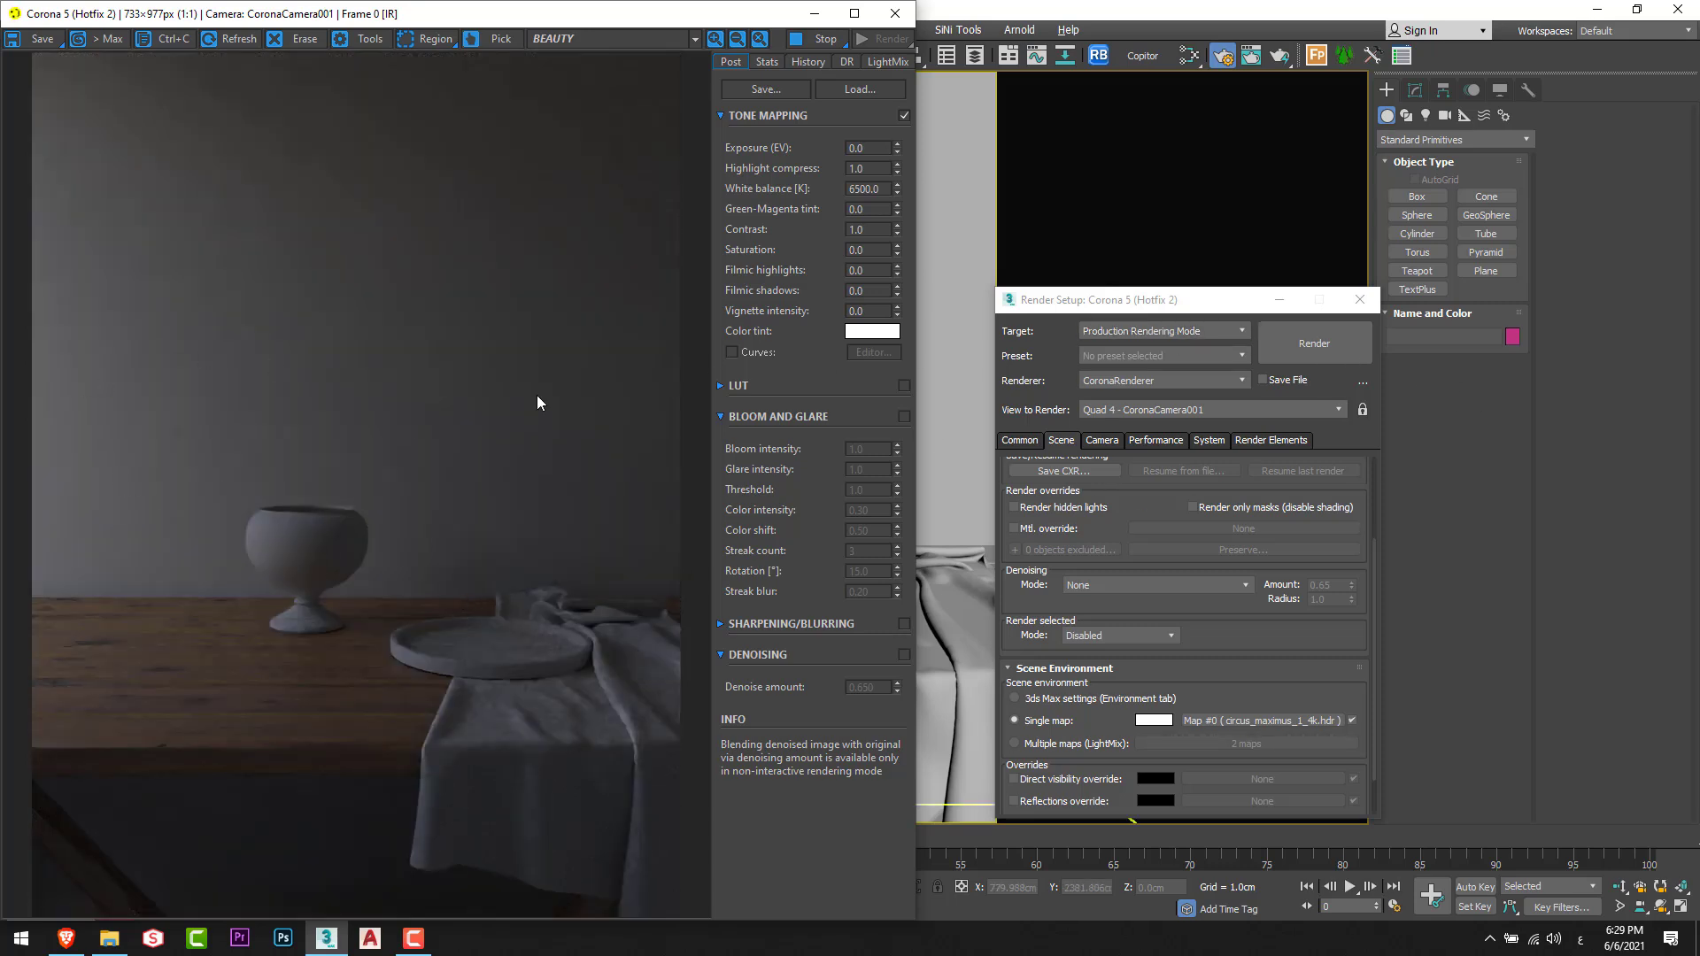
pyautogui.click(1156, 440)
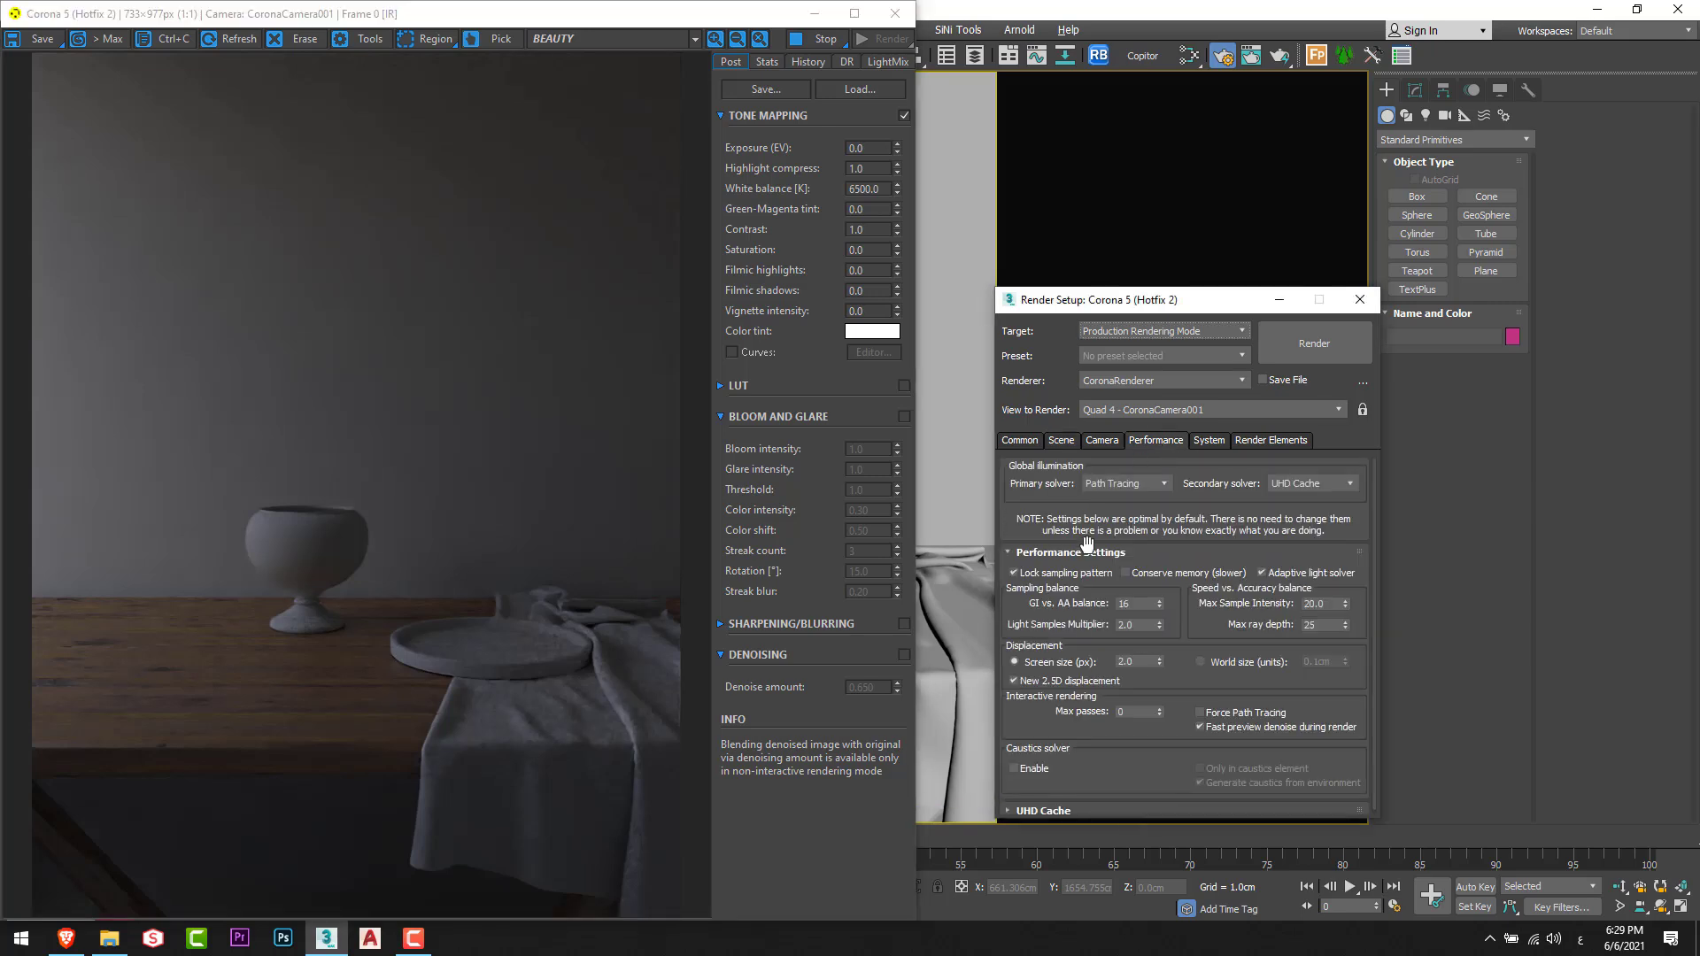
pyautogui.click(1201, 726)
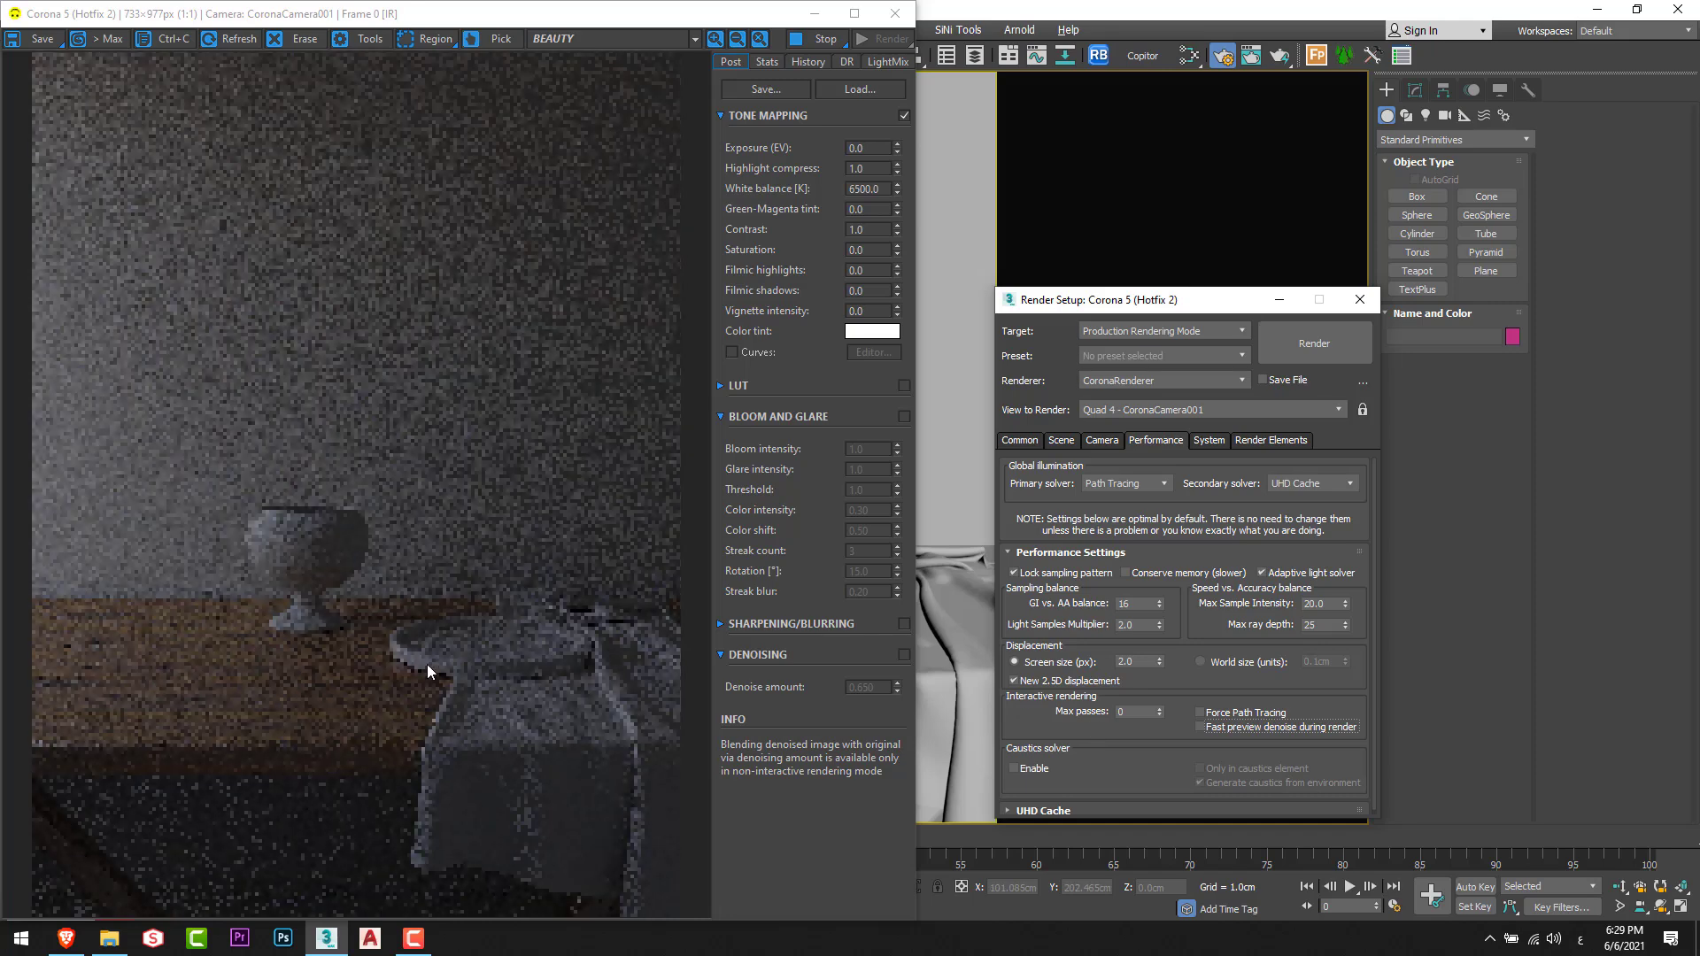
pyautogui.click(1280, 301)
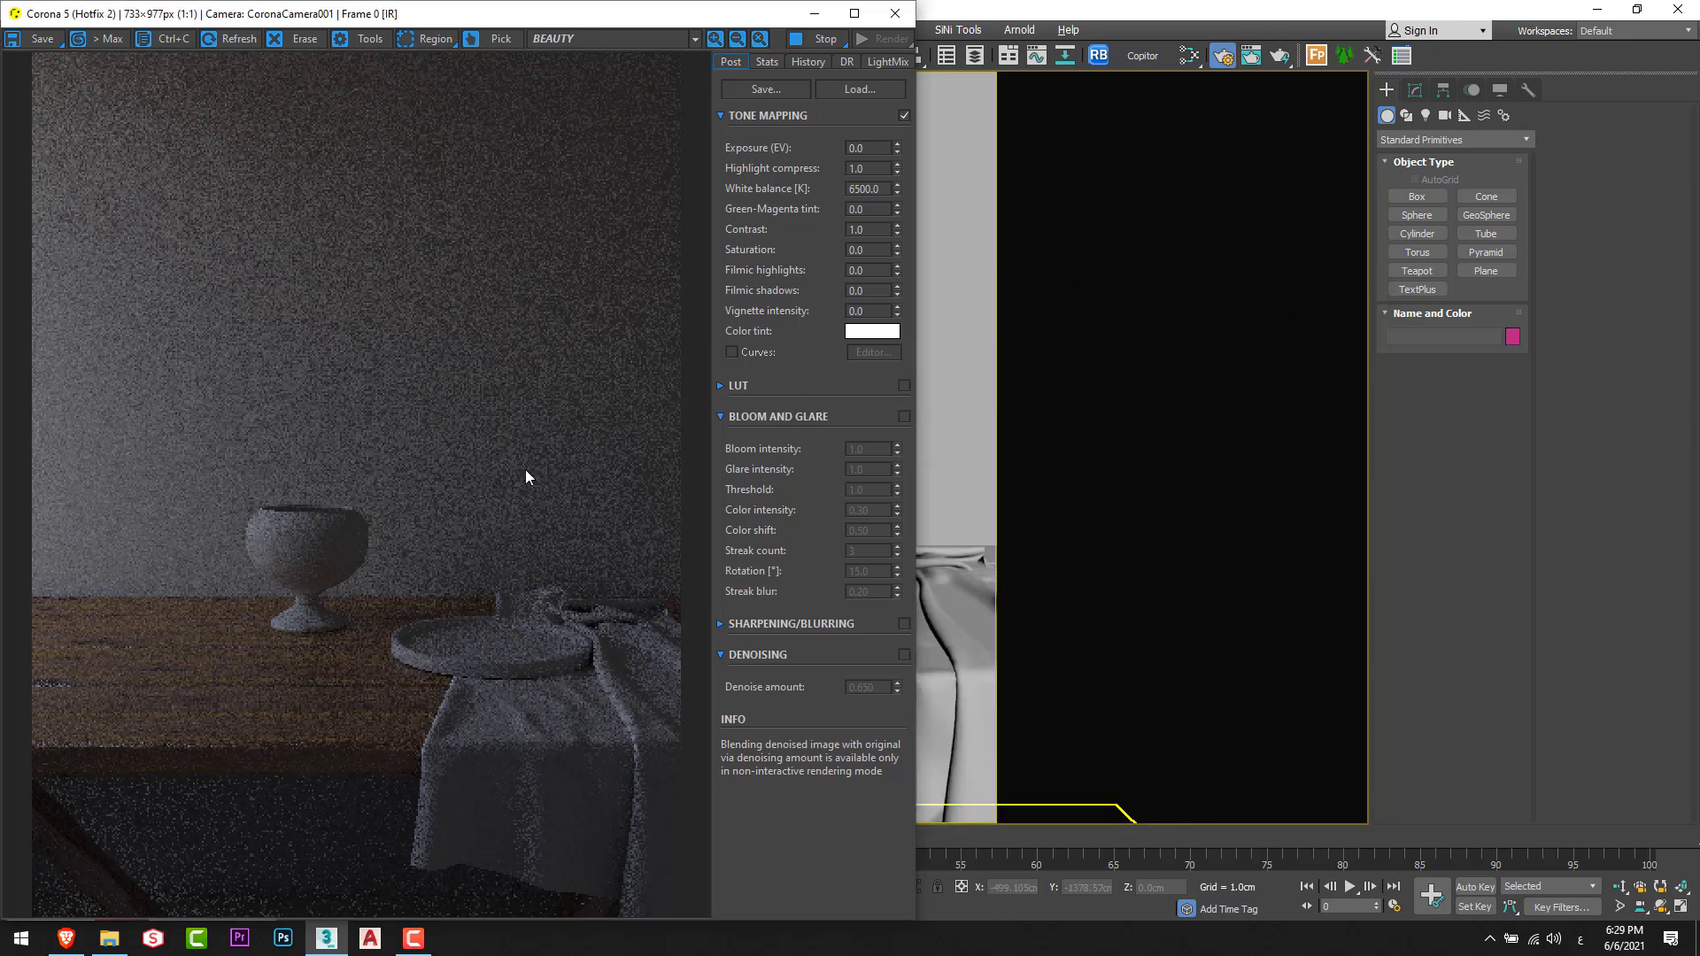
# Raise the render's tone mapping exposure to 1.573 EV.
pyautogui.doubleClick(864, 166)
pyautogui.press('BackSpace')
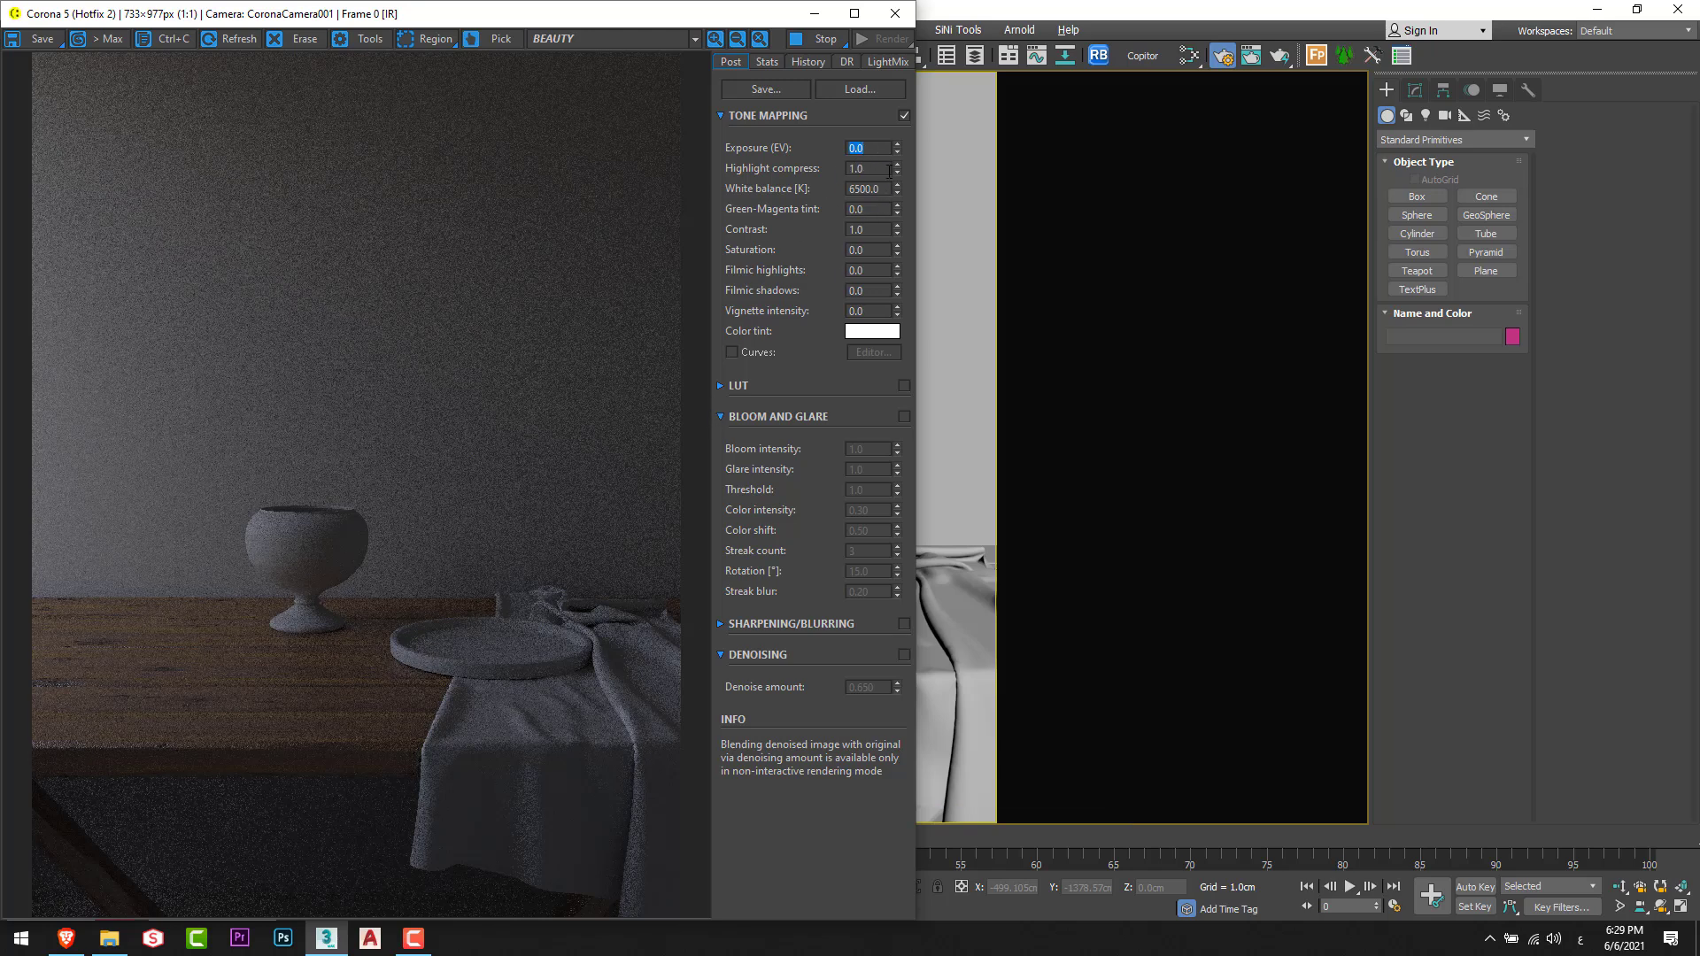
pyautogui.moveTo(889, 65); pyautogui.dragTo(885, 745)
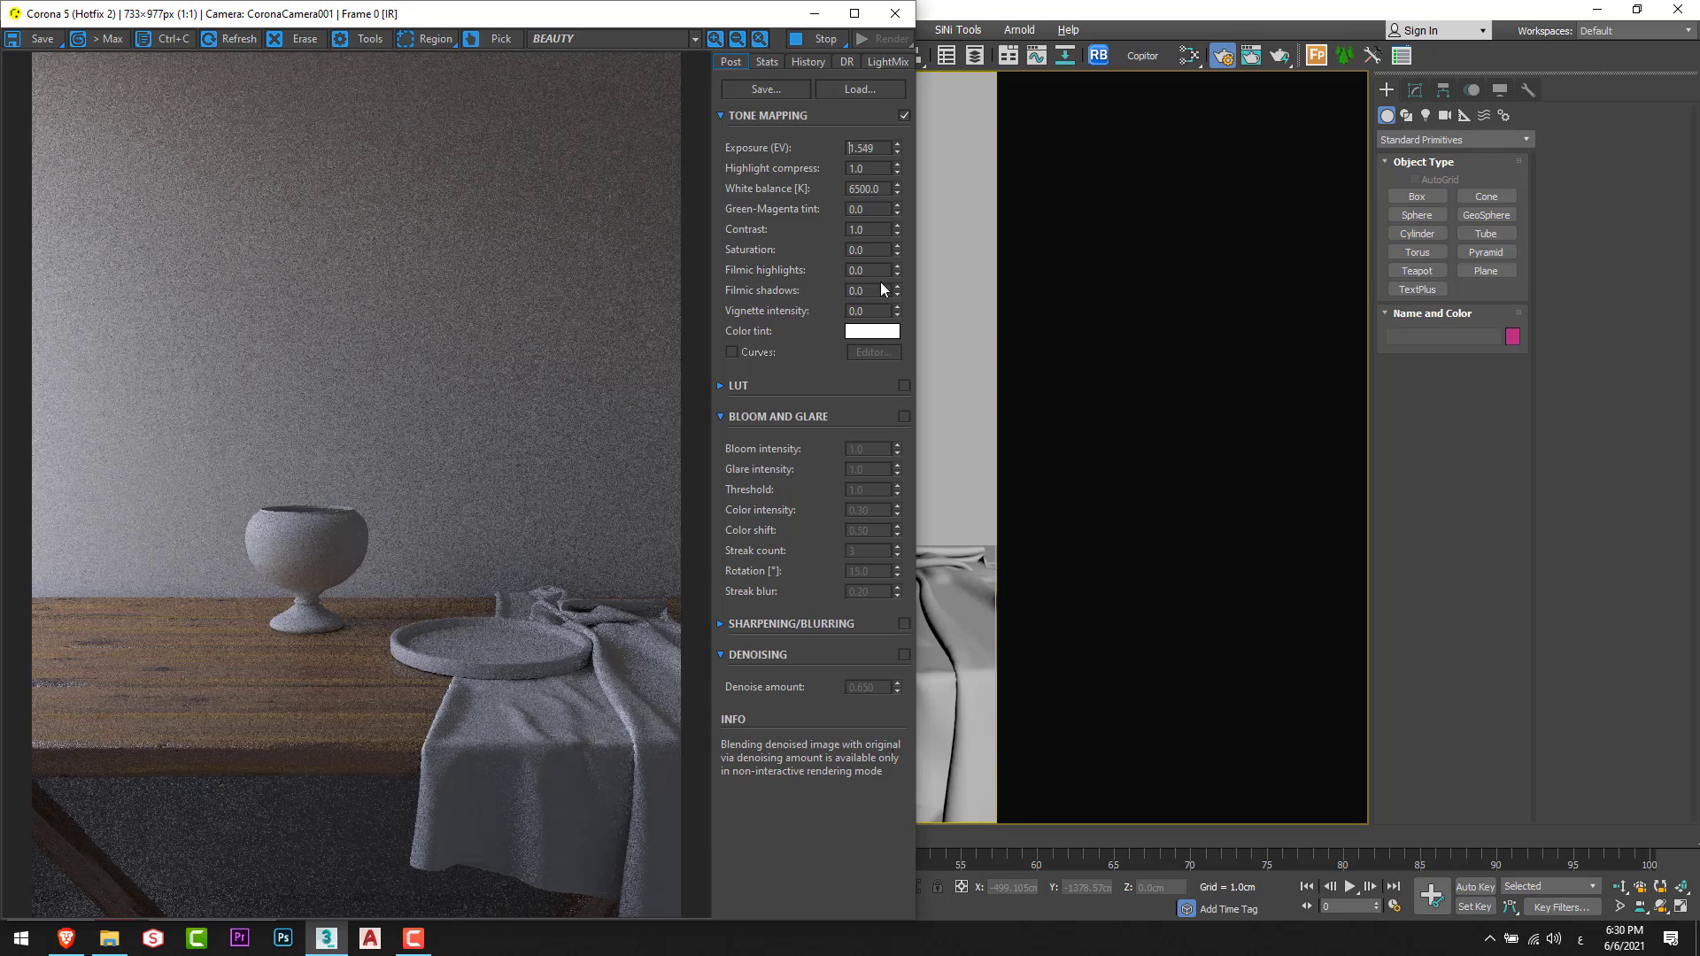
pyautogui.moveTo(896, 158); pyautogui.dragTo(896, 149)
# Examine the room box, its opening and the HDRI surroundings in the perspective view with the interactive render.
pyautogui.click(1050, 465)
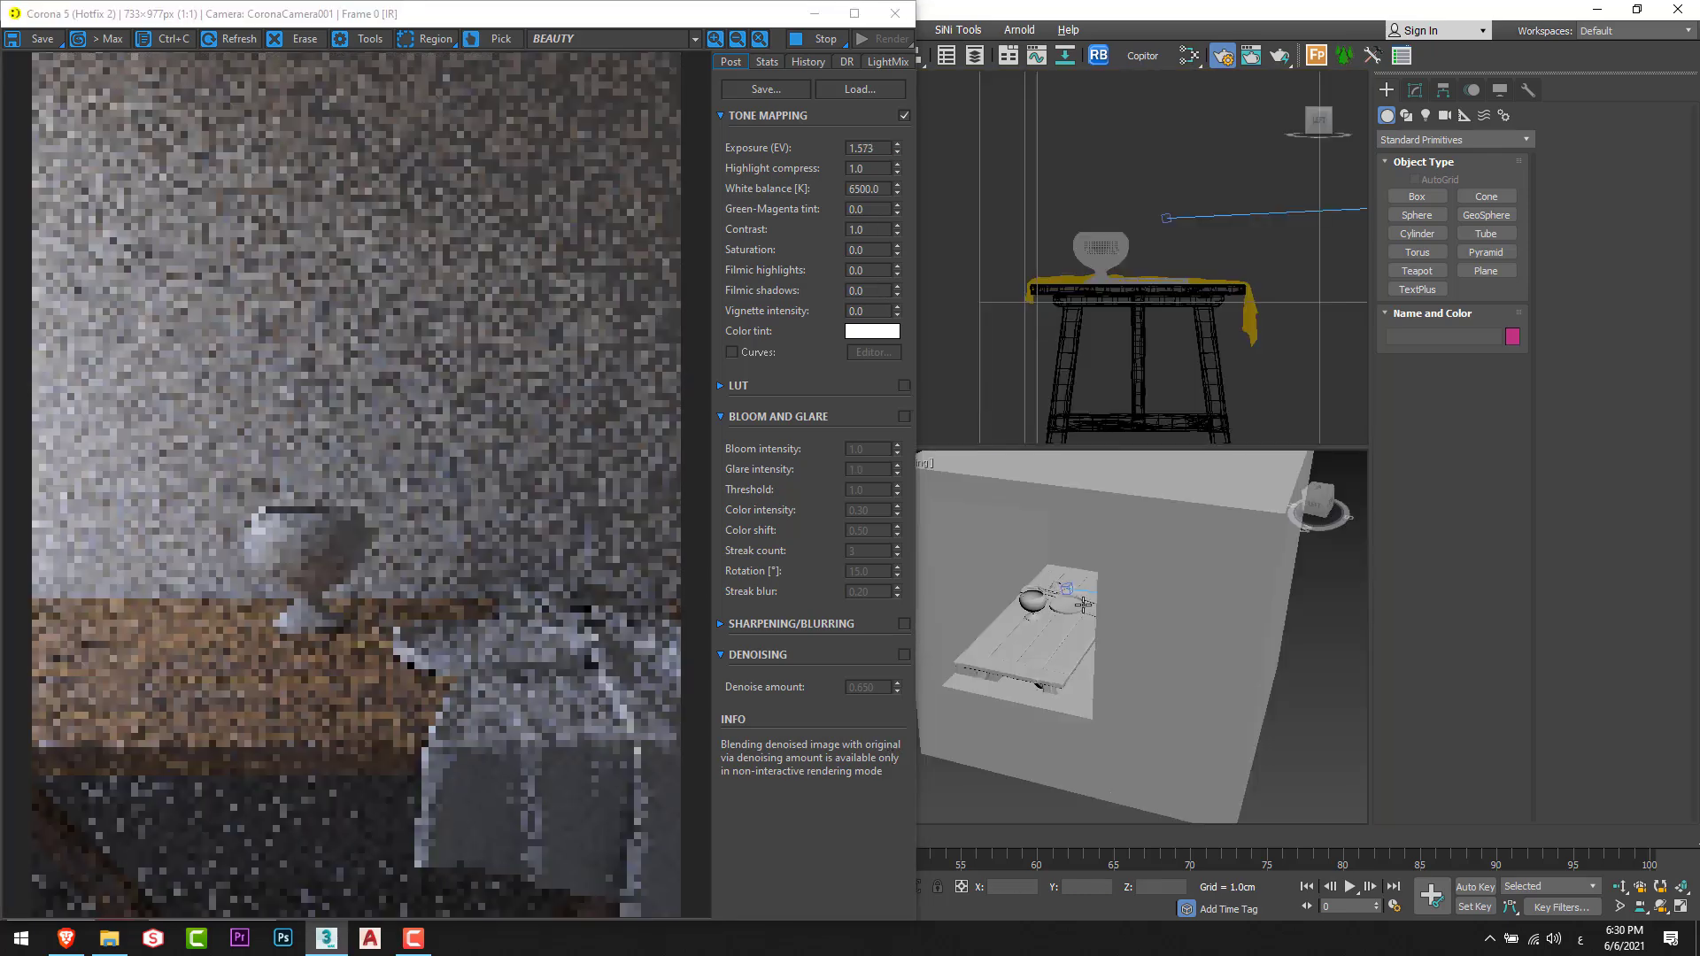
pyautogui.press('p')
pyautogui.hotkey('alt', 'w')
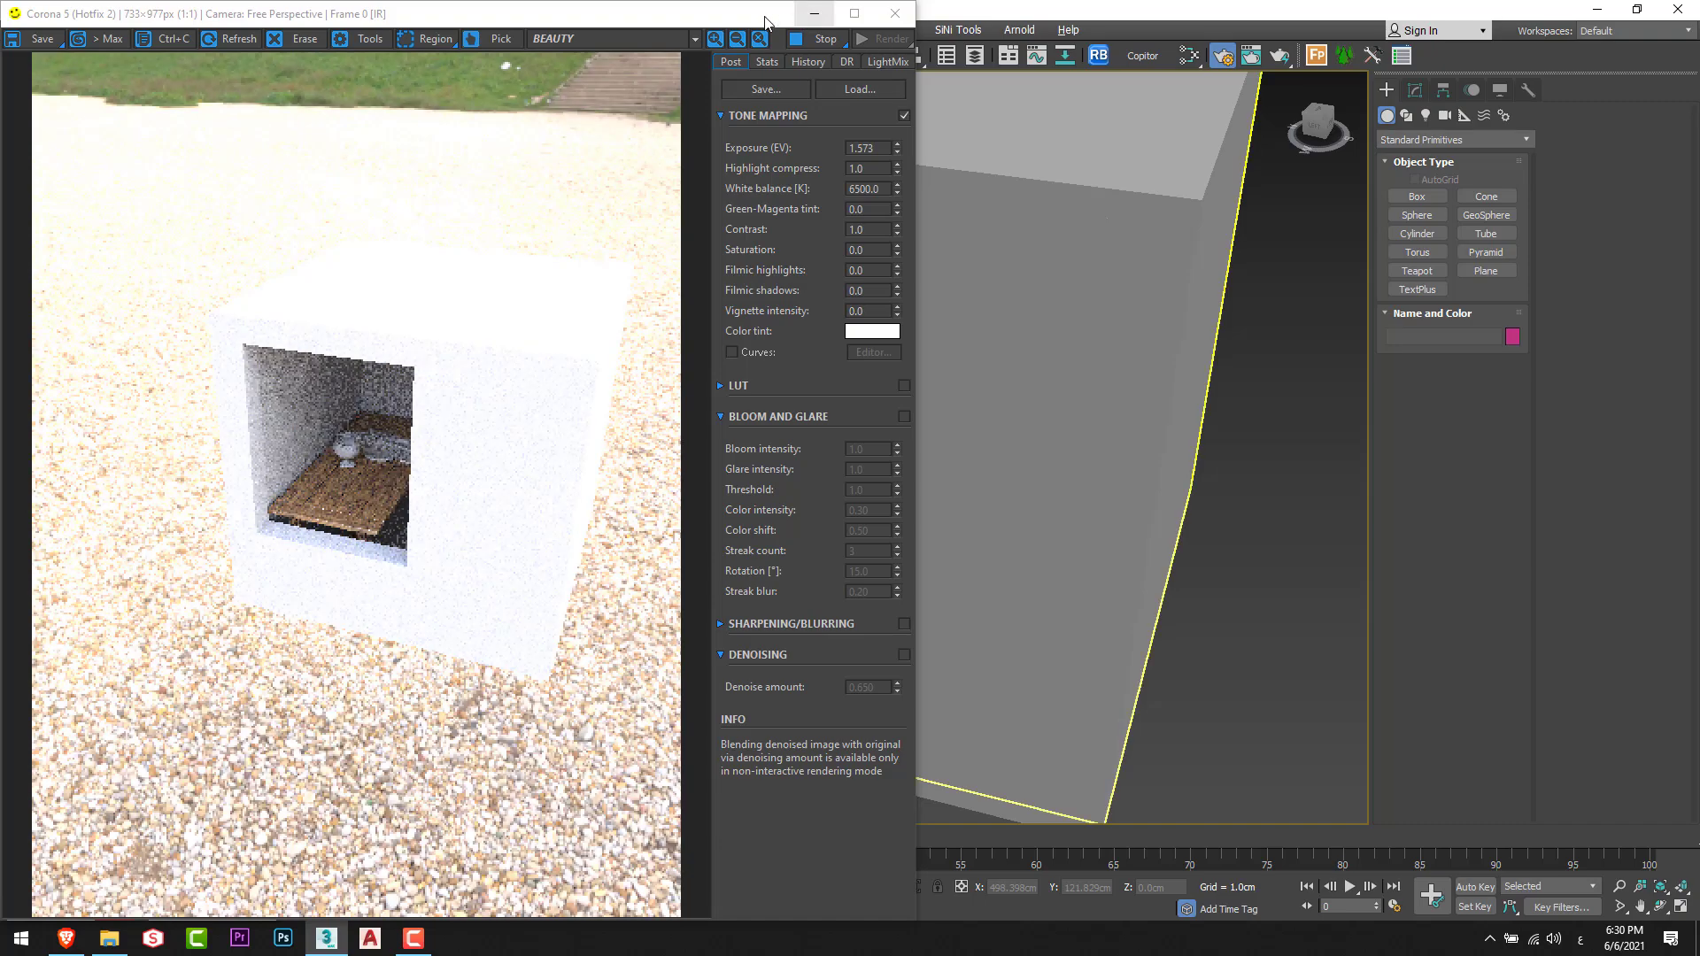
pyautogui.scroll(-5, 1210, 525)
pyautogui.keyDown('alt'); pyautogui.moveTo(1233, 554); pyautogui.dragTo(1210, 528, button='middle'); pyautogui.keyUp('alt')
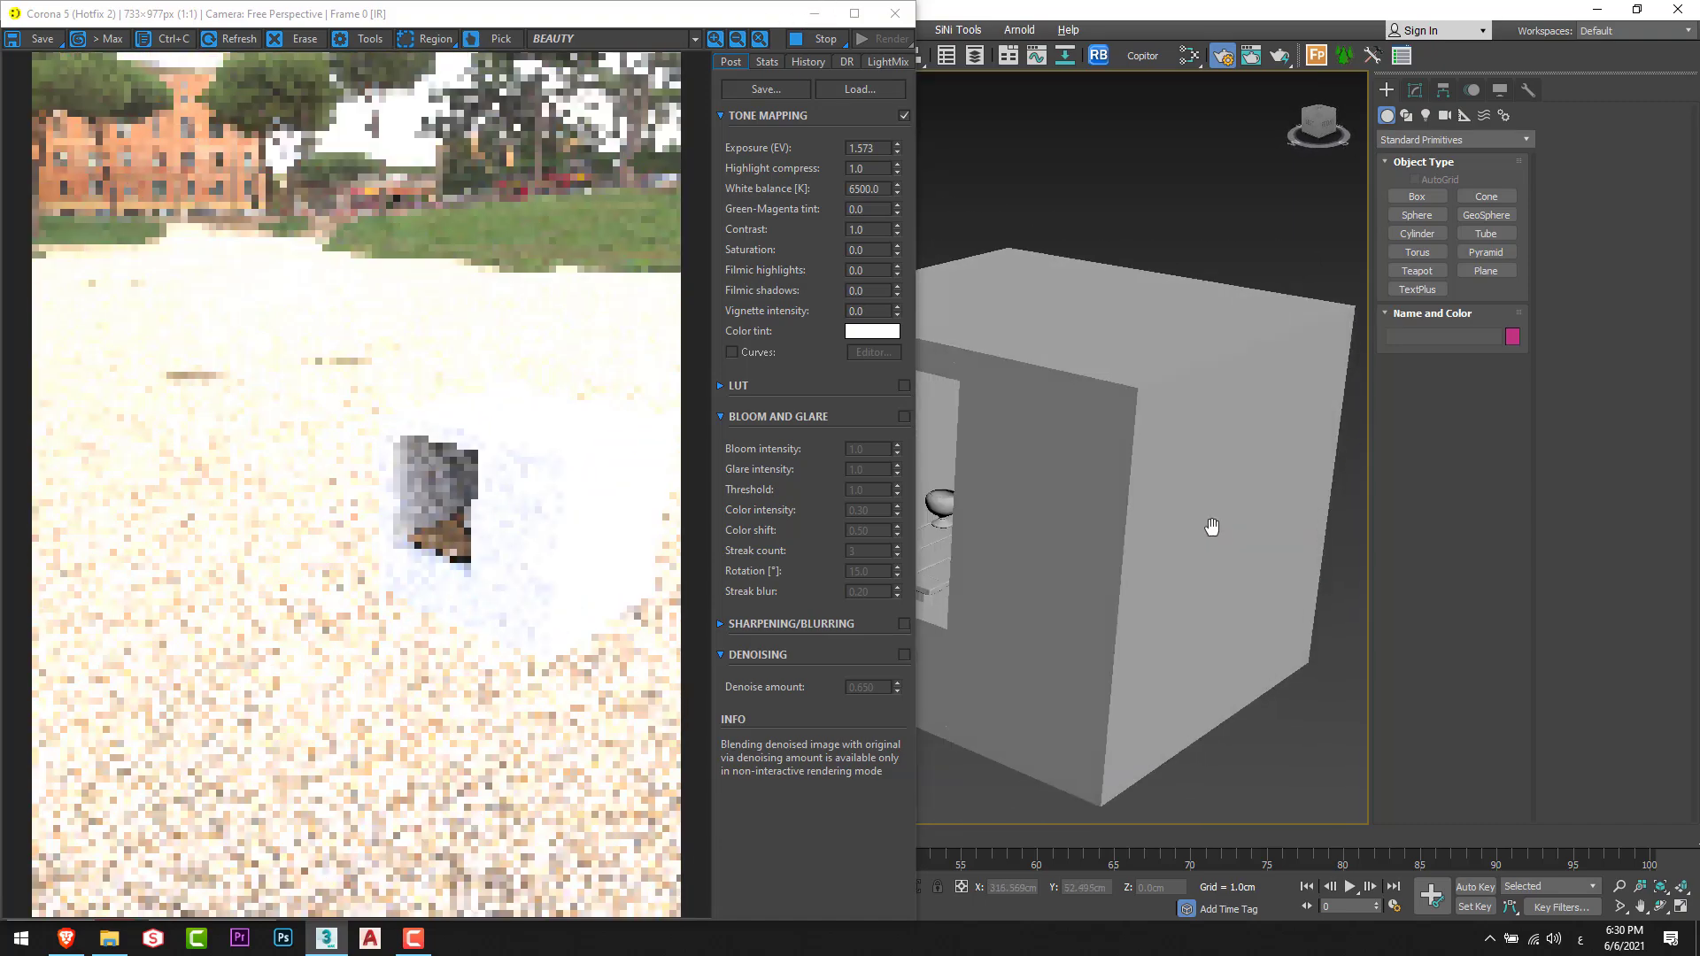
pyautogui.scroll(3, 1211, 528)
pyautogui.scroll(-3, 1204, 663)
pyautogui.keyDown('alt'); pyautogui.moveTo(1214, 682); pyautogui.dragTo(1358, 660, button='middle'); pyautogui.keyUp('alt')
pyautogui.scroll(3, 1146, 744)
pyautogui.moveTo(1145, 744)
pyautogui.keyDown('alt'); pyautogui.mouseDown(button='middle')
pyautogui.moveTo(1081, 770)
pyautogui.moveTo(1168, 765)
pyautogui.mouseUp(button='middle'); pyautogui.keyUp('alt')
pyautogui.scroll(6, 1168, 765)
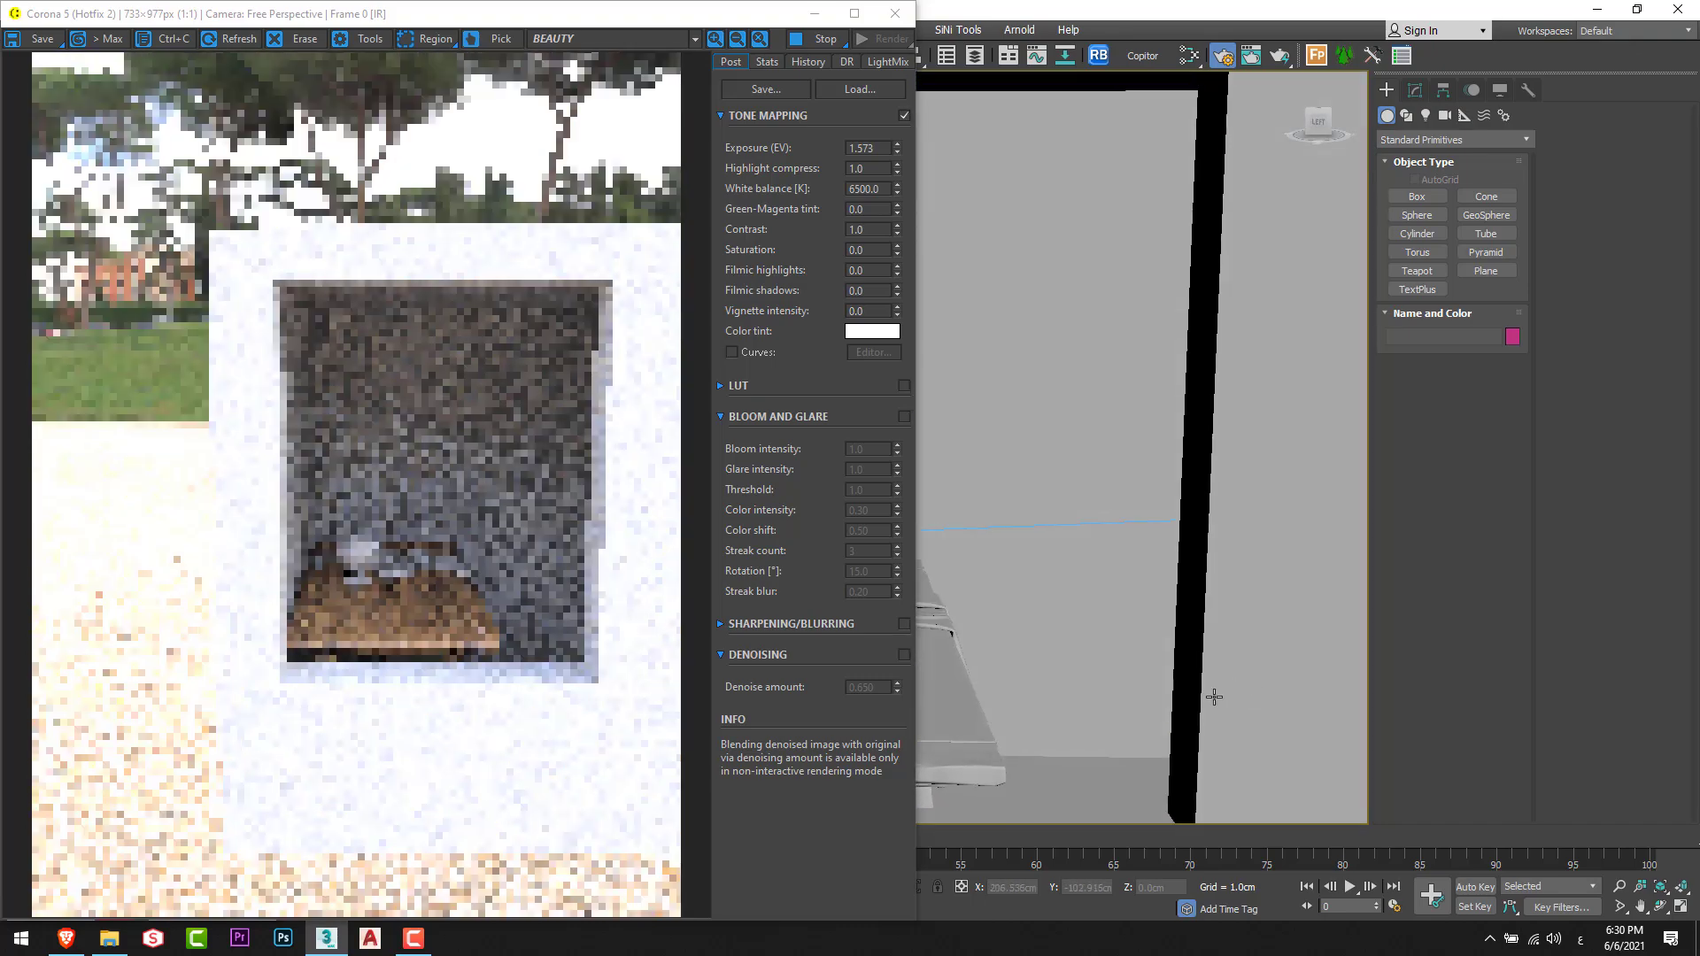
pyautogui.scroll(3, 1187, 645)
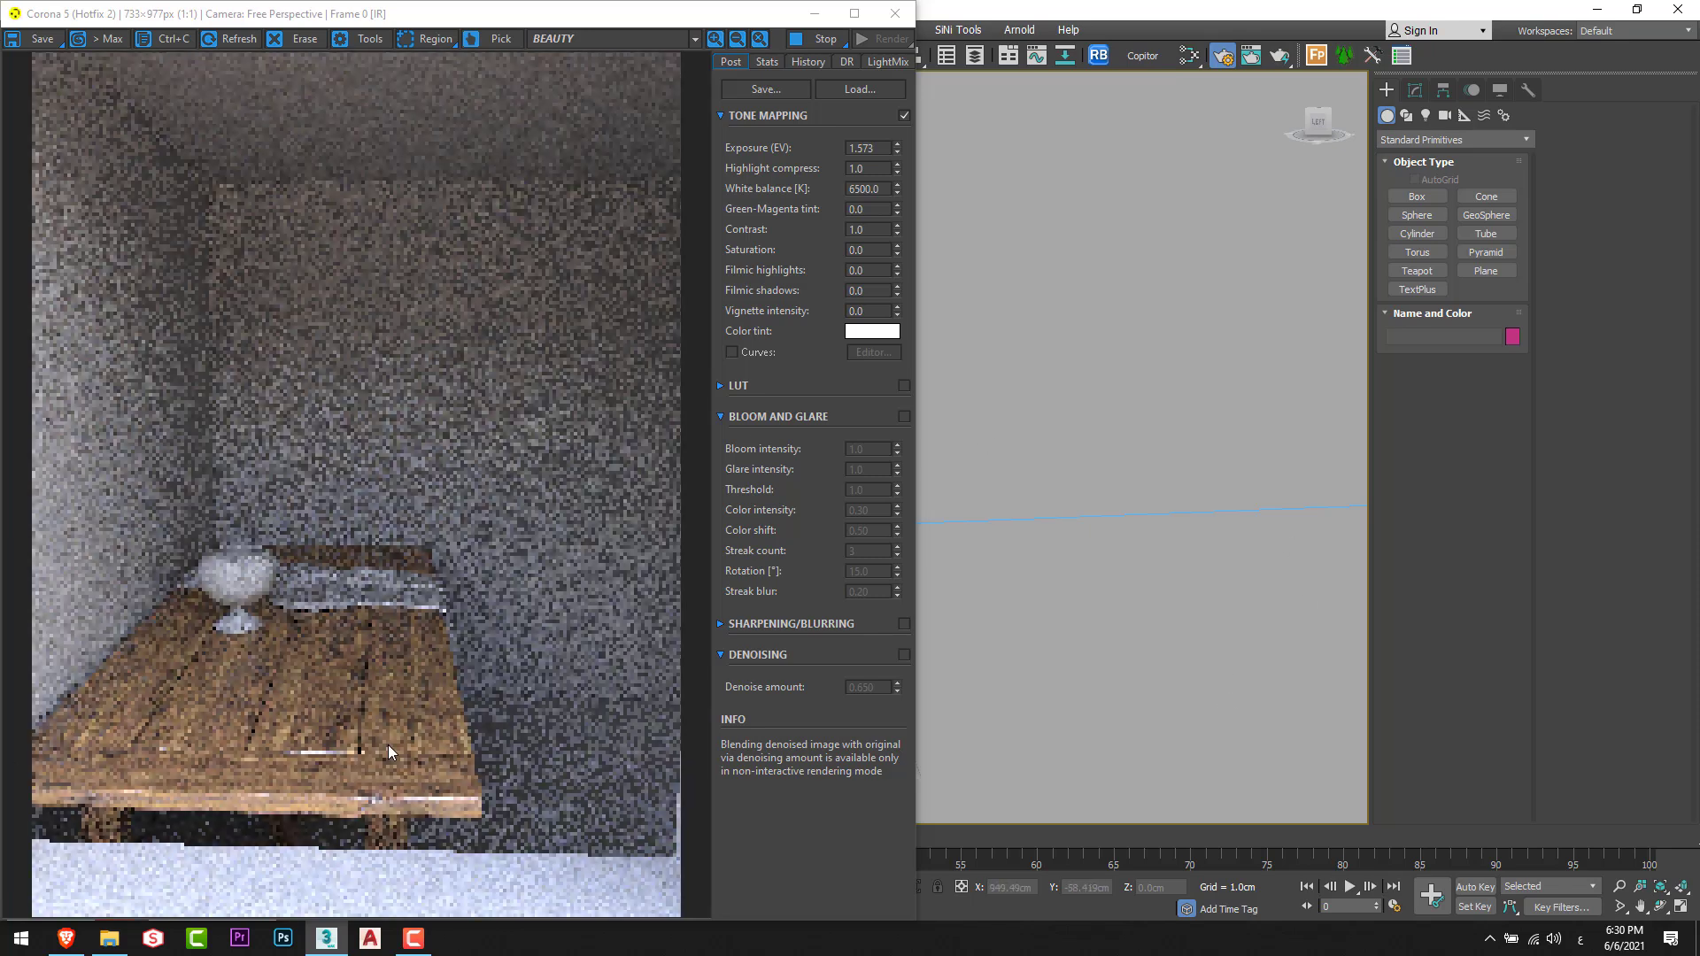
# Move the frame buffer aside and return the maximized viewport to the Corona camera view.
pyautogui.moveTo(628, 14); pyautogui.dragTo(432, 15)
pyautogui.click(1033, 653)
pyautogui.hotkey('alt', 'w')
pyautogui.press('c')
pyautogui.hotkey('alt', 'w')
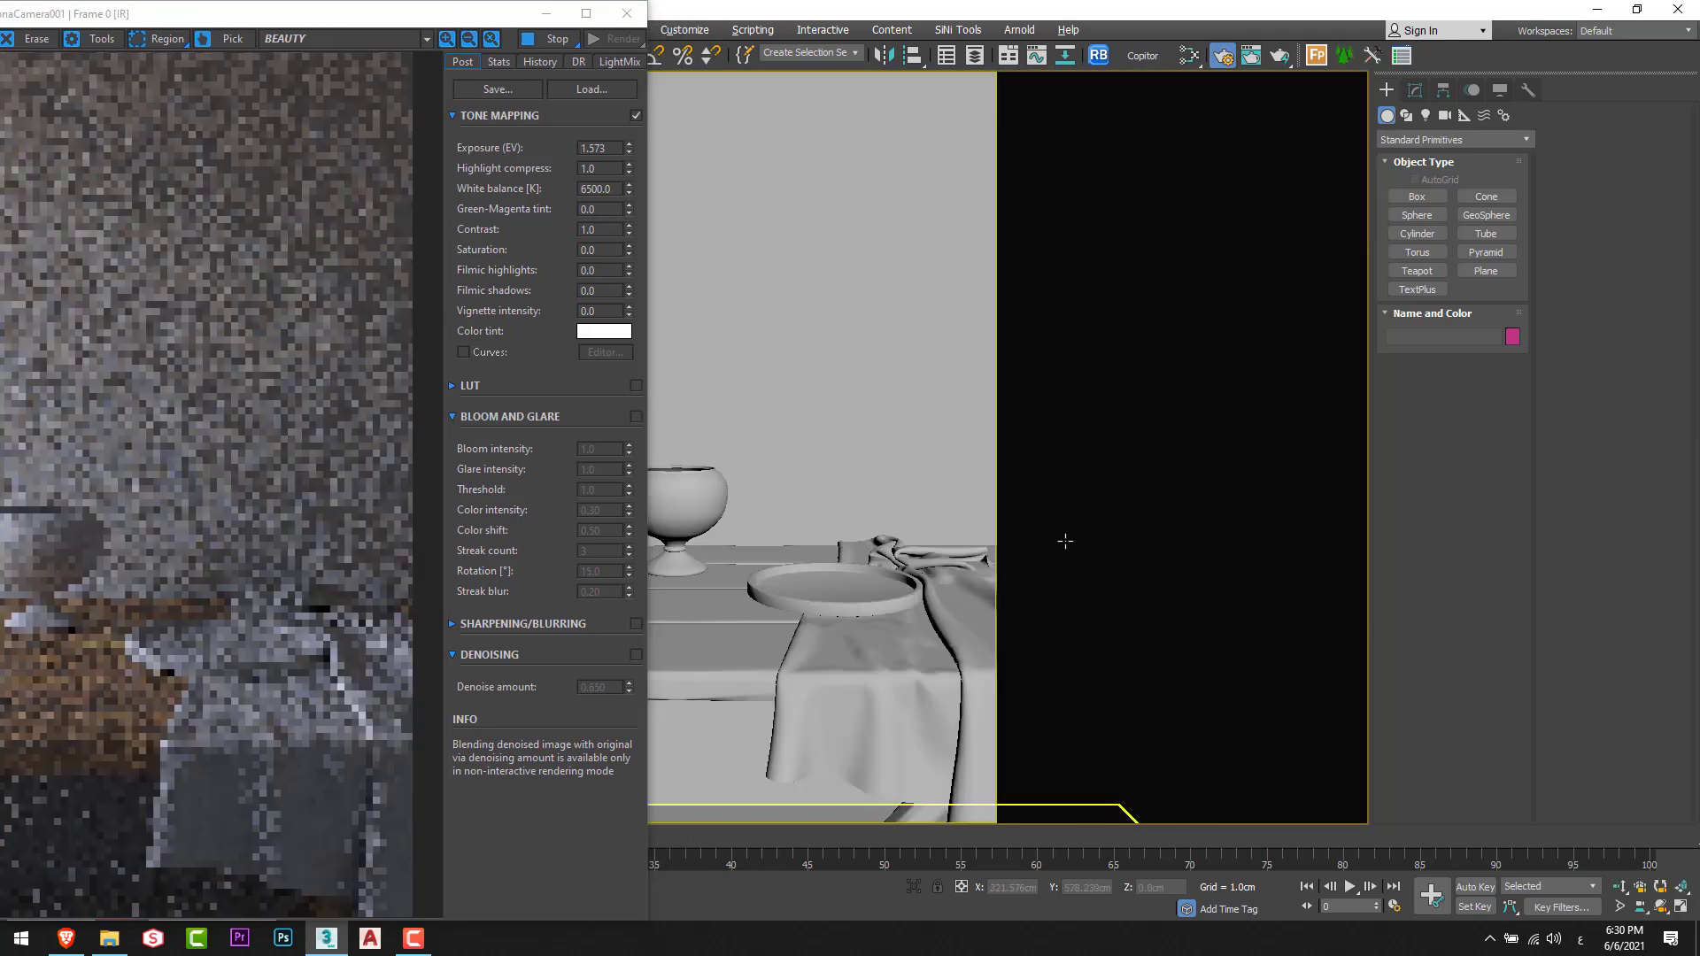
# Lock the view to render to Quad 4 - CoronaCamera001 in the render setup and close the setup.
pyautogui.moveTo(1065, 540); pyautogui.dragTo(1092, 491)
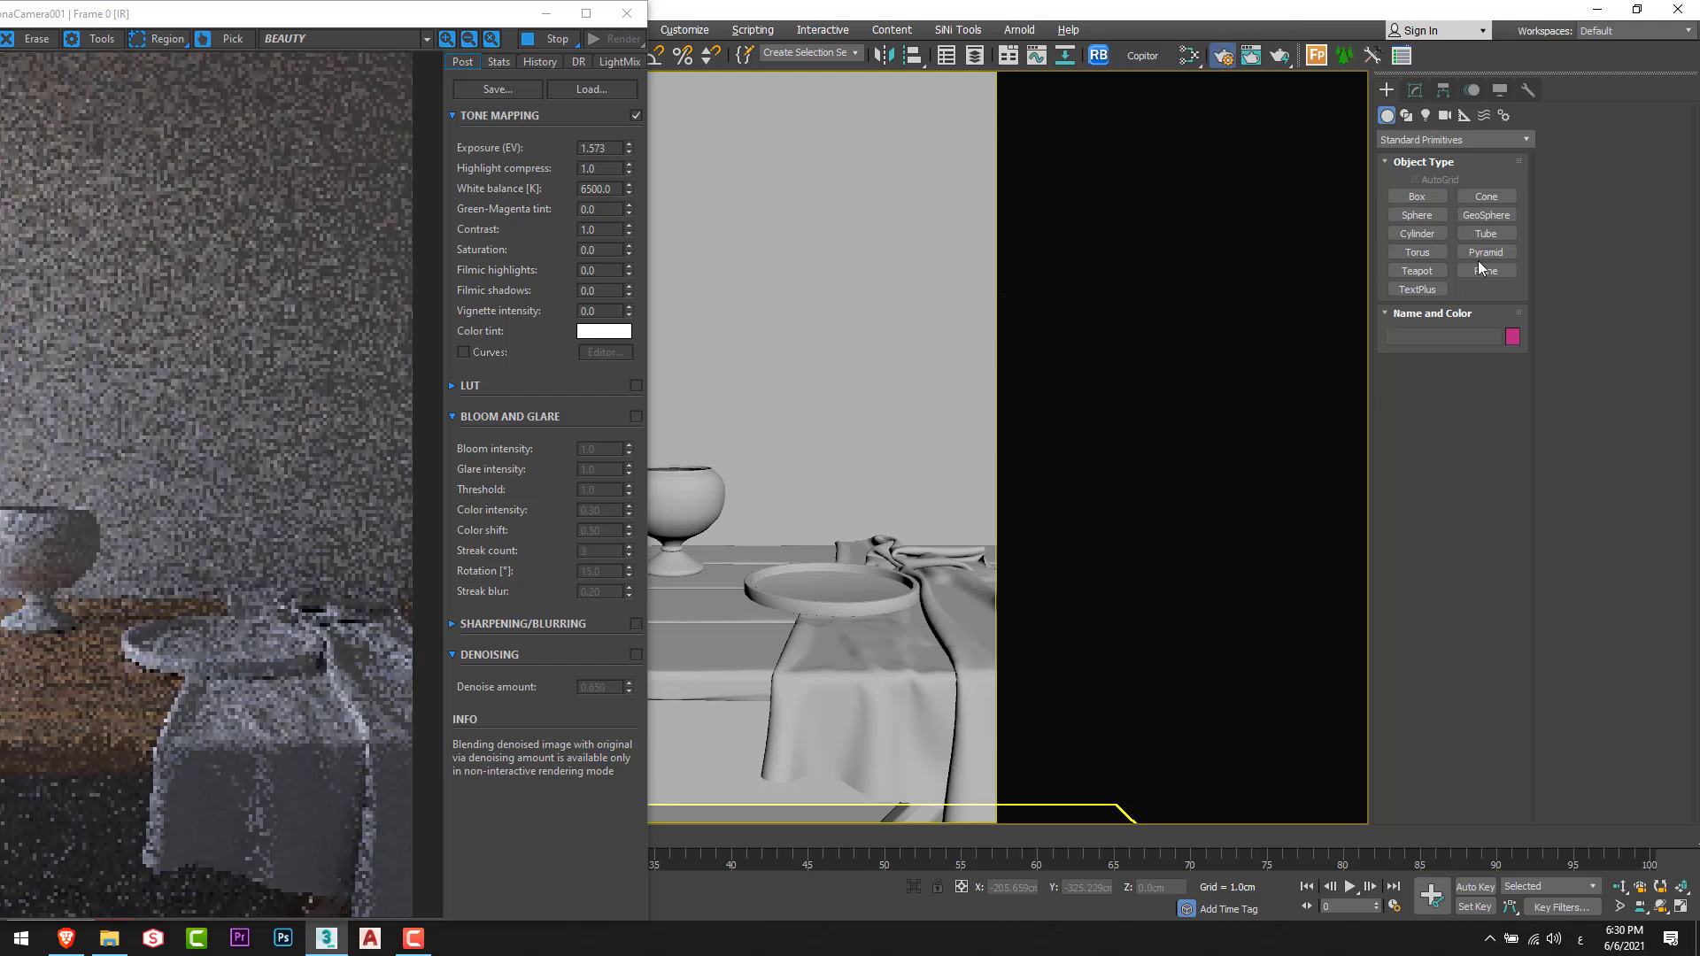
pyautogui.press('F10')
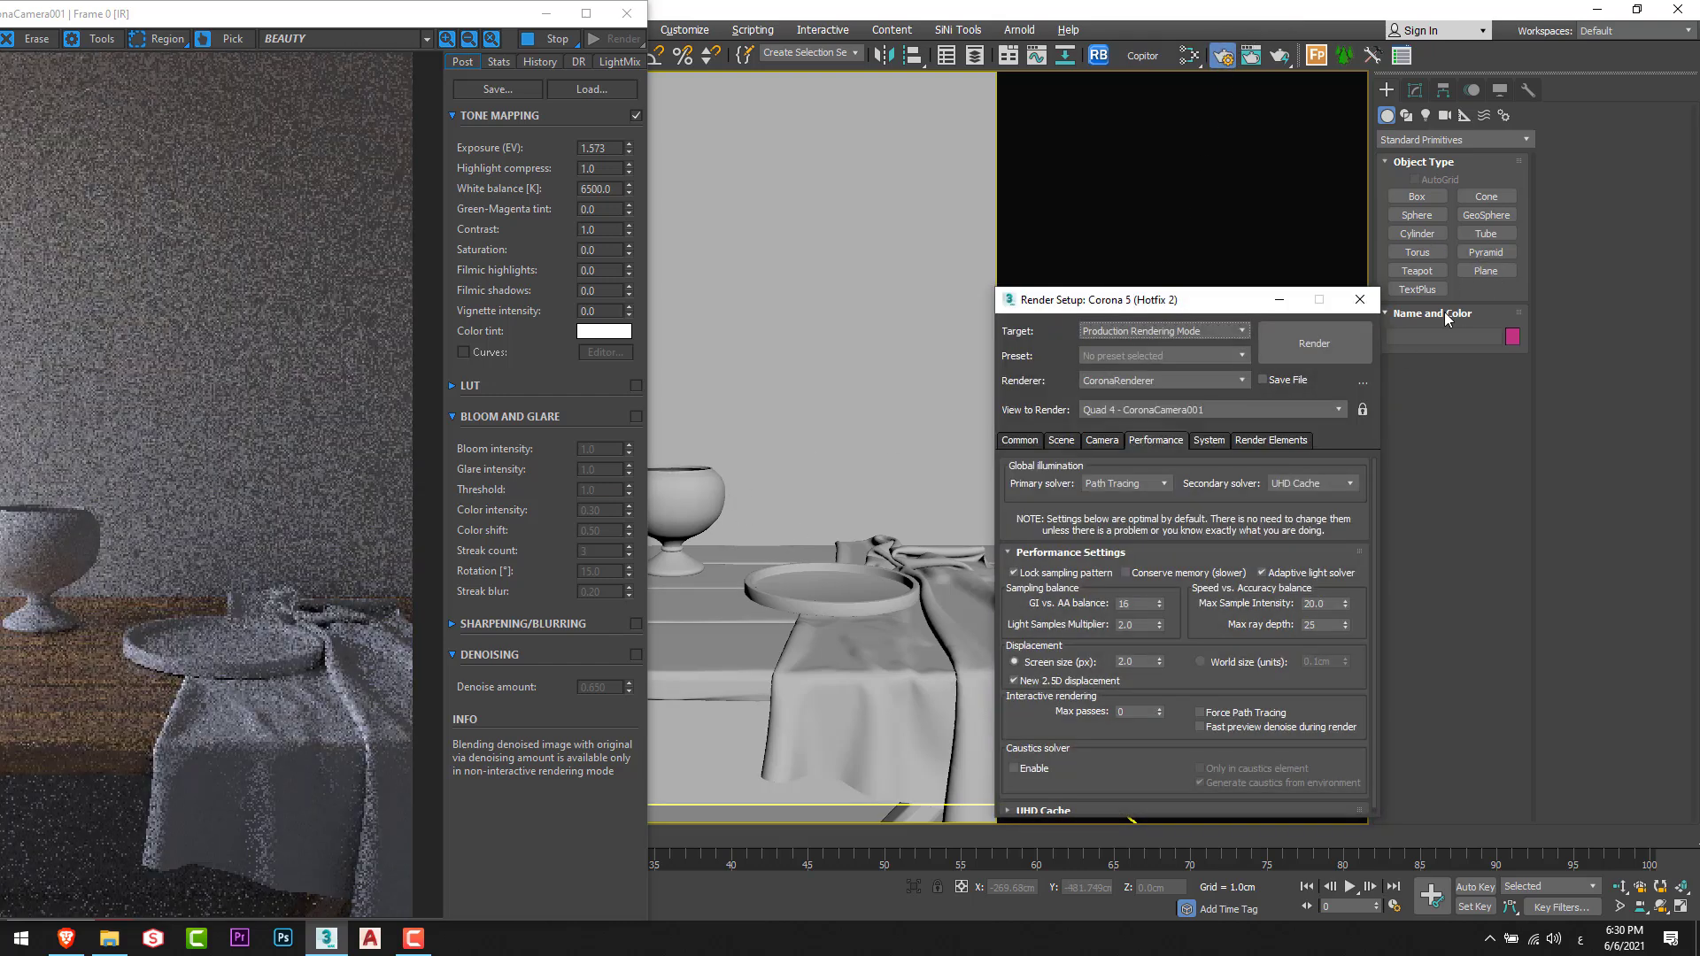
pyautogui.click(1363, 409)
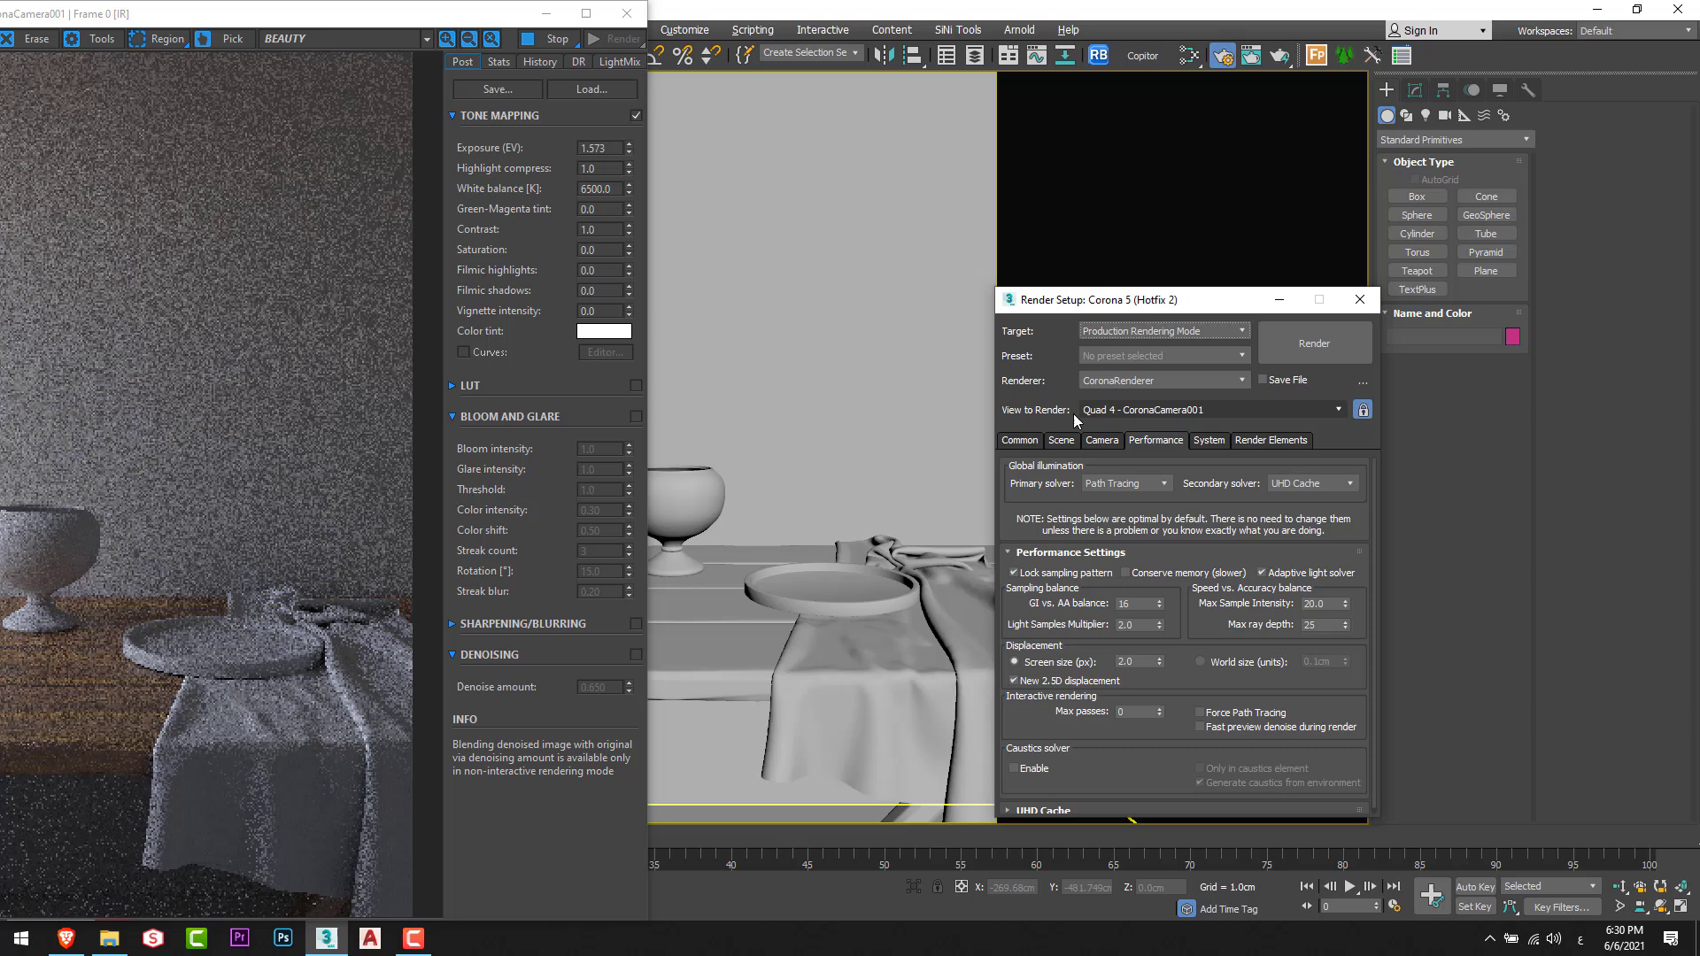
pyautogui.click(1360, 299)
# Show a maximized perspective view of the room and reposition the frame buffer beside it.
pyautogui.hotkey('alt', 'w')
pyautogui.hotkey('alt', 'w')
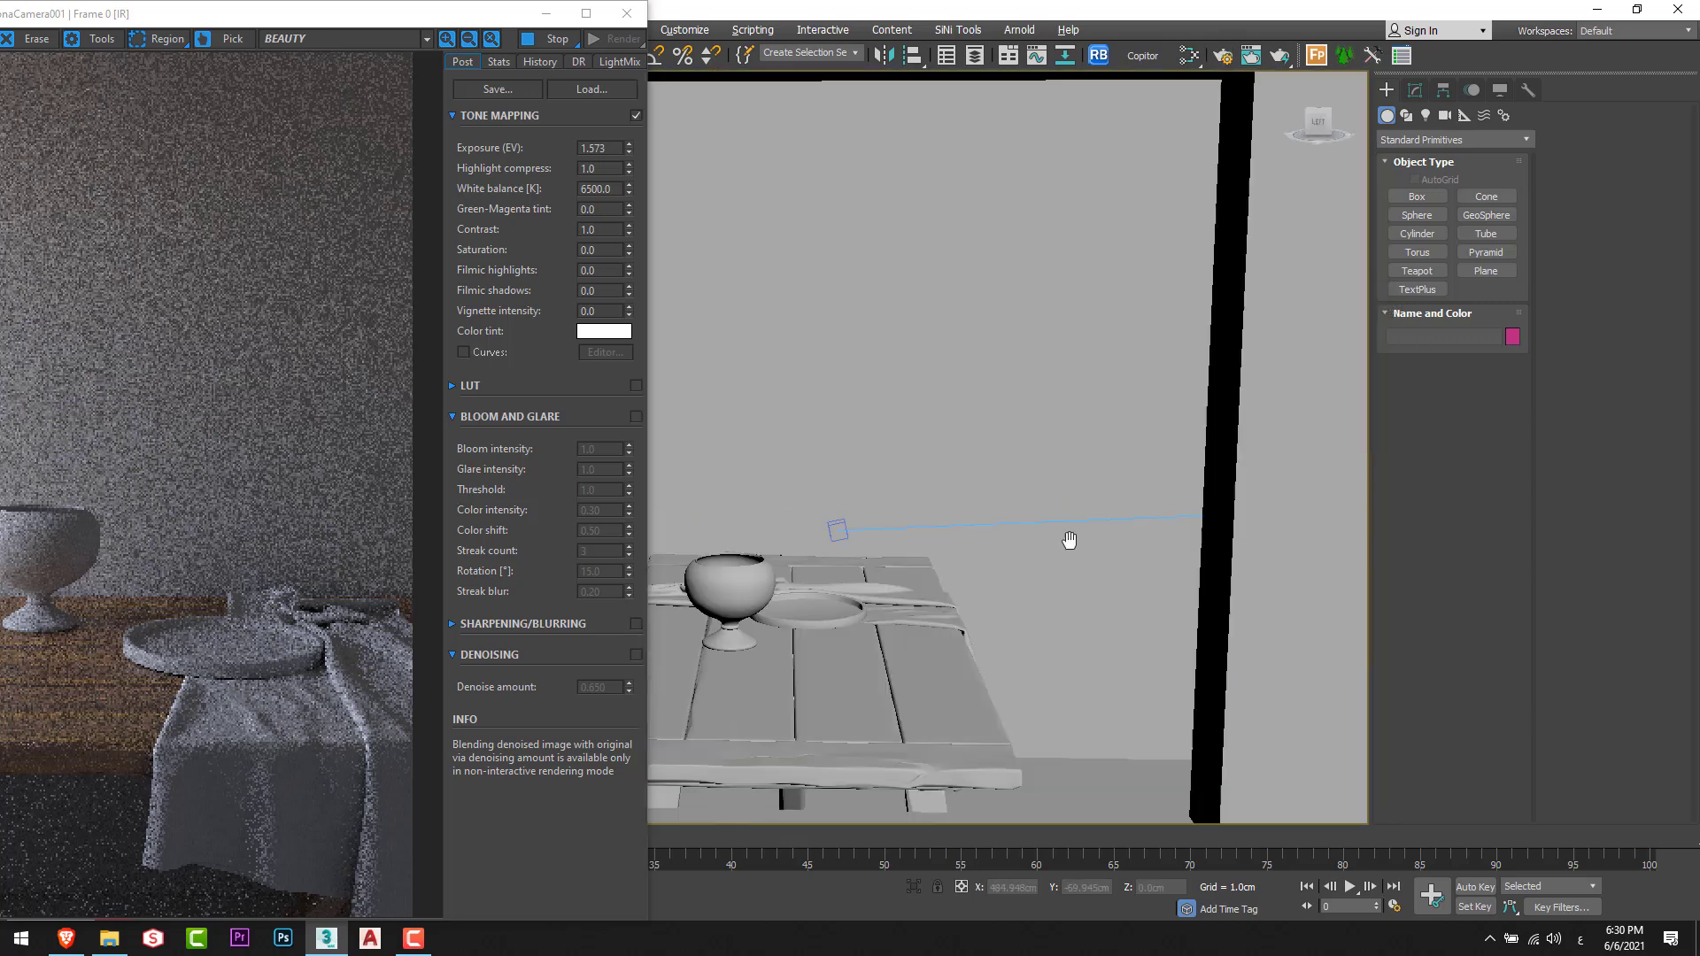
pyautogui.press('p')
pyautogui.moveTo(177, 16); pyautogui.dragTo(2, 39)
pyautogui.click(1115, 520)
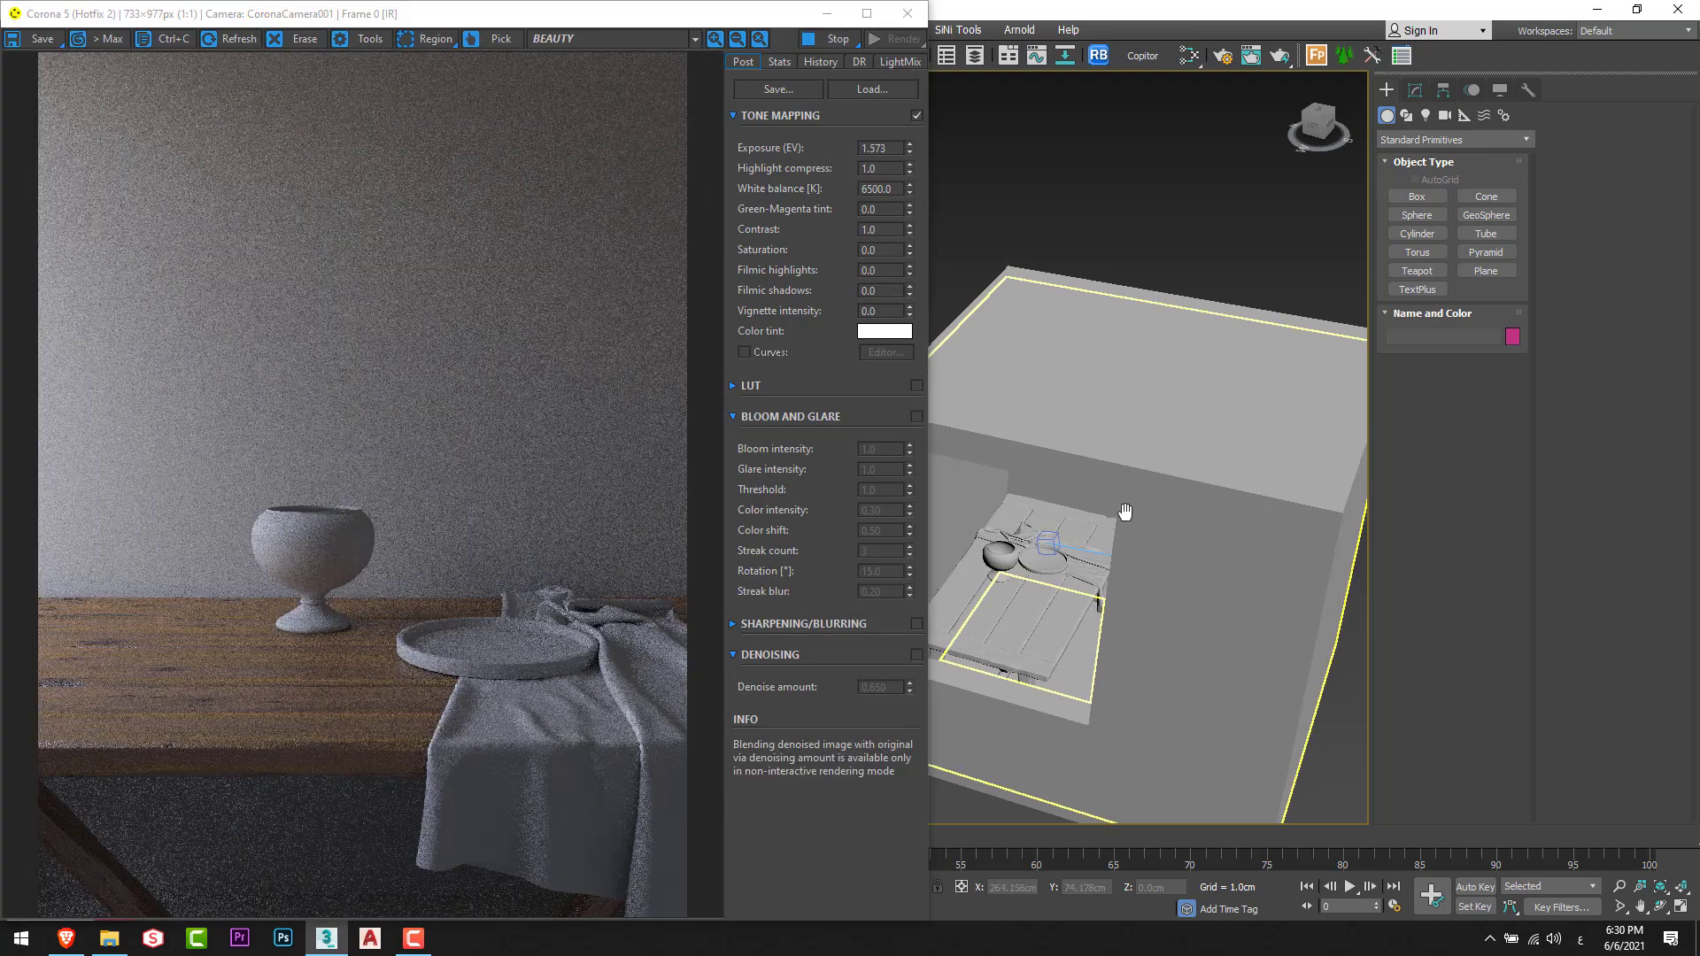
# Set the tone mapping exposure of the interactive render to 3.5 EV.
pyautogui.moveTo(910, 148); pyautogui.dragTo(906, 62)
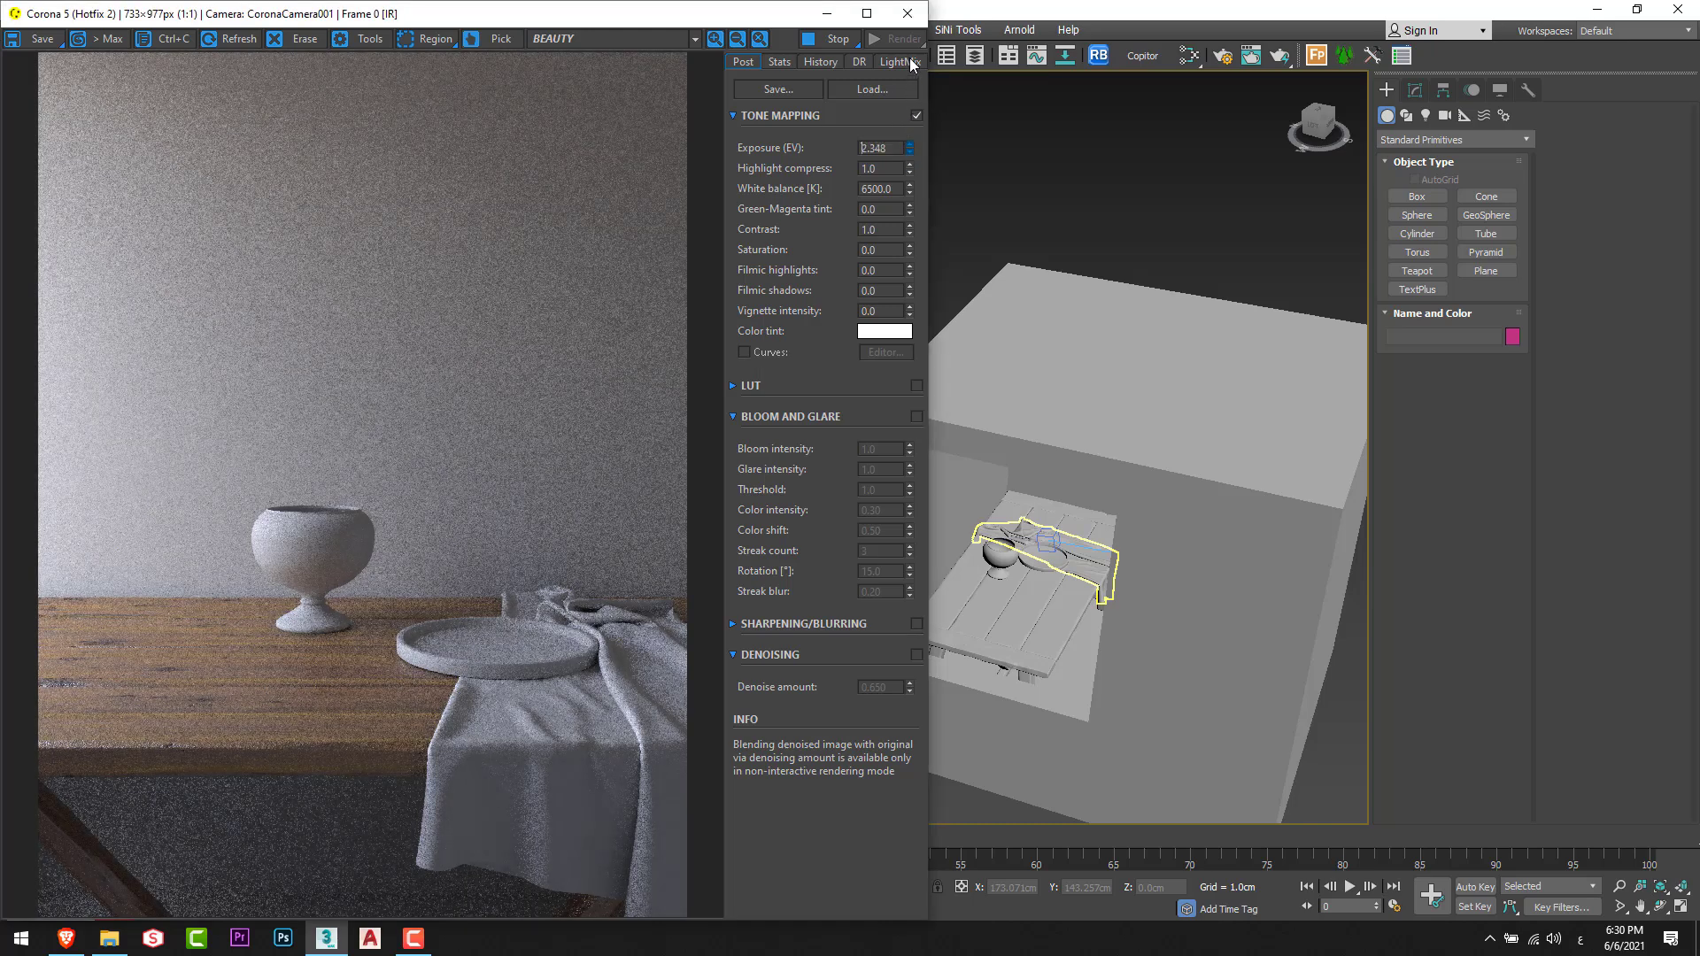
pyautogui.doubleClick(895, 148)
pyautogui.write('3.5')
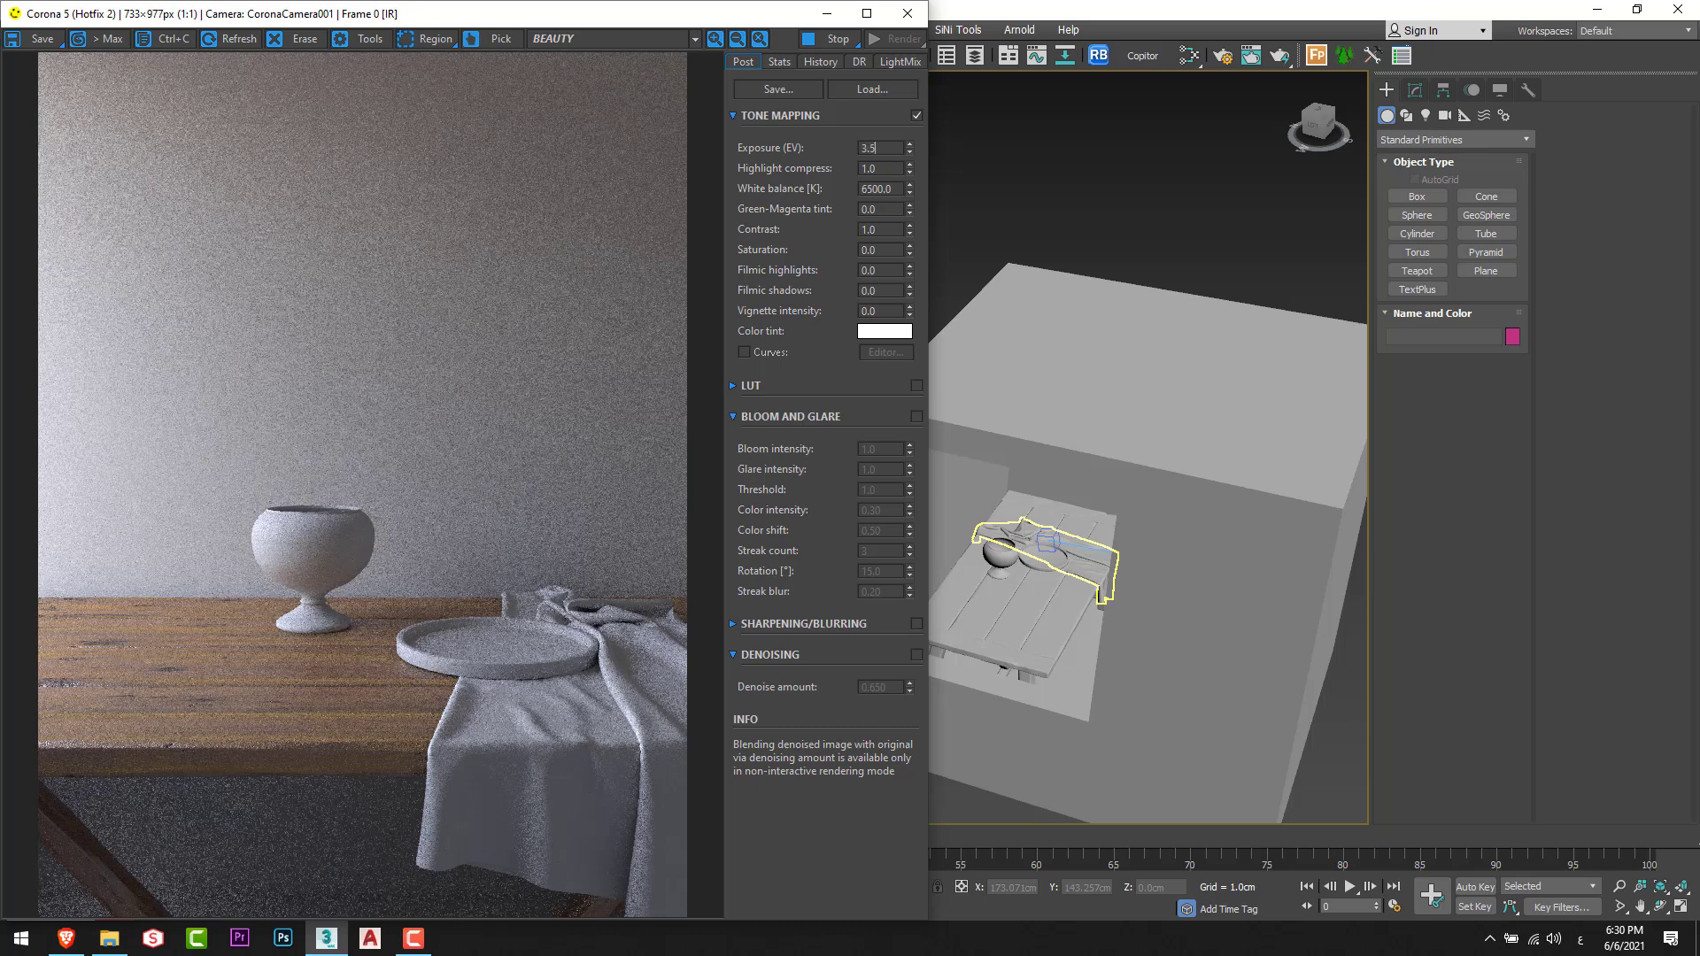
pyautogui.press('Return')
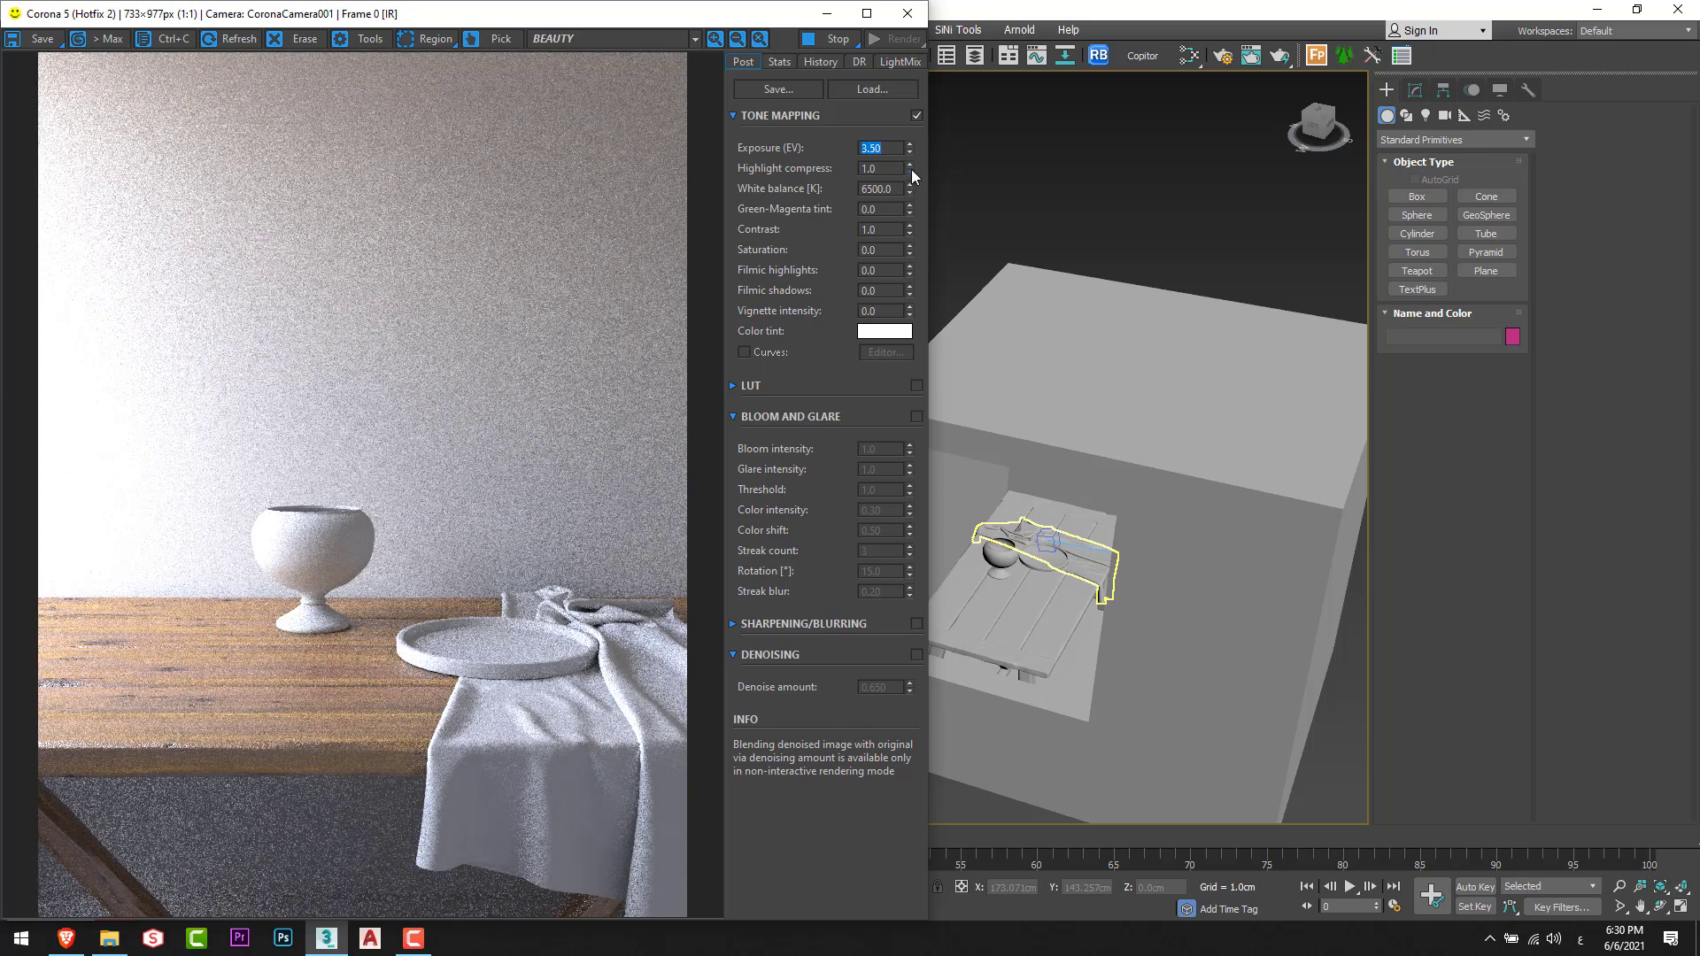
# Try a highlight compression of 3, then set it to 2 in the tone mapping settings.
pyautogui.moveTo(910, 169); pyautogui.dragTo(904, 1)
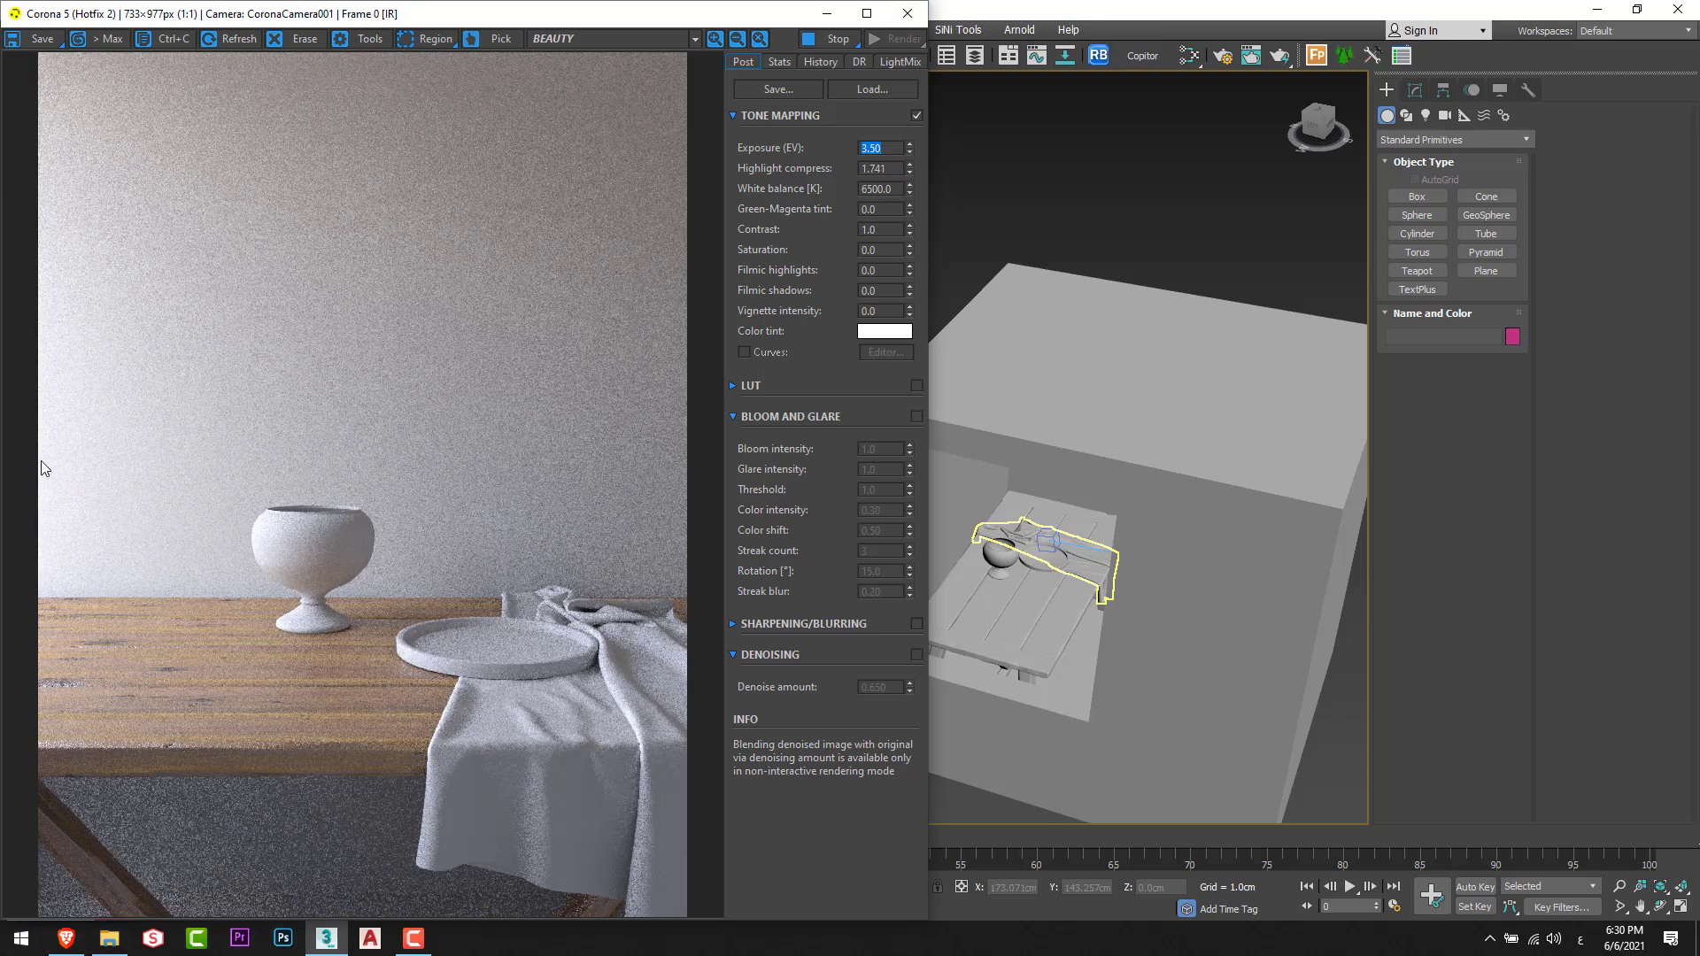
pyautogui.press('Tab')
pyautogui.write('3')
pyautogui.press('Return')
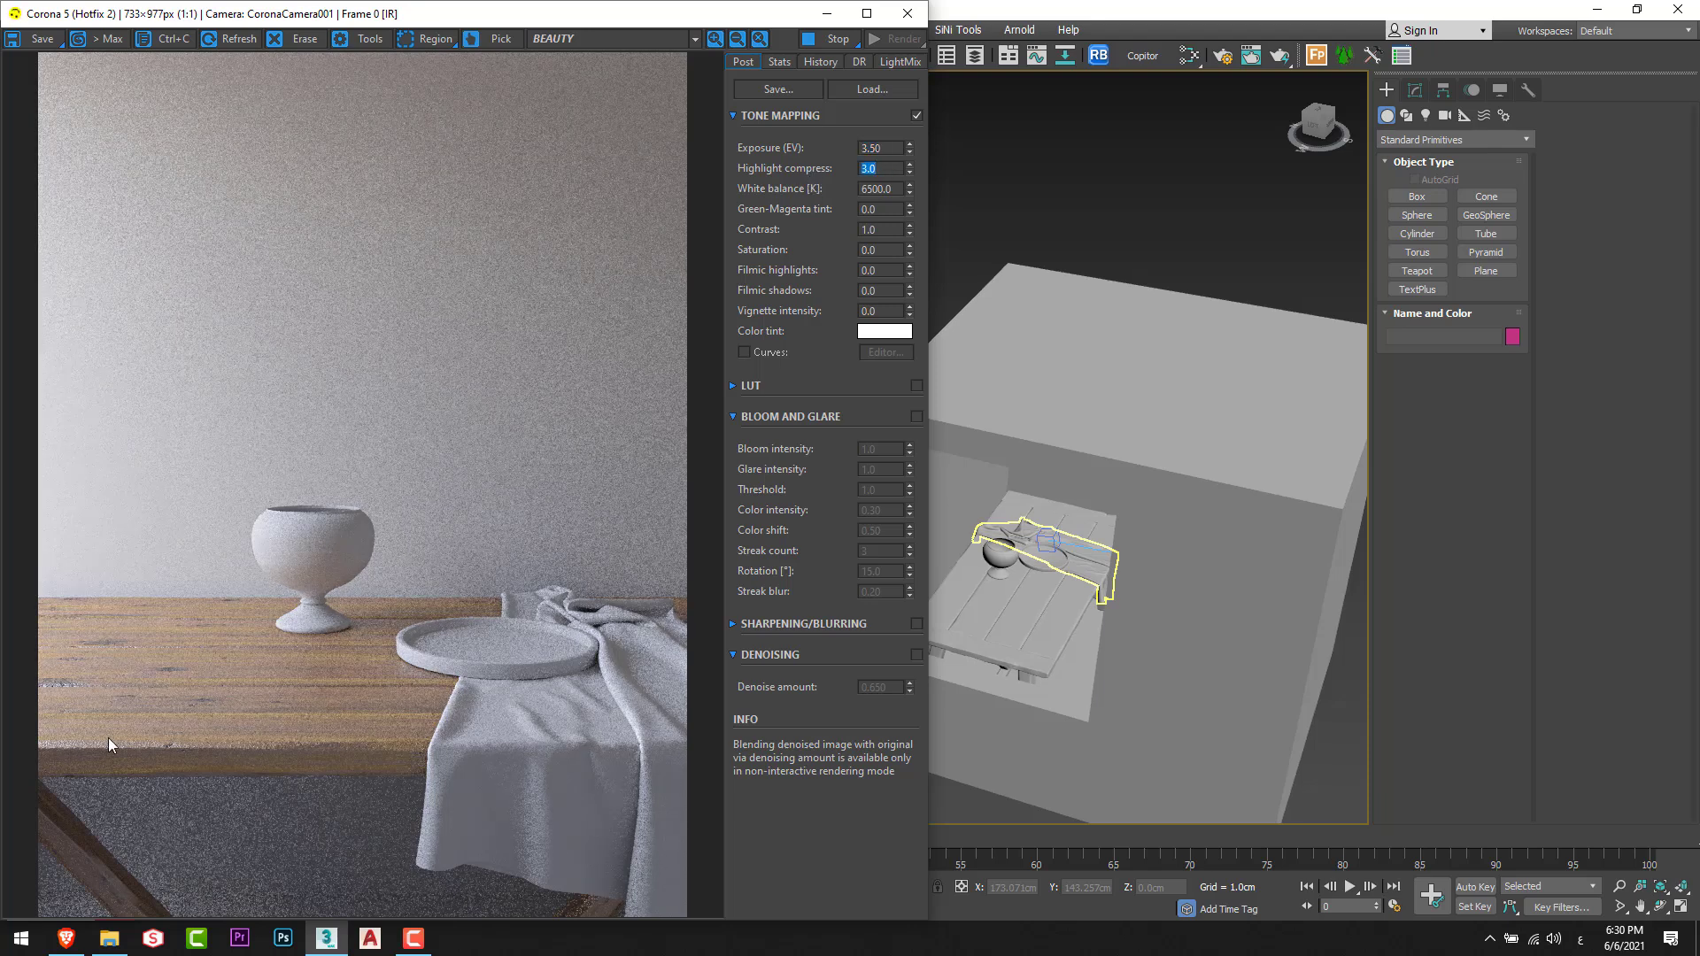
pyautogui.write('2')
pyautogui.press('Return')
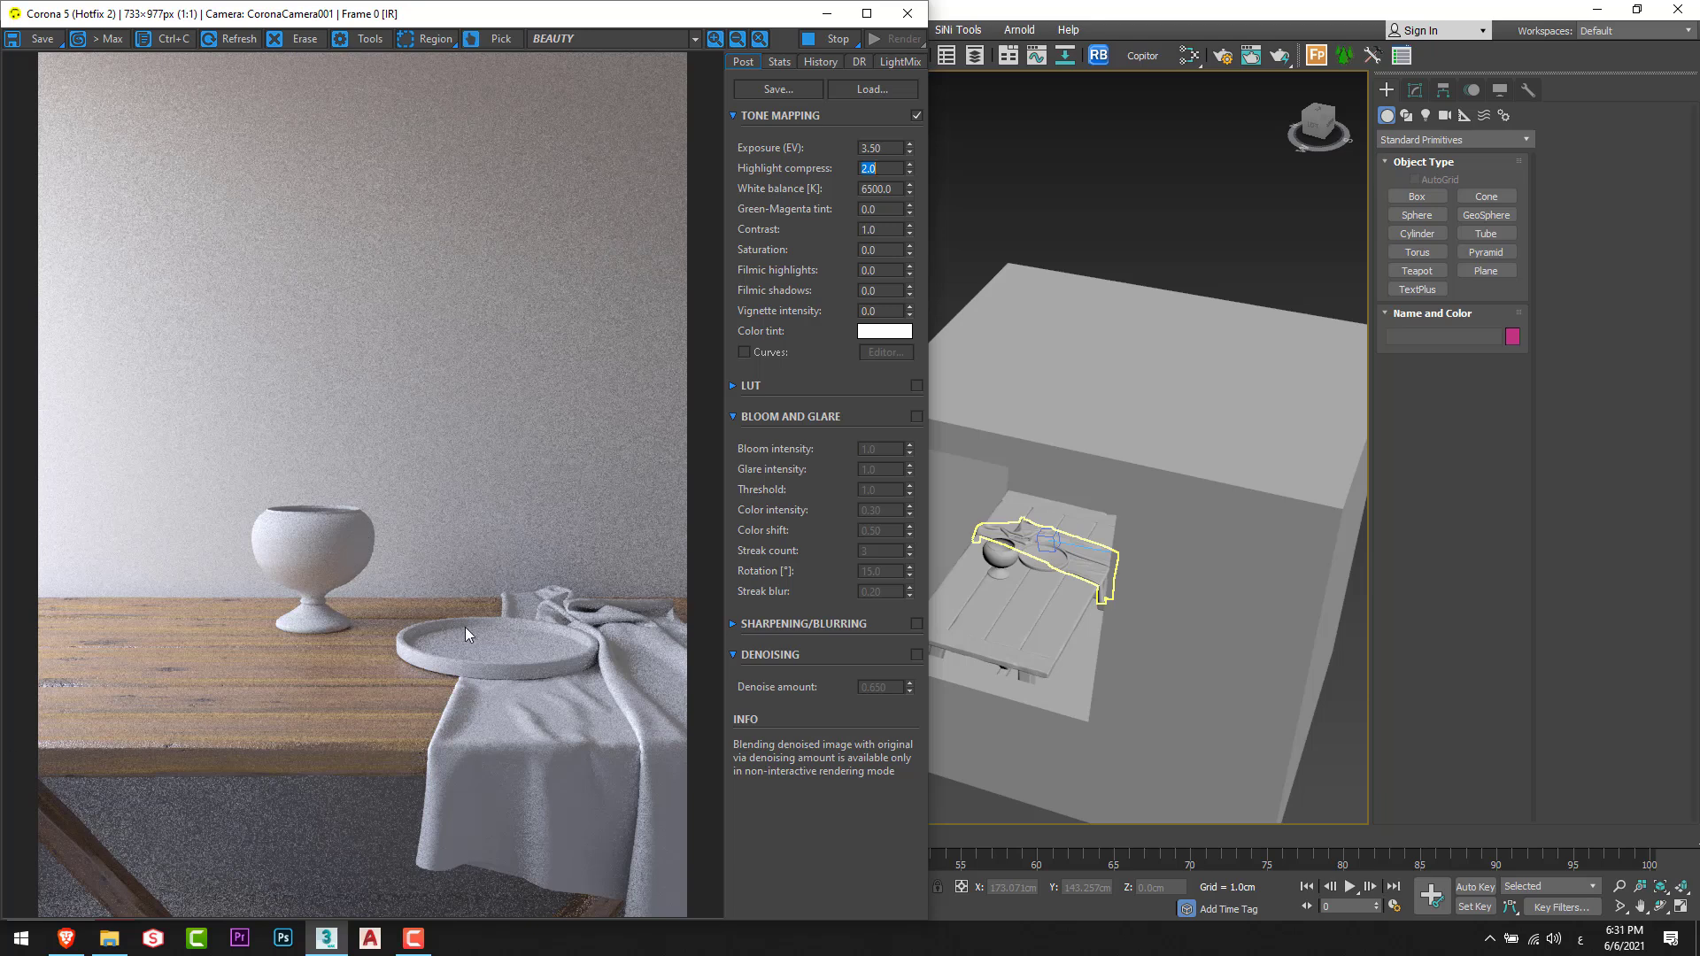
pyautogui.keyDown('alt'); pyautogui.moveTo(1071, 515); pyautogui.dragTo(1127, 606, button='middle'); pyautogui.keyUp('alt')
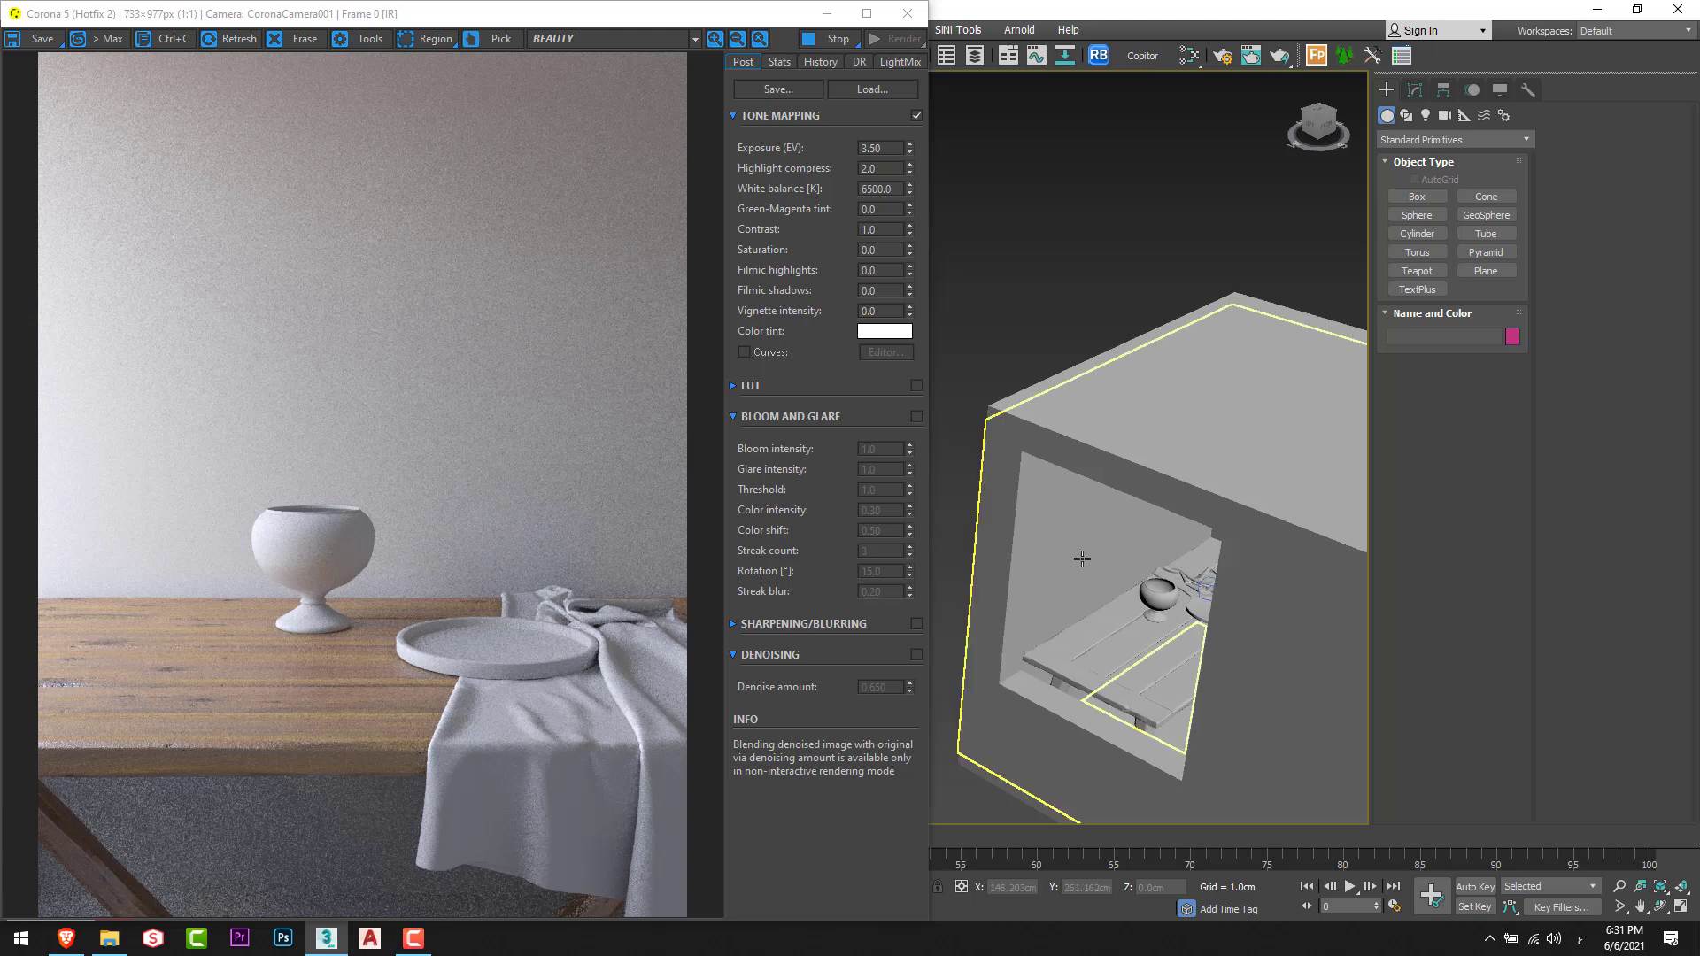
pyautogui.moveTo(1082, 559)
pyautogui.keyDown('alt'); pyautogui.mouseDown(button='middle')
pyautogui.moveTo(1070, 586)
pyautogui.moveTo(1040, 531)
pyautogui.moveTo(1025, 554)
pyautogui.moveTo(1079, 502)
pyautogui.moveTo(1104, 576)
pyautogui.moveTo(1133, 575)
pyautogui.moveTo(1067, 555)
pyautogui.mouseUp(button='middle'); pyautogui.keyUp('alt')
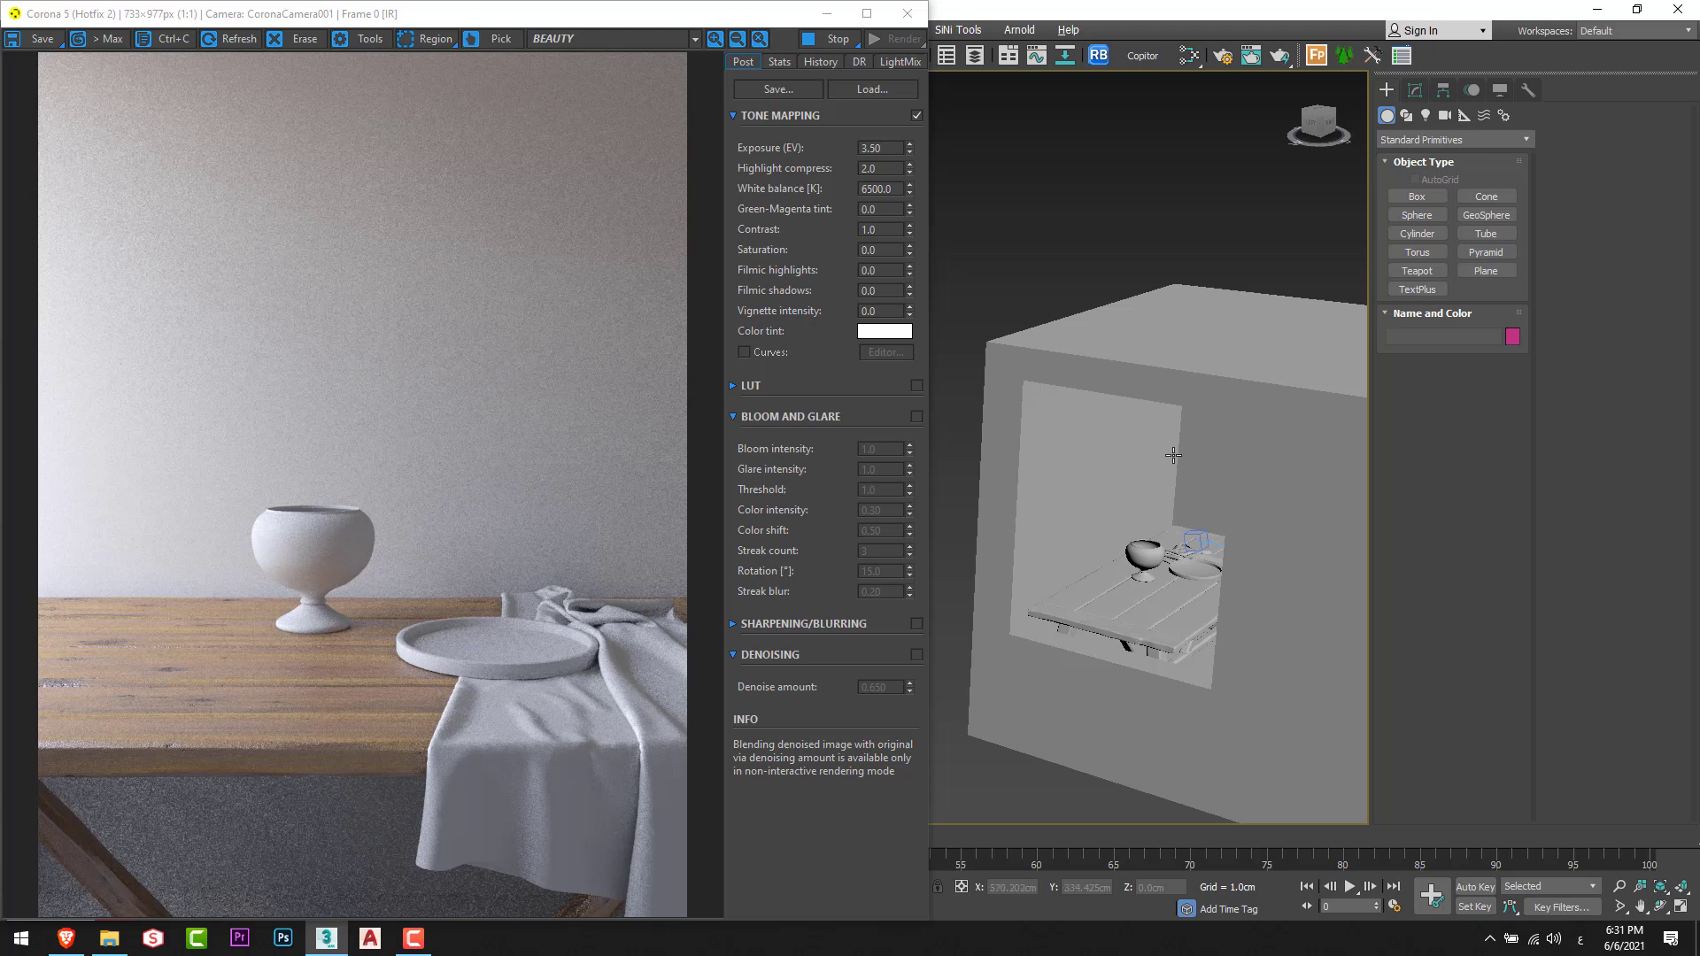
pyautogui.keyDown('alt'); pyautogui.moveTo(1173, 455); pyautogui.dragTo(1098, 470, button='middle'); pyautogui.keyUp('alt')
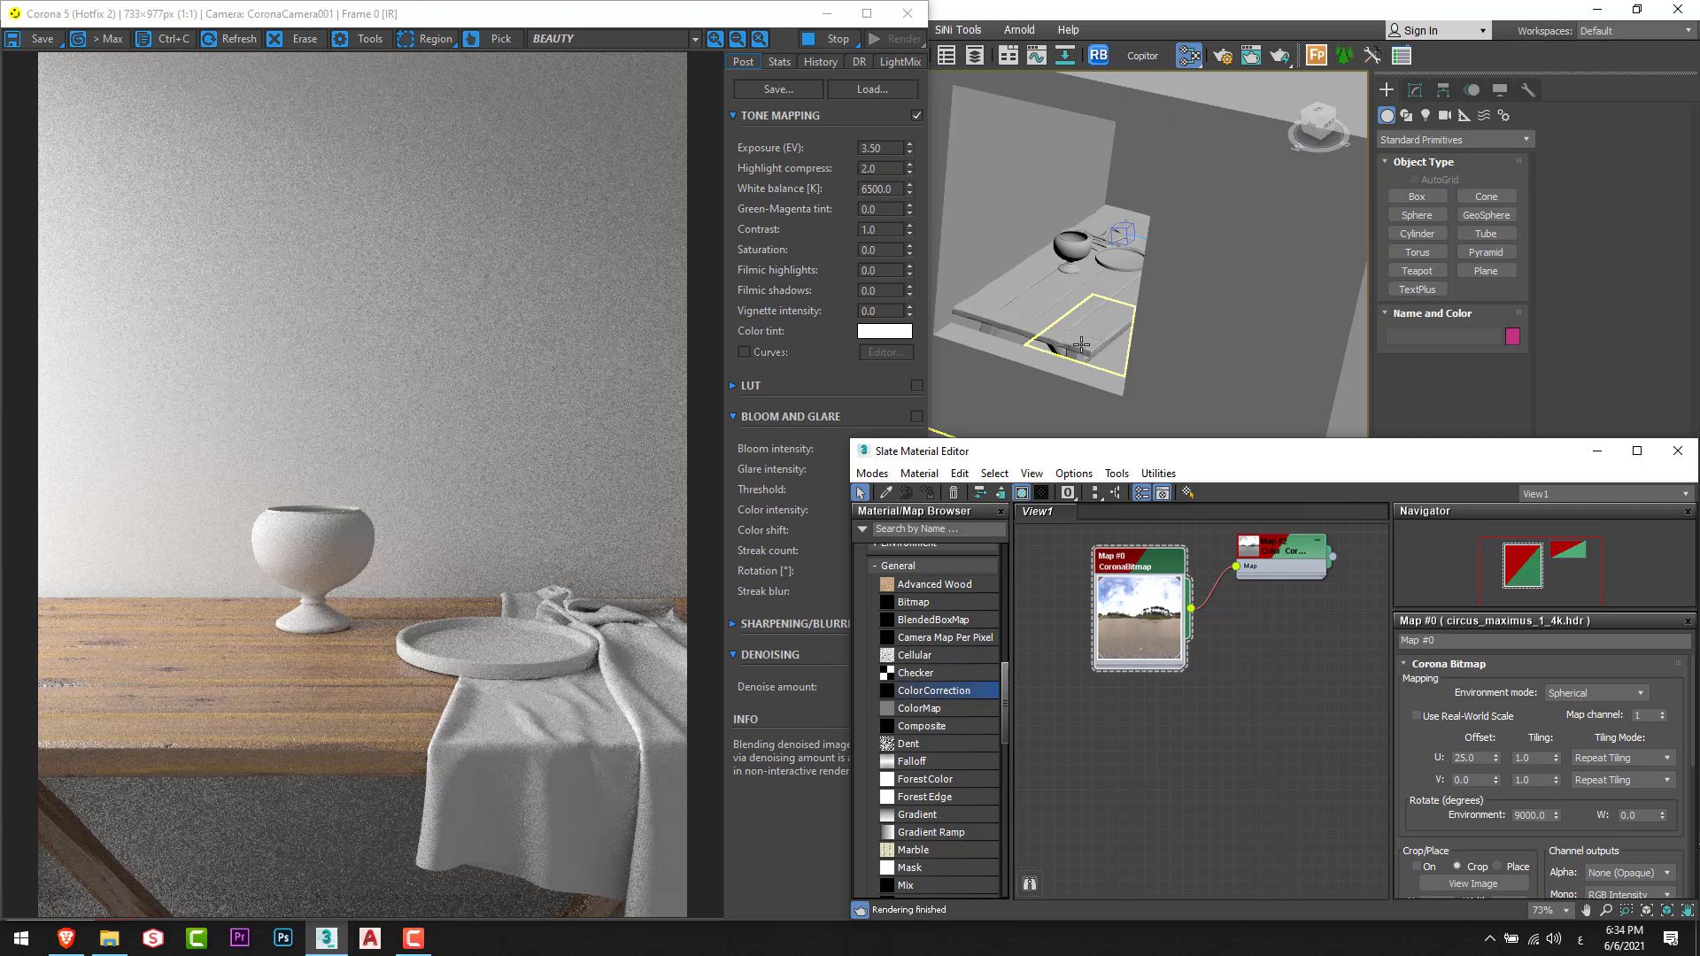
pyautogui.keyDown('alt'); pyautogui.moveTo(1081, 344); pyautogui.dragTo(1025, 289, button='middle'); pyautogui.keyUp('alt')
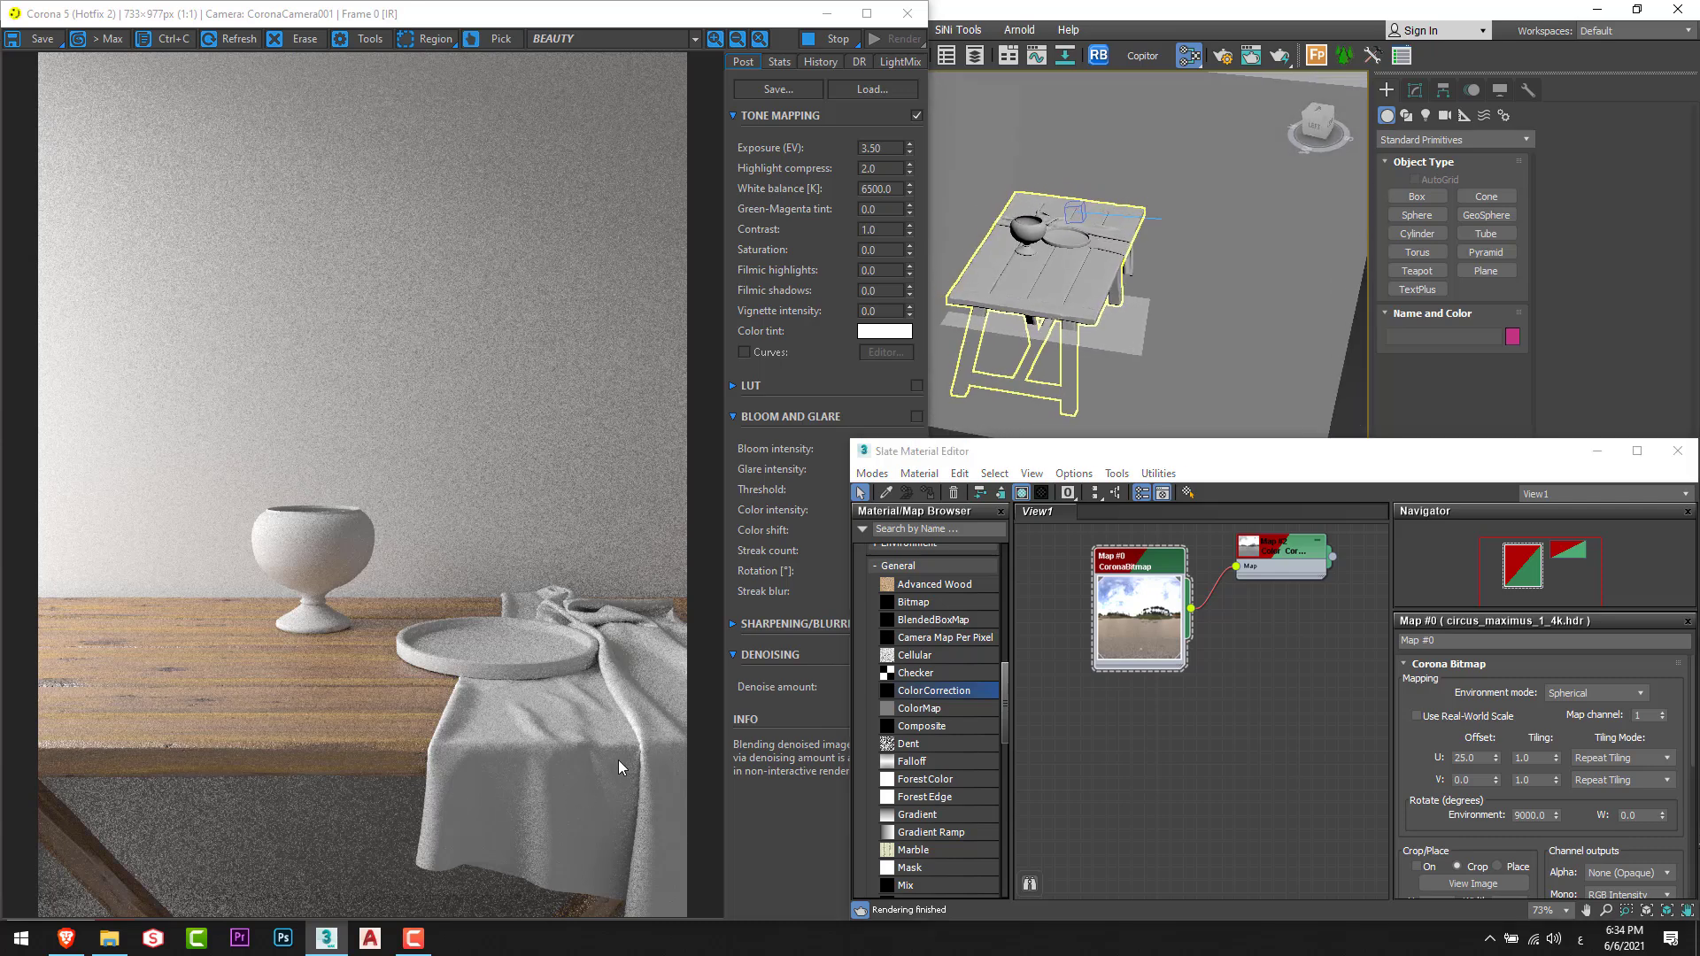
# Limit the interactive render to a region around the plate and cloth, and bring the Slate Material Editor forward.
pyautogui.click(416, 42)
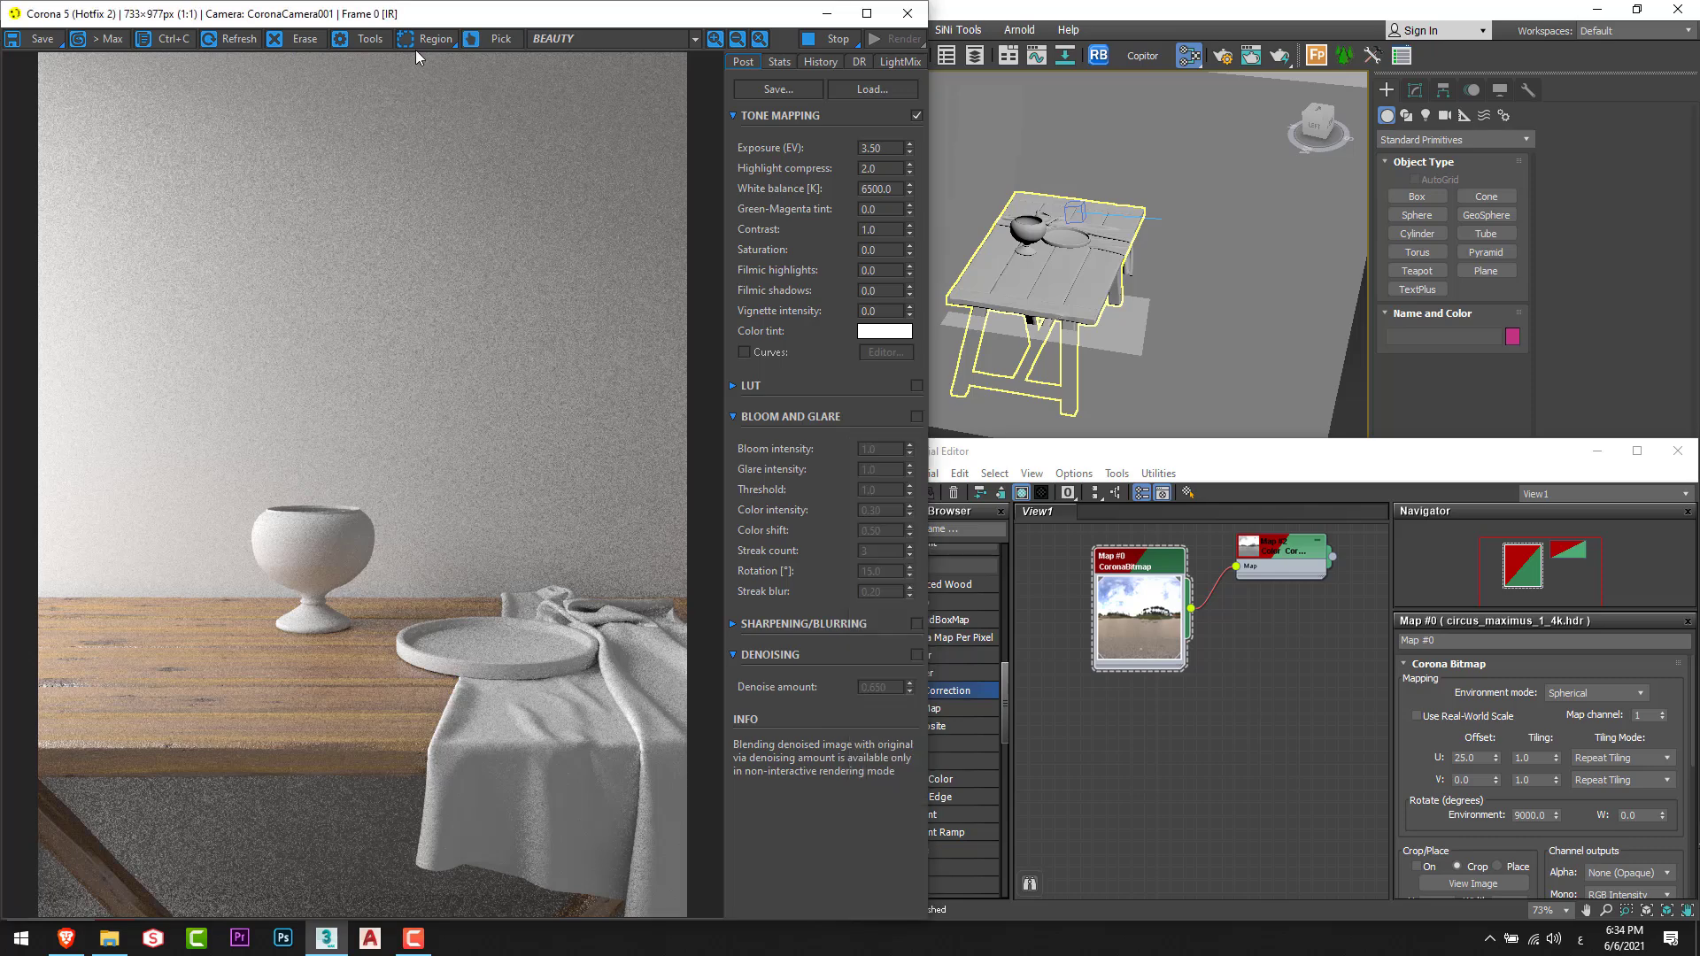
pyautogui.moveTo(425, 565); pyautogui.dragTo(688, 917)
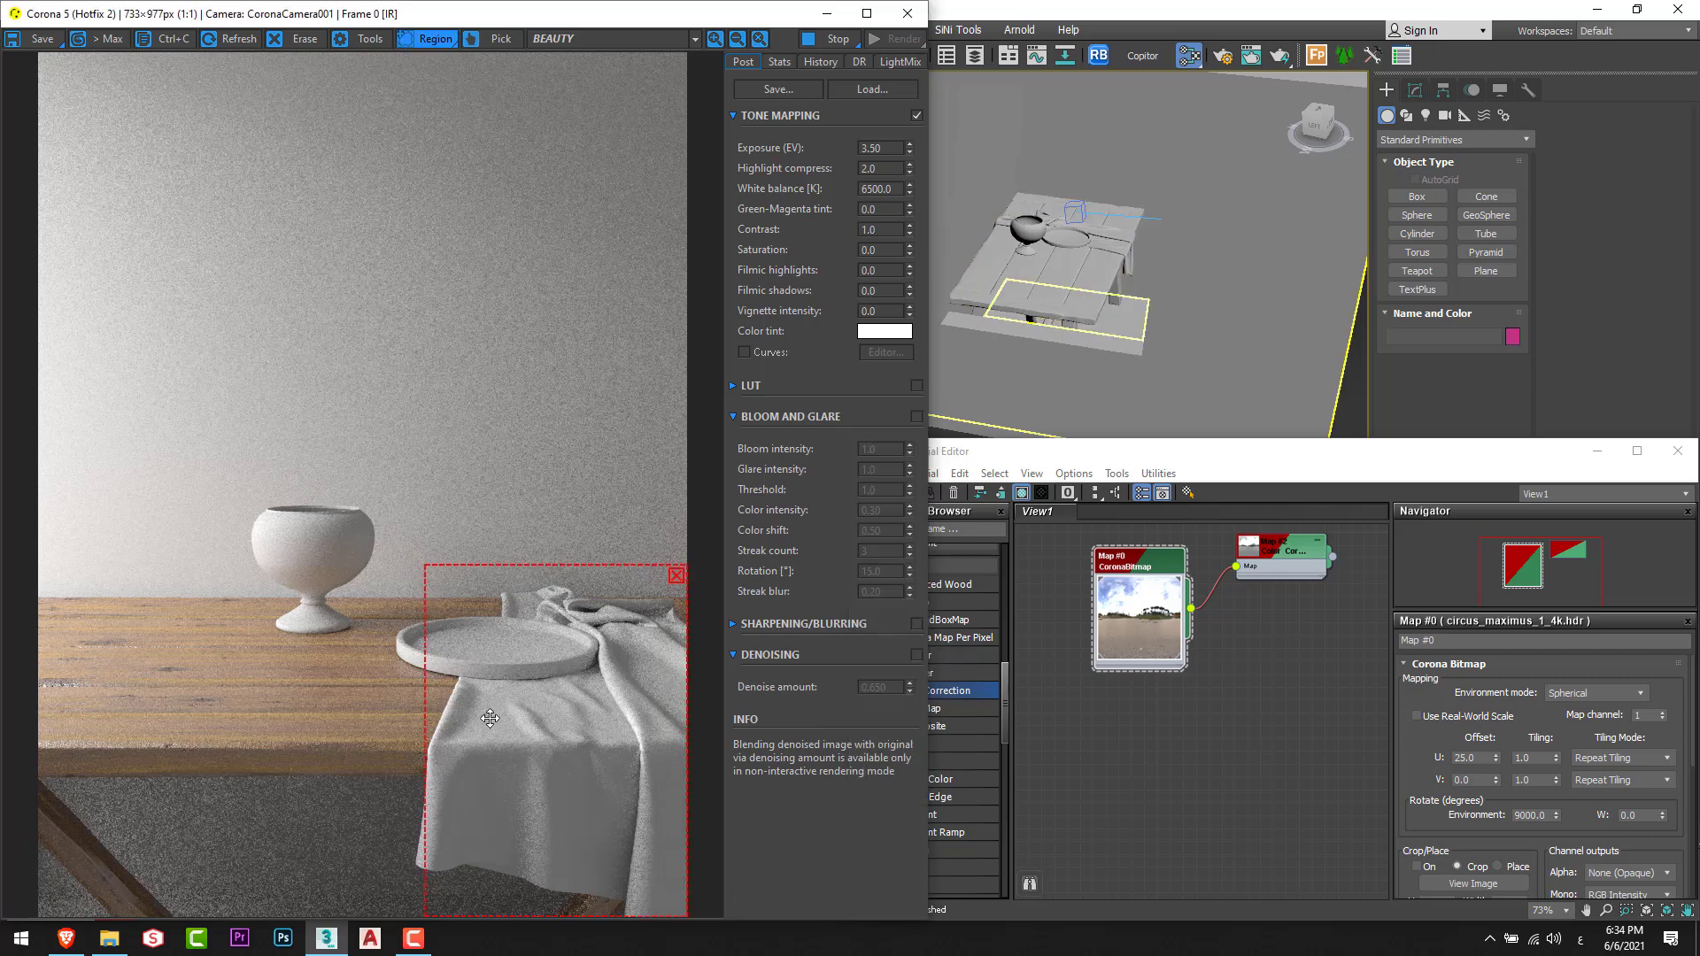
pyautogui.moveTo(423, 567); pyautogui.dragTo(404, 562)
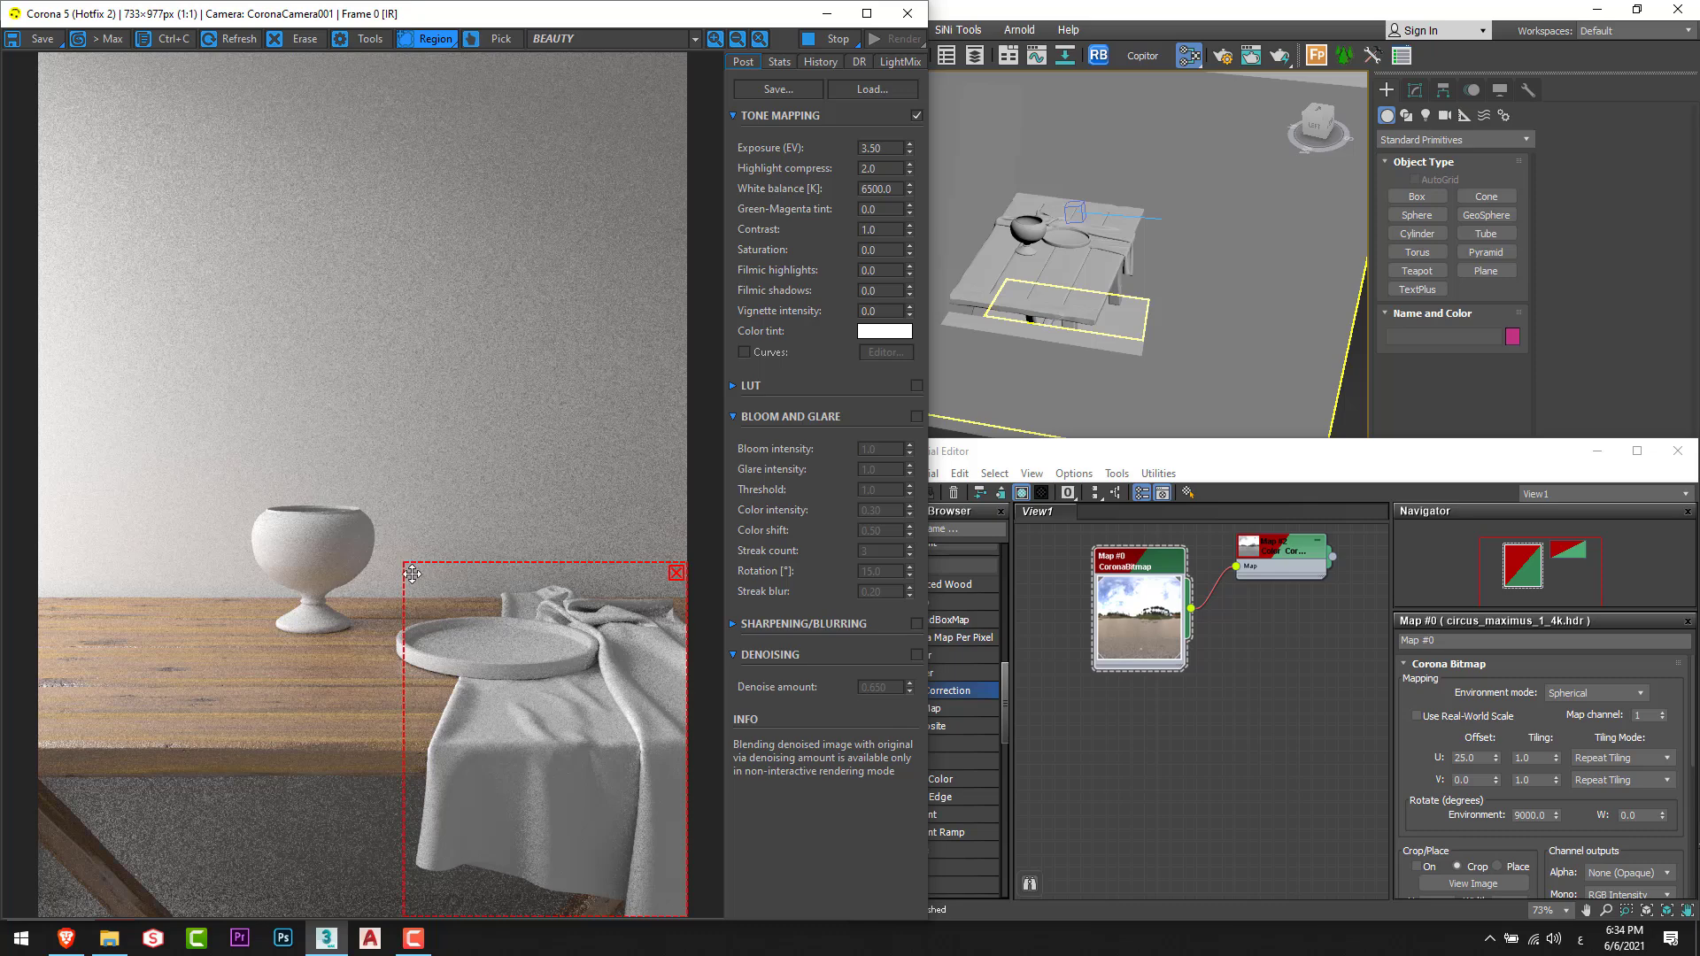
pyautogui.click(1130, 708)
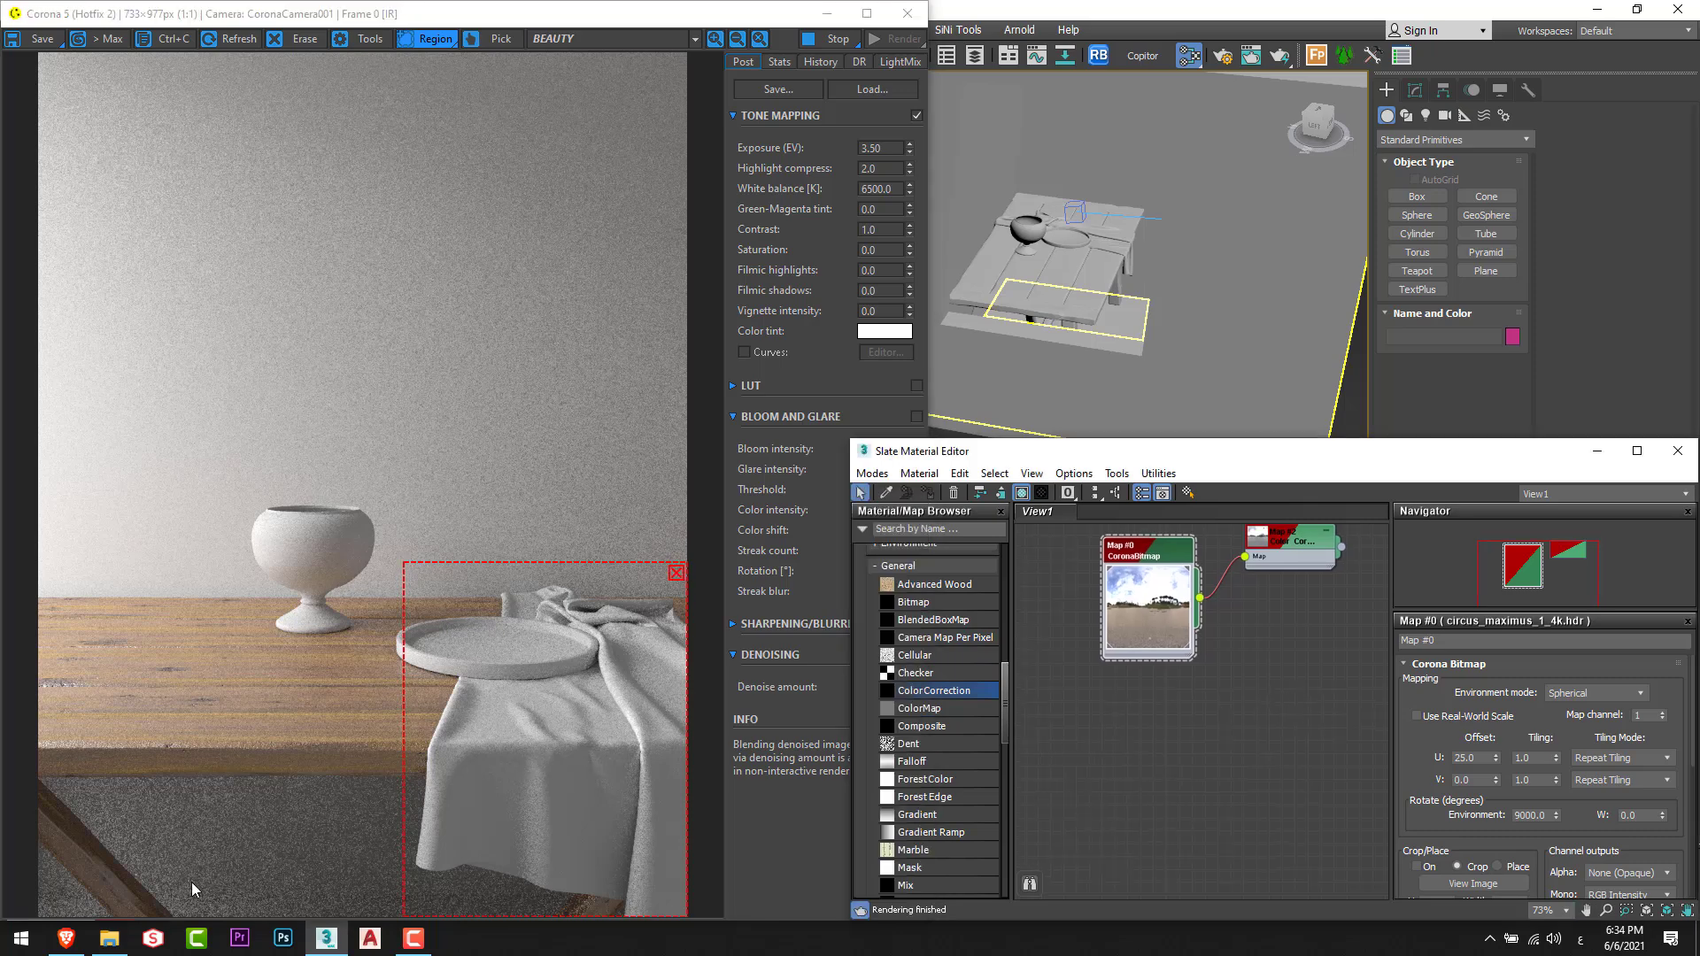
# Switch to the web browser, examine the patterned sierra fabric image in the image search, and return to 3ds Max.
pyautogui.click(66, 938)
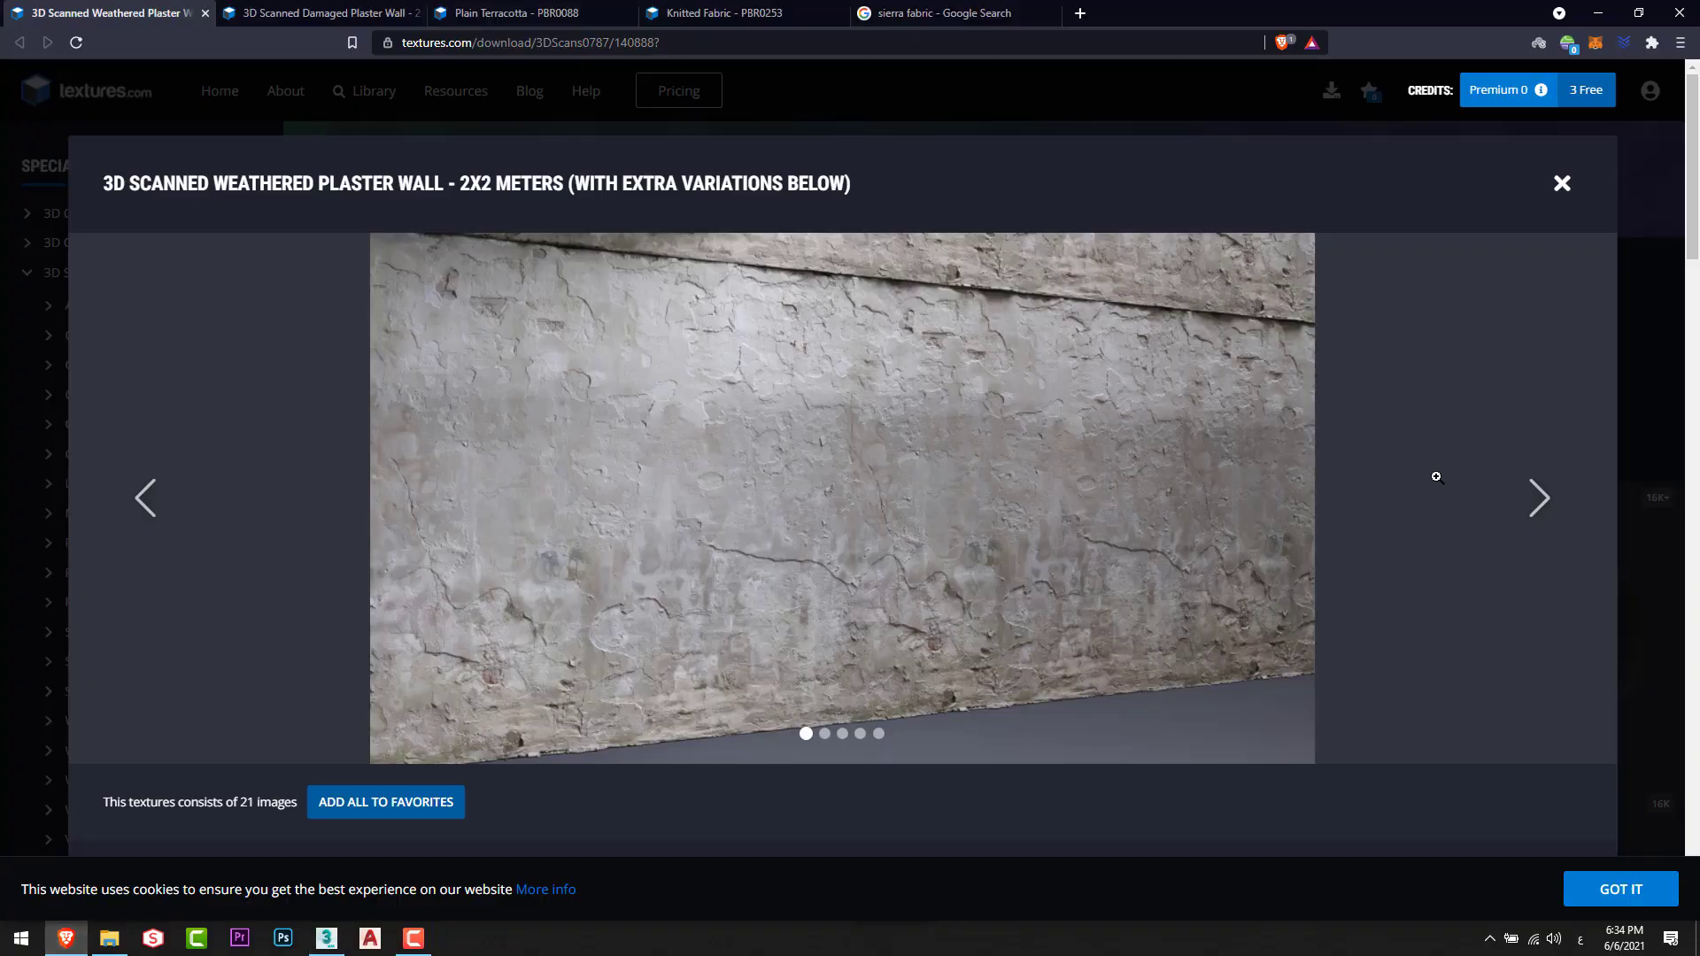
pyautogui.click(971, 12)
pyautogui.scroll(2, 247, 95)
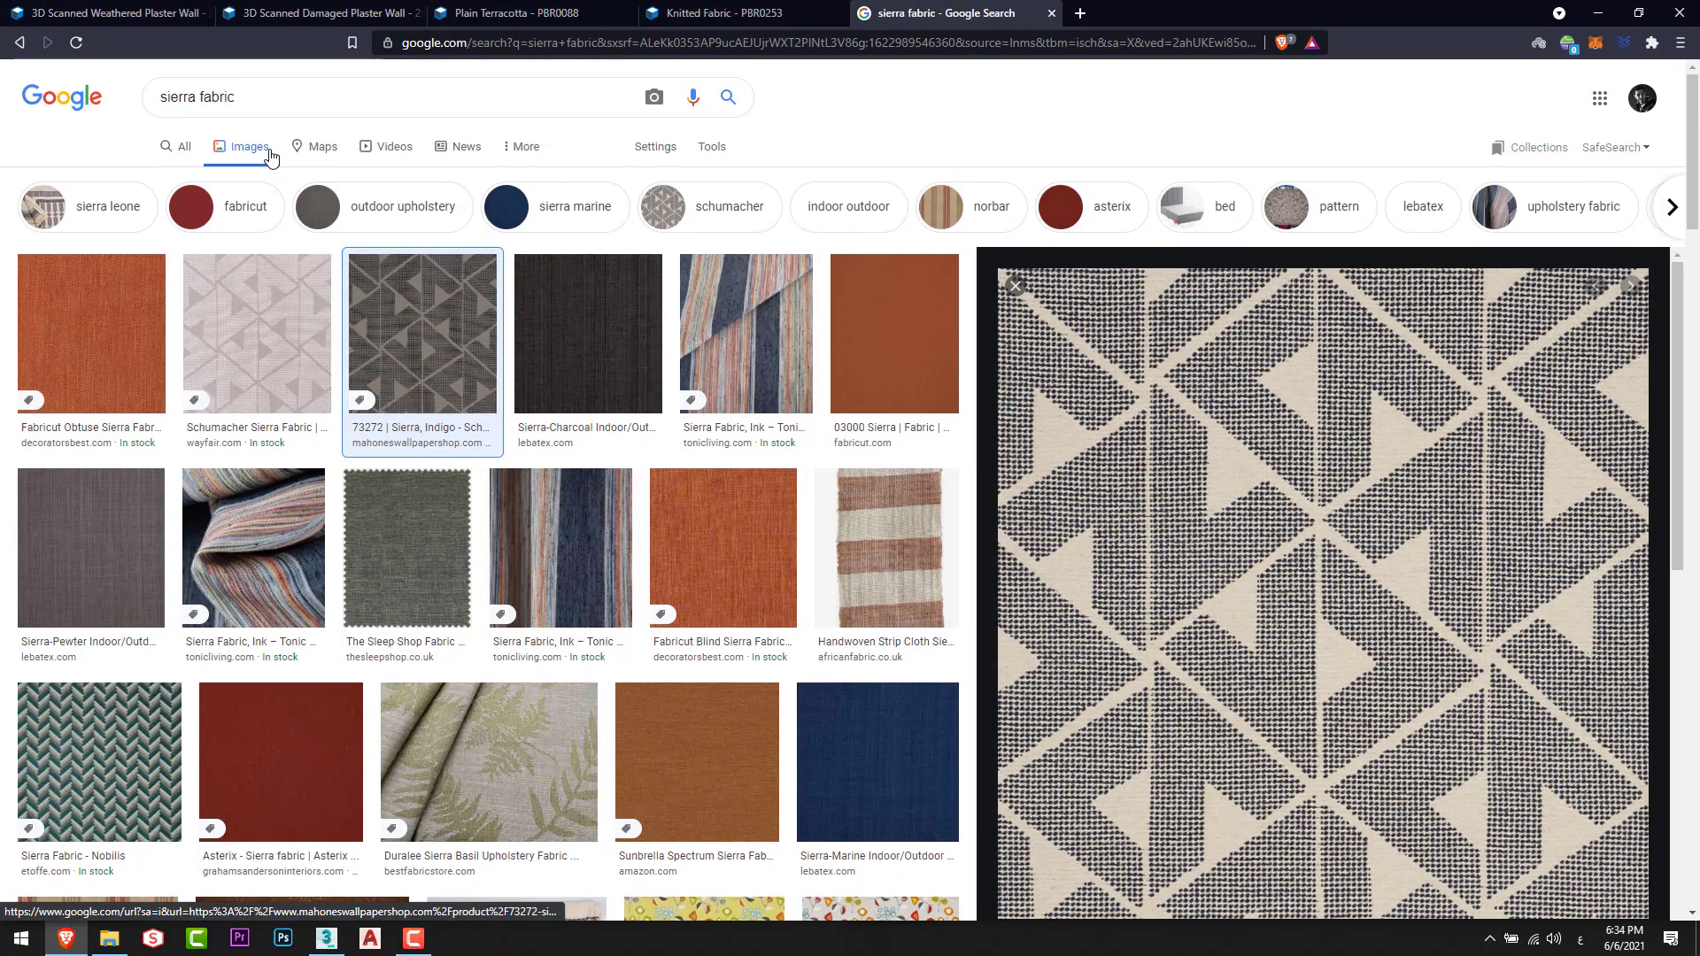
pyautogui.tripleClick(247, 94)
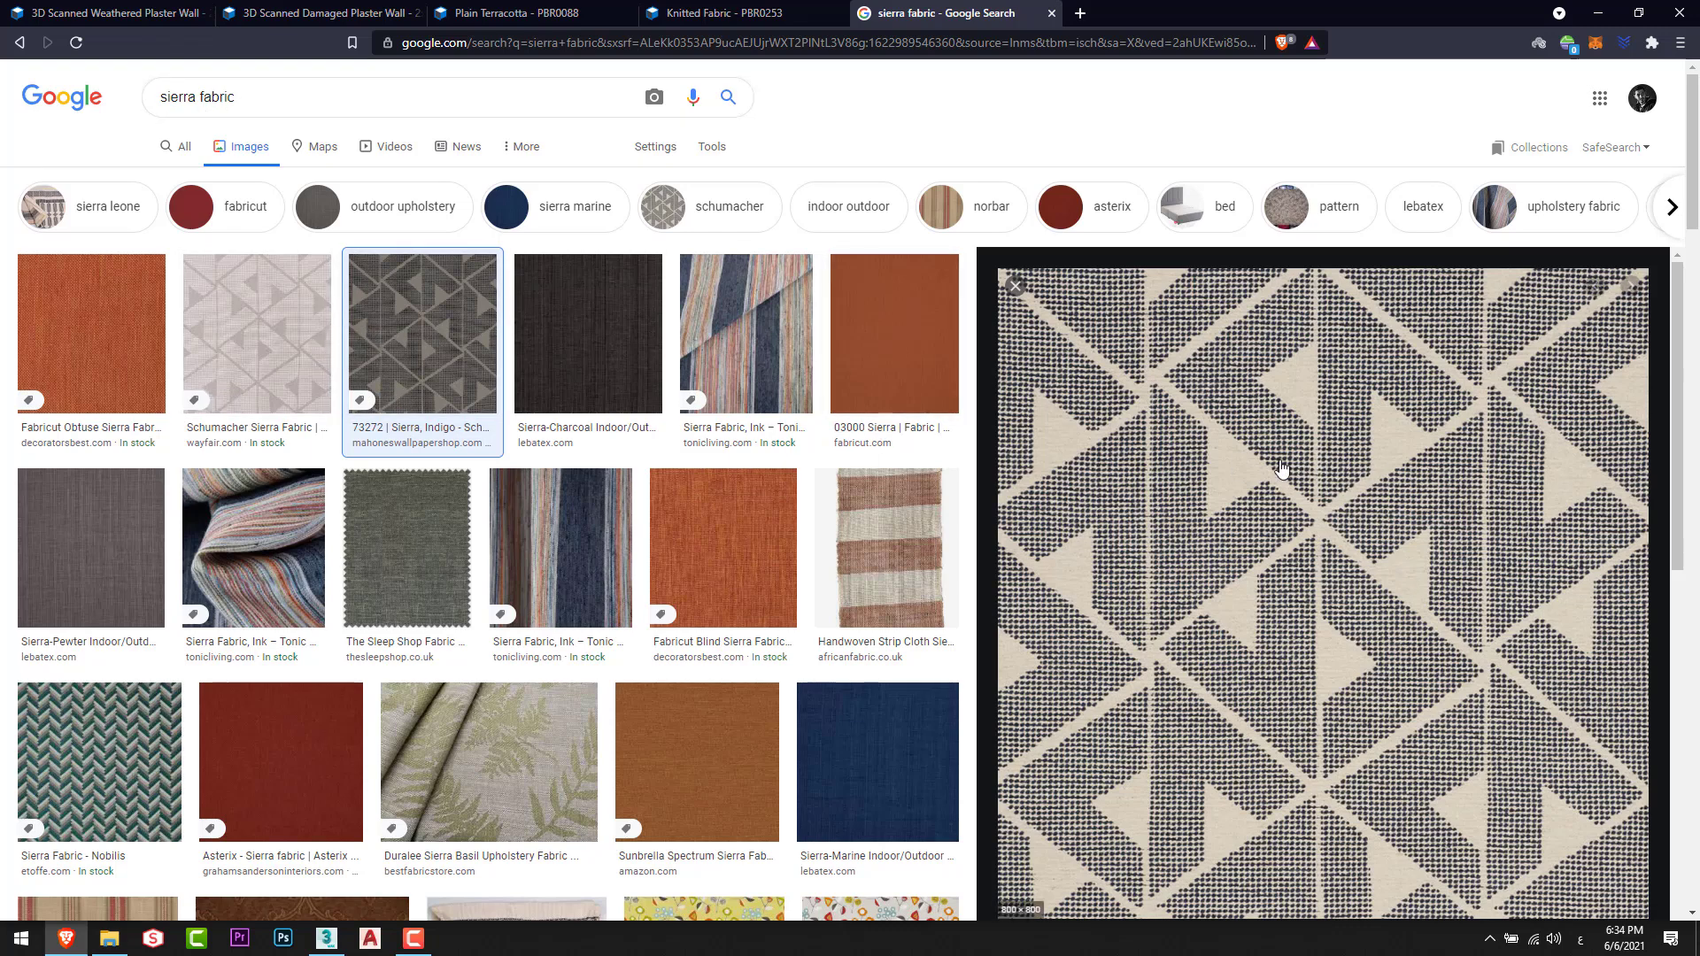
pyautogui.scroll(-2, 1252, 460)
pyautogui.scroll(1, 1252, 460)
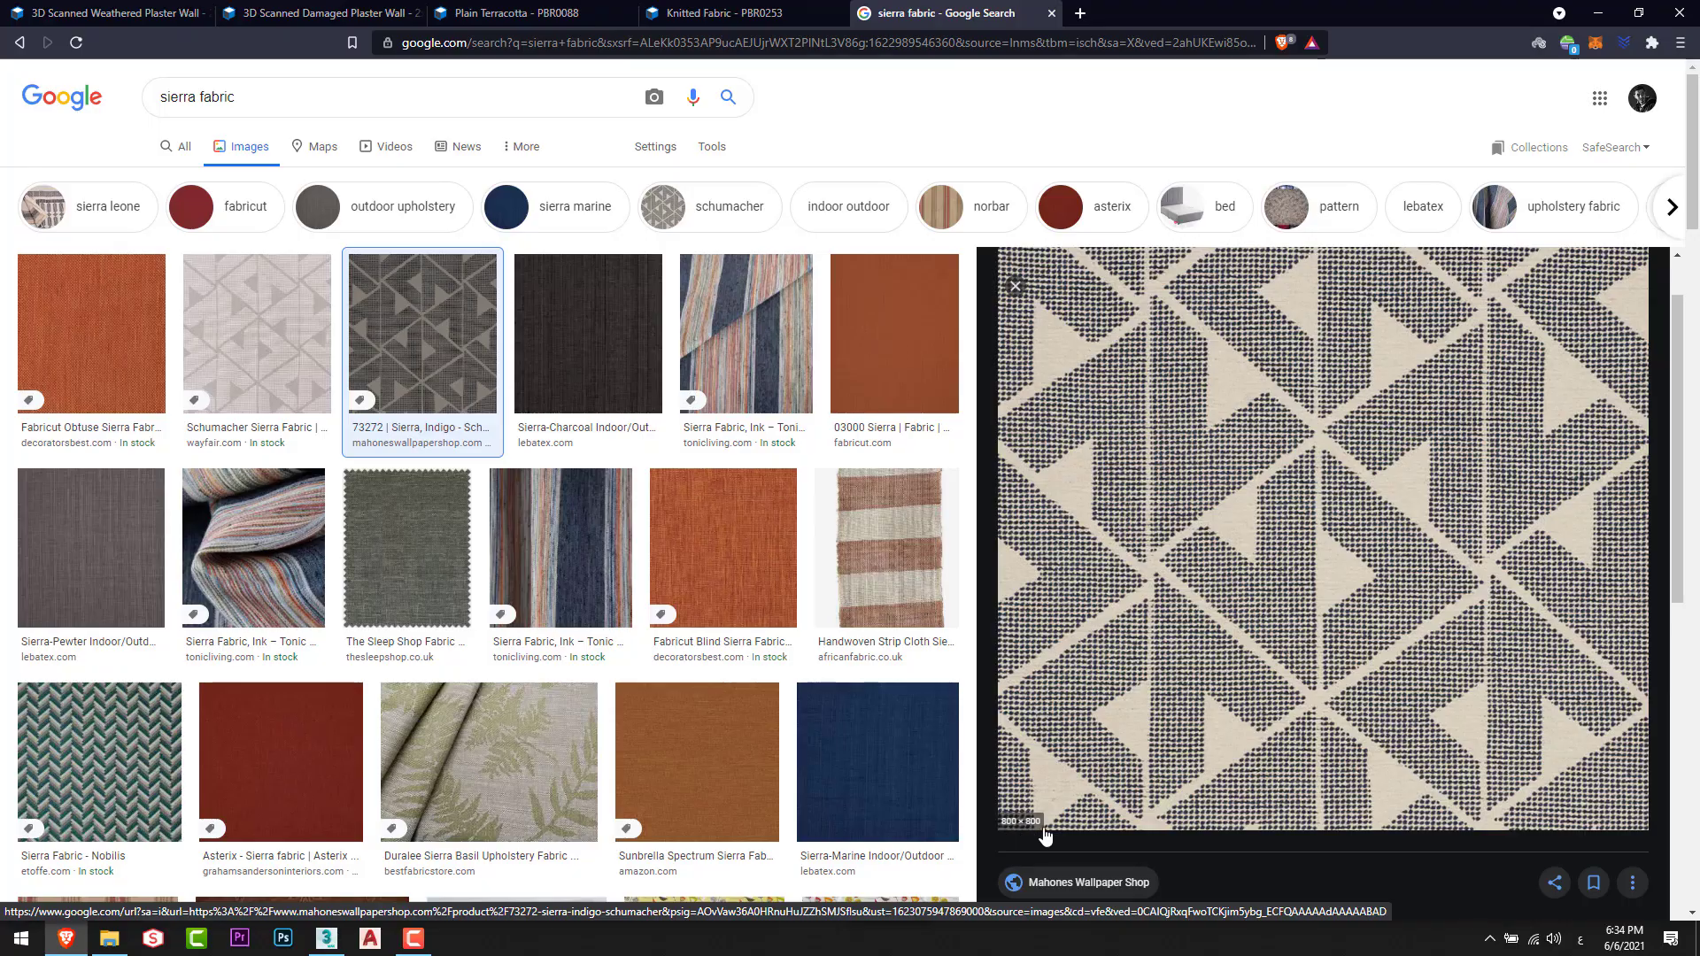
pyautogui.hotkey('alt', 'Tab')
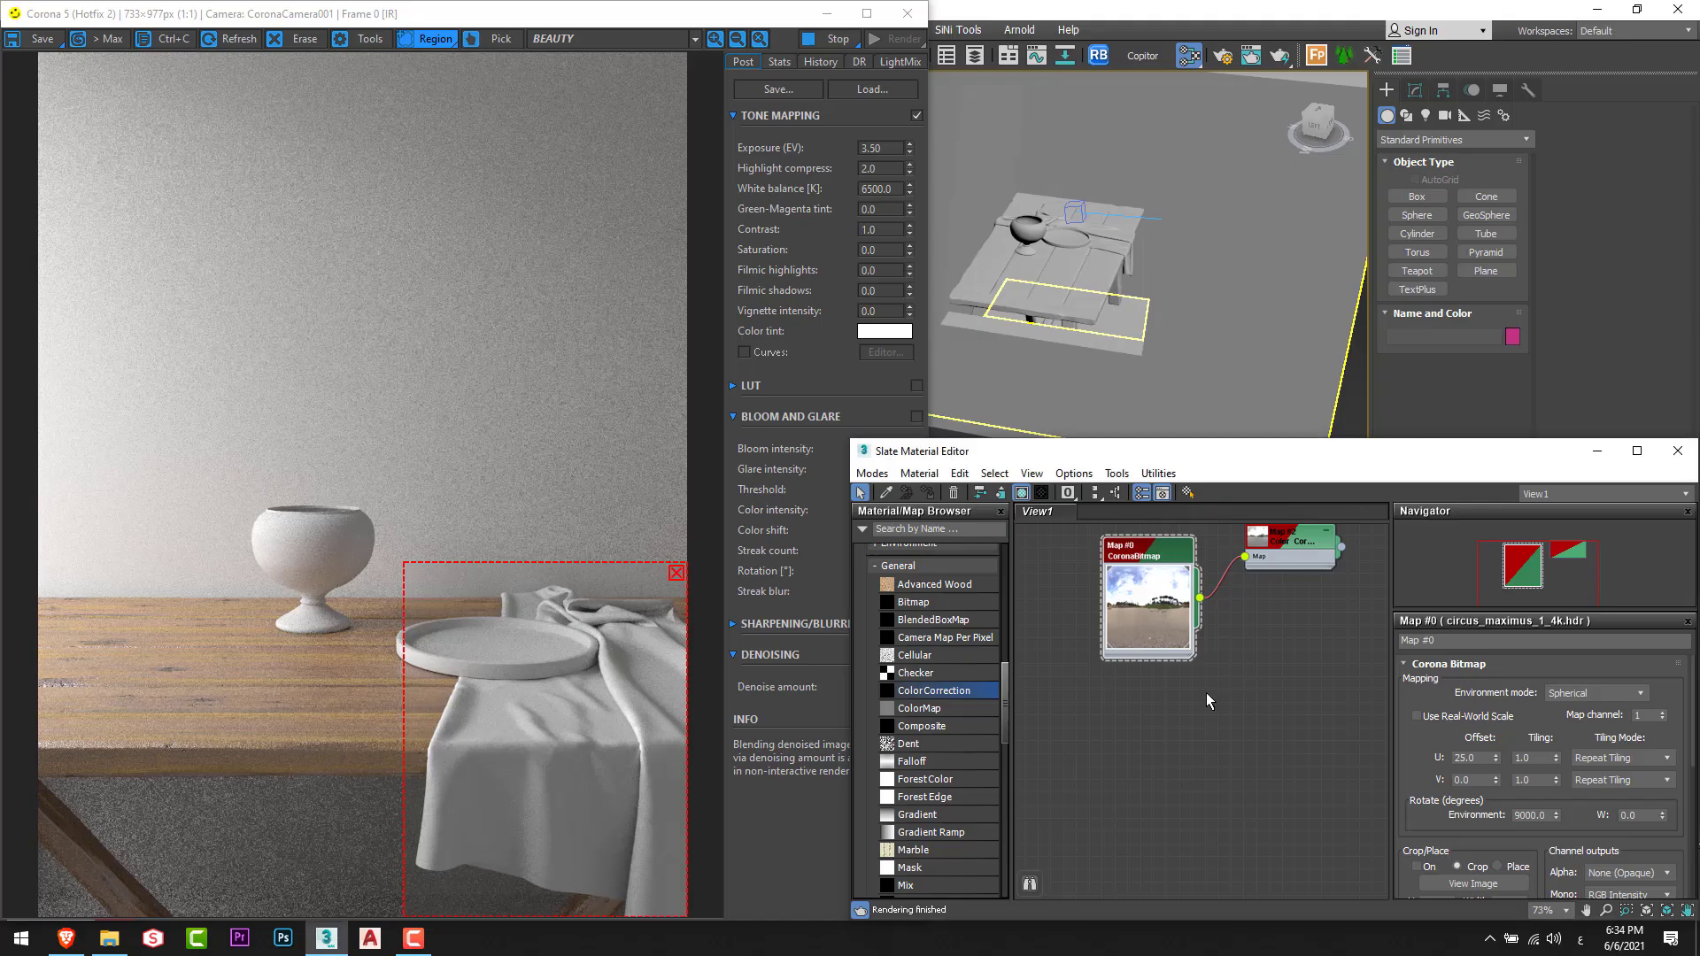
# Select the cloth on the table, minimize the material editor and display the cloth's modifier settings.
pyautogui.scroll(-2, 1206, 693)
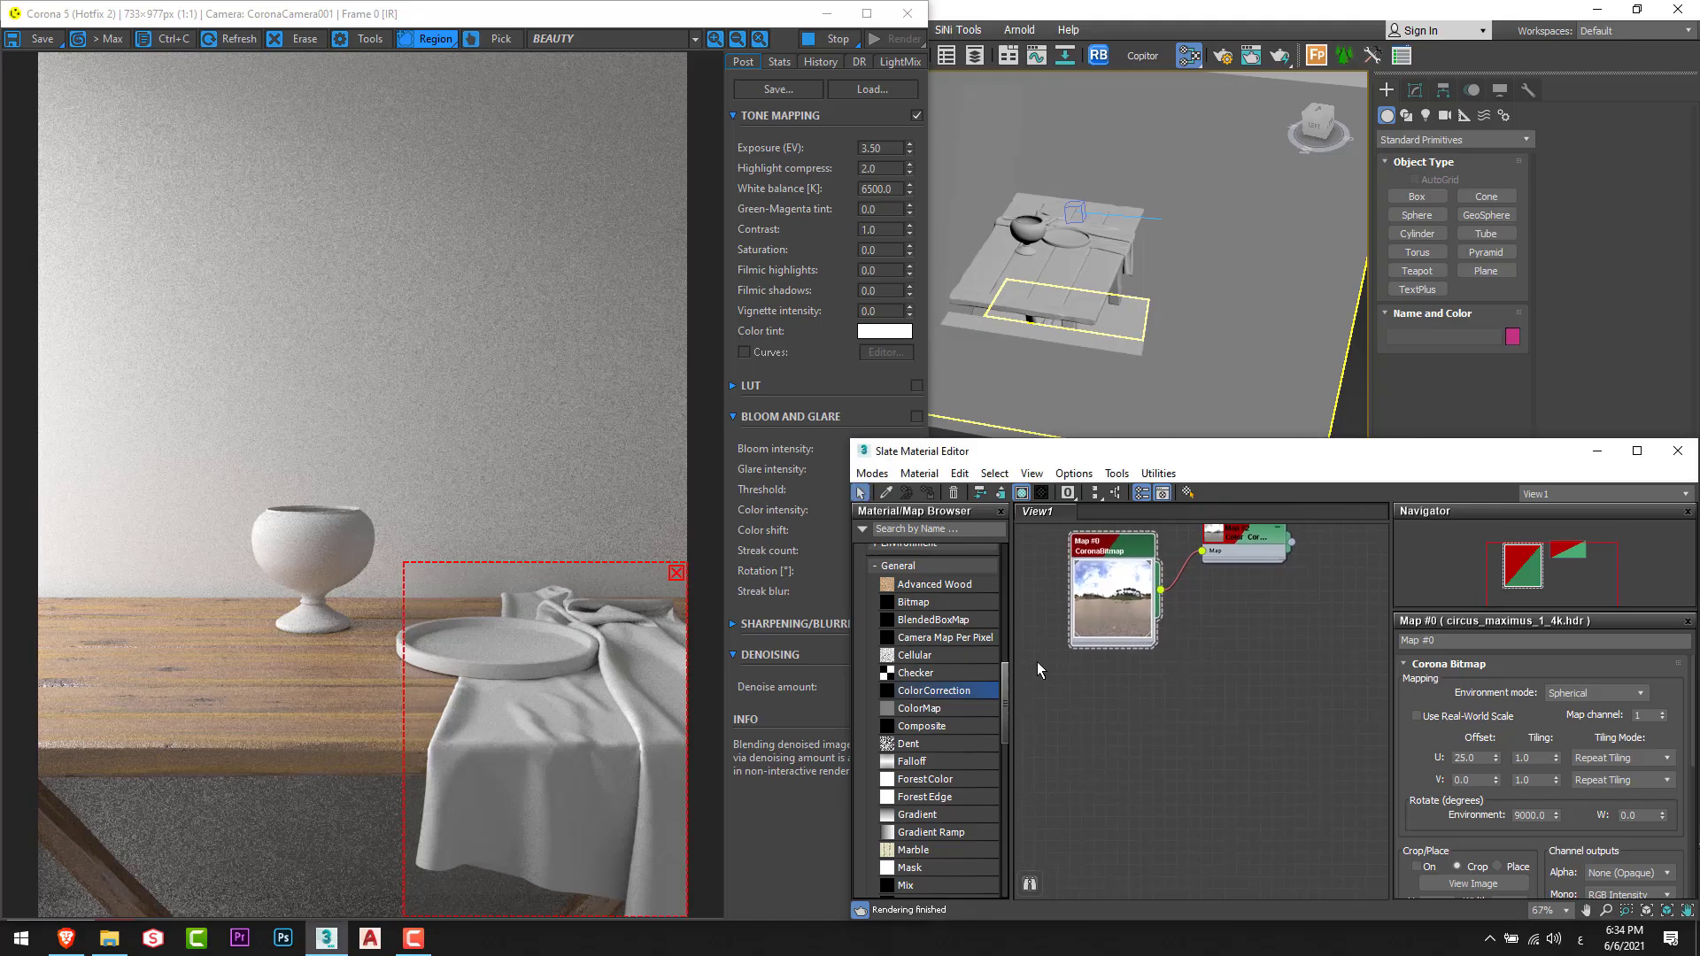
pyautogui.scroll(5, 1102, 268)
pyautogui.click(1087, 262)
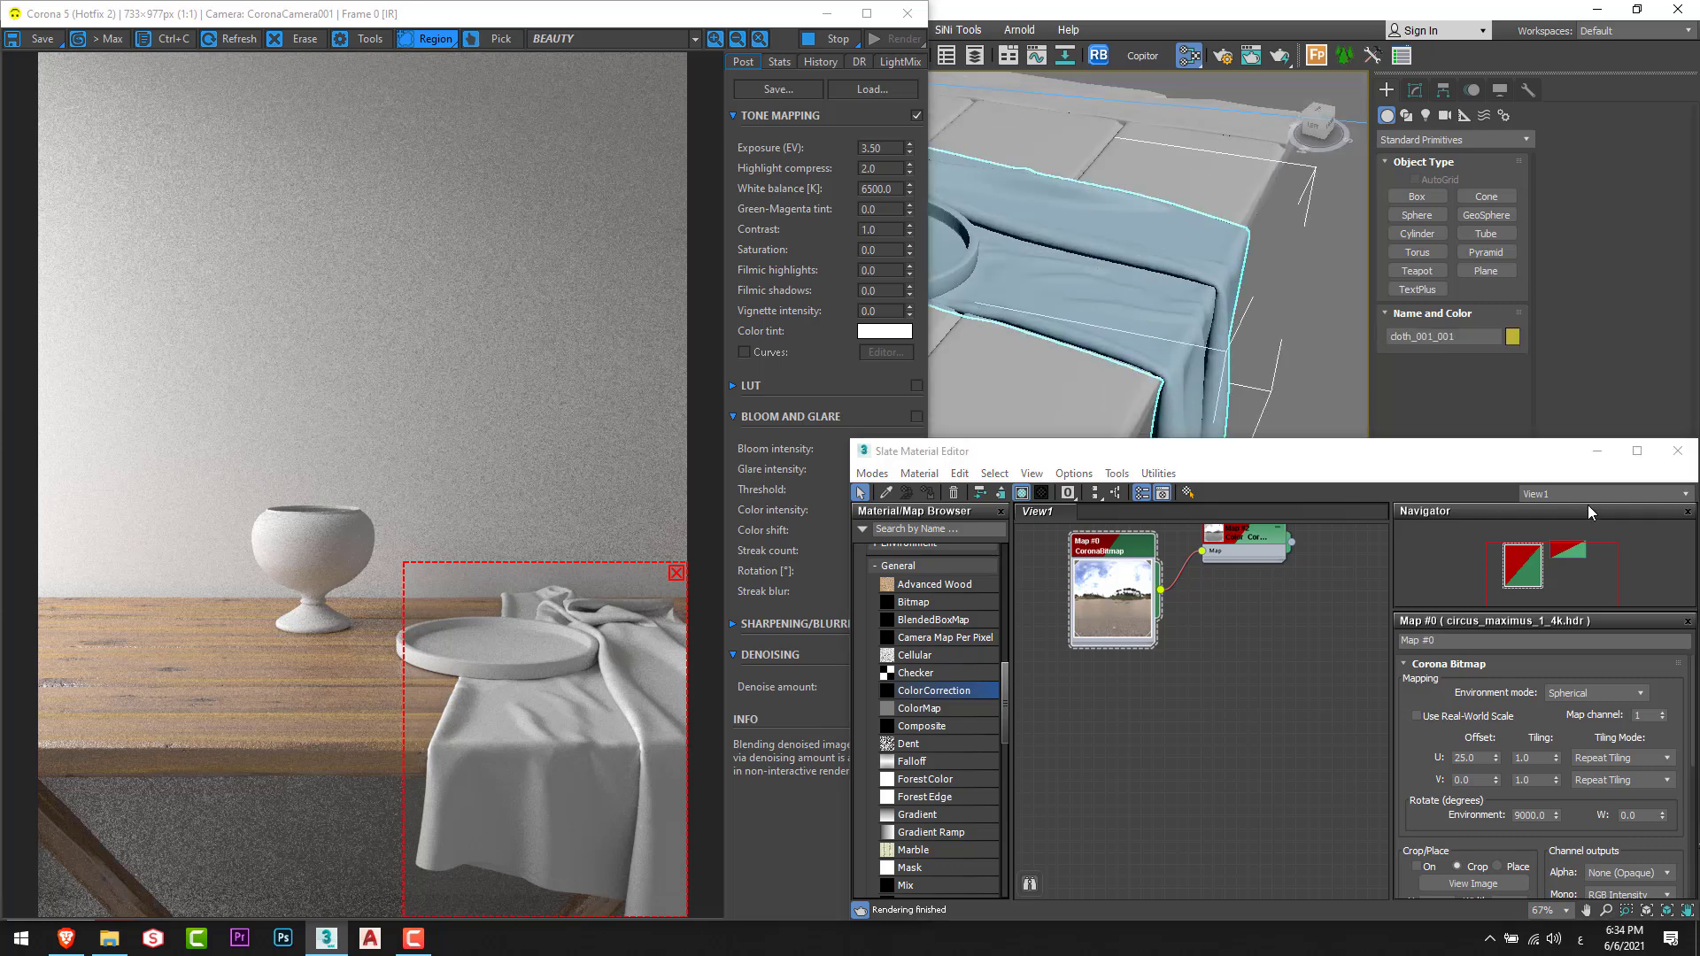
pyautogui.click(1595, 452)
pyautogui.click(1416, 91)
# Enter element level on the cloth and check the material ID assigned to its underside.
pyautogui.scroll(3, 1138, 348)
pyautogui.moveTo(1137, 348); pyautogui.dragTo(1199, 495, button='middle')
pyautogui.click(1491, 482)
pyautogui.keyDown('alt'); pyautogui.moveTo(1253, 650); pyautogui.dragTo(1190, 569, button='middle'); pyautogui.keyUp('alt')
pyautogui.scroll(3, 1190, 568)
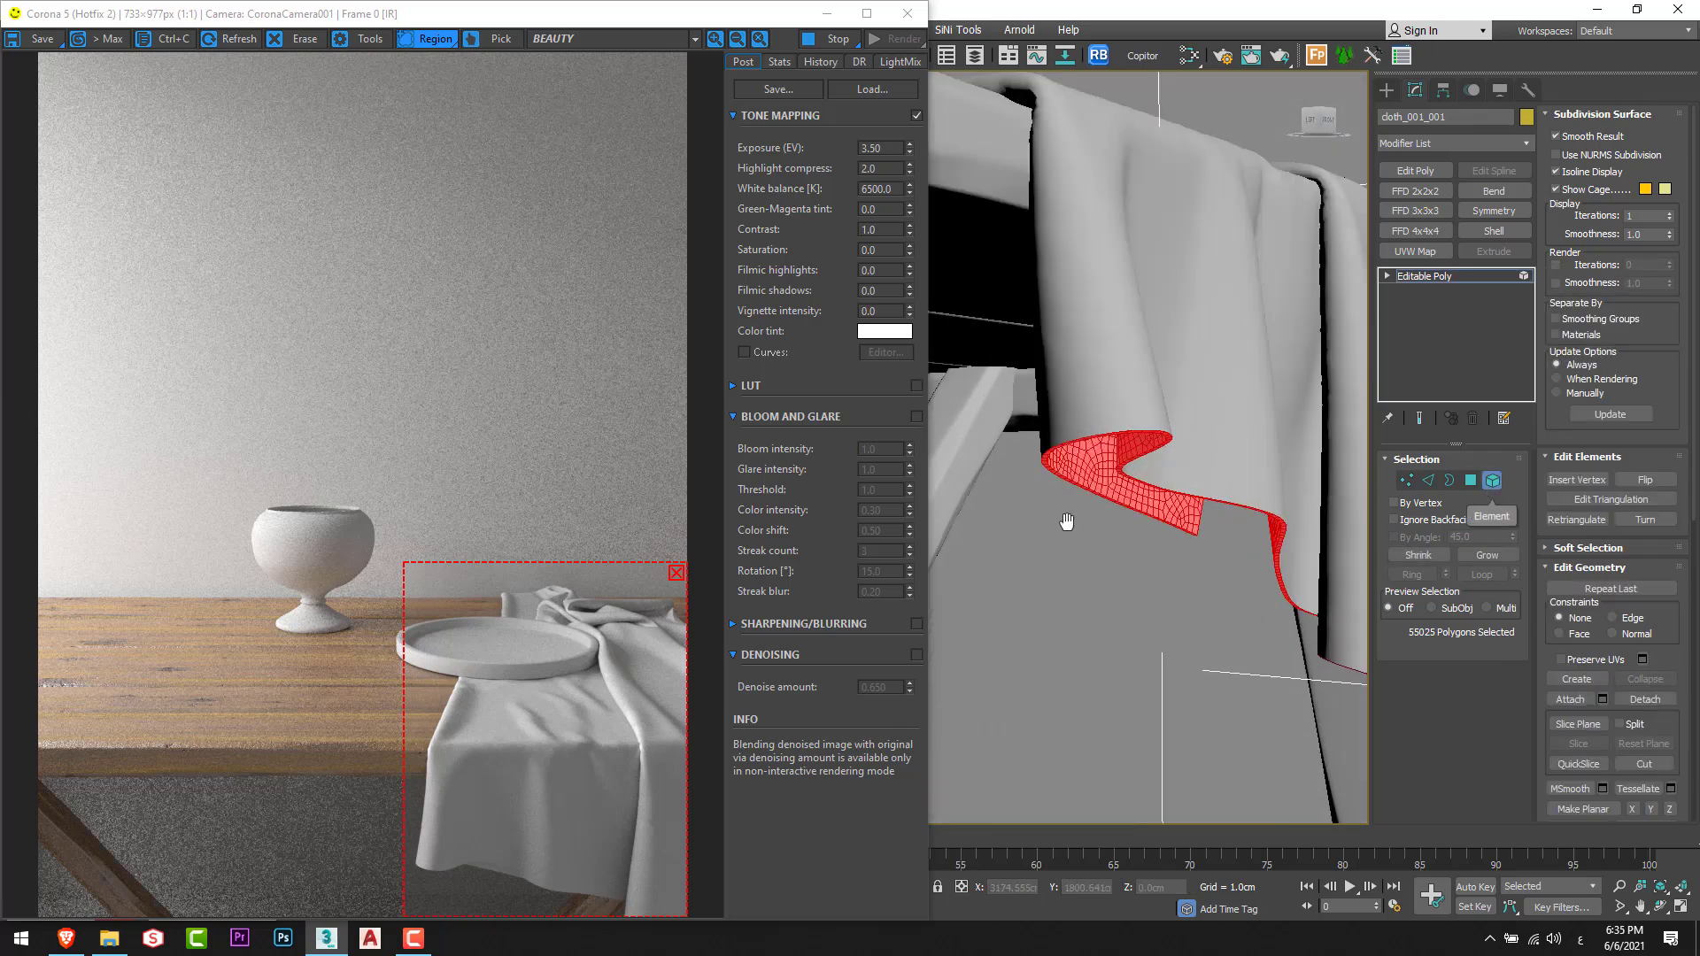
pyautogui.scroll(4, 1071, 526)
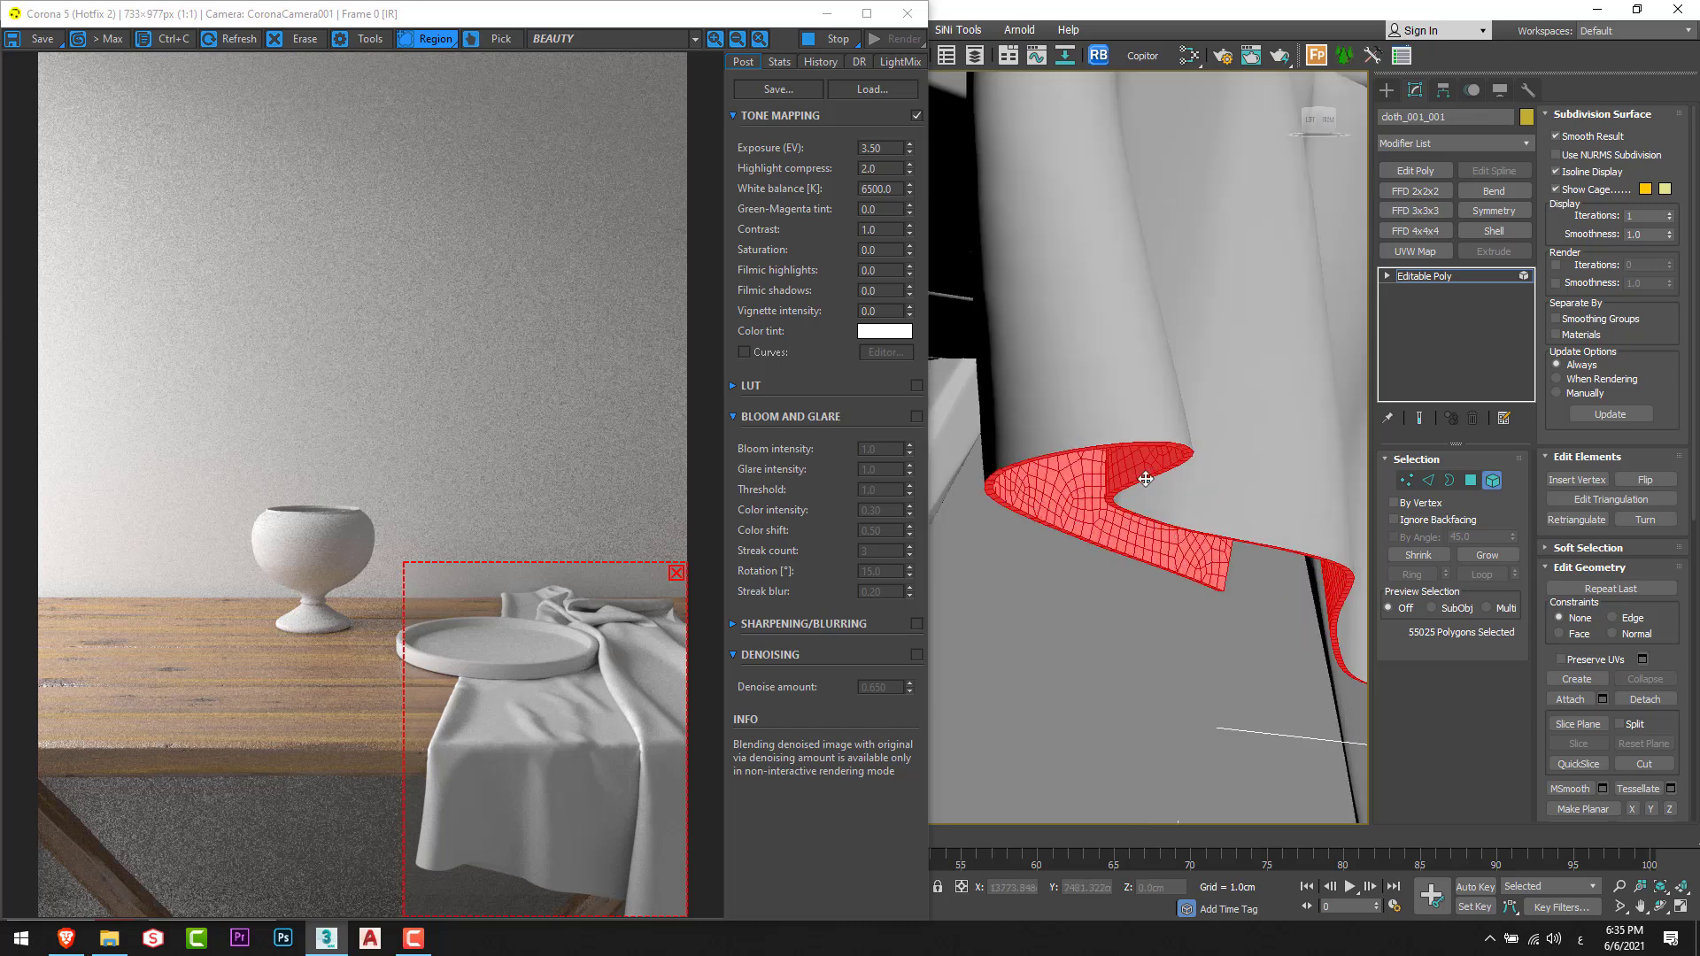
pyautogui.scroll(-5, 1661, 660)
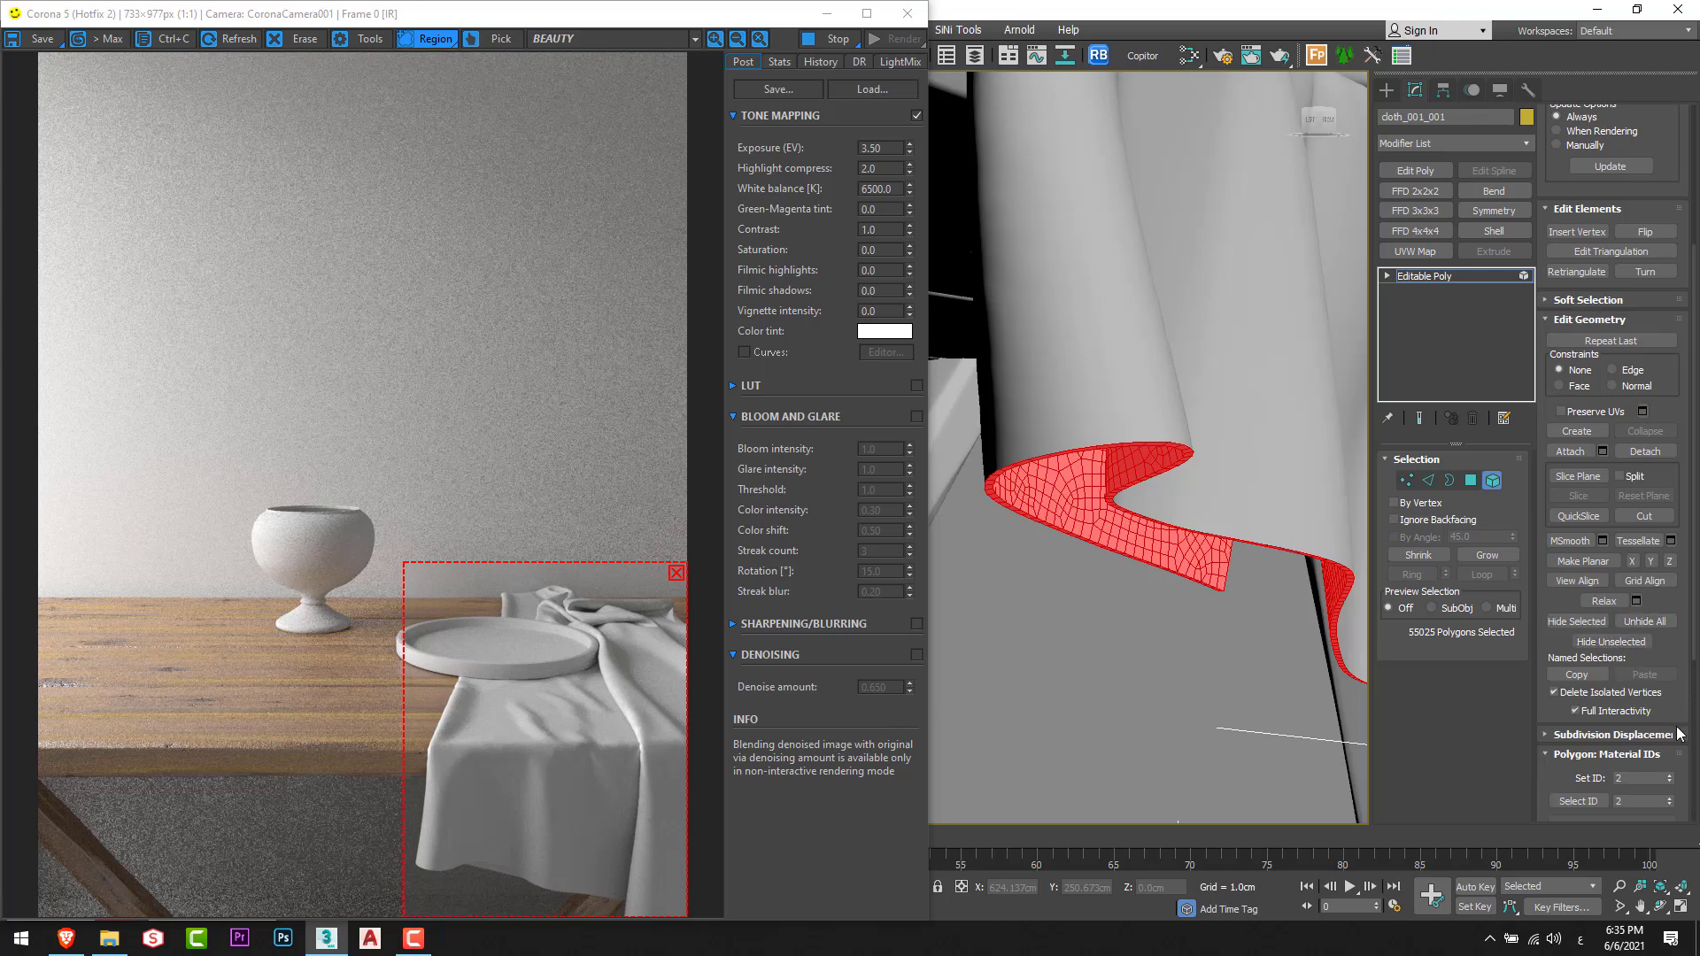
pyautogui.moveTo(1581, 783); pyautogui.dragTo(1594, 719)
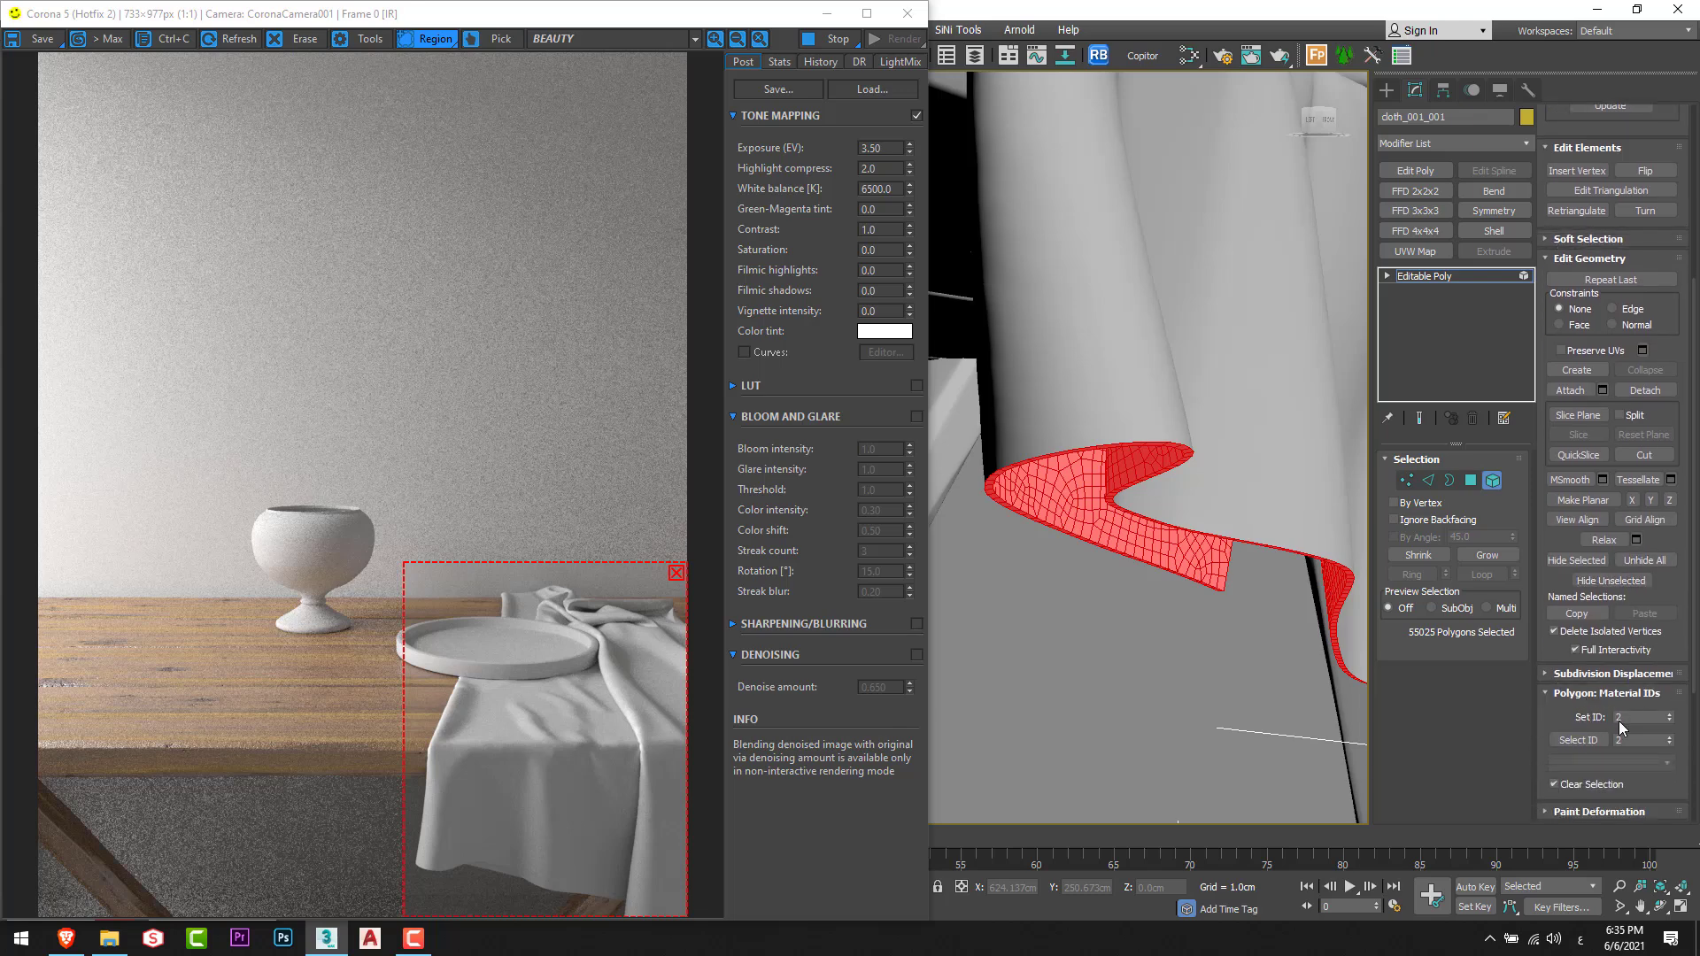
# Invert the cloth's selection at polygon level, check the material ID of its outer side, and leave sub-object mode.
pyautogui.press('4')
pyautogui.hotkey('ctrl', 'i')
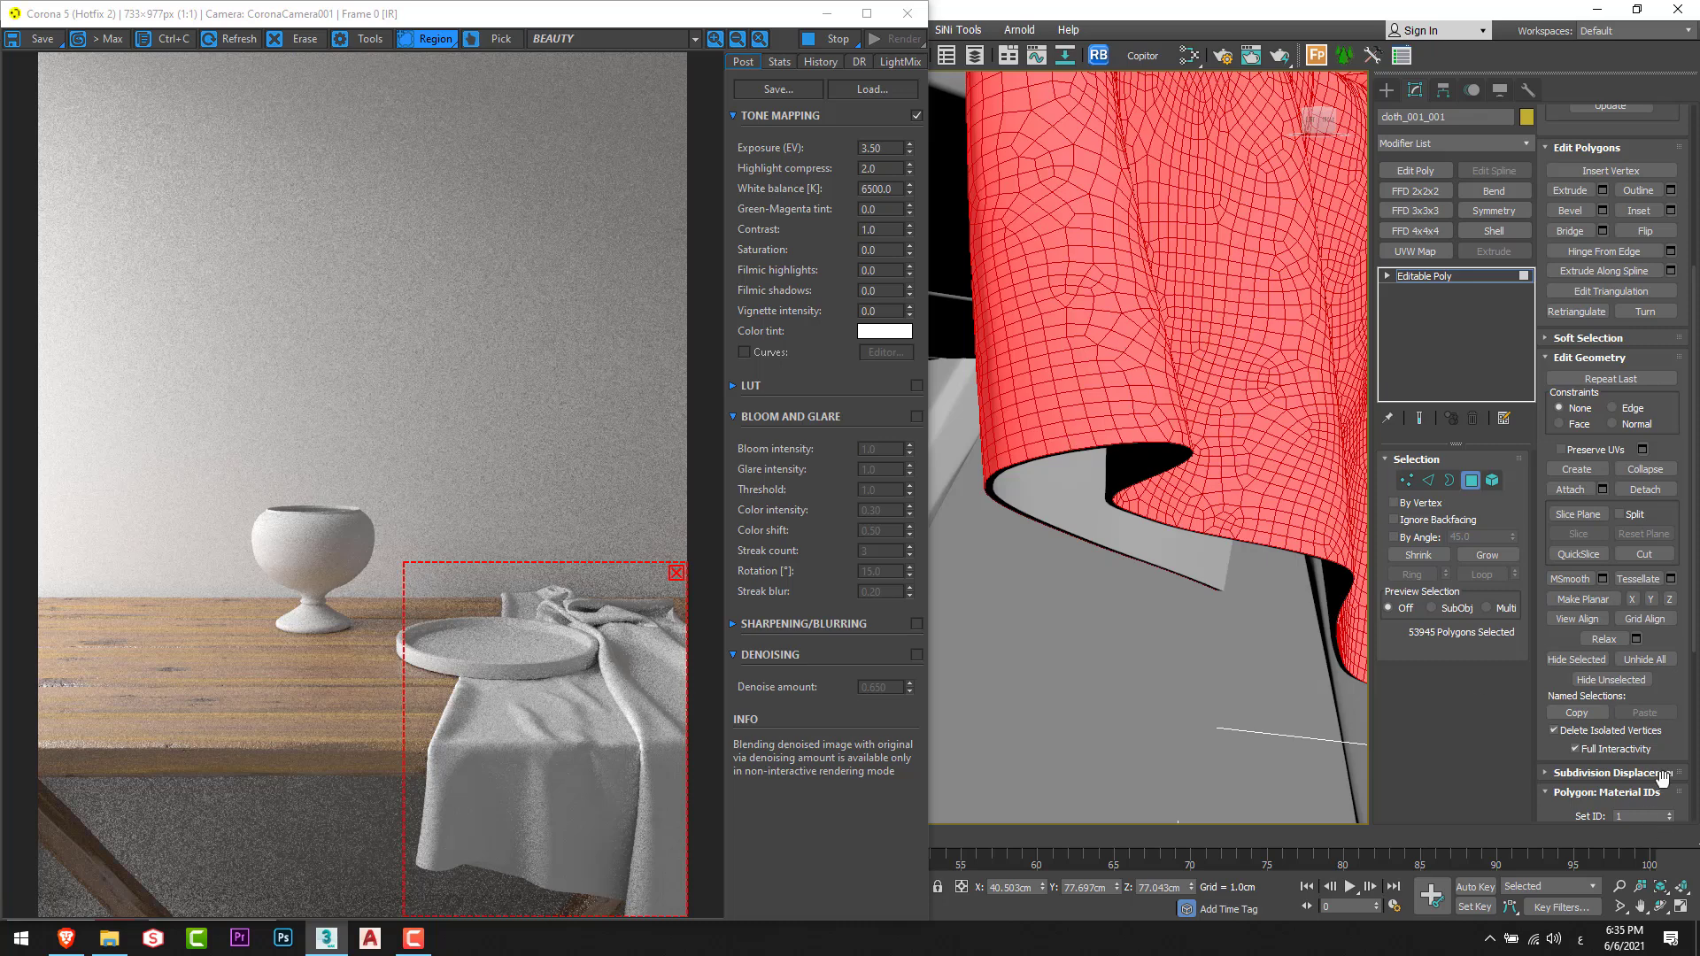
pyautogui.scroll(-2, 1661, 775)
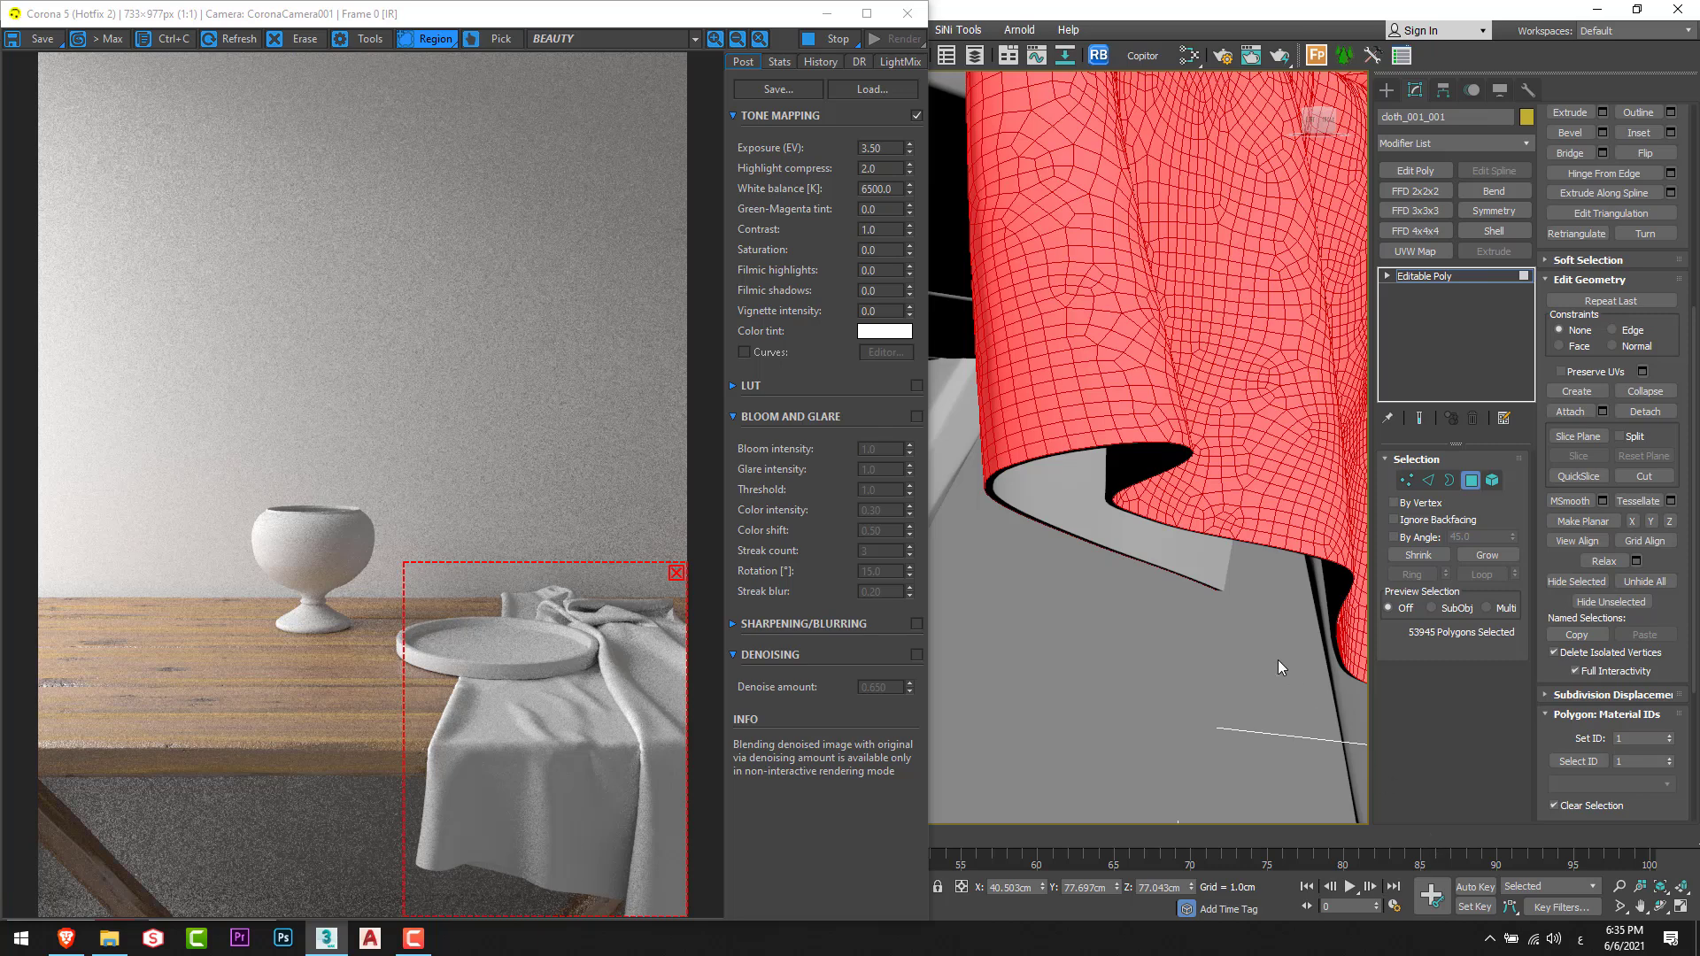
pyautogui.click(1471, 480)
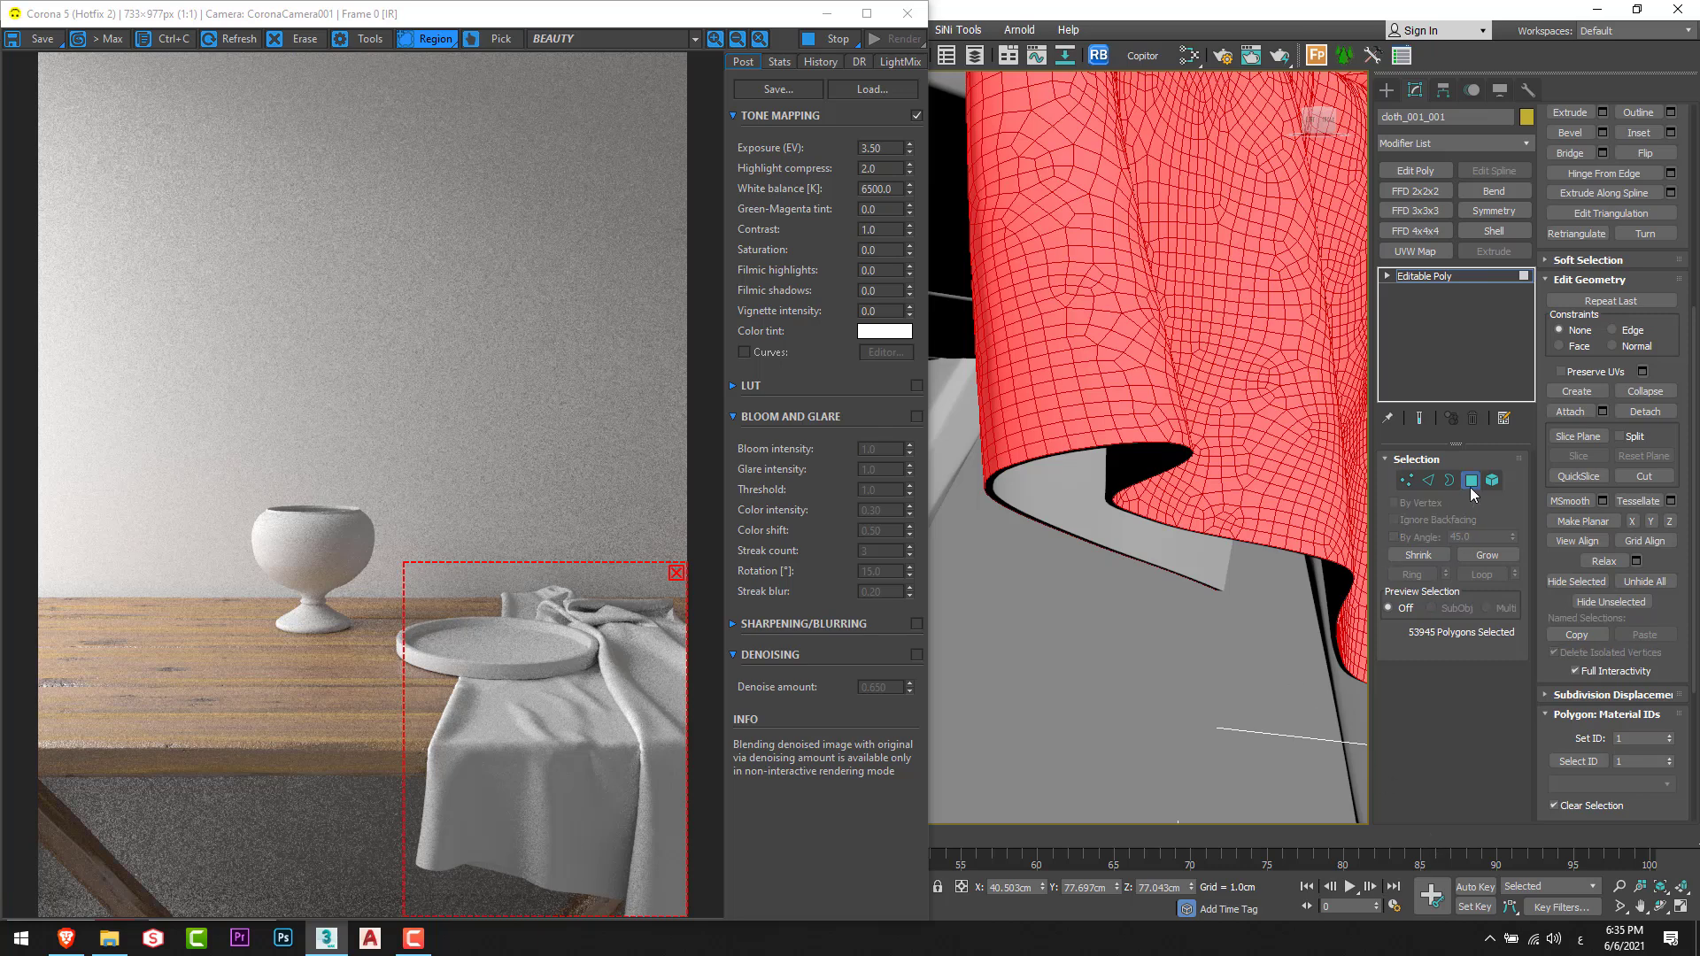
# Reopen the material editor and add a Multi/Sub-Object material in empty space below the HDRI map.
pyautogui.press('m')
pyautogui.scroll(10, 927, 705)
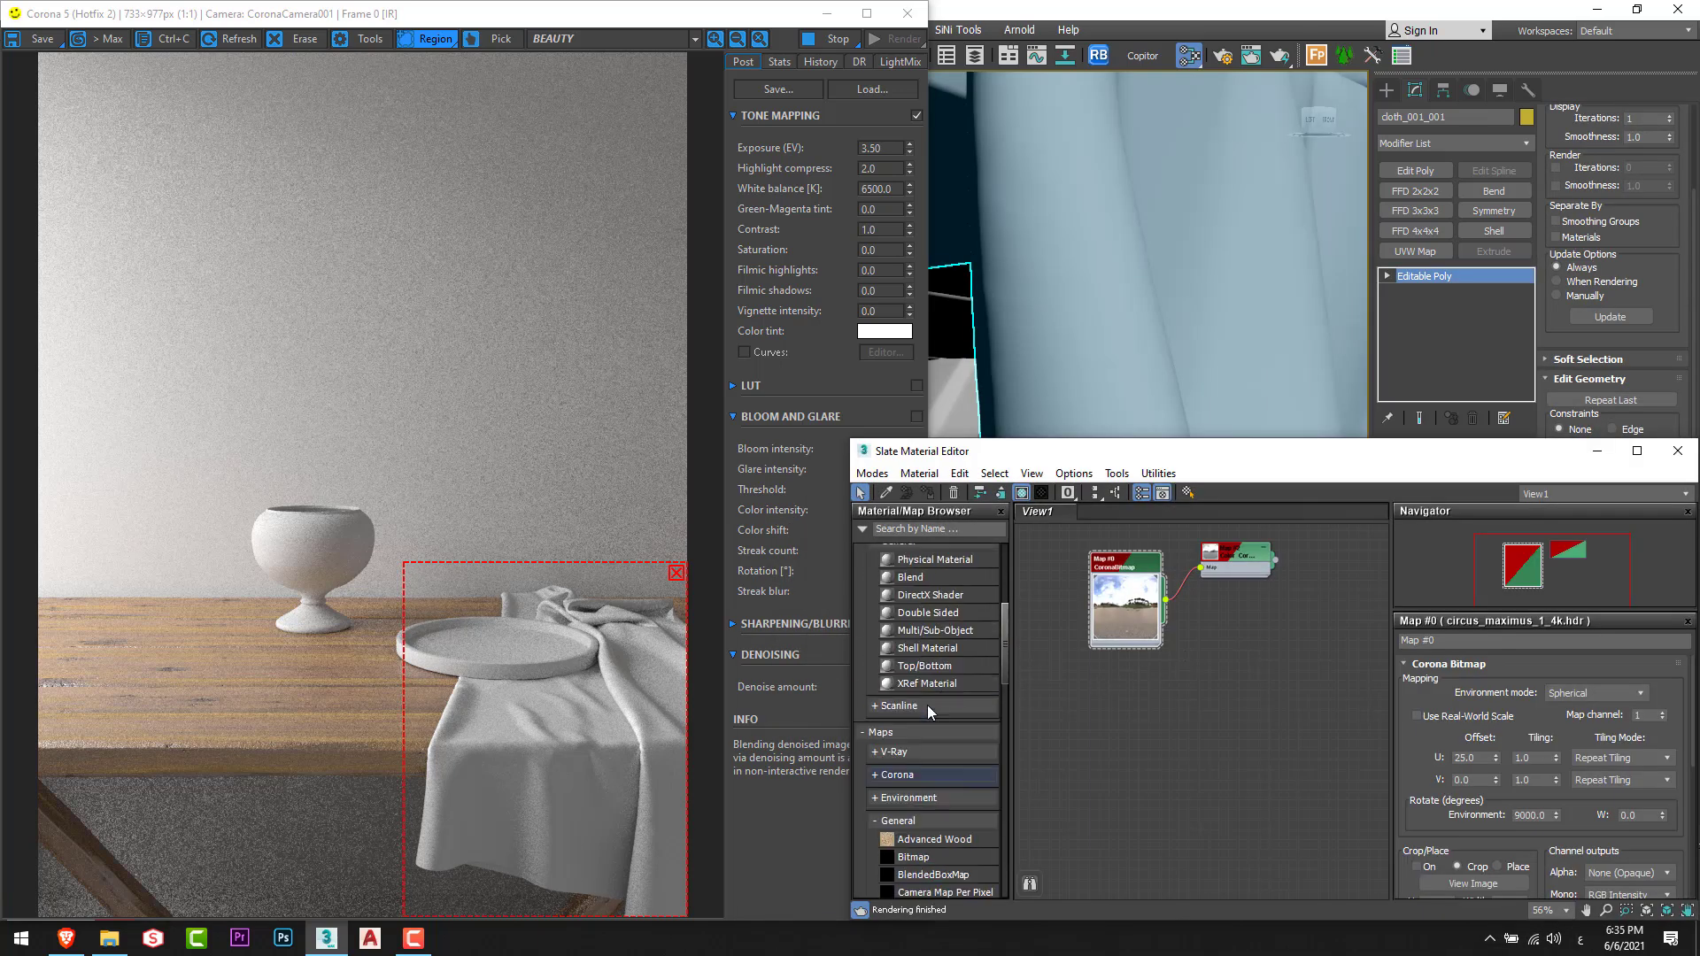
pyautogui.moveTo(1259, 708); pyautogui.dragTo(1252, 683, button='middle')
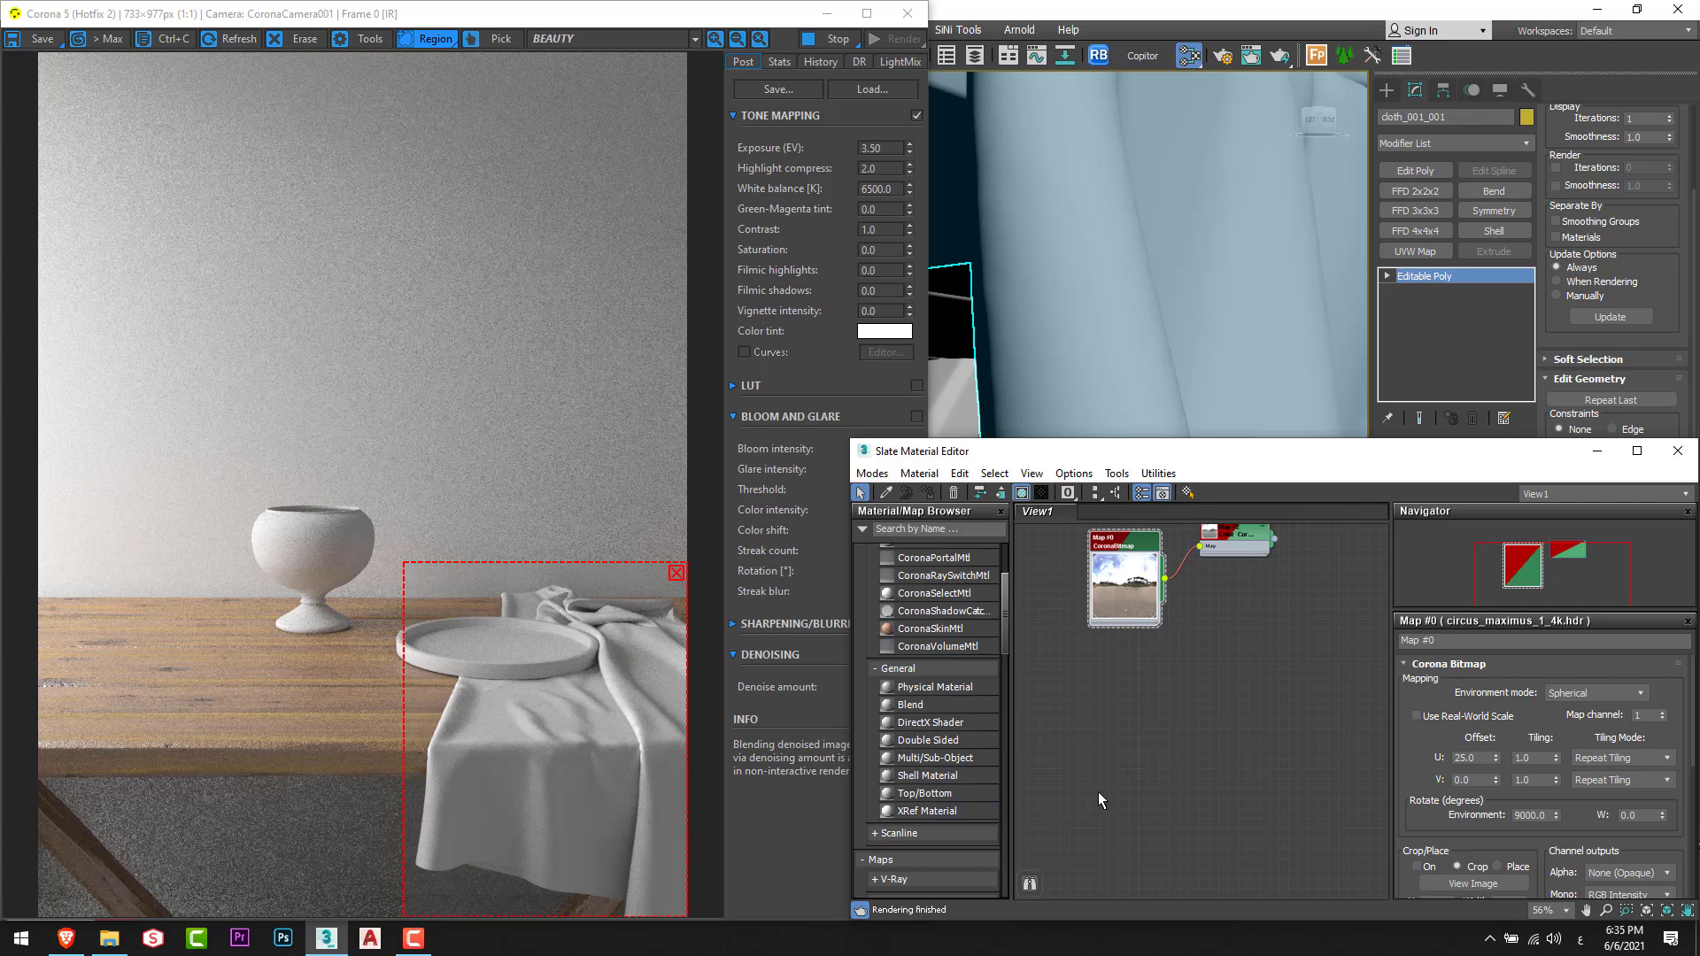
pyautogui.scroll(-2, 1107, 770)
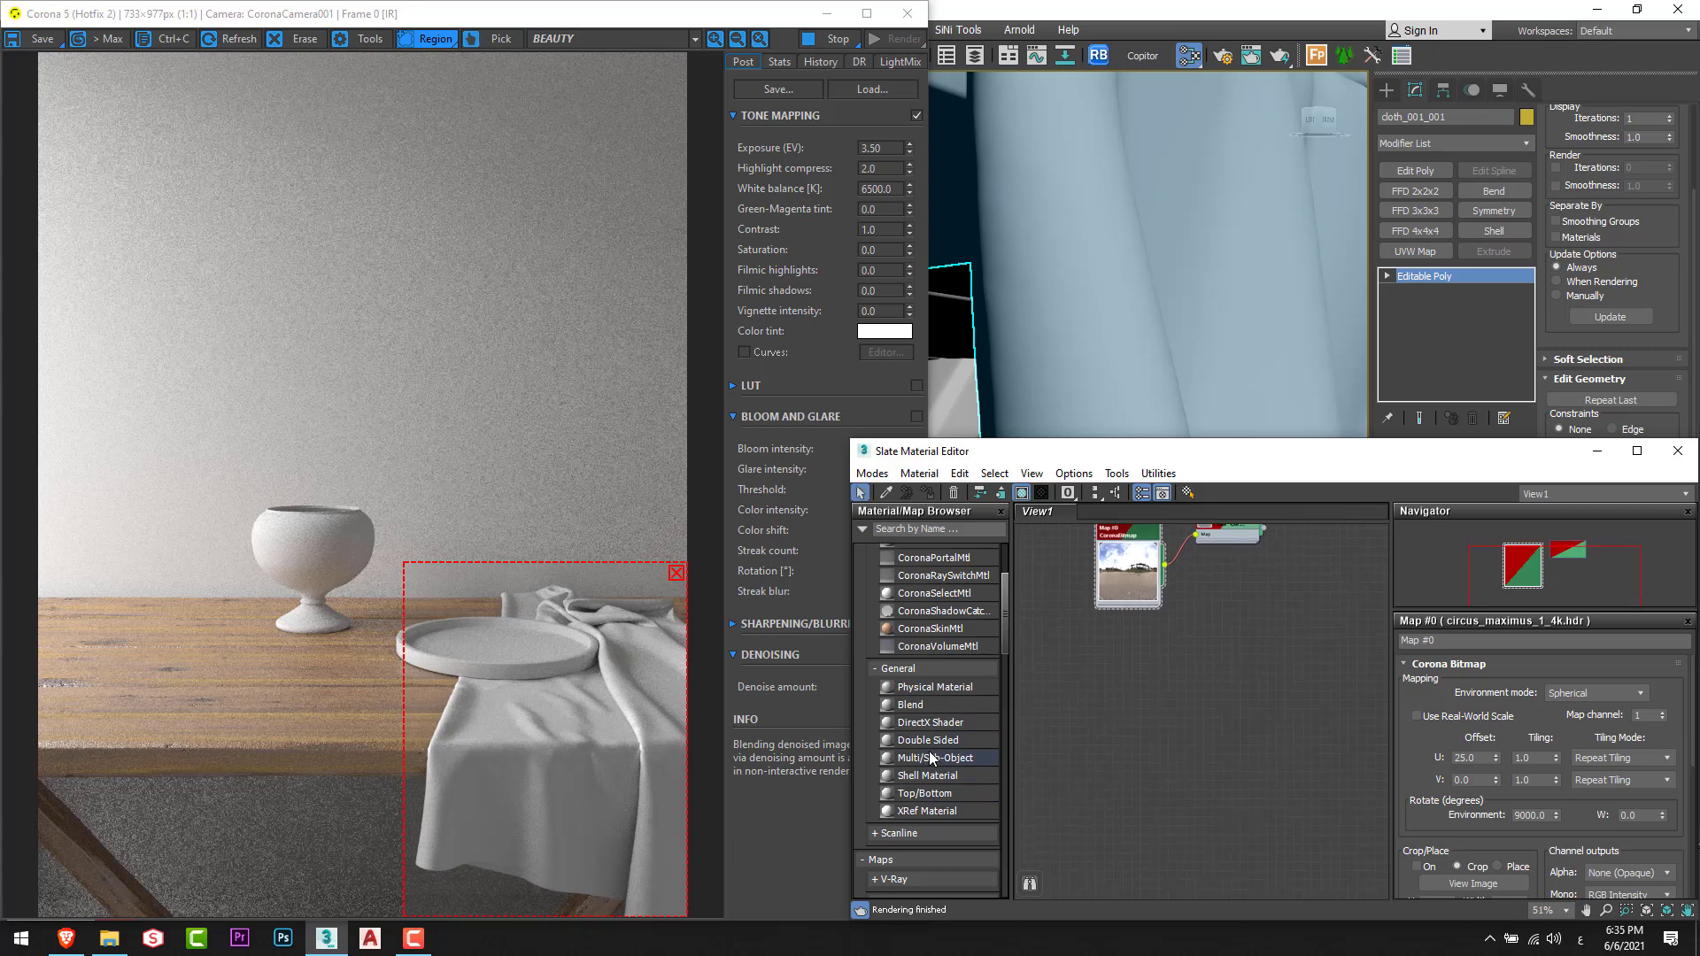
pyautogui.moveTo(1198, 724); pyautogui.dragTo(1220, 694)
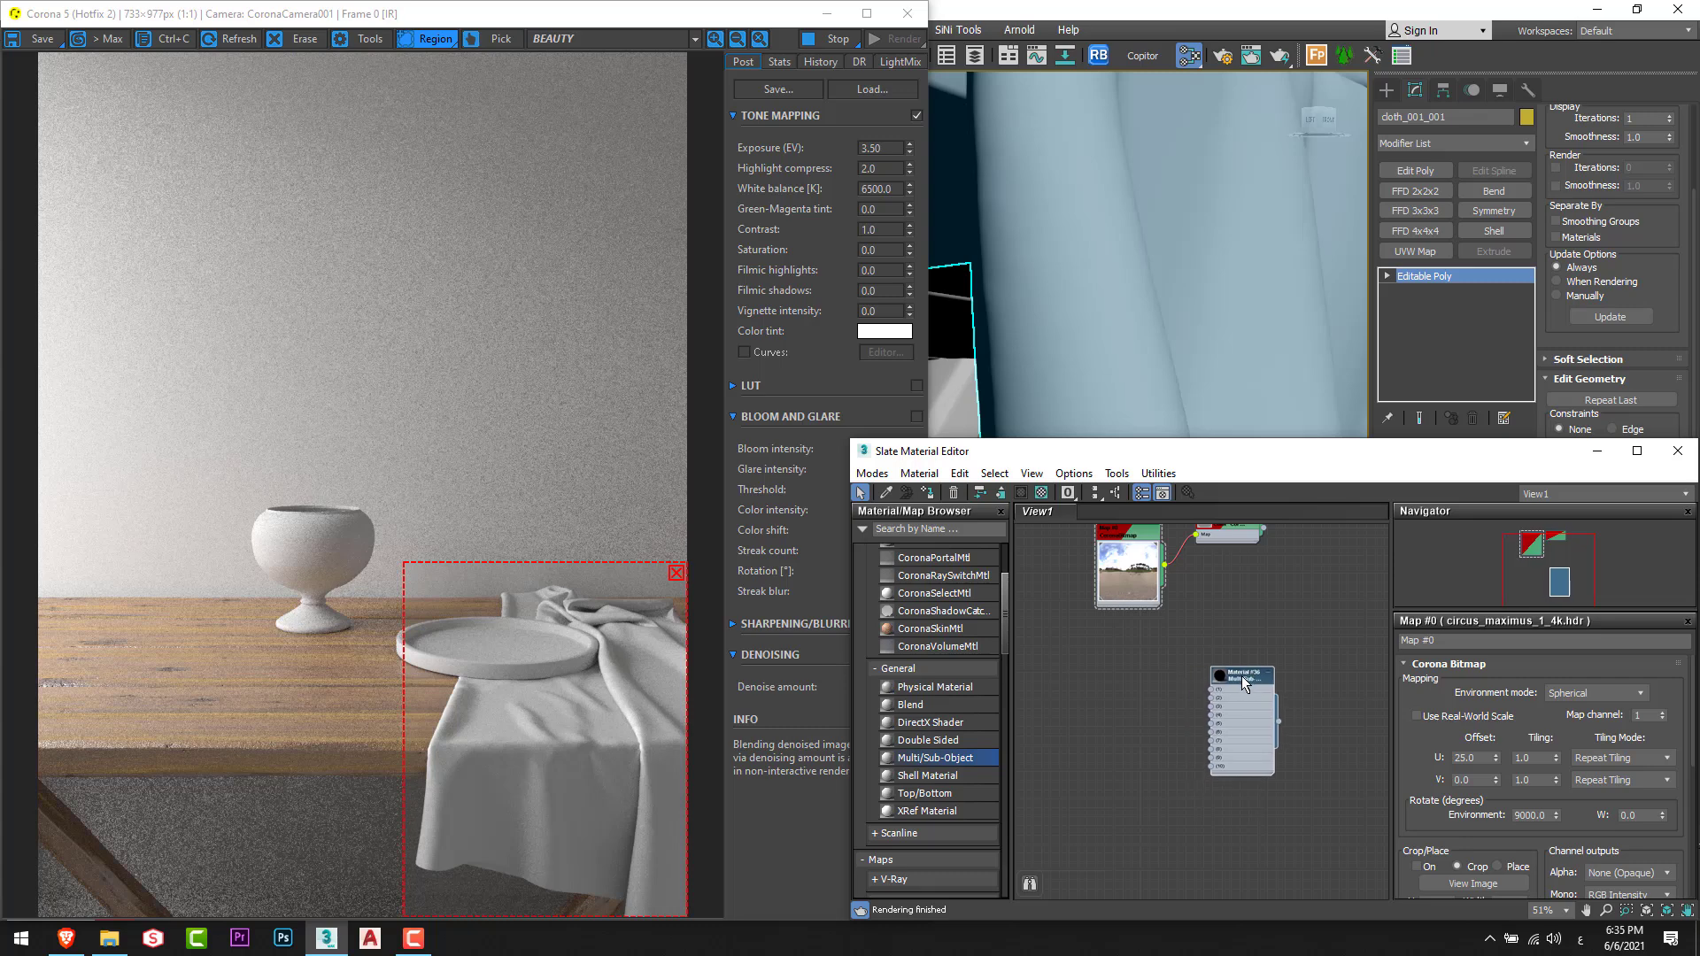
# Add a CoronaMtl beside the Multi/Sub-Object material, collapse its node and place it next to that material.
pyautogui.moveTo(1155, 768); pyautogui.dragTo(1224, 775, button='middle')
pyautogui.scroll(3, 947, 666)
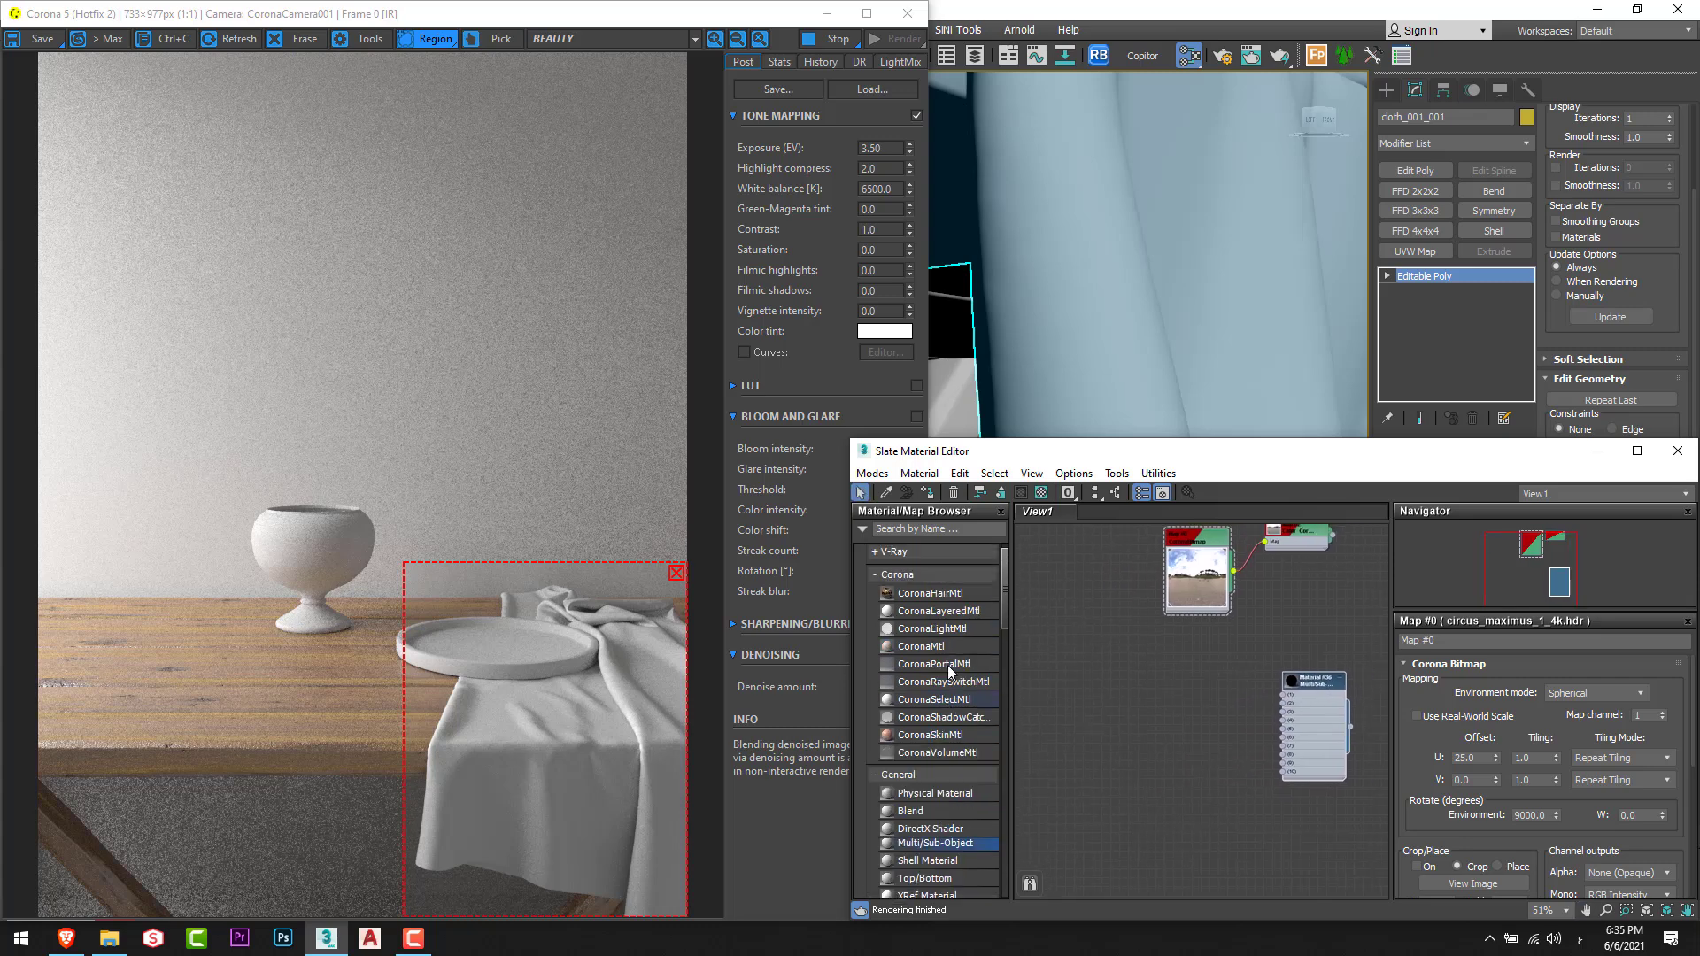
pyautogui.moveTo(934, 667); pyautogui.dragTo(1197, 687)
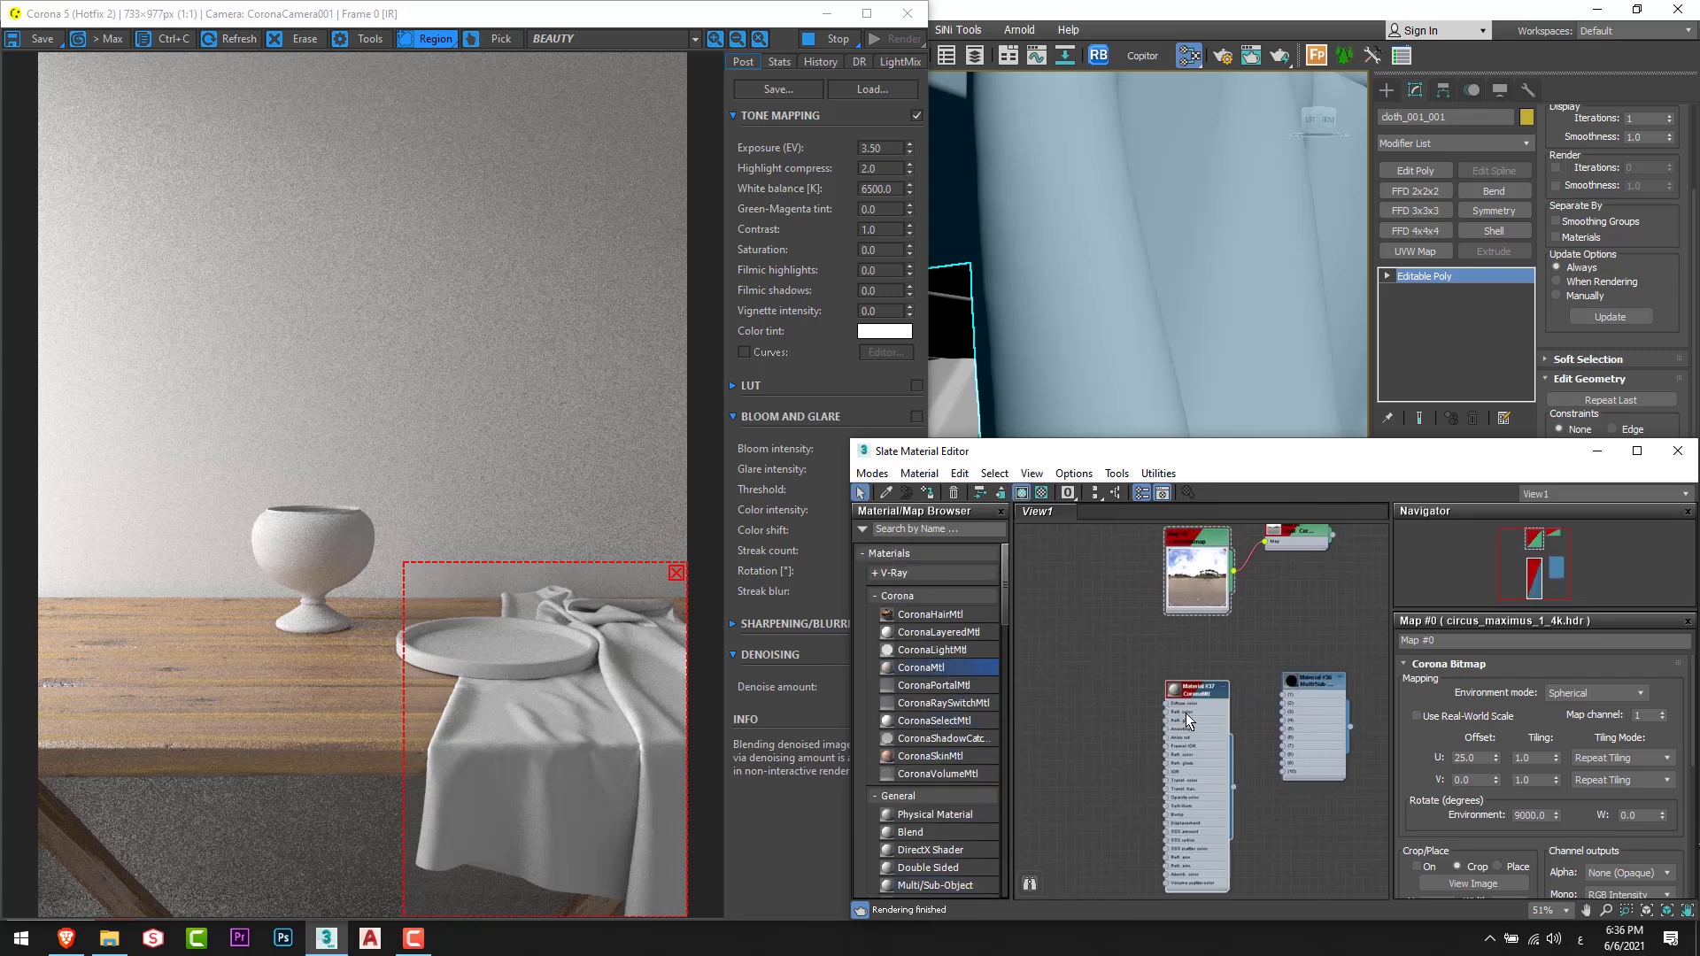
pyautogui.click(1224, 686)
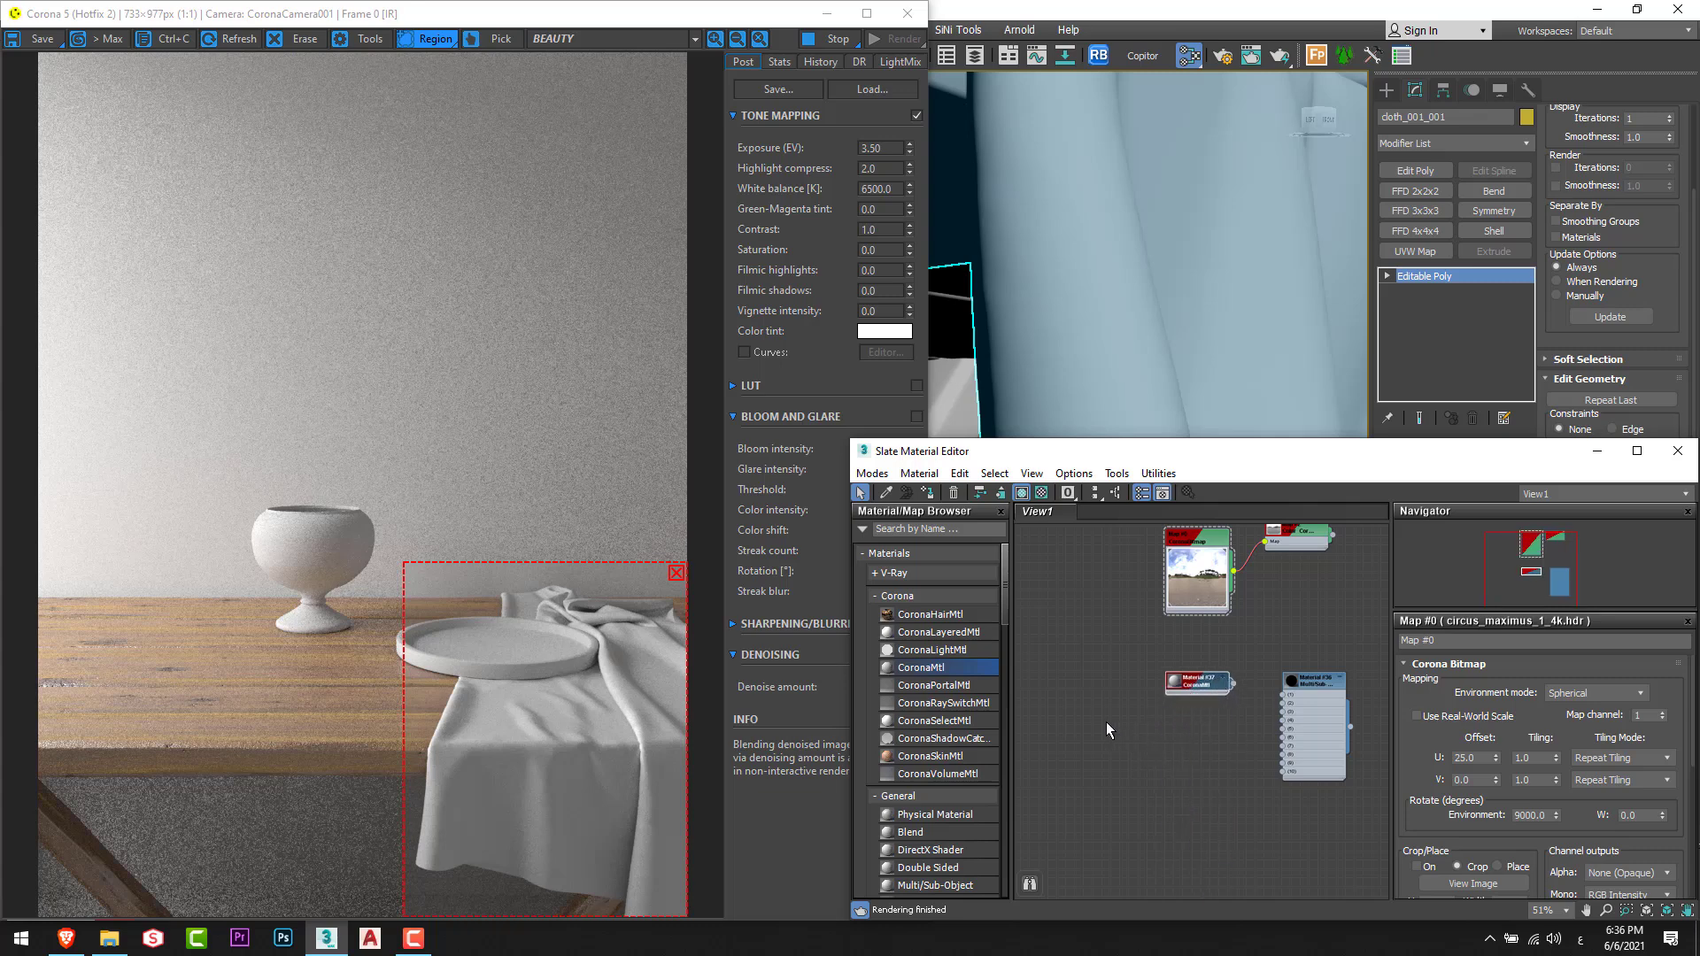
pyautogui.moveTo(1185, 684); pyautogui.dragTo(1194, 685)
# Add a Falloff map to the node view beside the collapsed CoronaMtl.
pyautogui.scroll(-3, 940, 685)
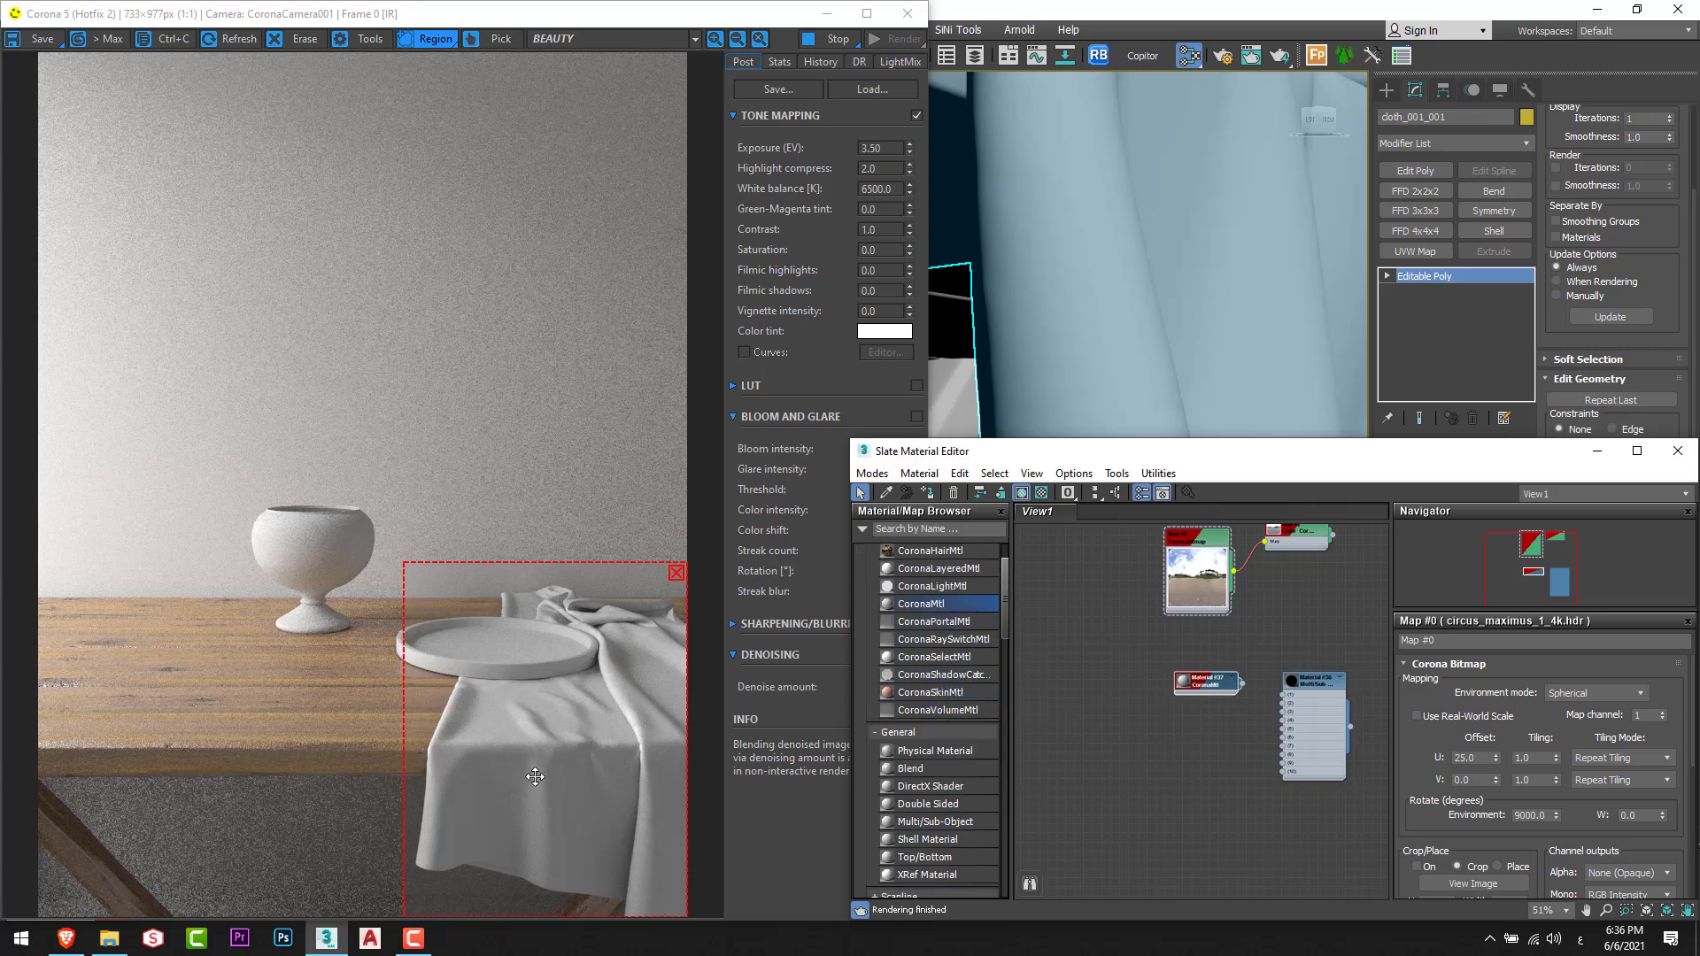
pyautogui.scroll(-5, 965, 733)
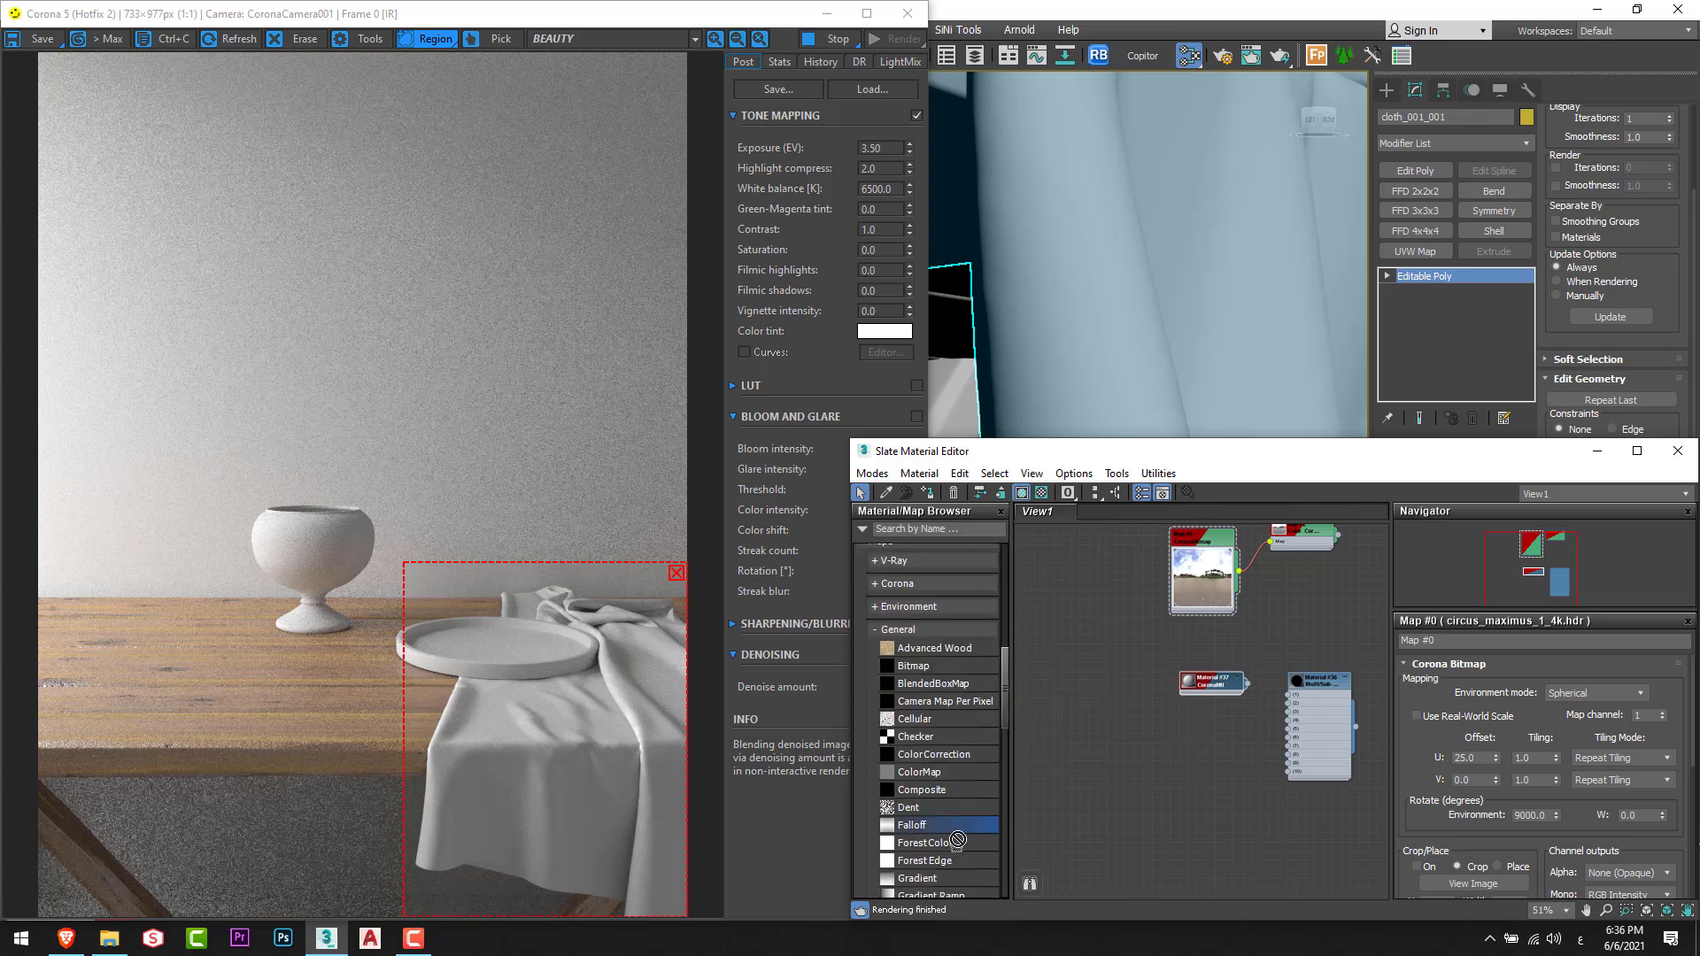
pyautogui.moveTo(942, 826); pyautogui.dragTo(957, 826)
pyautogui.moveTo(1097, 692); pyautogui.dragTo(1098, 690)
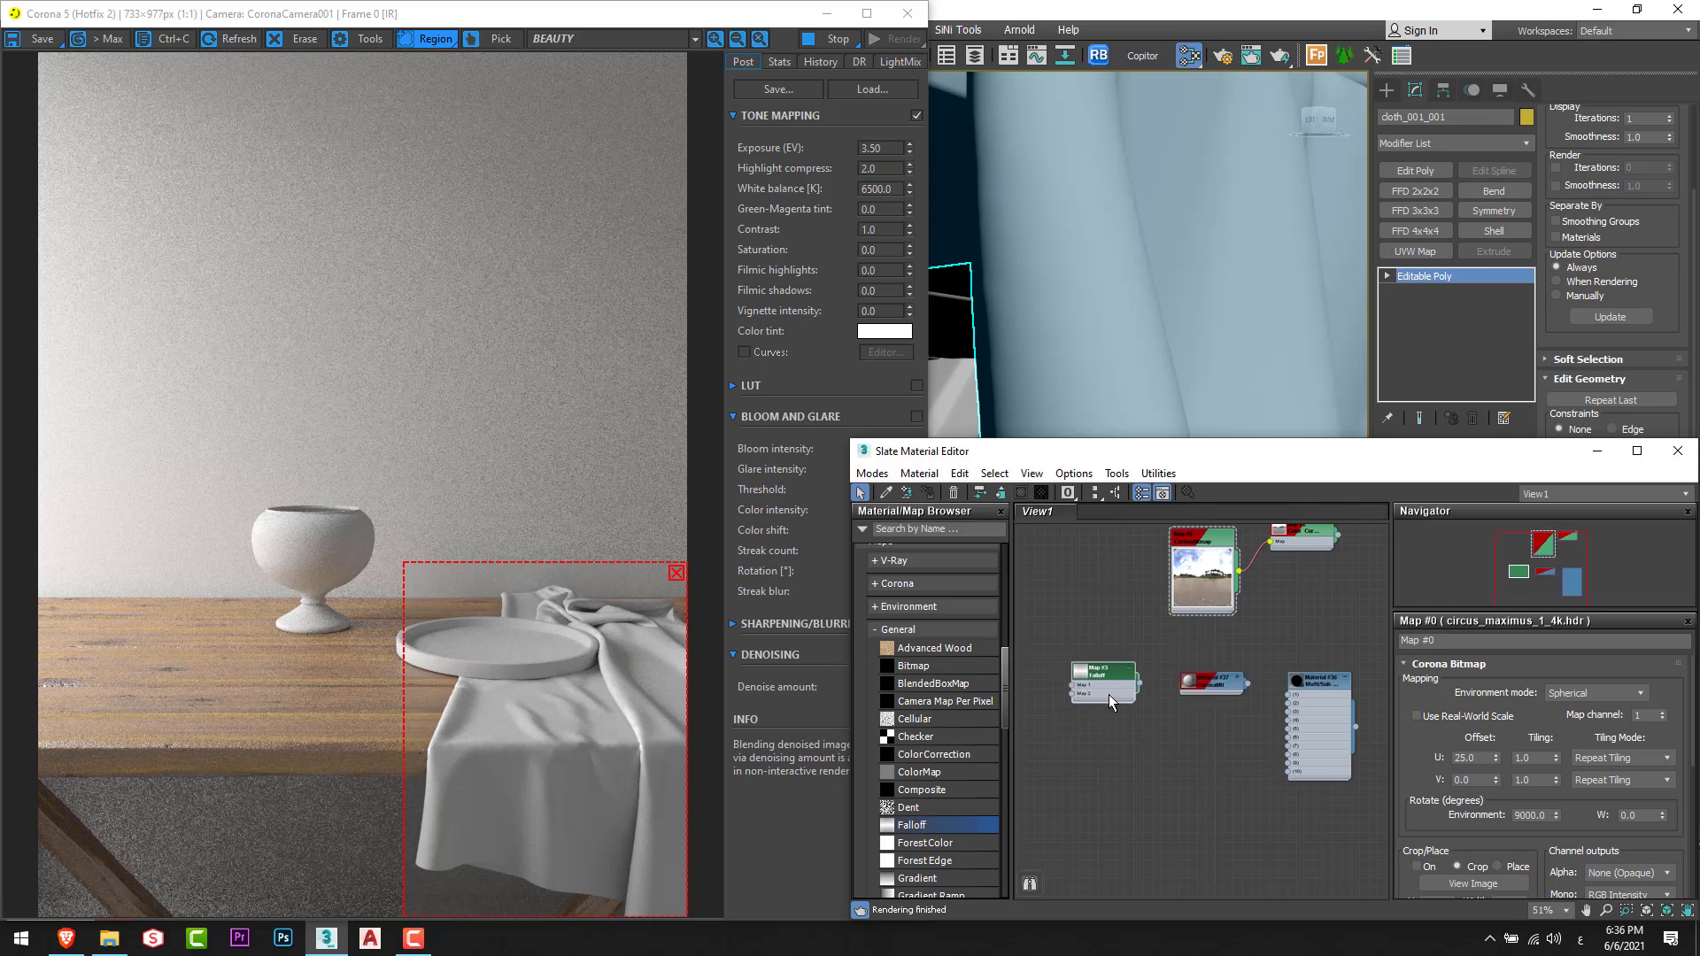
# Bring the patterned sierra fabric JPG from the Coronadisplace folder into the material editor as a bitmap, checking it against the browser's reference image.
pyautogui.click(109, 938)
pyautogui.hotkey('alt', 'Up')
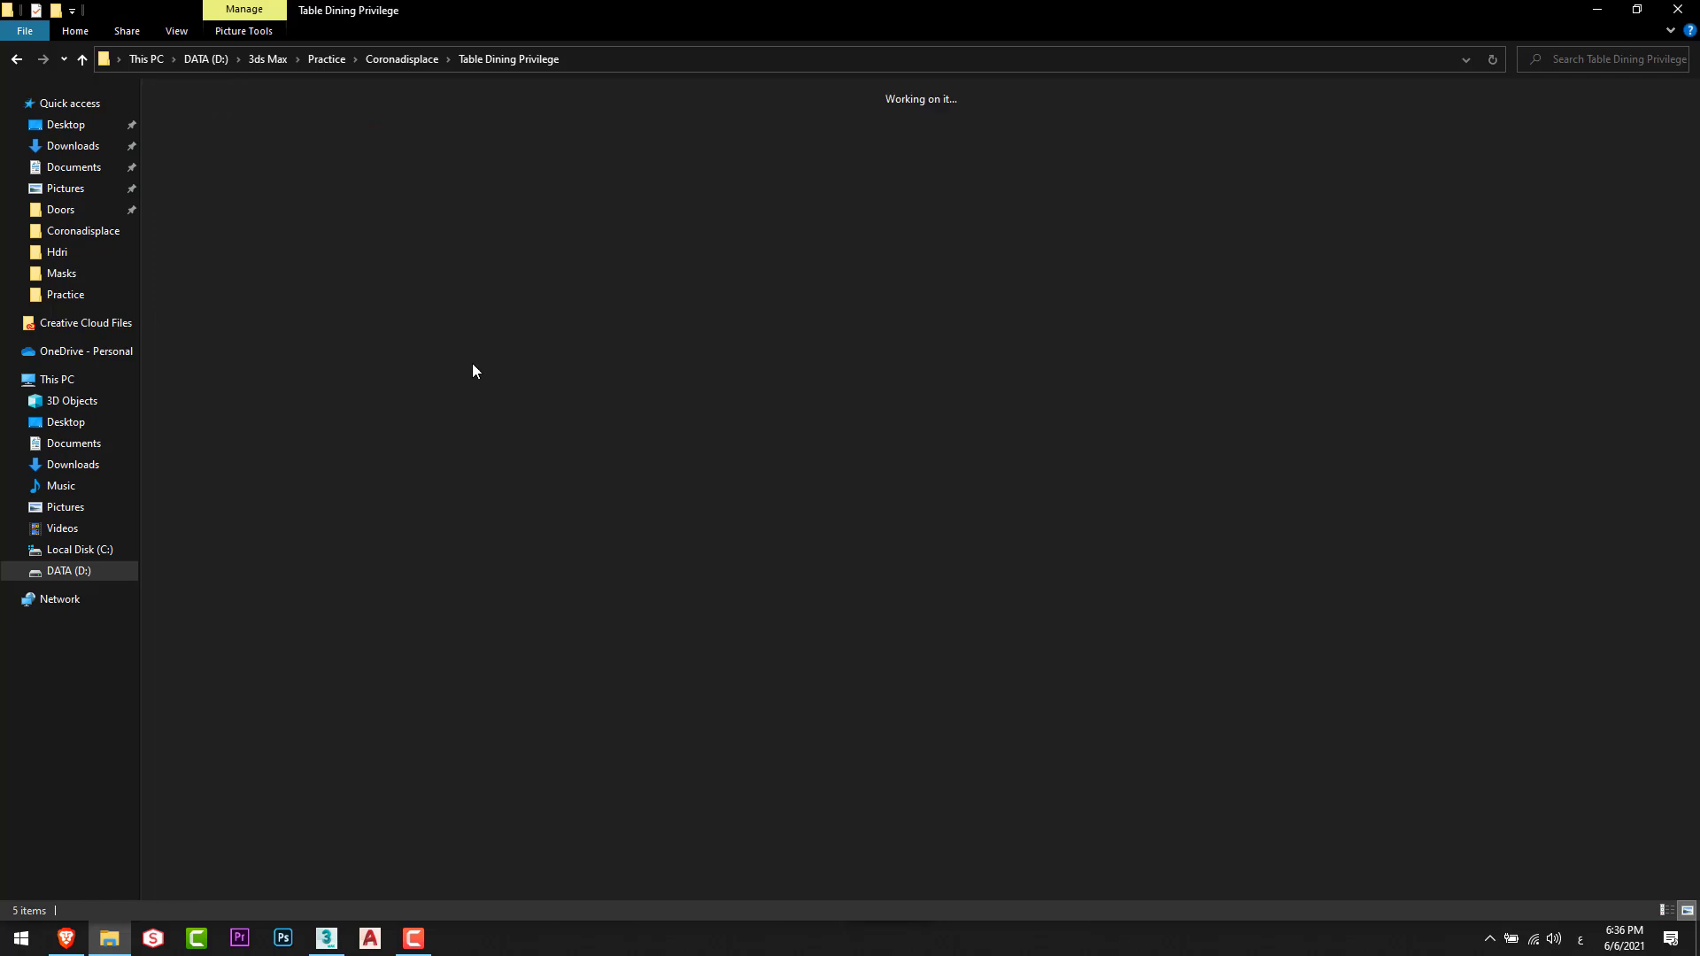
pyautogui.click(508, 334)
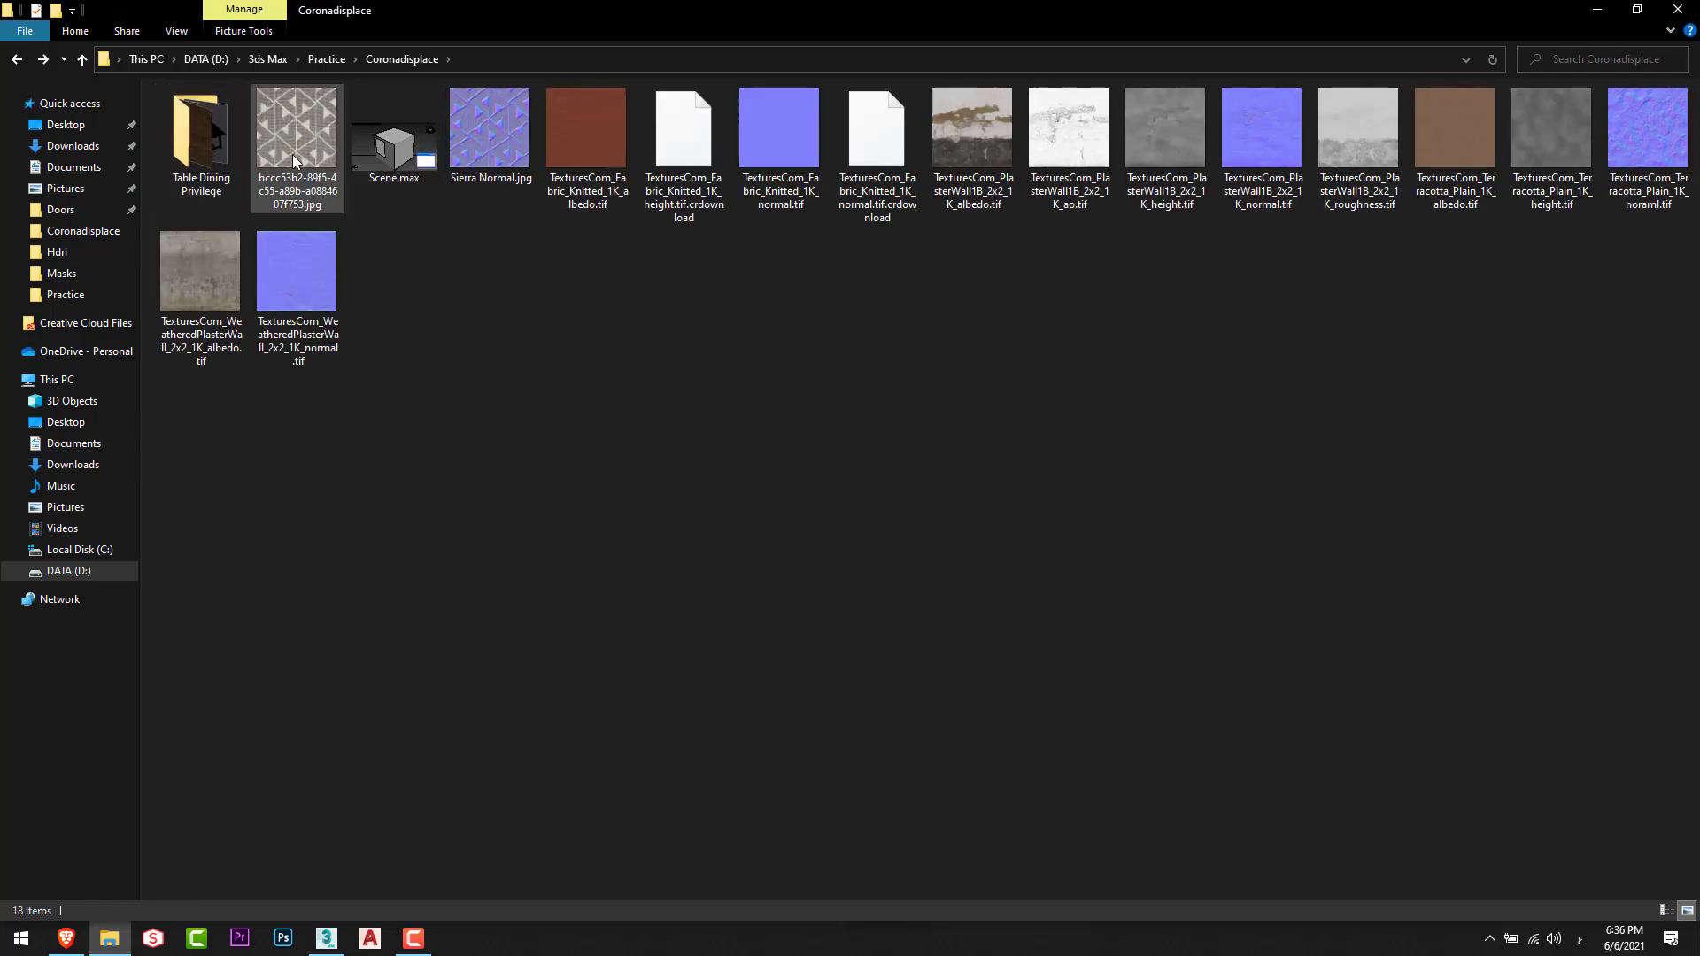
pyautogui.click(65, 938)
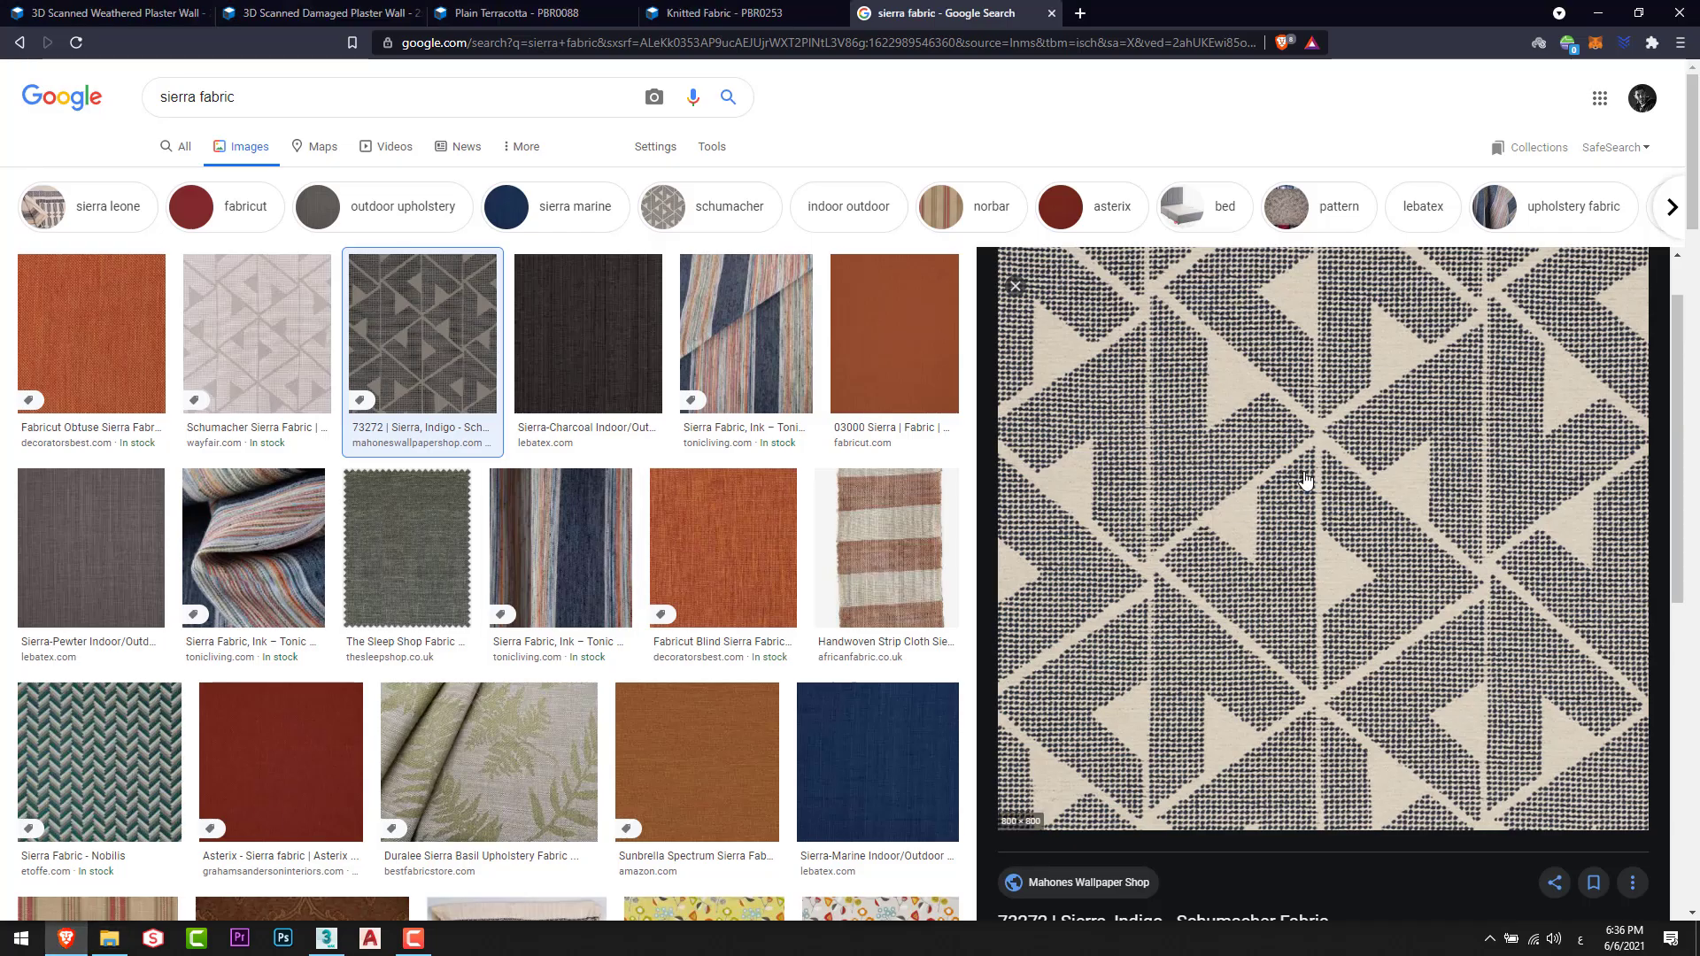
pyautogui.hotkey('alt', 'Tab')
pyautogui.moveTo(297, 149); pyautogui.dragTo(1066, 668)
pyautogui.hotkey('alt', 'Tab')
pyautogui.hotkey('alt', 'Tab')
pyautogui.scroll(-2, 1115, 742)
pyautogui.scroll(2, 1107, 691)
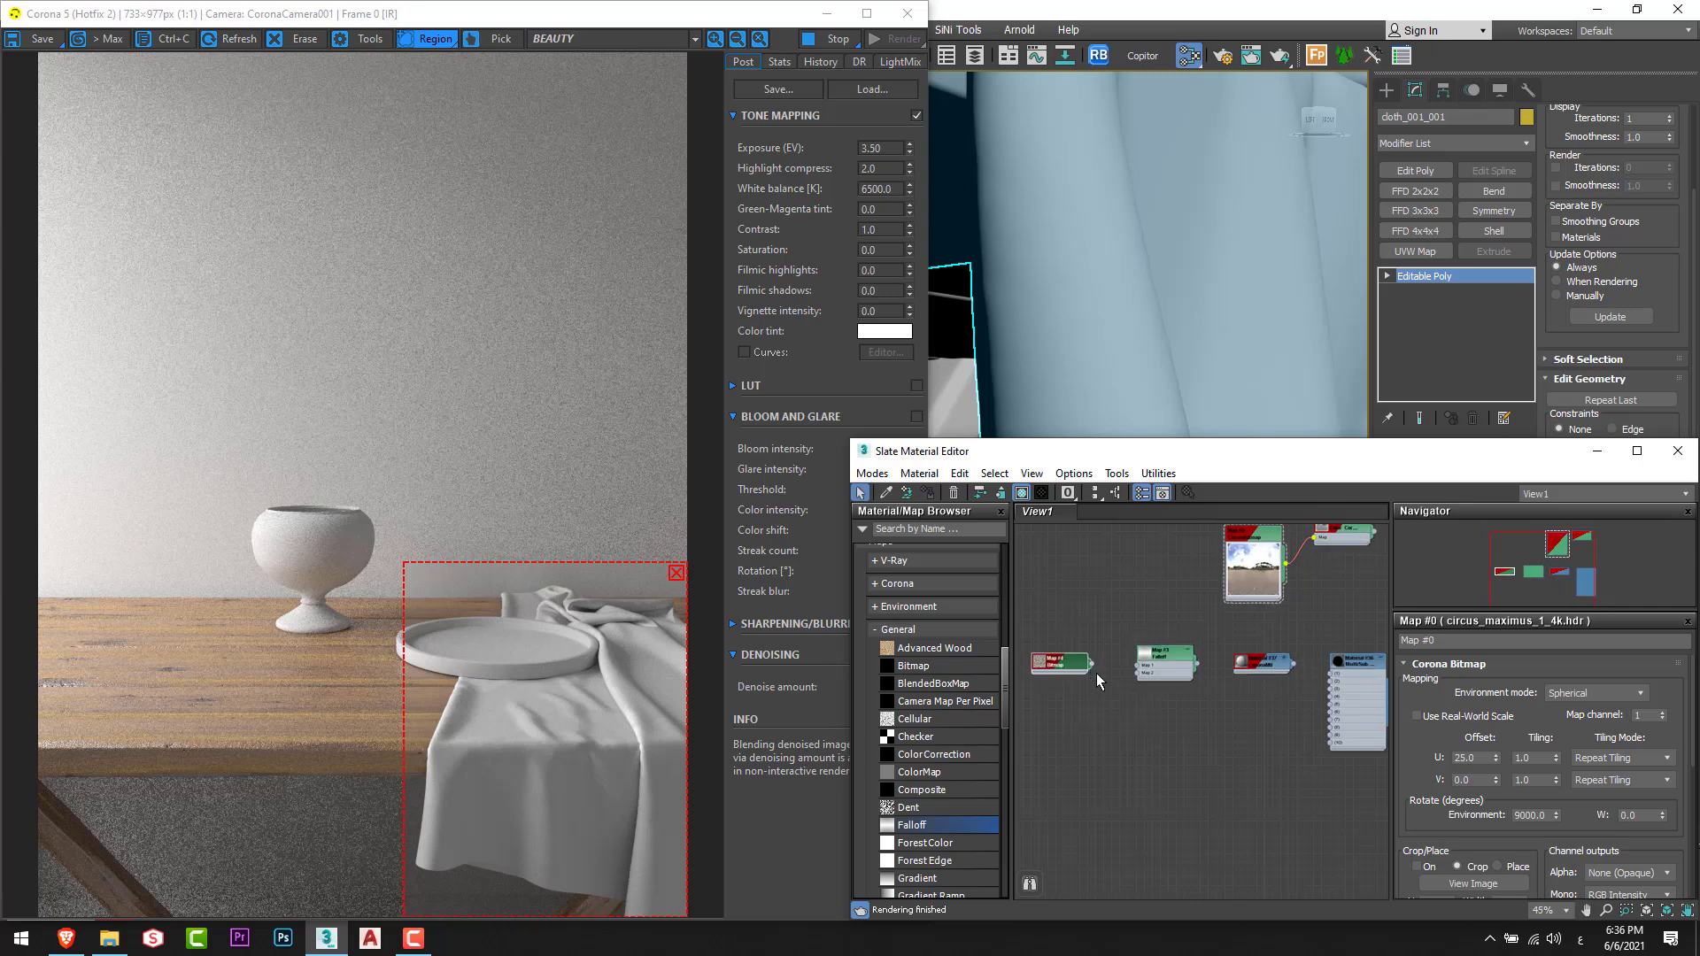
# Move the Falloff map aside, connect the fabric pattern bitmap to the CoronaMtl's diffuse color, and assign the material to the selected cloth.
pyautogui.moveTo(1116, 704); pyautogui.dragTo(1105, 697, button='middle')
pyautogui.moveTo(1143, 653); pyautogui.dragTo(1135, 600)
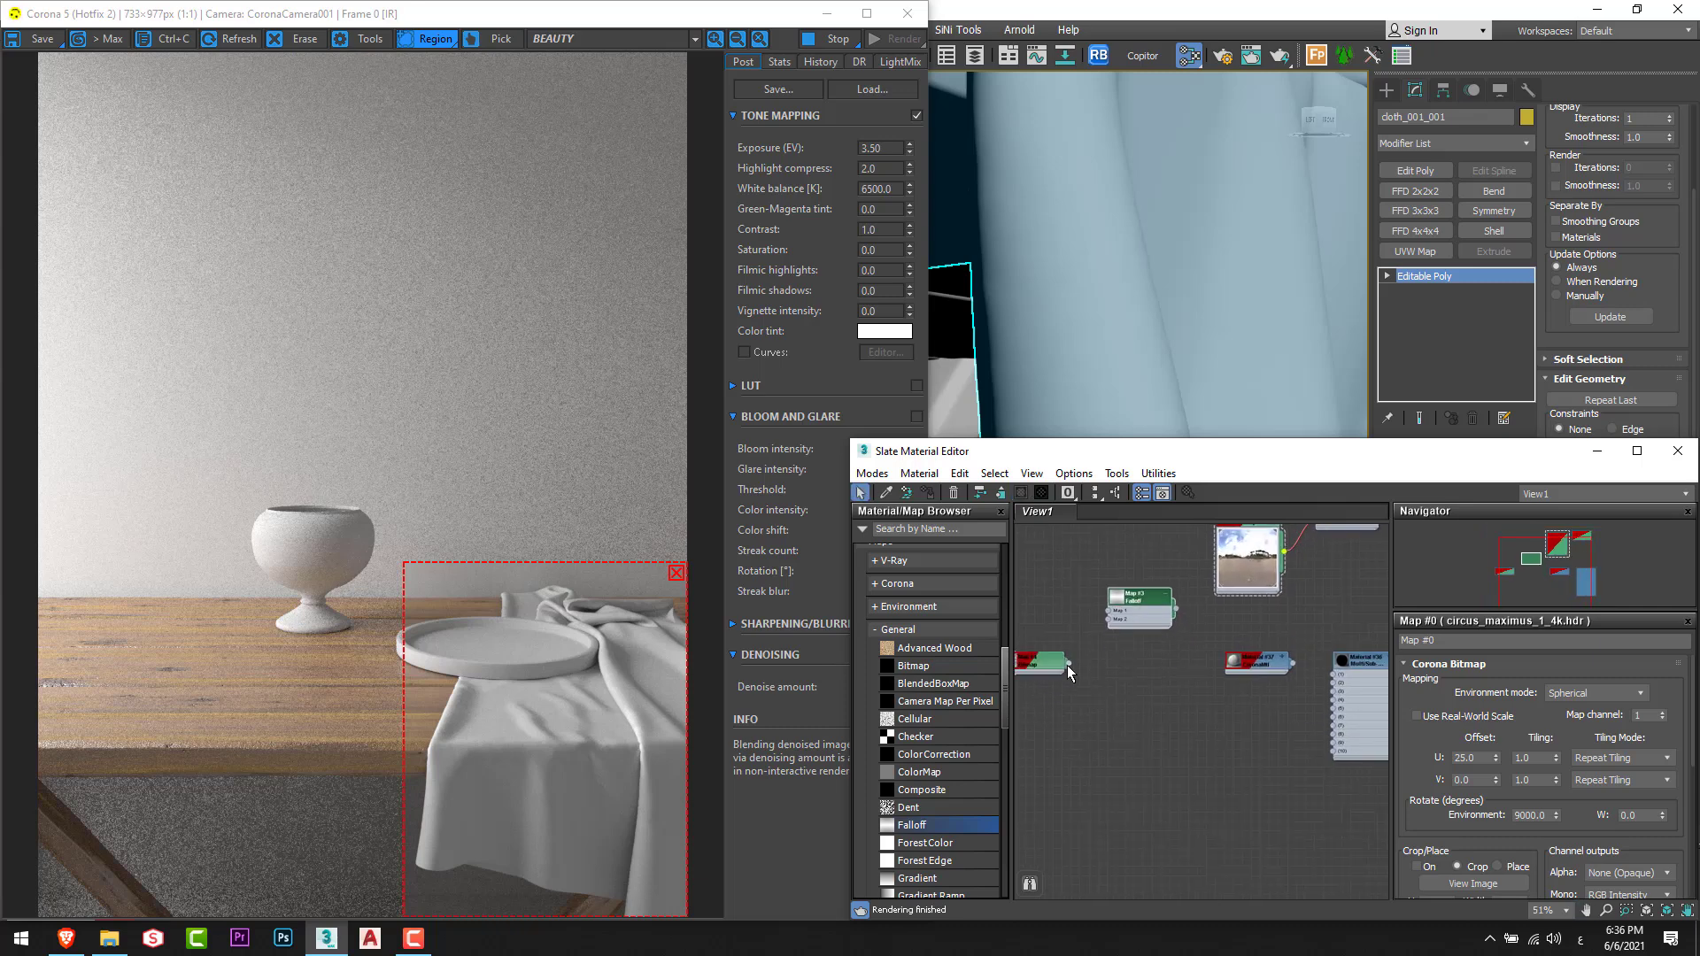
pyautogui.moveTo(1071, 665); pyautogui.dragTo(1287, 664)
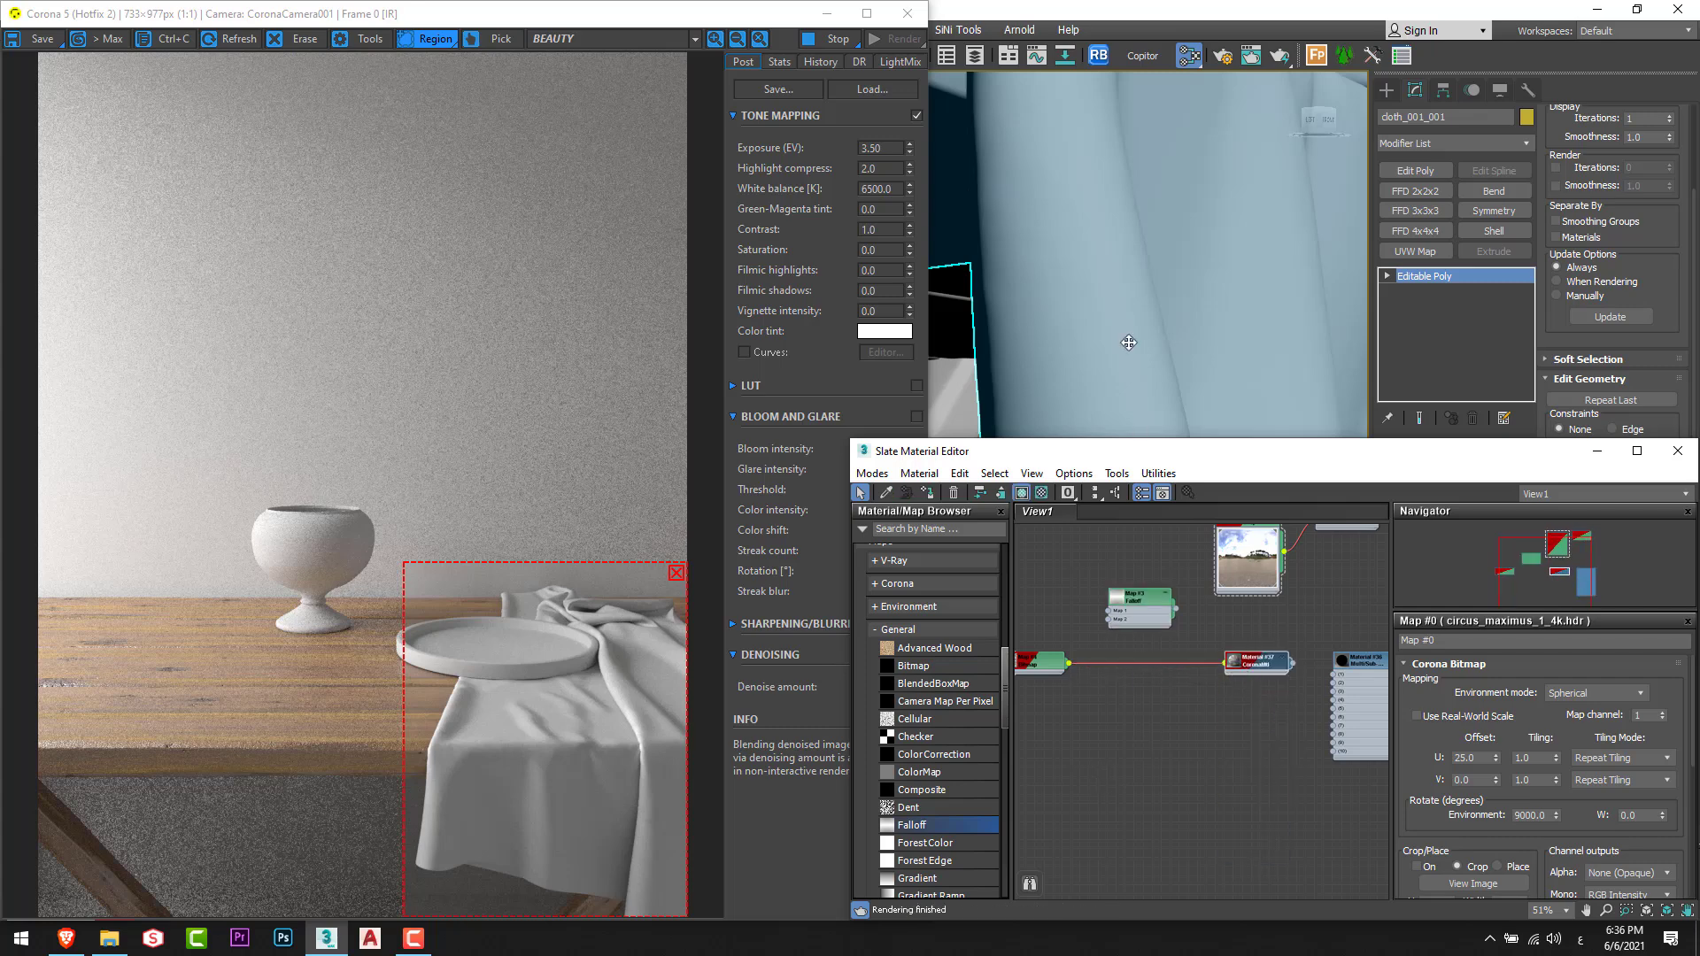
pyautogui.click(928, 494)
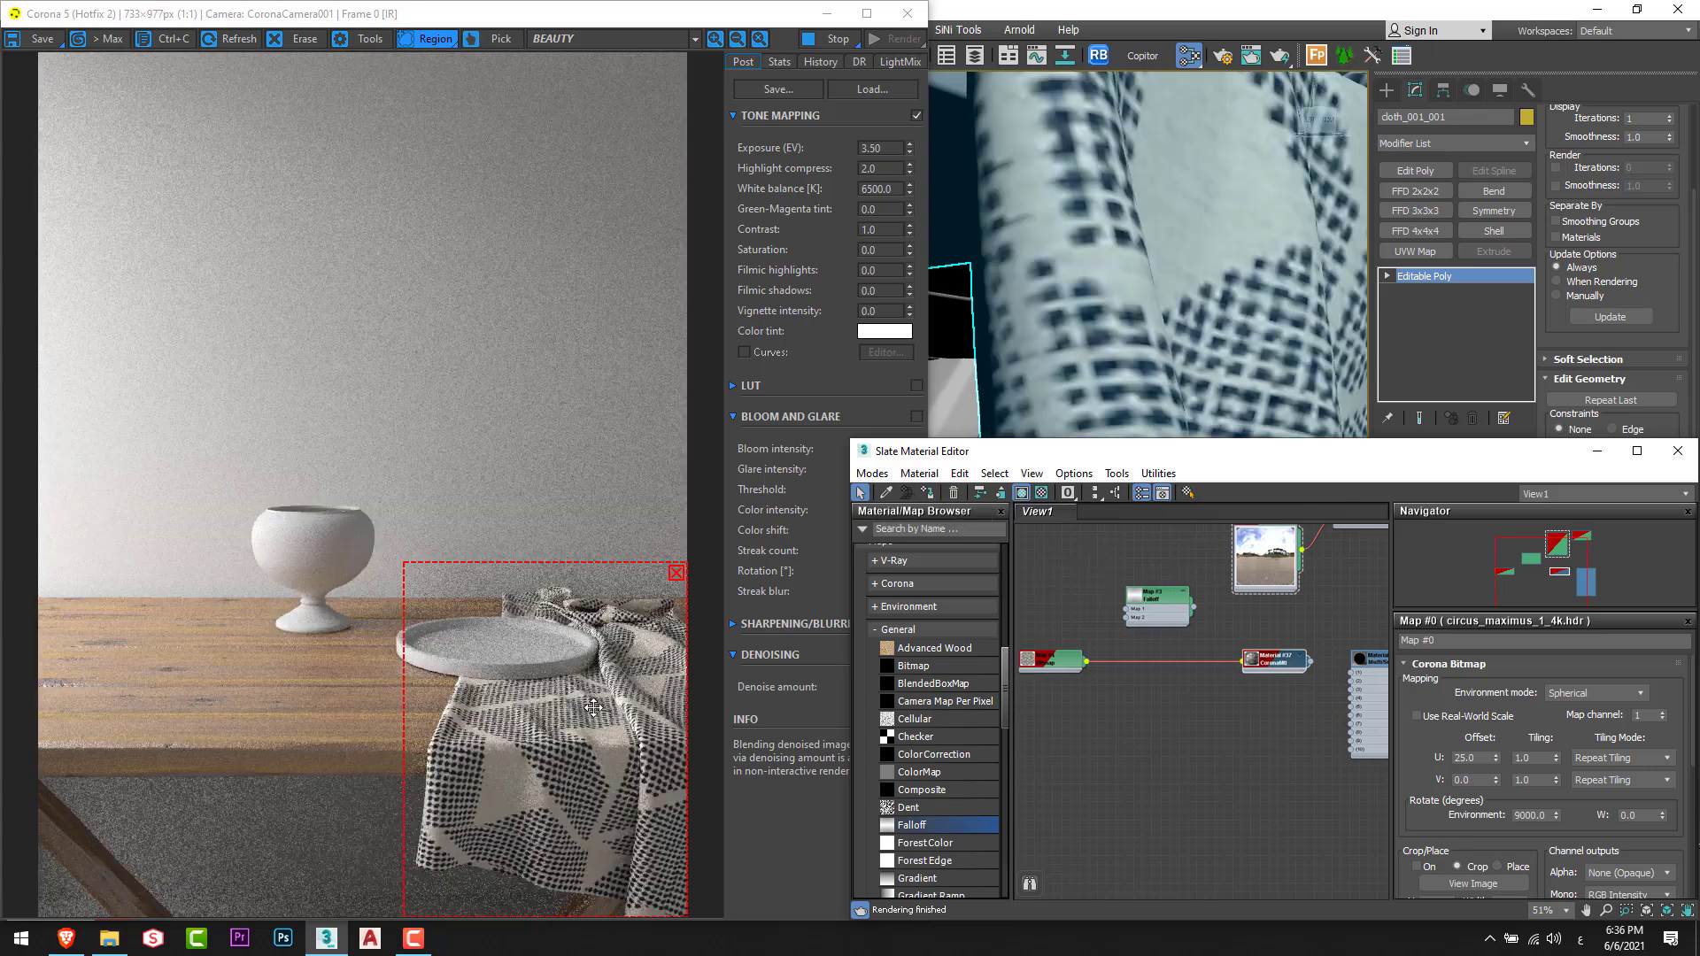
# Display the fabric pattern bitmap's parameters and set its U and V tiling to 2.0.
pyautogui.moveTo(1041, 673); pyautogui.dragTo(1047, 673)
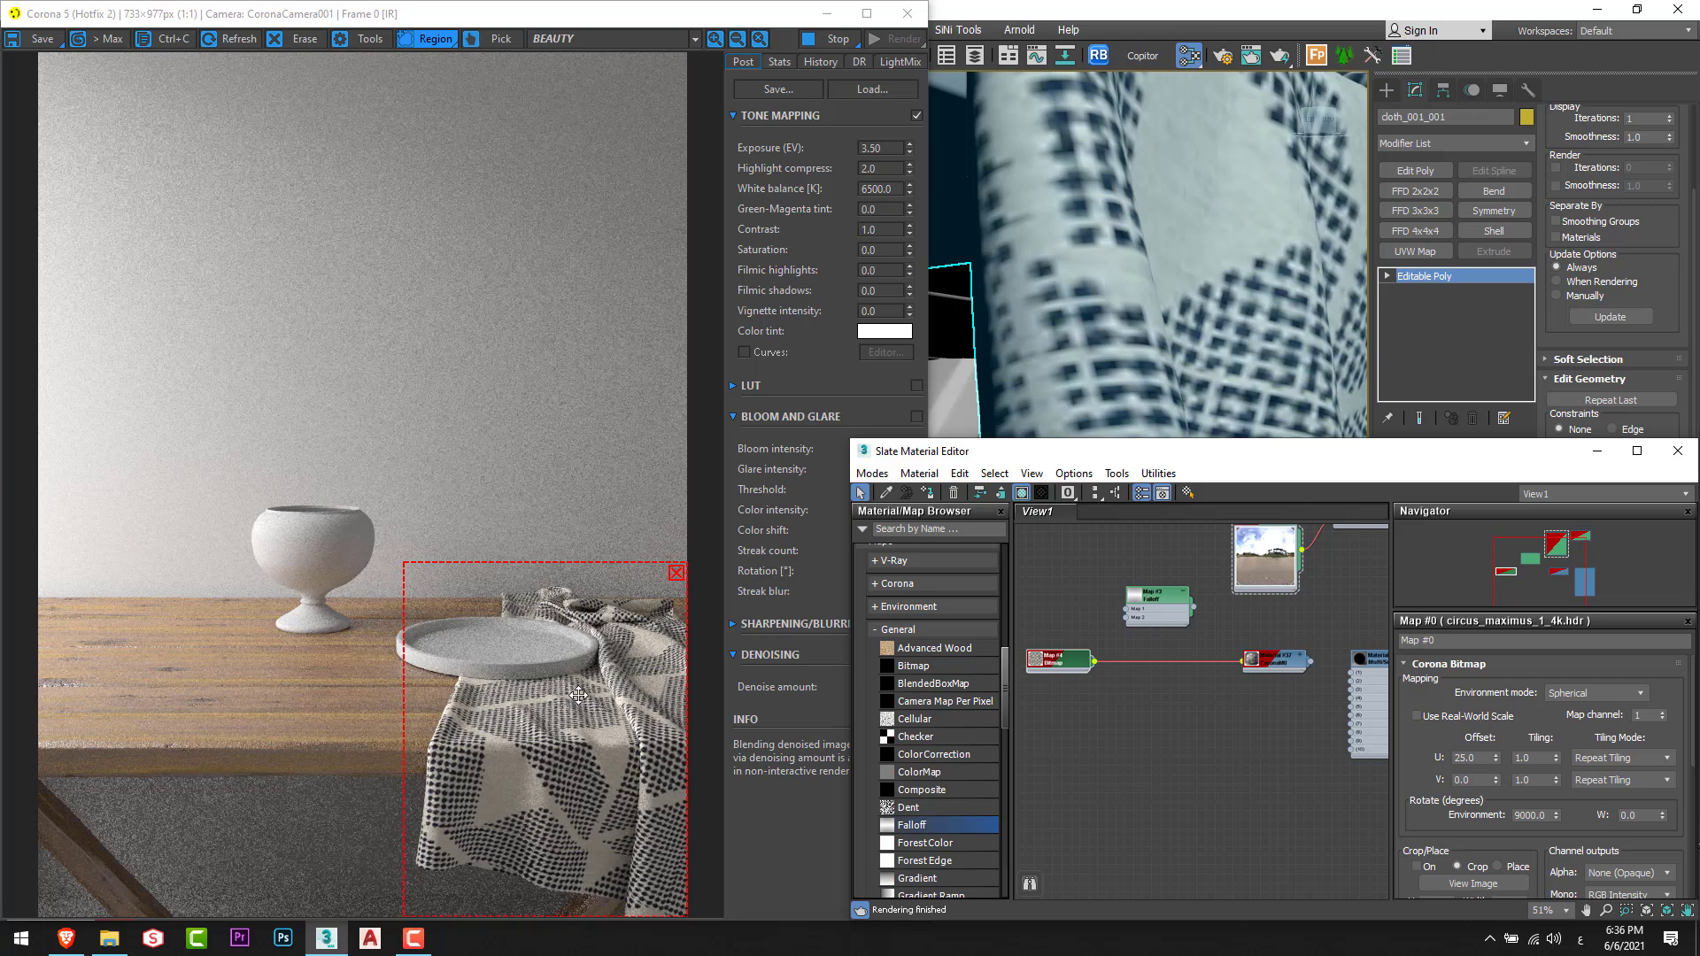
pyautogui.doubleClick(1059, 661)
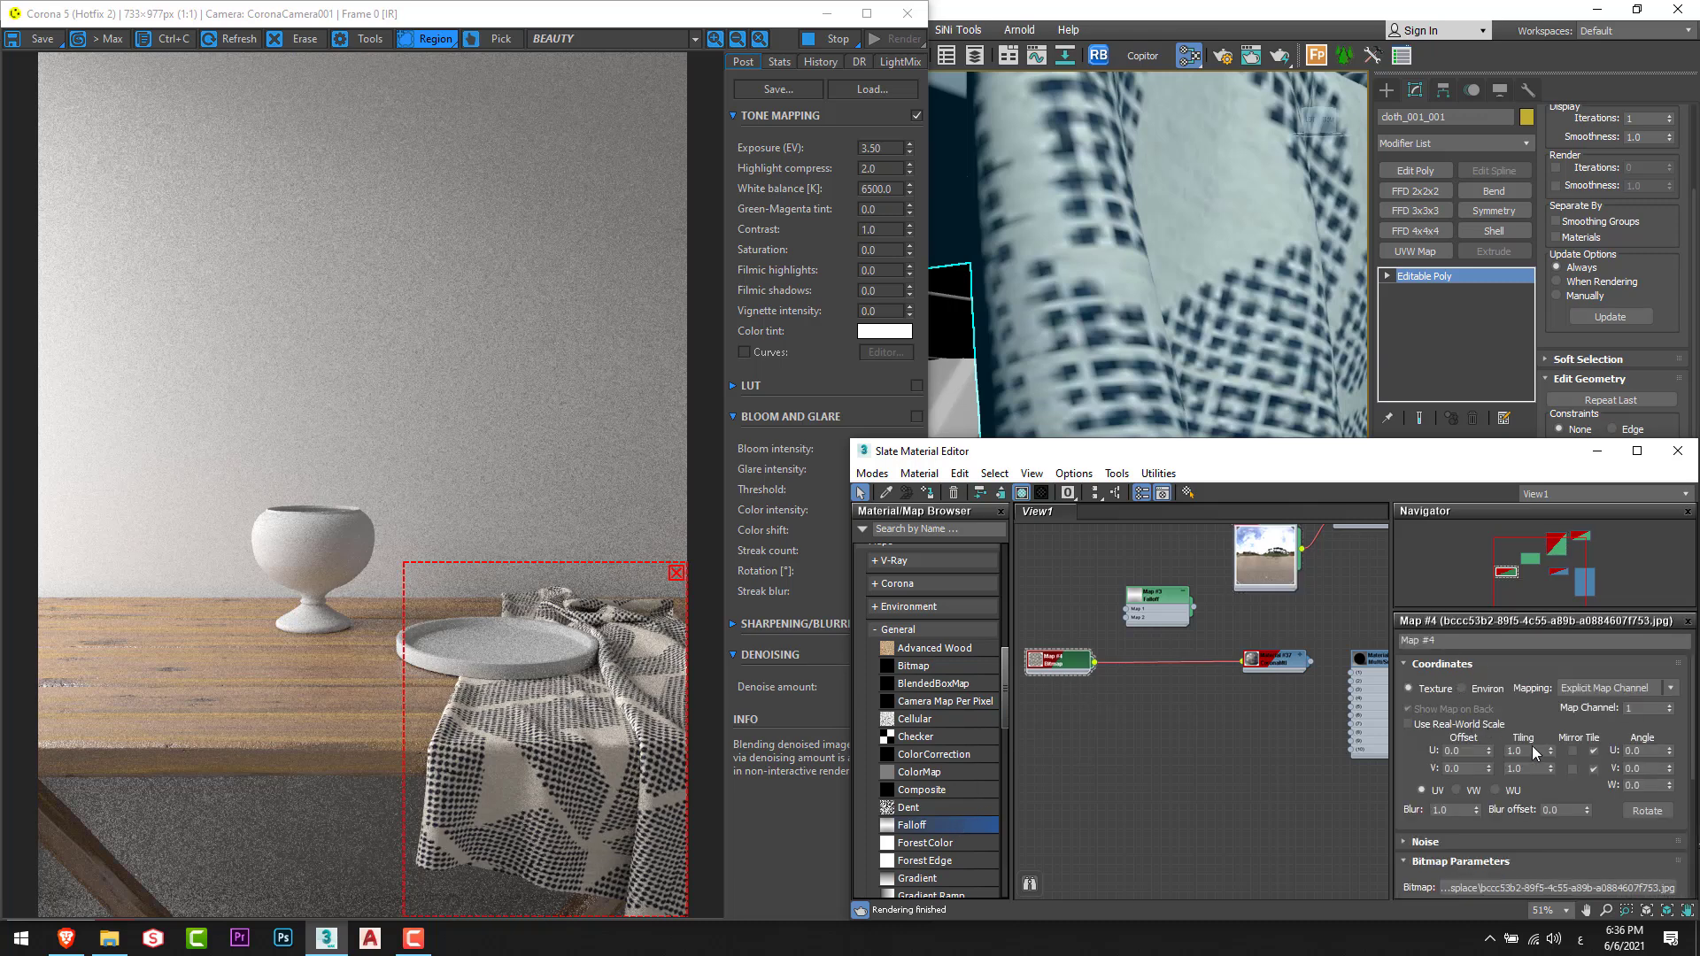
pyautogui.doubleClick(1516, 753)
pyautogui.write('2')
pyautogui.press('Tab')
pyautogui.write('2')
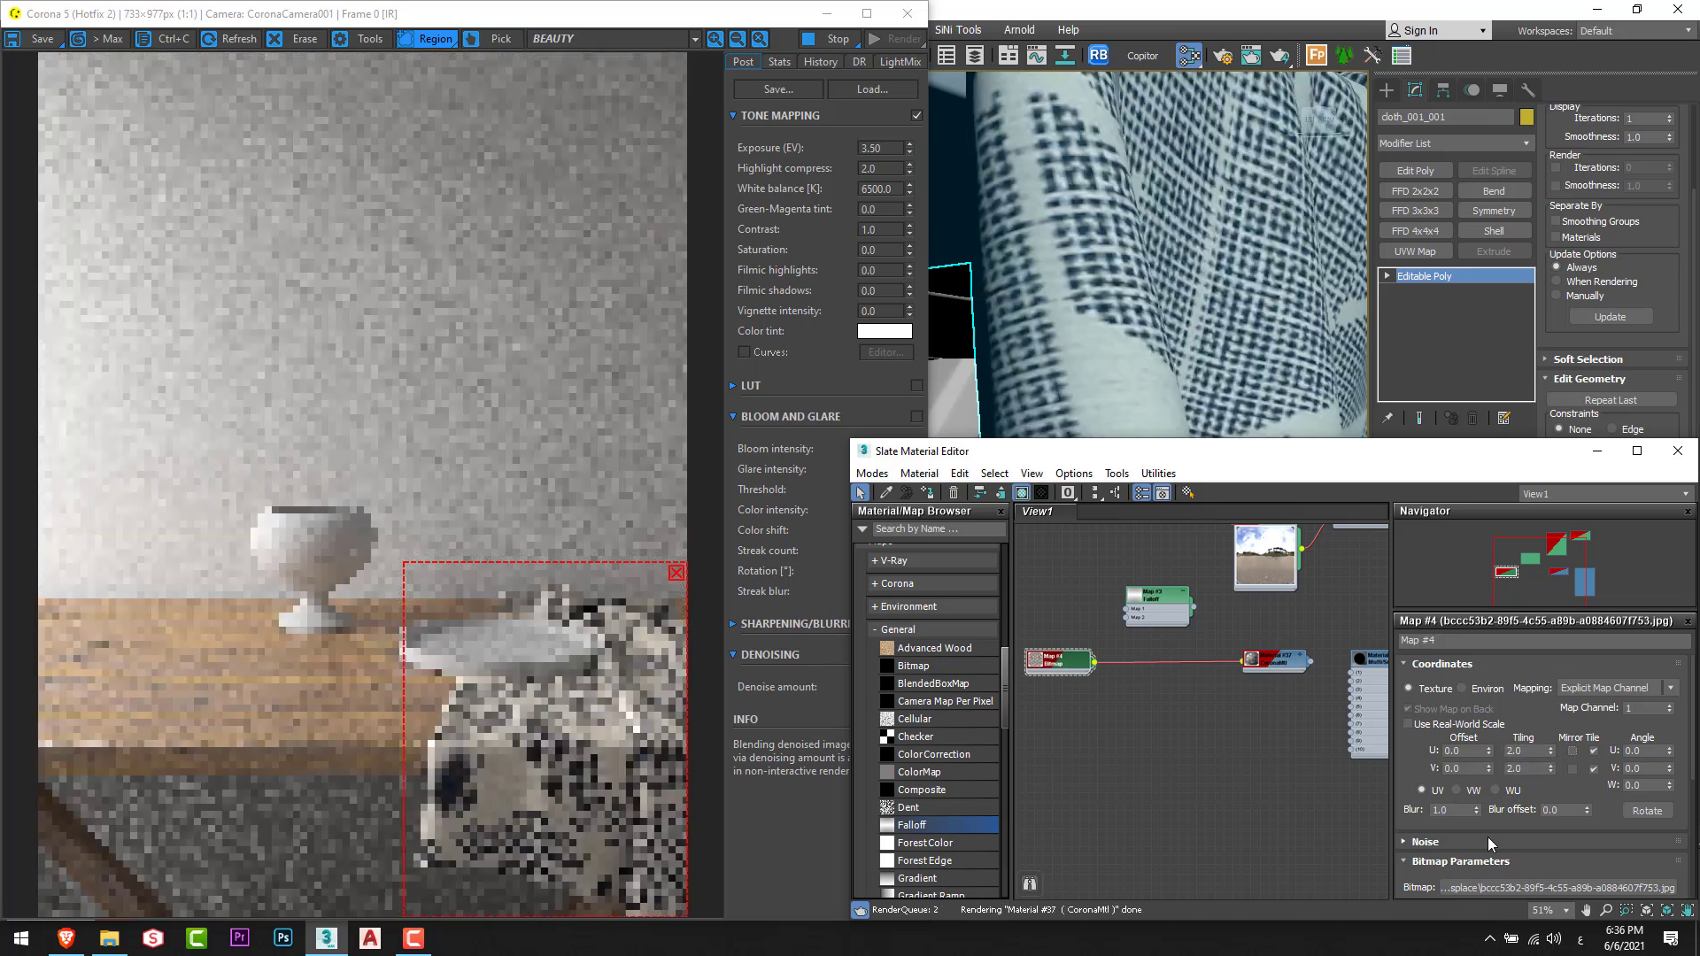
pyautogui.press('Return')
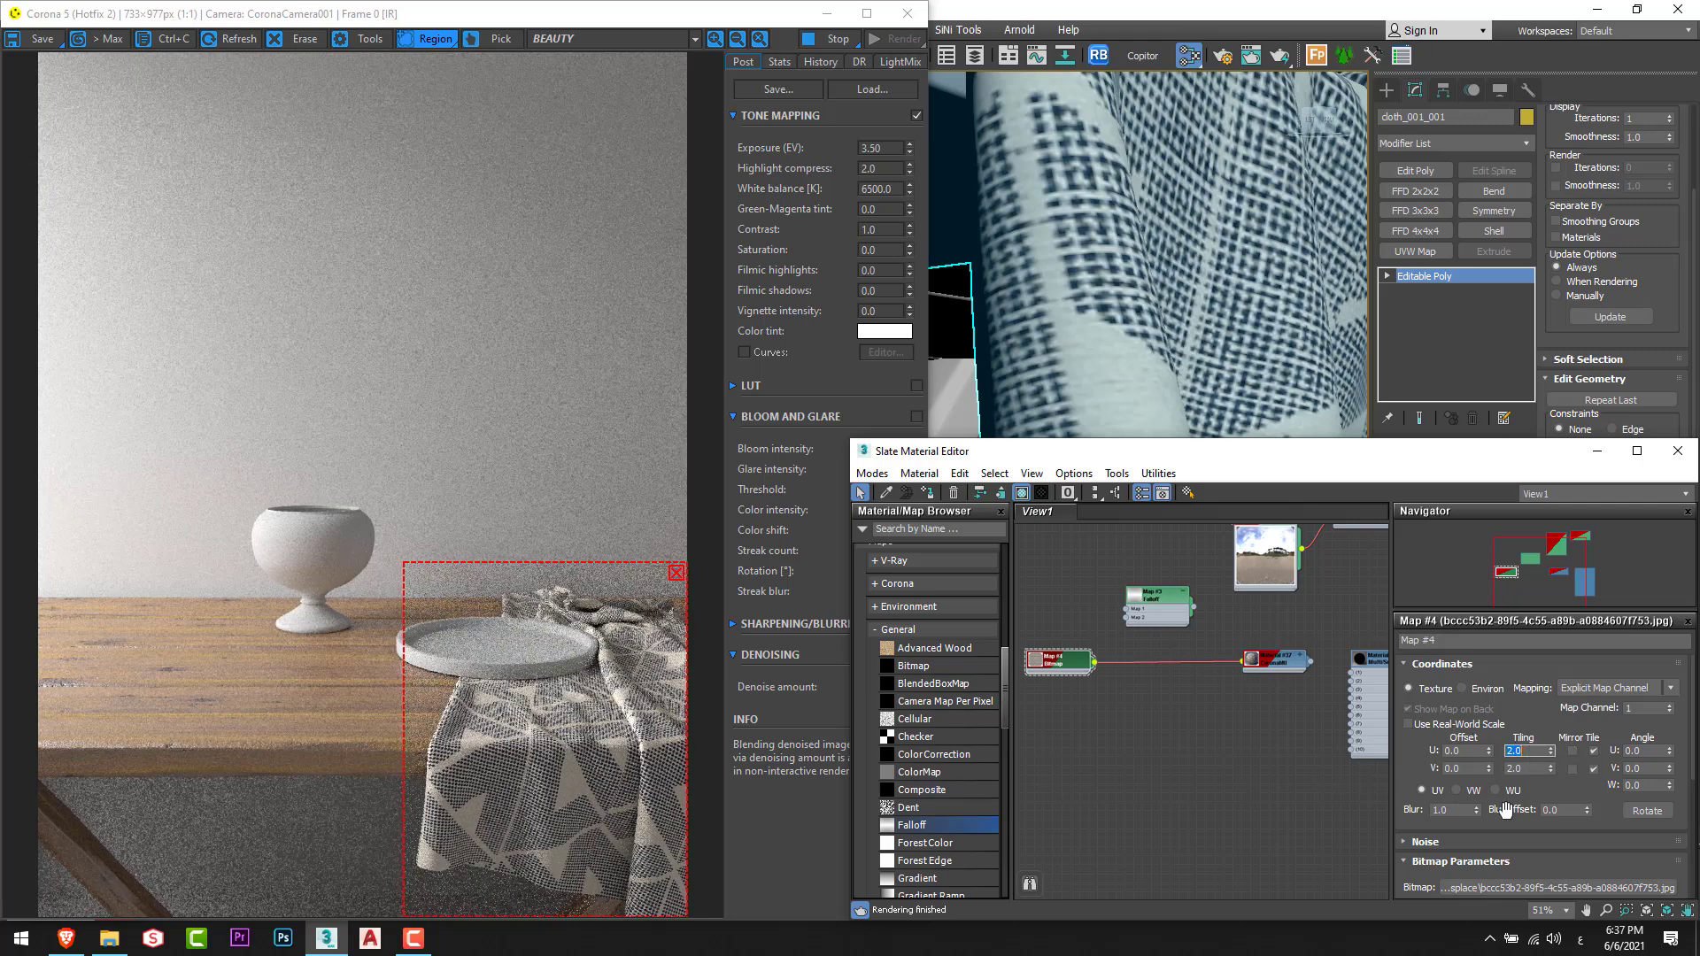
# Set the fabric pattern bitmap's U and V tiling to 3.0 and inspect the cloth close up in the render.
pyautogui.write('3')
pyautogui.press('Tab')
pyautogui.write('3')
pyautogui.press('Return')
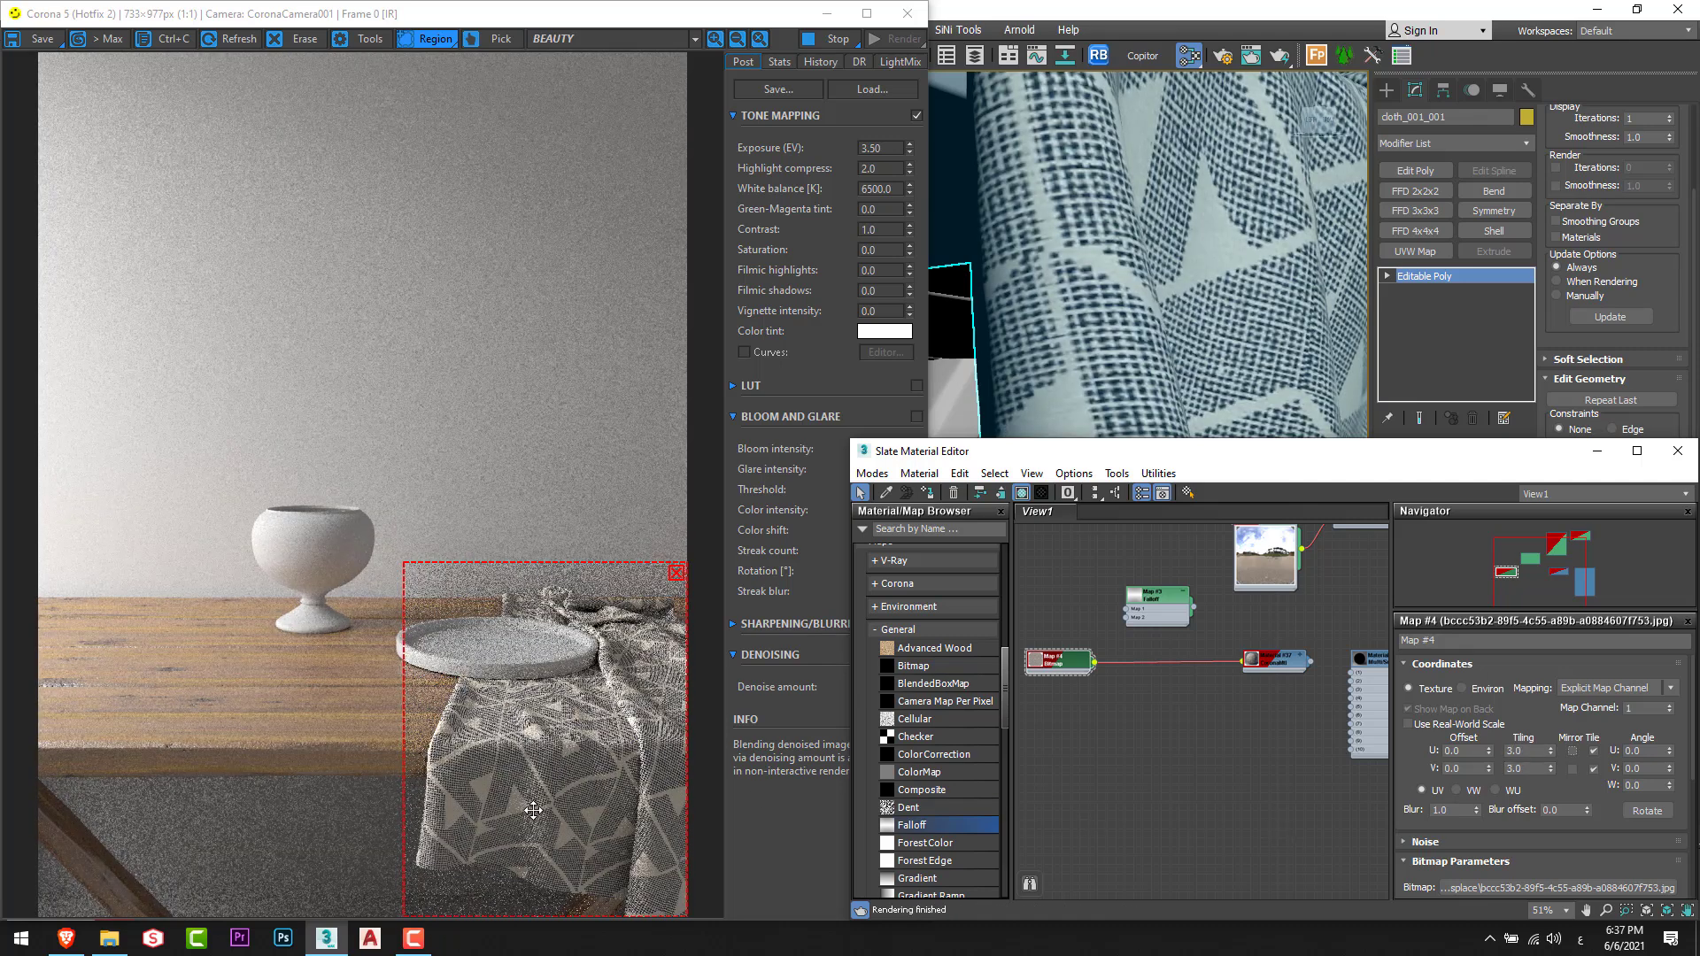
pyautogui.scroll(1, 531, 797)
pyautogui.moveTo(546, 804); pyautogui.dragTo(395, 706, button='middle')
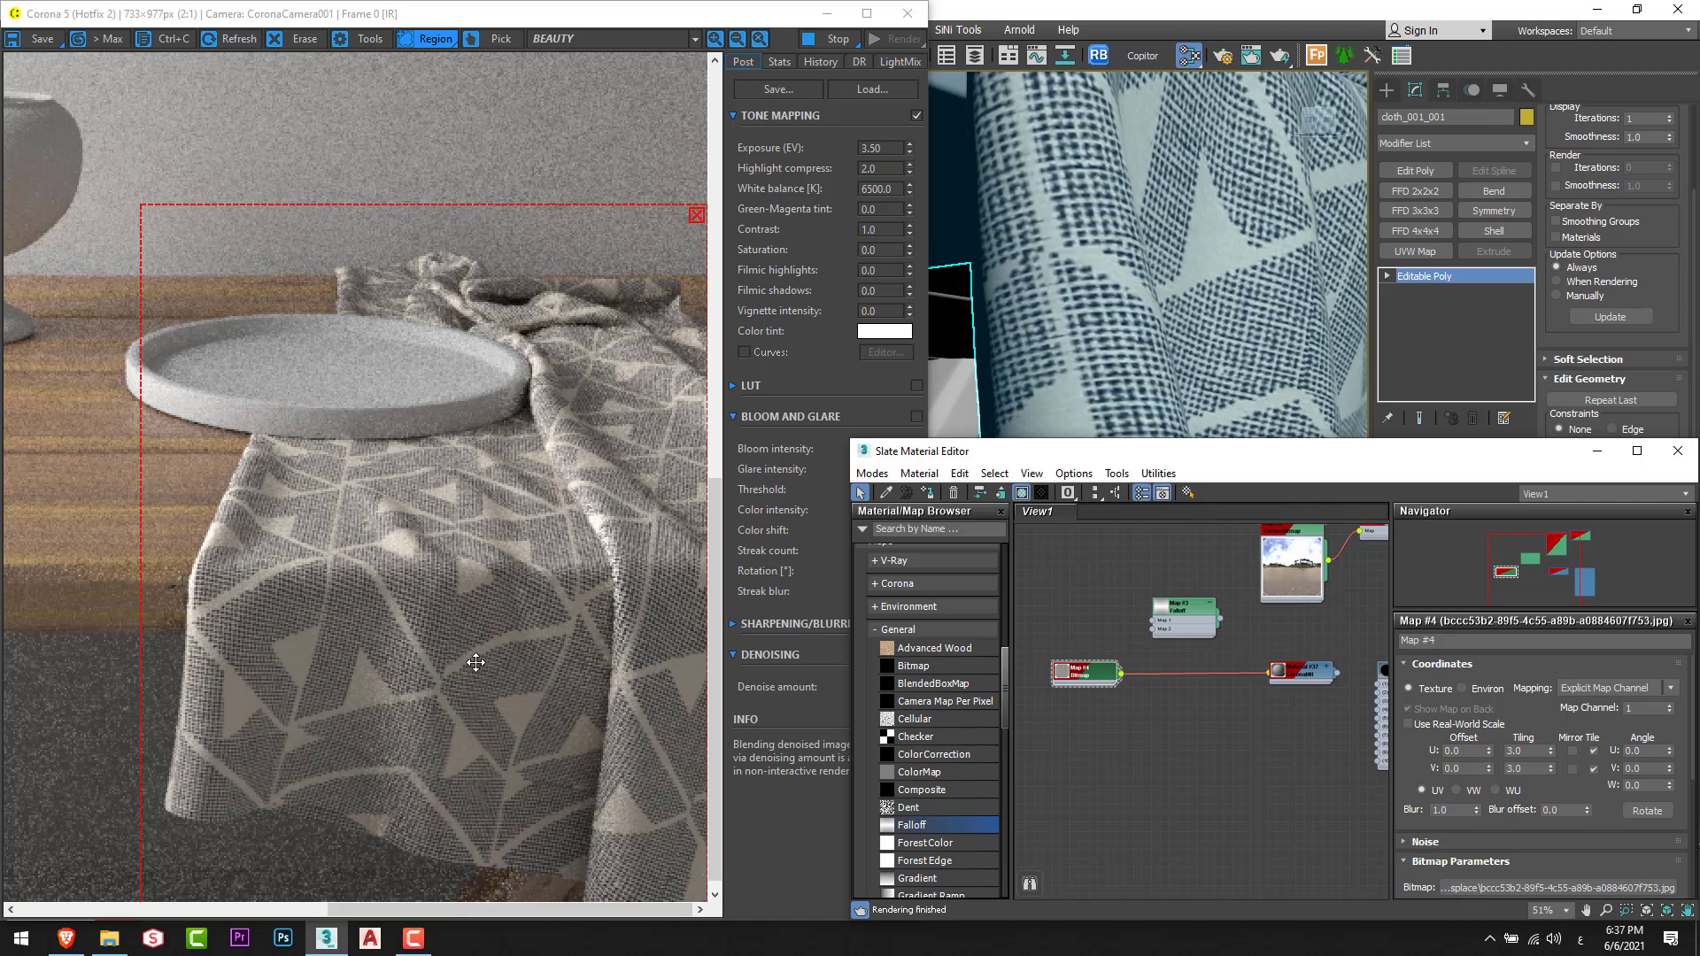
# Preview the TexturesCom_Fabric_Knitted_1K_albedo.tif texture from the Coronadisplace folder and close the image viewer.
pyautogui.click(109, 939)
pyautogui.doubleClick(576, 175)
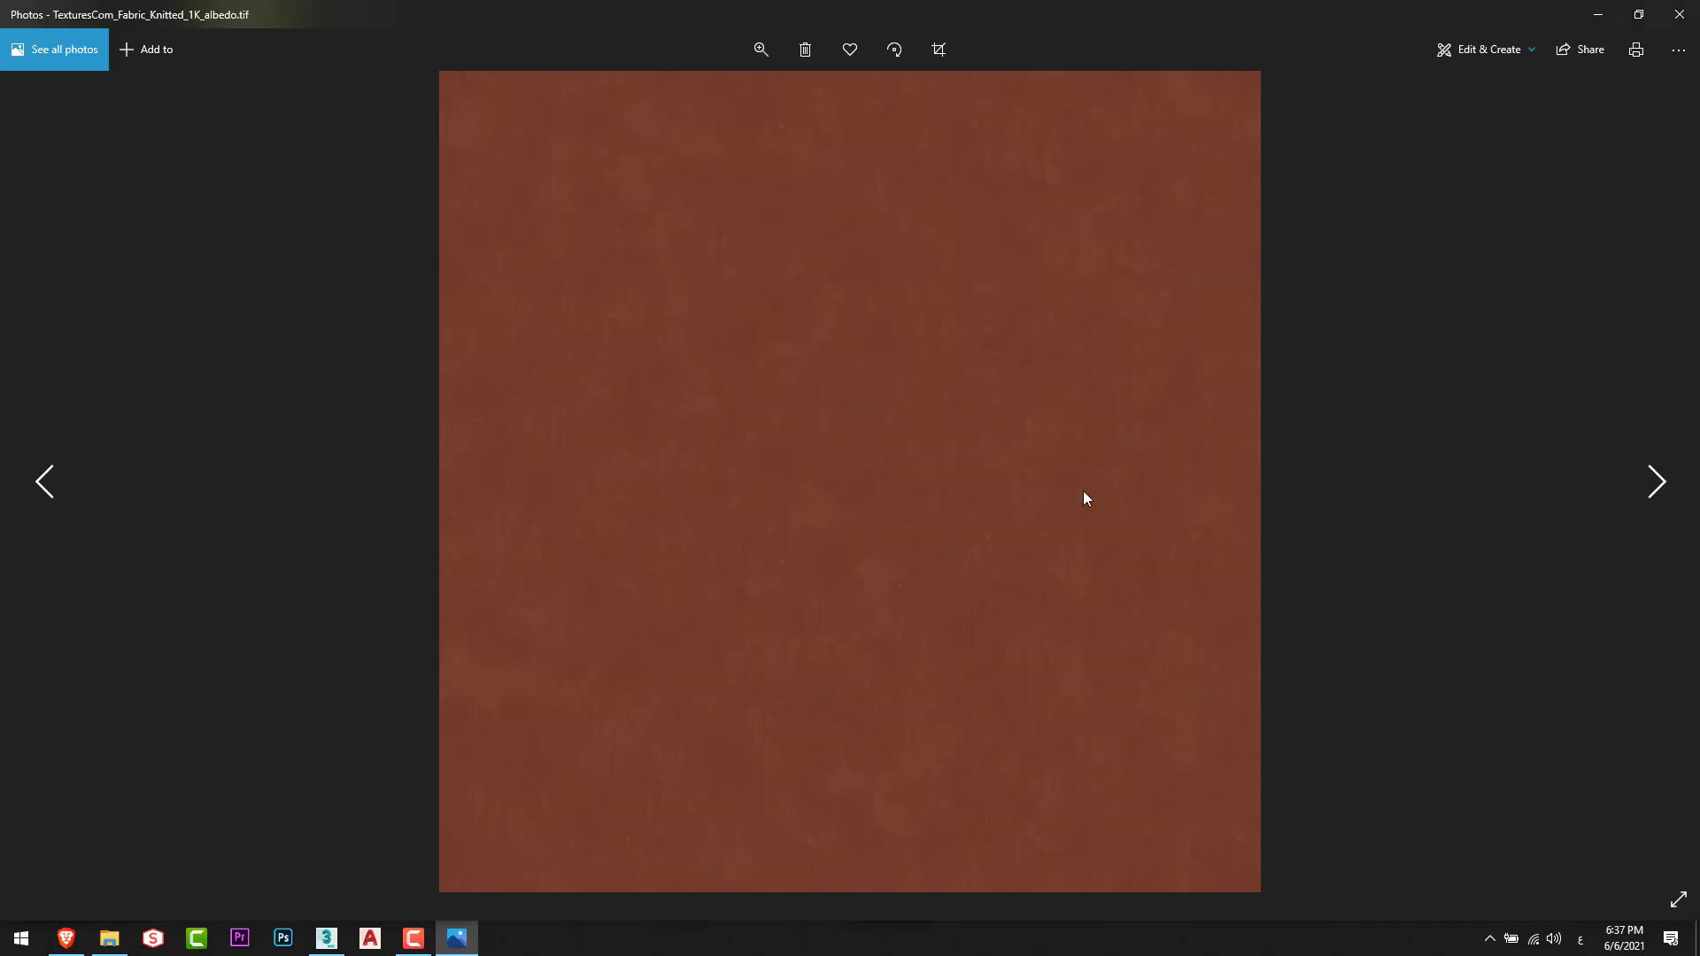
pyautogui.click(1680, 14)
# Switch to the browser, examine the Knitted Fabric PBR0253 texture page and its flat maps, and return to 3ds Max.
pyautogui.click(65, 939)
pyautogui.click(310, 12)
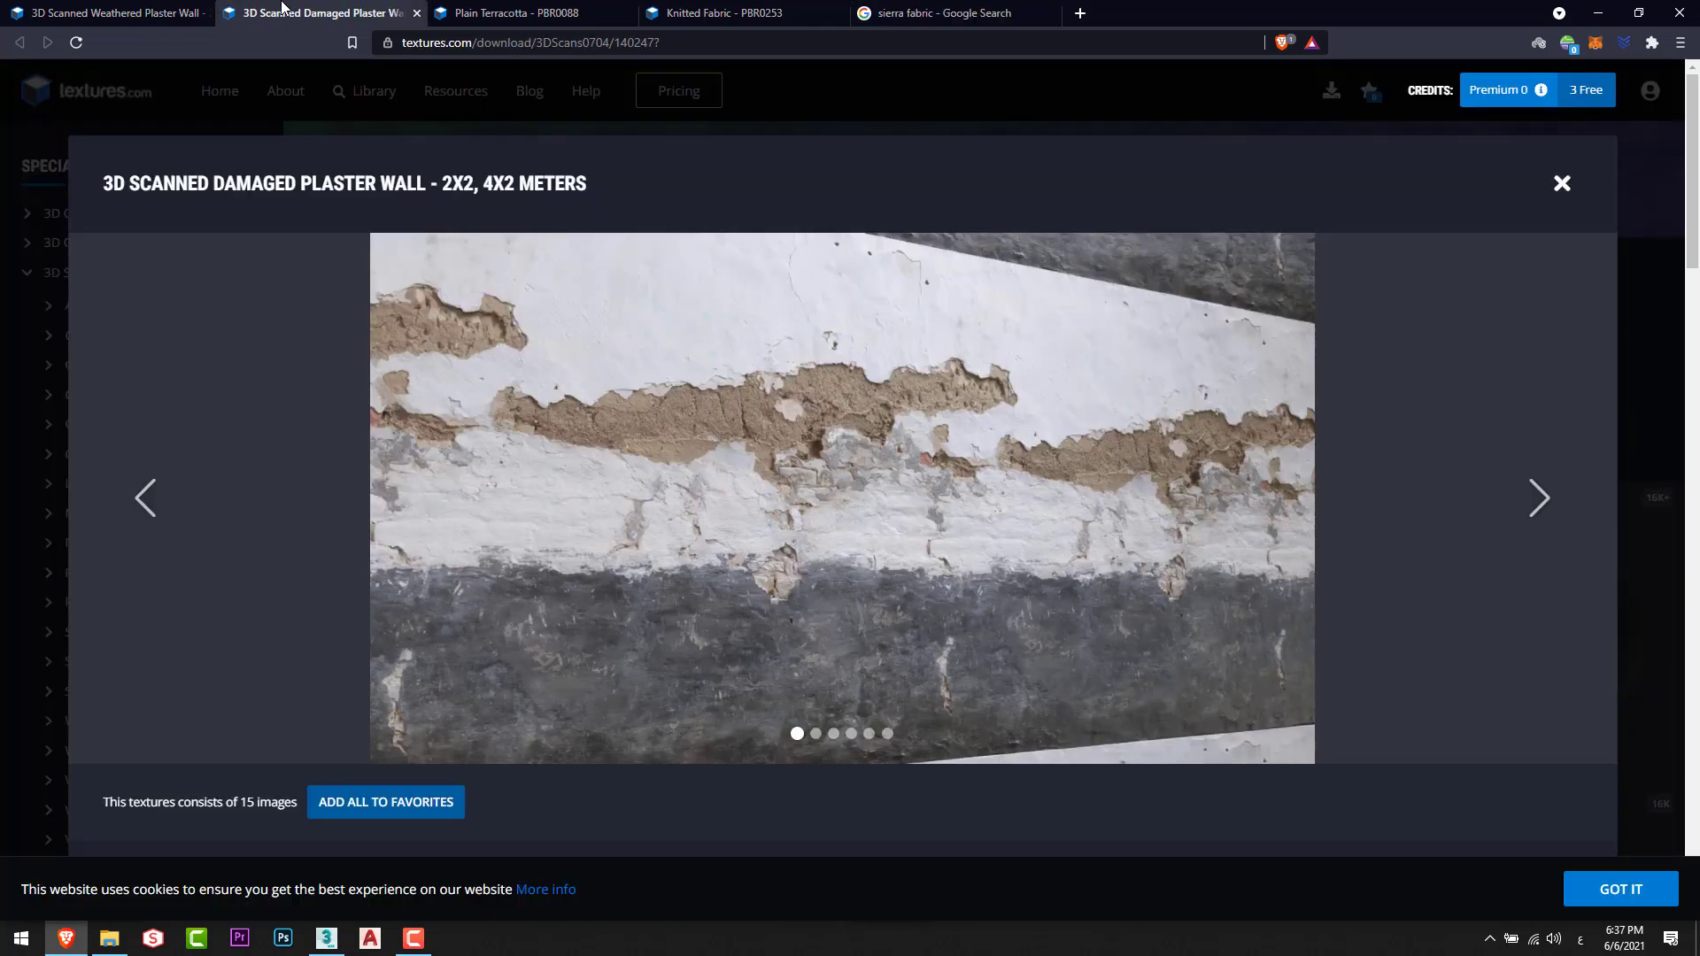
pyautogui.hotkey('ctrl', 'Tab')
pyautogui.hotkey('ctrl', 'Tab')
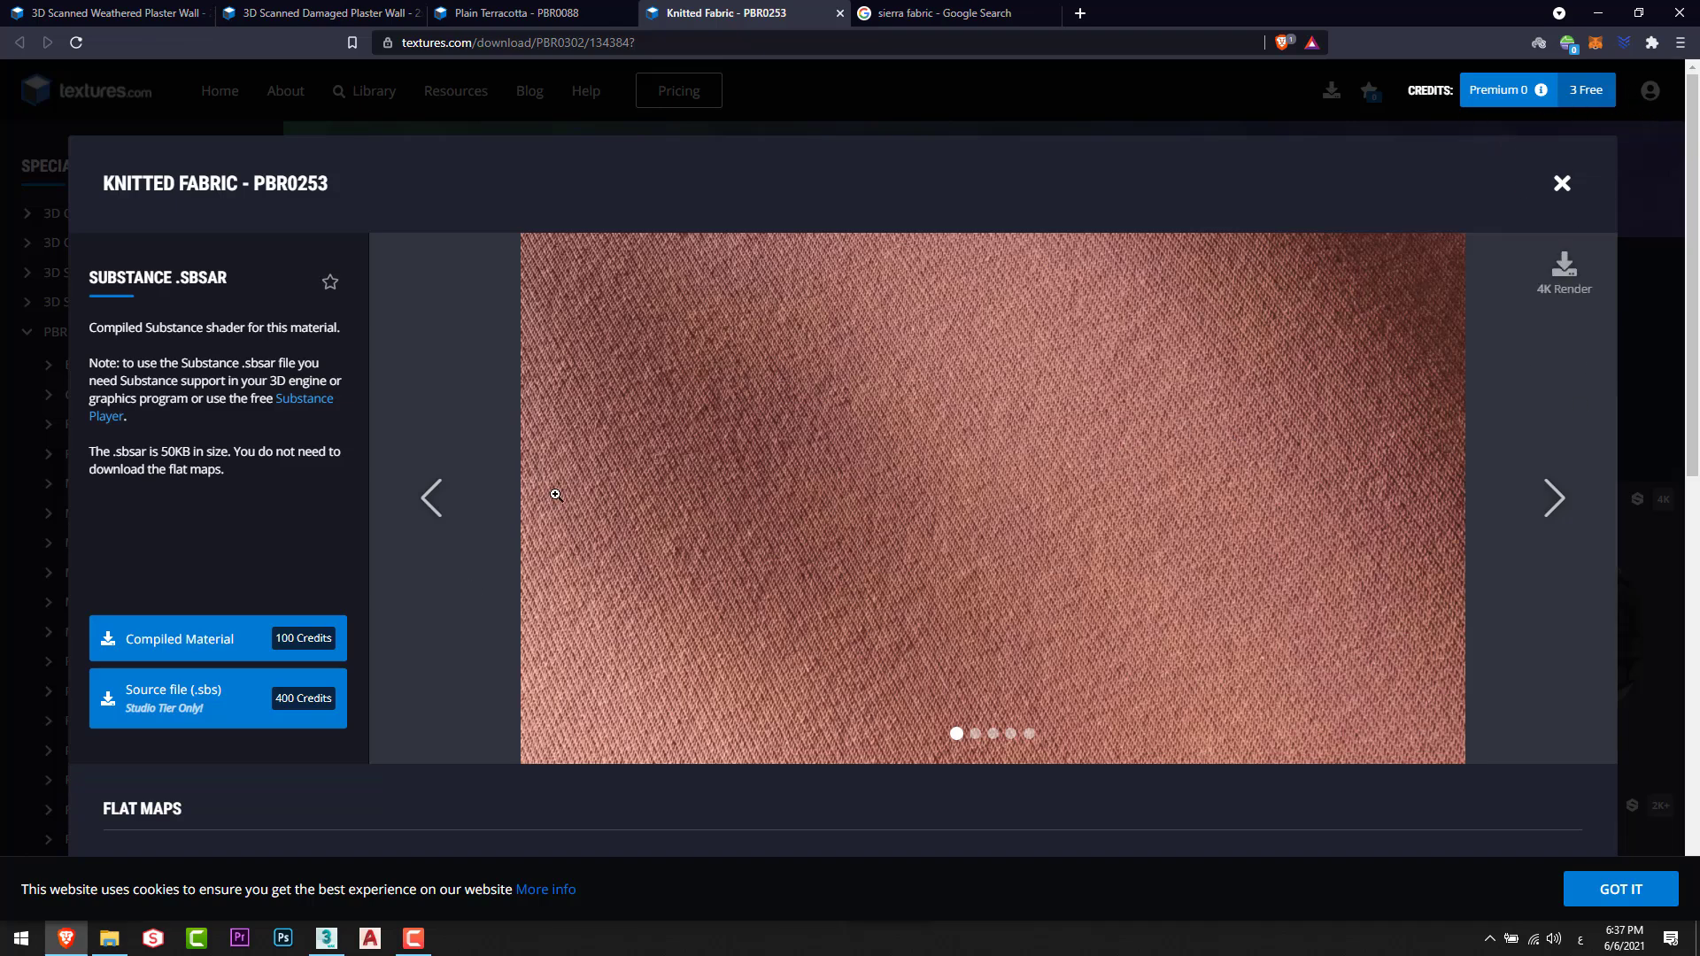
pyautogui.scroll(-5, 825, 401)
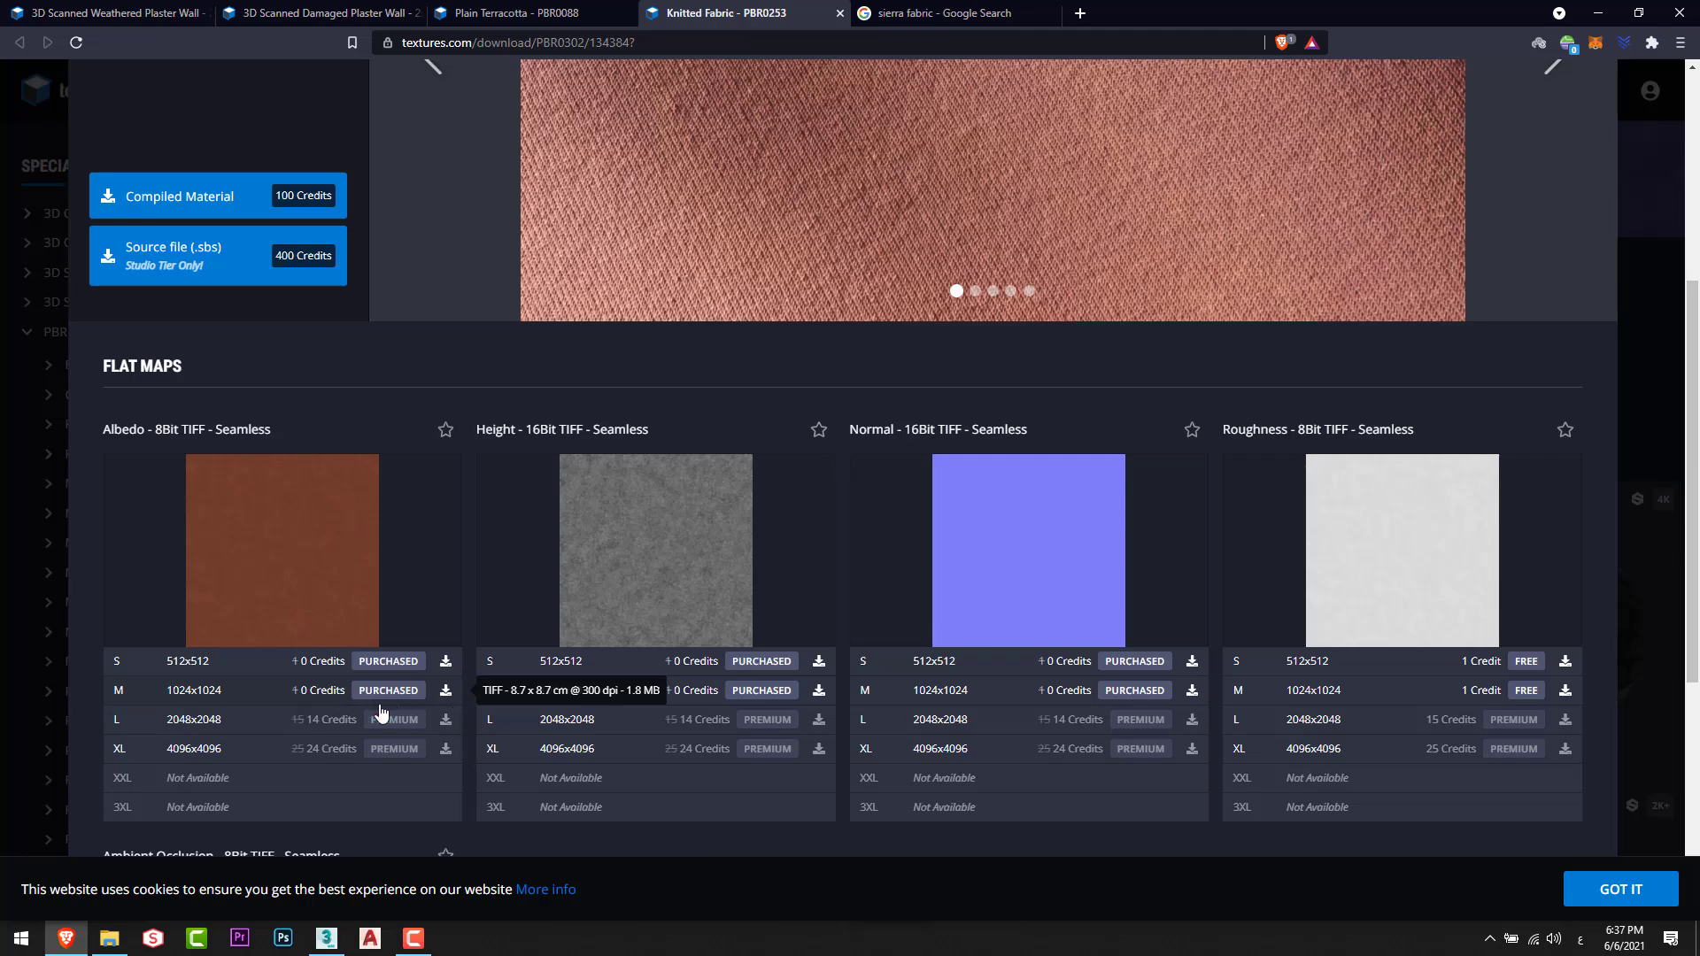
pyautogui.scroll(4, 628, 513)
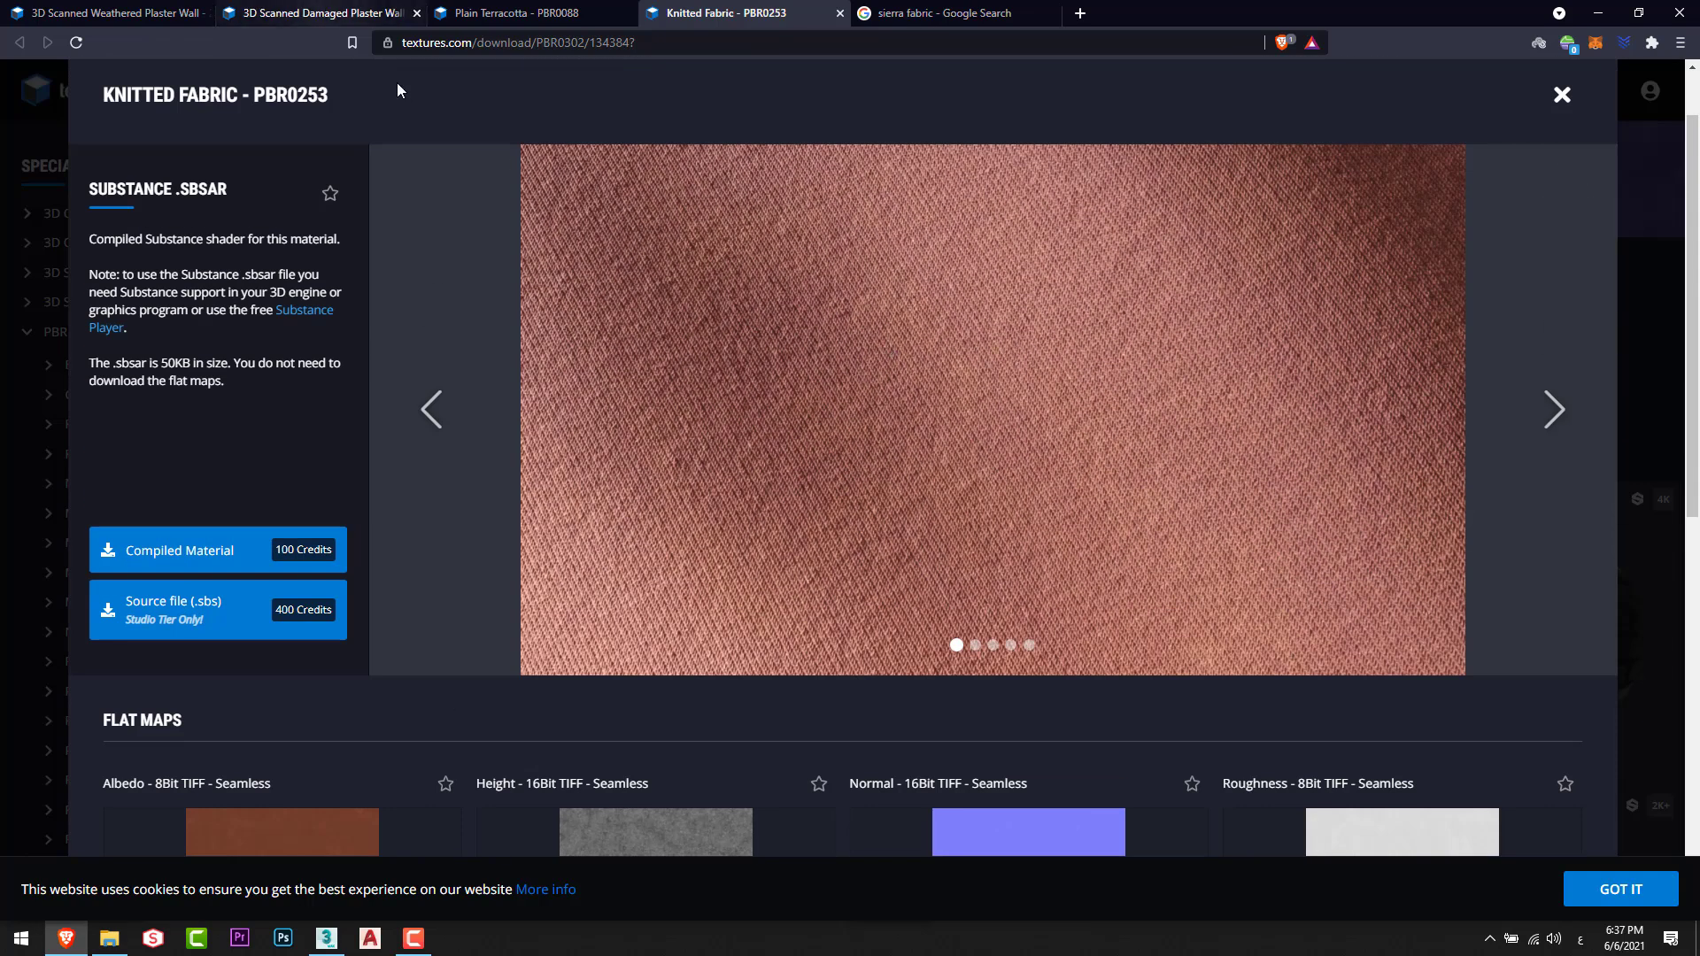
pyautogui.scroll(1, 1009, 403)
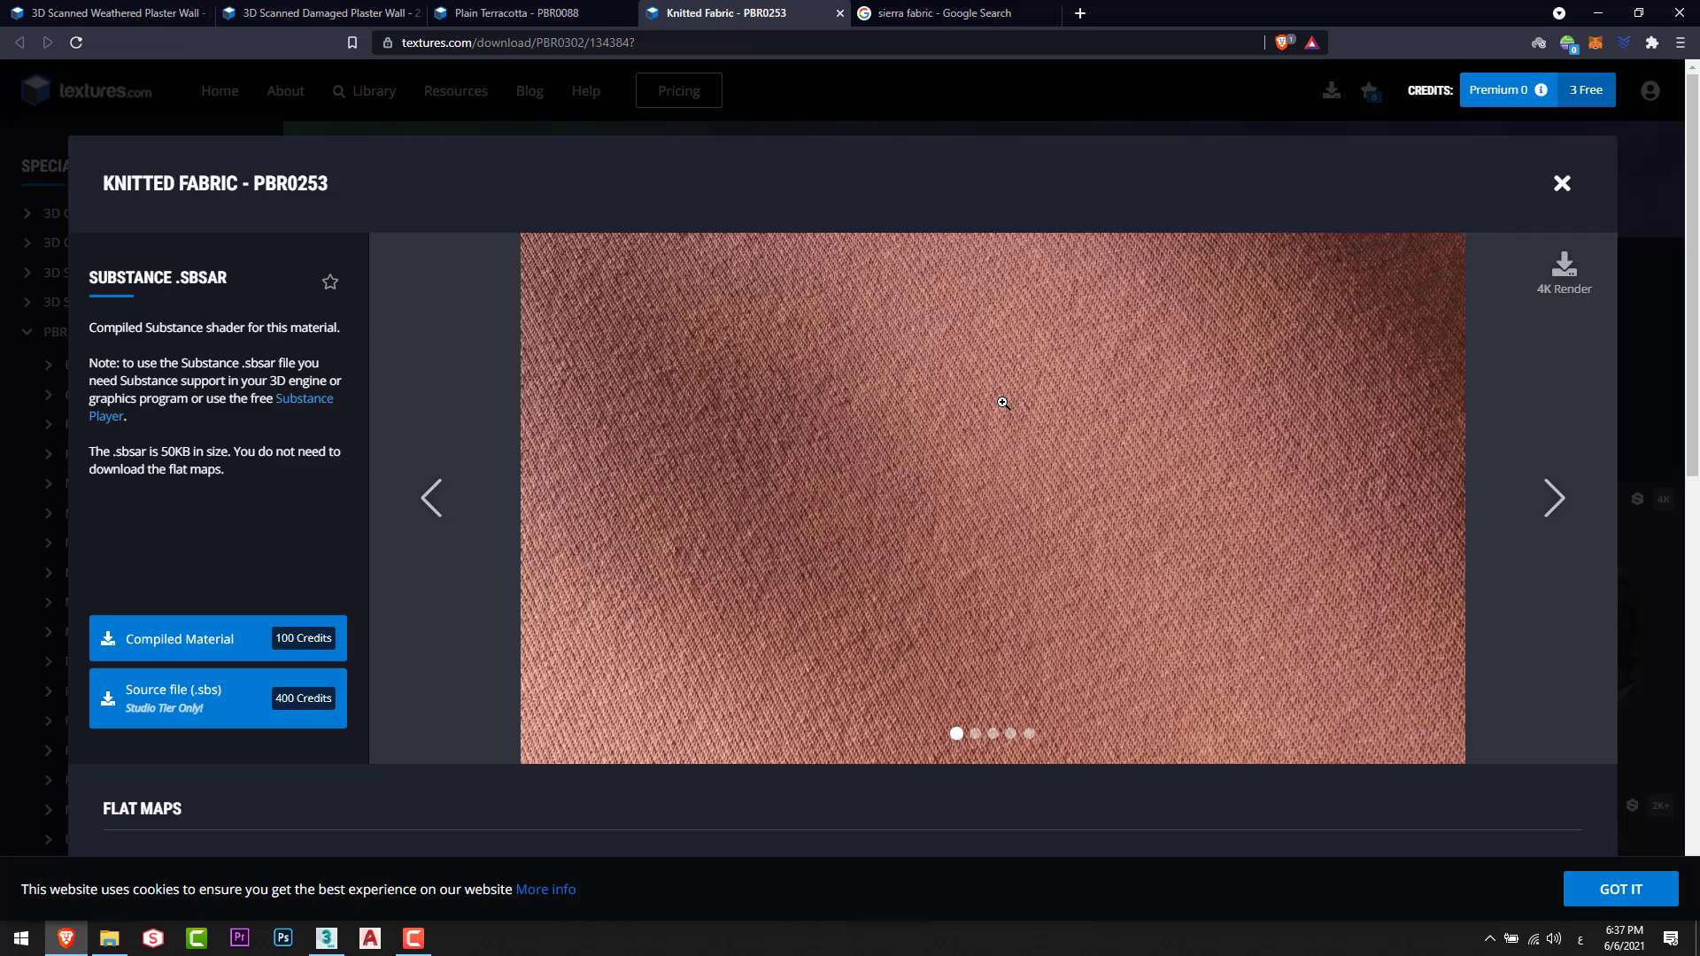
pyautogui.hotkey('alt', 'Tab')
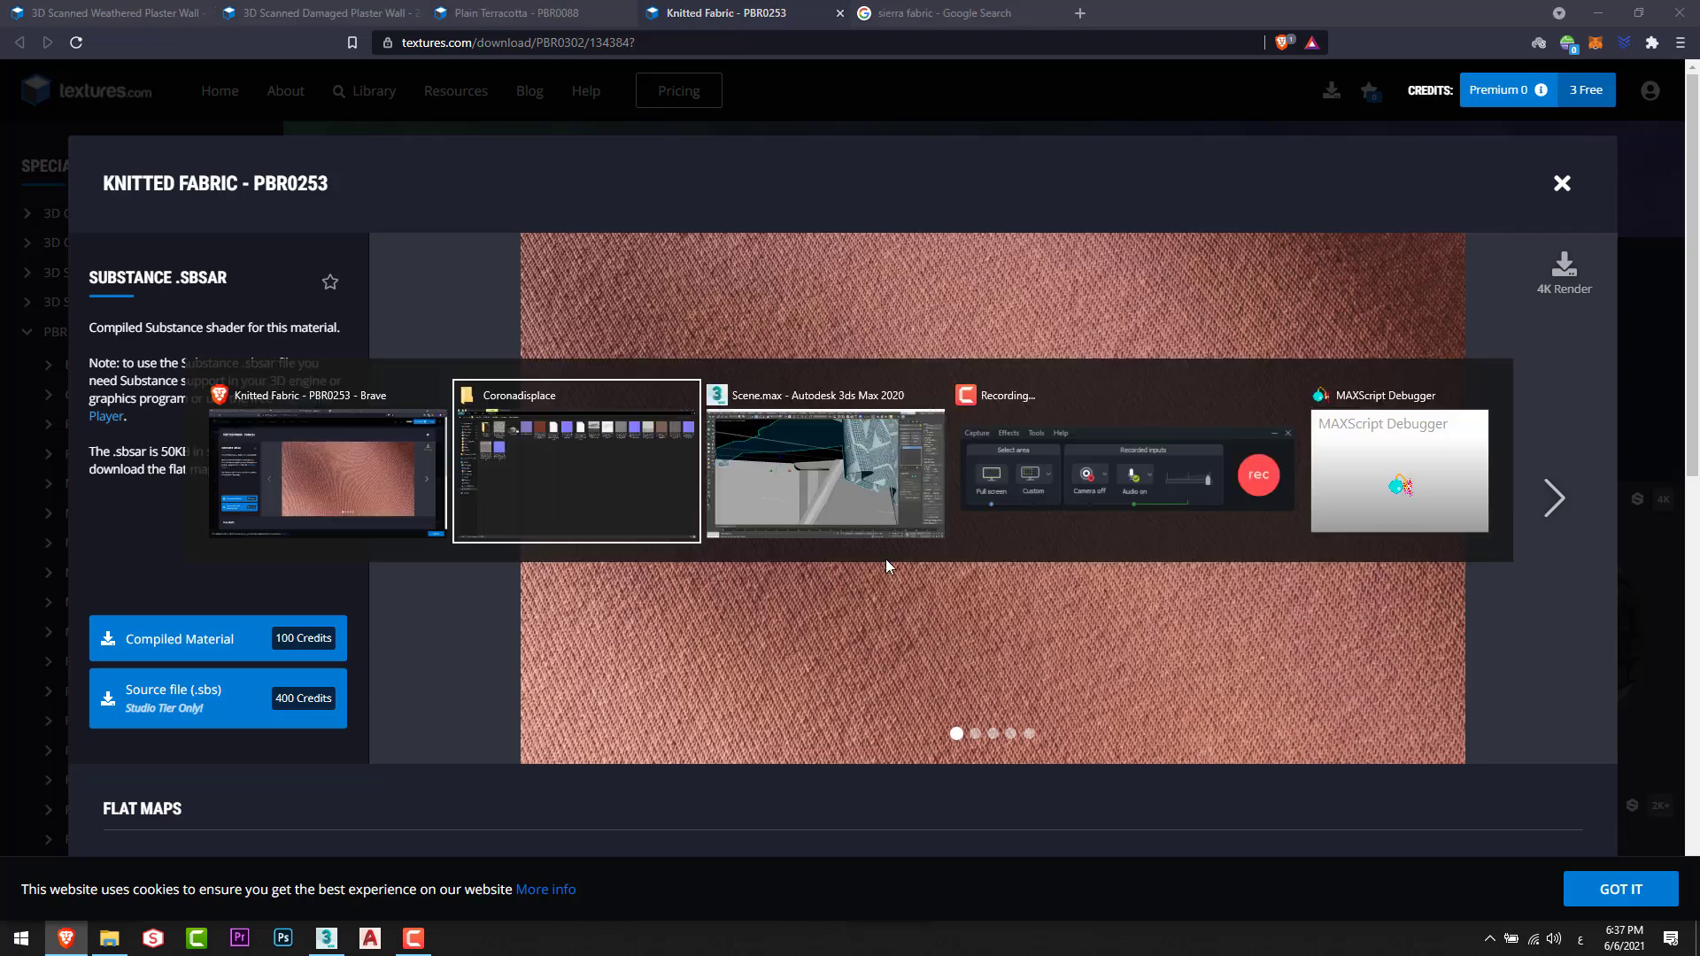
pyautogui.hotkey('alt', 'Tab')
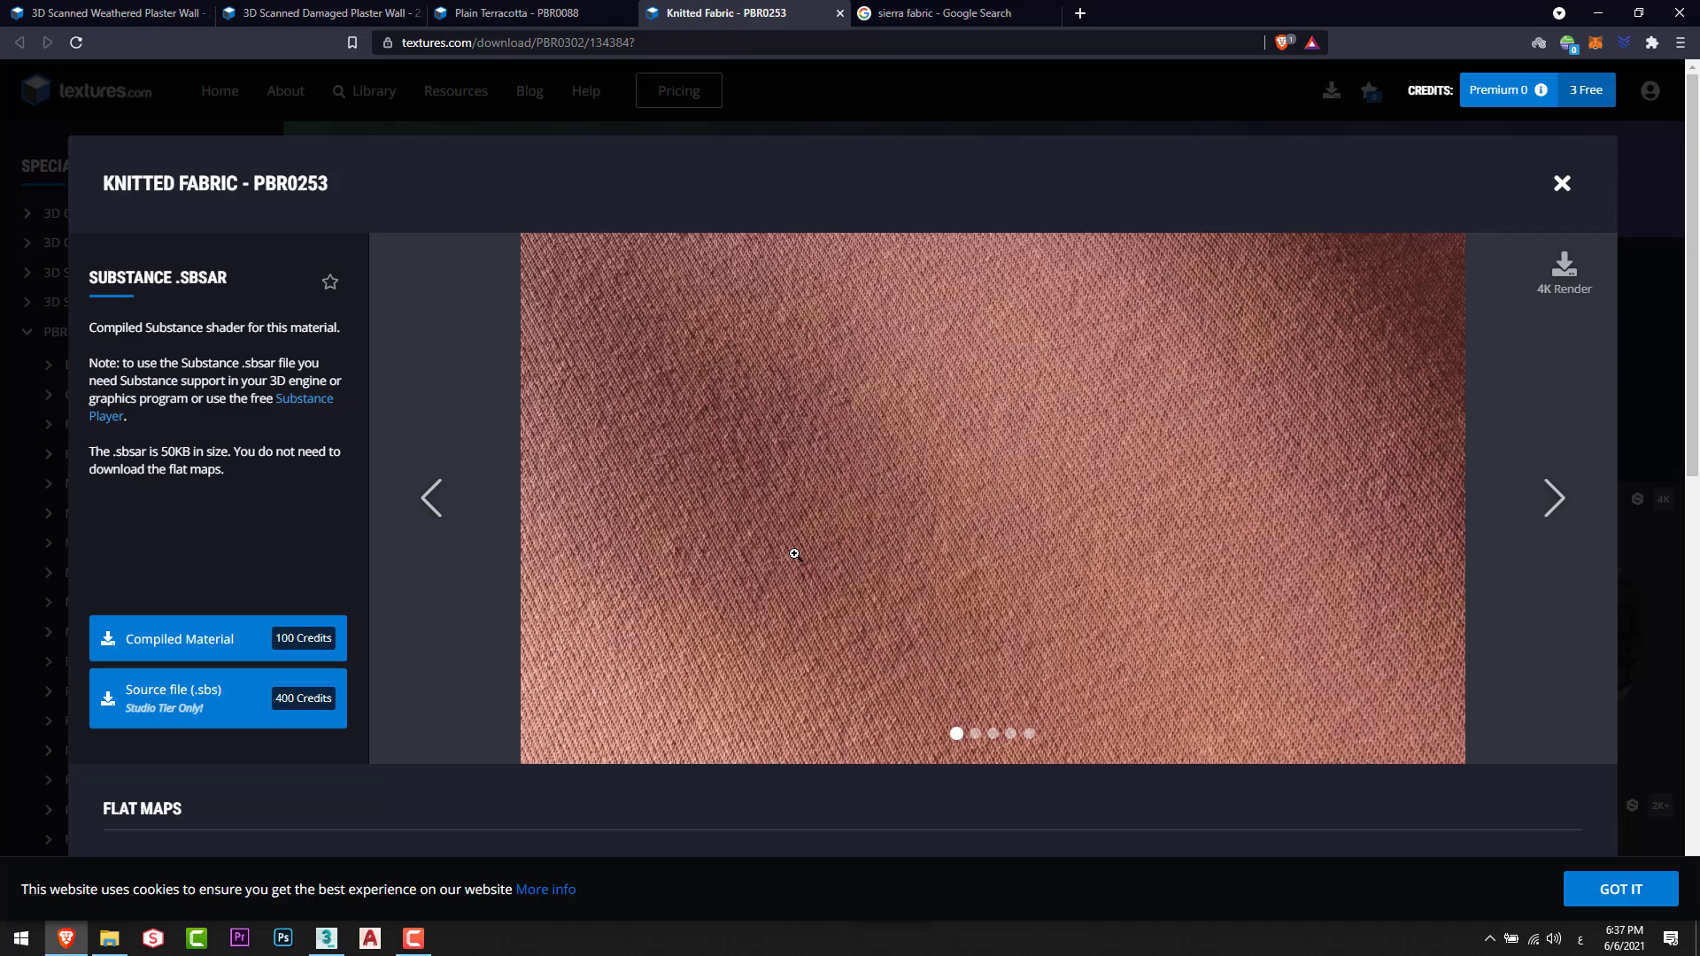
pyautogui.hotkey('alt', 'Tab')
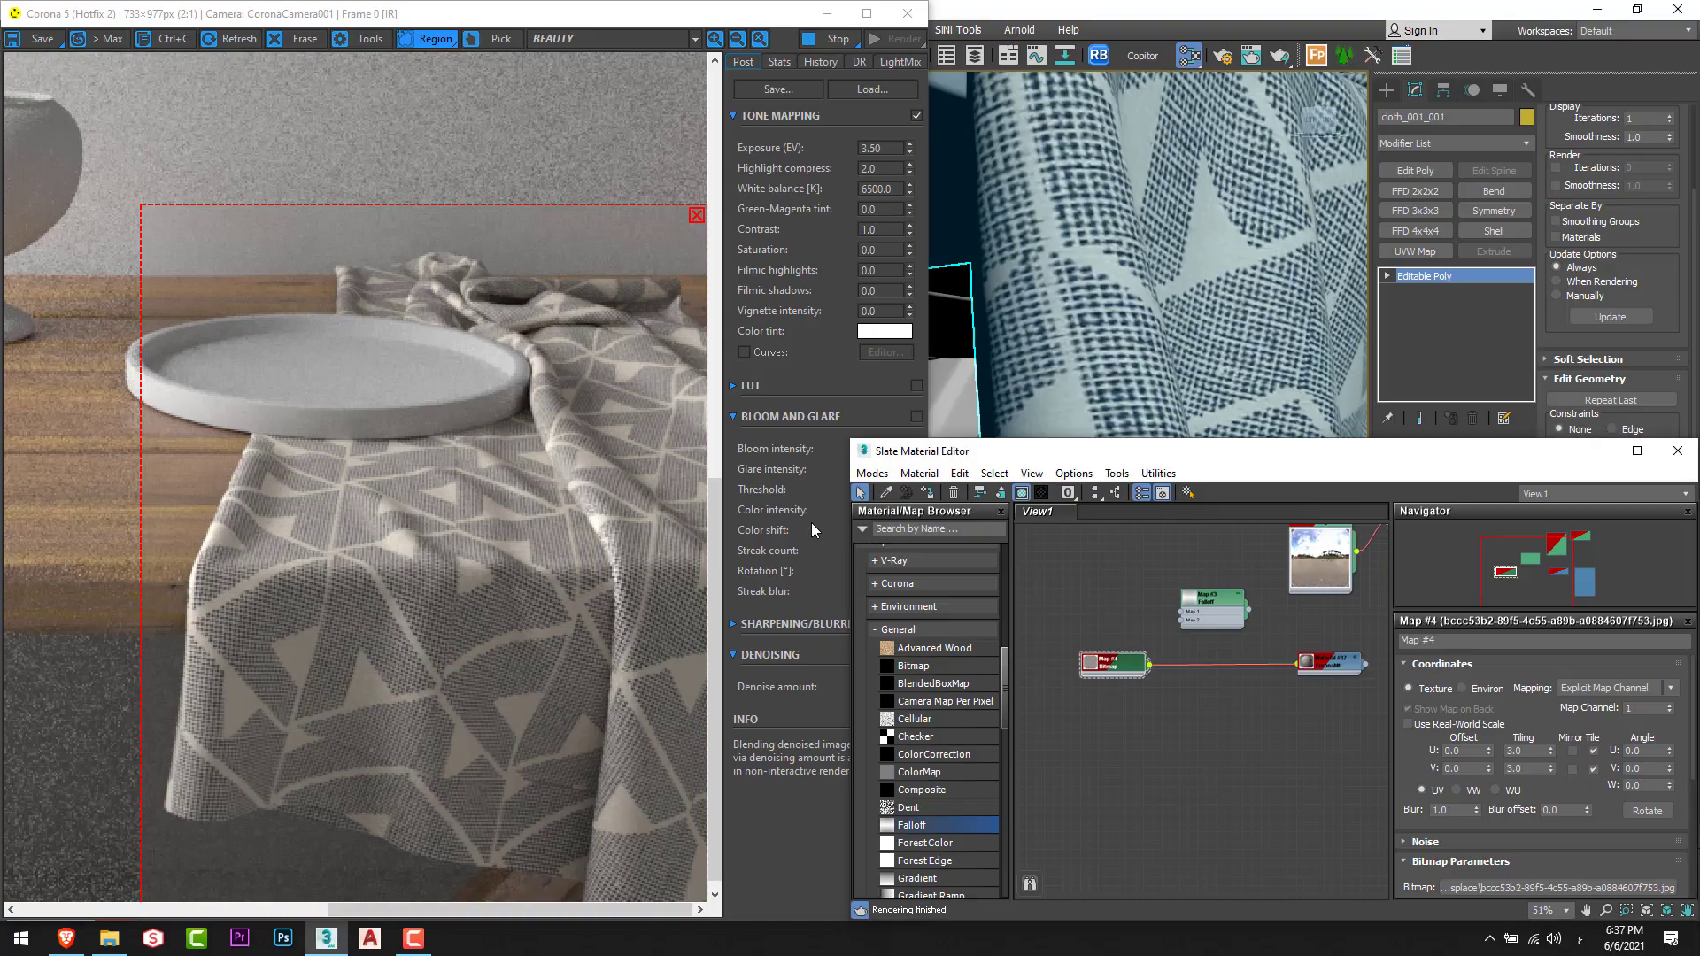
# Move the pattern bitmap node down and bring TexturesCom_Fabric_Knitted_1K_albedo.tif from the Coronadisplace folder into the node view above it.
pyautogui.moveTo(1085, 641); pyautogui.dragTo(1063, 592, button='middle')
pyautogui.moveTo(1086, 641); pyautogui.dragTo(1086, 688)
pyautogui.hotkey('alt', 'Tab')
pyautogui.press('Tab')
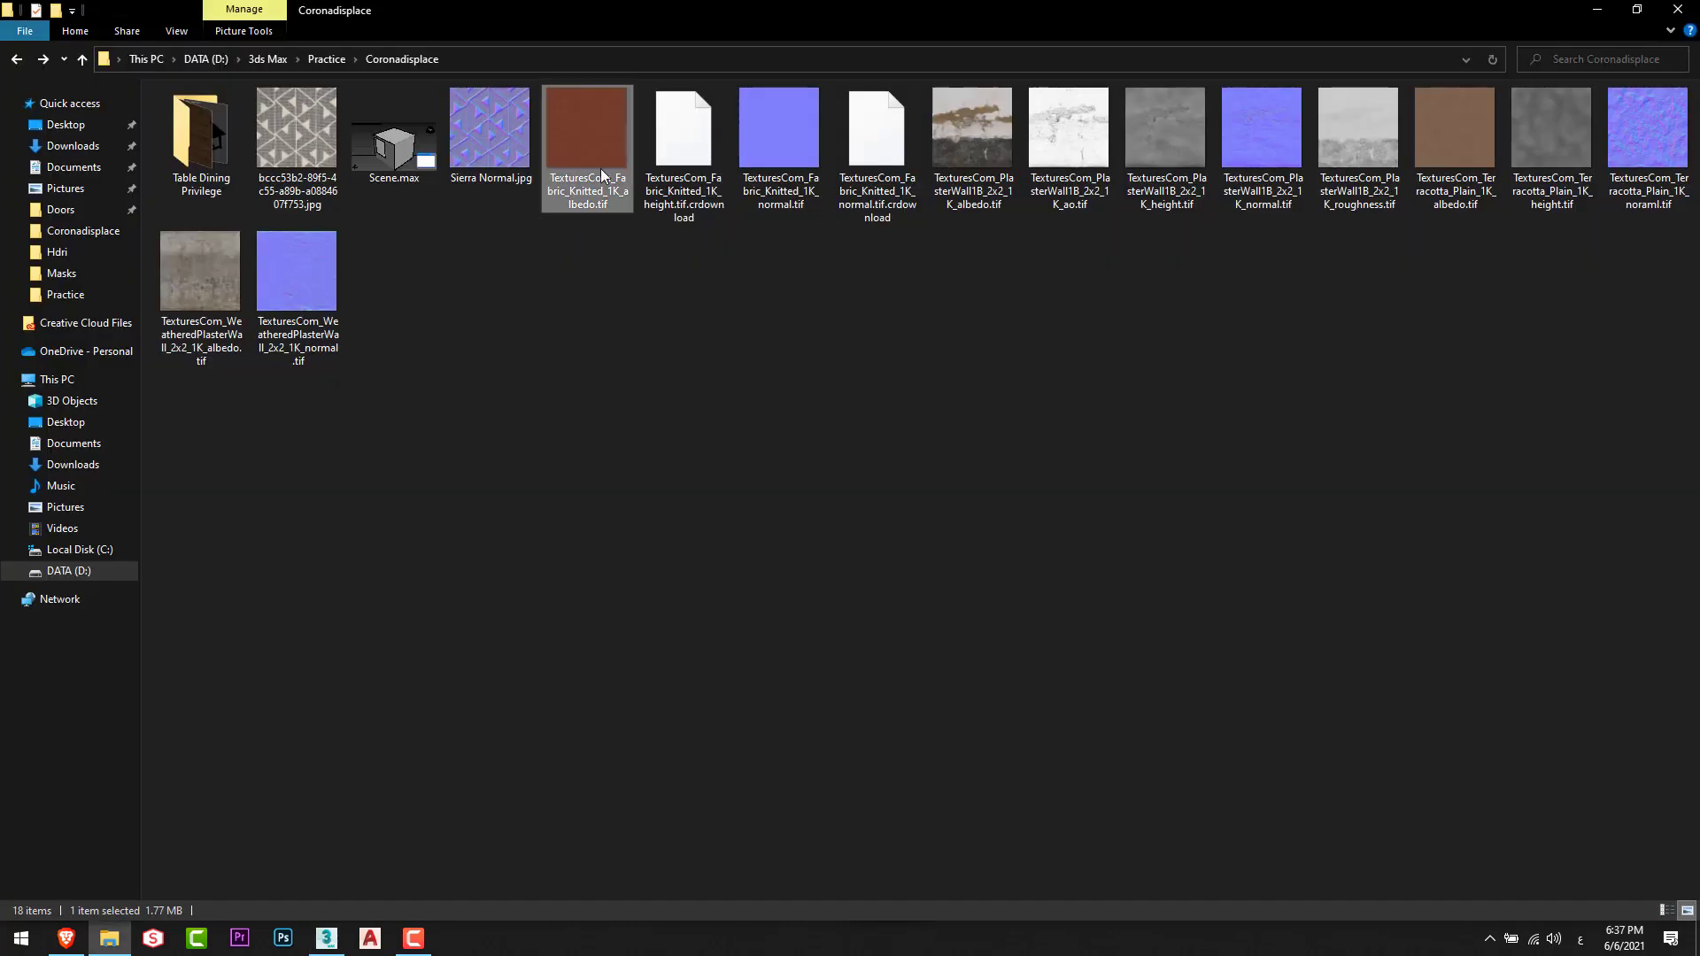
pyautogui.moveTo(600, 168); pyautogui.dragTo(1099, 631)
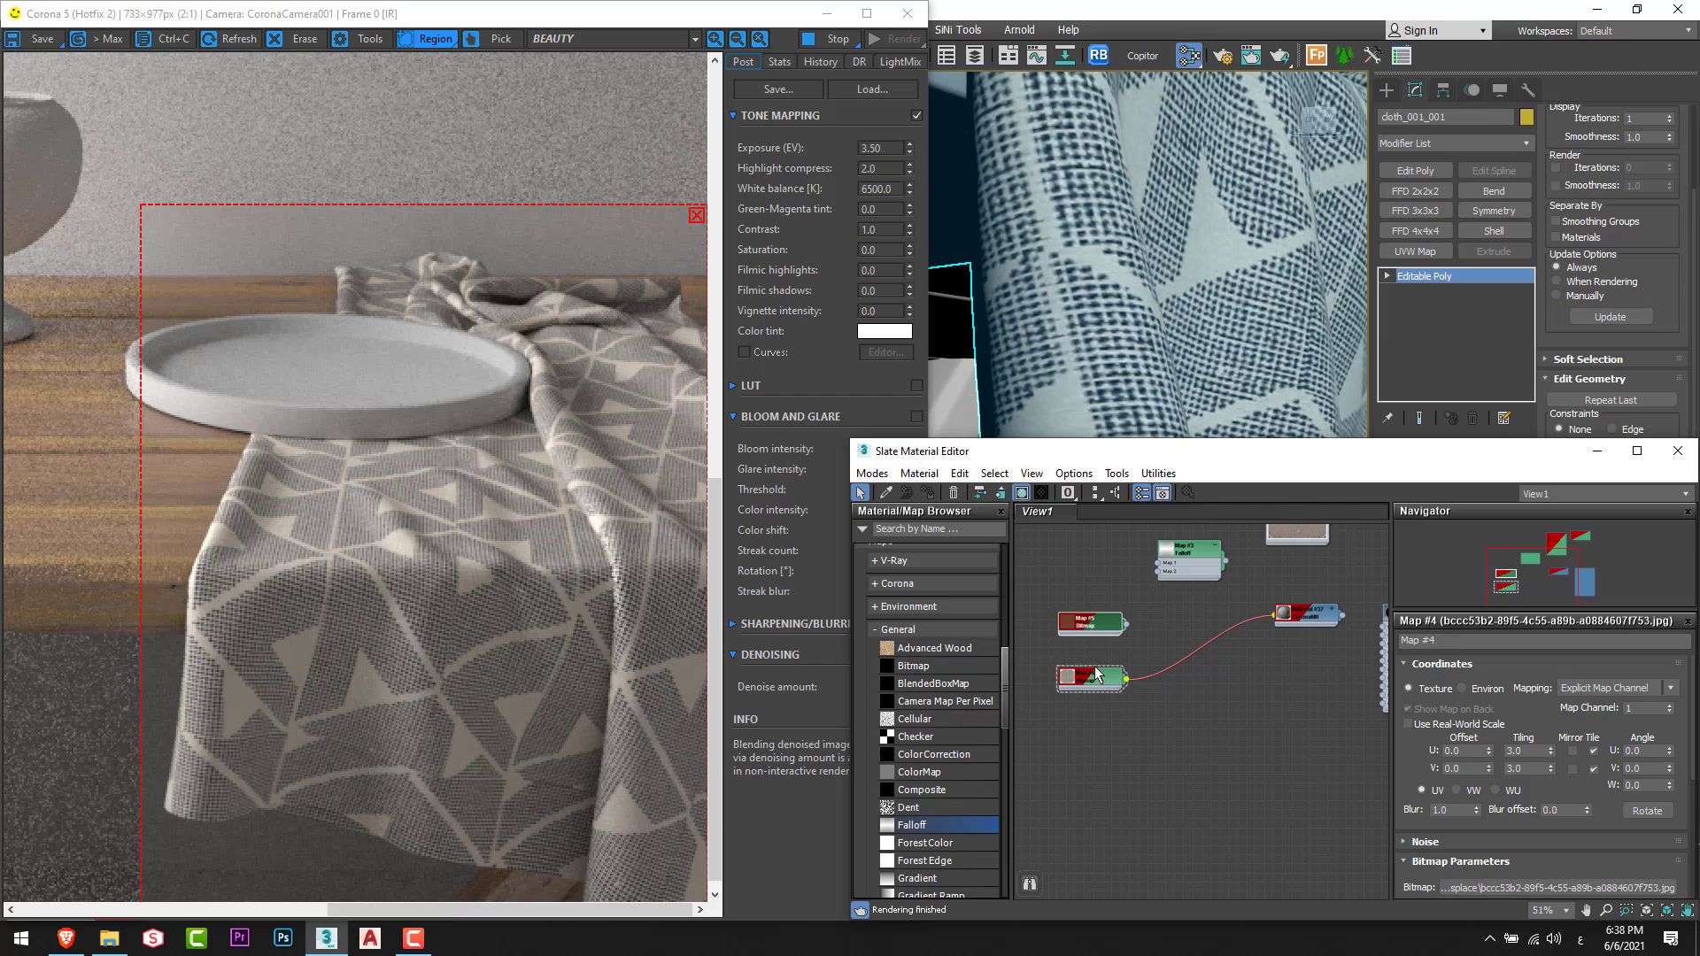
pyautogui.scroll(3, 1096, 676)
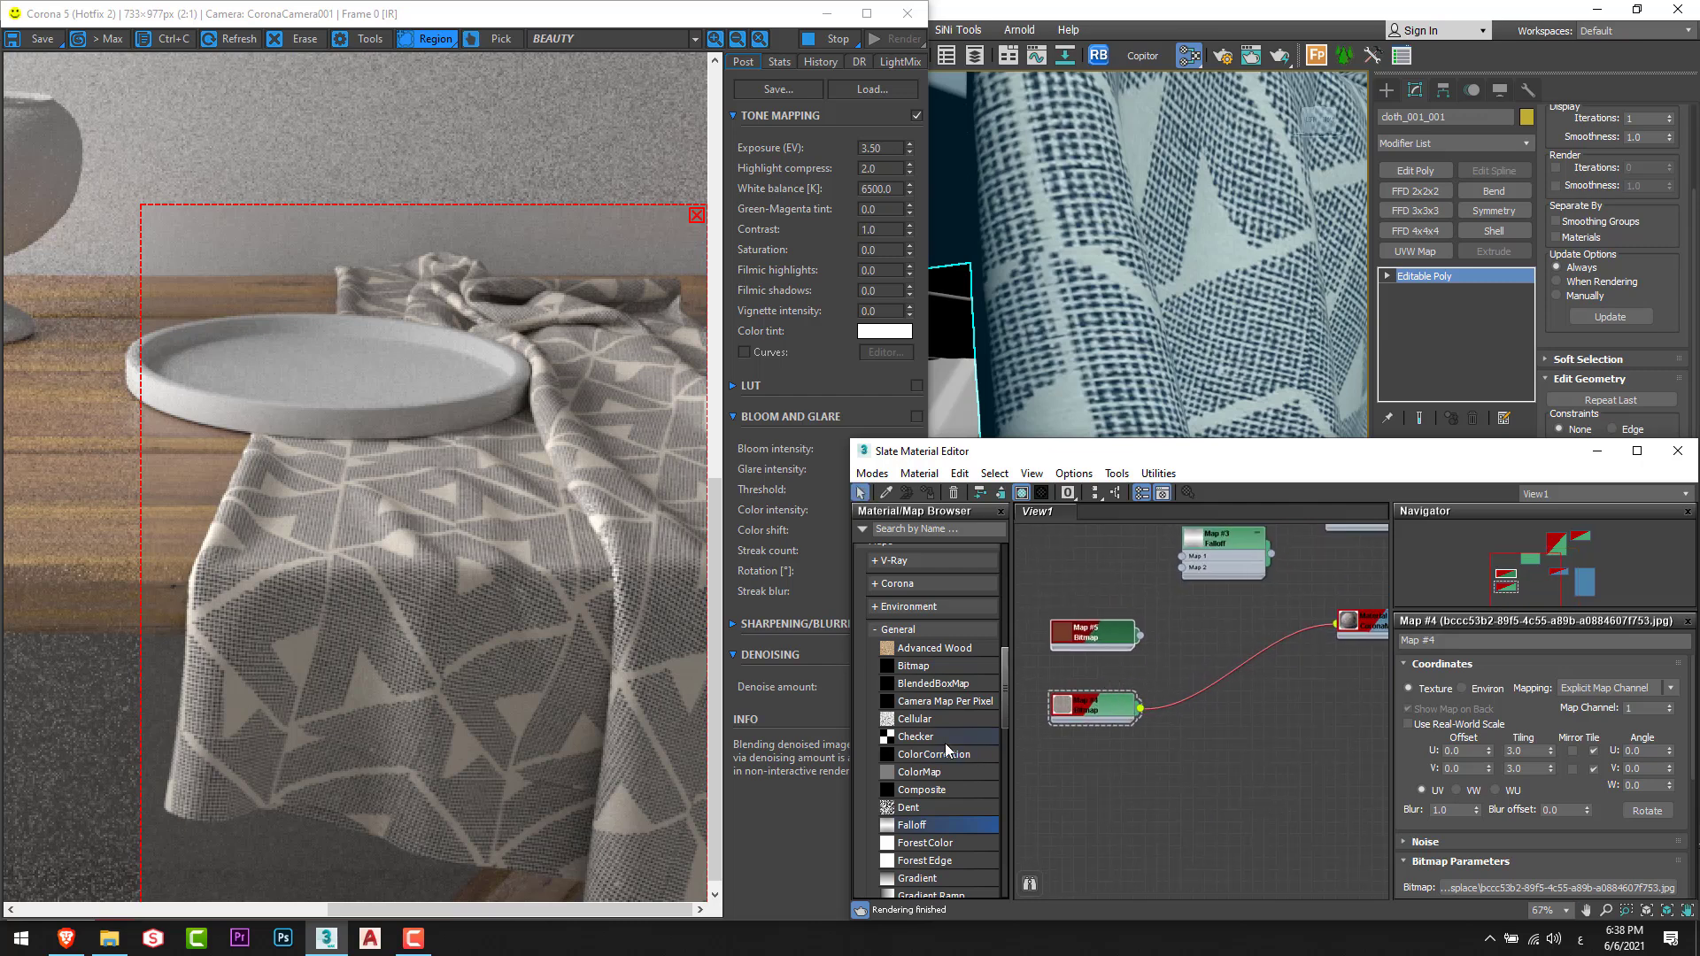
# Insert a Mix map after the pattern bitmap as its Mix Amount, with the knitted fabric bitmap feeding Color 1, and inspect the cloth render.
pyautogui.scroll(-5, 945, 746)
pyautogui.moveTo(928, 694); pyautogui.dragTo(1235, 662)
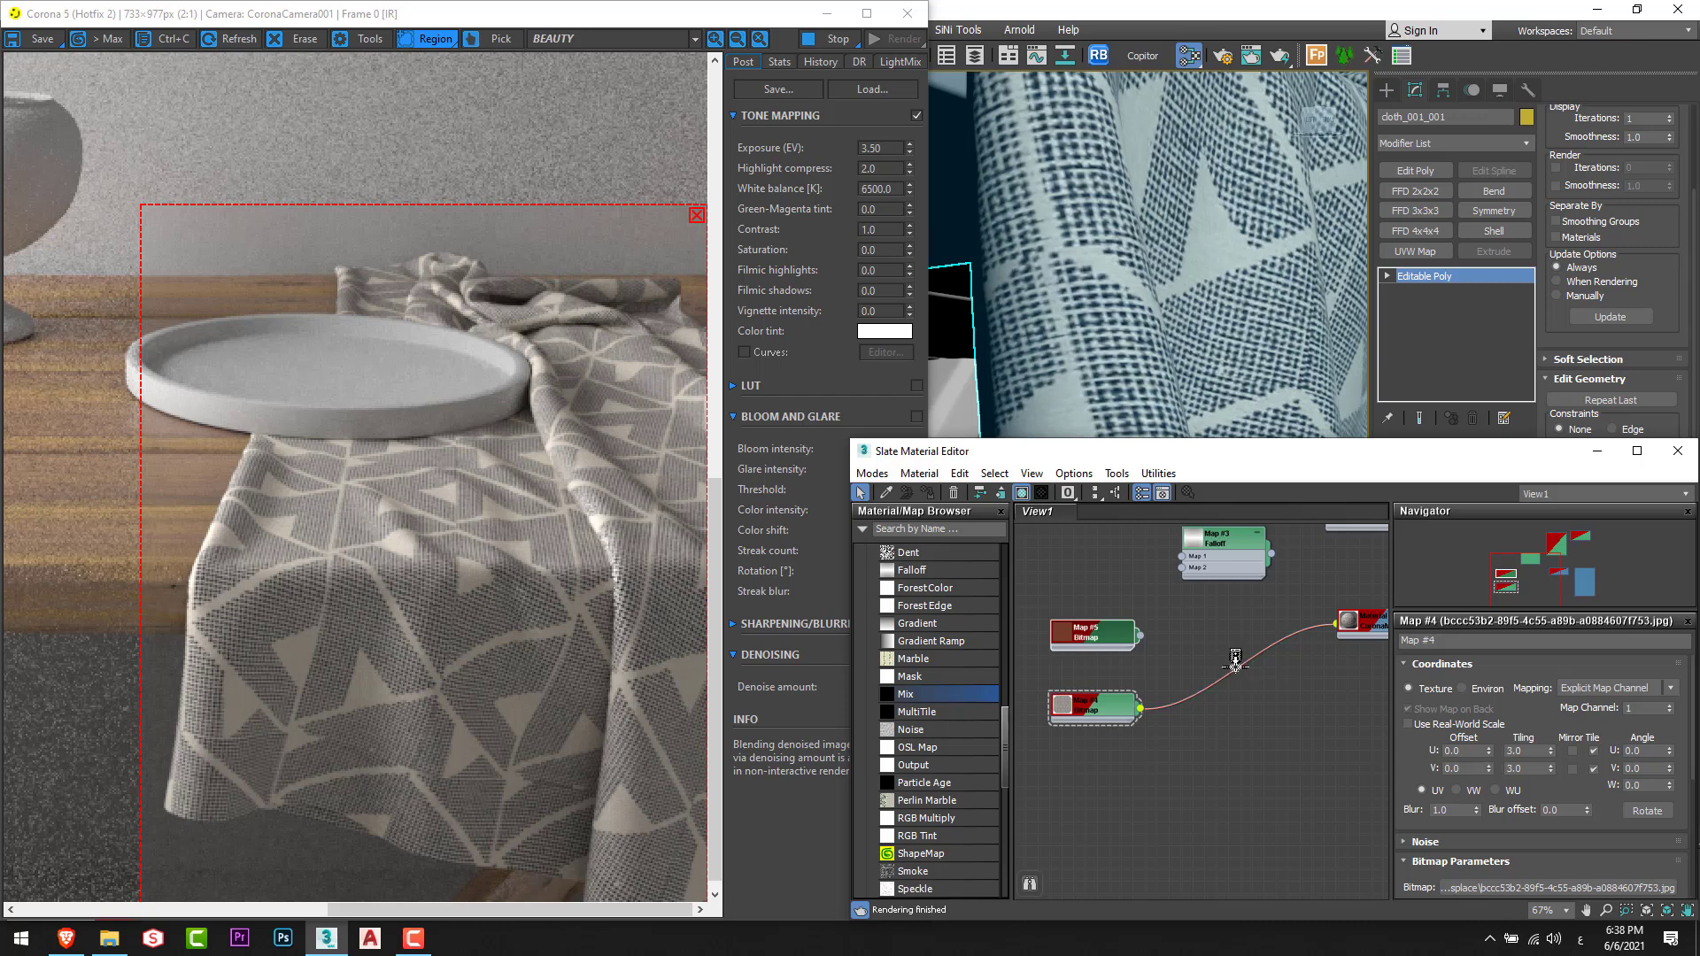
pyautogui.moveTo(1236, 662); pyautogui.dragTo(1236, 666)
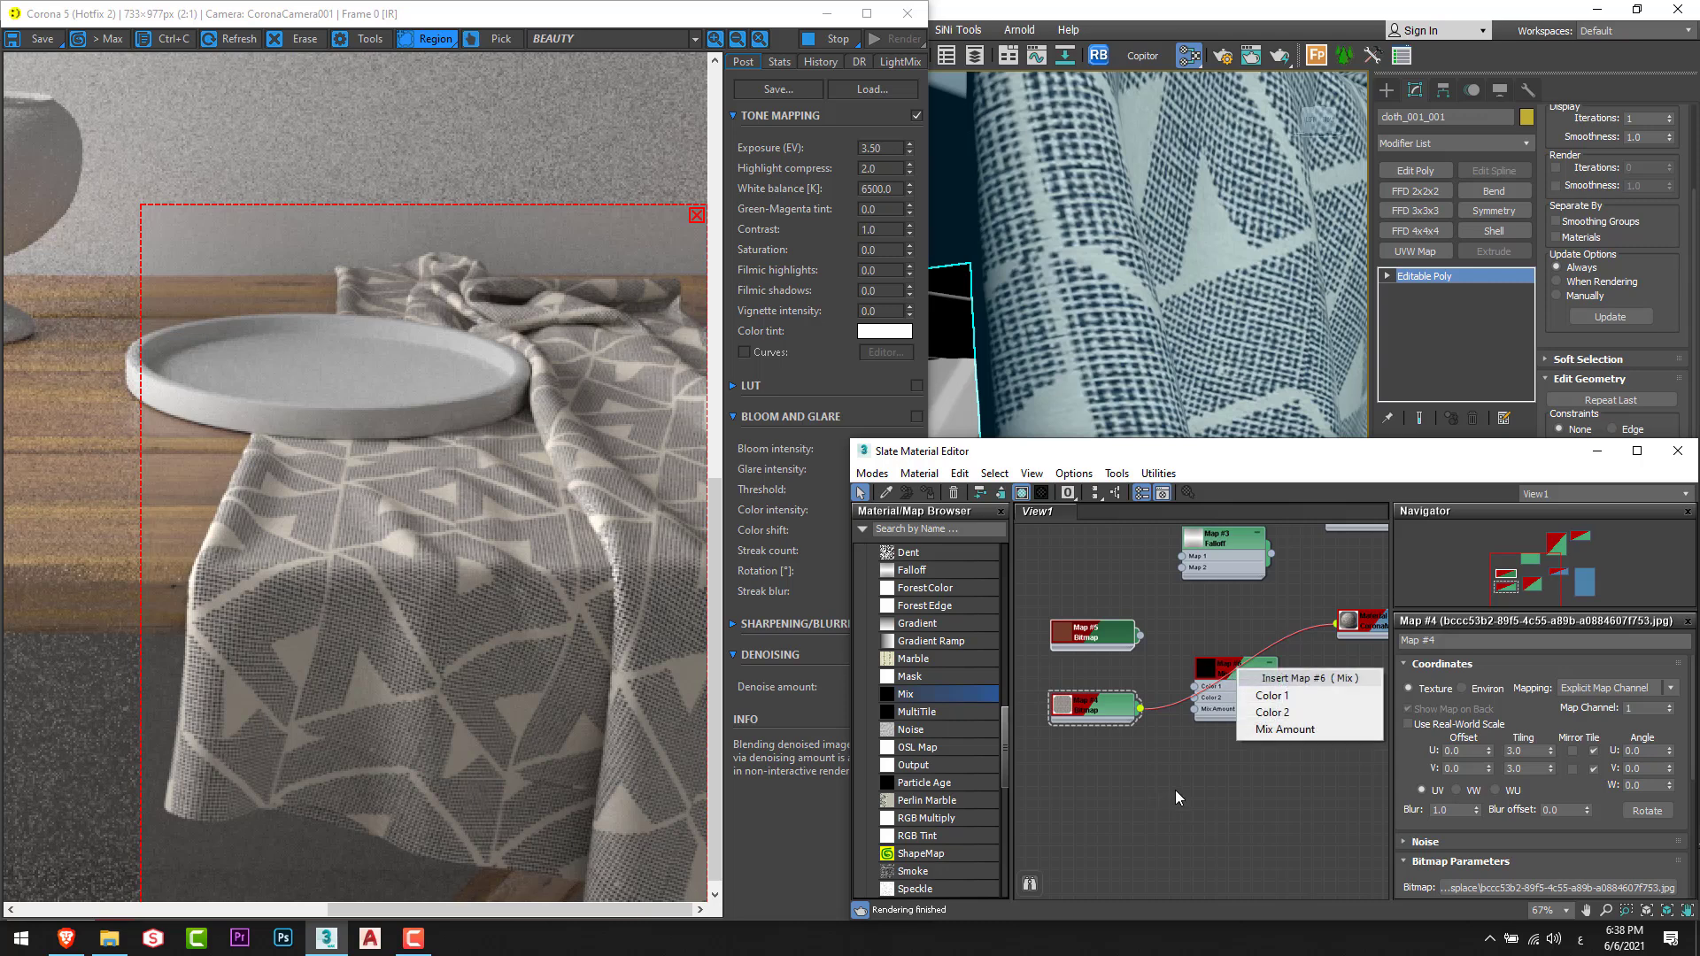
pyautogui.click(1295, 729)
pyautogui.moveTo(1096, 713); pyautogui.dragTo(1110, 713)
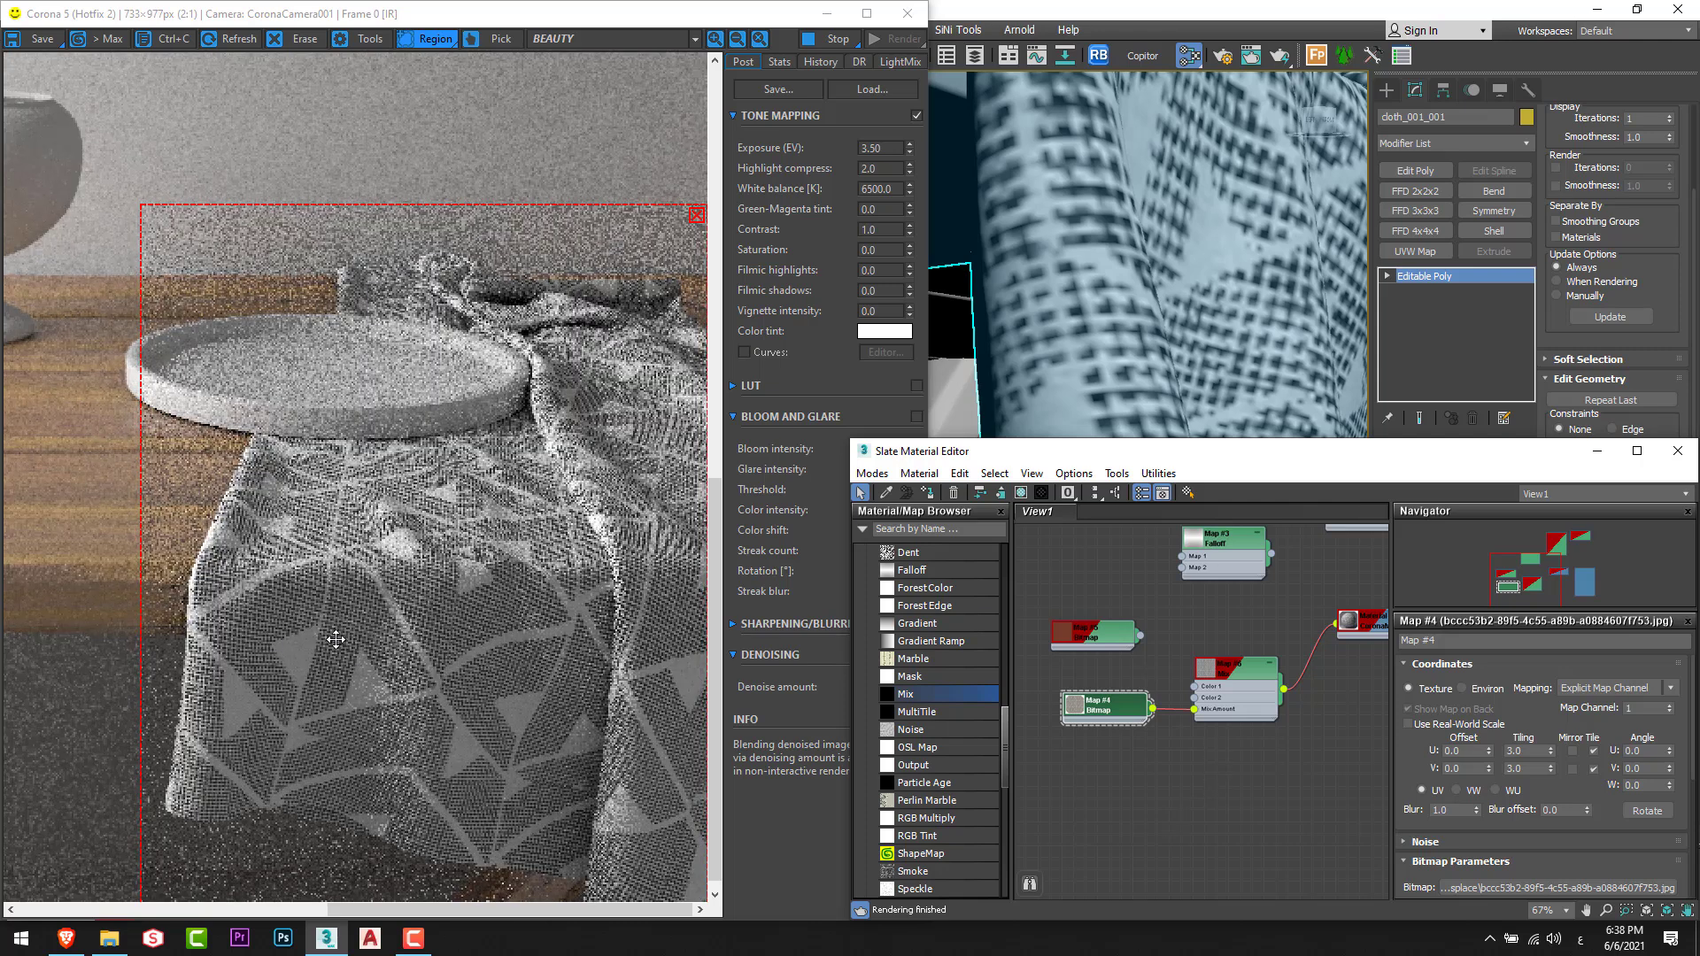
pyautogui.moveTo(1108, 642); pyautogui.dragTo(1108, 776)
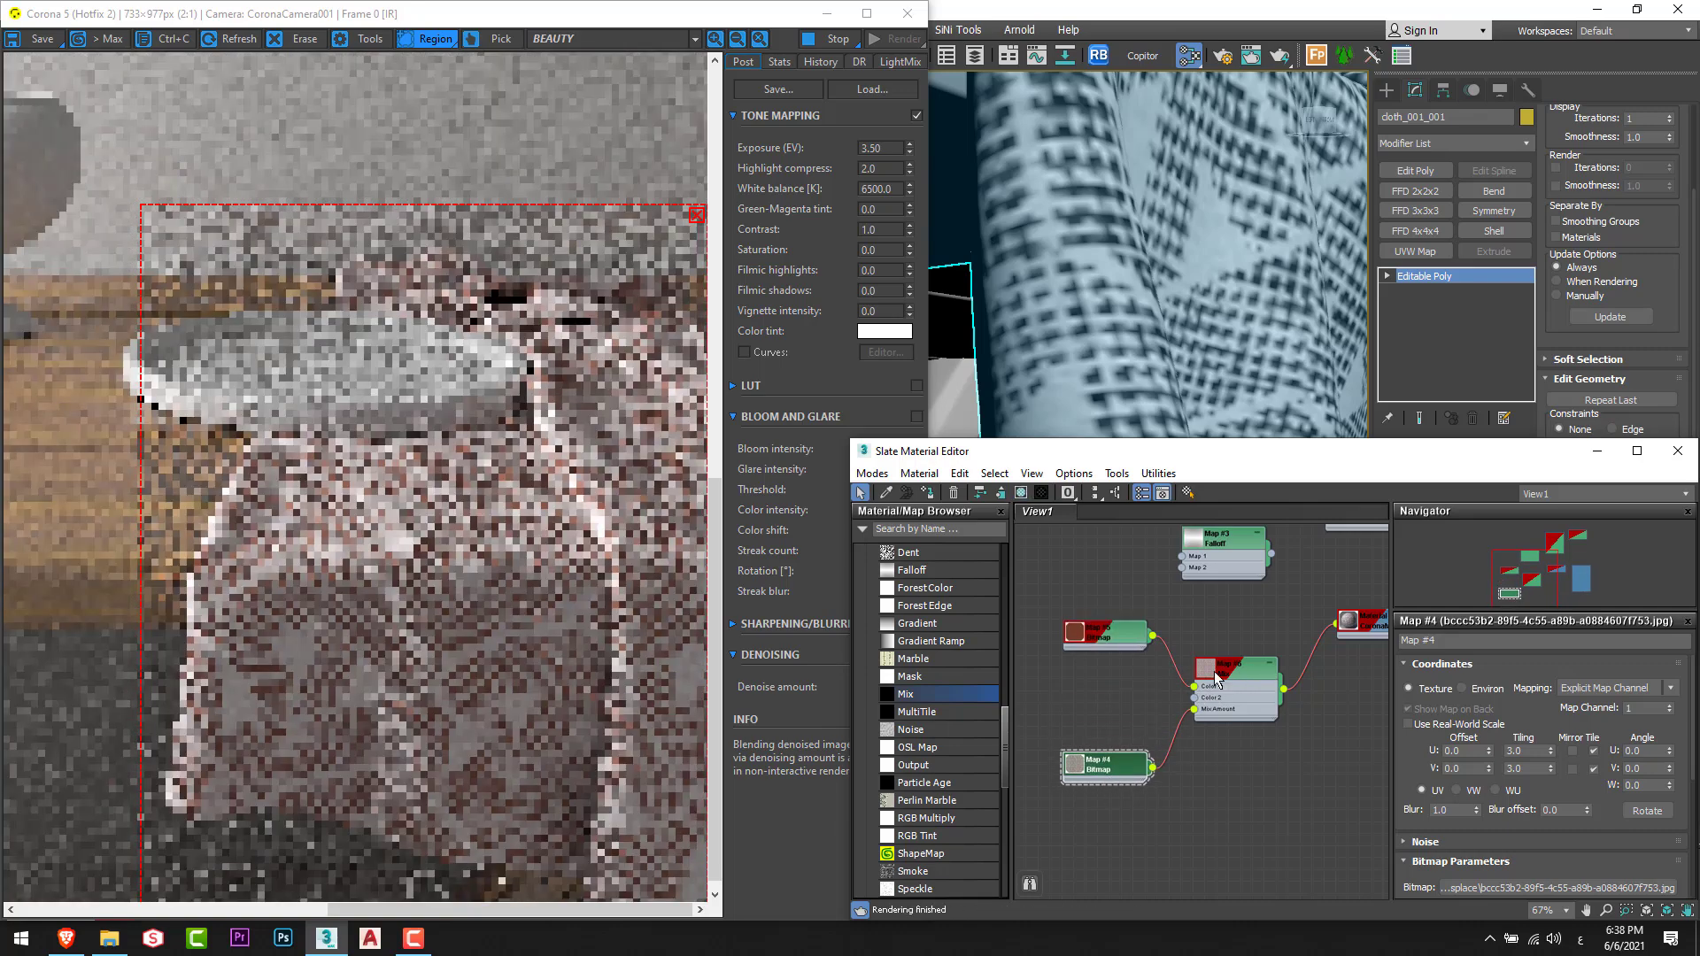
pyautogui.click(492, 624)
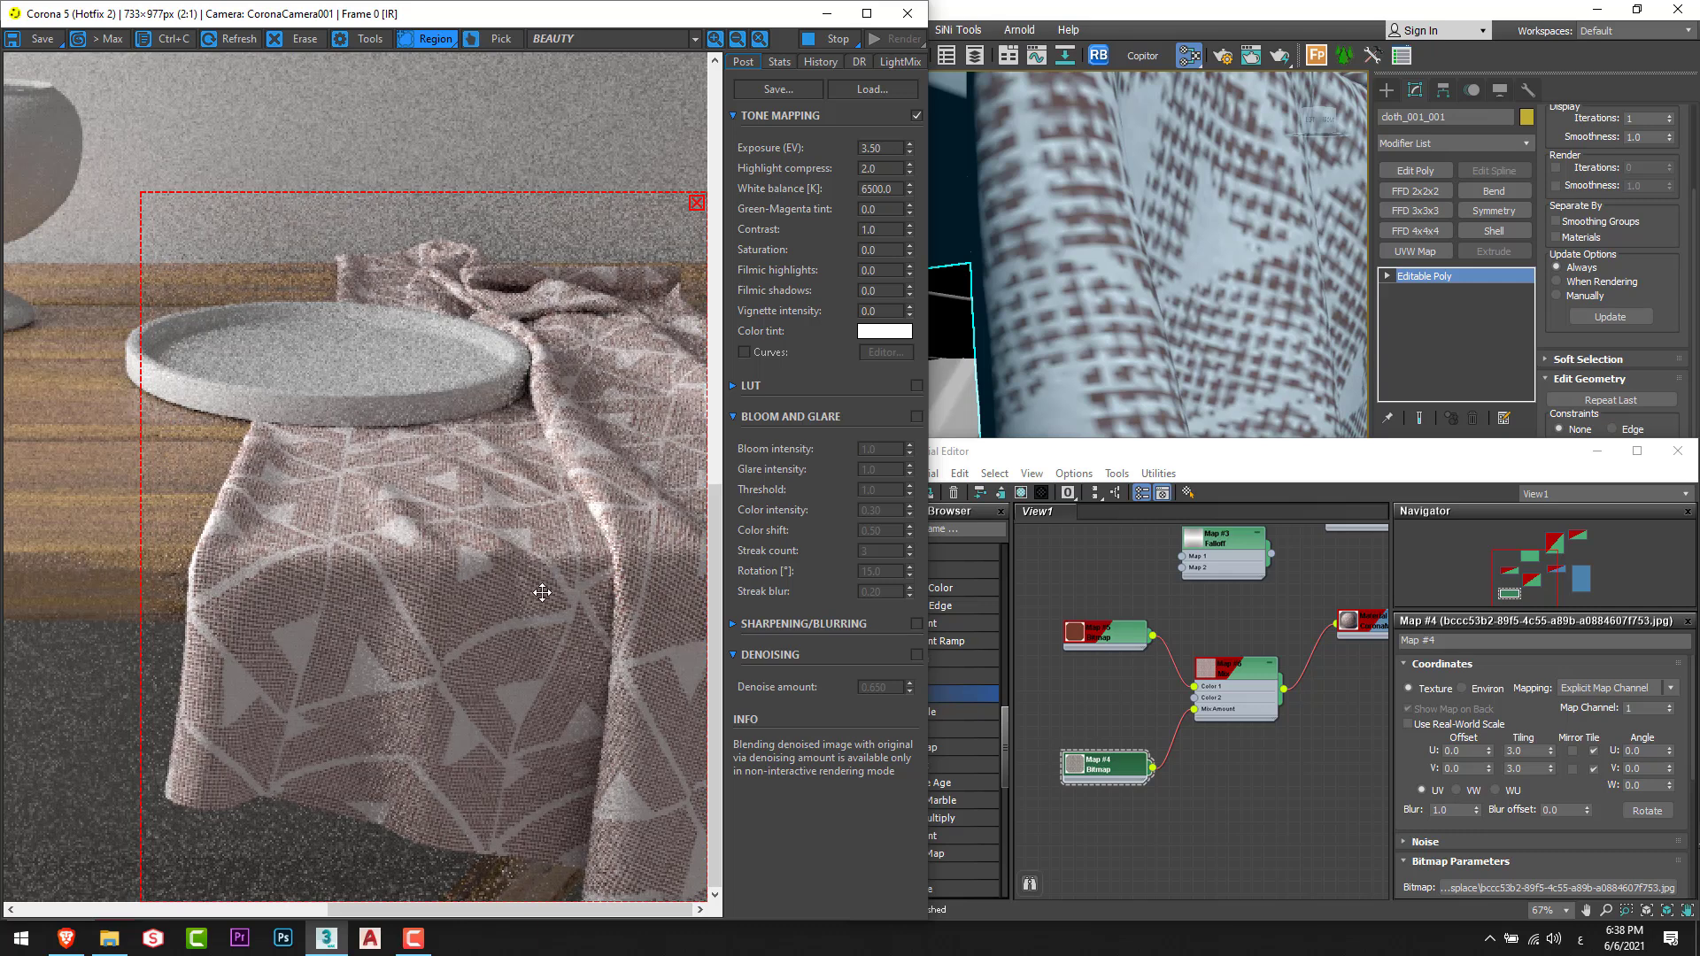
# Switch to the browser, compare the cloth with the Sierra fabric reference image, and return to 3ds Max.
pyautogui.click(66, 938)
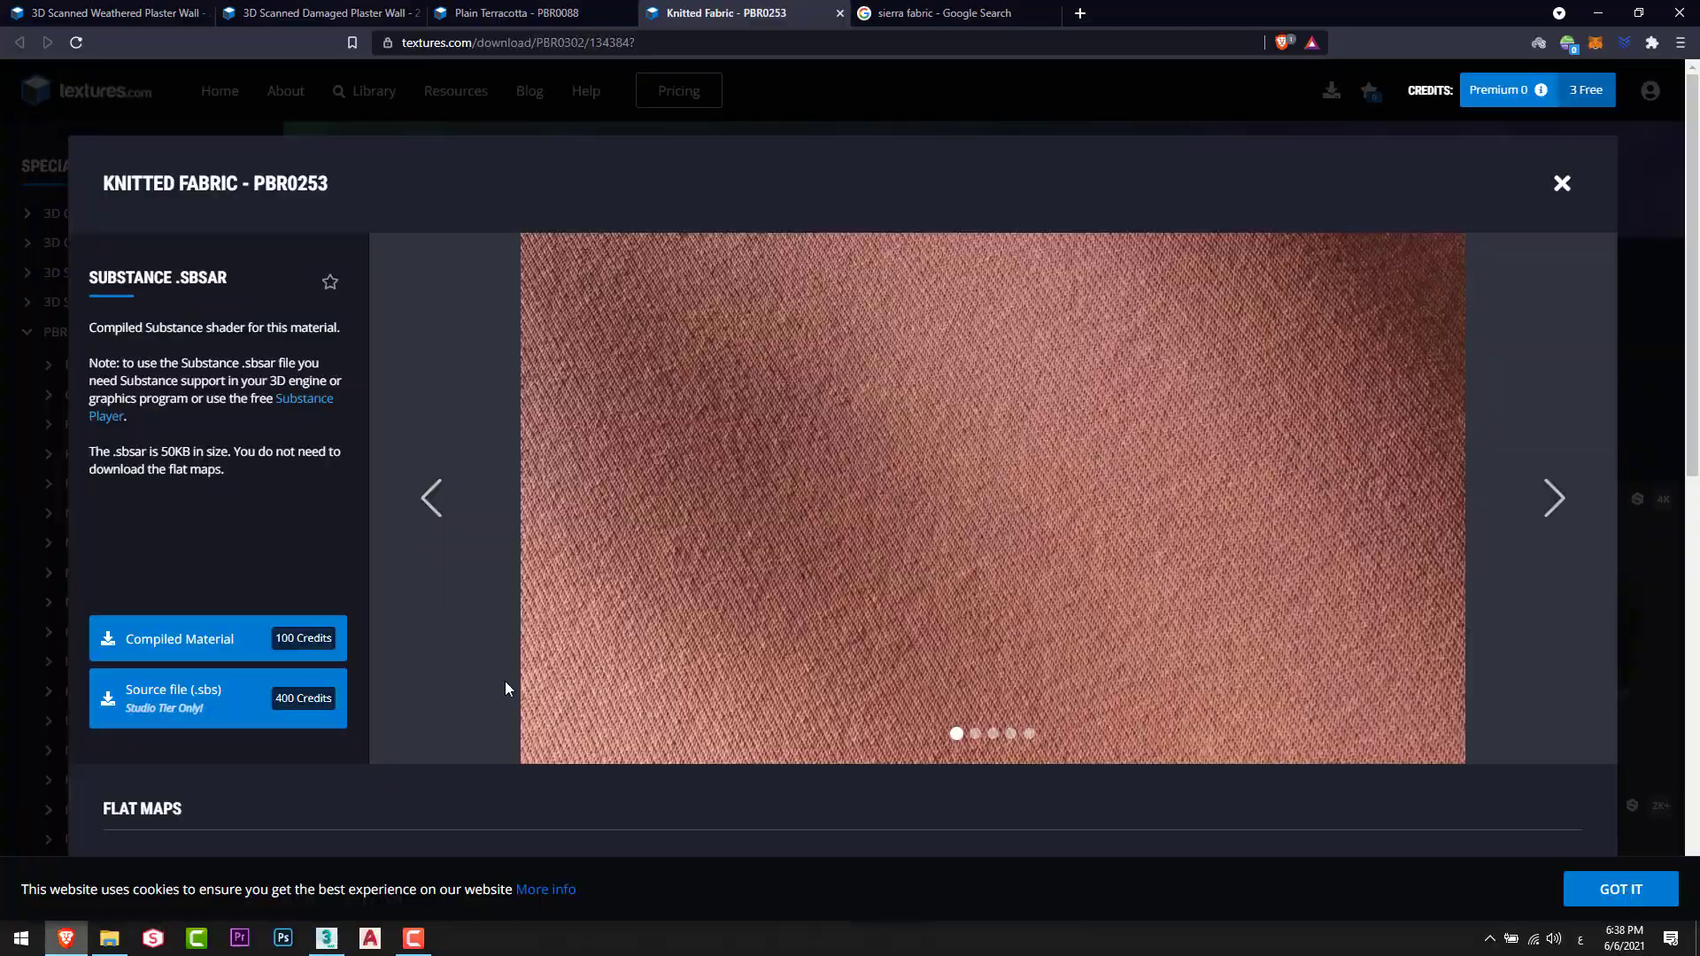
pyautogui.hotkey('ctrl', 'Tab')
pyautogui.hotkey('alt', 'Tab')
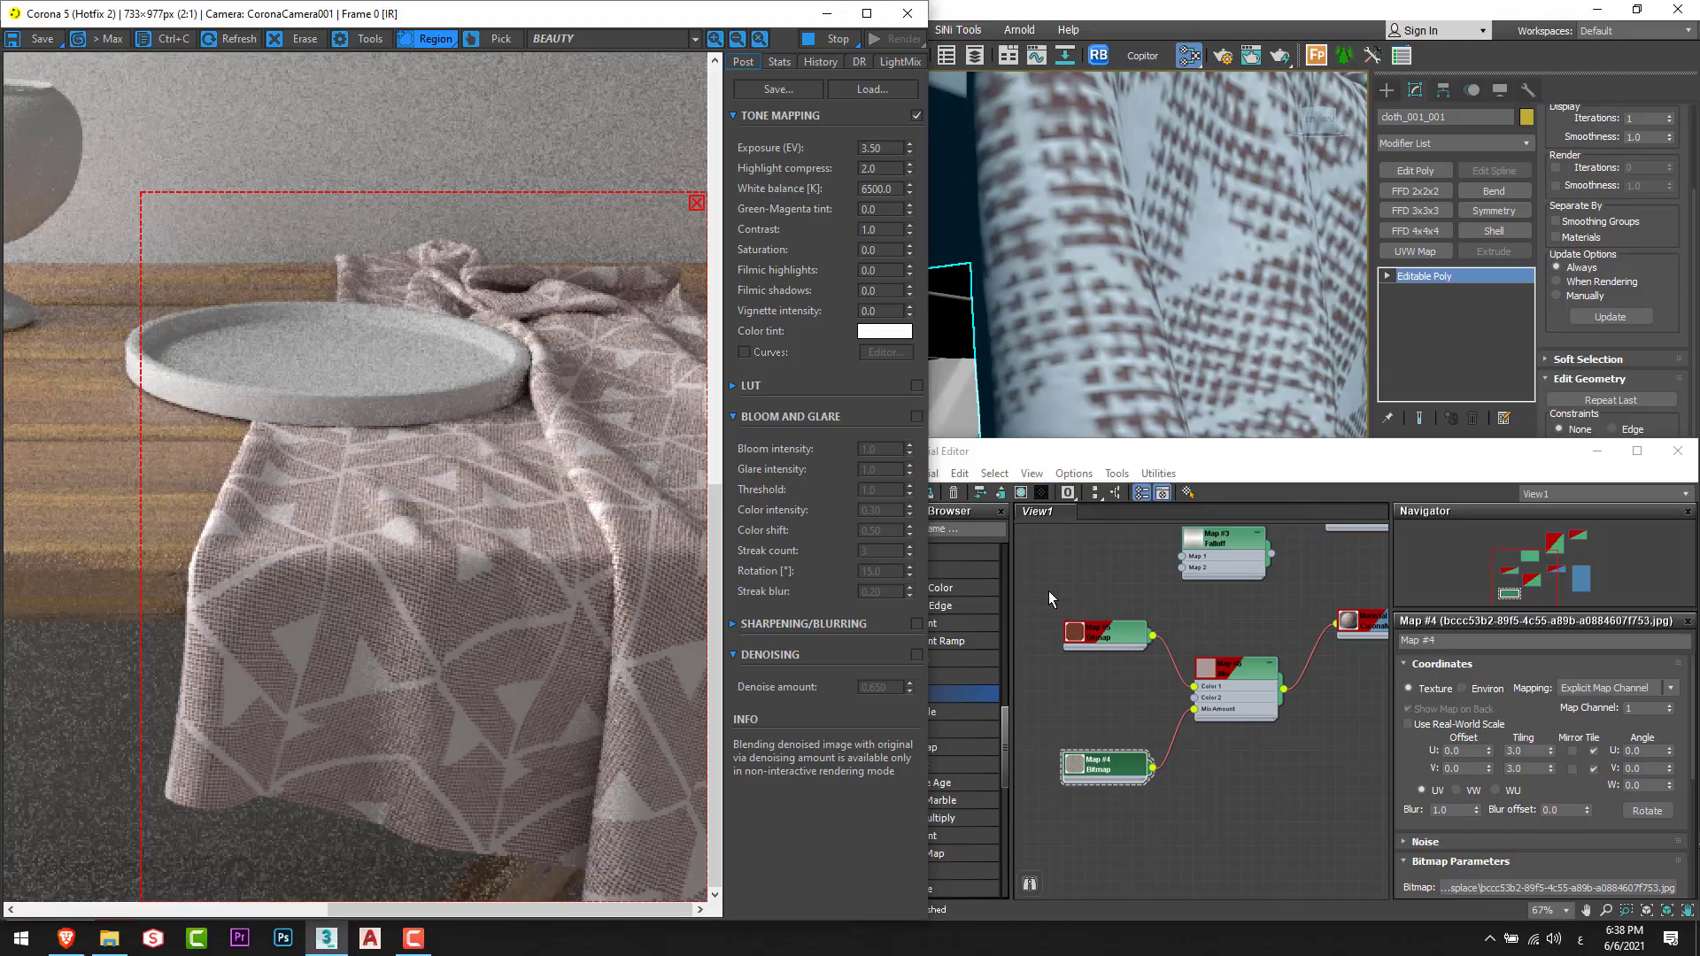
pyautogui.hotkey('alt', 'Tab')
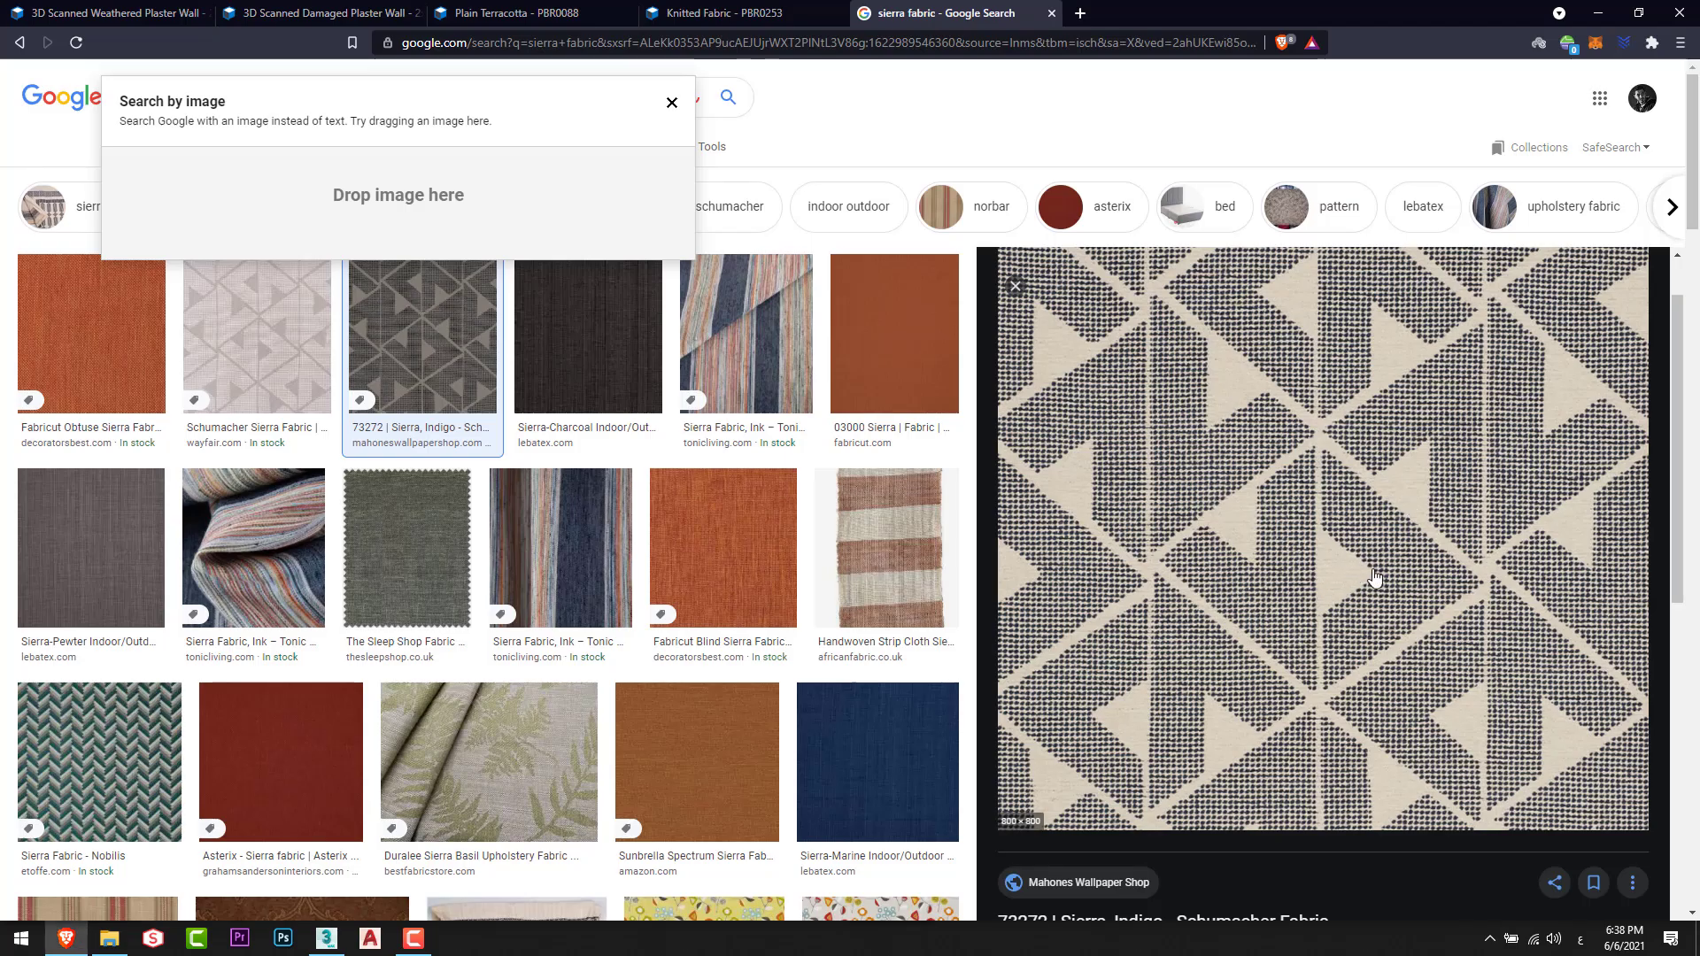
pyautogui.hotkey('alt', 'Tab')
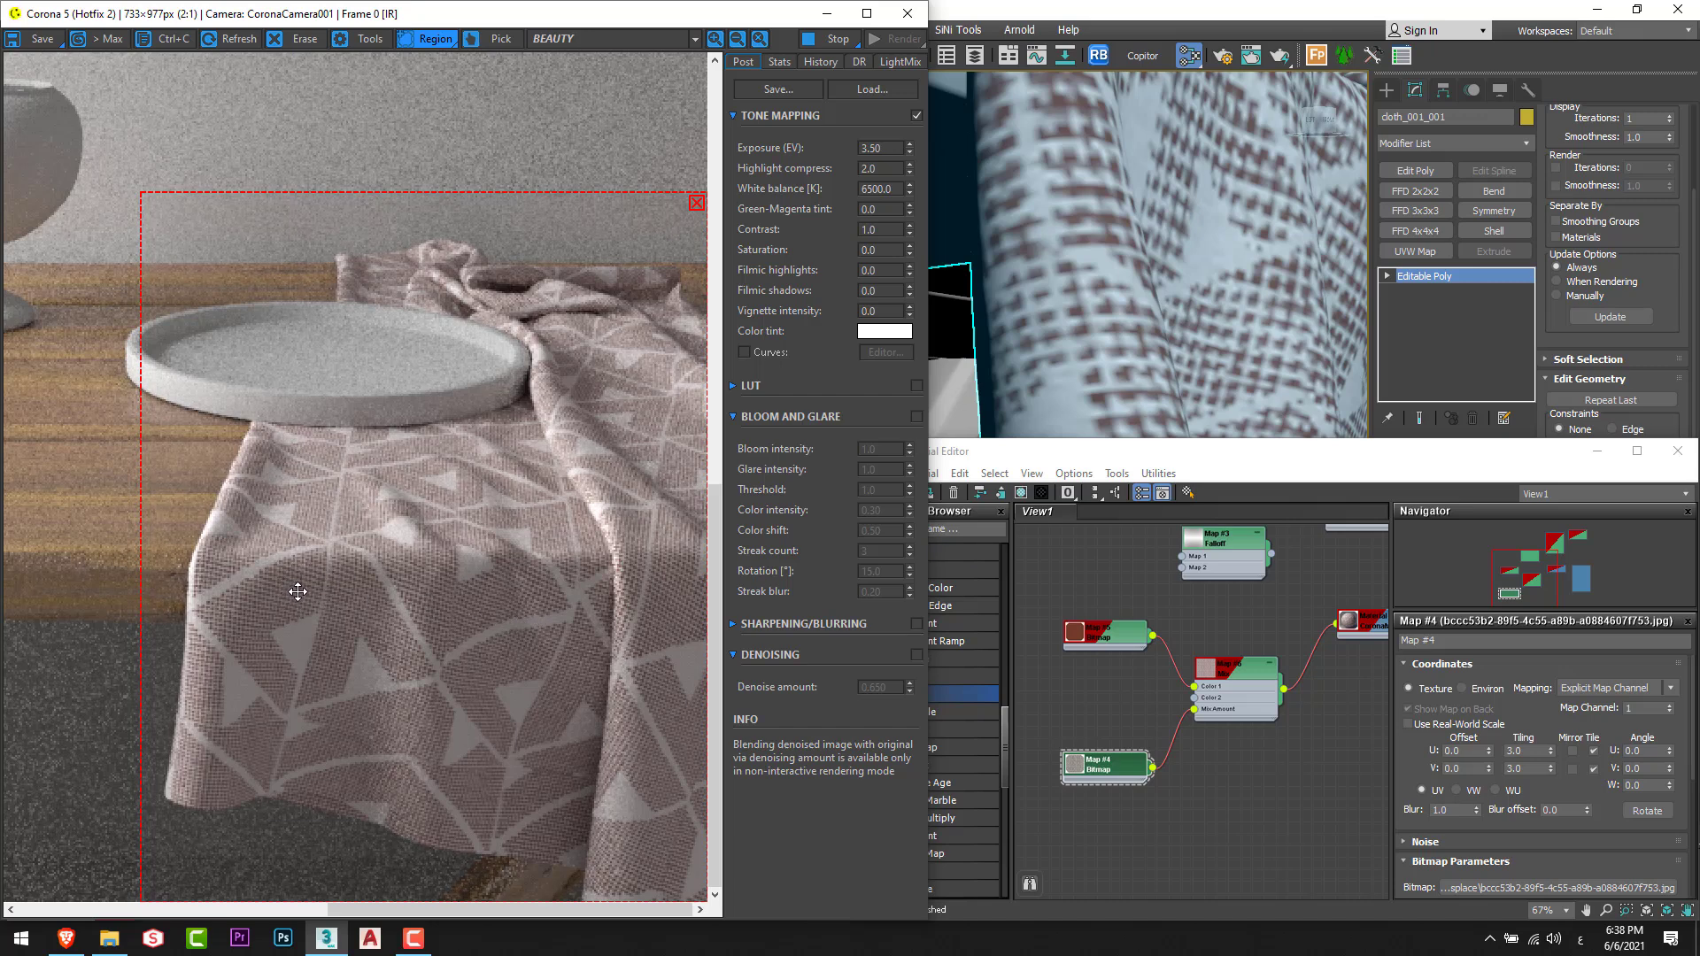
# Spread the two bitmap nodes apart and insert a ColorCorrection map between the knitted fabric bitmap and the Mix map's Color 1.
pyautogui.moveTo(1259, 726); pyautogui.dragTo(1265, 709, button='middle')
pyautogui.scroll(-1, 1250, 719)
pyautogui.moveTo(1106, 613); pyautogui.dragTo(1027, 561)
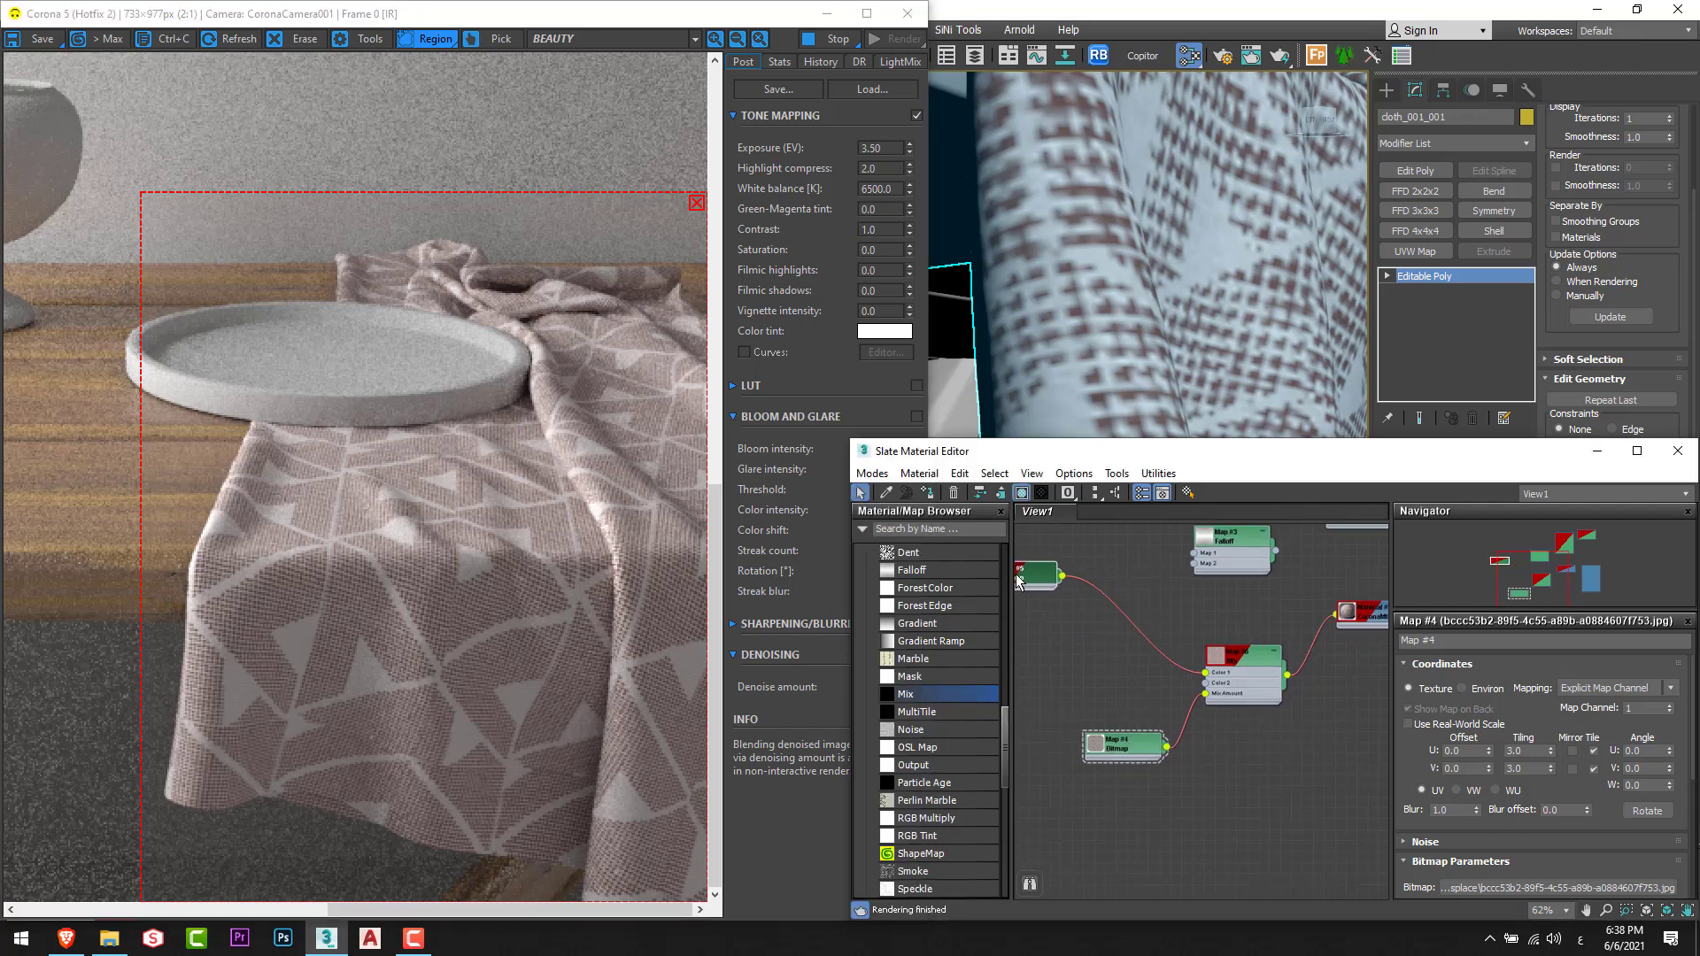
pyautogui.moveTo(1144, 689); pyautogui.dragTo(1226, 687, button='middle')
pyautogui.click(1142, 776)
pyautogui.moveTo(1142, 768); pyautogui.dragTo(1096, 764)
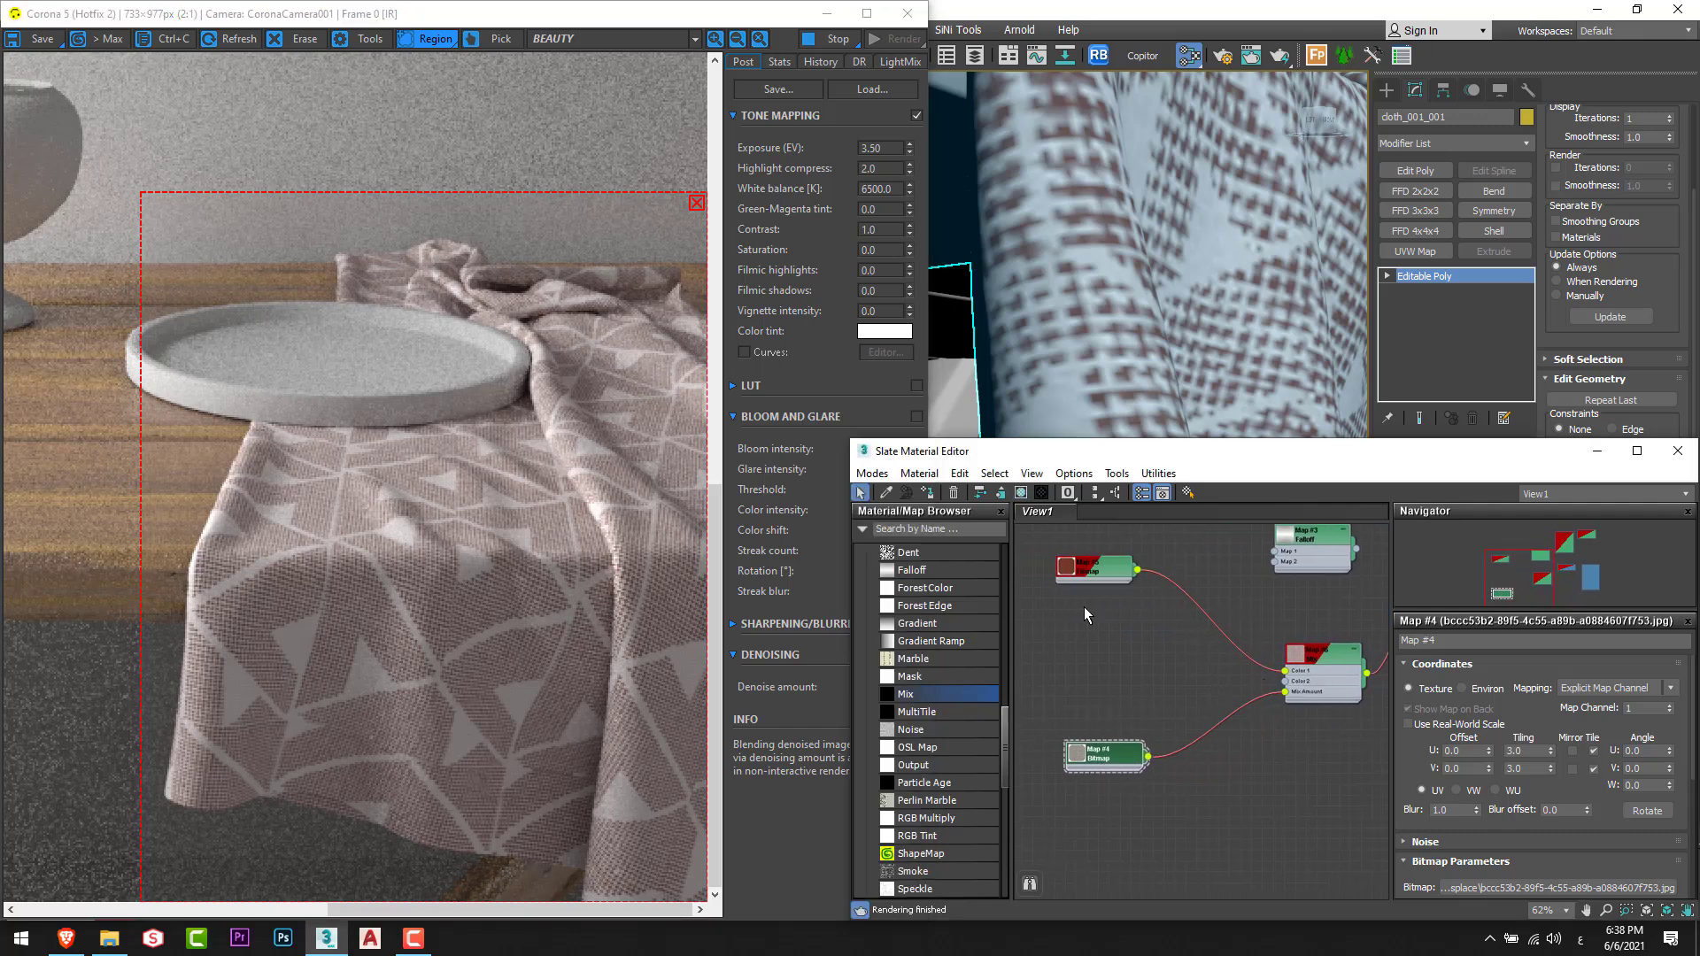
pyautogui.scroll(4, 949, 672)
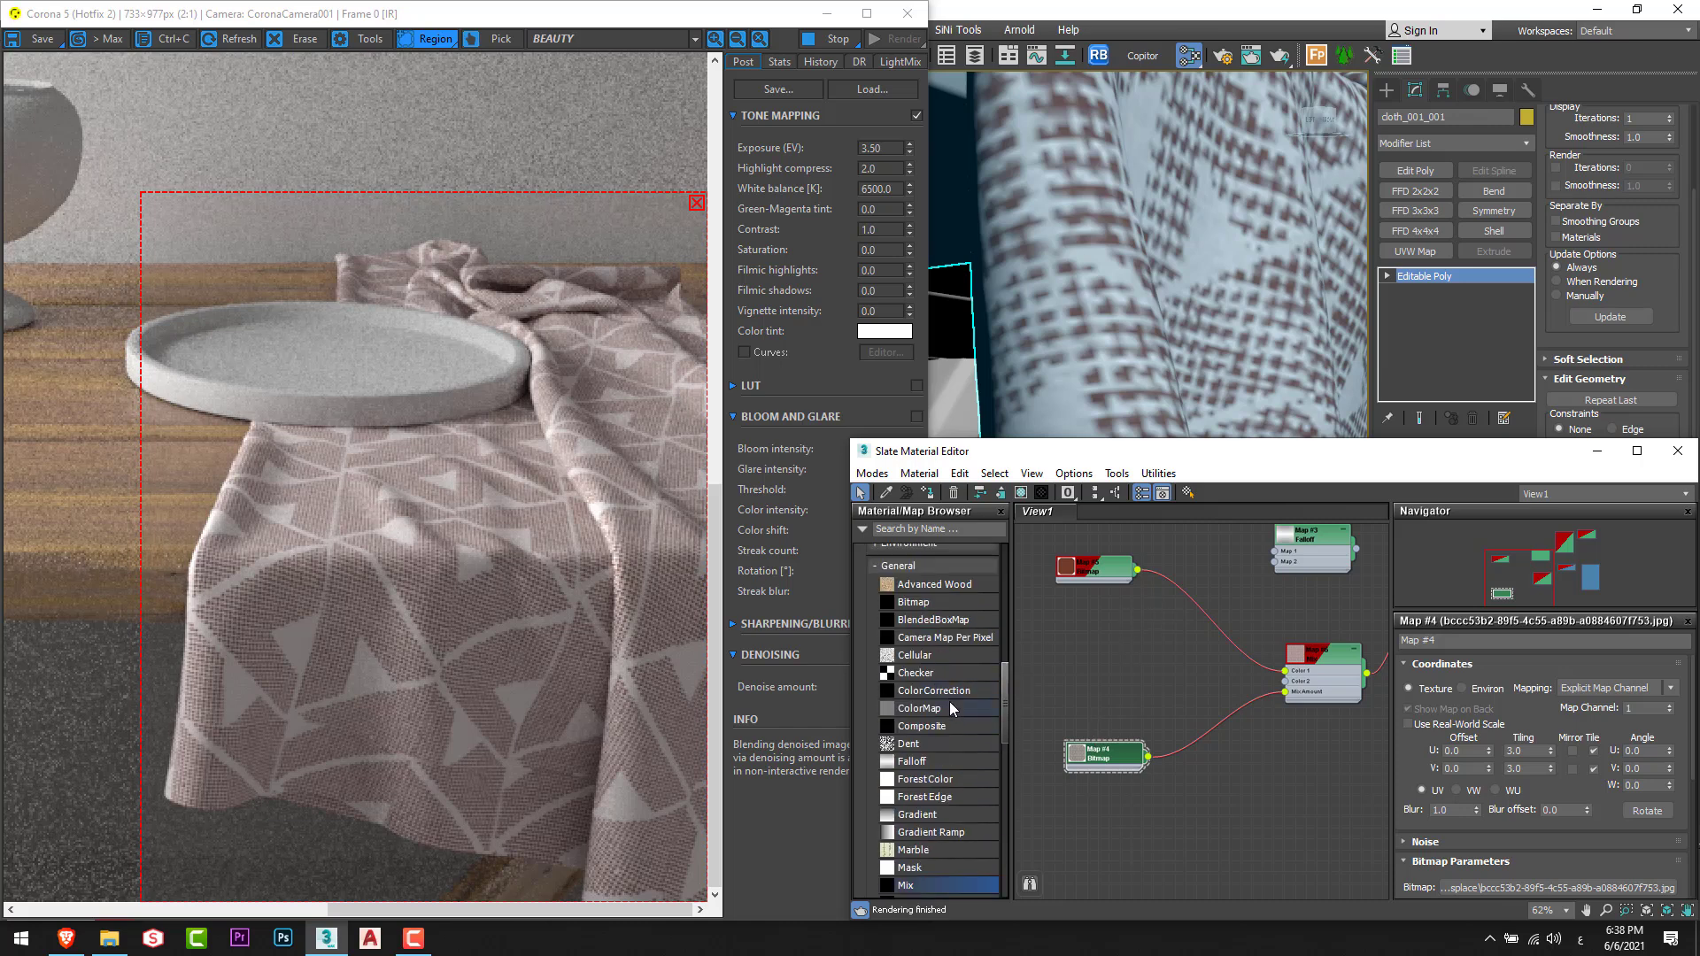
pyautogui.moveTo(1032, 663); pyautogui.dragTo(1218, 622)
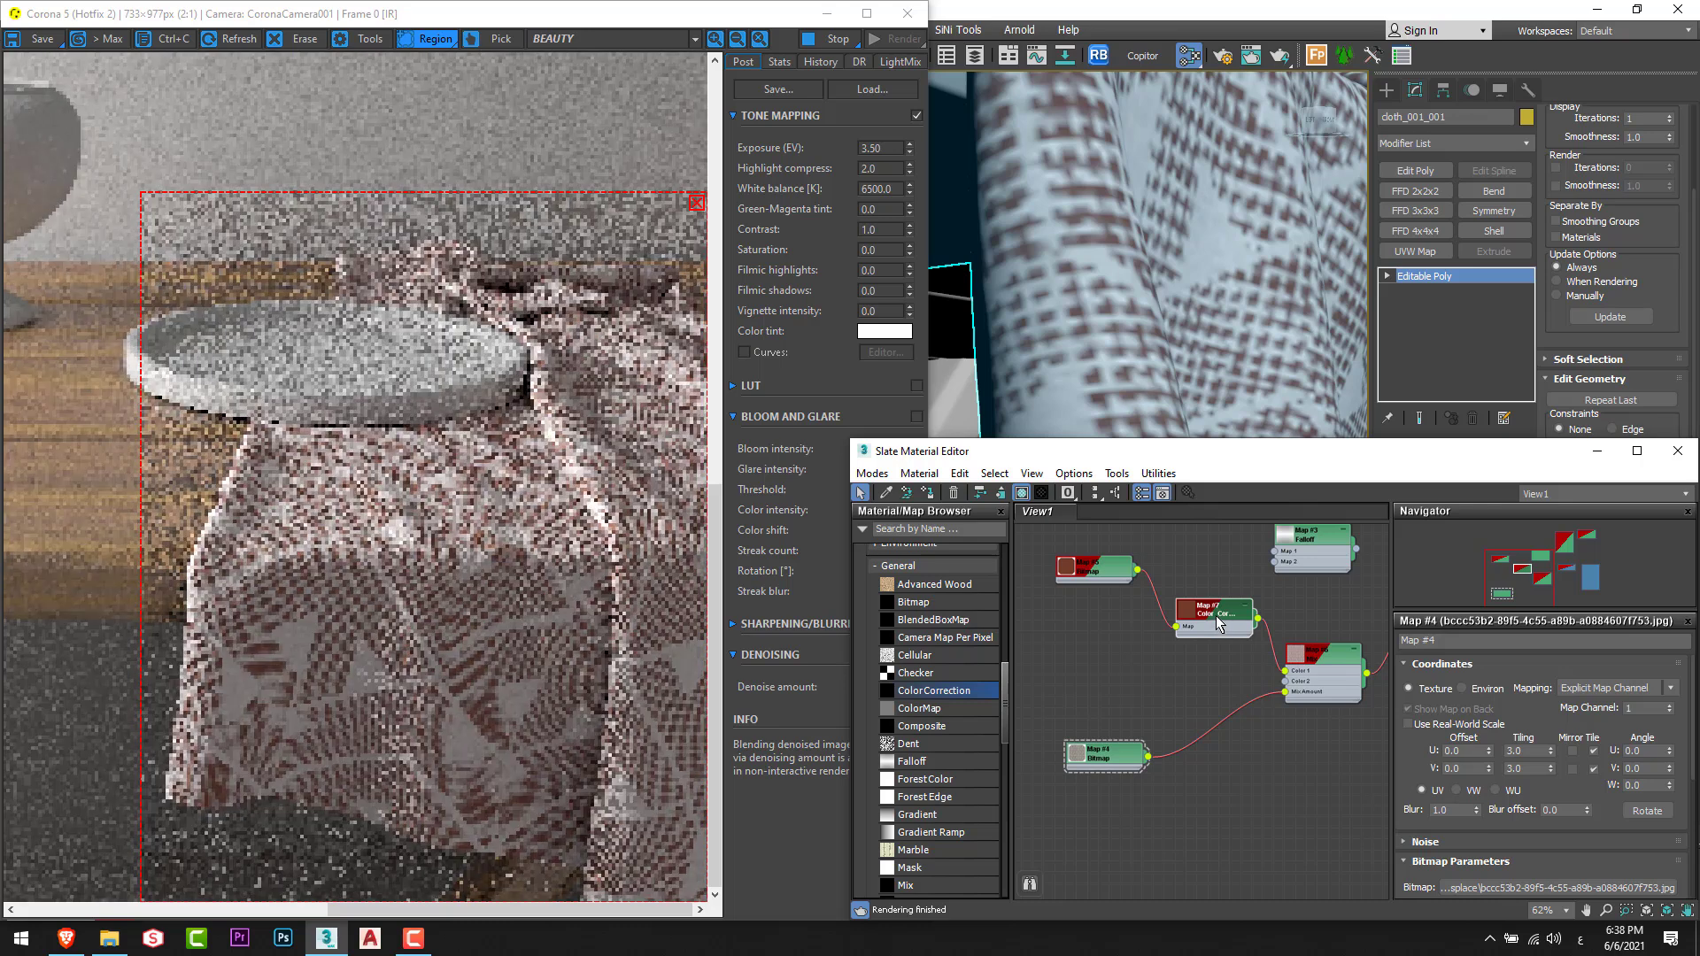
pyautogui.click(1139, 702)
# Set the Color Correction map's Hue Shift to 1.794 and Saturation to 22.259.
pyautogui.doubleClick(1209, 617)
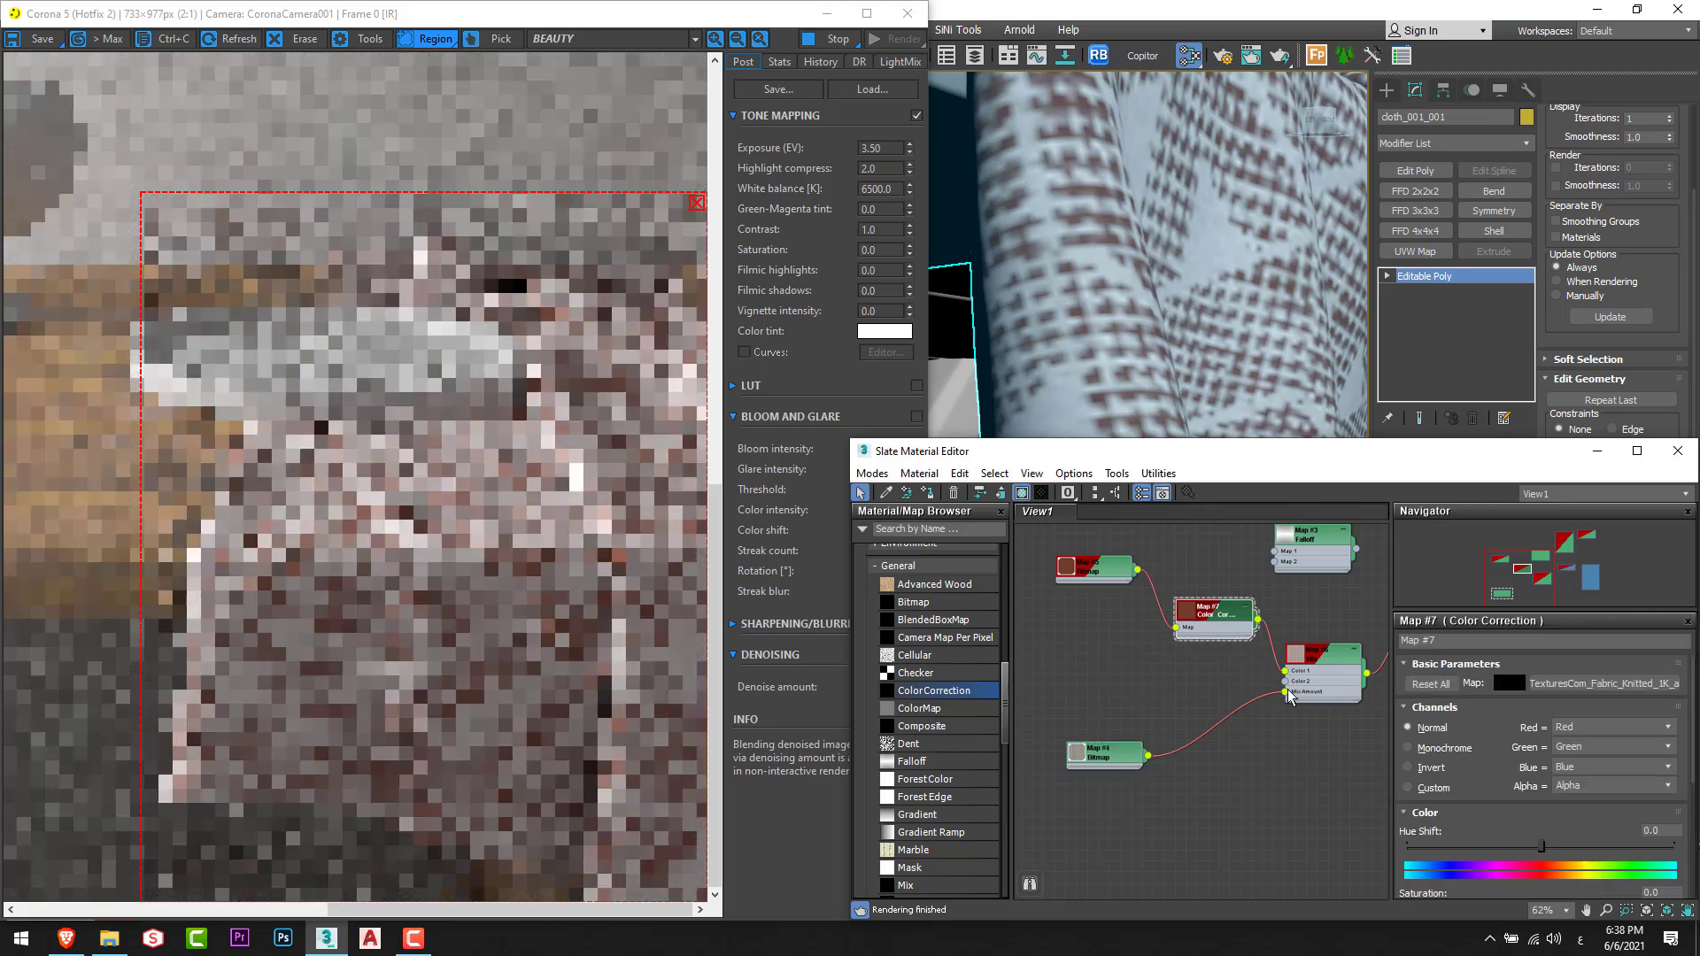
pyautogui.scroll(-3, 1485, 659)
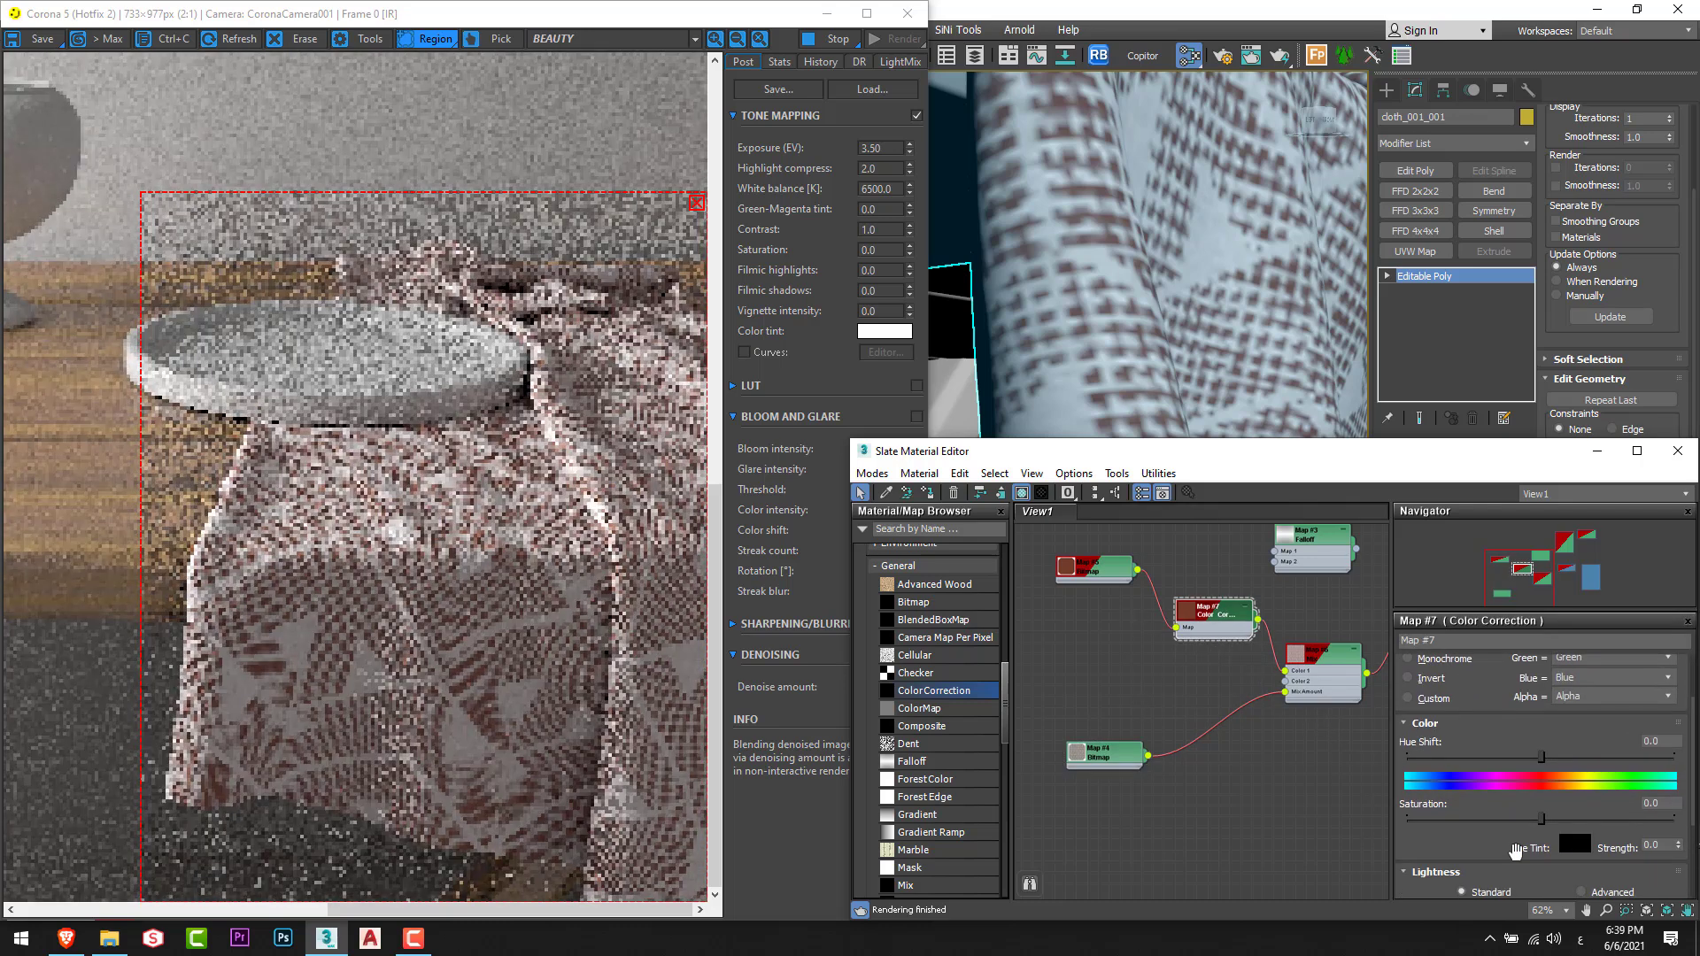
pyautogui.click(1543, 760)
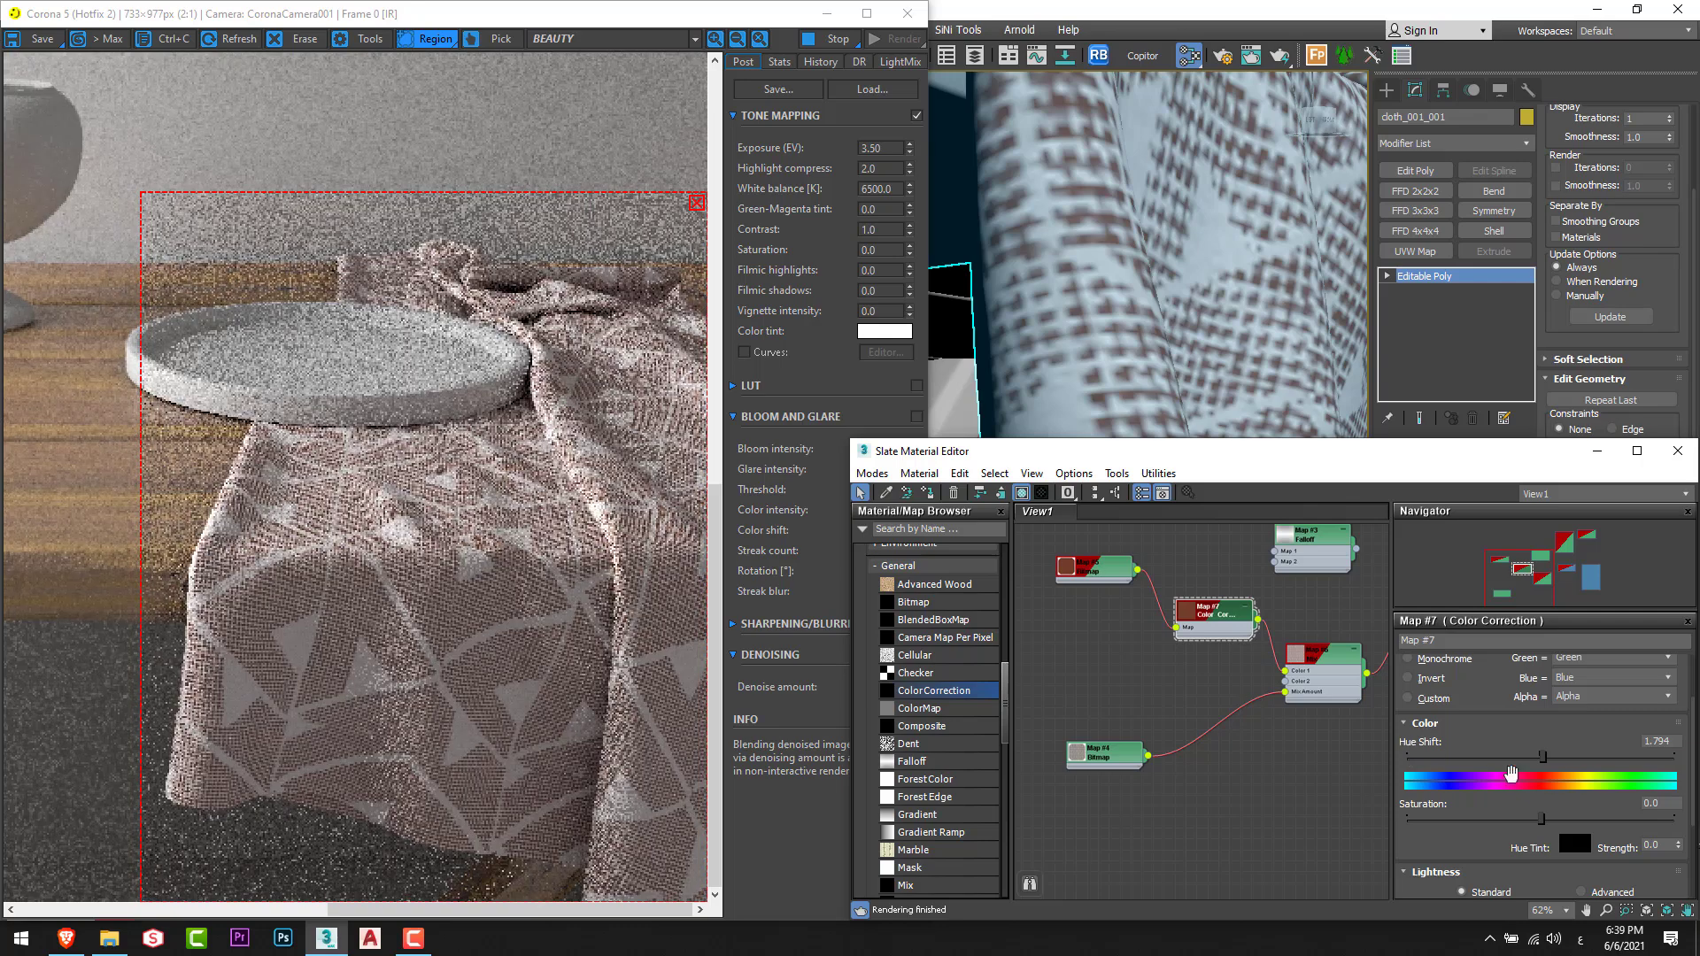
pyautogui.click(1541, 819)
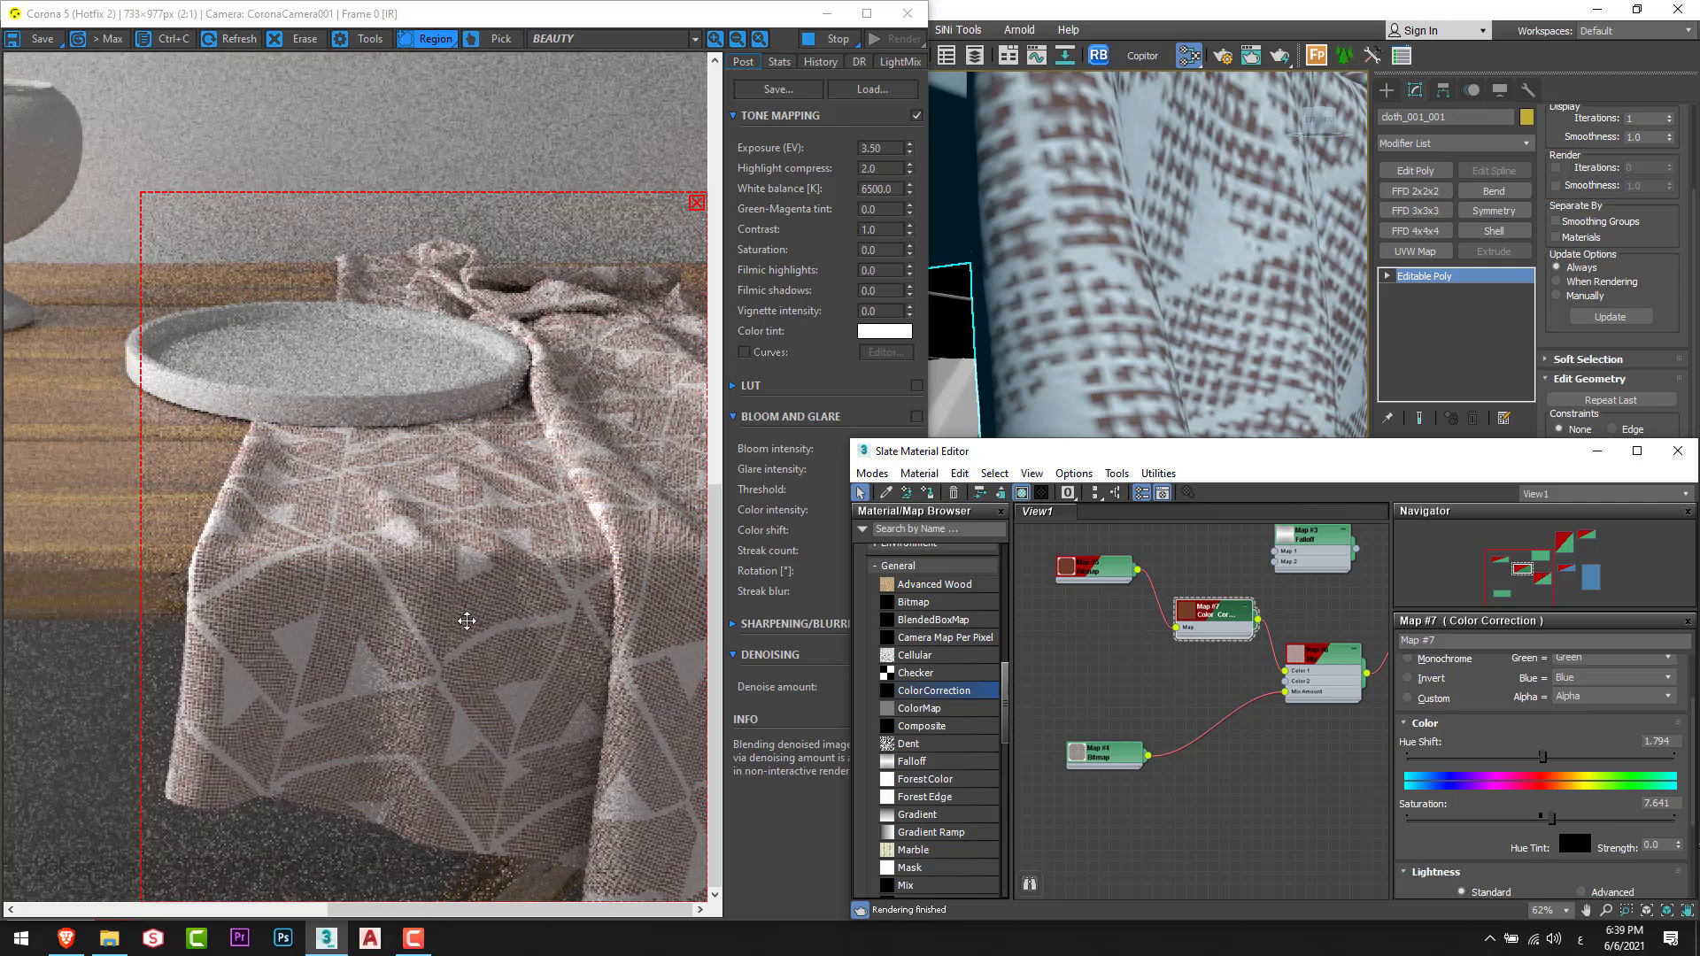
pyautogui.click(1570, 820)
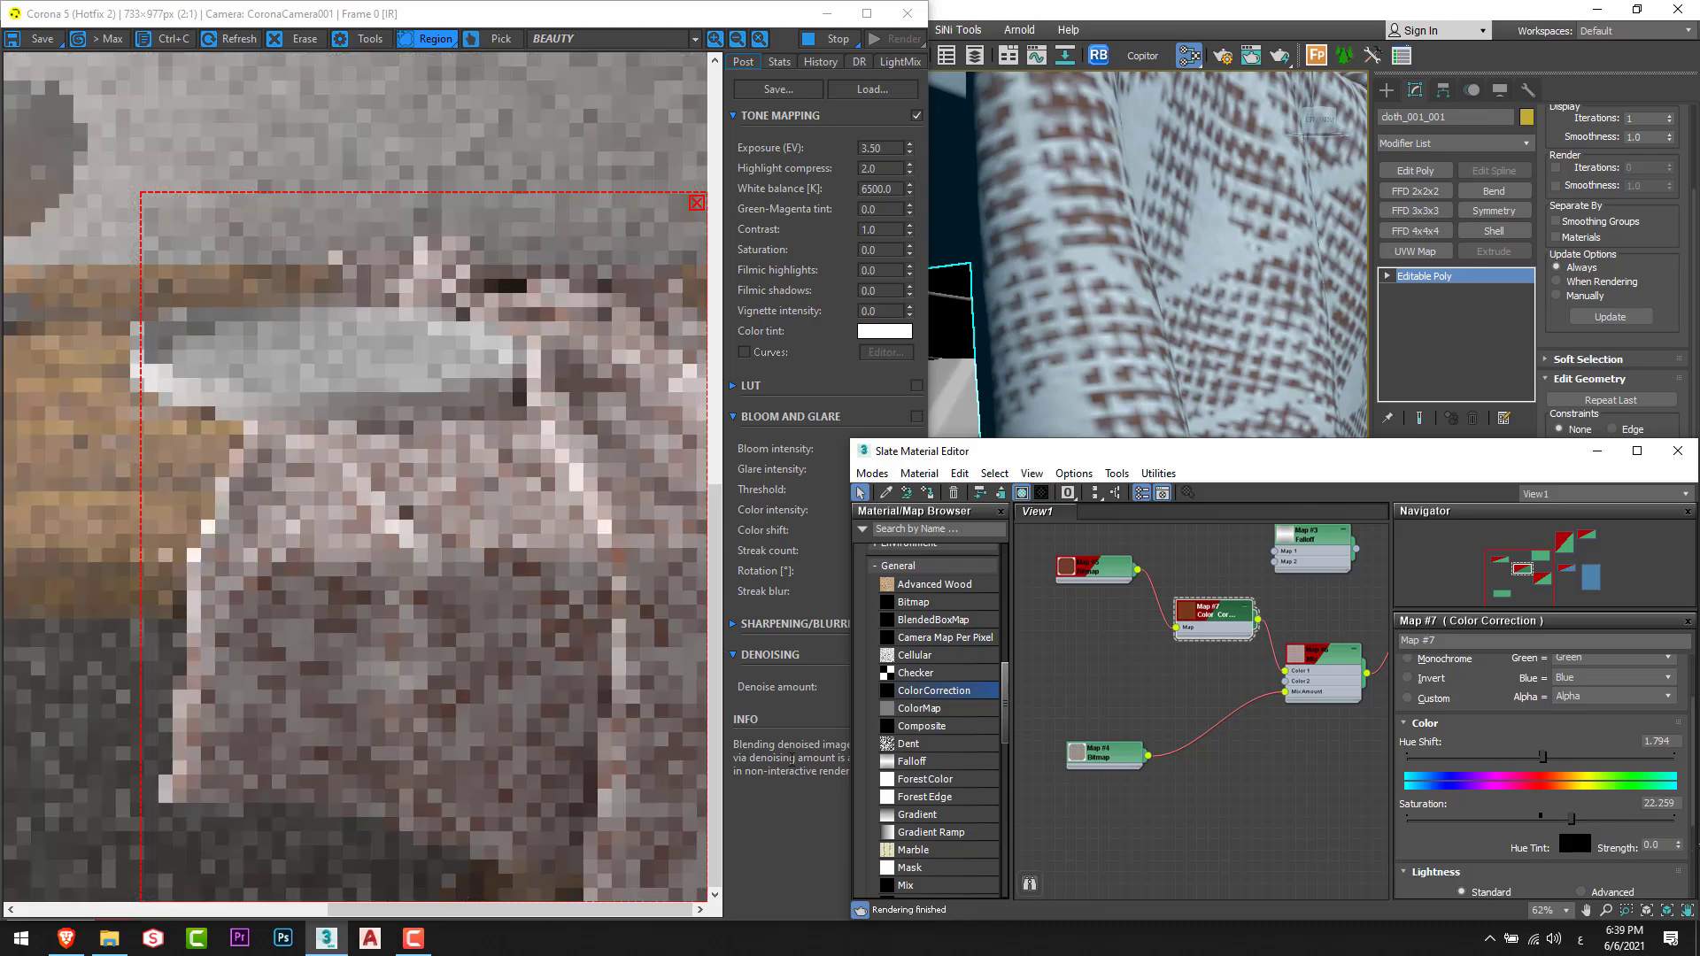
# Switch the Color Correction's lightness to Advanced, set the RGB Gamma/Contrast to 0.75, and check the cloth in the render.
pyautogui.scroll(-3, 1456, 845)
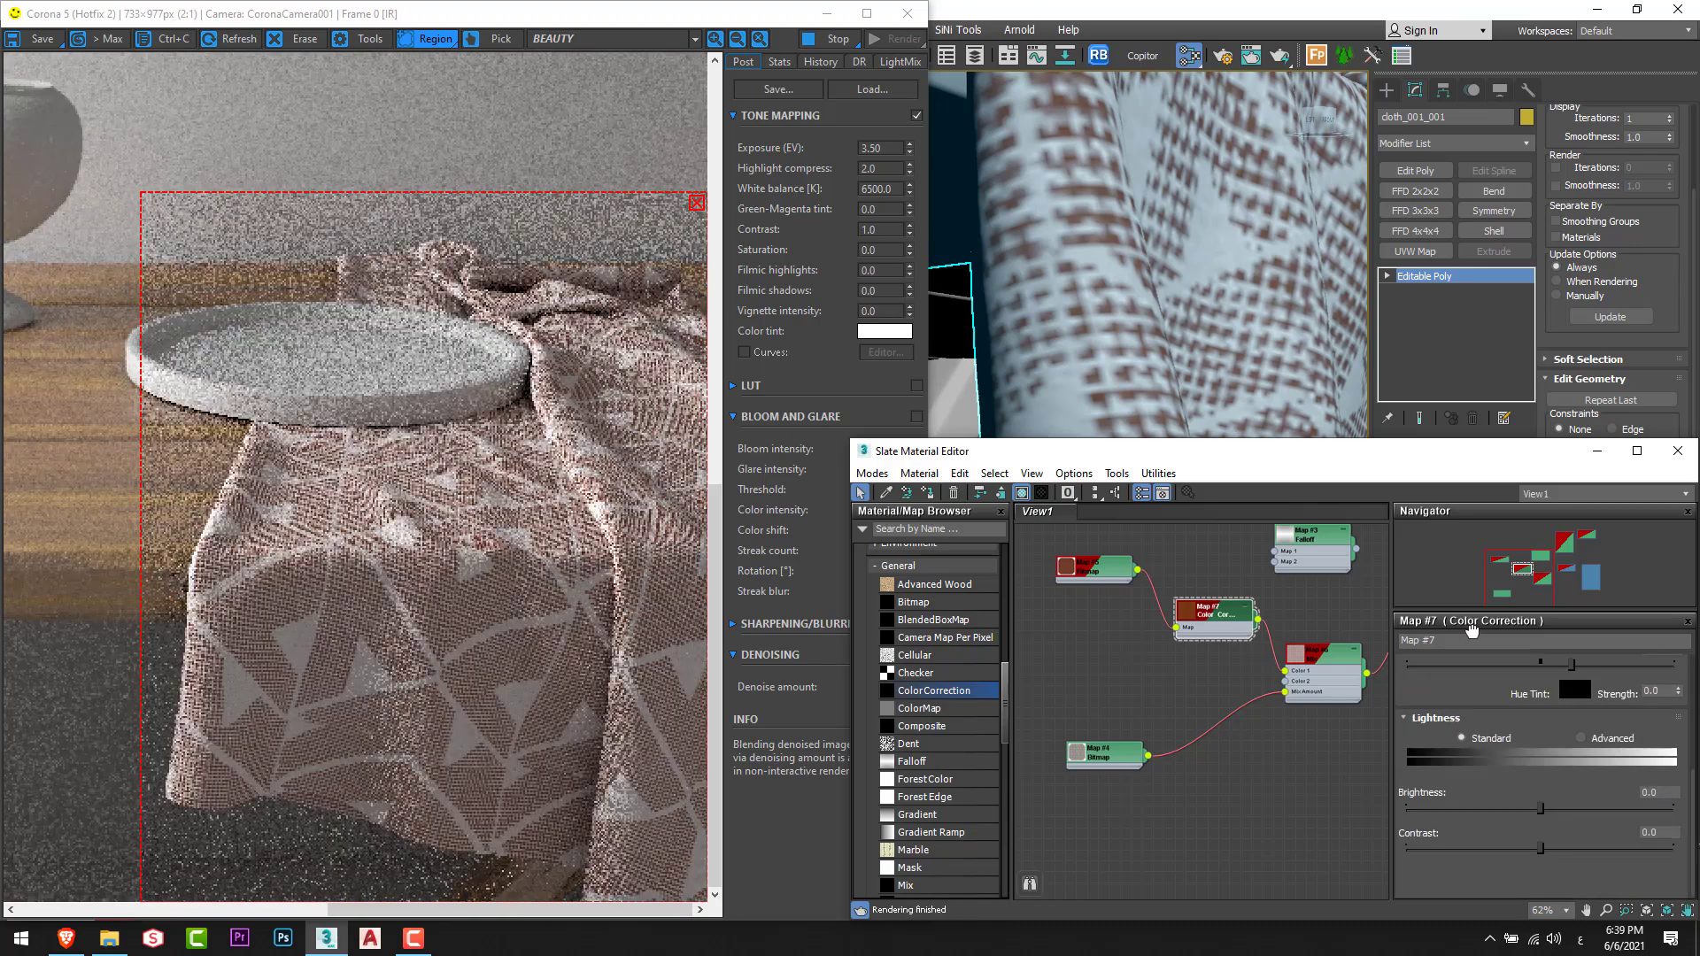
pyautogui.click(1604, 739)
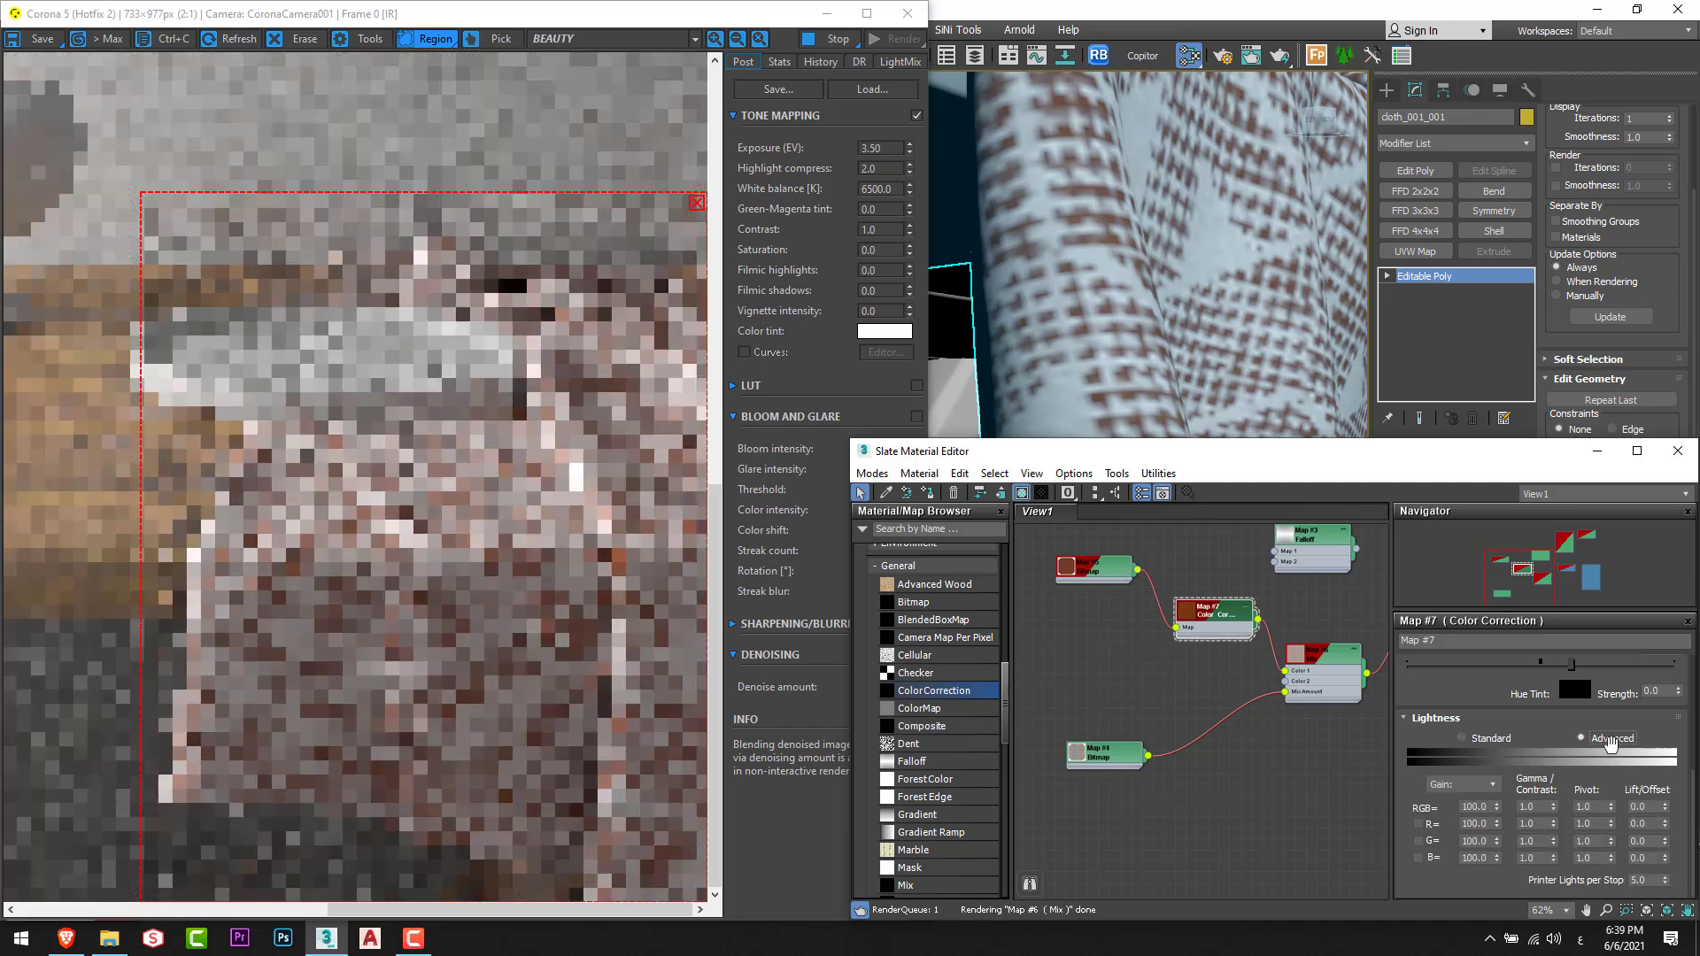
pyautogui.doubleClick(1546, 807)
pyautogui.write('.75')
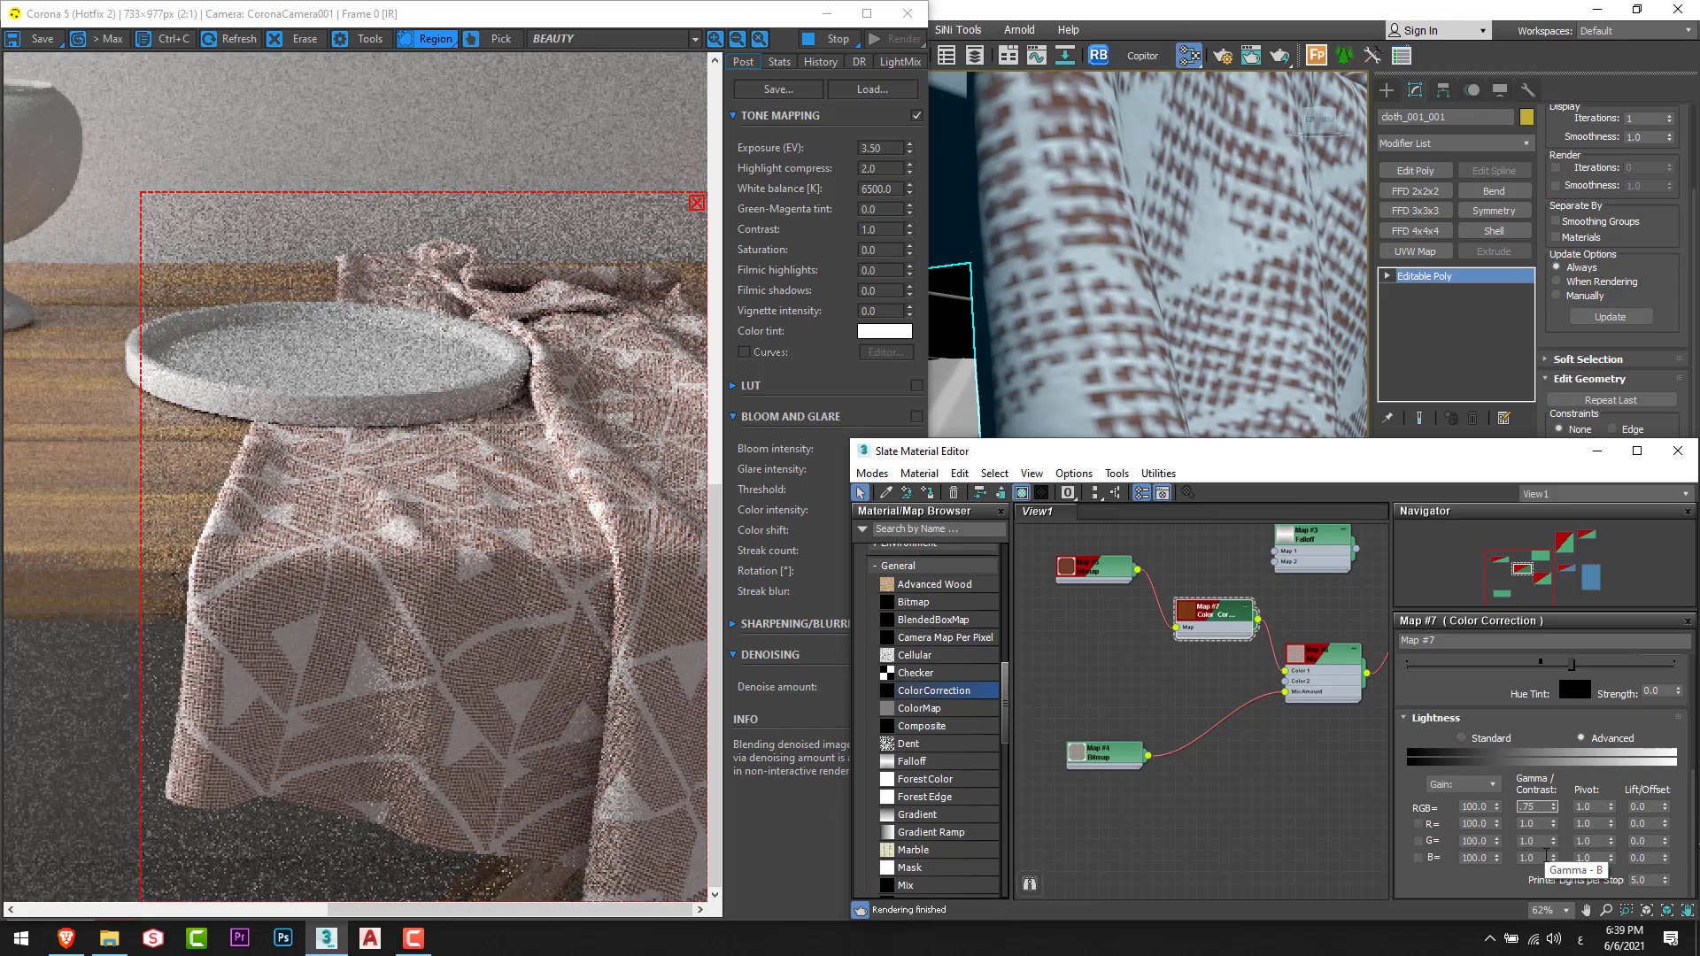
pyautogui.press('Return')
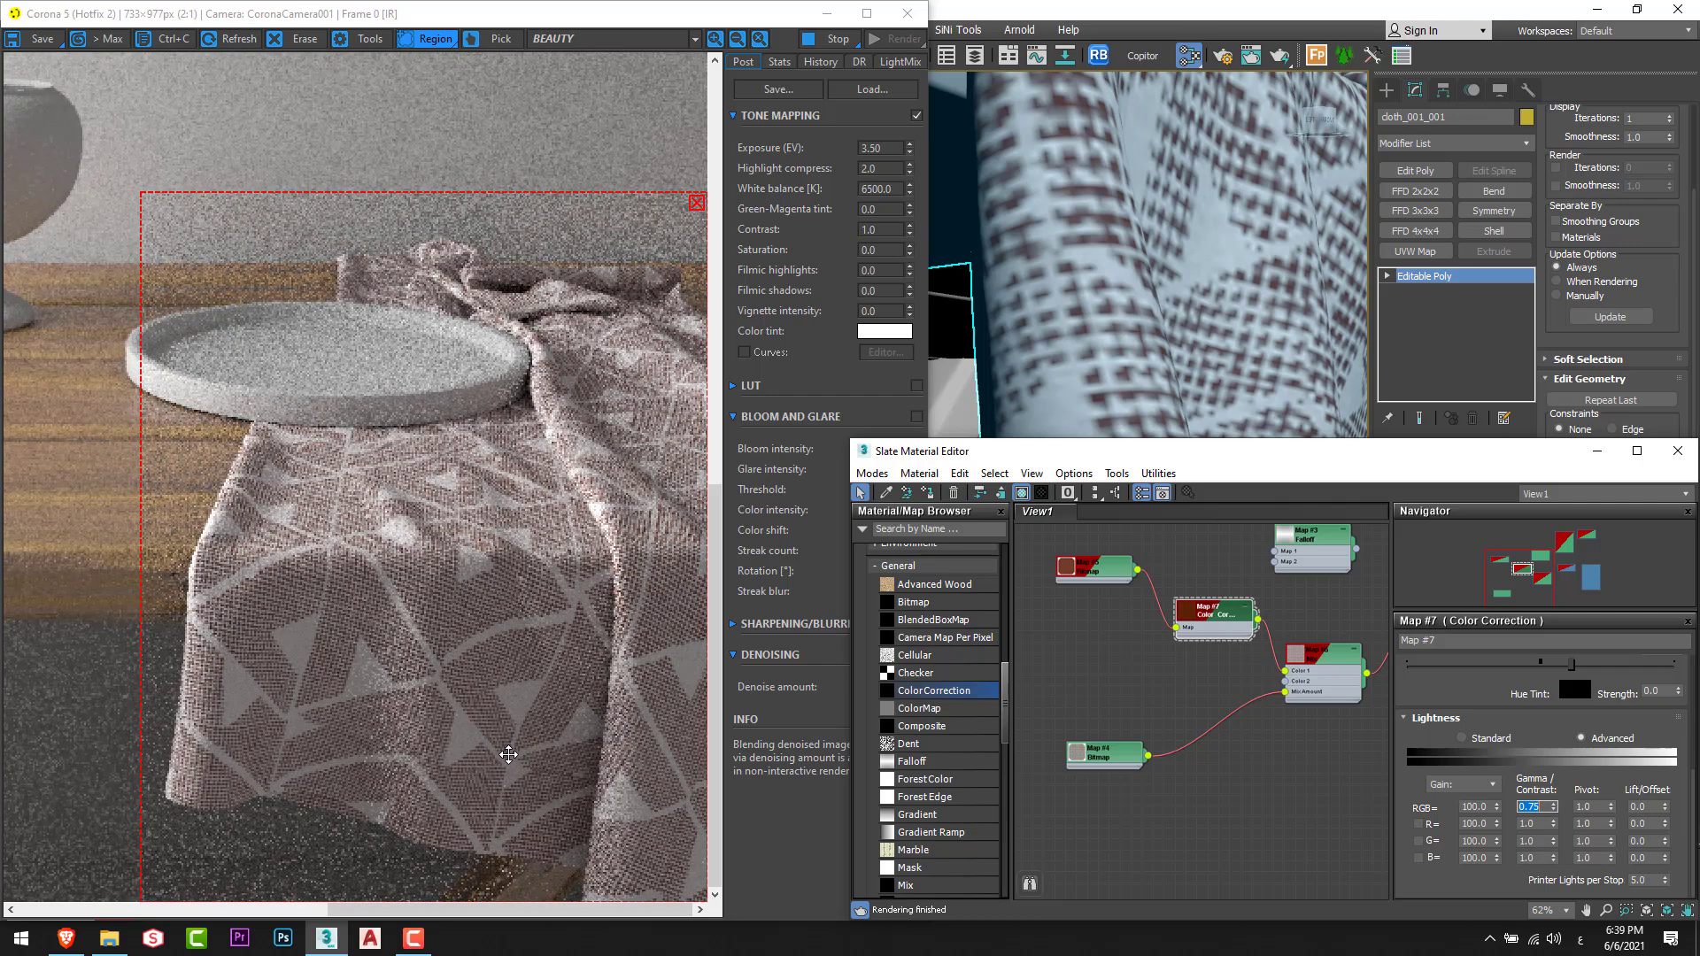
pyautogui.click(510, 595)
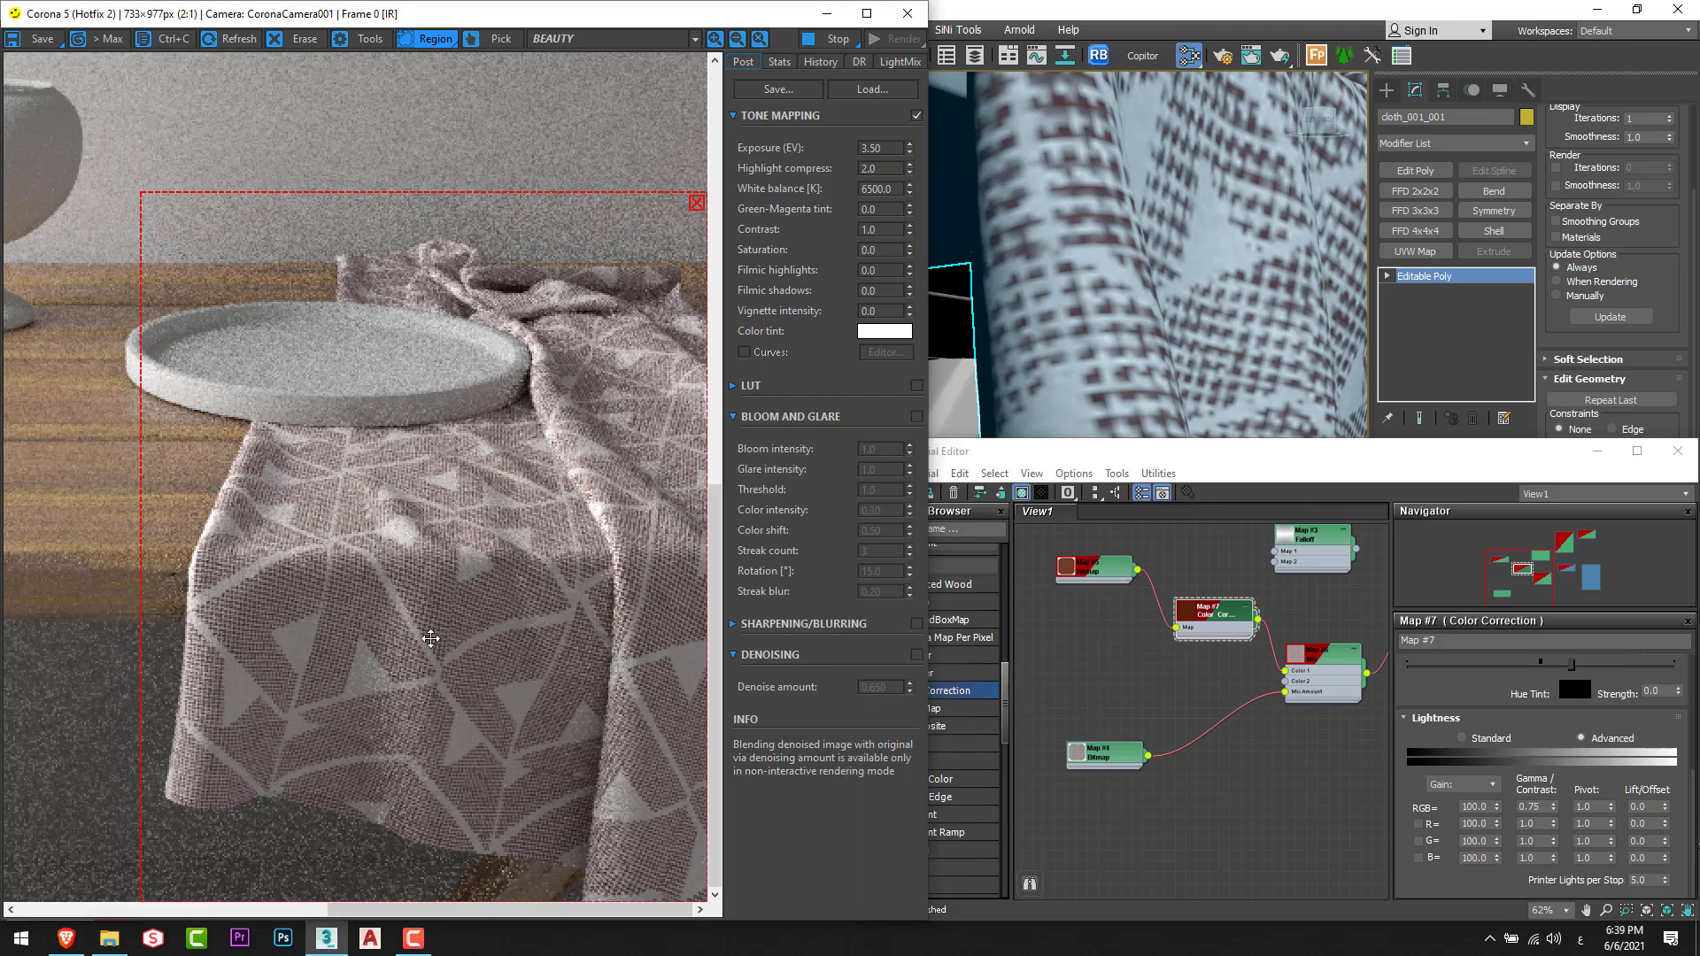
# Rearrange the bitmap and Color Correction nodes to make room beside the Mix map.
pyautogui.click(1184, 714)
pyautogui.scroll(-2, 1187, 694)
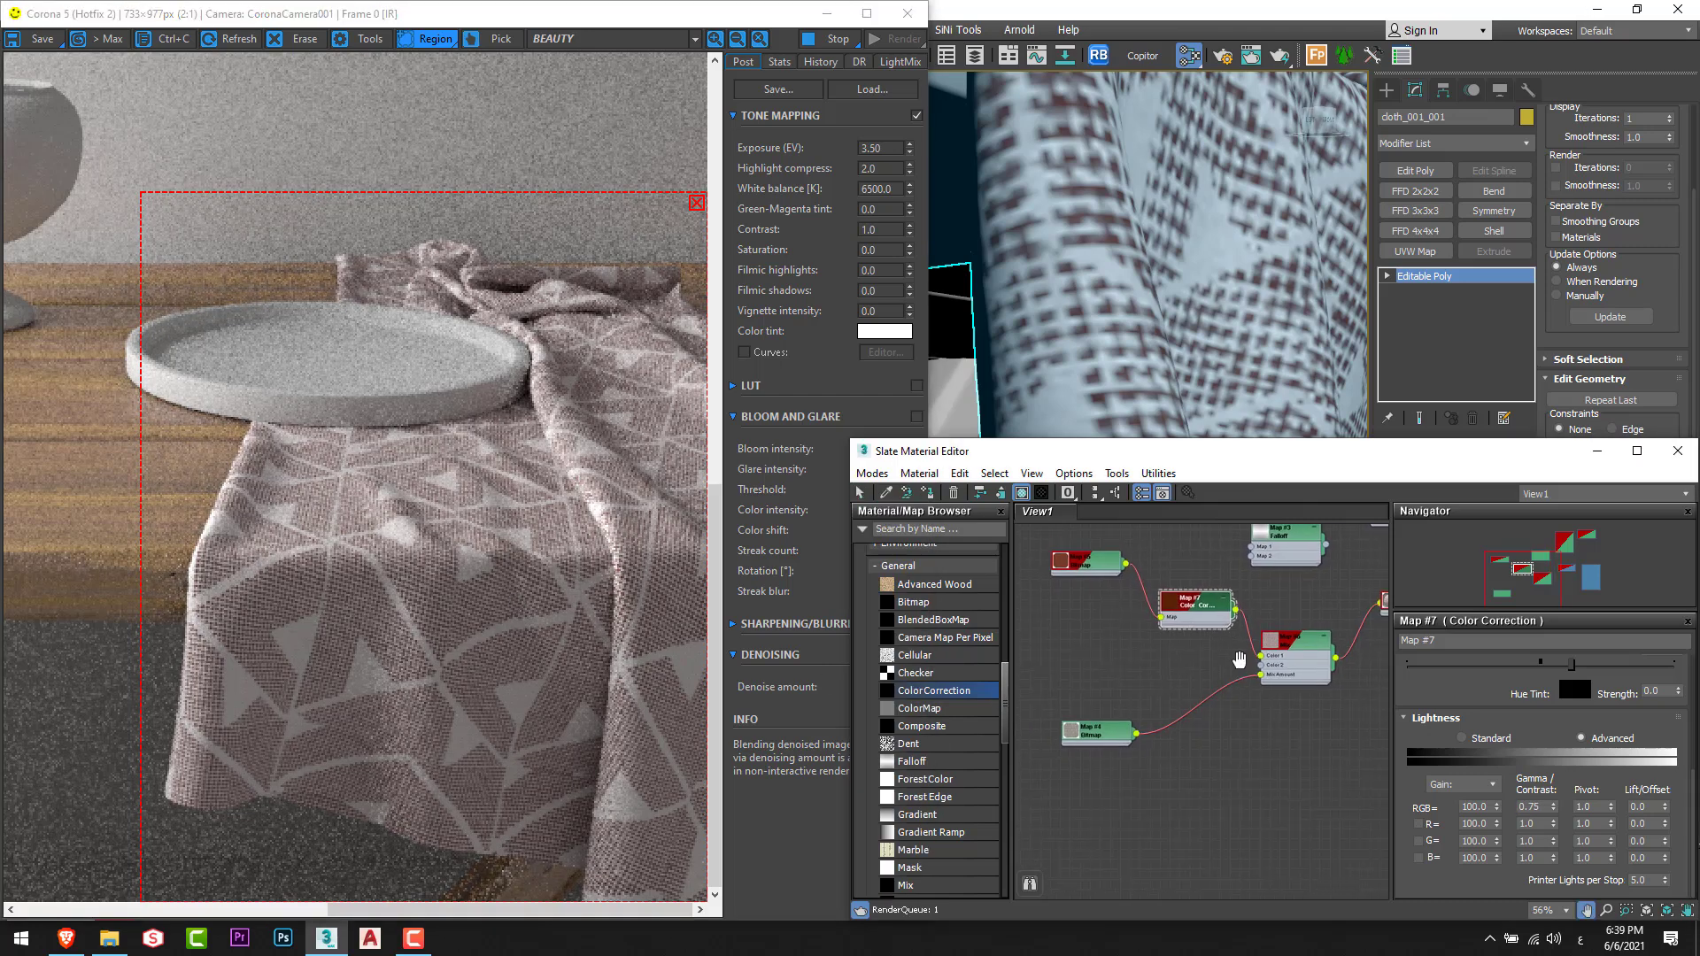
pyautogui.moveTo(1094, 741); pyautogui.dragTo(1082, 761)
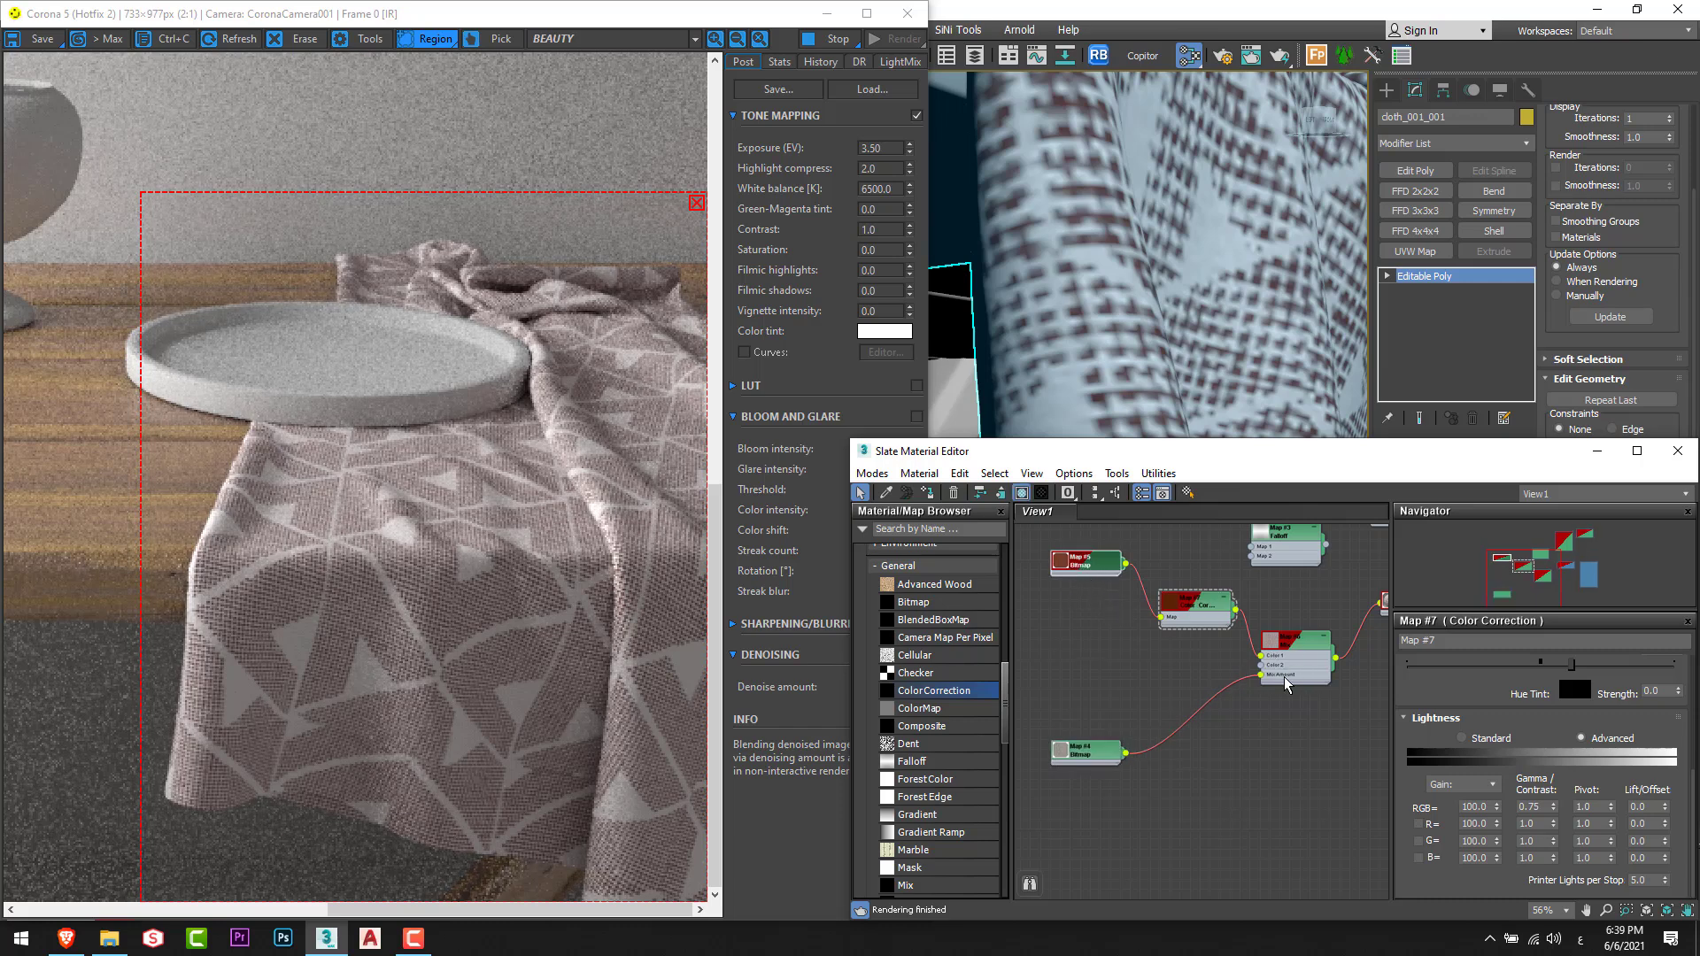
pyautogui.moveTo(1127, 565); pyautogui.dragTo(1194, 596)
pyautogui.press('Escape')
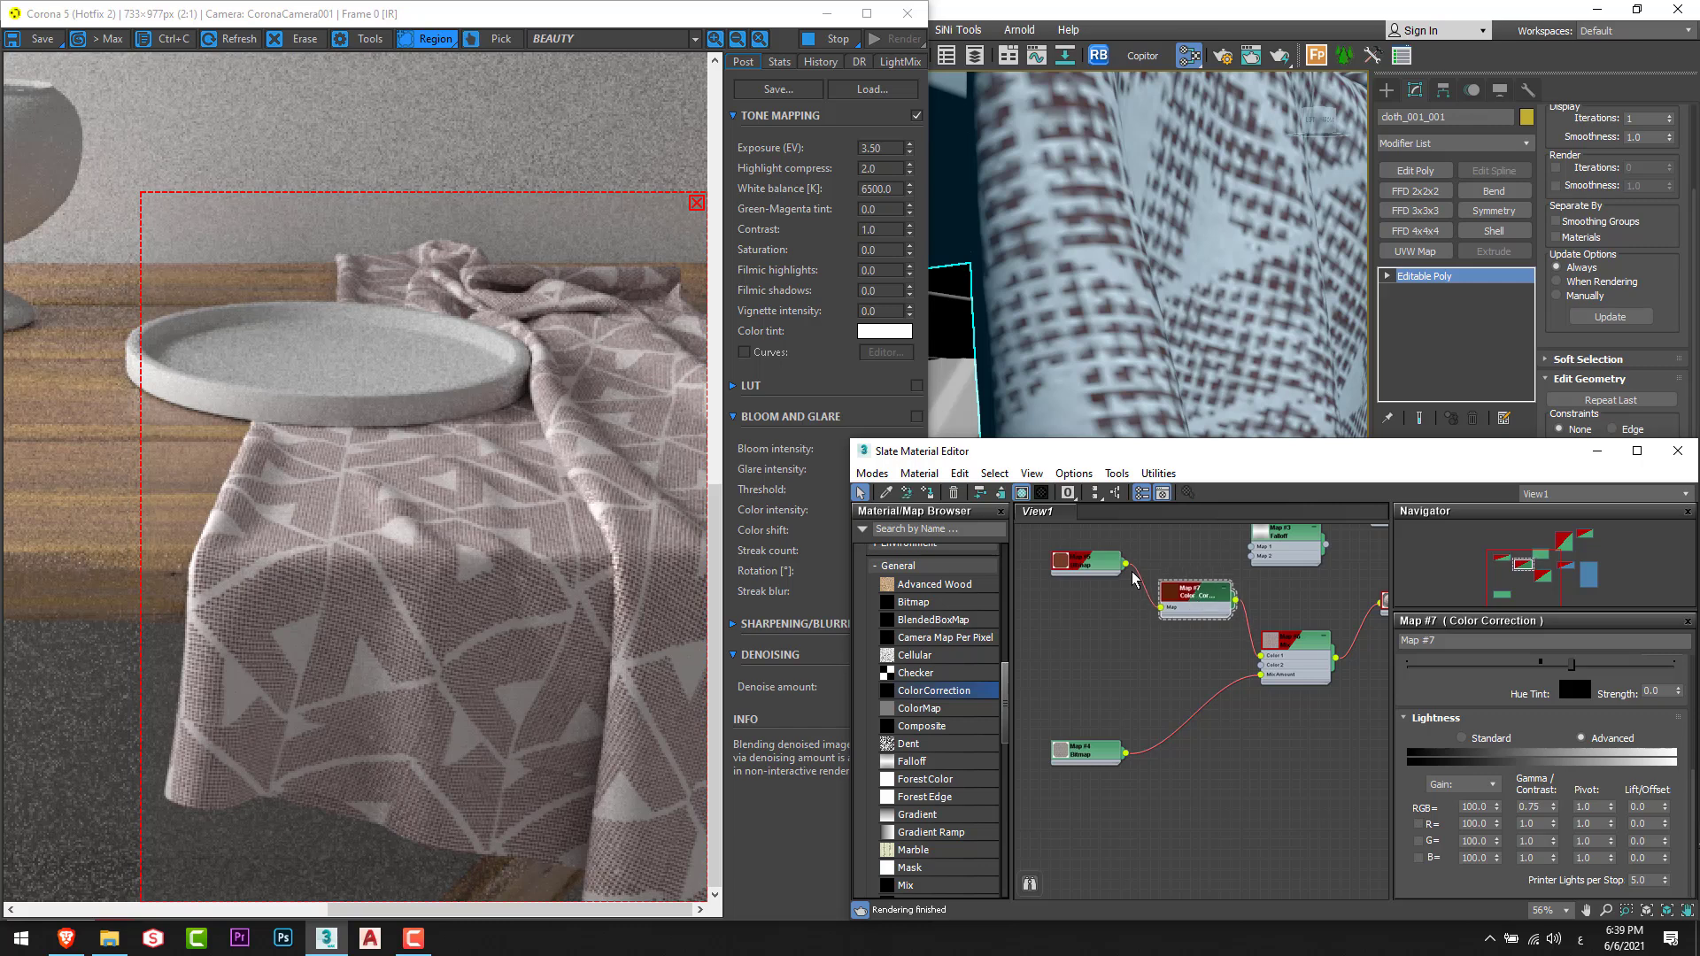
pyautogui.moveTo(1069, 562); pyautogui.dragTo(1073, 552)
# Add a second ColorCorrection map fed by the knitted fabric bitmap, connect it to the Mix map's Color 2, and tidy the bitmap nodes.
pyautogui.moveTo(934, 691); pyautogui.dragTo(1177, 664)
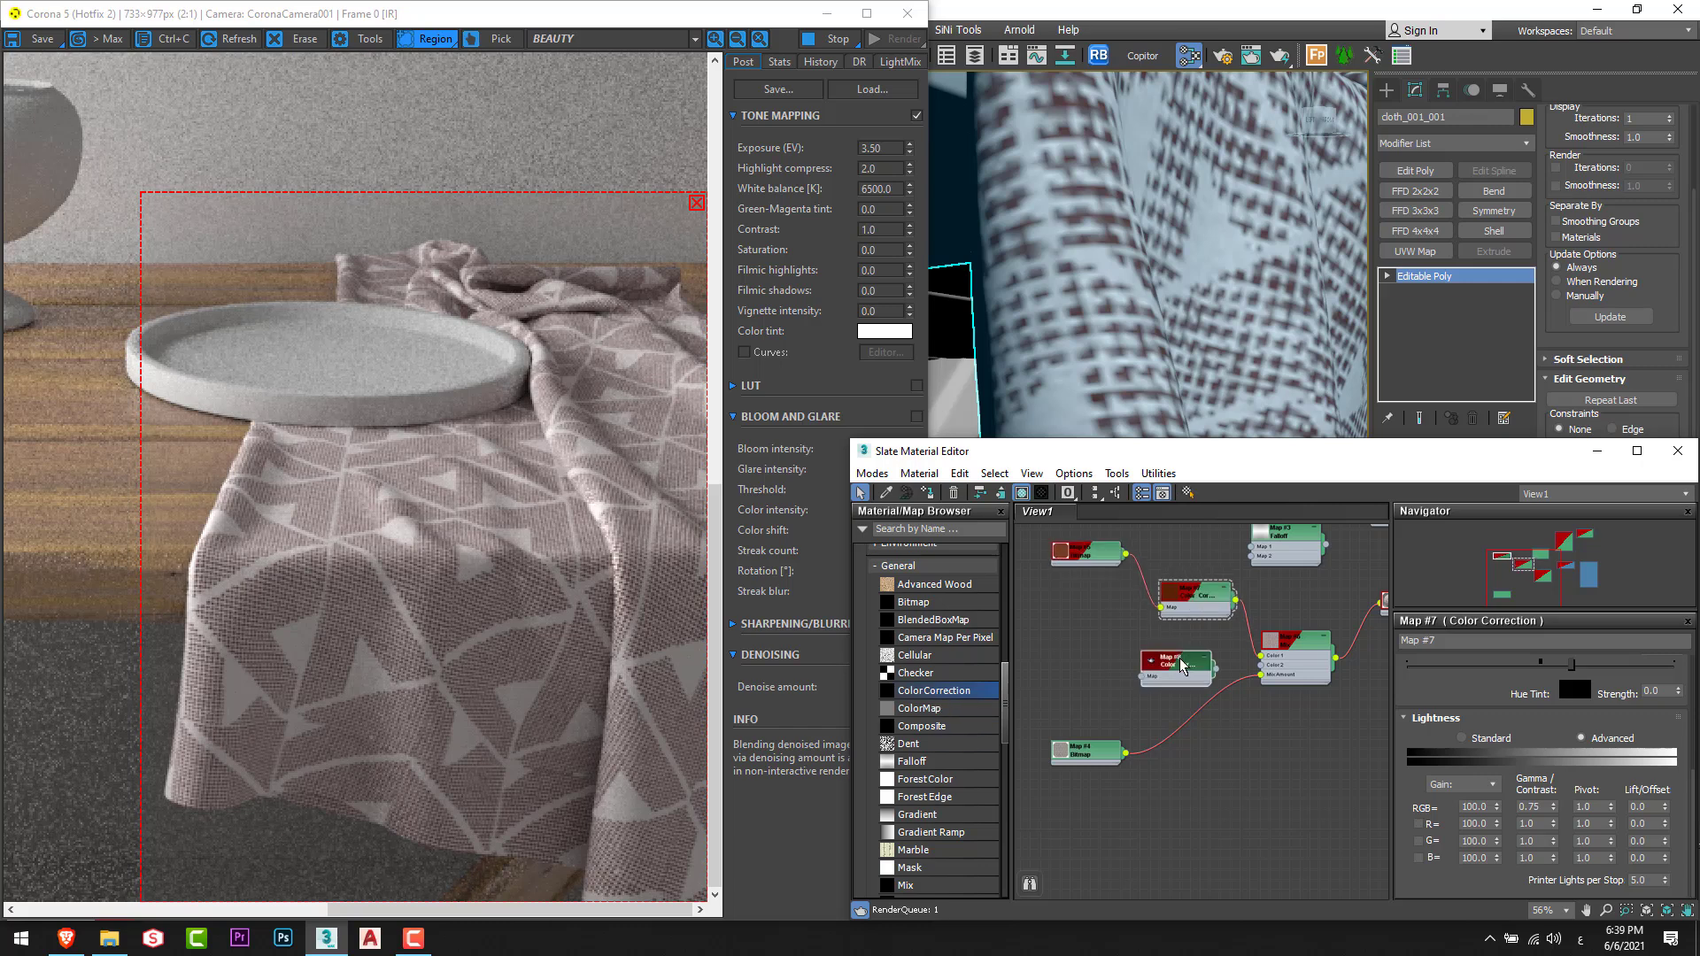
pyautogui.moveTo(1085, 749); pyautogui.dragTo(1076, 809)
pyautogui.click(1204, 680)
pyautogui.moveTo(1204, 680); pyautogui.dragTo(1260, 665)
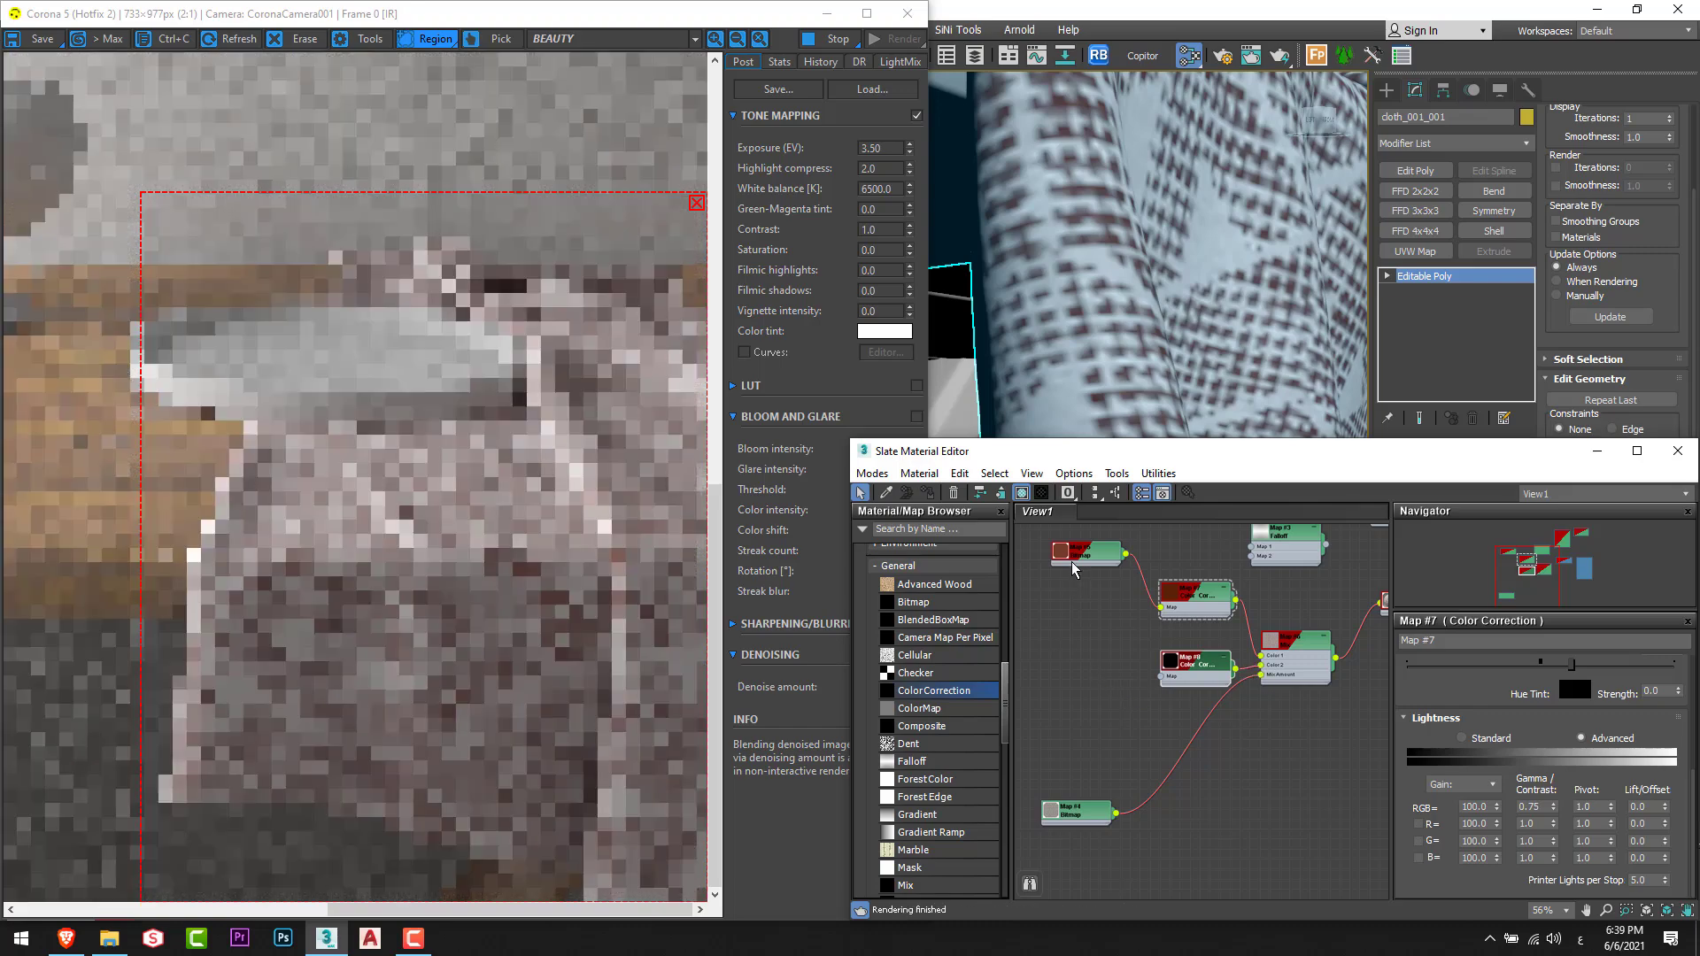
pyautogui.moveTo(1133, 631); pyautogui.dragTo(1161, 675)
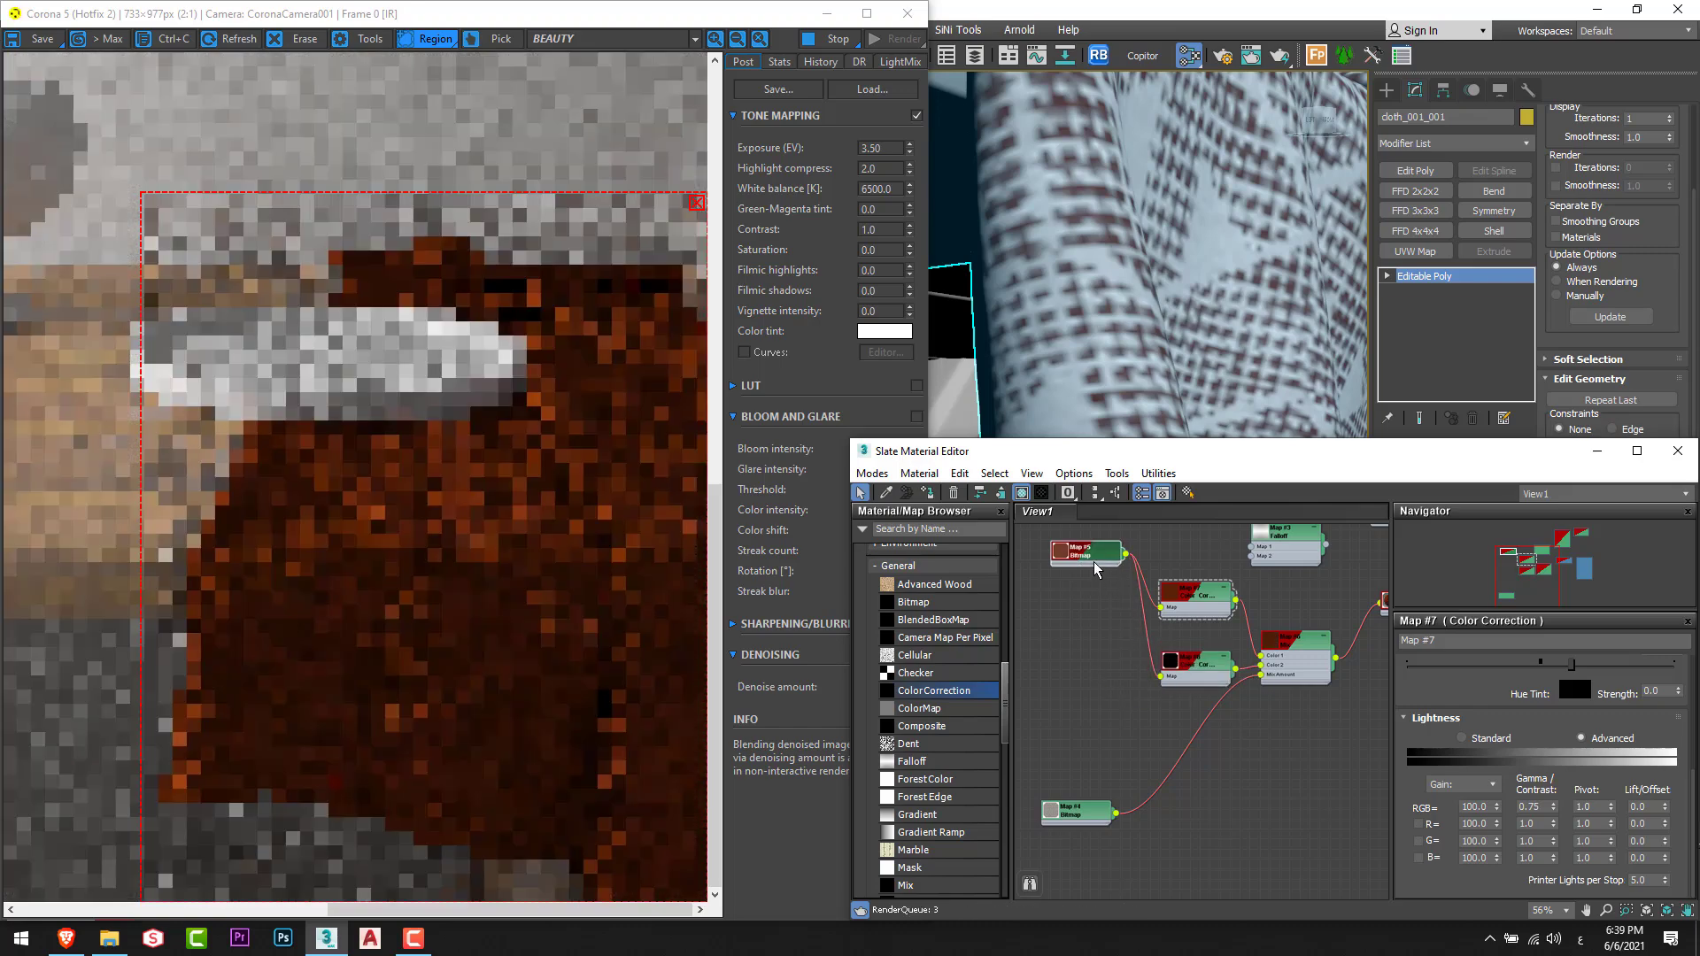
pyautogui.moveTo(1090, 565); pyautogui.dragTo(1080, 638)
pyautogui.moveTo(1081, 807); pyautogui.dragTo(1102, 768)
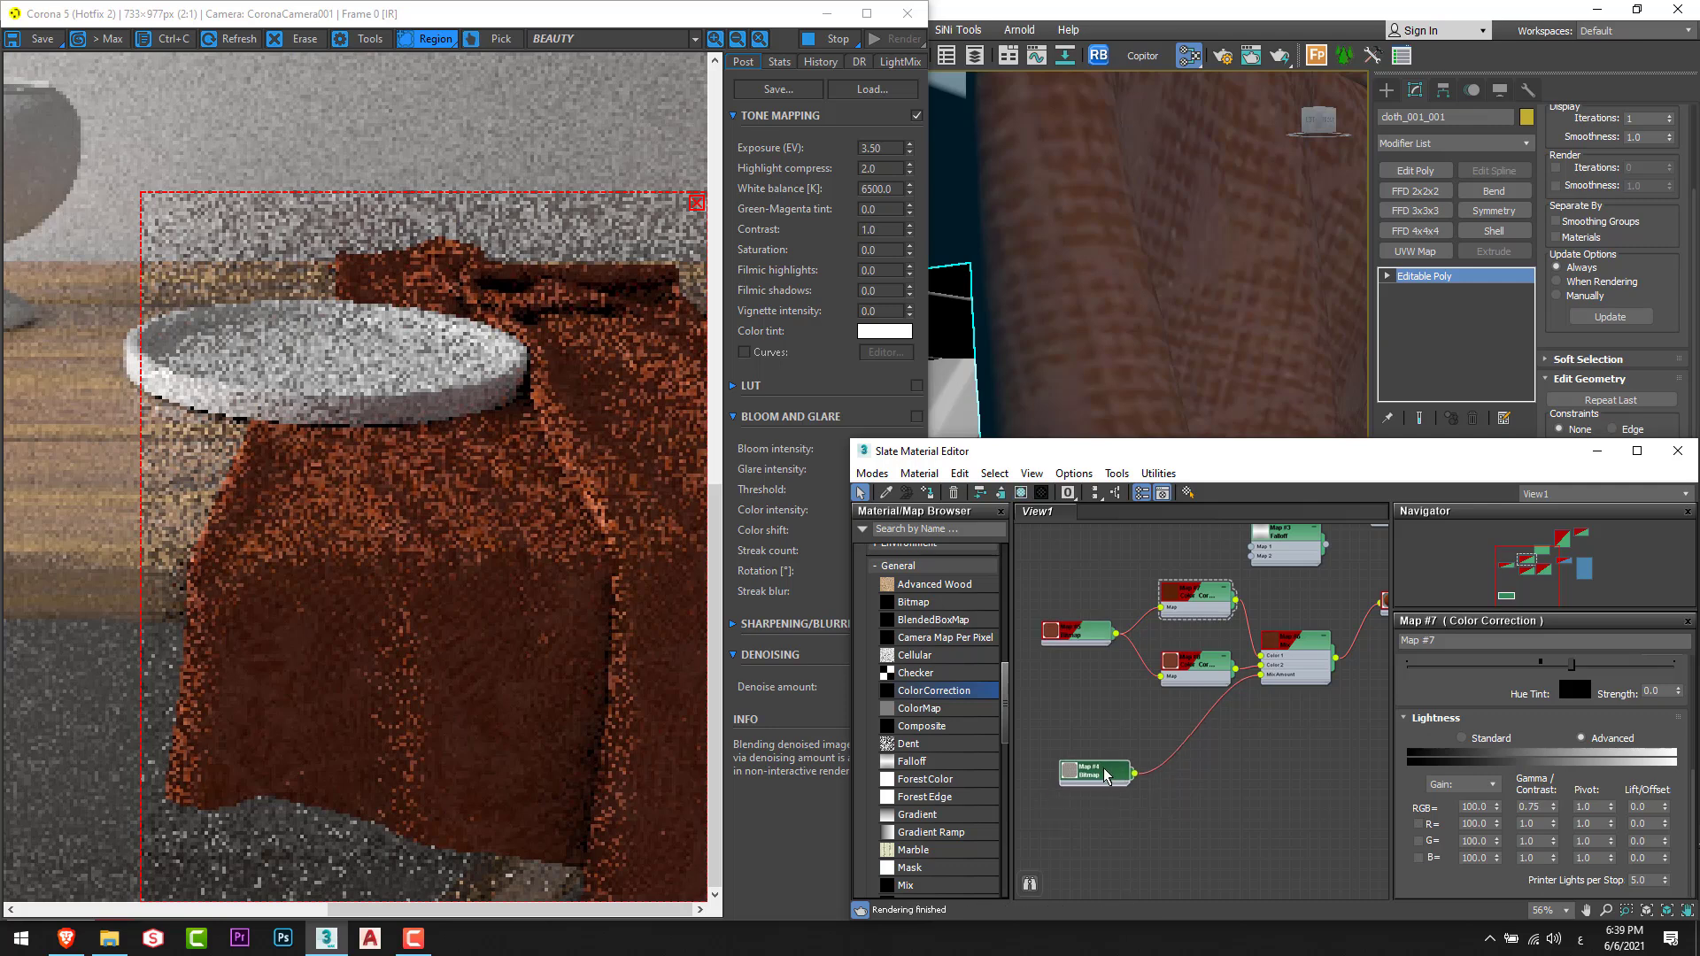
pyautogui.moveTo(1102, 768); pyautogui.dragTo(1101, 757)
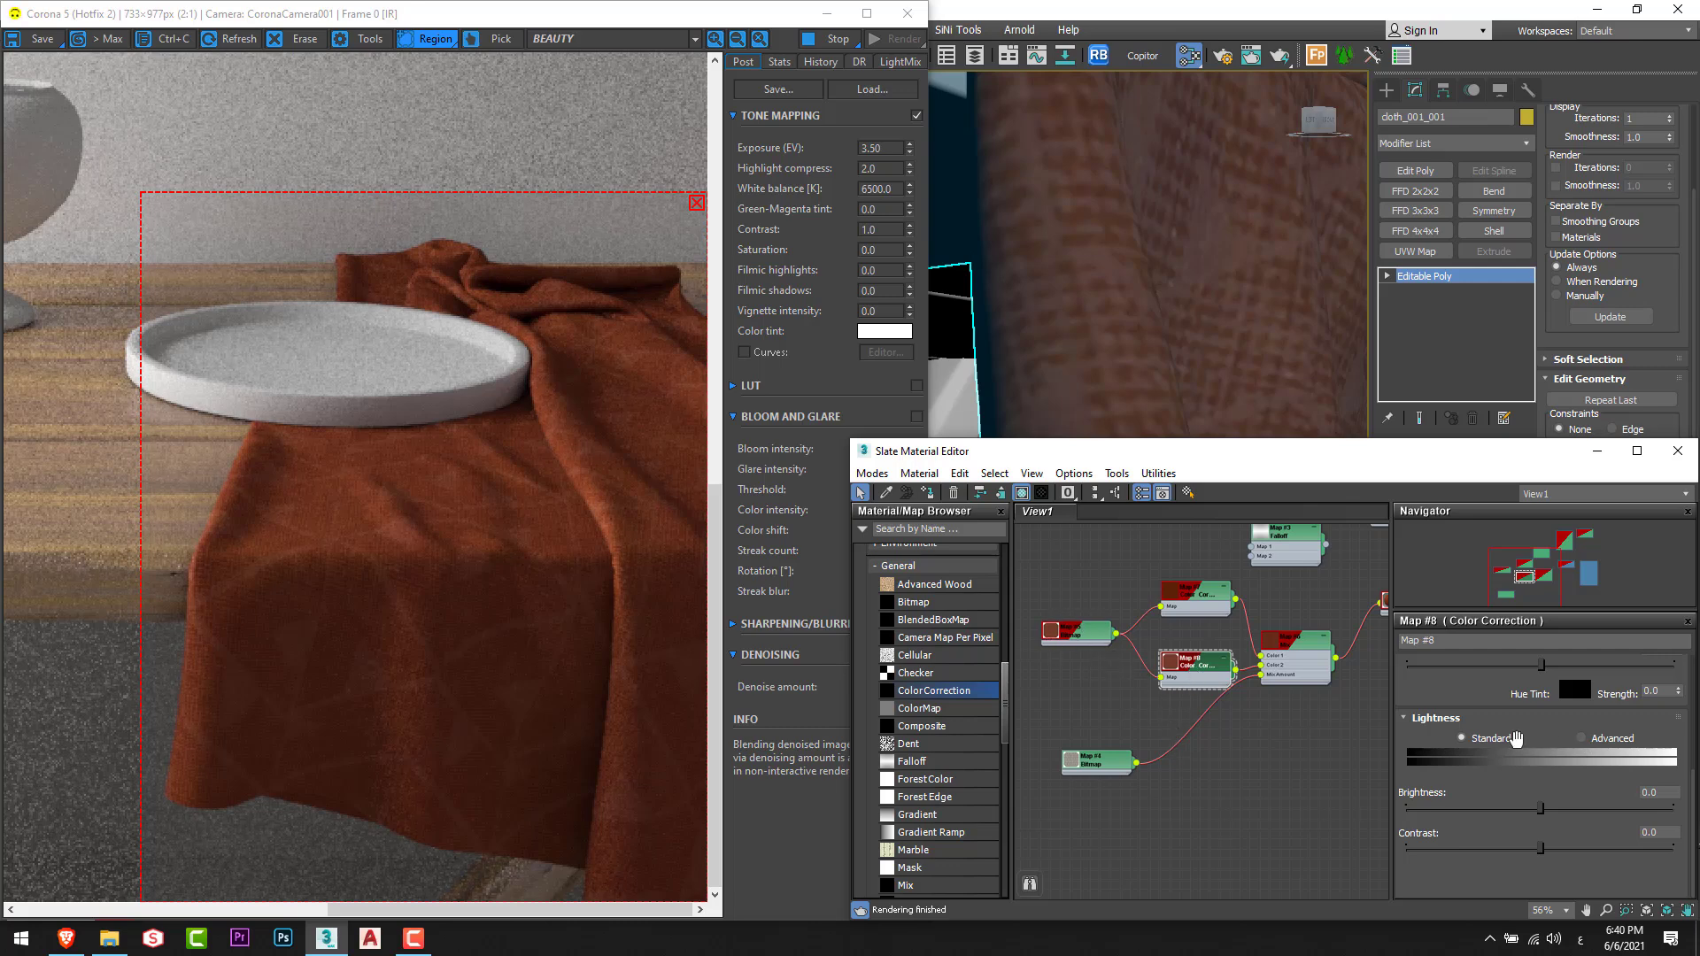
# Set the second Color Correction map's Hue Shift to -2.99 and Saturation to -14.286.
pyautogui.moveTo(1475, 678); pyautogui.dragTo(1484, 813)
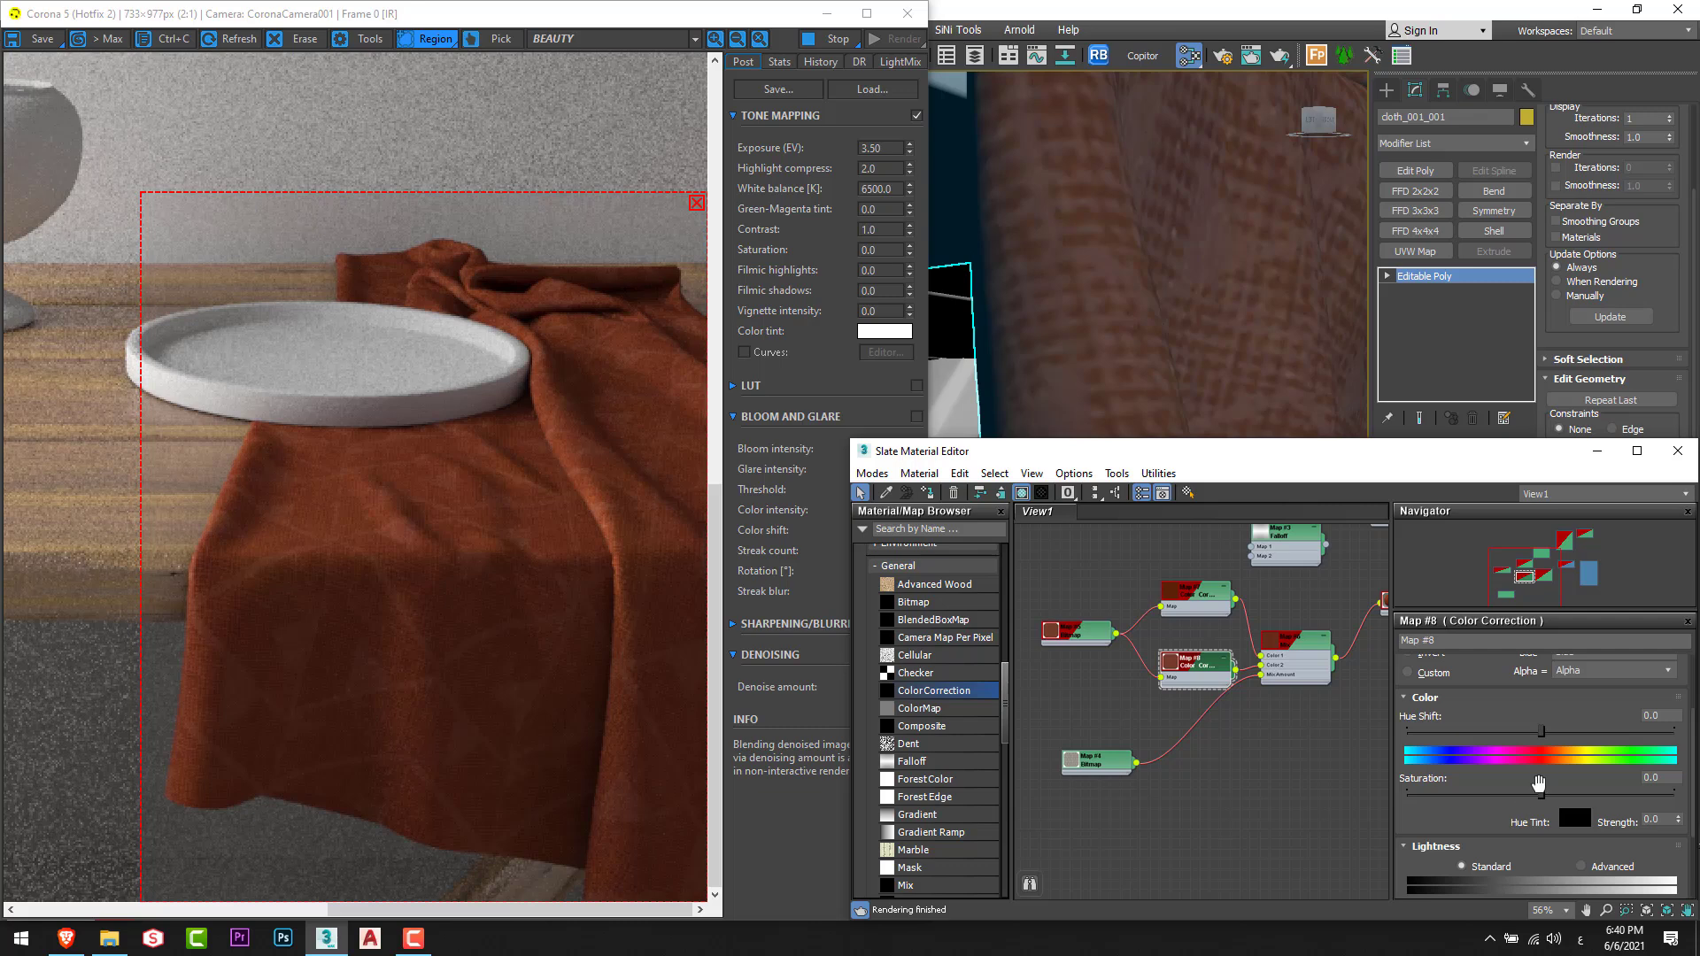
pyautogui.moveTo(1549, 736); pyautogui.dragTo(1539, 733)
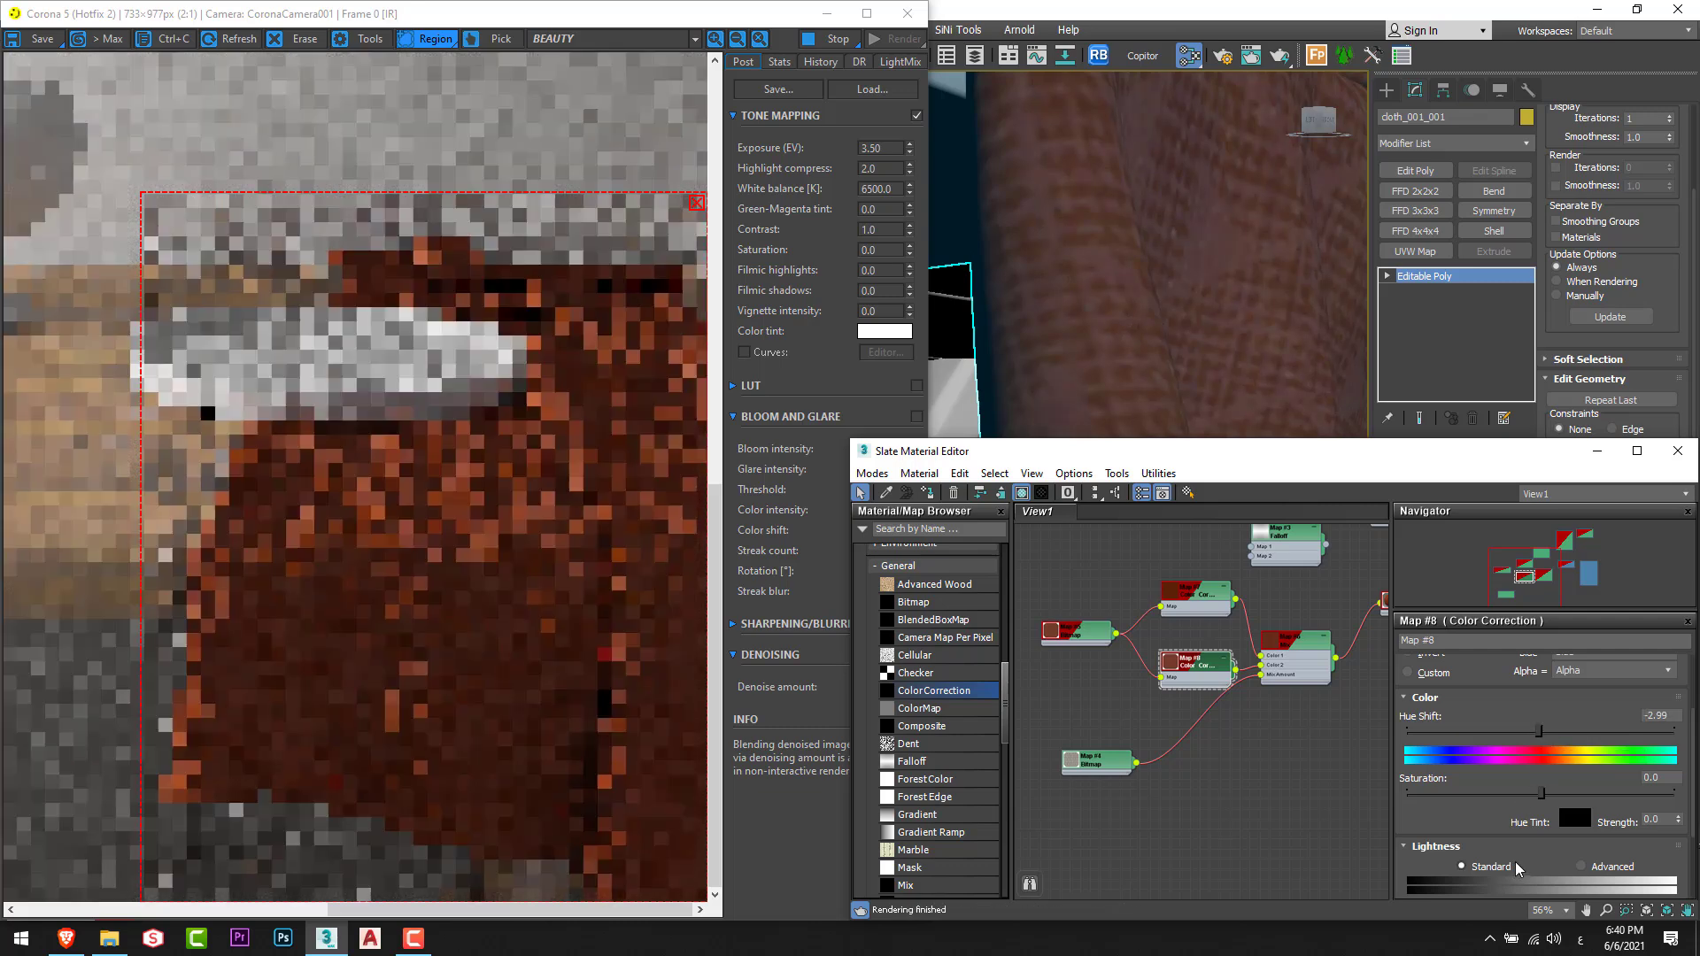
pyautogui.moveTo(1542, 793); pyautogui.dragTo(1521, 793)
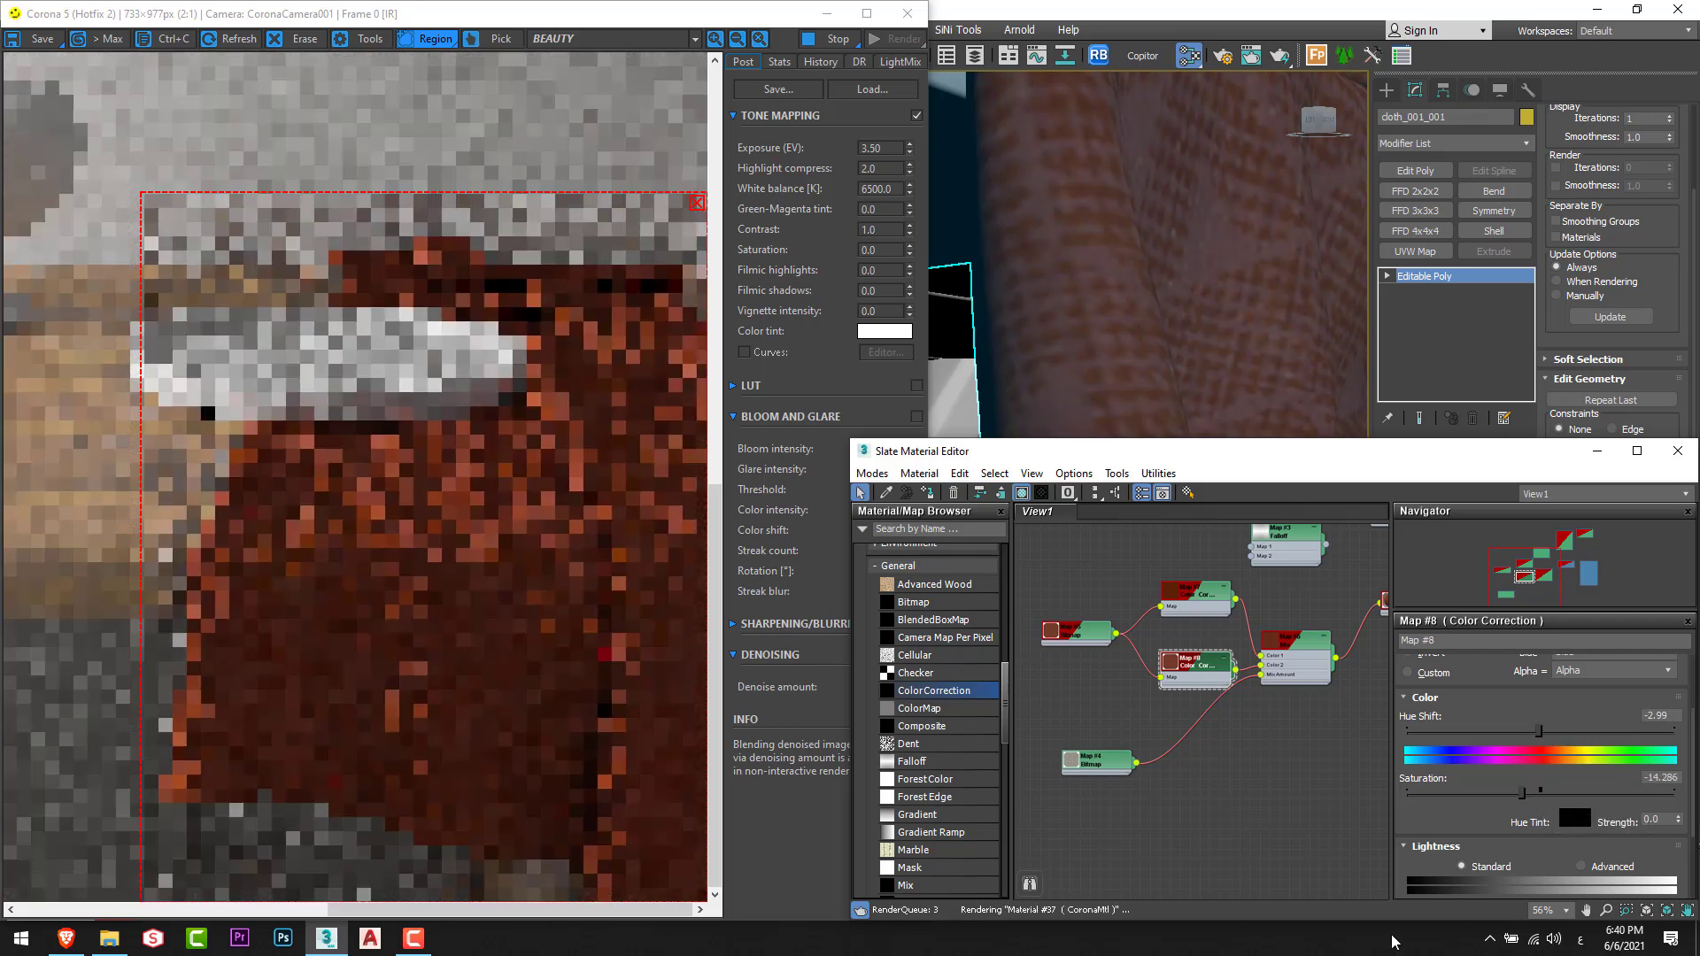
pyautogui.scroll(-3, 1473, 811)
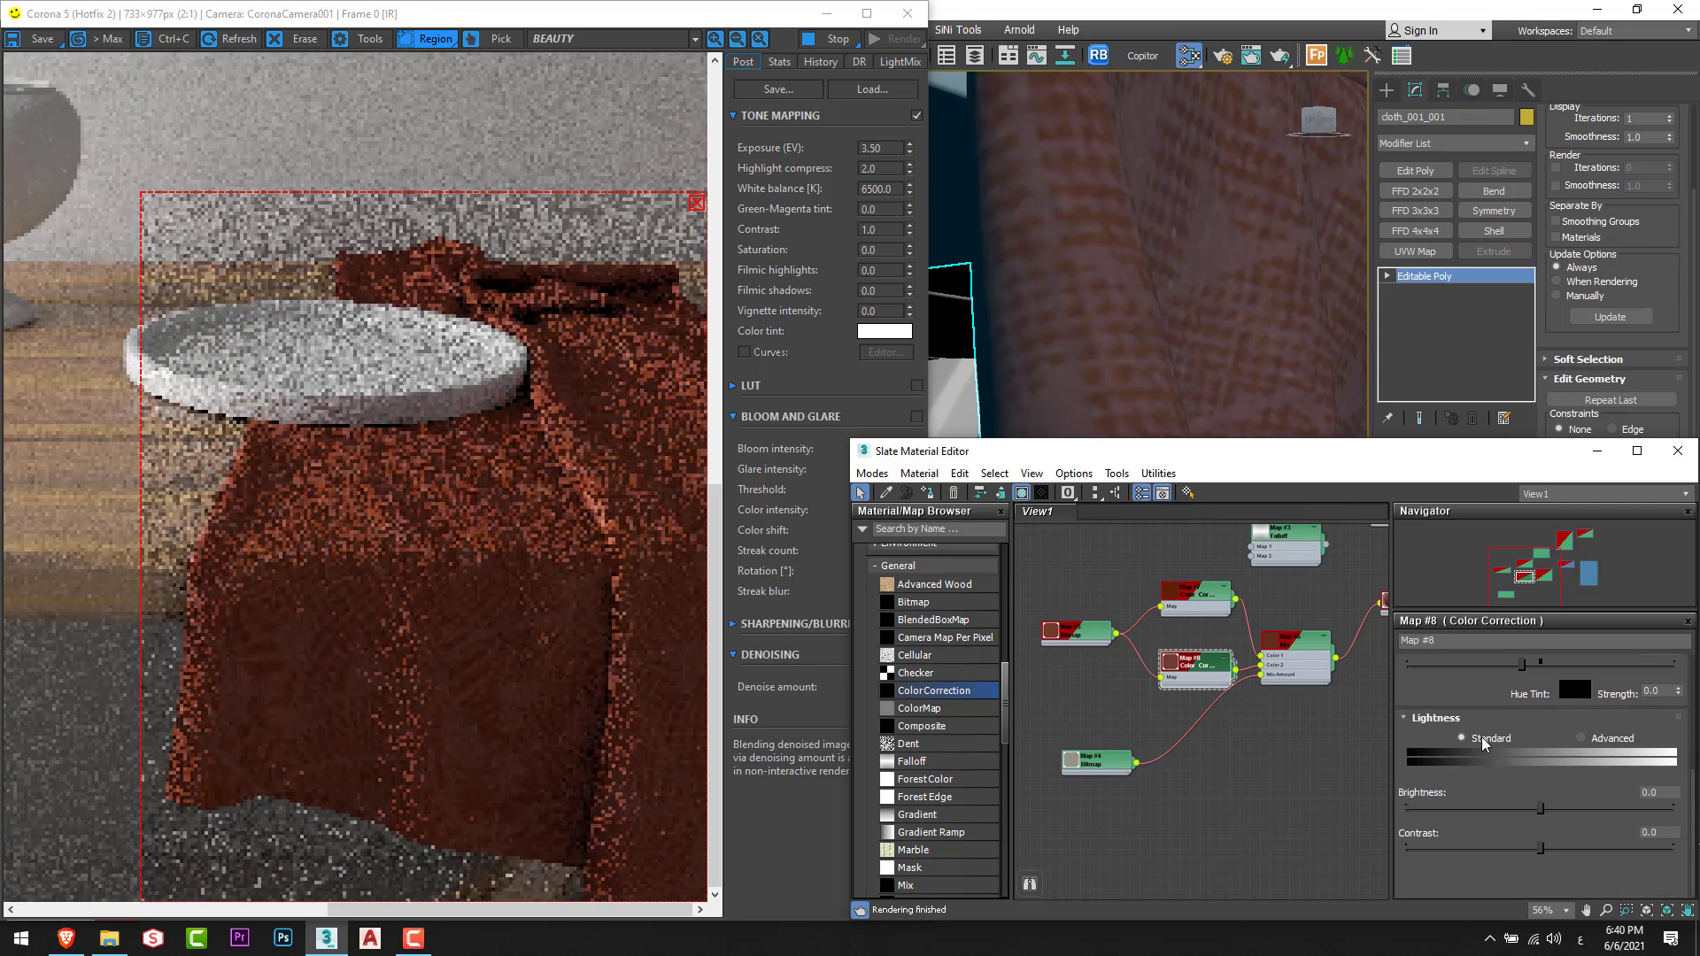
# Switch the second Color Correction's lightness to Advanced, set the RGB Gamma/Contrast to 2, and compare the cloth with the Sierra fabric reference.
pyautogui.click(1580, 737)
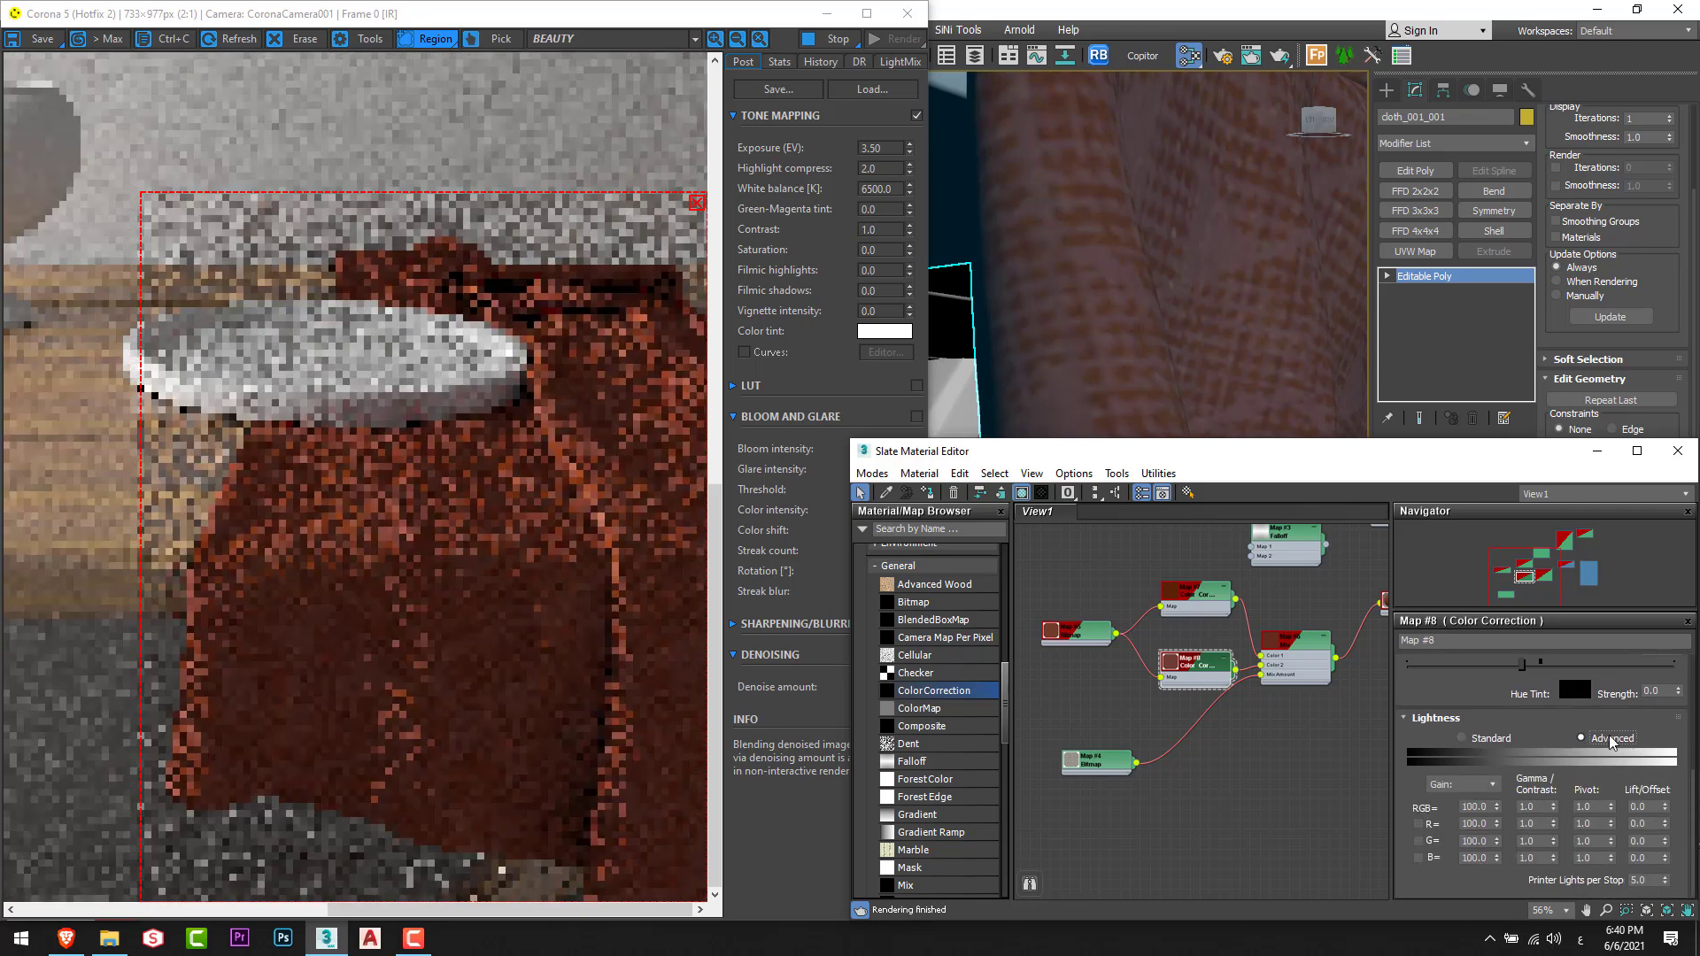
pyautogui.doubleClick(1543, 808)
pyautogui.write('2')
pyautogui.press('Return')
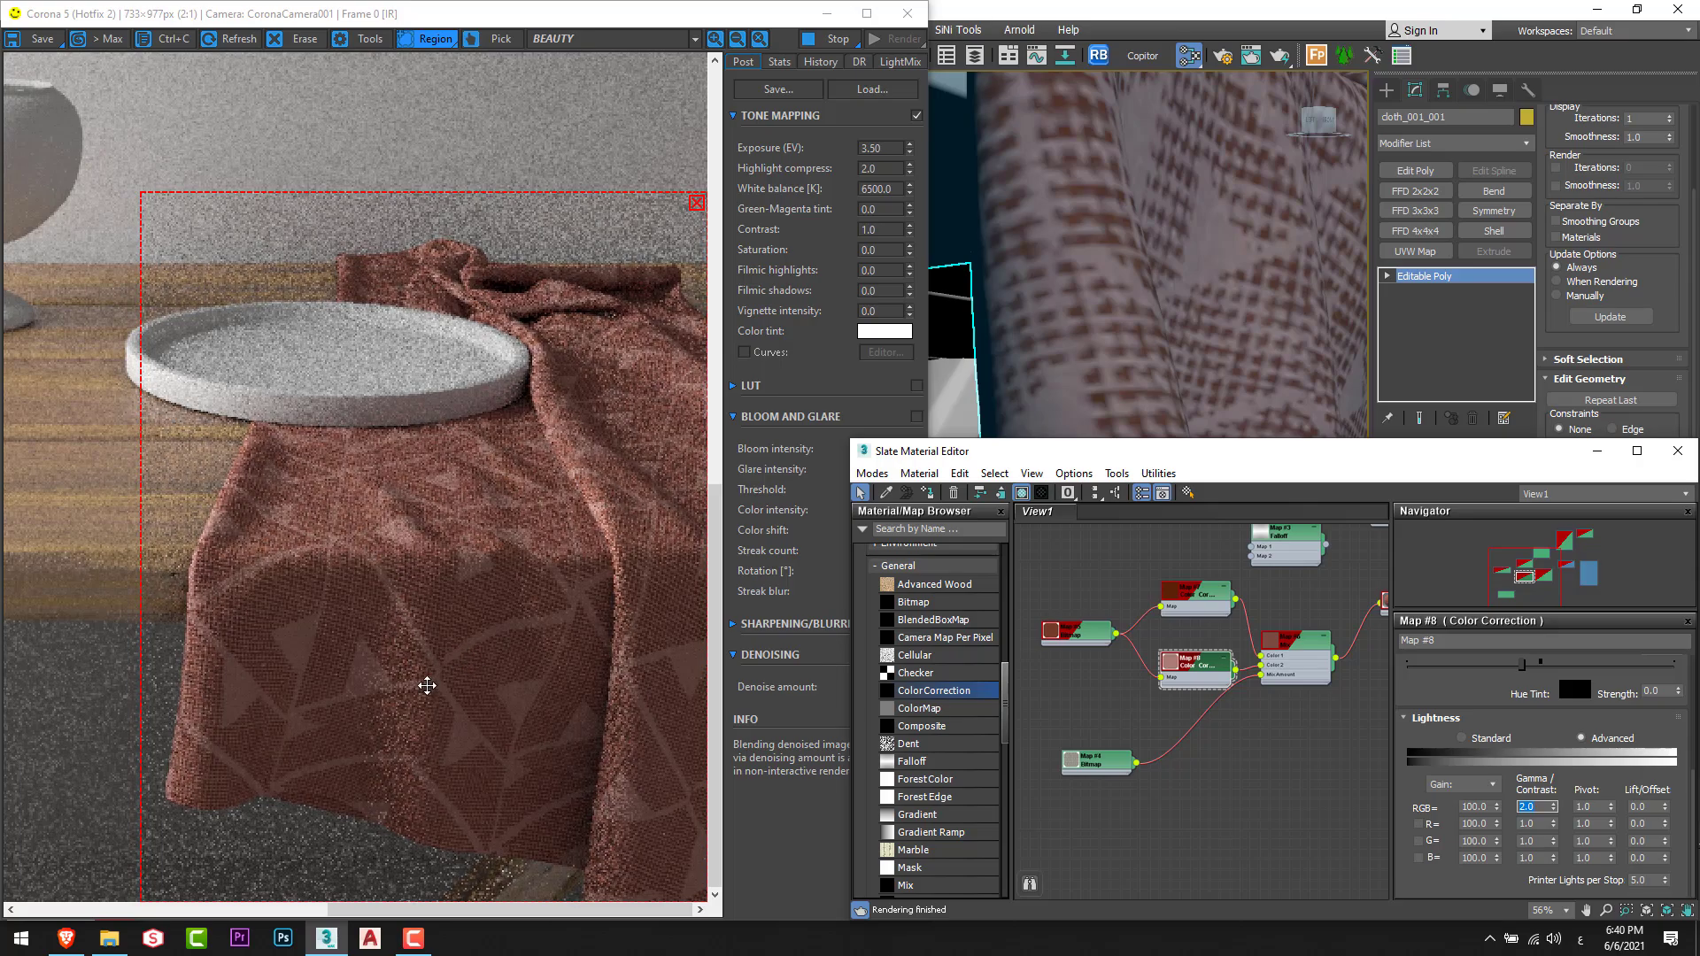
pyautogui.click(66, 938)
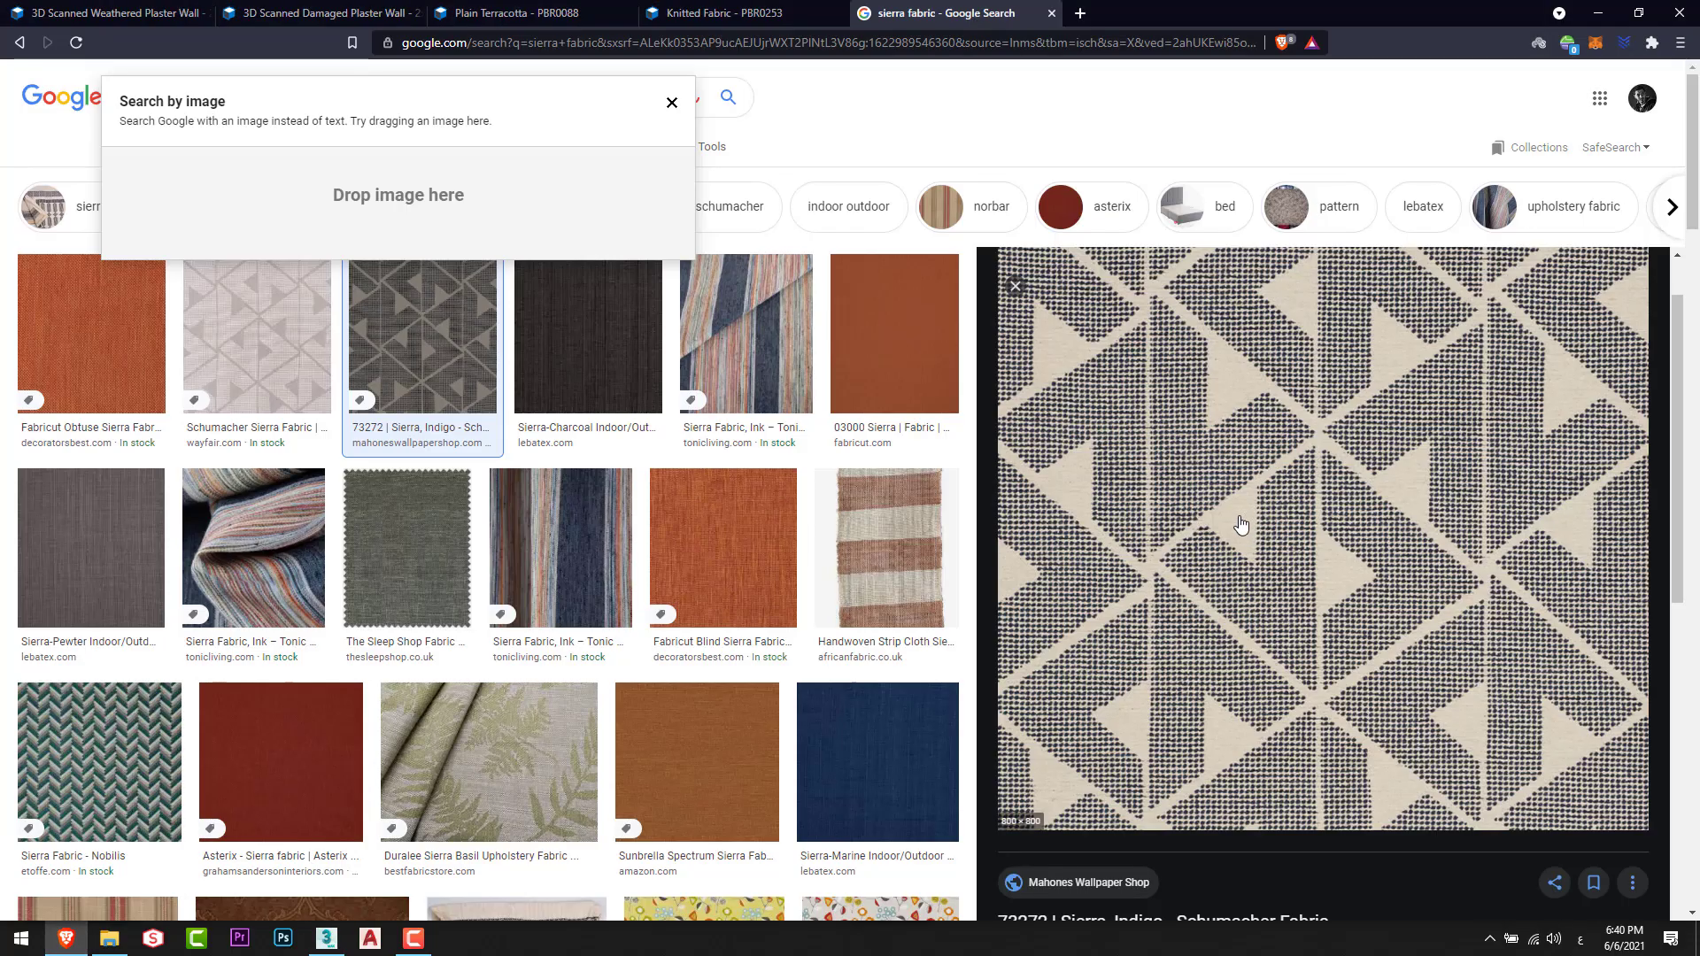
pyautogui.hotkey('alt', 'Tab')
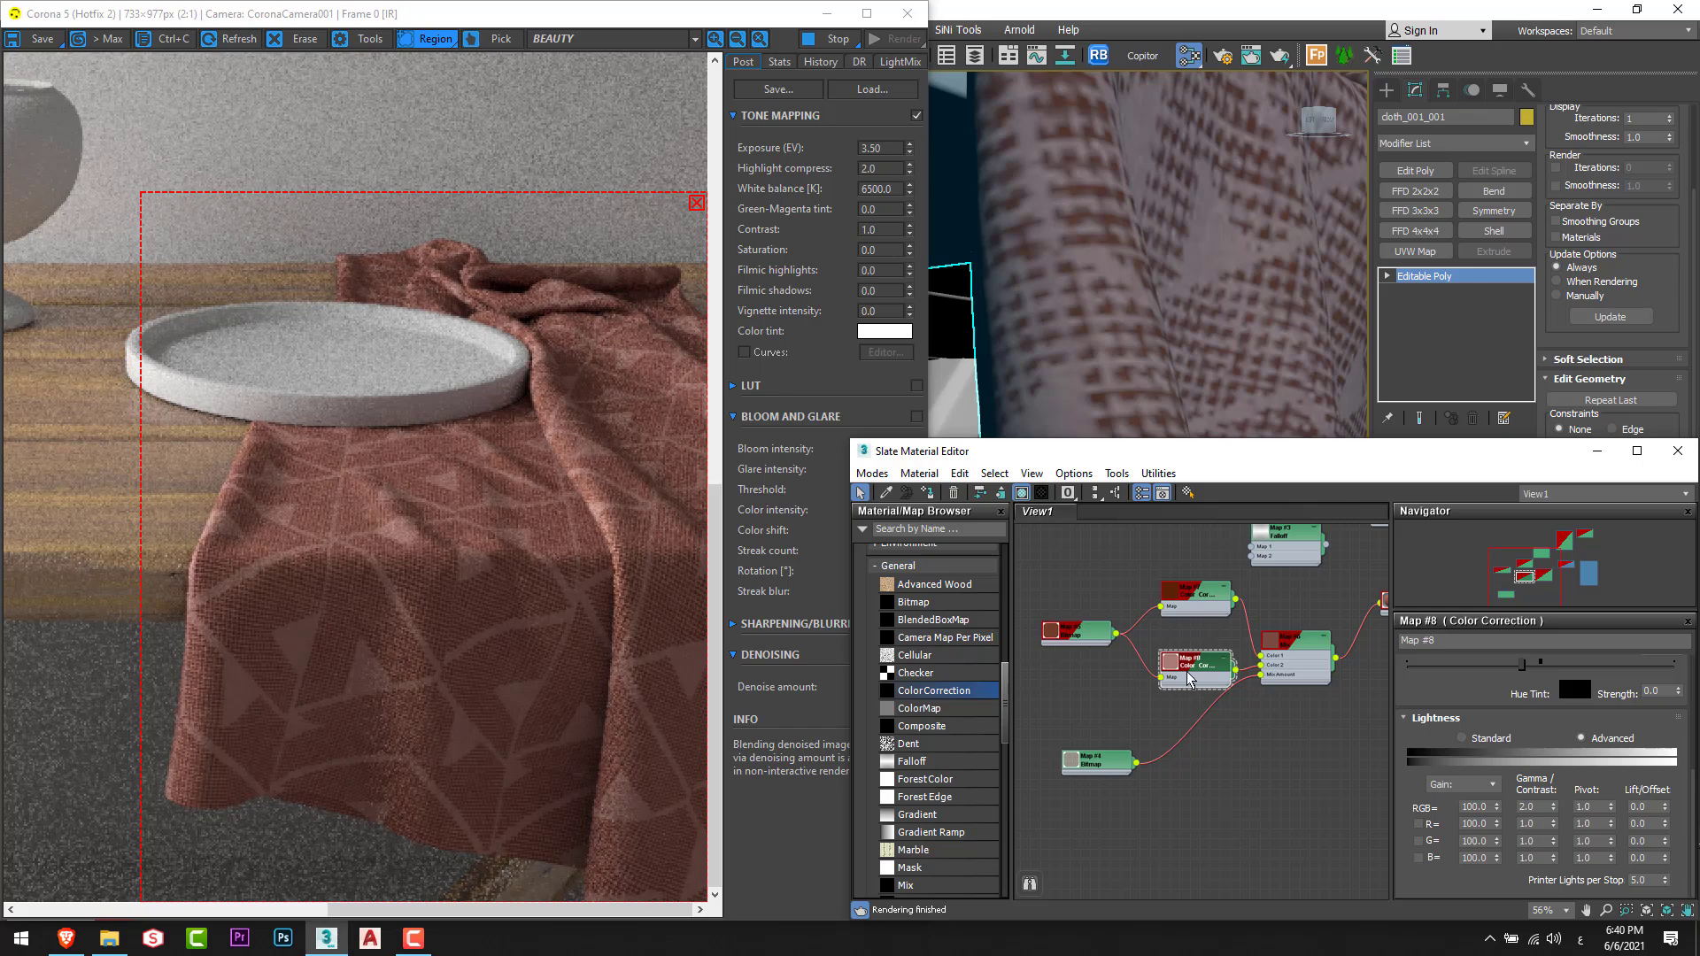
# Set the second Color Correction's RGB Gamma/Contrast to 3.0 and inspect the cloth pattern in the render.
pyautogui.scroll(10, 1189, 679)
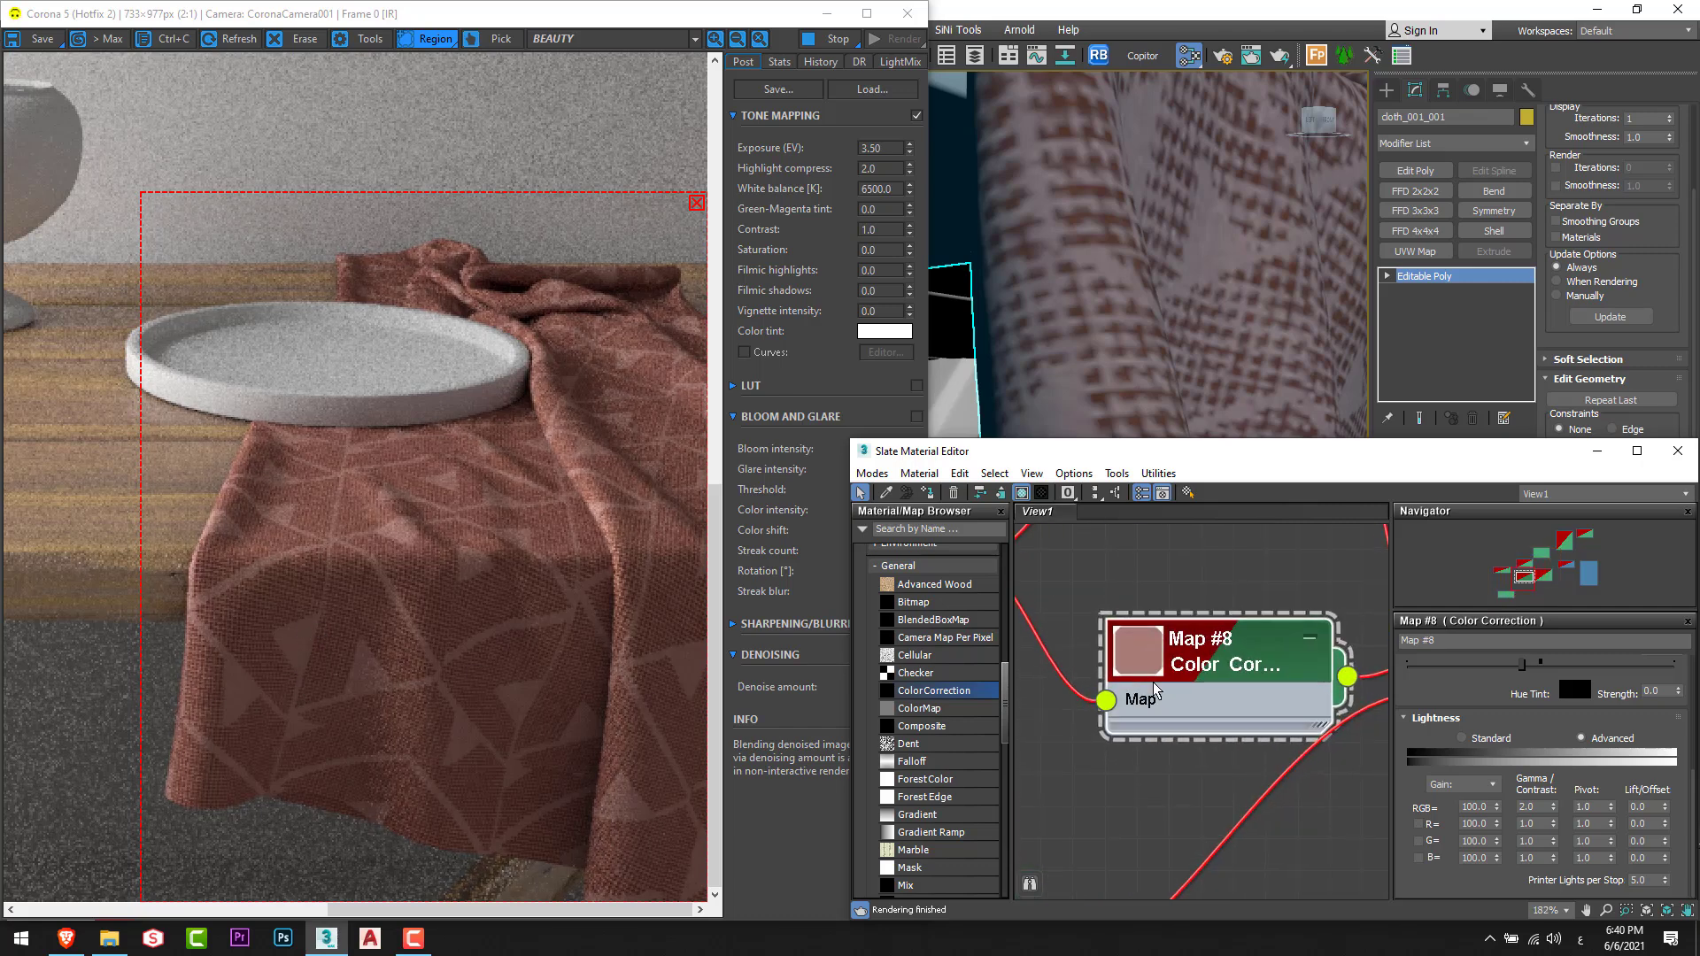
pyautogui.moveTo(1220, 735); pyautogui.dragTo(1172, 717, button='middle')
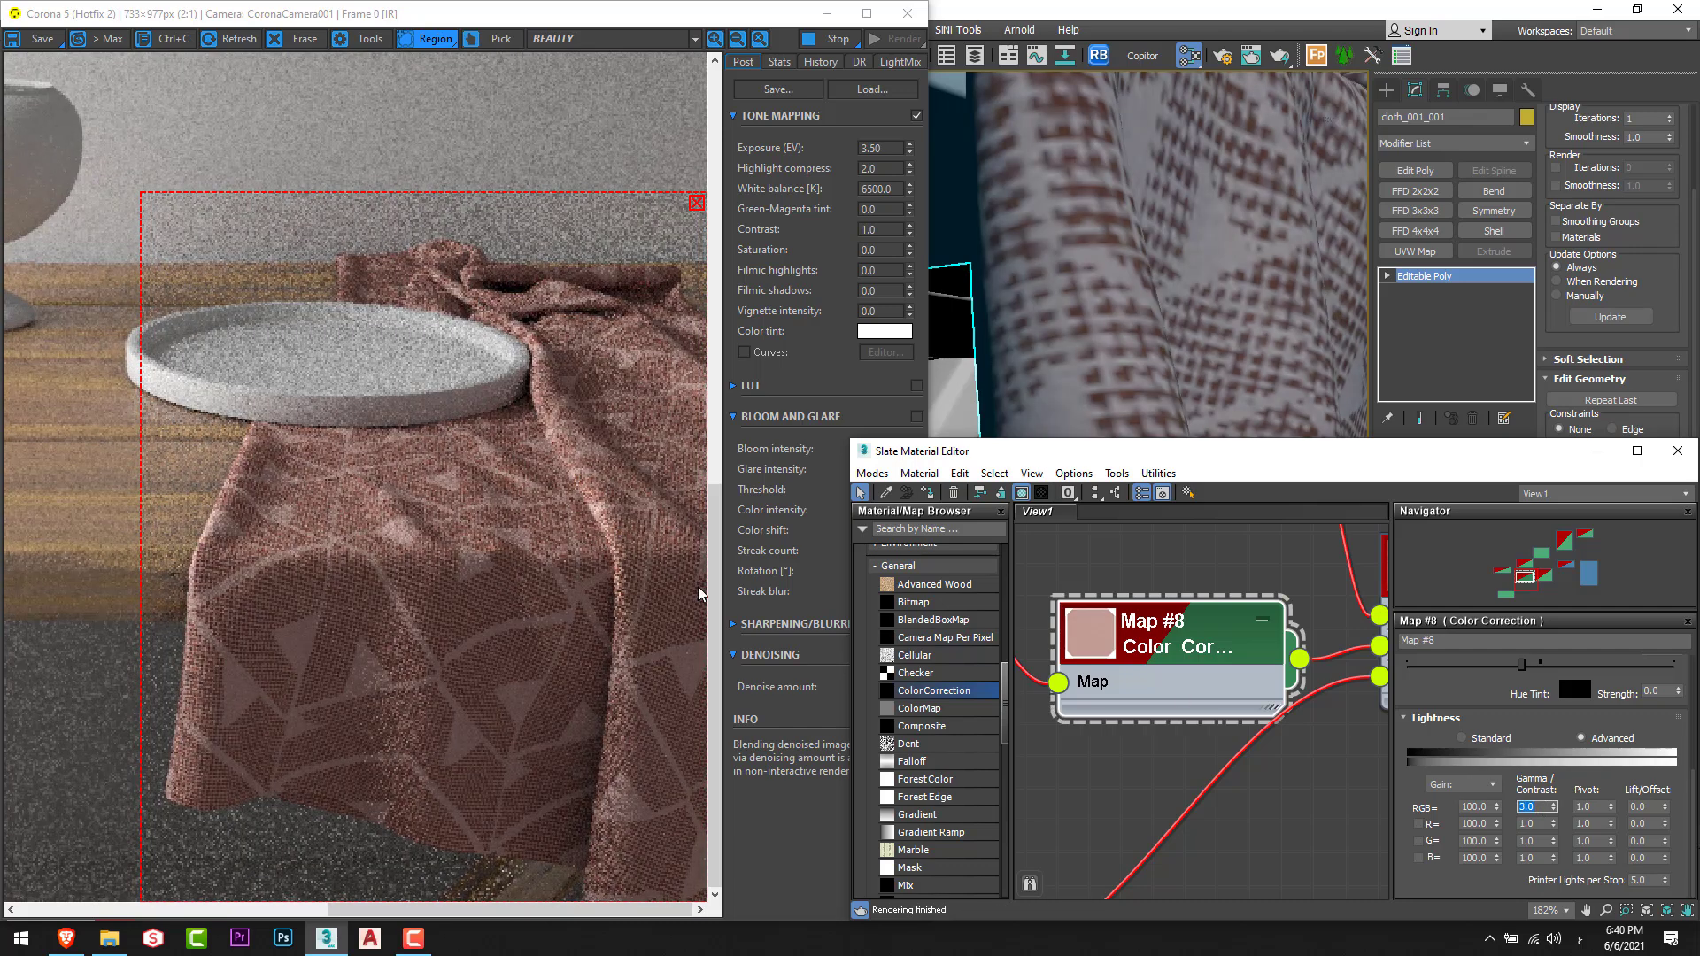
pyautogui.scroll(-1, 541, 559)
pyautogui.scroll(1, 545, 829)
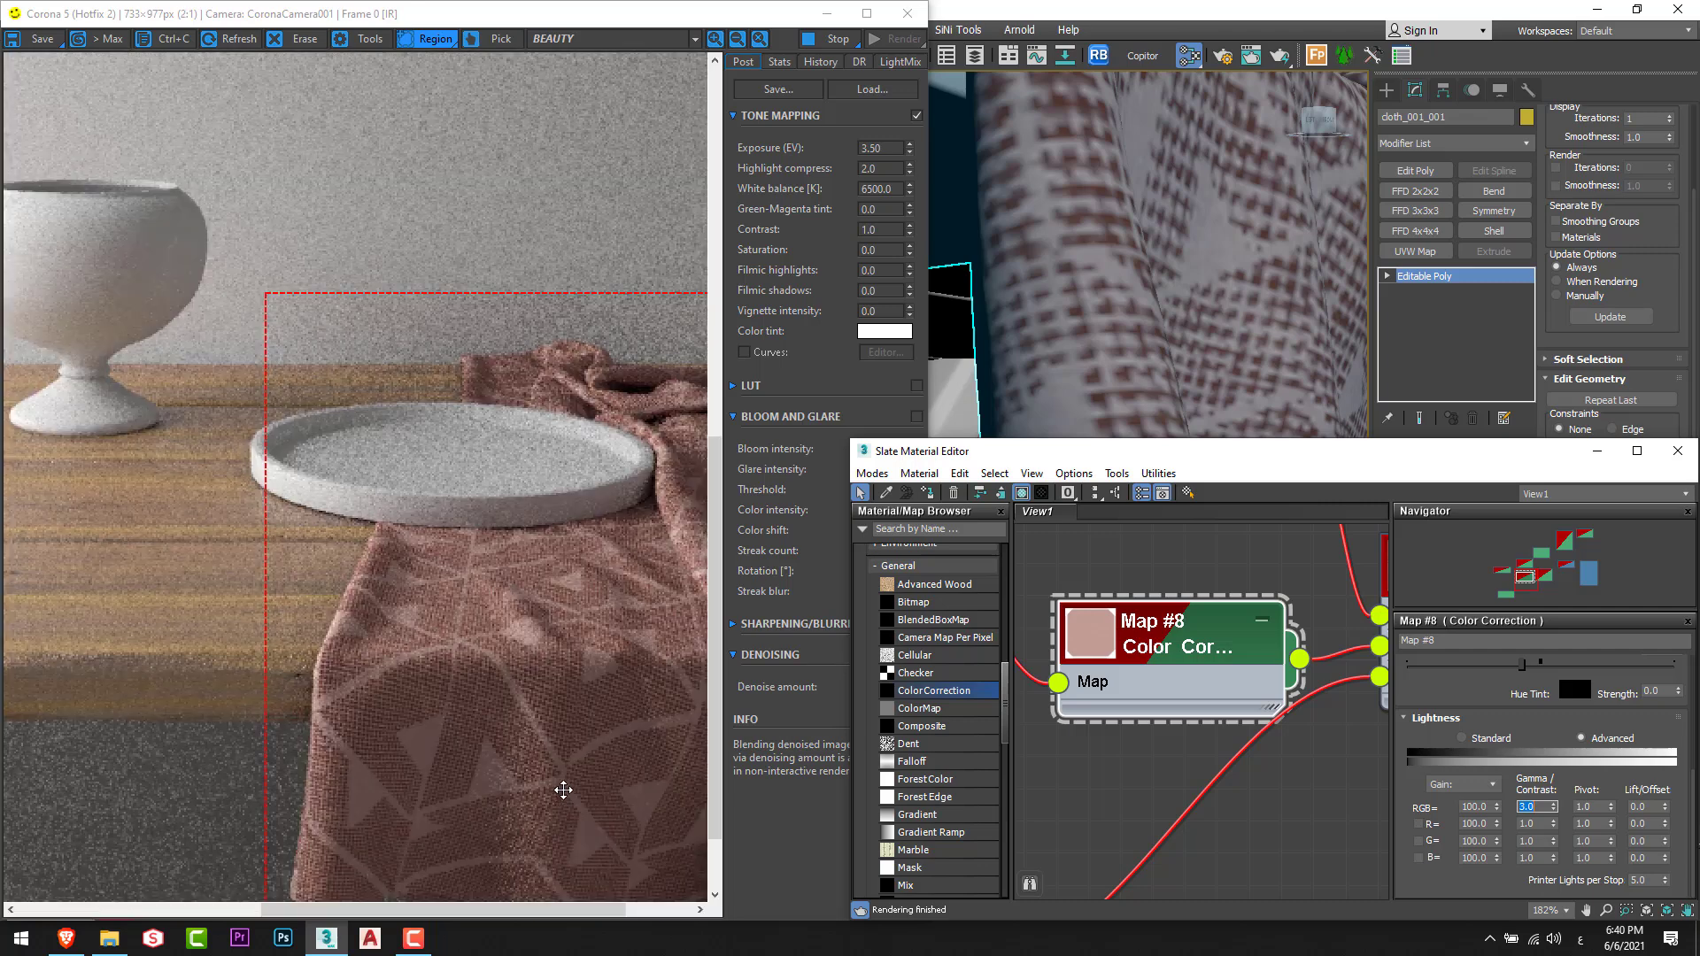
pyautogui.moveTo(562, 788); pyautogui.dragTo(425, 713, button='middle')
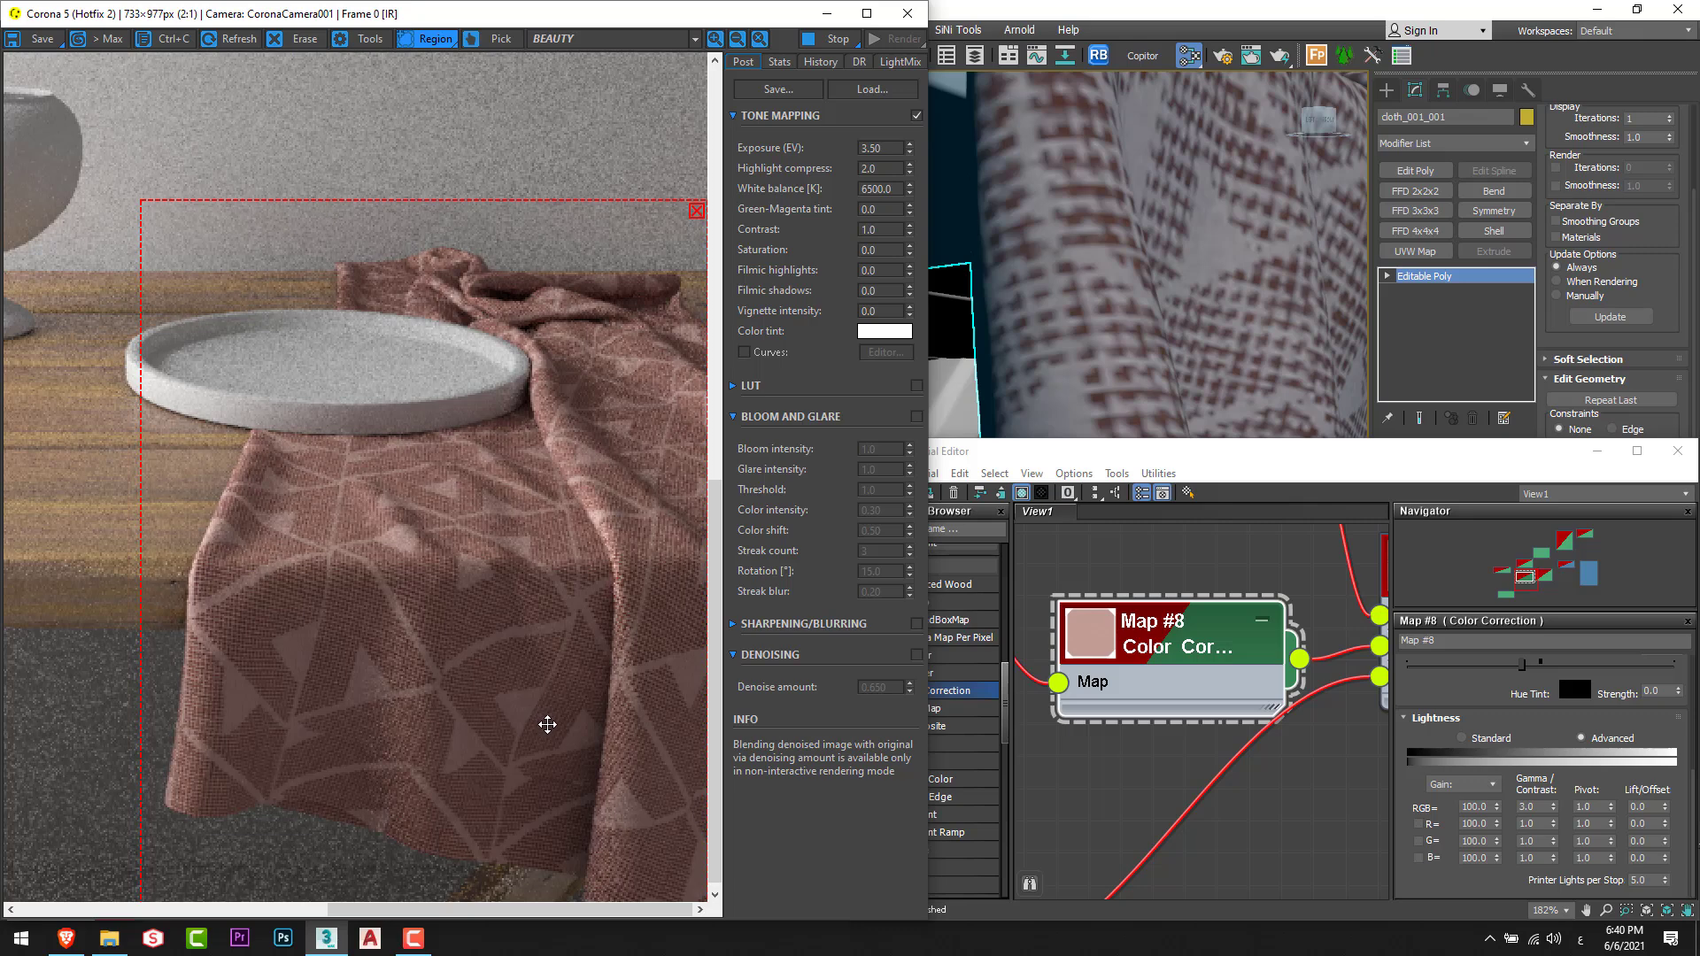
pyautogui.moveTo(513, 714); pyautogui.dragTo(512, 706, button='middle')
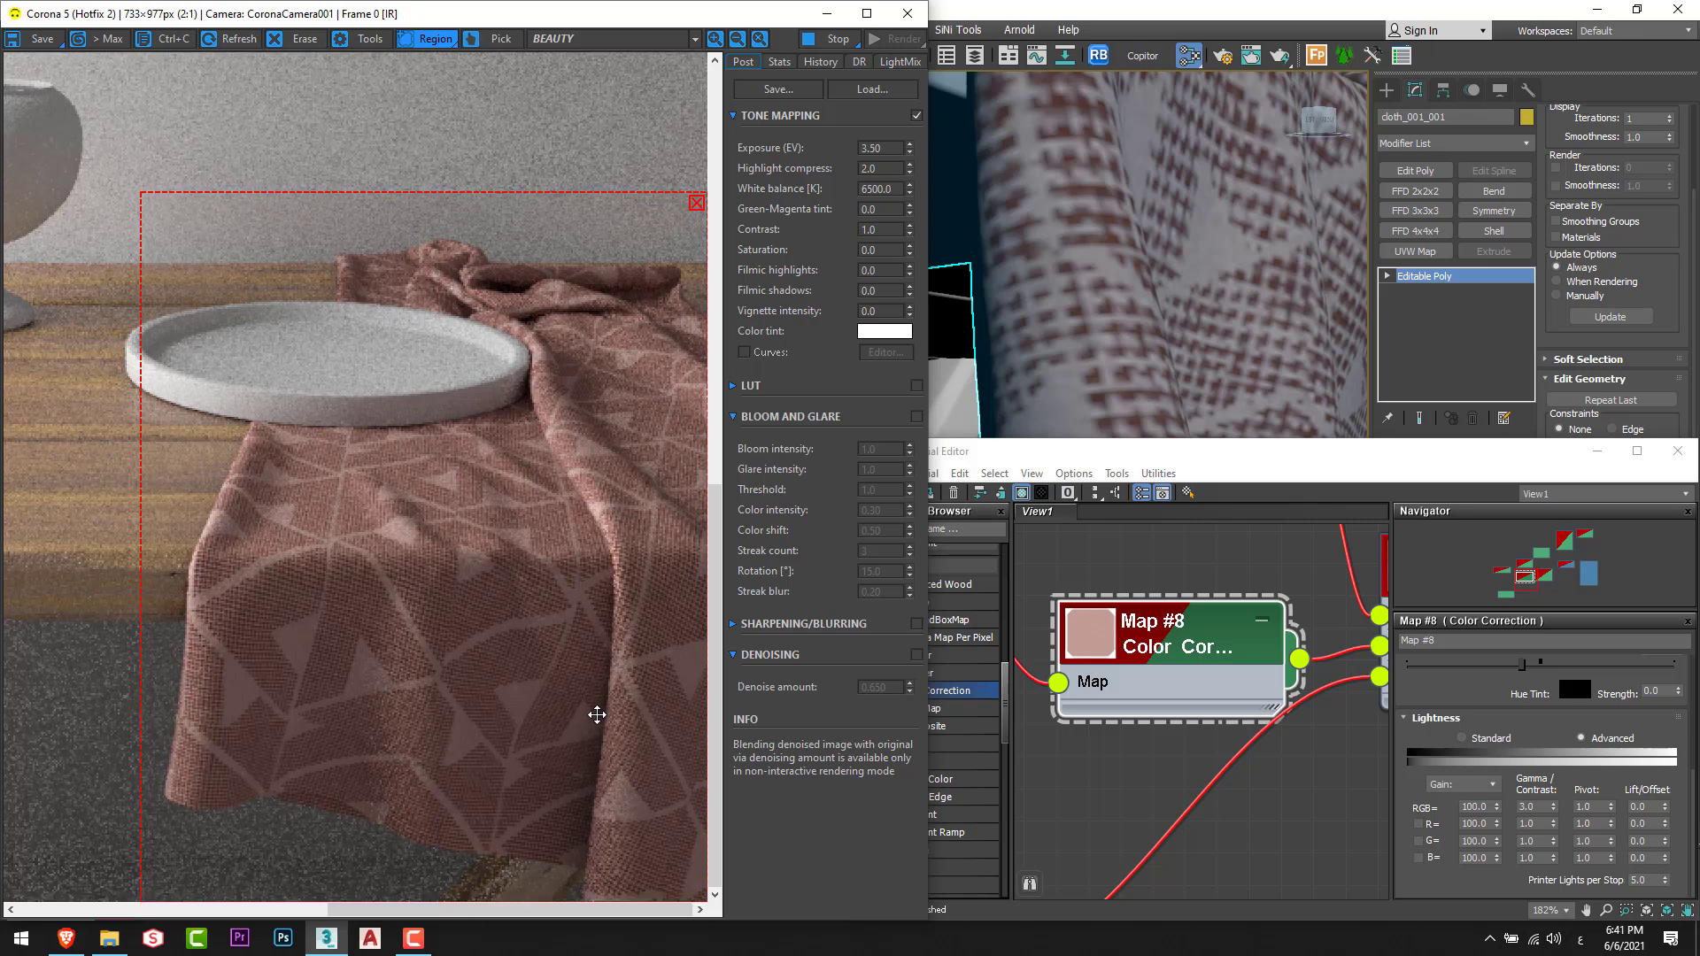
# Raise the second Color Correction's RGB Gamma/Contrast to 3.5 and on to 4.0 to lighten the pattern color.
pyautogui.click(1536, 806)
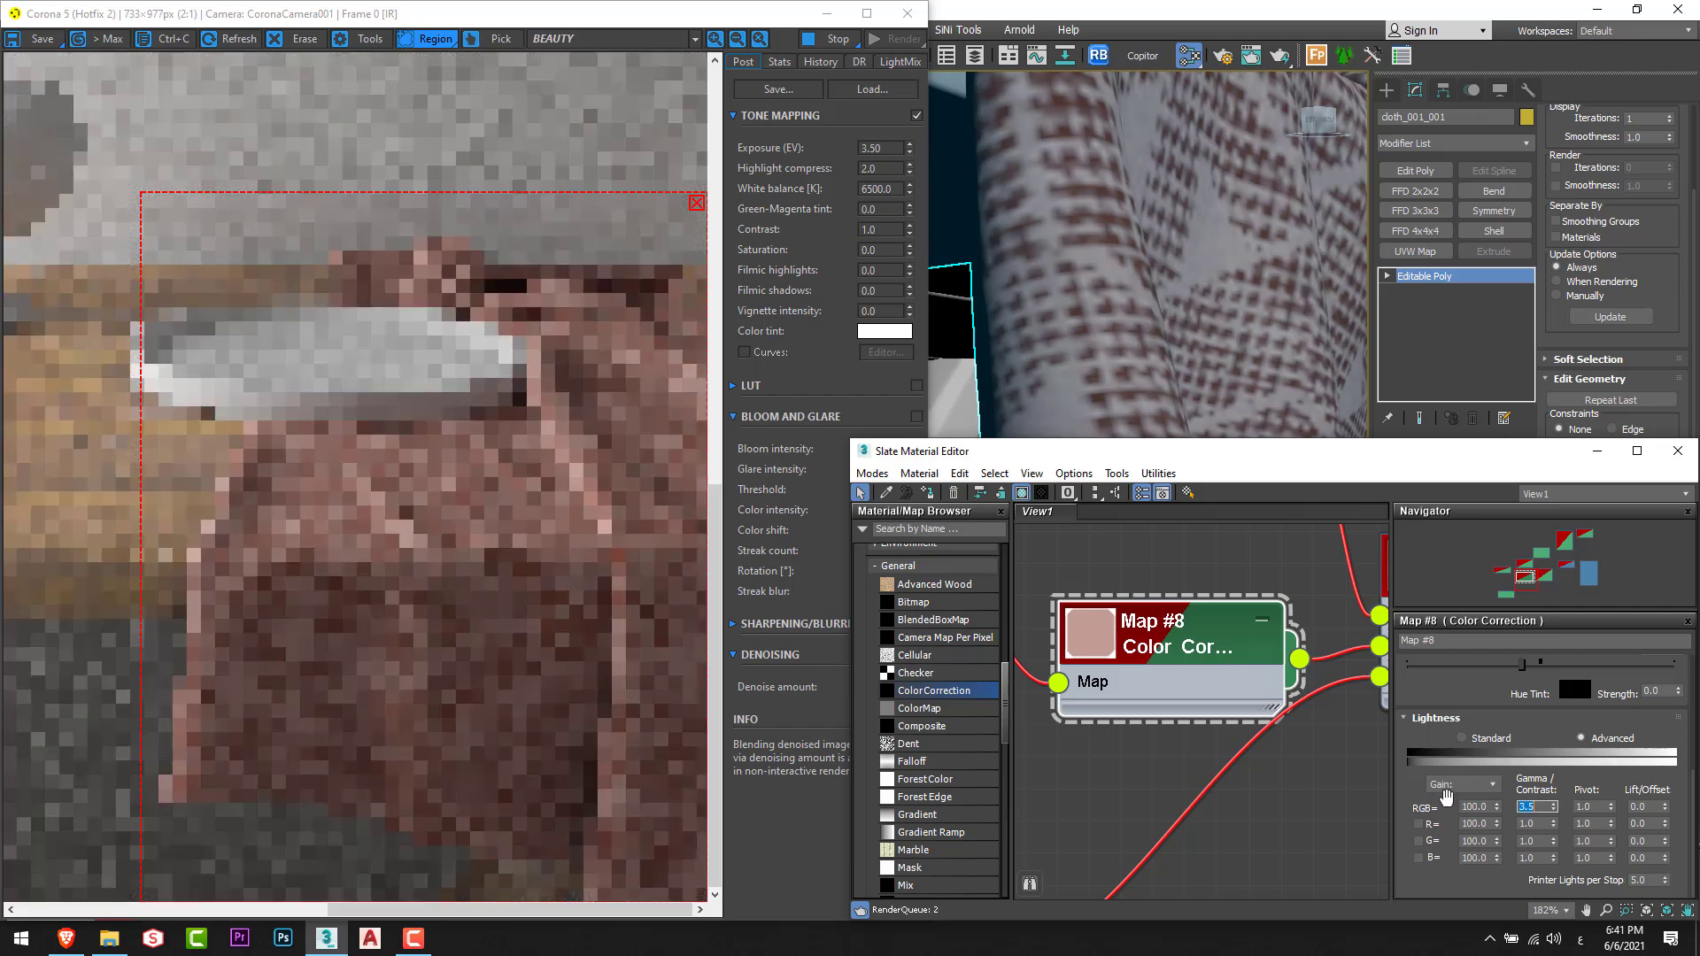
pyautogui.press('Return')
pyautogui.moveTo(1123, 753); pyautogui.dragTo(1112, 740, button='middle')
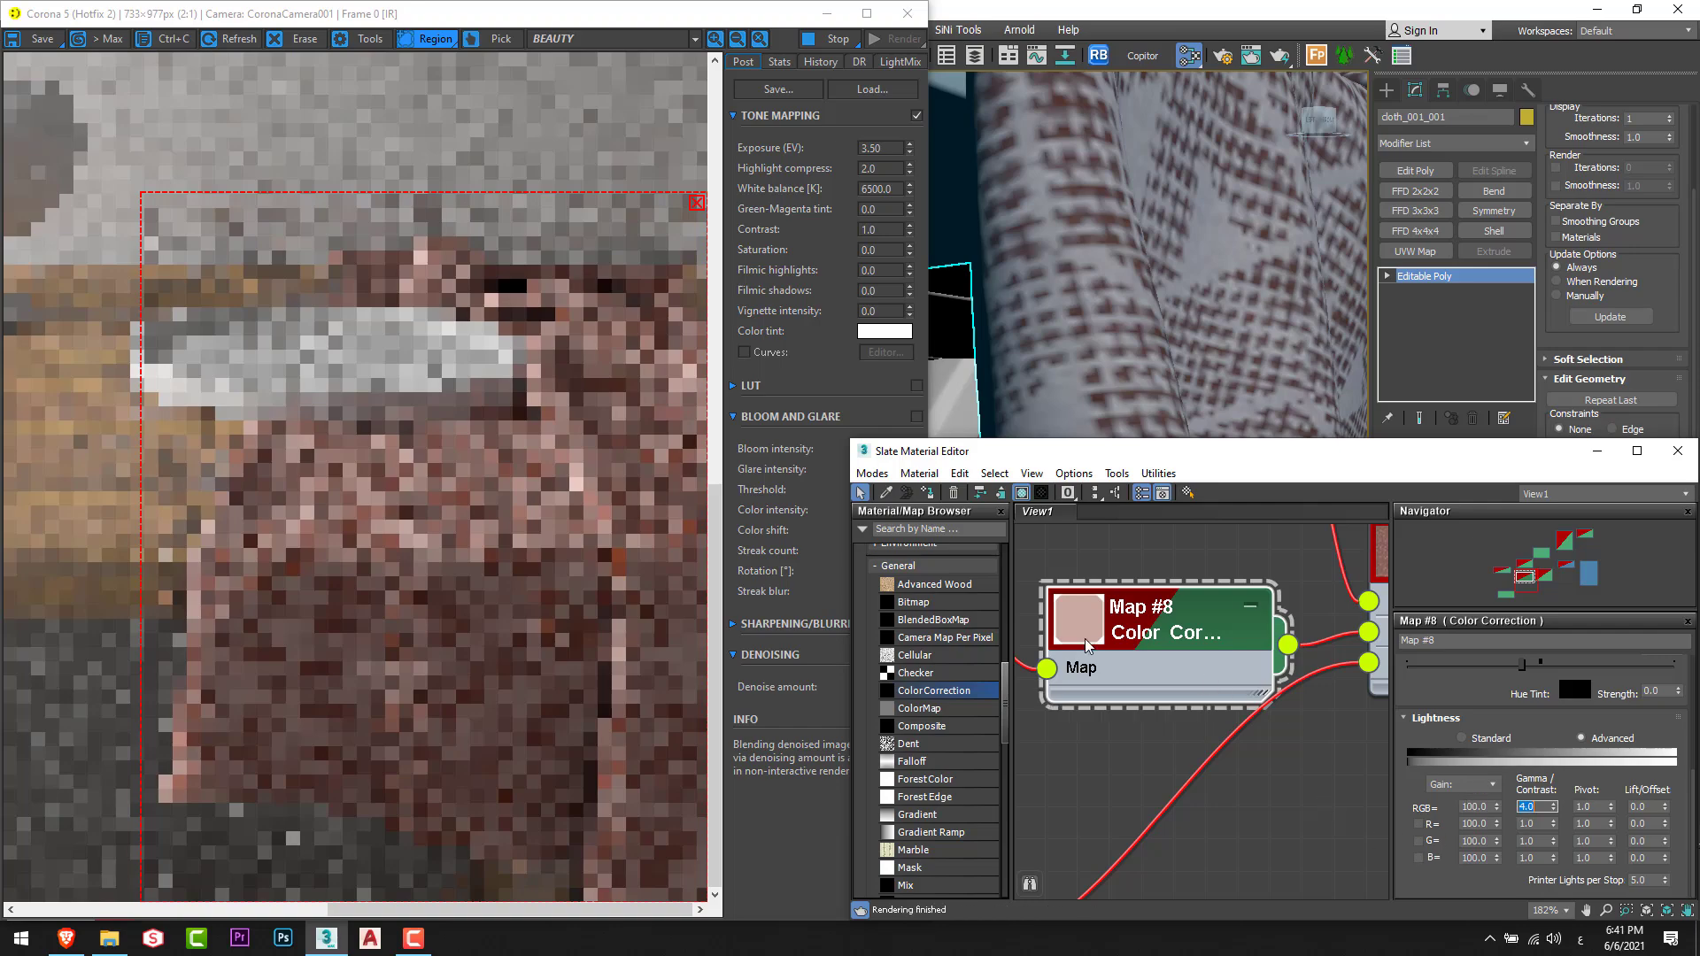
pyautogui.scroll(2, 1468, 790)
pyautogui.scroll(-2, 1467, 790)
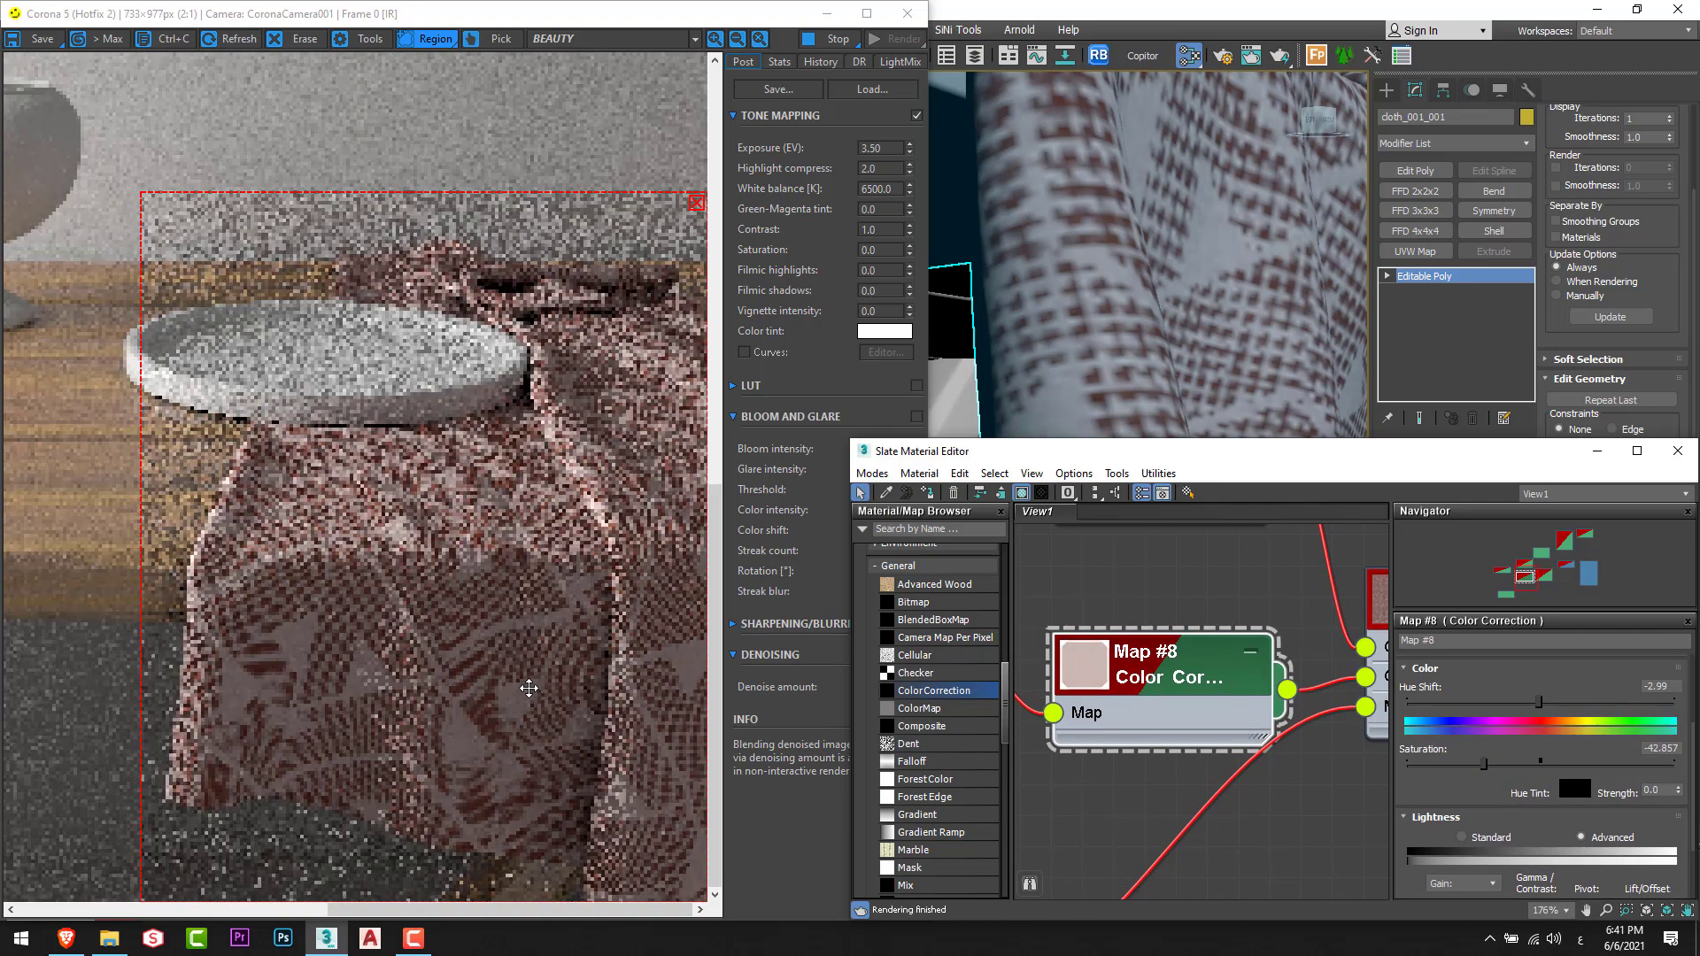
# Set the second Color Correction's Saturation to -24.917 and check the cloth in the full render.
pyautogui.moveTo(1484, 764); pyautogui.dragTo(1507, 763)
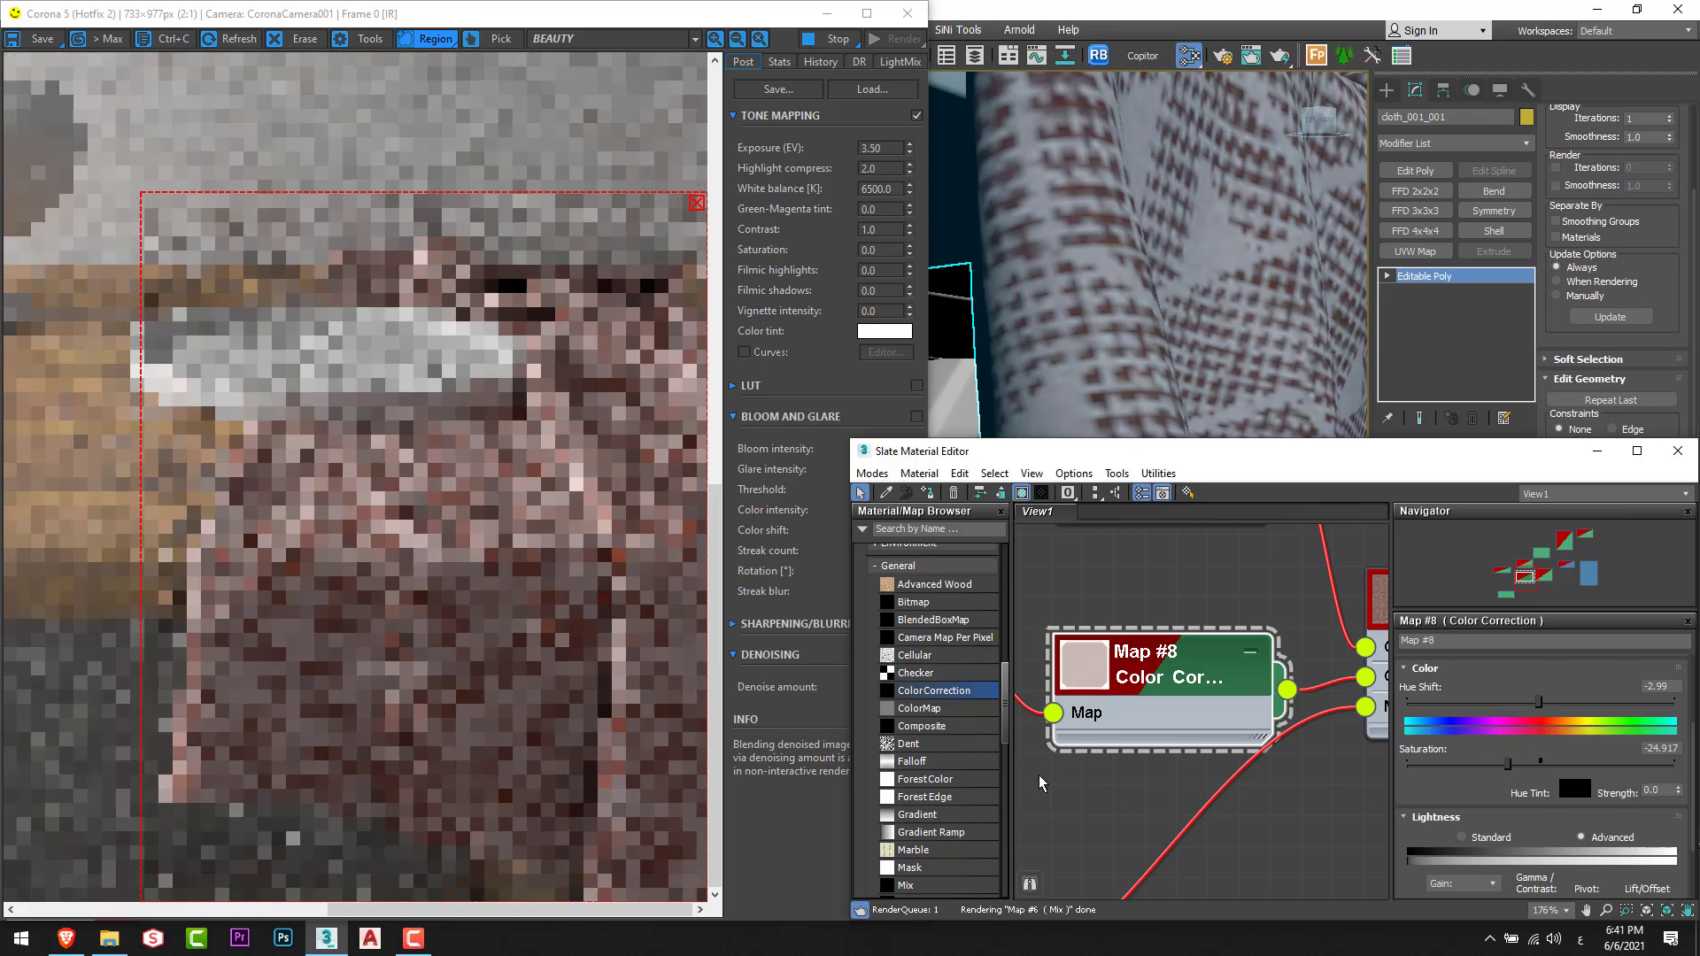
pyautogui.click(464, 611)
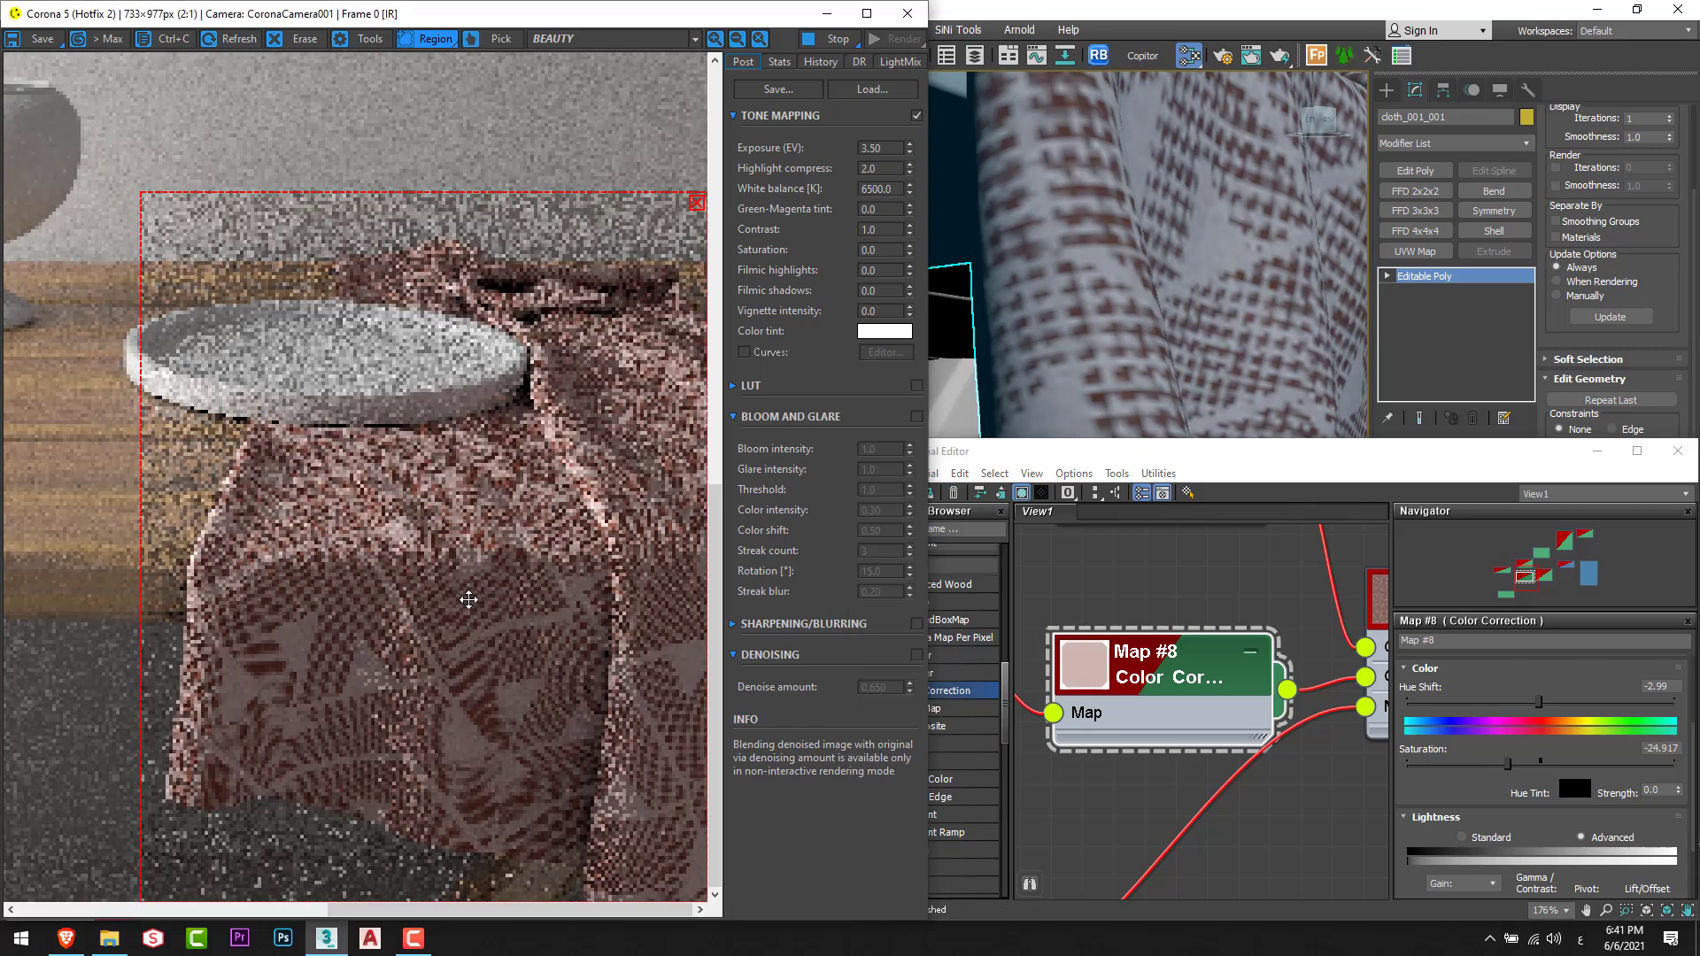
pyautogui.scroll(-1, 469, 599)
pyautogui.click(1179, 741)
pyautogui.scroll(-3, 1195, 690)
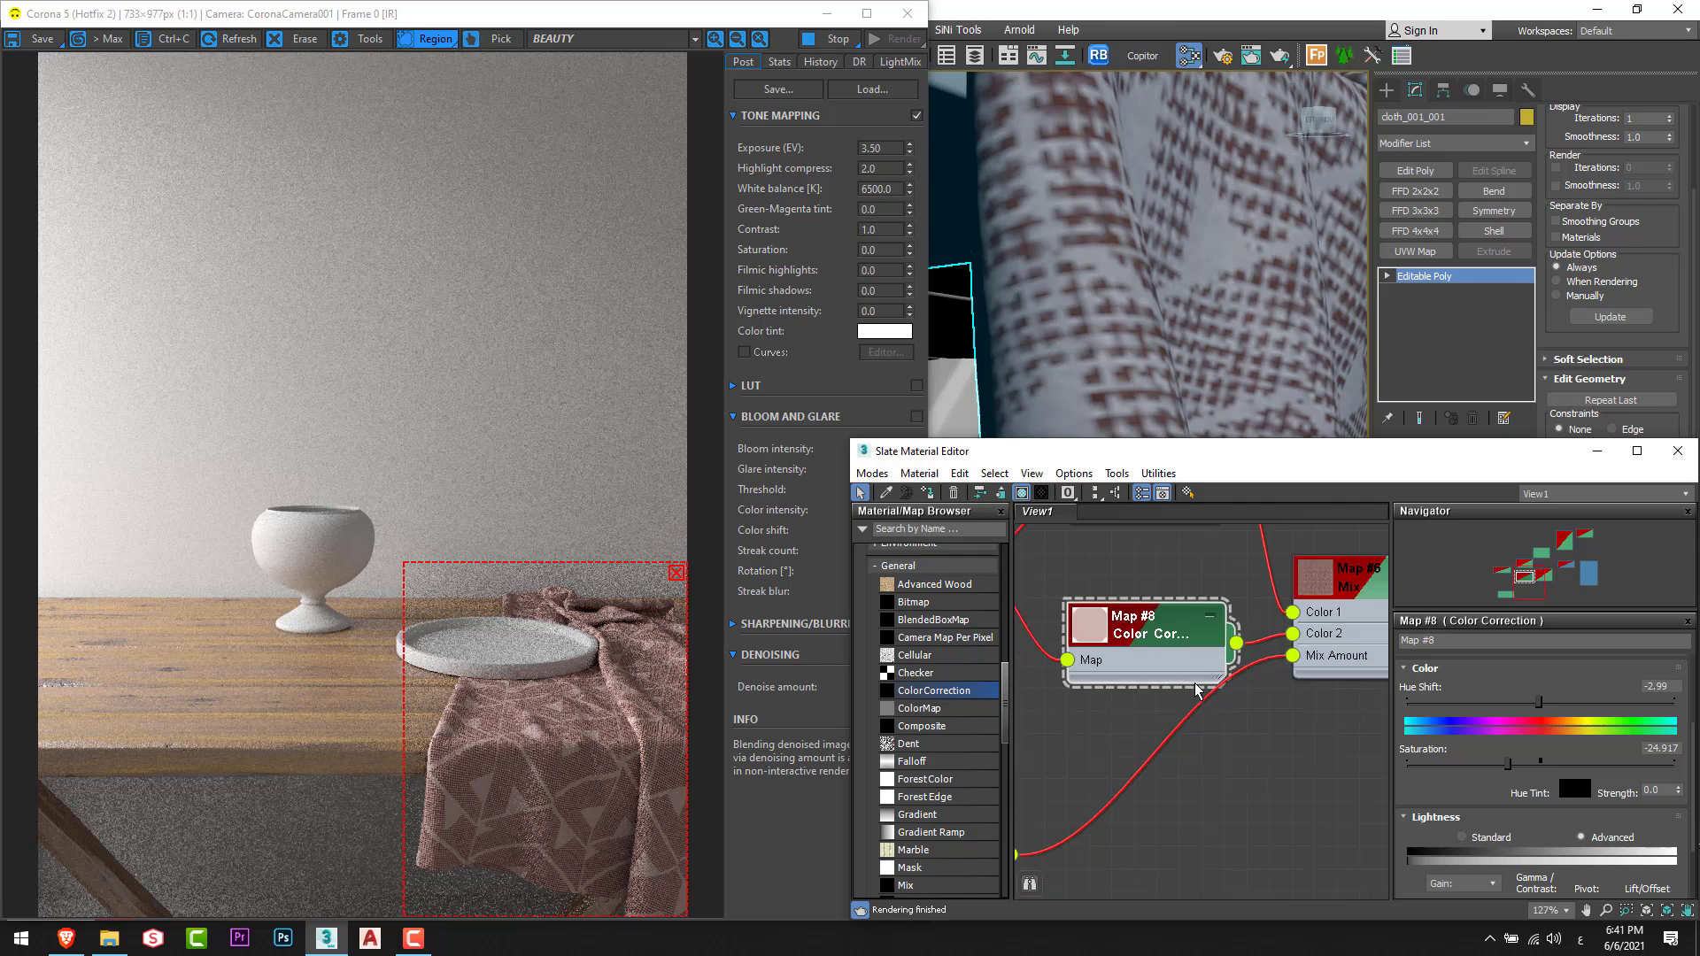
pyautogui.scroll(-8, 1195, 690)
pyautogui.moveTo(1195, 689); pyautogui.dragTo(1228, 700, button='middle')
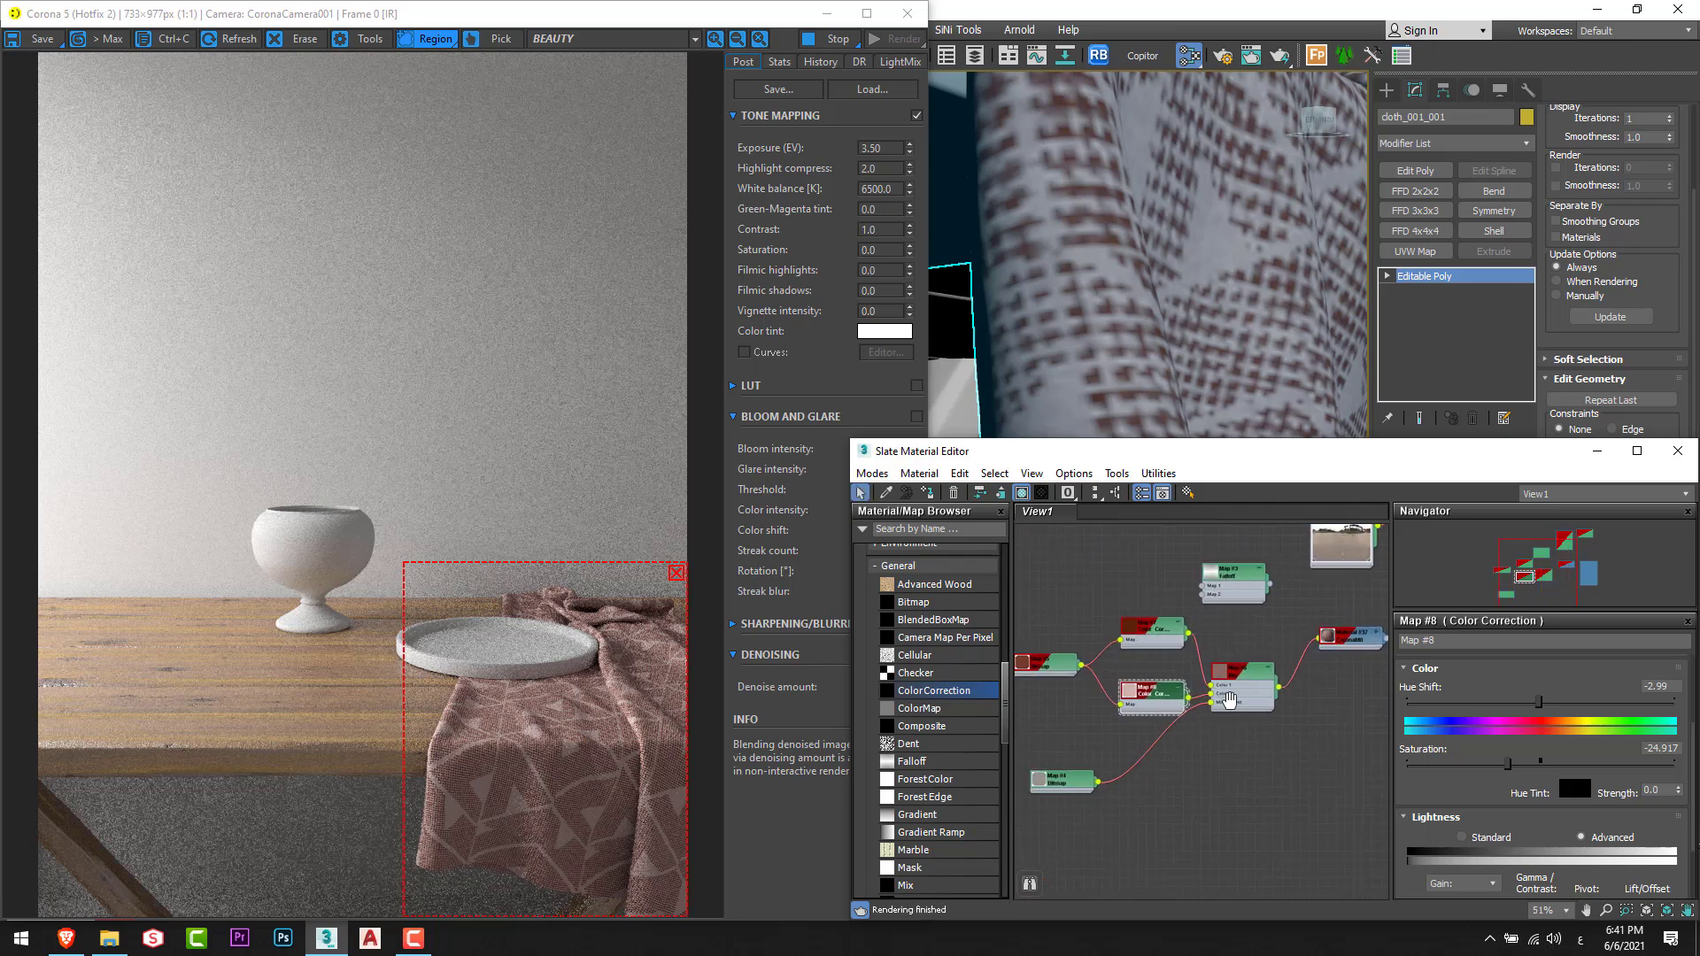
# Maximize the Slate Material Editor and frame the cloth material's node network.
pyautogui.doubleClick(1107, 452)
pyautogui.press('z')
pyautogui.scroll(2, 830, 486)
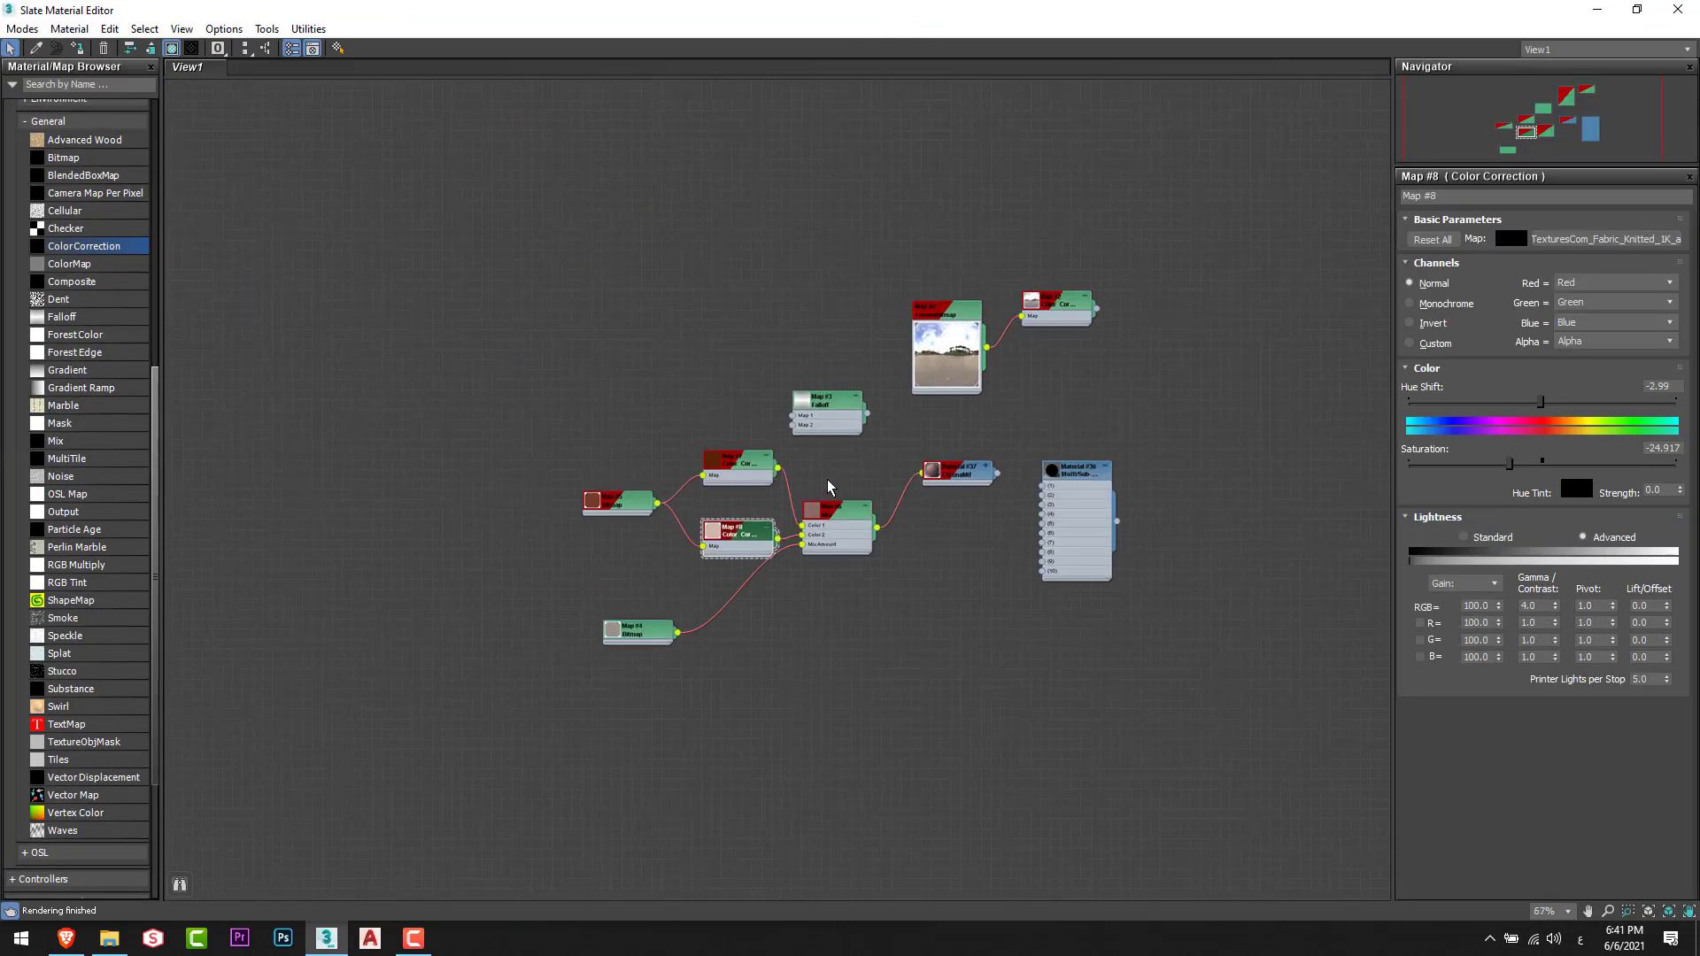
pyautogui.scroll(5, 849, 620)
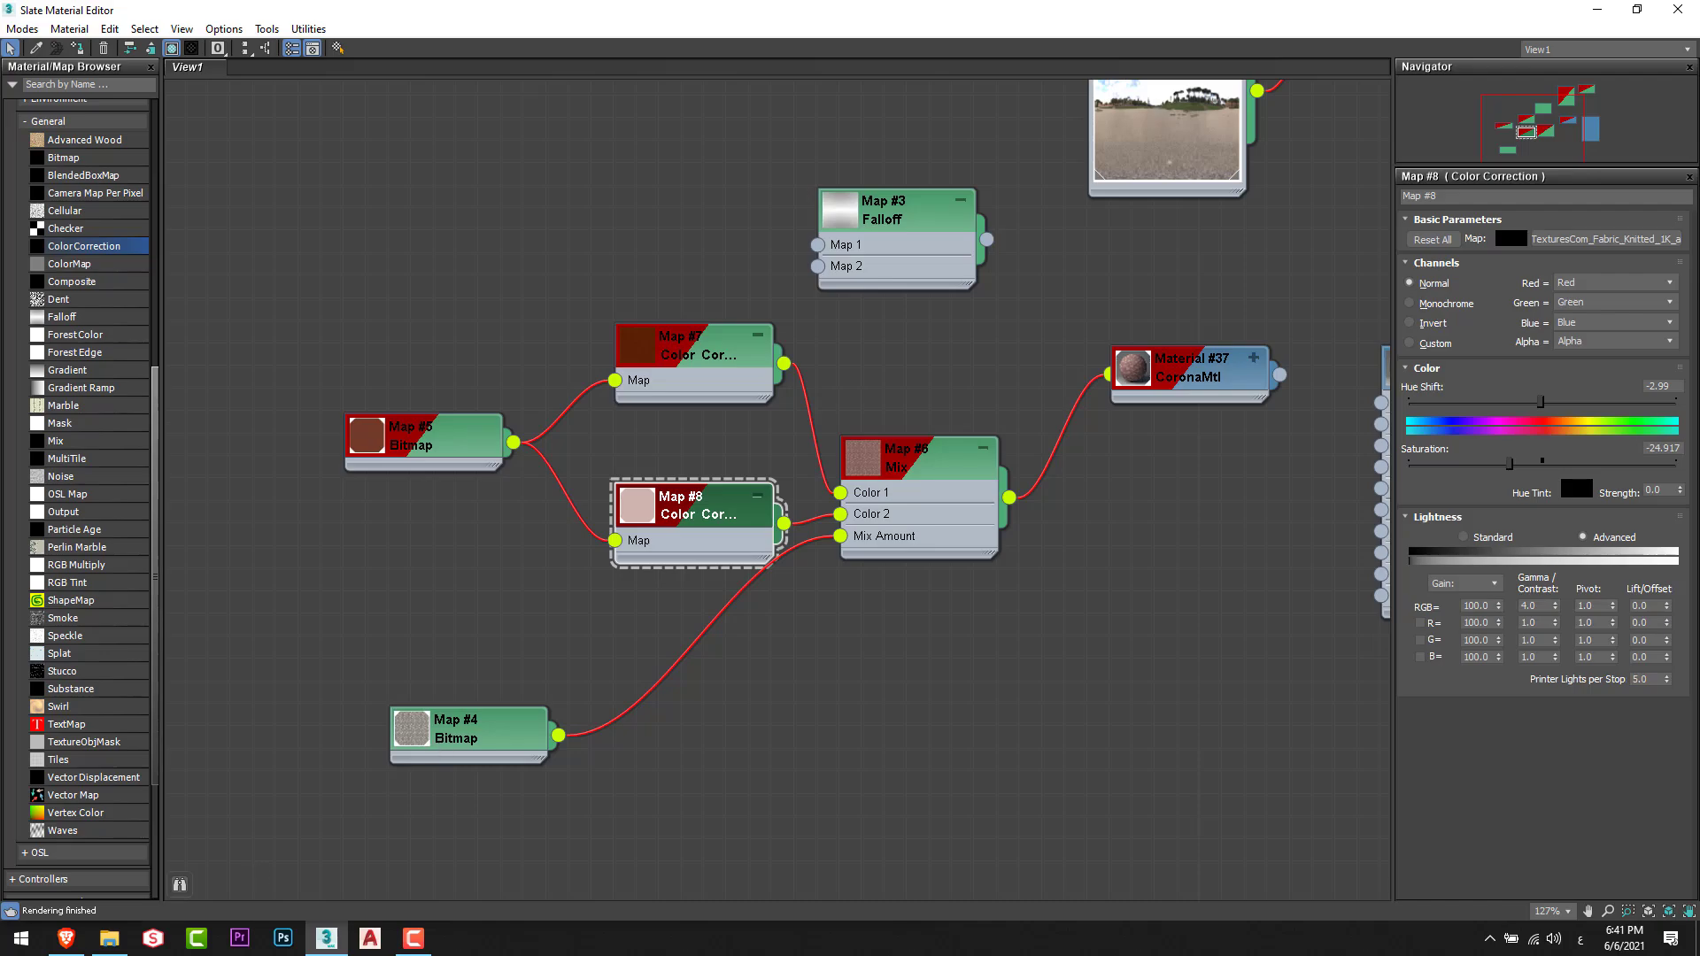
# View the TexturesCom_Fabric_Knitted_1K_albedo.tif image from the Coronadisplace folder, close it, and return to the material editor.
pyautogui.click(65, 939)
pyautogui.hotkey('alt', 'Tab')
pyautogui.click(109, 938)
pyautogui.doubleClick(603, 147)
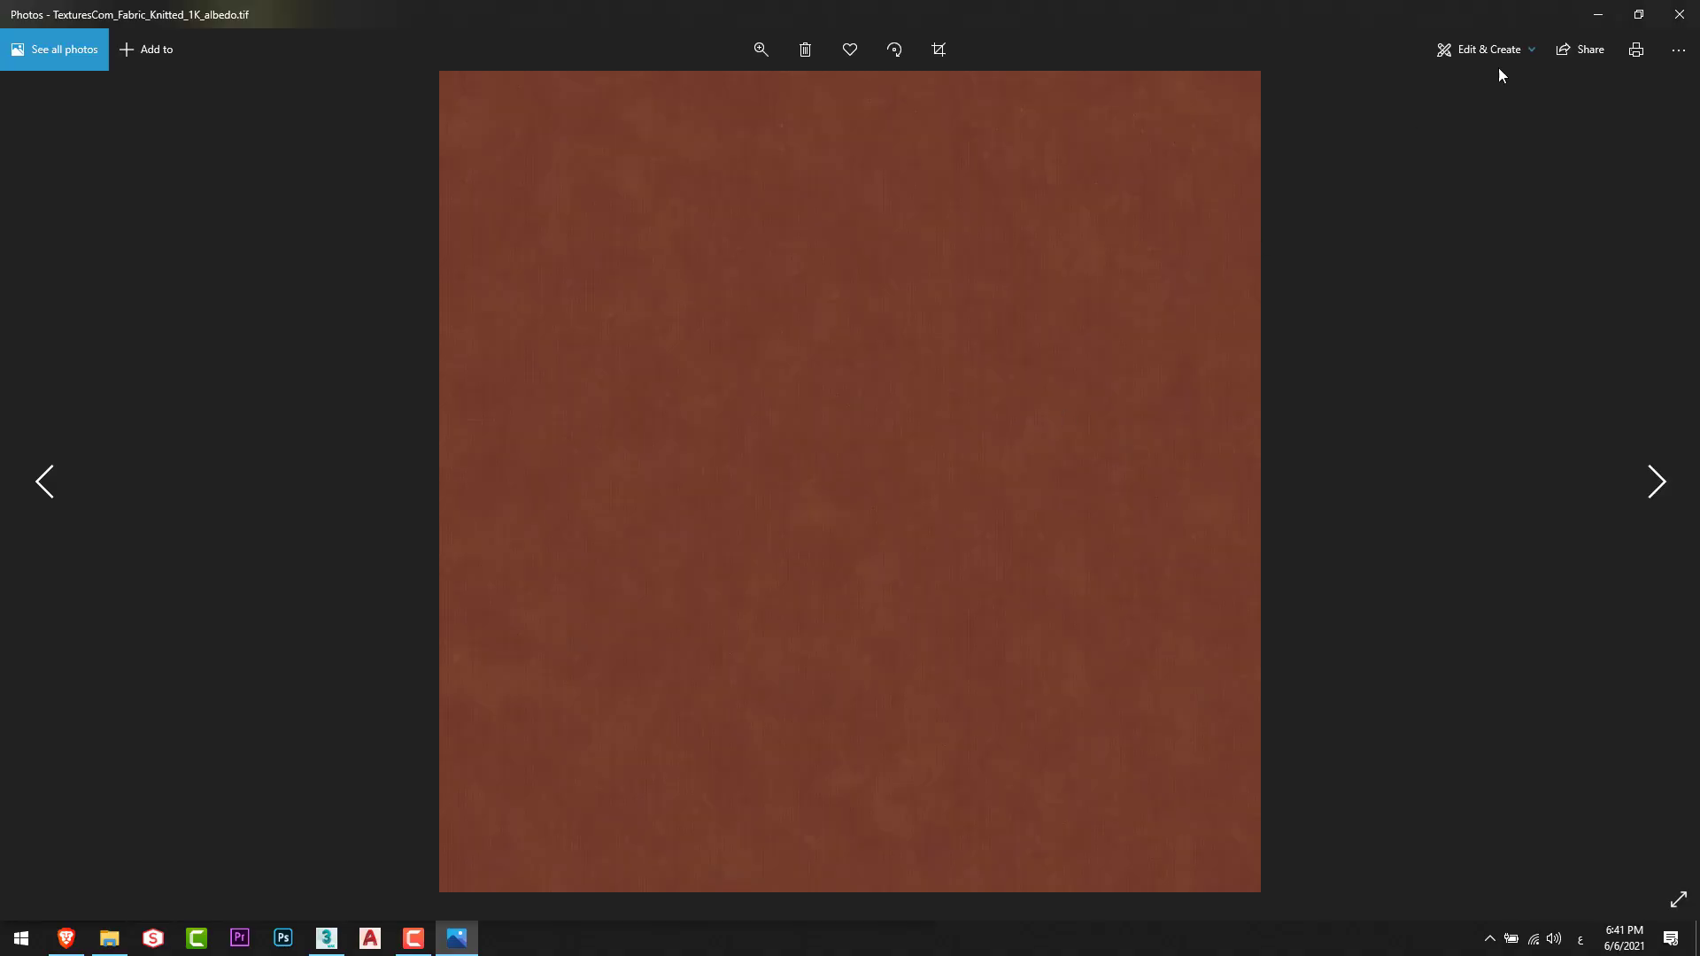
pyautogui.click(1679, 14)
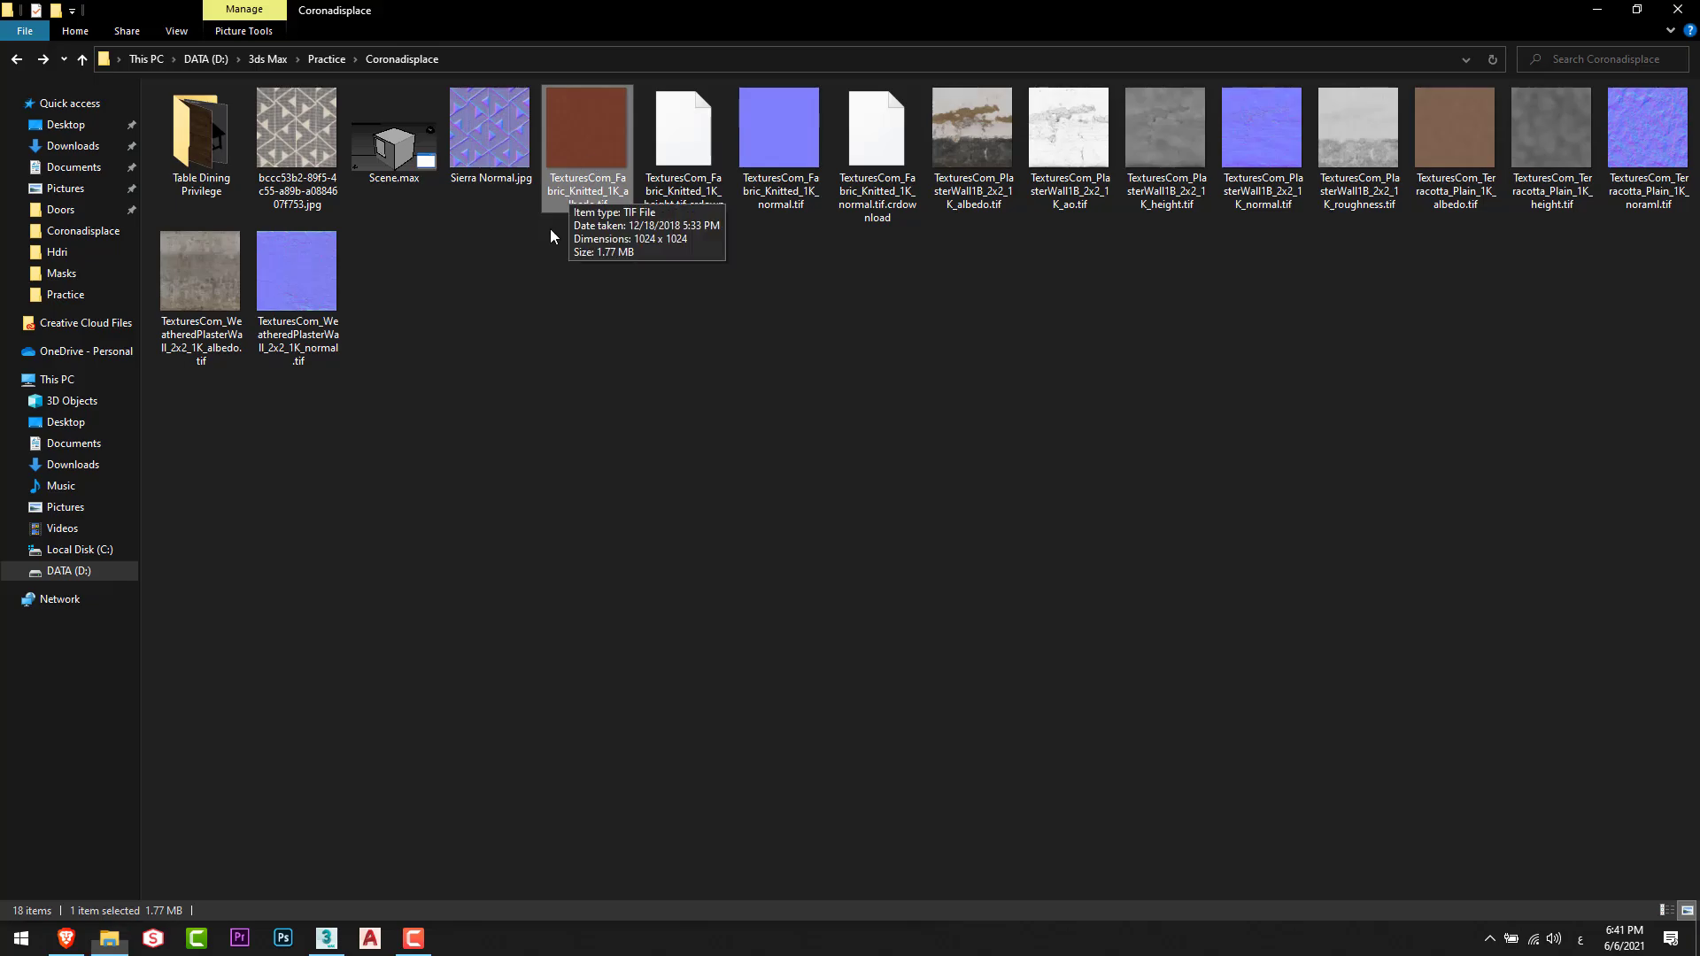
pyautogui.hotkey('alt', 'Tab')
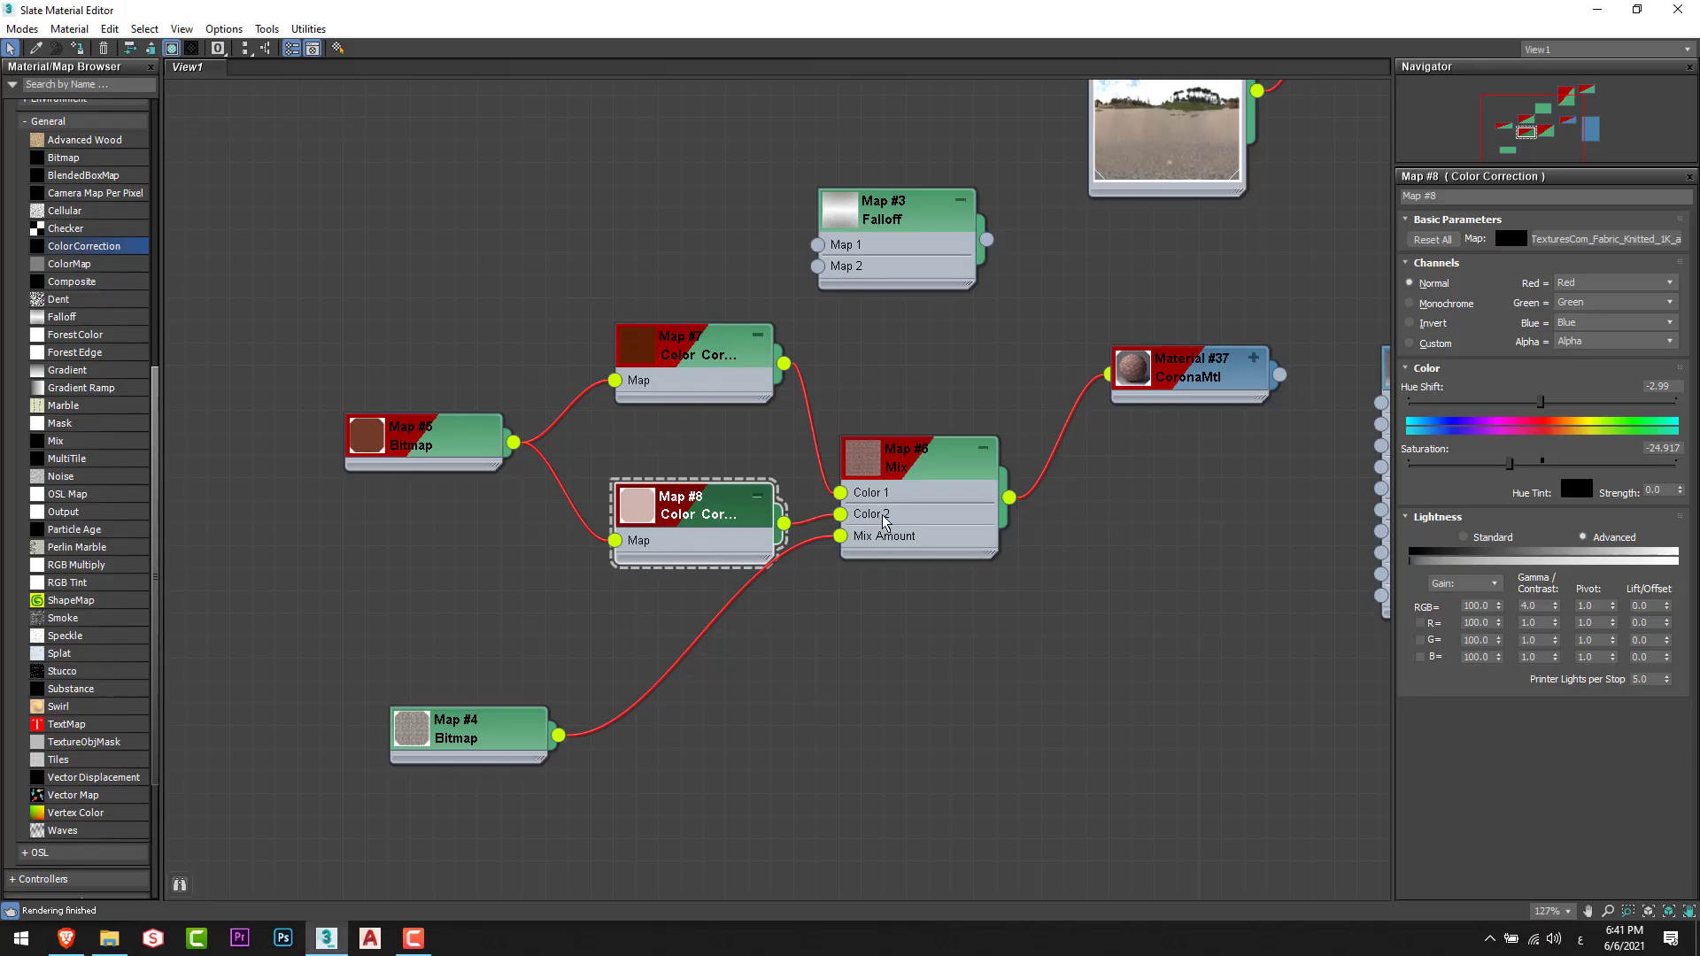
# Rearrange the cloth material's nodes, moving the pattern bitmap lower and placing the Falloff map beside the CoronaMtl.
pyautogui.moveTo(478, 740); pyautogui.dragTo(455, 785)
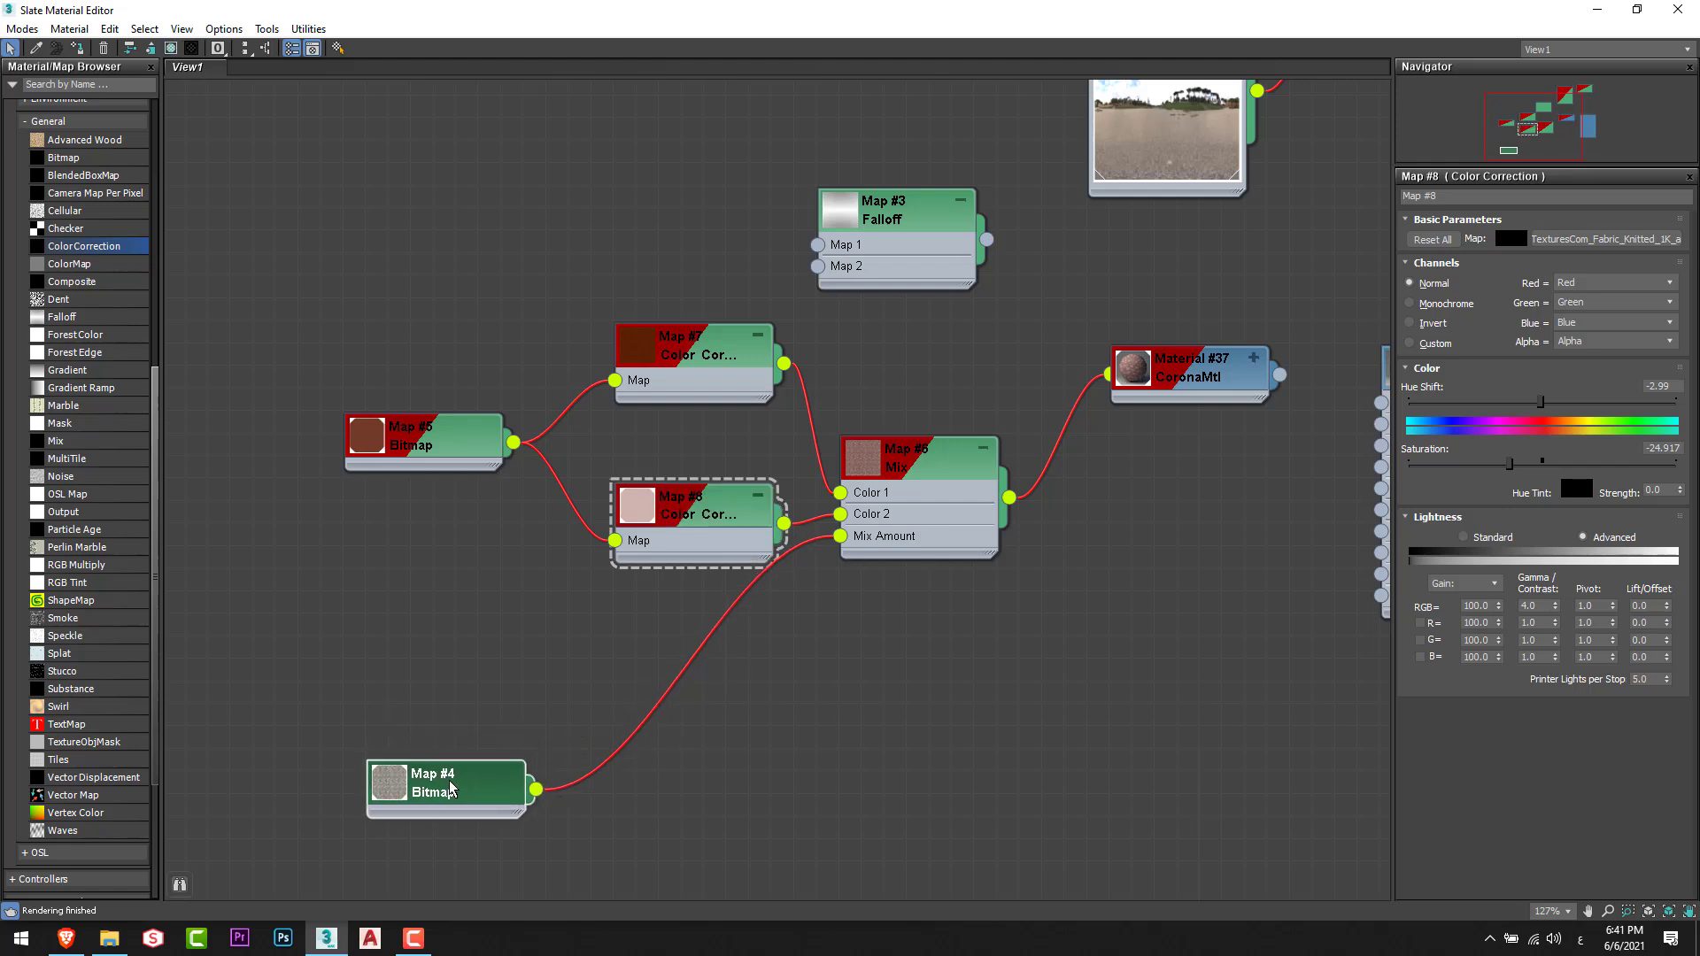
pyautogui.scroll(-2, 1061, 501)
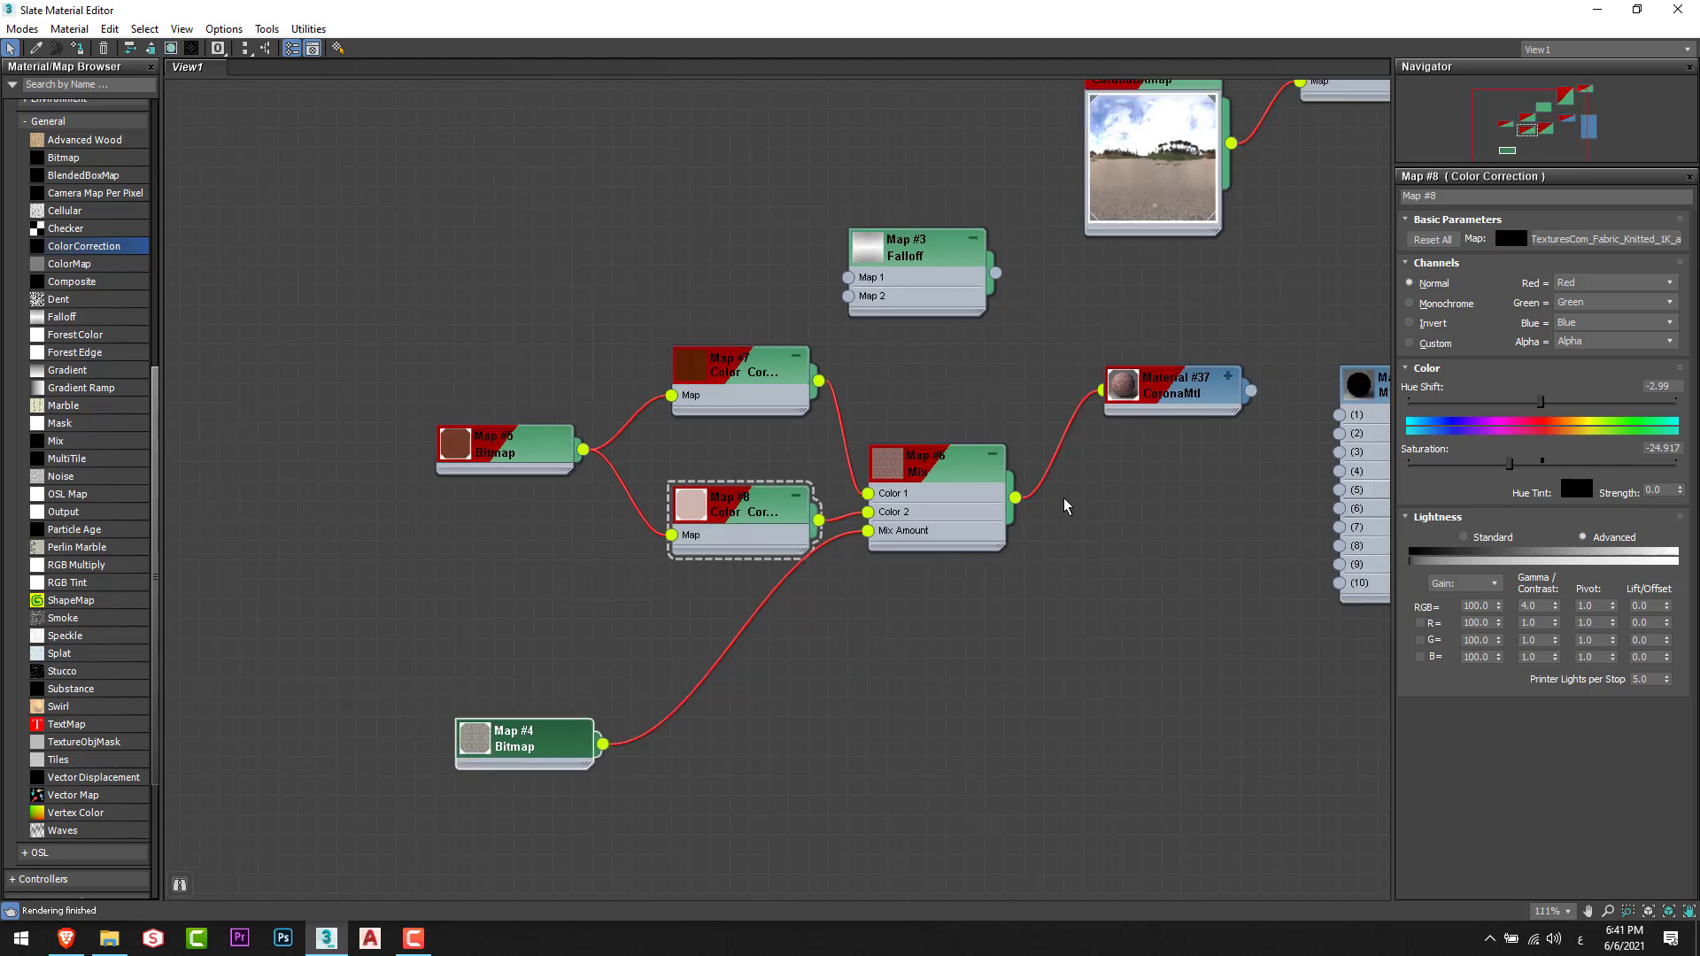
pyautogui.moveTo(1138, 713); pyautogui.dragTo(1072, 763)
pyautogui.moveTo(1305, 361); pyautogui.dragTo(1005, 354, button='middle')
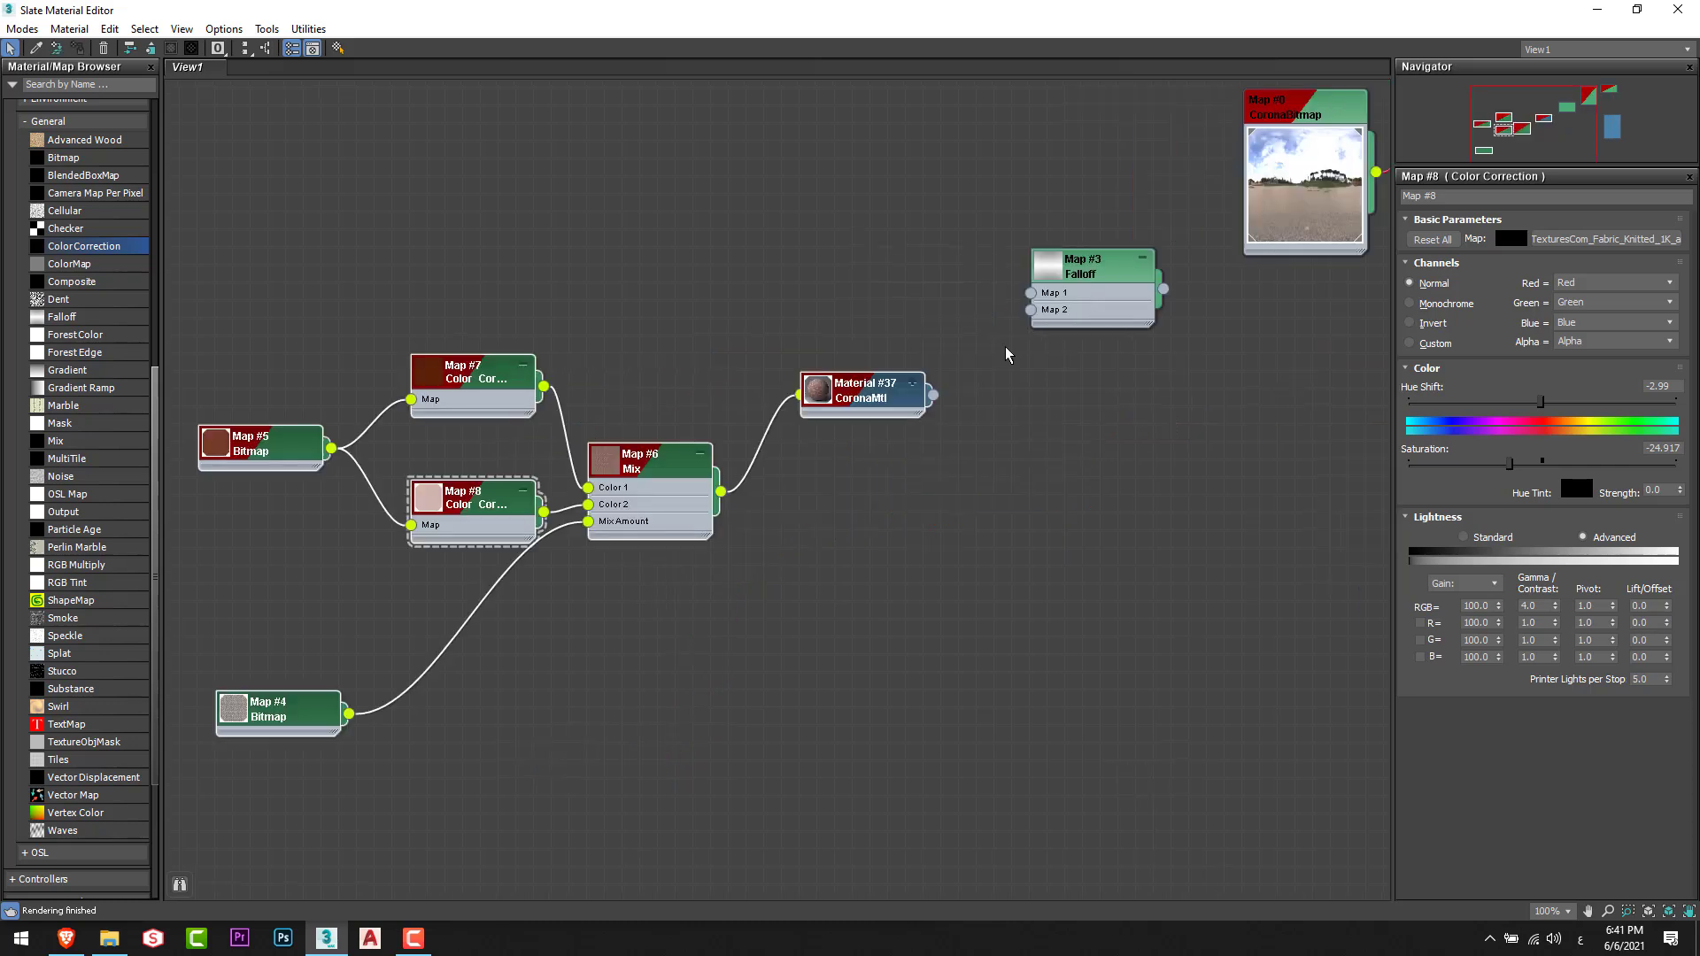
pyautogui.moveTo(1087, 282); pyautogui.dragTo(1100, 406)
pyautogui.click(804, 416)
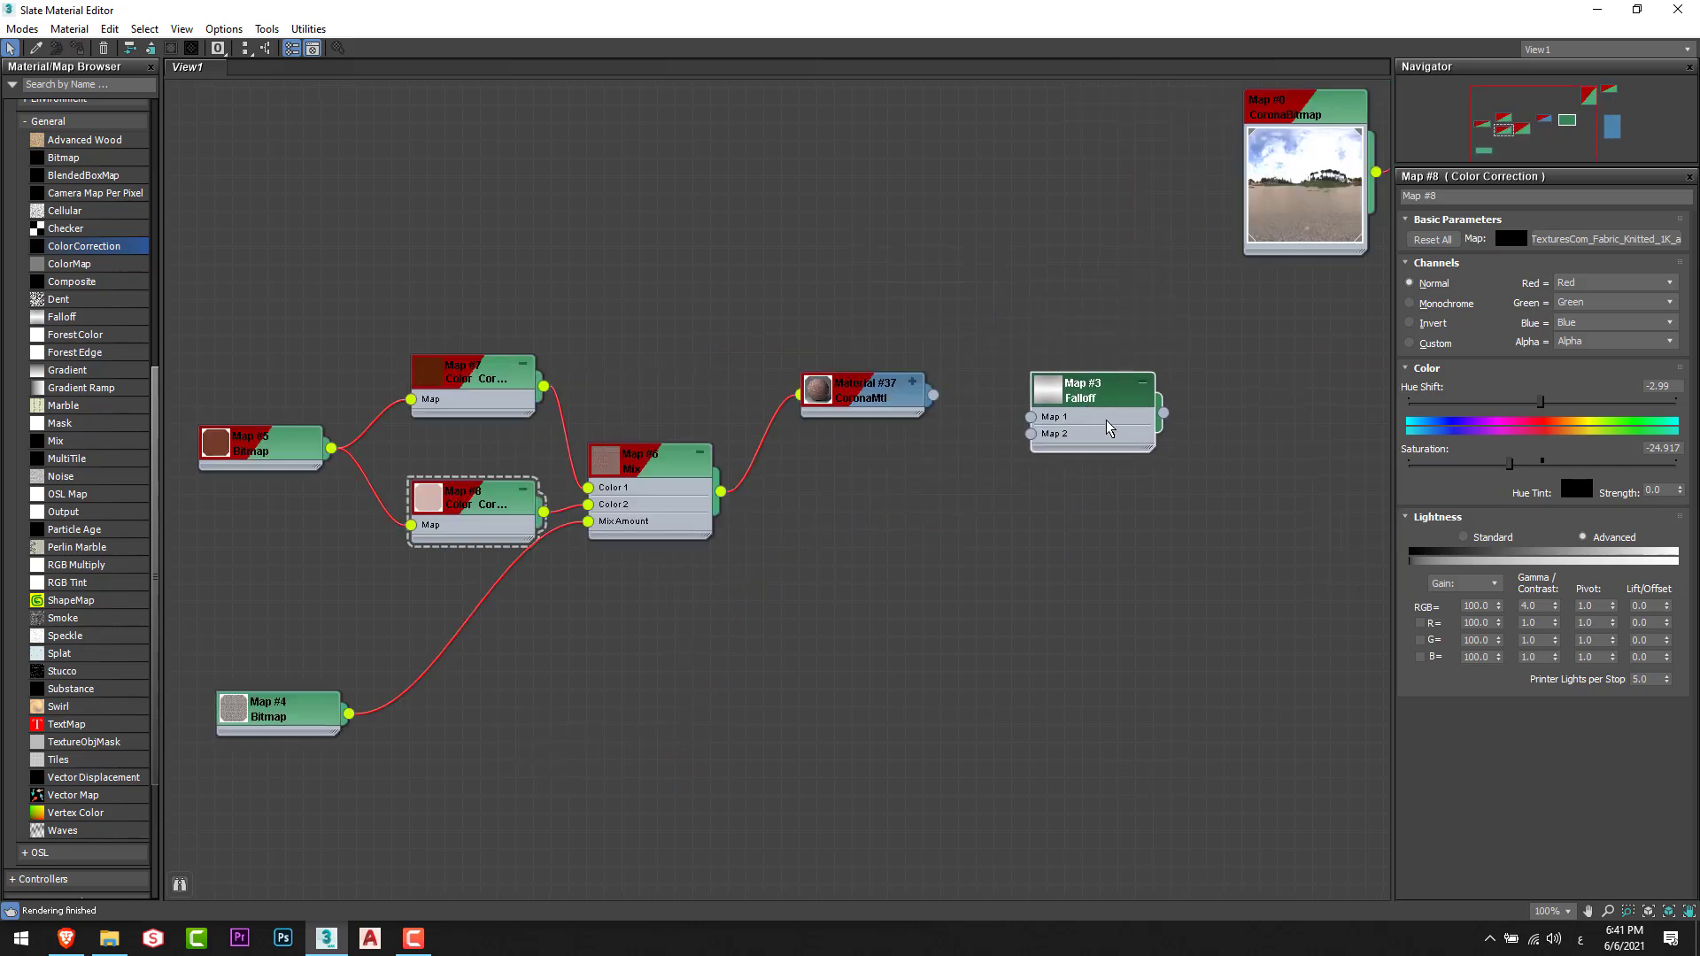
pyautogui.moveTo(1001, 475); pyautogui.dragTo(801, 404, button='middle')
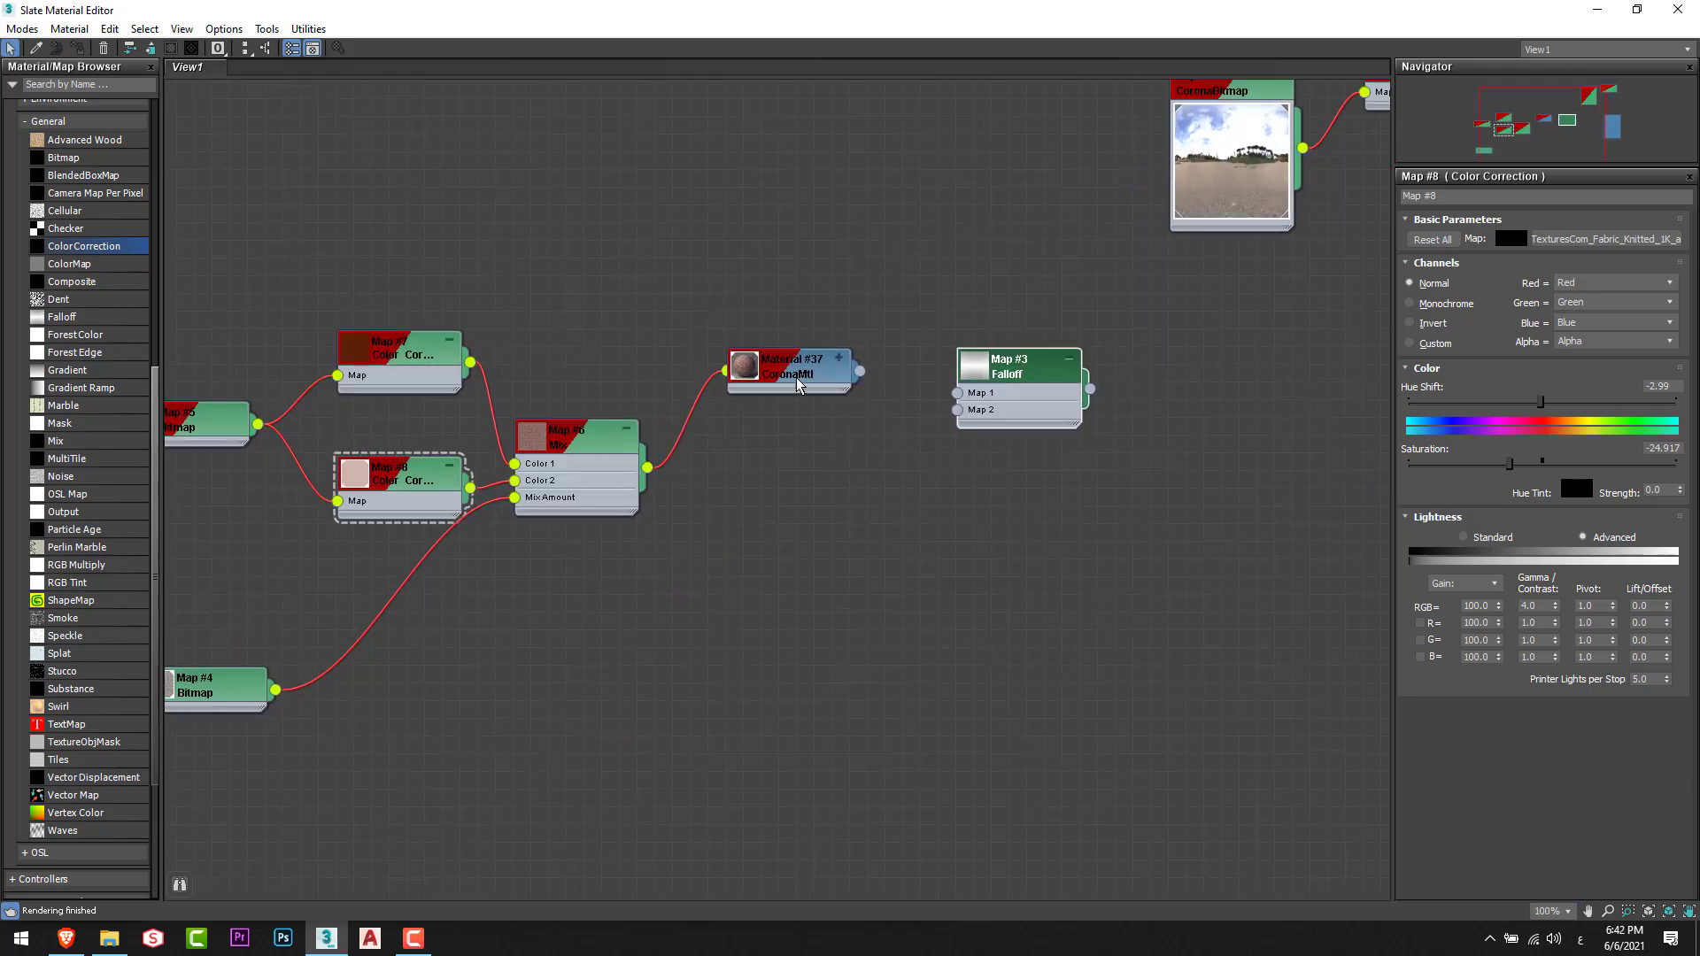
pyautogui.moveTo(796, 378); pyautogui.dragTo(724, 410)
# Connect the Mix map to the Falloff's Map 1 and the Falloff to the CoronaMtl's Diffuse color, placing the Falloff between them.
pyautogui.moveTo(649, 467); pyautogui.dragTo(957, 393)
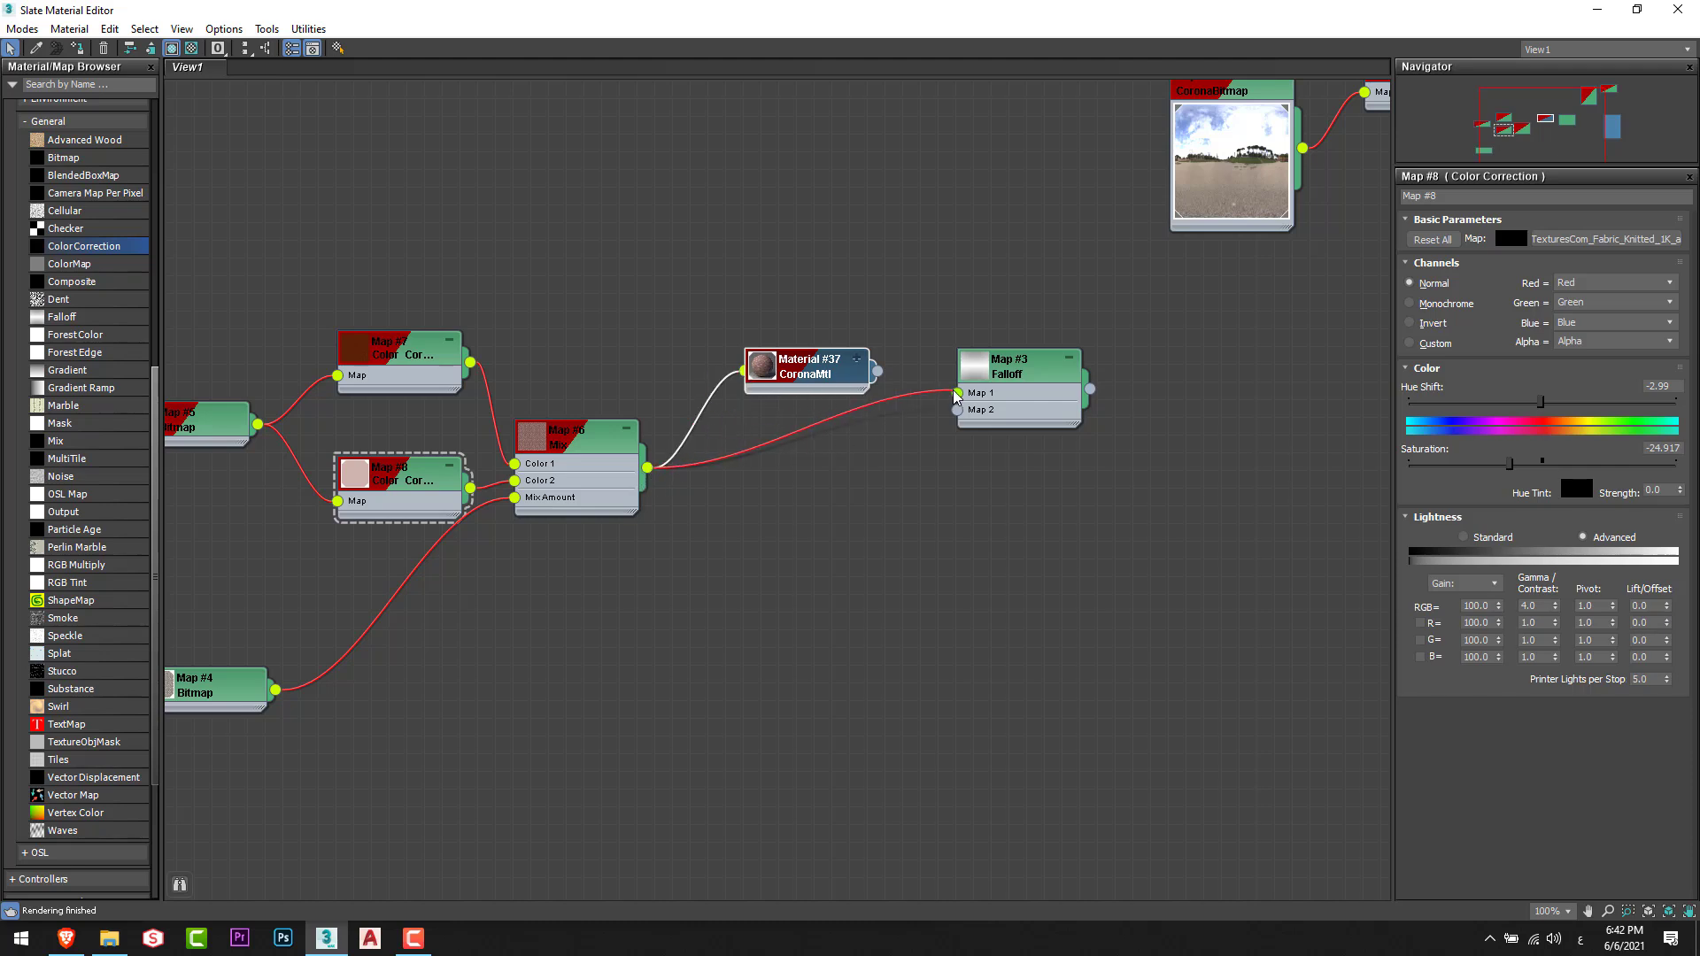
pyautogui.moveTo(812, 371); pyautogui.dragTo(1219, 373)
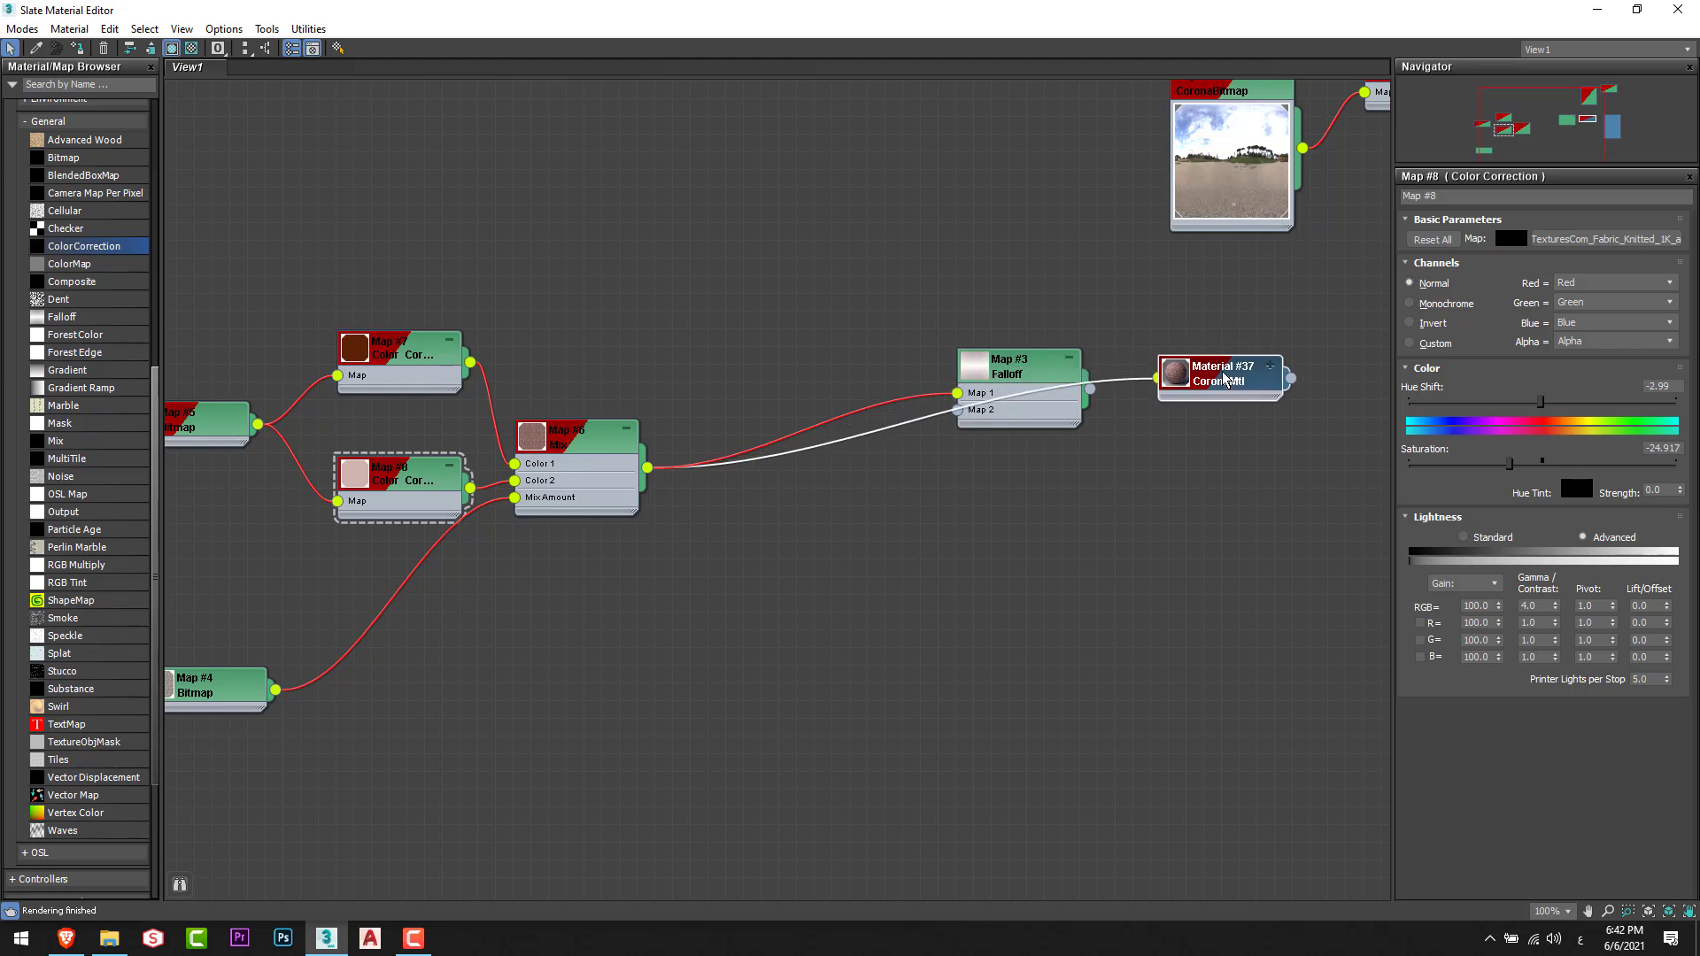
pyautogui.moveTo(1092, 393); pyautogui.dragTo(1155, 372)
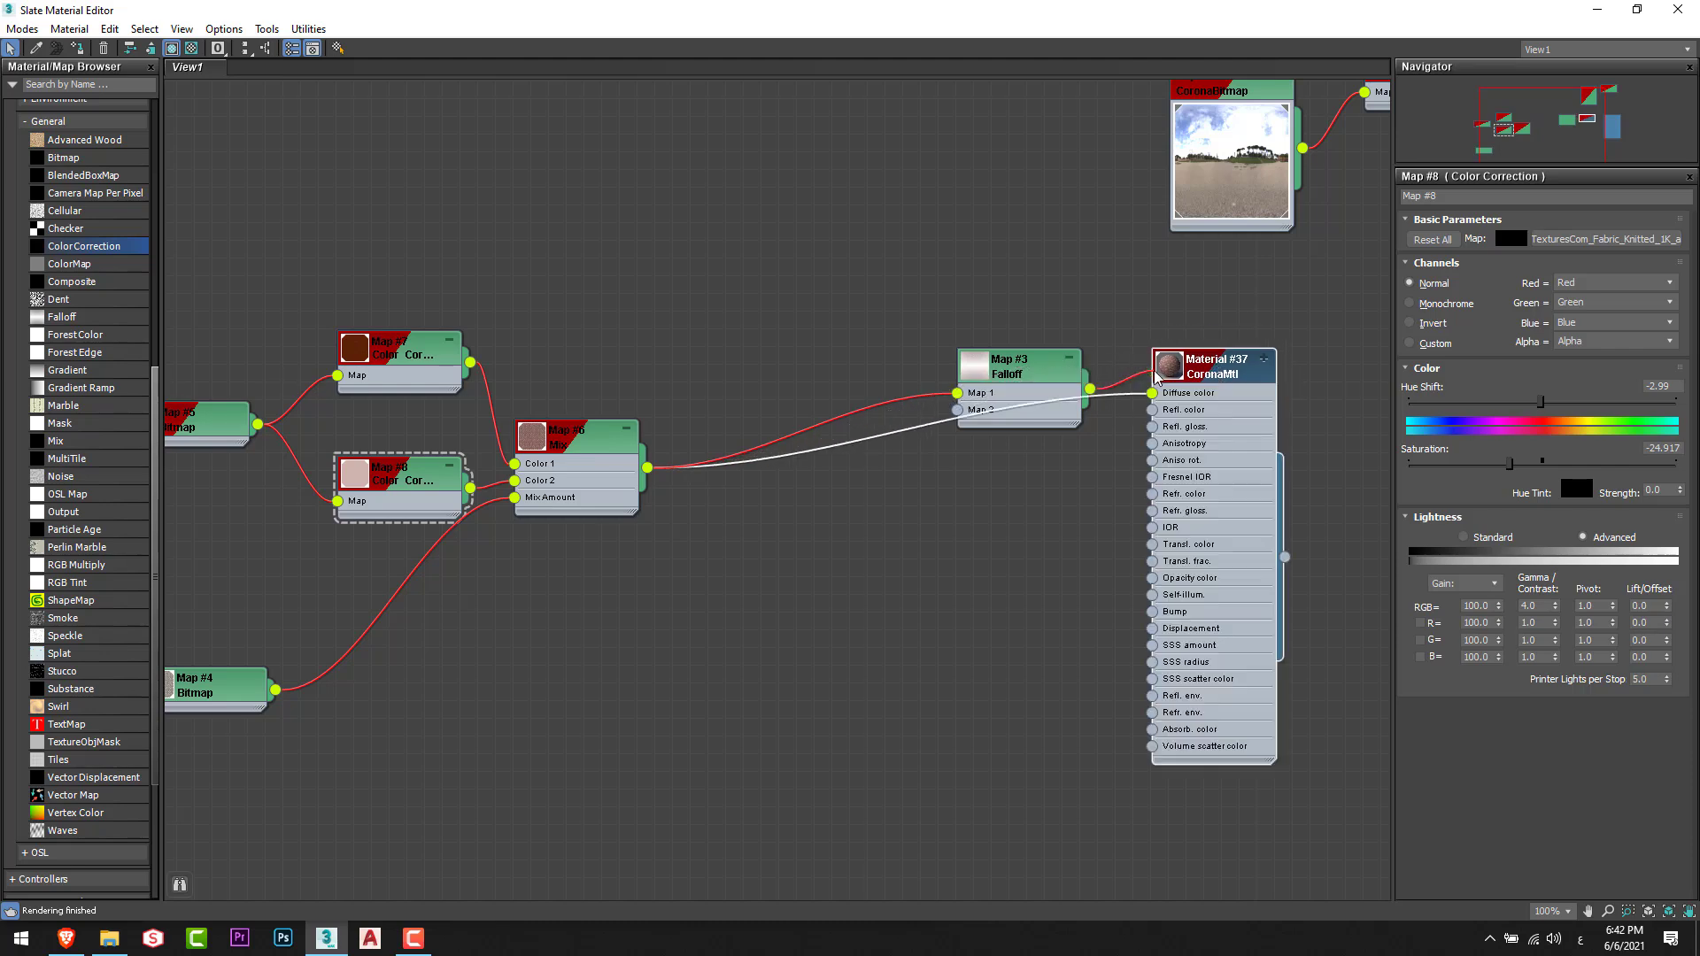
pyautogui.click(1187, 400)
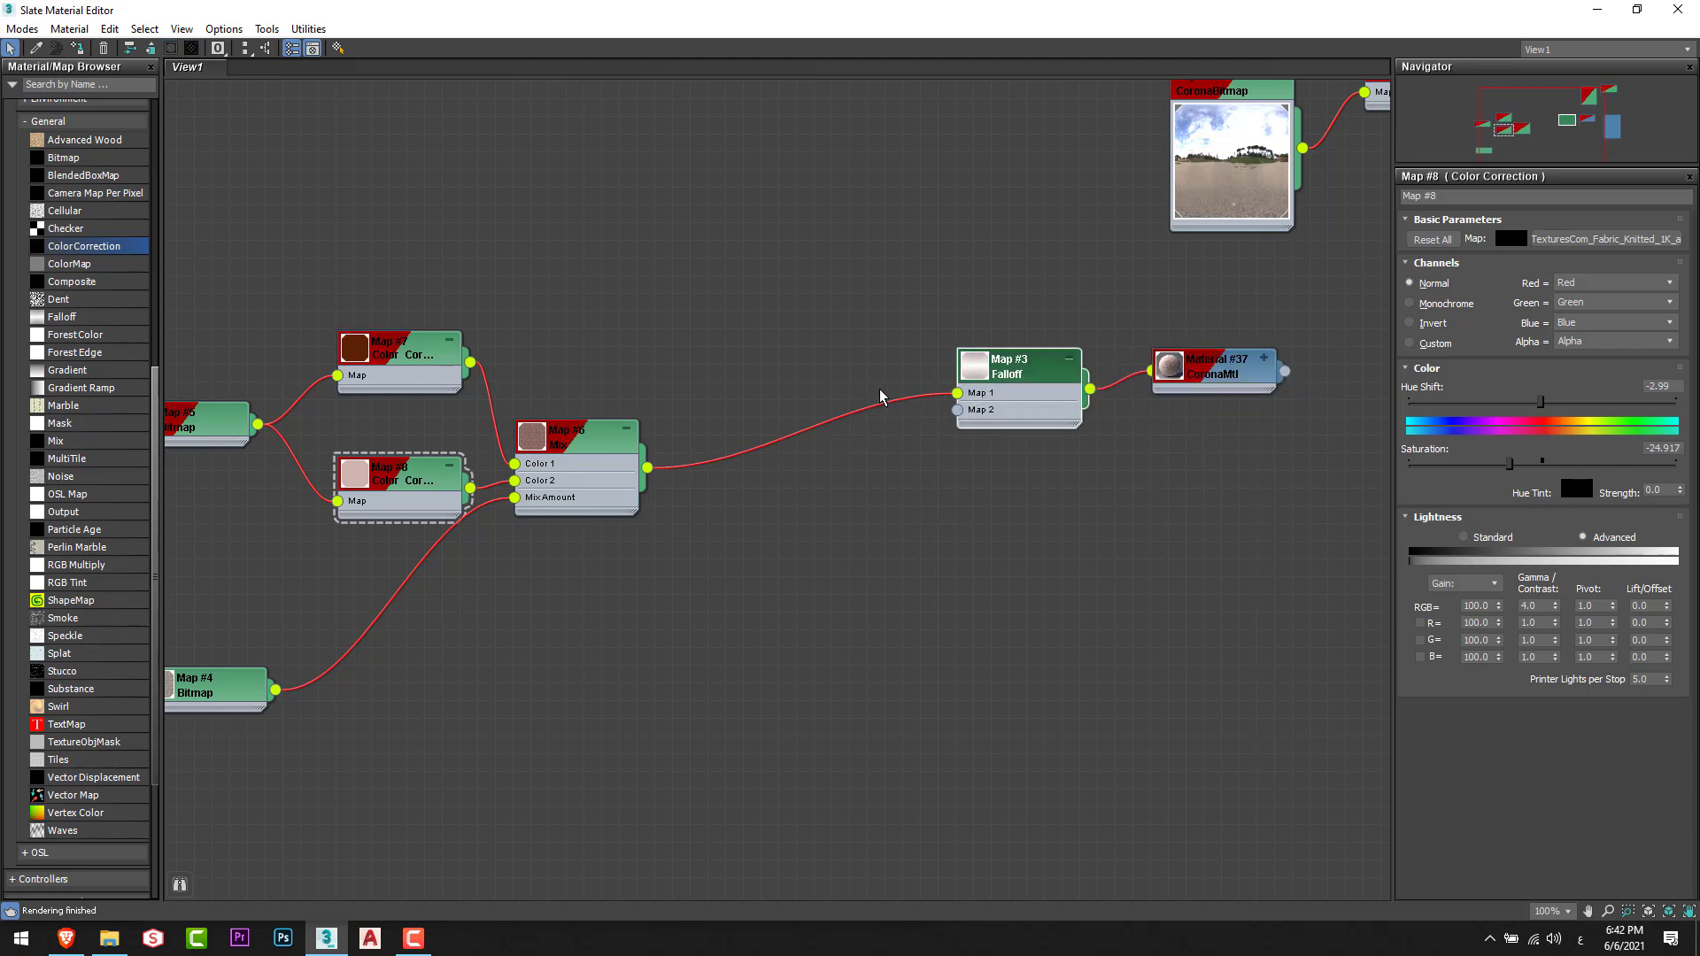
pyautogui.moveTo(1017, 377); pyautogui.dragTo(883, 392)
pyautogui.moveTo(813, 480); pyautogui.dragTo(937, 459, button='middle')
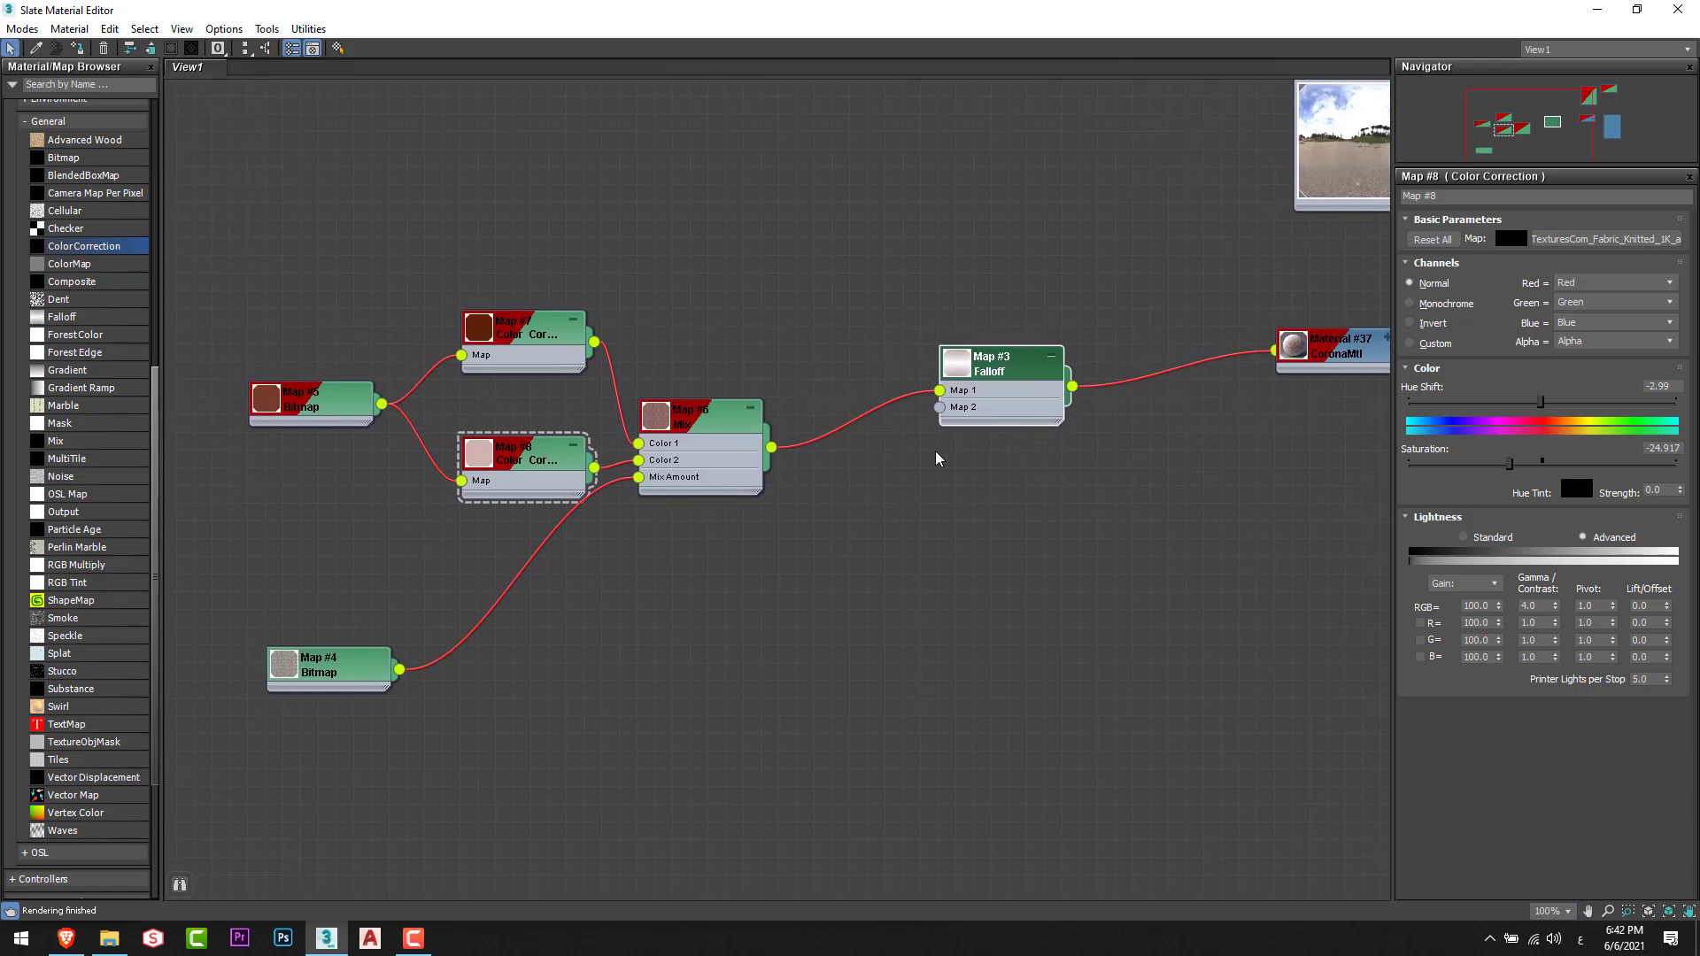
# Add a point to the Falloff's mix curve, convert it to a smooth Bezier point, and pull it down to bow the curve.
pyautogui.click(985, 393)
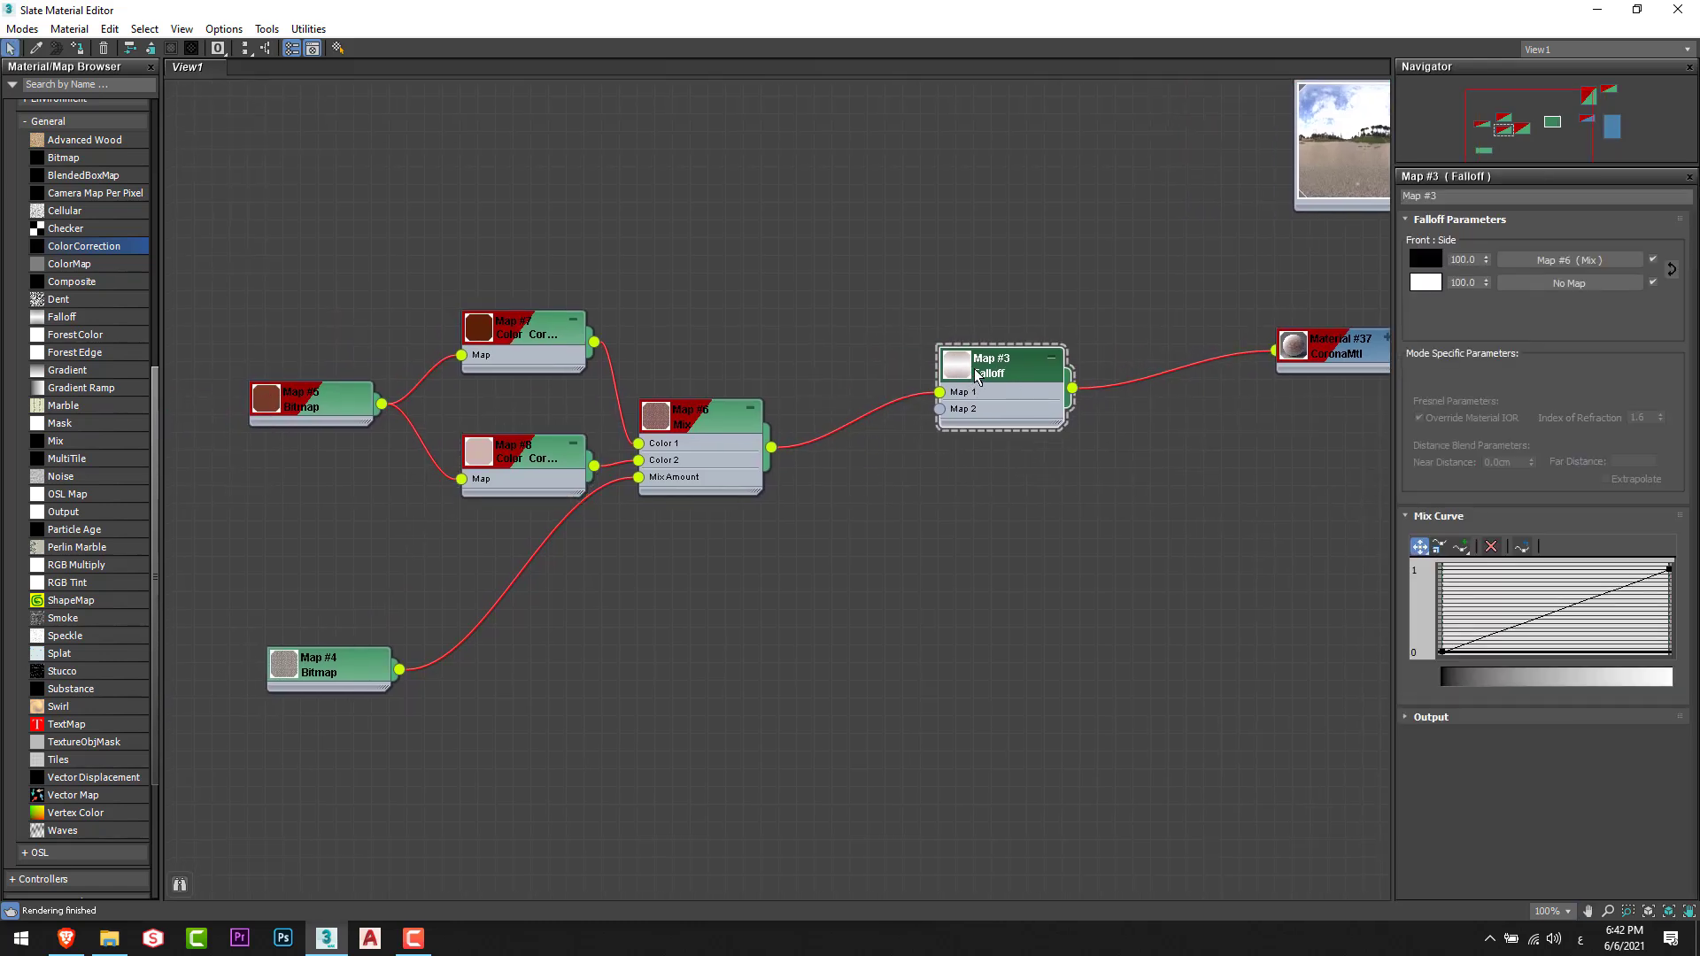
pyautogui.click(1460, 547)
pyautogui.click(1538, 615)
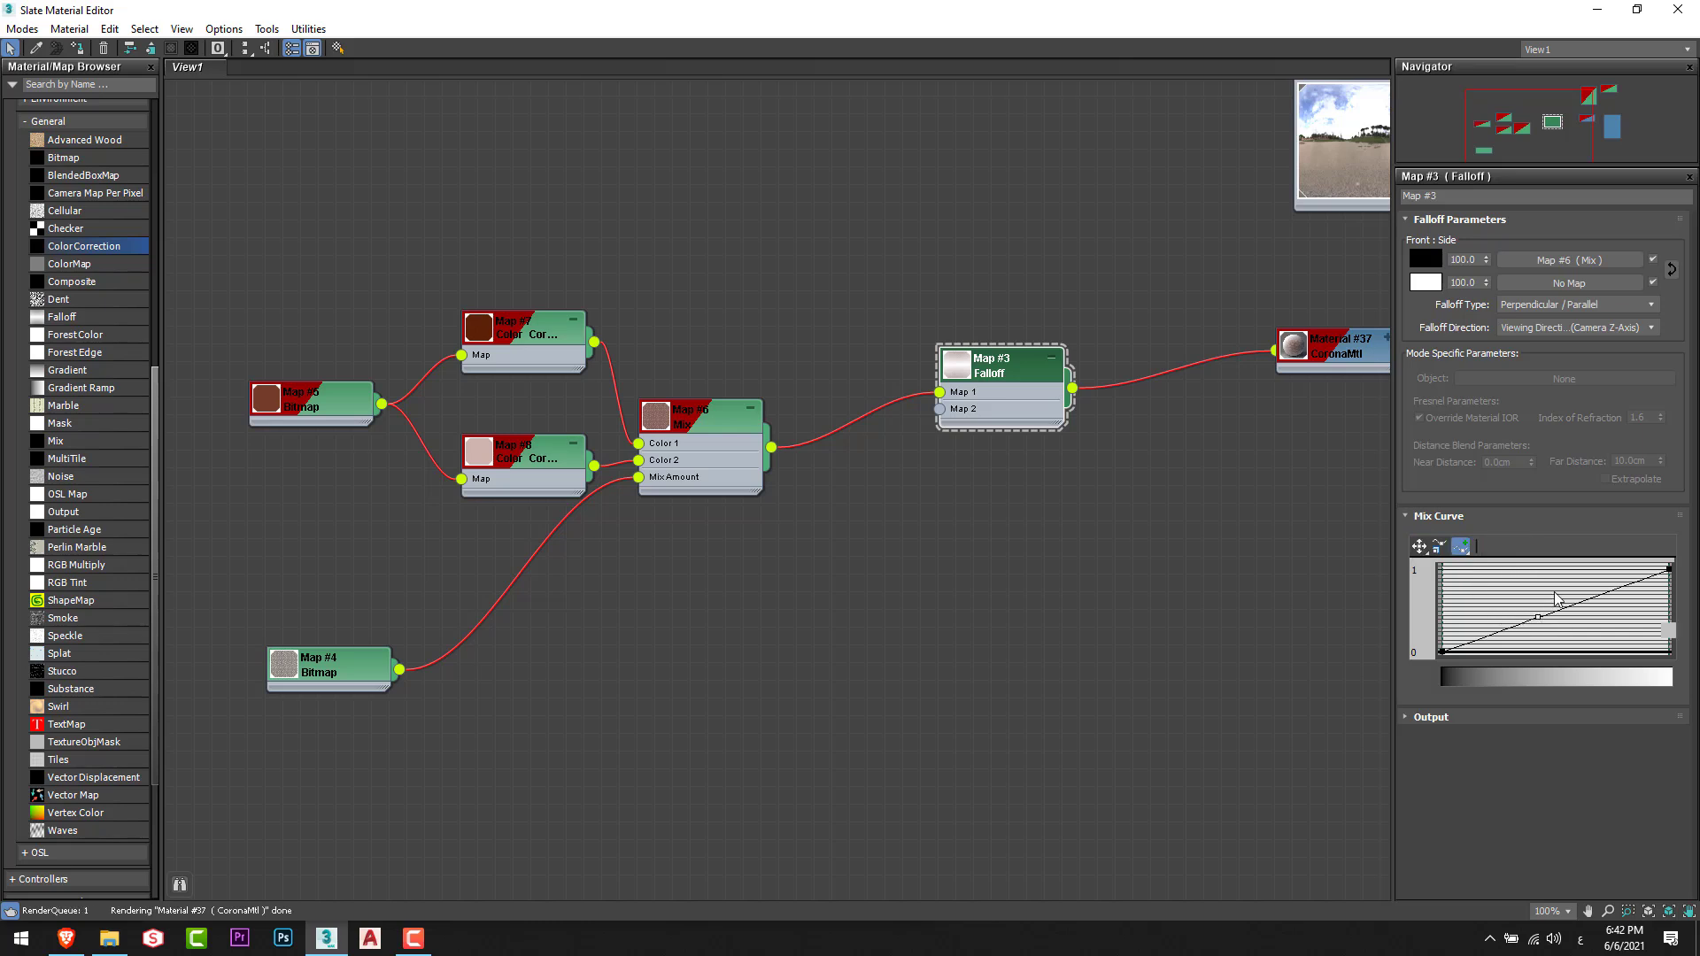
pyautogui.click(1419, 546)
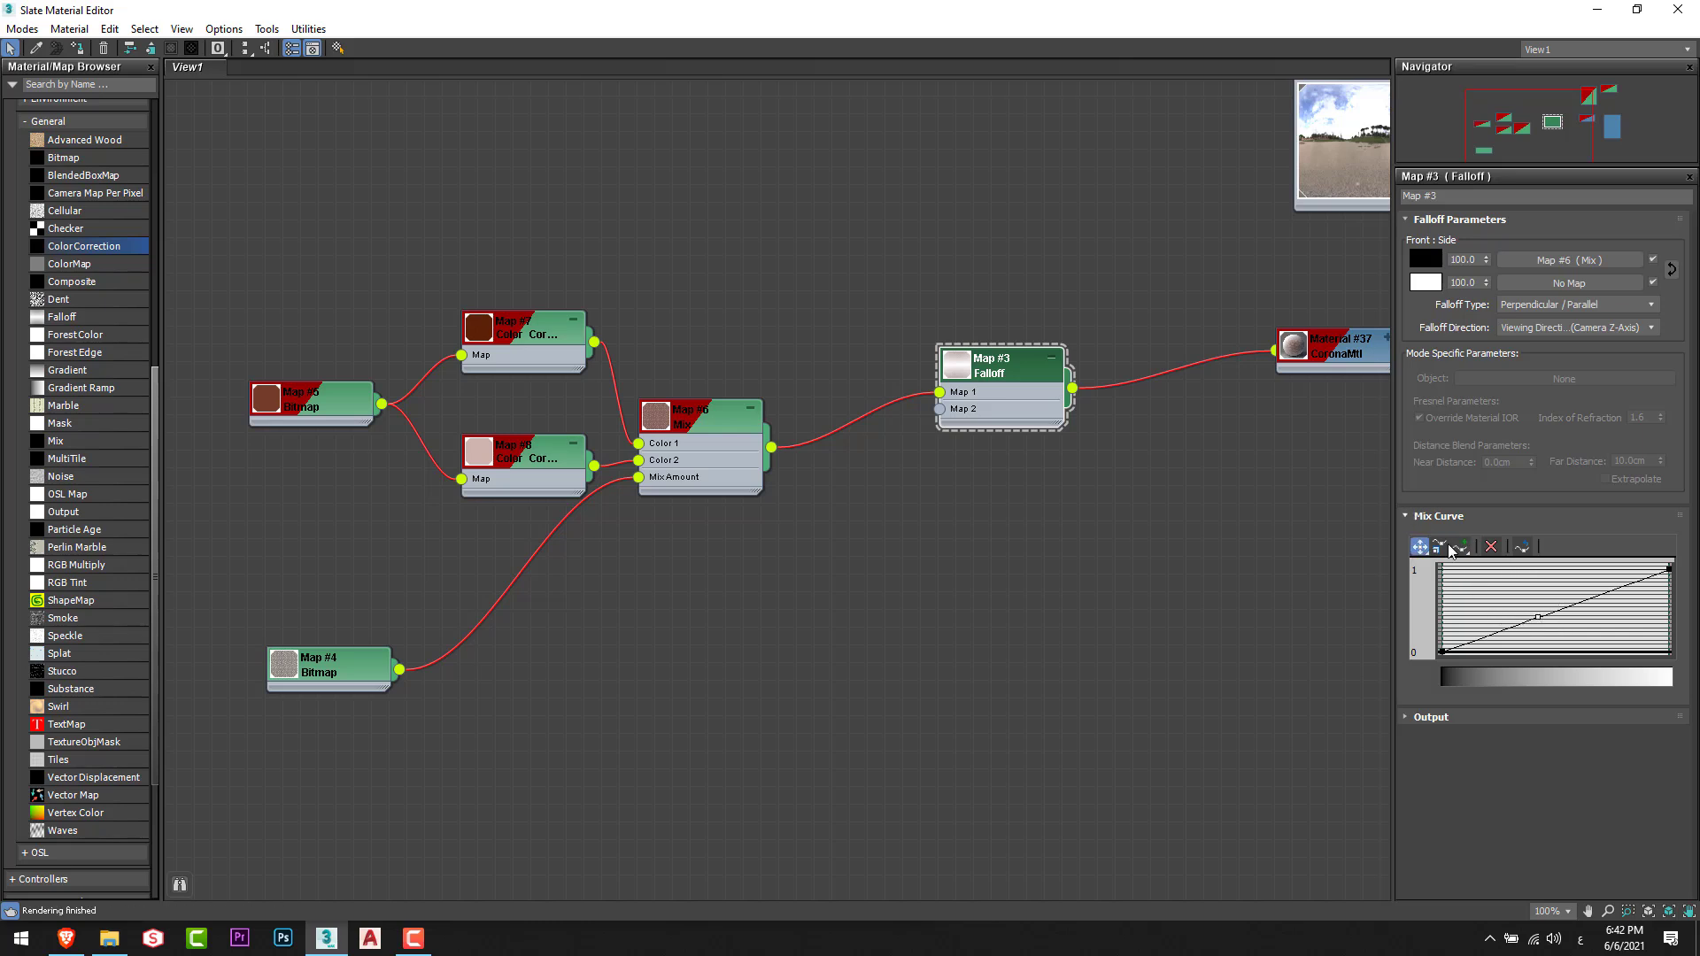
pyautogui.rightClick(1544, 620)
pyautogui.click(1614, 653)
pyautogui.moveTo(1539, 617); pyautogui.dragTo(1592, 637)
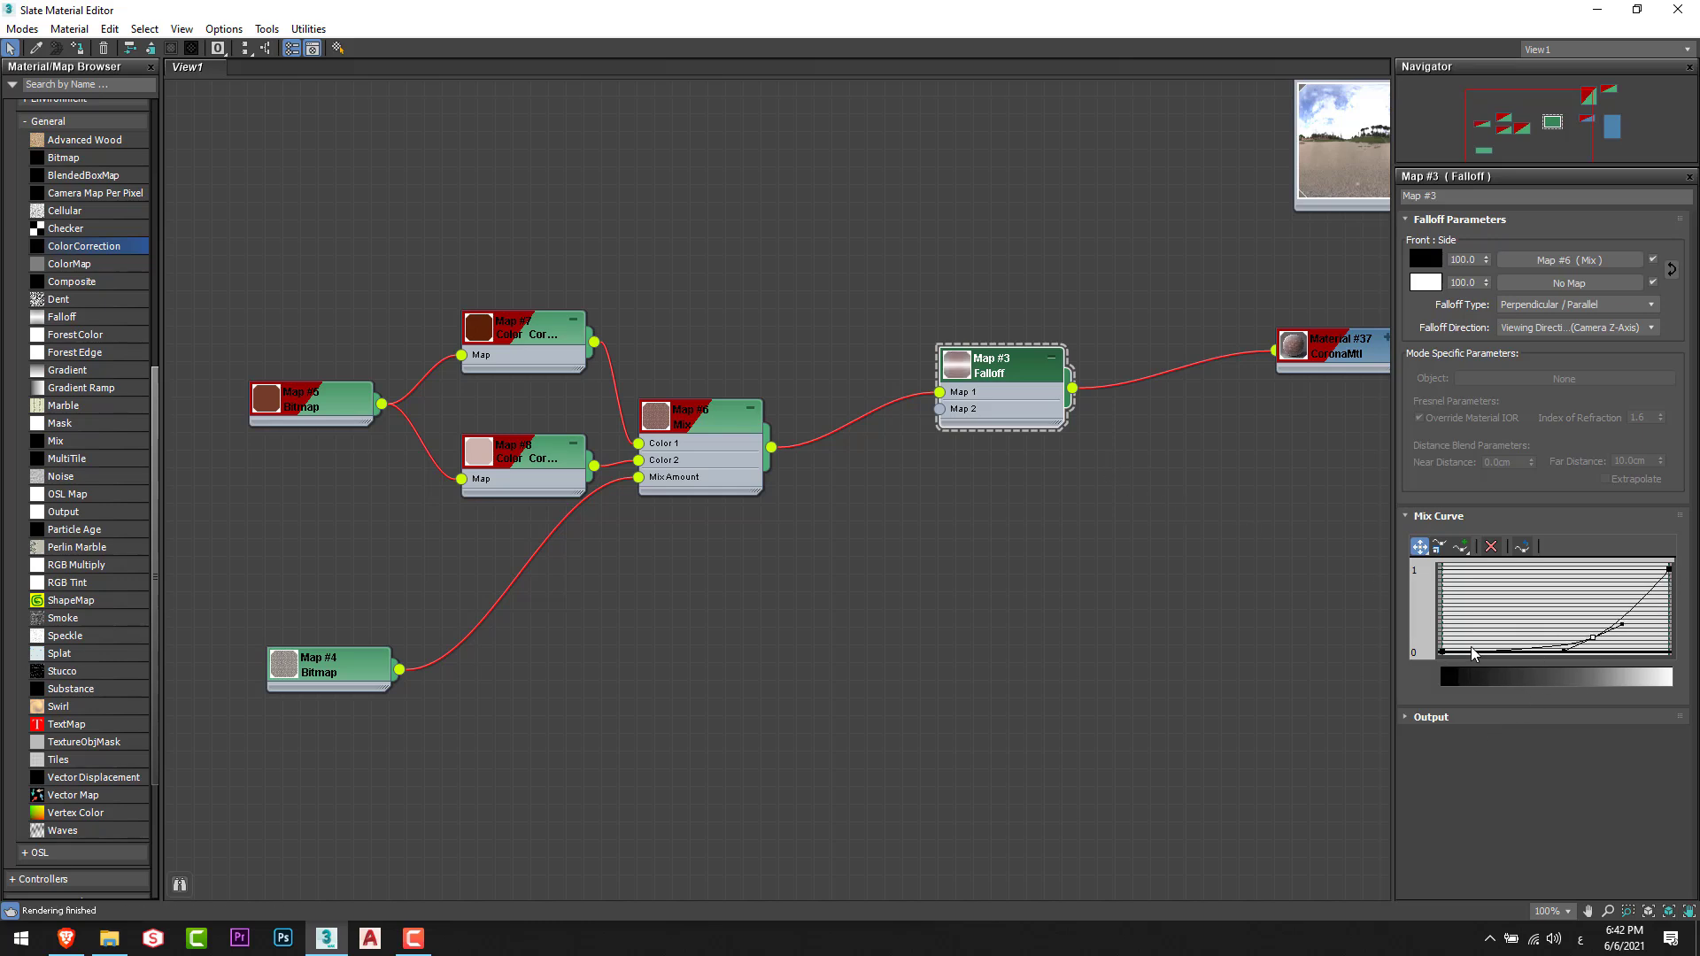
# Enlarge the Falloff node's preview and reset its mix curve to a straight line.
pyautogui.scroll(2, 1026, 372)
pyautogui.doubleClick(932, 360)
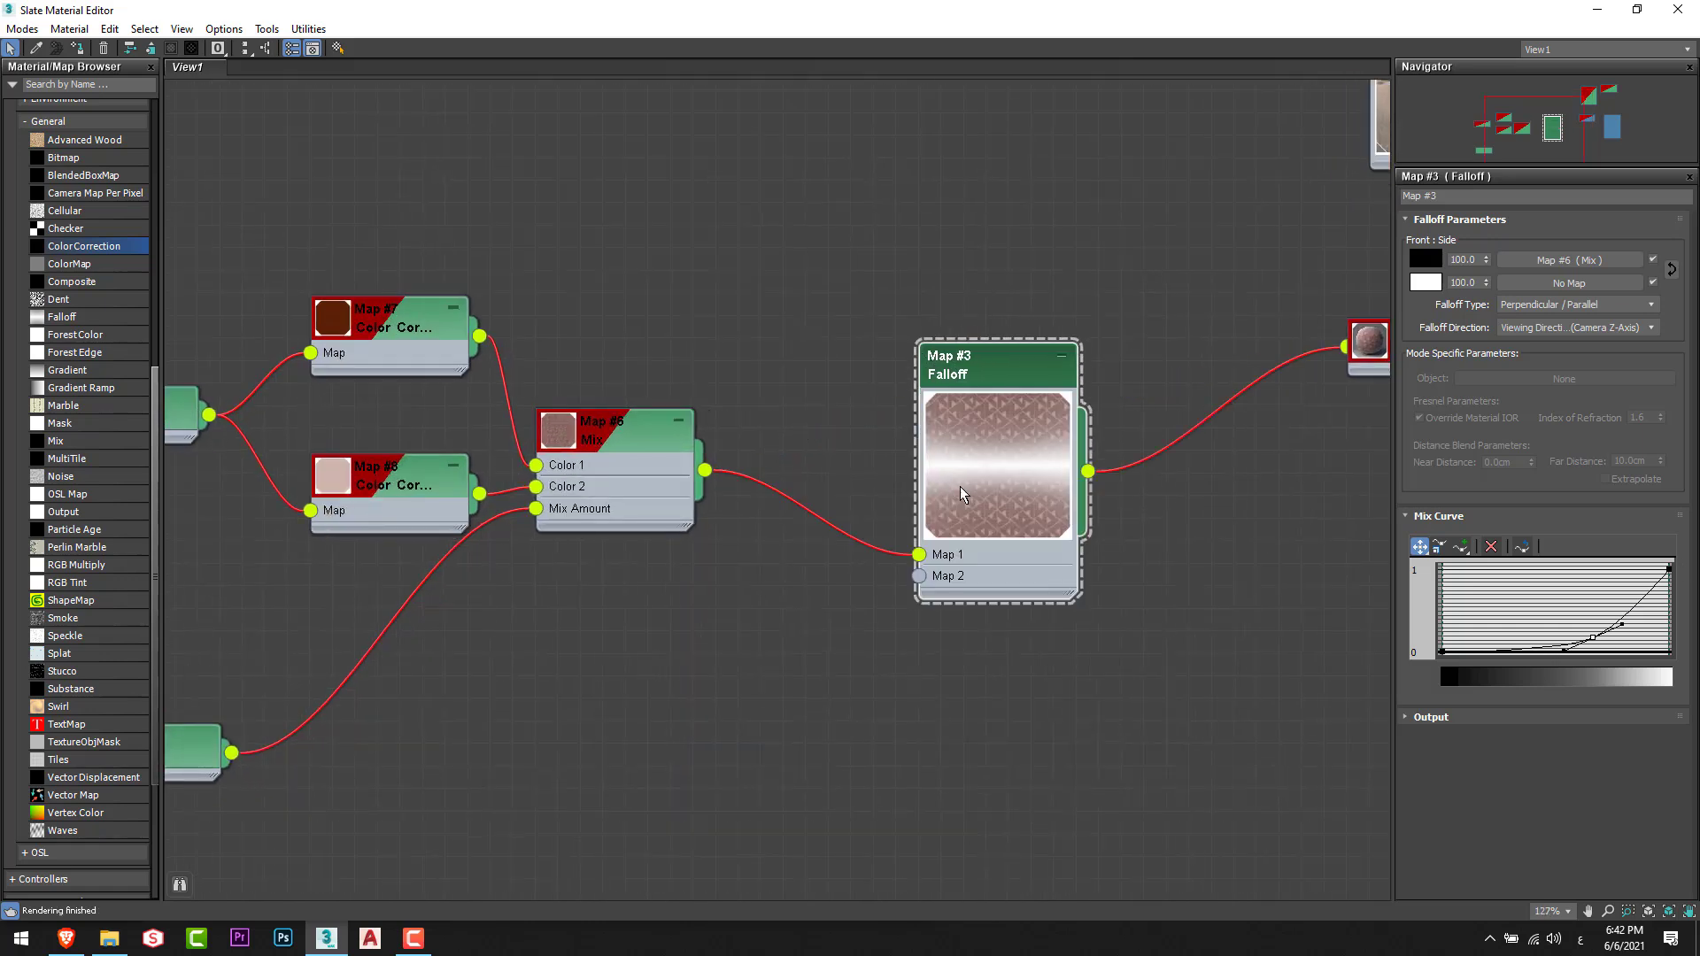
pyautogui.click(1491, 546)
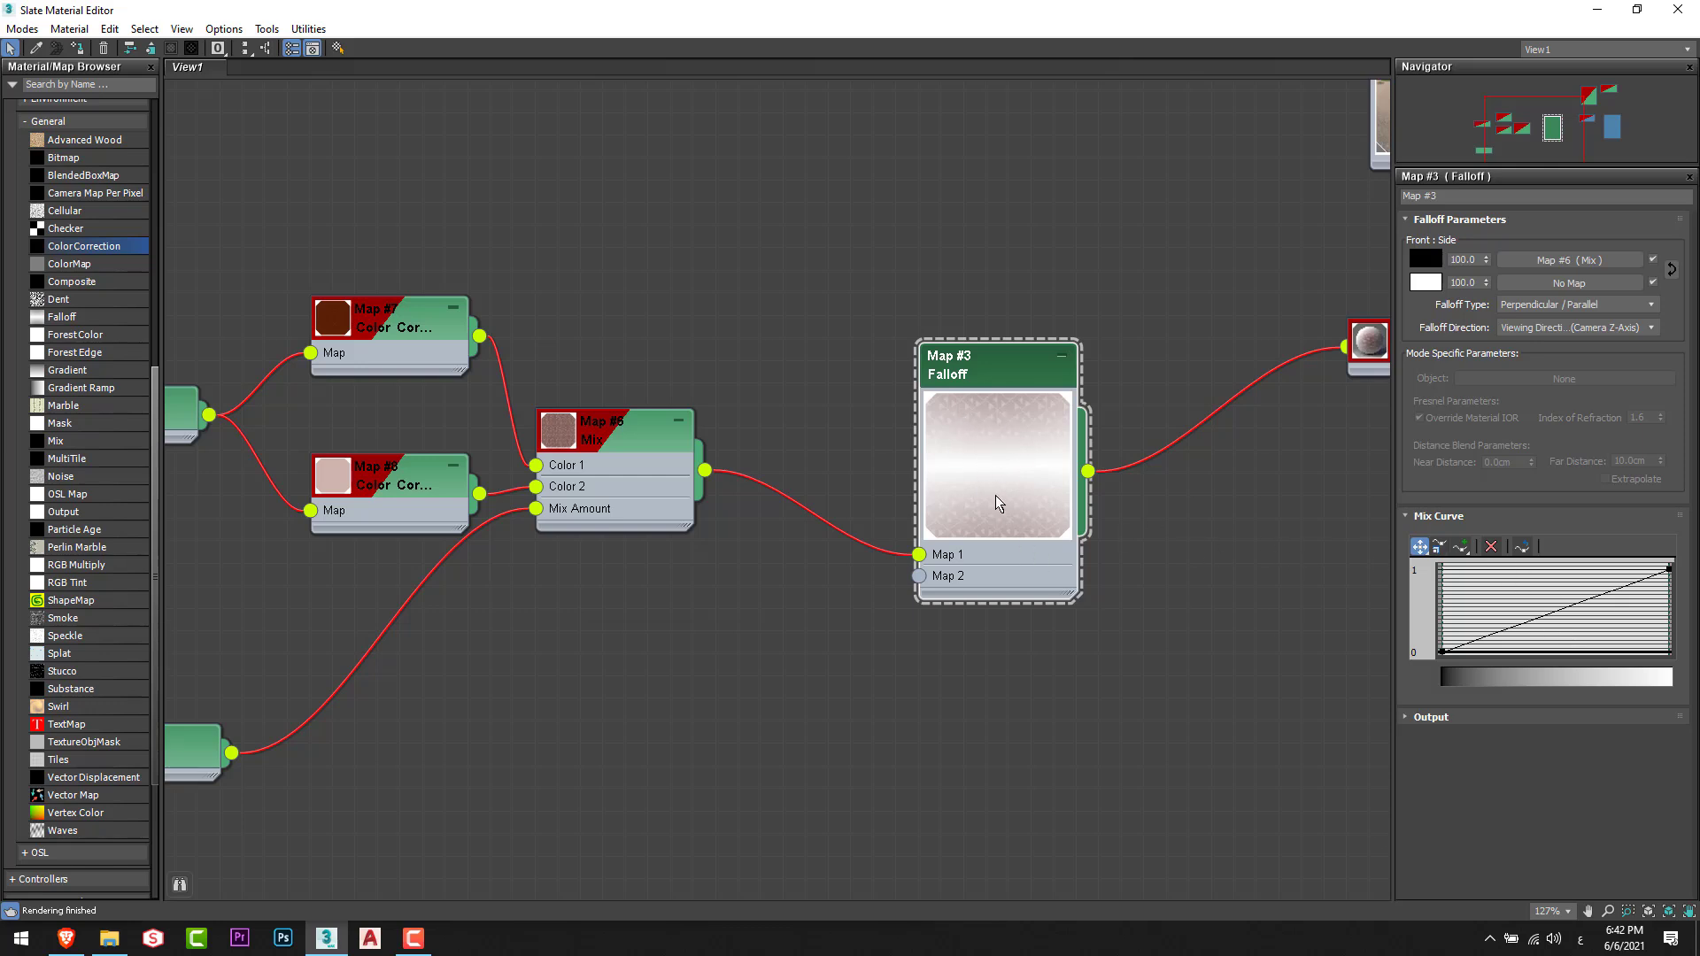
# Add a point to the Falloff's mix curve, convert it to a smooth Bezier point, and pull it down toward the lower end.
pyautogui.click(1462, 546)
pyautogui.click(1539, 618)
pyautogui.rightClick(1539, 619)
pyautogui.click(1605, 651)
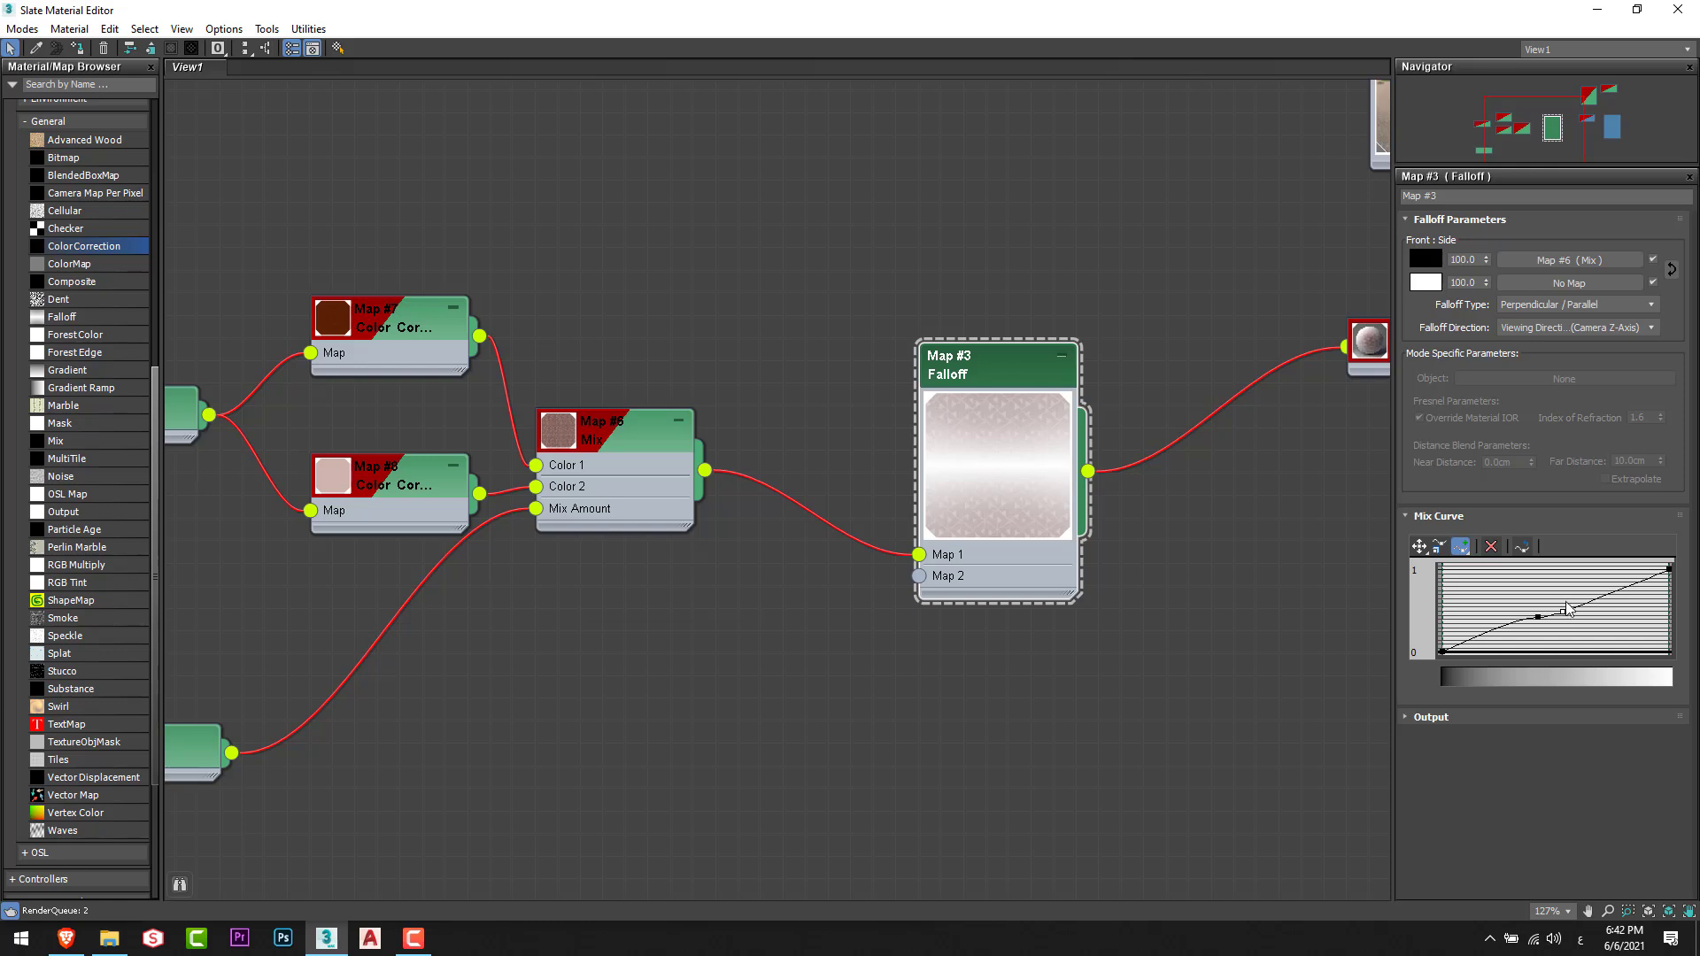
pyautogui.rightClick(1554, 631)
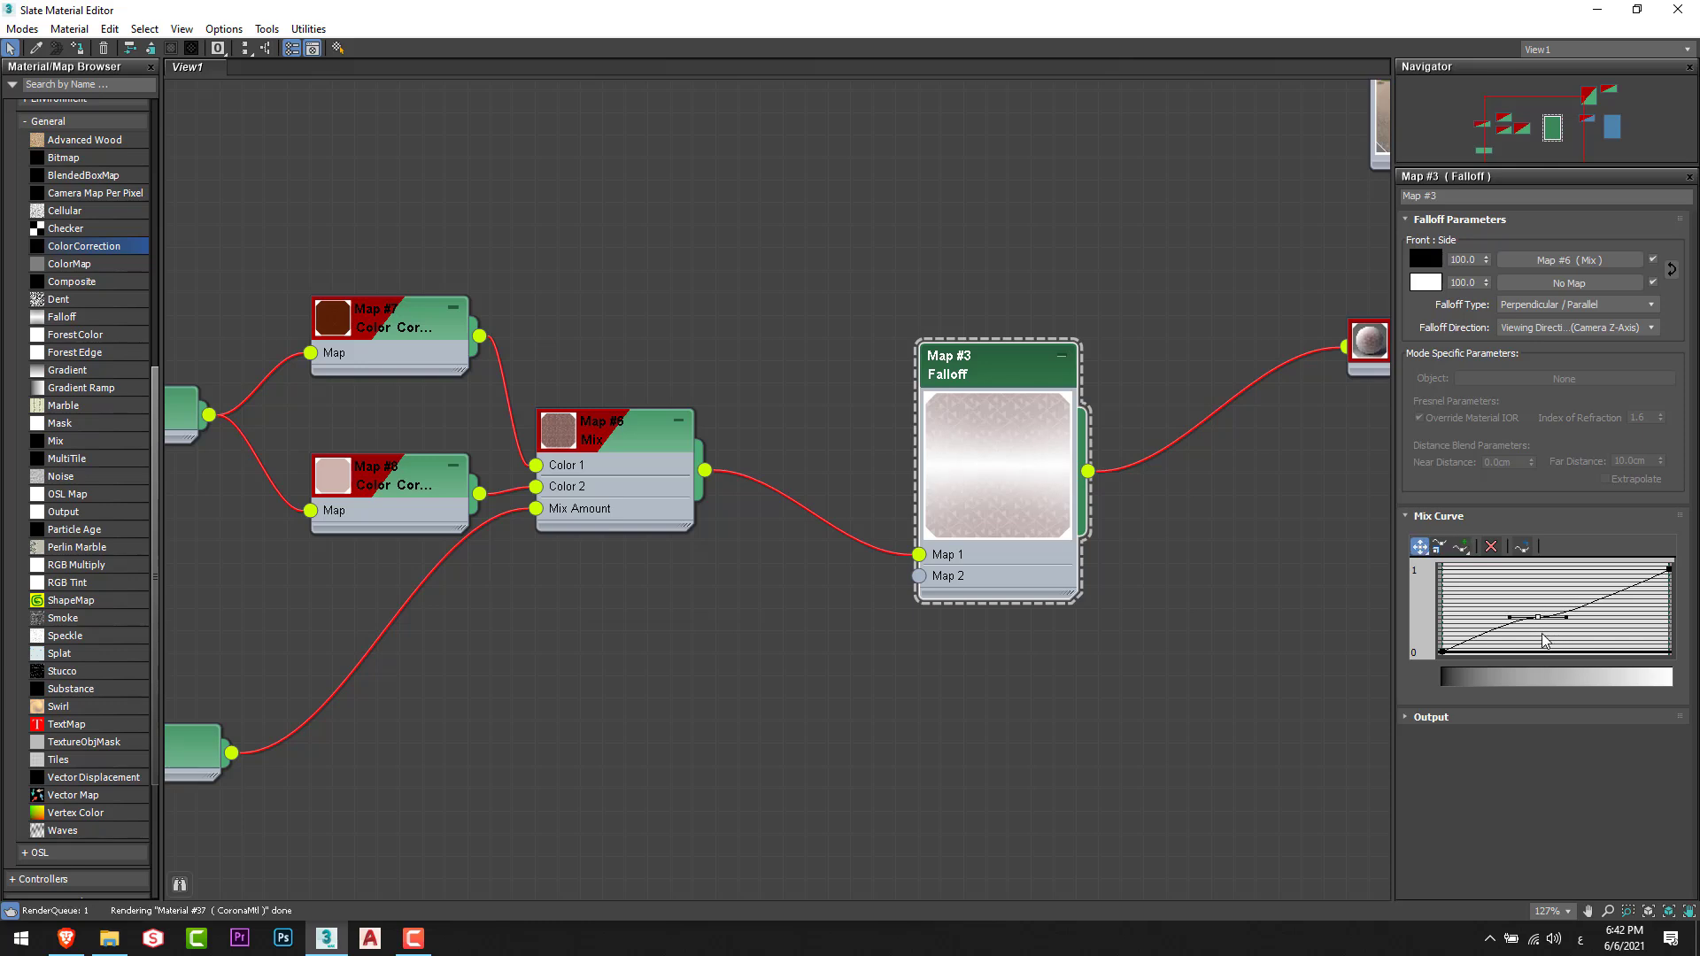
pyautogui.moveTo(1565, 613); pyautogui.dragTo(1607, 637)
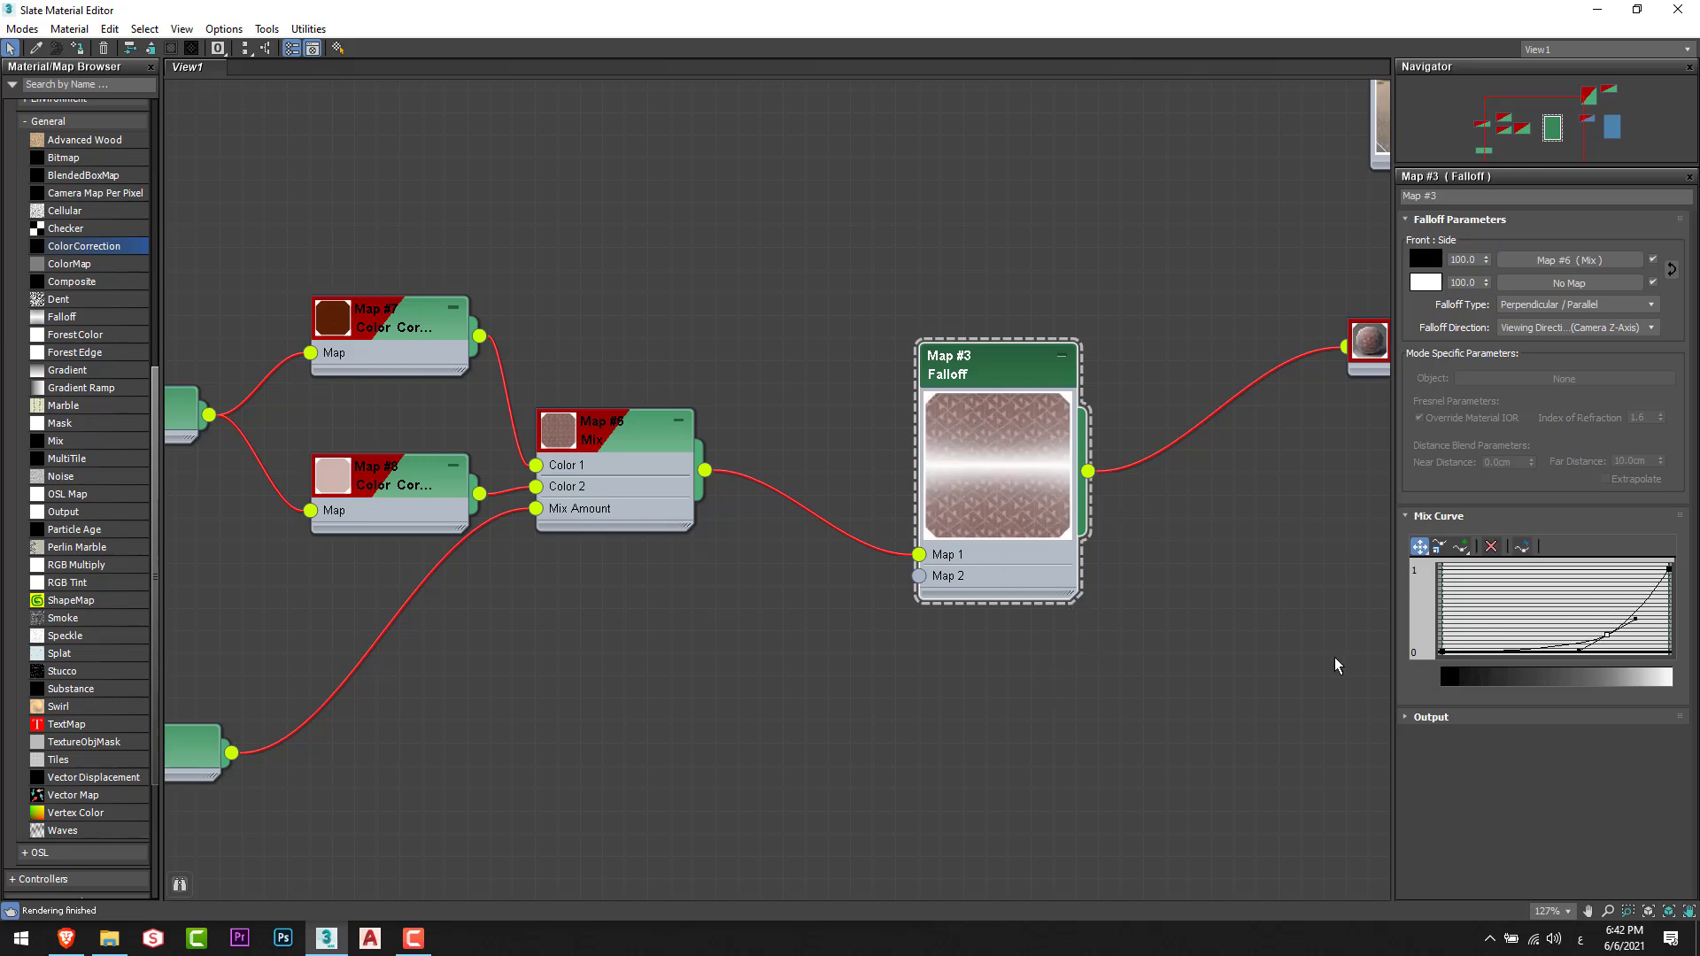
pyautogui.moveTo(1609, 637)
pyautogui.mouseDown()
pyautogui.moveTo(1583, 648)
pyautogui.moveTo(1609, 650)
pyautogui.moveTo(1592, 638)
pyautogui.mouseUp()
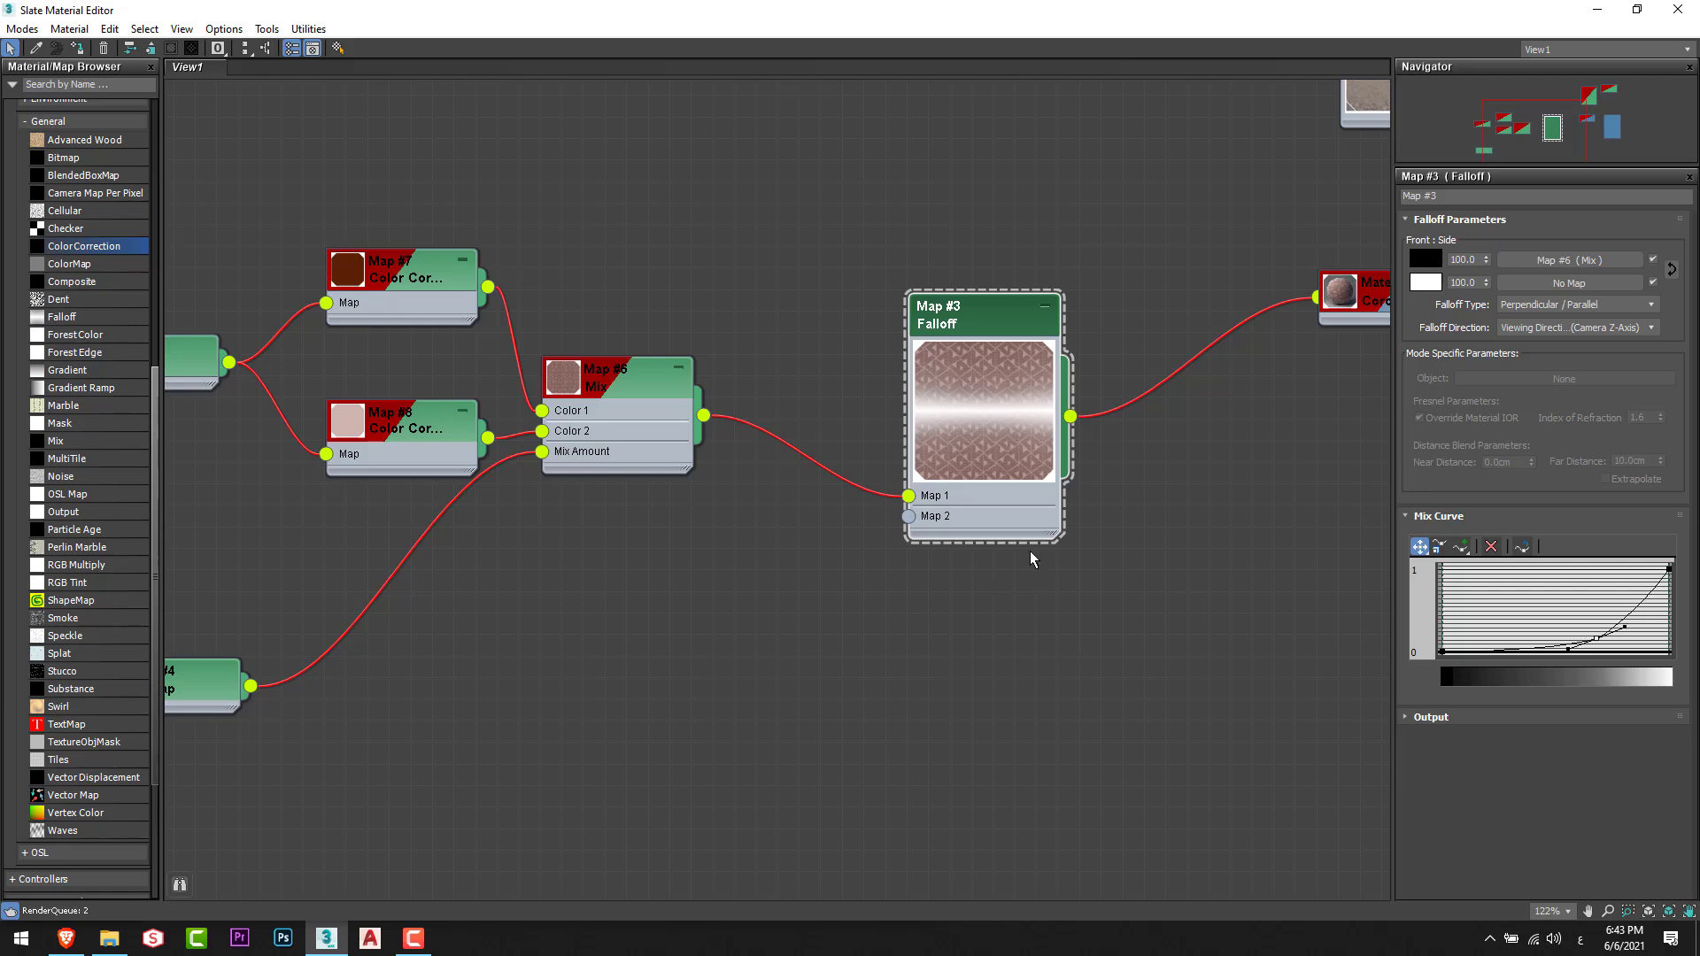
# Add a Color Correction map wired into the Falloff's Map 2.
pyautogui.scroll(-1, 1042, 498)
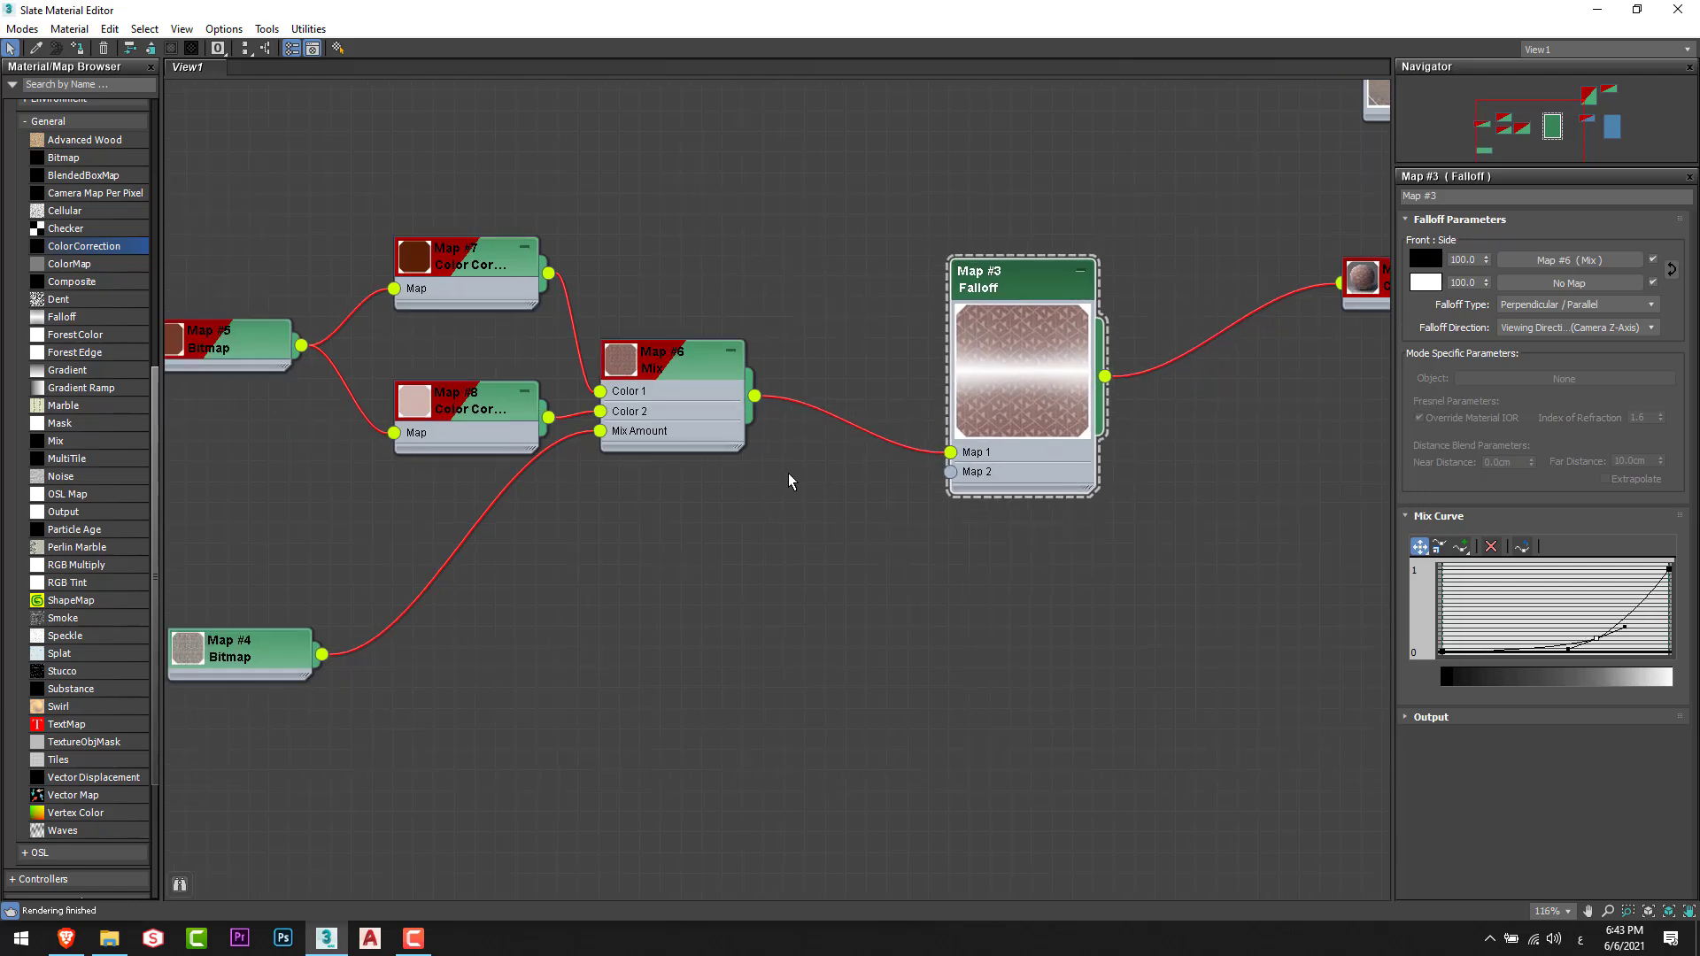
pyautogui.scroll(-1, 687, 575)
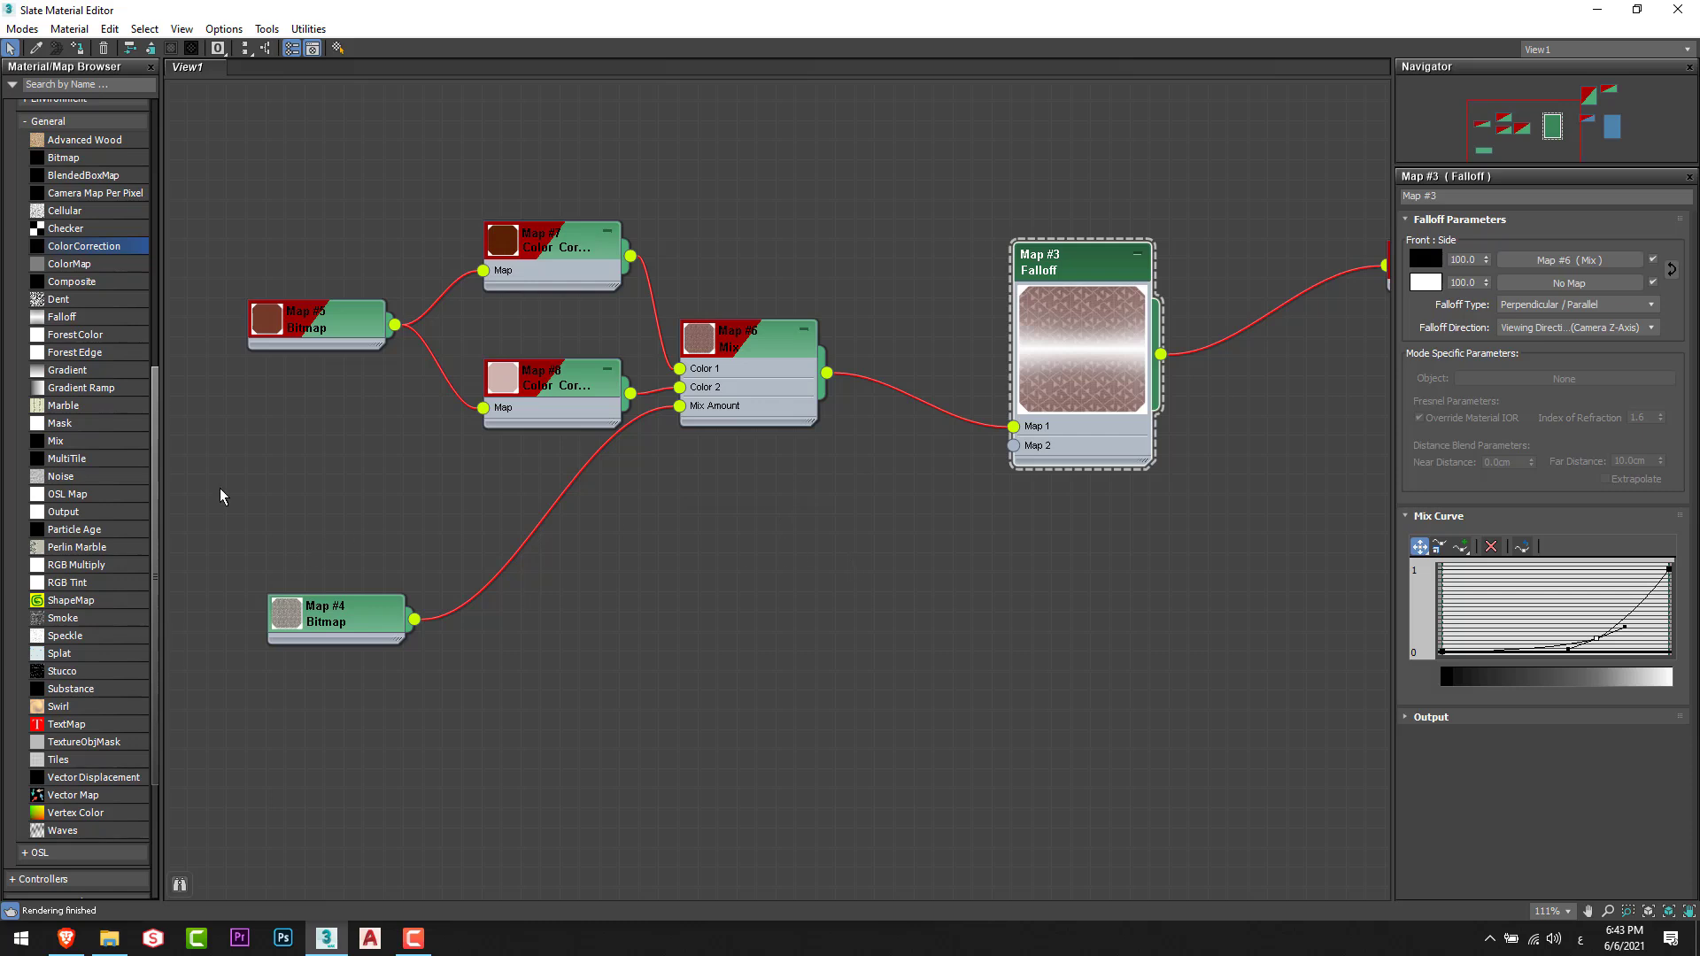
pyautogui.moveTo(64, 255); pyautogui.dragTo(1014, 446)
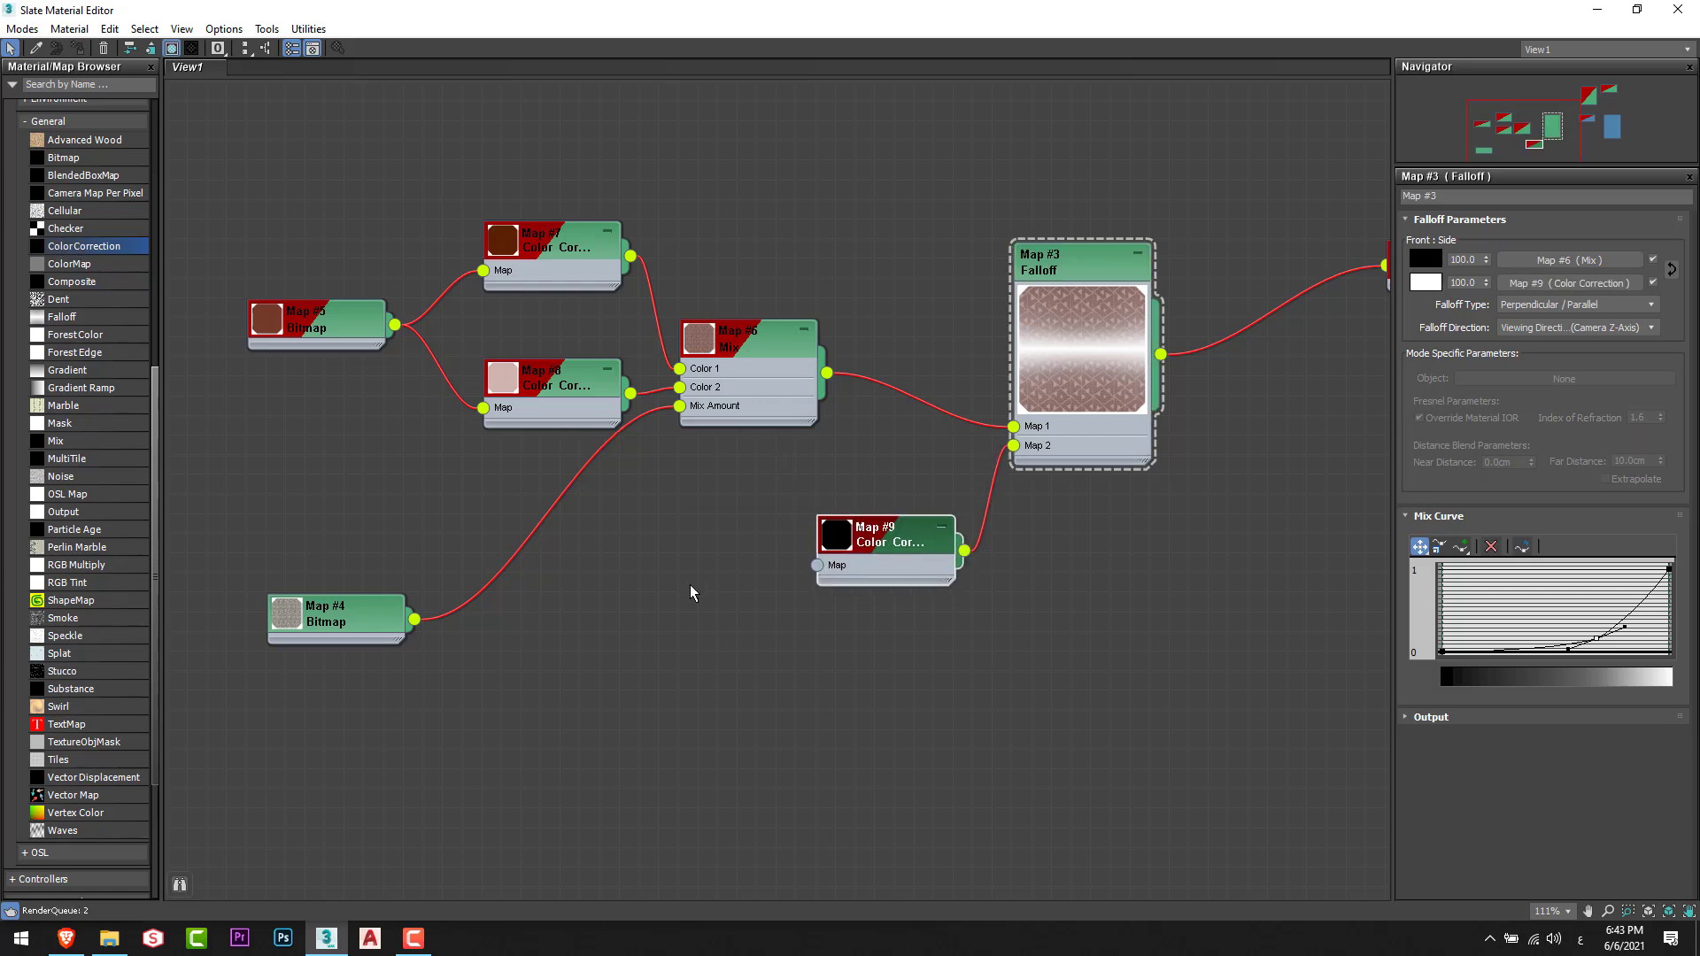
# Shift the bitmaps, the two earlier Color Correction maps and the Mix map away from the Falloff to make room between them.
pyautogui.scroll(-1, 765, 458)
pyautogui.moveTo(766, 458); pyautogui.dragTo(905, 411, button='middle')
pyautogui.moveTo(849, 694); pyautogui.dragTo(389, 225)
pyautogui.moveTo(886, 347); pyautogui.dragTo(567, 328)
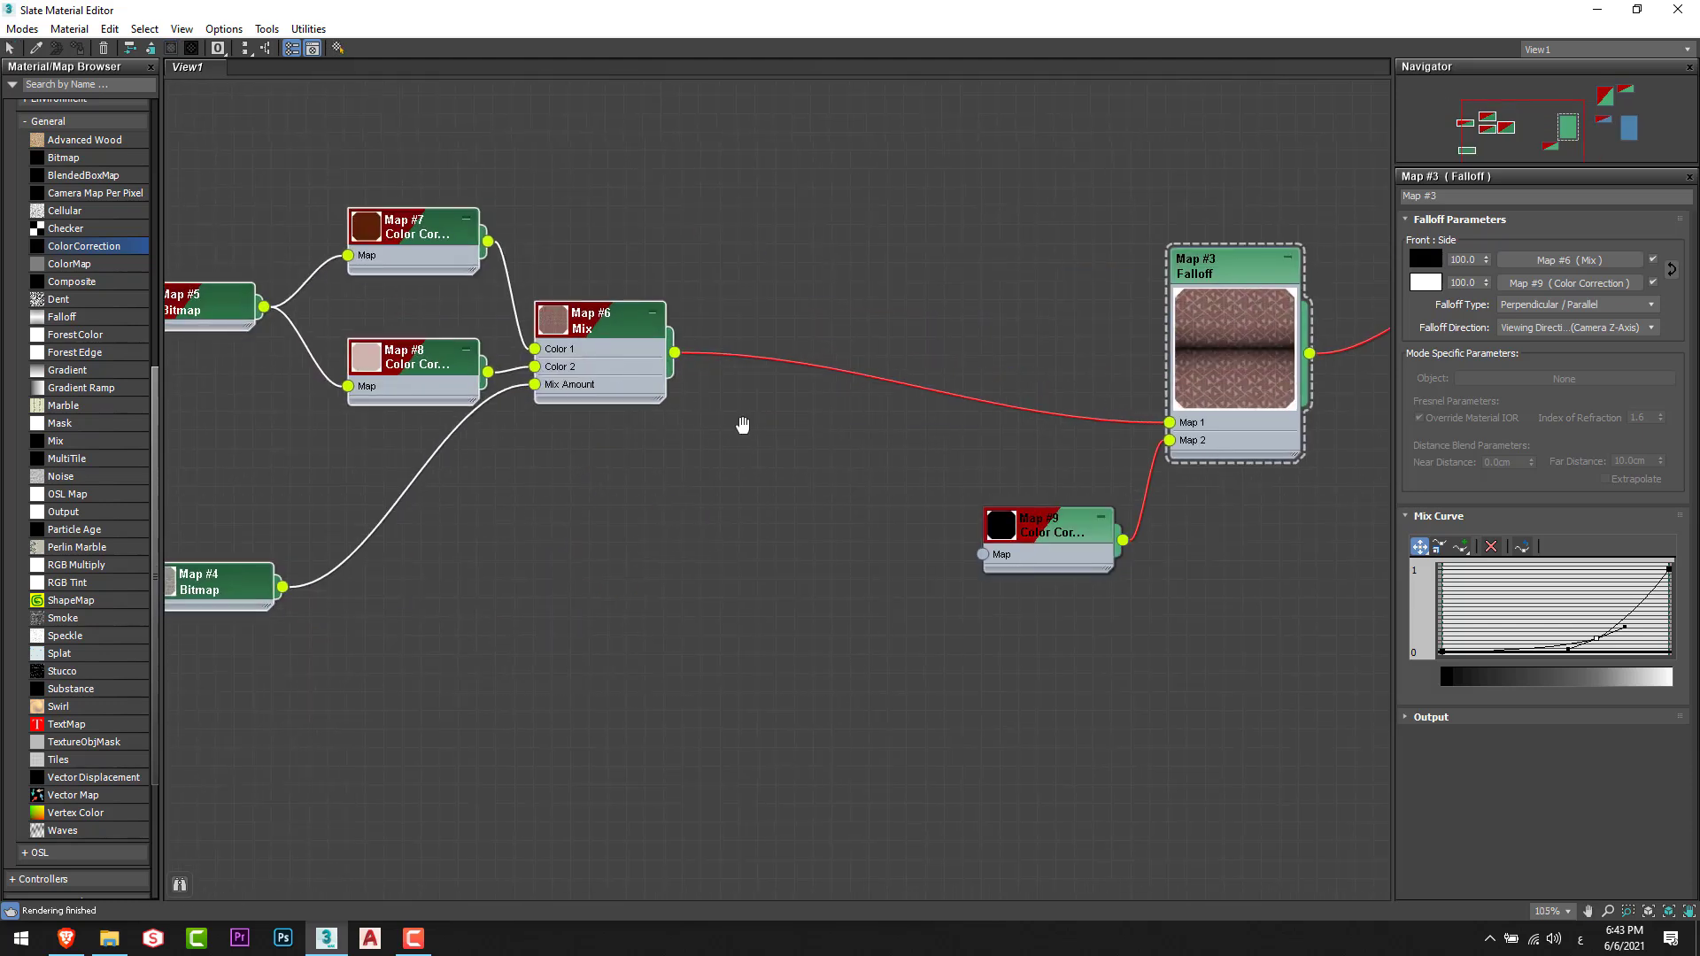
pyautogui.moveTo(741, 425)
pyautogui.mouseDown(button='middle')
pyautogui.moveTo(790, 434)
pyautogui.moveTo(742, 415)
pyautogui.mouseUp(button='middle')
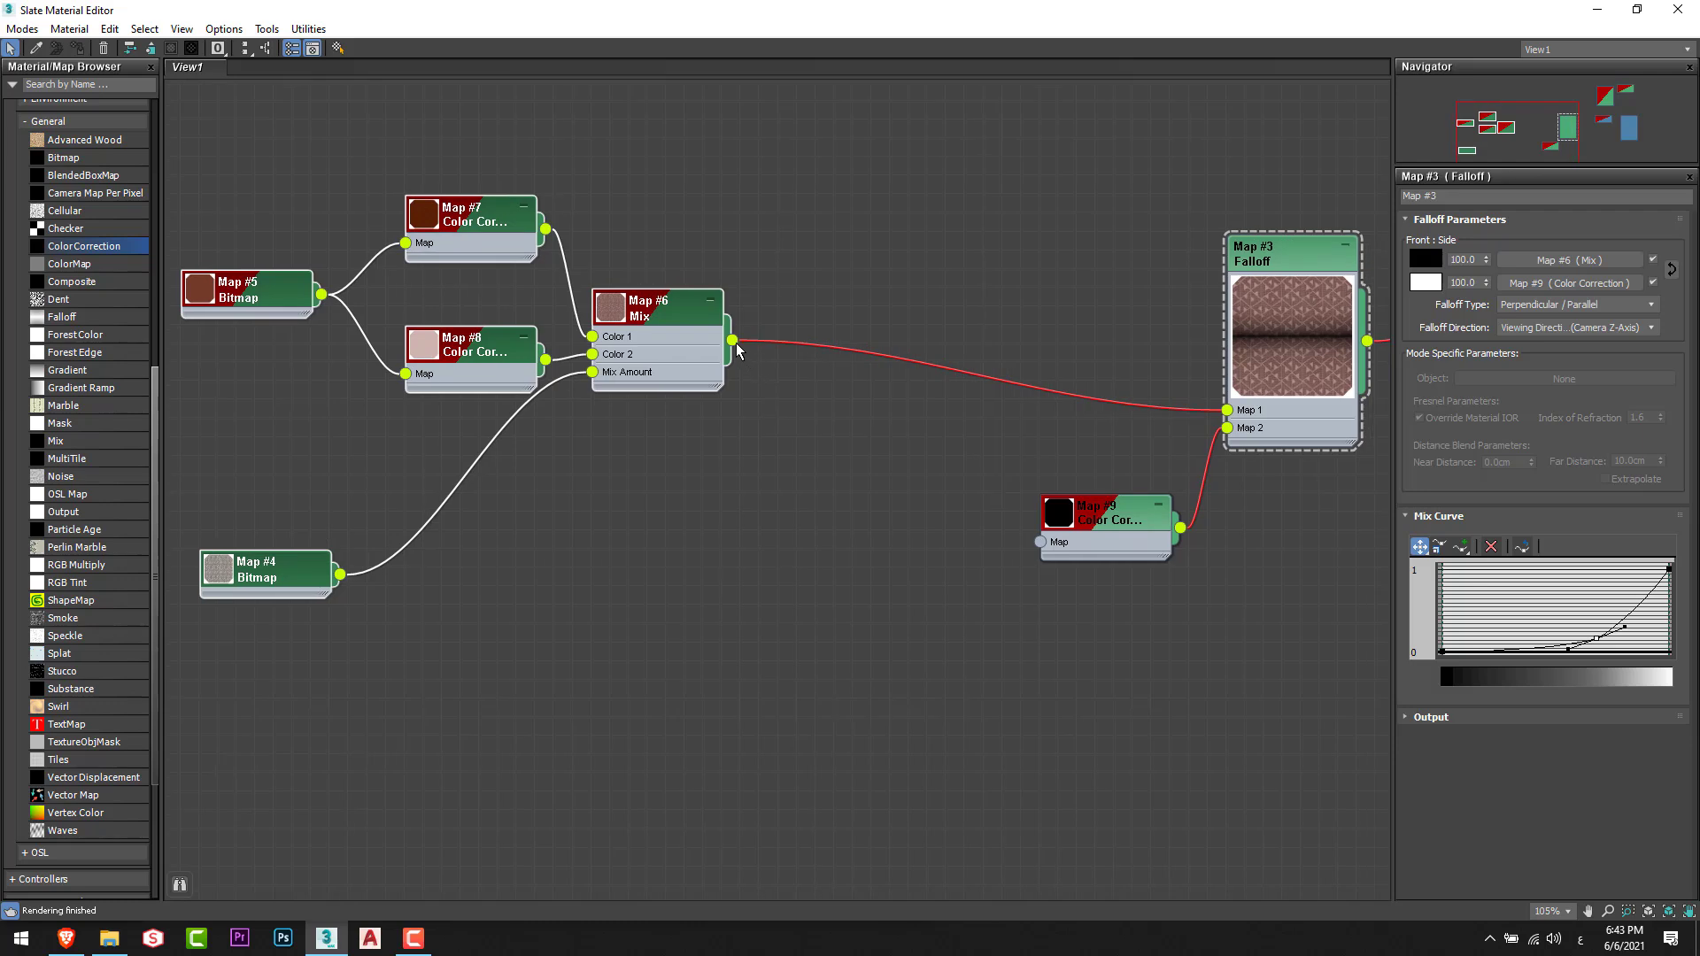
# Connect the Mix map to the new Color Correction's Map input, open its parameters, and place it between the Mix and the Falloff.
pyautogui.moveTo(732, 340); pyautogui.dragTo(1036, 460)
pyautogui.doubleClick(1014, 494)
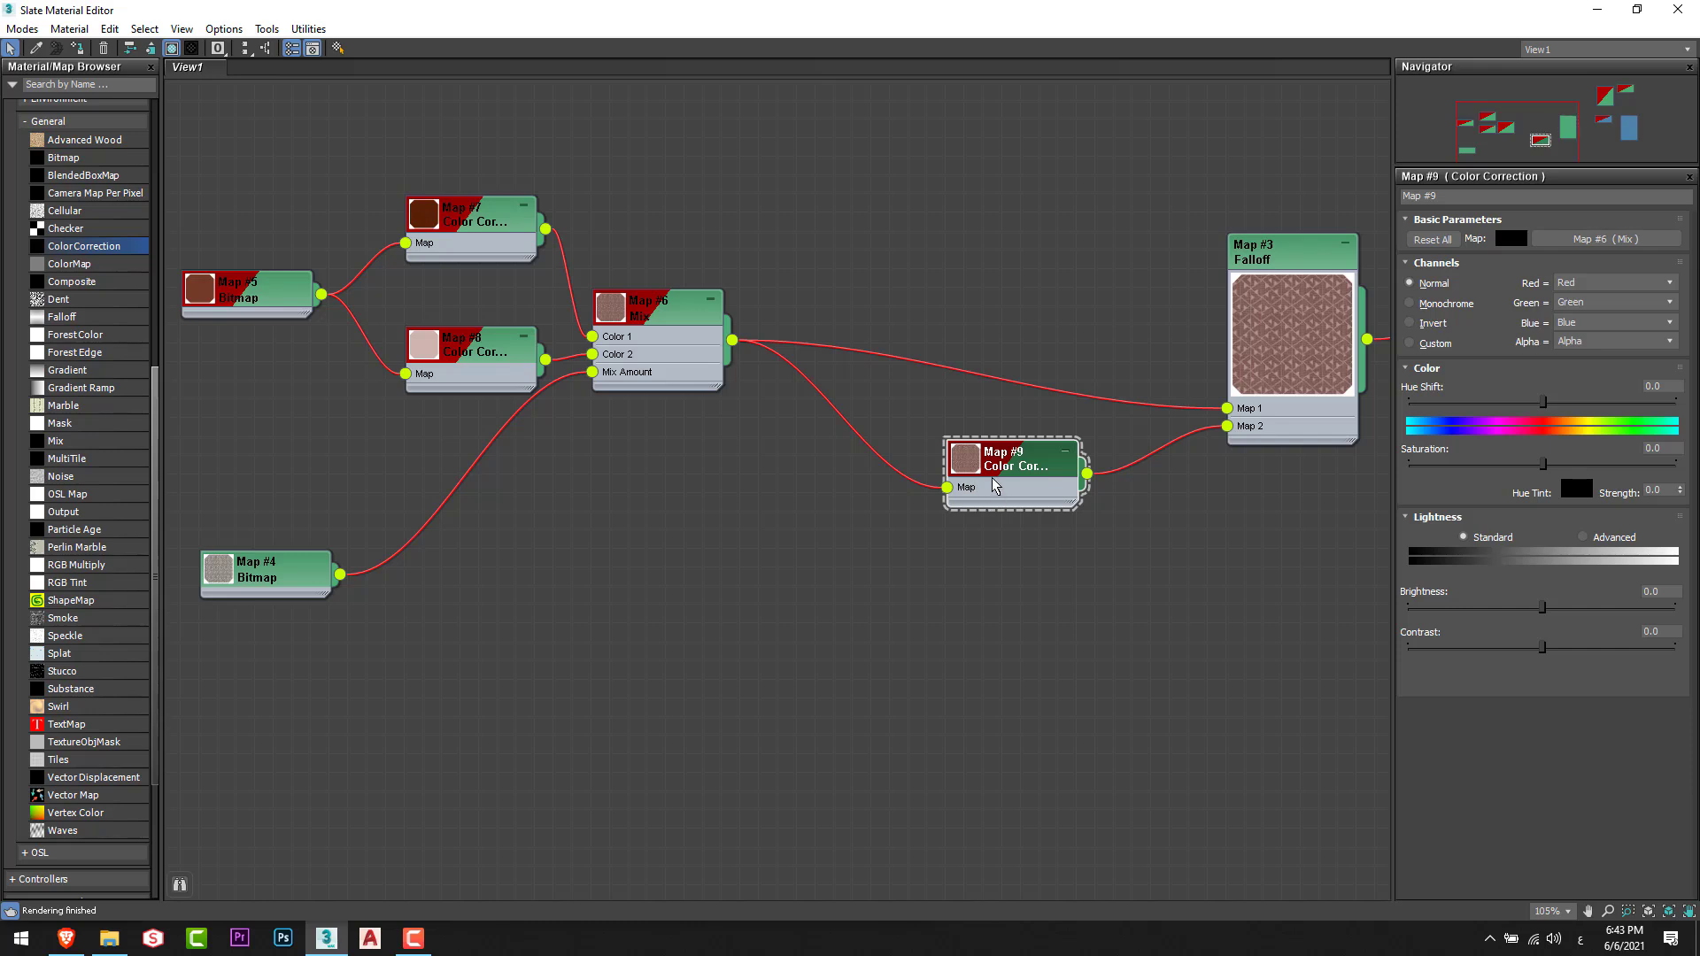
pyautogui.moveTo(1008, 475); pyautogui.dragTo(969, 474)
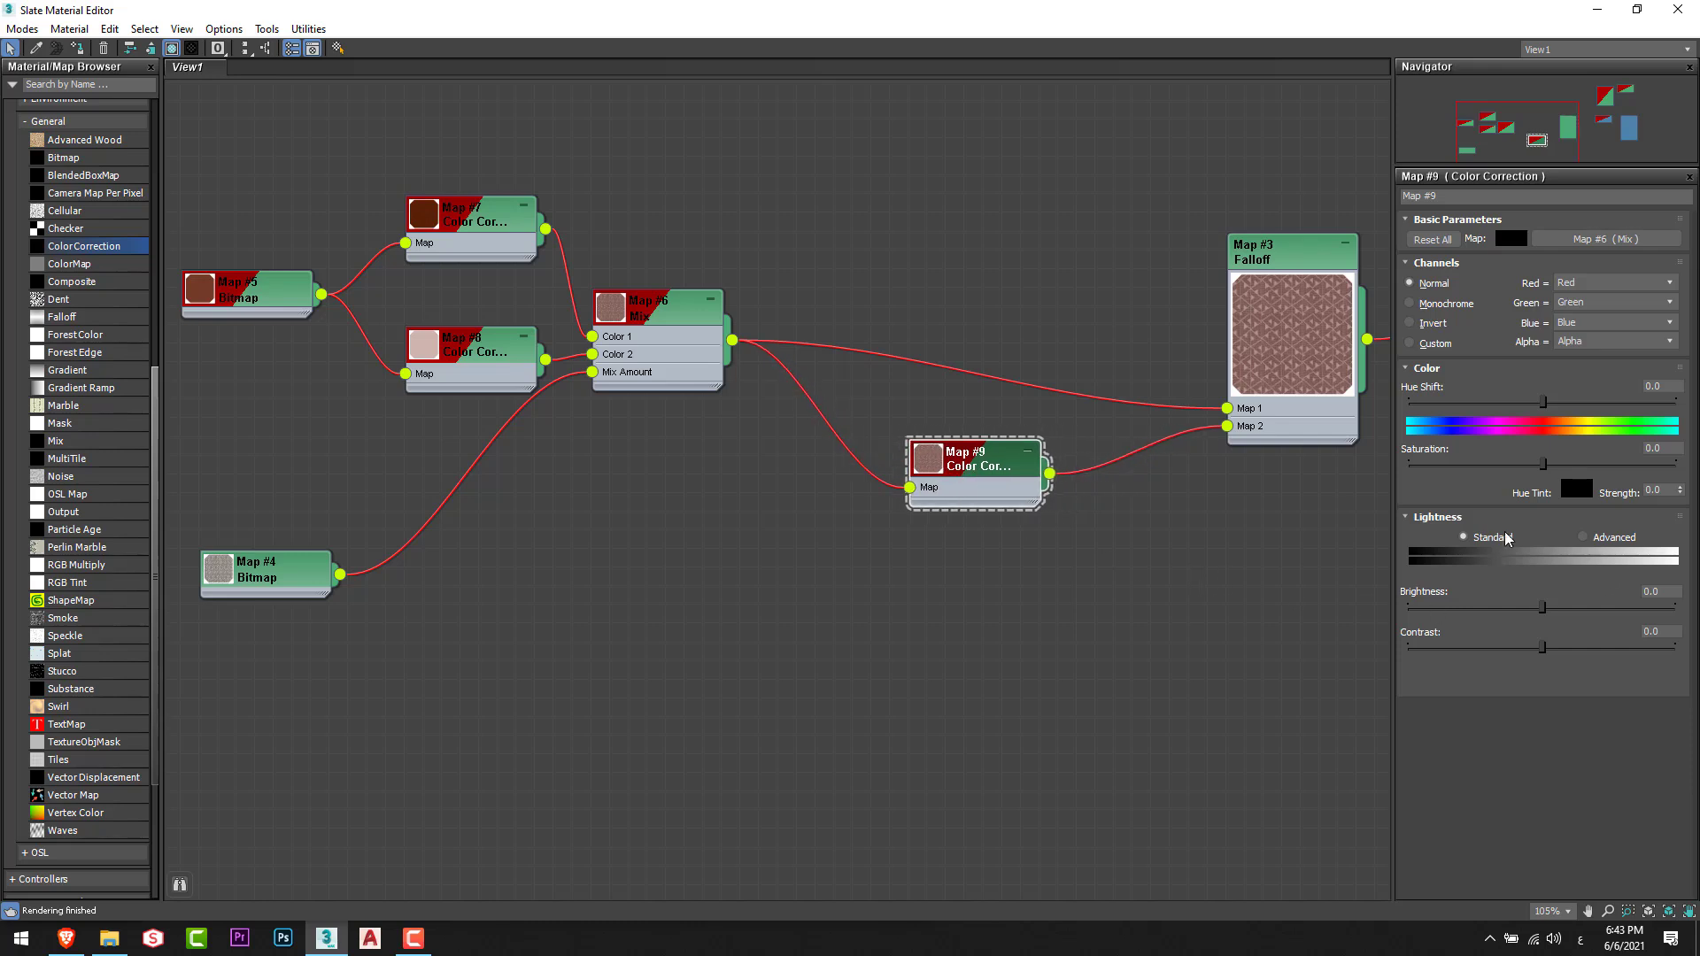
# Switch the Color Correction's lightness to Advanced, set the RGB gamma to 2.0, and inspect the cloth up close in the interactive render.
pyautogui.click(1583, 537)
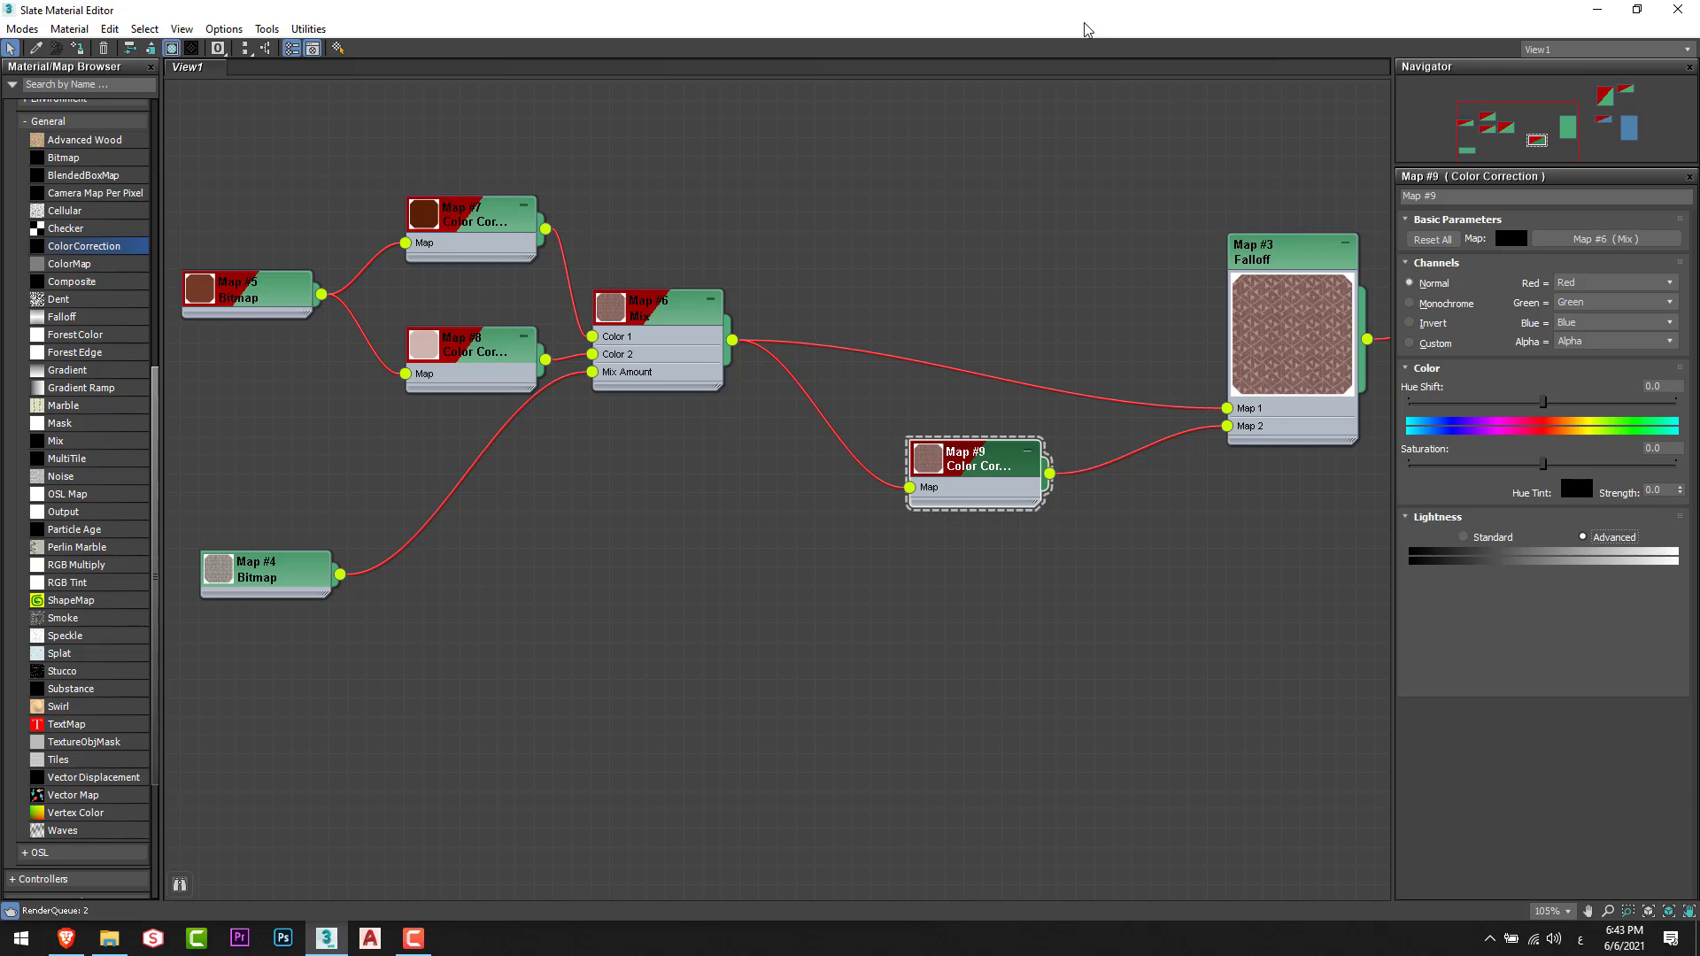
pyautogui.click(1544, 606)
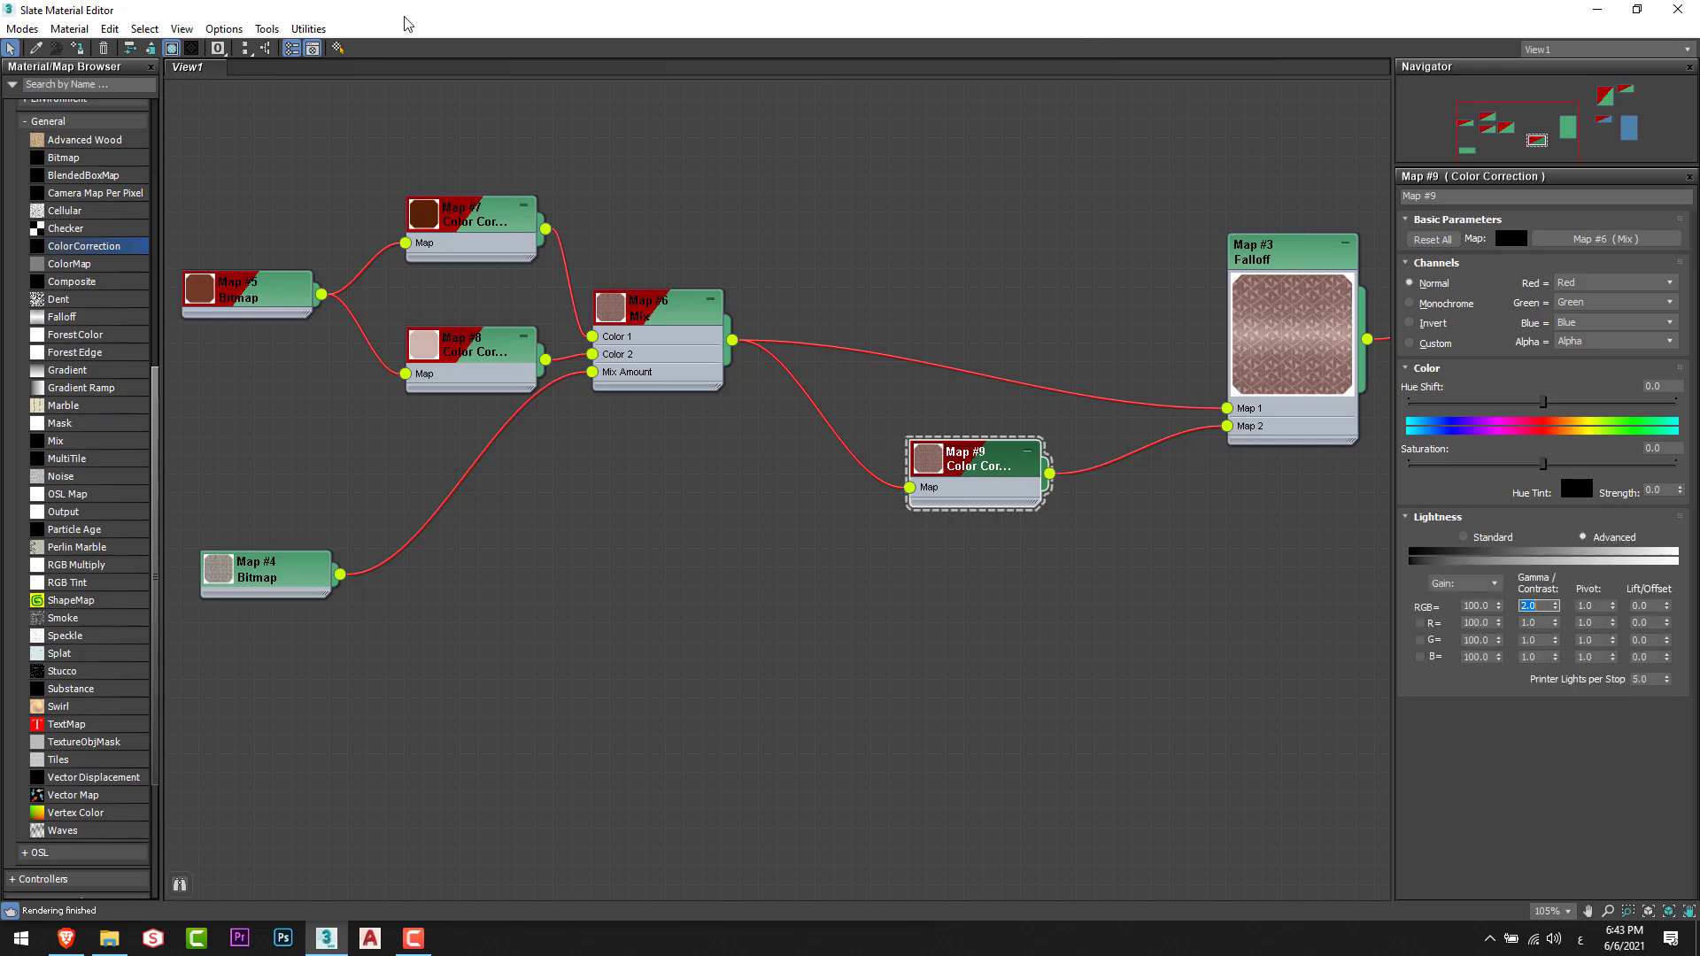
pyautogui.press('super+Down')
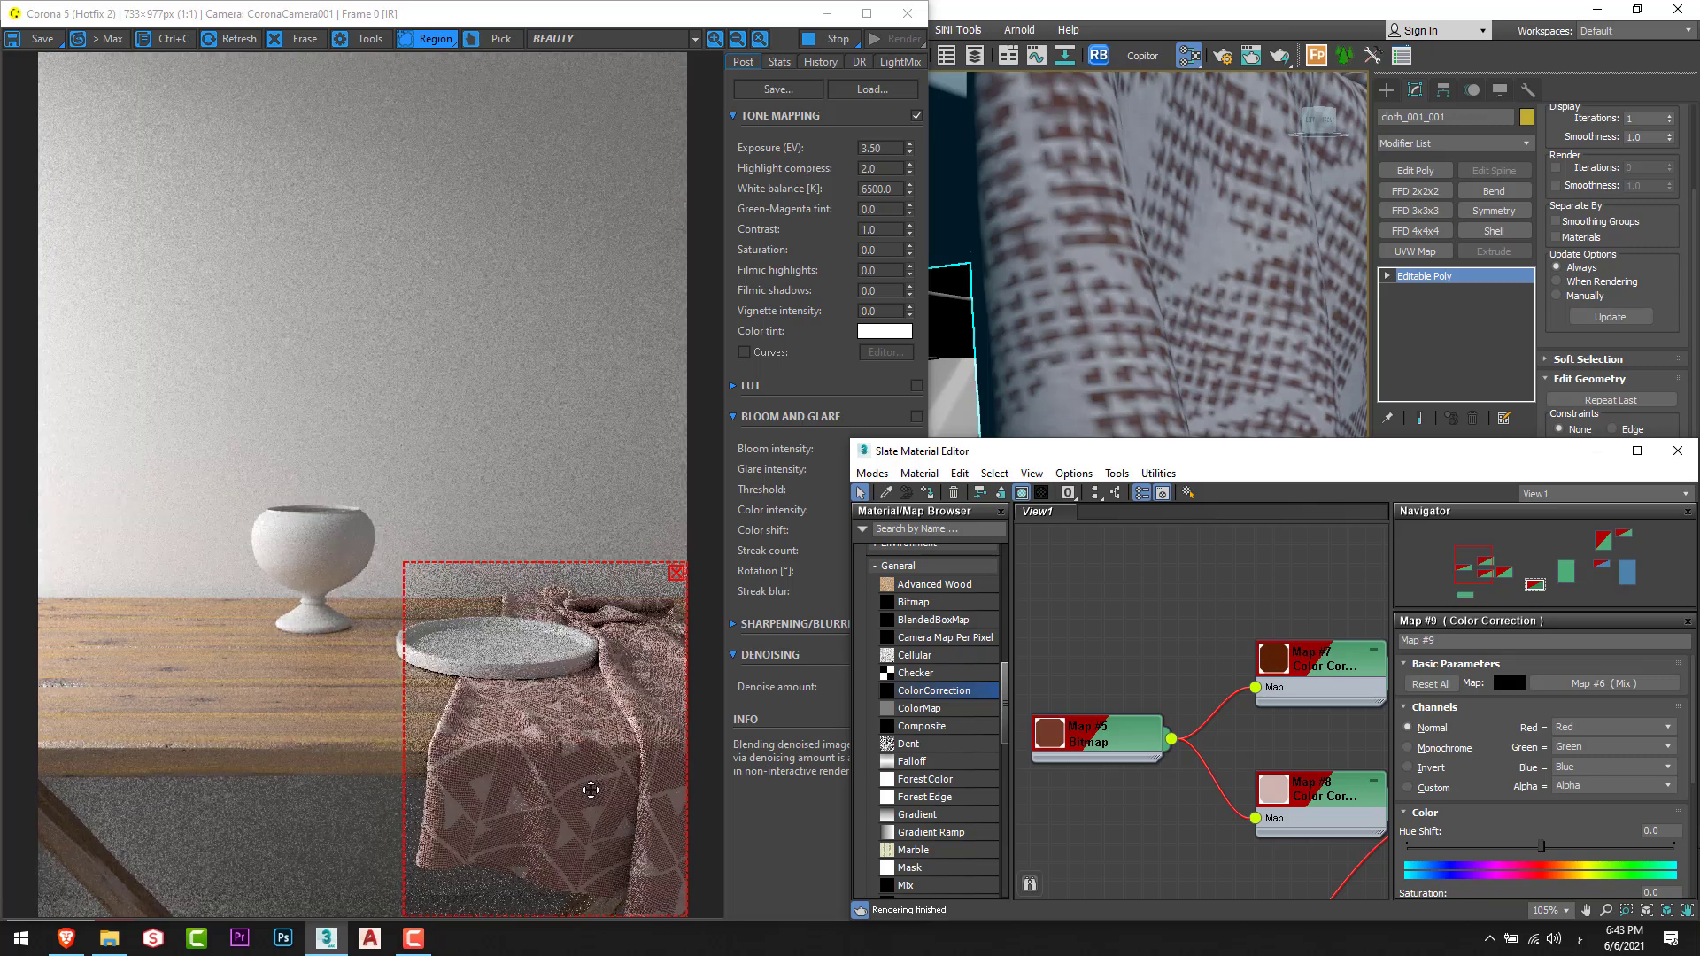
pyautogui.scroll(1, 580, 774)
pyautogui.moveTo(576, 770); pyautogui.dragTo(407, 585)
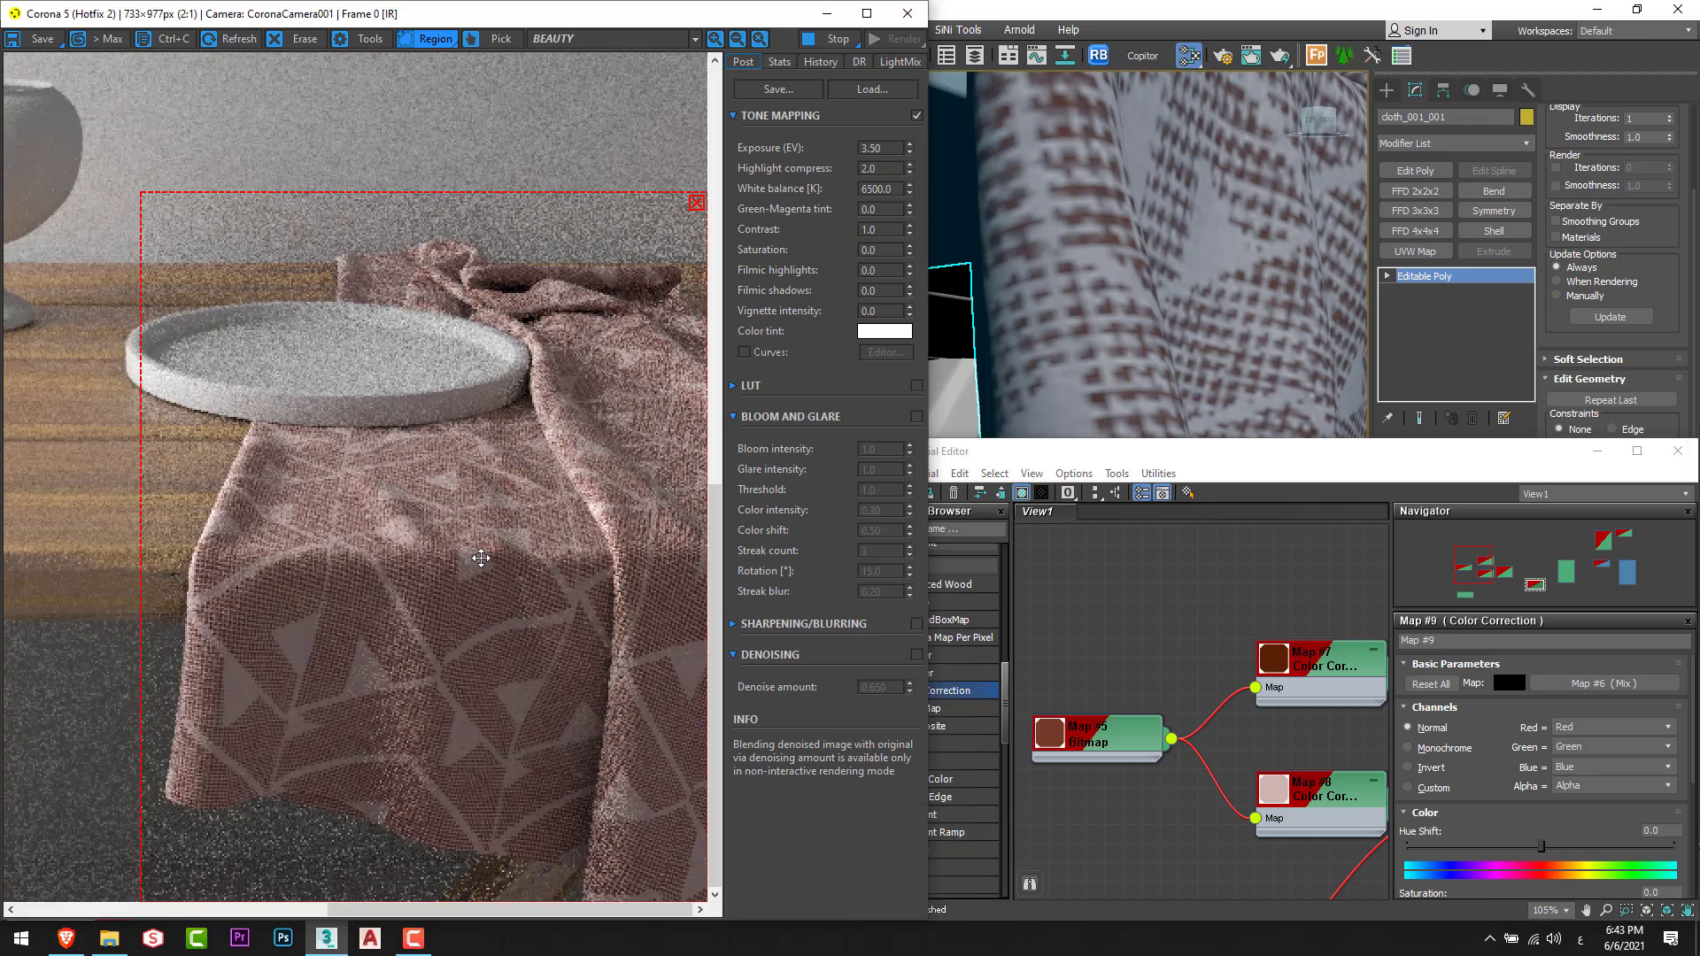
# Raise the RGB gamma of the Color Correction feeding the Falloff's Map 2 to 3.0.
pyautogui.moveTo(1323, 673); pyautogui.dragTo(1200, 619, button='middle')
pyautogui.scroll(-3, 1200, 620)
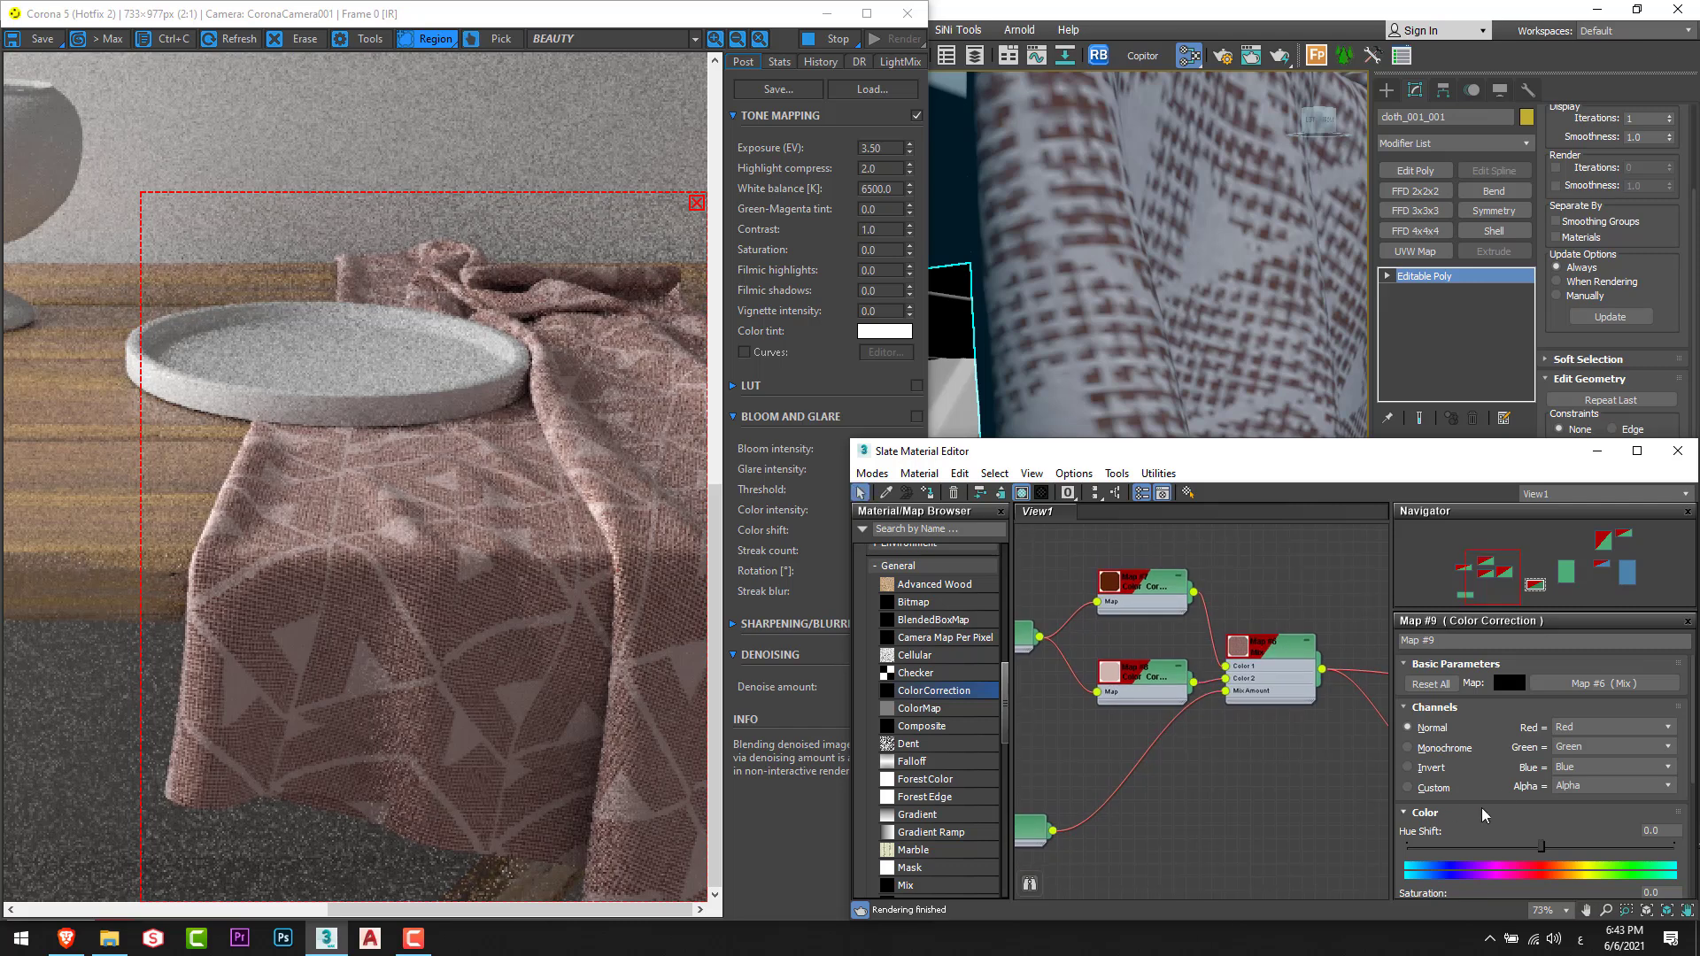
pyautogui.scroll(-4, 1511, 664)
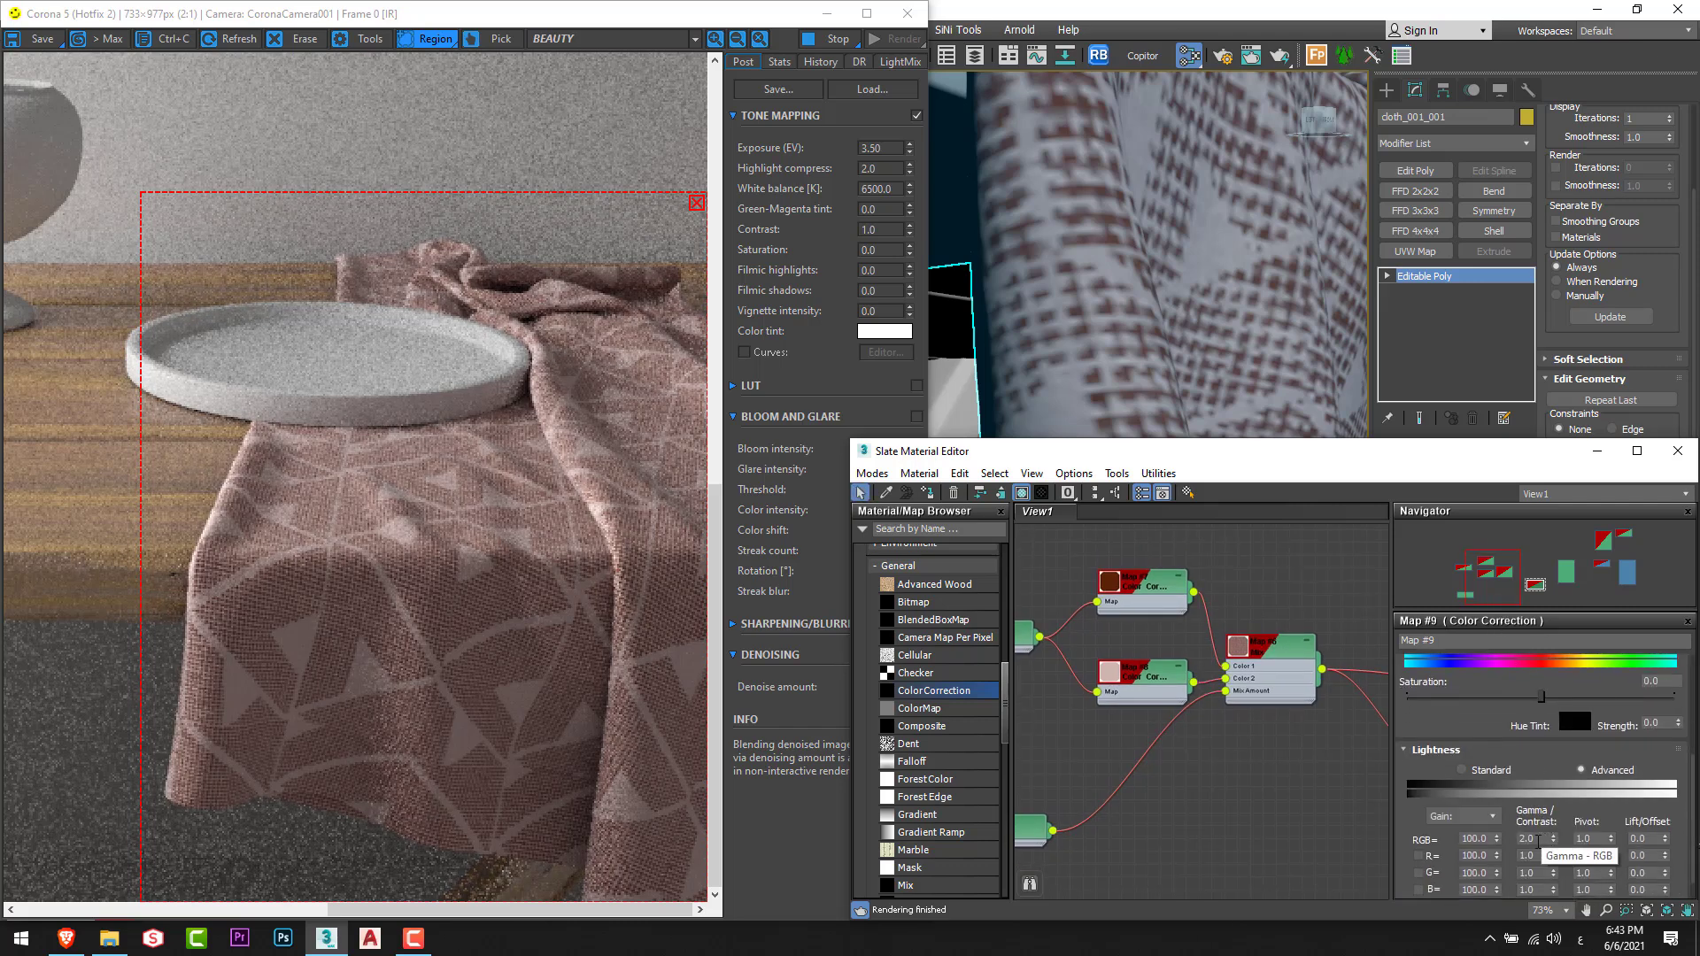
pyautogui.moveTo(1231, 761); pyautogui.dragTo(1032, 688, button='middle')
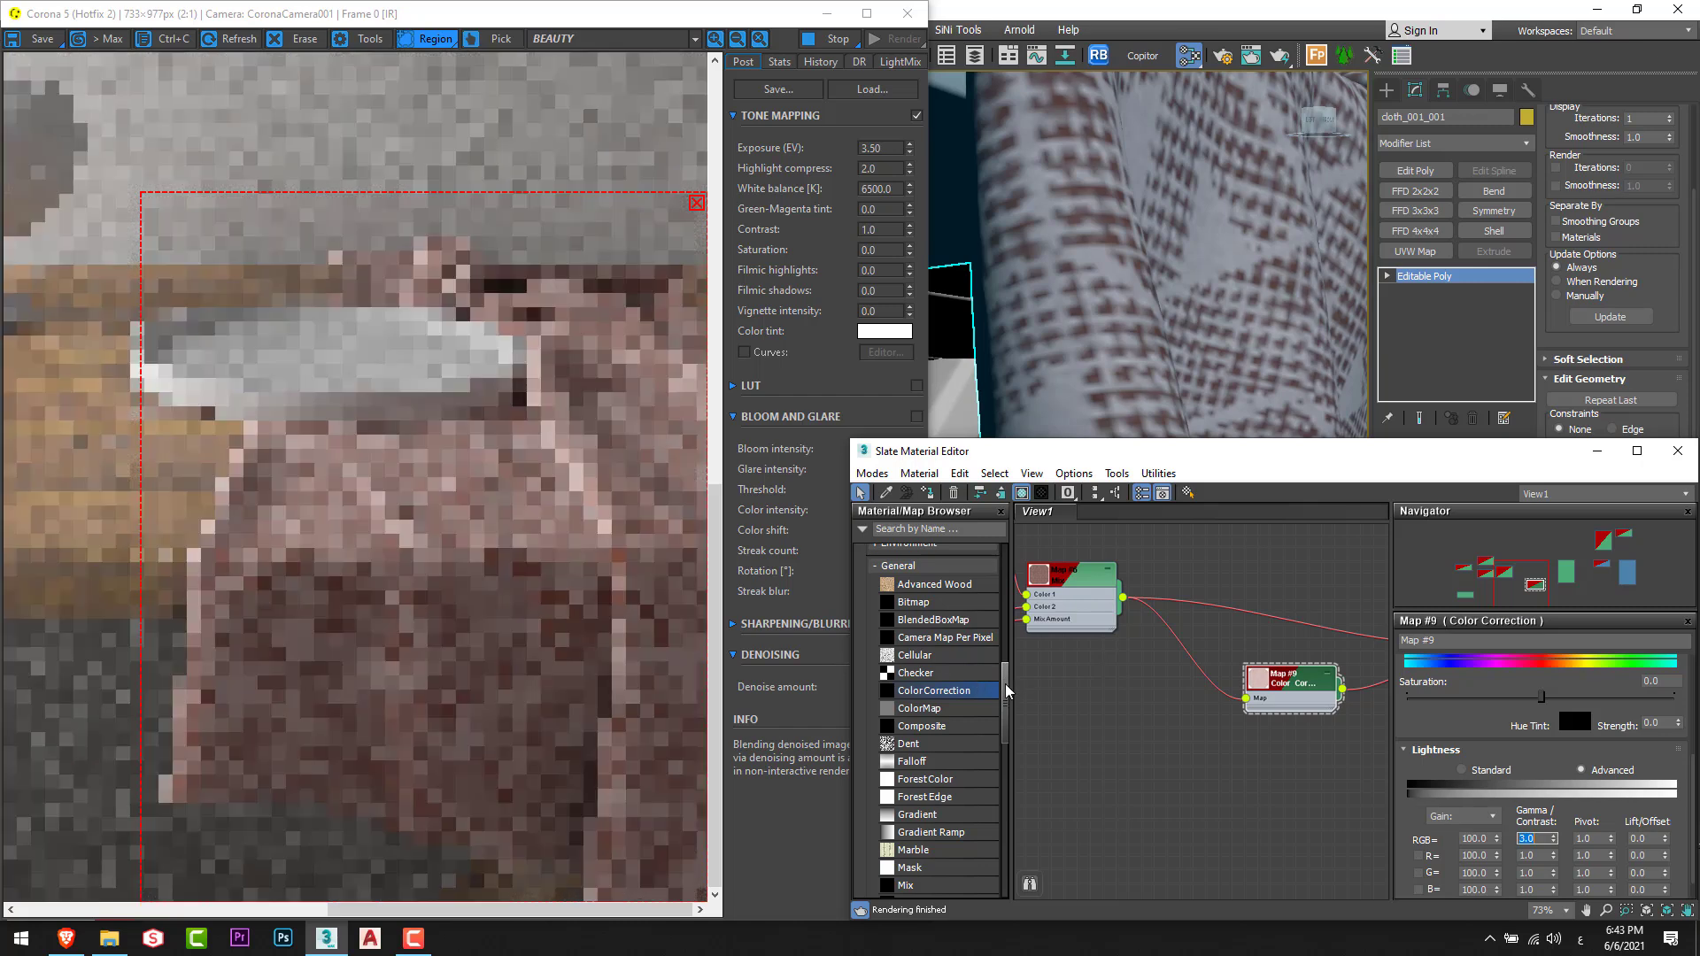
pyautogui.scroll(-5, 1151, 699)
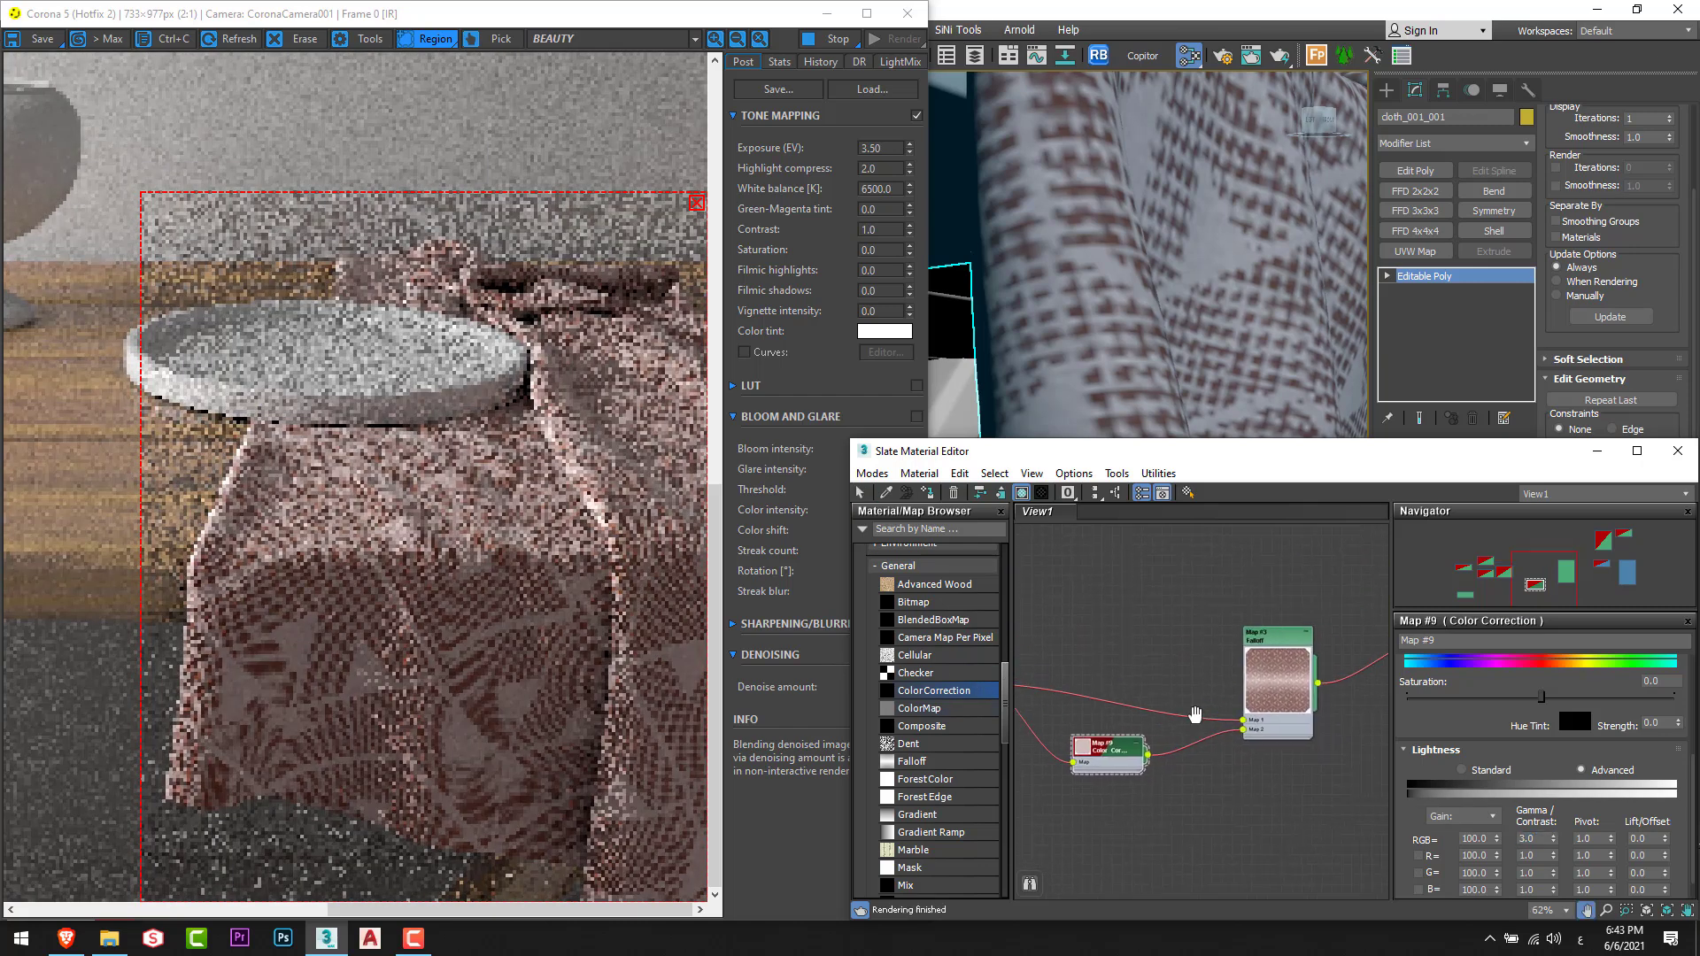
# Lower the middle Bezier point of the Falloff's mix curve, flattening its start, and check the cloth in the full render.
pyautogui.moveTo(1243, 725); pyautogui.dragTo(1202, 728, button='middle')
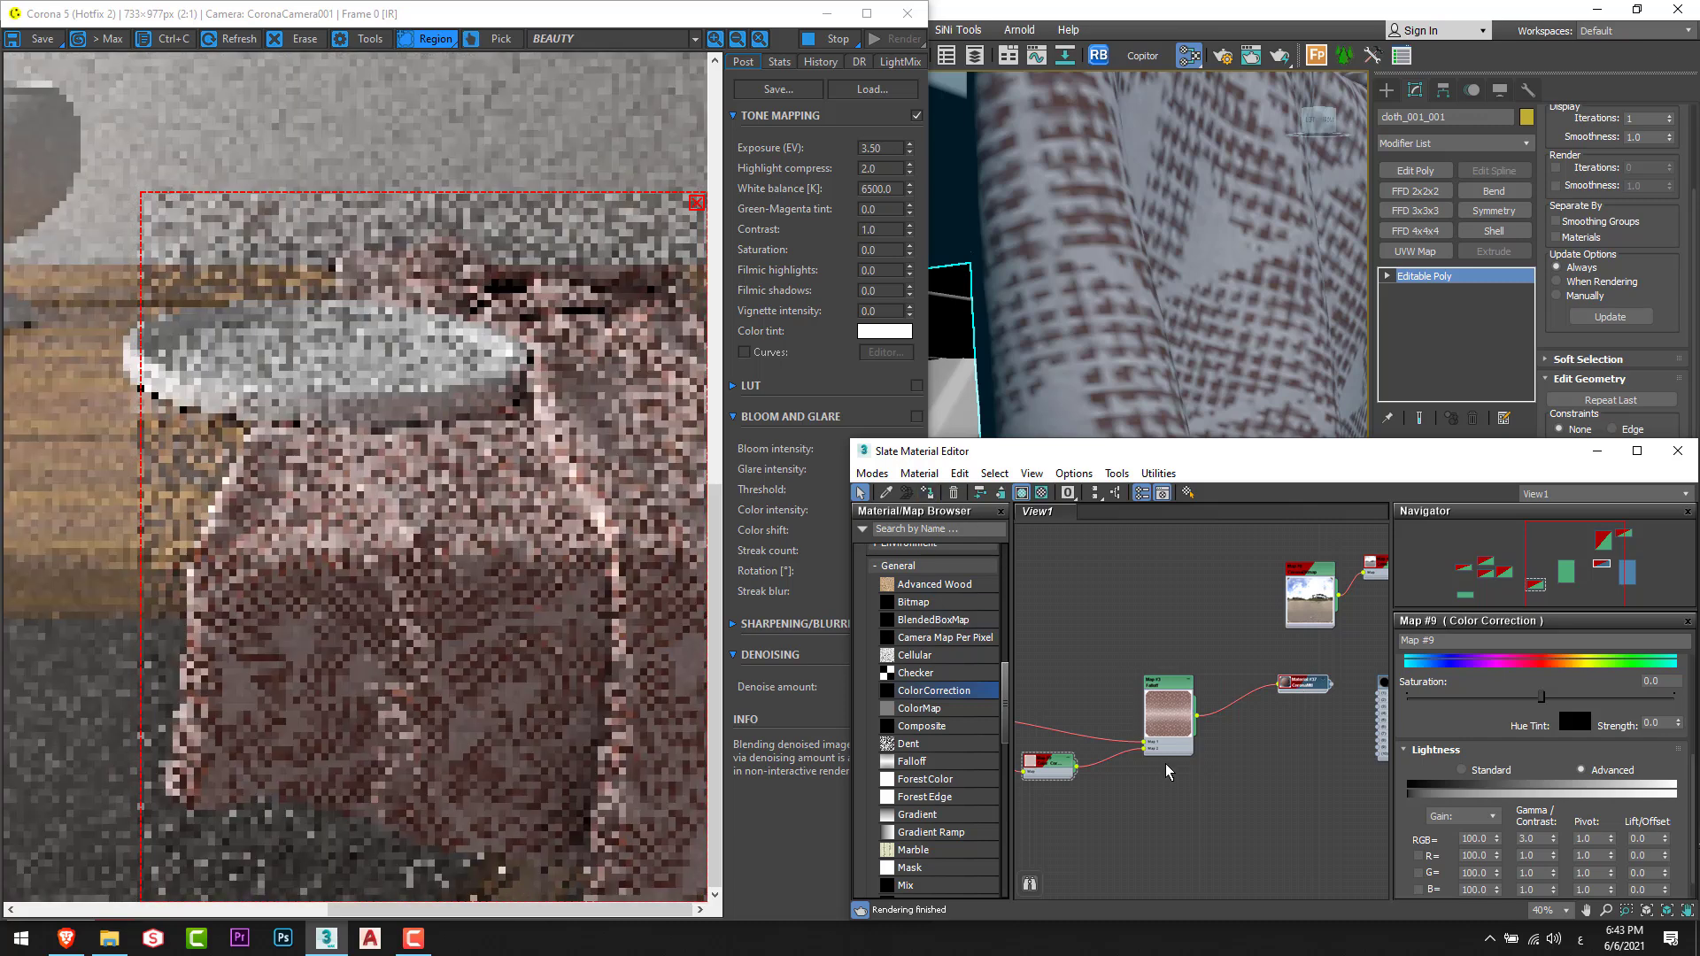
pyautogui.moveTo(1230, 736); pyautogui.dragTo(1268, 719, button='middle')
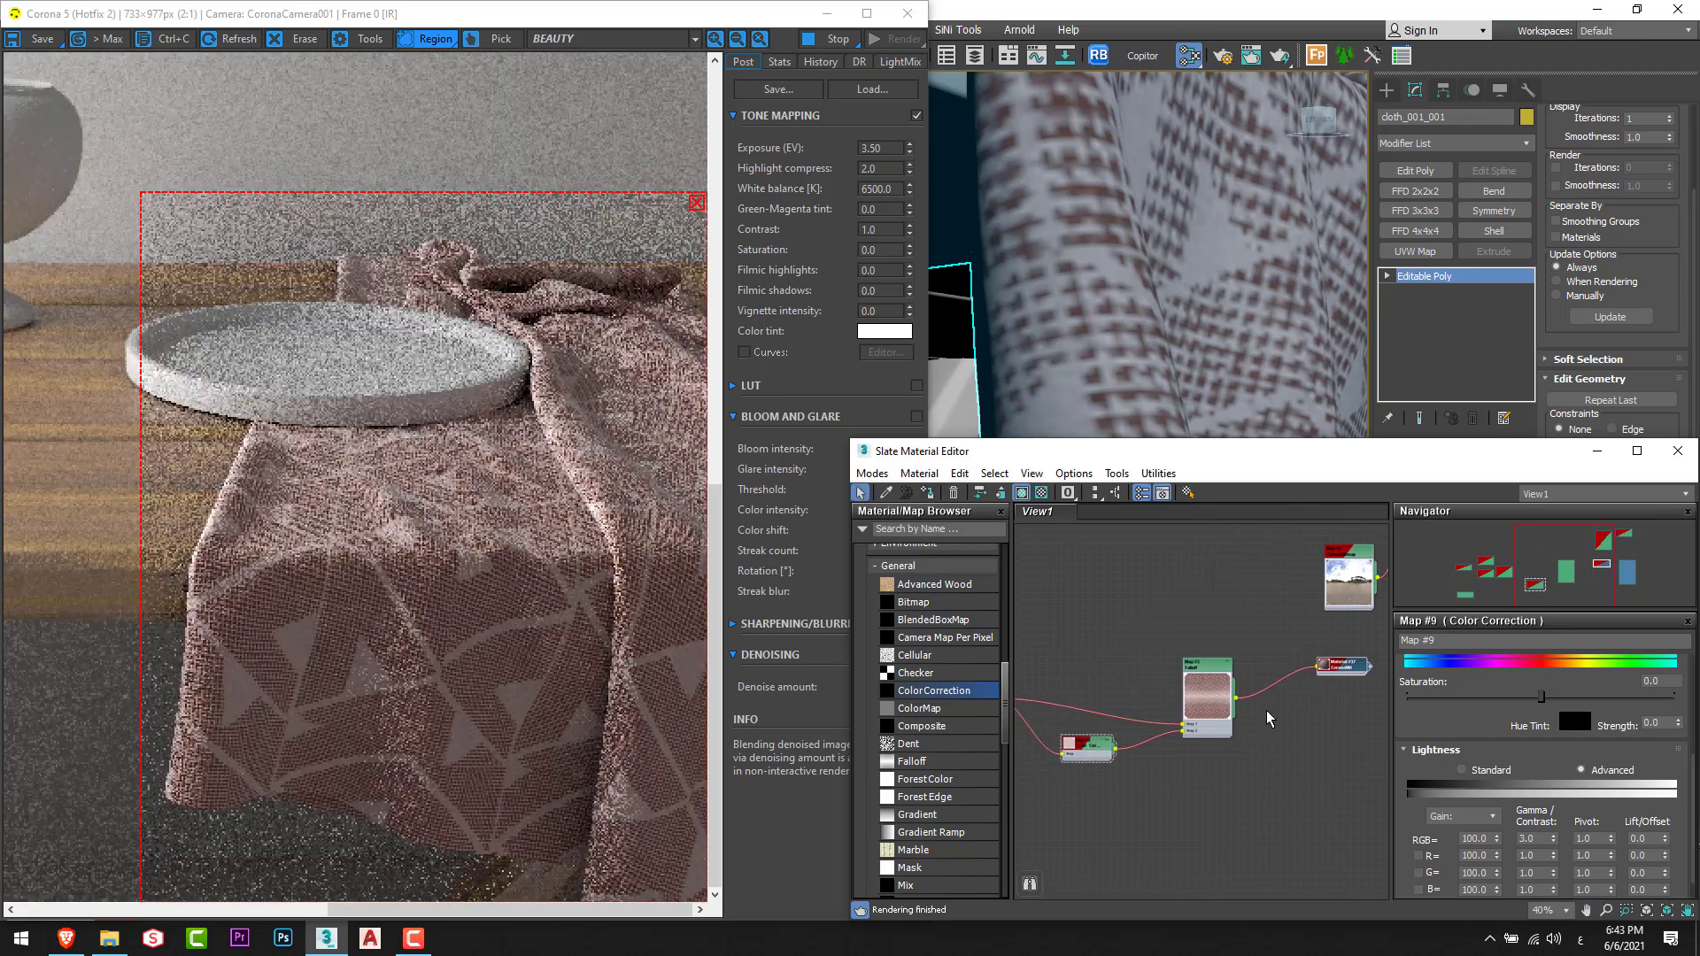
pyautogui.doubleClick(1202, 731)
pyautogui.moveTo(1579, 792); pyautogui.dragTo(1575, 574)
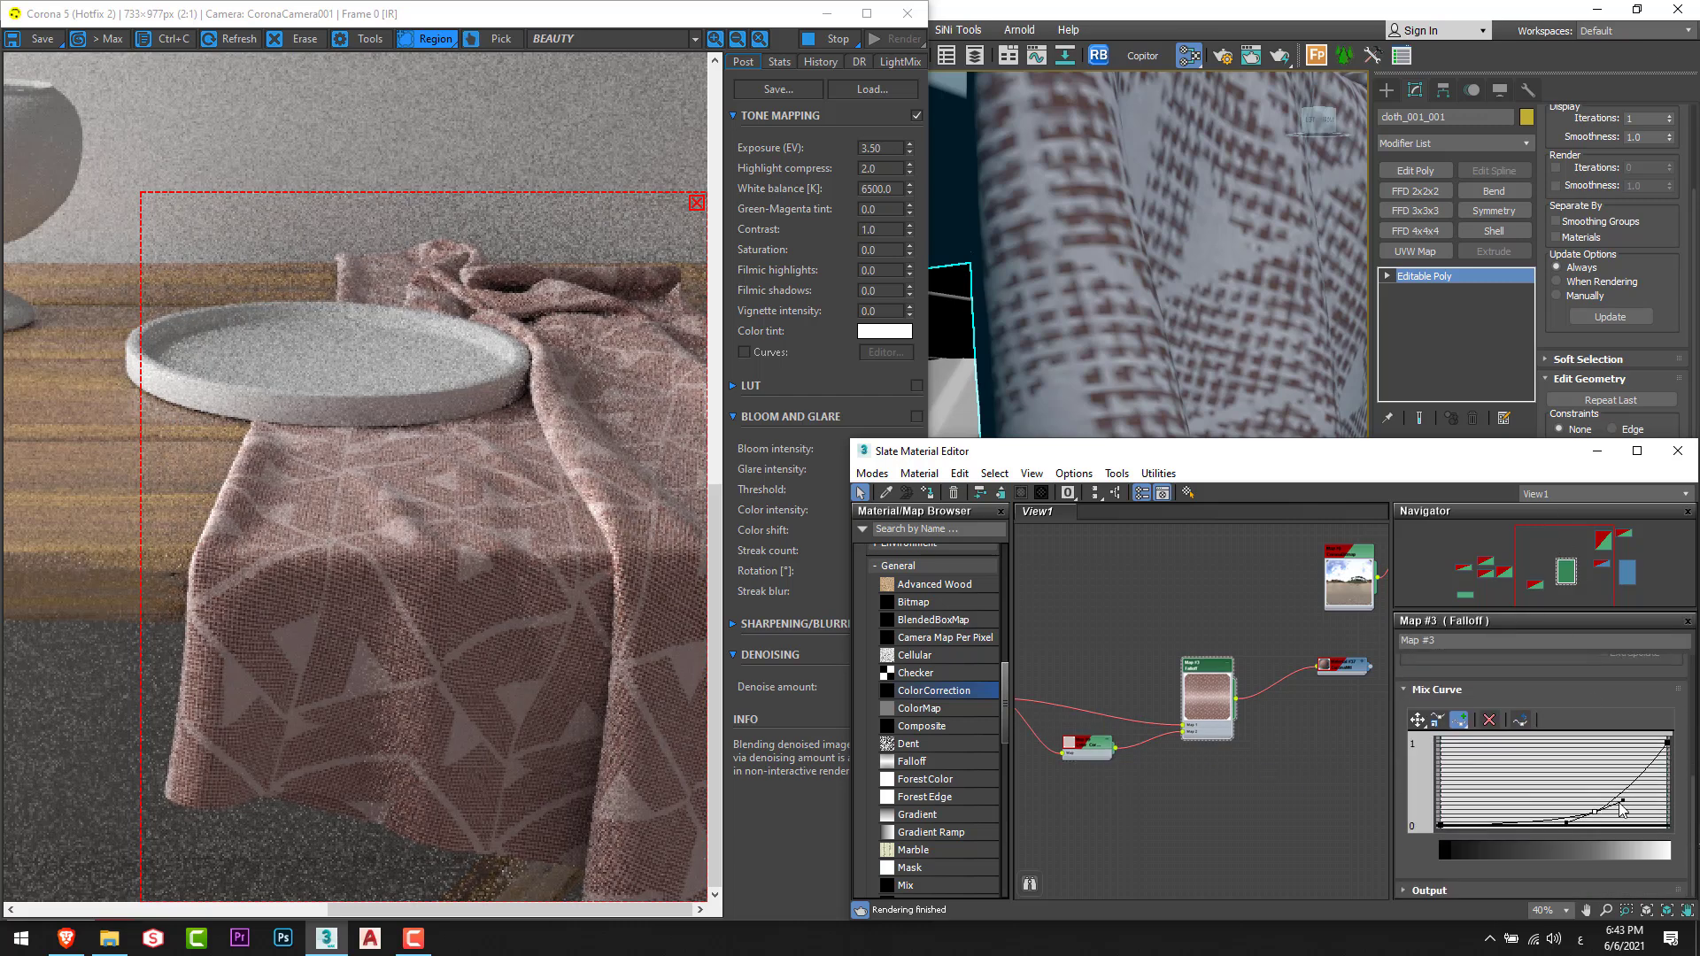
pyautogui.moveTo(1625, 816); pyautogui.dragTo(1621, 815)
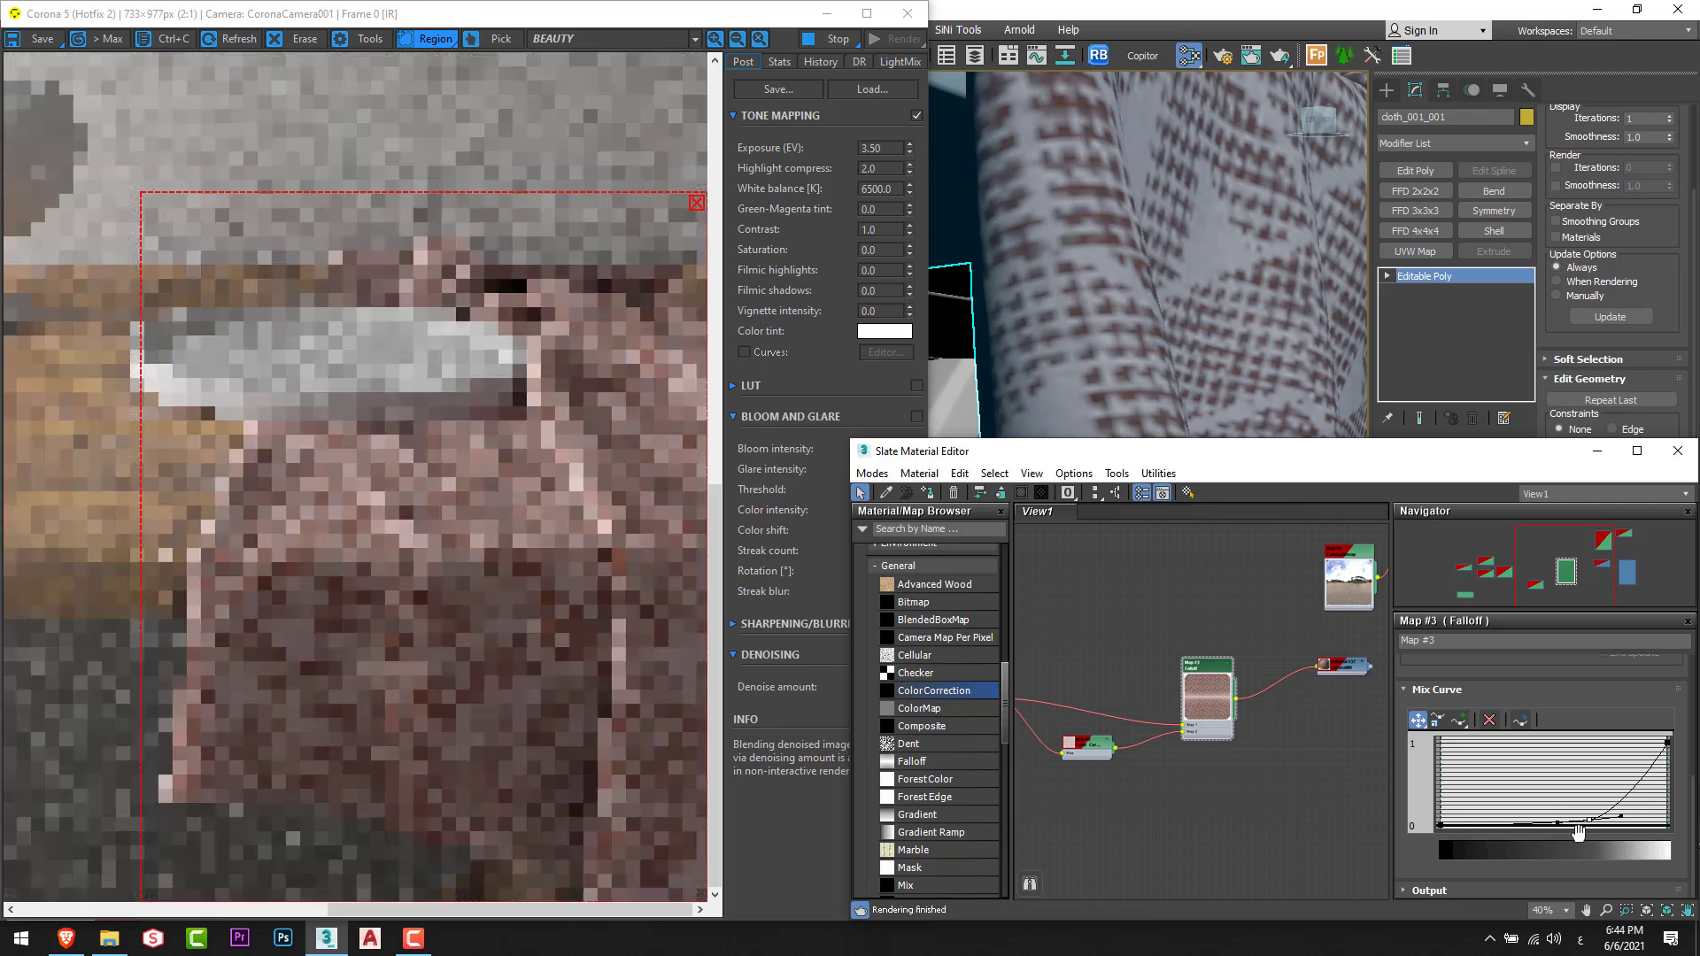
pyautogui.scroll(-1, 582, 762)
pyautogui.scroll(-1, 1239, 752)
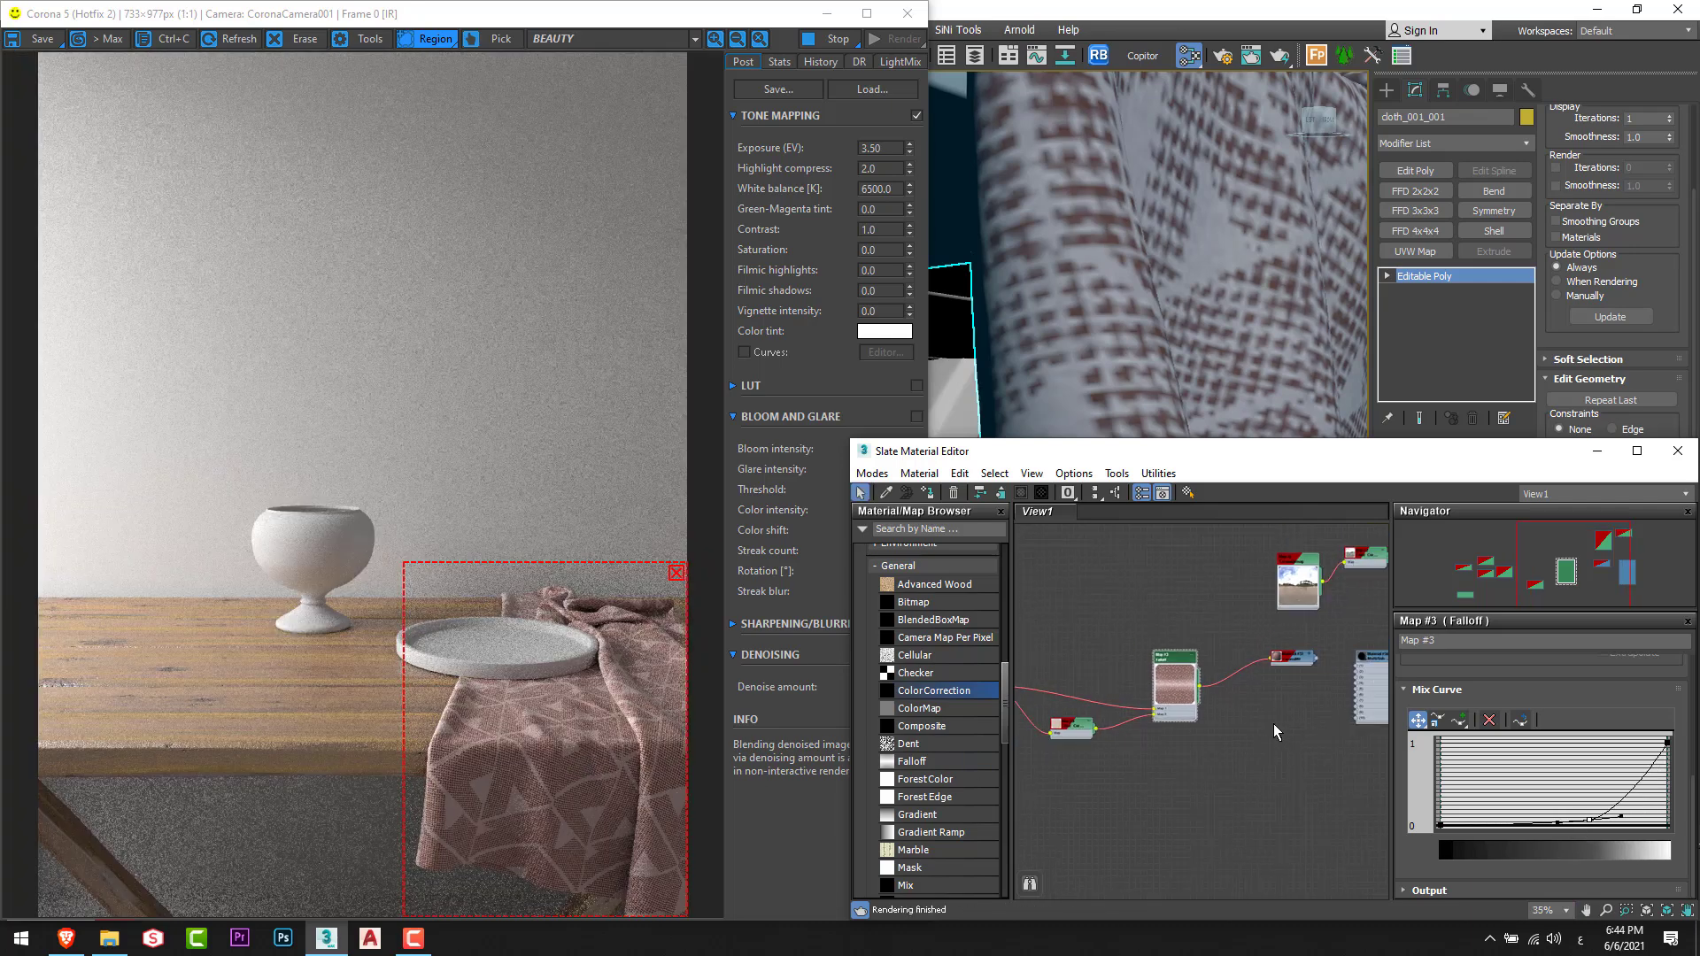
# Move the CoronaMtl closer to the Falloff and add a Composite map beside it.
pyautogui.moveTo(1238, 778); pyautogui.dragTo(1136, 756, button='middle')
pyautogui.scroll(2, 1172, 648)
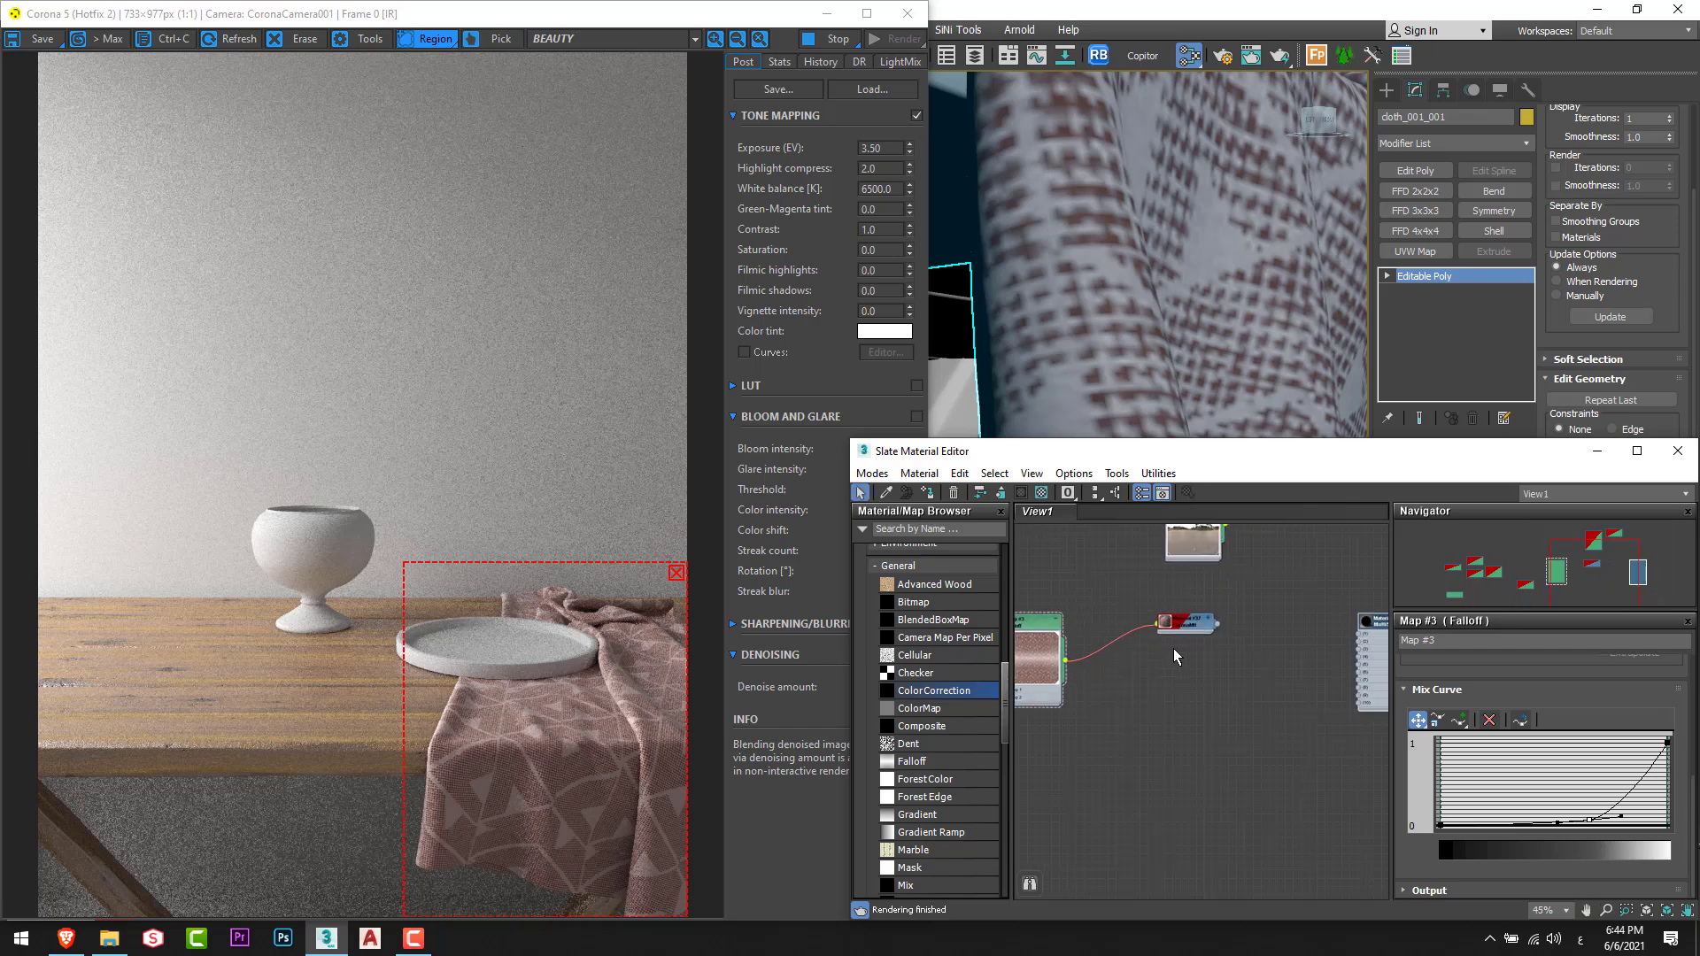
pyautogui.moveTo(1216, 651)
pyautogui.mouseDown(button='middle')
pyautogui.moveTo(1120, 630)
pyautogui.moveTo(1220, 653)
pyautogui.mouseUp(button='middle')
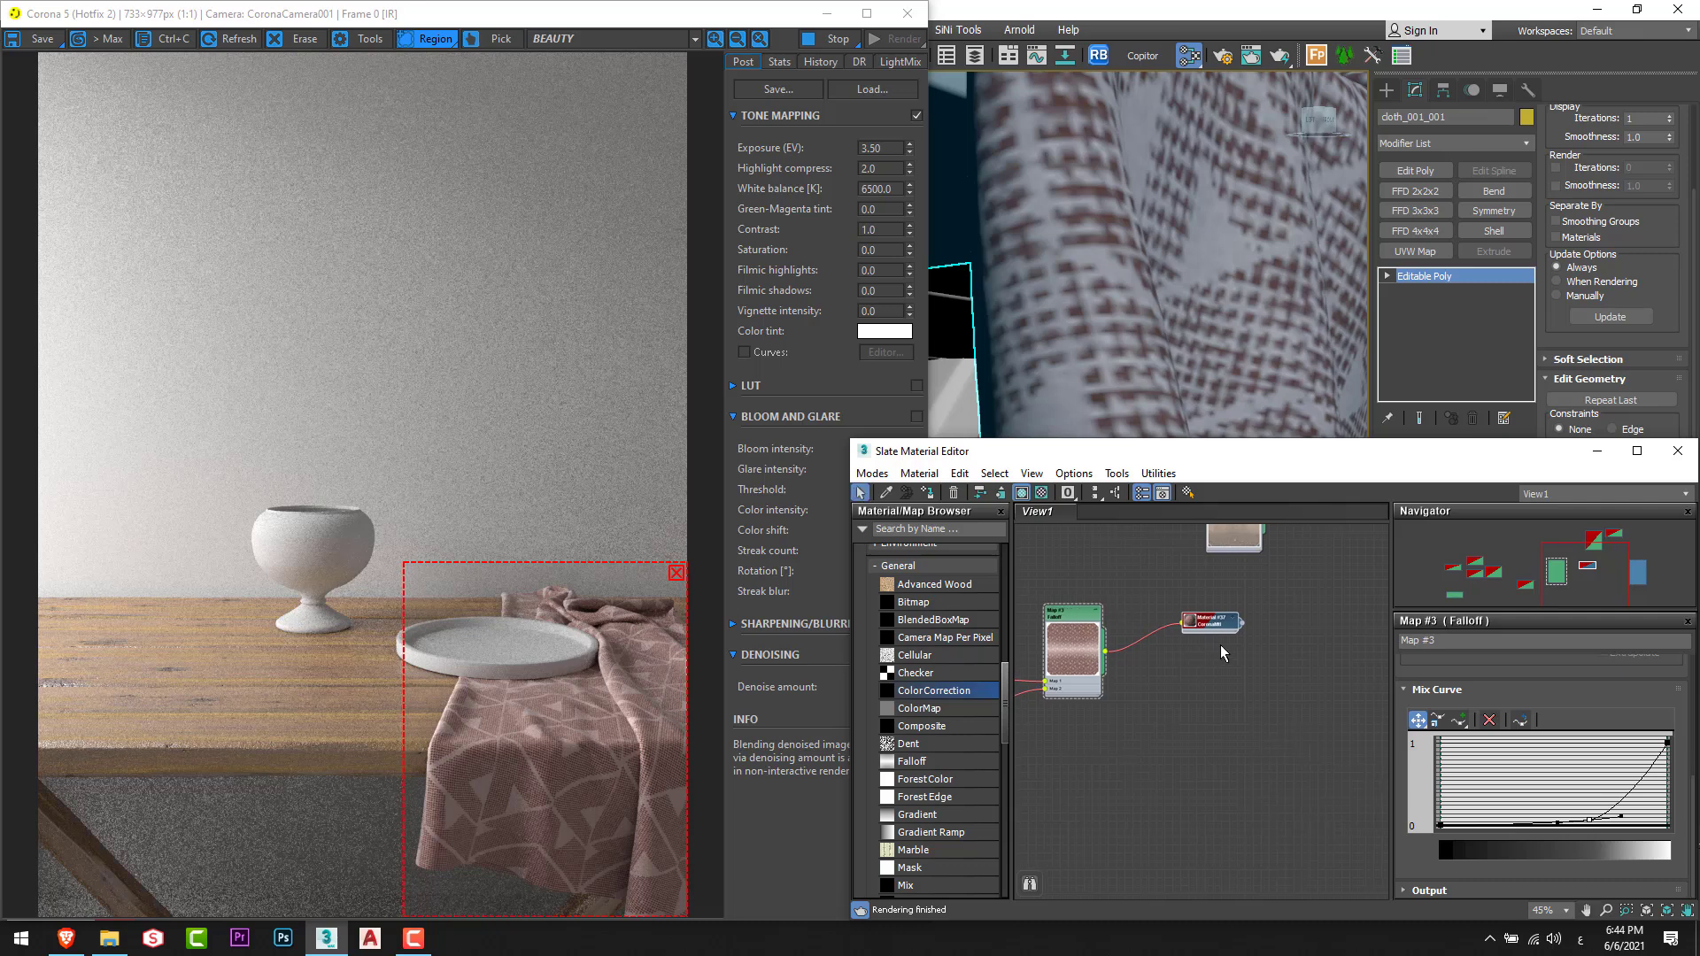
pyautogui.moveTo(1210, 628); pyautogui.dragTo(1185, 628)
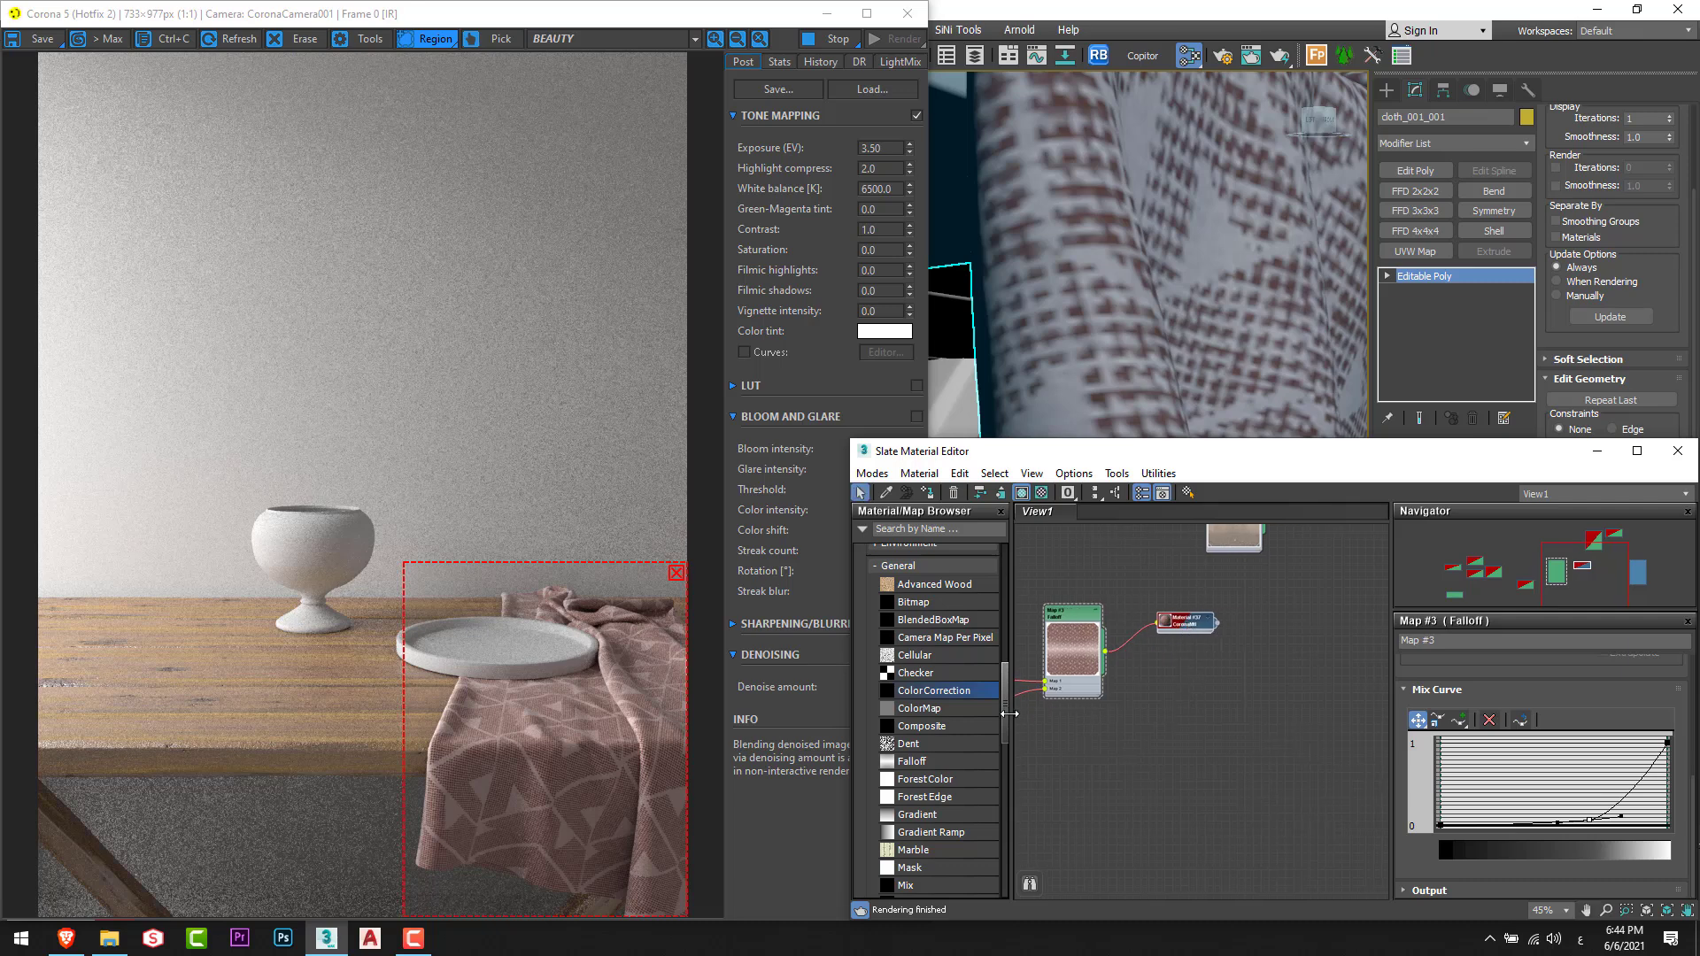
pyautogui.moveTo(934, 737); pyautogui.dragTo(1261, 641)
pyautogui.moveTo(1245, 671); pyautogui.dragTo(1207, 671, button='middle')
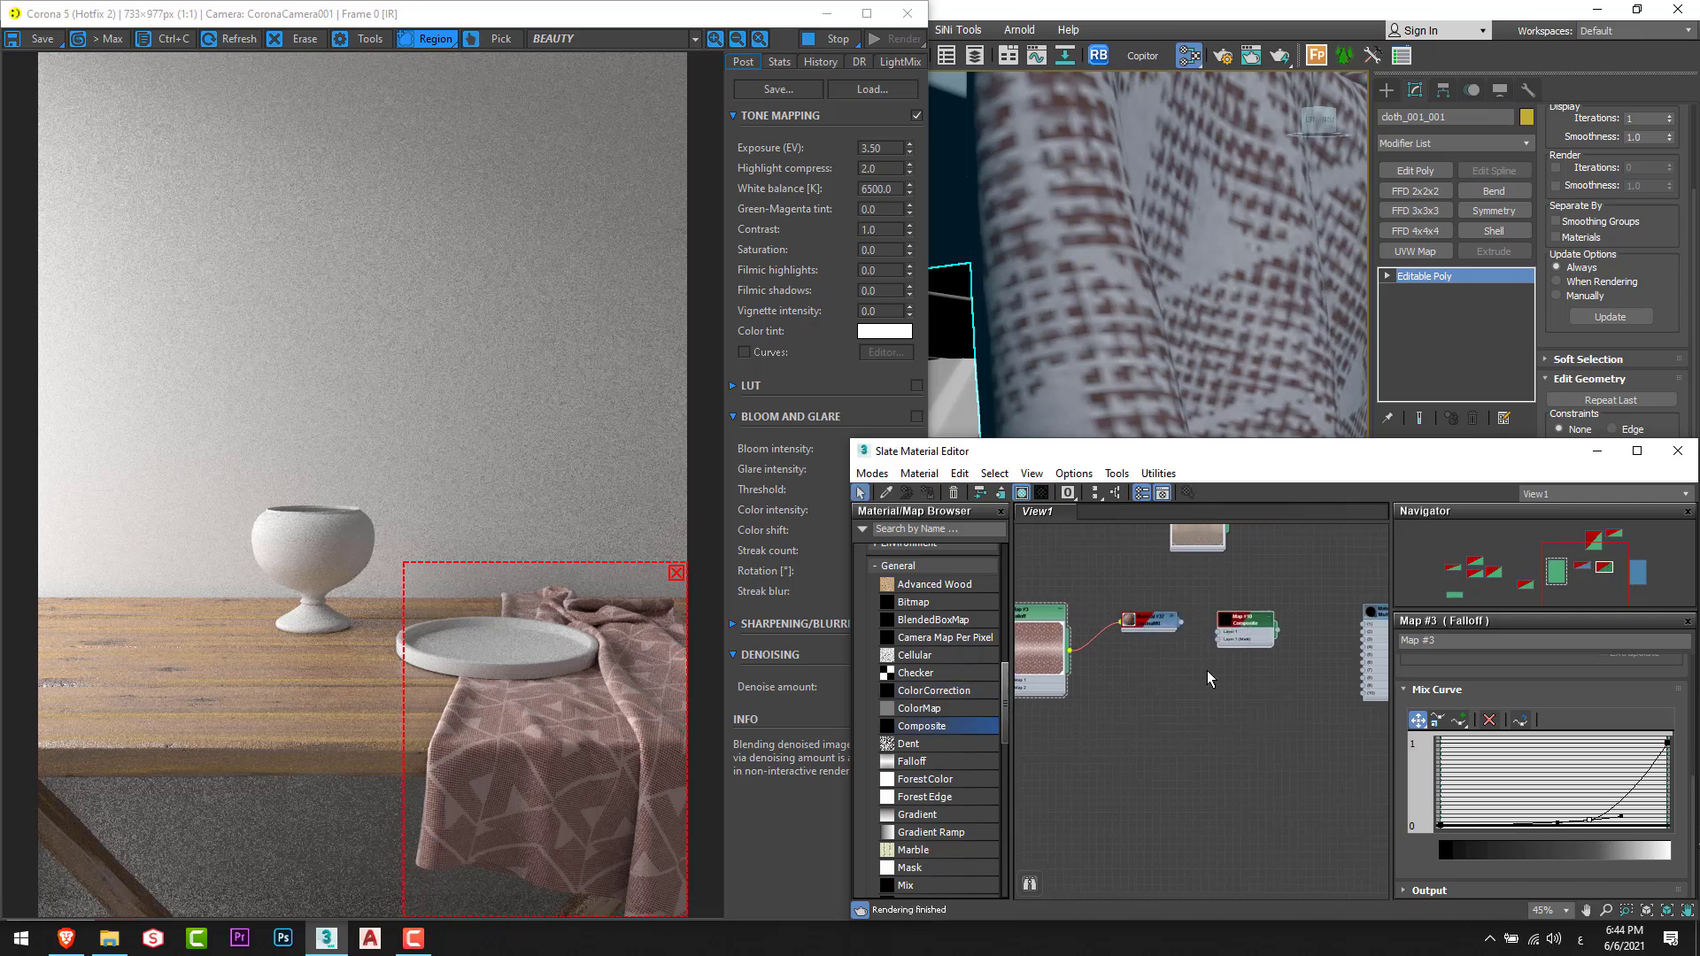
# Insert the Composite between the Falloff and the CoronaMtl, wiring the Falloff to Layer 1 and the Composite to the material's diffuse color.
pyautogui.moveTo(1182, 624); pyautogui.dragTo(1217, 635)
pyautogui.moveTo(1151, 619)
pyautogui.mouseDown()
pyautogui.moveTo(1288, 595)
pyautogui.moveTo(1189, 630)
pyautogui.moveTo(1149, 620)
pyautogui.moveTo(1262, 606)
pyautogui.moveTo(1177, 620)
pyautogui.mouseUp()
pyautogui.click(1305, 232)
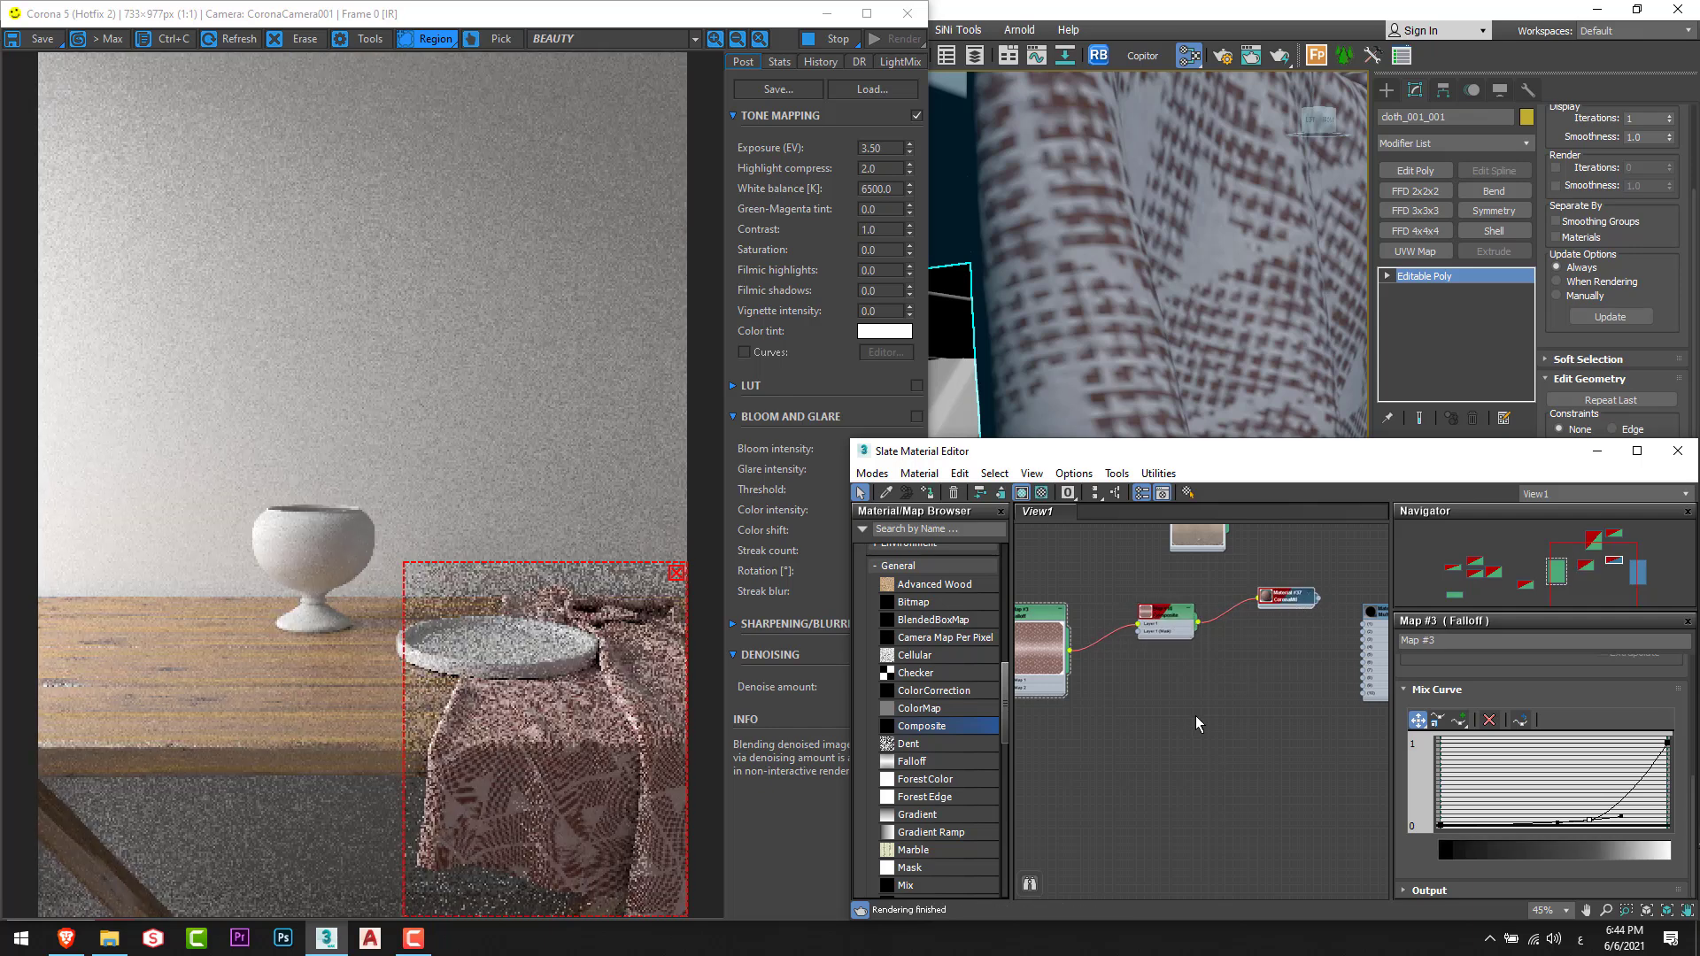
pyautogui.moveTo(1010, 588); pyautogui.dragTo(1088, 550, button='middle')
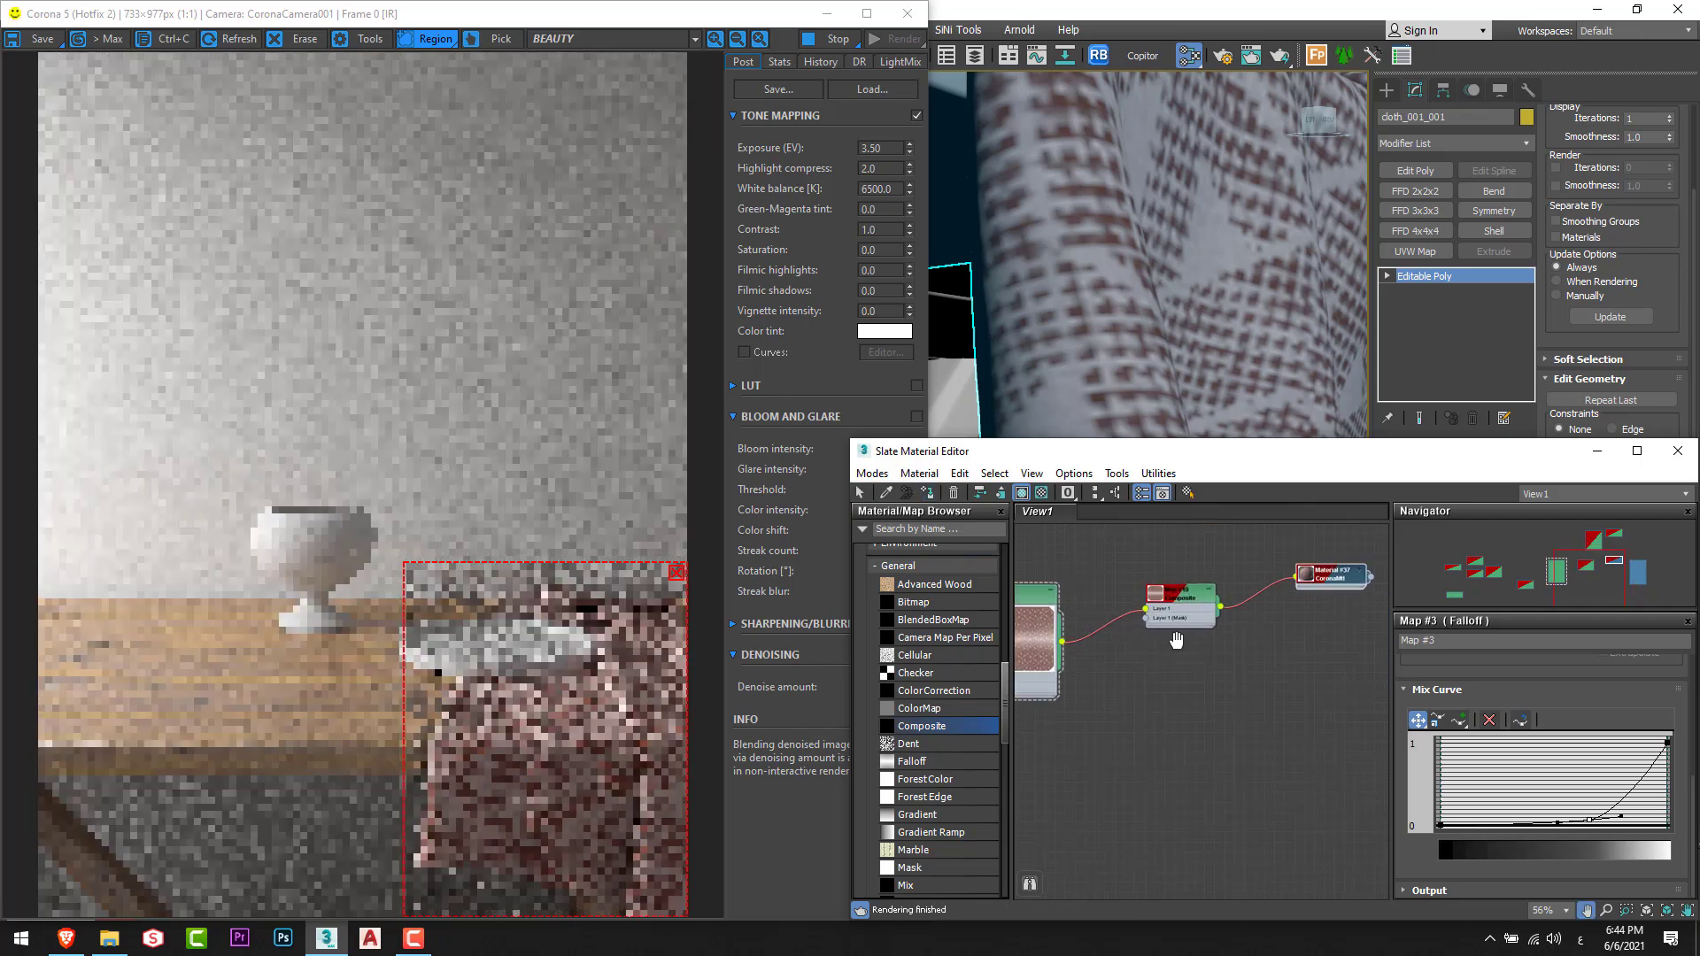
pyautogui.scroll(1, 1218, 601)
pyautogui.moveTo(1218, 600); pyautogui.dragTo(1226, 600)
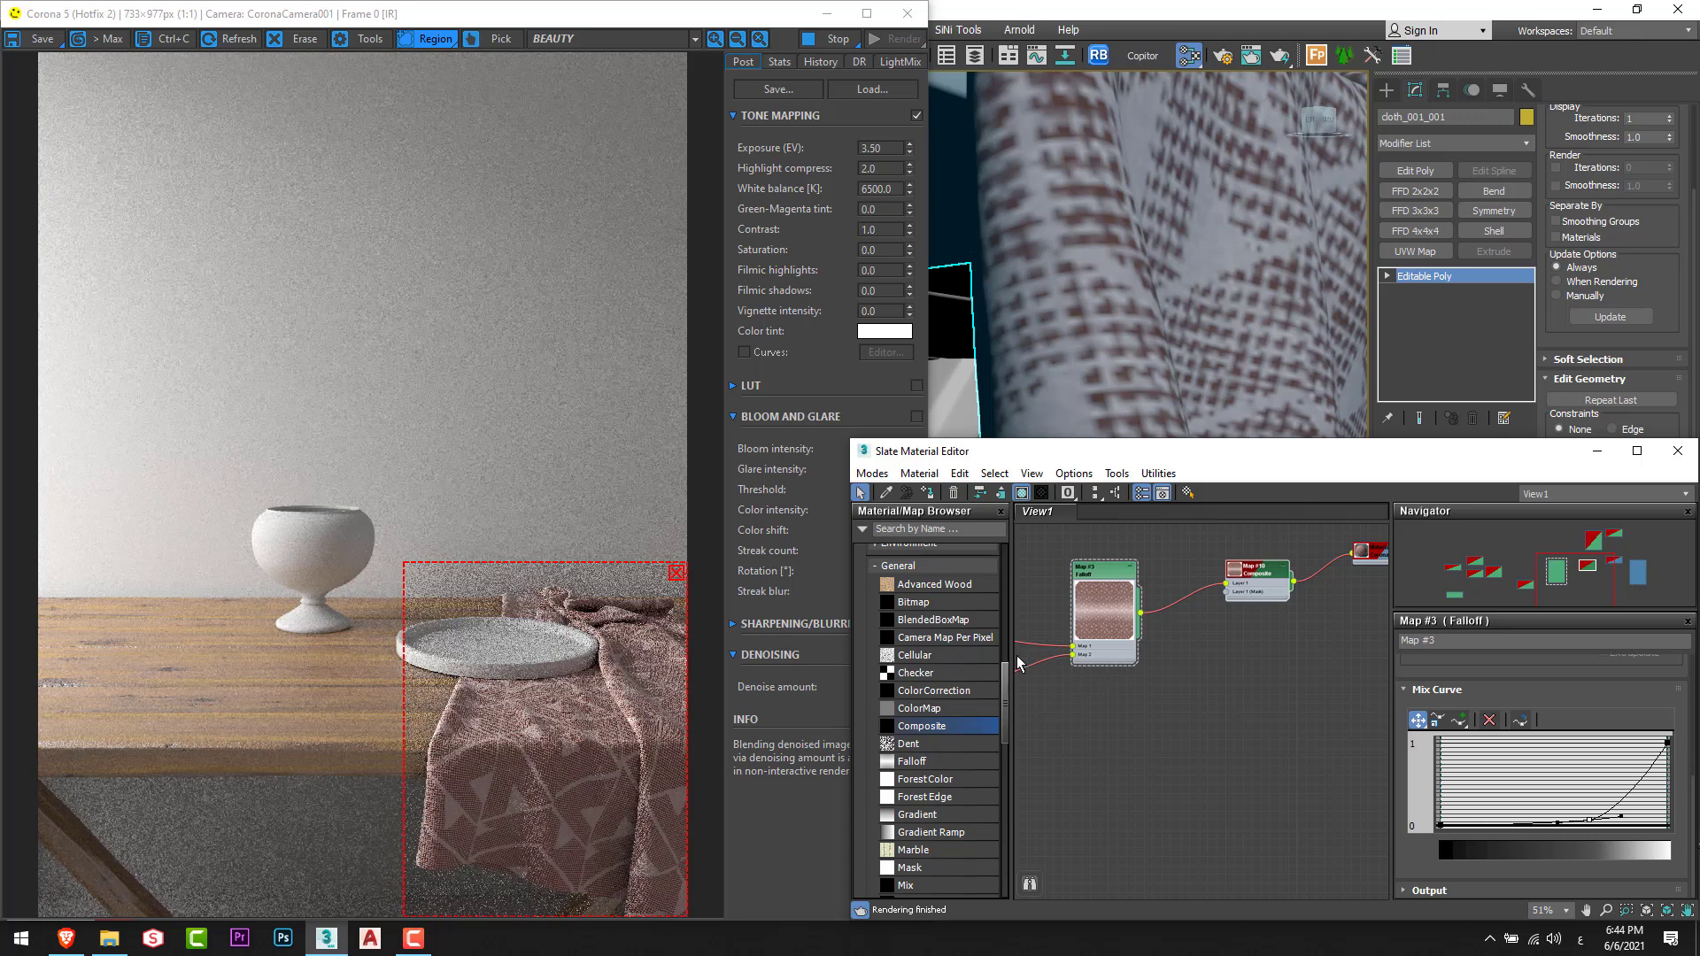
# Add another Color Correction map and place it below the link between the Falloff and the Composite.
pyautogui.moveTo(951, 690); pyautogui.dragTo(1168, 675)
pyautogui.scroll(-2, 1106, 640)
pyautogui.moveTo(1107, 640); pyautogui.dragTo(1231, 645, button='middle')
pyautogui.scroll(-1, 1231, 645)
pyautogui.moveTo(1230, 645); pyautogui.dragTo(1376, 616)
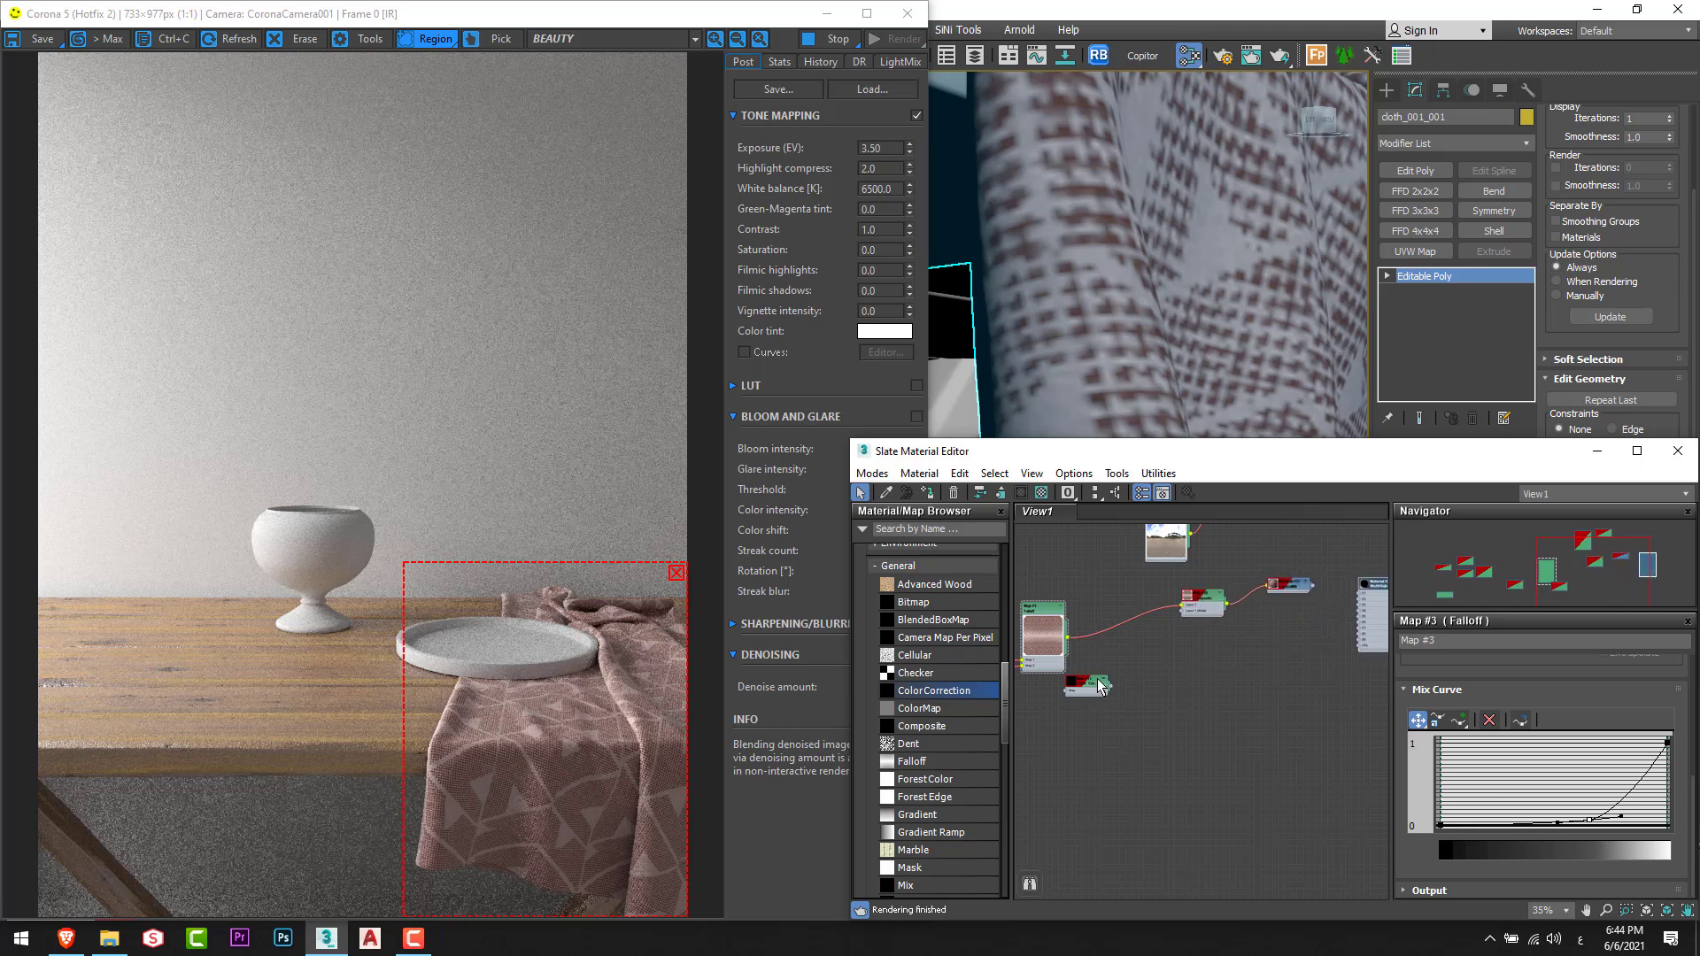
pyautogui.moveTo(1088, 687); pyautogui.dragTo(1118, 680)
pyautogui.scroll(1, 1065, 646)
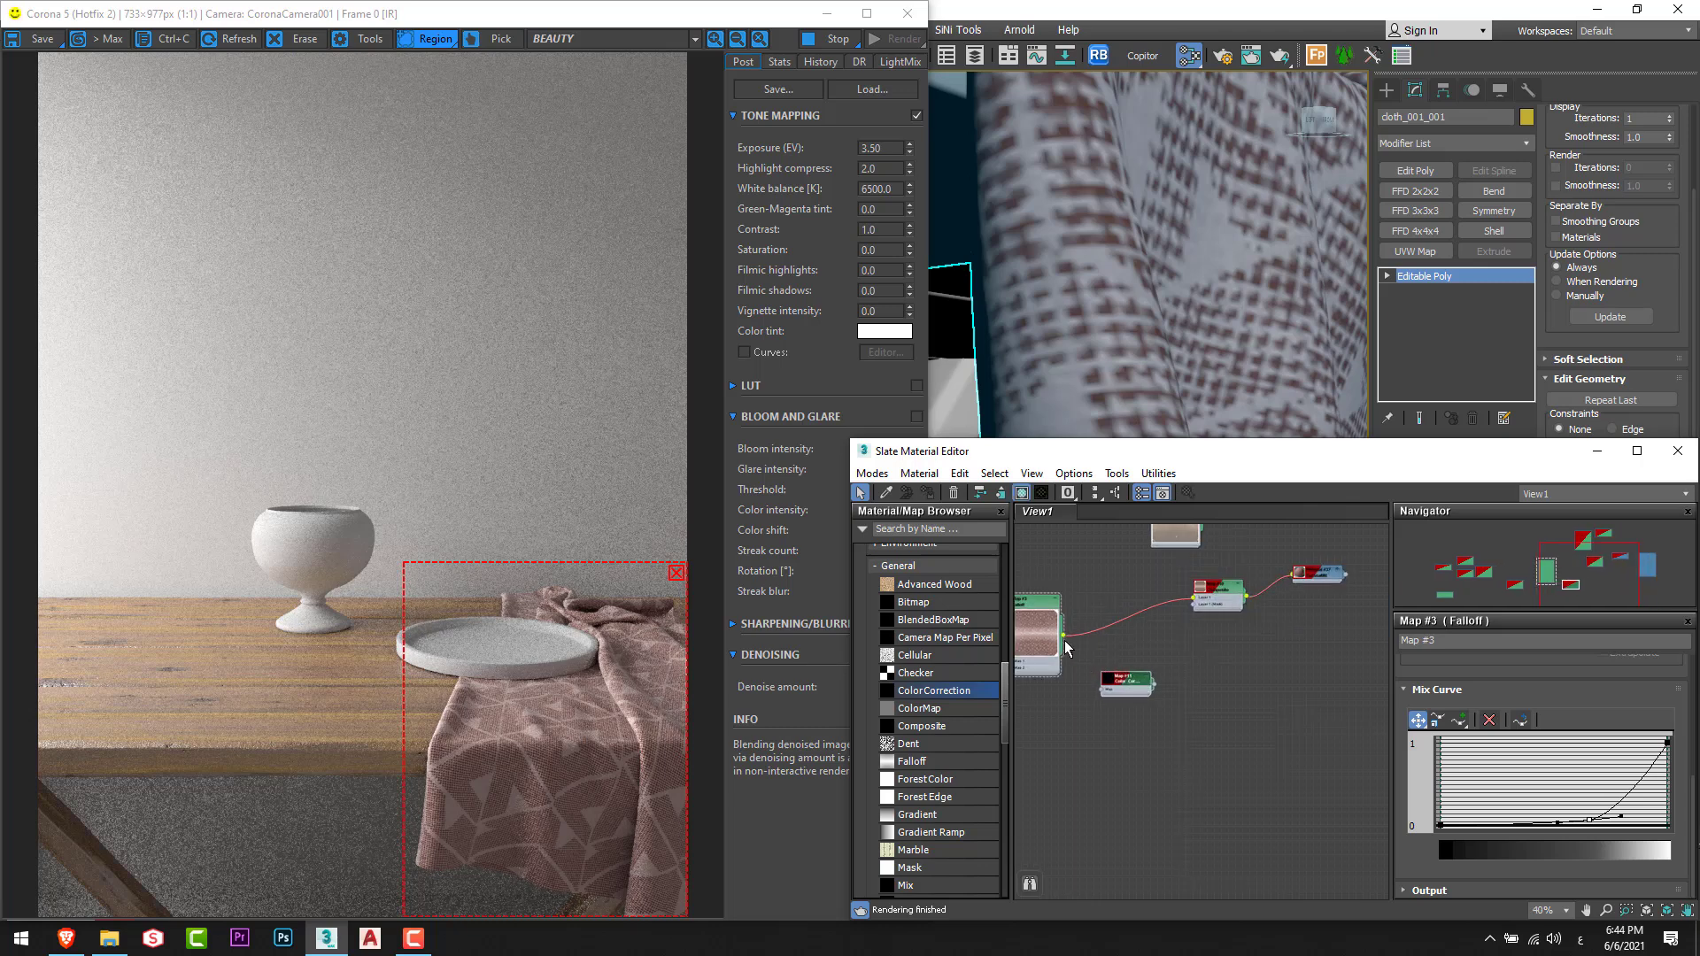
# Wire the Falloff into the new Color Correction, add a second layer to the Composite, and connect the Color Correction to Layer 2.
pyautogui.scroll(3, 1101, 688)
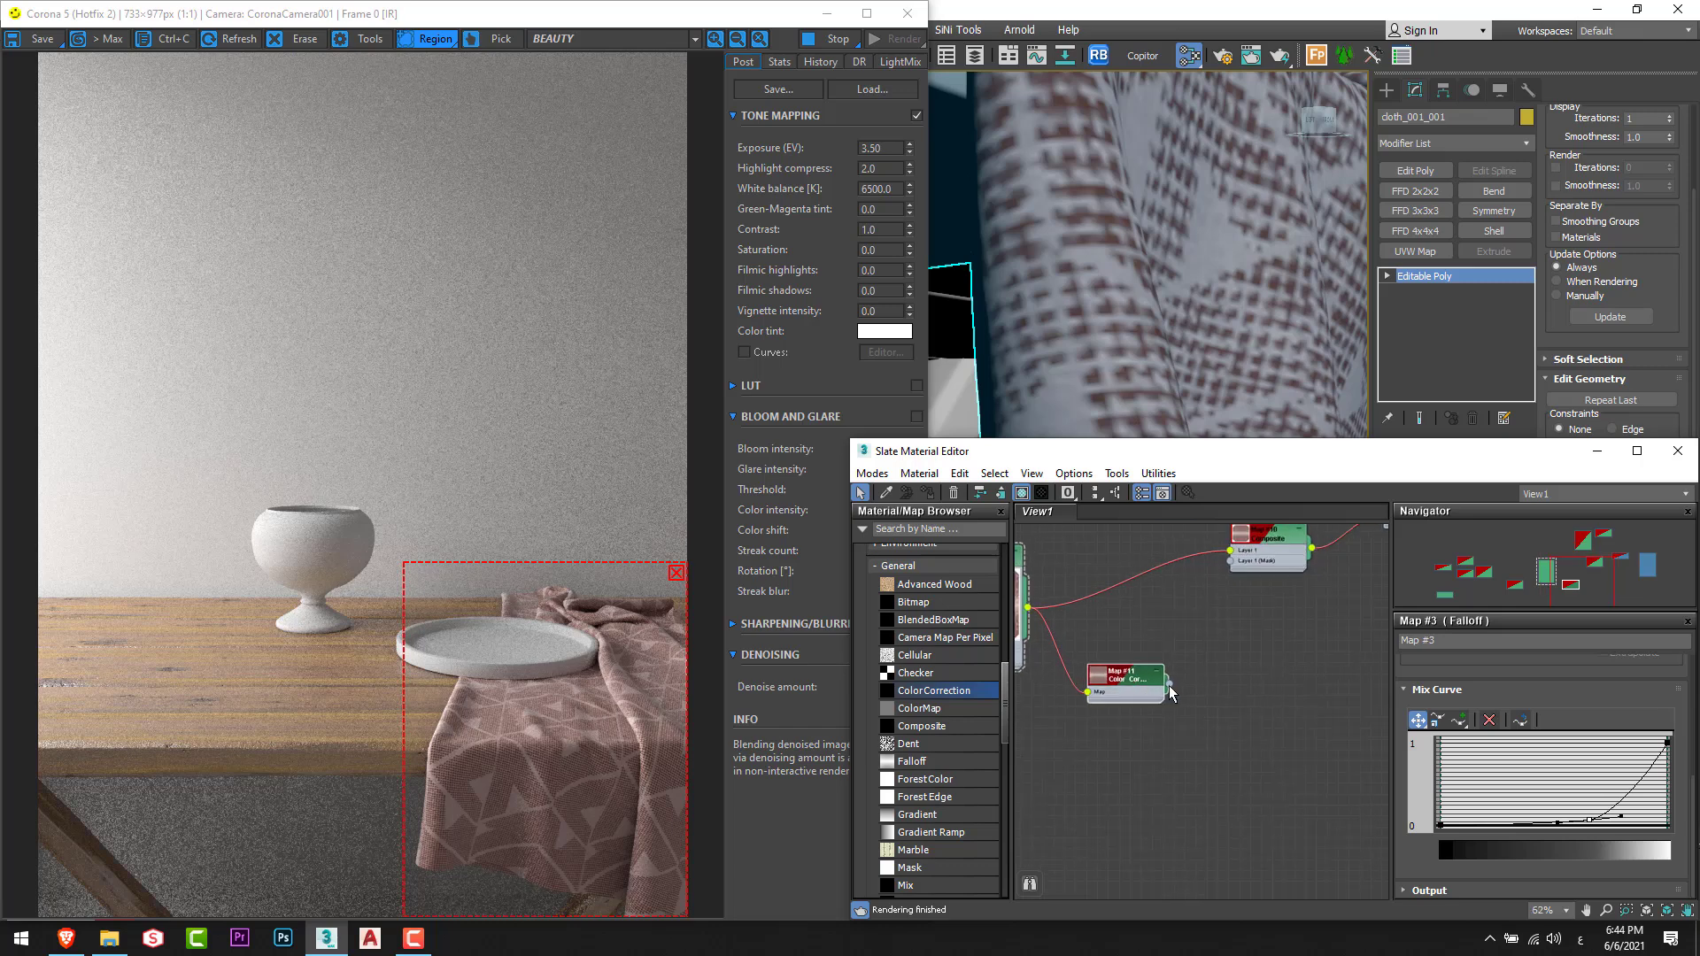
pyautogui.doubleClick(1257, 548)
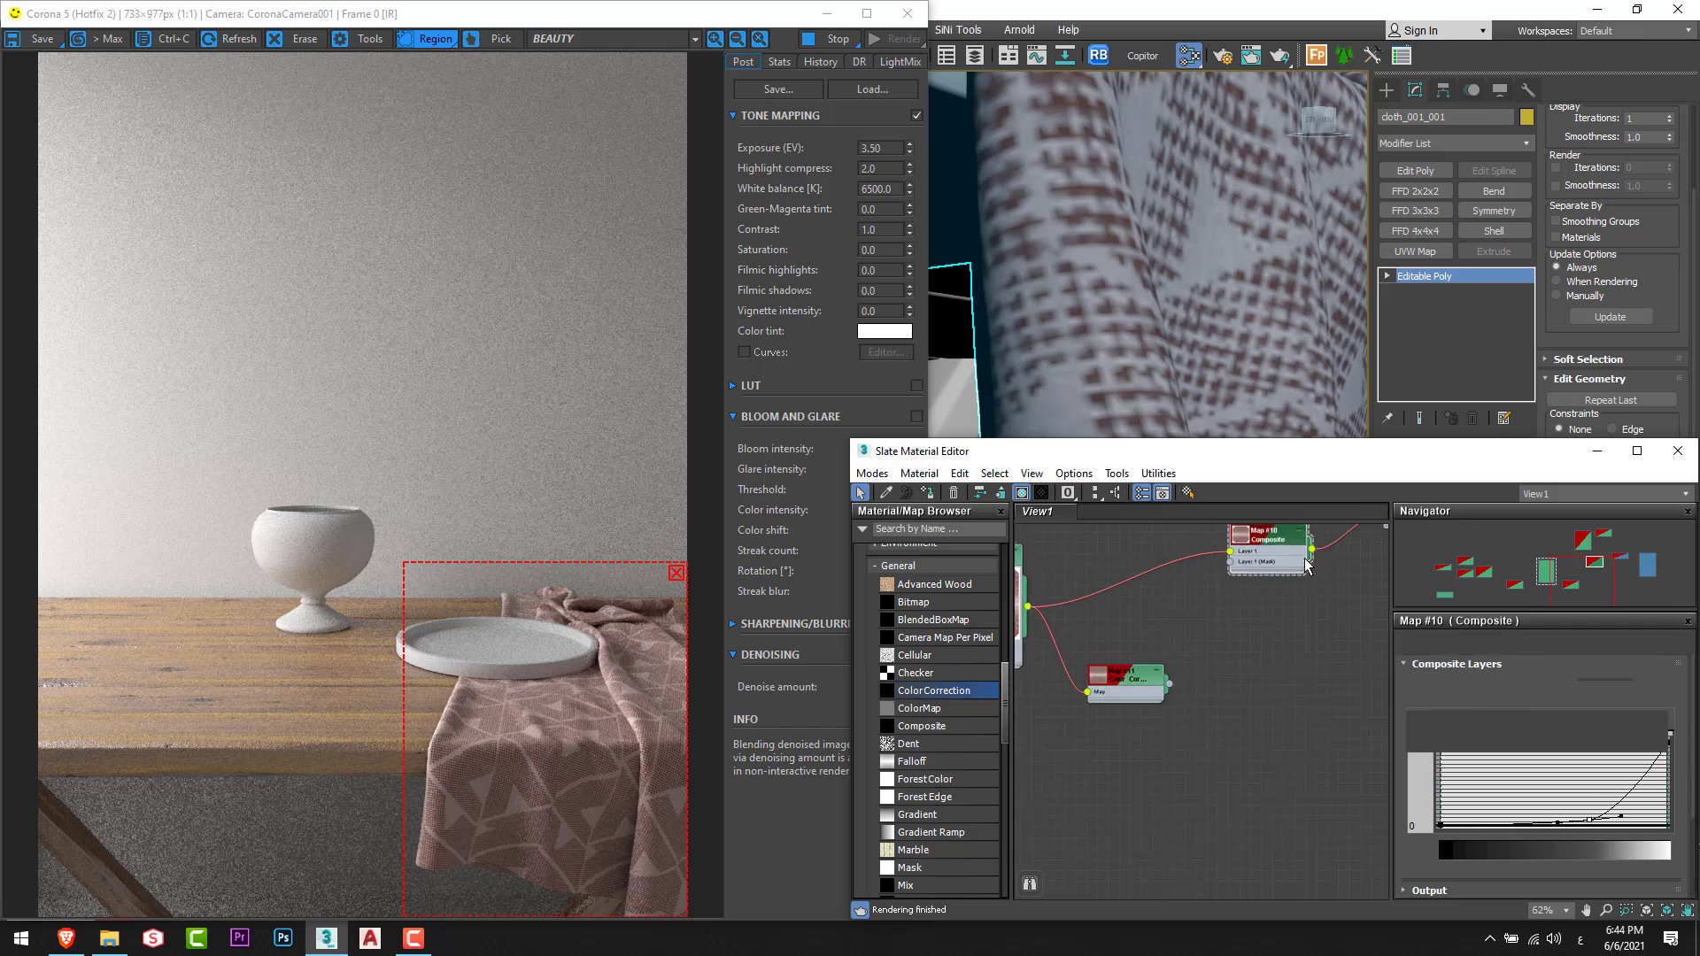
pyautogui.click(1670, 685)
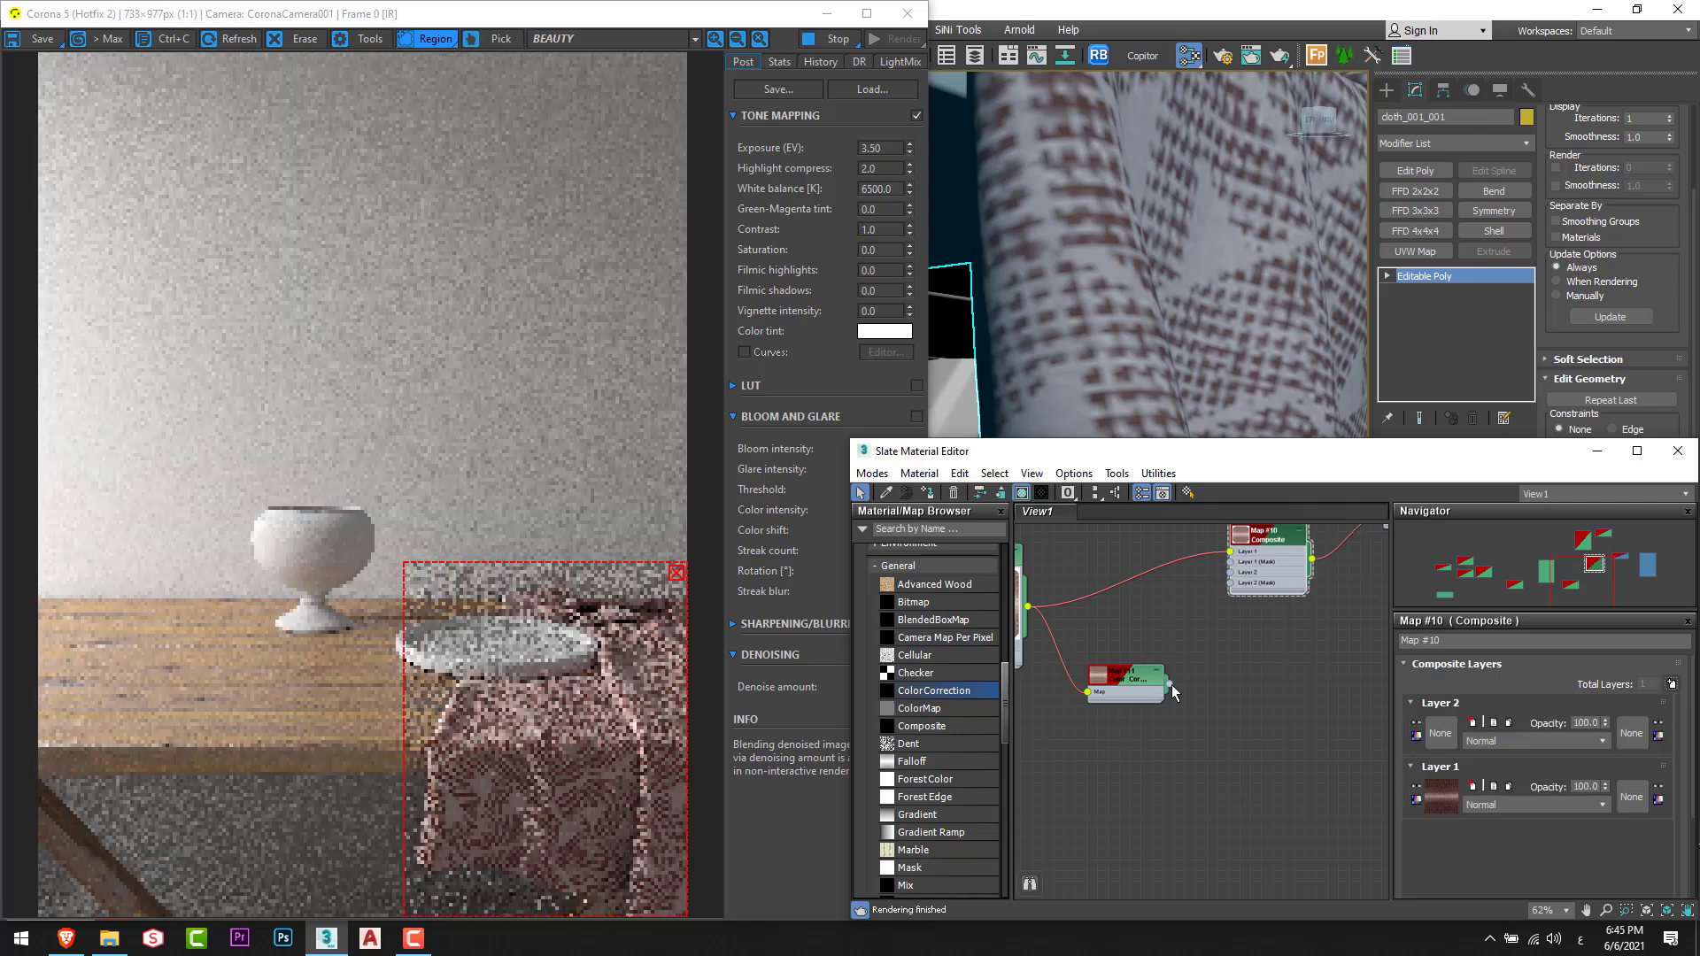
pyautogui.moveTo(1171, 684); pyautogui.dragTo(1229, 572)
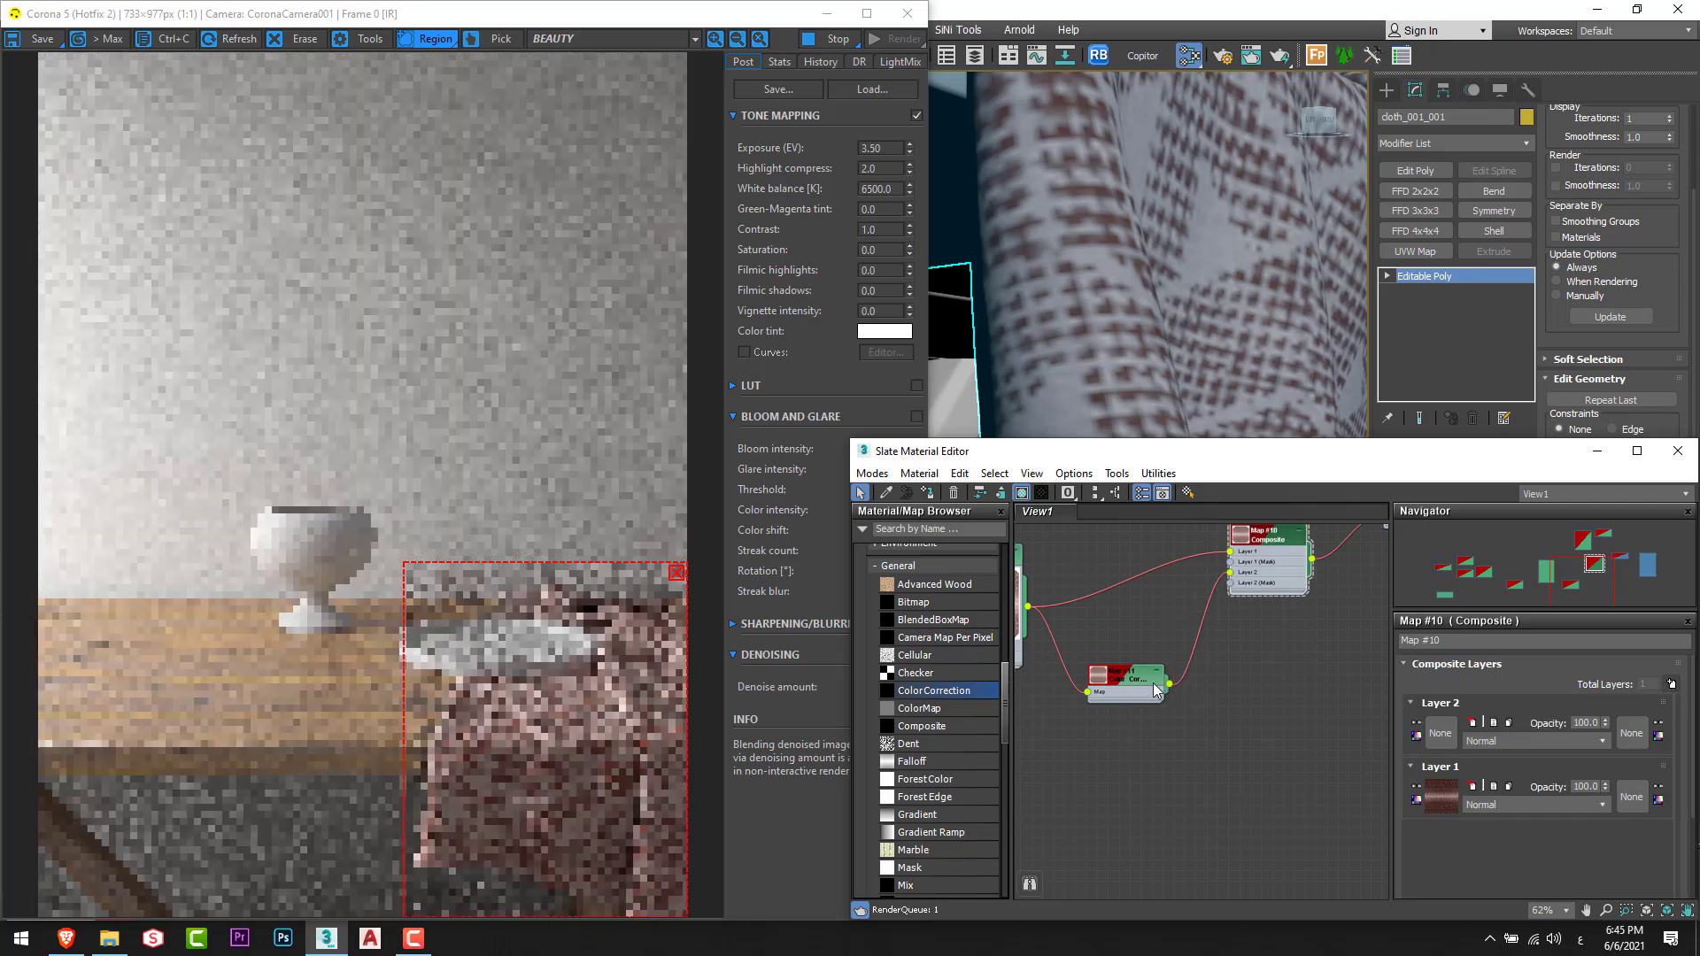
# Set the Layer 2 Color Correction's saturation to about -7.6 and its hue shift to about -1.8.
pyautogui.doubleClick(1119, 688)
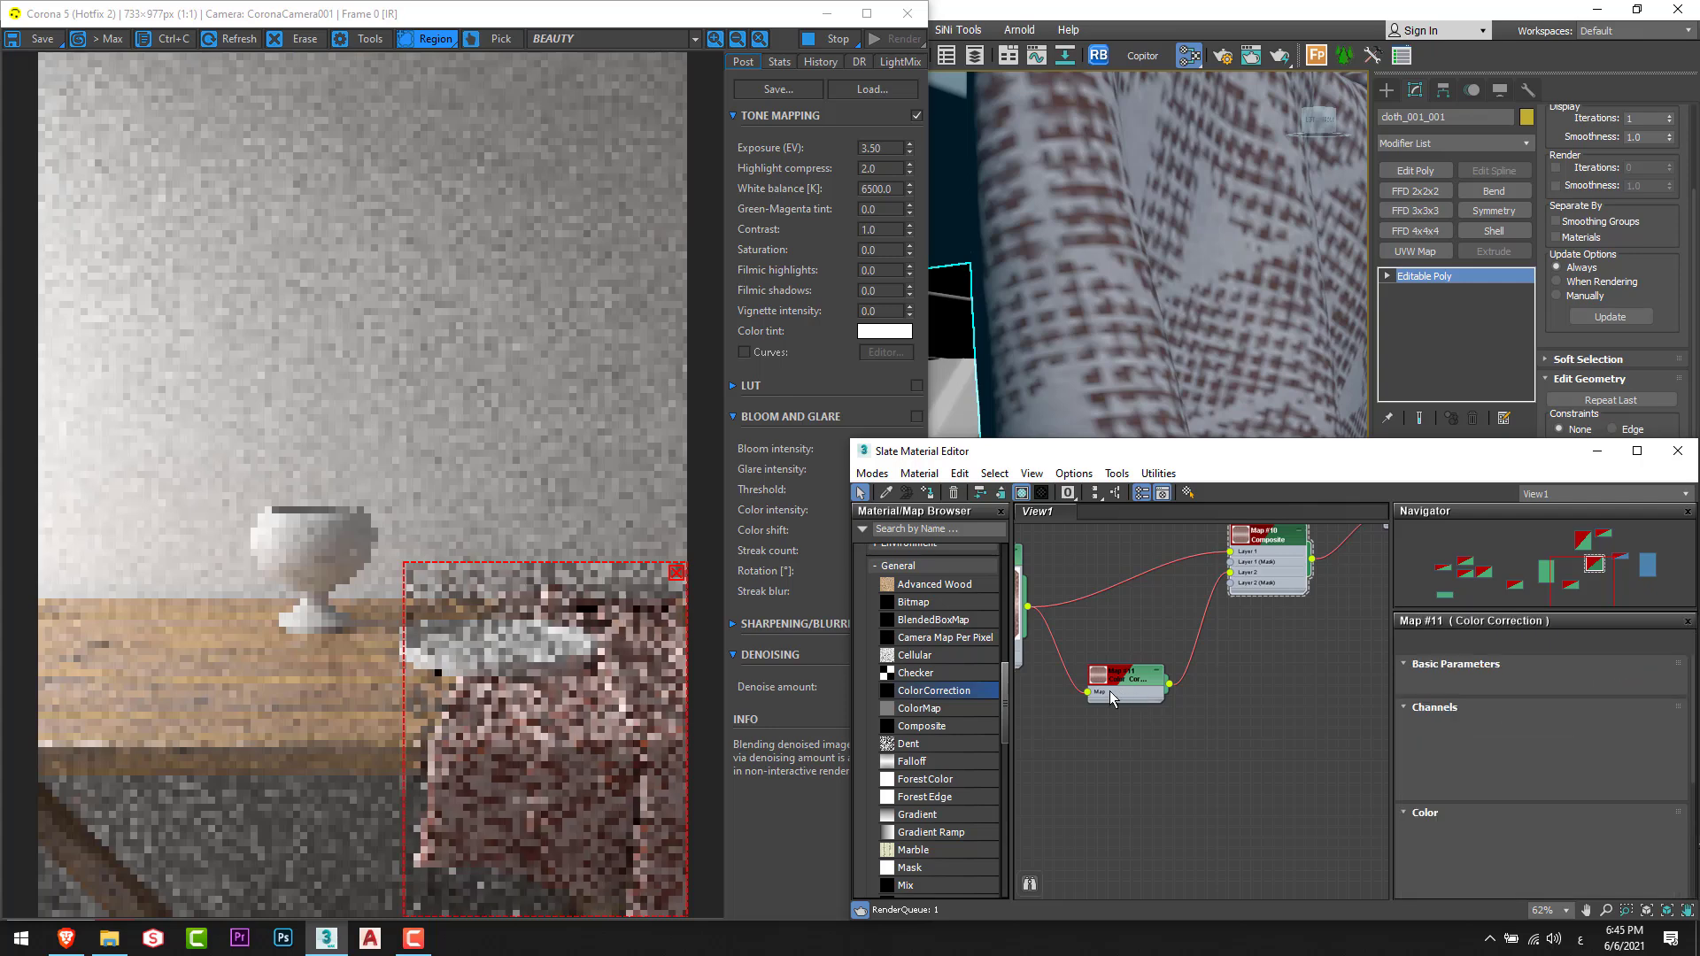
pyautogui.scroll(-3, 1544, 766)
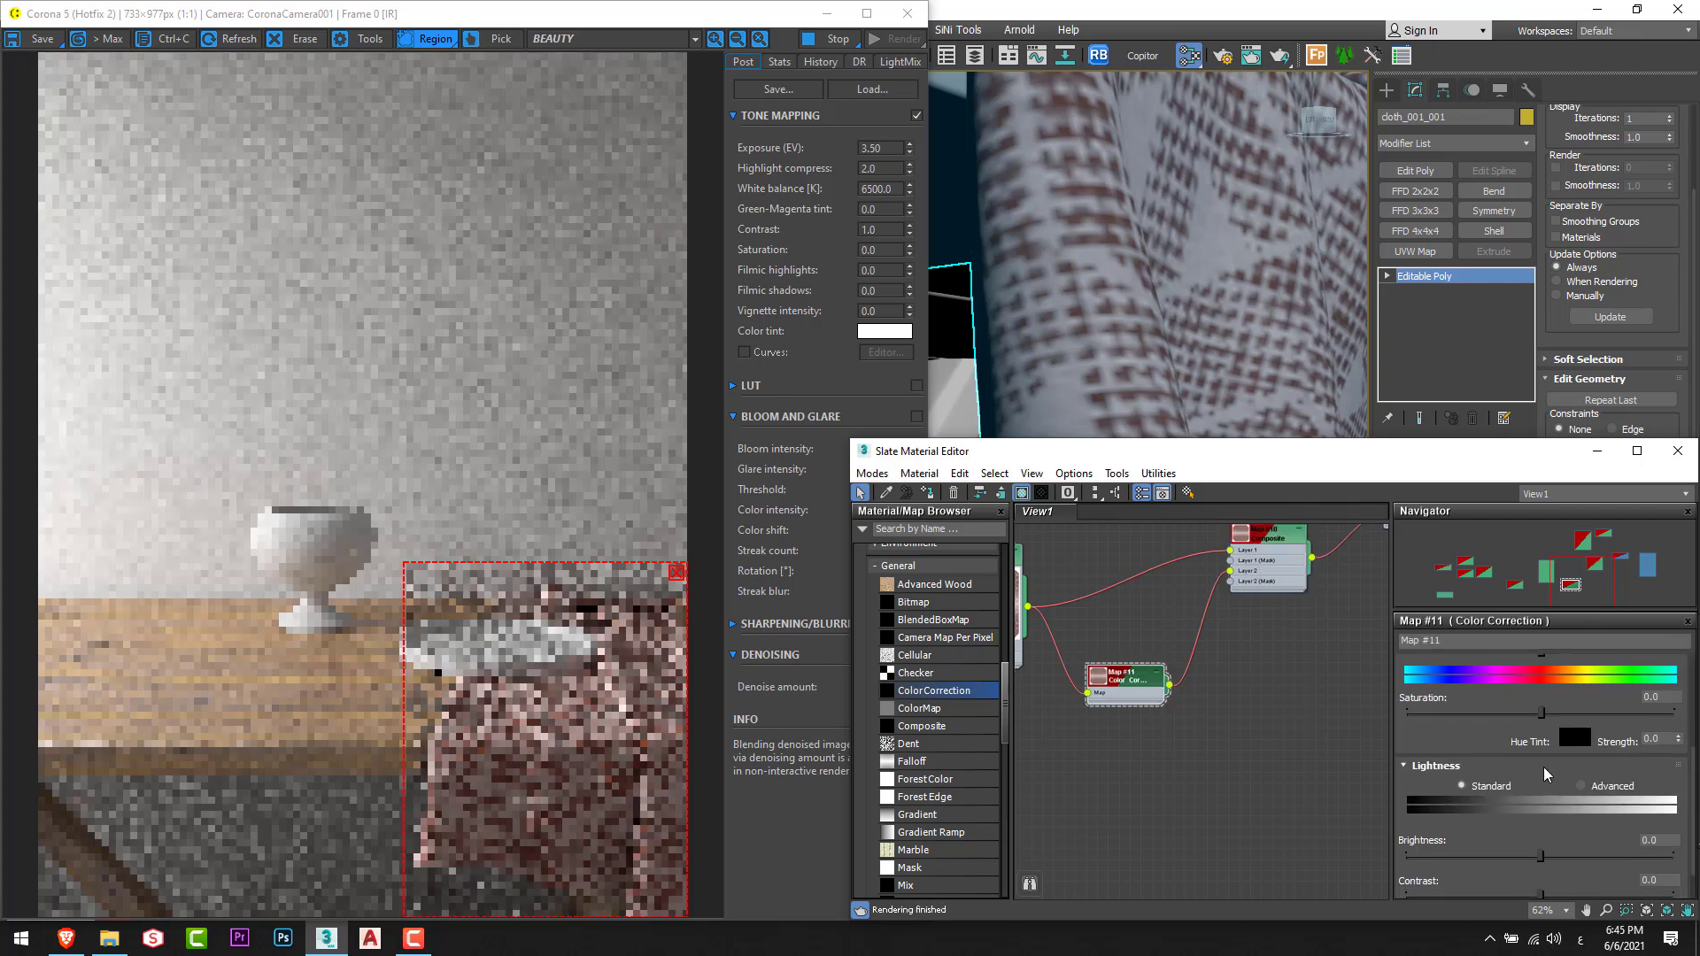
pyautogui.moveTo(1541, 758); pyautogui.dragTo(1530, 760)
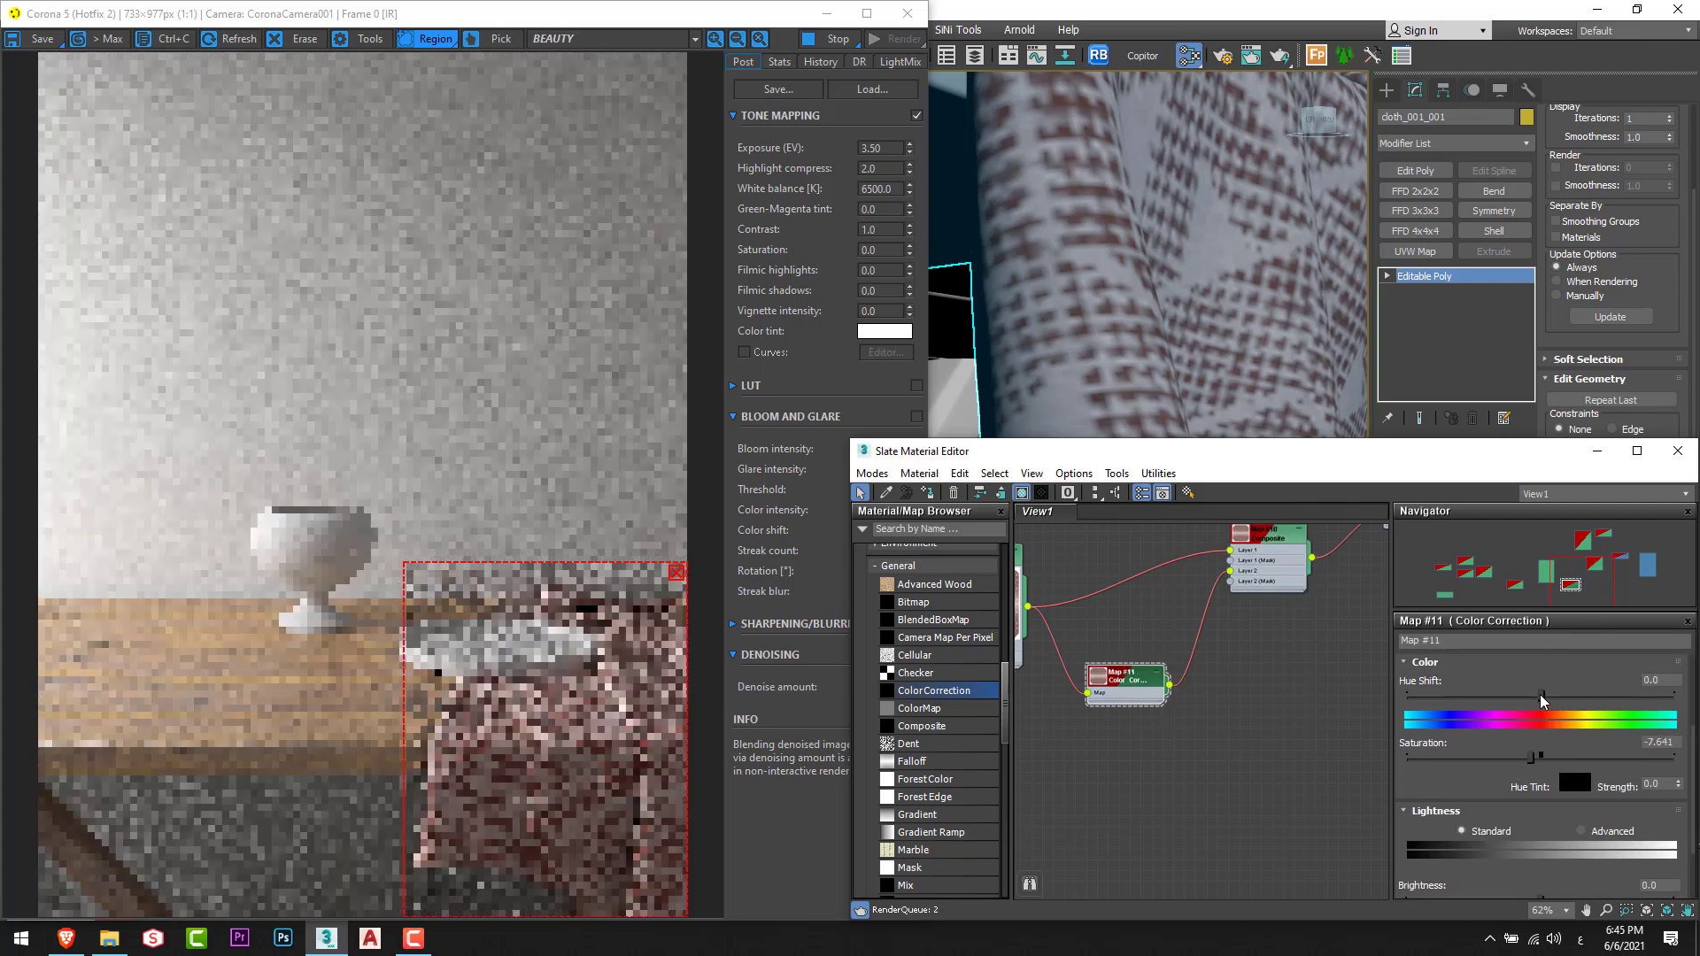
pyautogui.moveTo(1541, 696); pyautogui.dragTo(1539, 696)
# Switch the Color Correction's lightness to Advanced and set the RGB gamma/contrast to 2.
pyautogui.click(1593, 831)
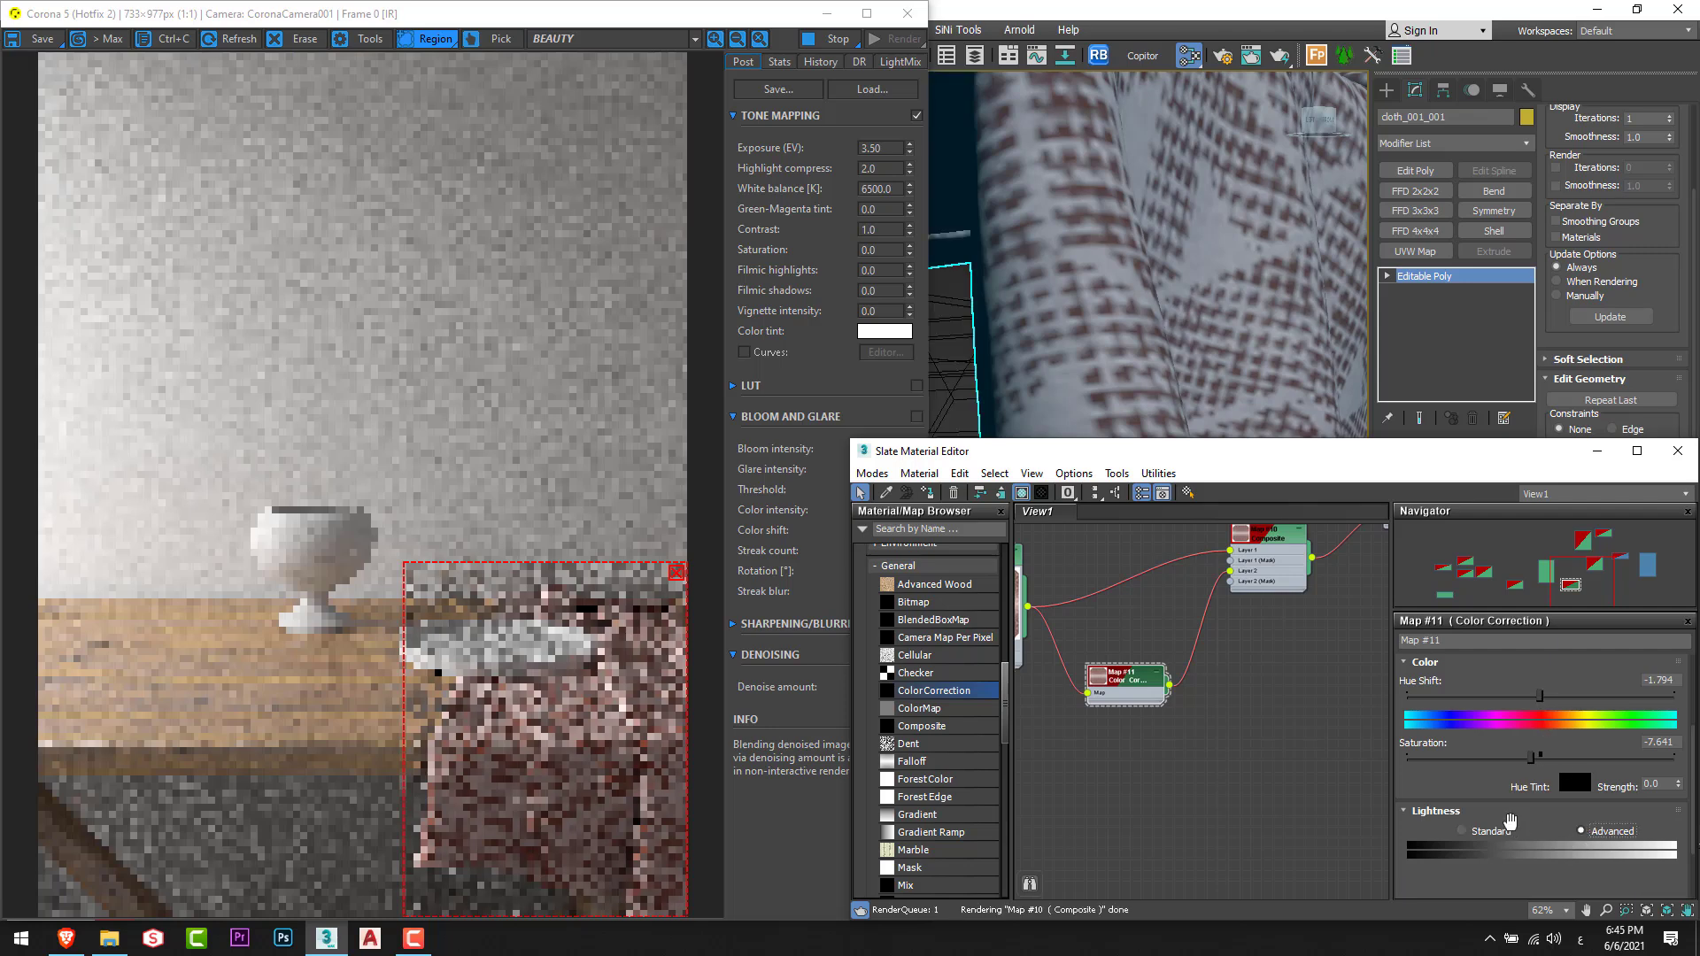
pyautogui.scroll(-2, 1518, 823)
pyautogui.click(1534, 821)
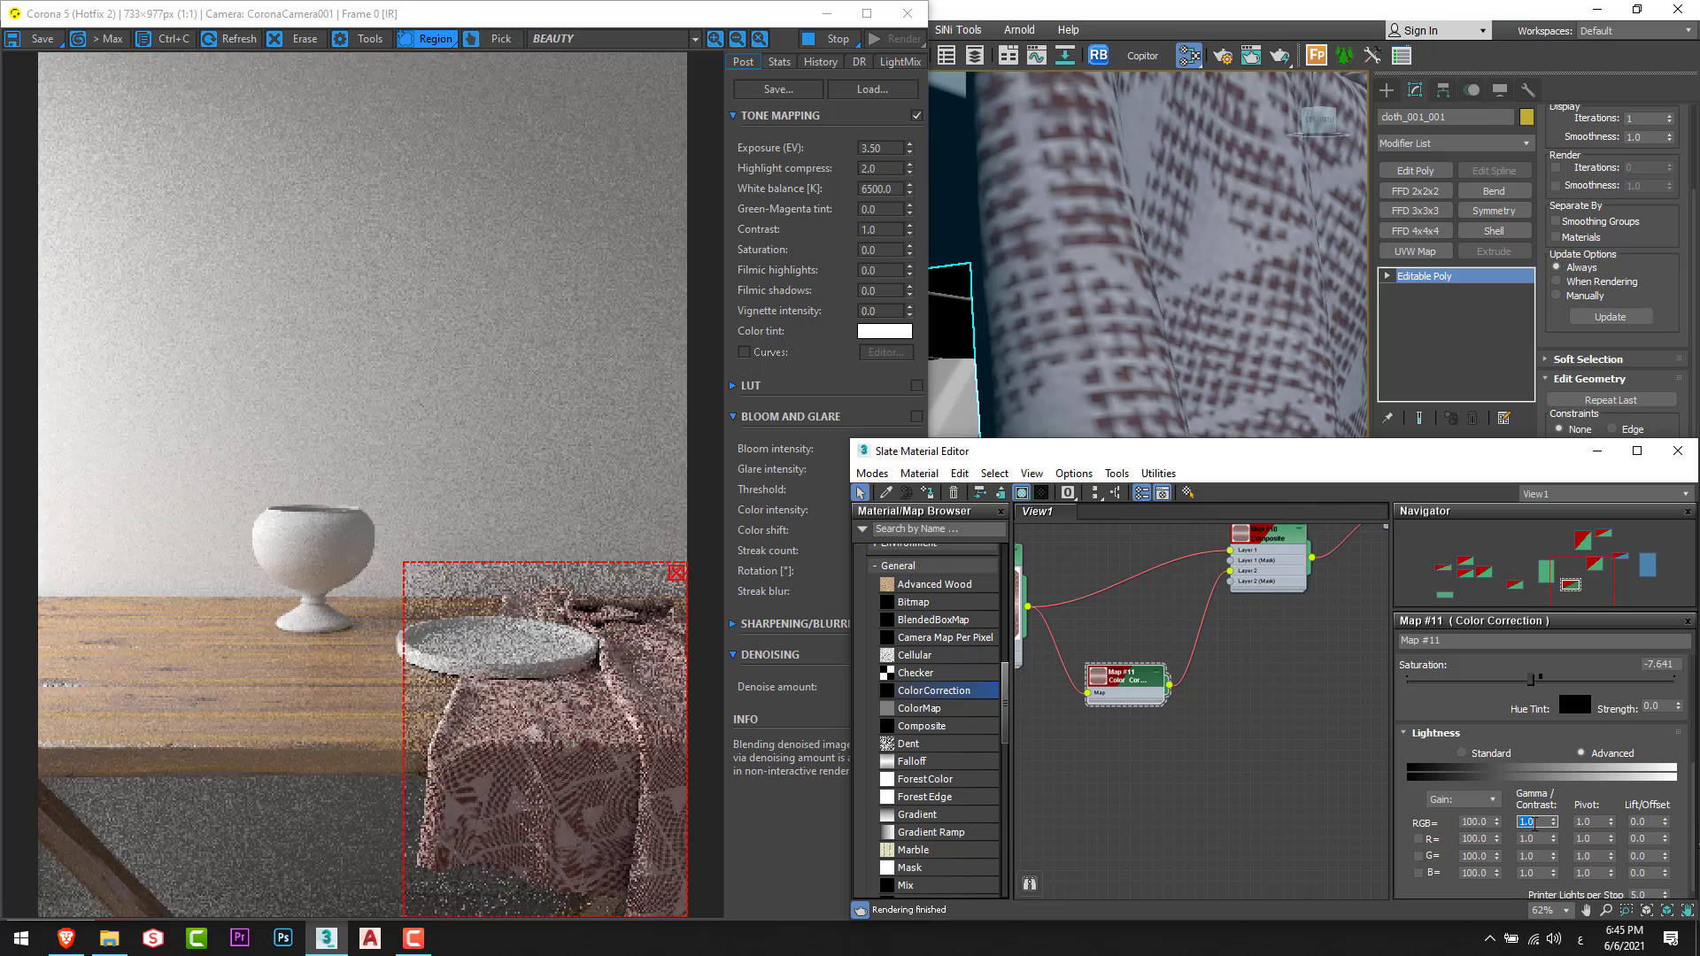
pyautogui.write('2')
pyautogui.press('Return')
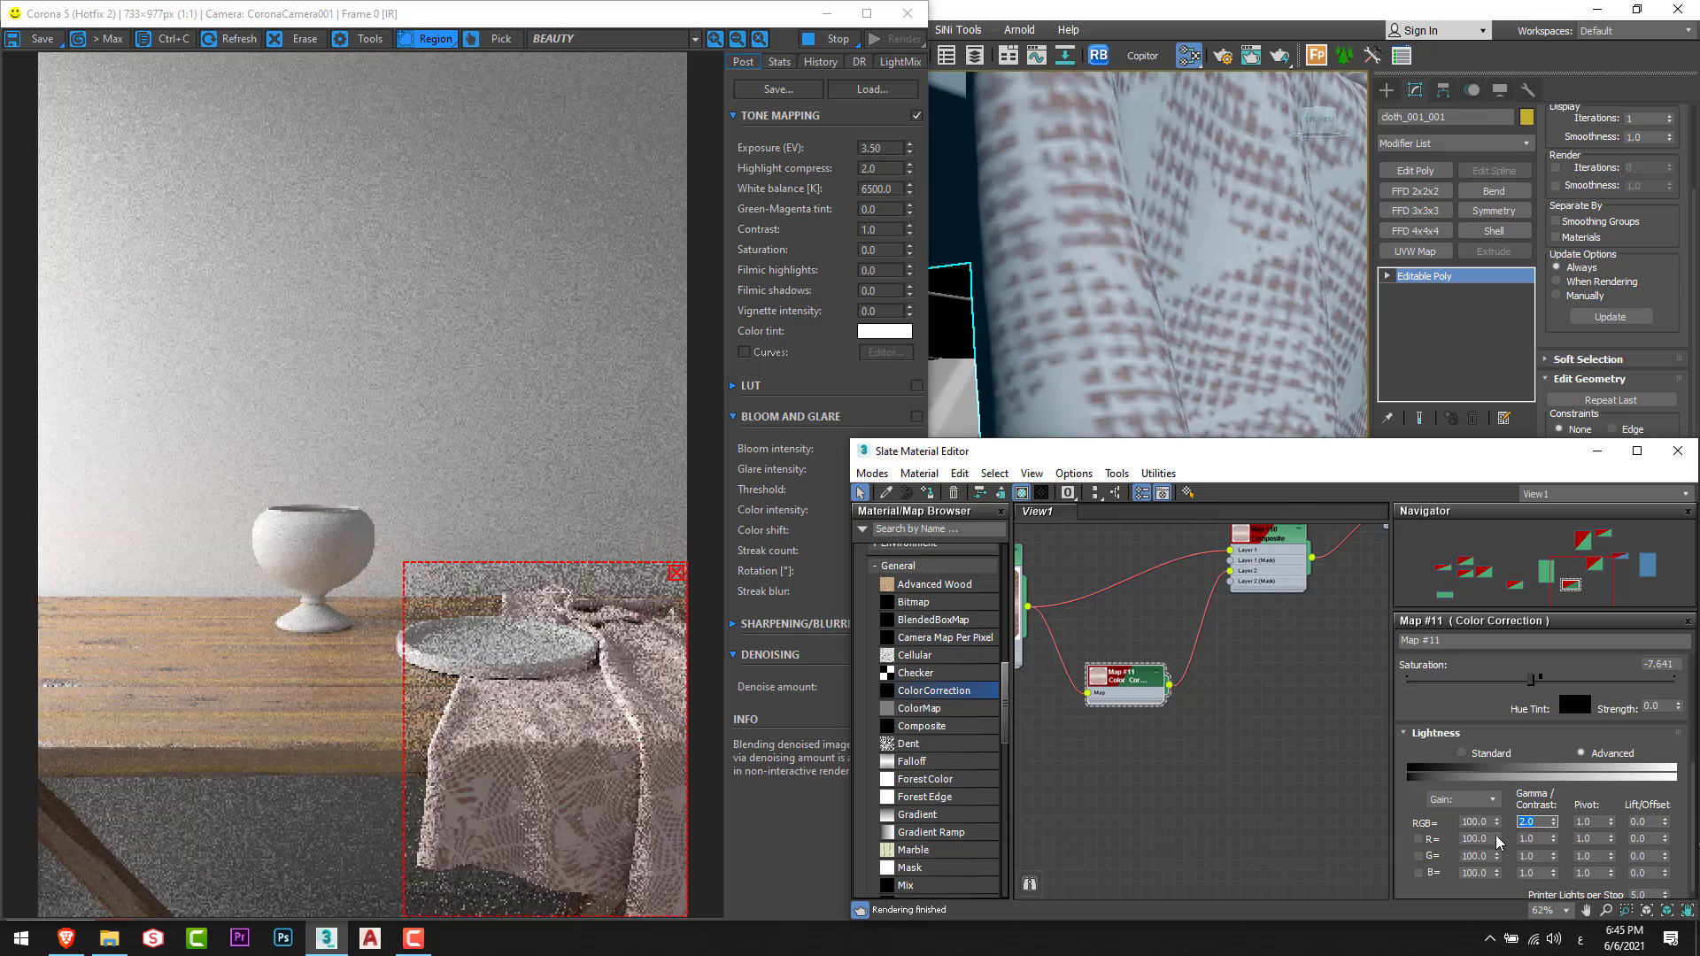
# Try an RGB gamma/contrast of 1.5, check the cloth in the render, and reduce the value to 1.2.
pyautogui.write('1.5')
pyautogui.press('Return')
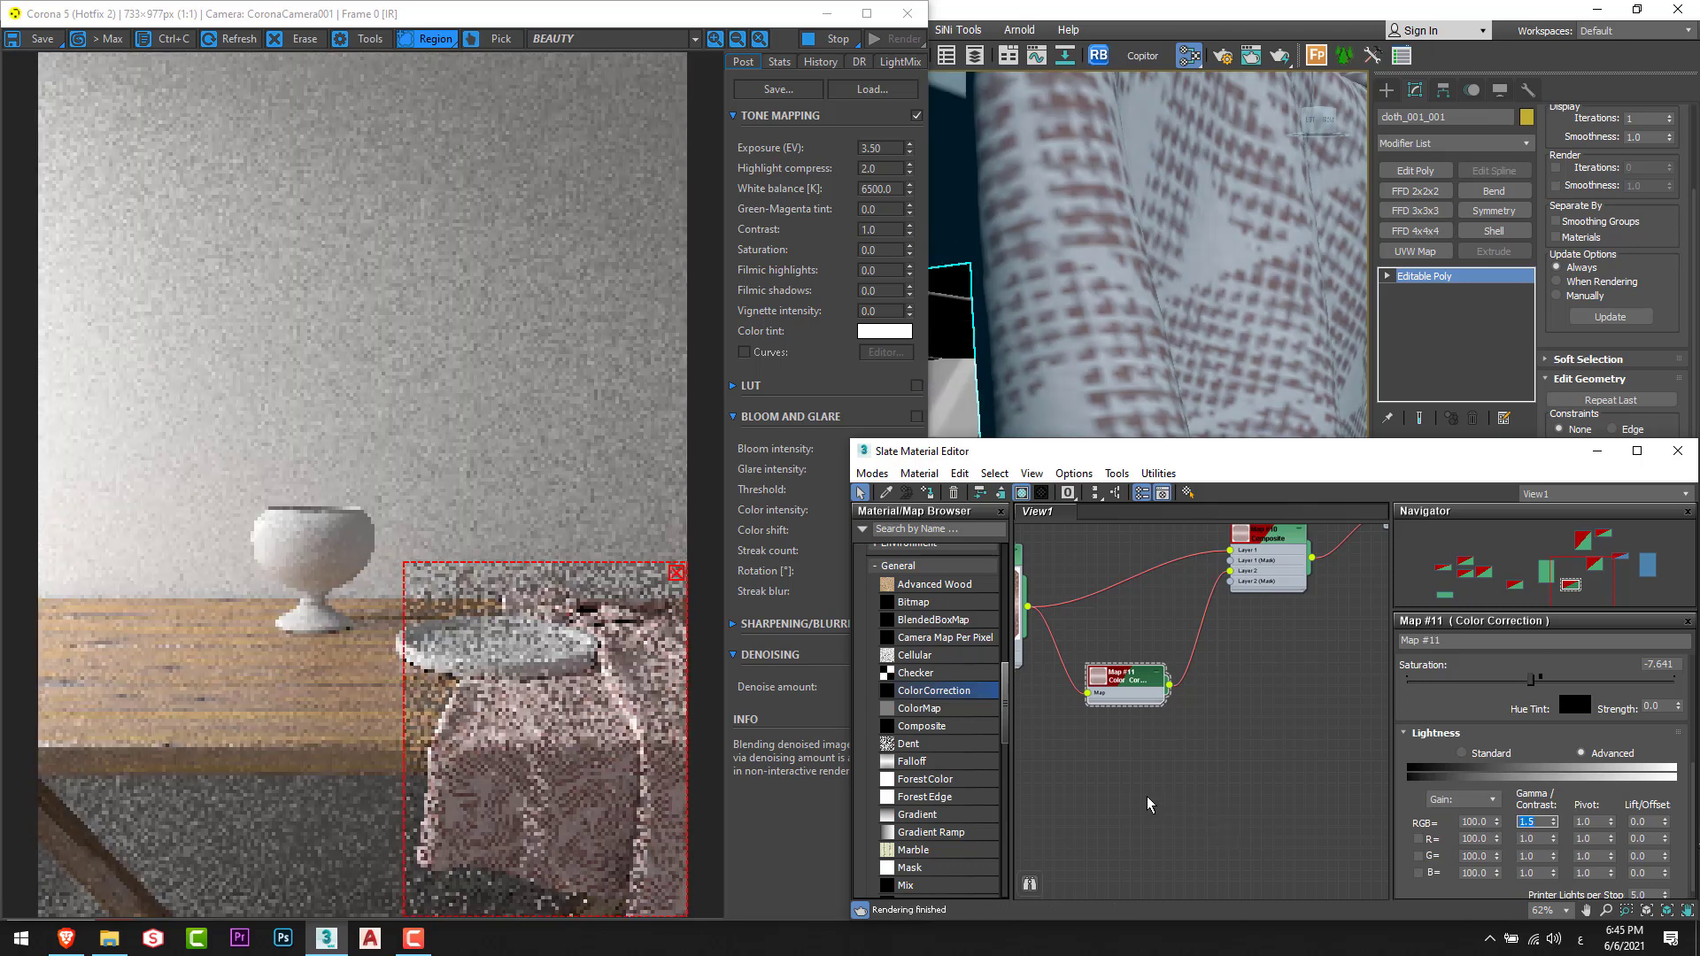
pyautogui.moveTo(1133, 790); pyautogui.dragTo(1102, 778, button='middle')
pyautogui.click(572, 714)
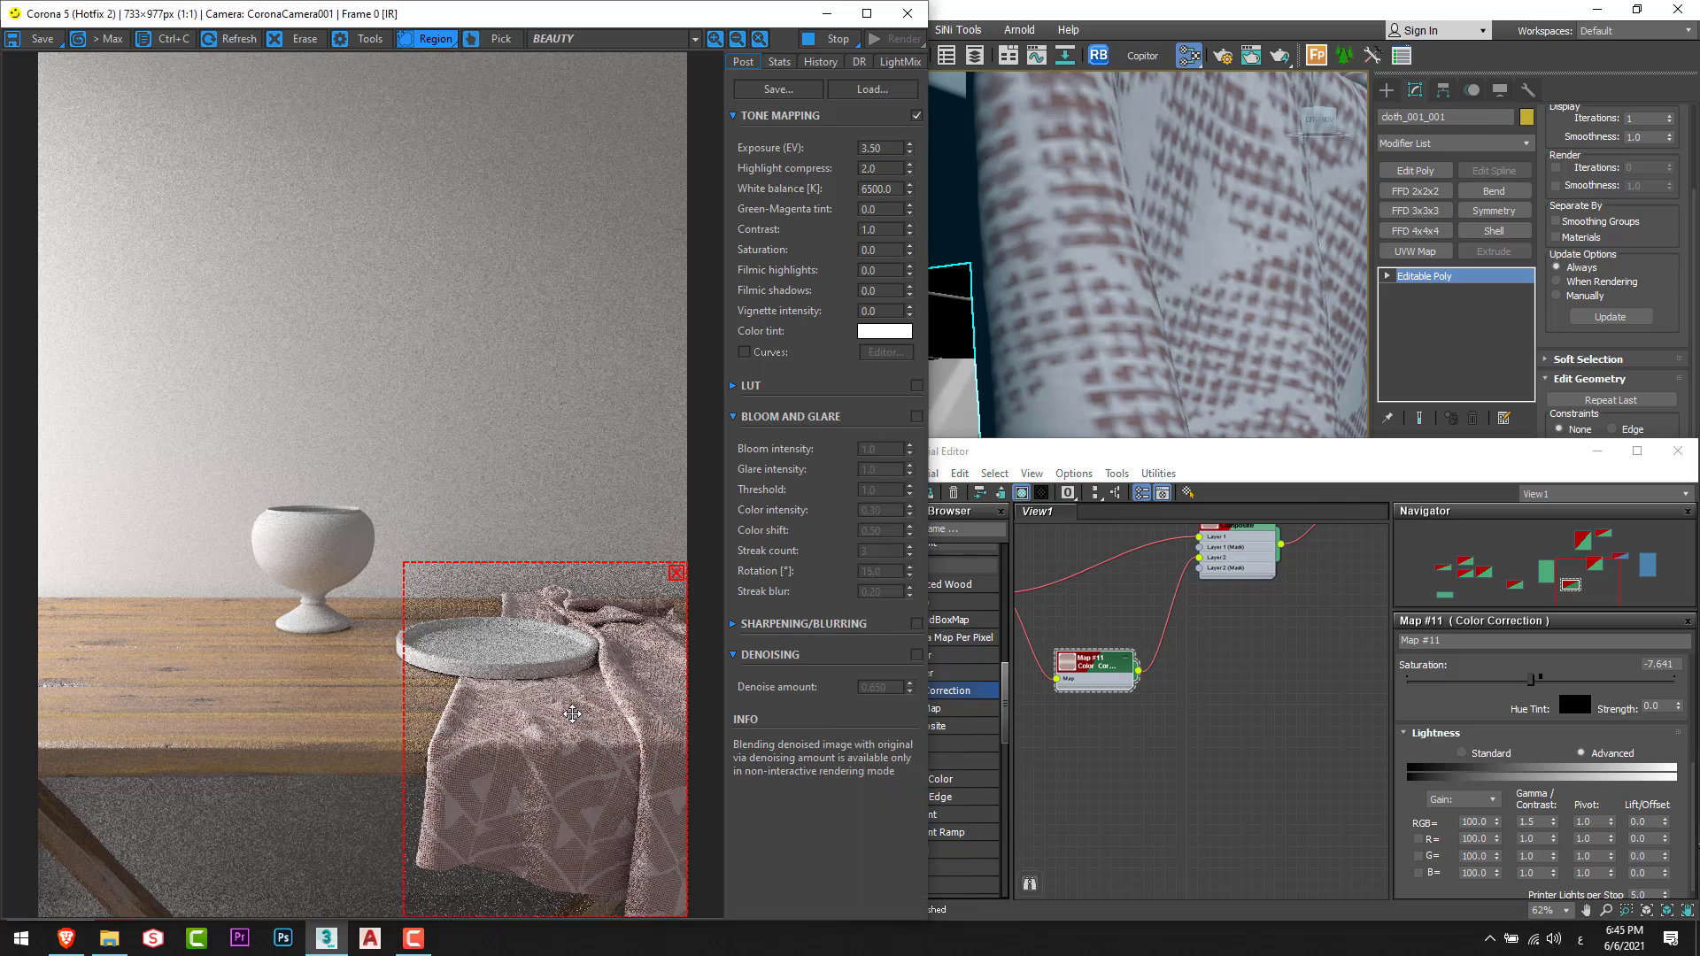
pyautogui.click(1137, 712)
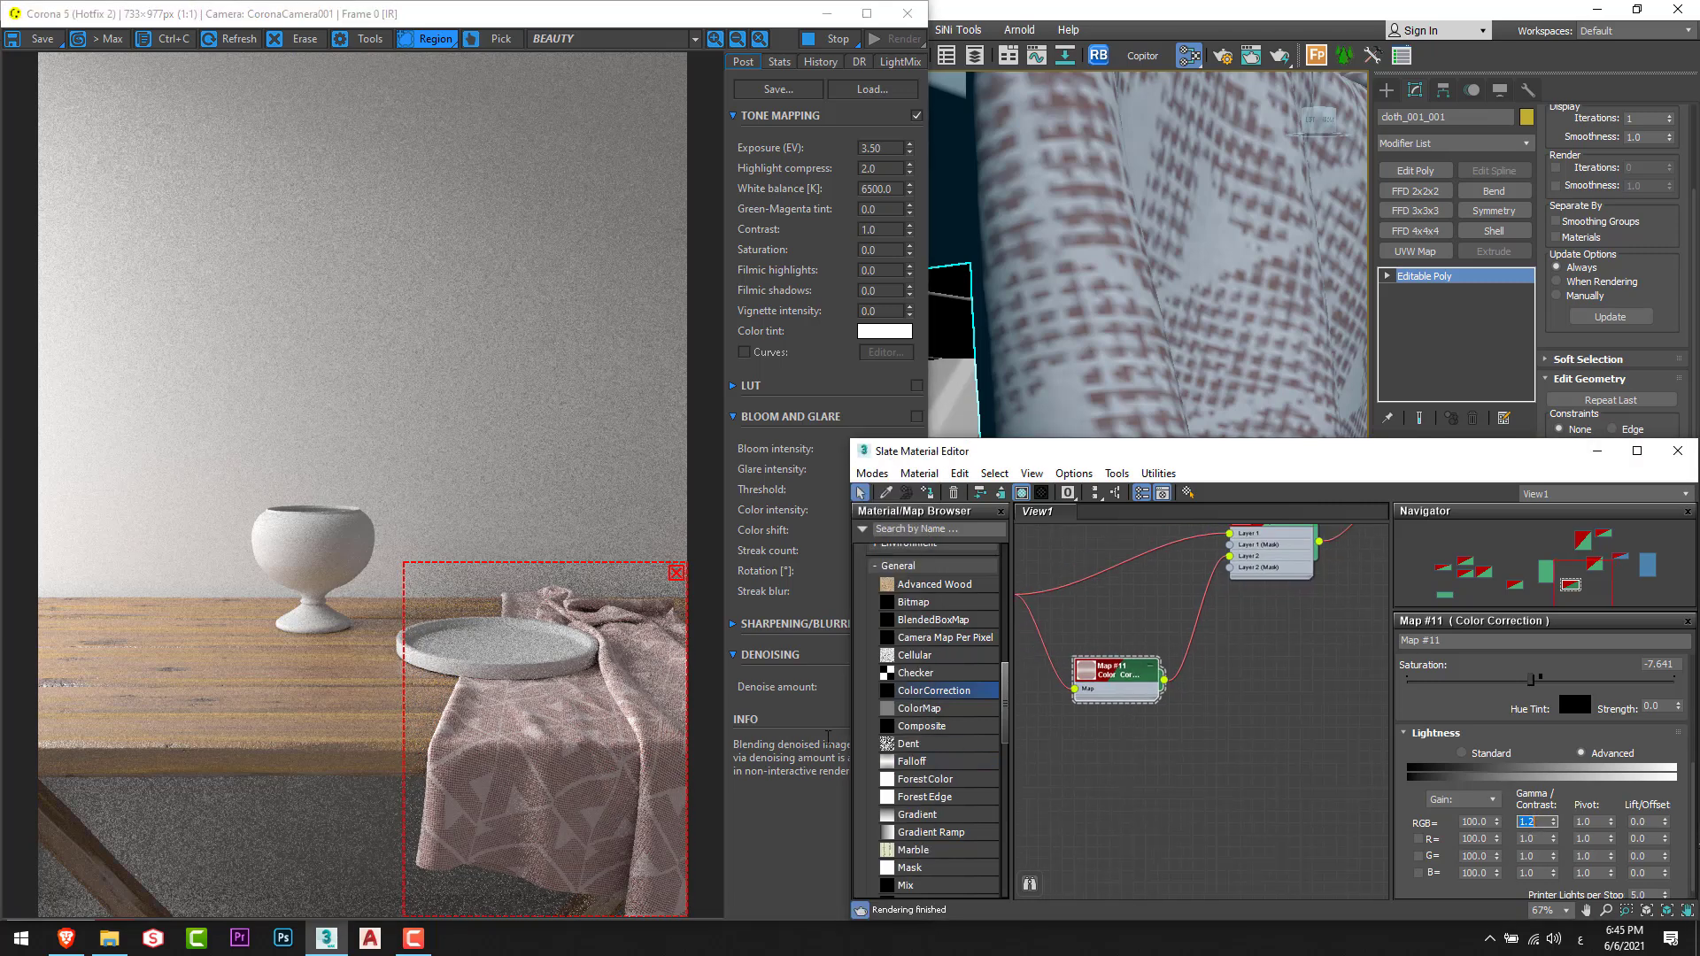
# Add a Bitmap map using Mask (7).jpg from the Masks folder, place it below the Color Correction, and wire it to the Composite's Layer 2 mask.
pyautogui.moveTo(1057, 726); pyautogui.dragTo(1059, 789, button='middle')
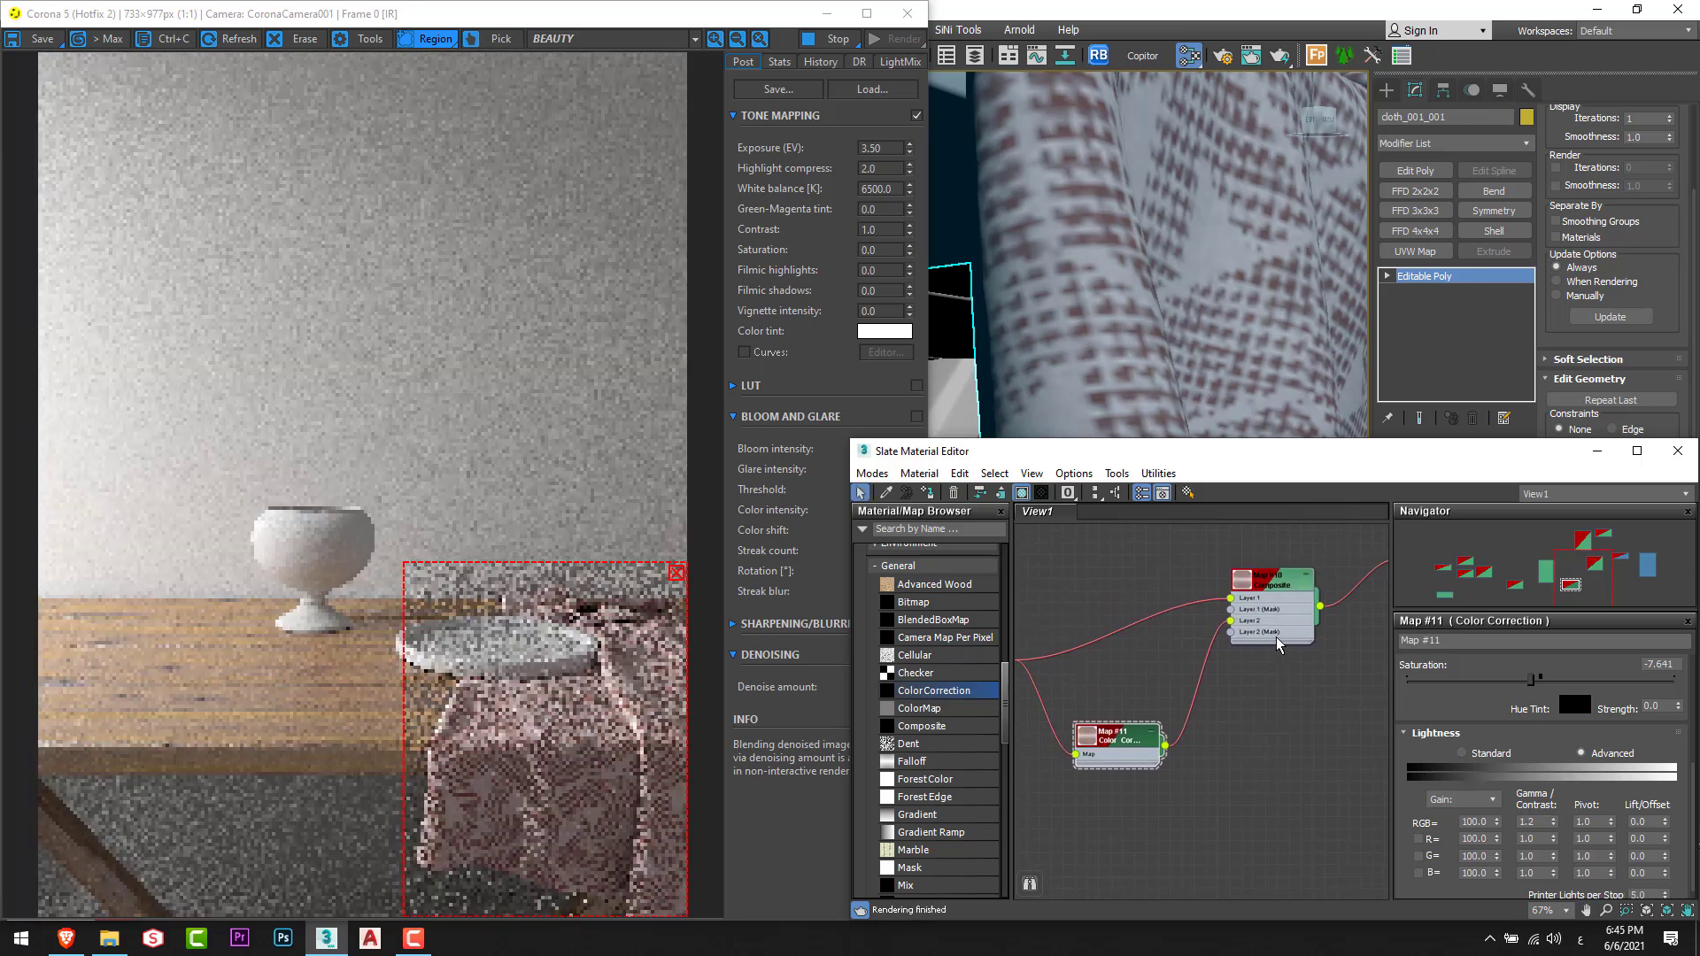
pyautogui.doubleClick(1279, 647)
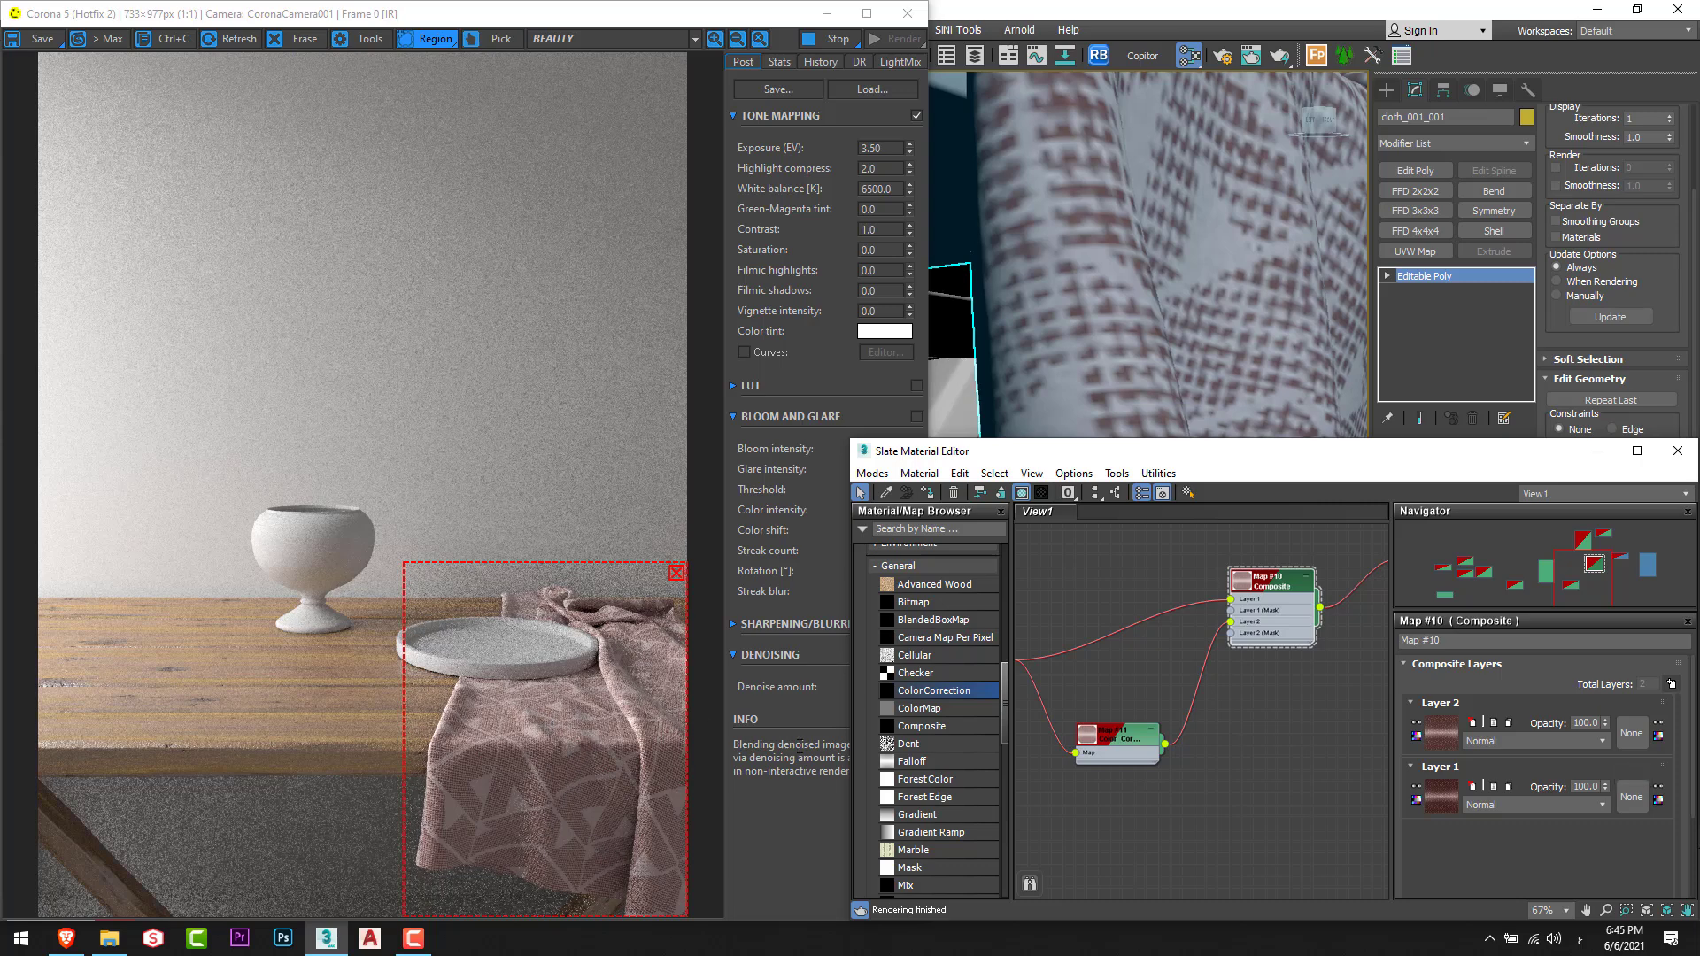
pyautogui.moveTo(1129, 820); pyautogui.dragTo(1196, 726, button='middle')
pyautogui.scroll(-1, 1189, 784)
pyautogui.moveTo(924, 604); pyautogui.dragTo(1146, 735)
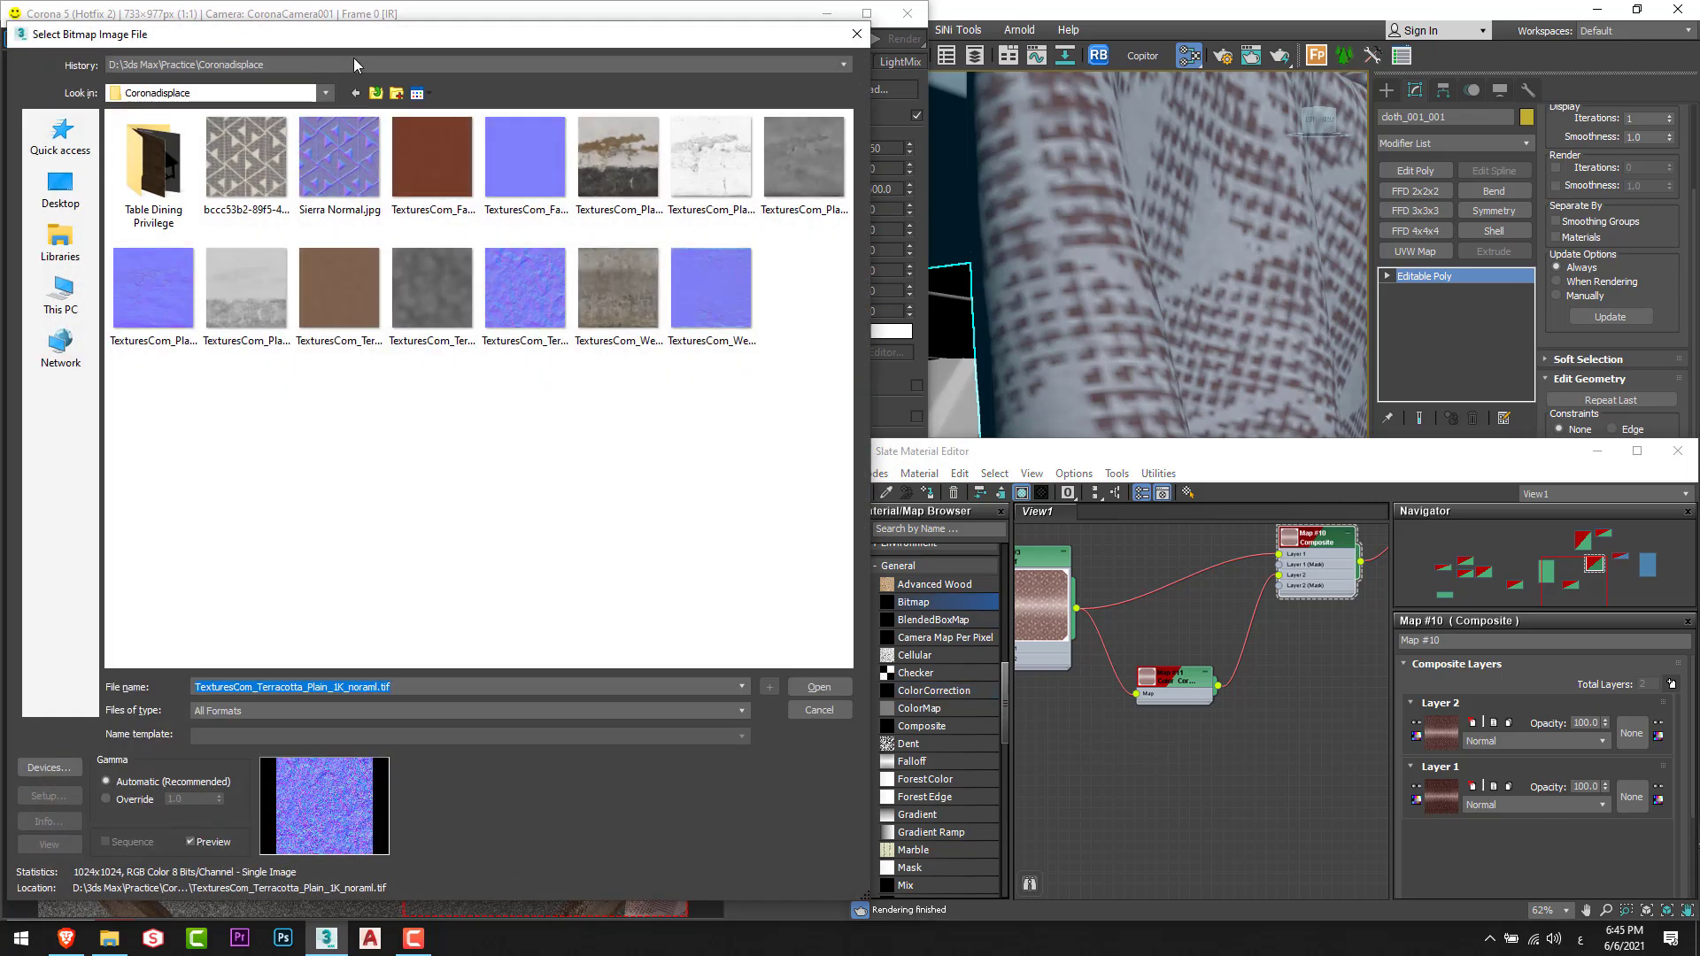
pyautogui.click(354, 64)
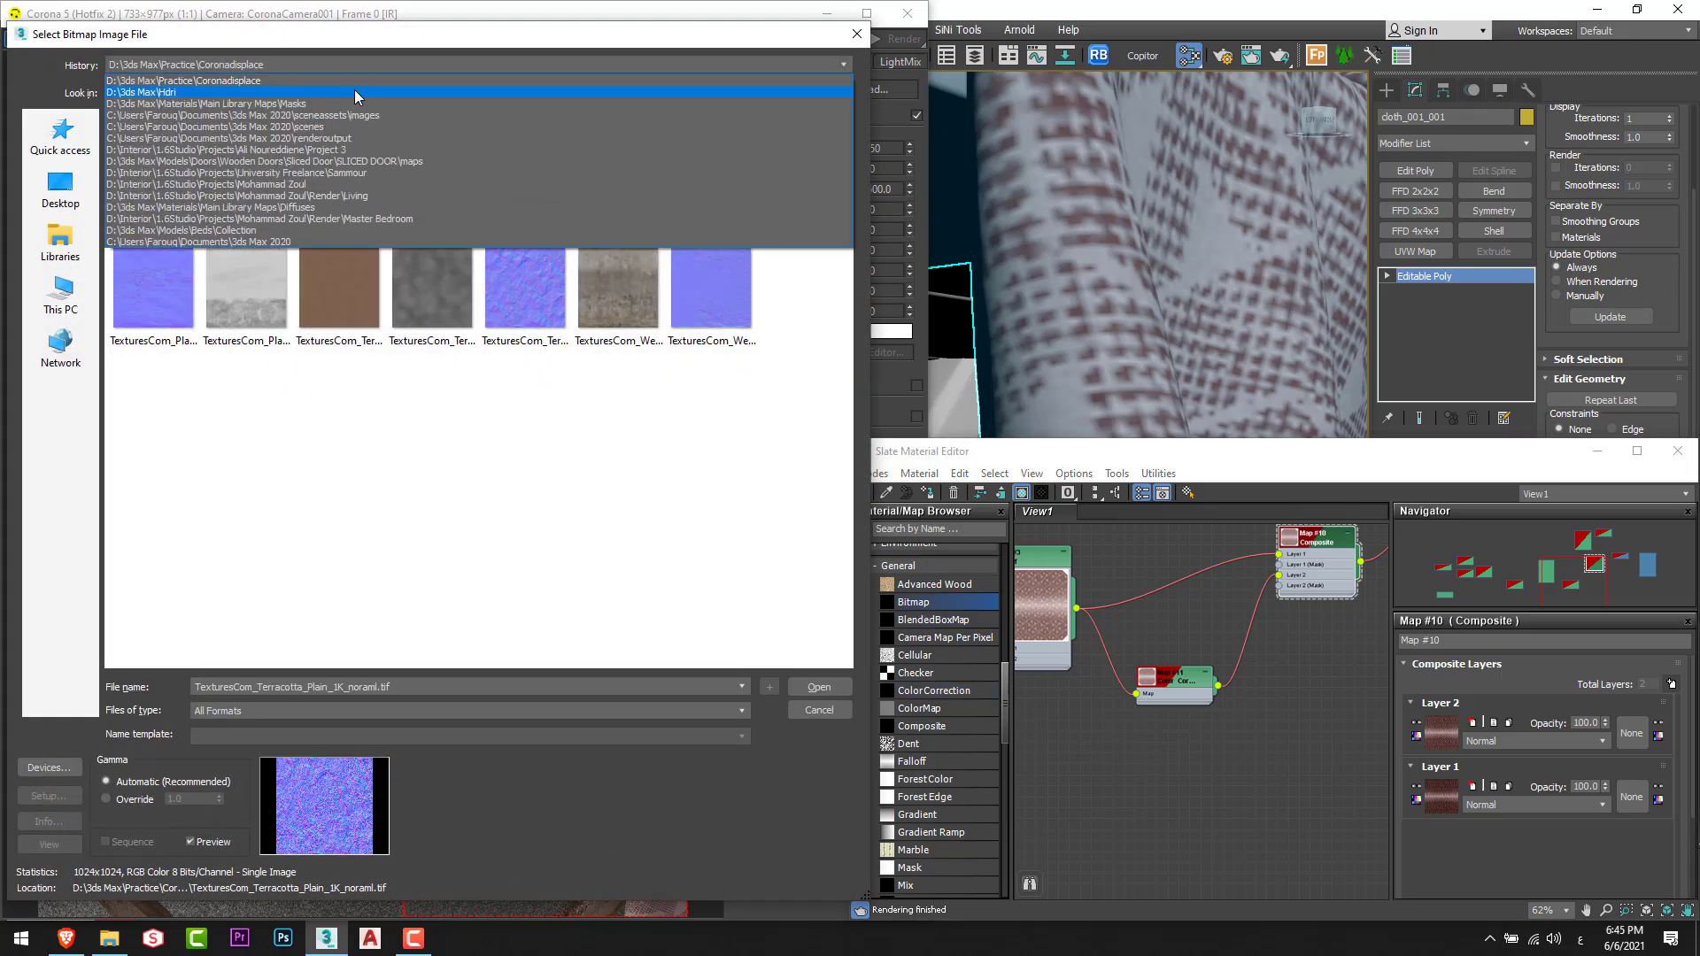
pyautogui.click(356, 104)
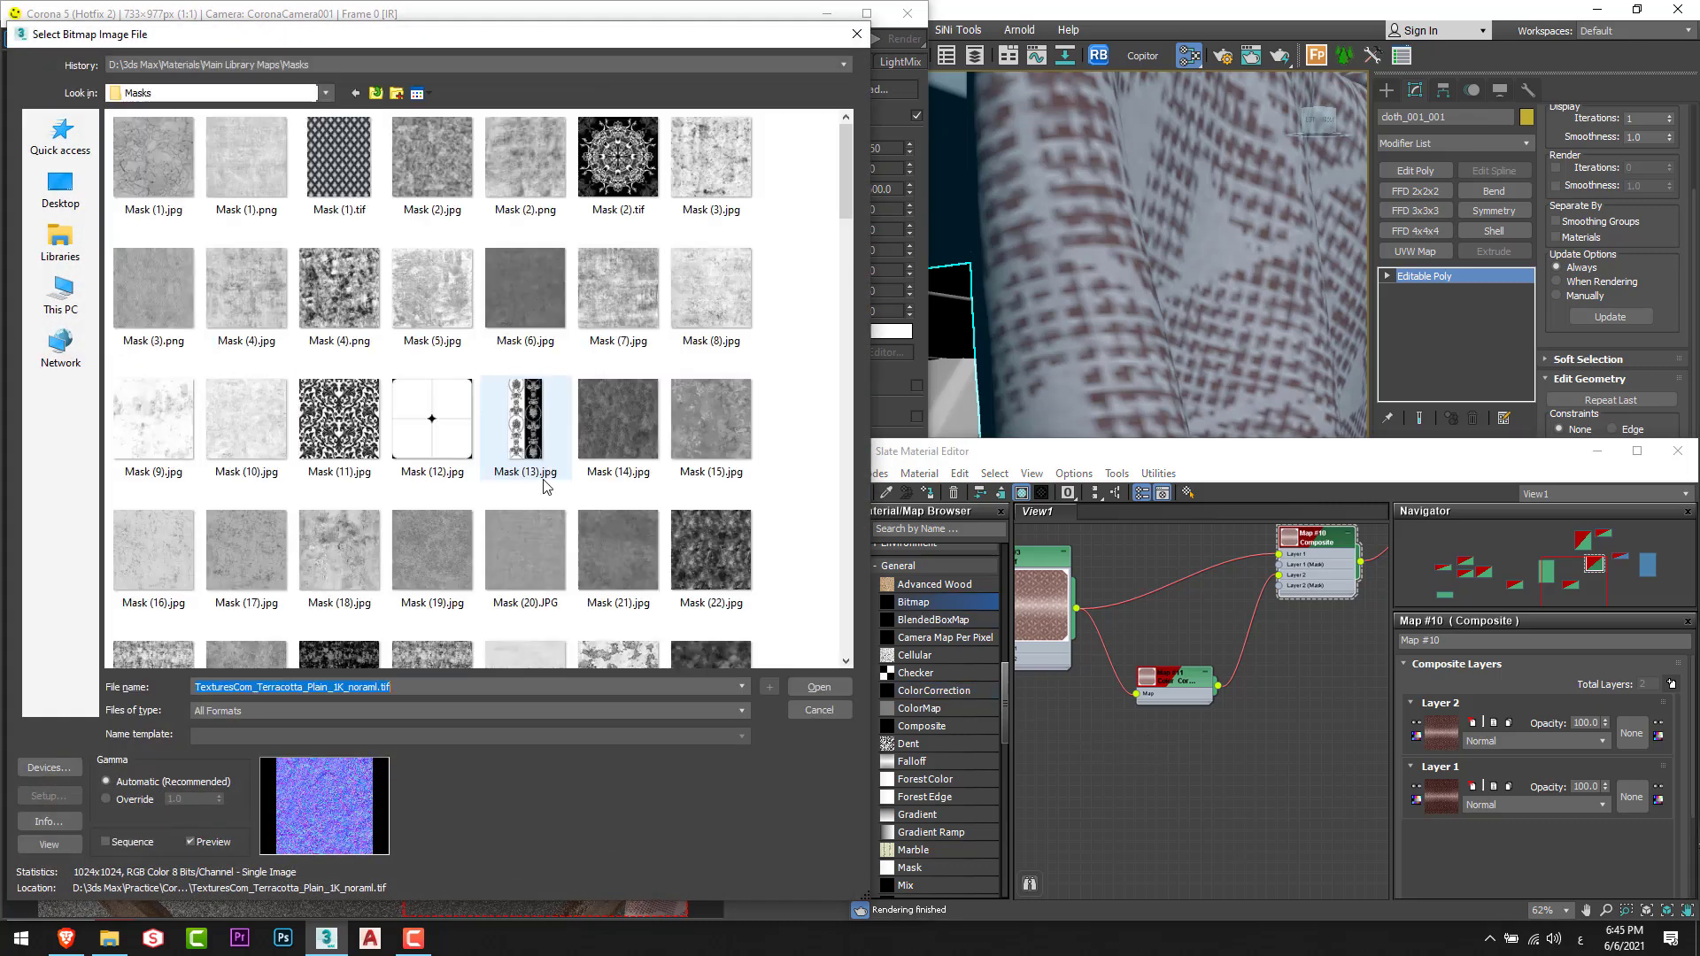
pyautogui.click(805, 356)
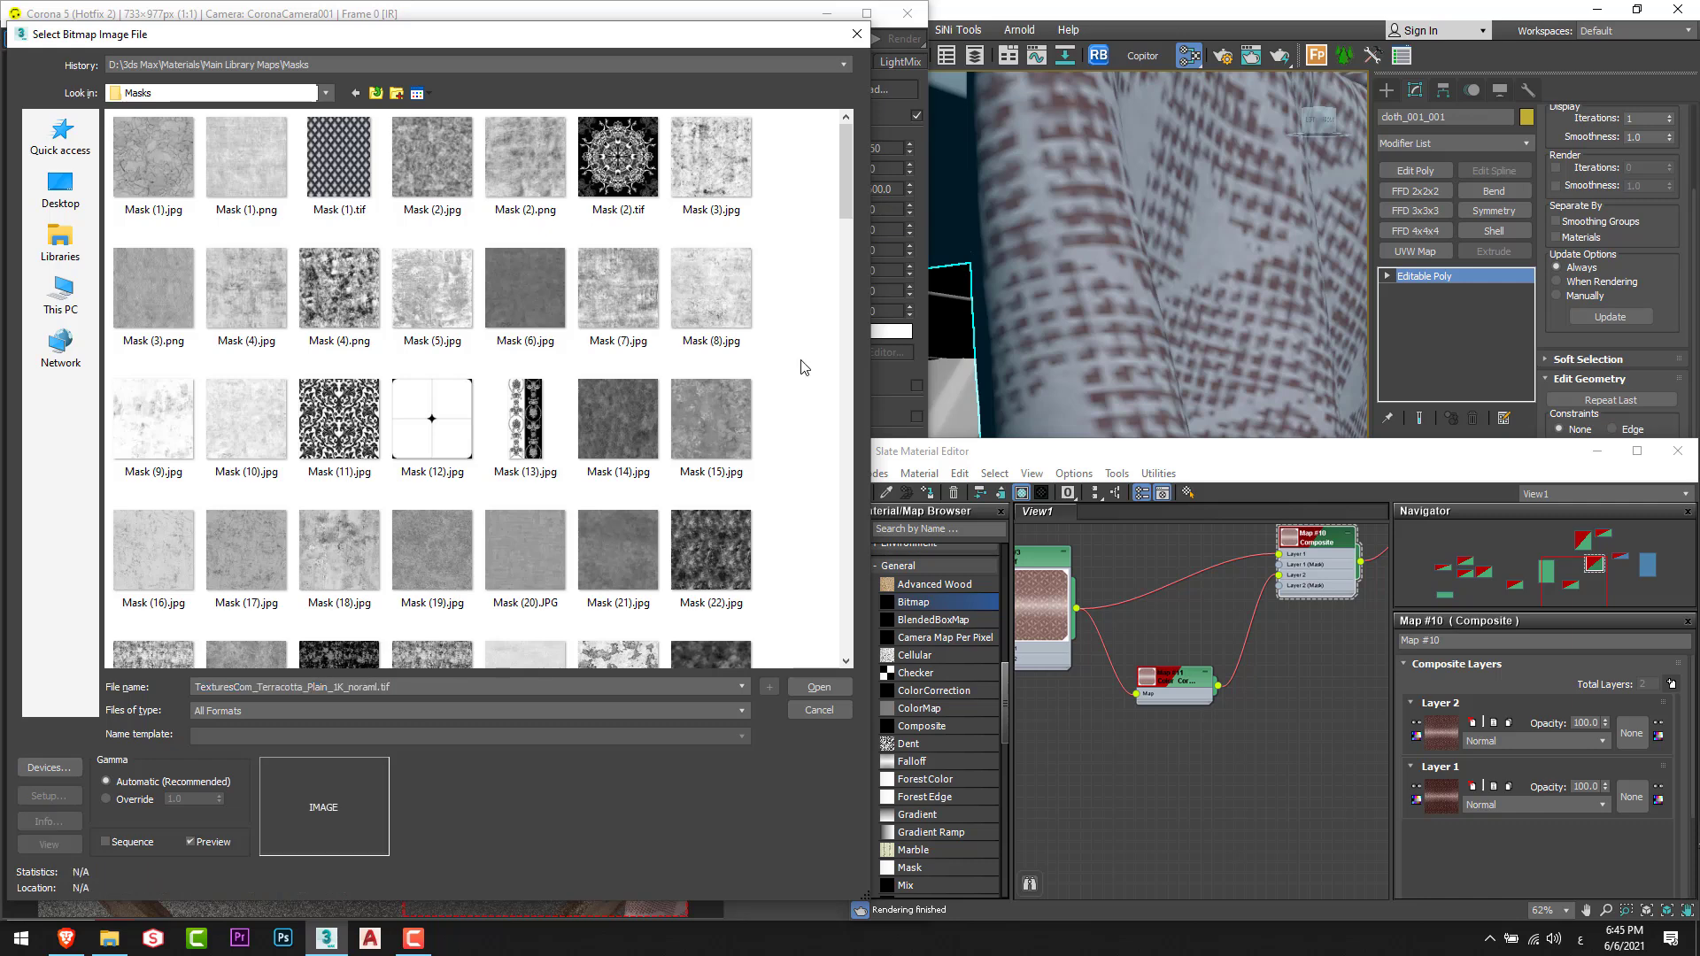
pyautogui.doubleClick(618, 287)
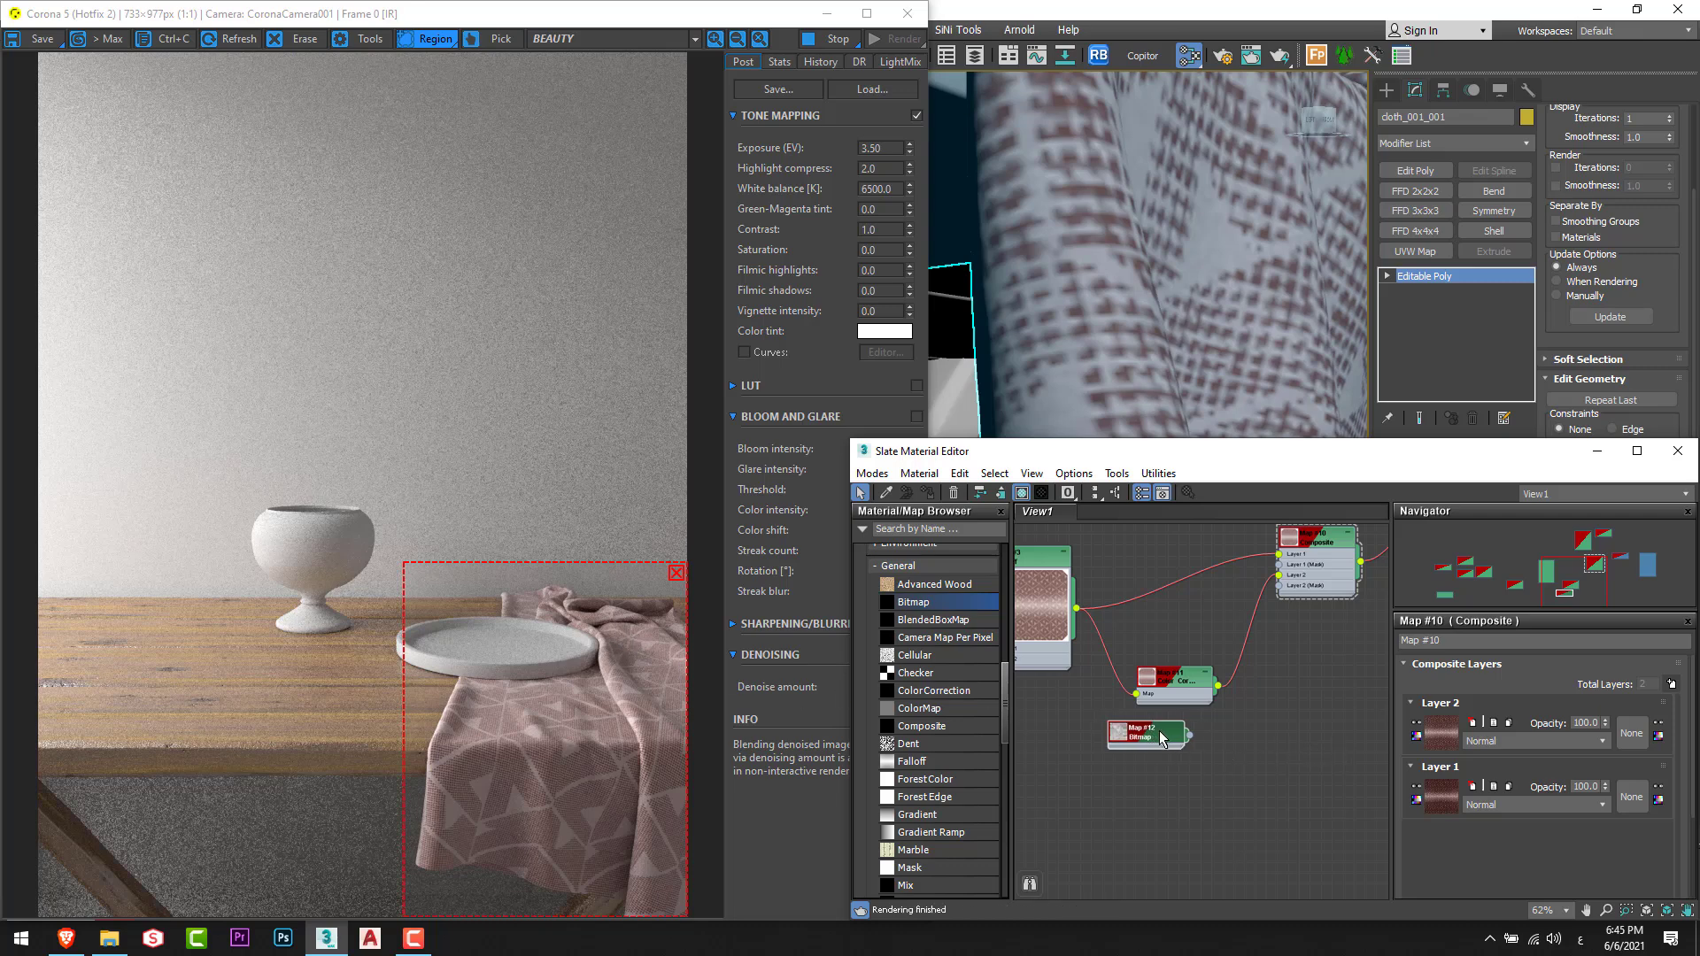
pyautogui.moveTo(1169, 738); pyautogui.dragTo(1201, 738)
pyautogui.moveTo(1252, 650); pyautogui.dragTo(1279, 585)
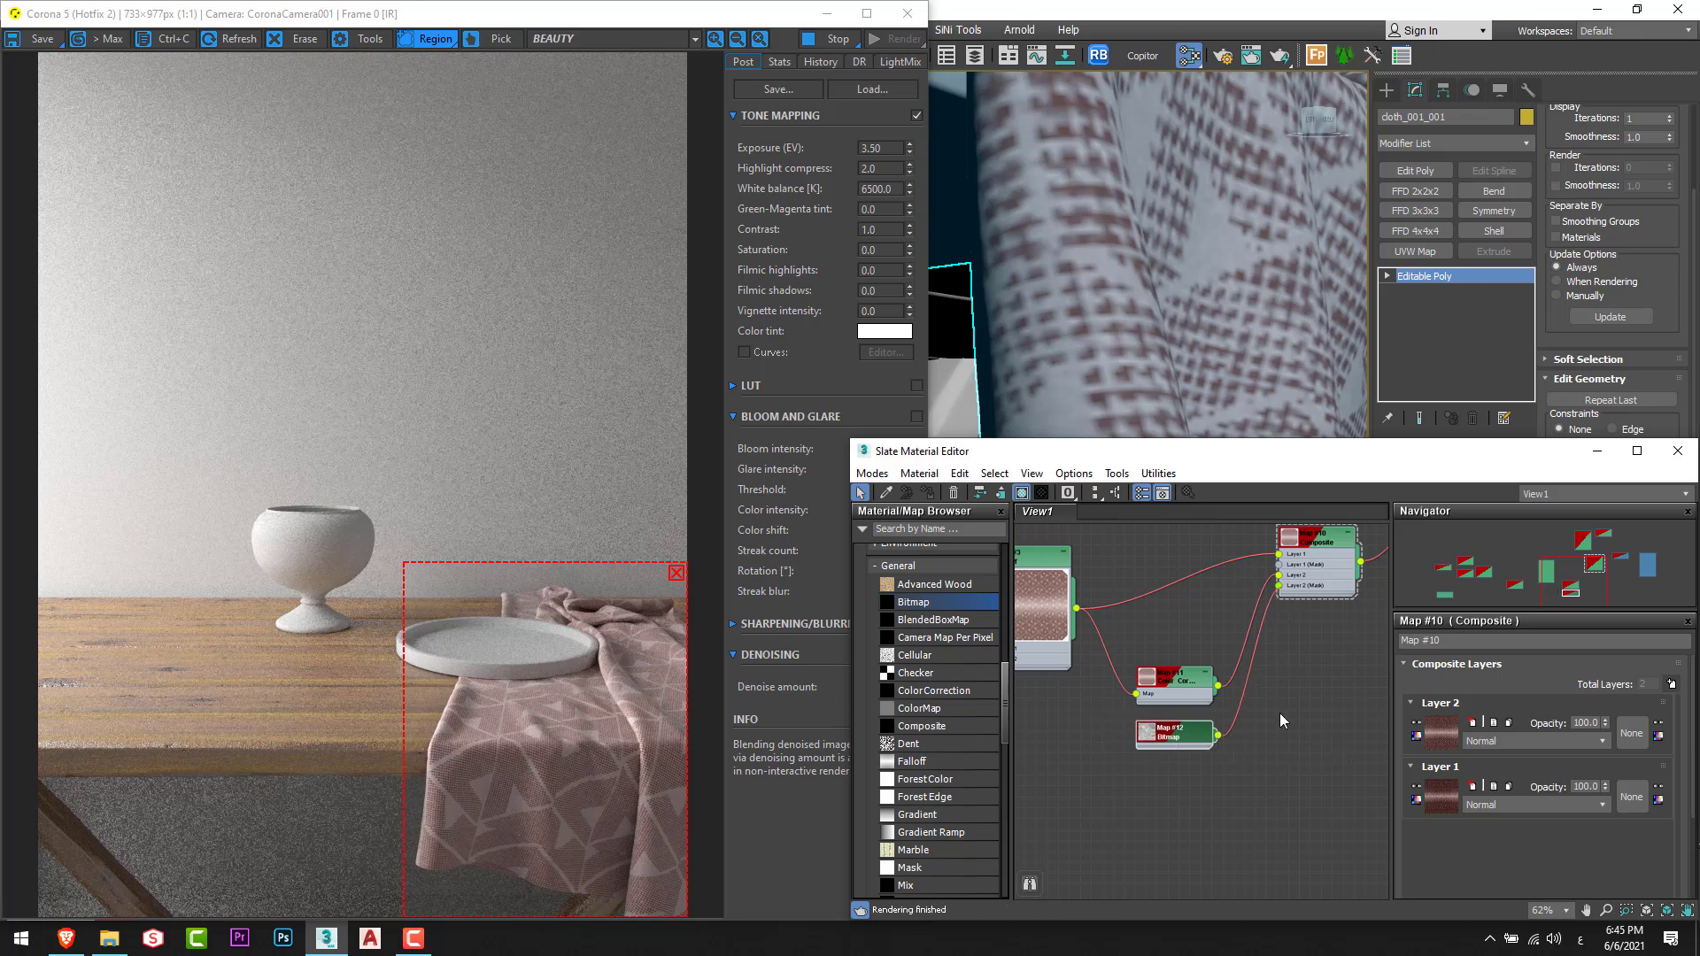
# Raise the Layer 2 Color Correction's RGB gamma/contrast to 2.0 and check the cloth close up in the render.
pyautogui.scroll(1, 587, 773)
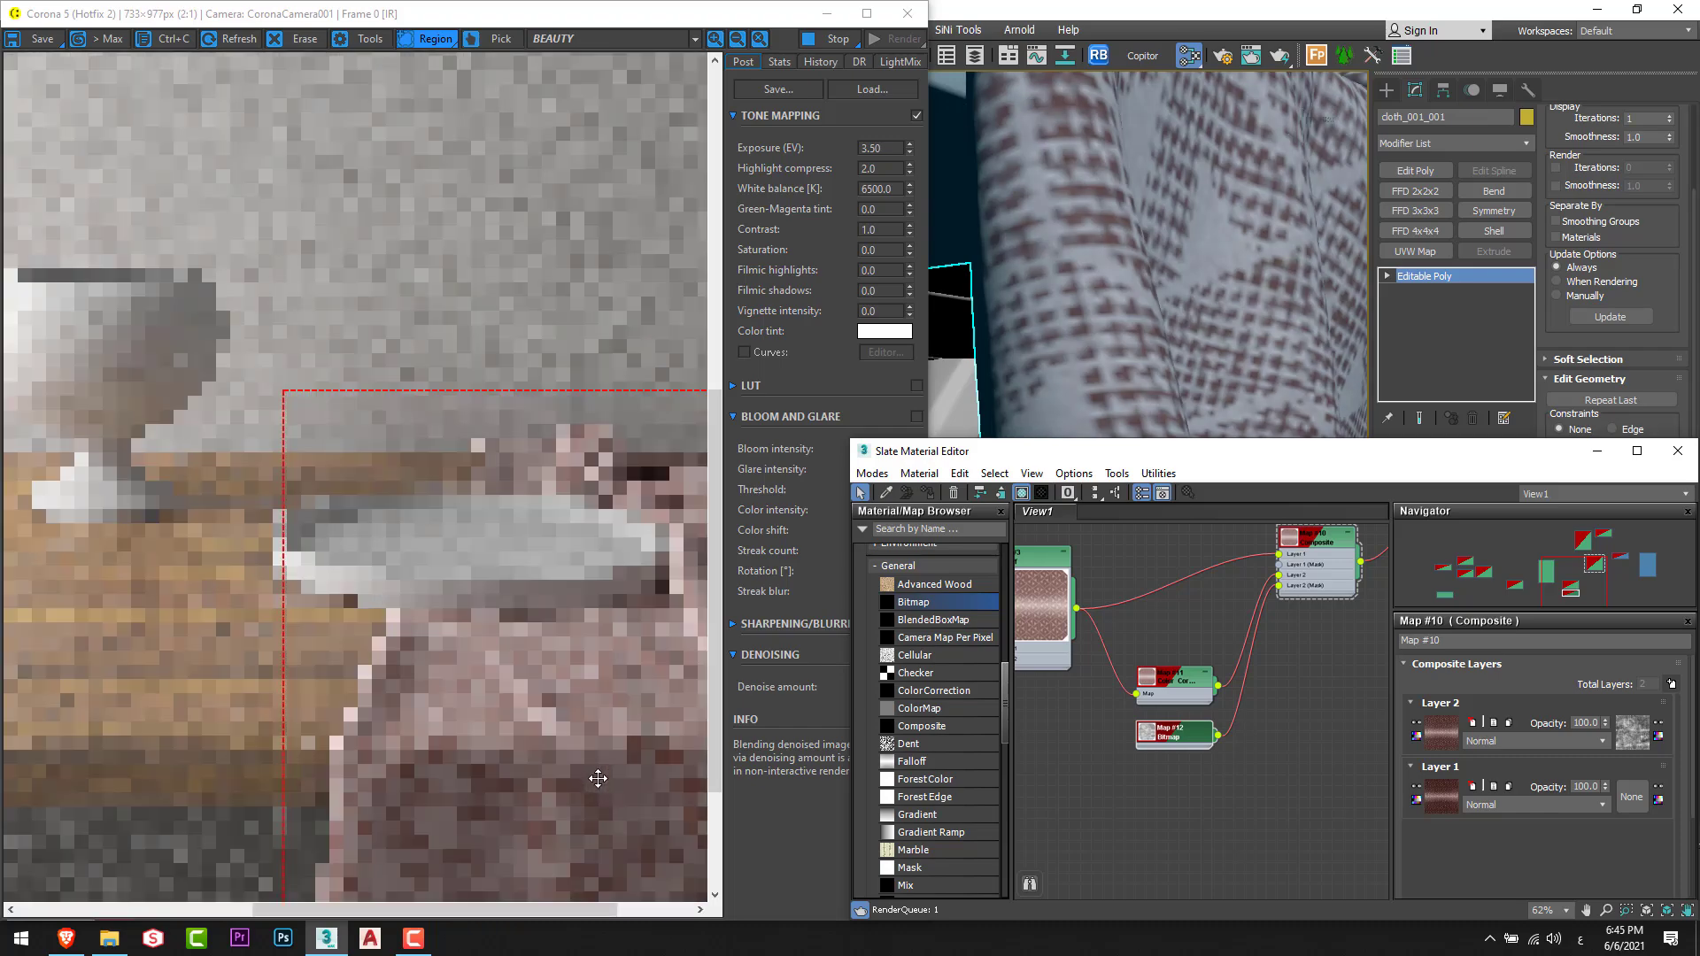
pyautogui.doubleClick(1175, 677)
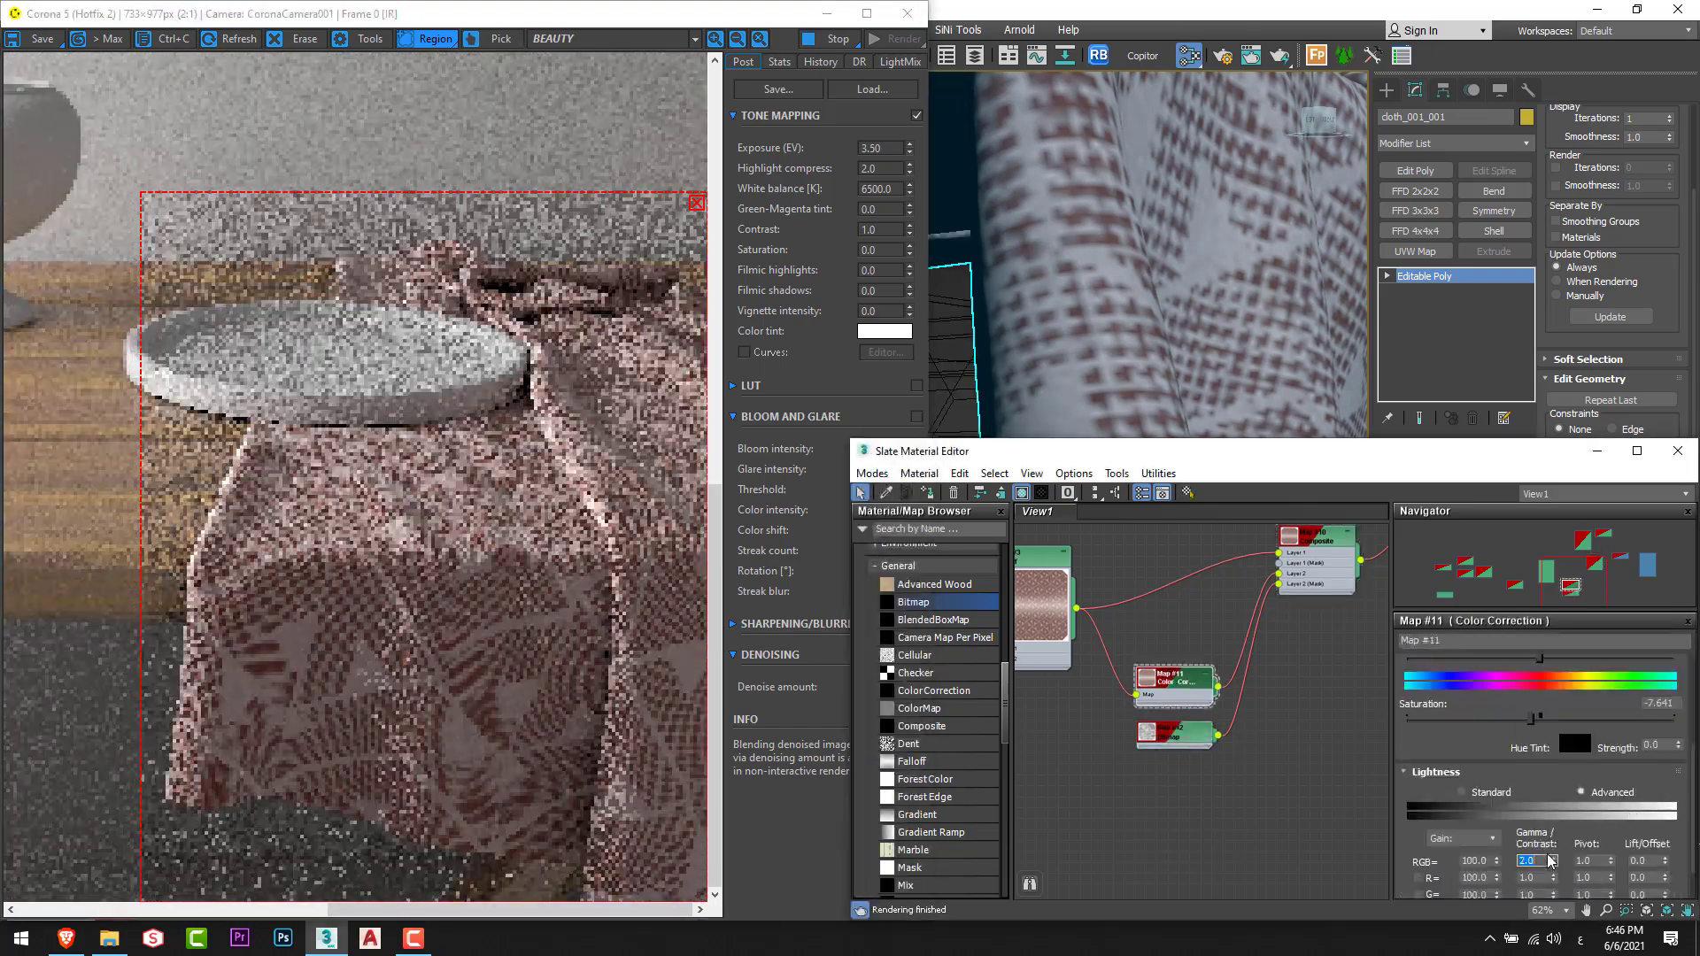
pyautogui.click(417, 778)
# Replace the image in the Layer 2 mask bitmap with Mask (22).jpg from the Masks folder.
pyautogui.doubleClick(1208, 725)
pyautogui.click(1023, 496)
pyautogui.moveTo(1239, 788)
pyautogui.mouseDown(button='middle')
pyautogui.moveTo(1273, 779)
pyautogui.moveTo(1226, 772)
pyautogui.mouseUp(button='middle')
pyautogui.click(573, 714)
pyautogui.middleClick(1305, 777)
pyautogui.scroll(-5, 1558, 850)
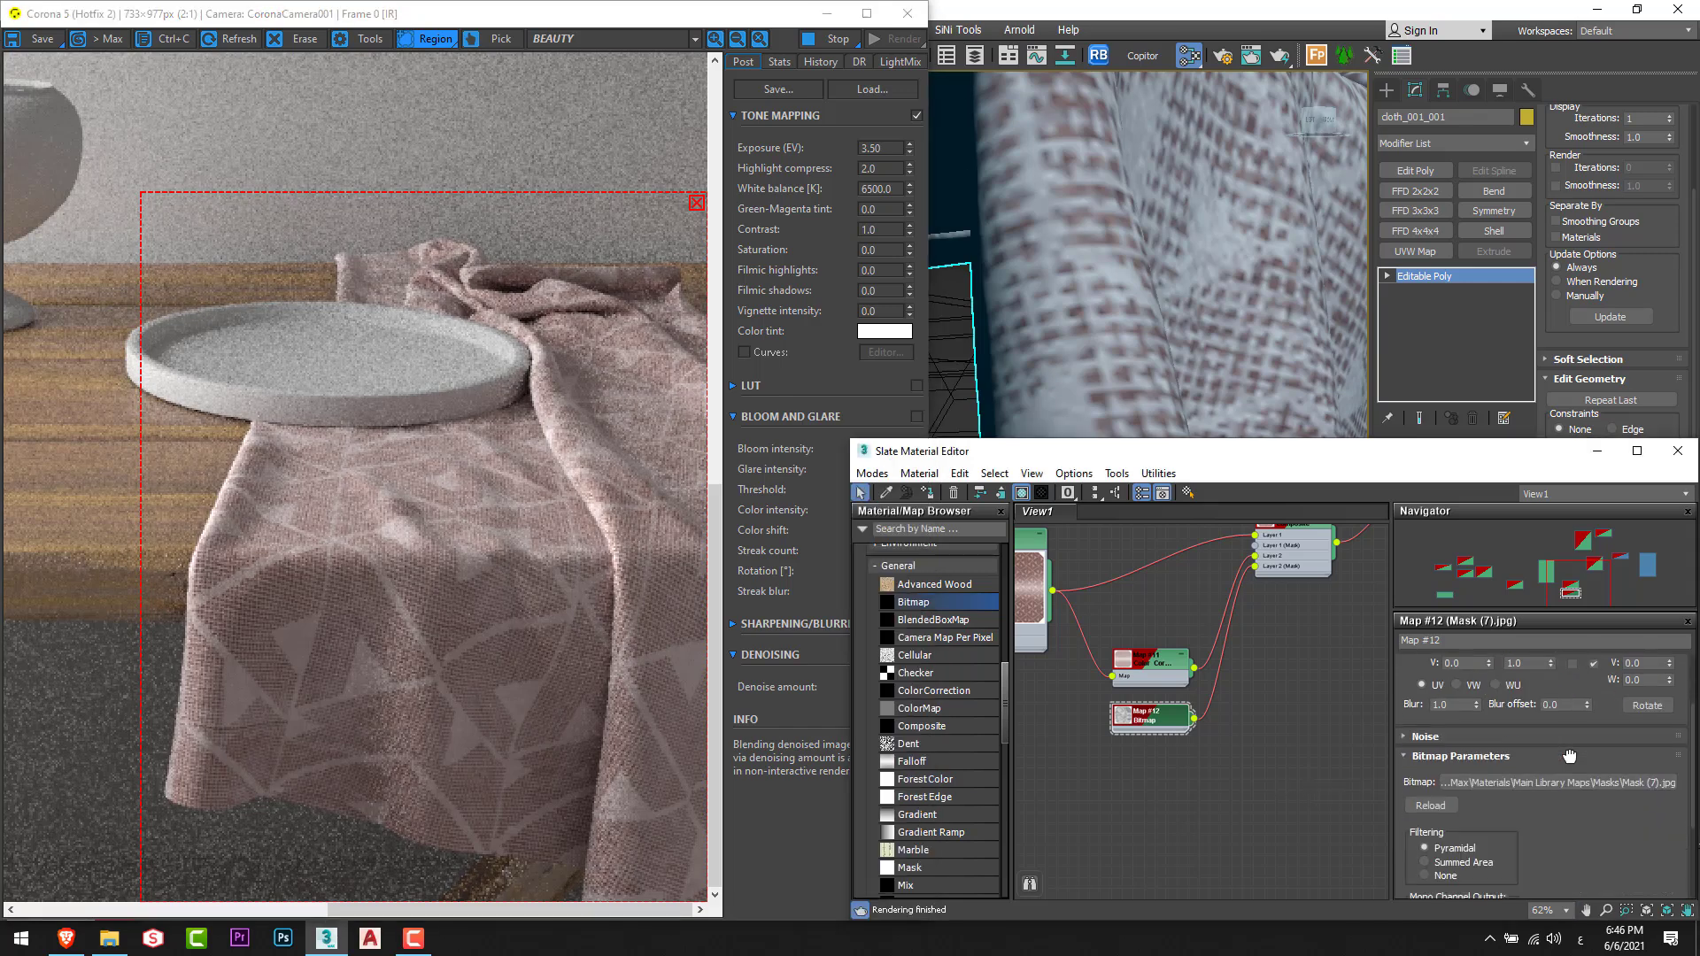
pyautogui.click(1564, 788)
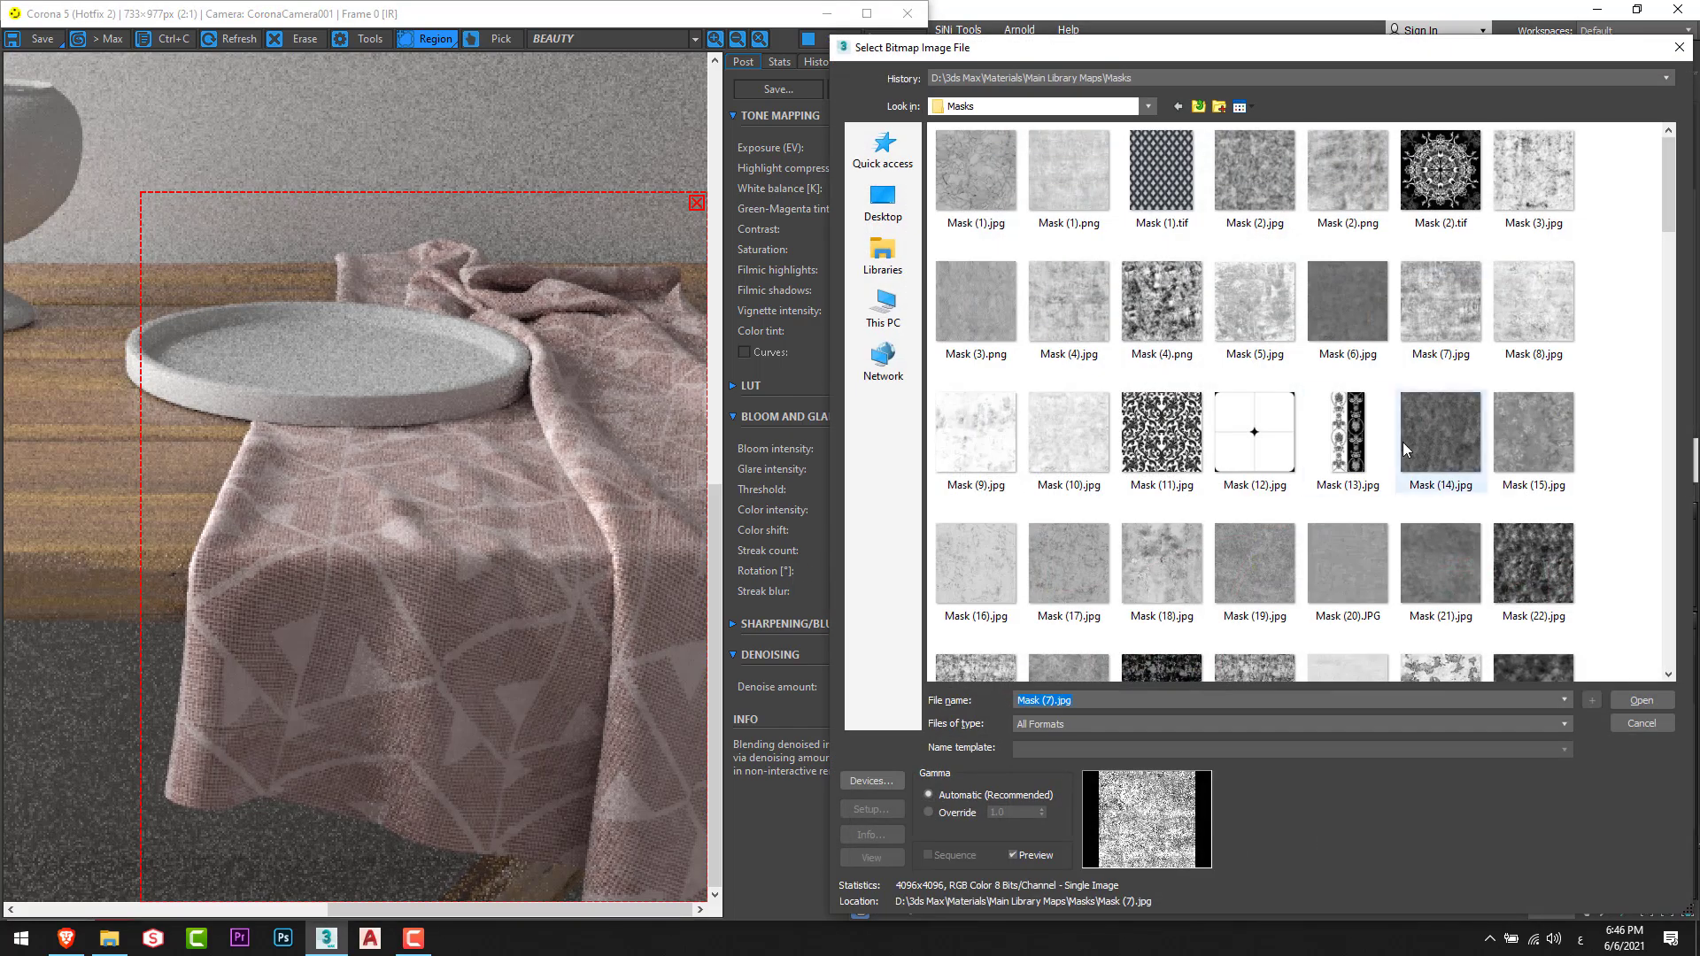
pyautogui.scroll(-3, 1439, 482)
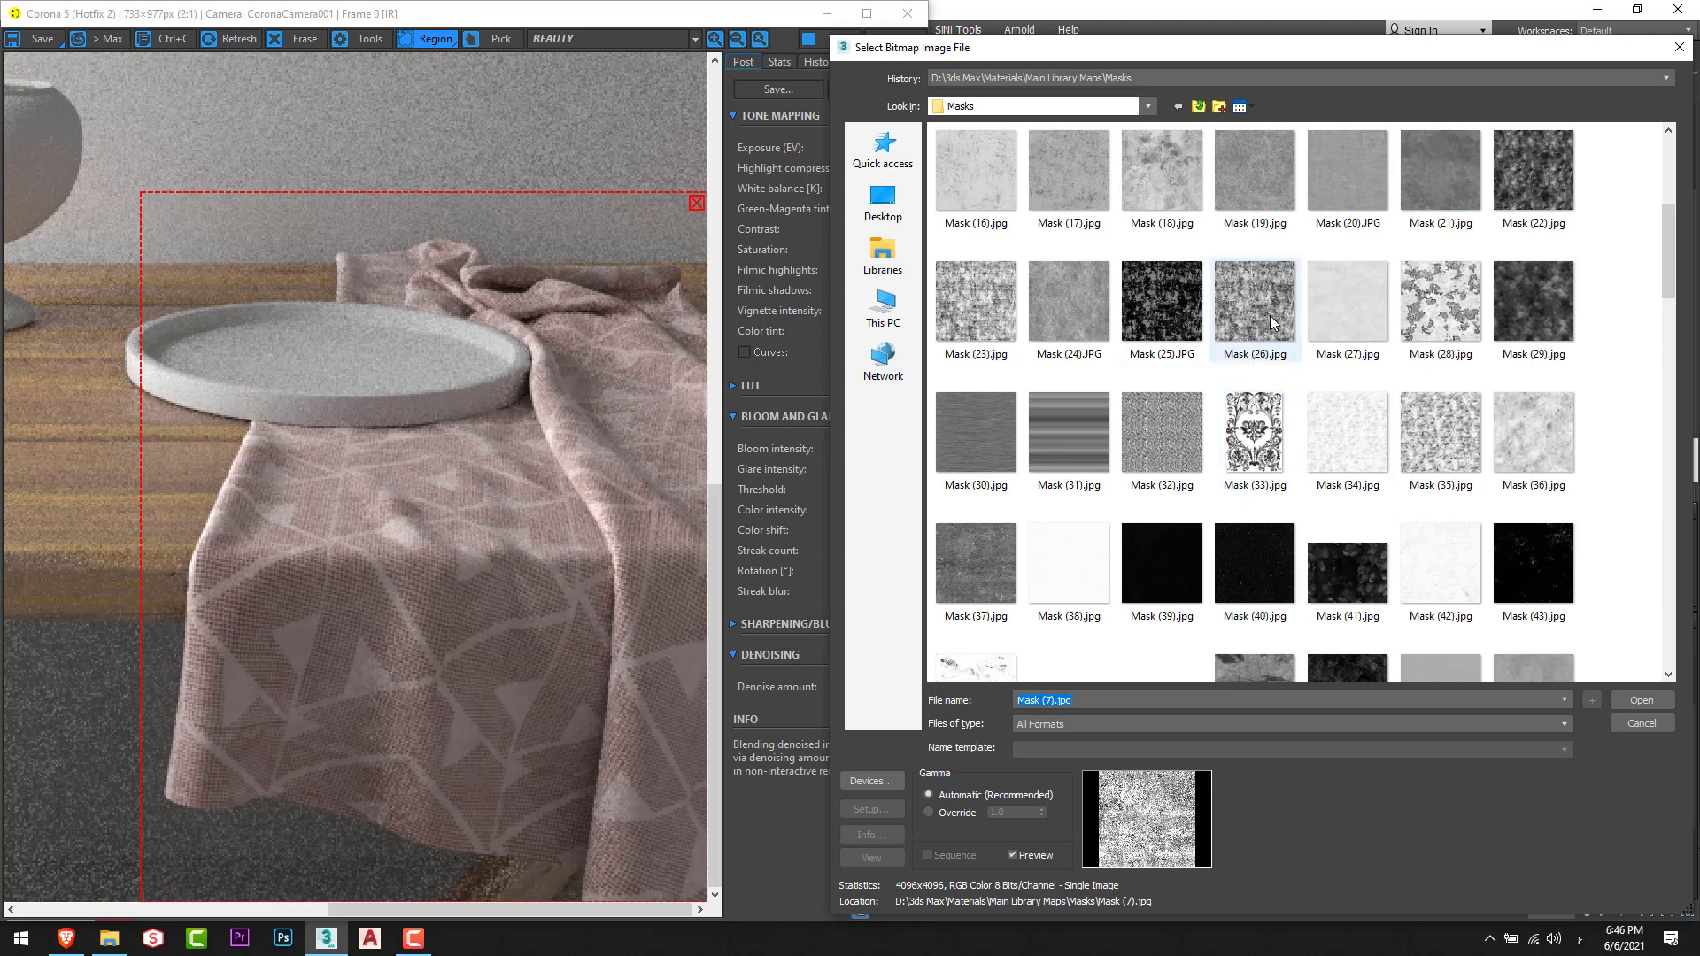
pyautogui.scroll(-2, 1311, 354)
pyautogui.doubleClick(1361, 581)
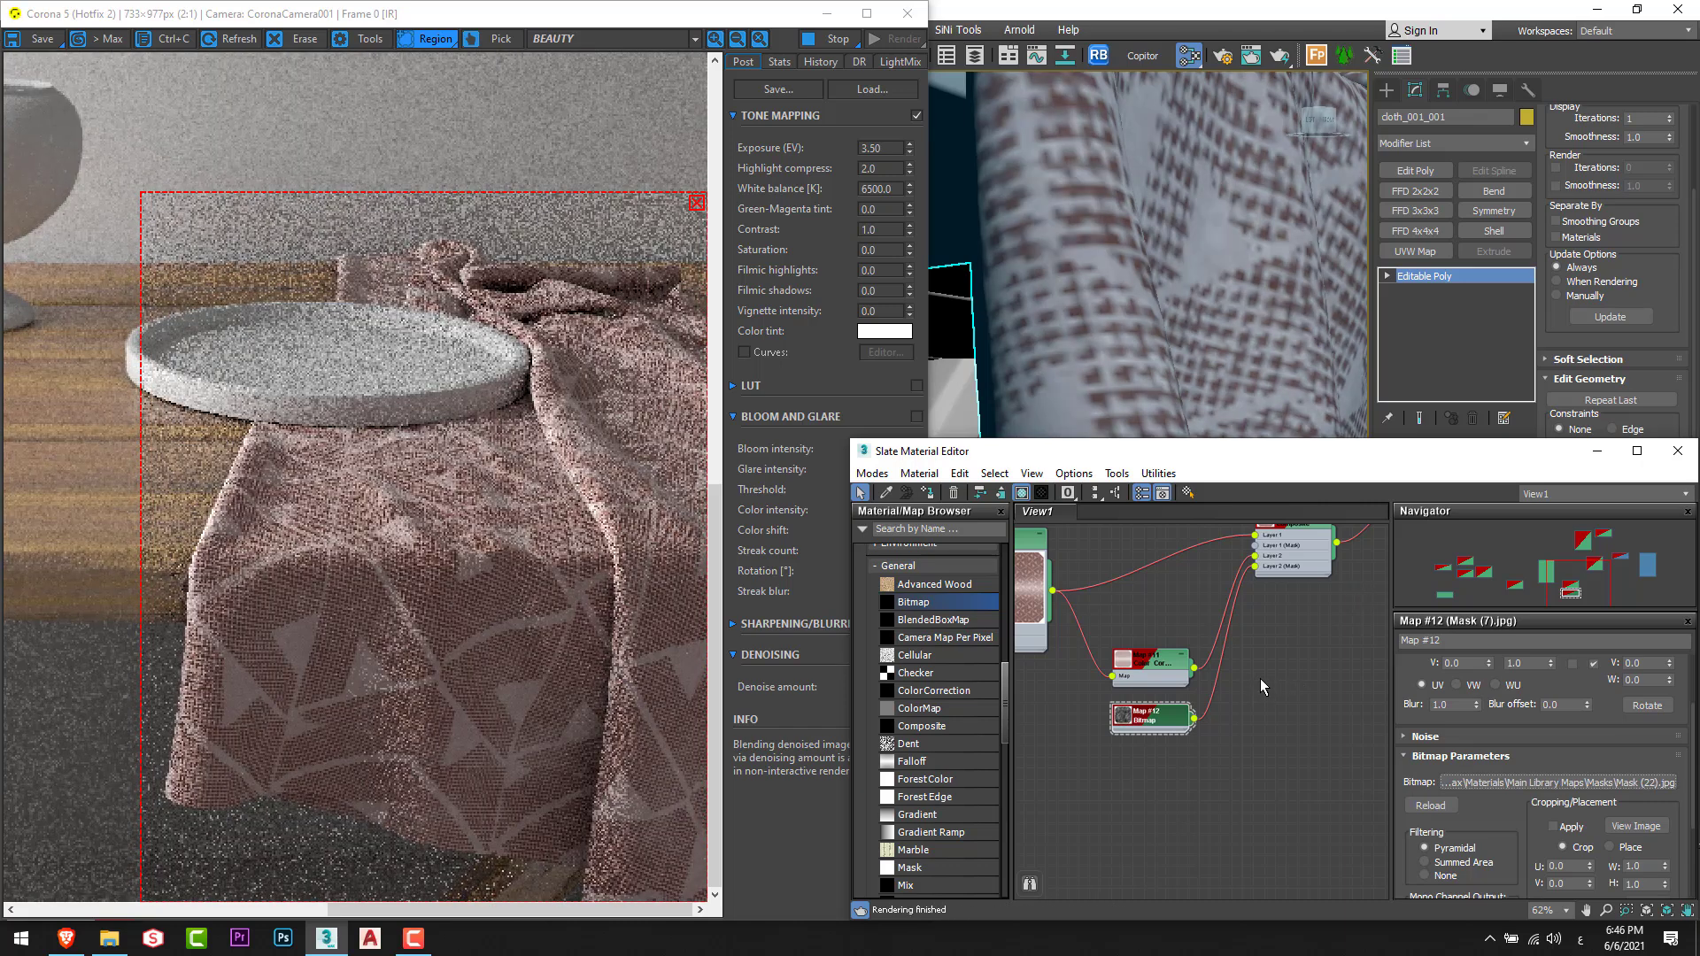
# Enlarge the Composite node's preview and examine the masked cloth pattern up close in the render.
pyautogui.doubleClick(1294, 542)
pyautogui.scroll(5, 1294, 542)
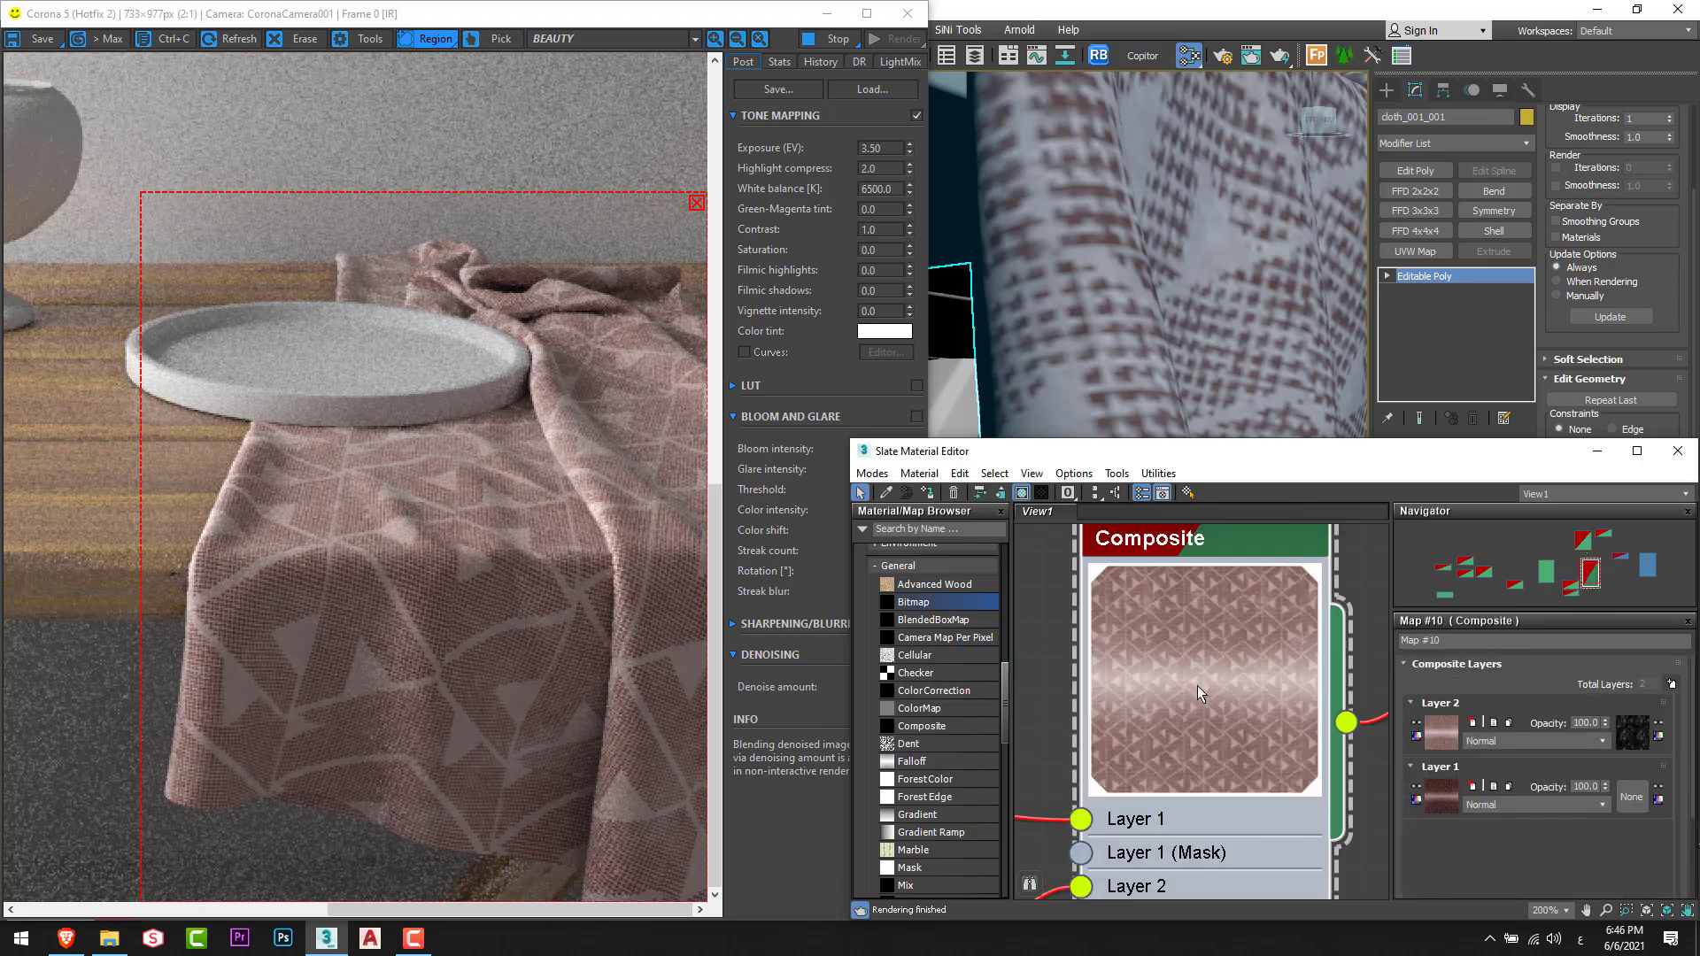
pyautogui.doubleClick(1197, 685)
pyautogui.scroll(-5, 1151, 708)
pyautogui.scroll(2, 455, 797)
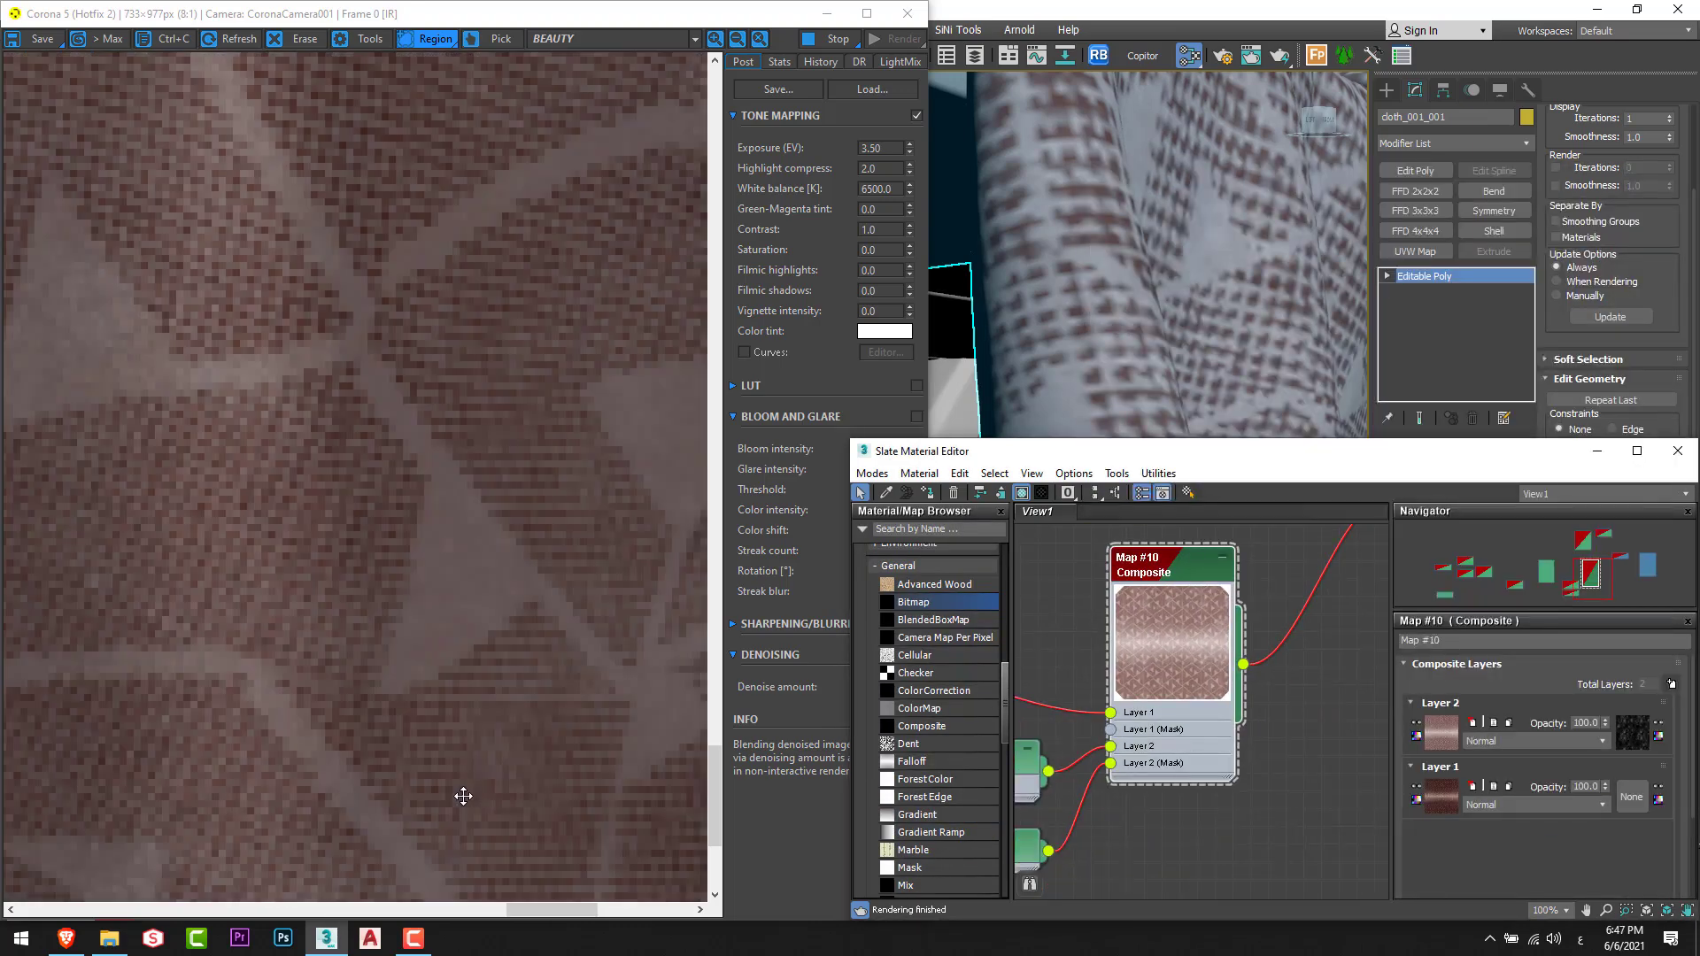
pyautogui.scroll(-2, 567, 690)
pyautogui.moveTo(563, 720); pyautogui.dragTo(519, 702, button='middle')
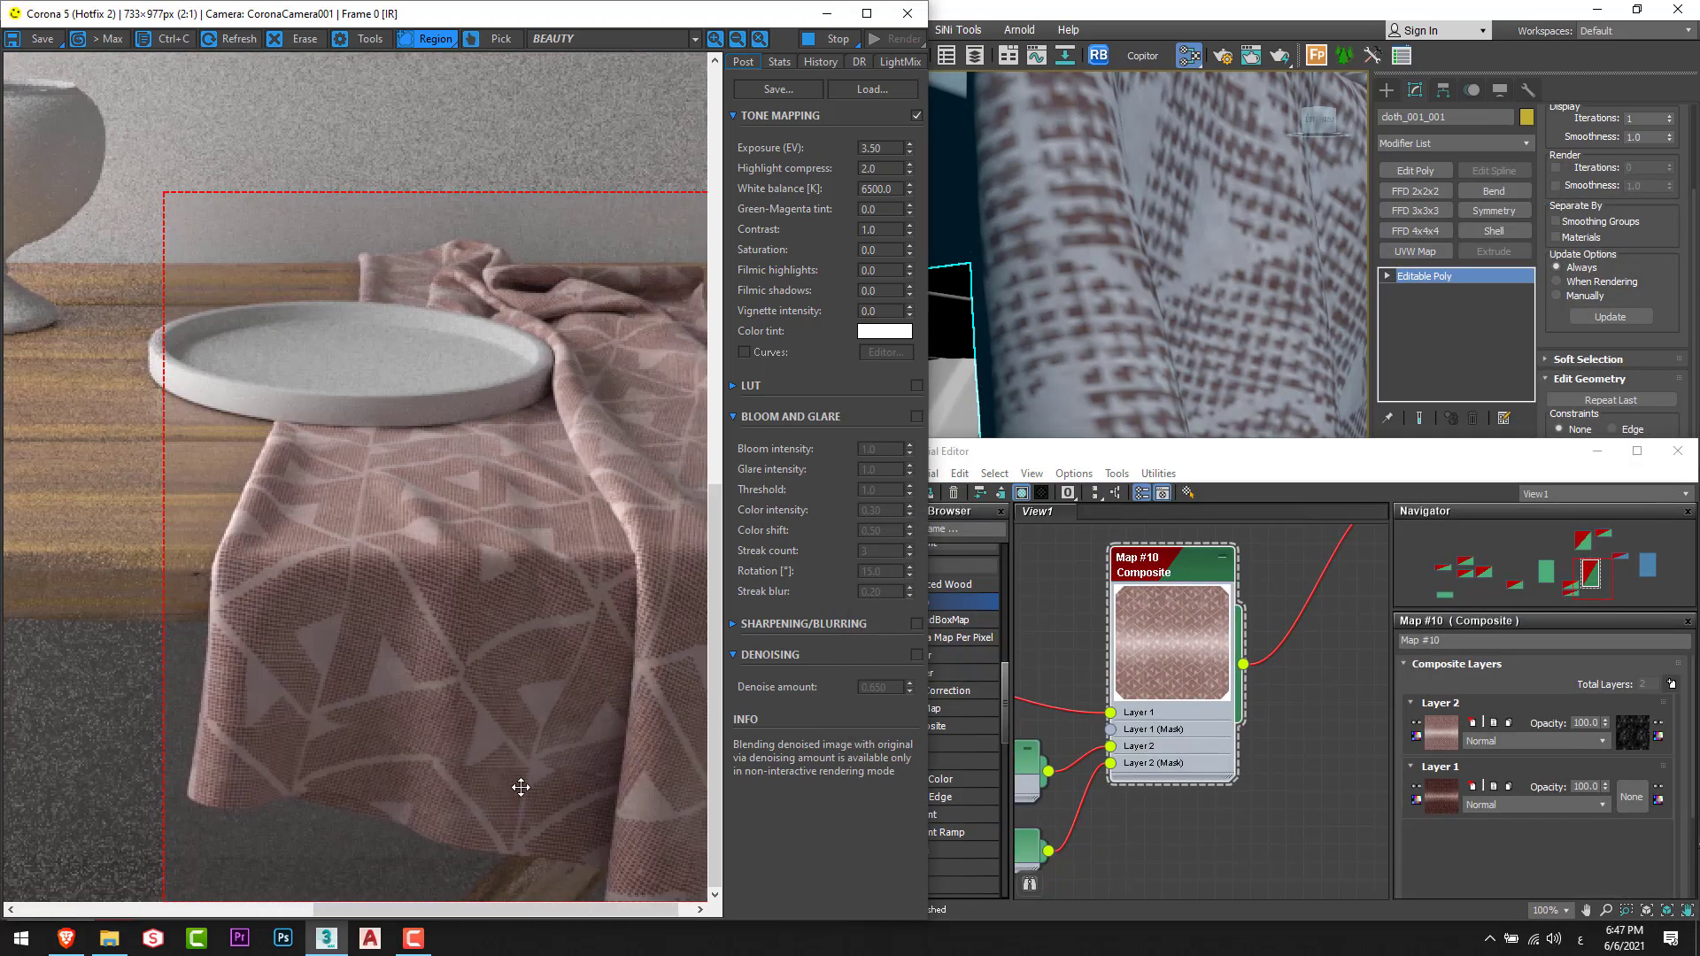
pyautogui.scroll(2, 496, 788)
pyautogui.moveTo(448, 794); pyautogui.dragTo(475, 773, button='middle')
pyautogui.scroll(-1, 346, 545)
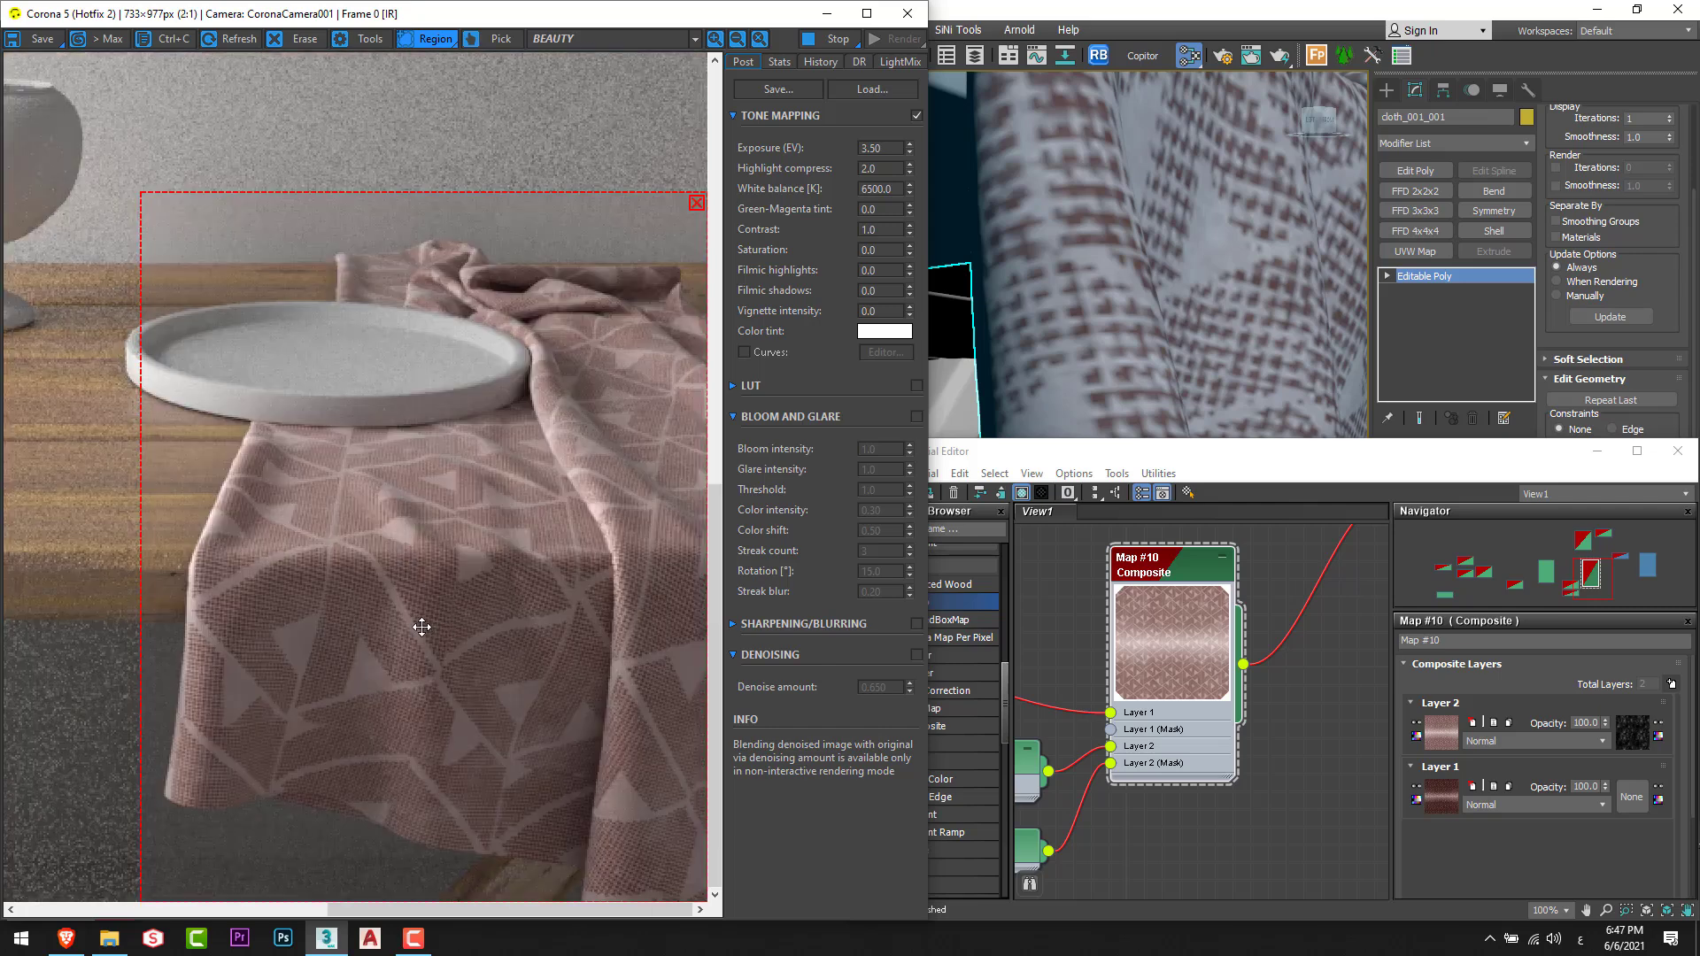
# Replace the image in the Composite's Layer 2 mask bitmap with Mask (58).jpg from the Masks folder.
pyautogui.click(1080, 761)
pyautogui.scroll(-3, 1127, 775)
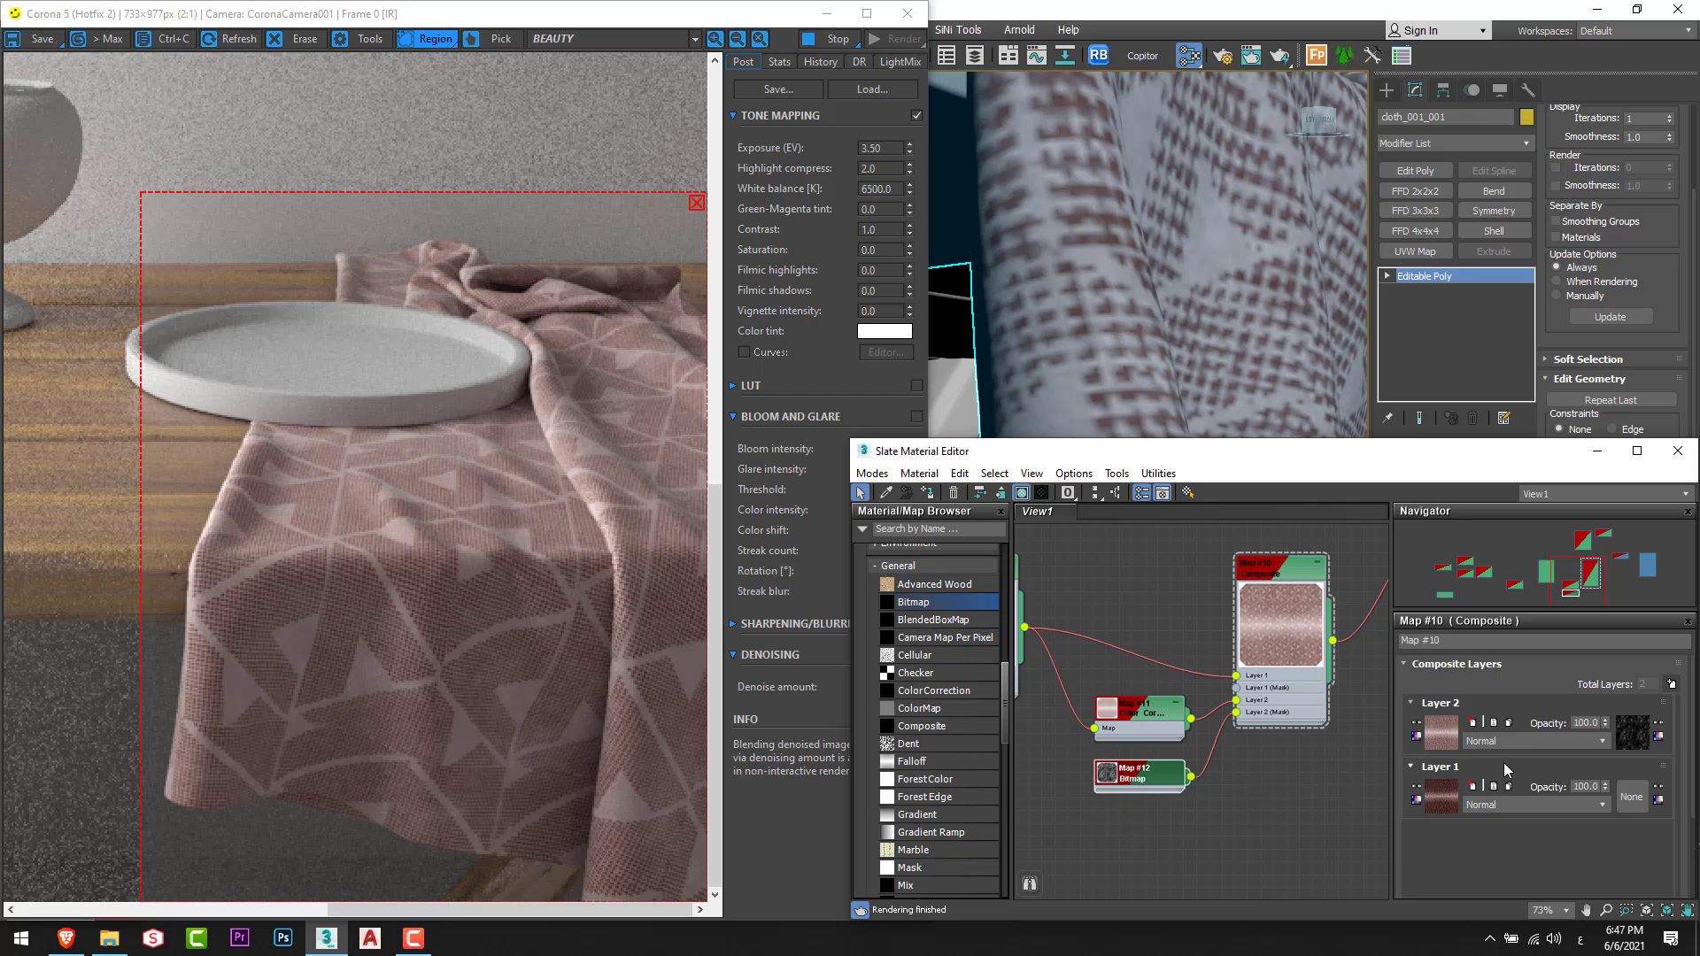
pyautogui.click(1625, 736)
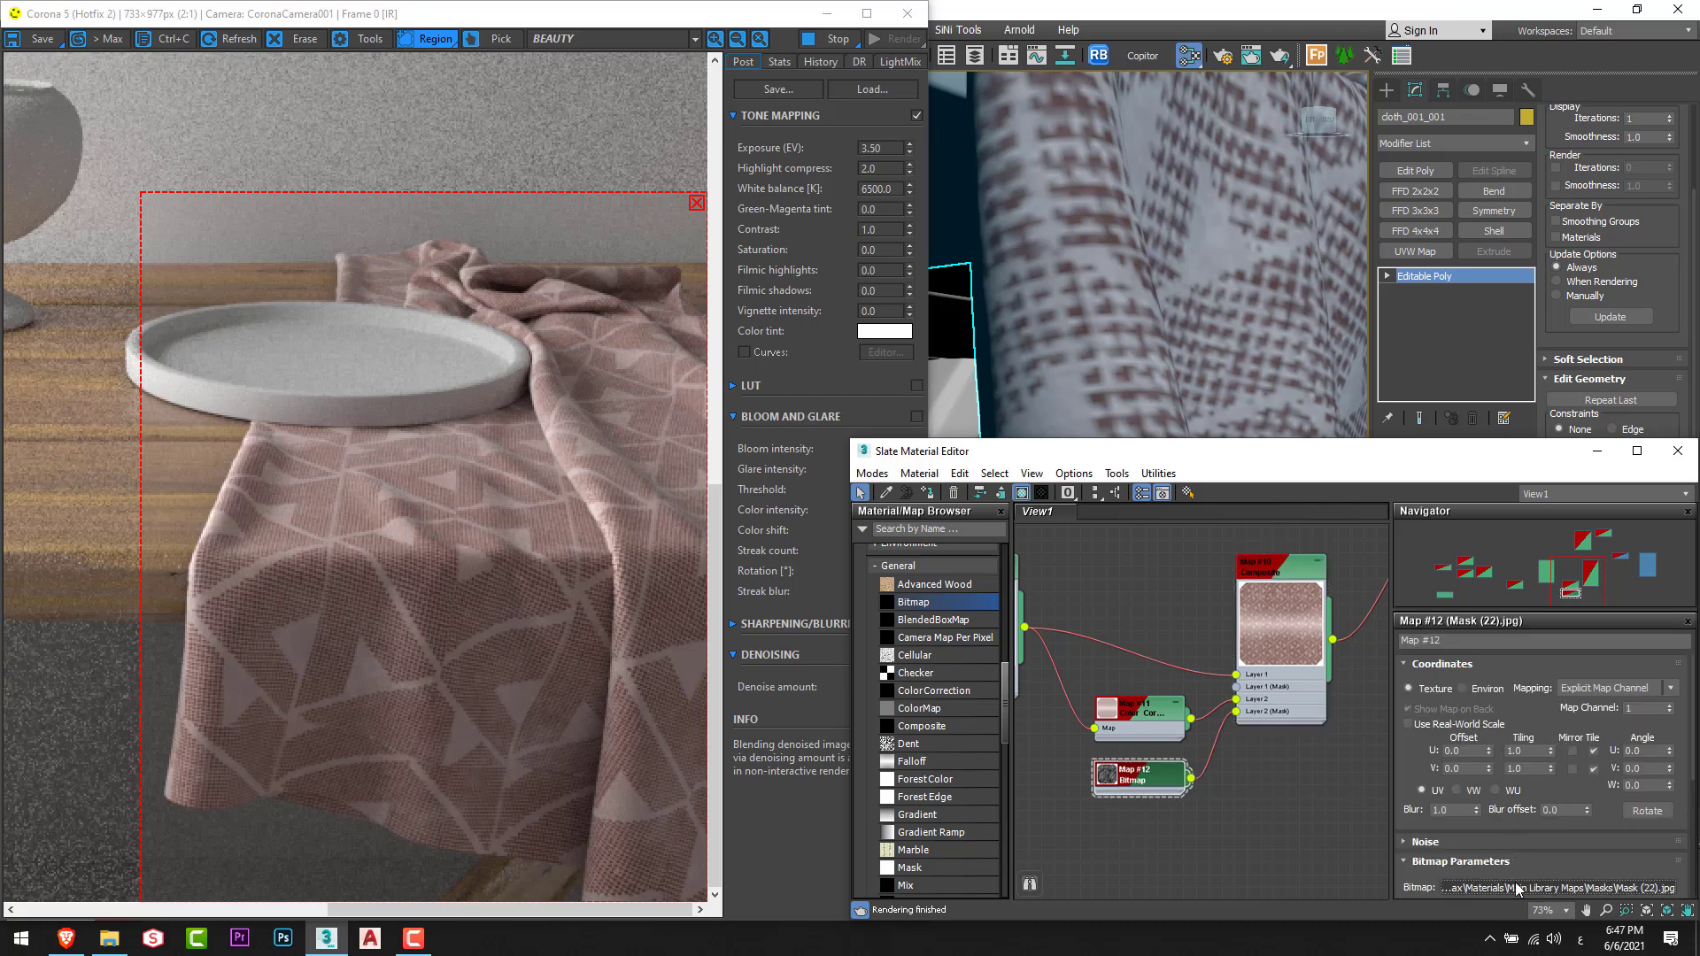
pyautogui.click(1518, 889)
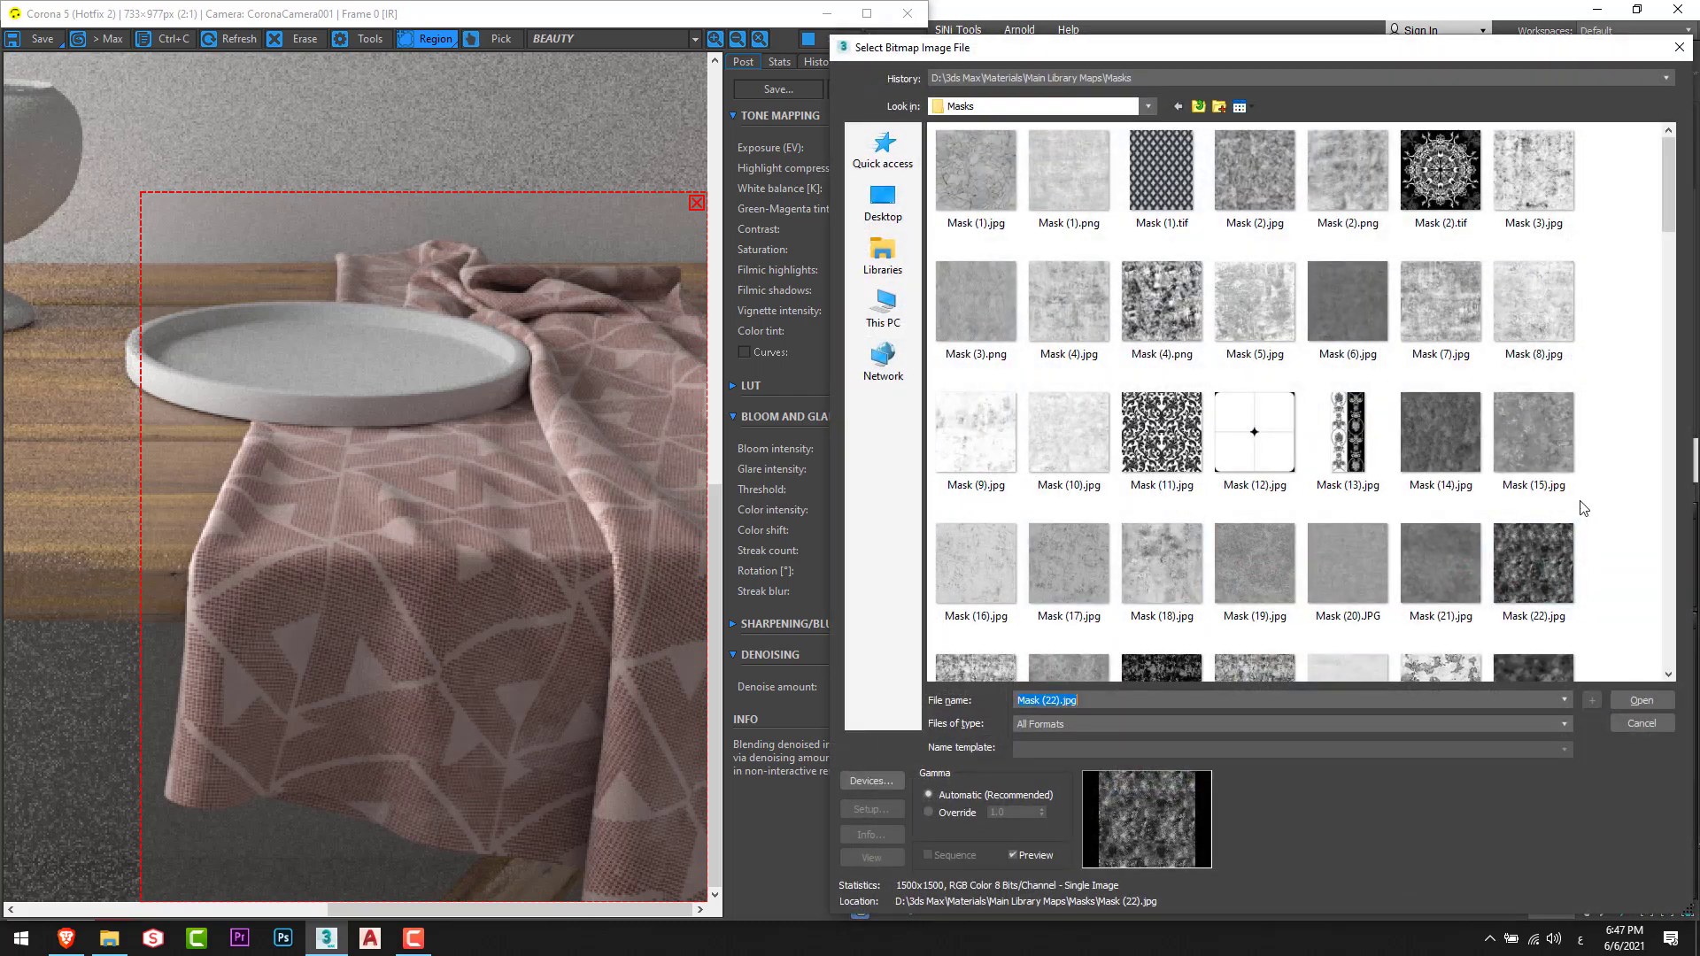
pyautogui.scroll(-3, 1585, 508)
pyautogui.scroll(-3, 1609, 481)
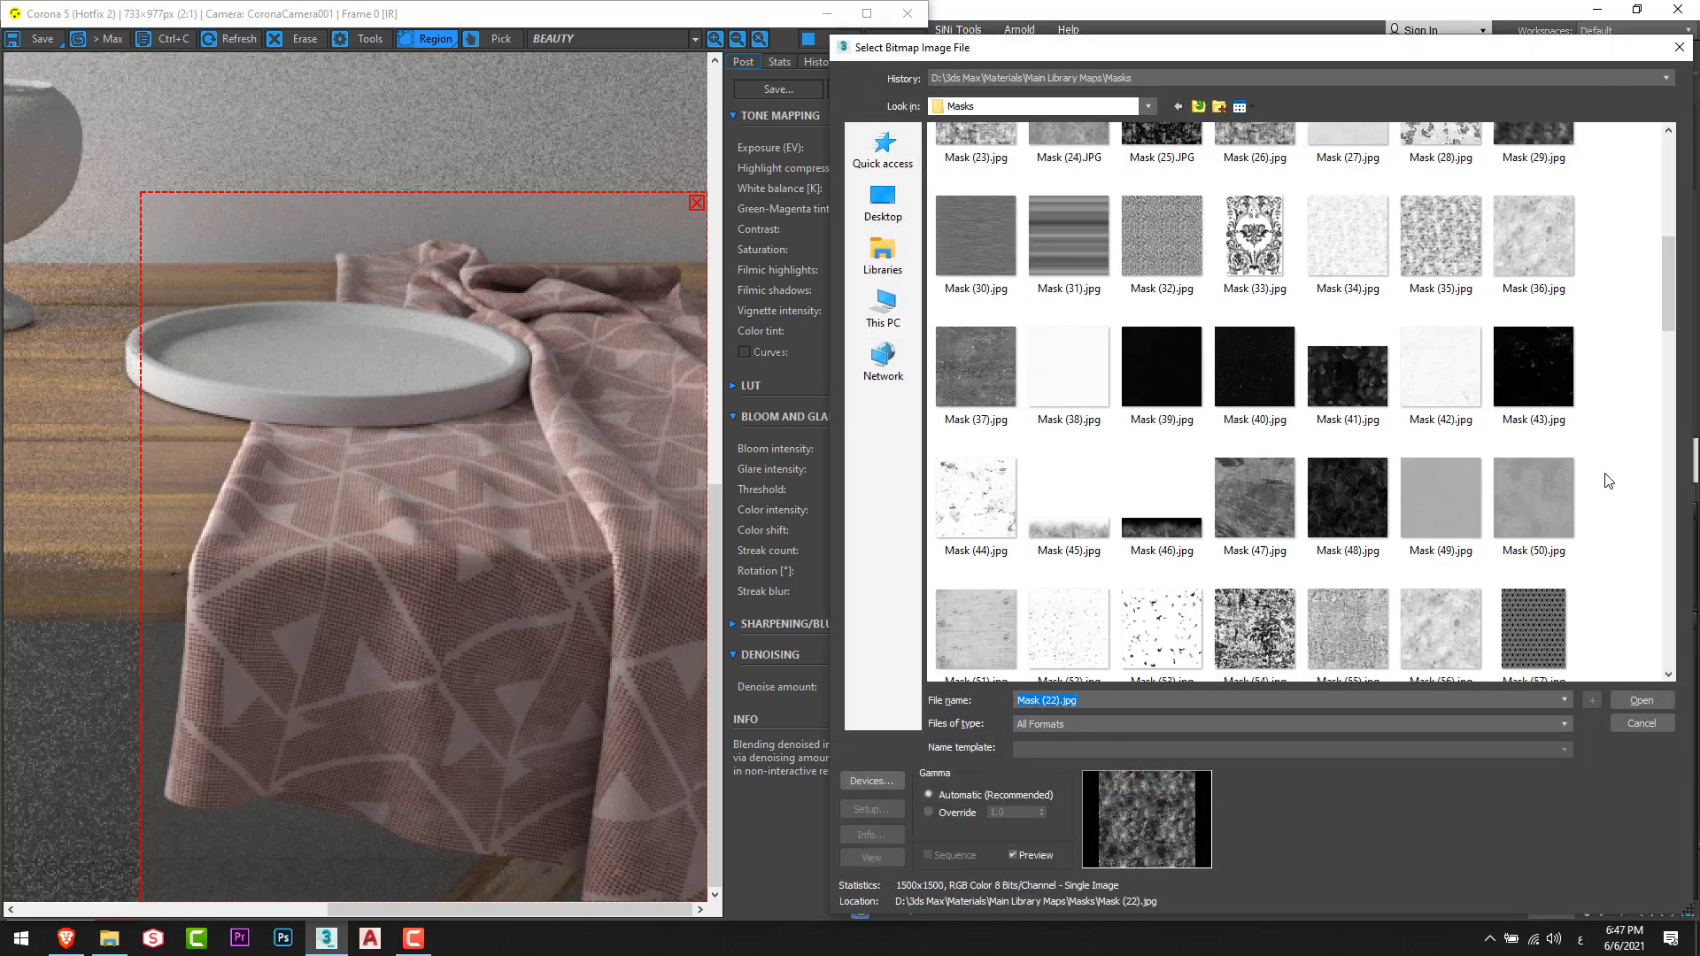
pyautogui.scroll(-3, 1609, 481)
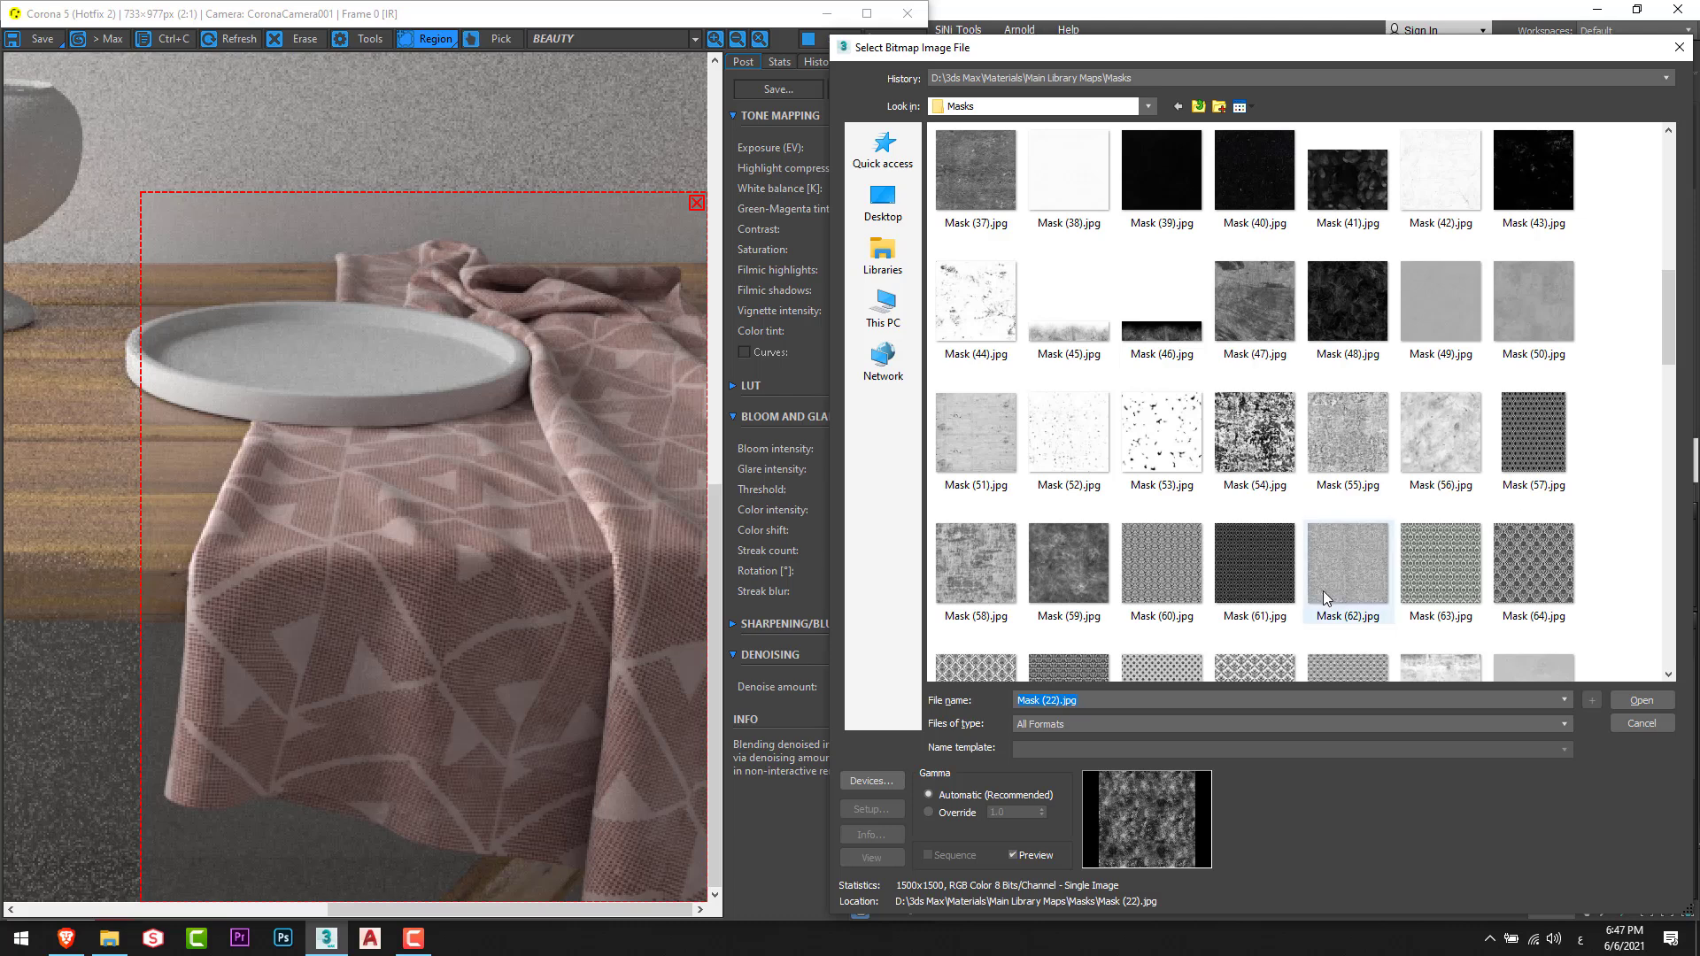
pyautogui.doubleClick(989, 563)
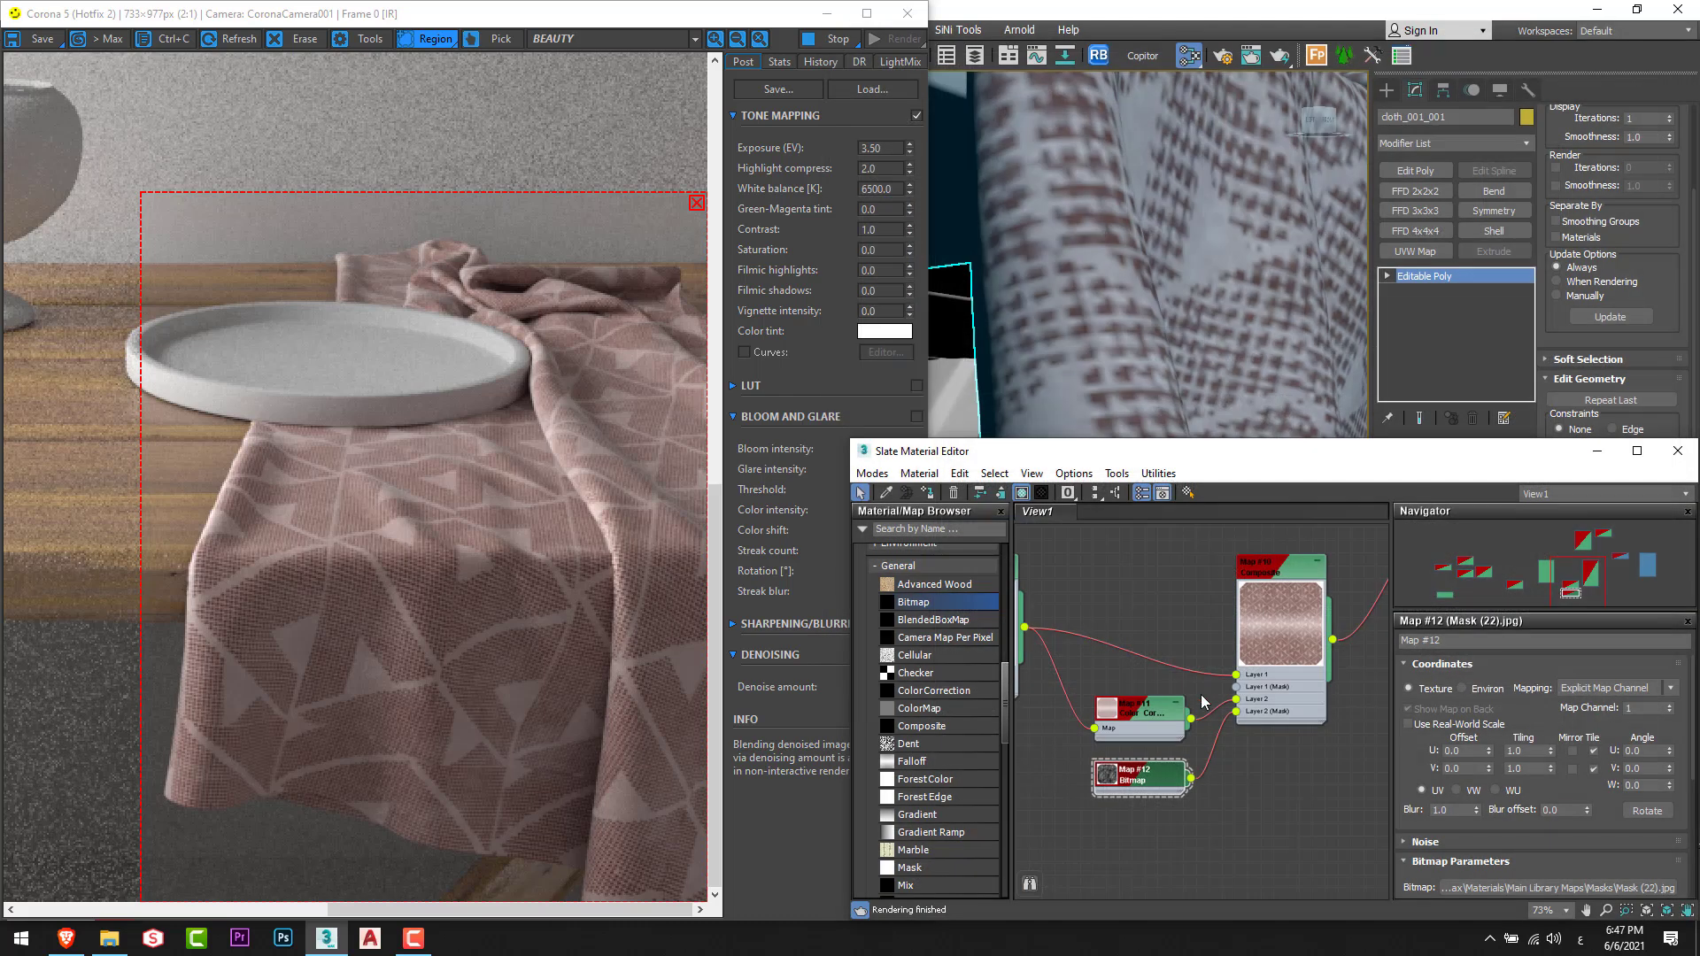
# Examine the cloth with the new mask up close in the render and review its whole material node graph.
pyautogui.moveTo(1177, 659); pyautogui.dragTo(1235, 630, button='middle')
pyautogui.scroll(-2, 1235, 630)
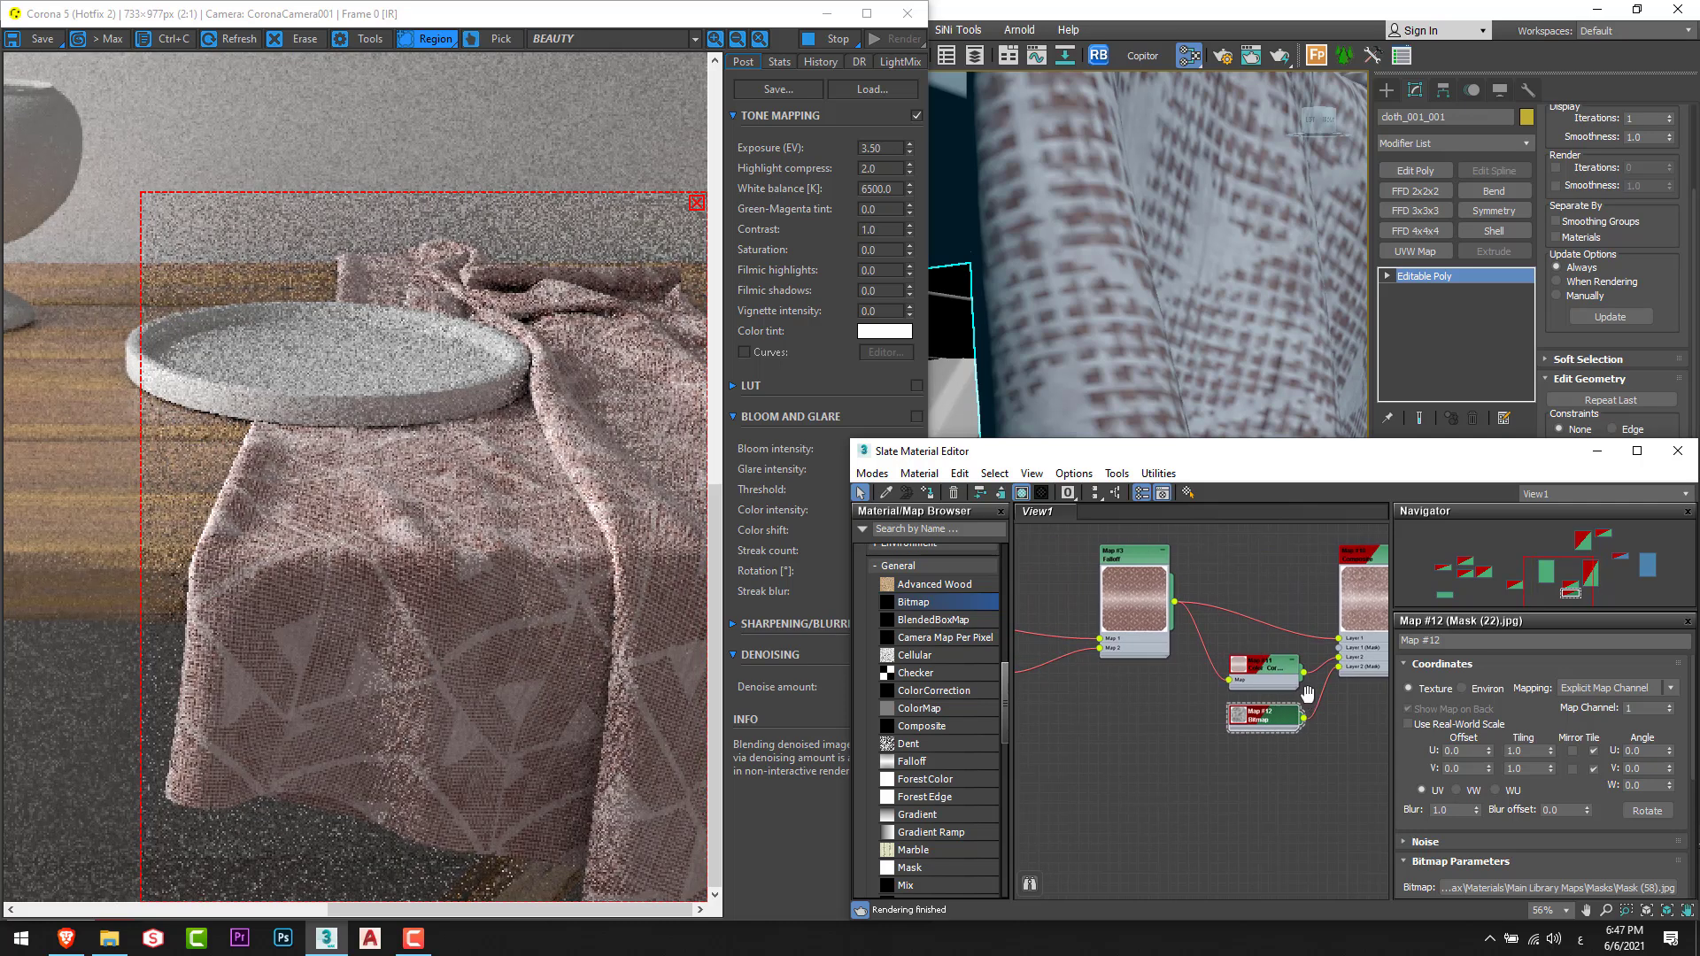
pyautogui.moveTo(1307, 693); pyautogui.dragTo(1368, 678, button='middle')
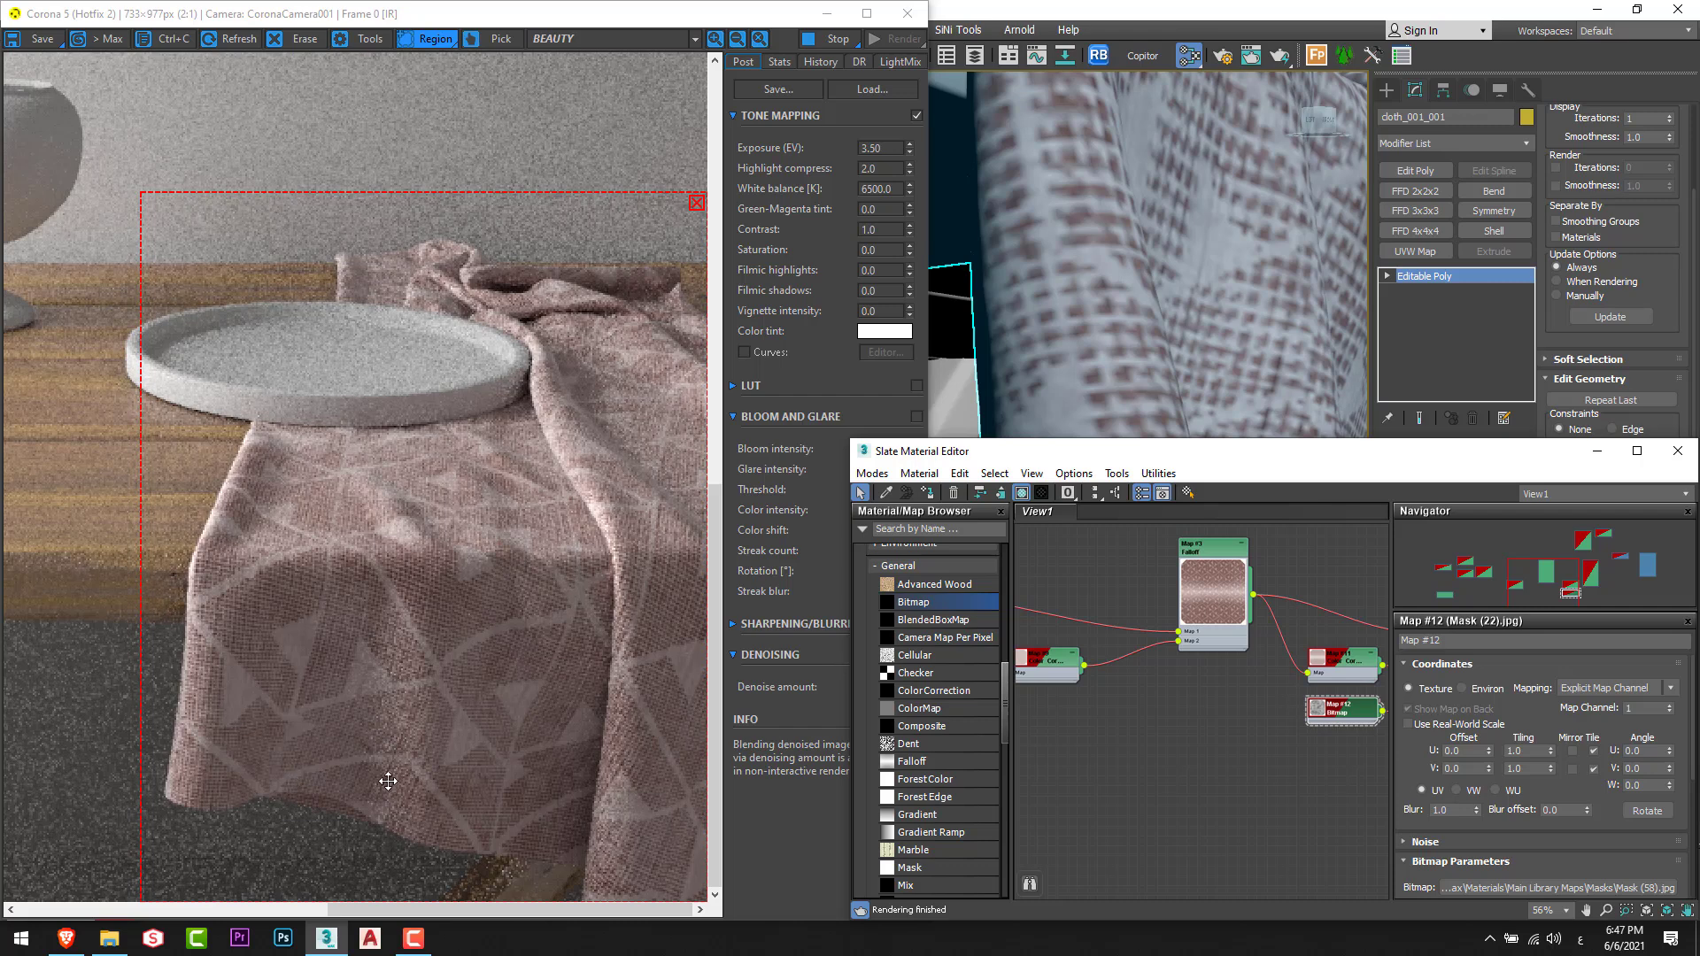
pyautogui.scroll(3, 372, 766)
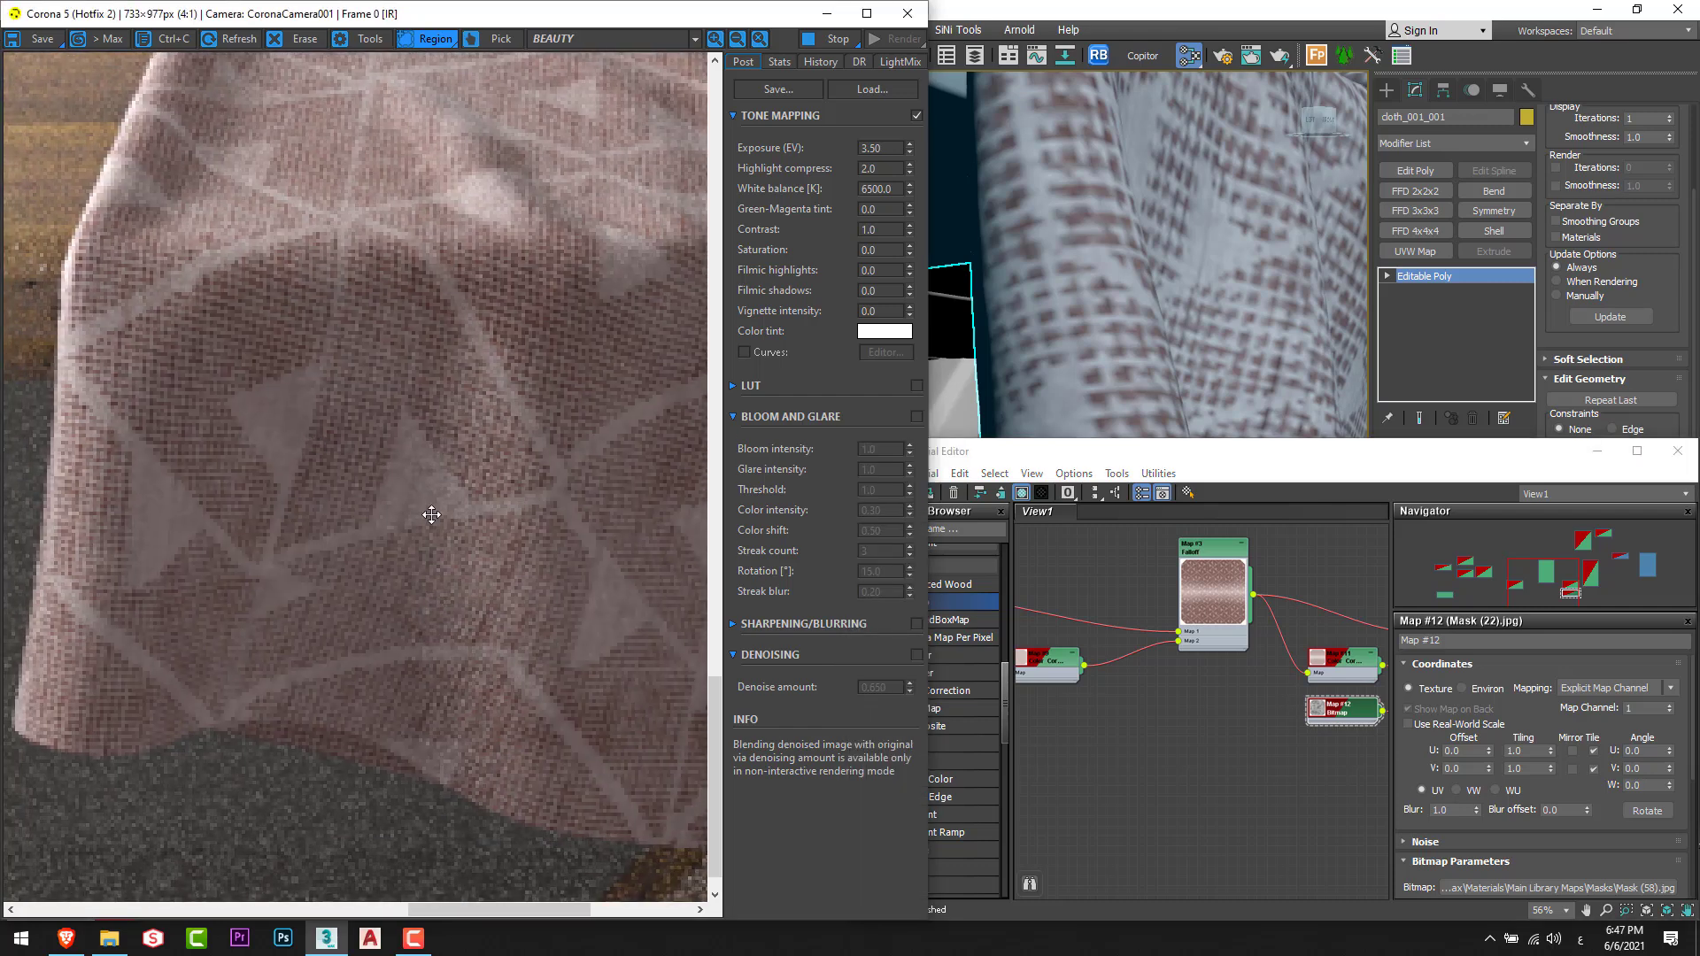
pyautogui.scroll(-2, 420, 514)
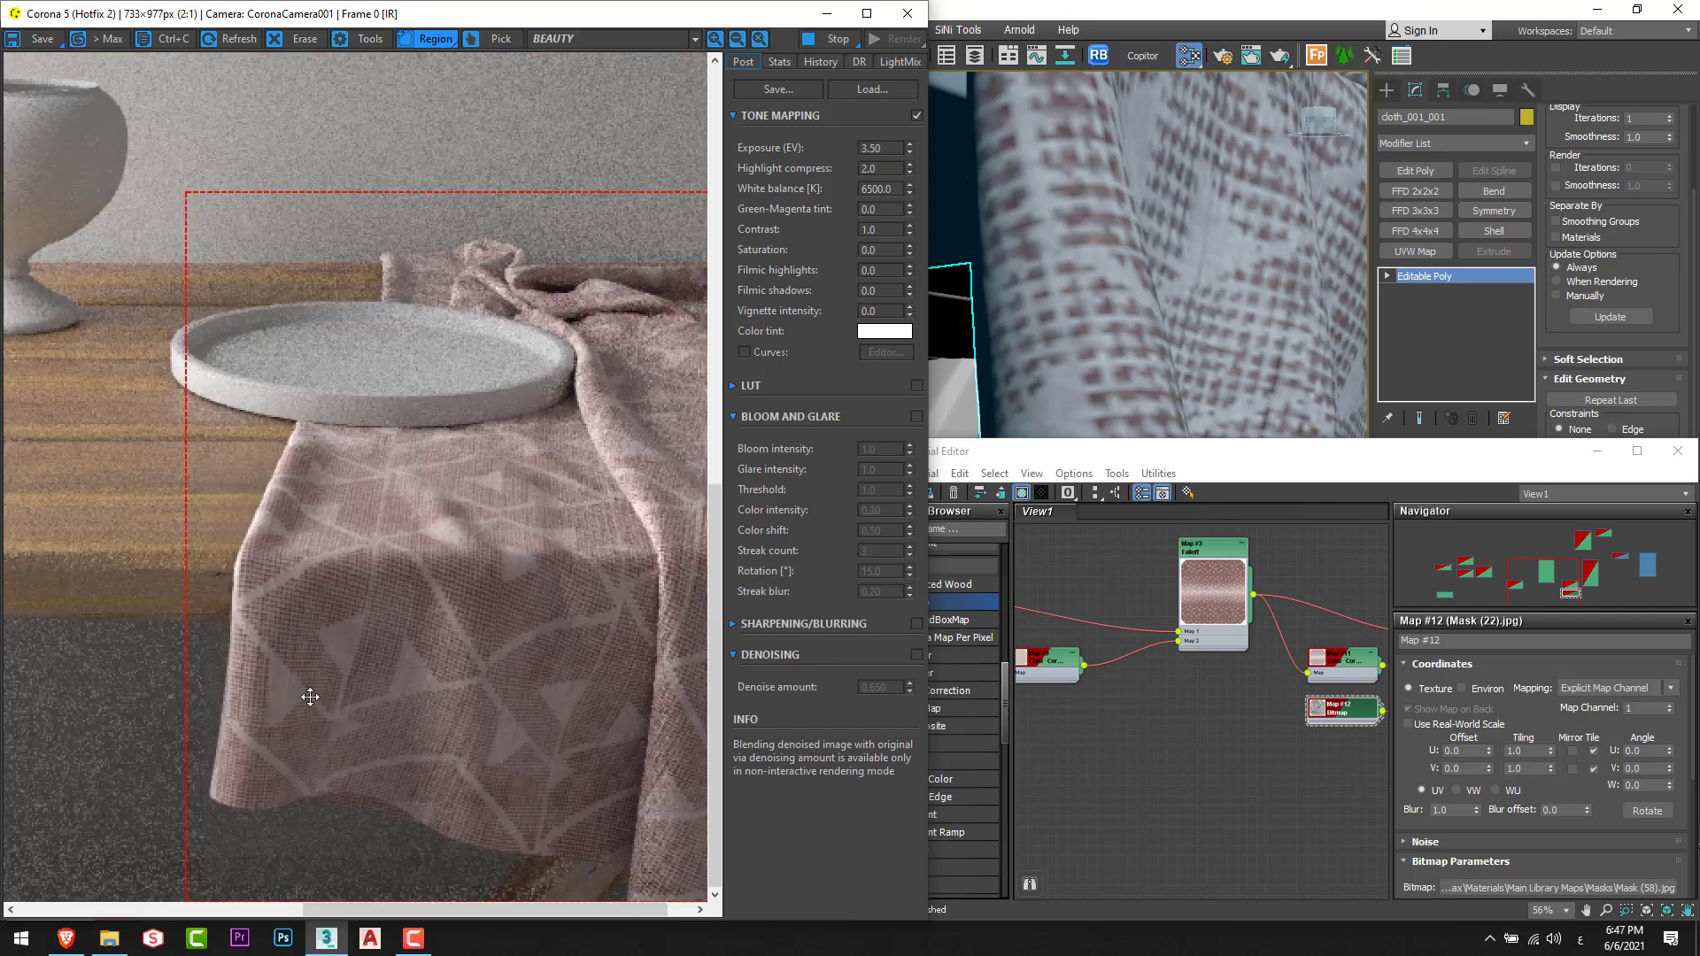
pyautogui.middleClick(1092, 724)
pyautogui.scroll(-8, 1198, 730)
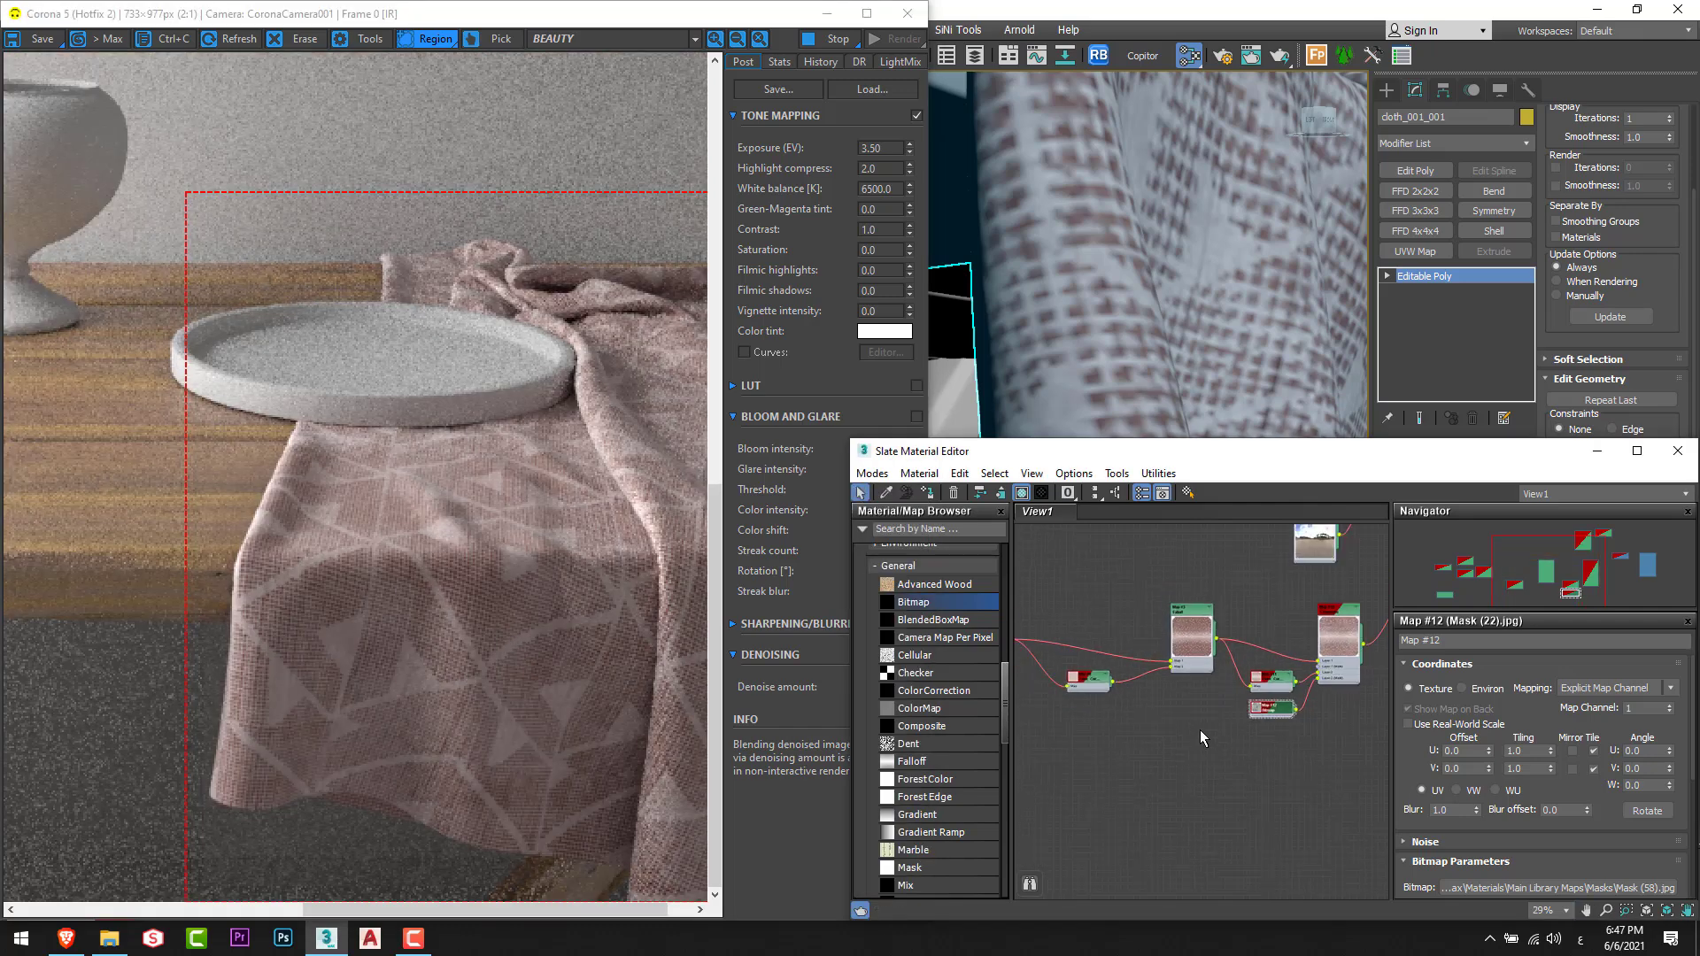
pyautogui.moveTo(1215, 727); pyautogui.dragTo(1218, 734, button='middle')
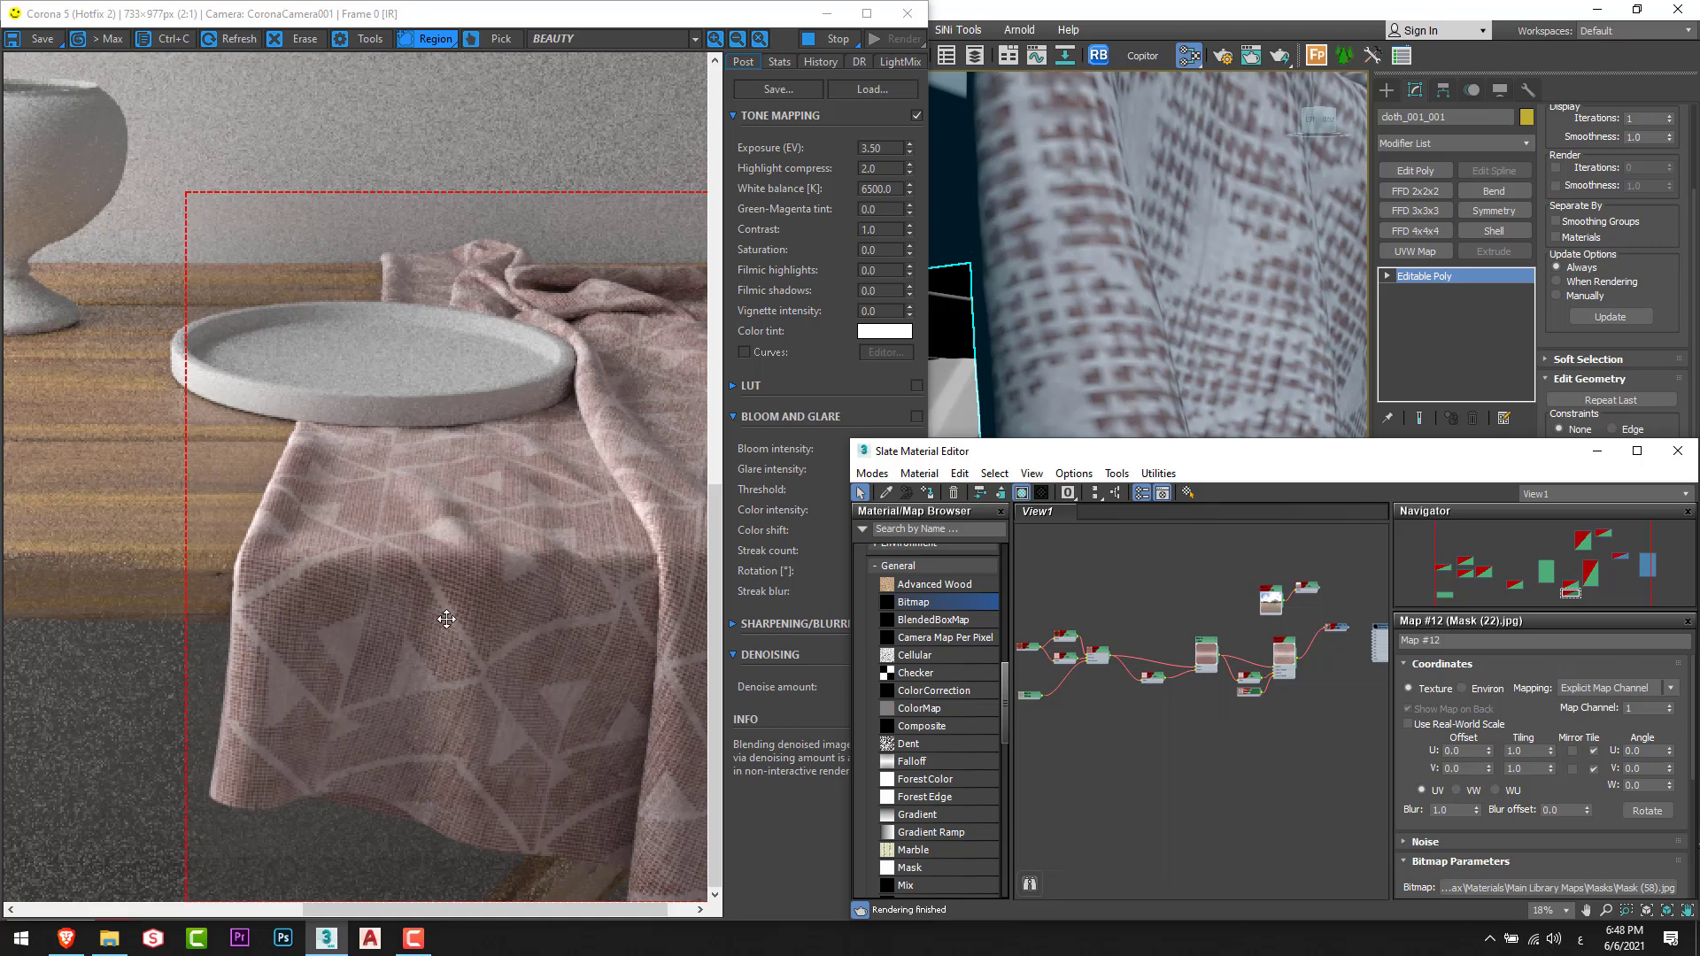
pyautogui.scroll(-3, 1324, 685)
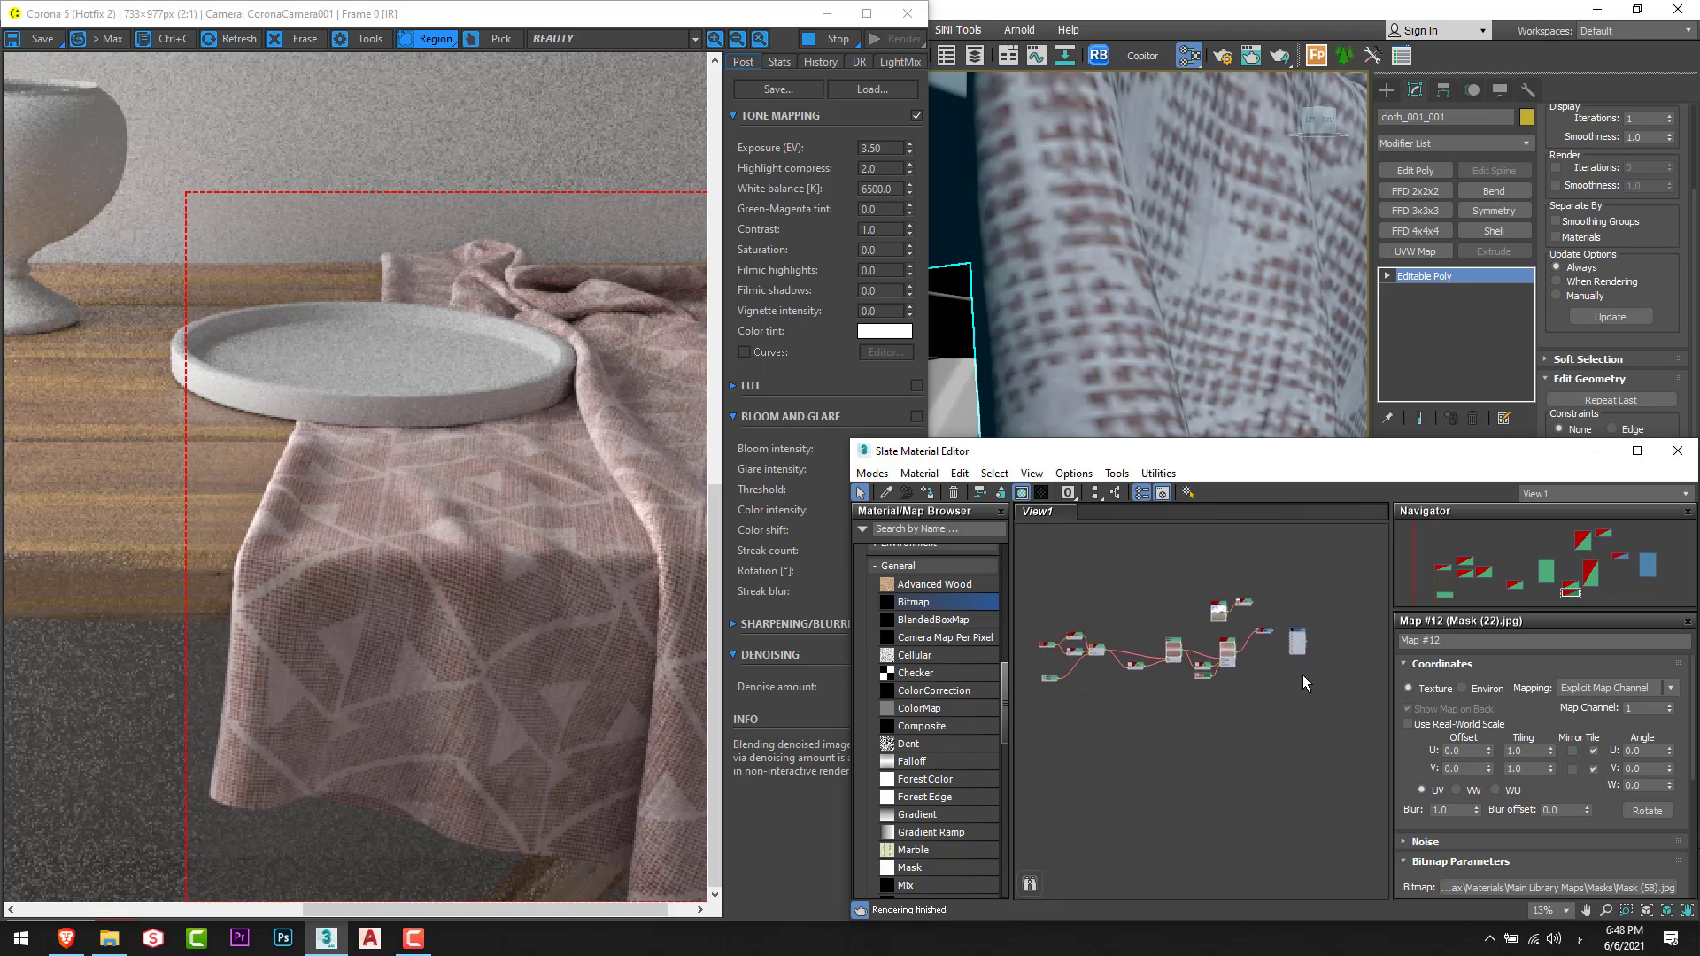
pyautogui.moveTo(1231, 702); pyautogui.dragTo(1256, 688, button='middle')
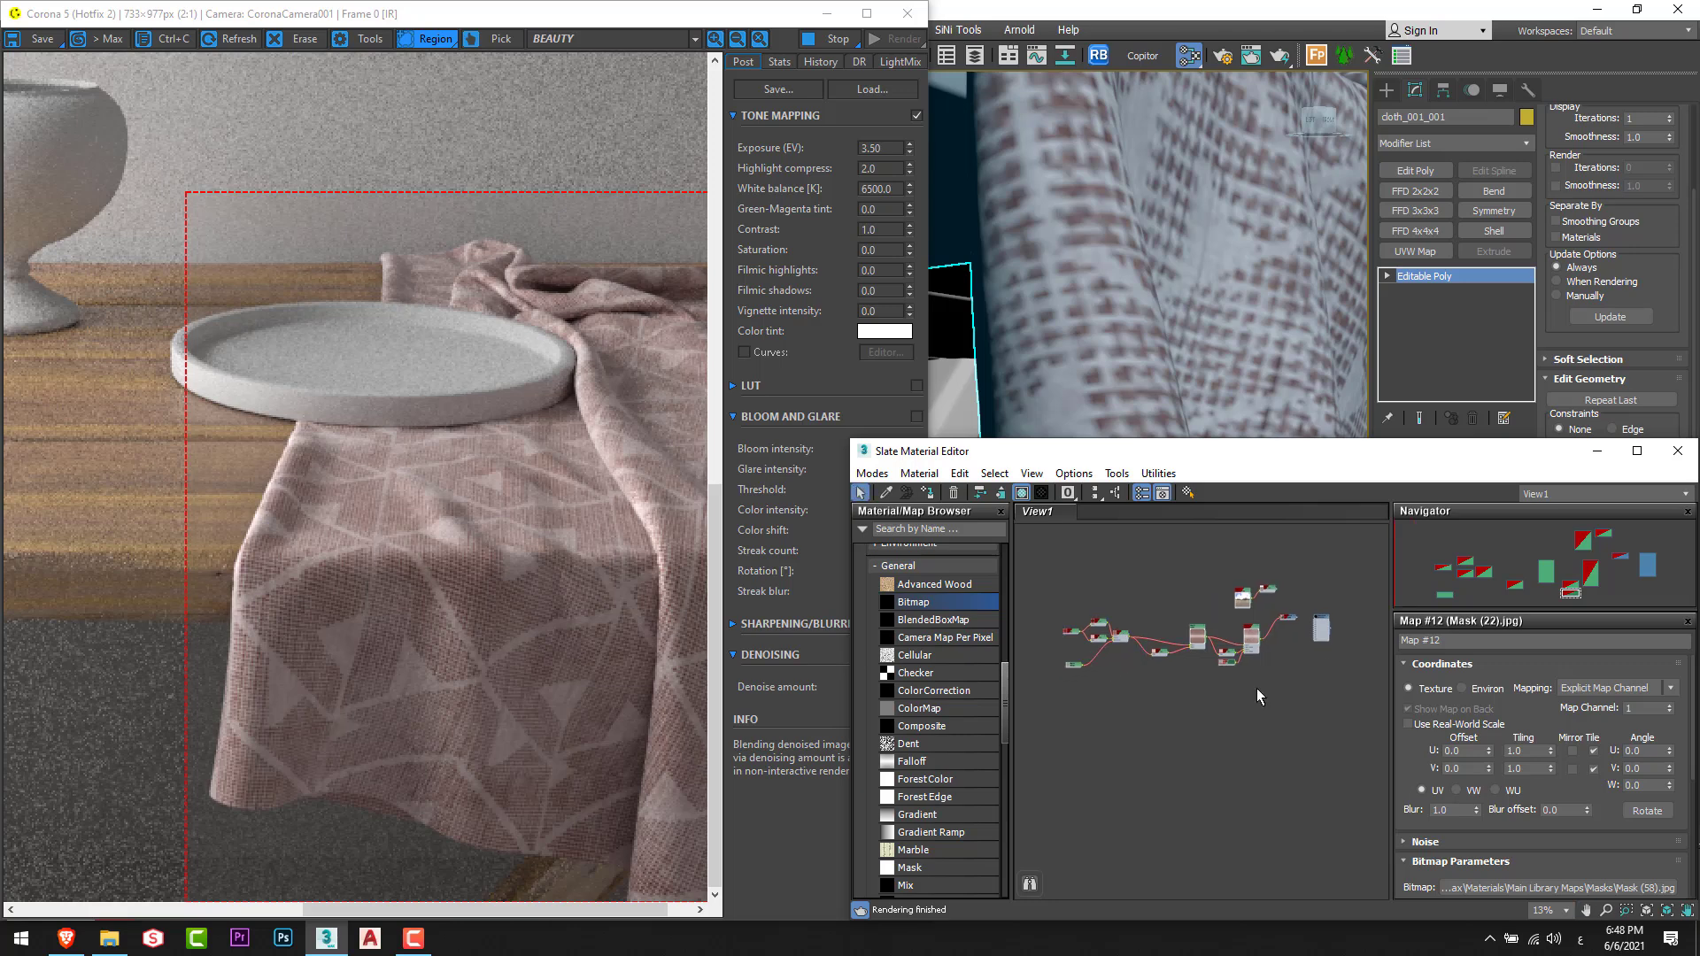
# Check the Sierra fabric reference in the browser, then open its JPG from the Coronadisplace folder in Photoshop.
pyautogui.click(66, 938)
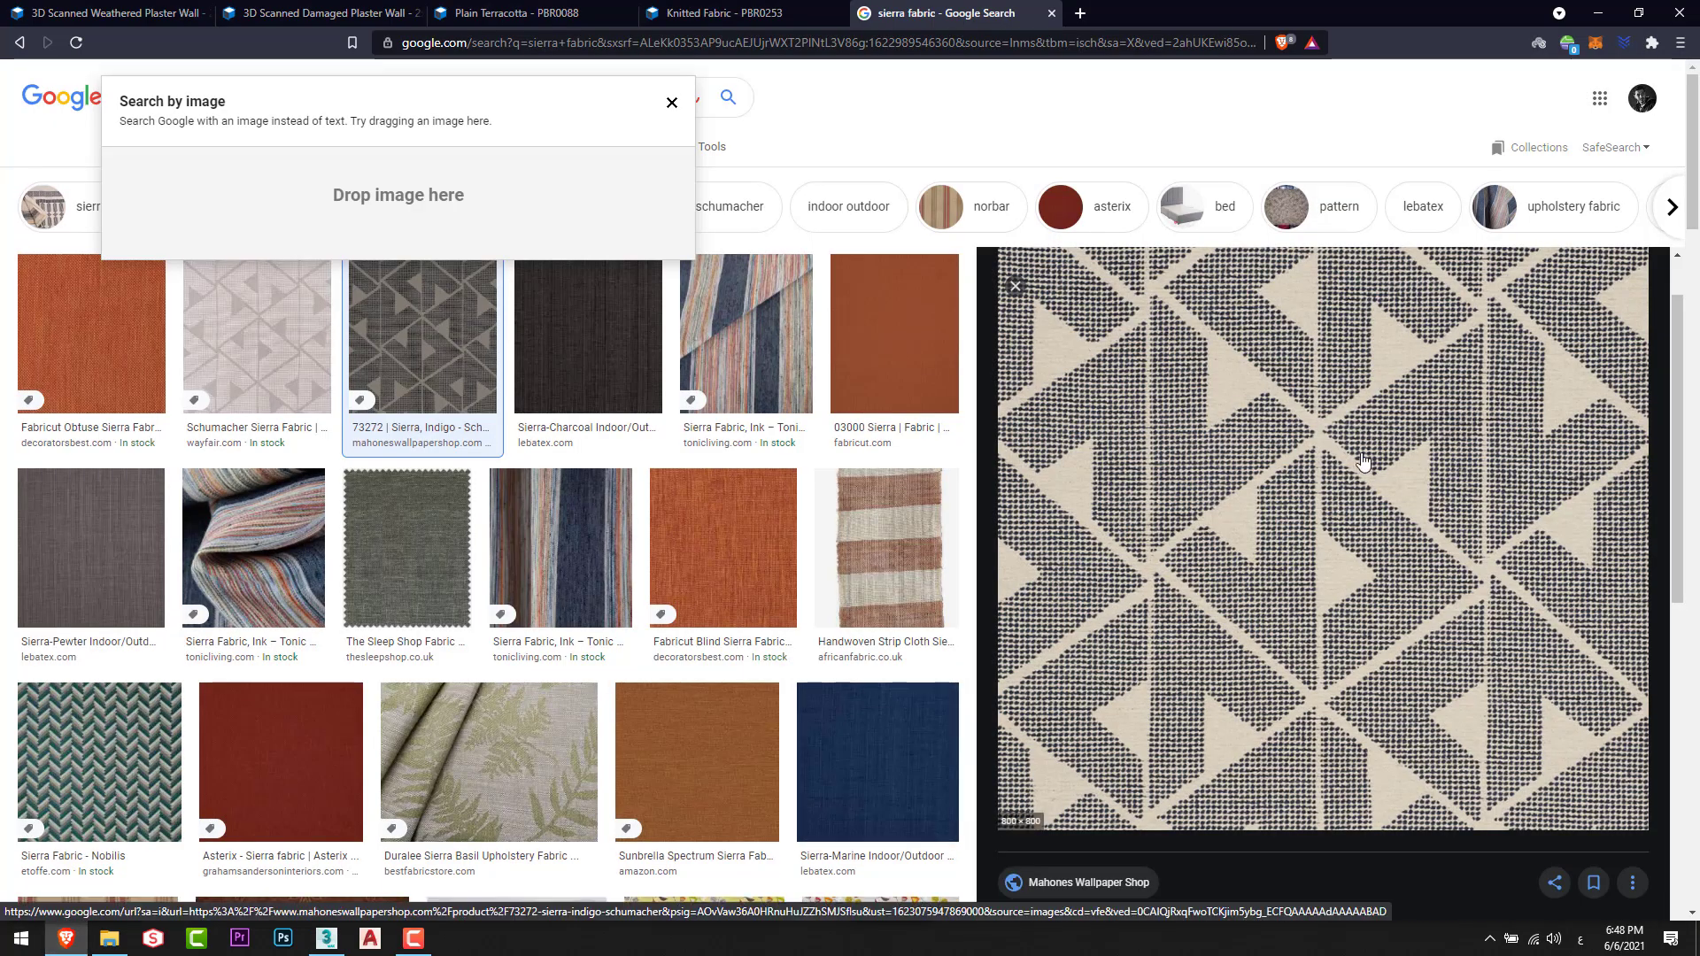
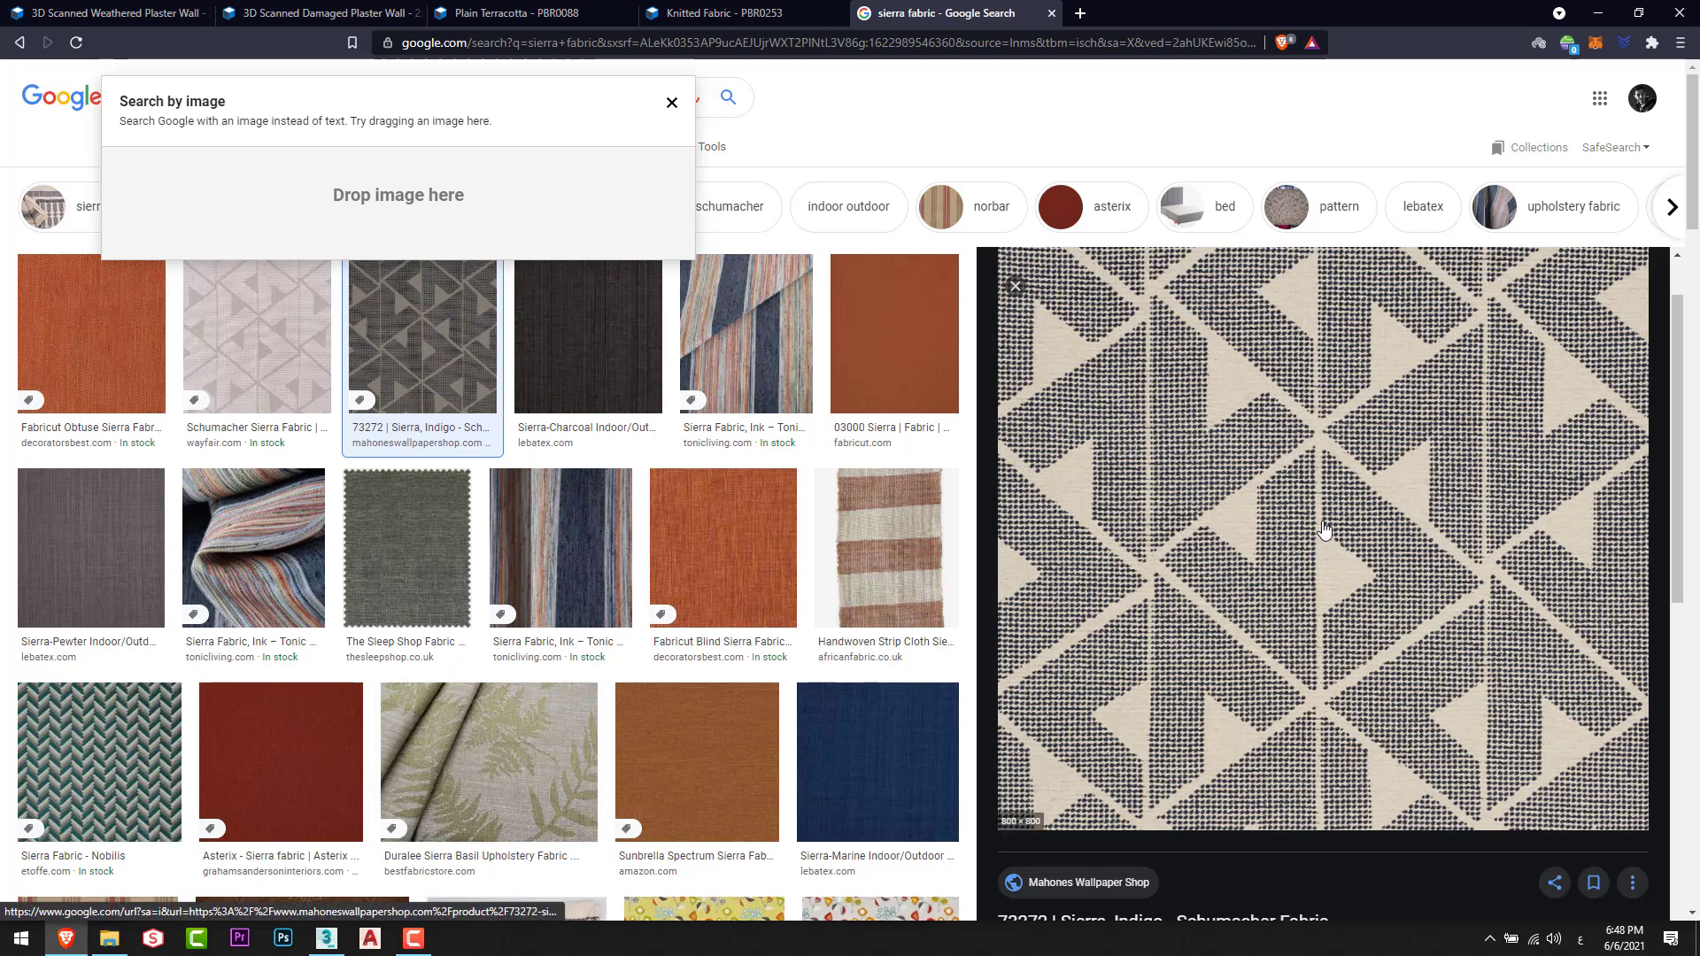
pyautogui.click(338, 942)
pyautogui.click(656, 265)
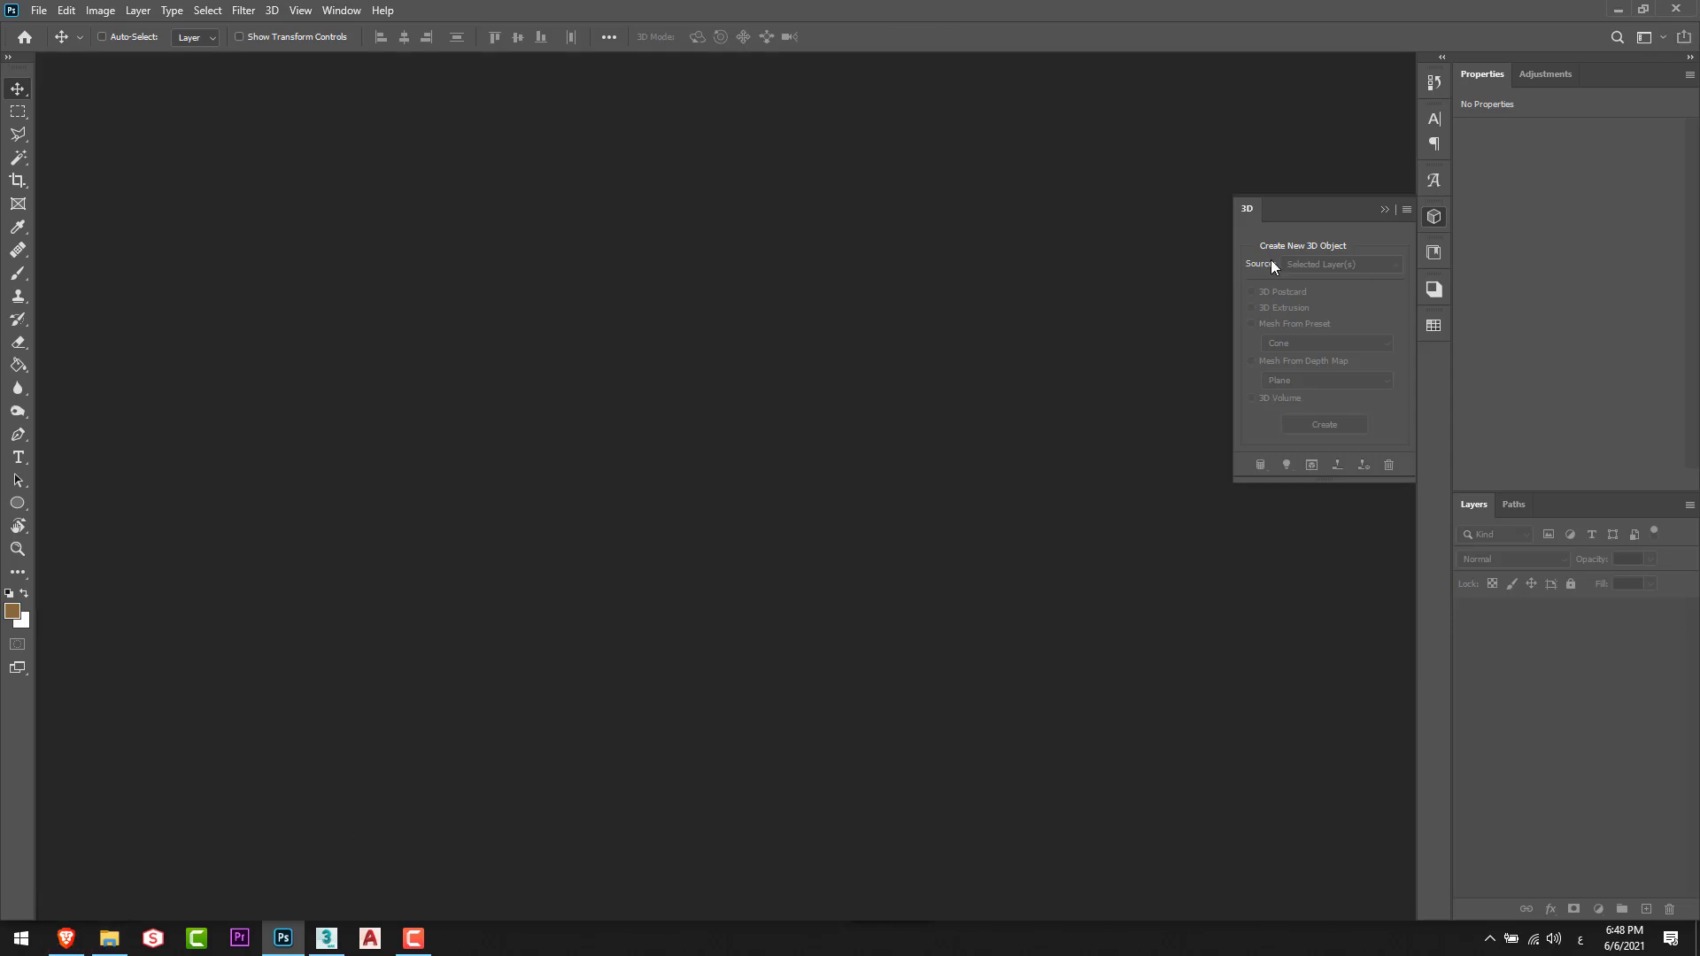
pyautogui.click(1387, 209)
pyautogui.click(109, 938)
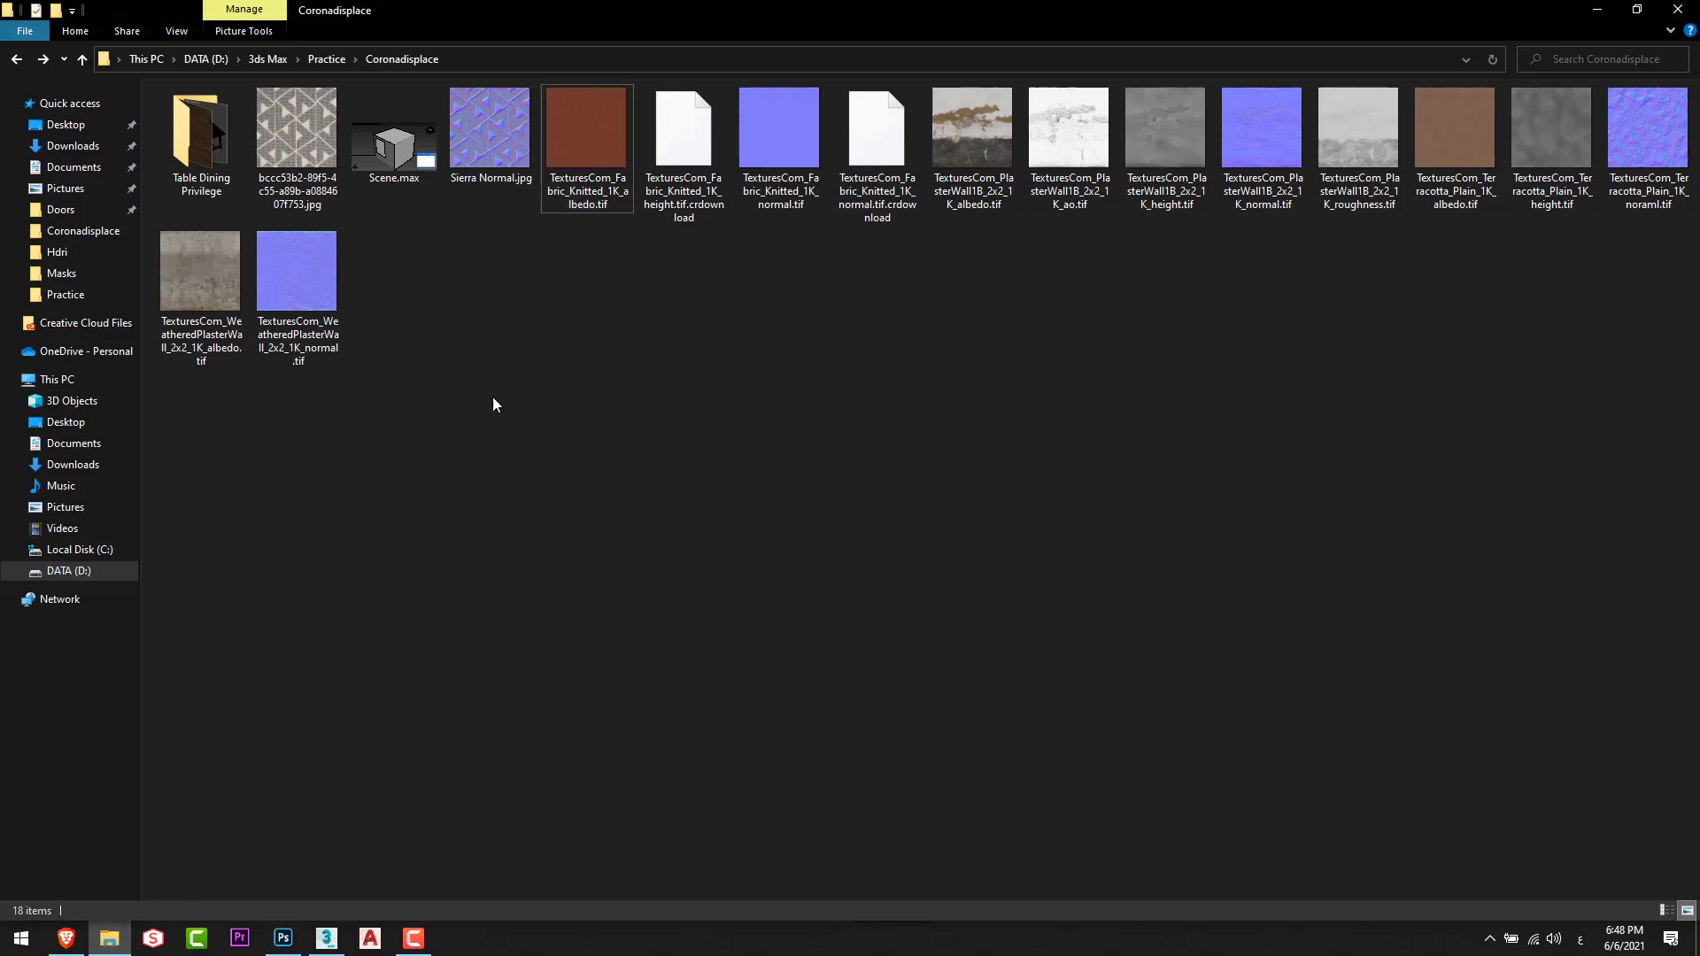
pyautogui.moveTo(363, 241); pyautogui.dragTo(706, 497)
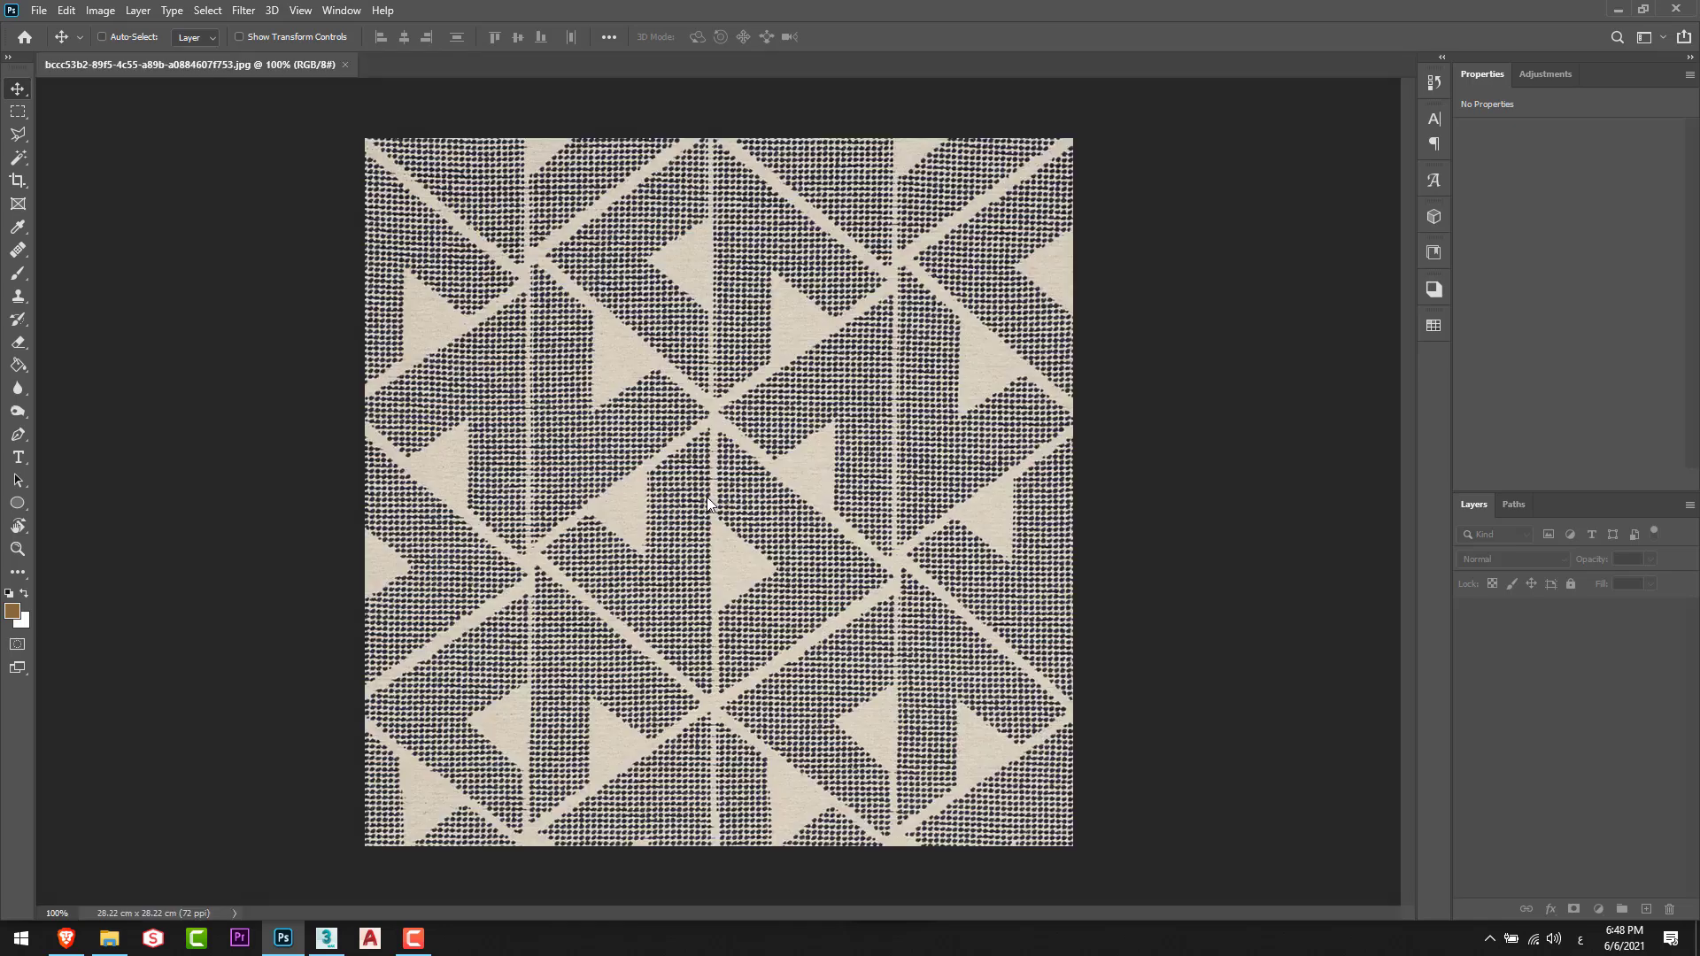
# Generate a normal map from the fabric image with contrast details of 1% low, 71% medium and 16% high.
pyautogui.click(244, 11)
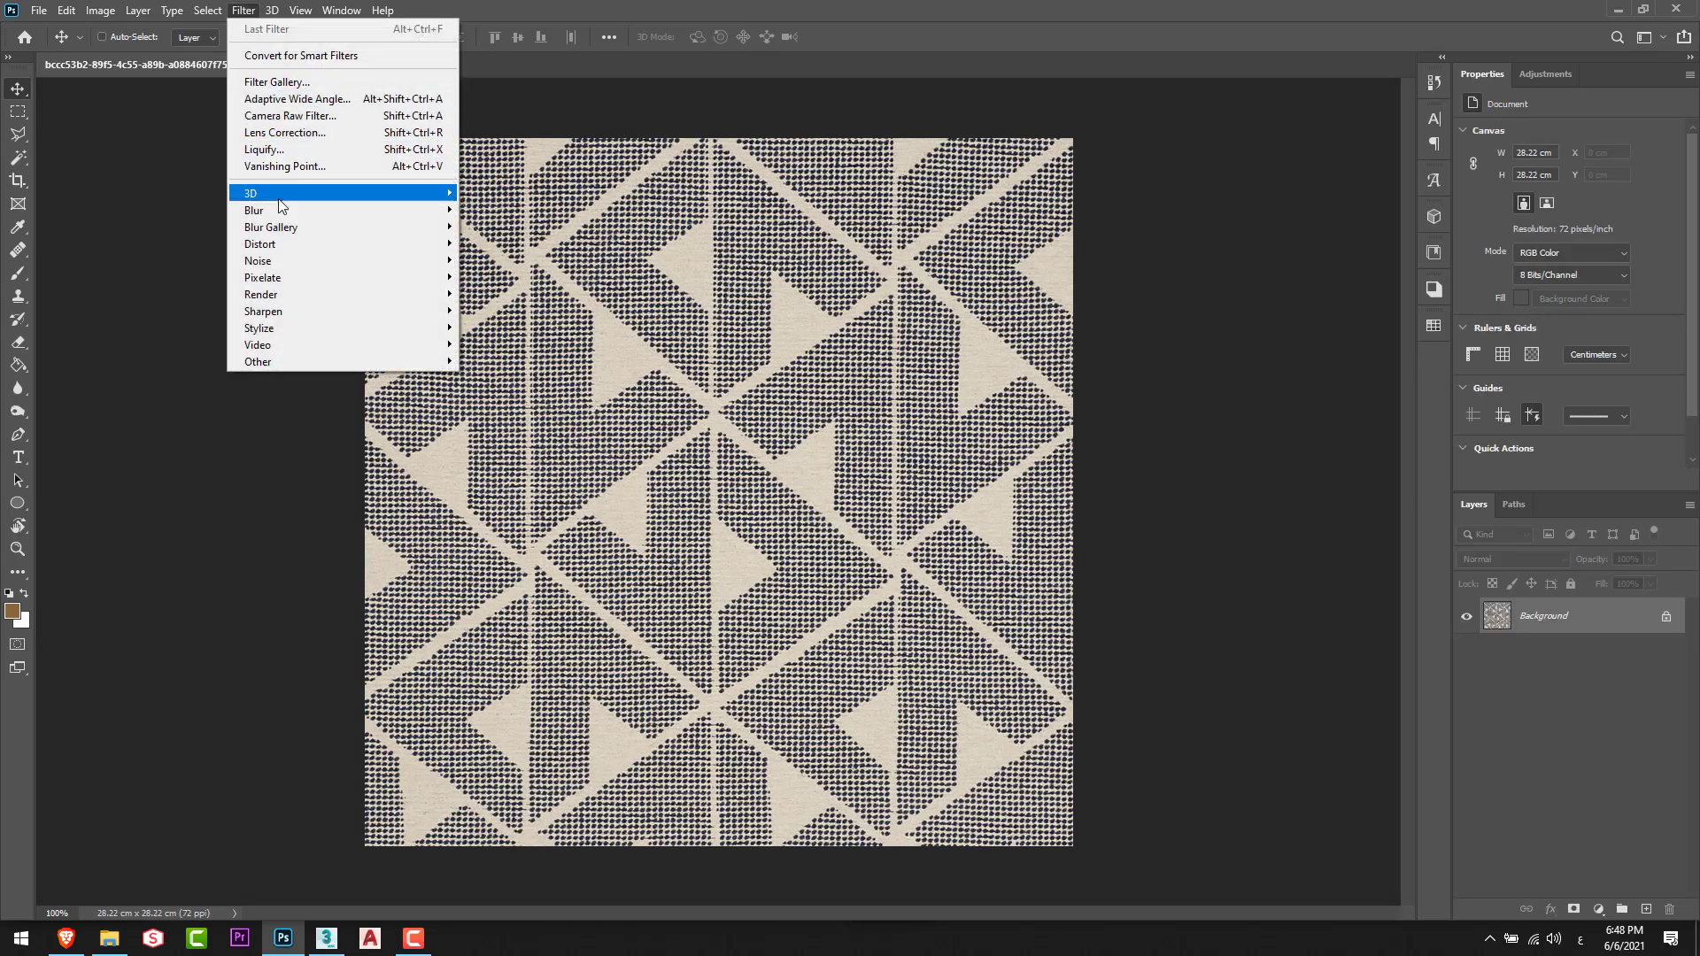
pyautogui.moveTo(269, 199)
pyautogui.click(496, 215)
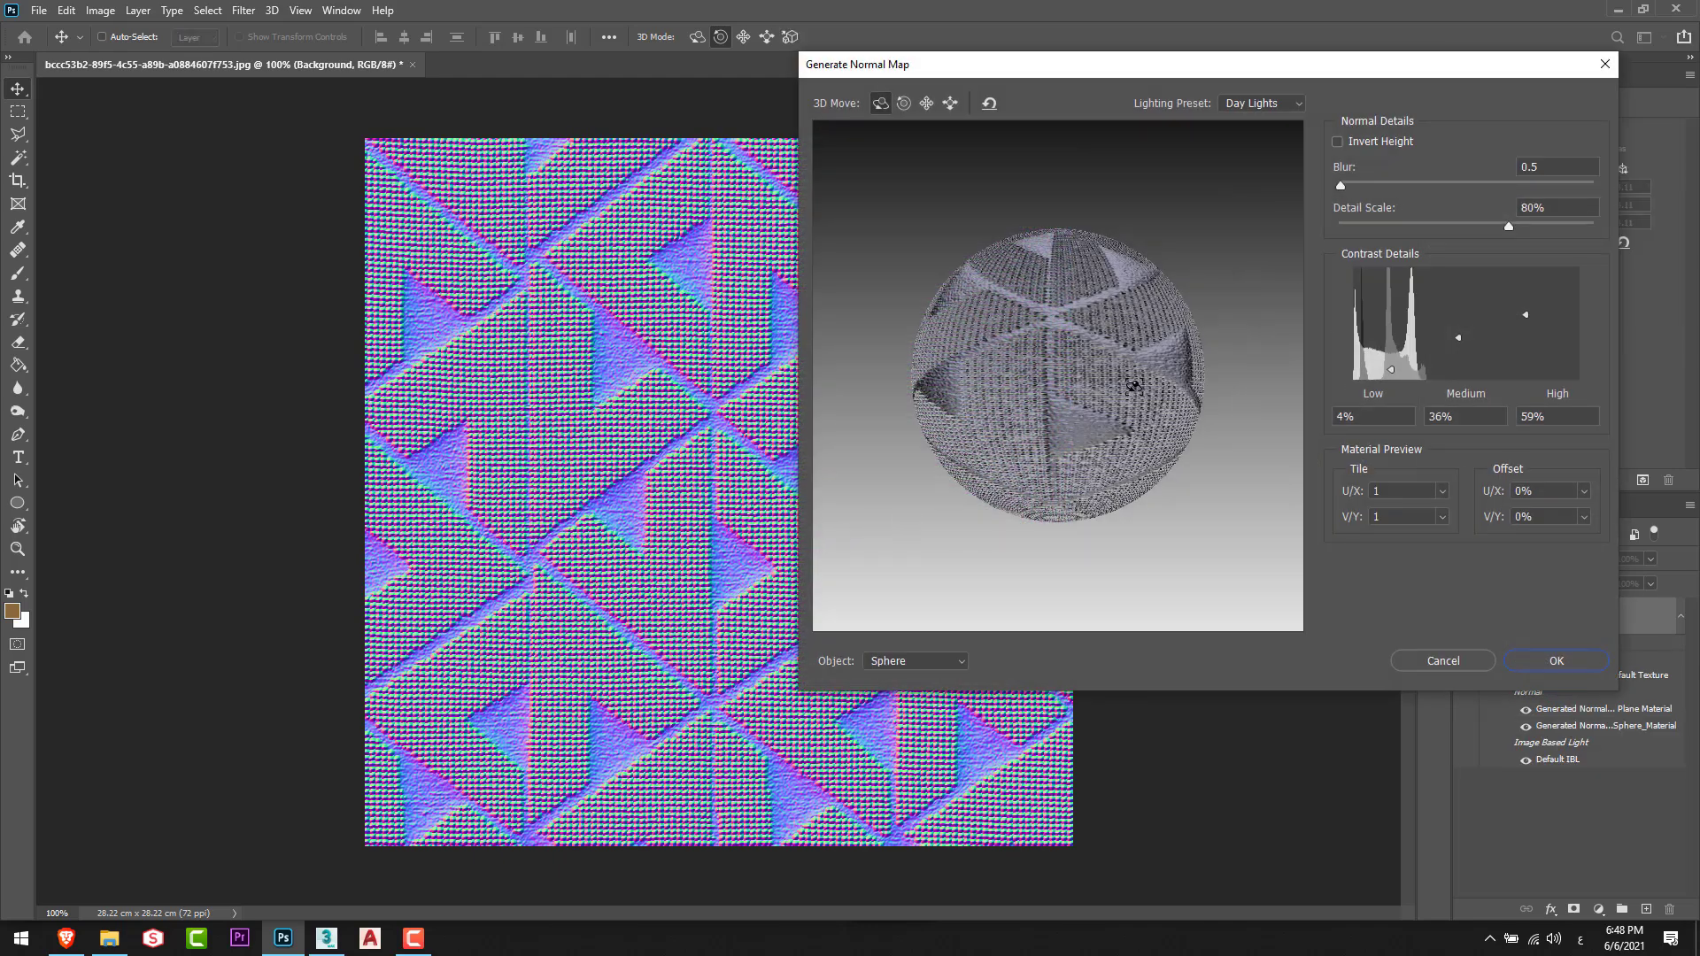
pyautogui.moveTo(1133, 386); pyautogui.dragTo(1081, 407)
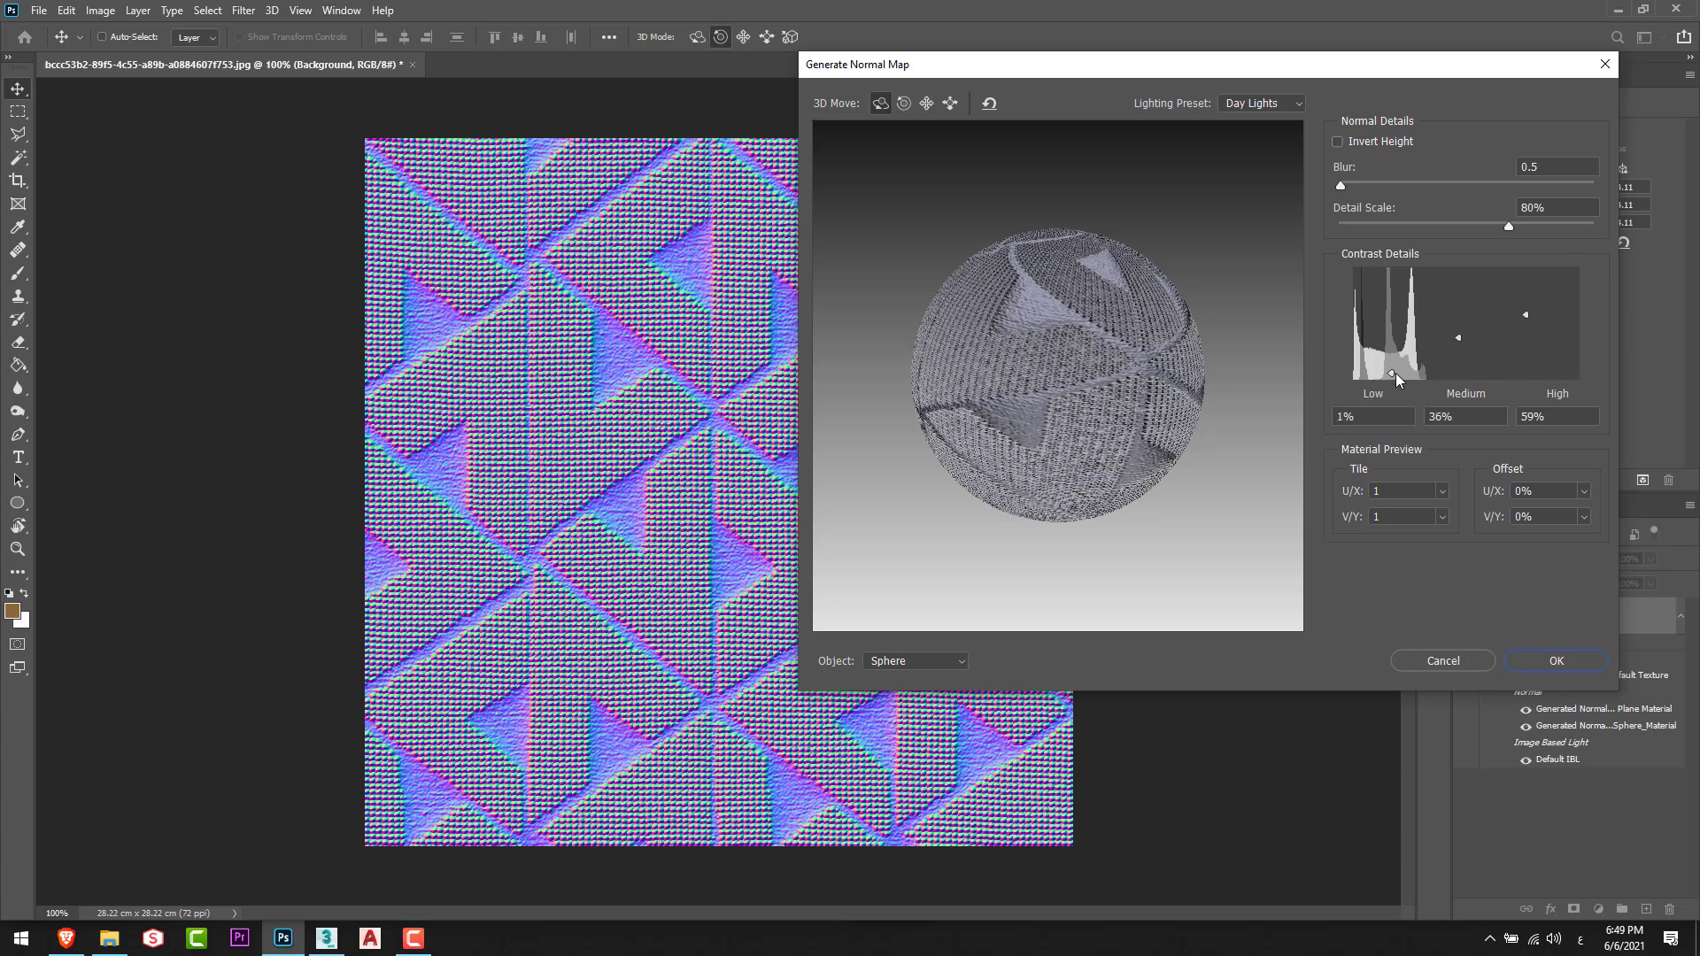
pyautogui.moveTo(1394, 372)
pyautogui.mouseDown()
pyautogui.moveTo(1459, 349)
pyautogui.moveTo(1462, 303)
pyautogui.moveTo(1531, 241)
pyautogui.moveTo(1525, 354)
pyautogui.mouseUp()
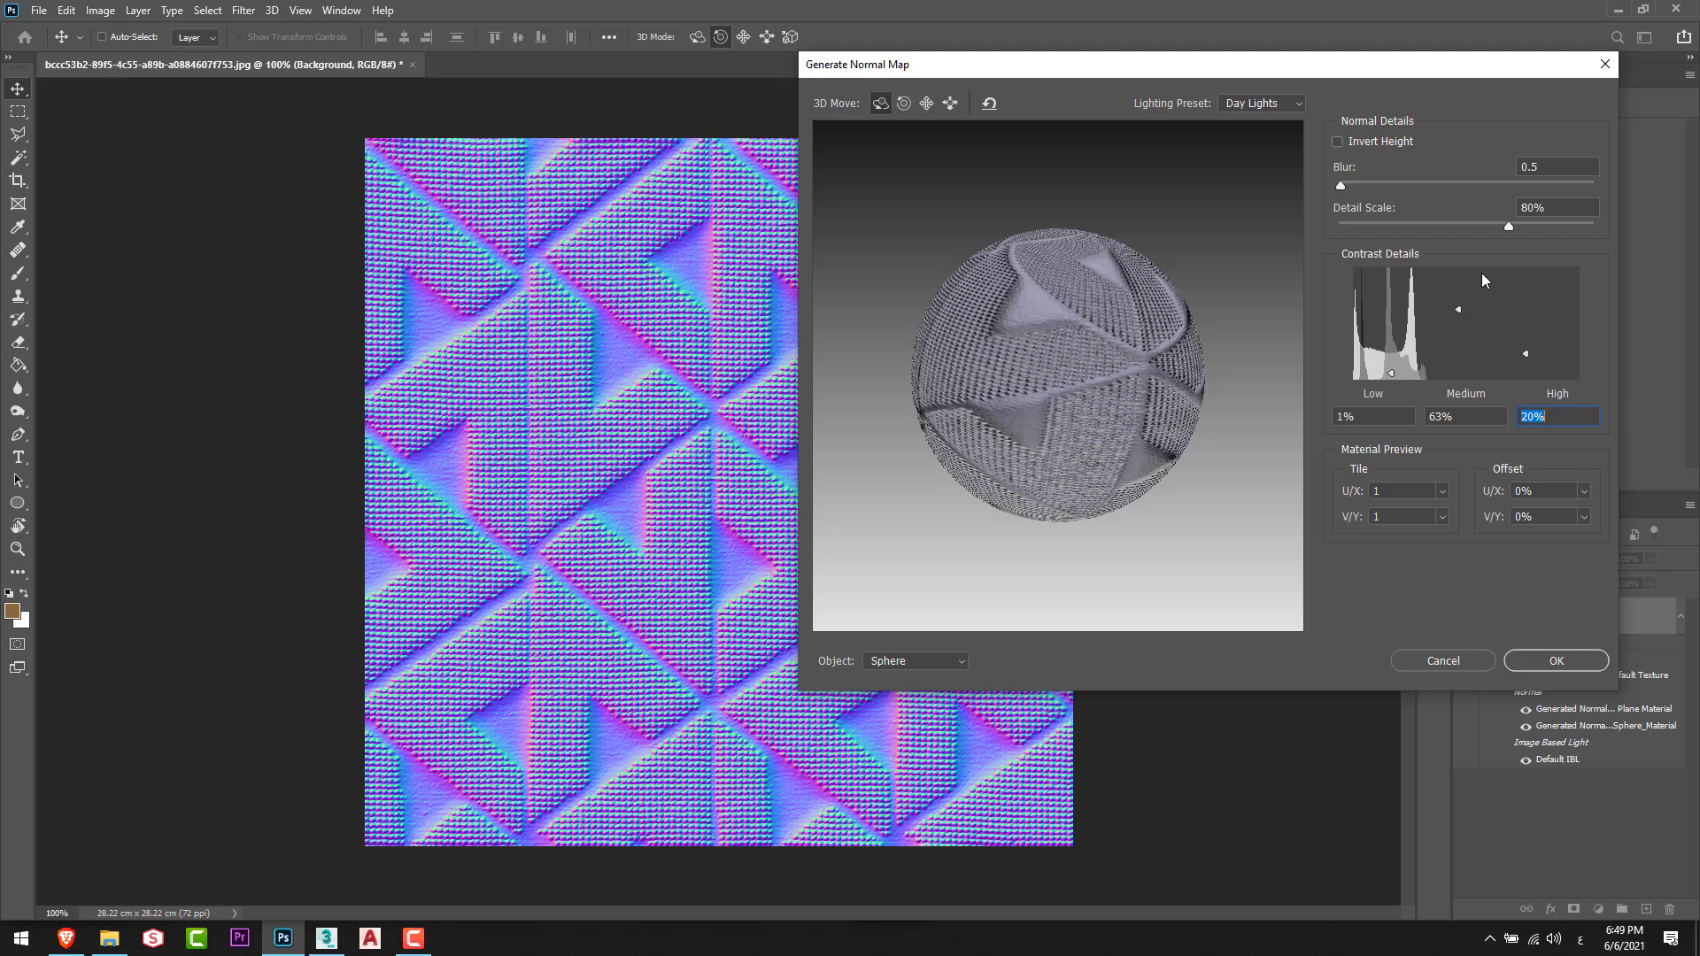
pyautogui.moveTo(1527, 359); pyautogui.dragTo(1526, 357)
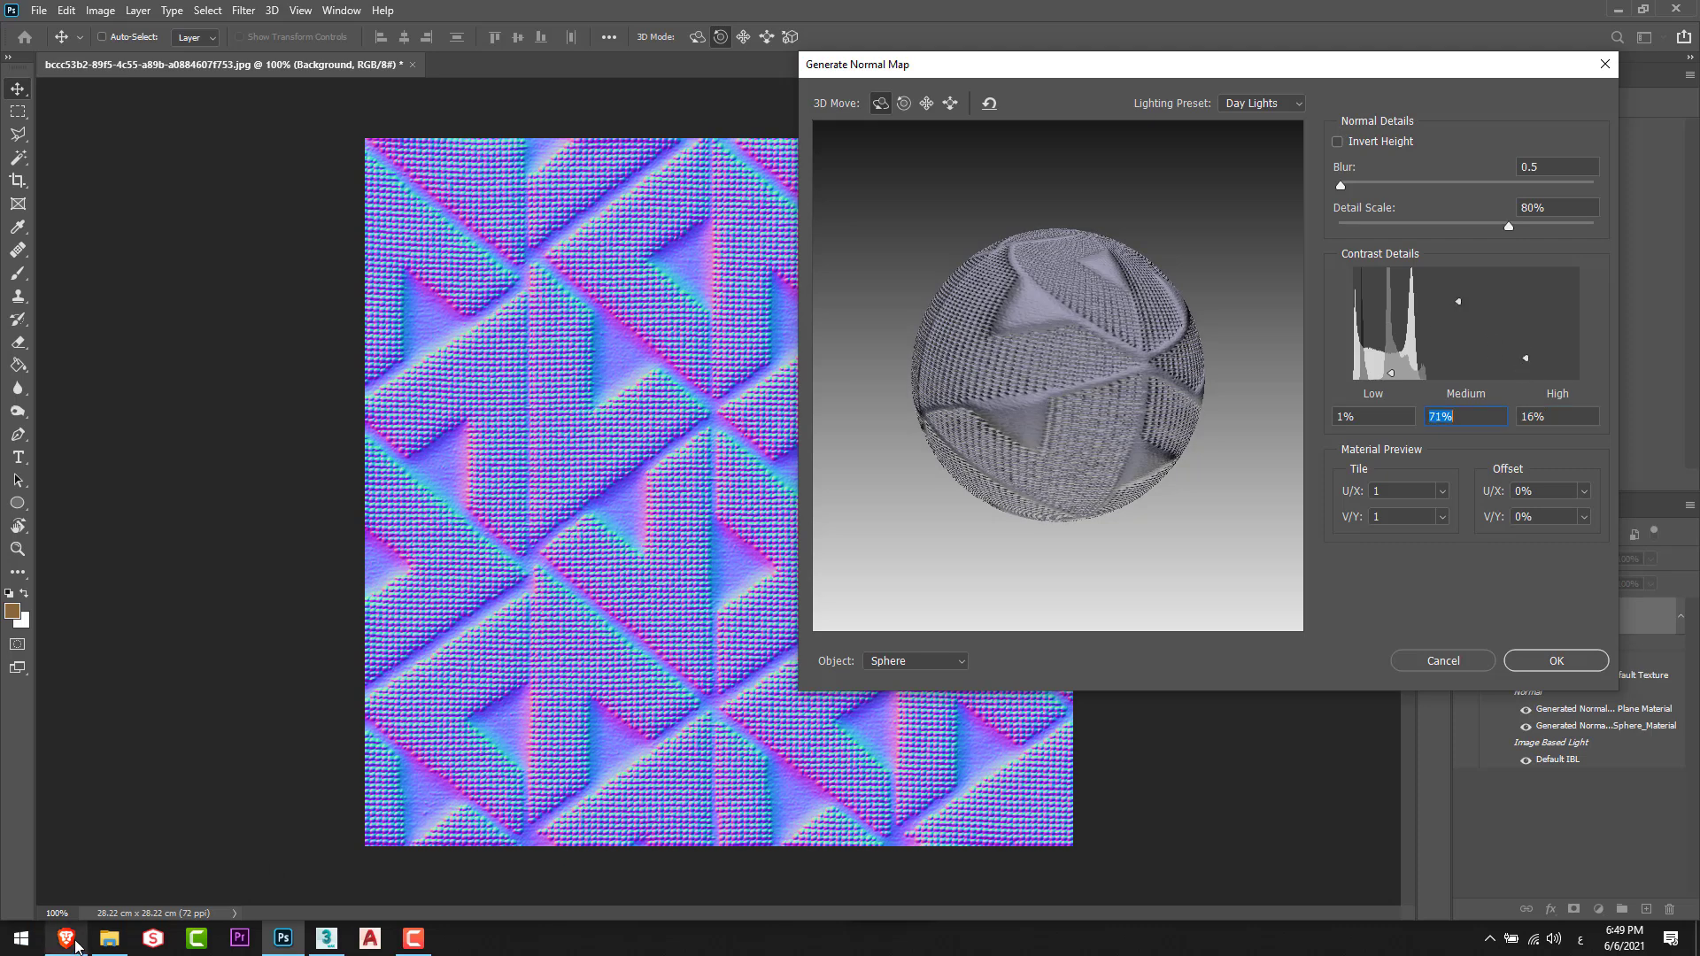
# Open the existing Sierra Normal.jpg from the Coronadisplace folder and compare it with the normal map being generated in Photoshop.
pyautogui.click(109, 939)
pyautogui.click(506, 150)
pyautogui.doubleClick(505, 151)
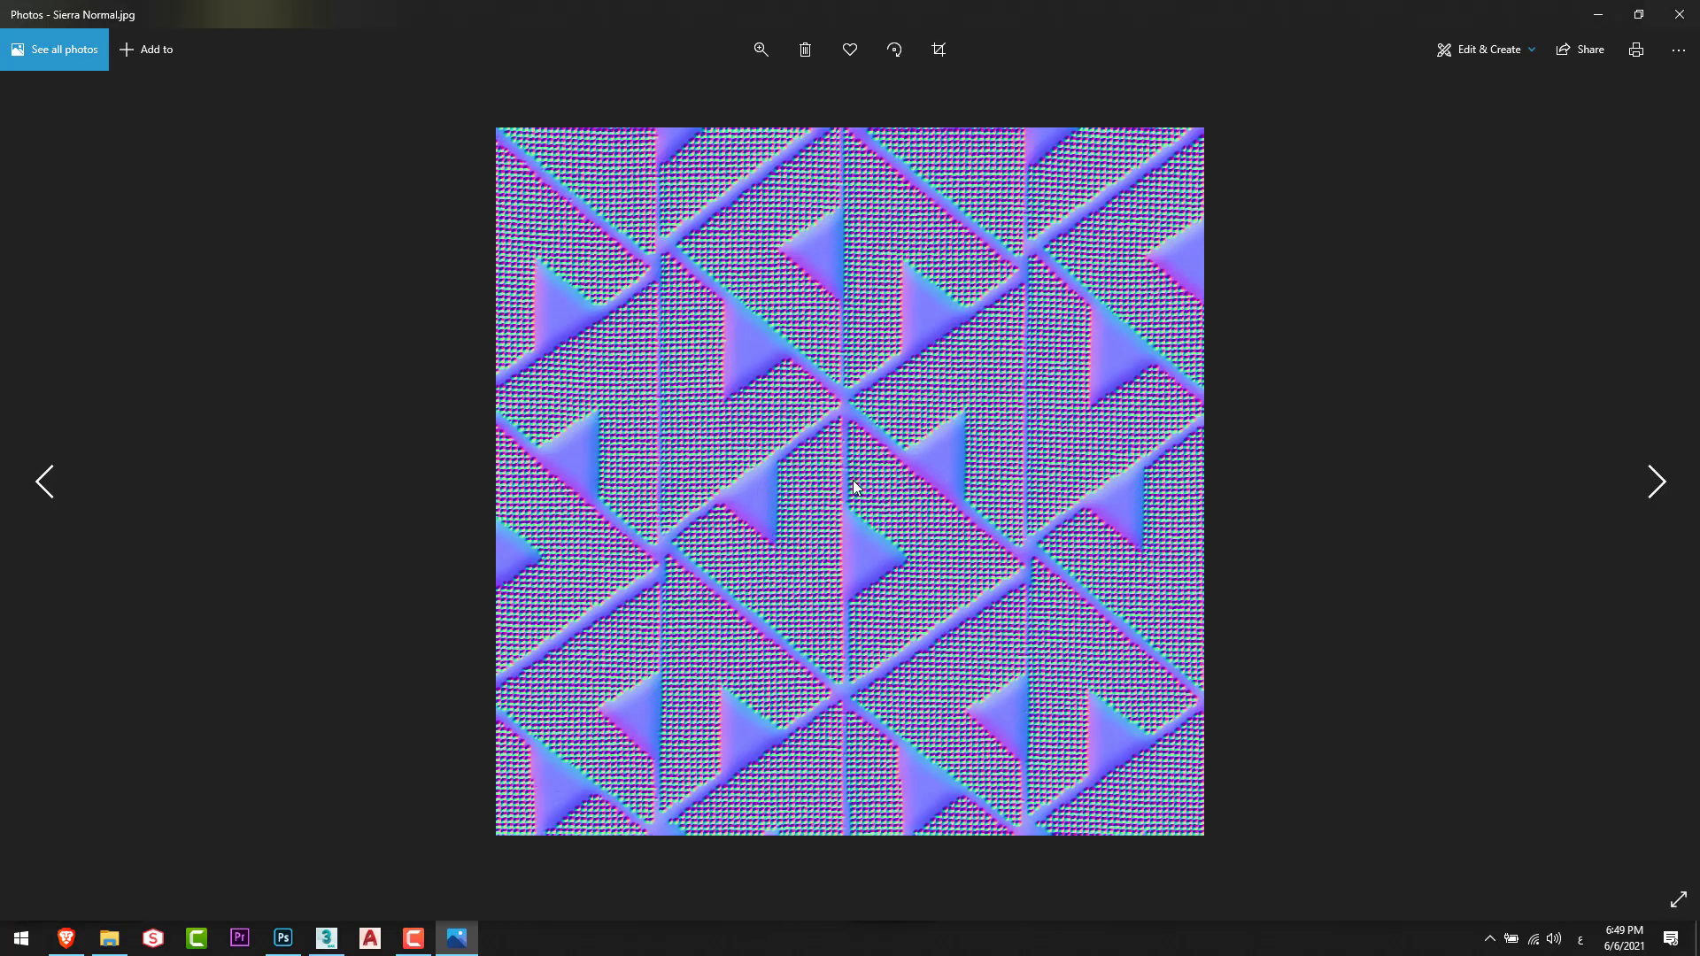
pyautogui.hotkey('alt', 'Tab')
pyautogui.hotkey('alt', 'Tab')
pyautogui.hotkey('alt', 'Tab')
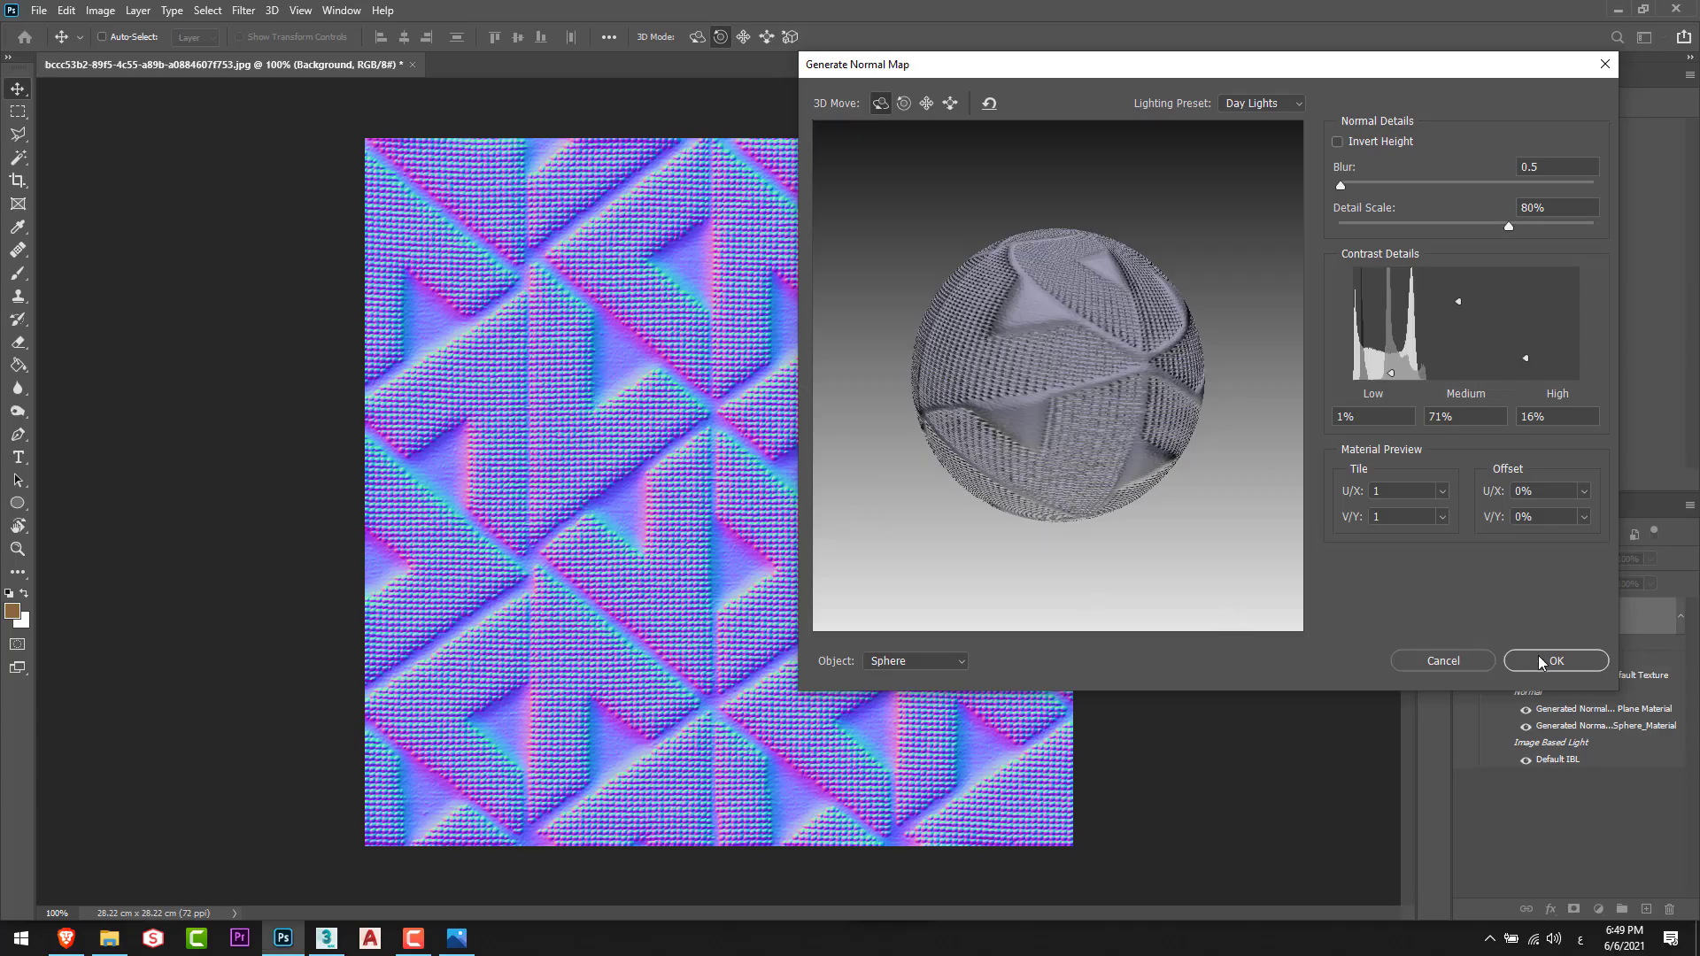
# Apply the generated normal map and save it as a JPEG named Sierra Normal 2 in the Coronadisplace folder at quality 12.
pyautogui.click(1542, 662)
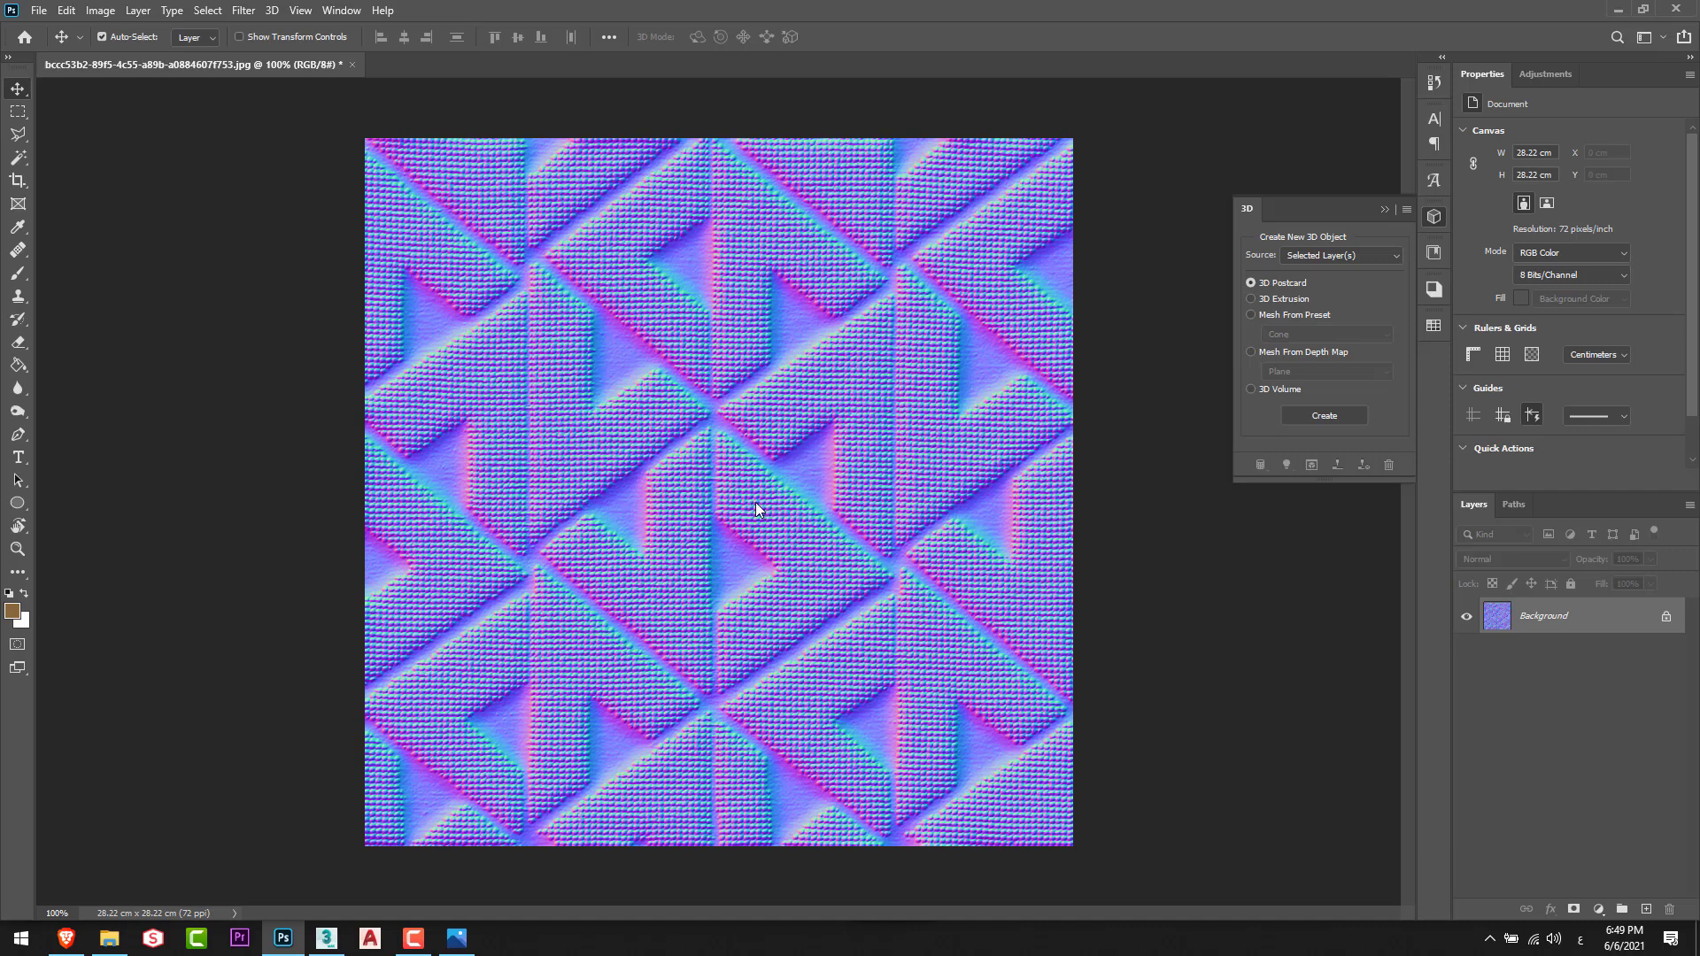
pyautogui.hotkey('ctrl', 'shift', 's')
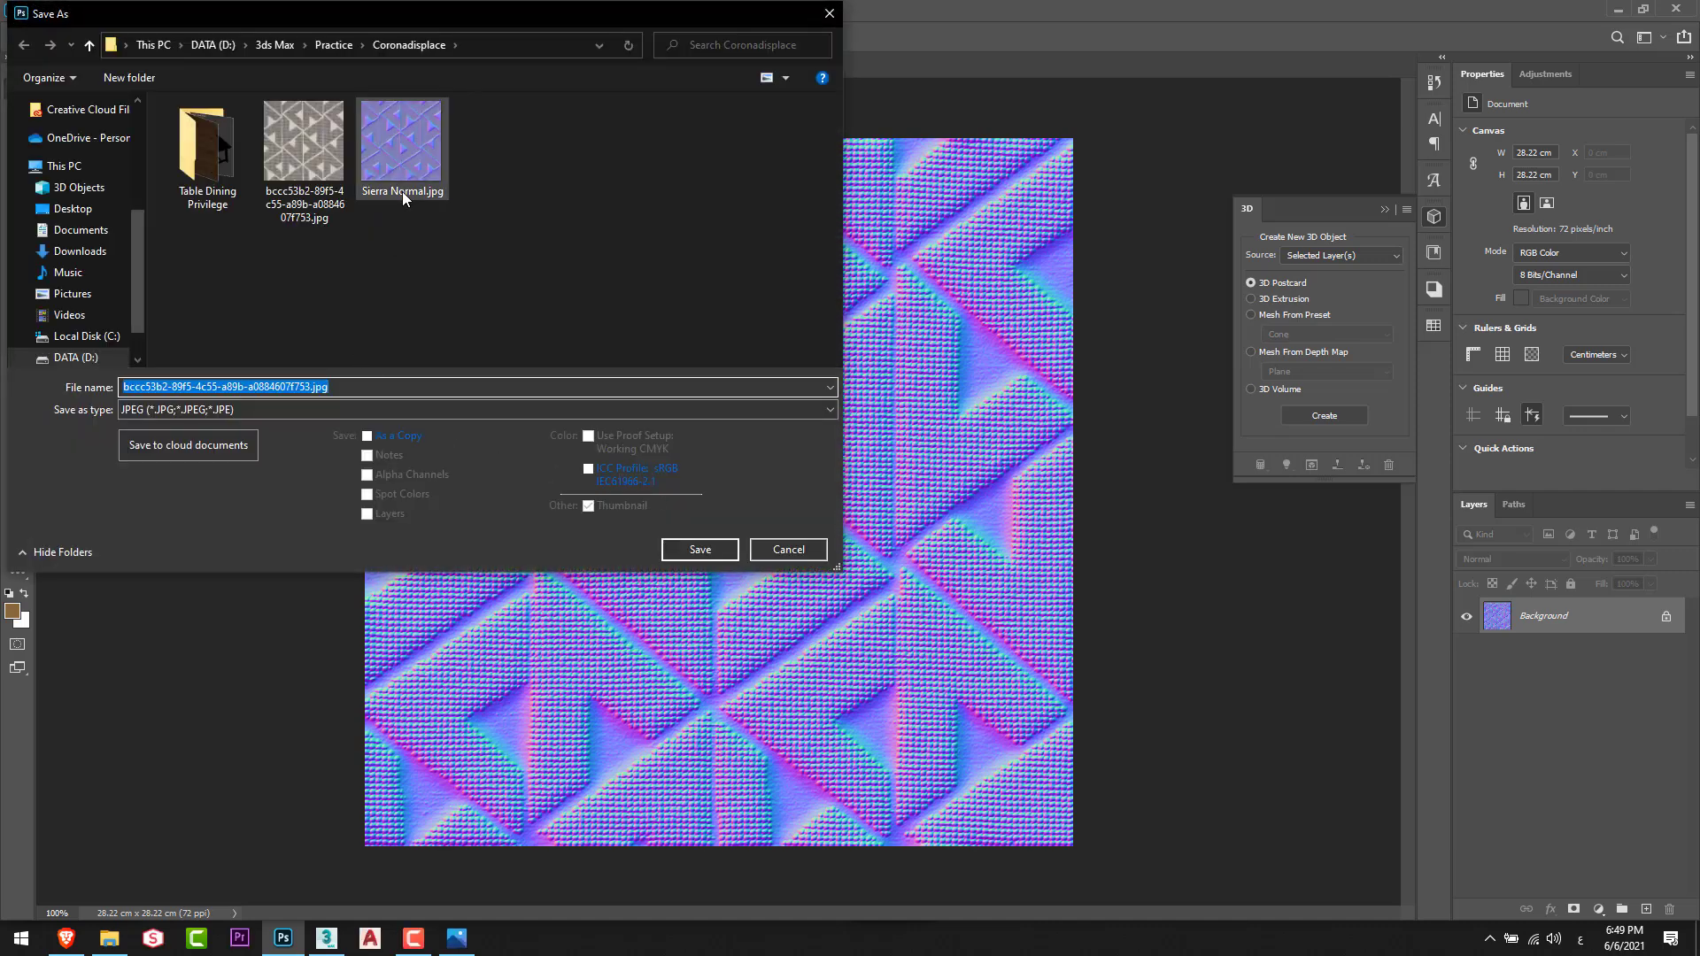
pyautogui.click(403, 195)
pyautogui.click(185, 388)
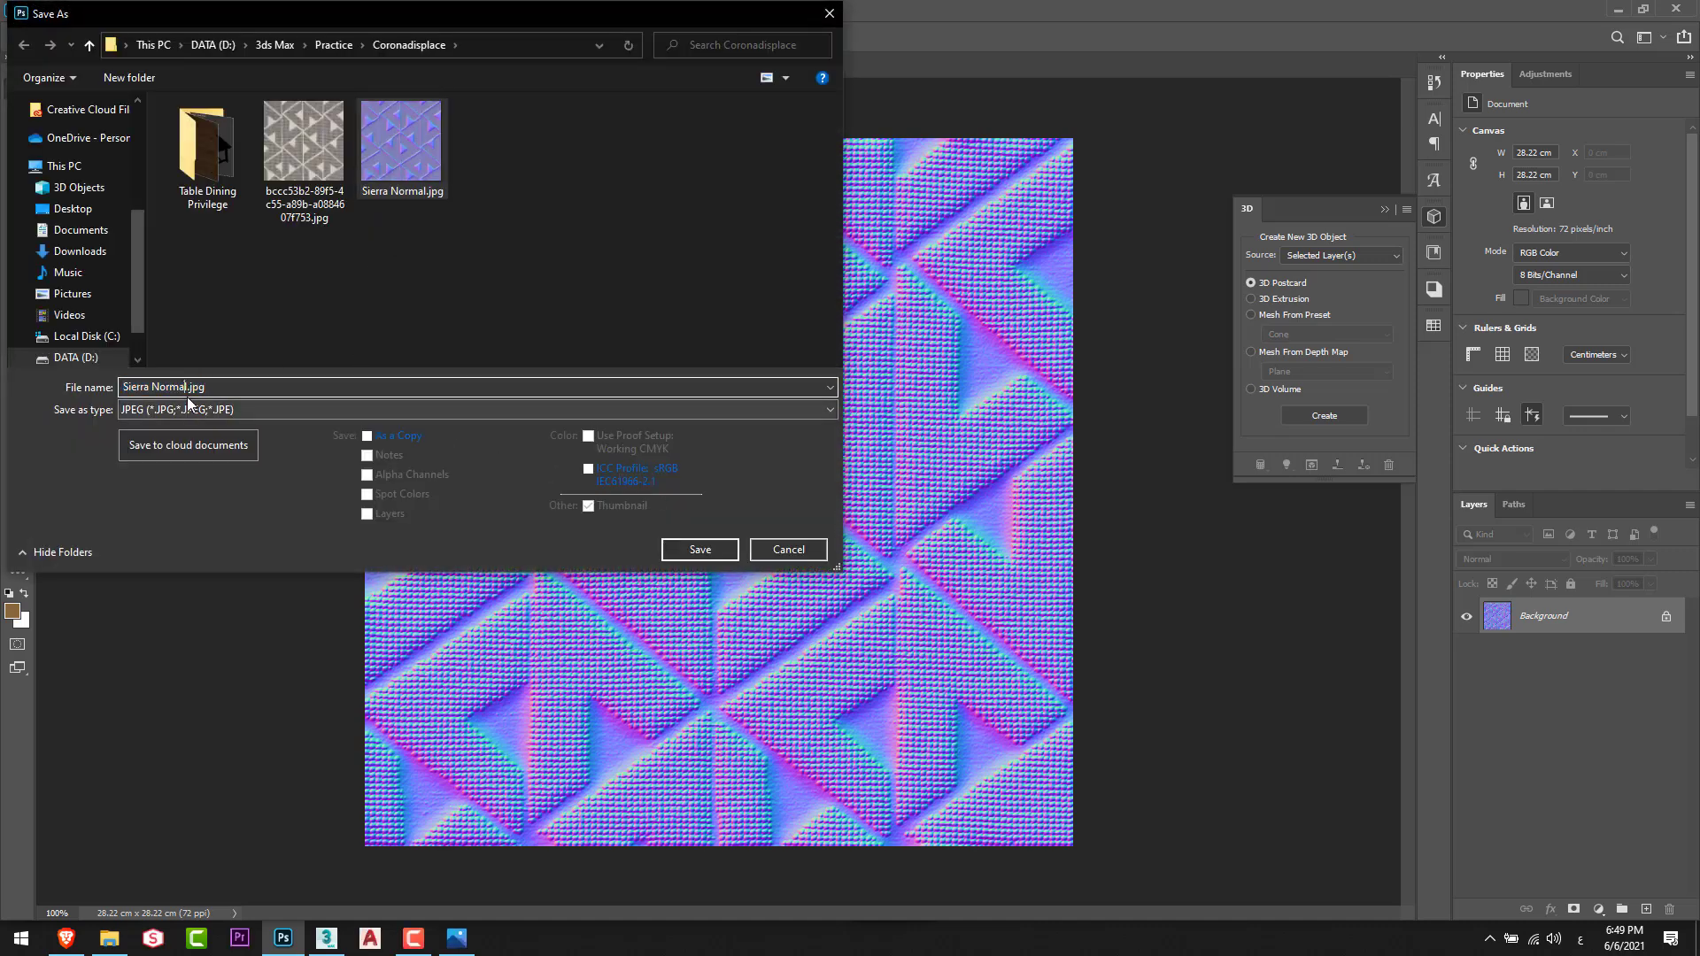
pyautogui.write('2')
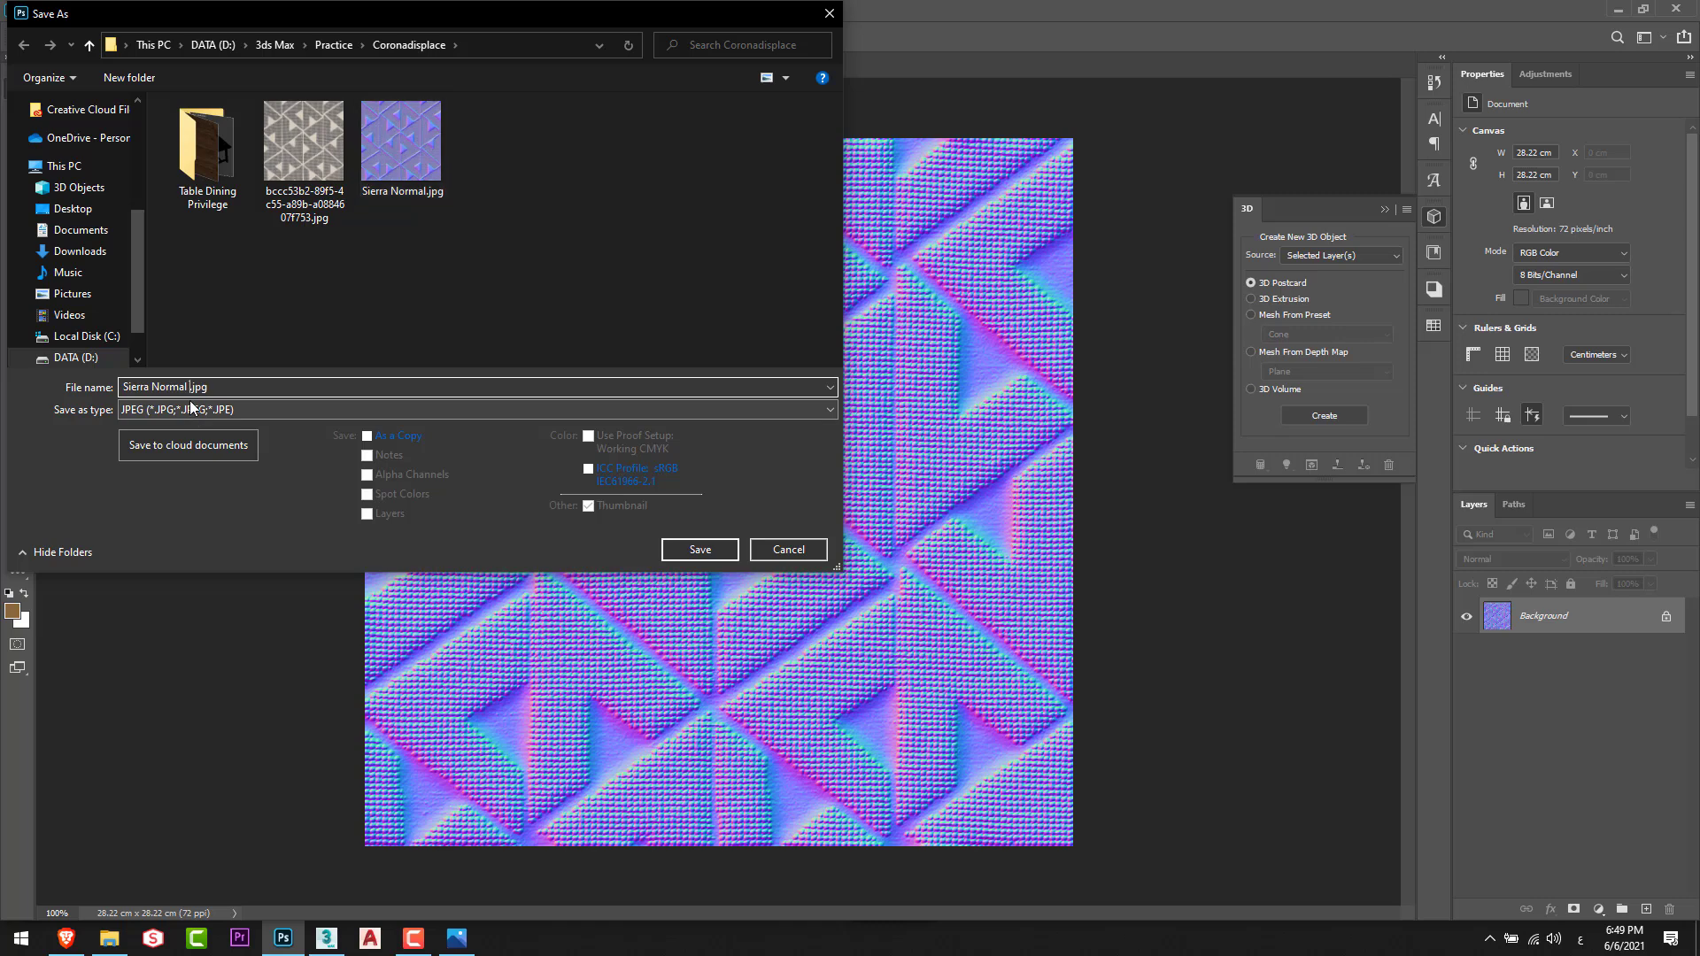
pyautogui.click(692, 546)
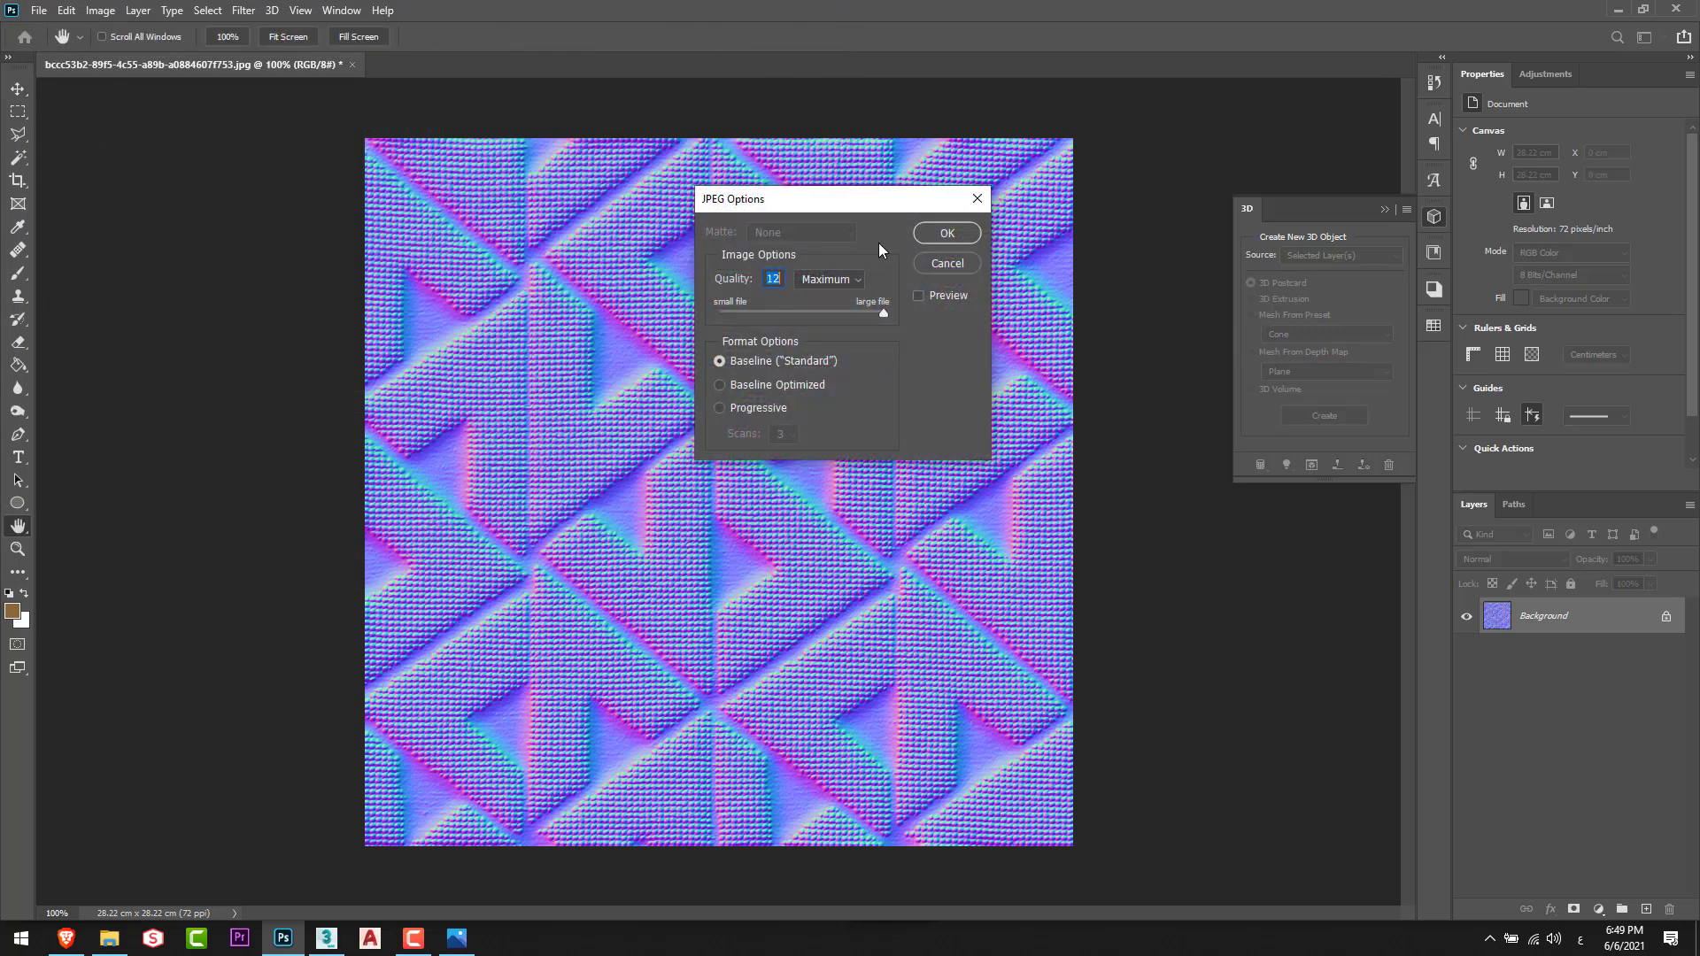
pyautogui.press('Return')
# Switch to 3ds Max and add a Bitmap map loading Sierra Normal 2.jpg from the Coronadisplace folder to the material graph.
pyautogui.click(327, 938)
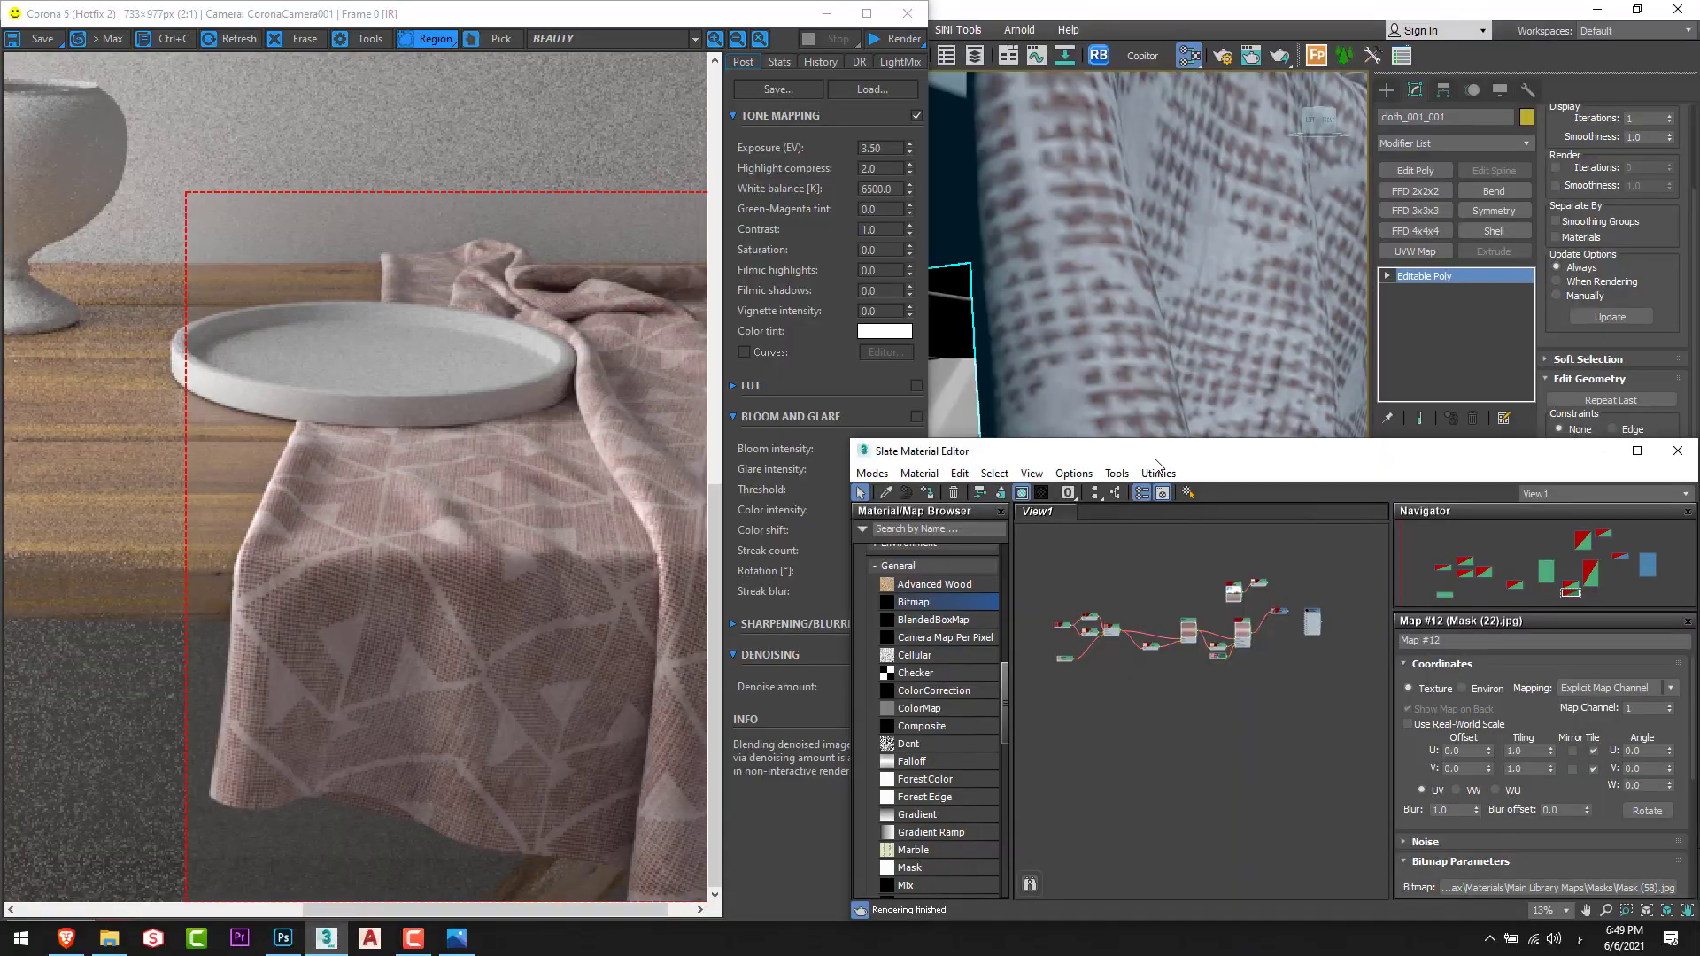
pyautogui.scroll(5, 1231, 660)
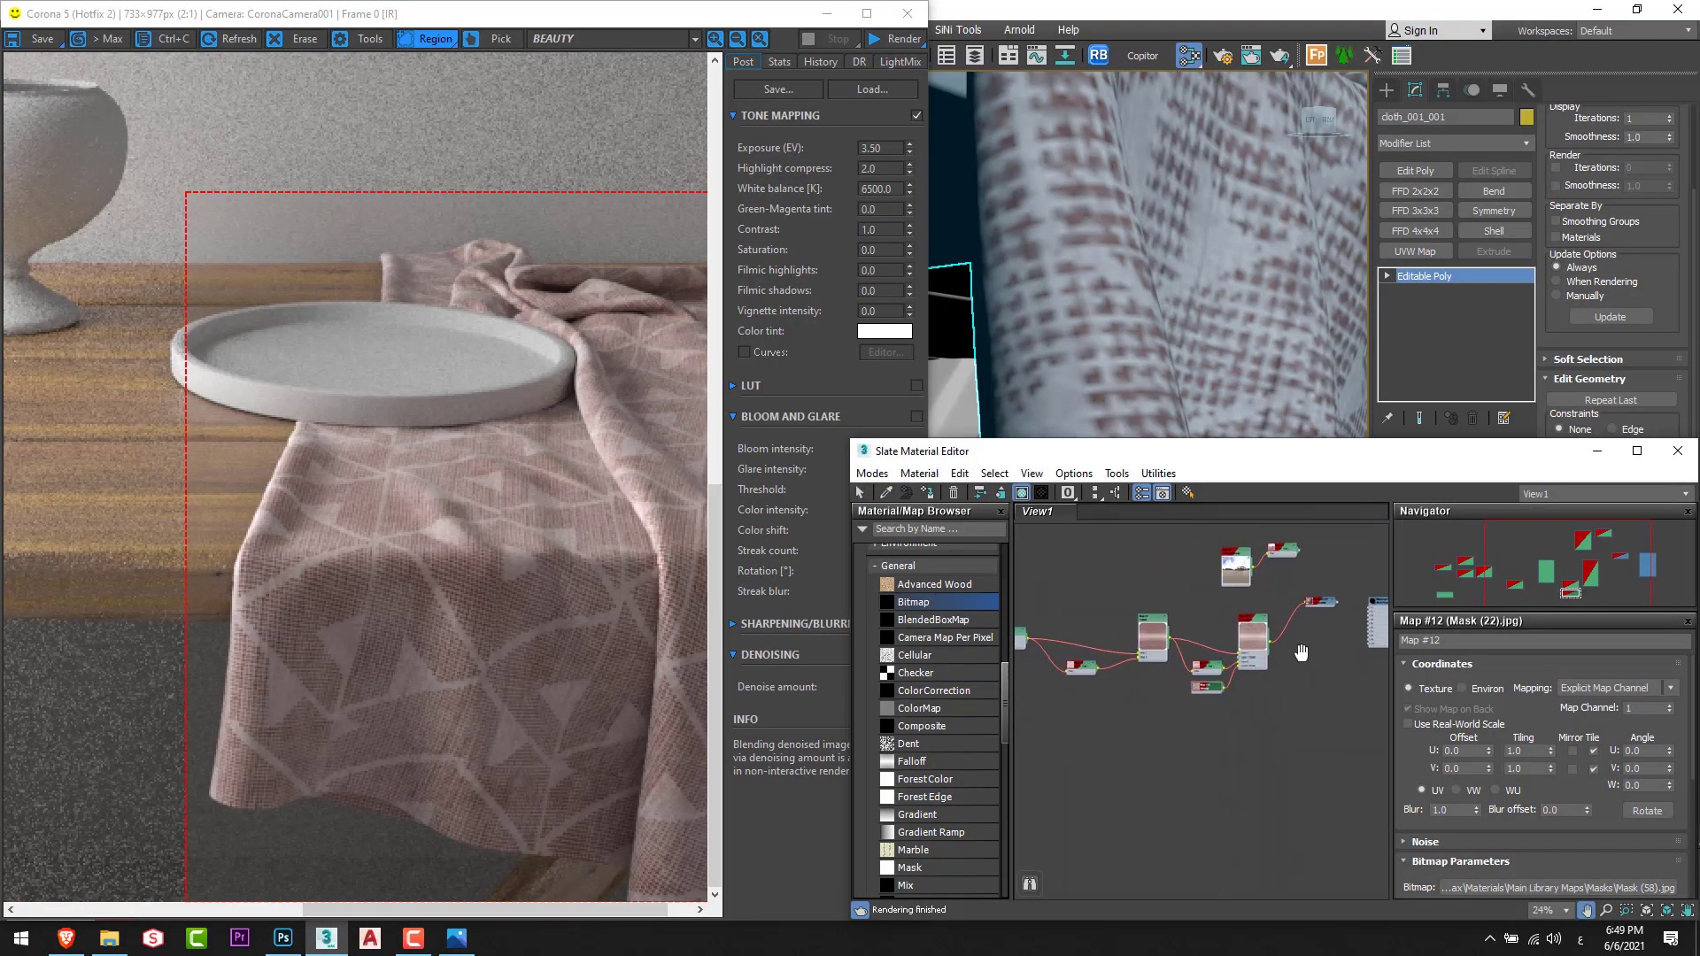
pyautogui.moveTo(1302, 655); pyautogui.dragTo(1318, 646, button='middle')
pyautogui.scroll(-3, 1318, 645)
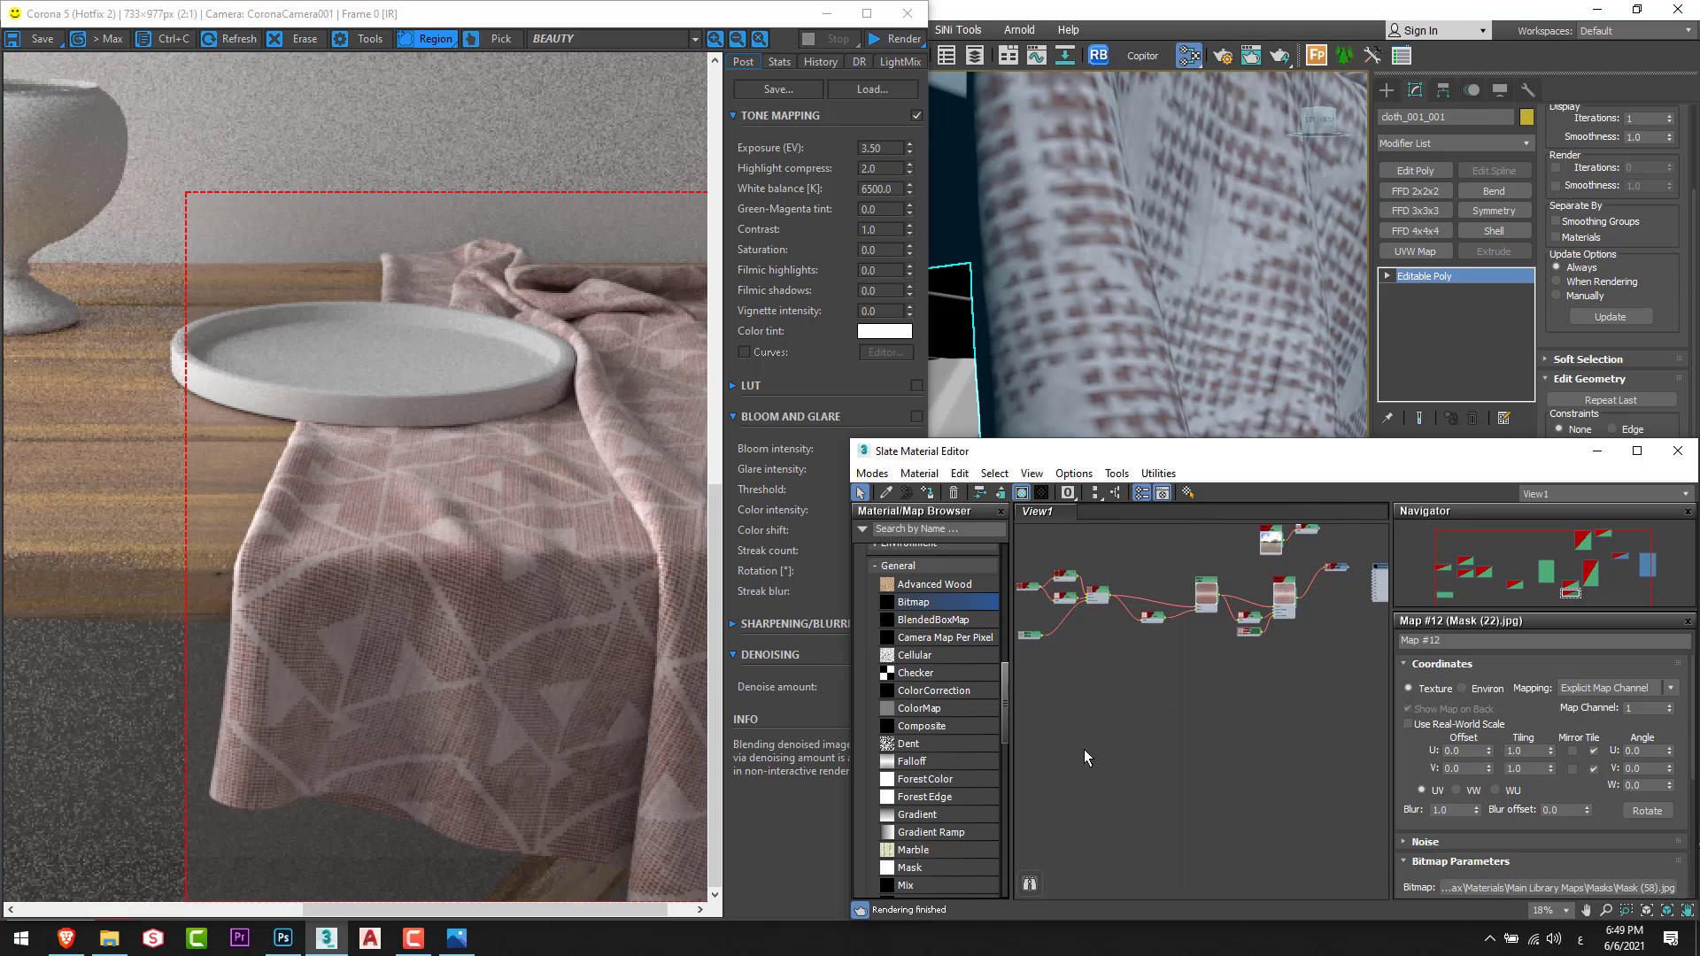
pyautogui.moveTo(1142, 681); pyautogui.dragTo(1144, 682)
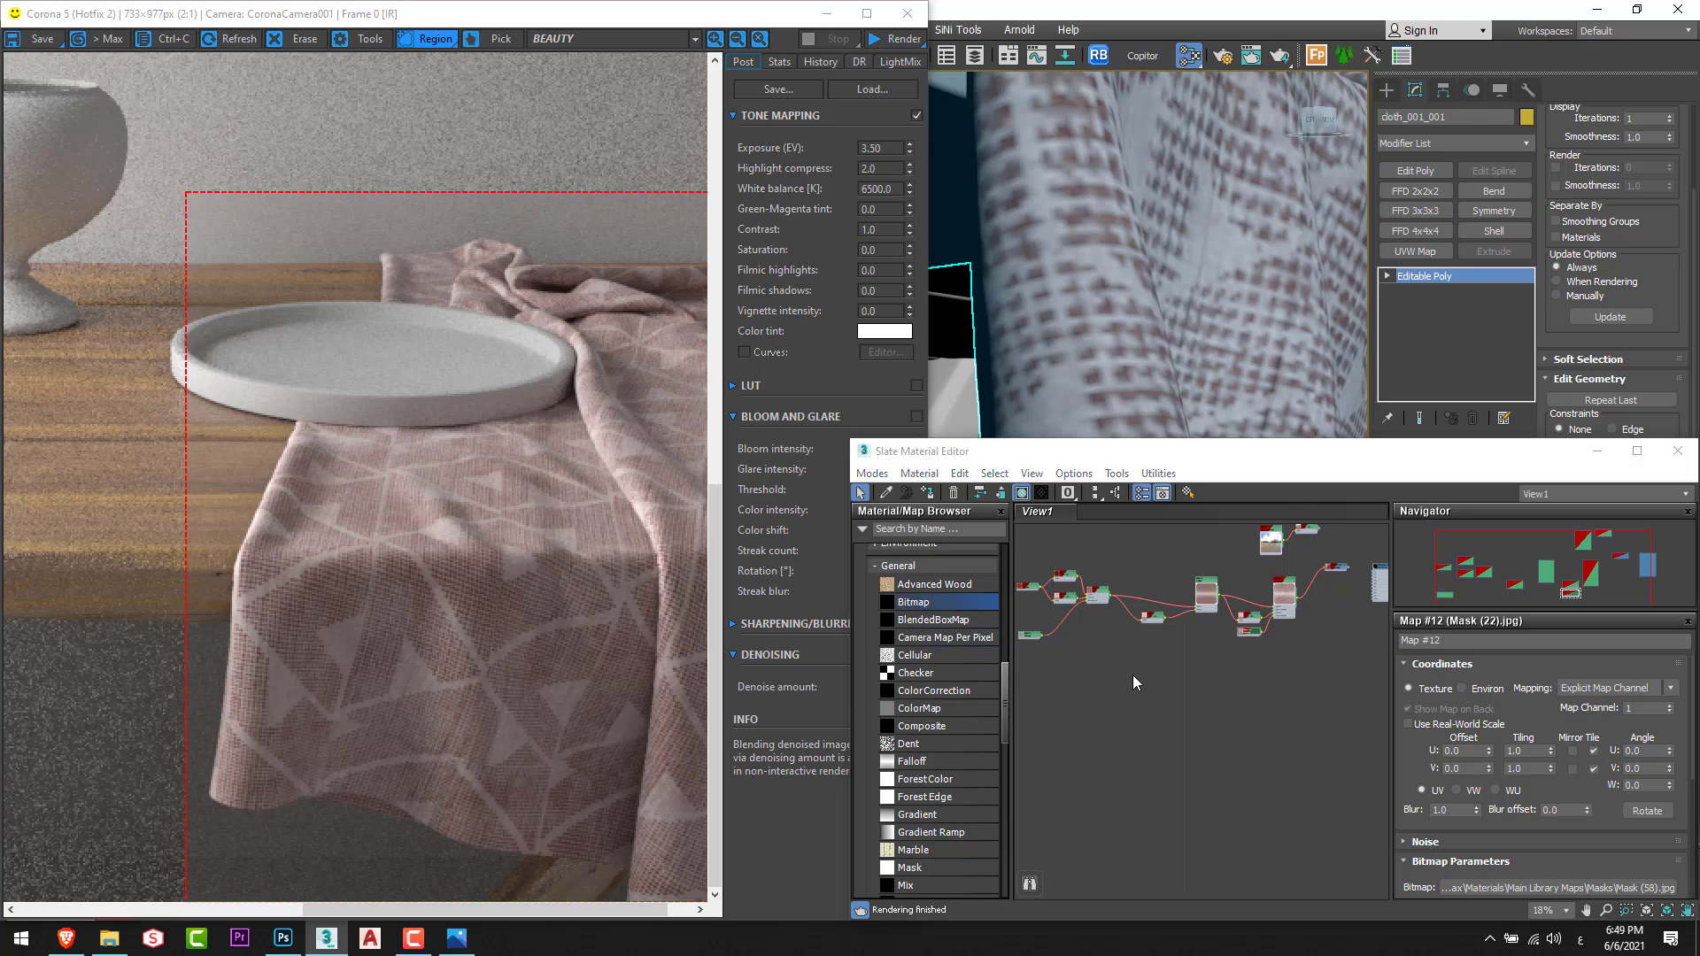
pyautogui.click(307, 66)
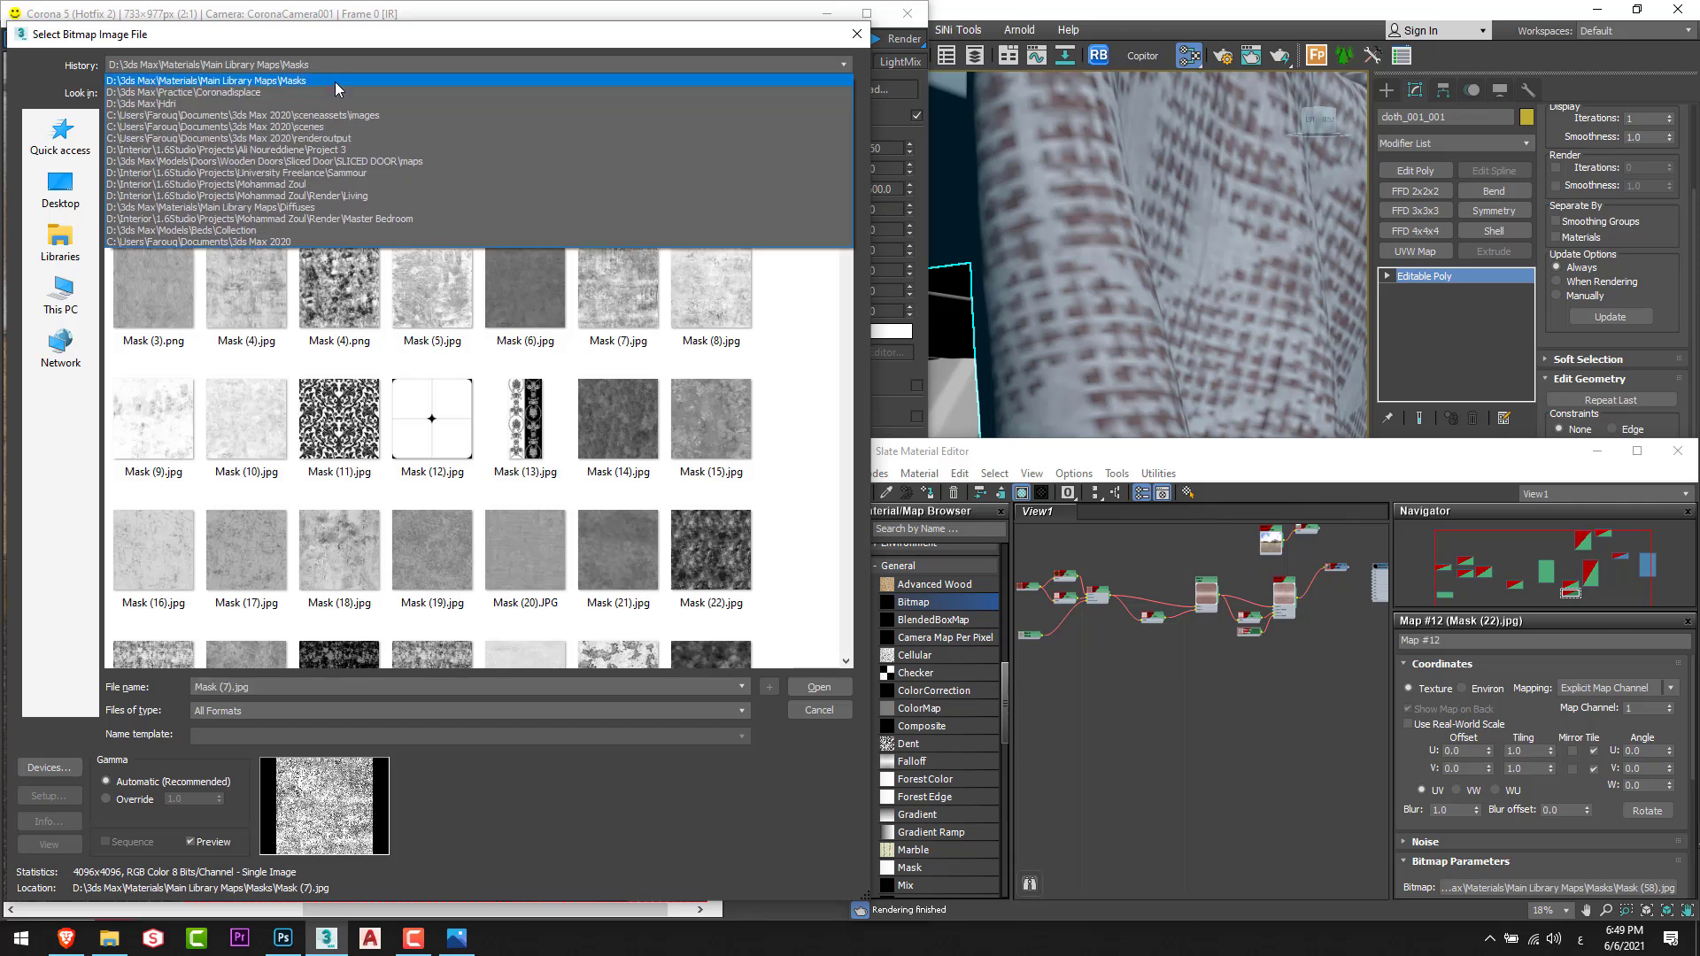
pyautogui.click(331, 93)
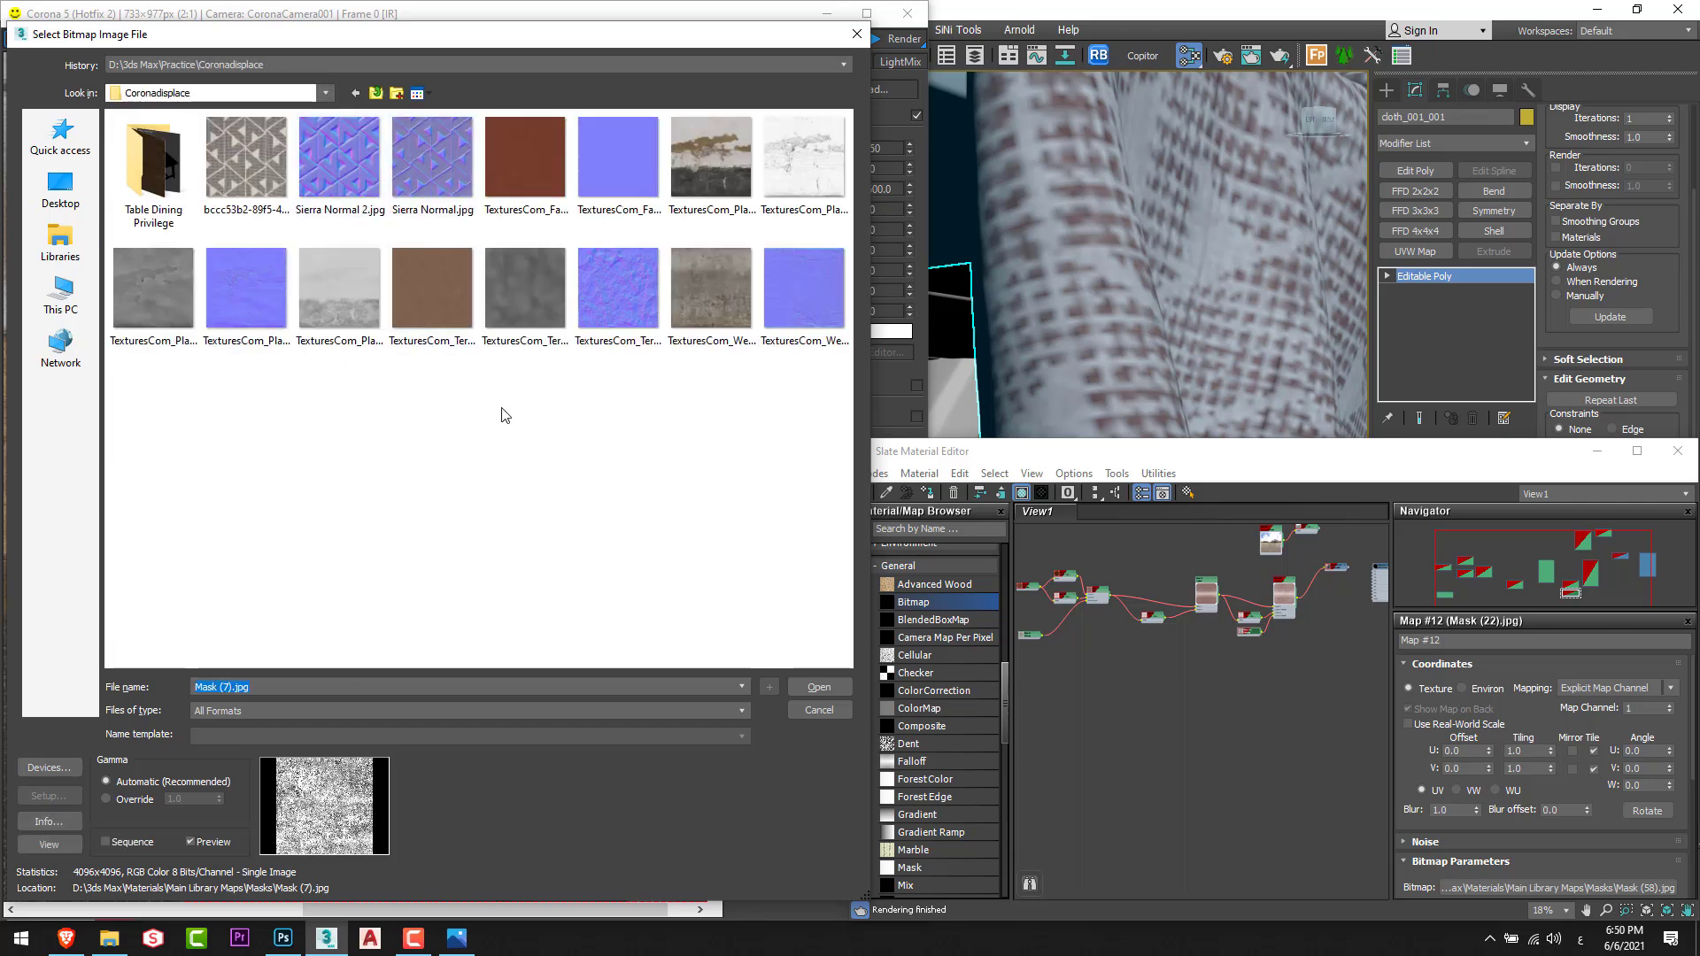
pyautogui.doubleClick(369, 180)
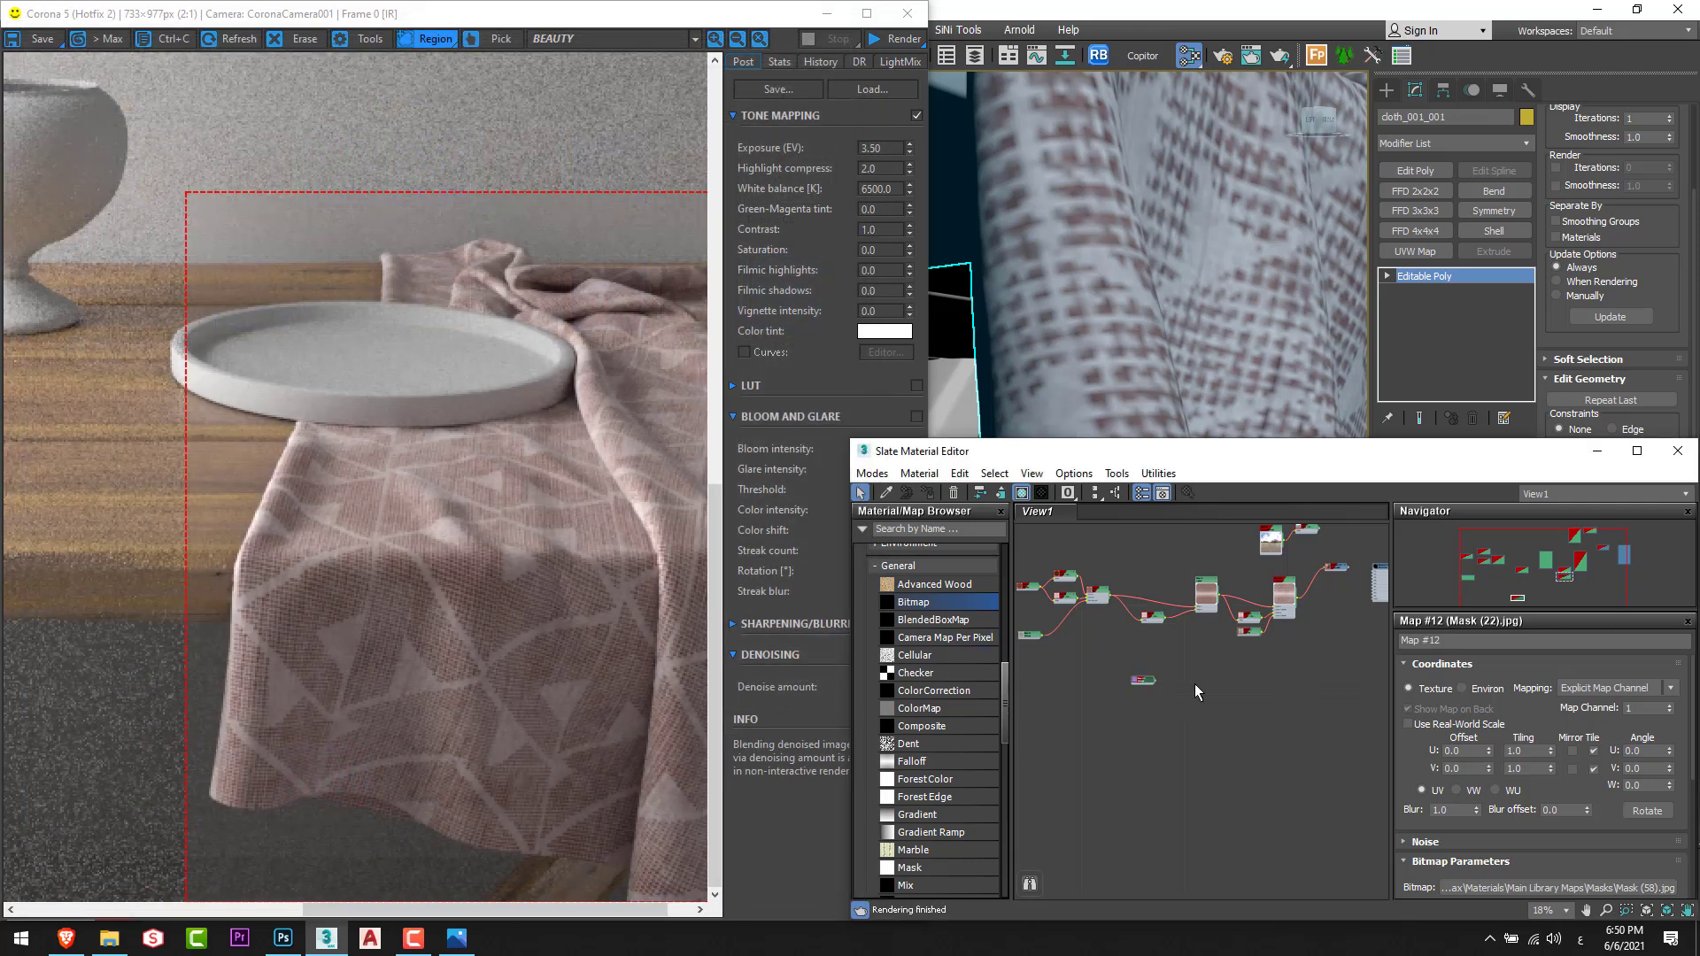
# Position the Sierra normal bitmap node in the empty area below the cloth's layered colour map.
pyautogui.scroll(3, 1195, 685)
pyautogui.moveTo(1194, 686); pyautogui.dragTo(1077, 689, button='middle')
pyautogui.scroll(-2, 1075, 686)
pyautogui.moveTo(1066, 684); pyautogui.dragTo(1219, 720)
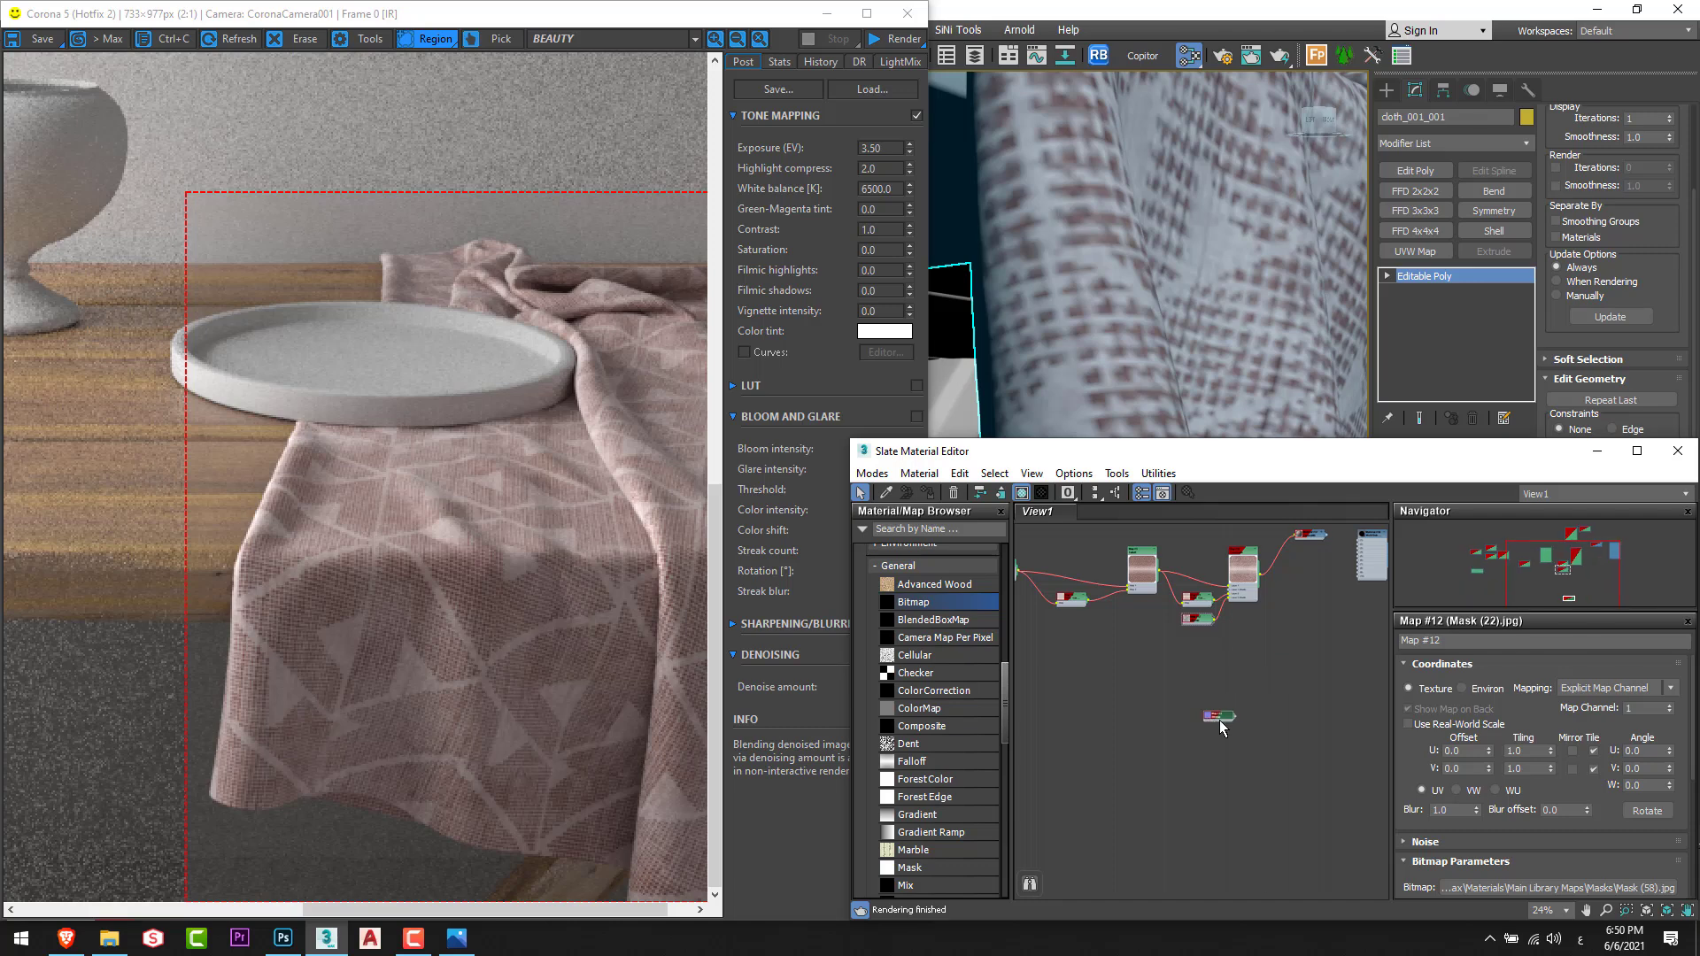
pyautogui.scroll(2, 1301, 623)
pyautogui.moveTo(1301, 623); pyautogui.dragTo(1260, 735, button='middle')
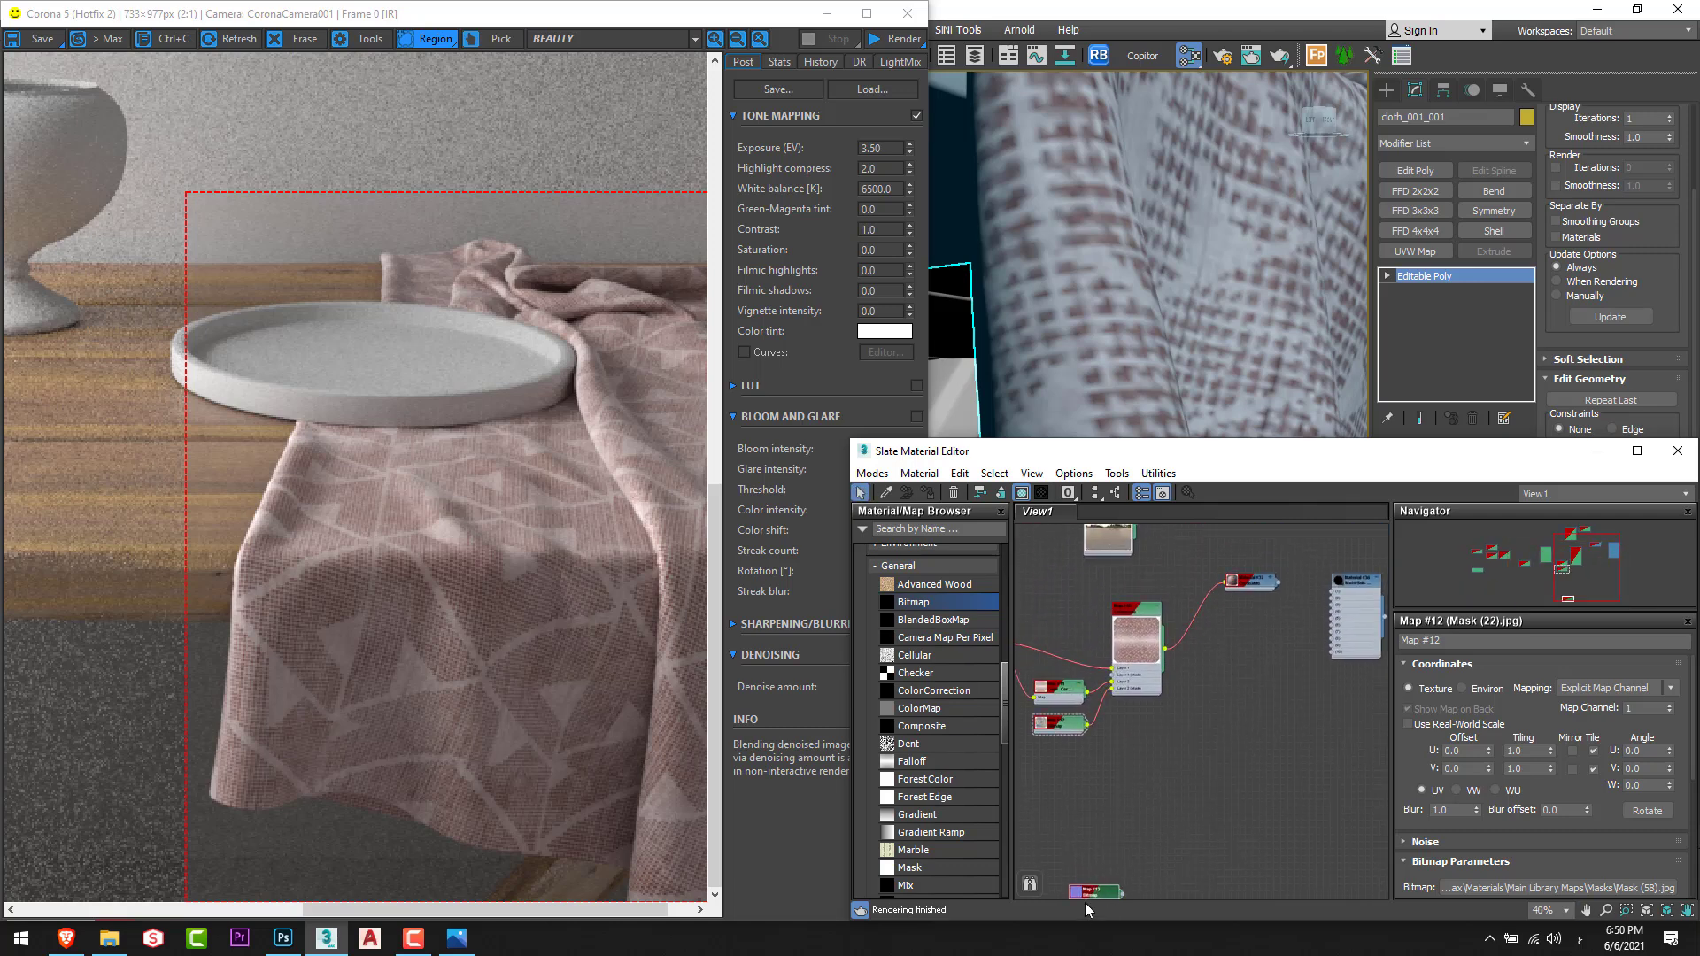
pyautogui.moveTo(1087, 893); pyautogui.dragTo(1125, 806)
pyautogui.moveTo(1125, 806); pyautogui.dragTo(1104, 742, button='middle')
pyautogui.scroll(1, 1104, 742)
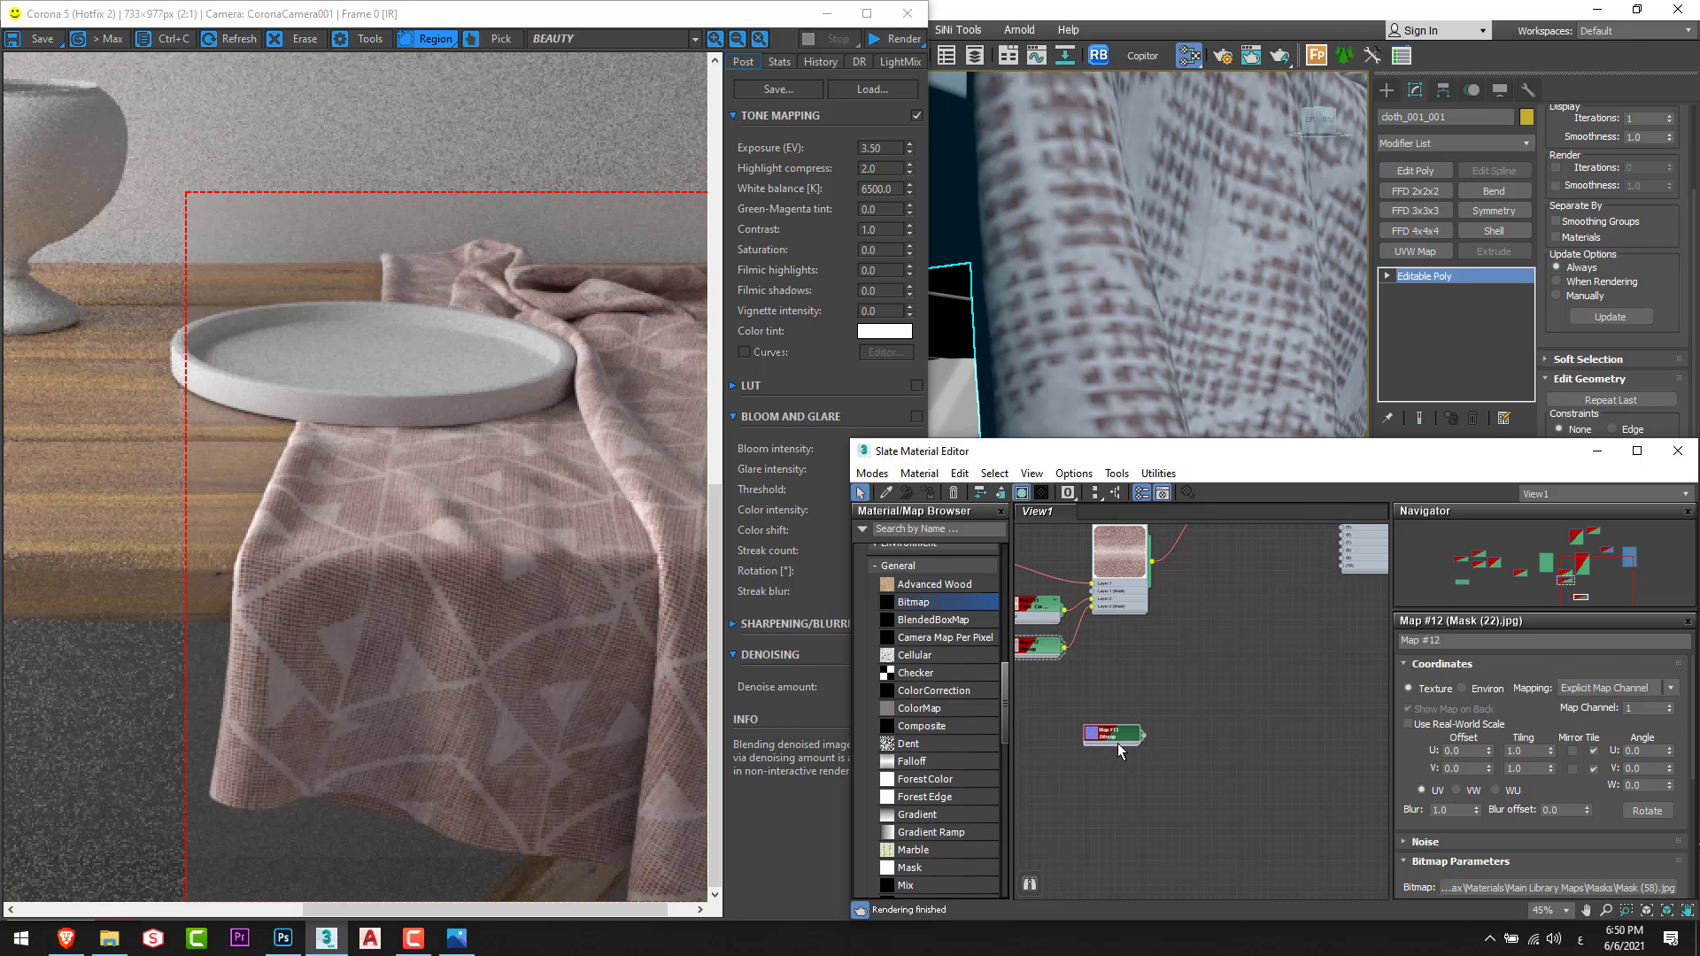
# View TexturesCom_Fabric_Knitted_1K_normal.tif from the Coronadisplace folder and compare it with Sierra Normal.jpg.
pyautogui.click(109, 938)
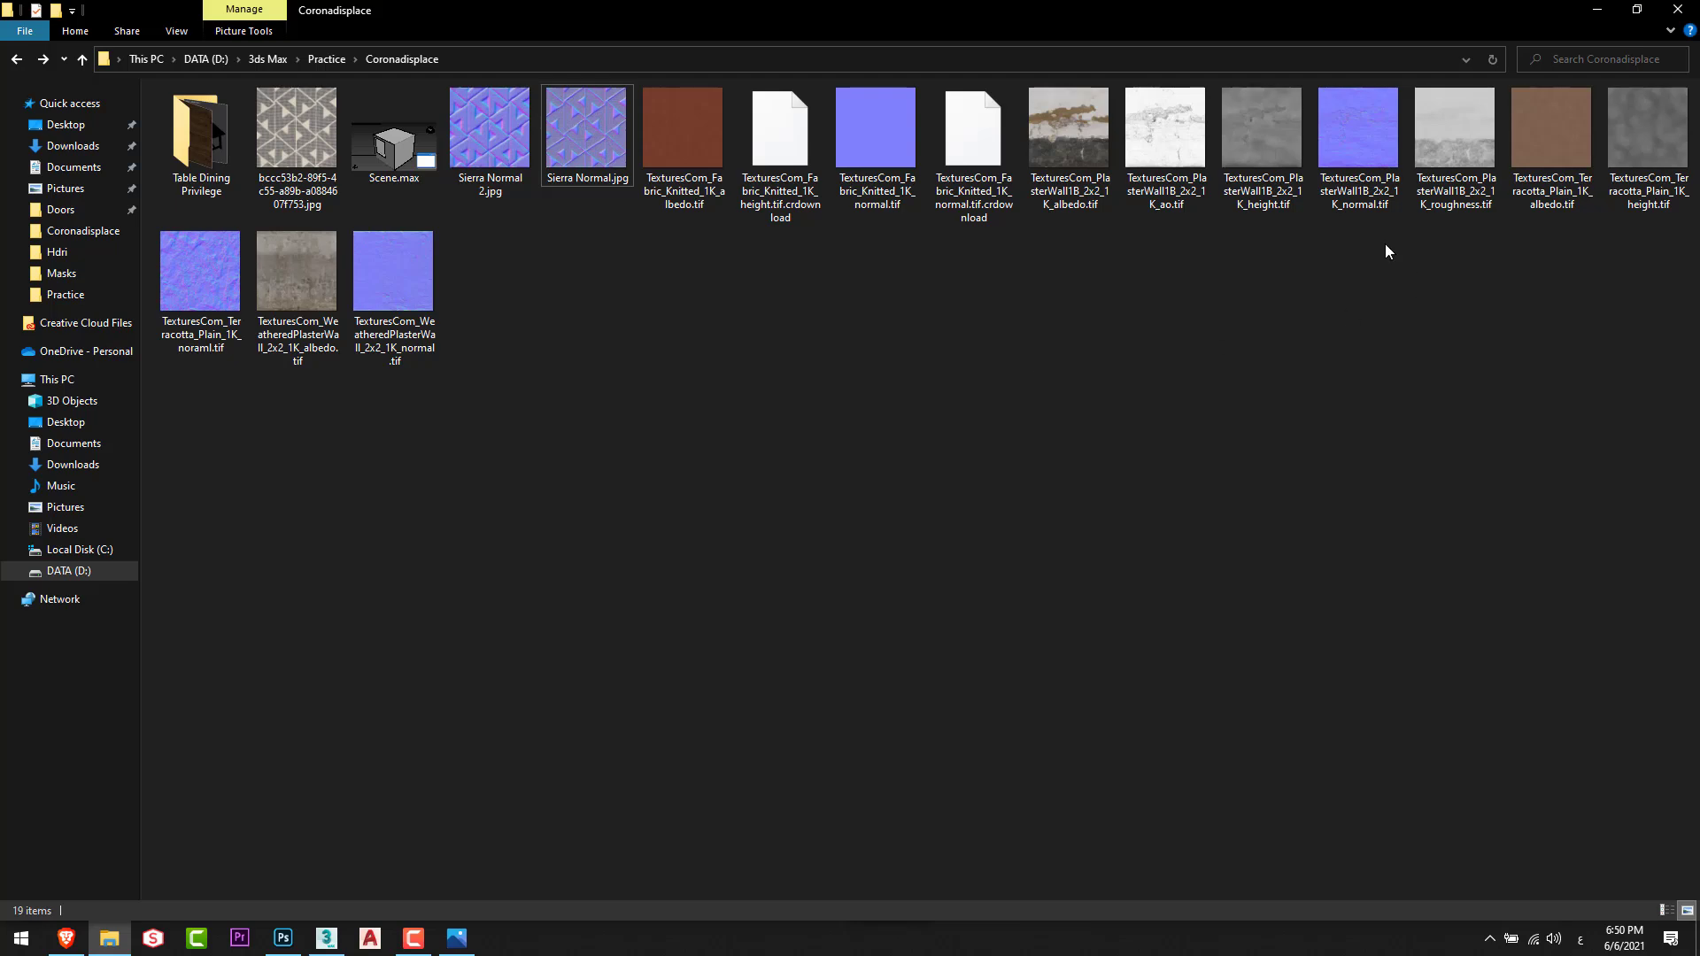
pyautogui.doubleClick(863, 195)
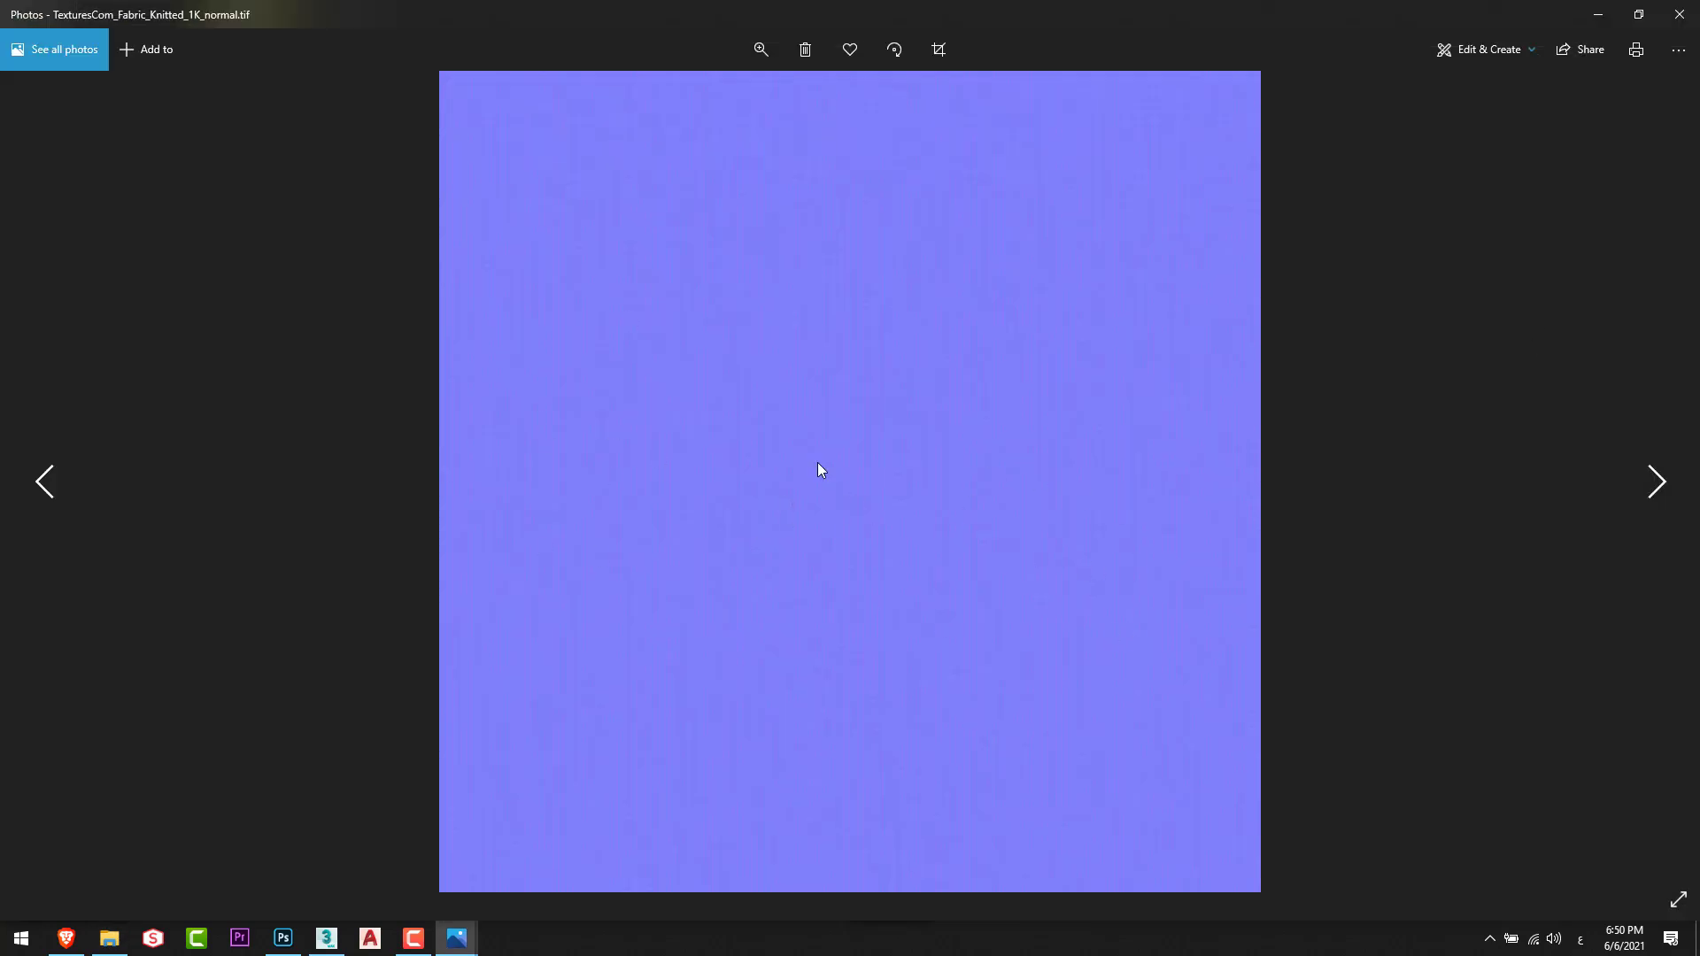
pyautogui.click(52, 459)
pyautogui.click(52, 460)
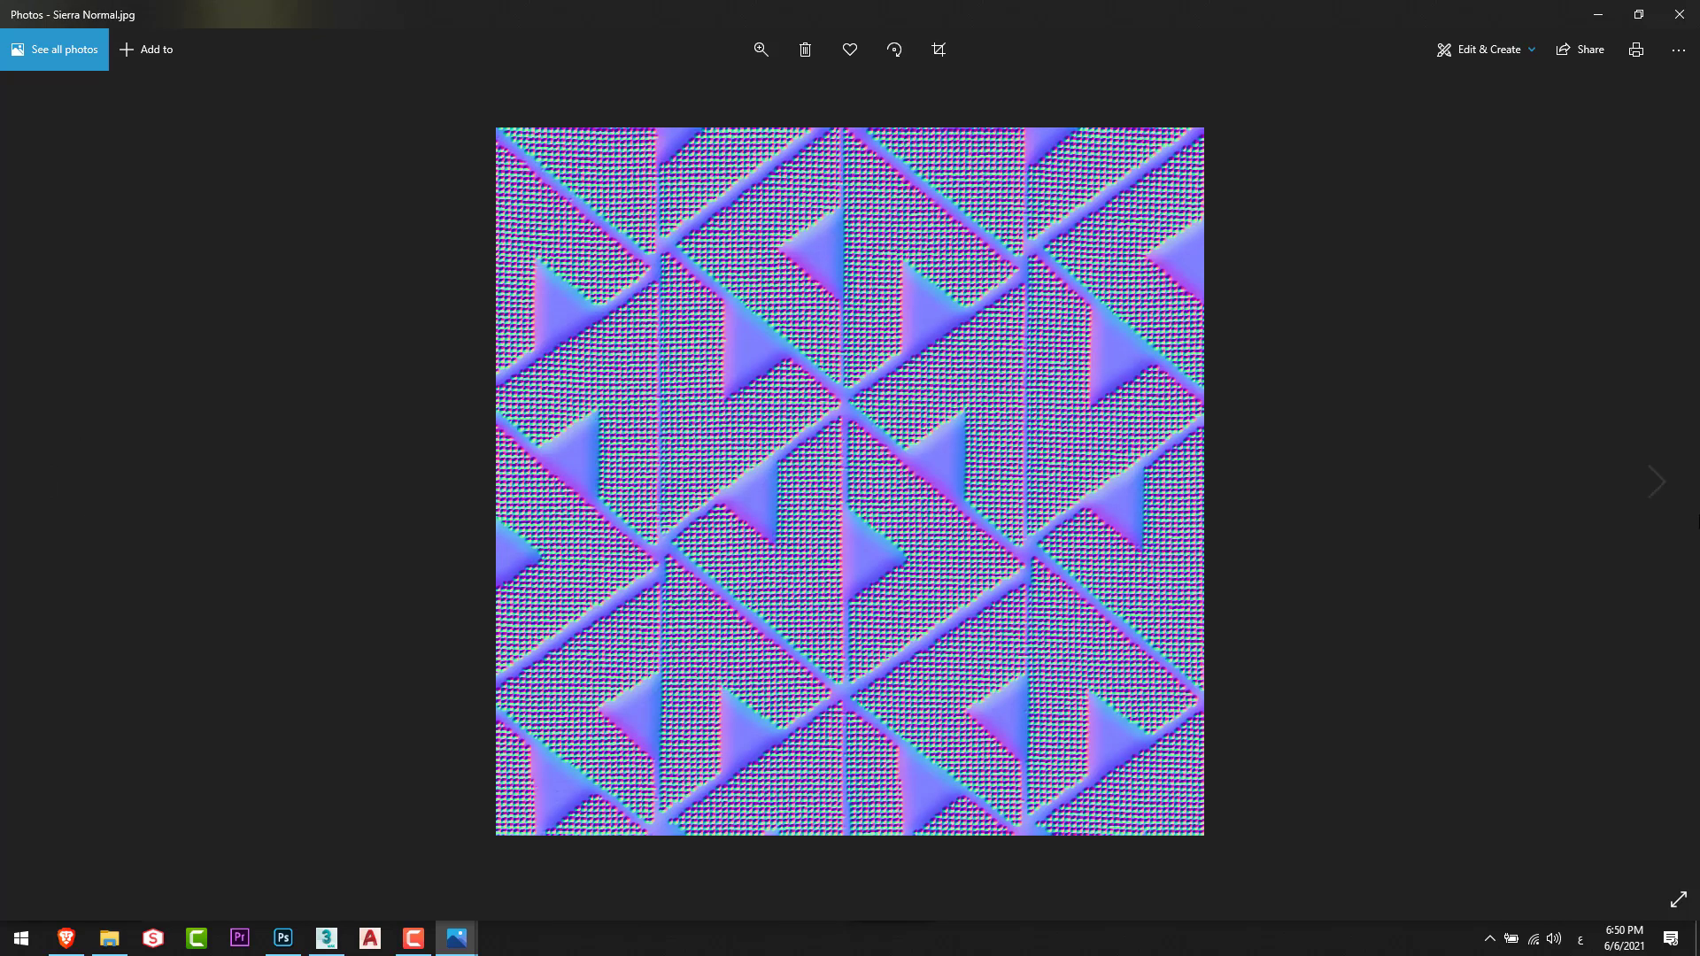
pyautogui.click(1657, 481)
pyautogui.click(1678, 15)
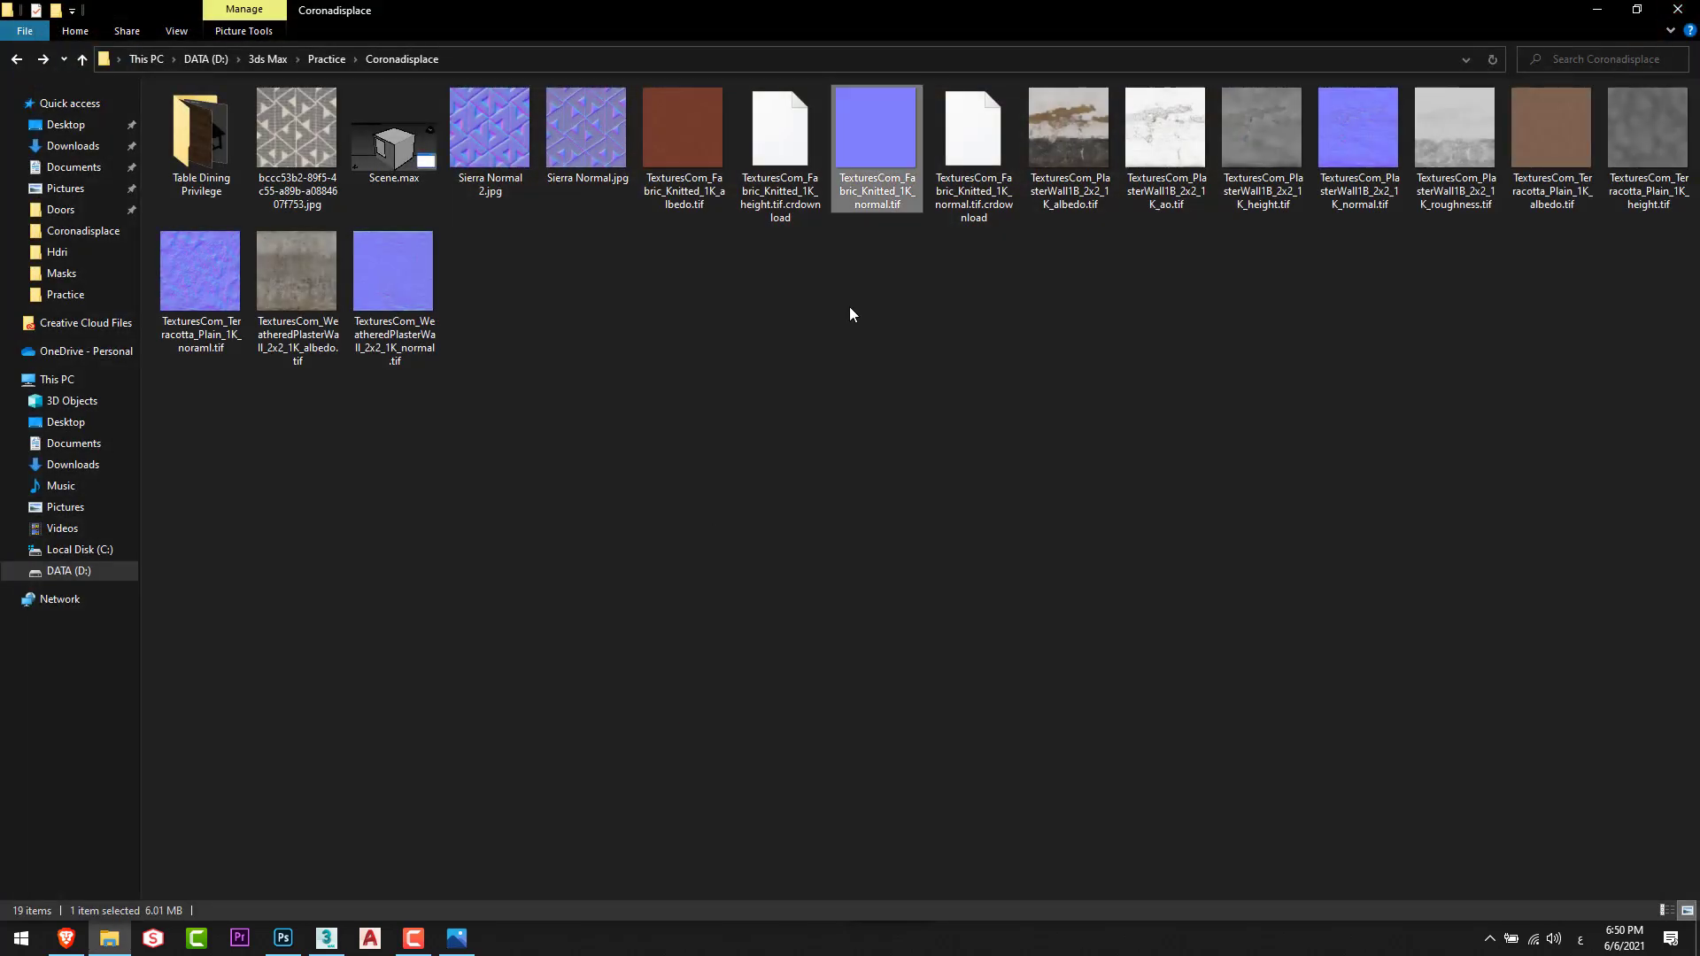
# Return to 3ds Max and add a second Bitmap map loading TexturesCom_Fabric_Knitted_1K_normal.tif beside the Sierra normal bitmap.
pyautogui.hotkey('alt', 'Tab')
pyautogui.moveTo(1126, 736); pyautogui.dragTo(1131, 744)
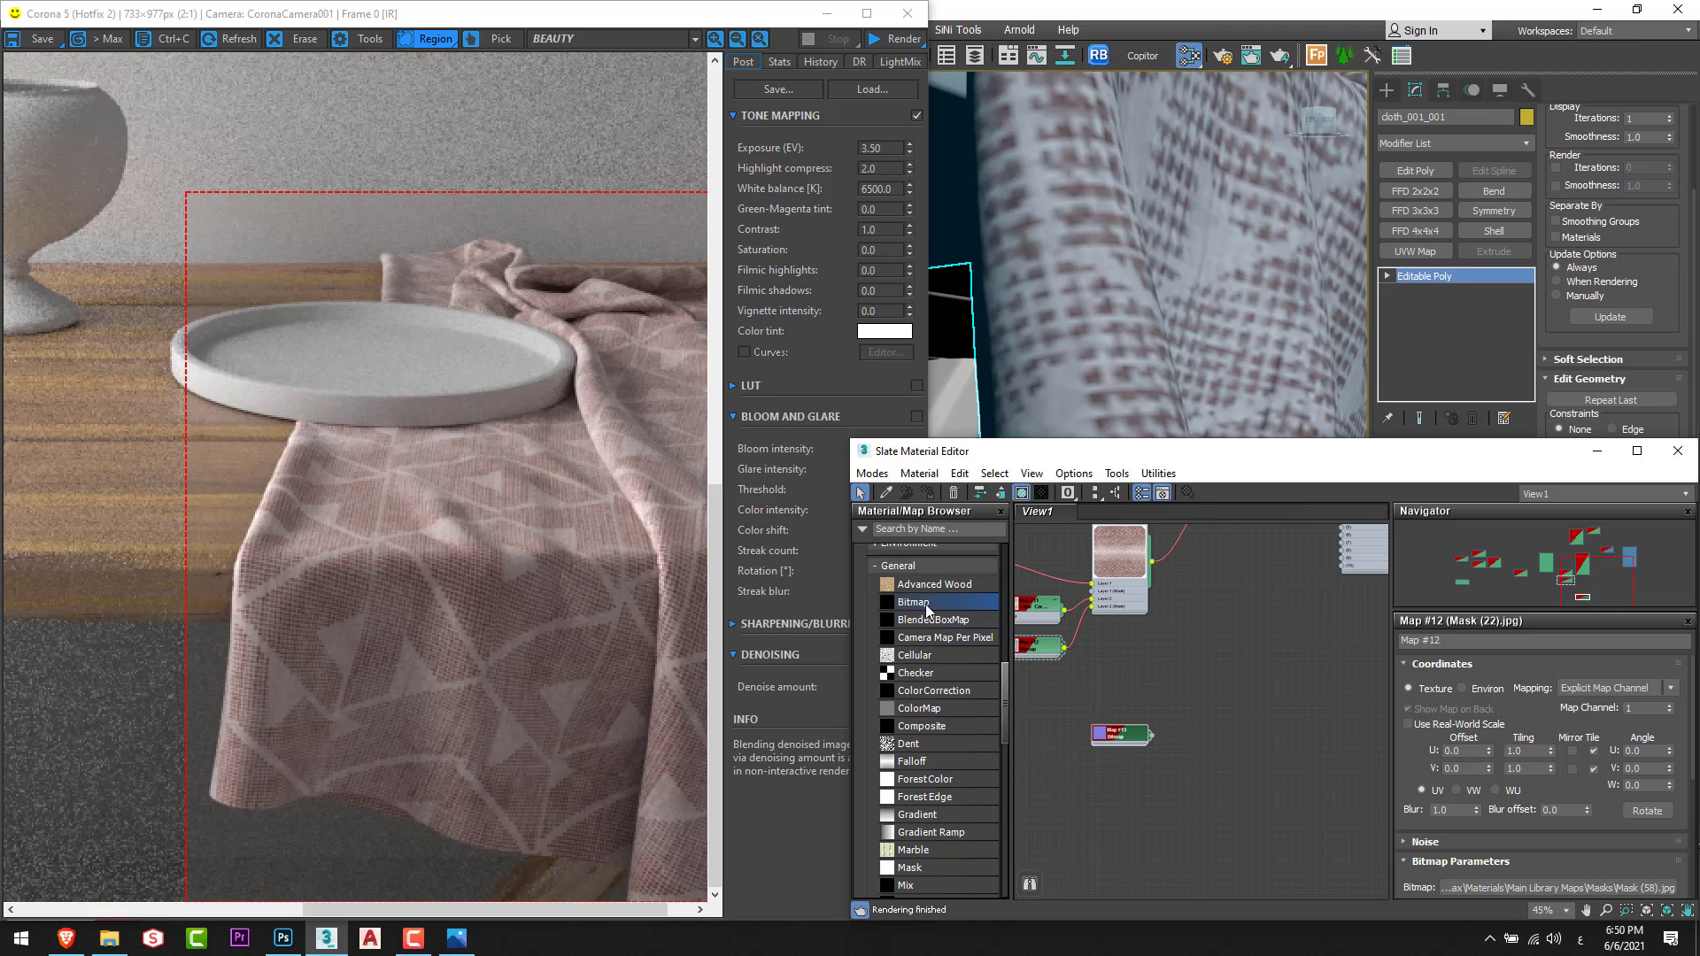
pyautogui.doubleClick(1122, 733)
pyautogui.click(630, 173)
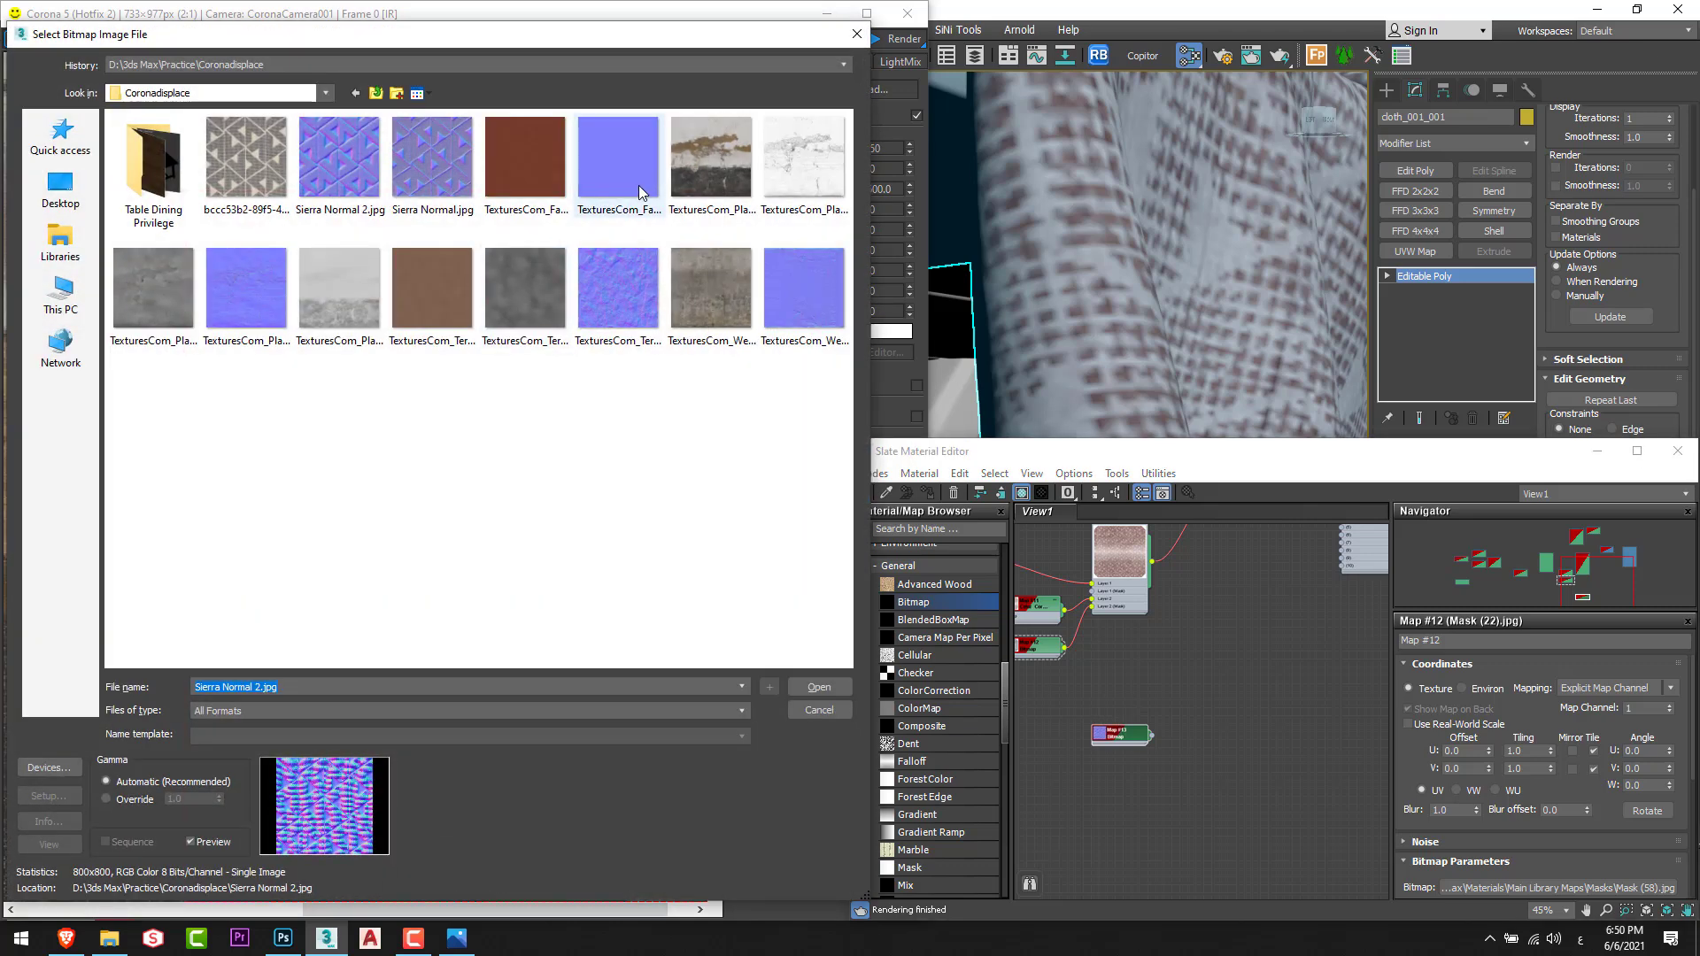
pyautogui.doubleClick(634, 177)
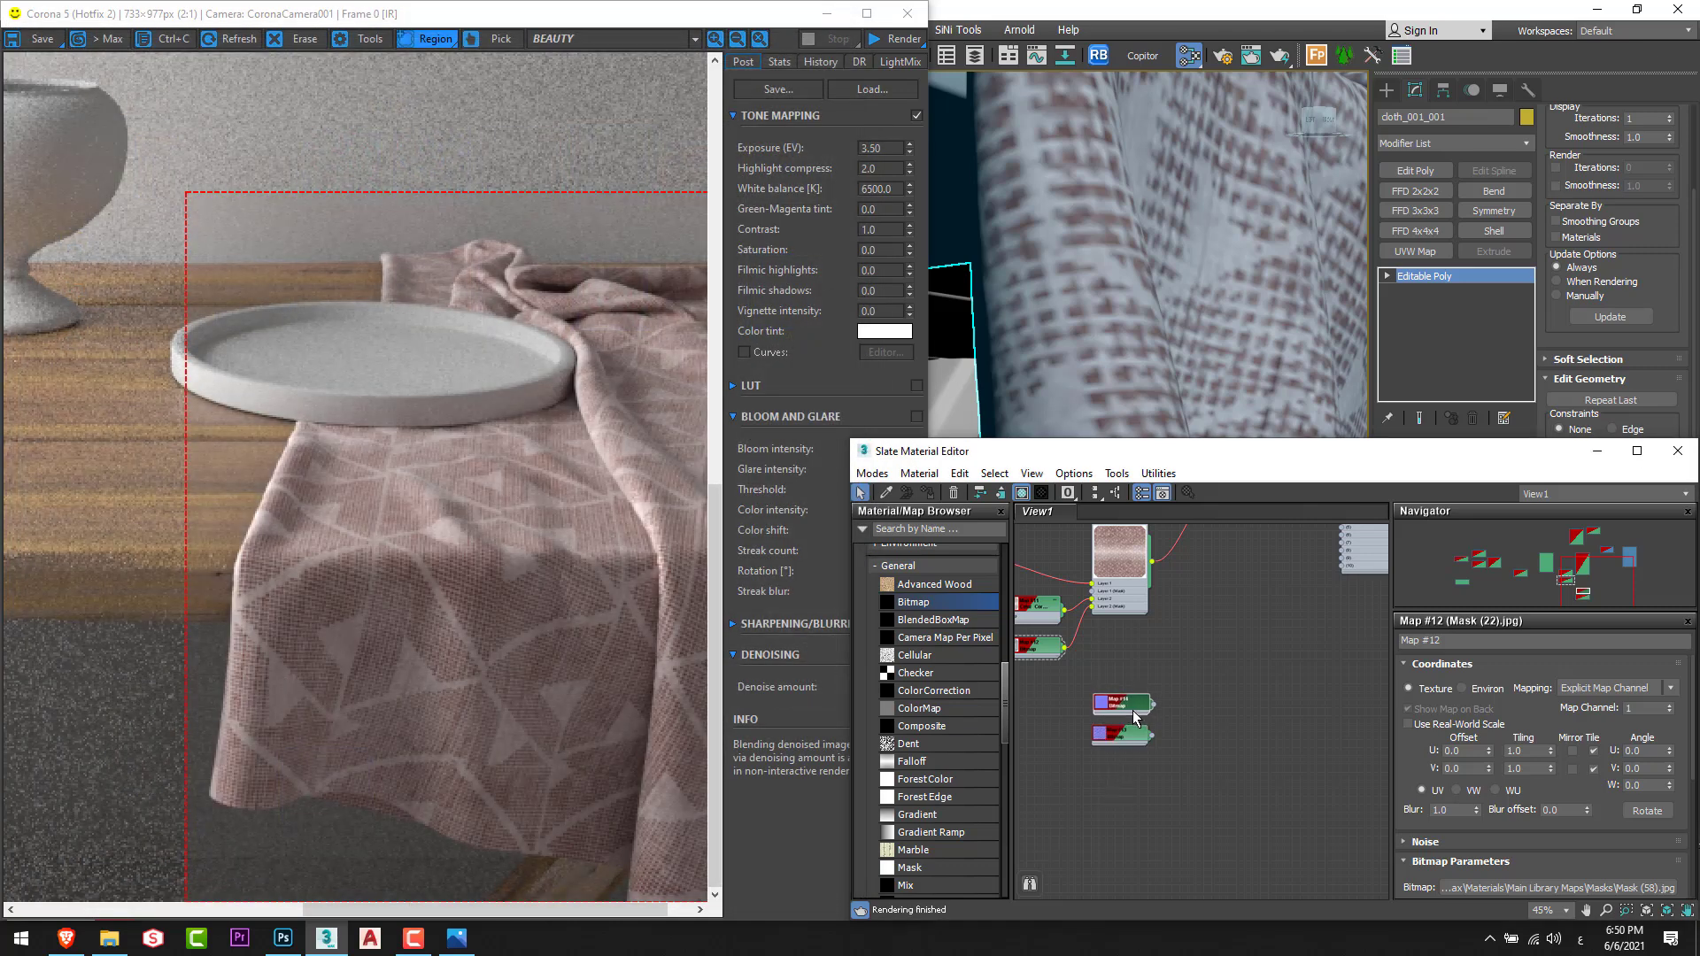
# Add a Mix map with the Sierra normal bitmap in Color 1 and the knitted normal bitmap in Color 2 and Mix Amount.
pyautogui.scroll(-2, 996, 717)
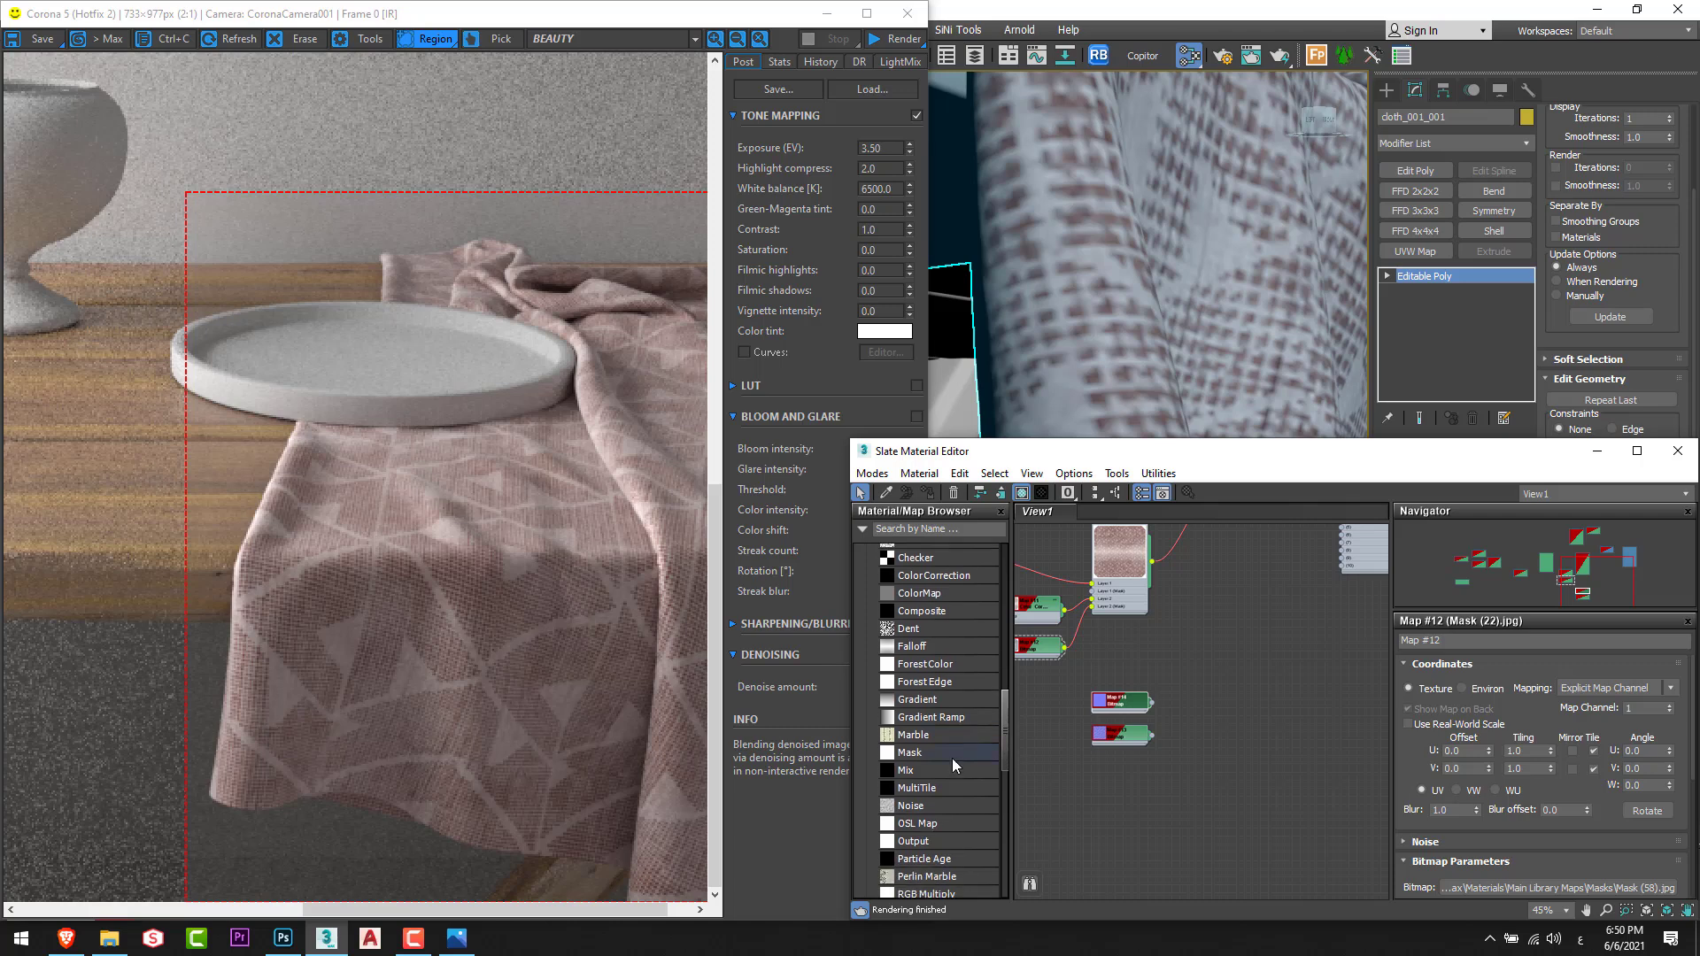
pyautogui.moveTo(949, 769); pyautogui.dragTo(1202, 747)
pyautogui.scroll(5, 1211, 721)
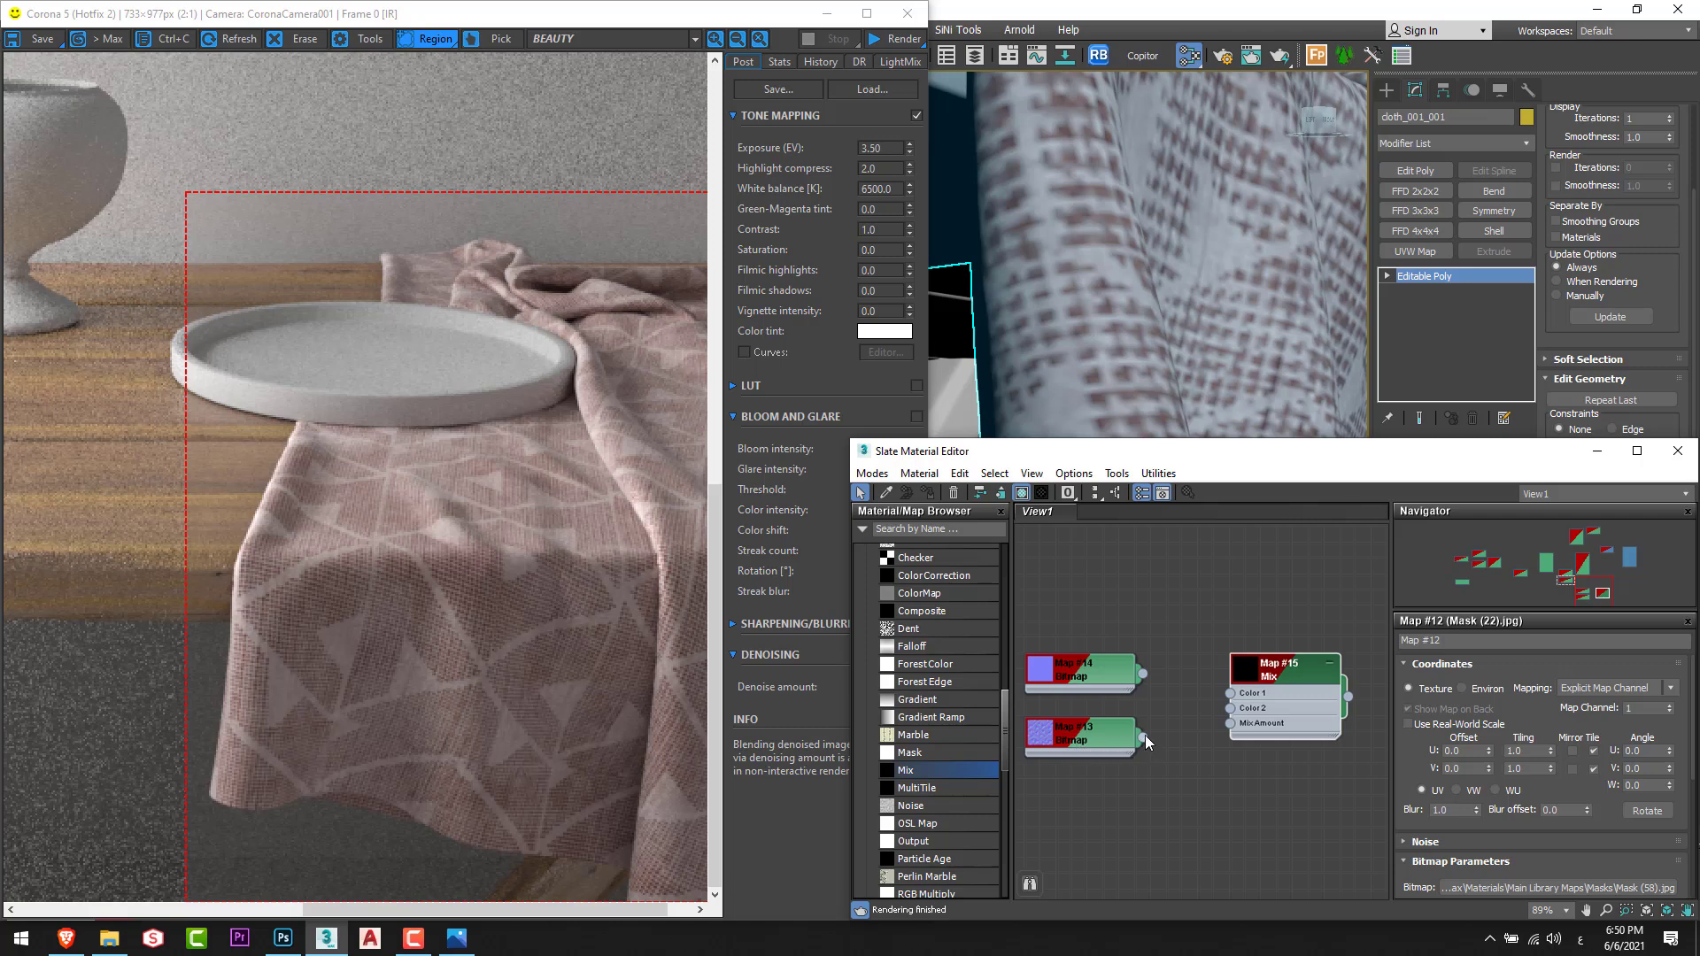
pyautogui.moveTo(1144, 740); pyautogui.dragTo(1230, 693)
pyautogui.moveTo(1087, 717); pyautogui.dragTo(1087, 620)
pyautogui.moveTo(1128, 693); pyautogui.dragTo(1230, 723)
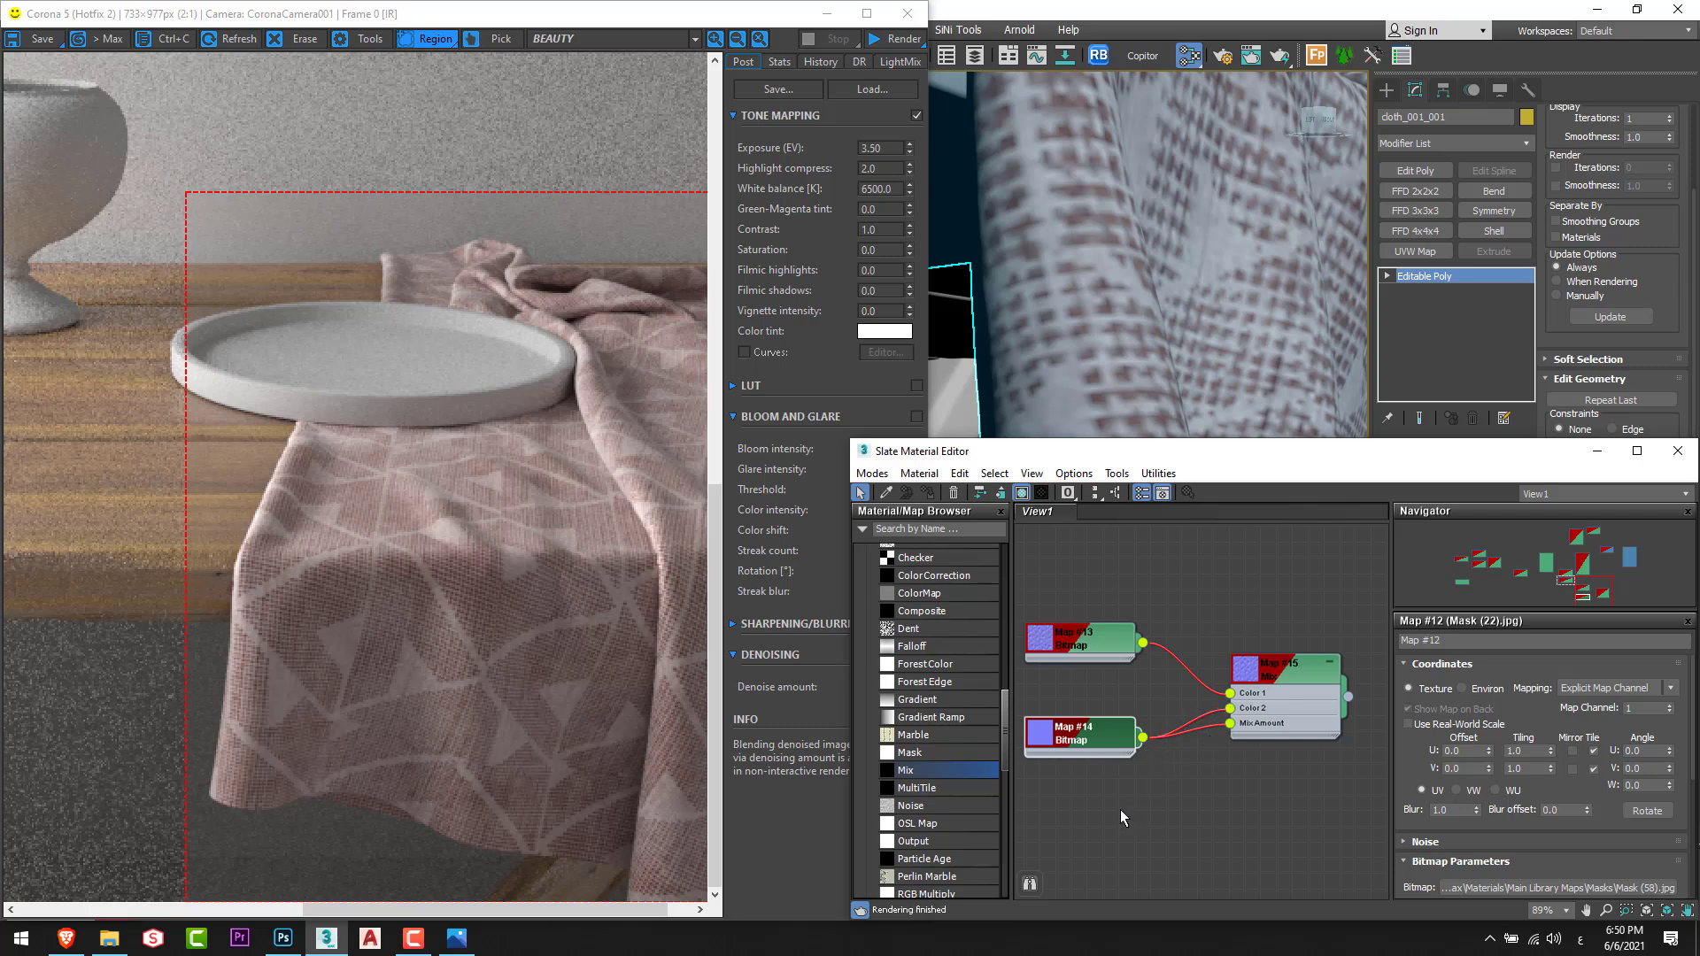
pyautogui.moveTo(1081, 657)
pyautogui.mouseDown()
pyautogui.moveTo(1087, 705)
pyautogui.moveTo(1095, 685)
pyautogui.mouseUp()
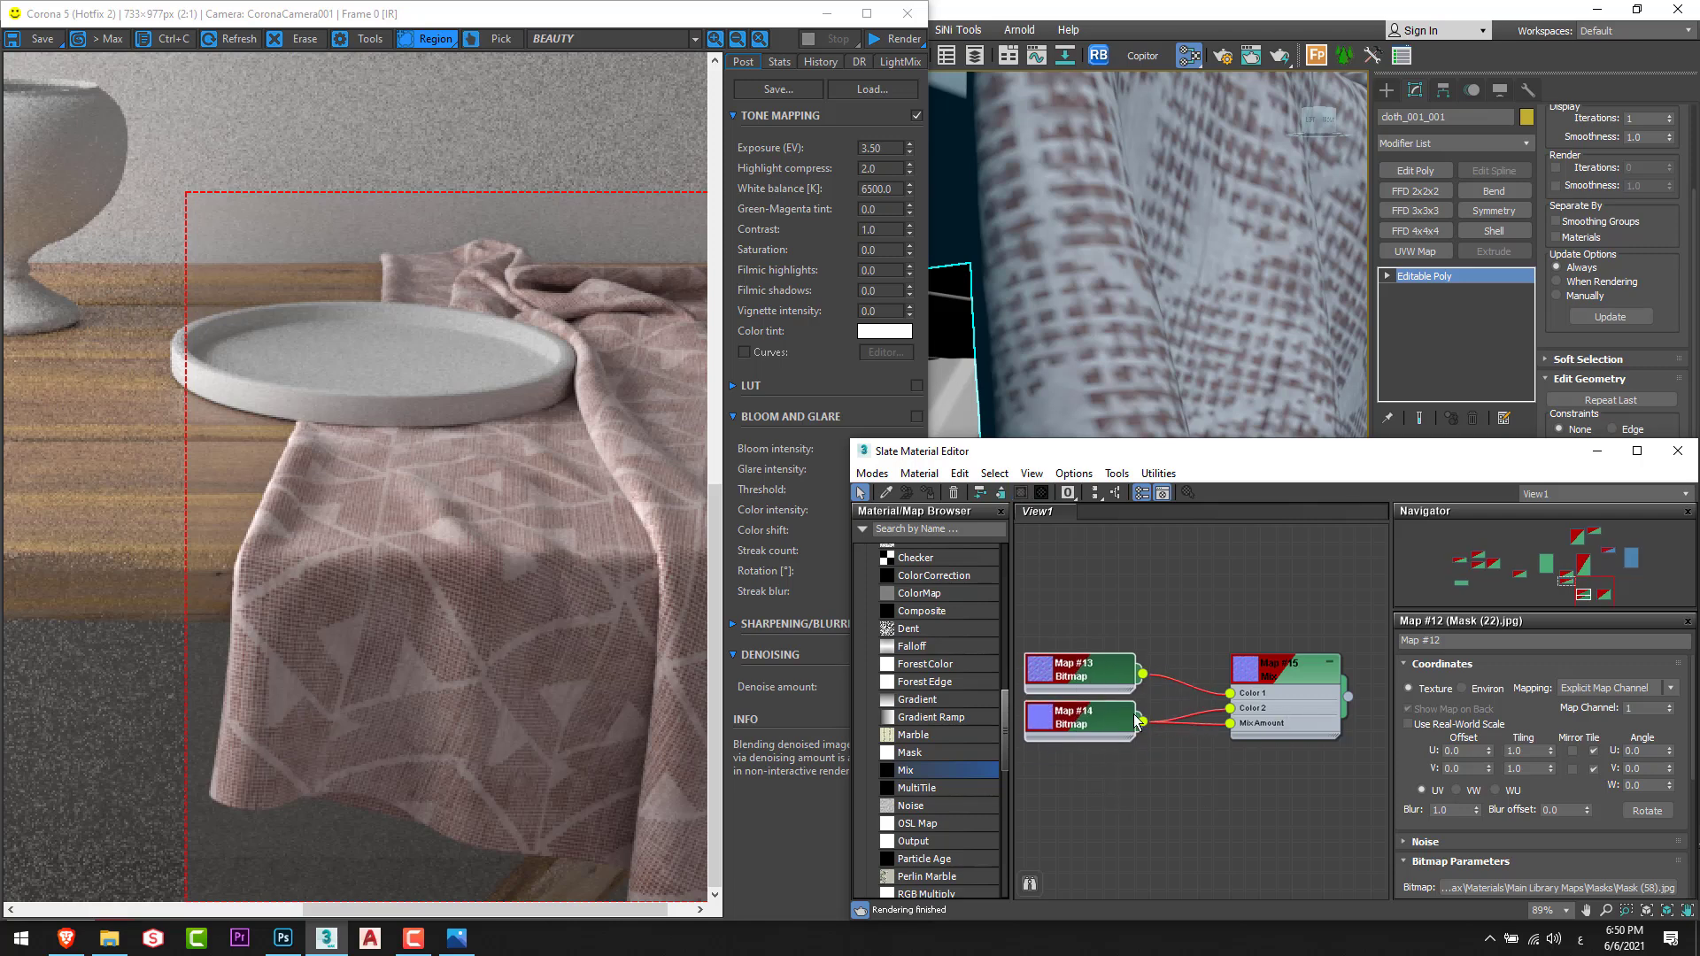
# Feed the Mix map into the Normal map input of a new CoronaNormal map and enable Add gamma to input.
pyautogui.scroll(-2, 1151, 752)
pyautogui.moveTo(1225, 784); pyautogui.dragTo(1148, 772, button='middle')
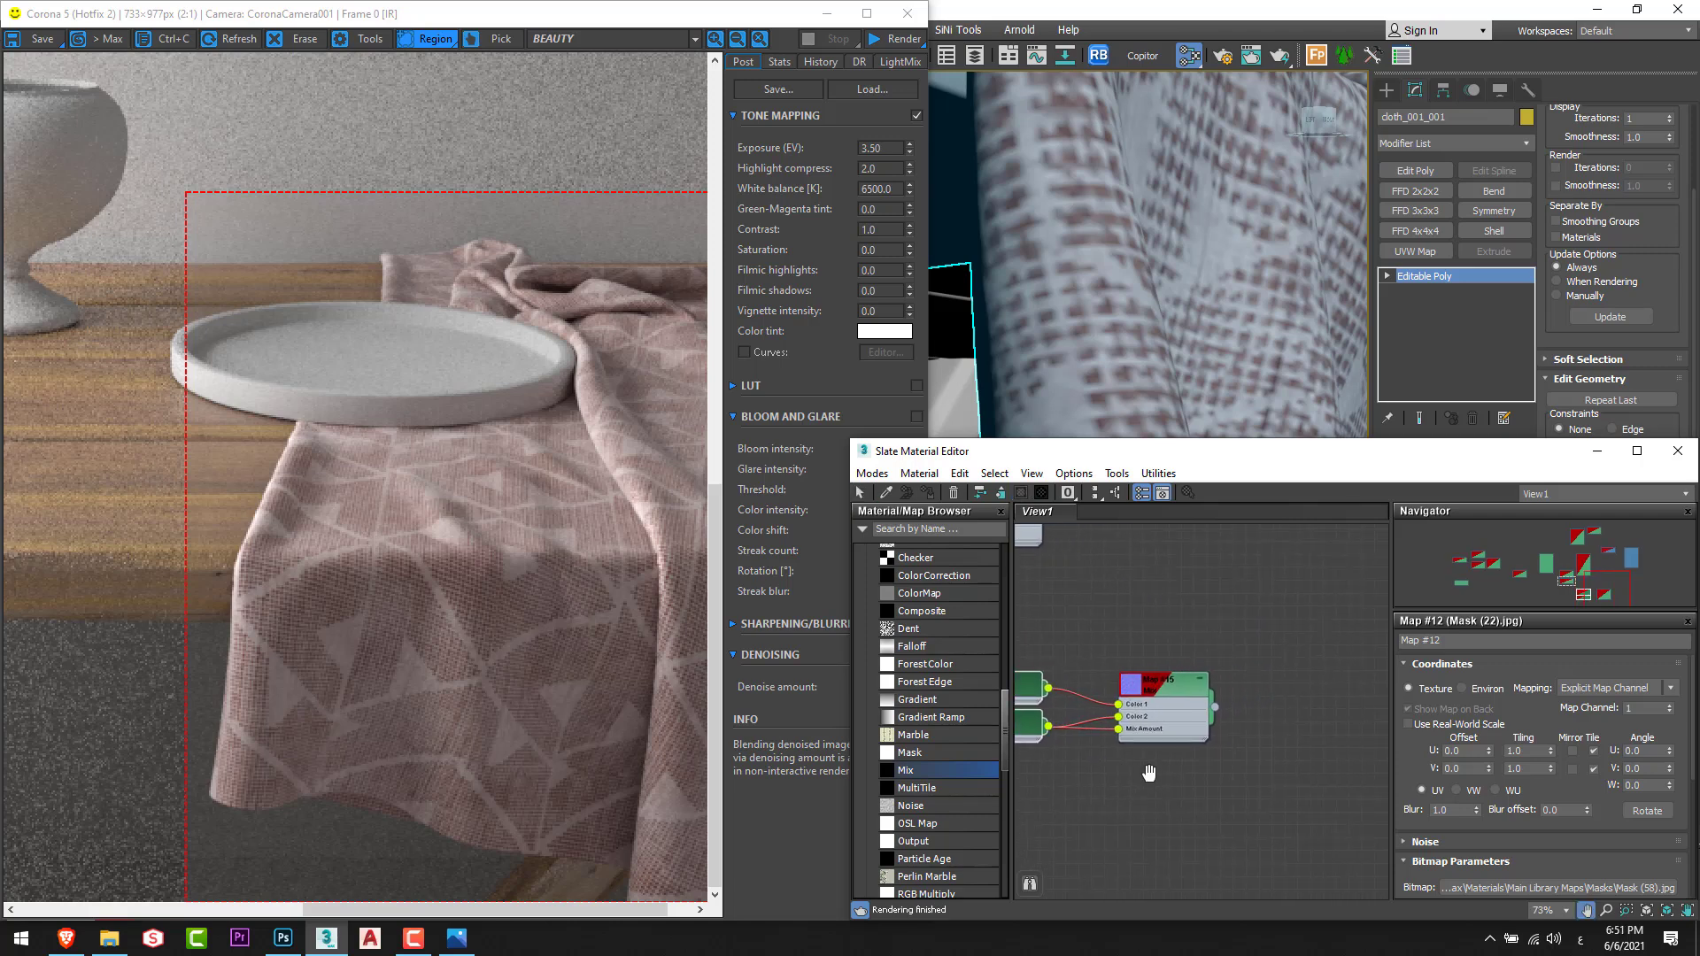
pyautogui.moveTo(1230, 709); pyautogui.dragTo(1253, 710)
pyautogui.moveTo(1301, 733)
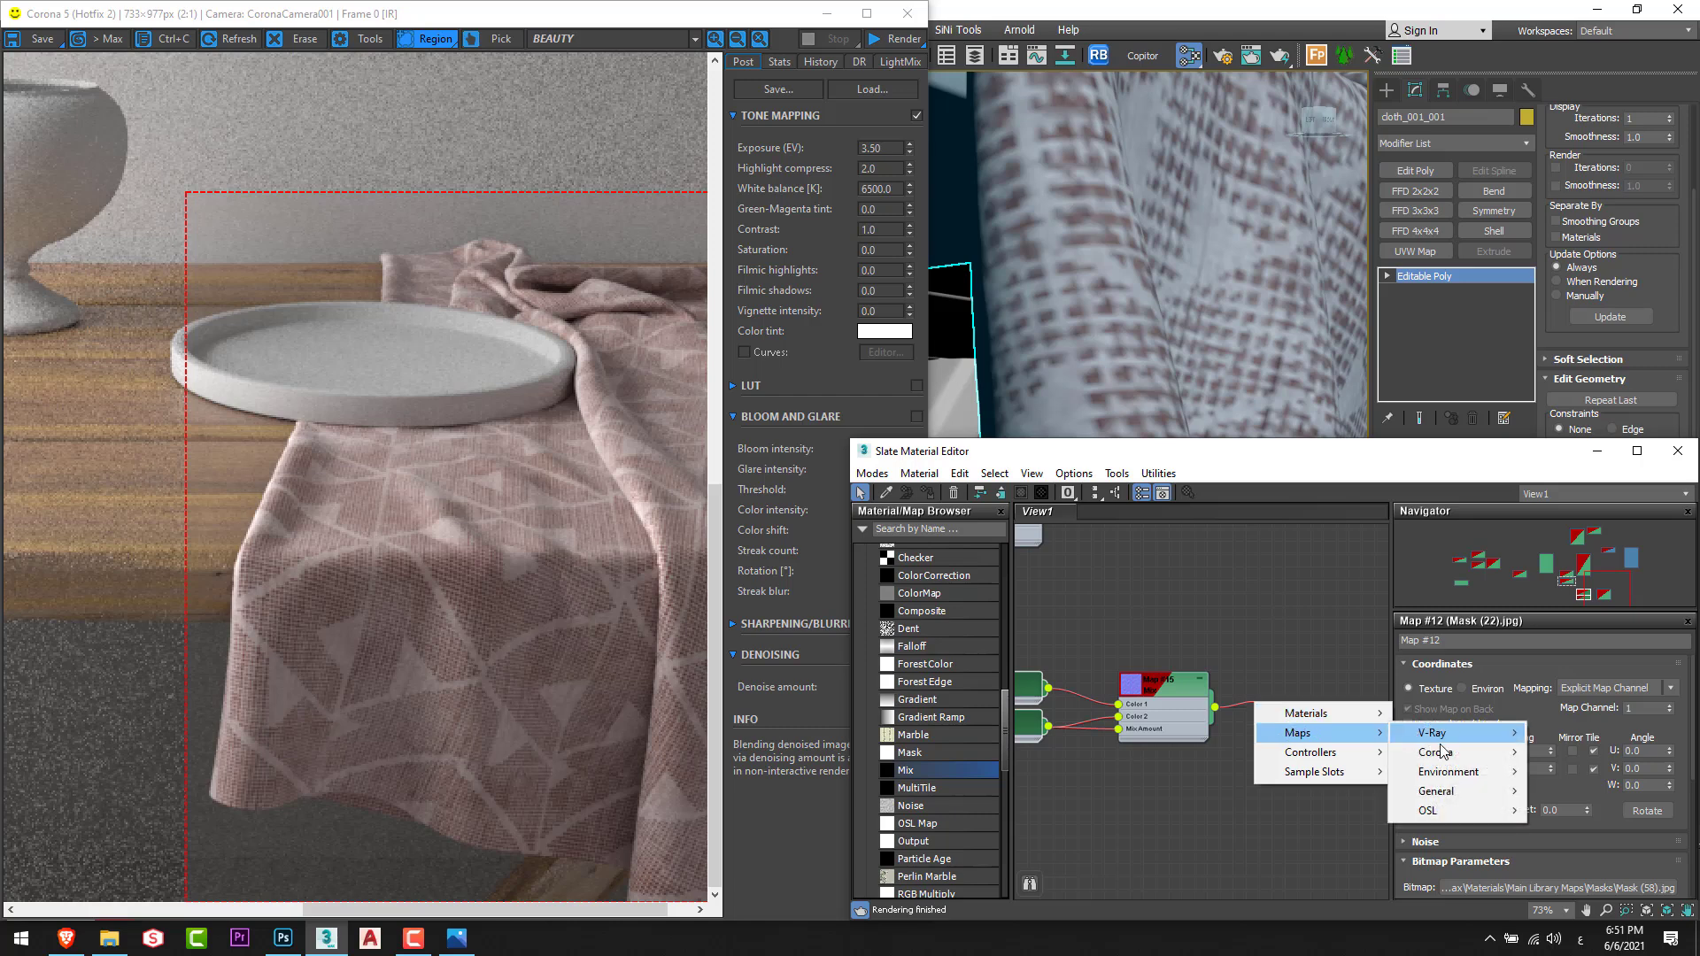
pyautogui.moveTo(1443, 753)
pyautogui.click(1584, 594)
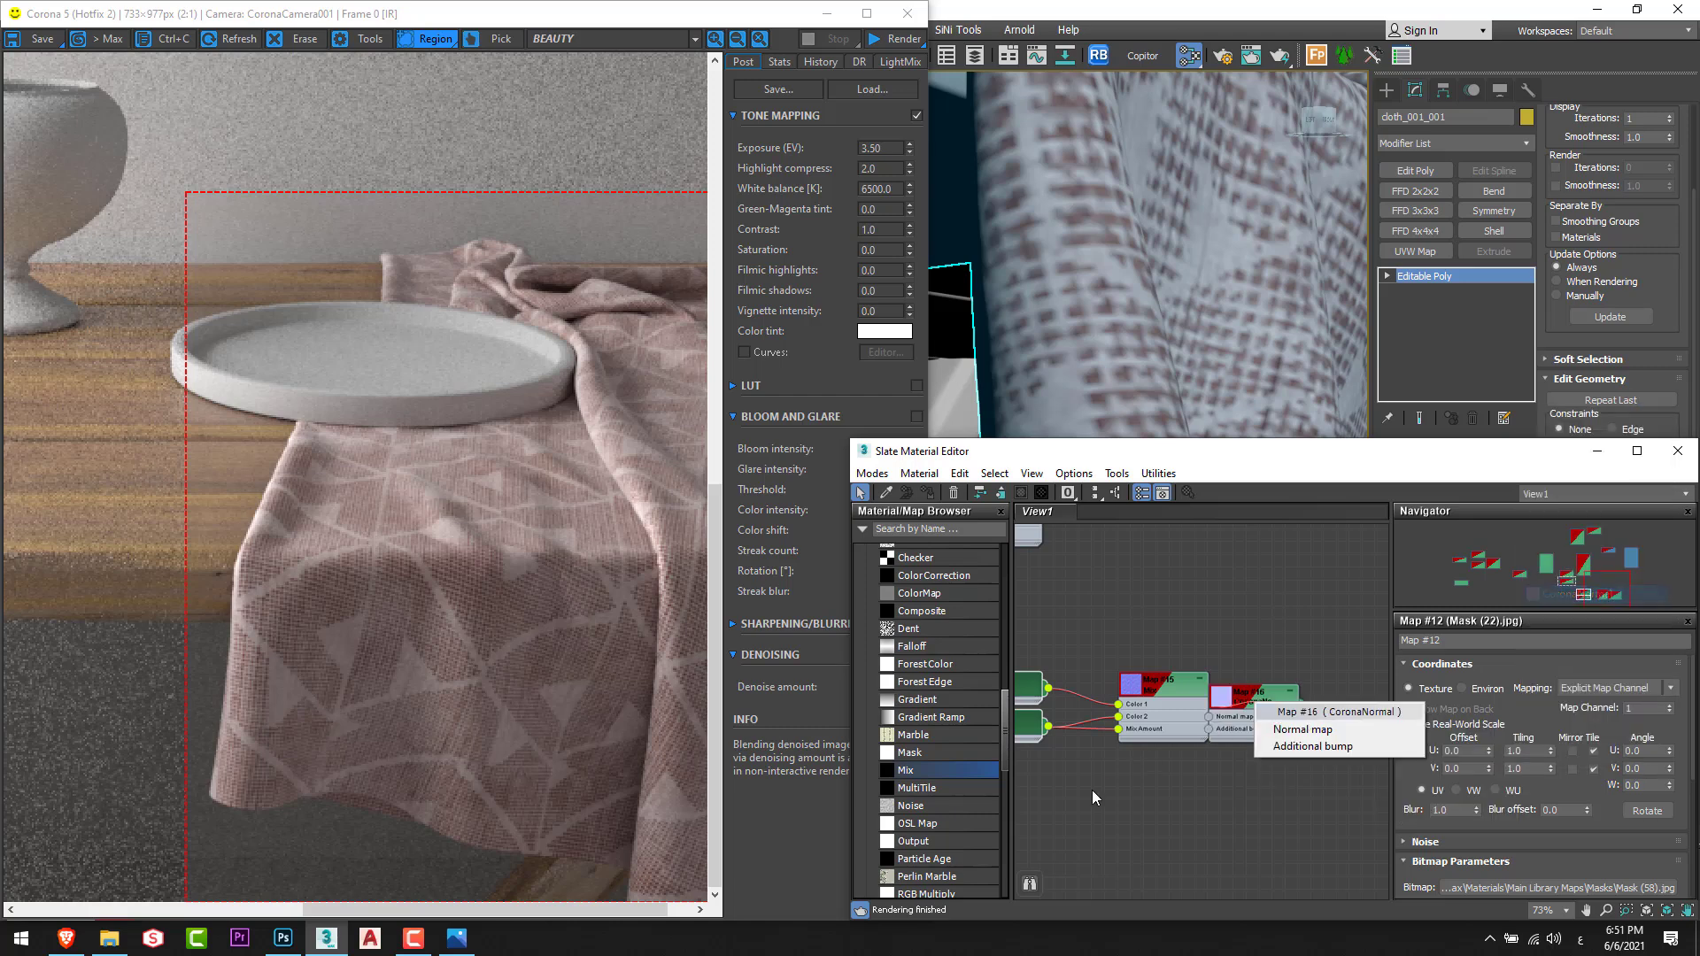
pyautogui.click(1306, 731)
pyautogui.doubleClick(1316, 721)
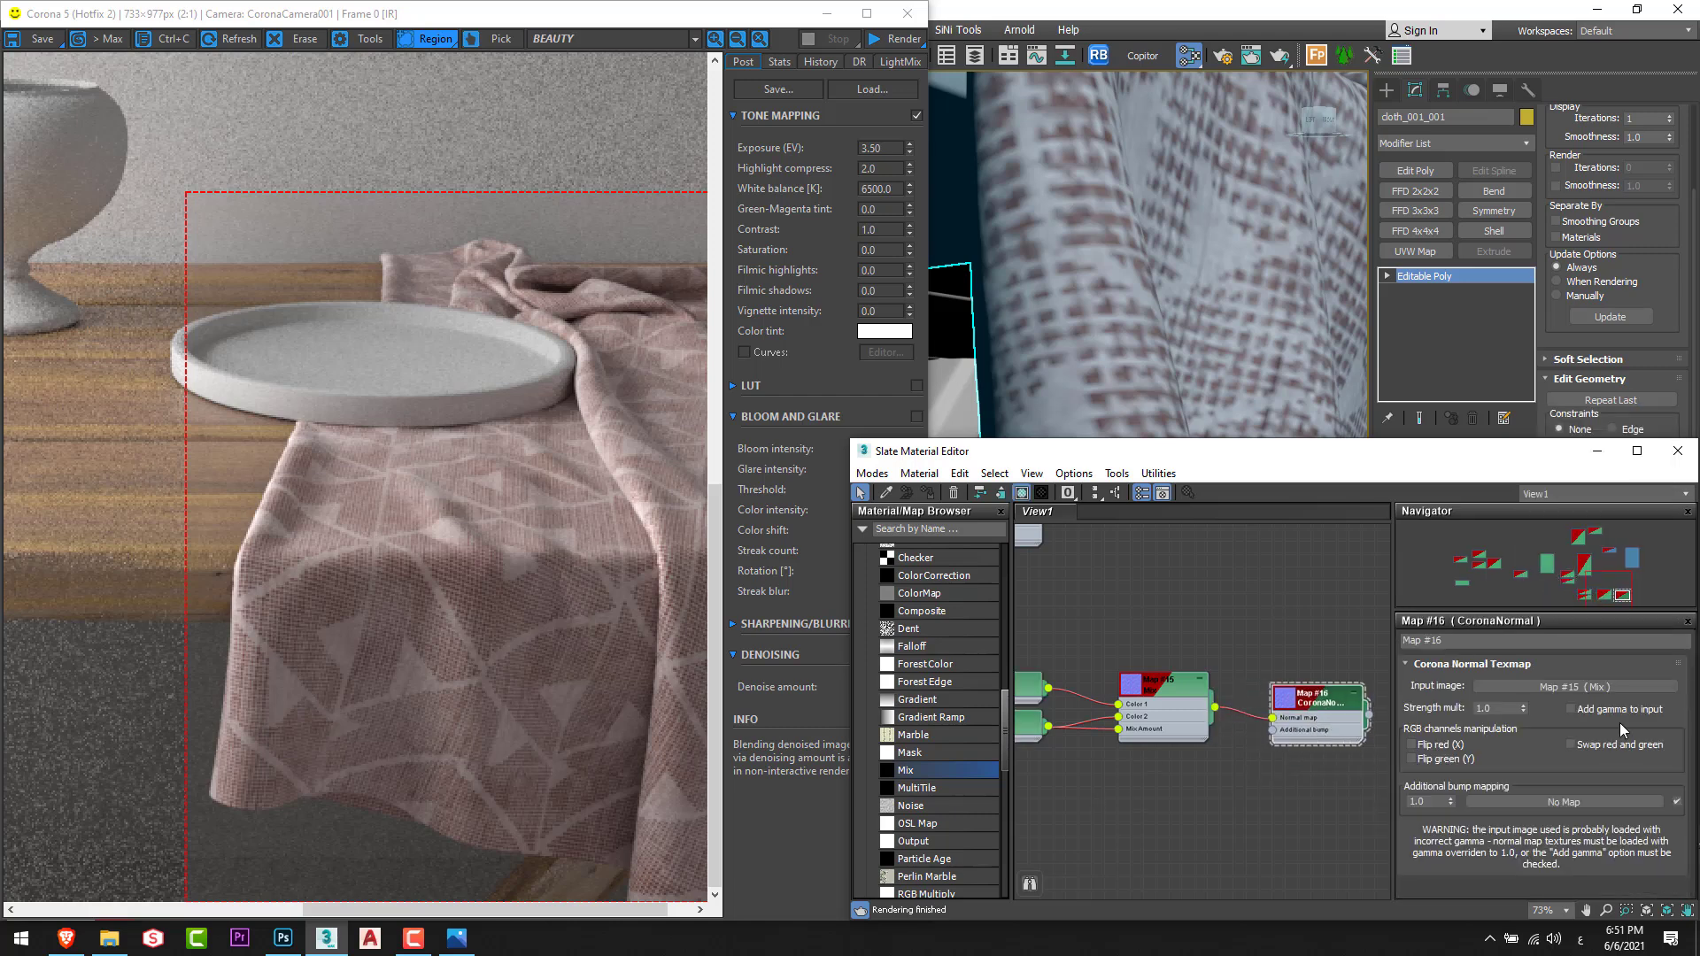
pyautogui.click(1572, 709)
# Arrange the normal map nodes beside the cloth material and connect the CoronaNormal map to the material's Bump input.
pyautogui.scroll(-5, 1275, 752)
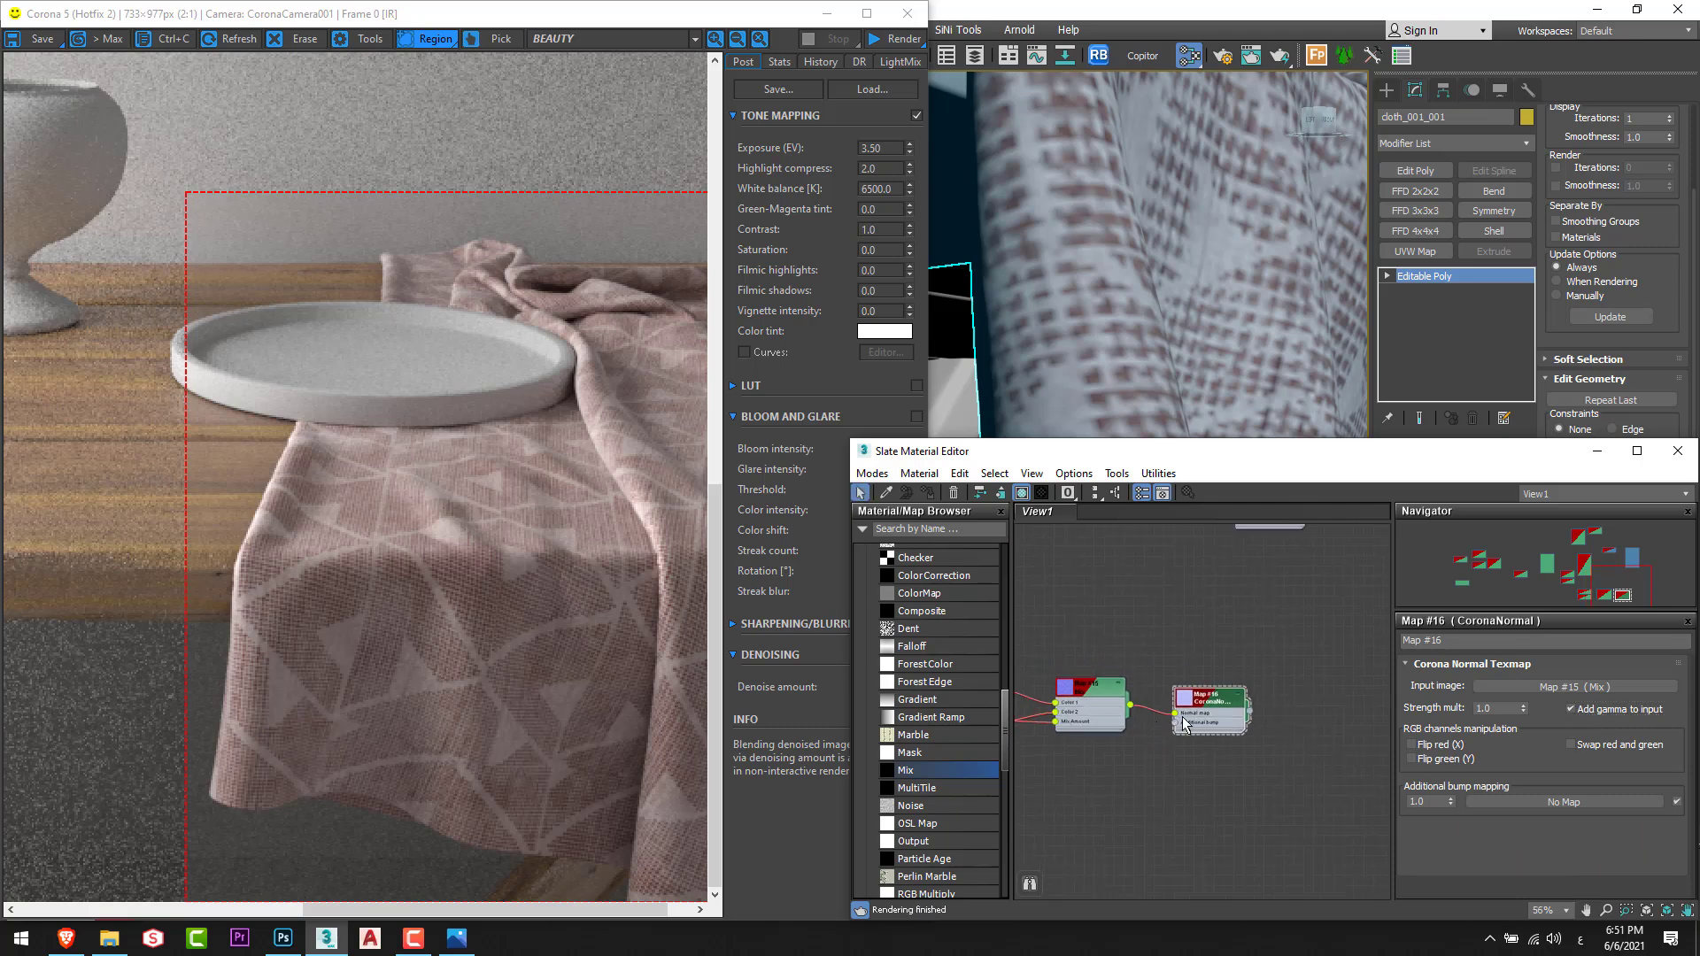
pyautogui.moveTo(1274, 779)
pyautogui.mouseDown(button='middle')
pyautogui.moveTo(1235, 758)
pyautogui.moveTo(1256, 770)
pyautogui.mouseUp(button='middle')
pyautogui.moveTo(1291, 836); pyautogui.dragTo(1078, 740)
pyautogui.moveTo(1257, 771); pyautogui.dragTo(1191, 775)
pyautogui.moveTo(1301, 662); pyautogui.dragTo(1357, 643)
pyautogui.moveTo(1200, 598); pyautogui.dragTo(1254, 642)
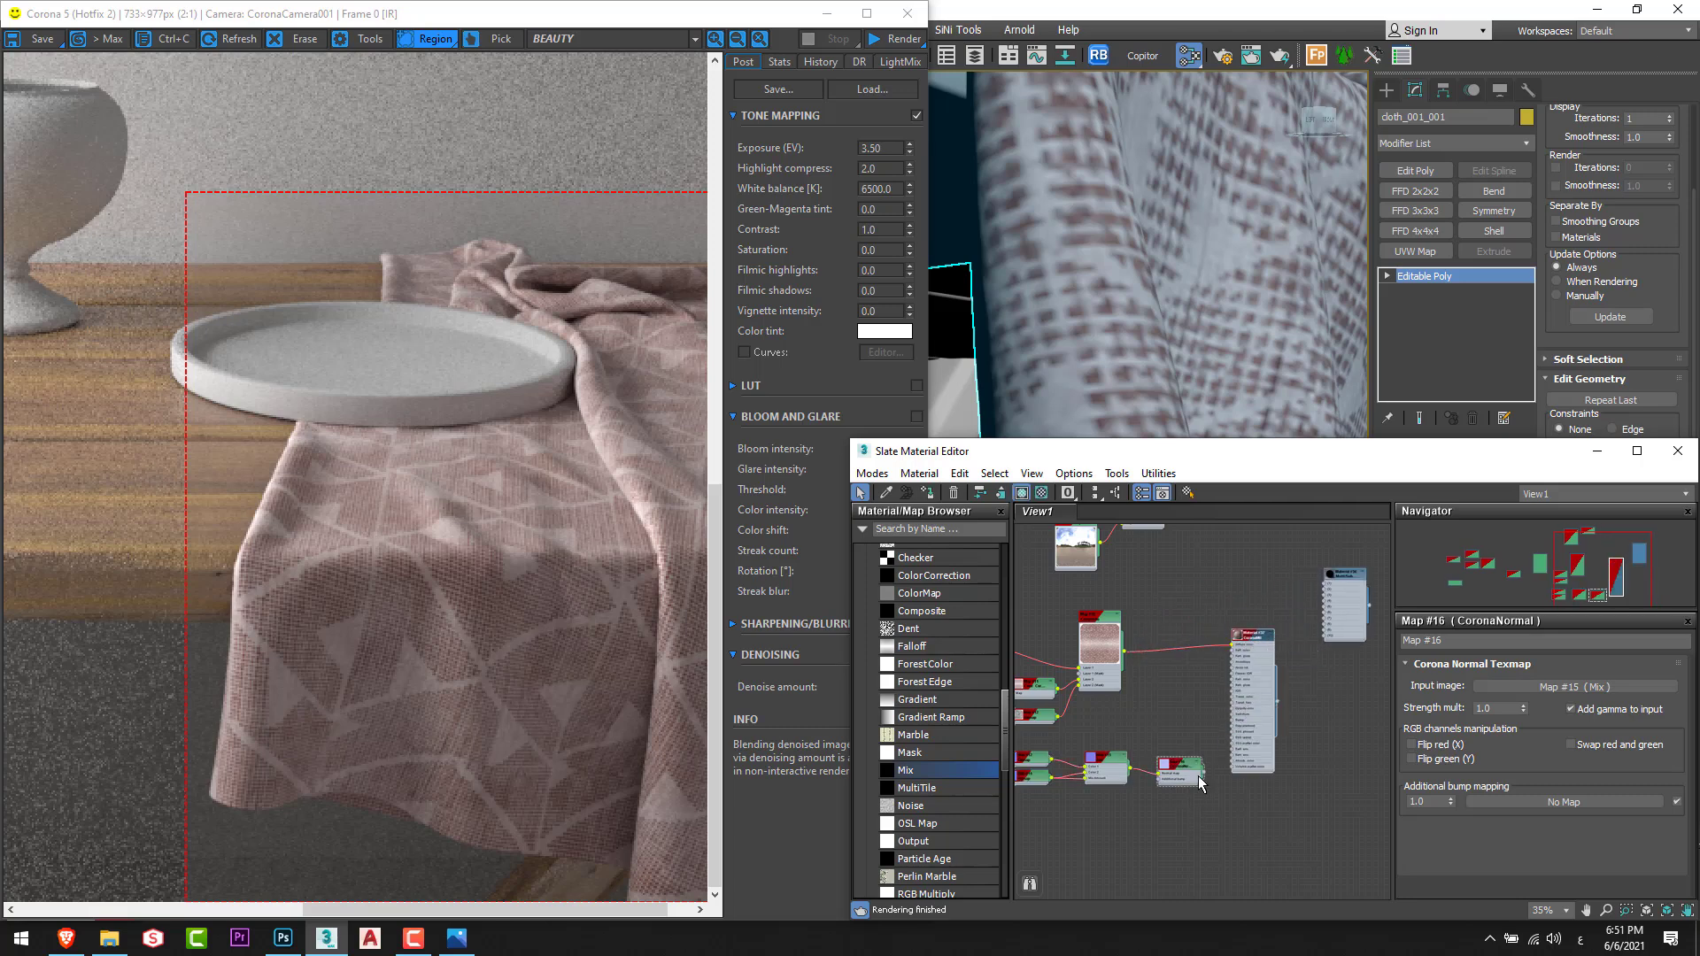
pyautogui.scroll(5, 1122, 826)
pyautogui.moveTo(1104, 820); pyautogui.dragTo(1165, 702)
# Start the interactive render and examine the cloth's bump detail up close below the plate.
pyautogui.click(898, 38)
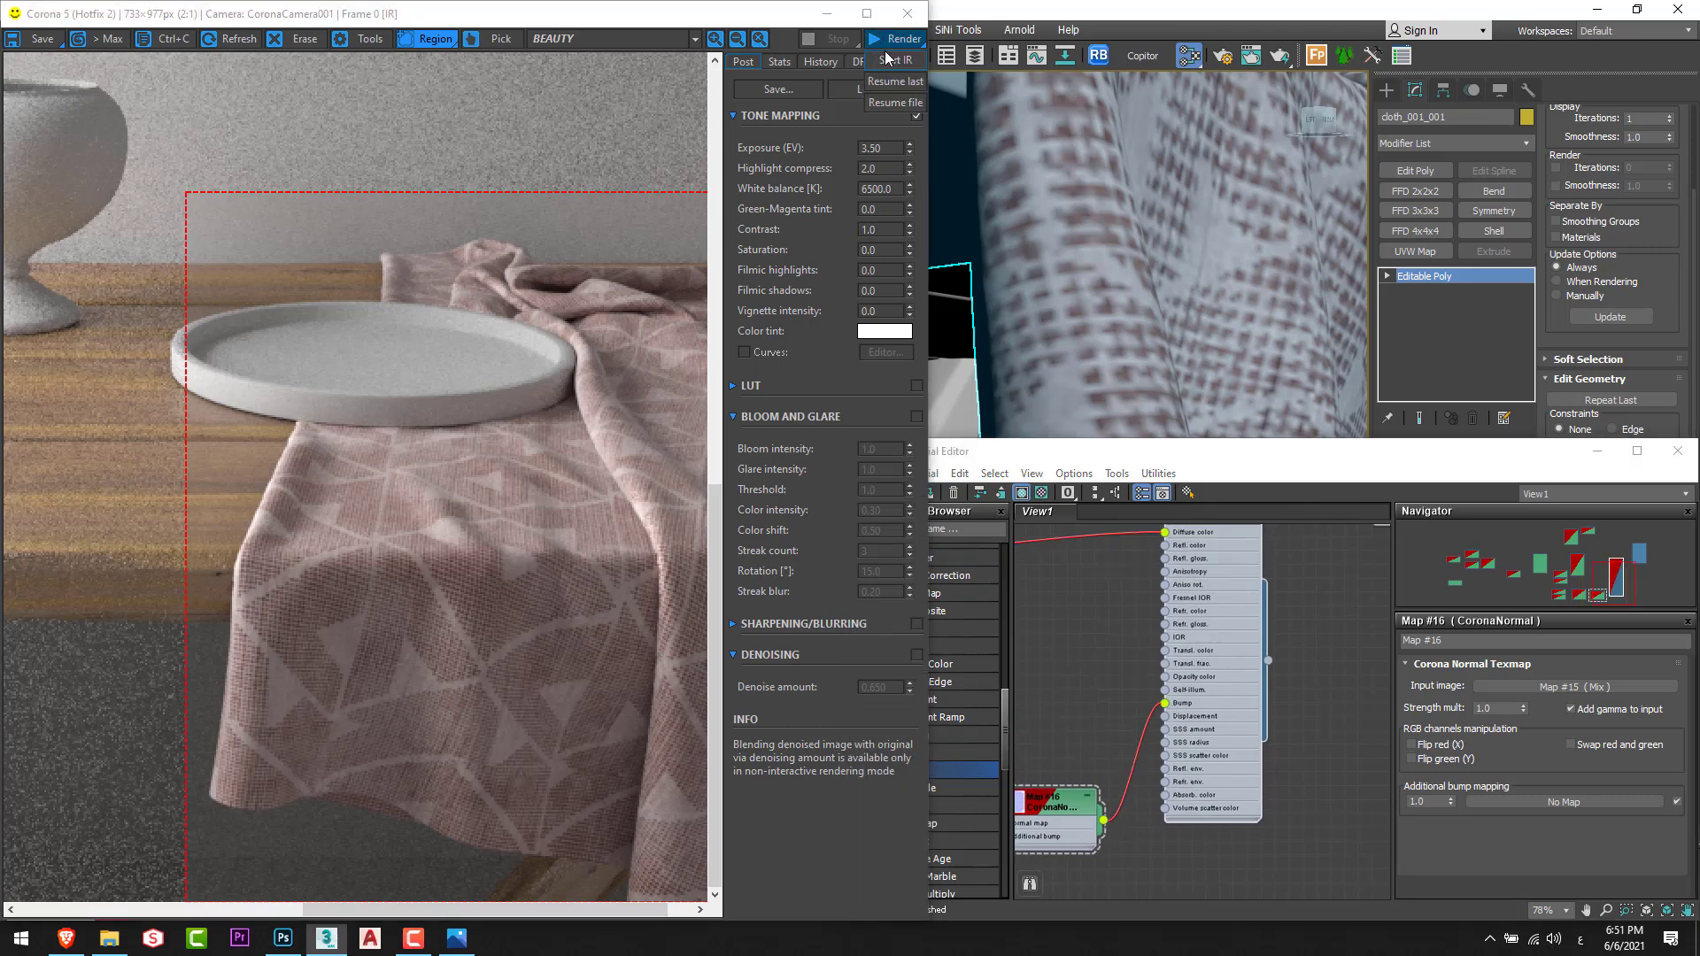
pyautogui.scroll(1, 554, 754)
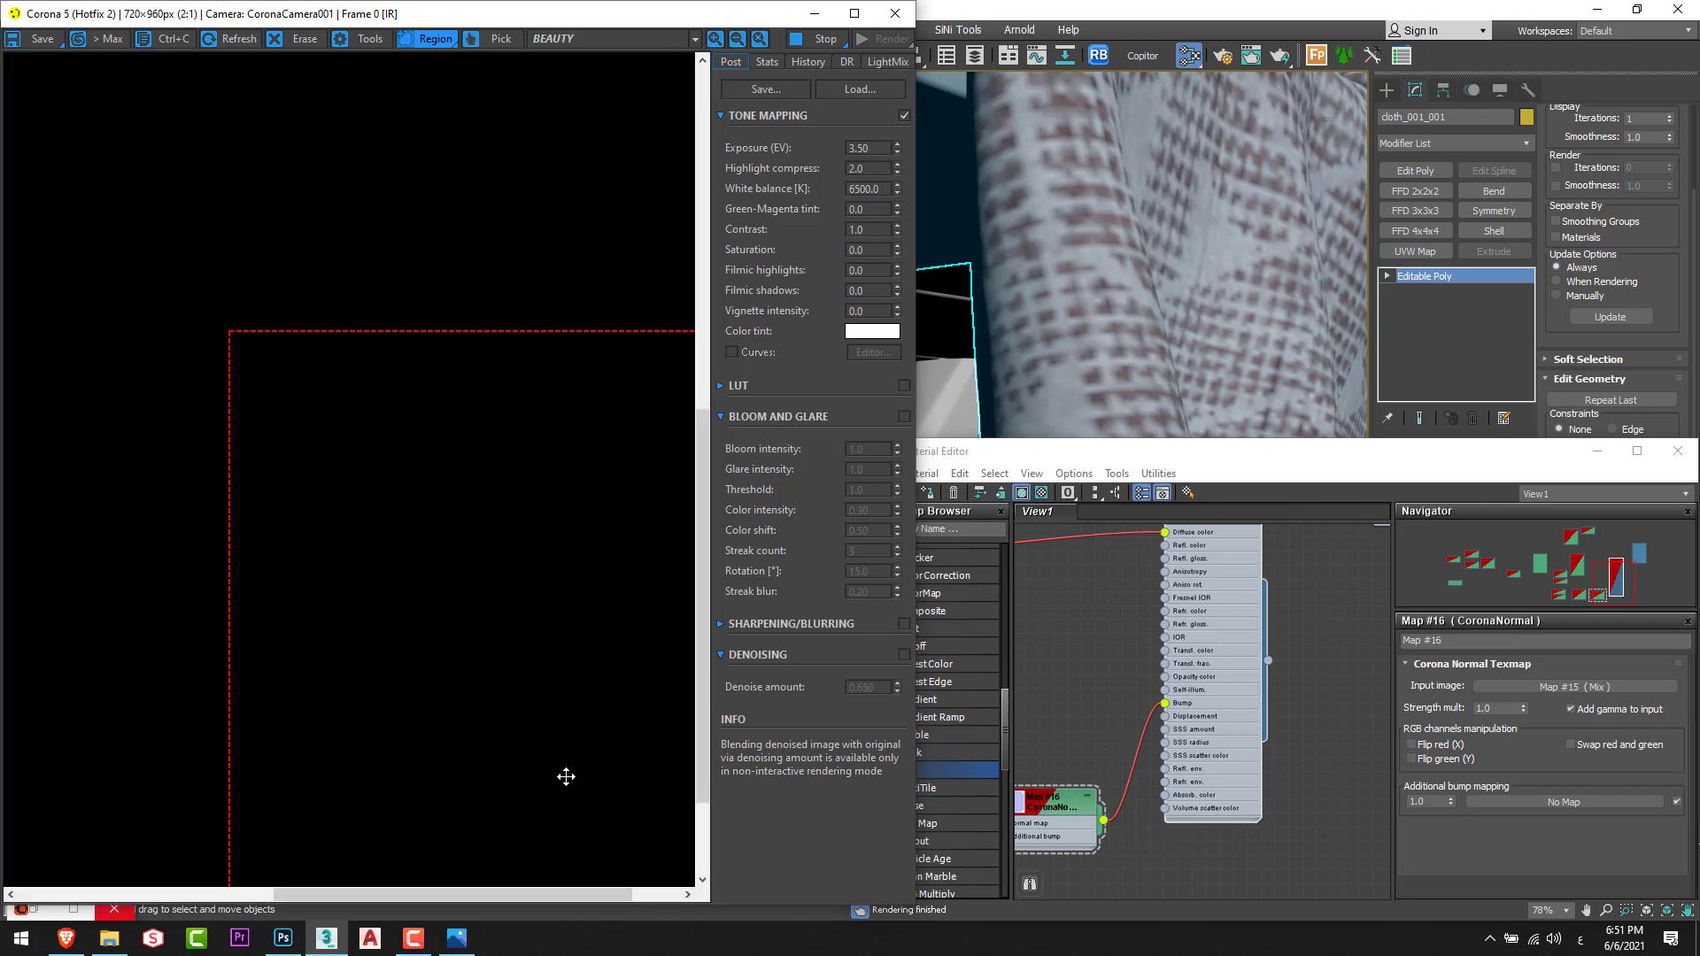
pyautogui.scroll(1, 463, 713)
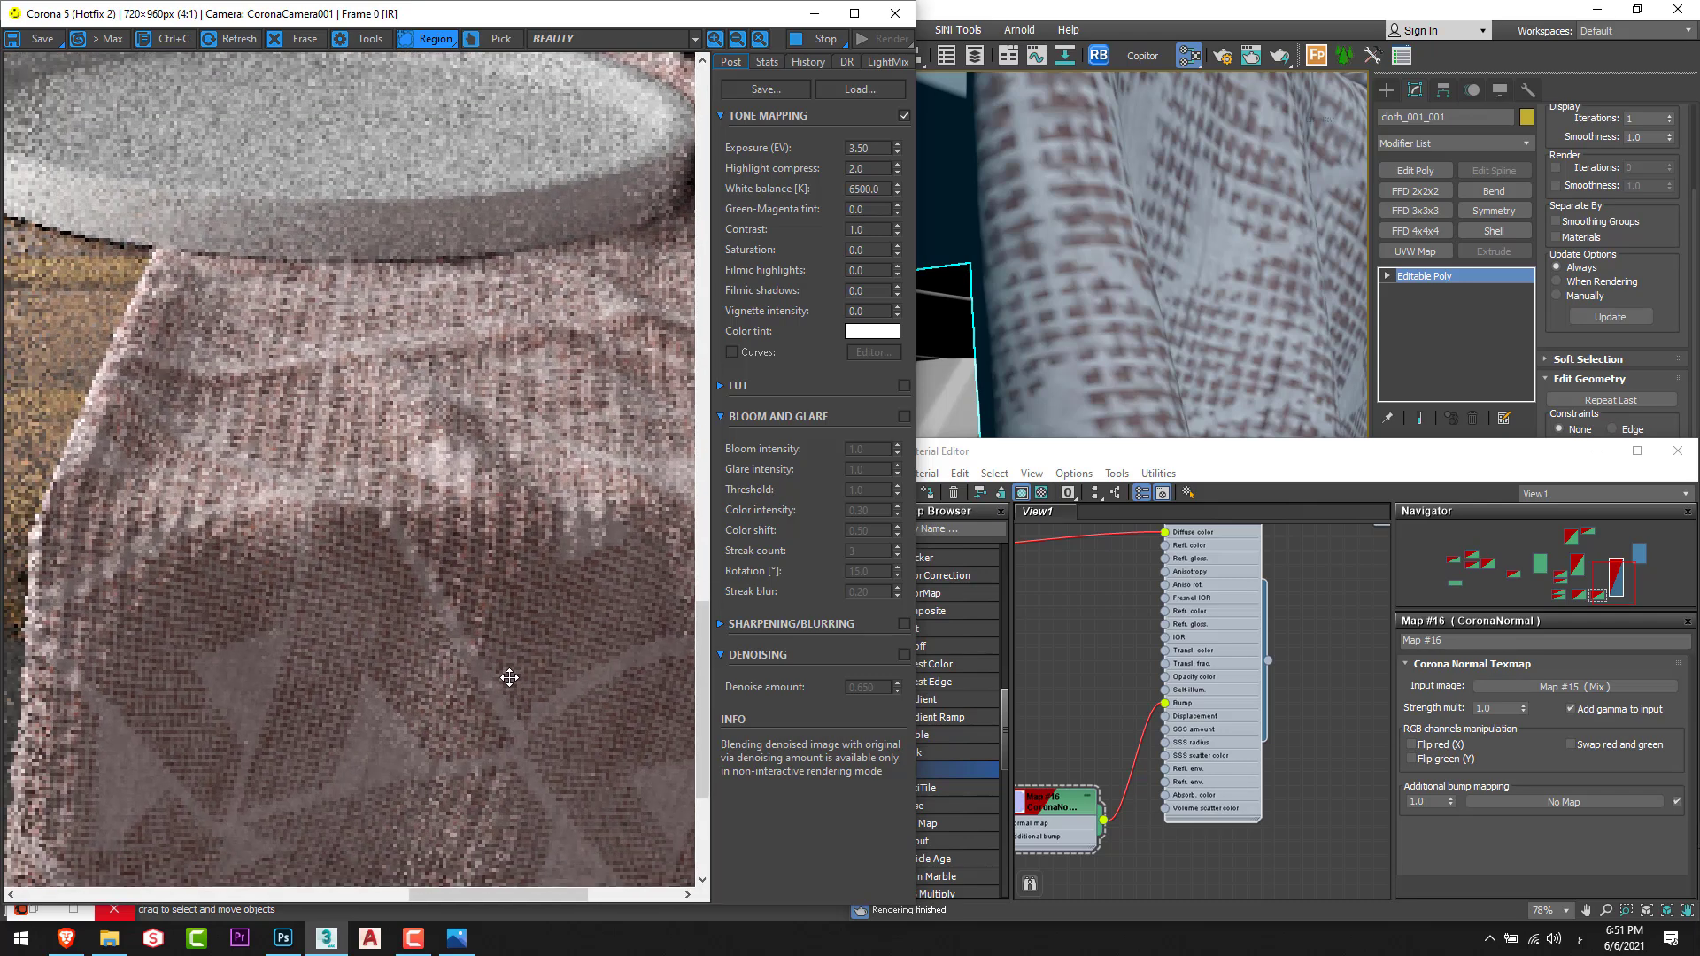
pyautogui.moveTo(245, 619); pyautogui.dragTo(304, 587)
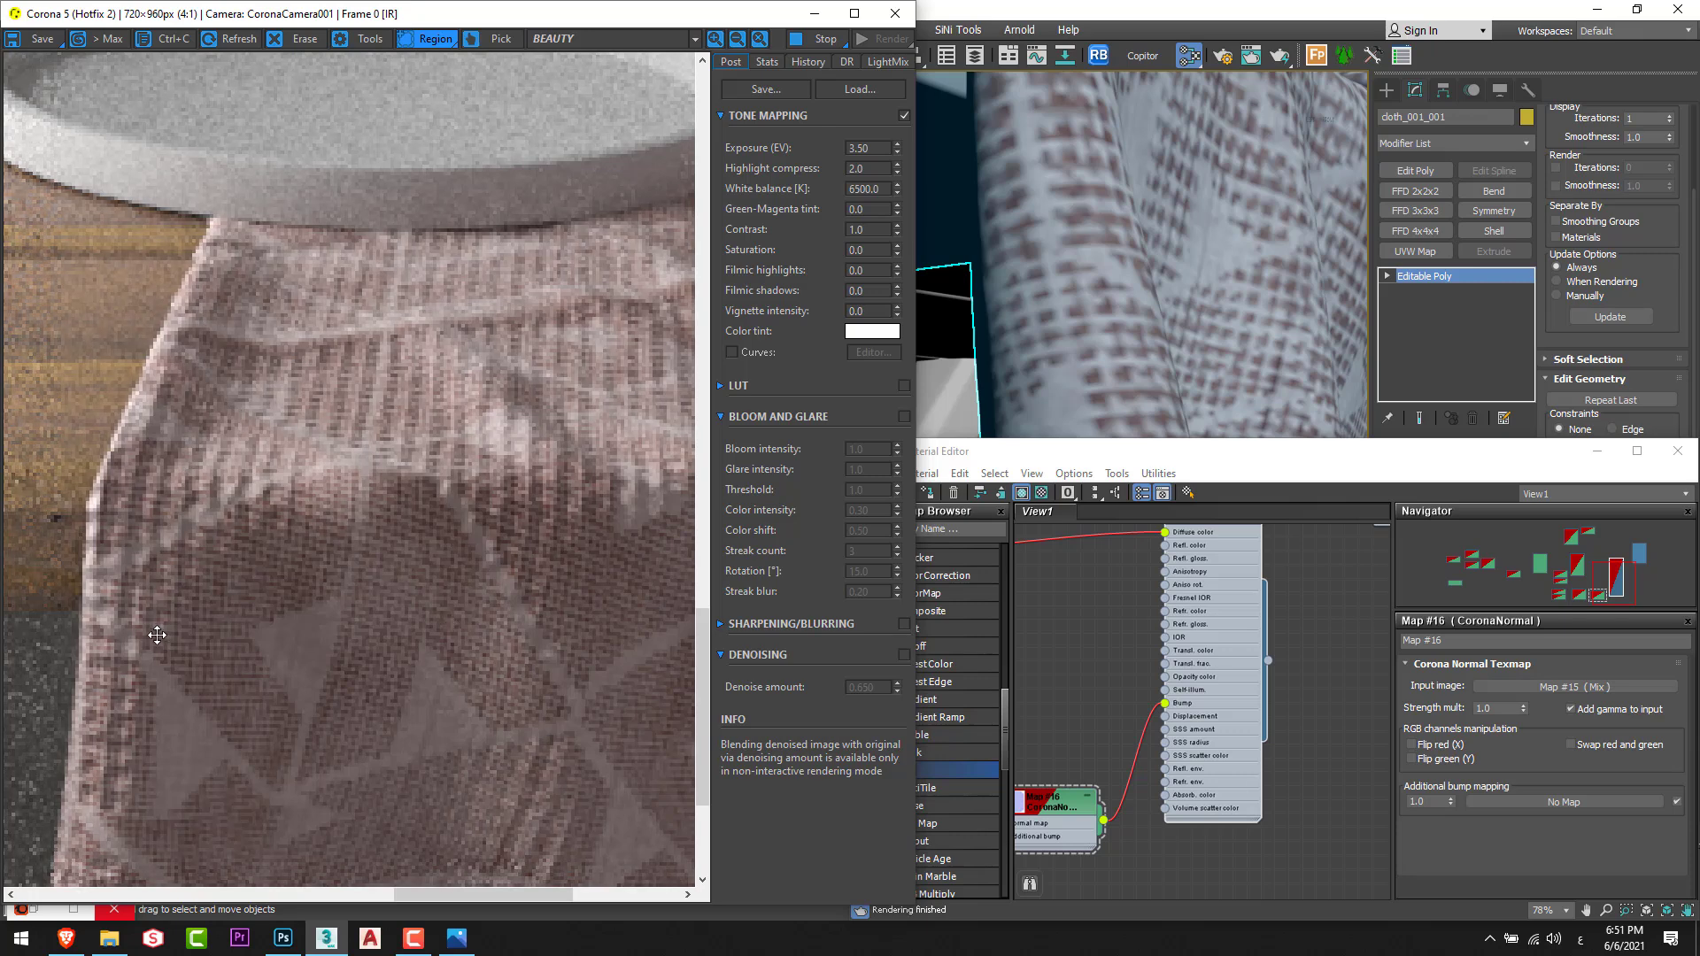
pyautogui.moveTo(144, 635); pyautogui.dragTo(307, 615)
# Open the settings of the Sierra pattern bitmap that drives the cloth's colour mix to check its tiling.
pyautogui.click(1165, 637)
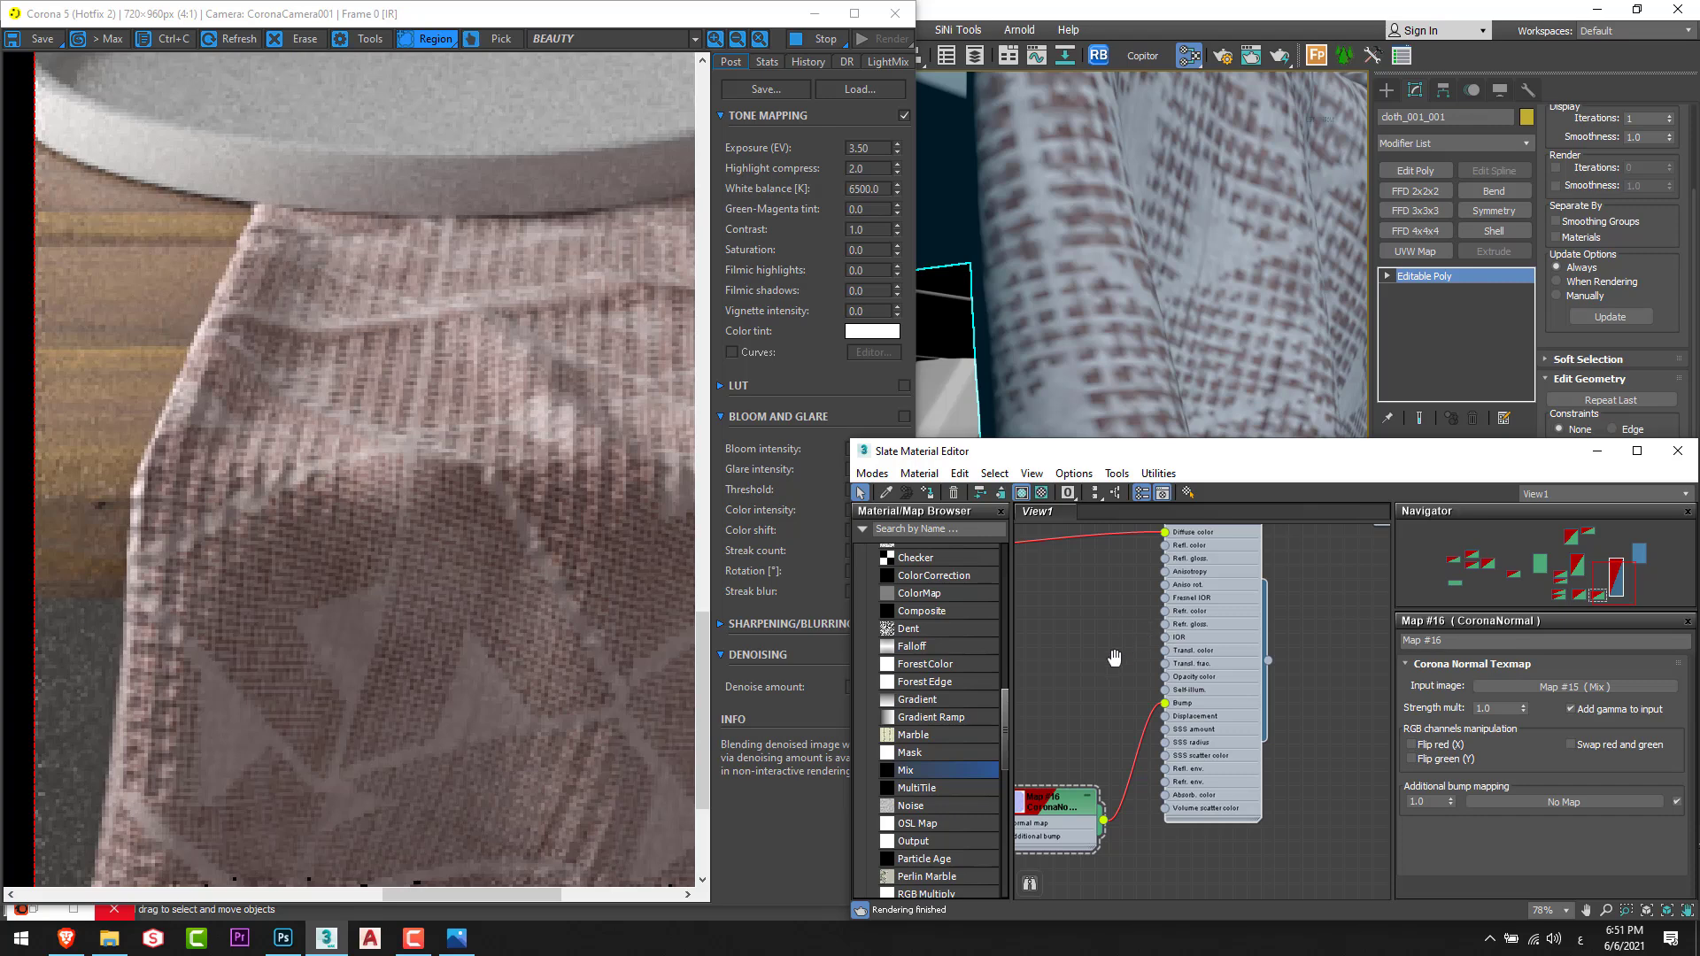
pyautogui.scroll(-2, 1084, 655)
pyautogui.moveTo(1083, 656); pyautogui.dragTo(1284, 708, button='middle')
pyautogui.scroll(-4, 1284, 708)
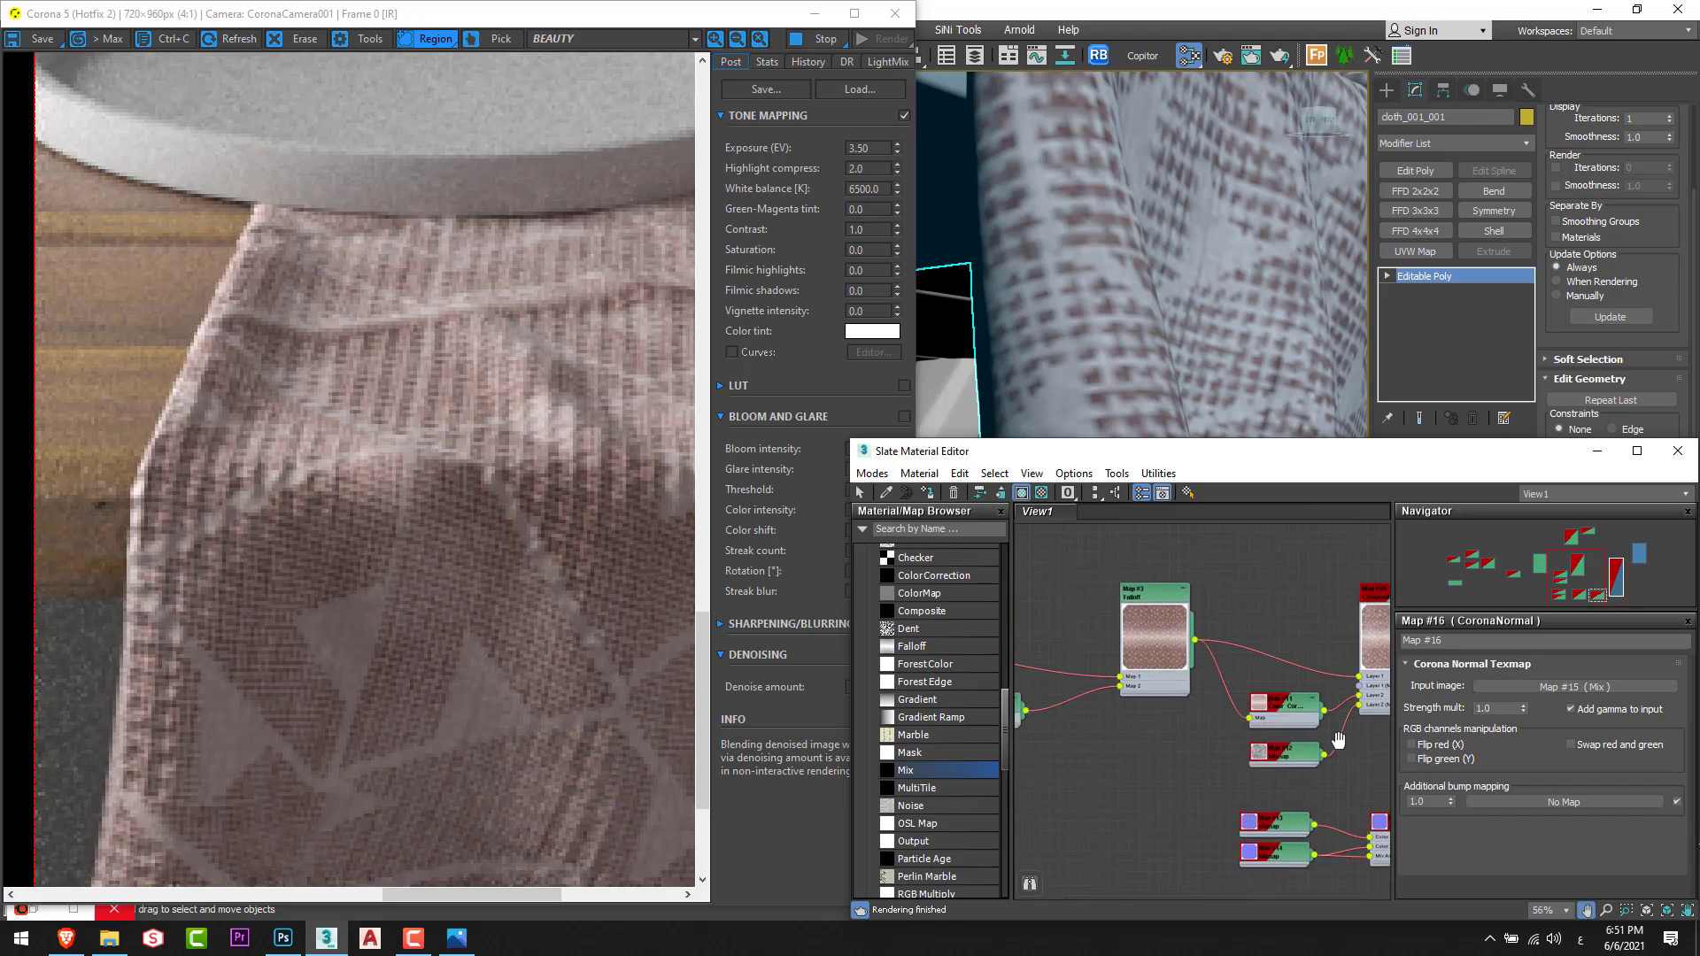
pyautogui.moveTo(1062, 665); pyautogui.dragTo(1113, 666, button='middle')
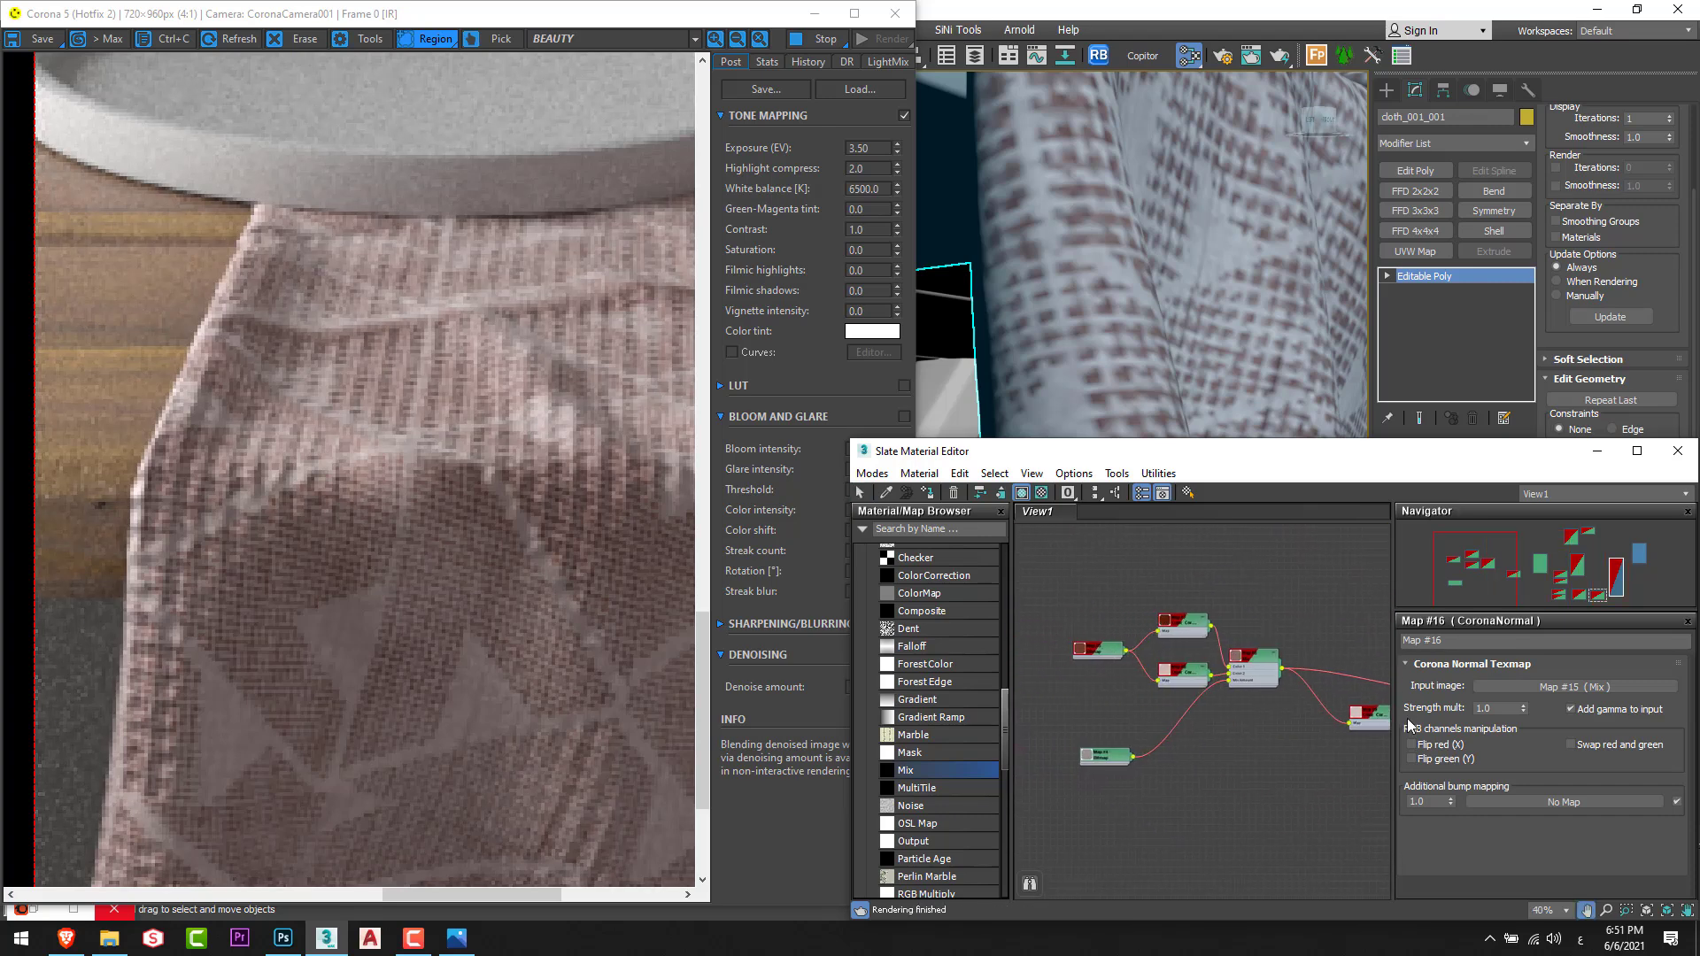
pyautogui.doubleClick(1111, 758)
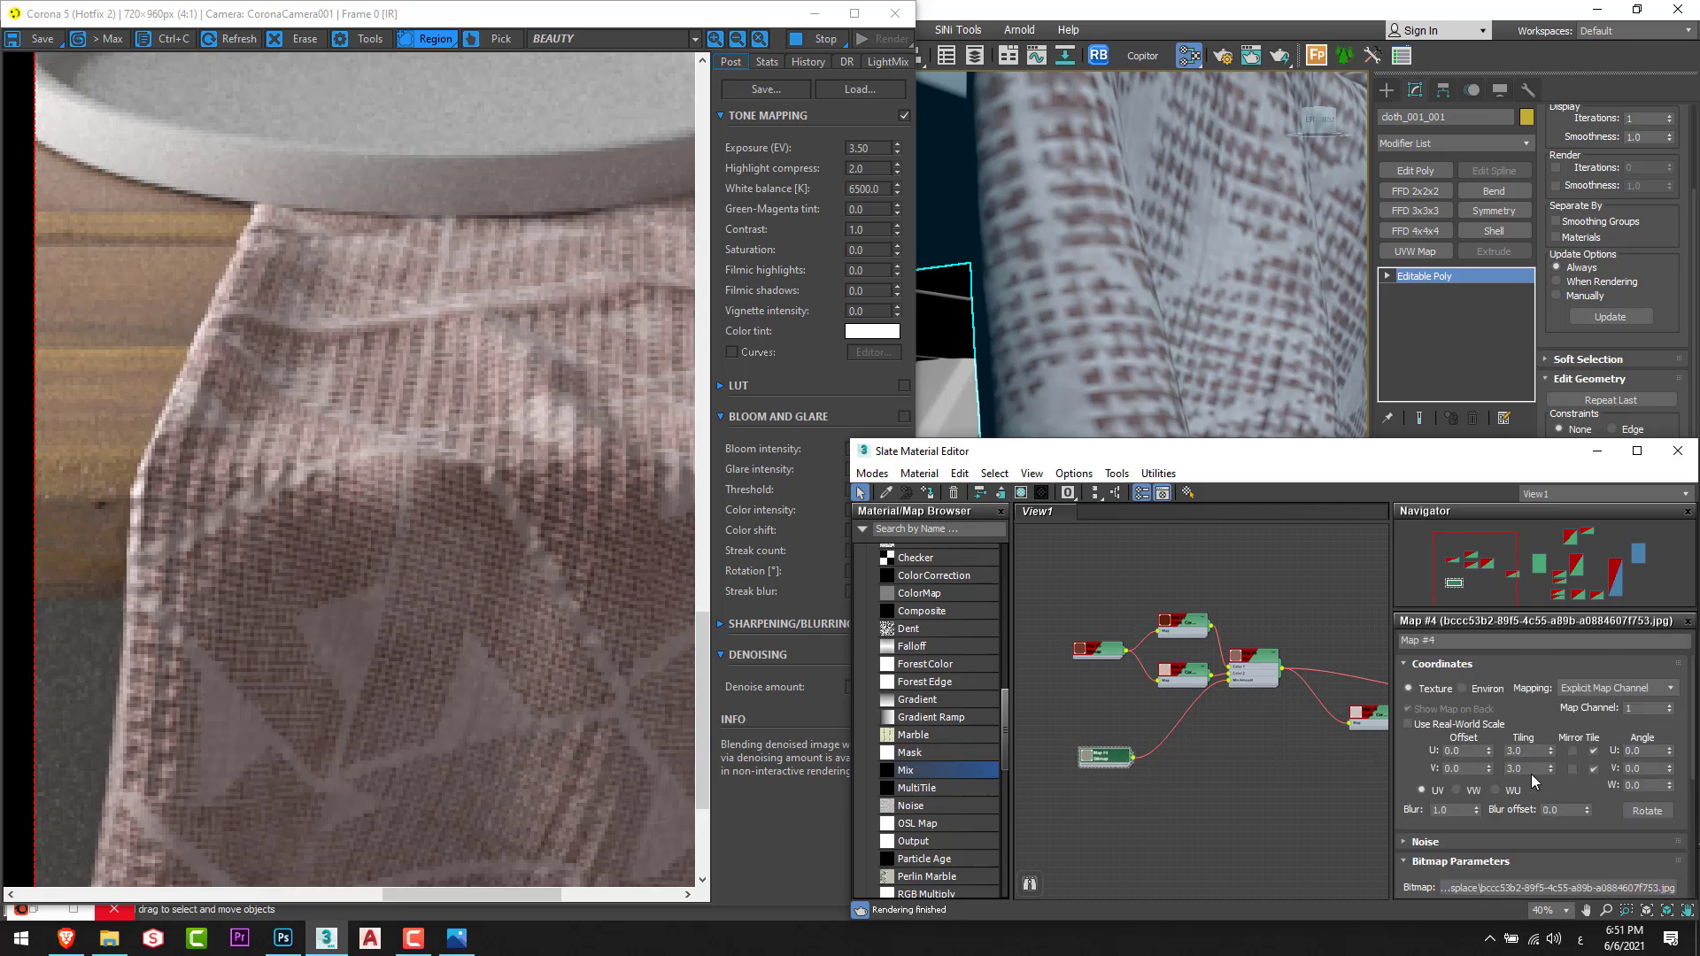
# Set the U and V tiling of the Sierra Normal 2 bitmap to 3.0 and check the cloth's bump in the interactive render.
pyautogui.moveTo(1156, 721); pyautogui.dragTo(903, 609, button='middle')
pyautogui.scroll(-3, 903, 610)
pyautogui.moveTo(1382, 715); pyautogui.dragTo(1225, 698, button='middle')
pyautogui.scroll(2, 1222, 695)
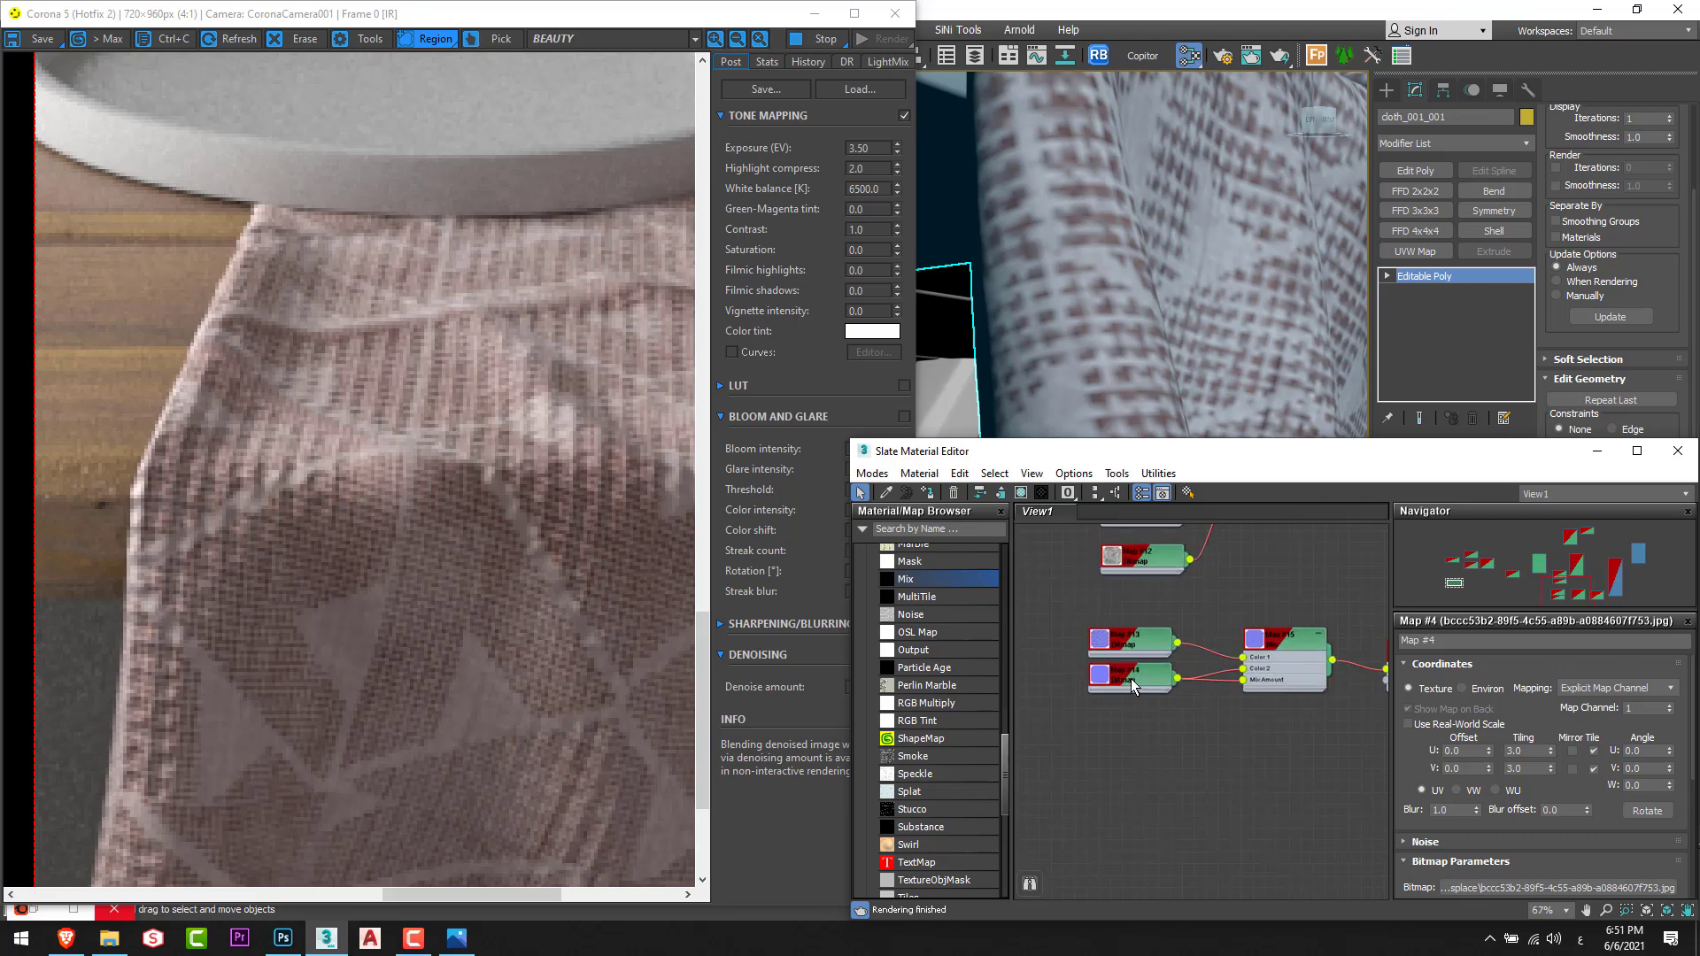
pyautogui.scroll(2, 1132, 684)
pyautogui.doubleClick(1135, 636)
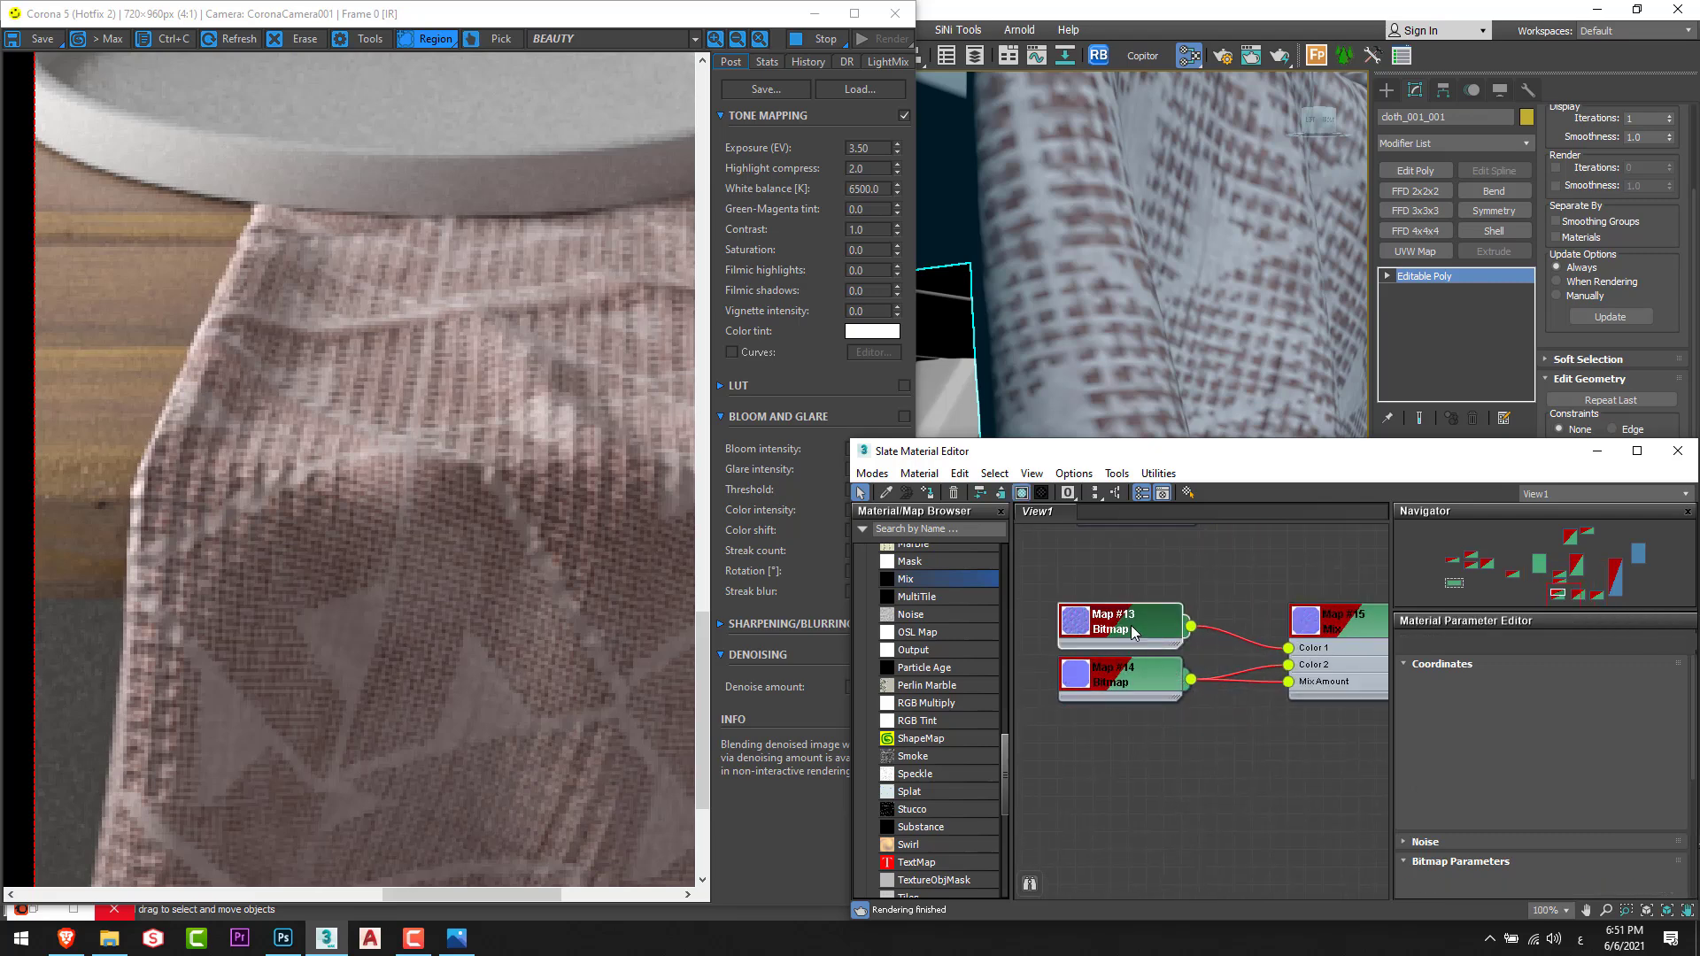
pyautogui.doubleClick(1533, 751)
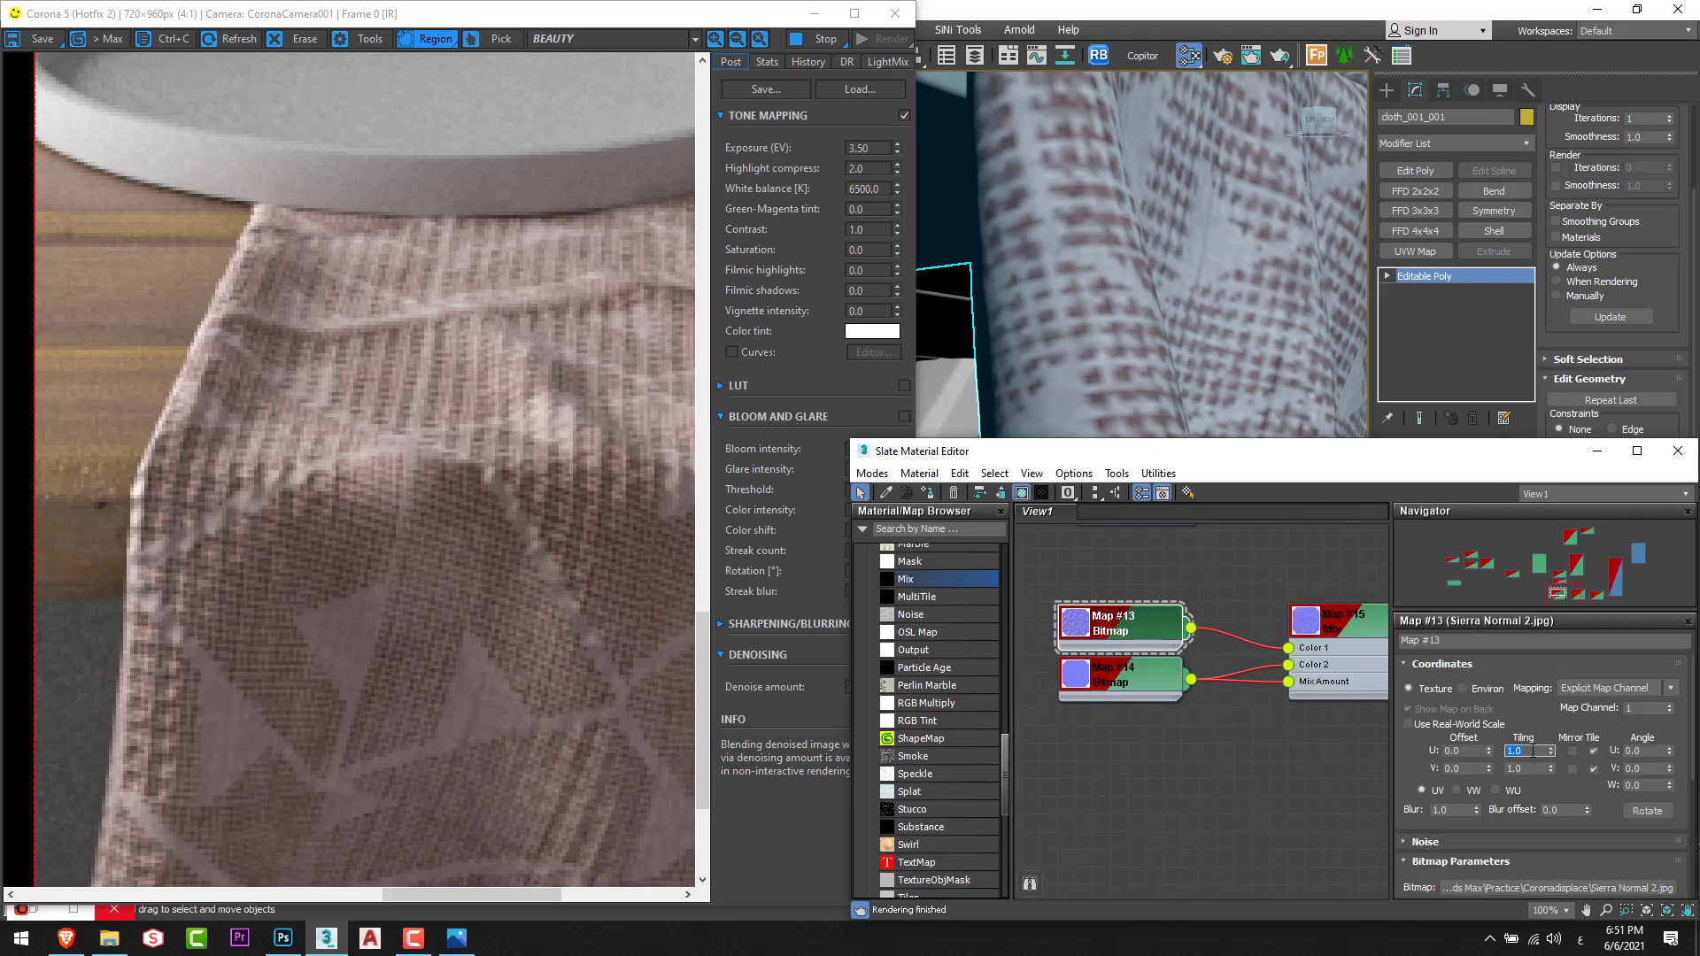
pyautogui.write('3')
pyautogui.press('Return')
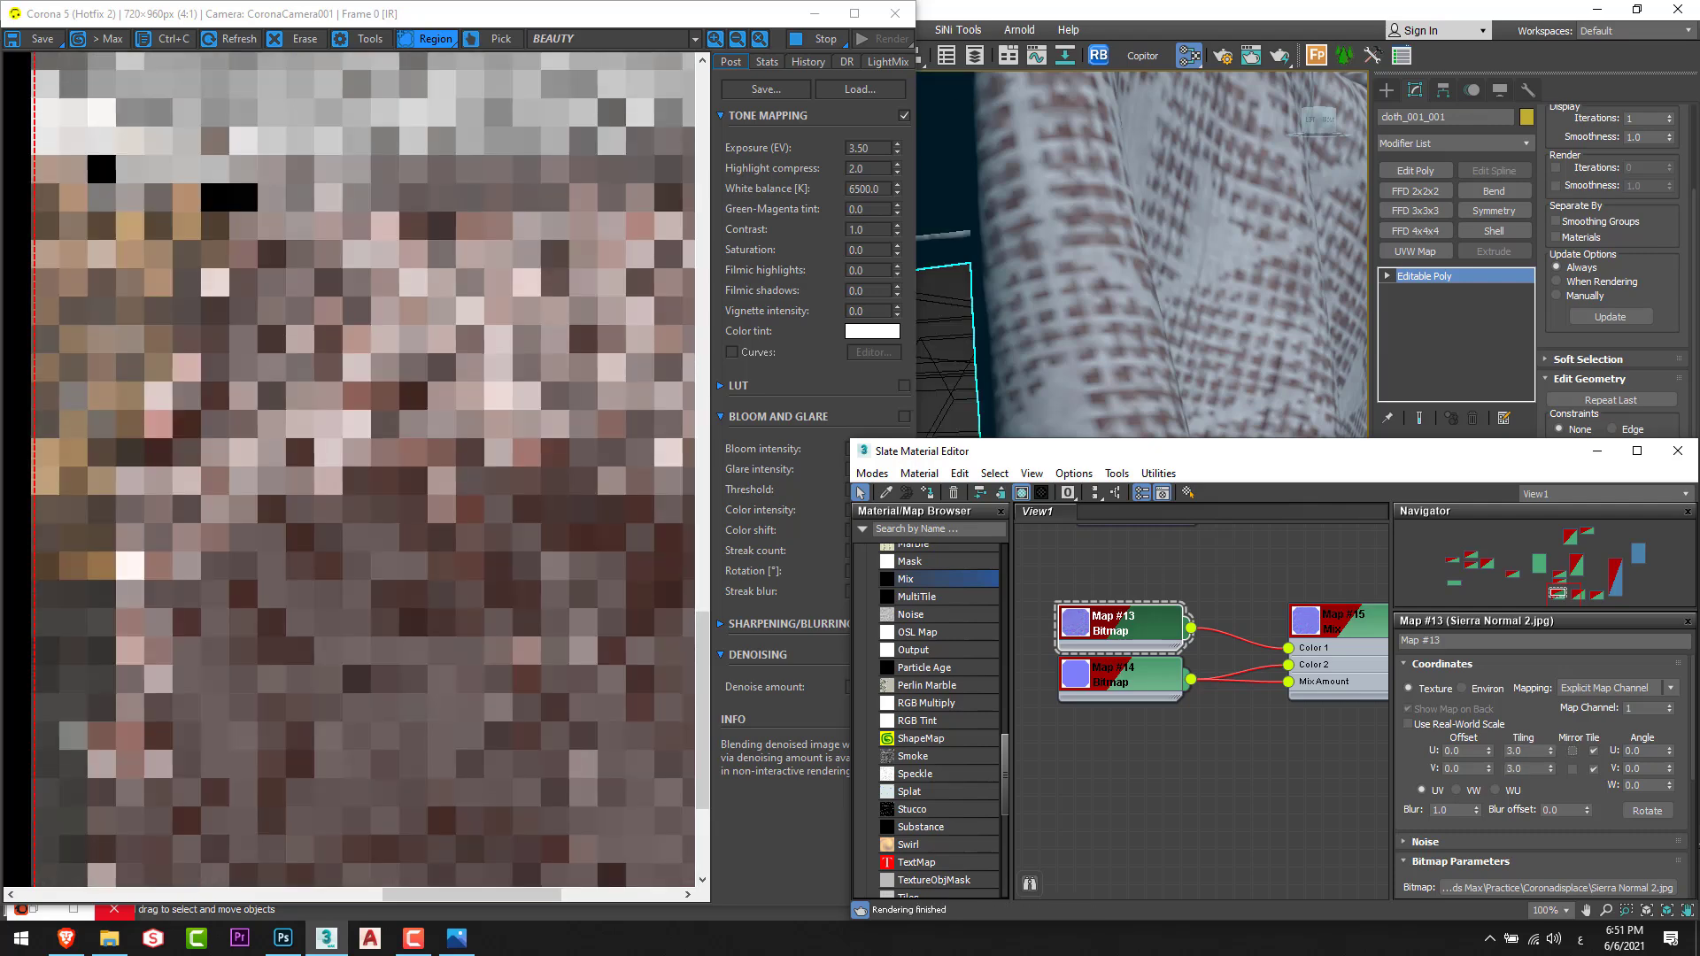
pyautogui.click(375, 615)
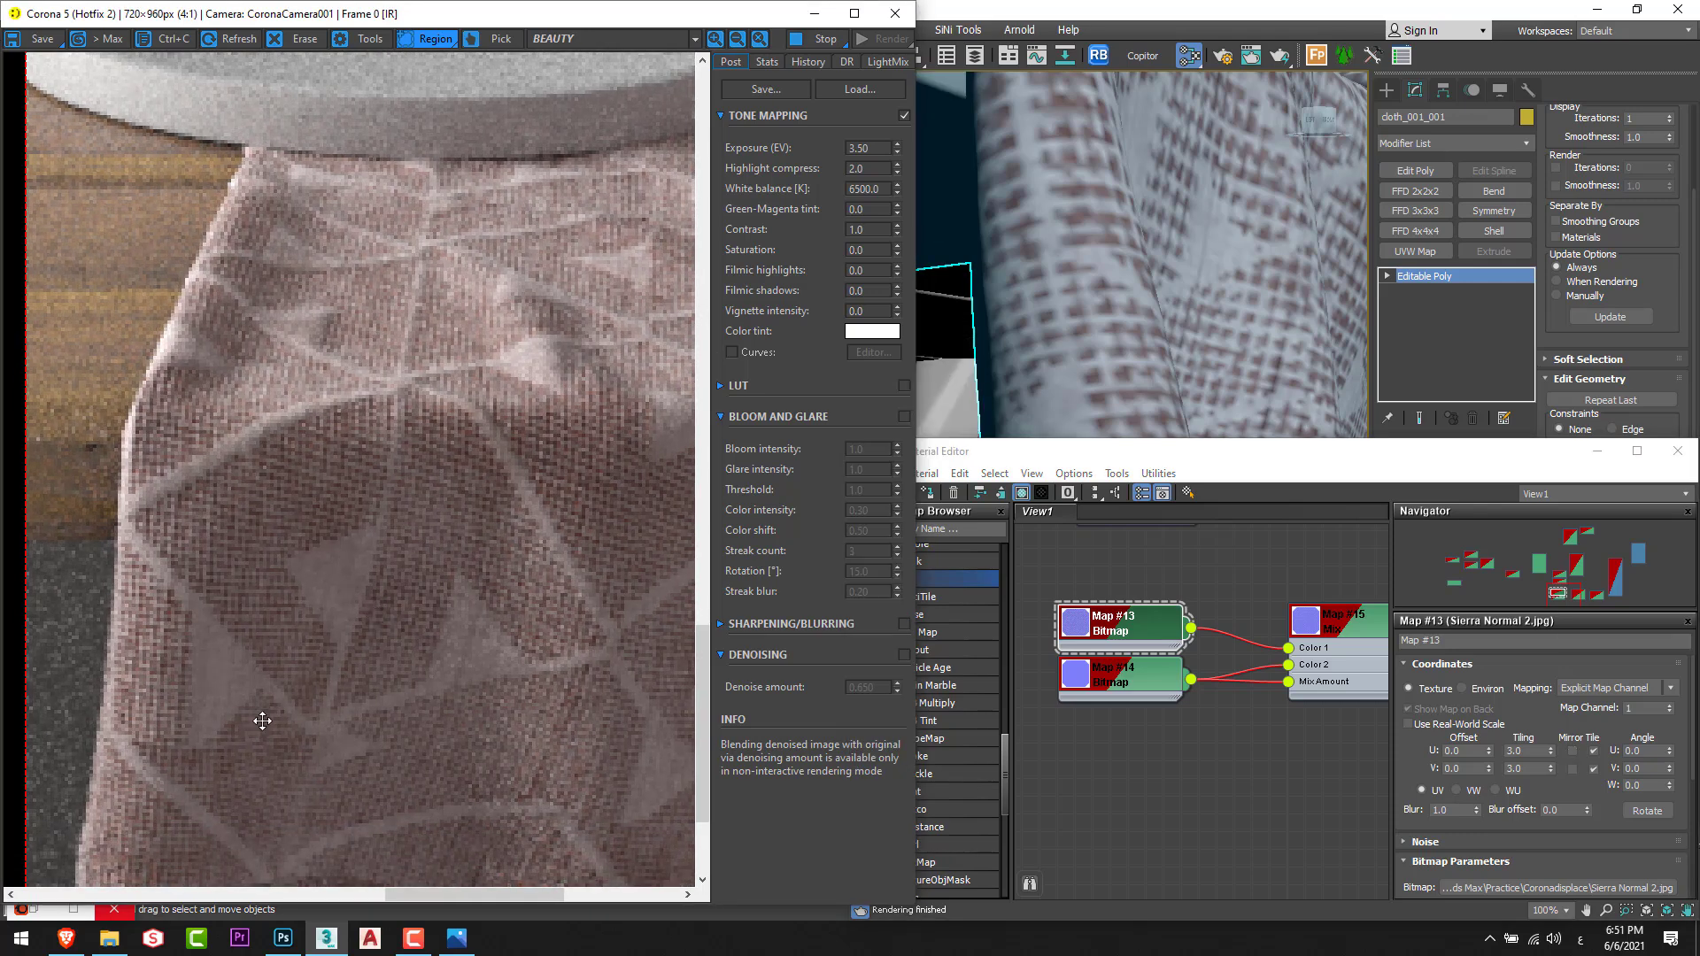
pyautogui.moveTo(404, 624); pyautogui.dragTo(385, 611, button='middle')
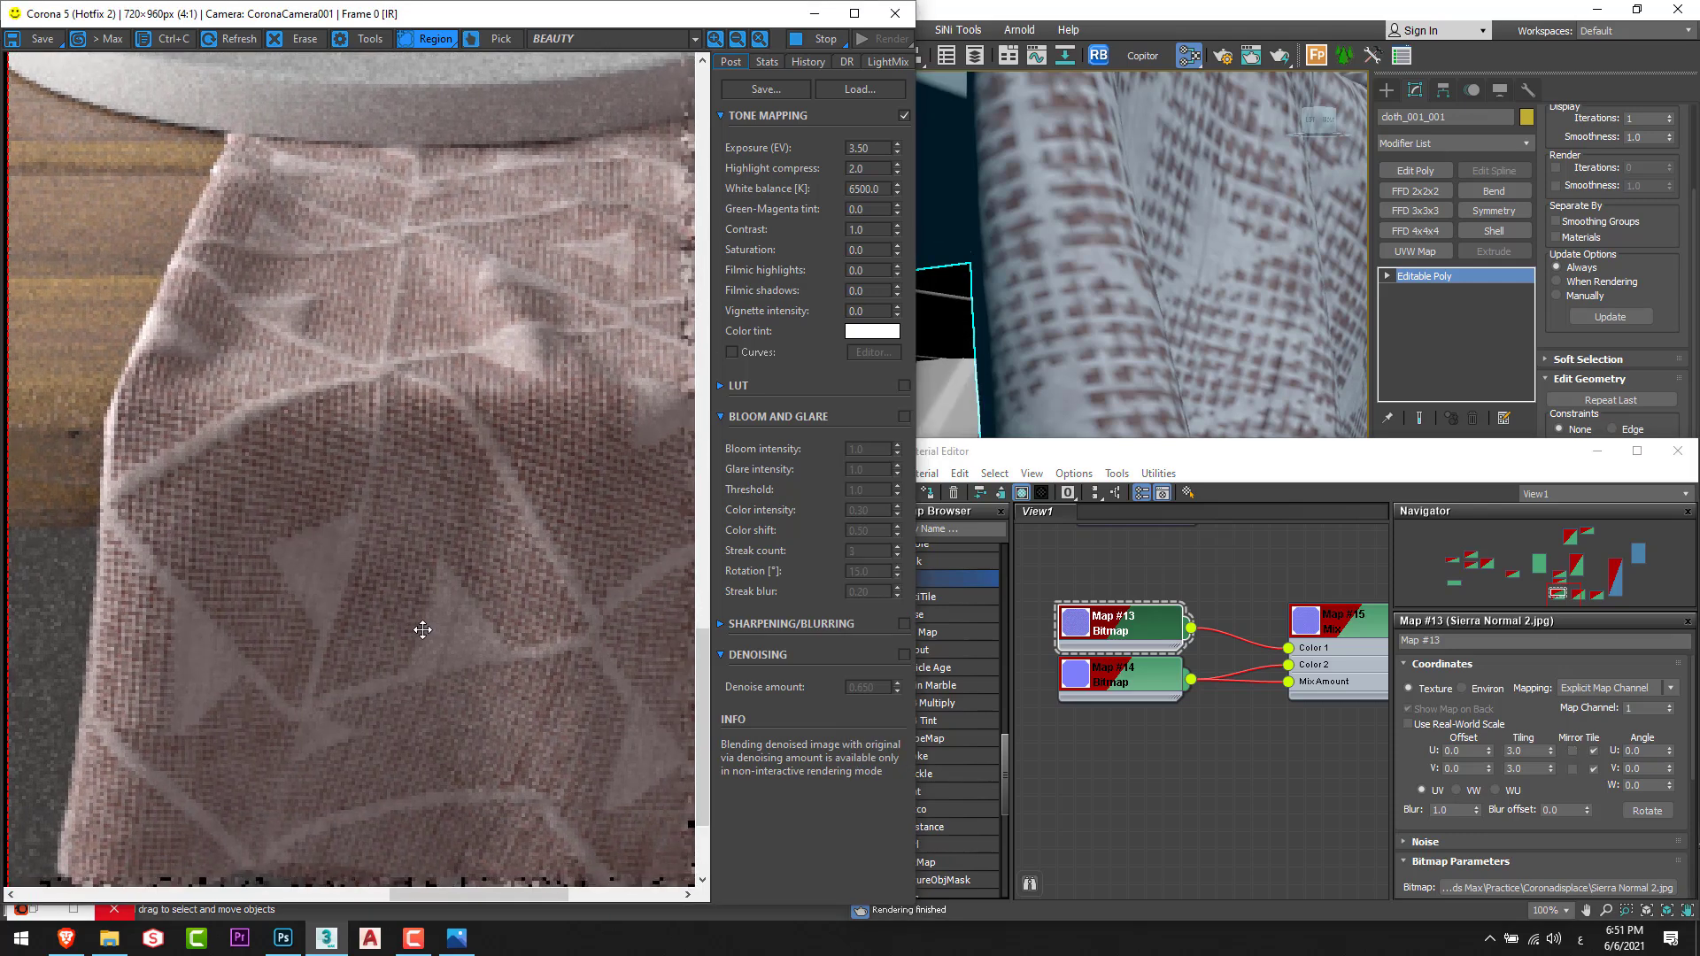
# Space the two normal bitmap nodes apart and replace the upper one's image, feeding the Mix map's Color 1, with Sierra Normal.jpg.
pyautogui.click(925, 724)
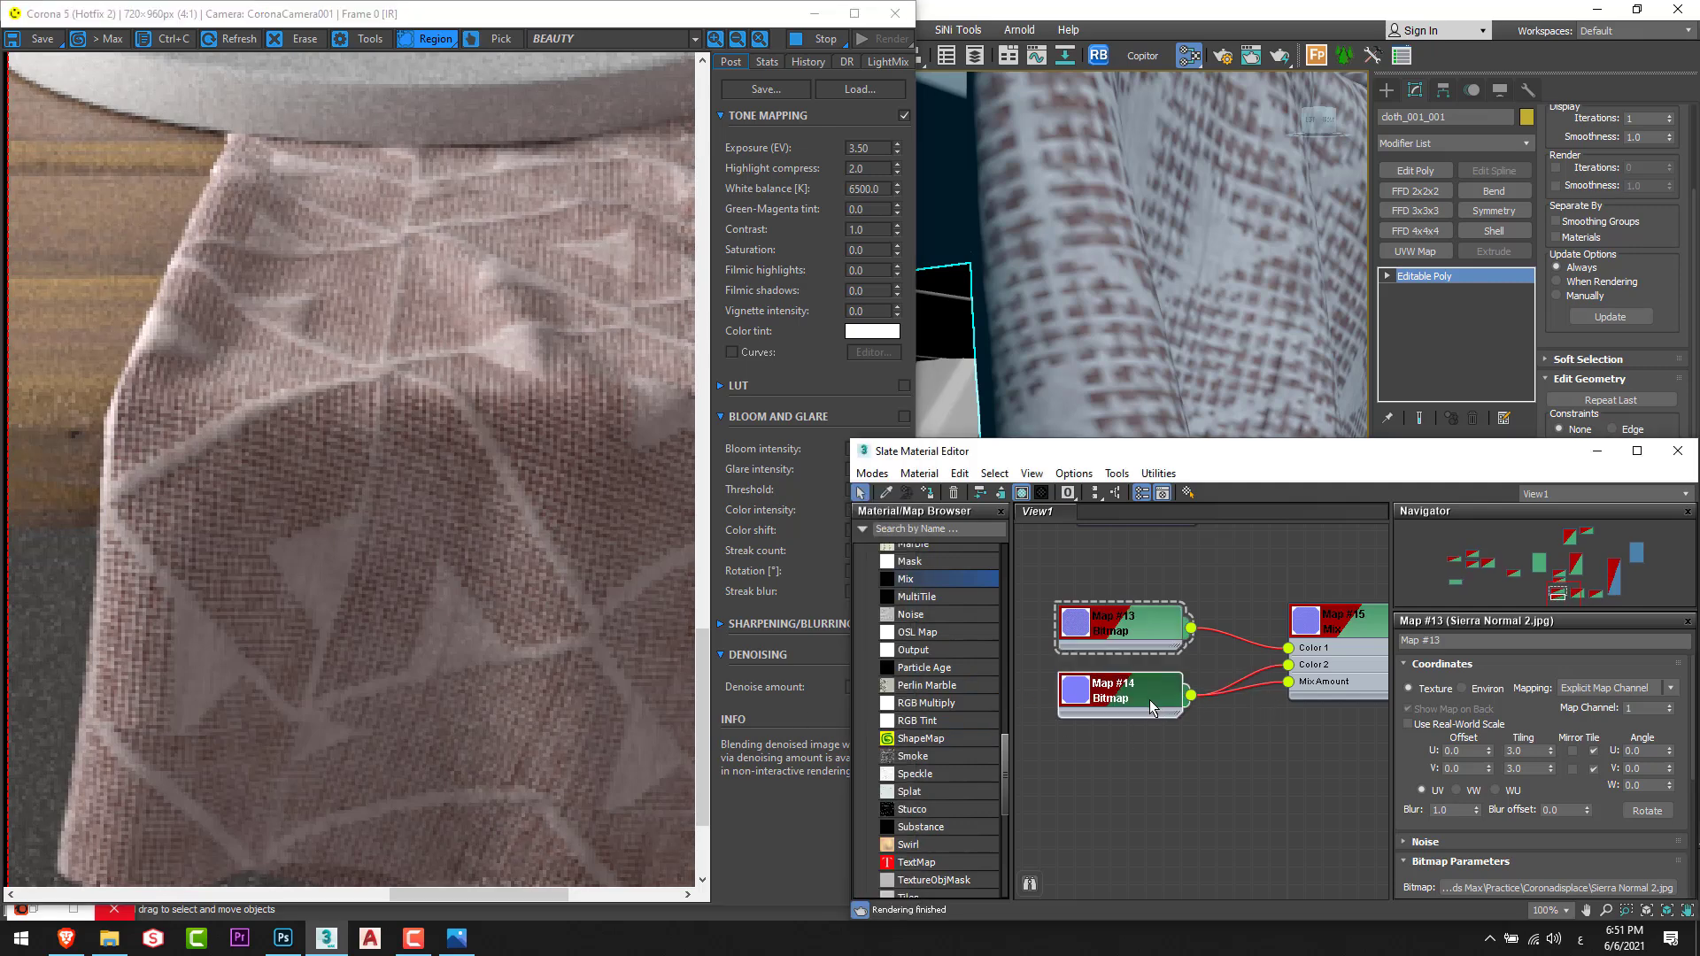
pyautogui.moveTo(1150, 686); pyautogui.dragTo(1150, 703)
pyautogui.click(1113, 645)
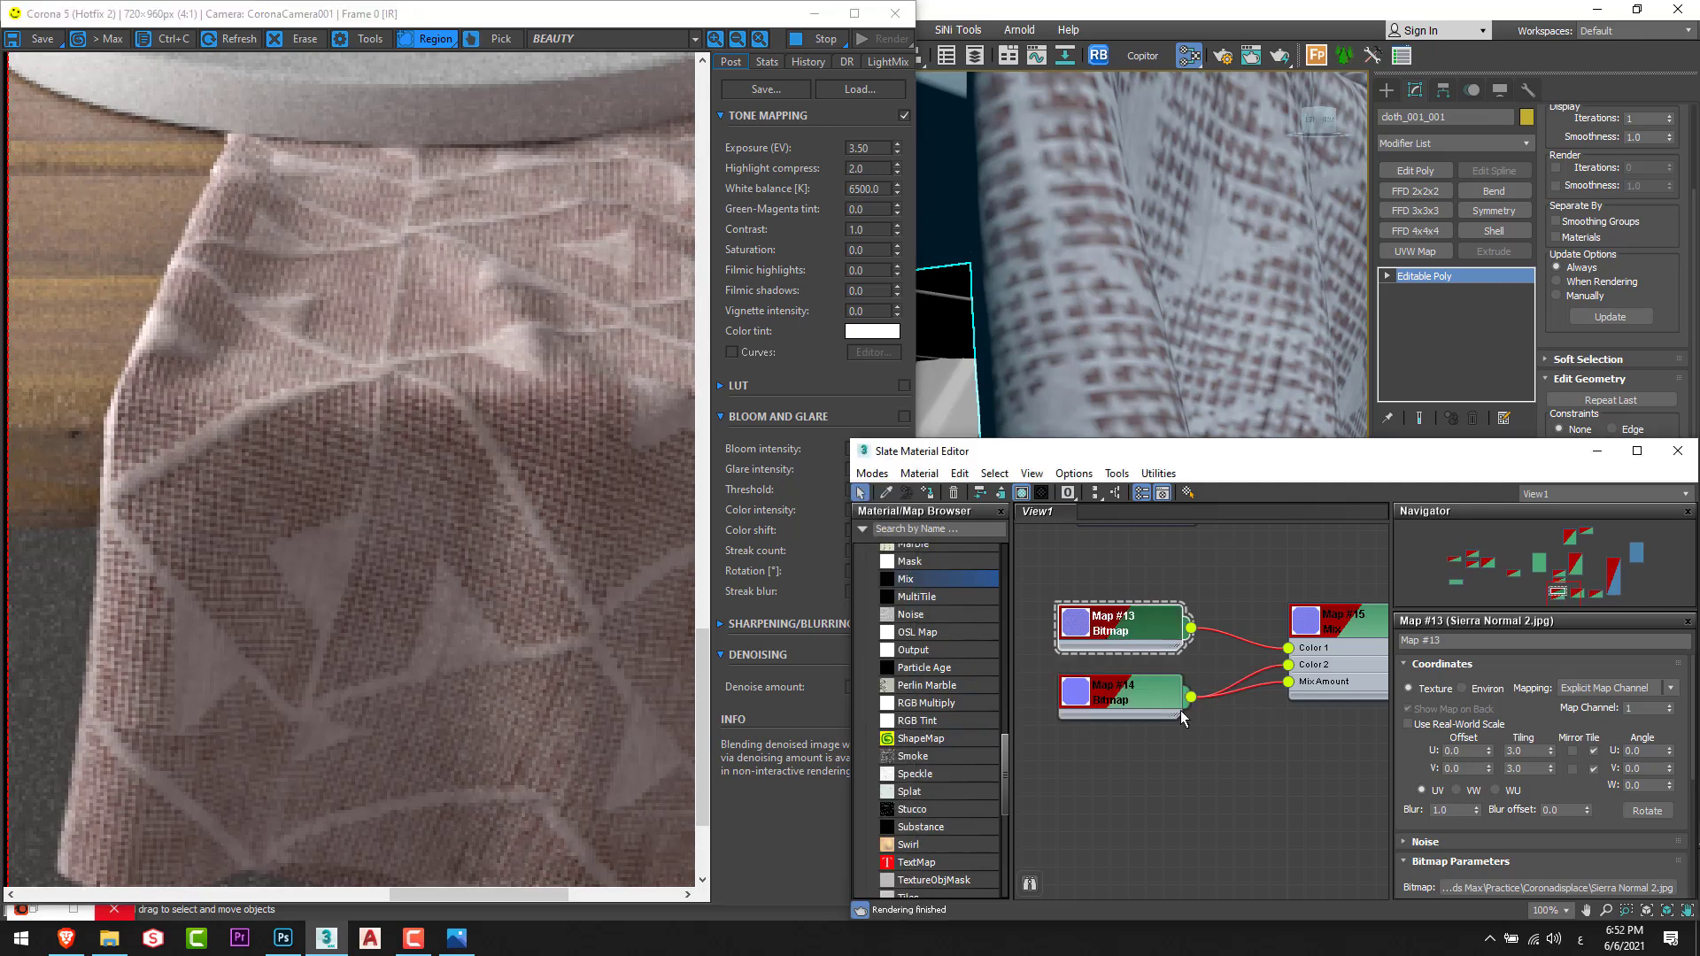
pyautogui.scroll(-3, 1565, 788)
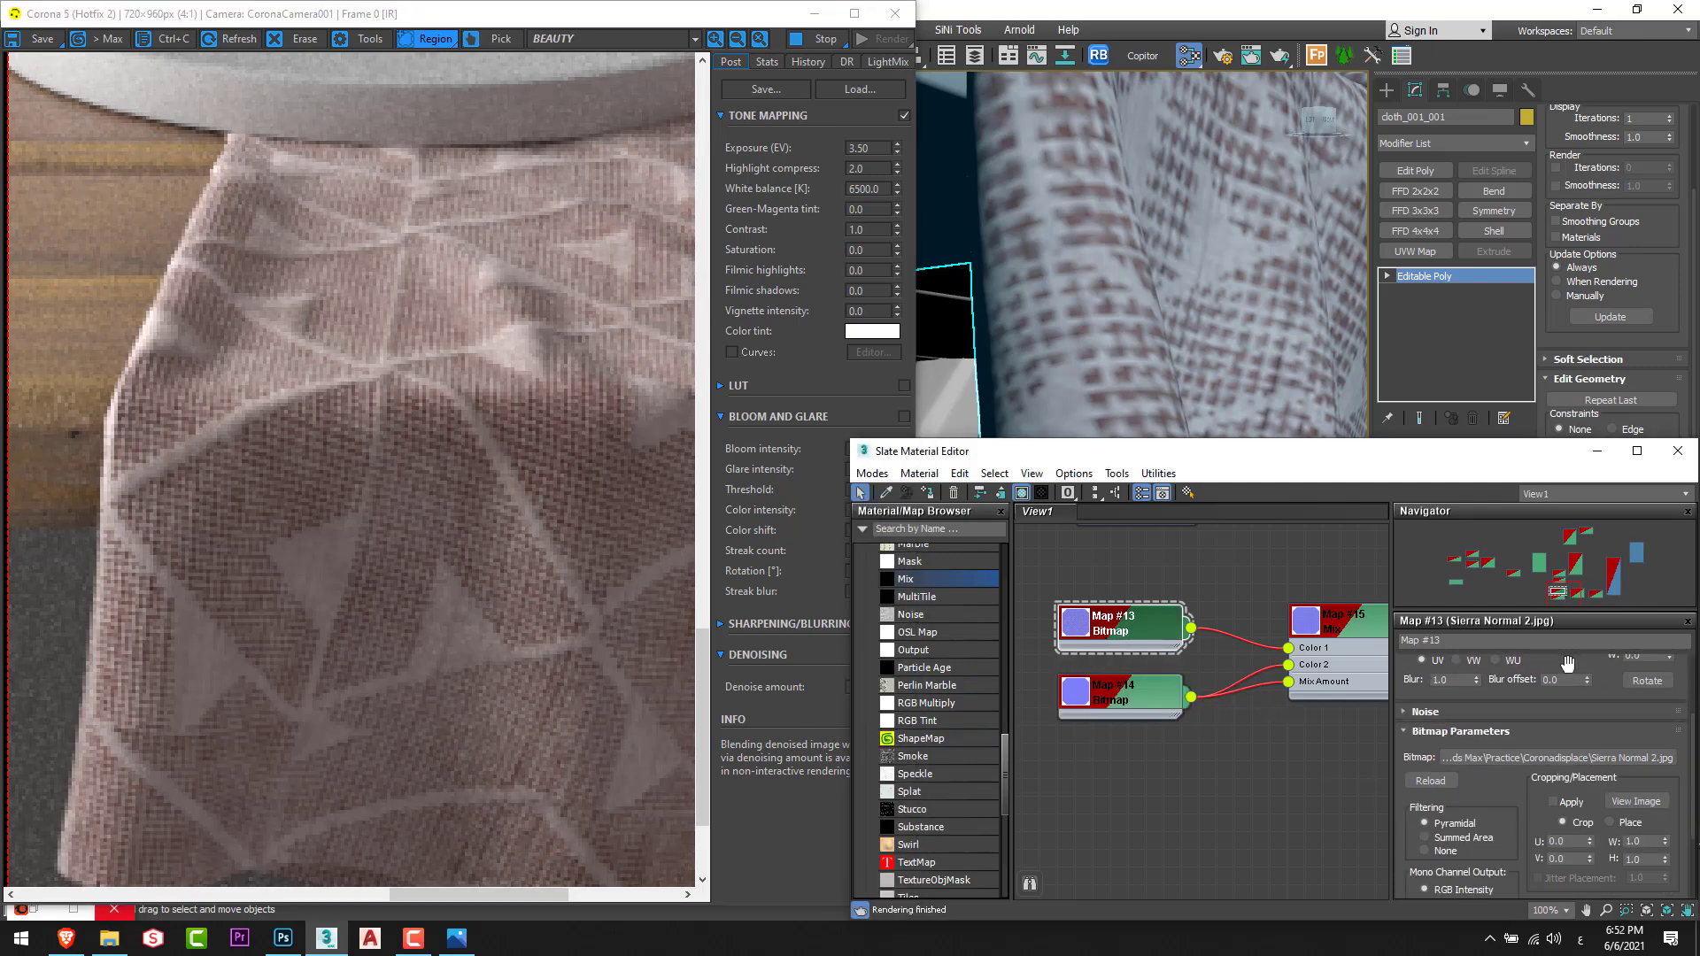
pyautogui.click(1572, 758)
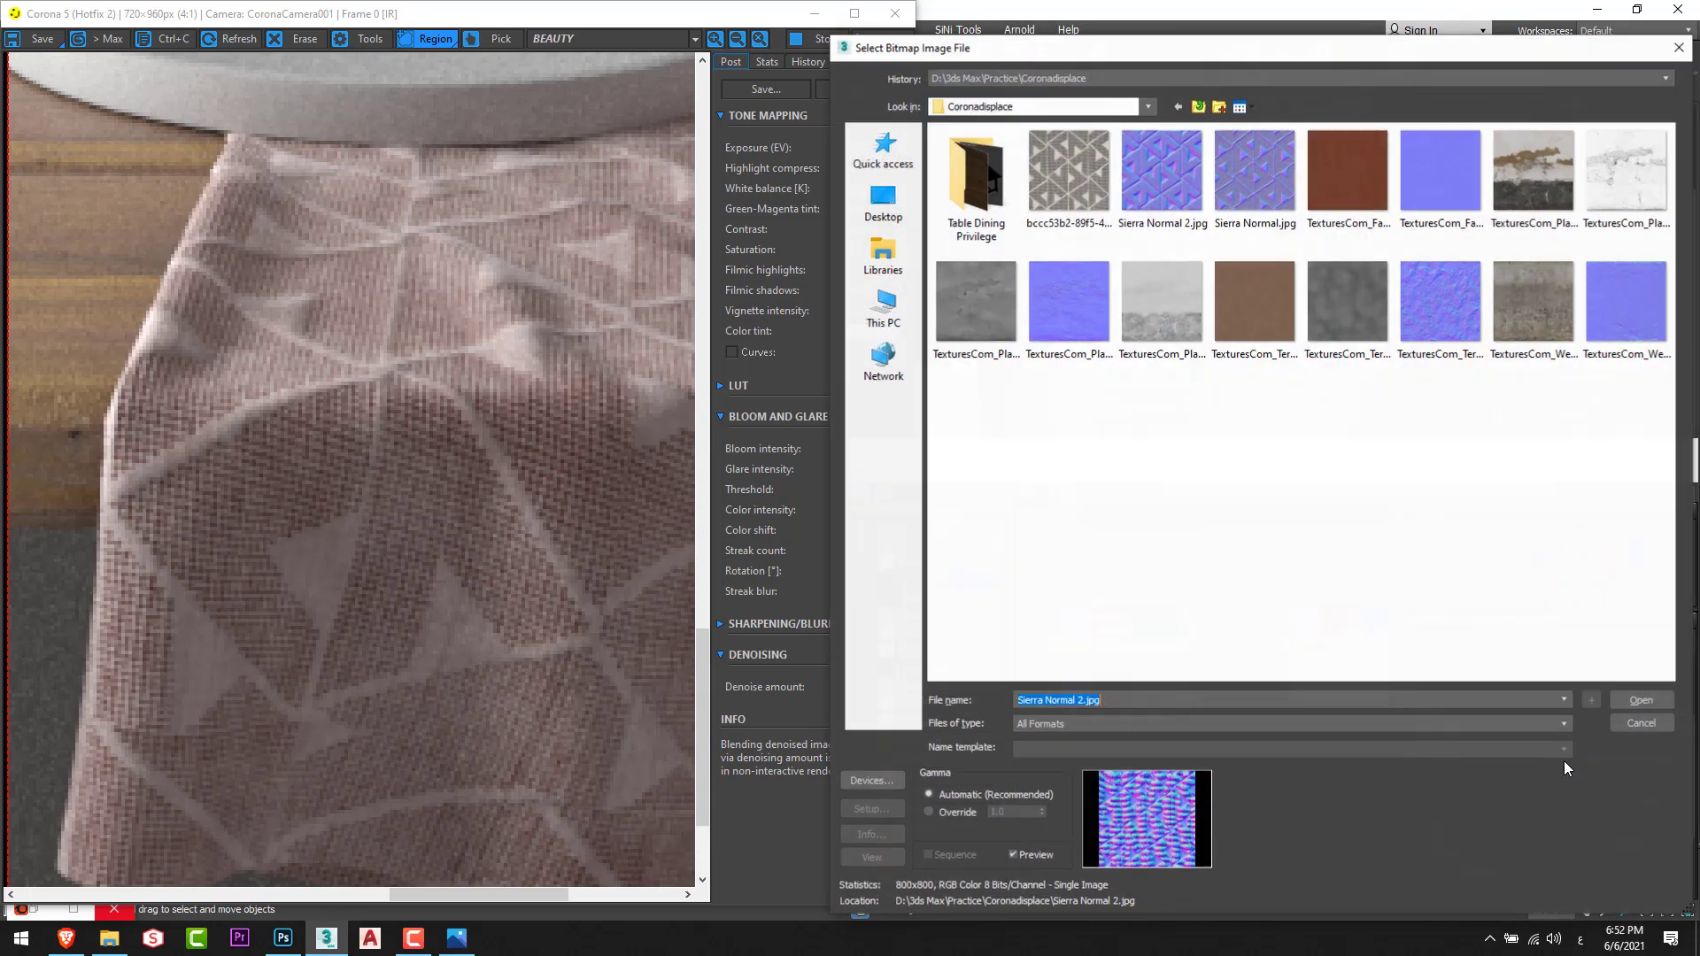
pyautogui.doubleClick(1253, 196)
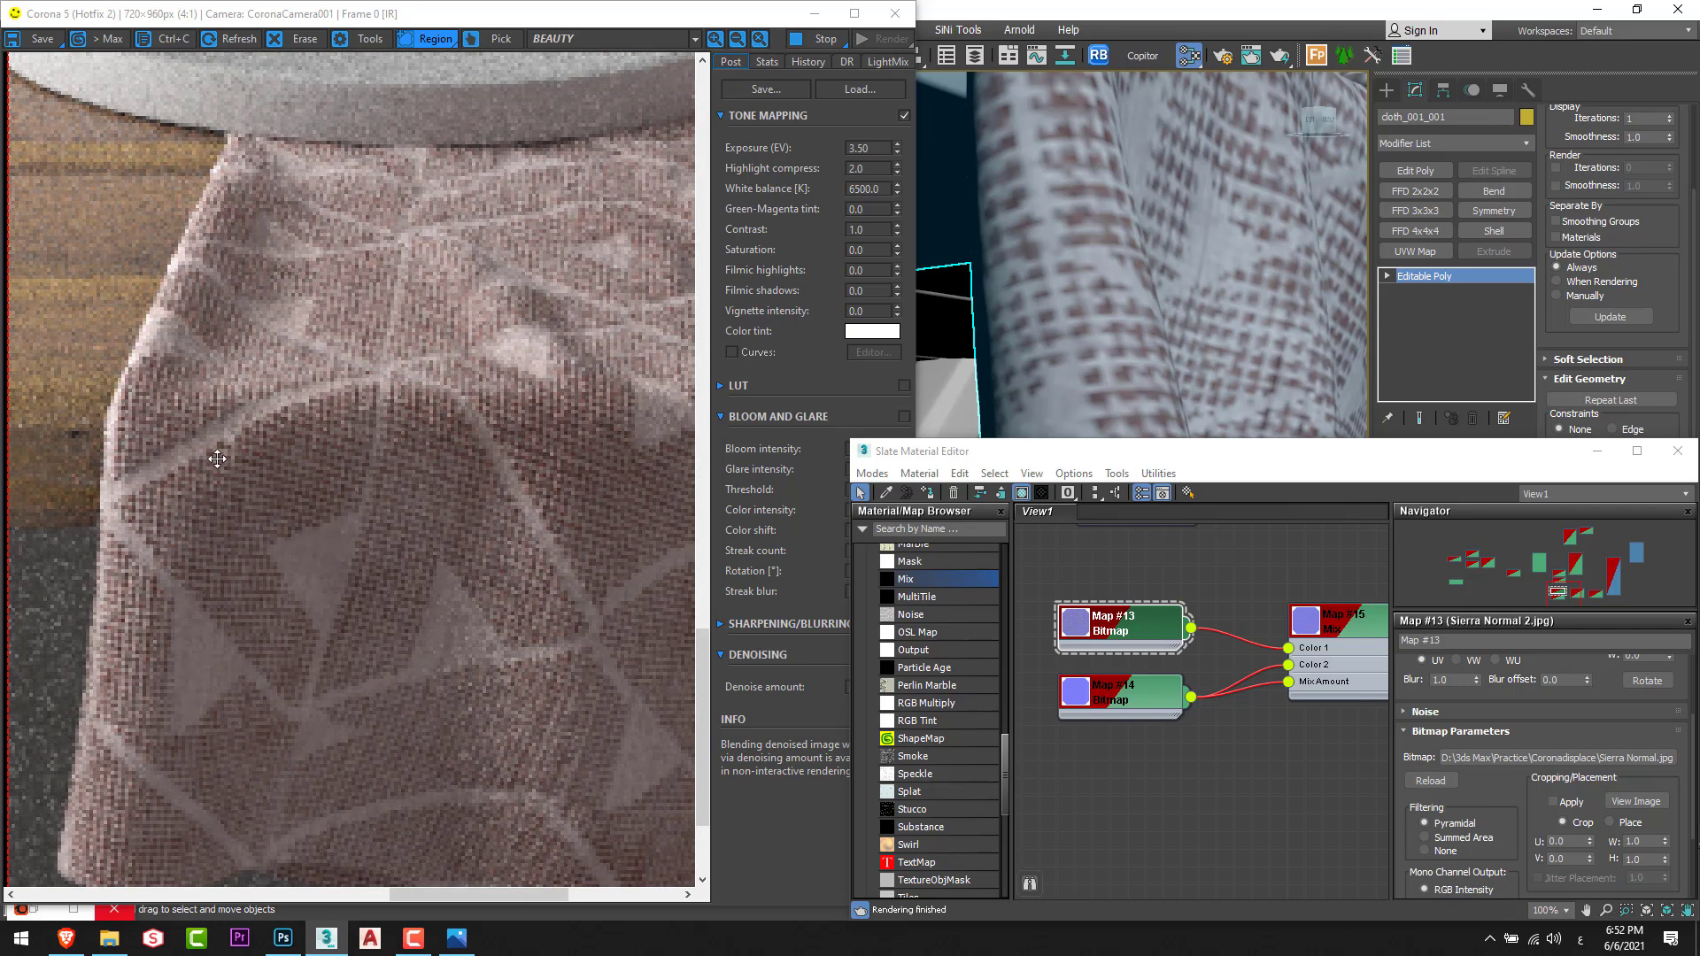
# Examine the cloth's weave and pattern in the interactive render, along with the node network of its material.
pyautogui.click(449, 476)
pyautogui.scroll(-3, 449, 476)
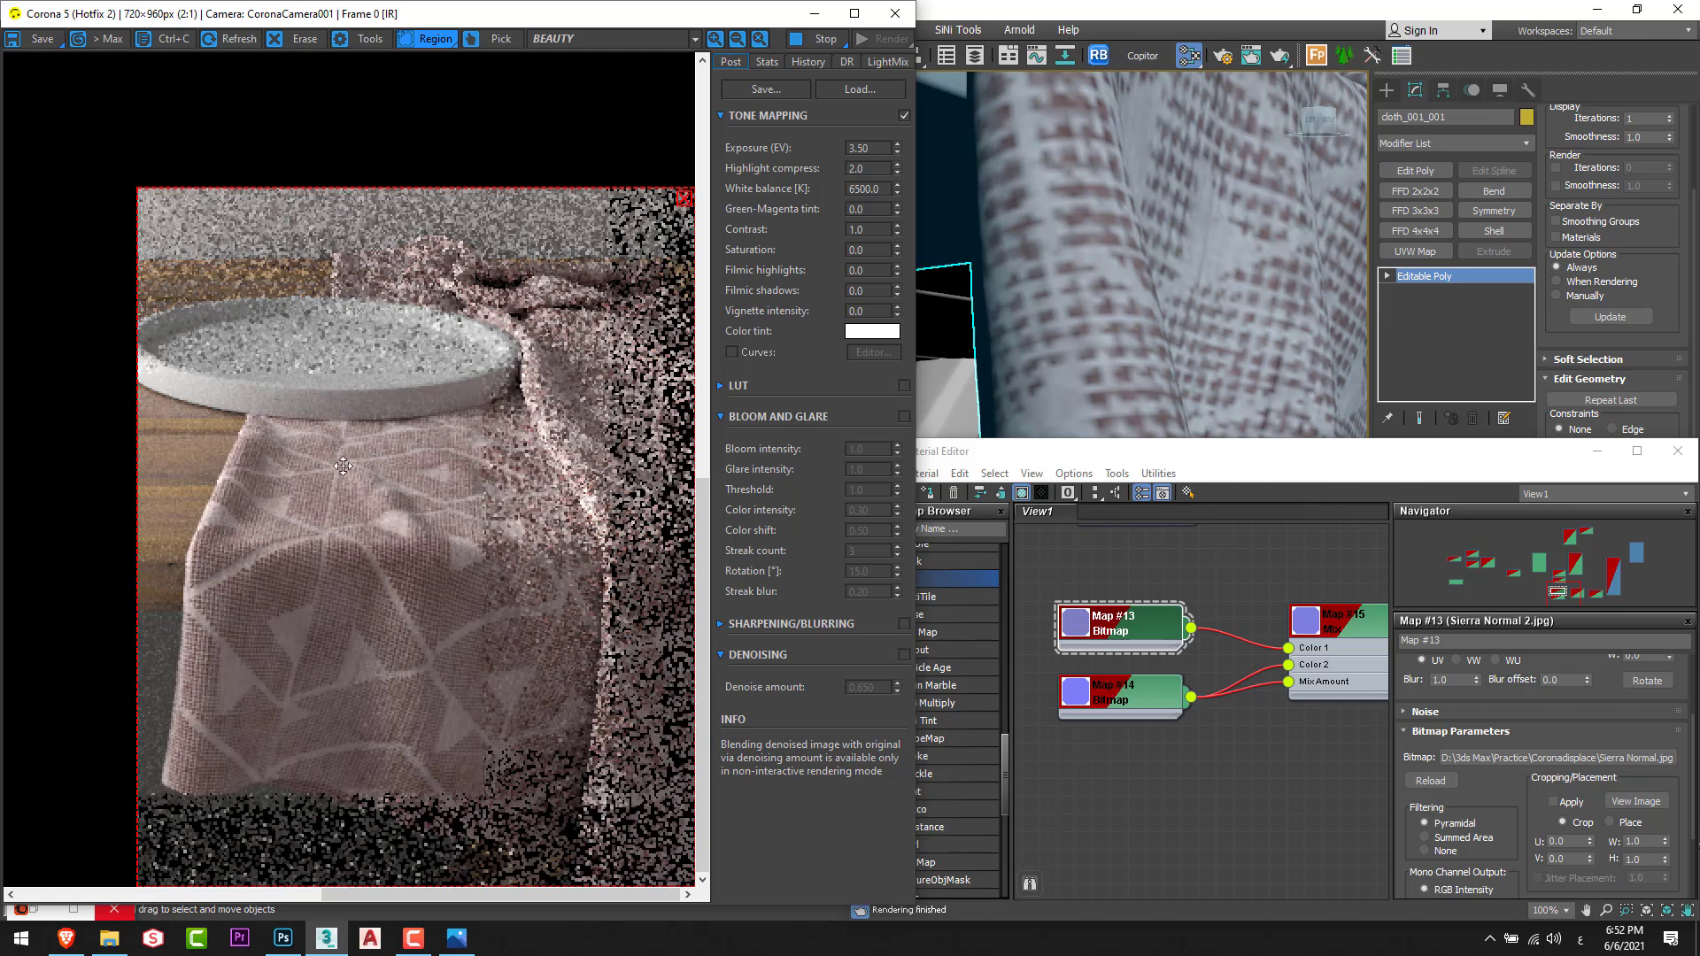
pyautogui.scroll(3, 440, 594)
pyautogui.scroll(-2, 440, 594)
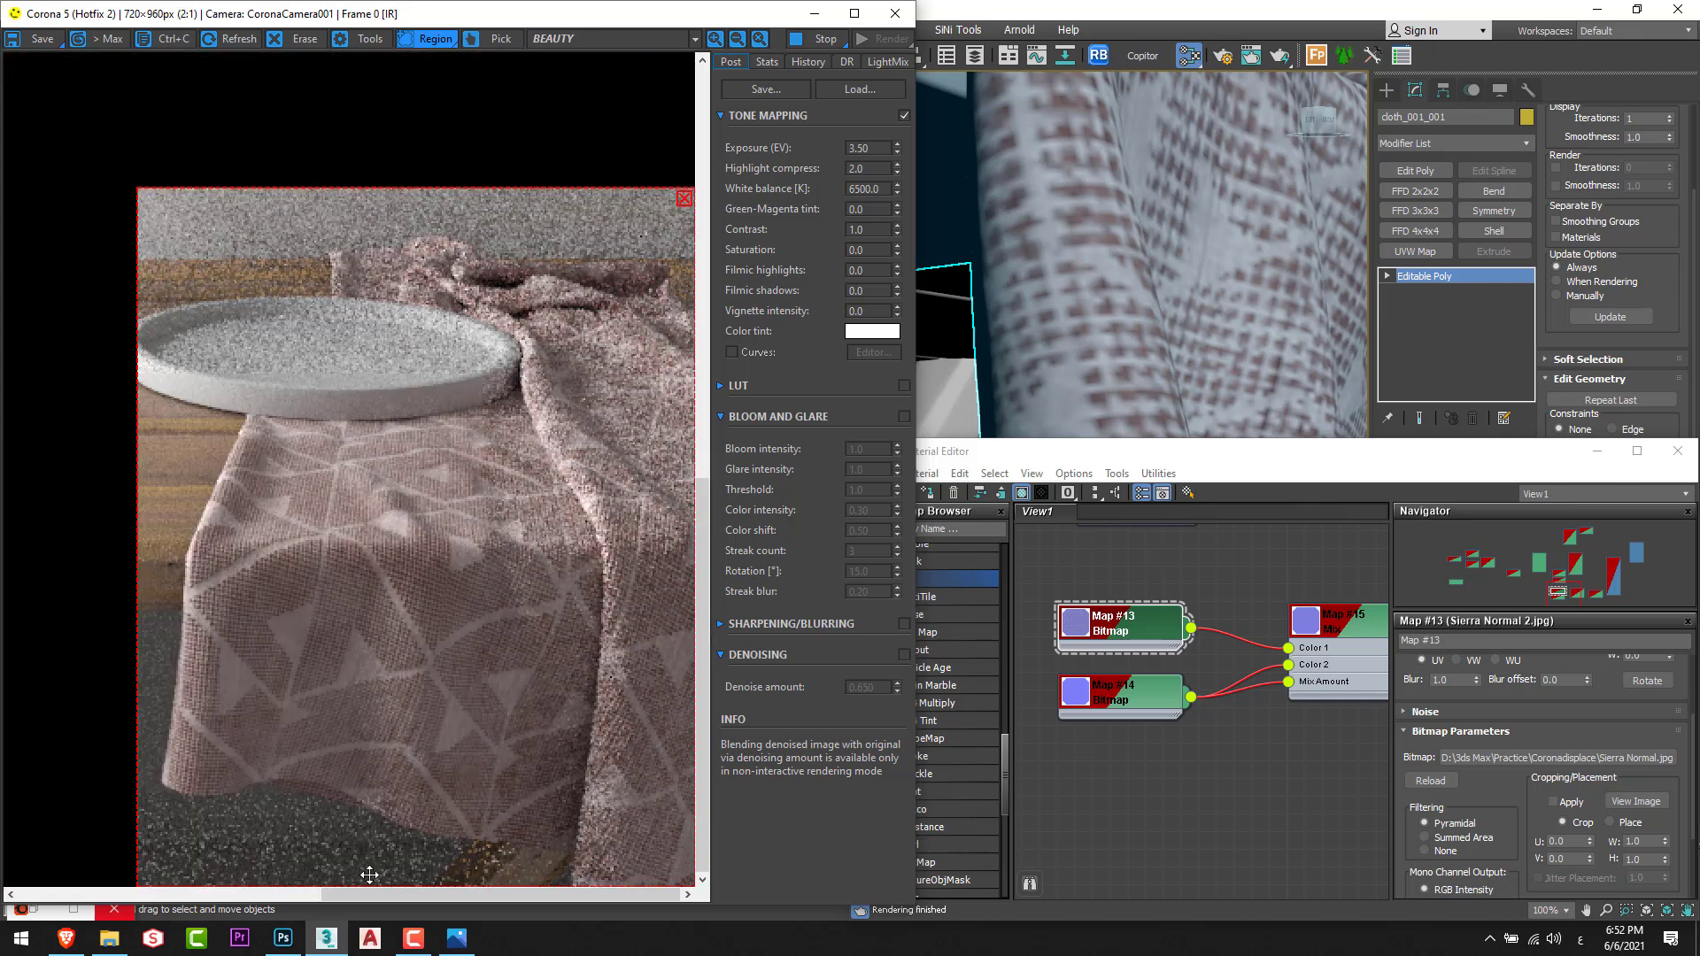
pyautogui.scroll(1, 330, 811)
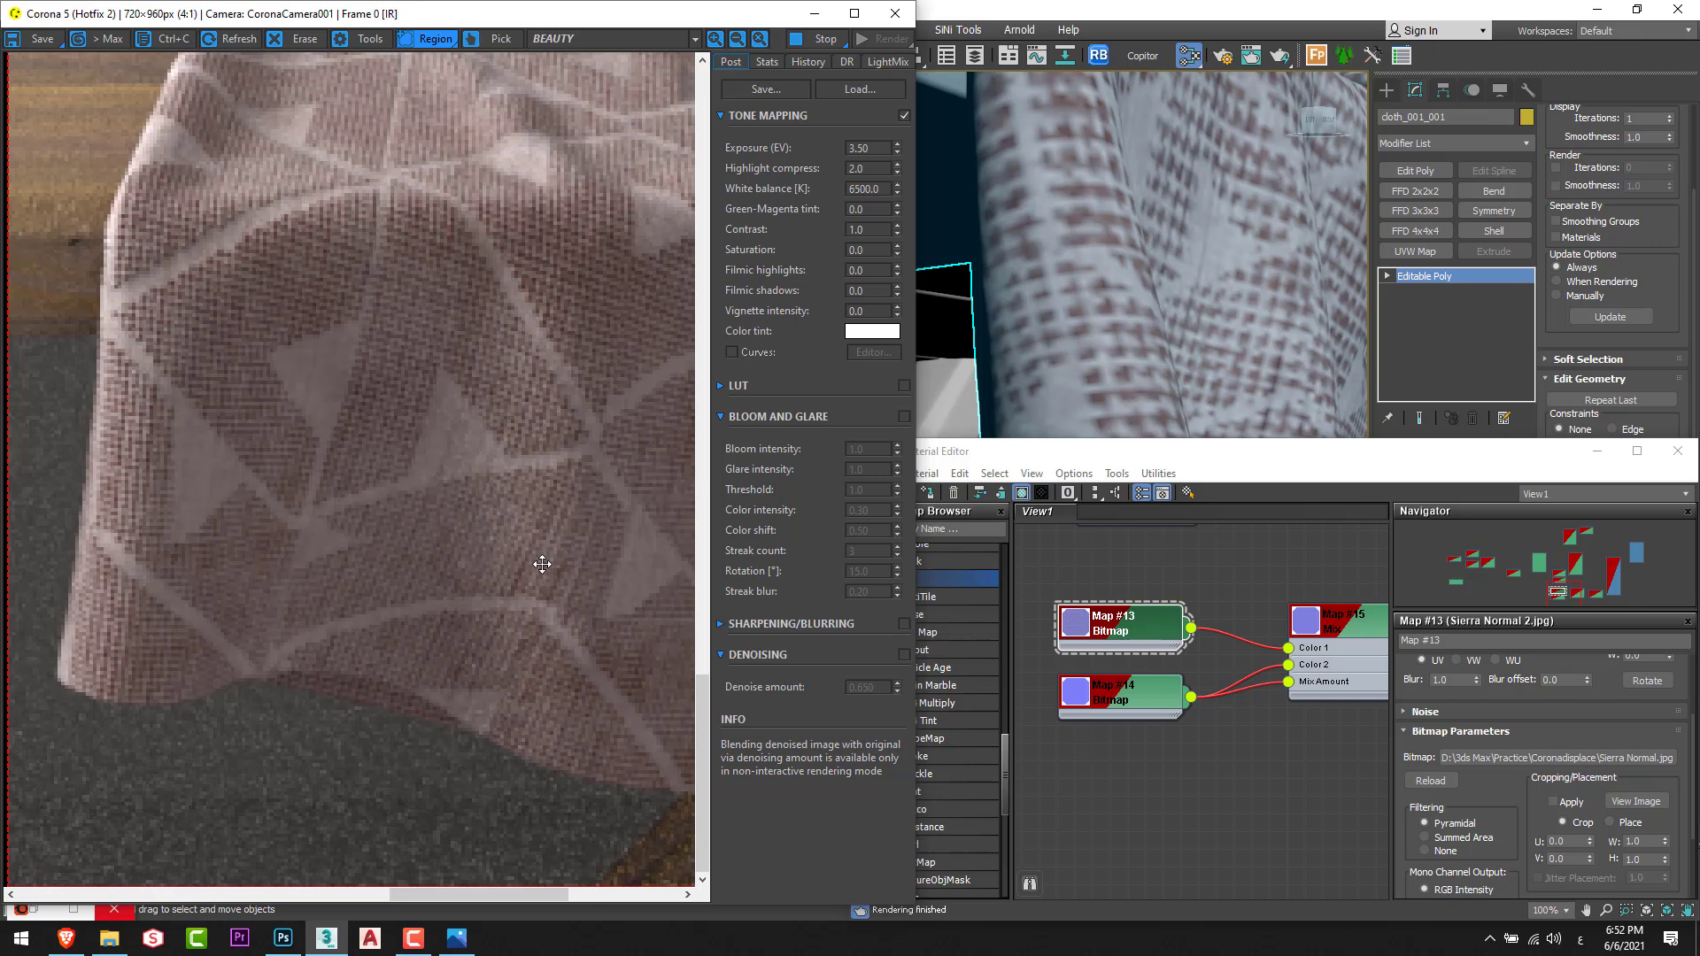
pyautogui.scroll(-6, 1177, 670)
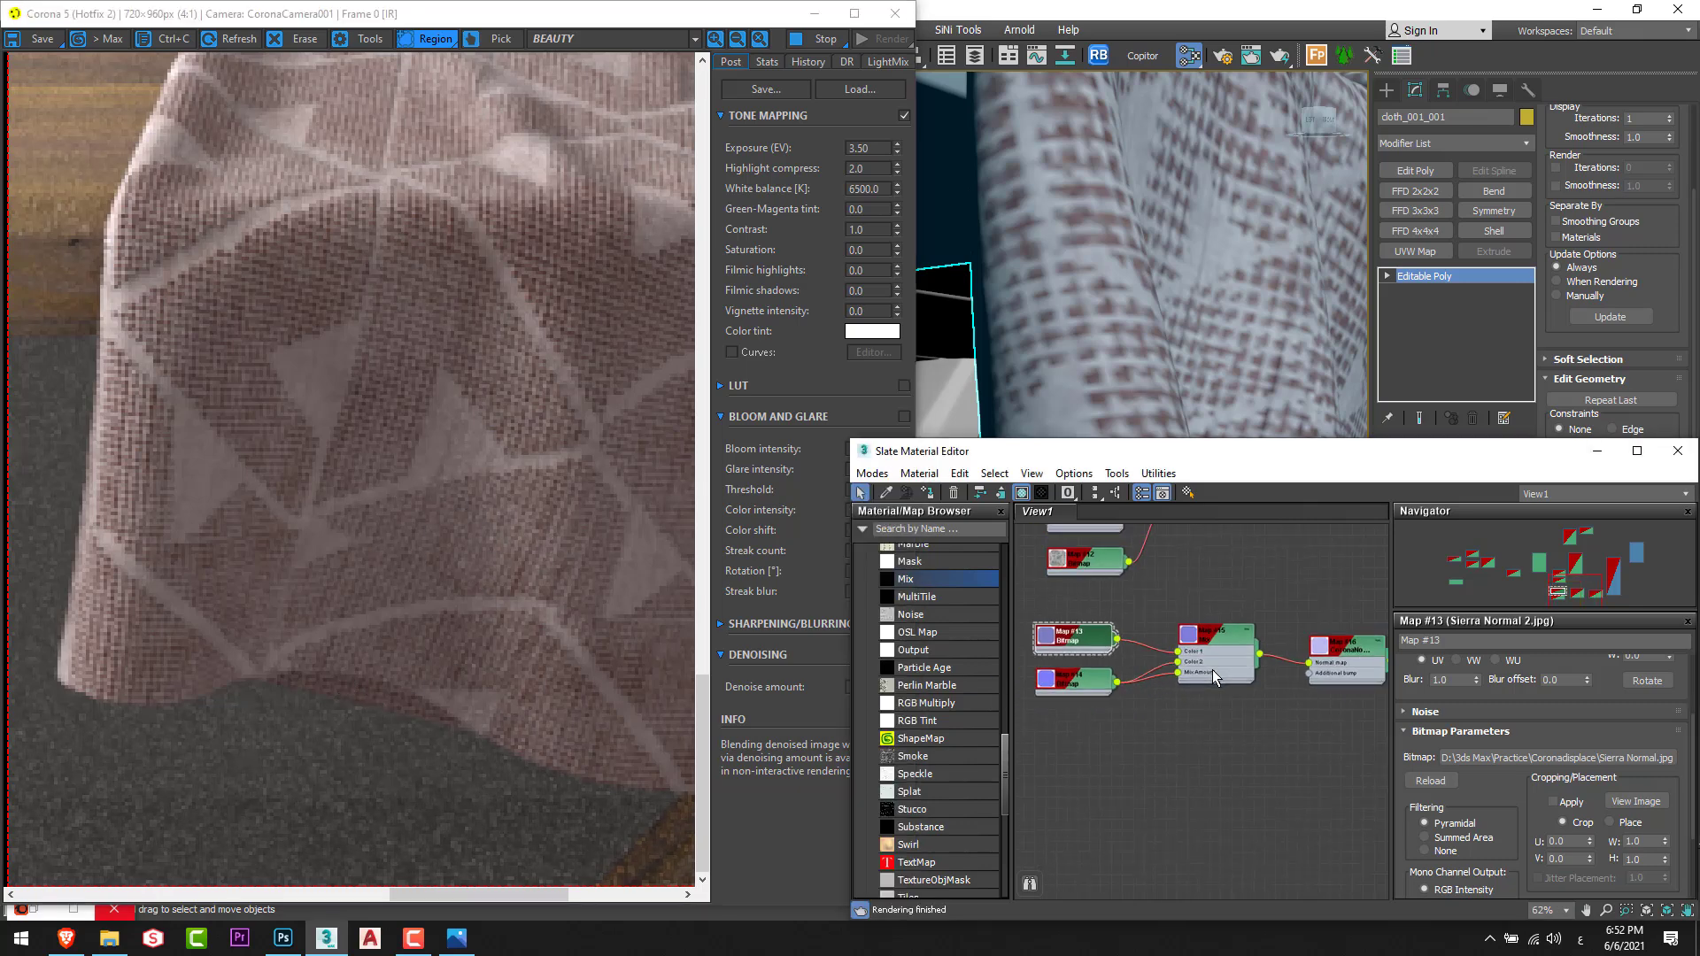
pyautogui.scroll(-1, 1236, 683)
pyautogui.moveTo(1236, 682); pyautogui.dragTo(1237, 751, button='middle')
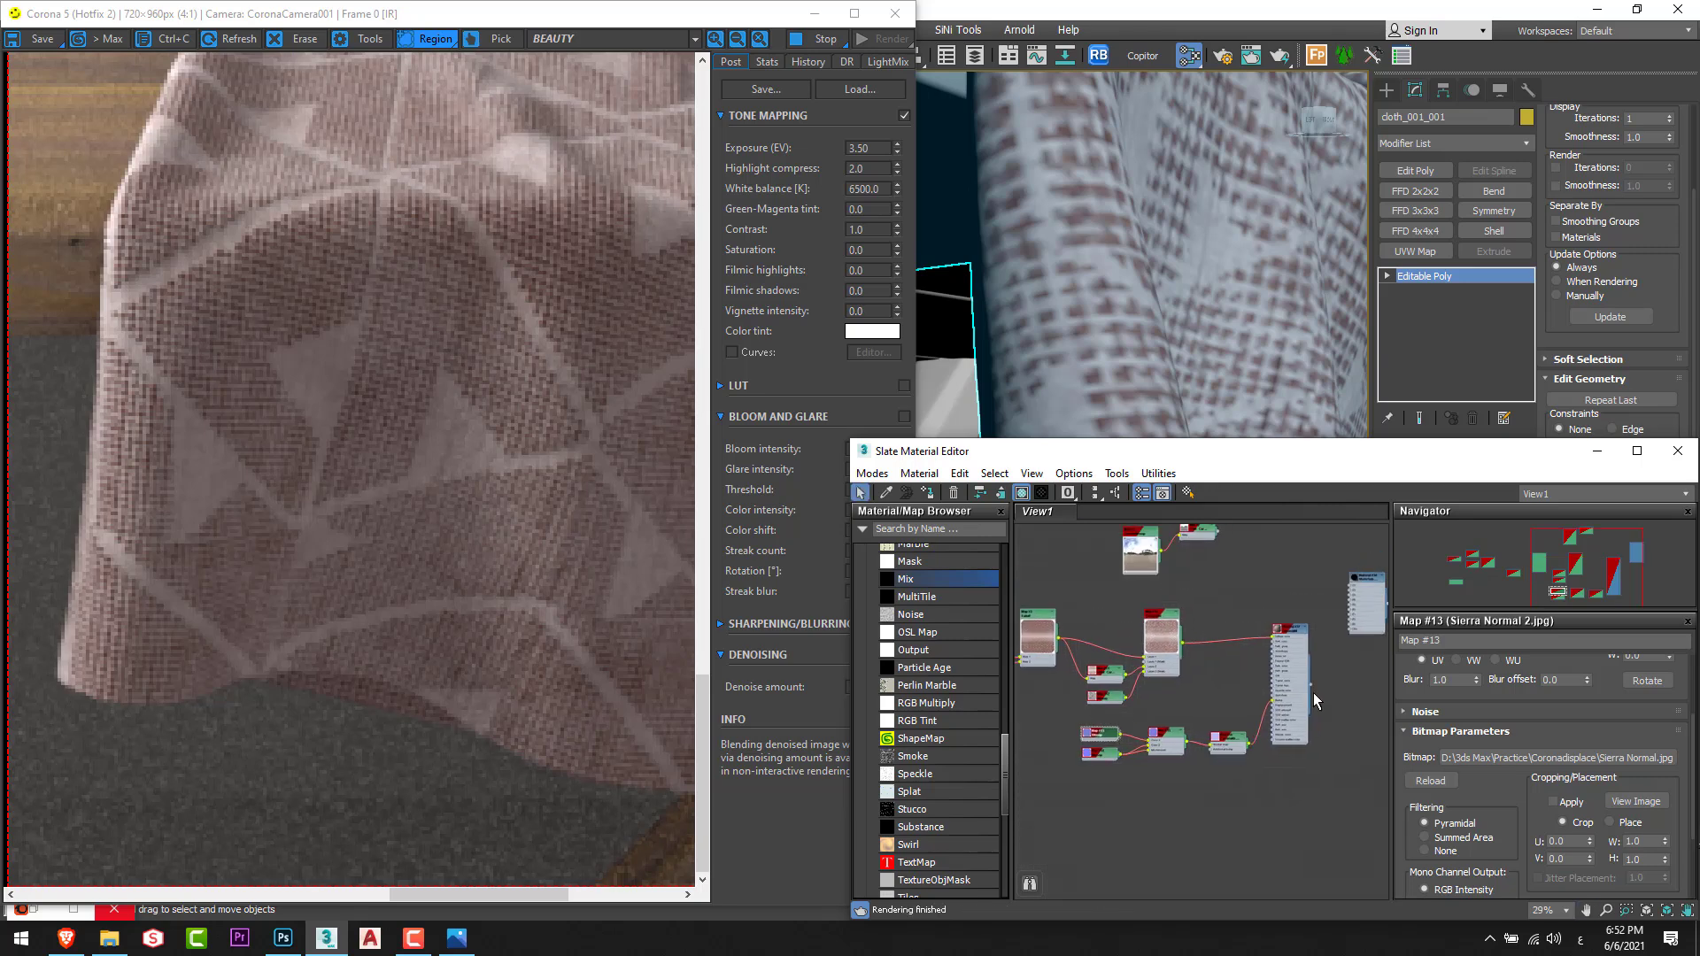
pyautogui.moveTo(1314, 699); pyautogui.dragTo(1275, 723, button='middle')
pyautogui.scroll(6, 1261, 662)
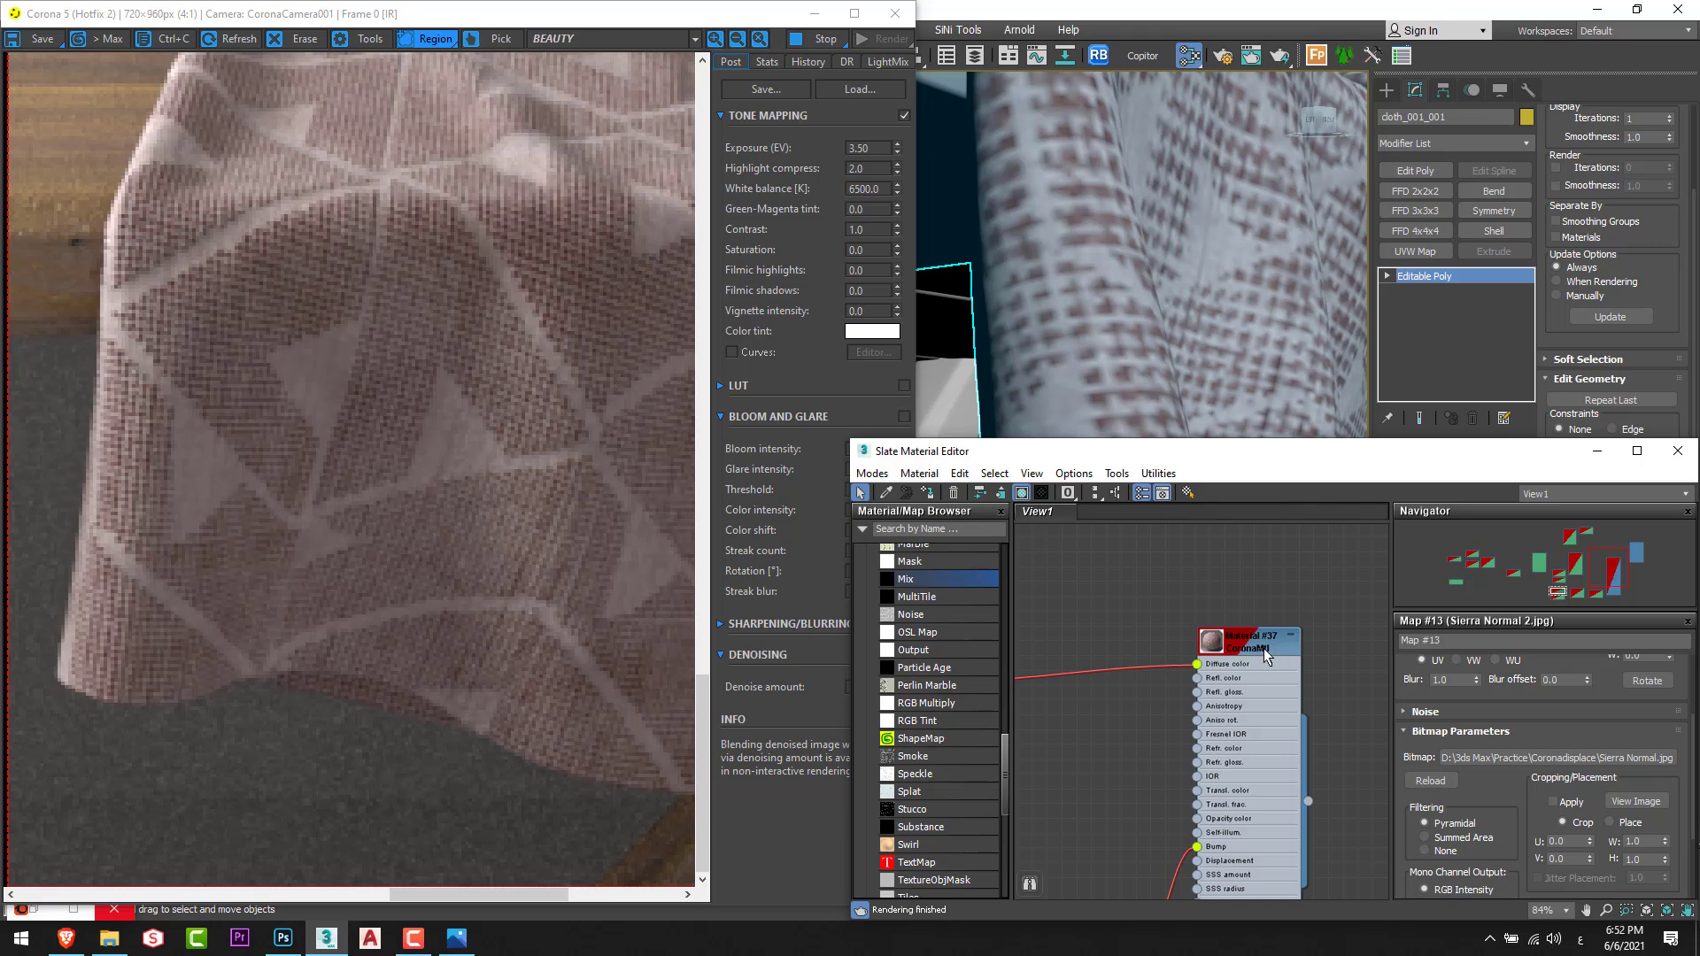
pyautogui.scroll(-4, 1263, 664)
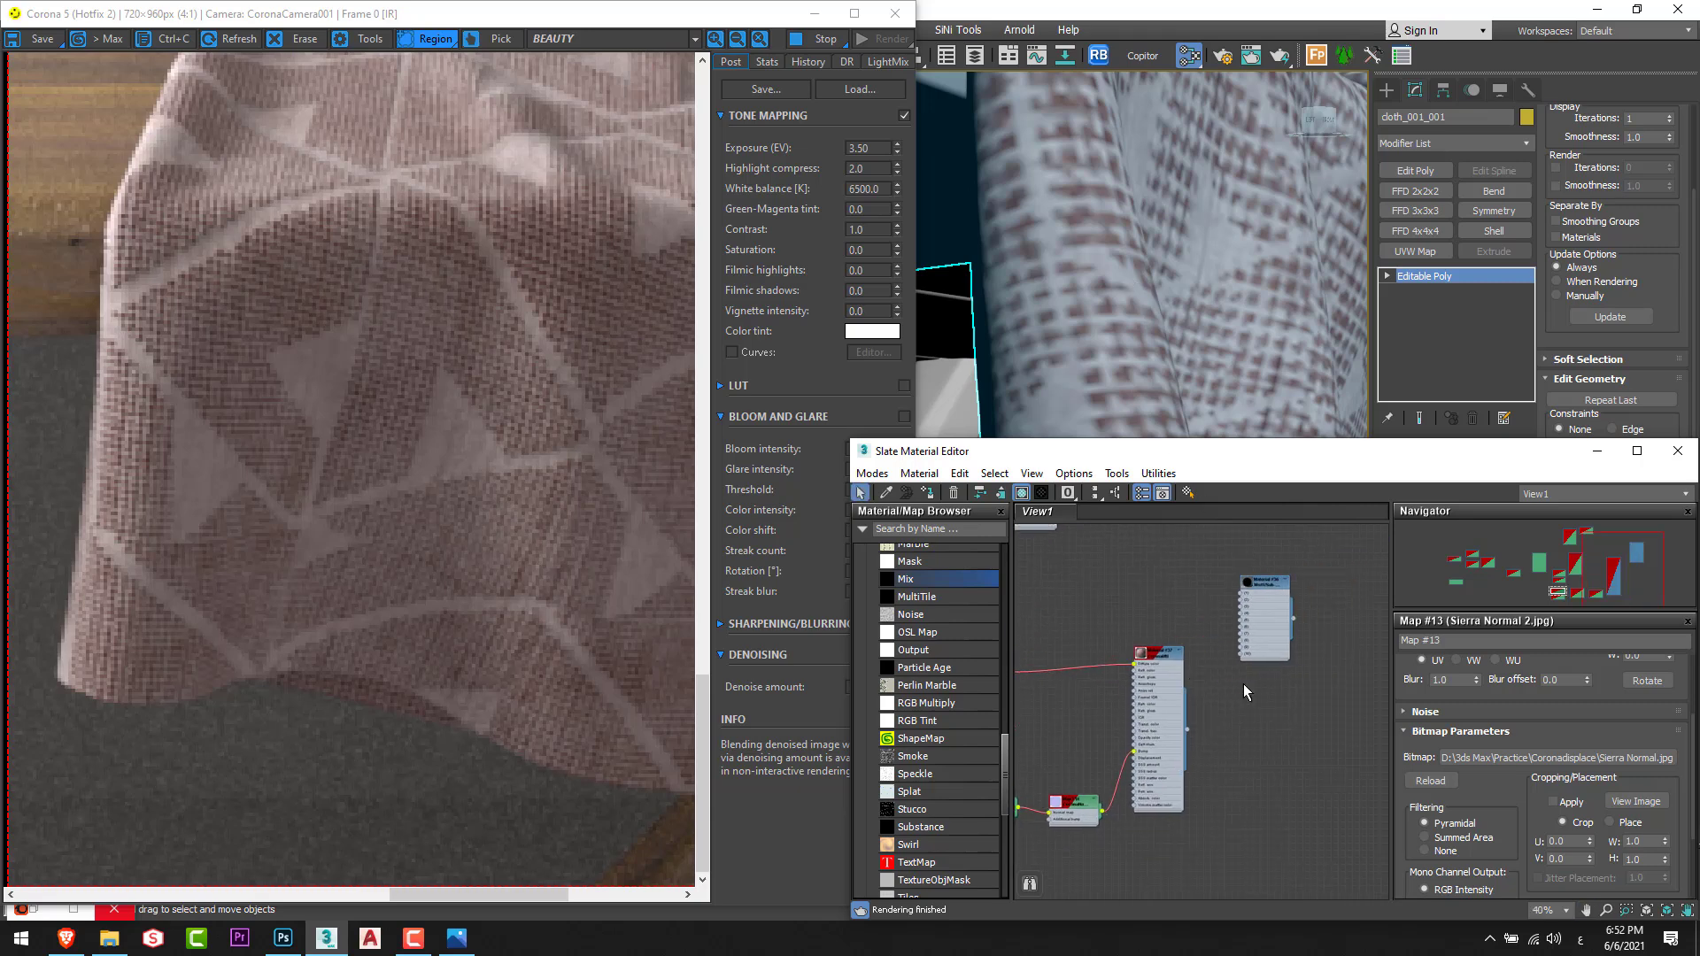
# Connect the fabric CoronaMtl to slot 1 of the Multi/Sub-Object material and assign that material to the selected cloth.
pyautogui.moveTo(1261, 612); pyautogui.dragTo(1275, 701)
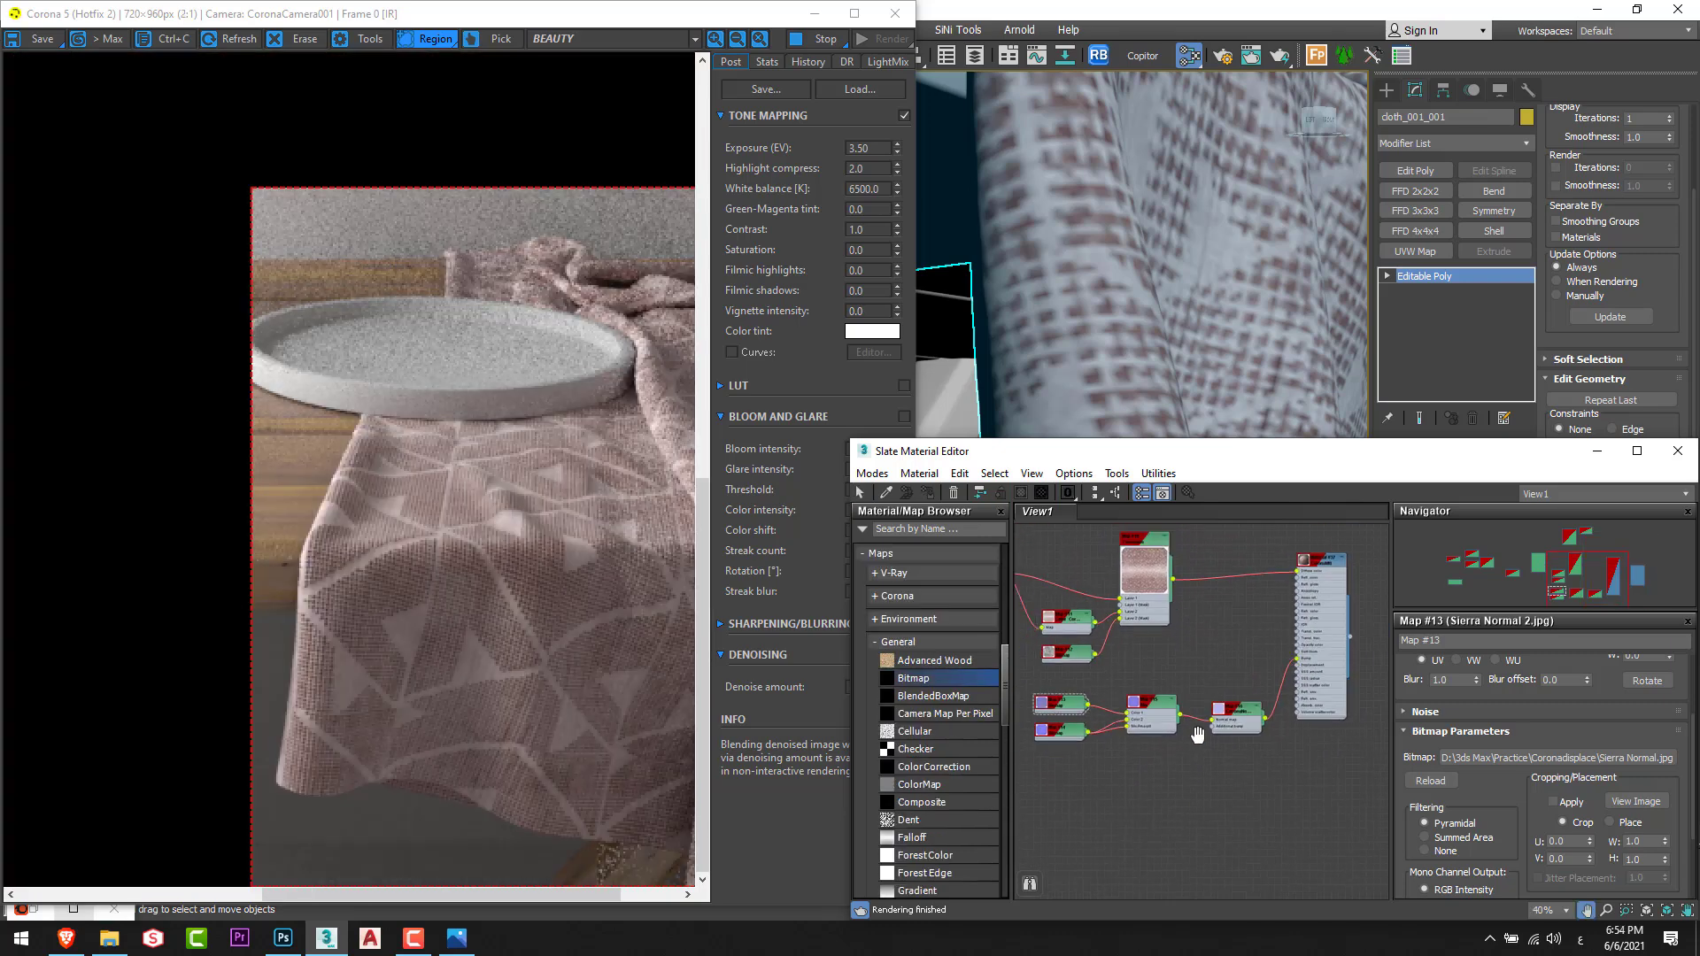
pyautogui.moveTo(1245, 661); pyautogui.dragTo(1267, 634, button='middle')
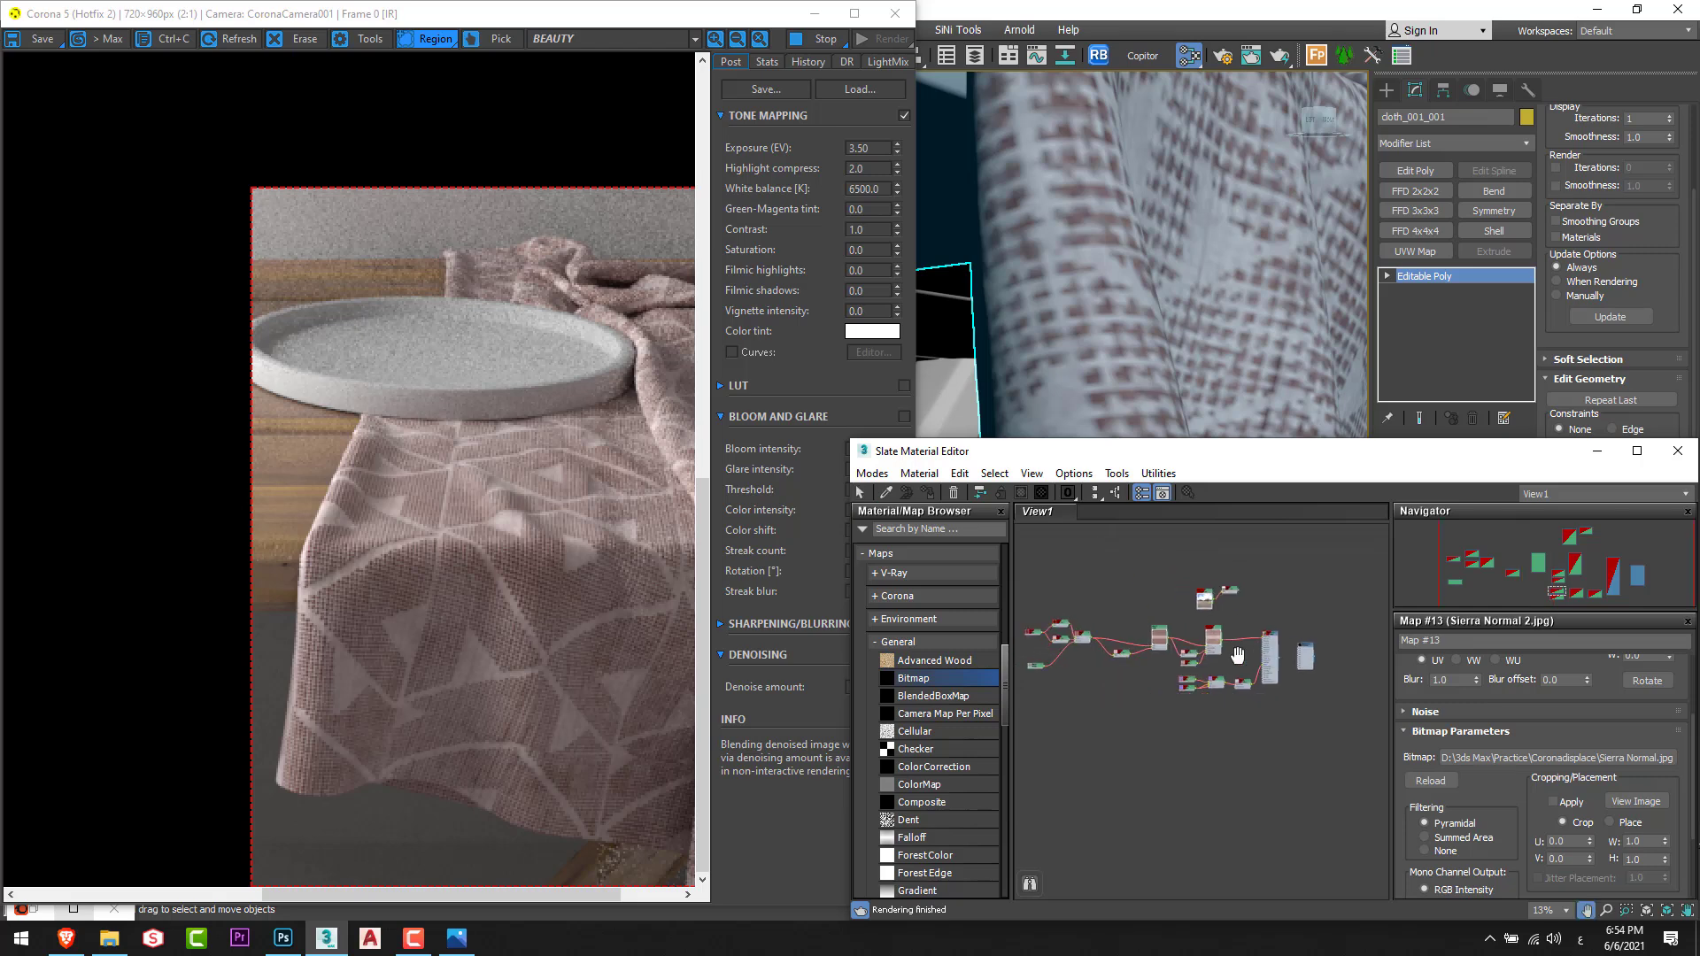
pyautogui.scroll(4, 1229, 666)
pyautogui.scroll(2, 1253, 611)
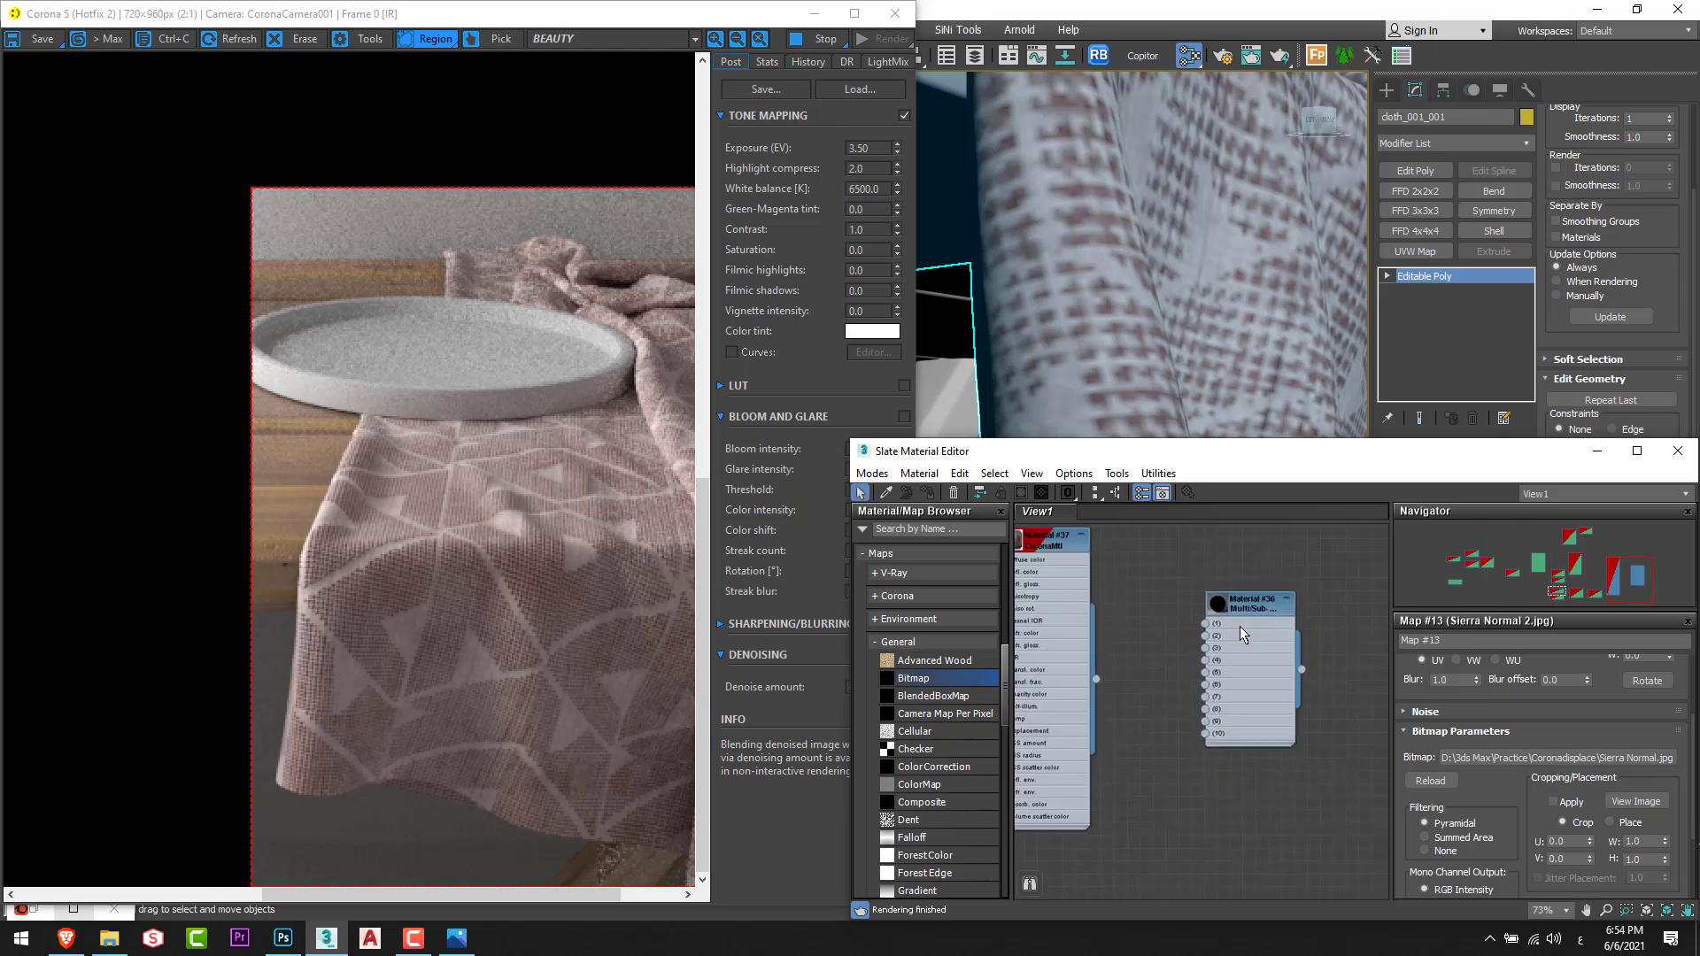
pyautogui.moveTo(1097, 678); pyautogui.dragTo(1204, 625)
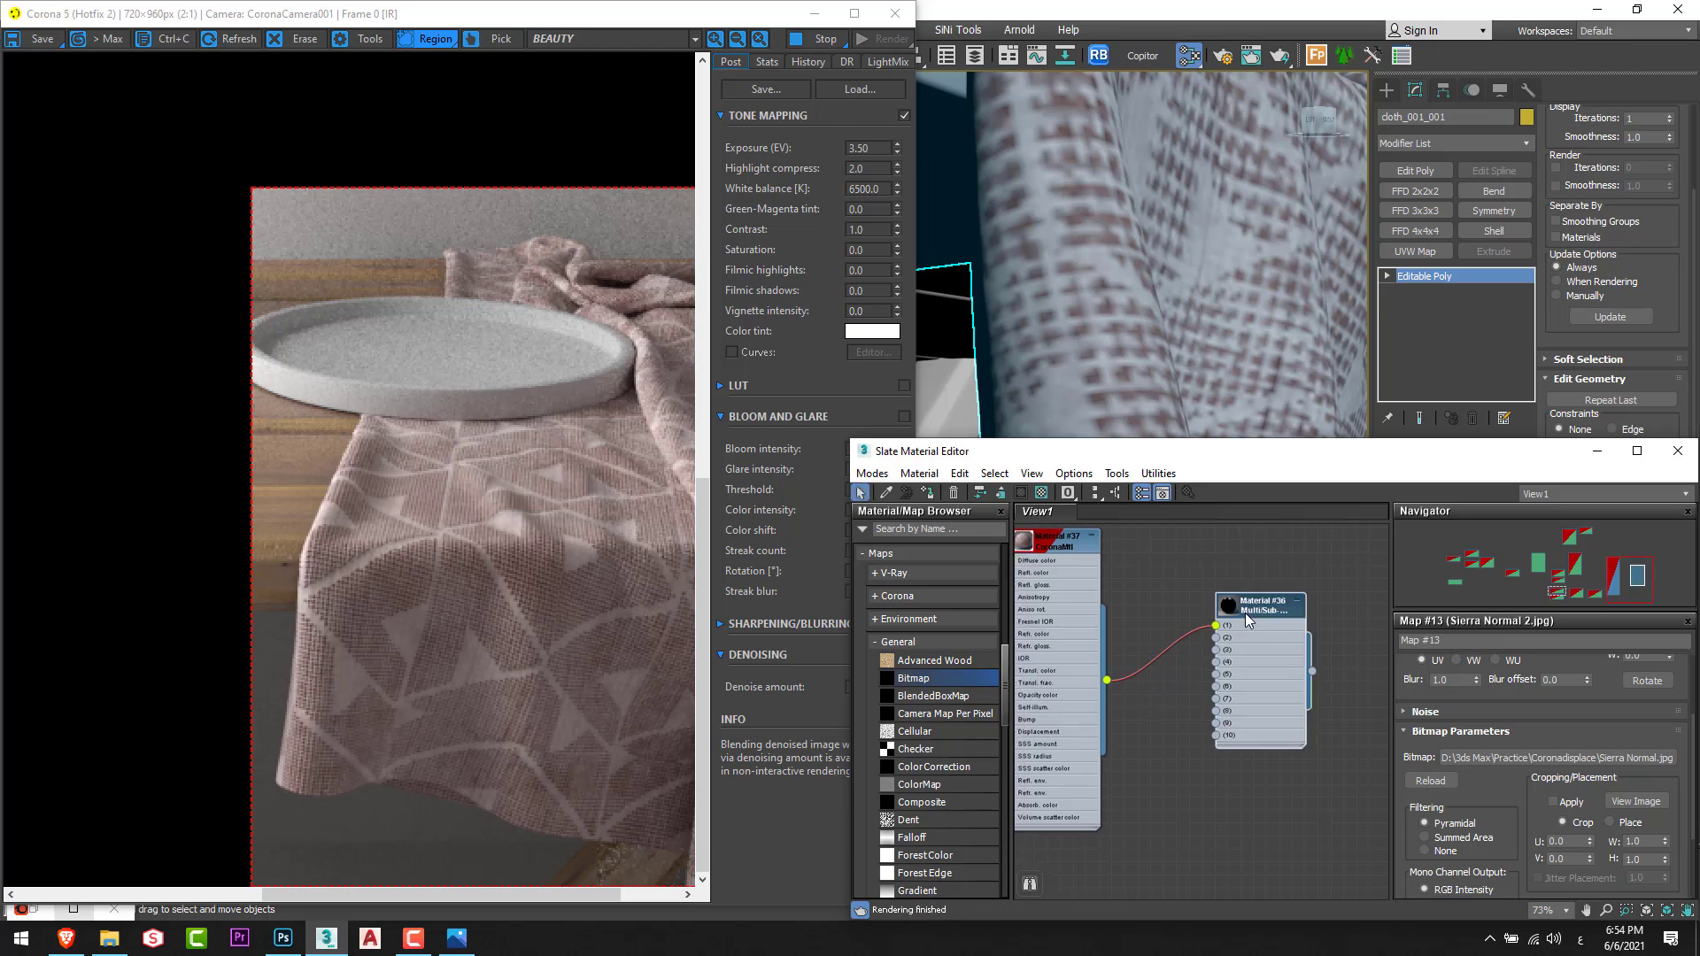
pyautogui.click(928, 496)
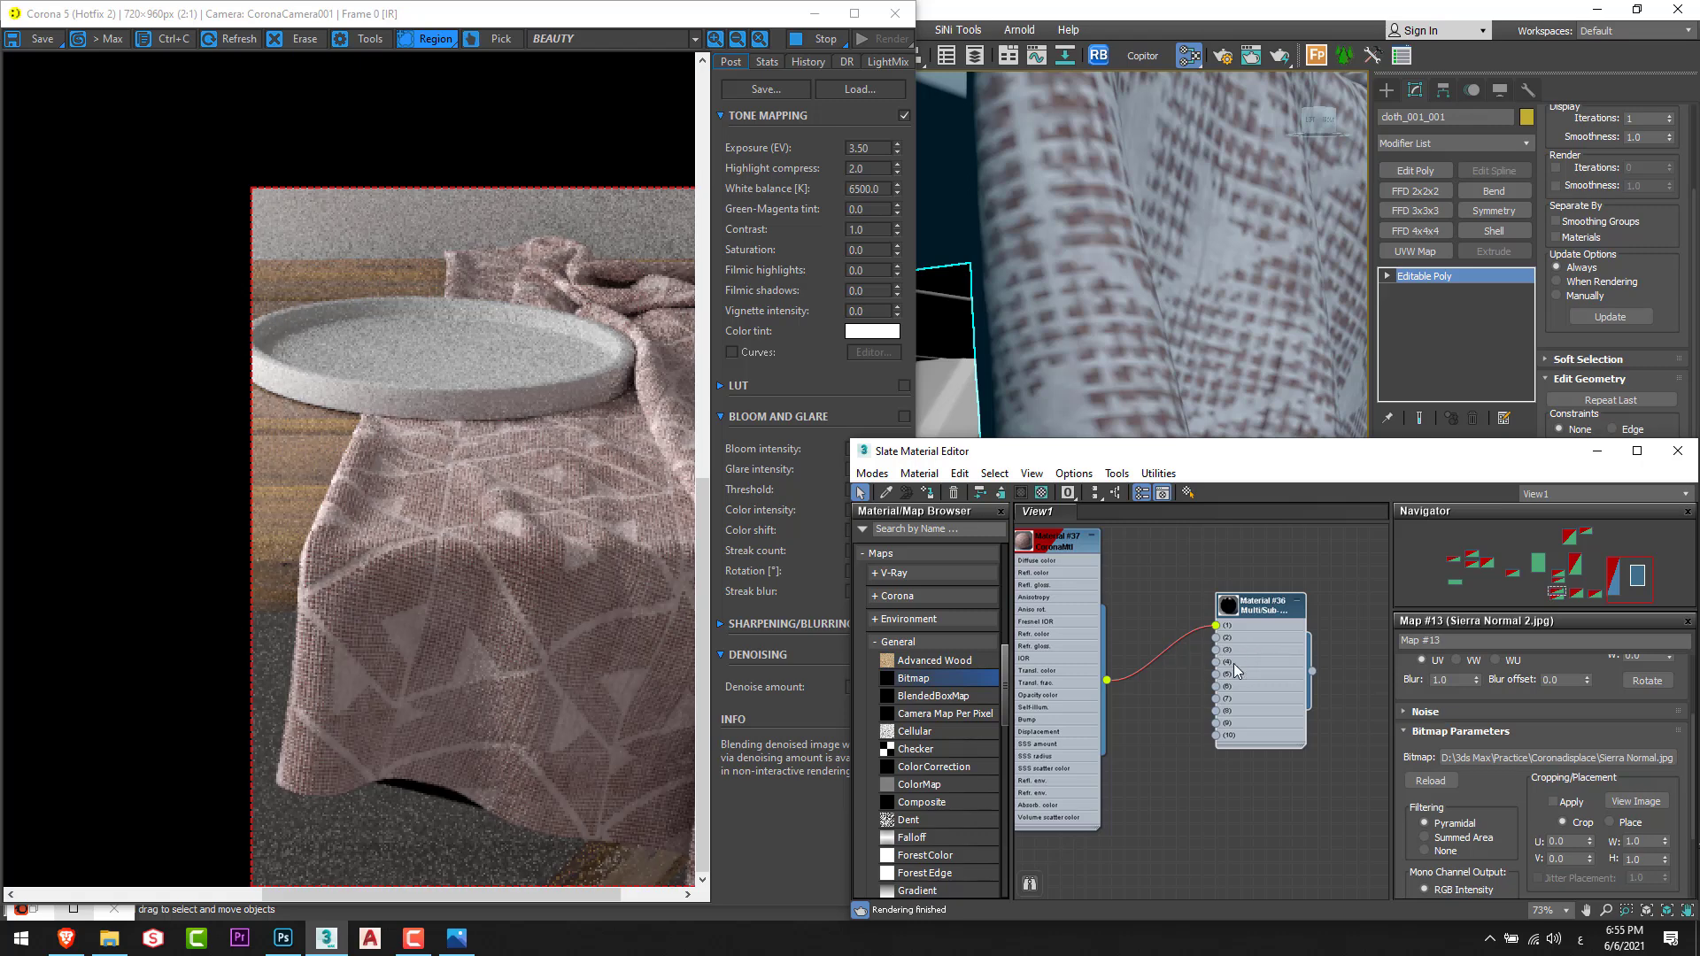
# Duplicate the fabric CoronaMtl with its entire map network and place the copy below the original.
pyautogui.scroll(-5, 1266, 655)
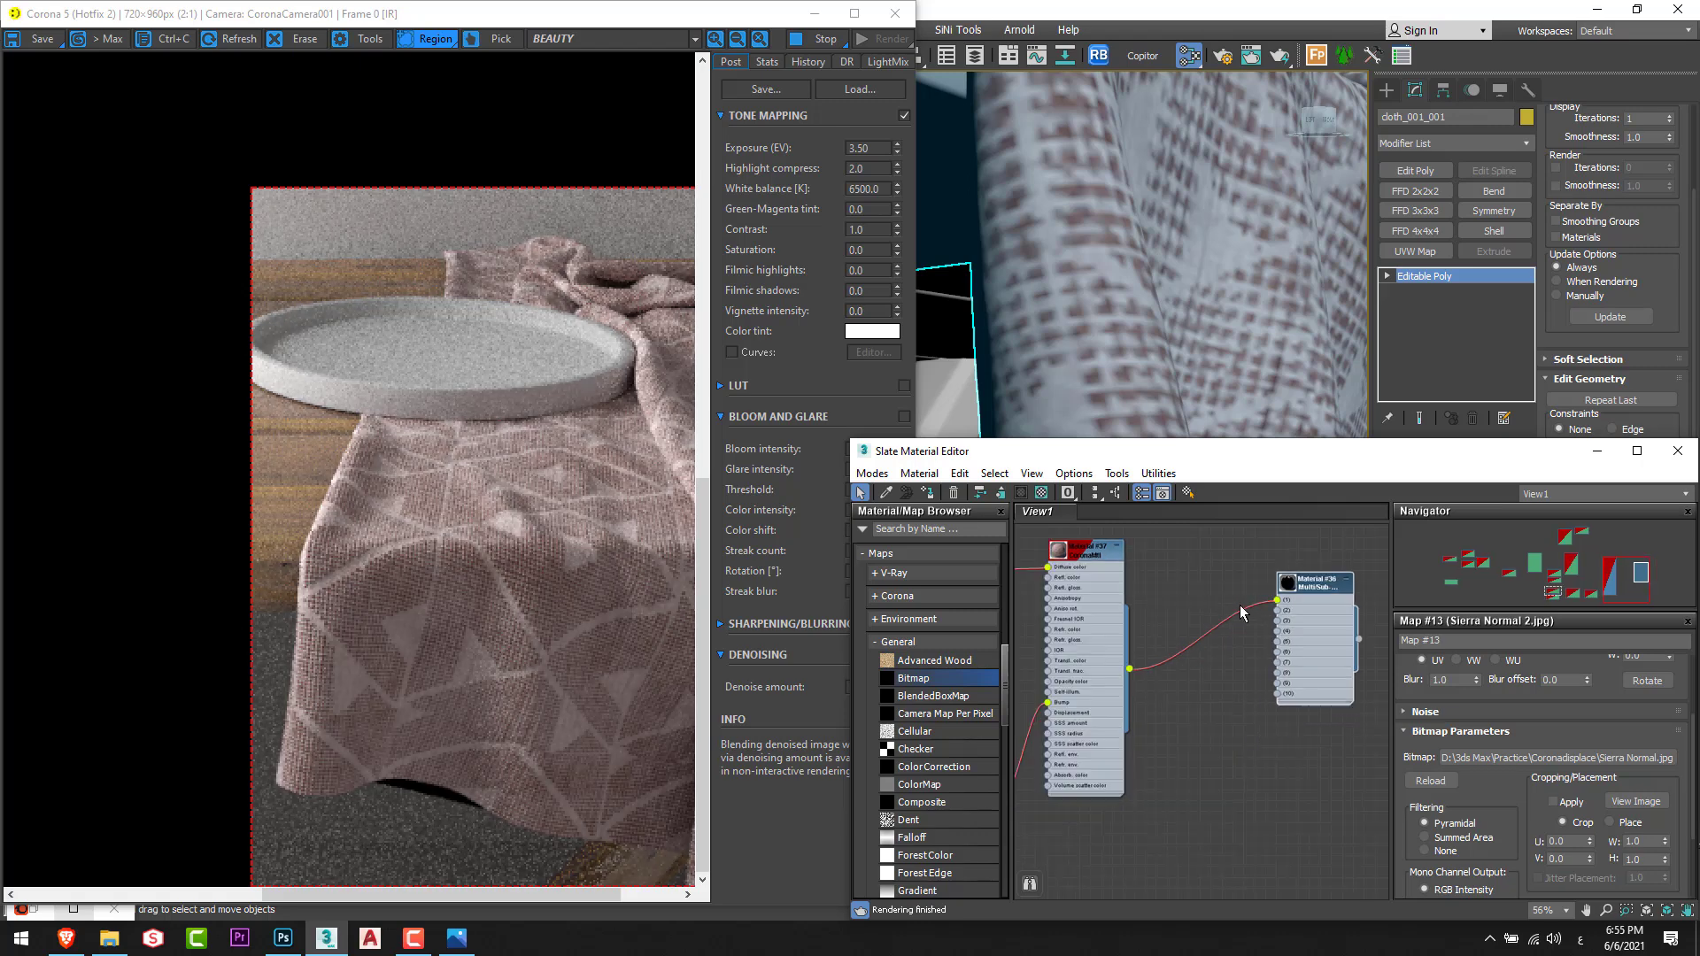
pyautogui.scroll(-2, 1266, 665)
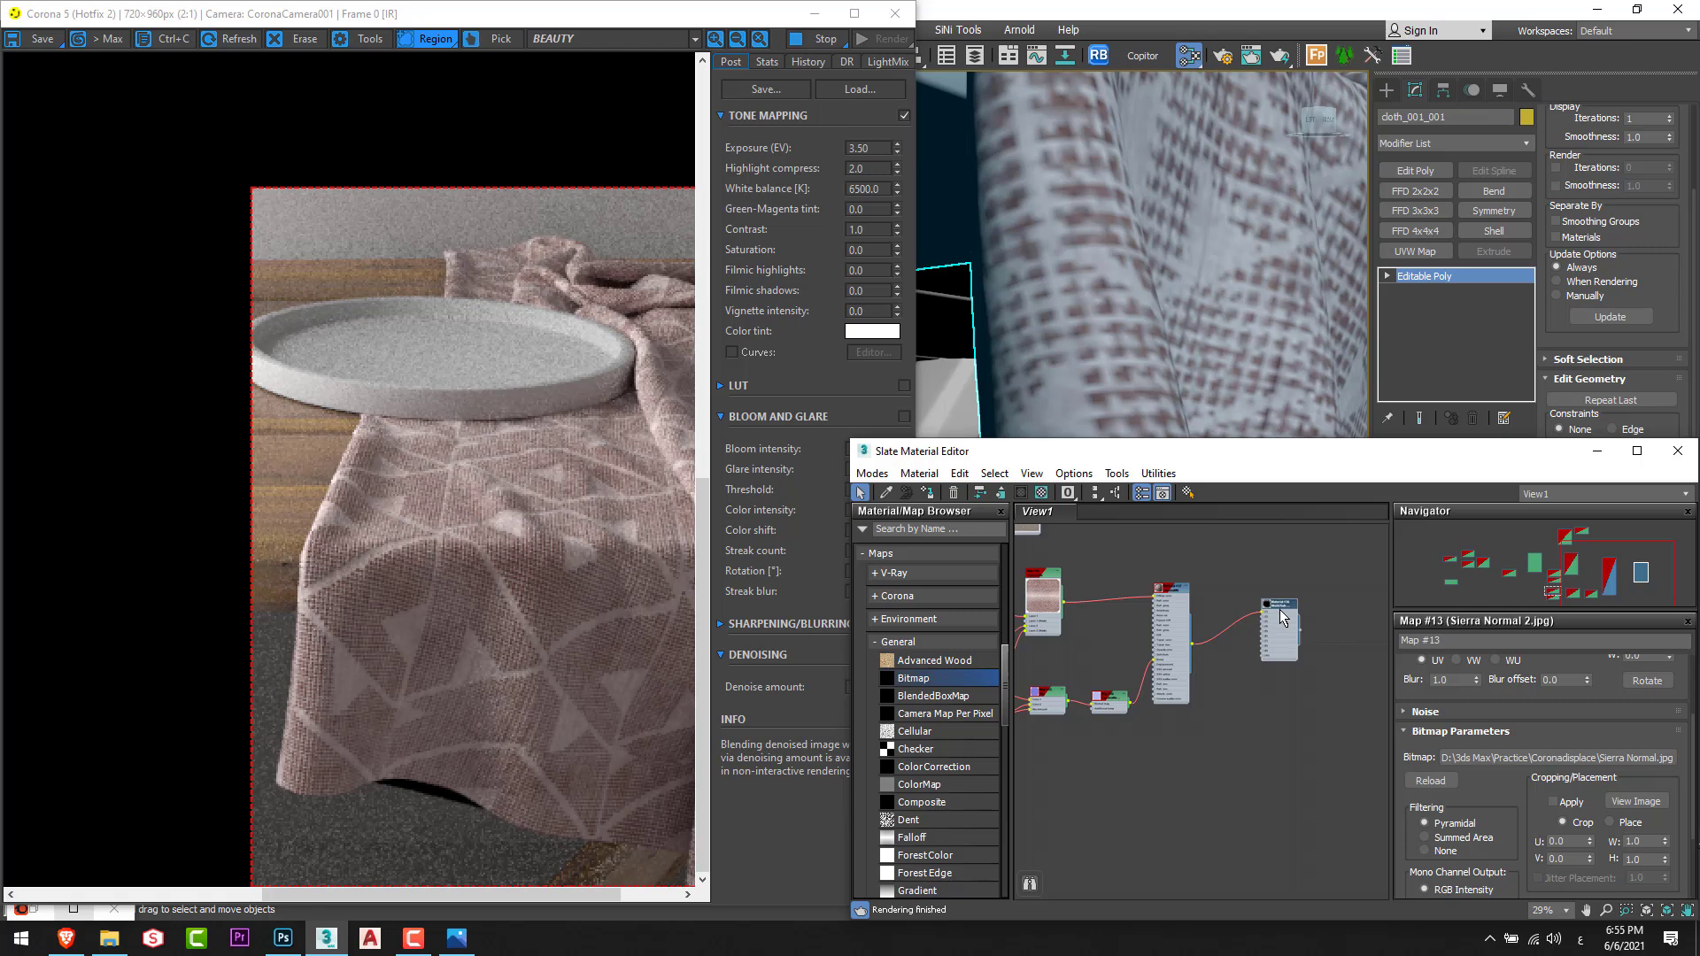
pyautogui.scroll(-10, 1280, 611)
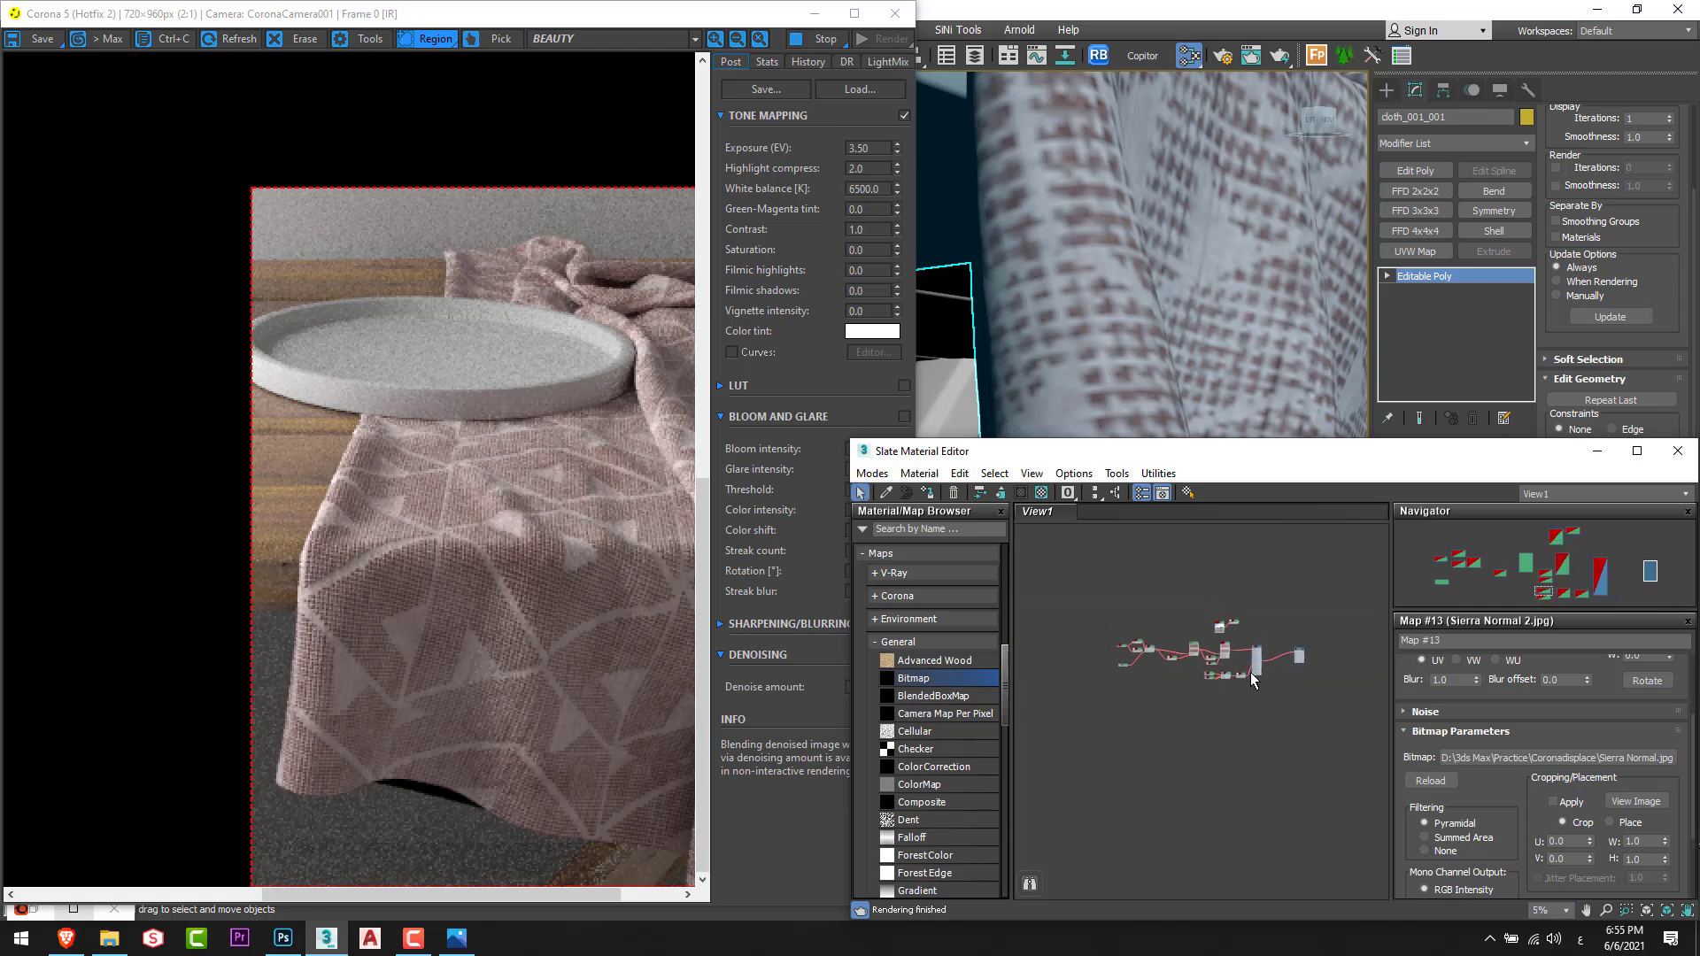
pyautogui.scroll(3, 1252, 680)
pyautogui.moveTo(1332, 731); pyautogui.dragTo(1105, 659)
pyautogui.scroll(3, 1328, 678)
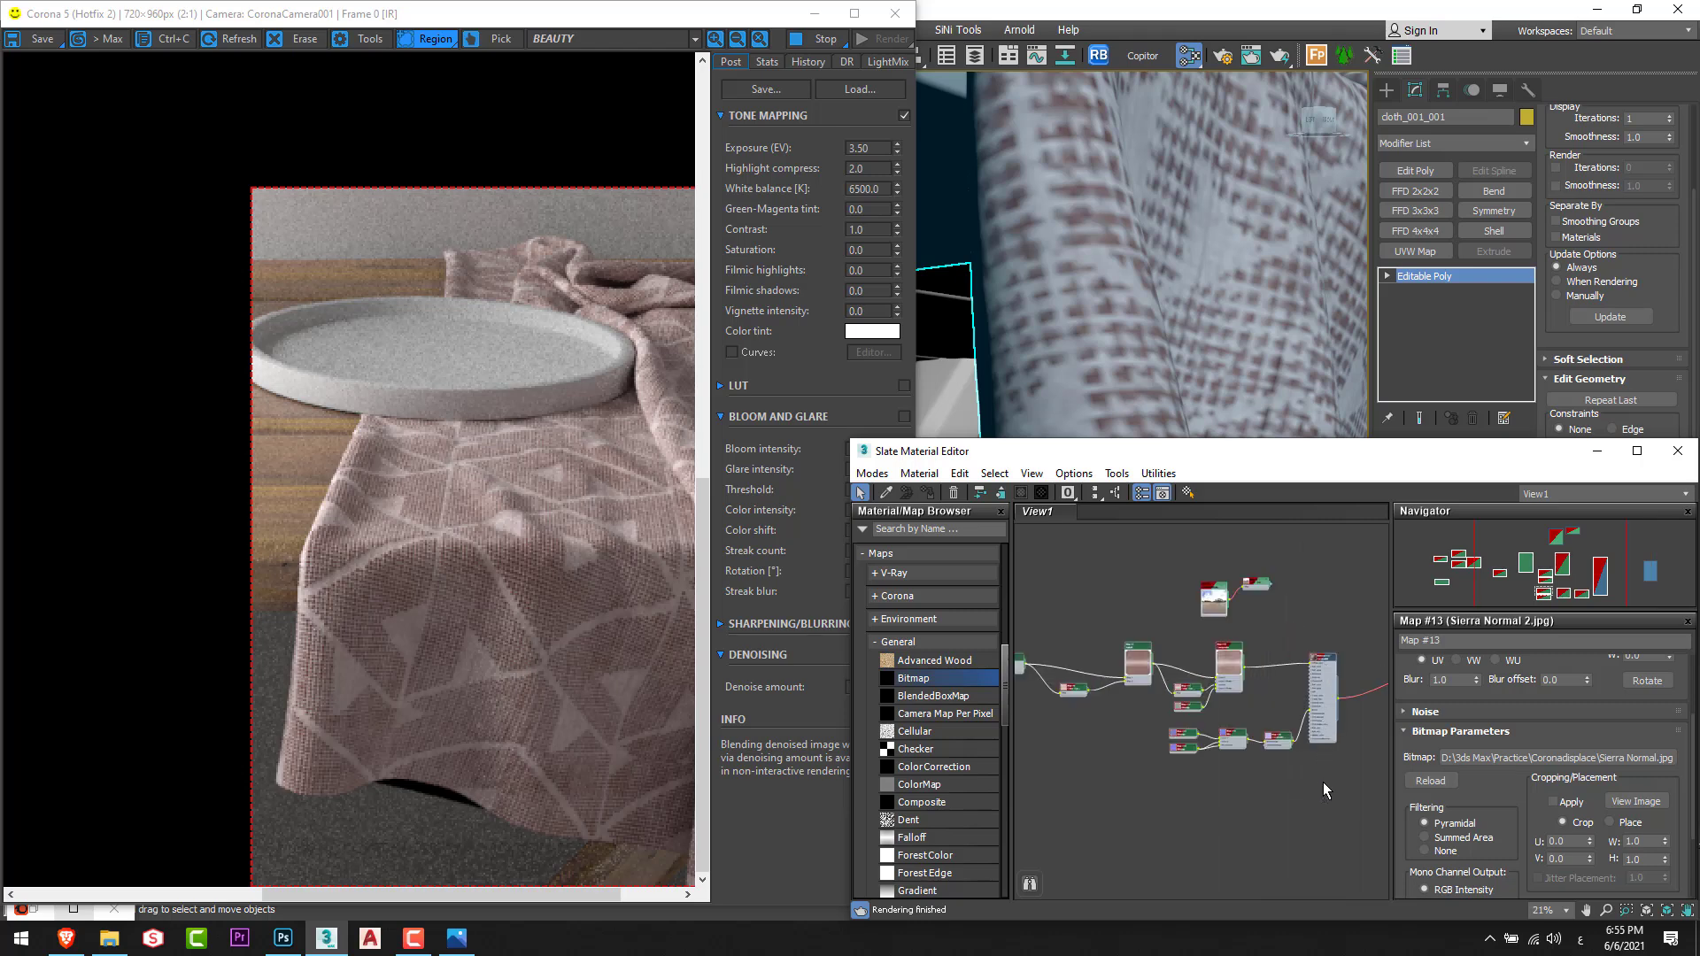
pyautogui.keyDown('shift'); pyautogui.moveTo(1325, 659); pyautogui.dragTo(1323, 782); pyautogui.keyUp('shift')
# Add a ColorCorrection map between the duplicated Composite map and the diffuse color of the duplicated CoronaMtl.
pyautogui.scroll(-1, 1336, 779)
pyautogui.moveTo(1364, 781); pyautogui.dragTo(1176, 671, button='middle')
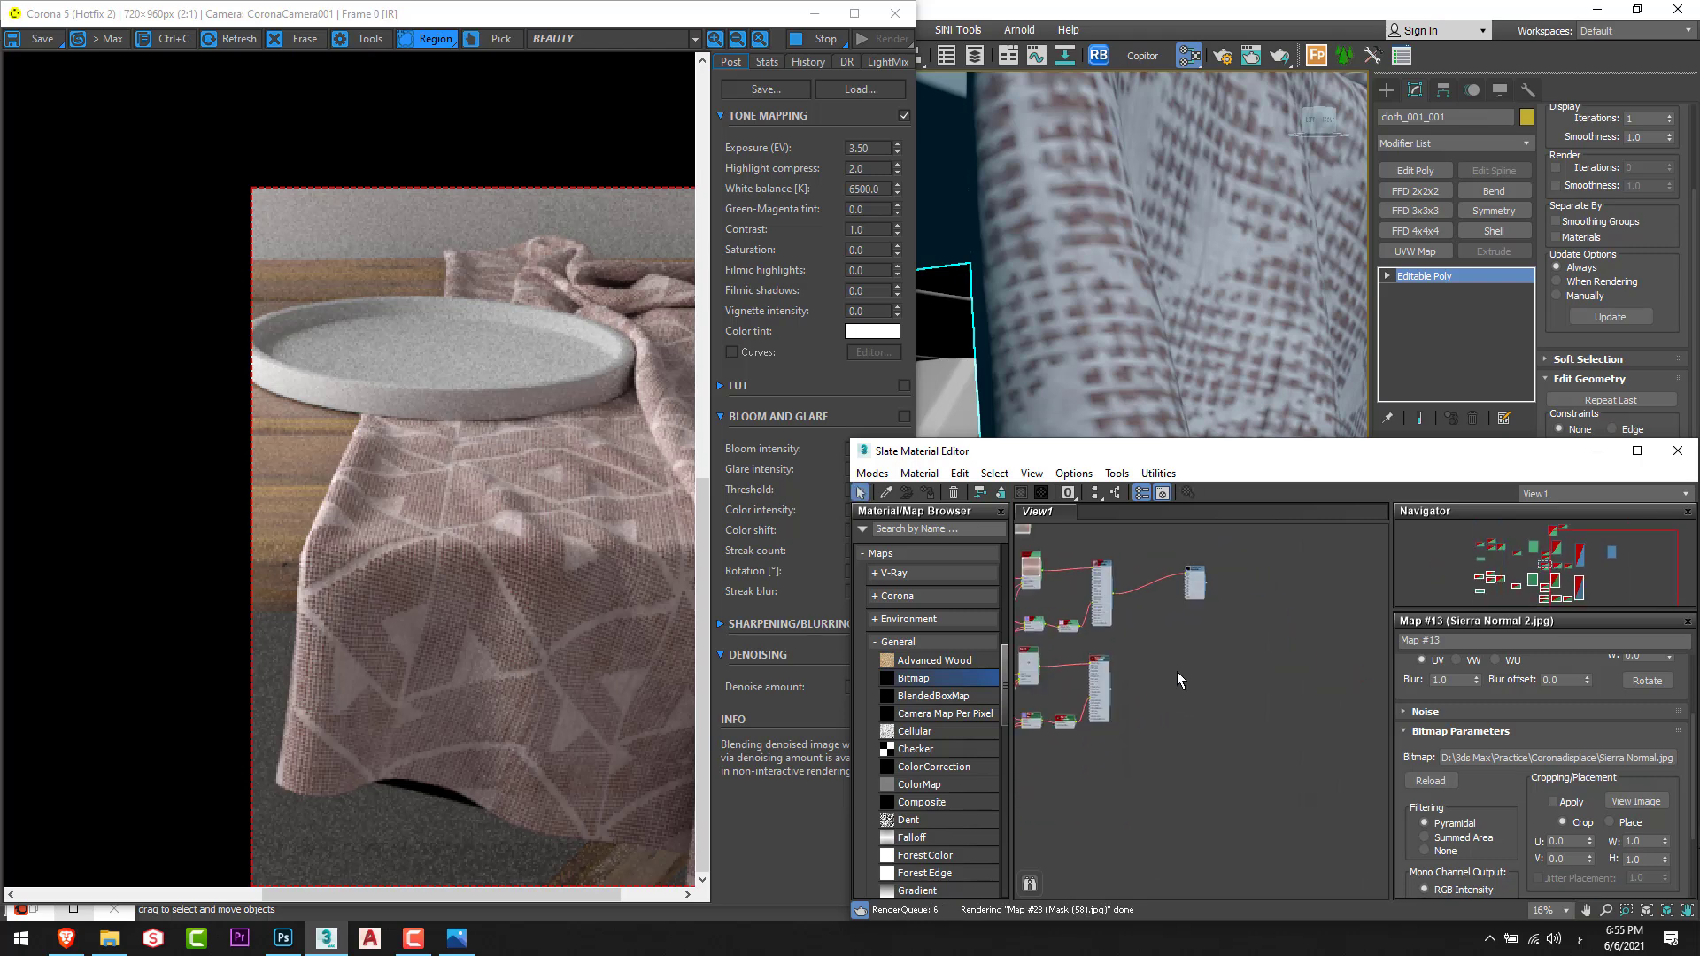
pyautogui.scroll(3, 1176, 671)
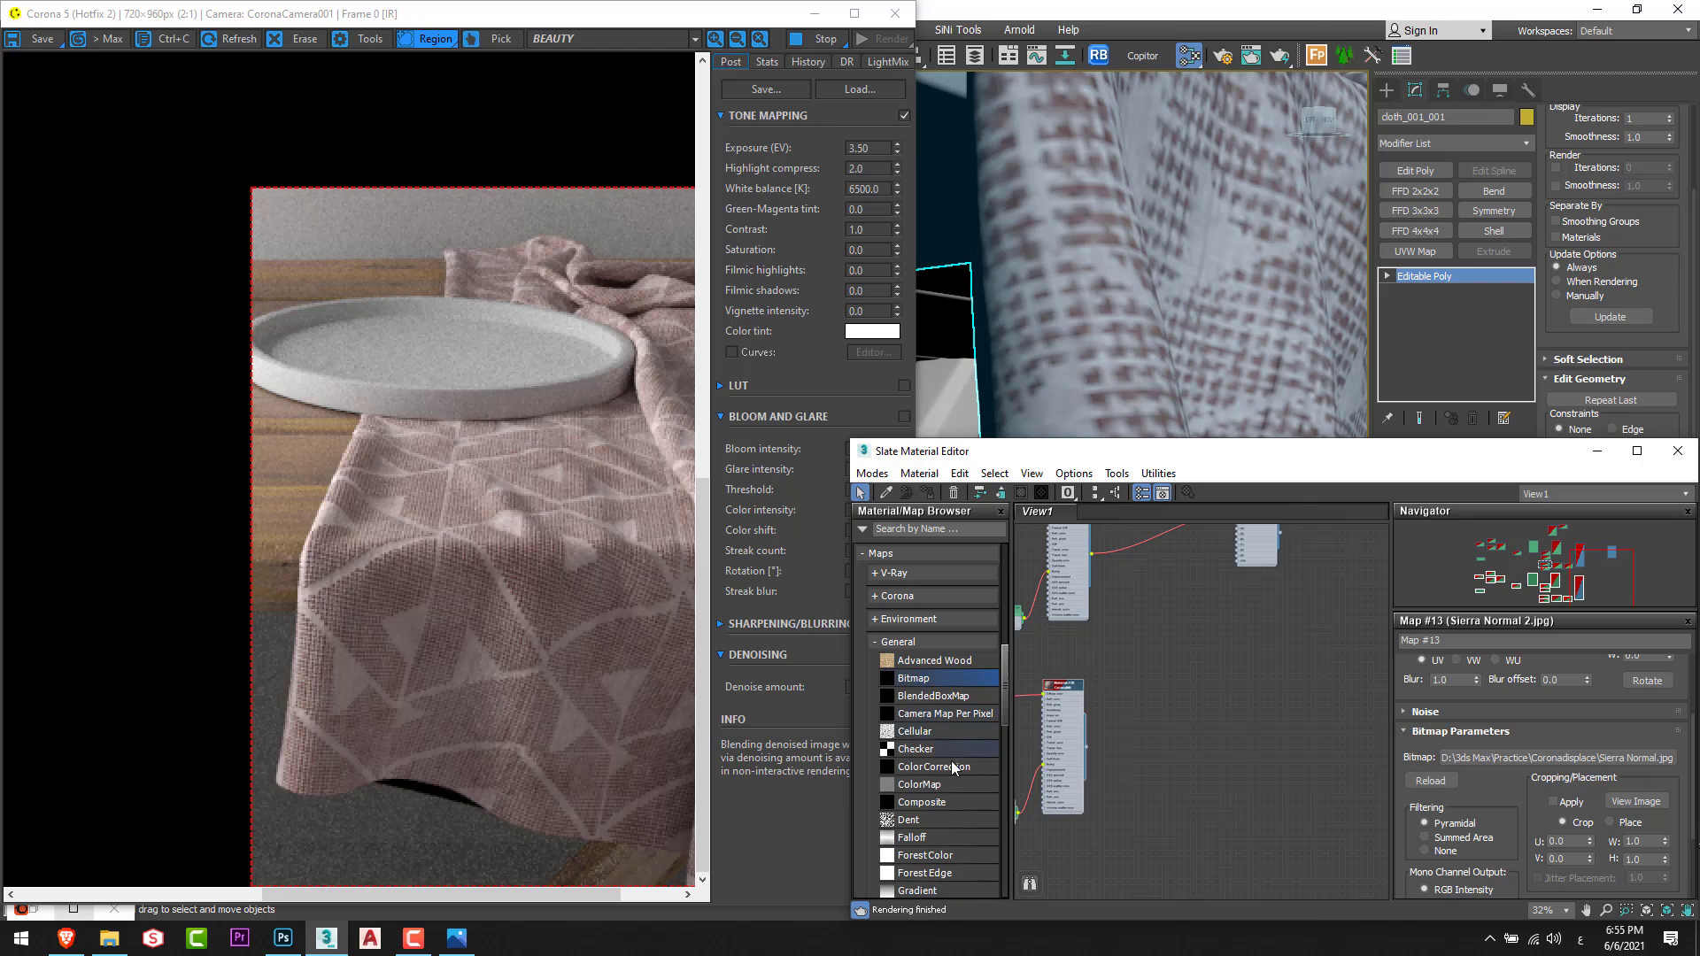
pyautogui.moveTo(954, 766); pyautogui.dragTo(1176, 637)
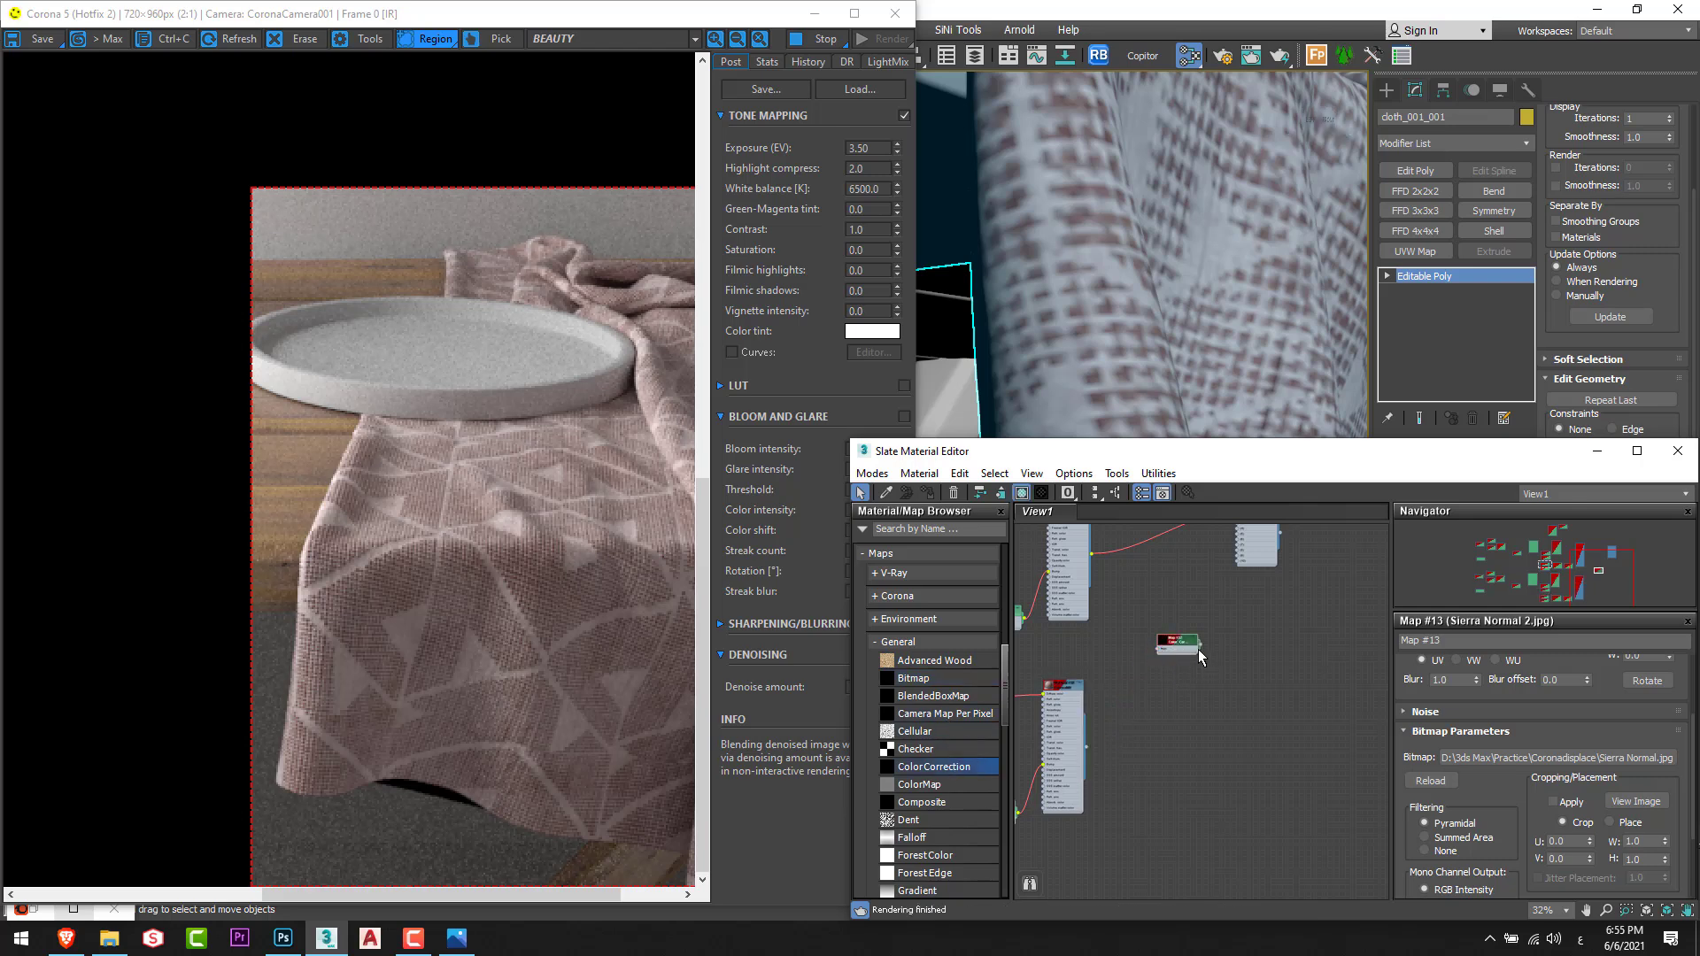
pyautogui.scroll(1, 1090, 743)
pyautogui.moveTo(1085, 748); pyautogui.dragTo(1168, 634)
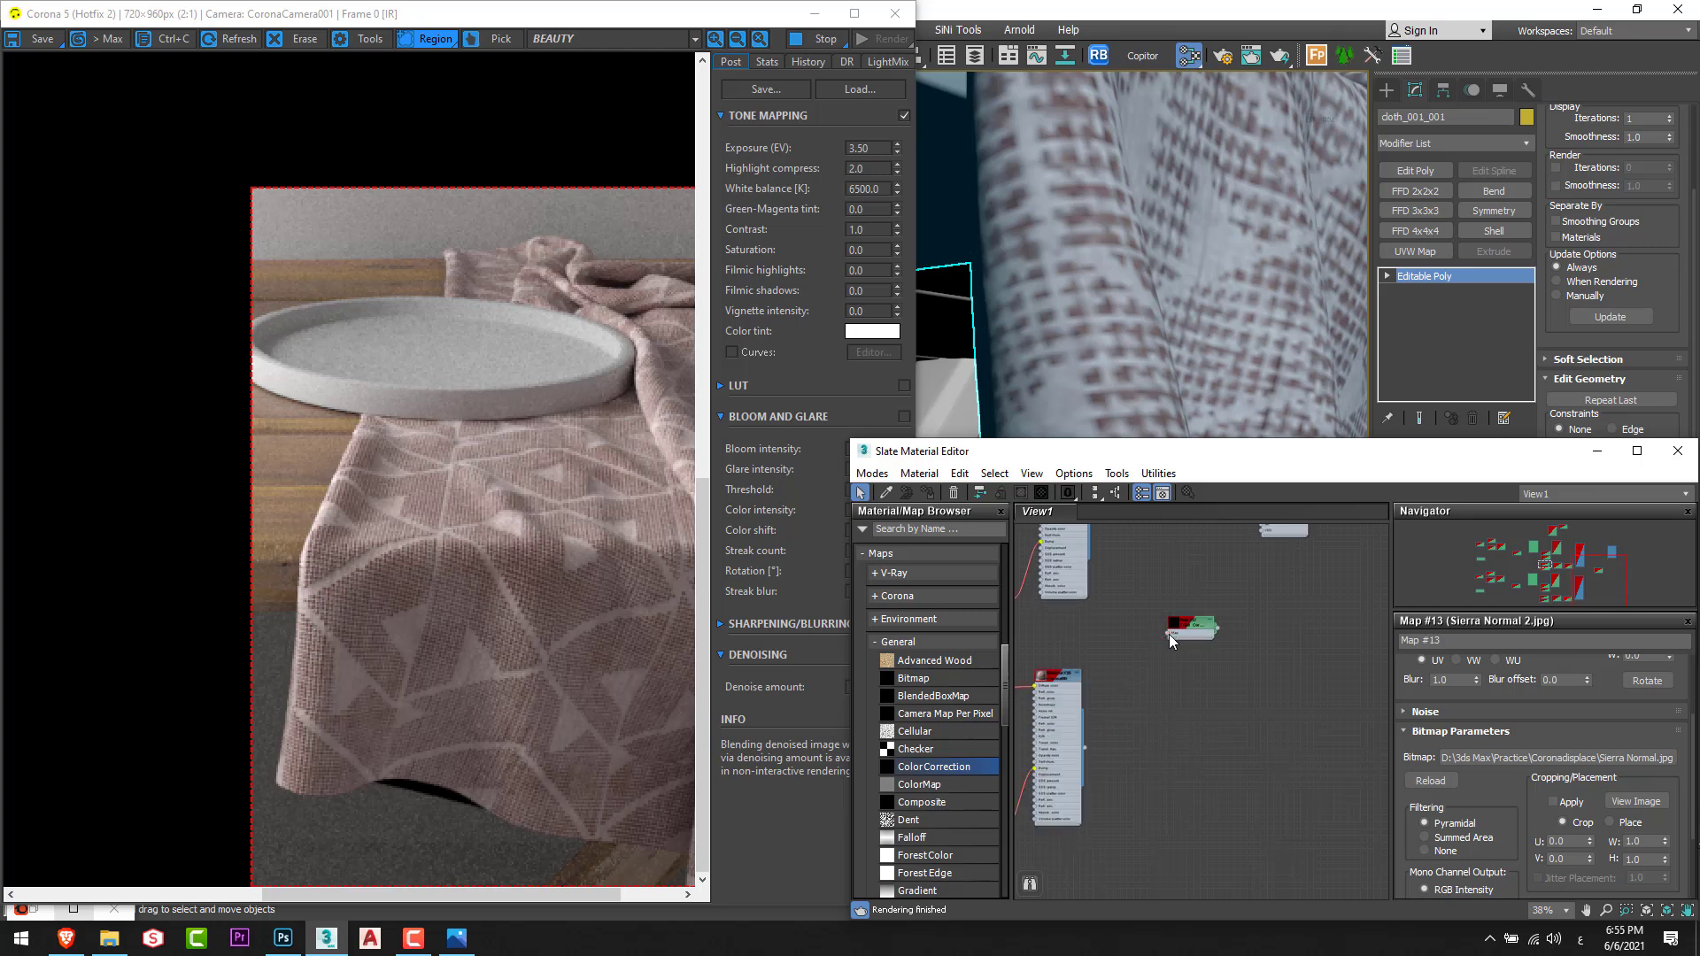
pyautogui.click(1060, 679)
pyautogui.moveTo(1061, 678); pyautogui.dragTo(1112, 680, button='middle')
pyautogui.moveTo(1147, 663); pyautogui.dragTo(1245, 627)
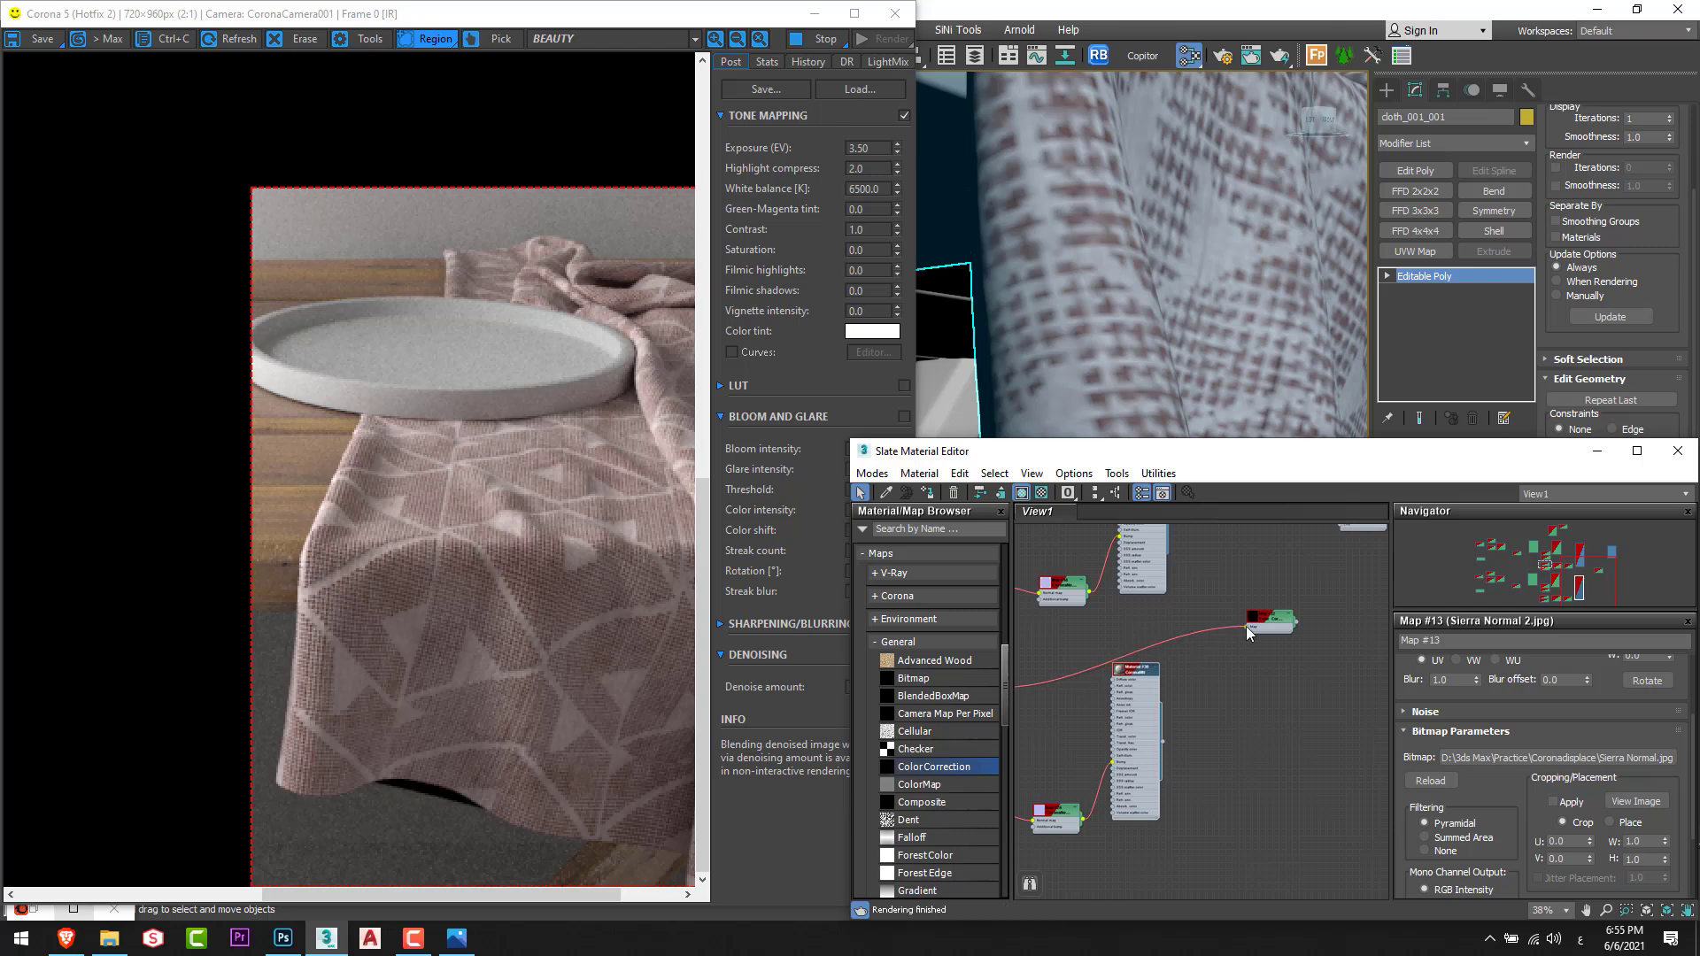
pyautogui.moveTo(1203, 703); pyautogui.dragTo(1331, 727, button='middle')
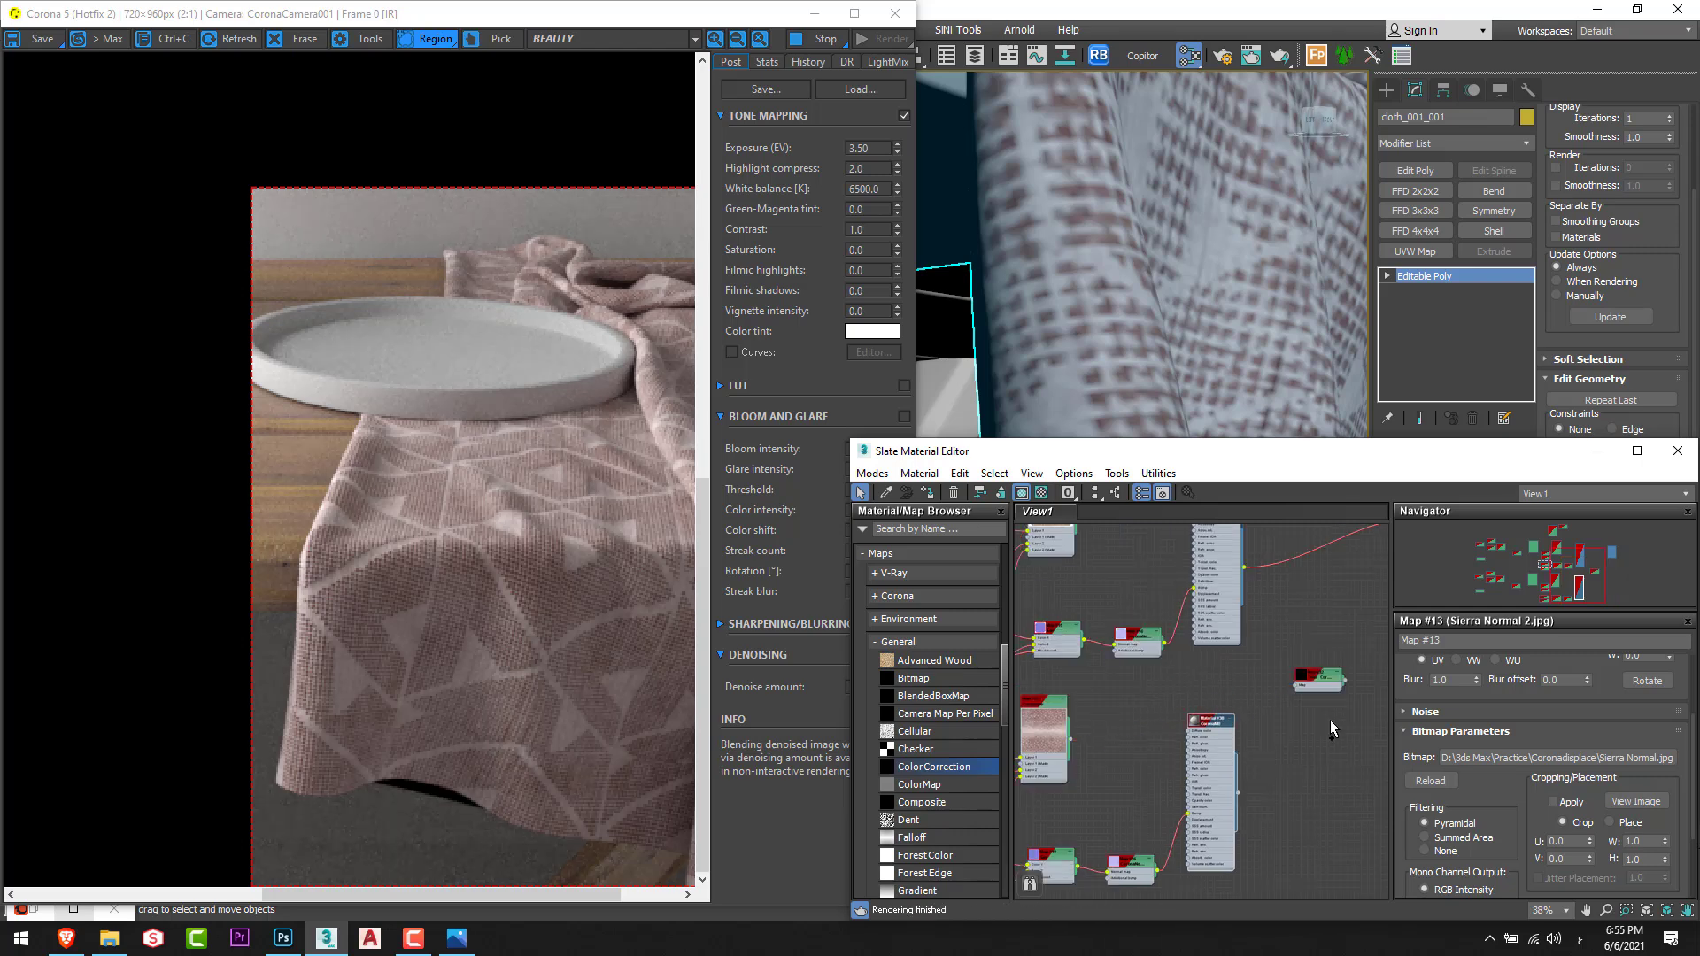
pyautogui.moveTo(1321, 683); pyautogui.dragTo(1117, 736)
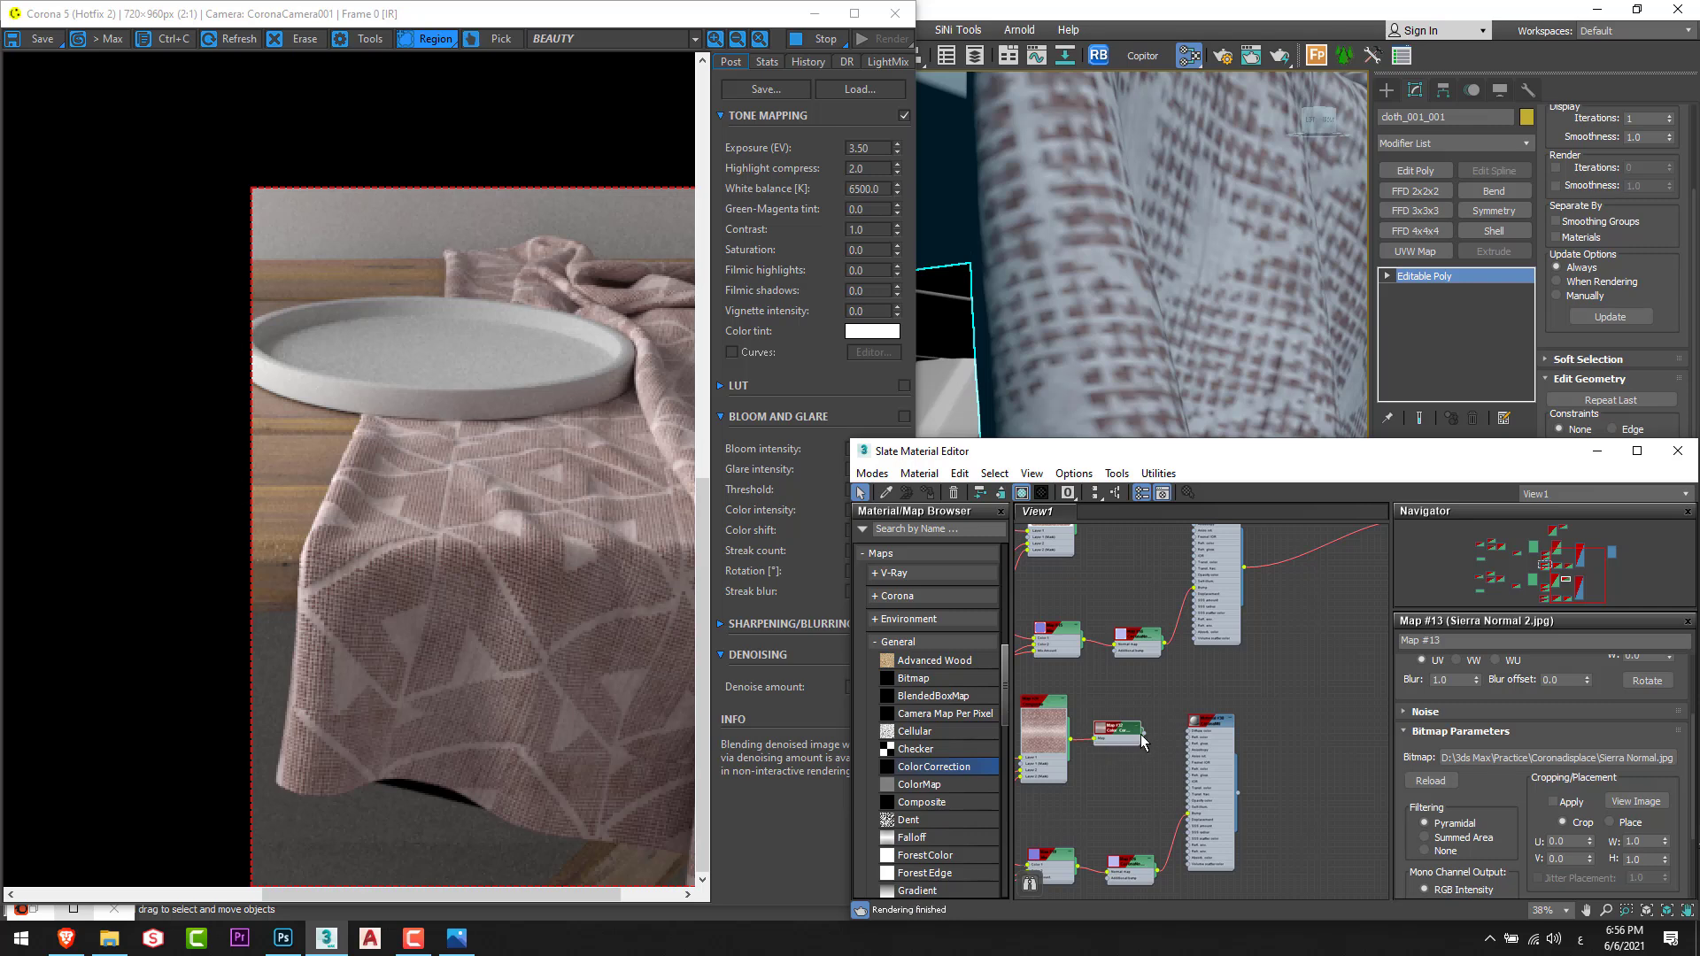
pyautogui.moveTo(1146, 735); pyautogui.dragTo(1181, 730)
# Connect the duplicated CoronaMtl to slot 2 of the Multi/Sub-Object material and delete the copy's normal-map bump nodes.
pyautogui.scroll(-3, 1204, 771)
pyautogui.moveTo(1149, 797); pyautogui.dragTo(1259, 630)
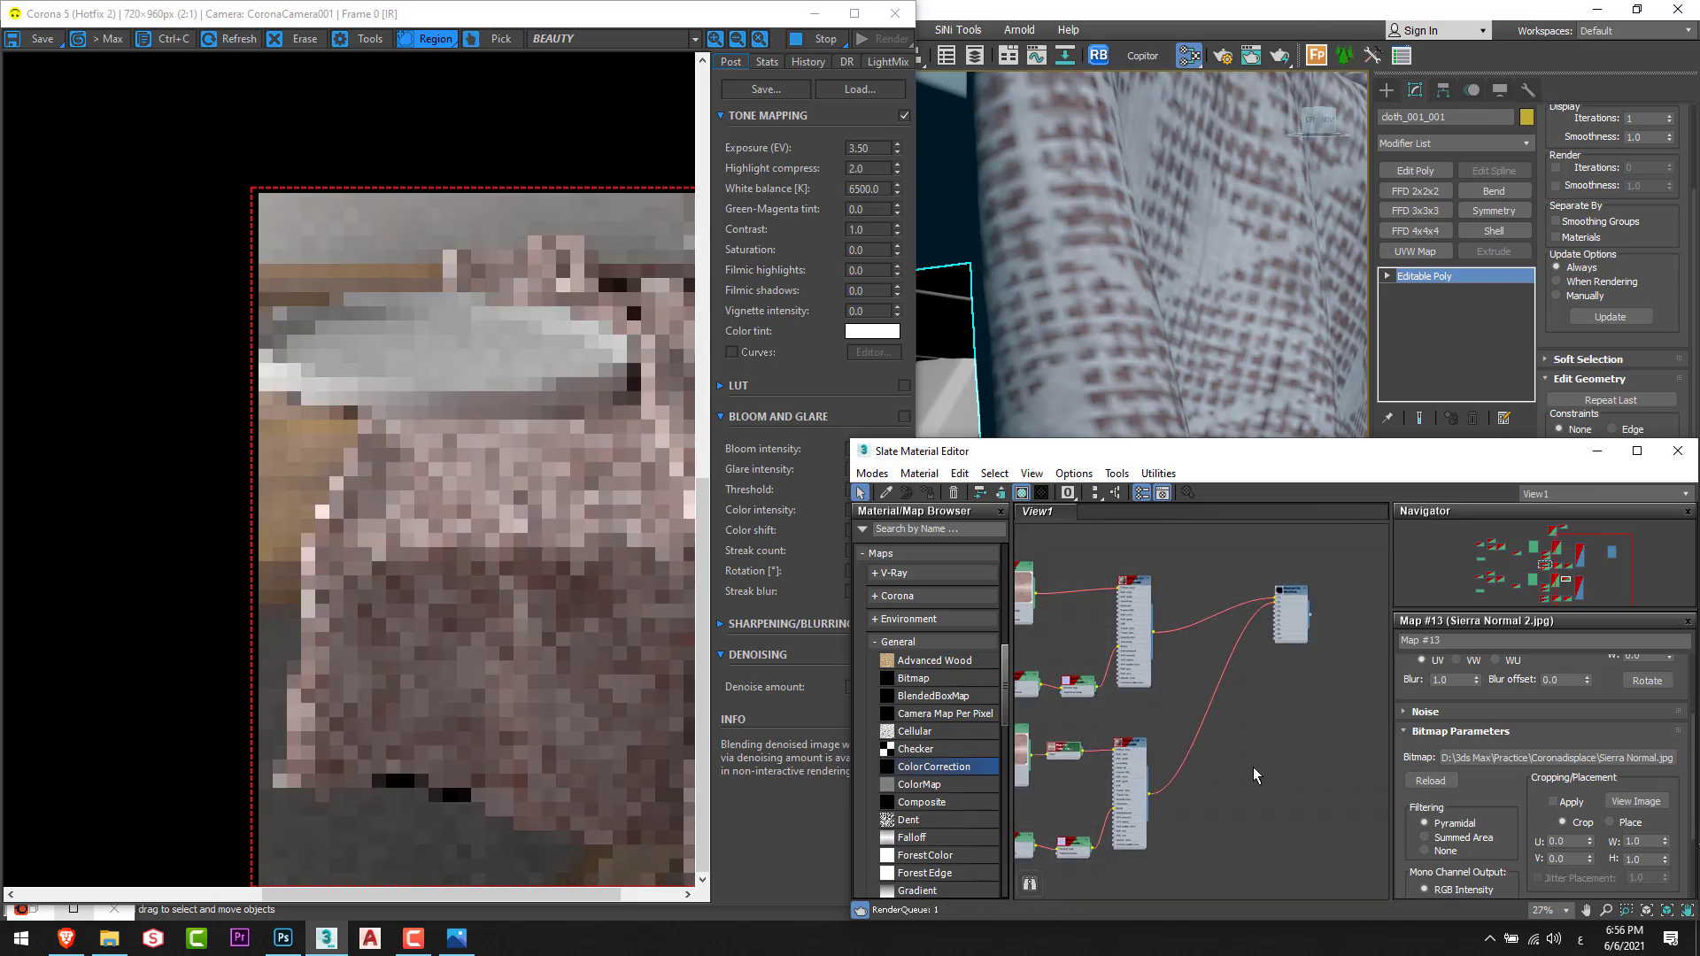
pyautogui.moveTo(1084, 882); pyautogui.dragTo(1227, 816, button='middle')
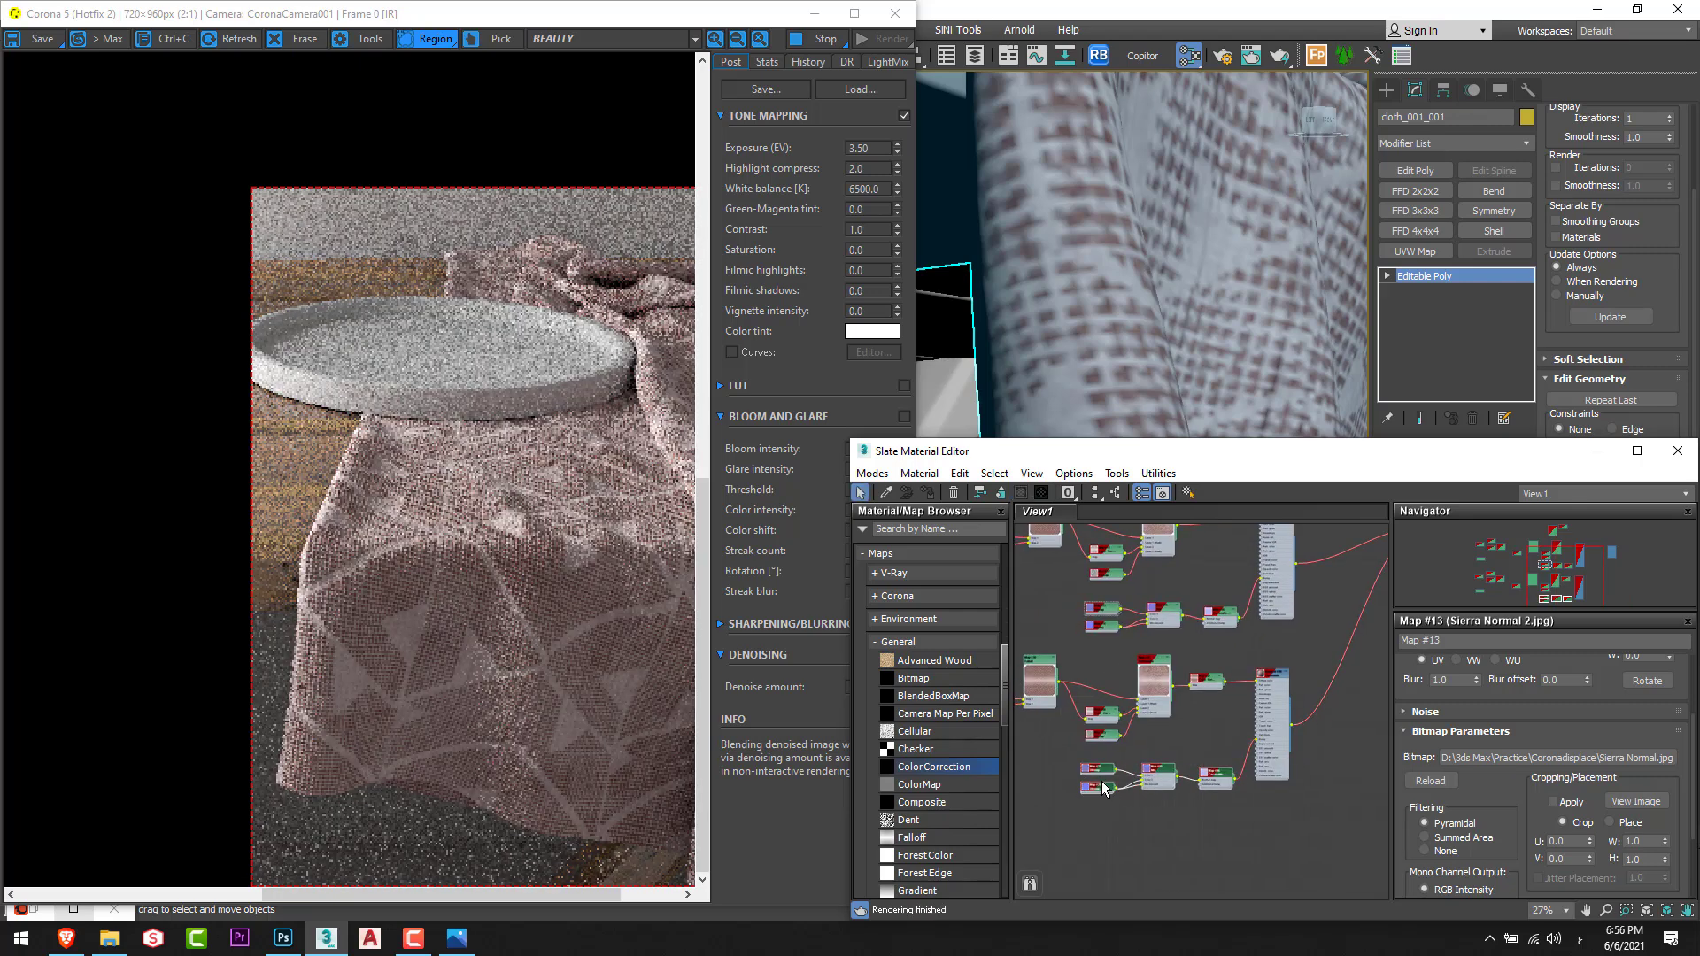
pyautogui.press('Delete')
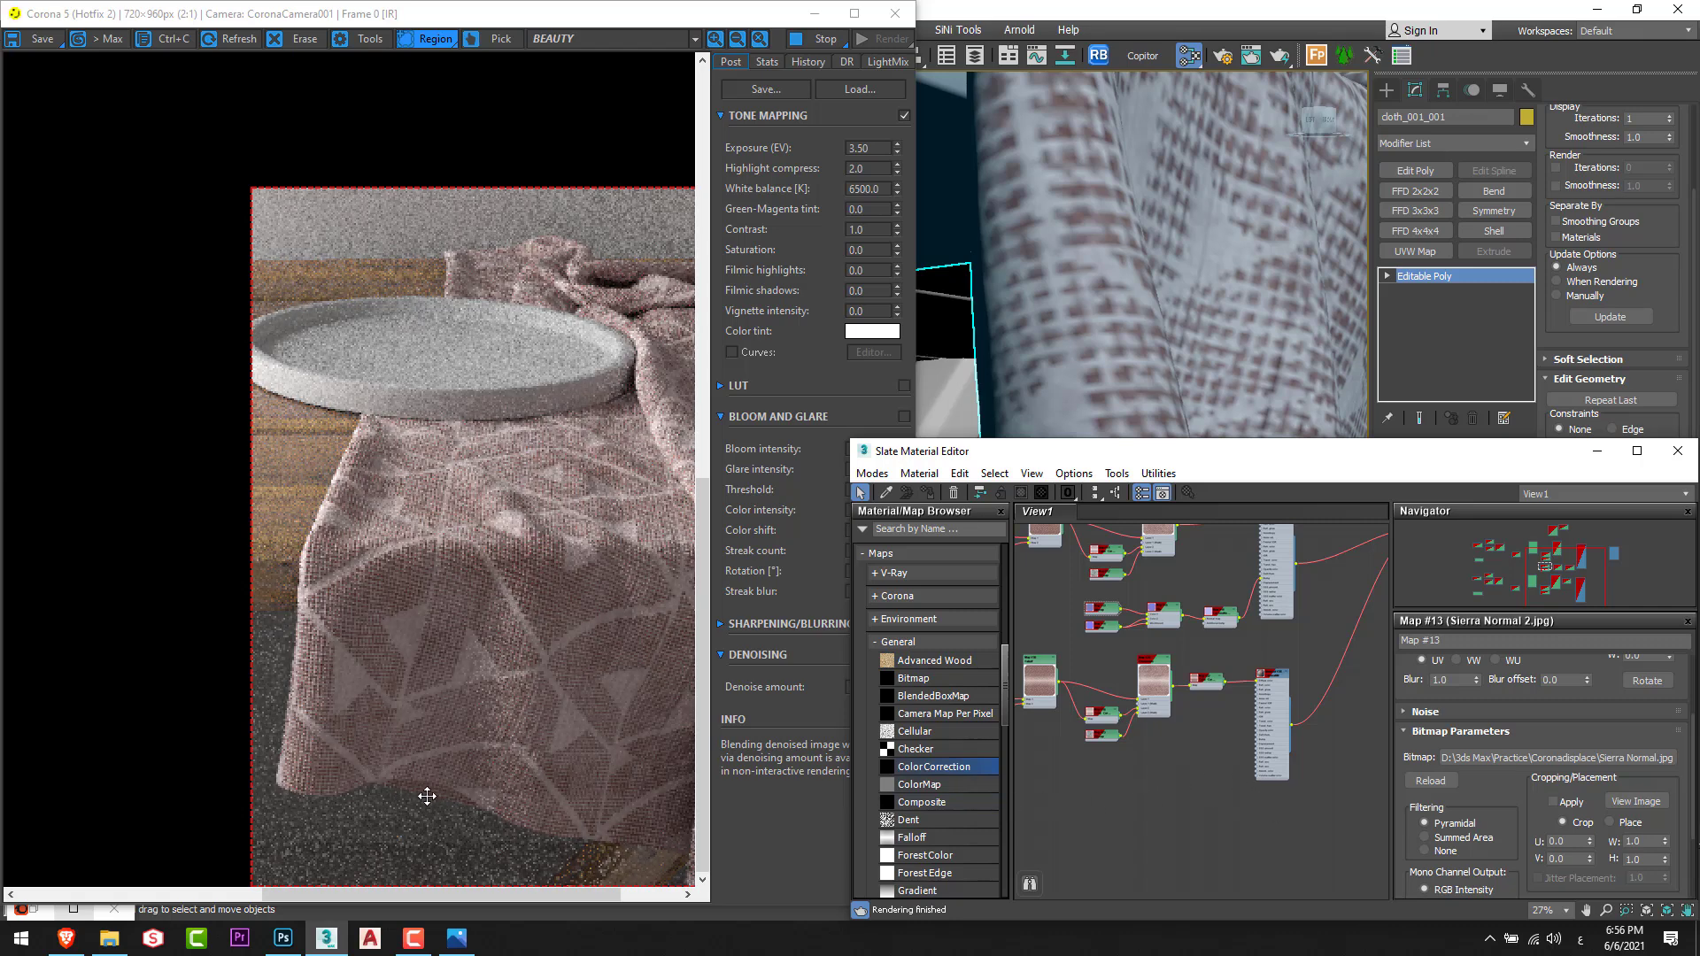
# Set the Color Correction map's lightness to Advanced with RGB gamma/contrast 2.5, and lower its saturation to about -48.
pyautogui.scroll(4, 1233, 694)
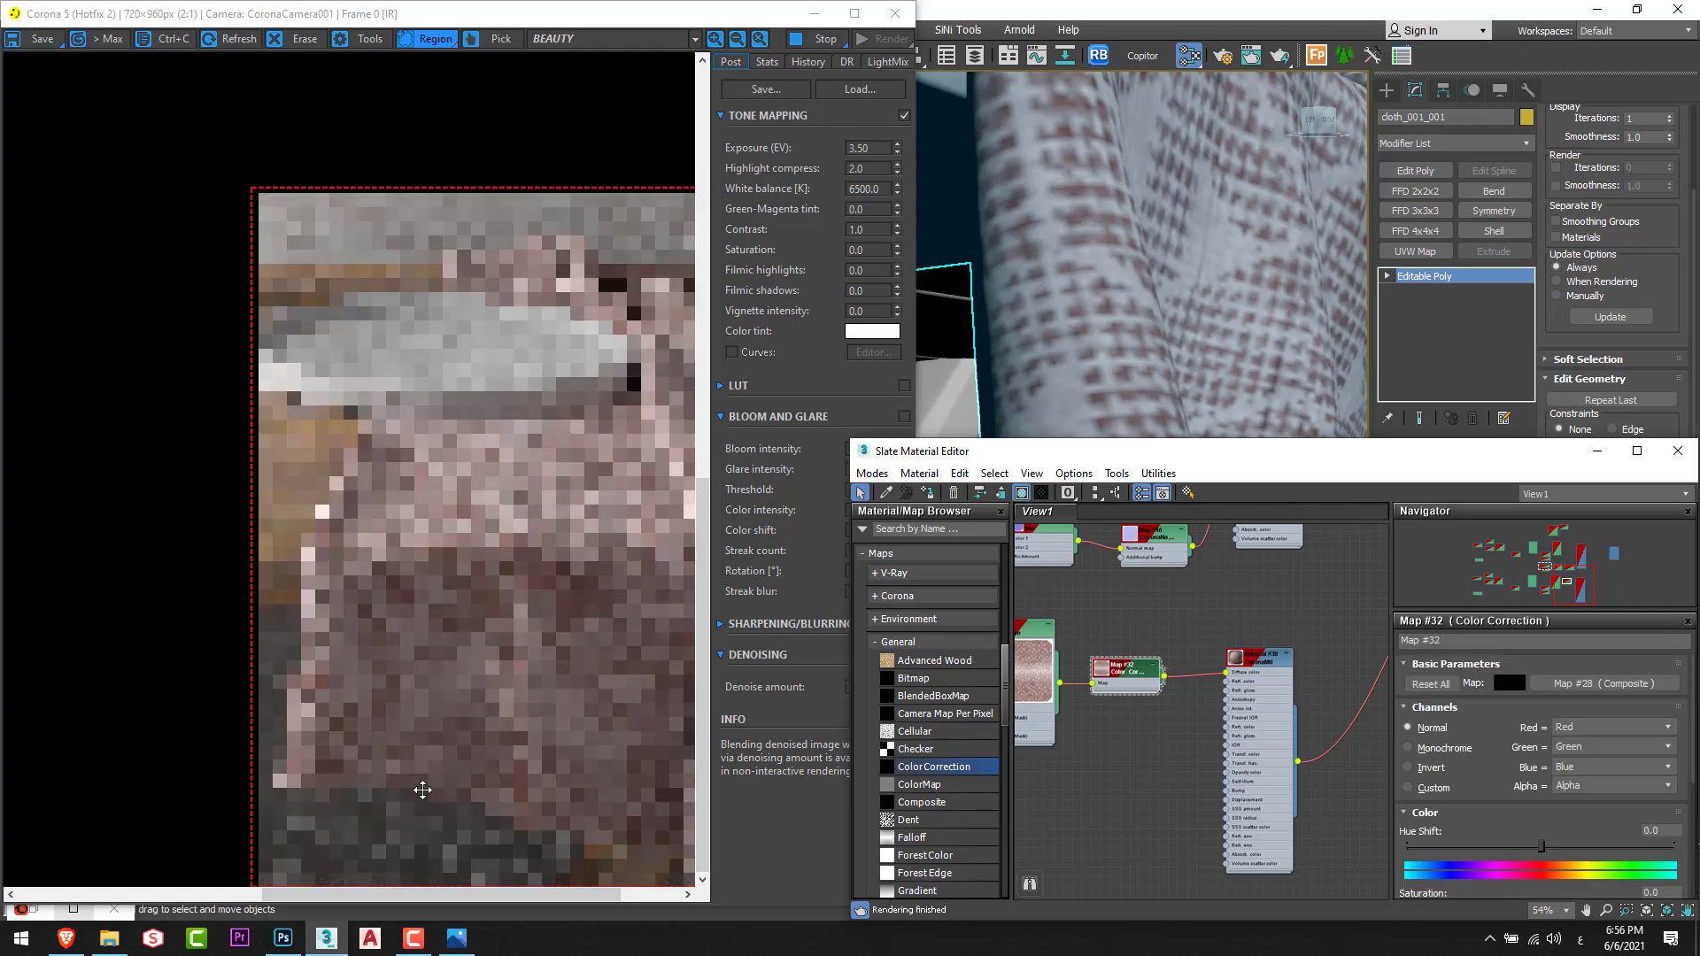
pyautogui.scroll(-4, 1529, 804)
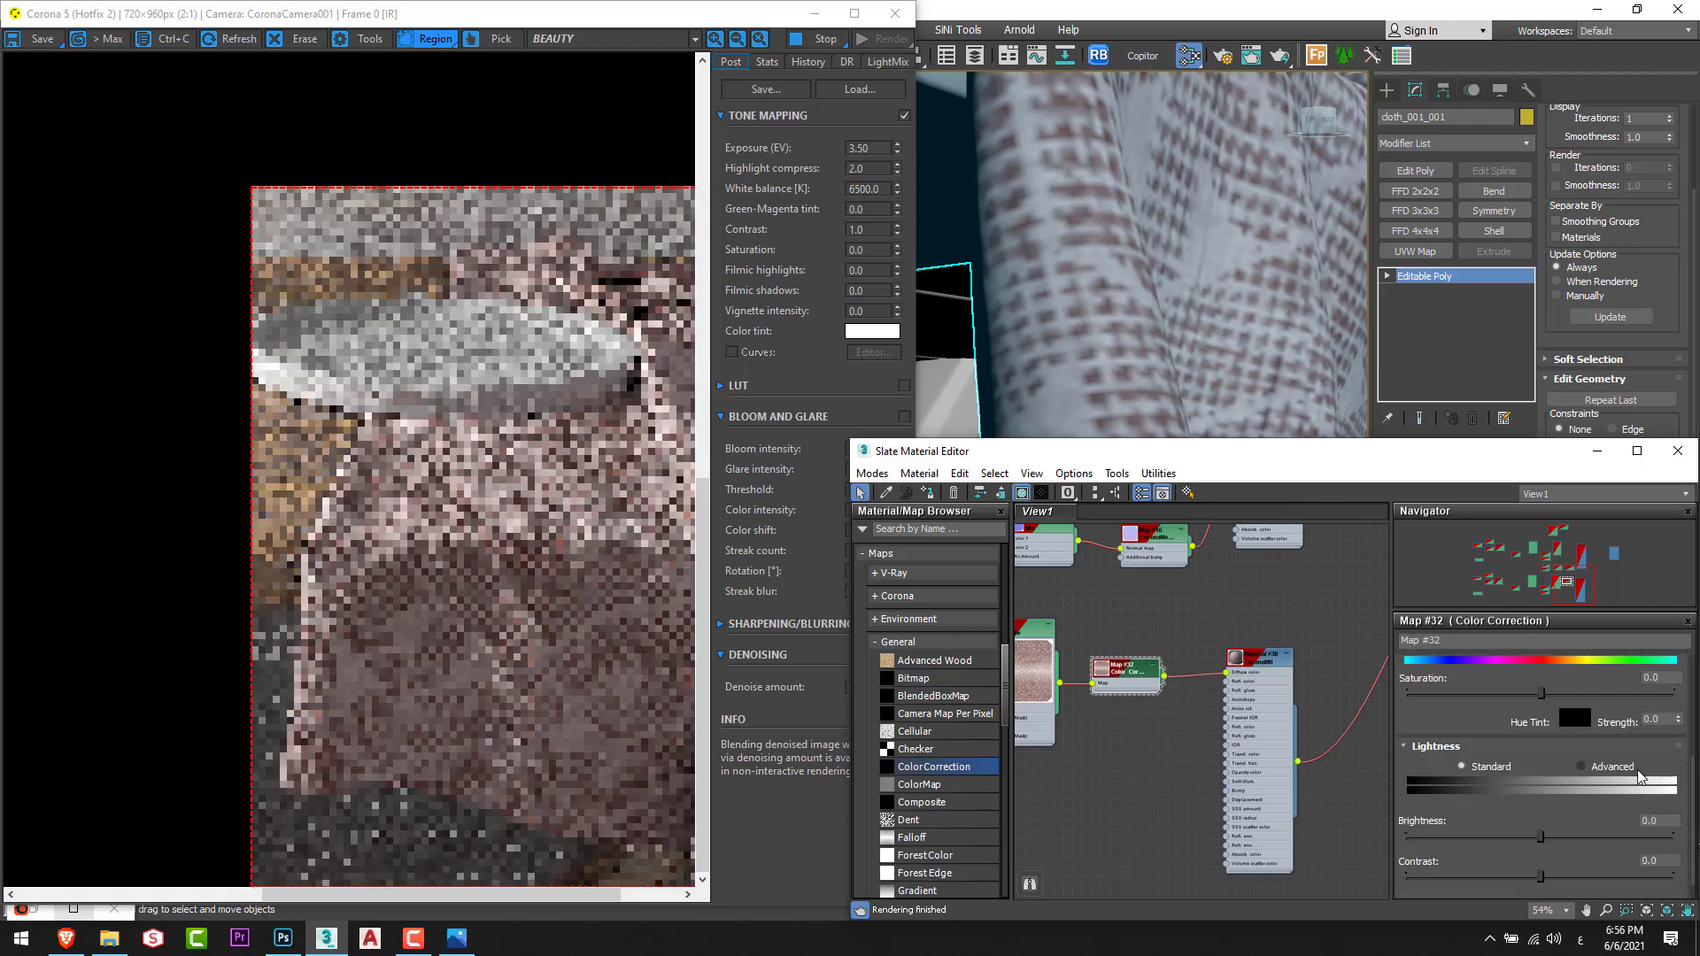
pyautogui.click(1629, 769)
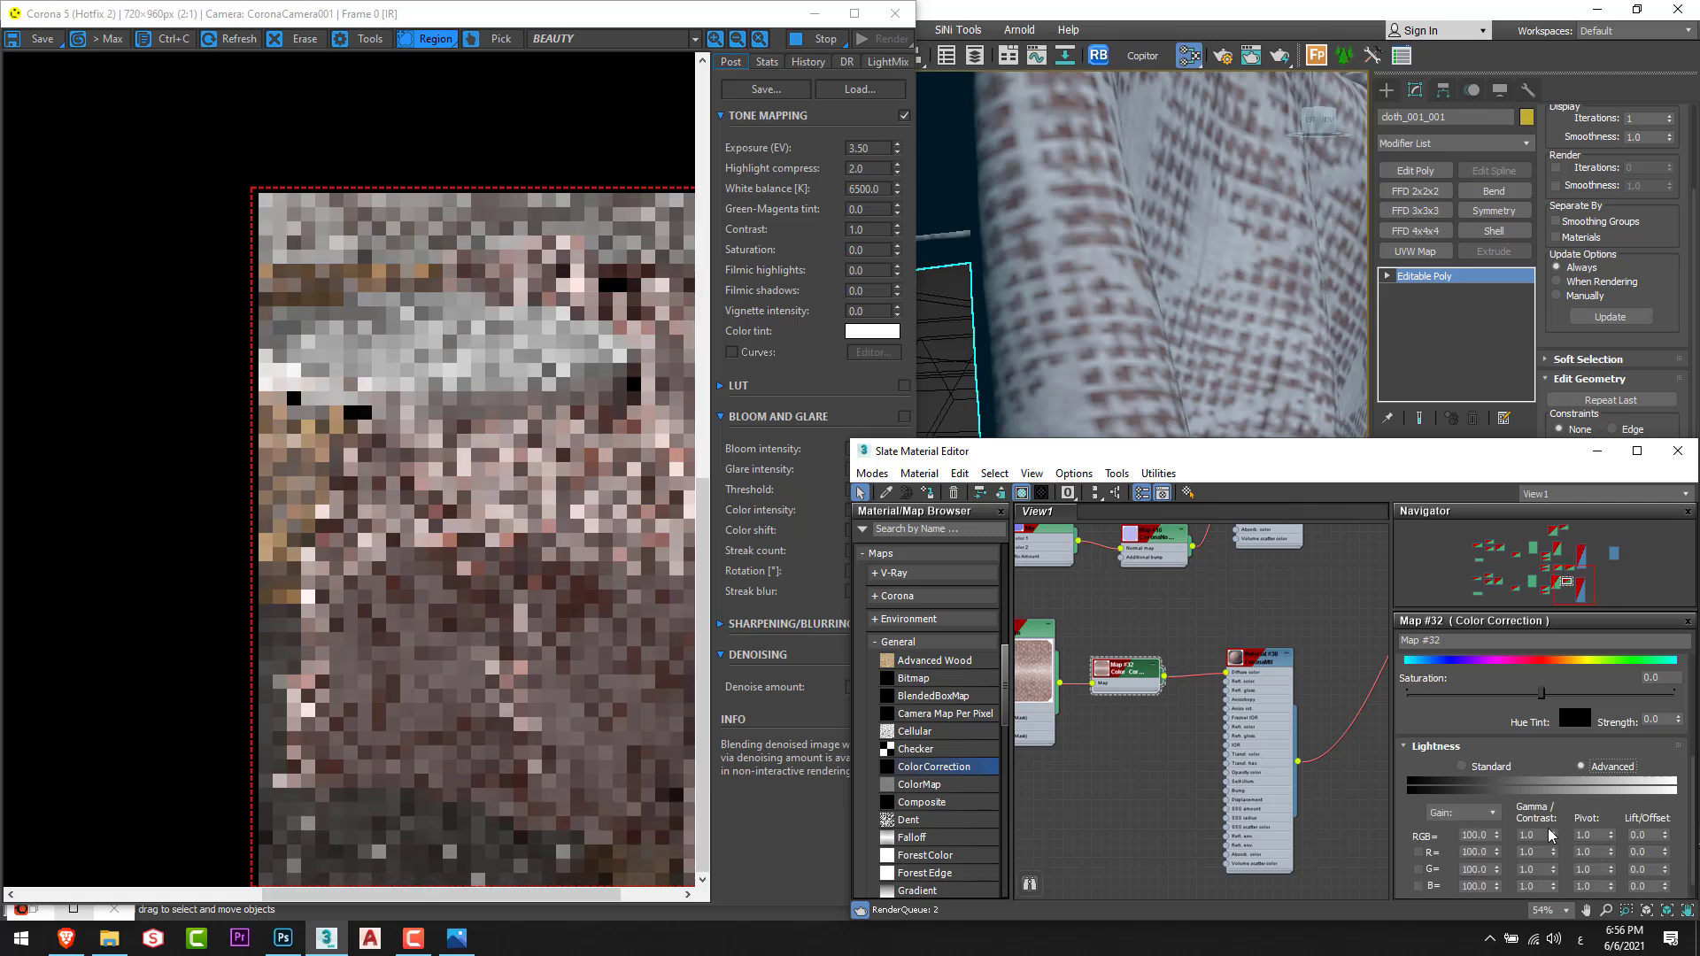
pyautogui.write('2.5')
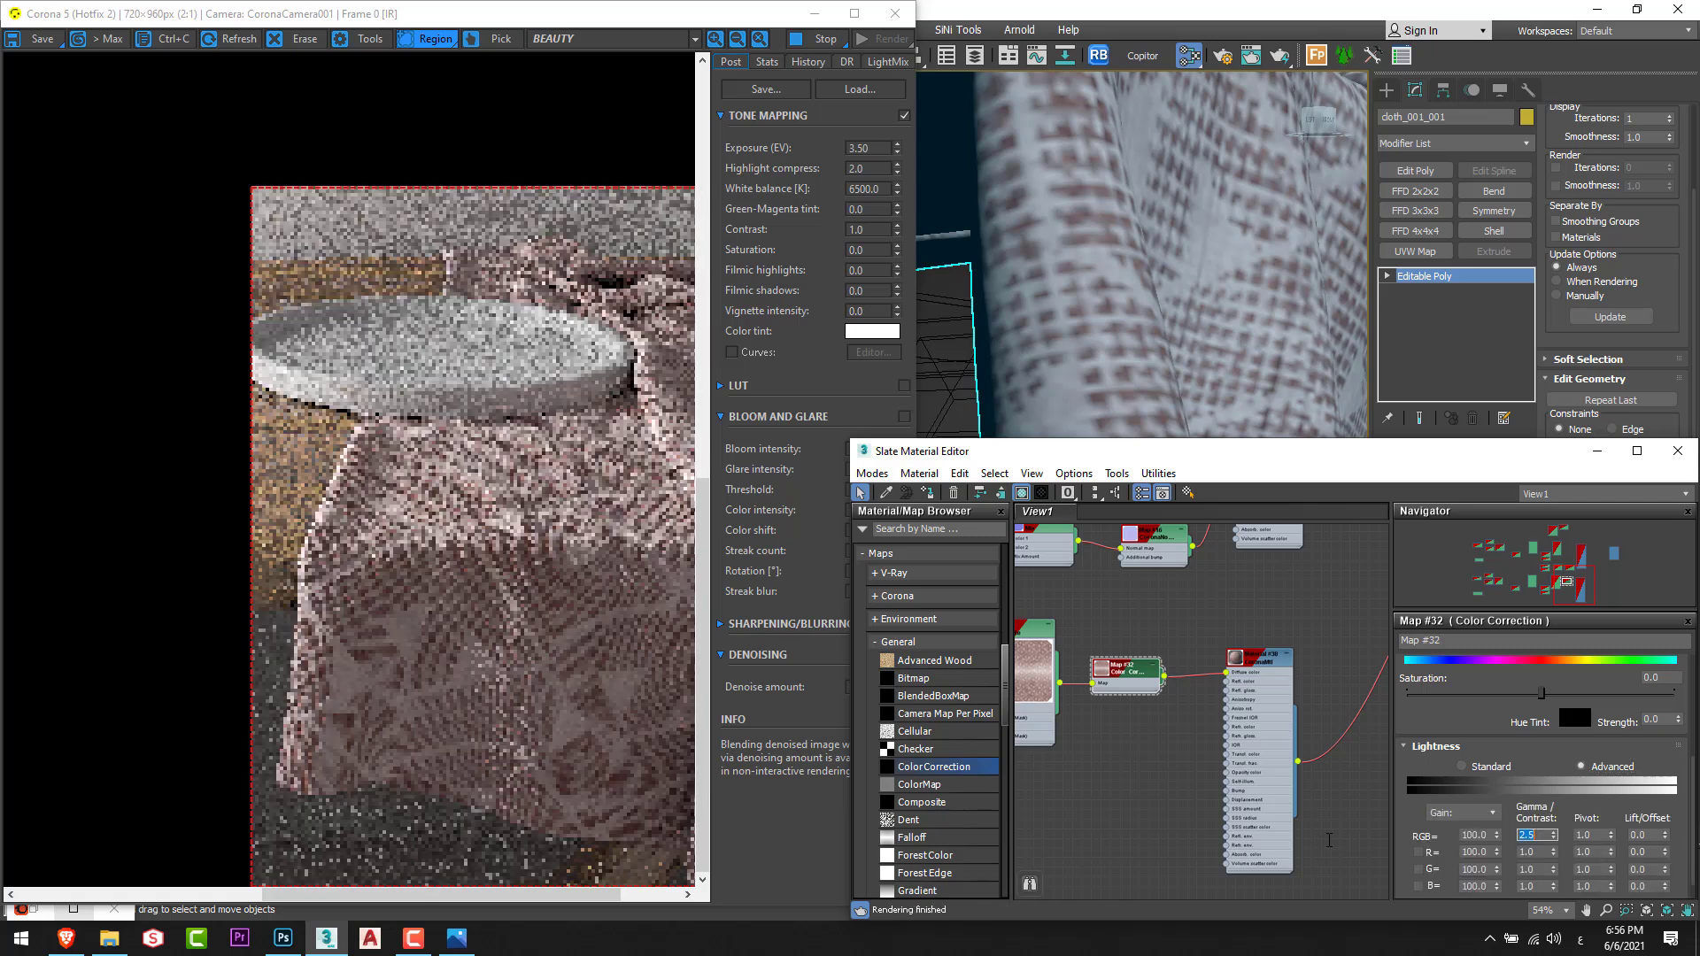
pyautogui.moveTo(1541, 694); pyautogui.dragTo(1476, 695)
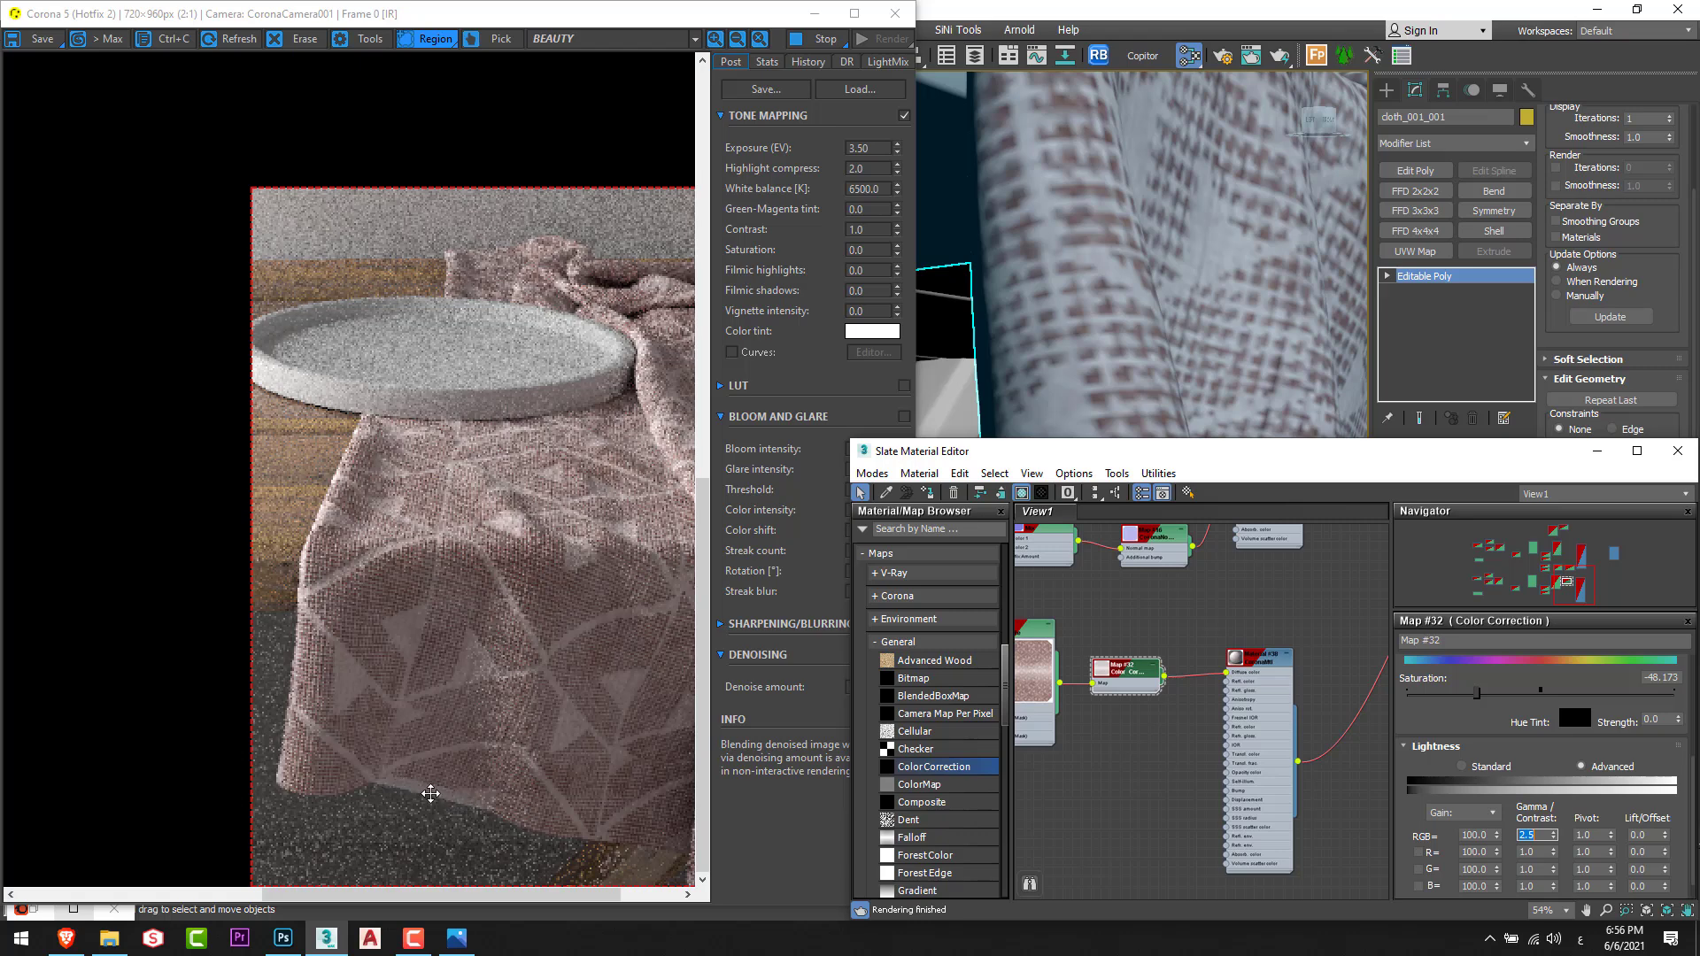
# Examine the hanging cloth in the updated render and review the layout of both material node networks.
pyautogui.scroll(2, 430, 793)
pyautogui.moveTo(387, 695); pyautogui.dragTo(486, 744, button='middle')
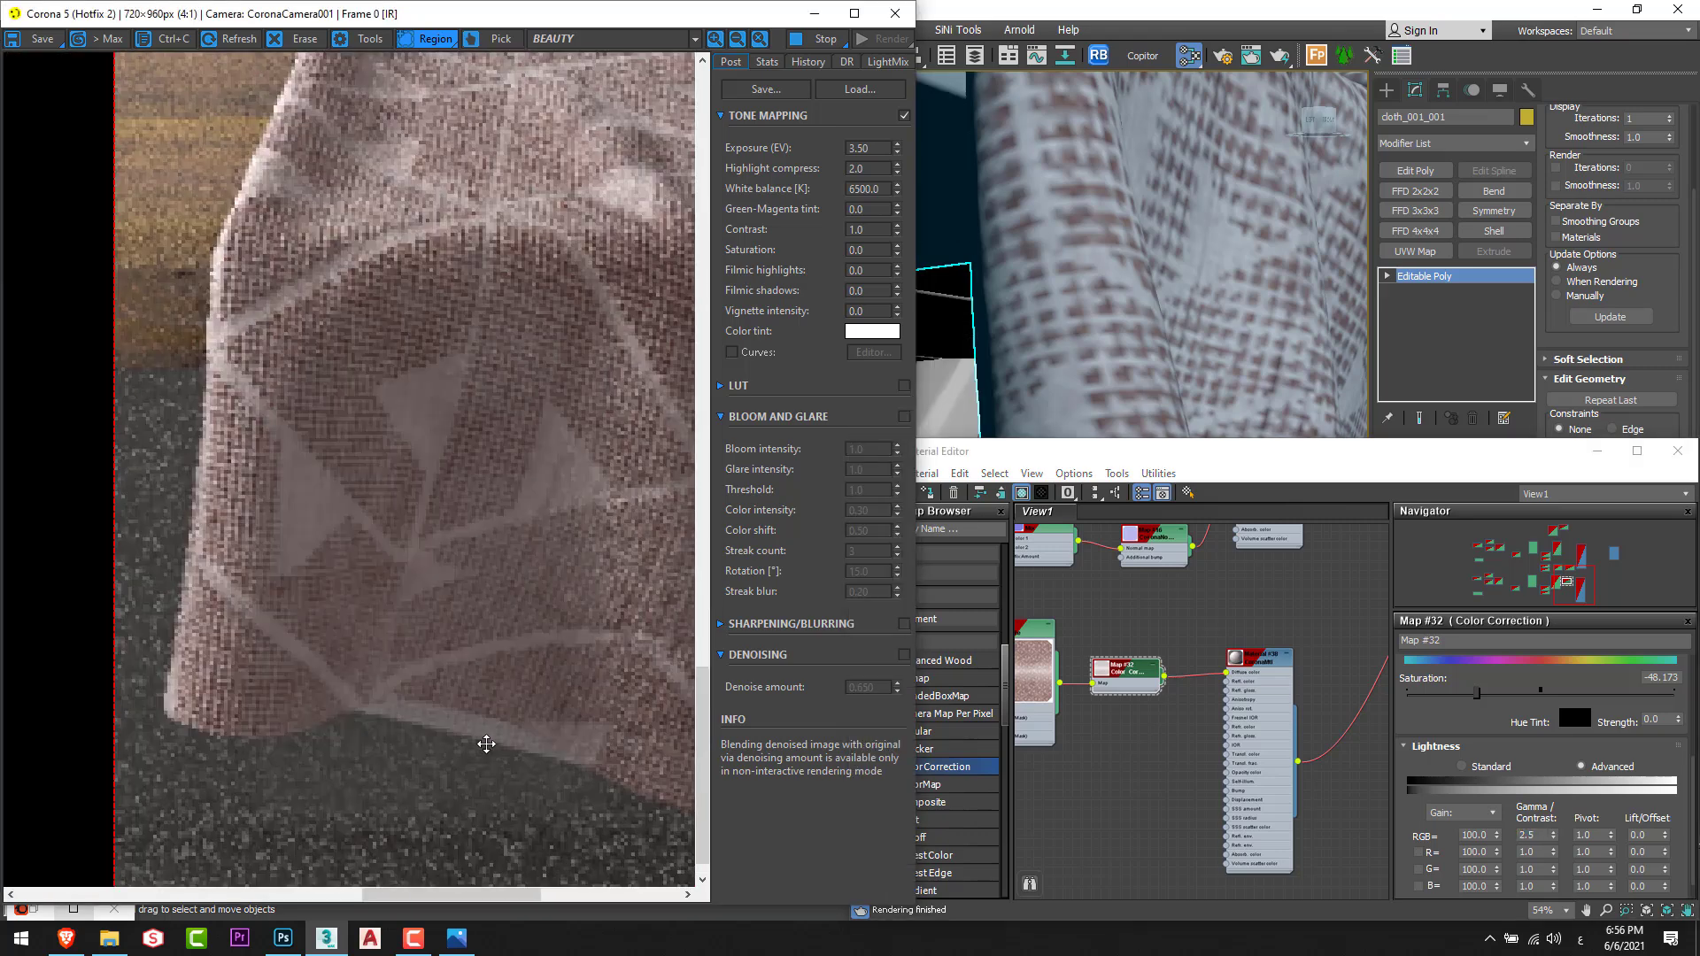
pyautogui.scroll(-2, 486, 744)
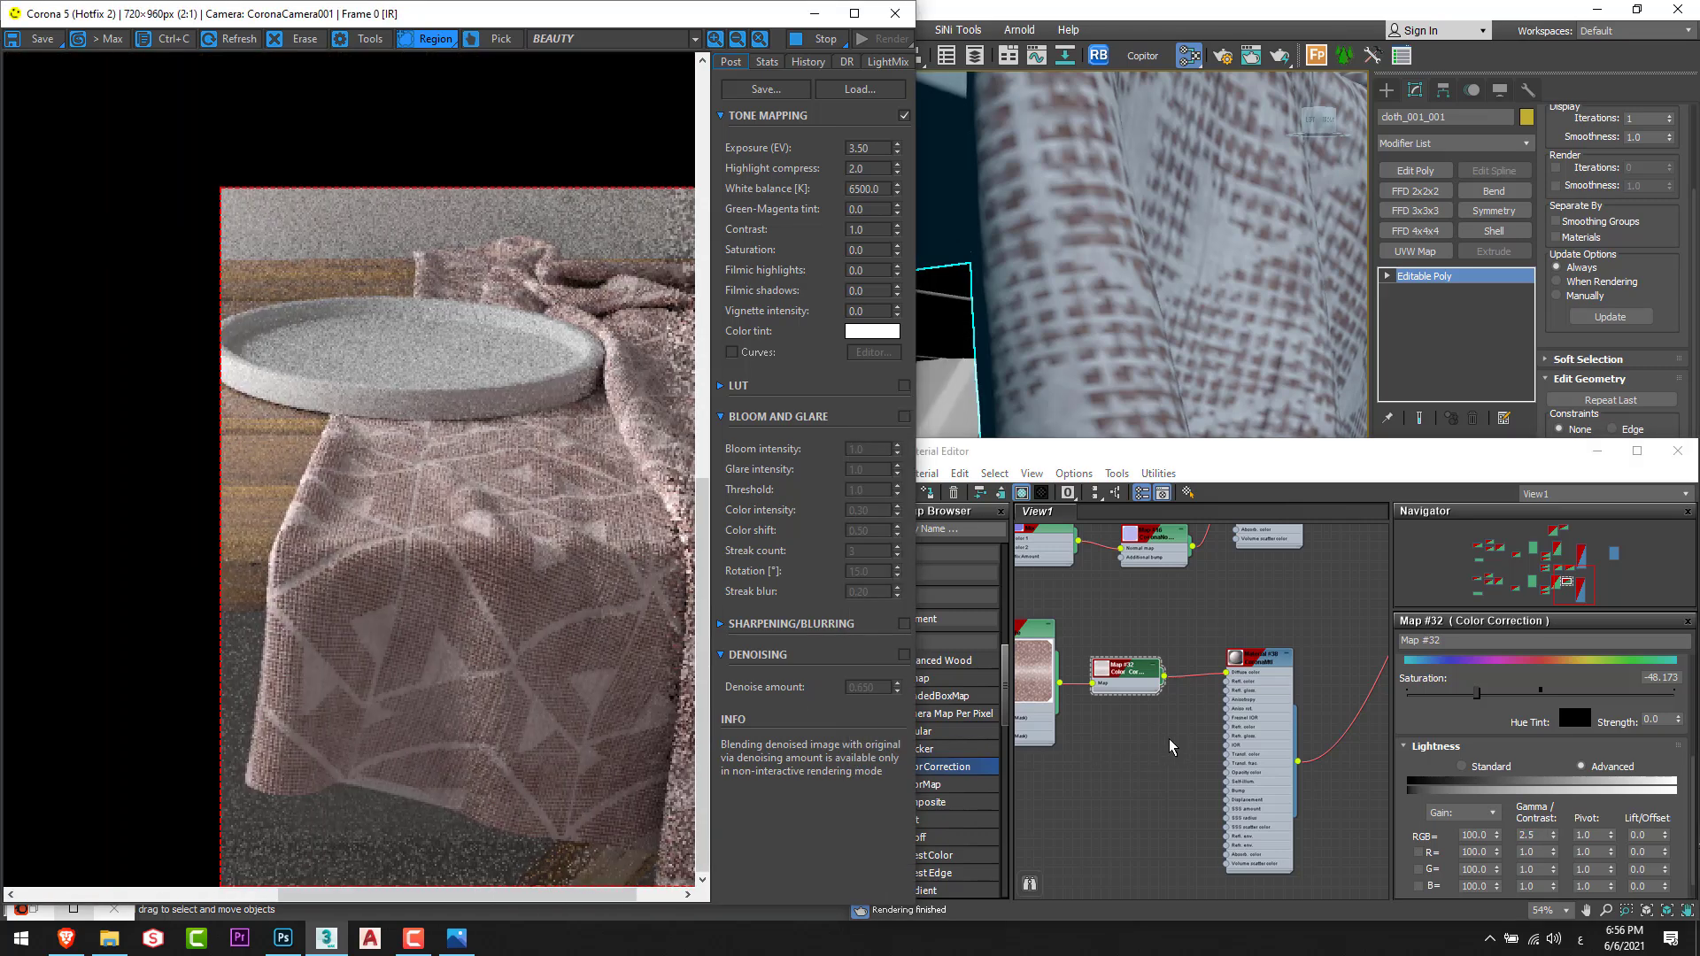
pyautogui.click(1169, 746)
pyautogui.scroll(-5, 1168, 746)
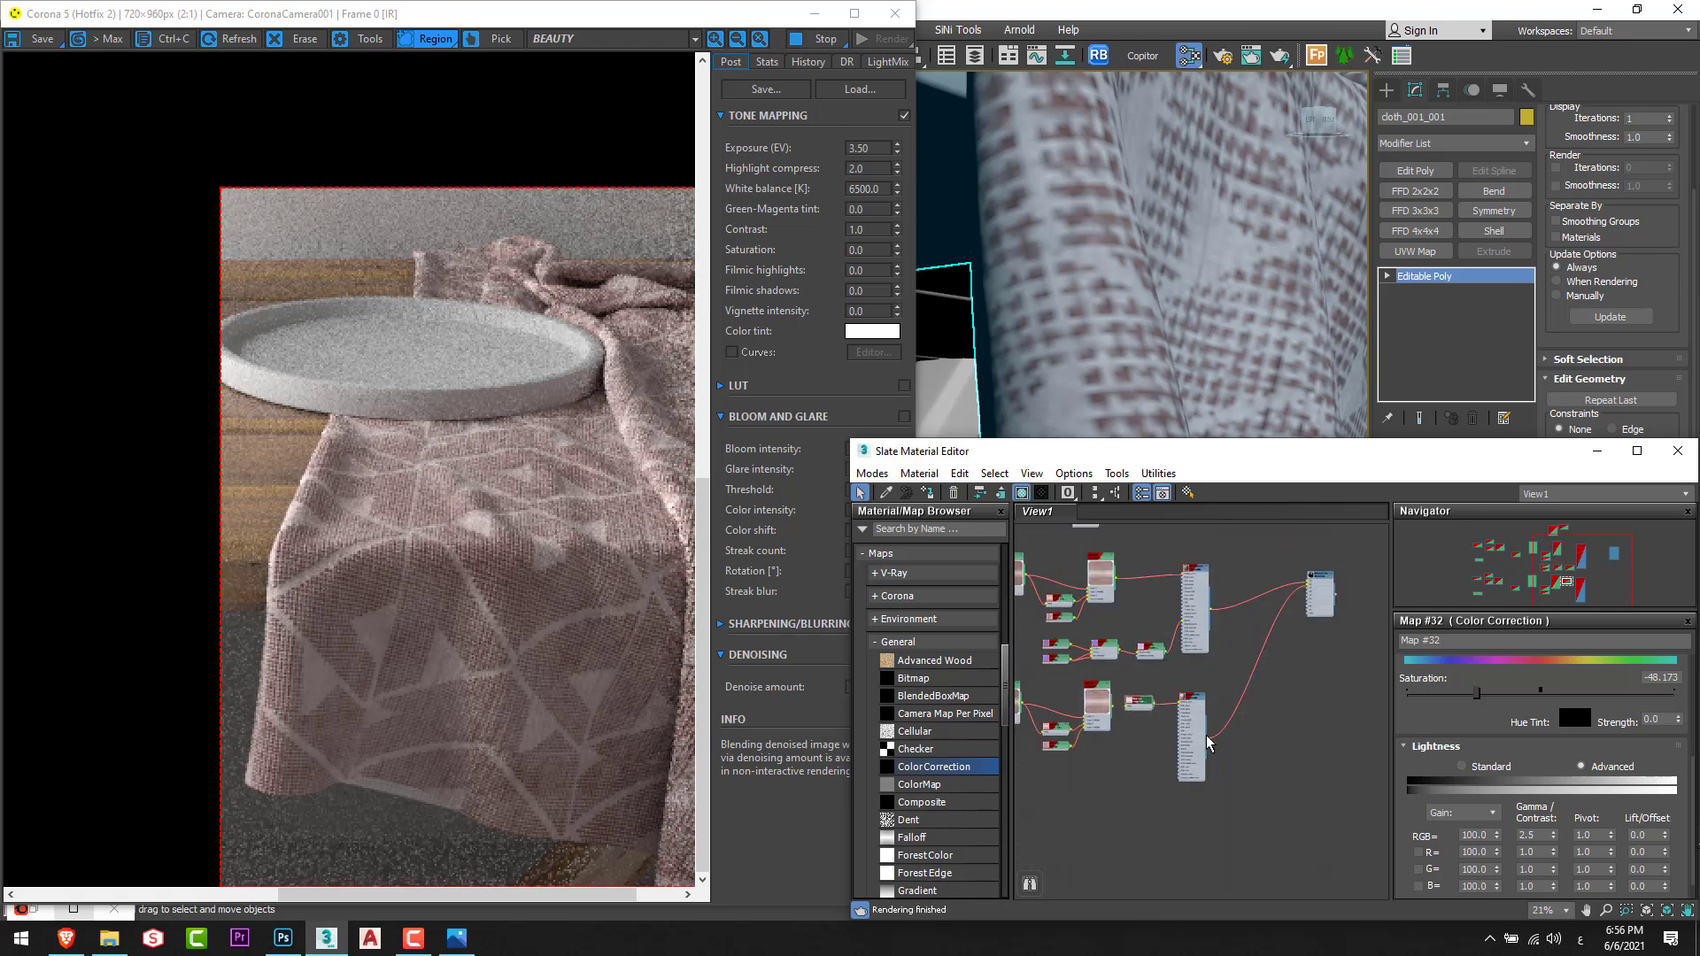
pyautogui.scroll(-4, 1208, 742)
pyautogui.moveTo(1297, 757)
pyautogui.mouseDown(button='middle')
pyautogui.moveTo(1323, 766)
pyautogui.moveTo(1281, 755)
pyautogui.mouseUp(button='middle')
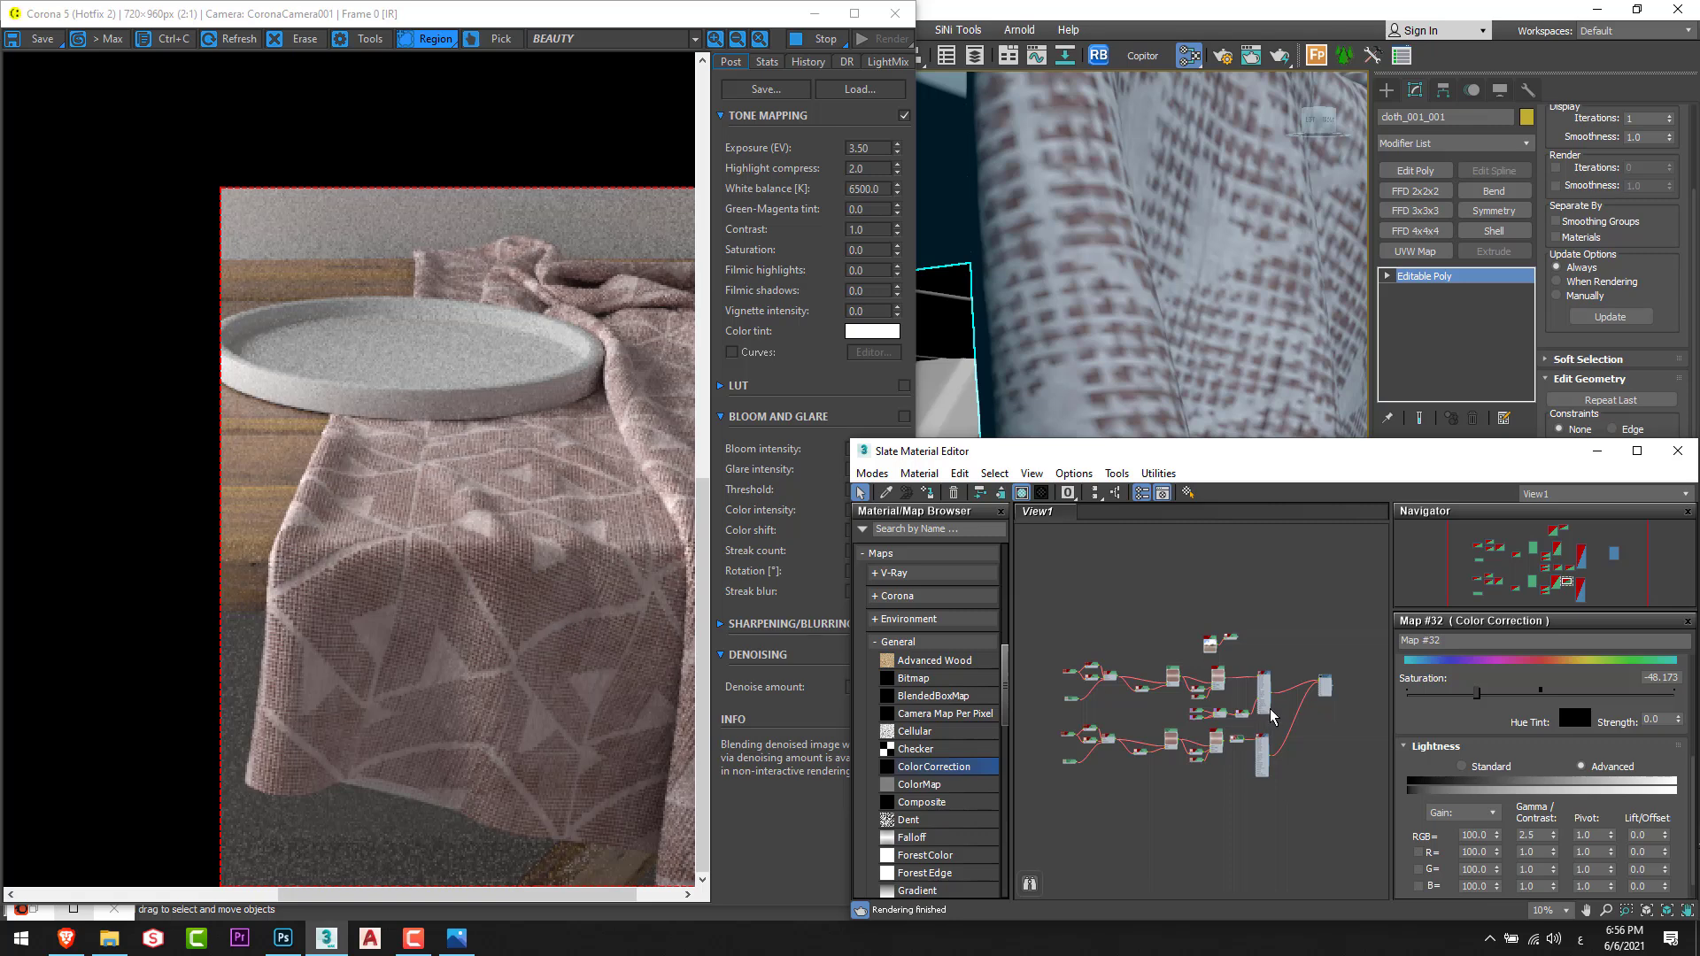
# Move the inner point on the Mix Curve of the original cloth material's Falloff map toward the high end for a later, steeper rise.
pyautogui.scroll(4, 1271, 717)
pyautogui.moveTo(1162, 722); pyautogui.dragTo(1295, 718, button='middle')
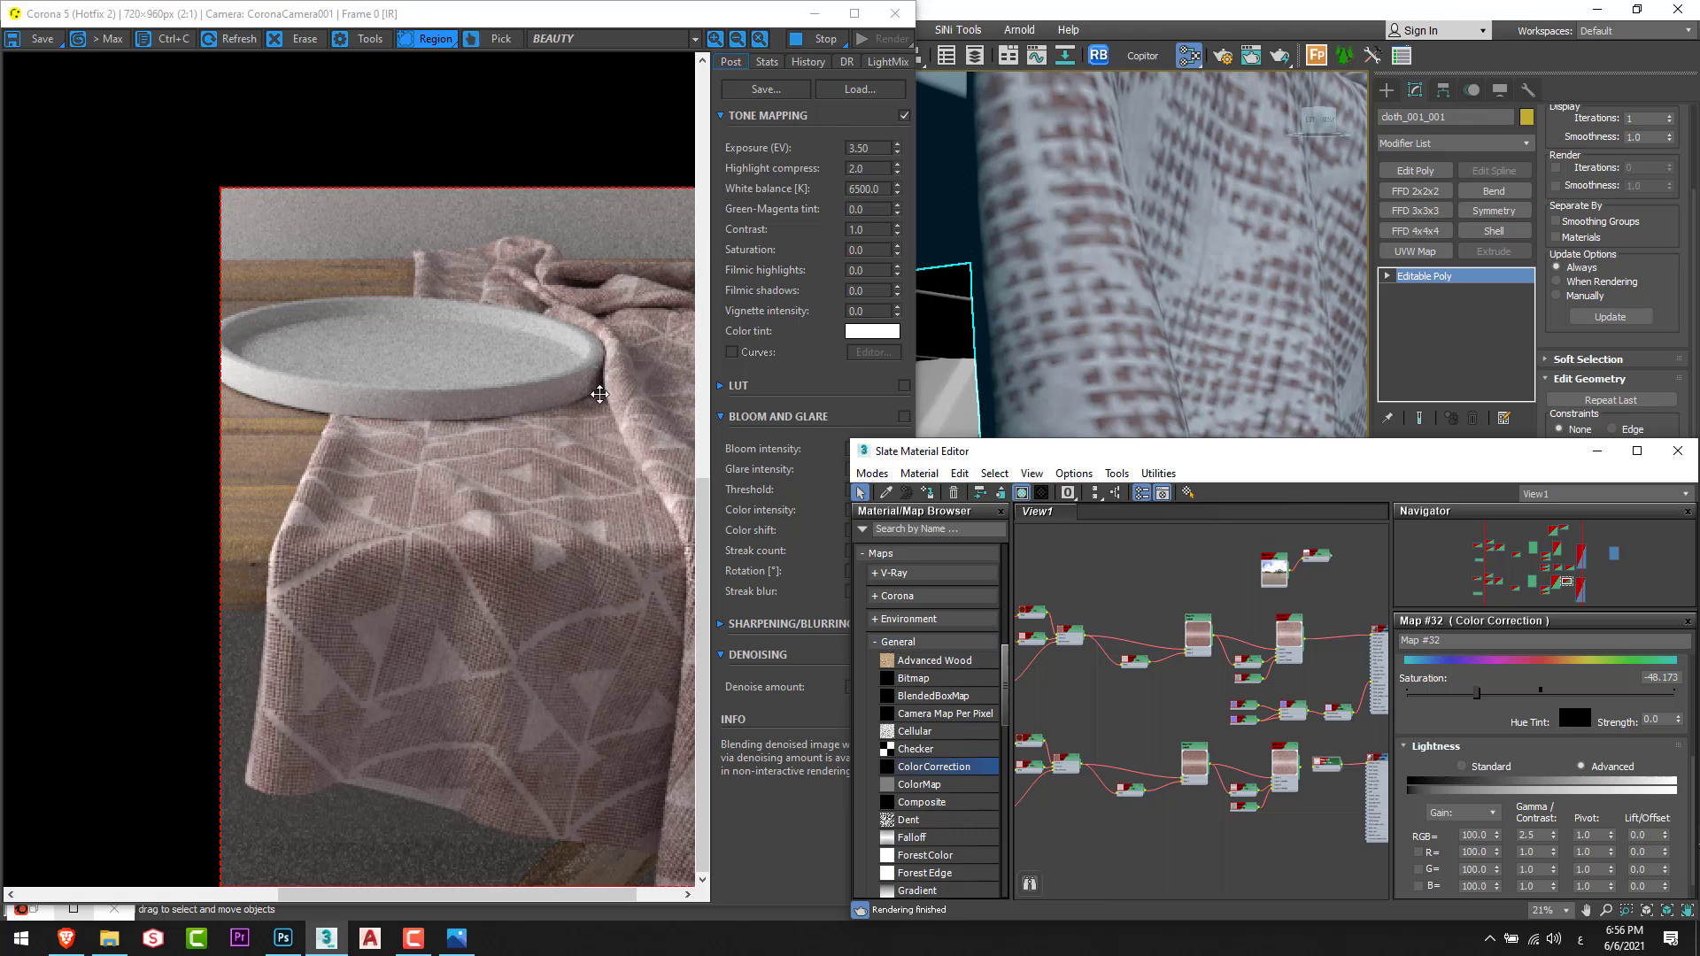
pyautogui.scroll(2, 1134, 751)
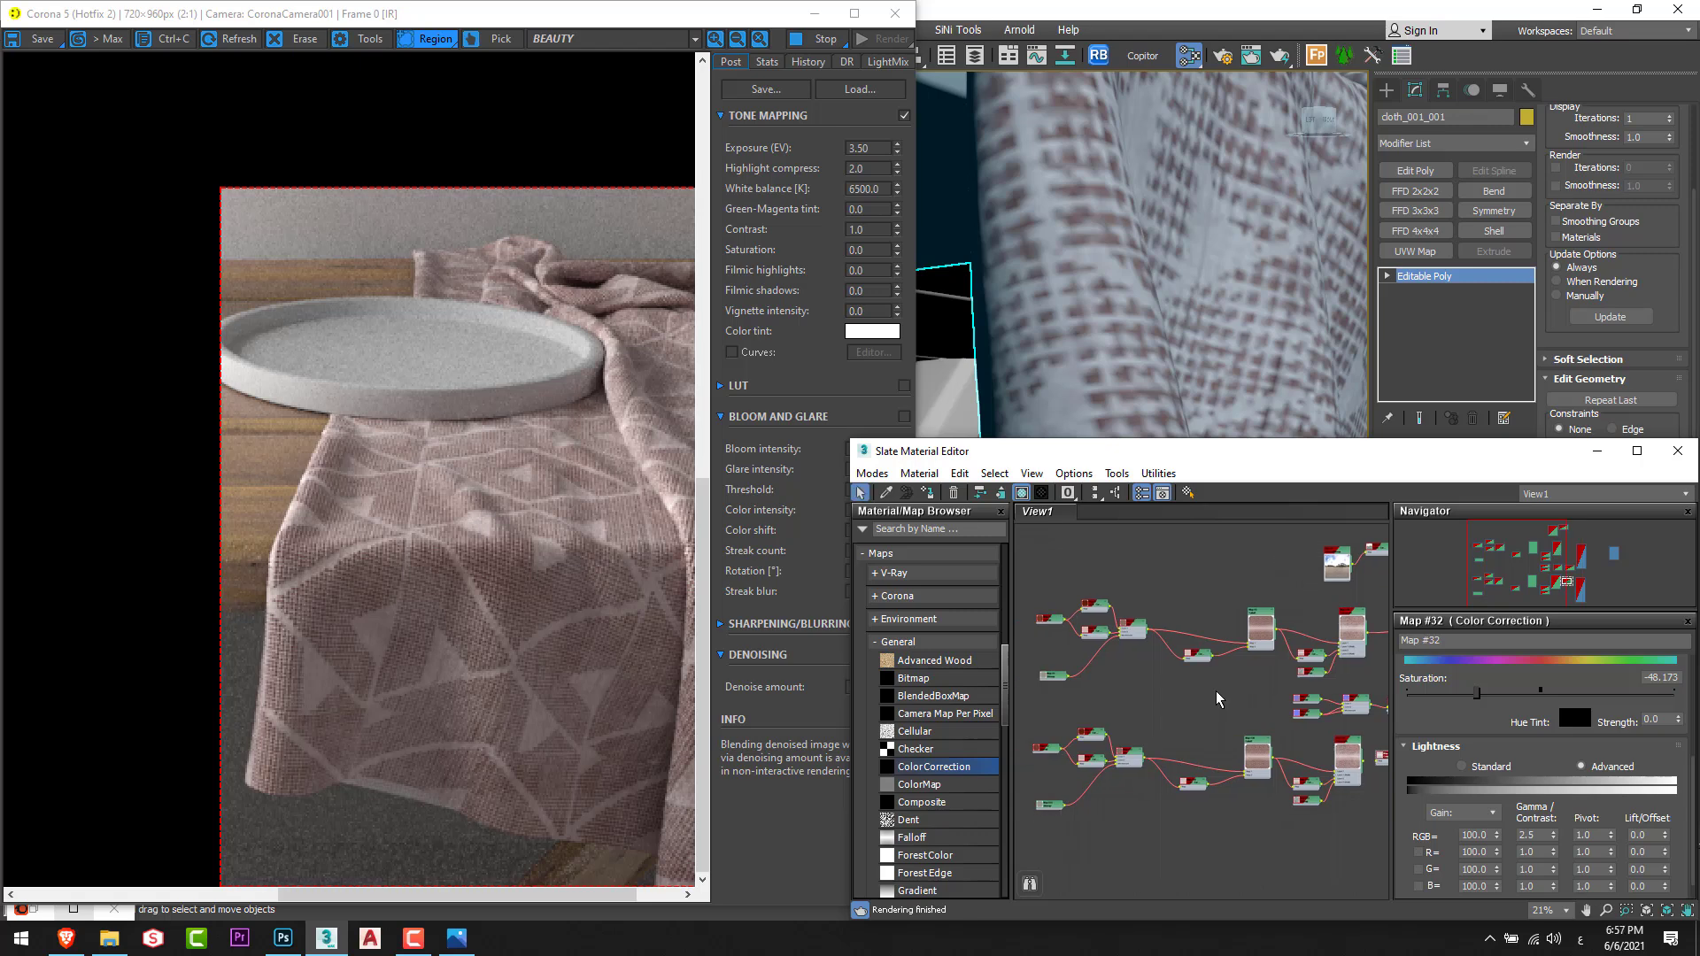
pyautogui.scroll(6, 1215, 707)
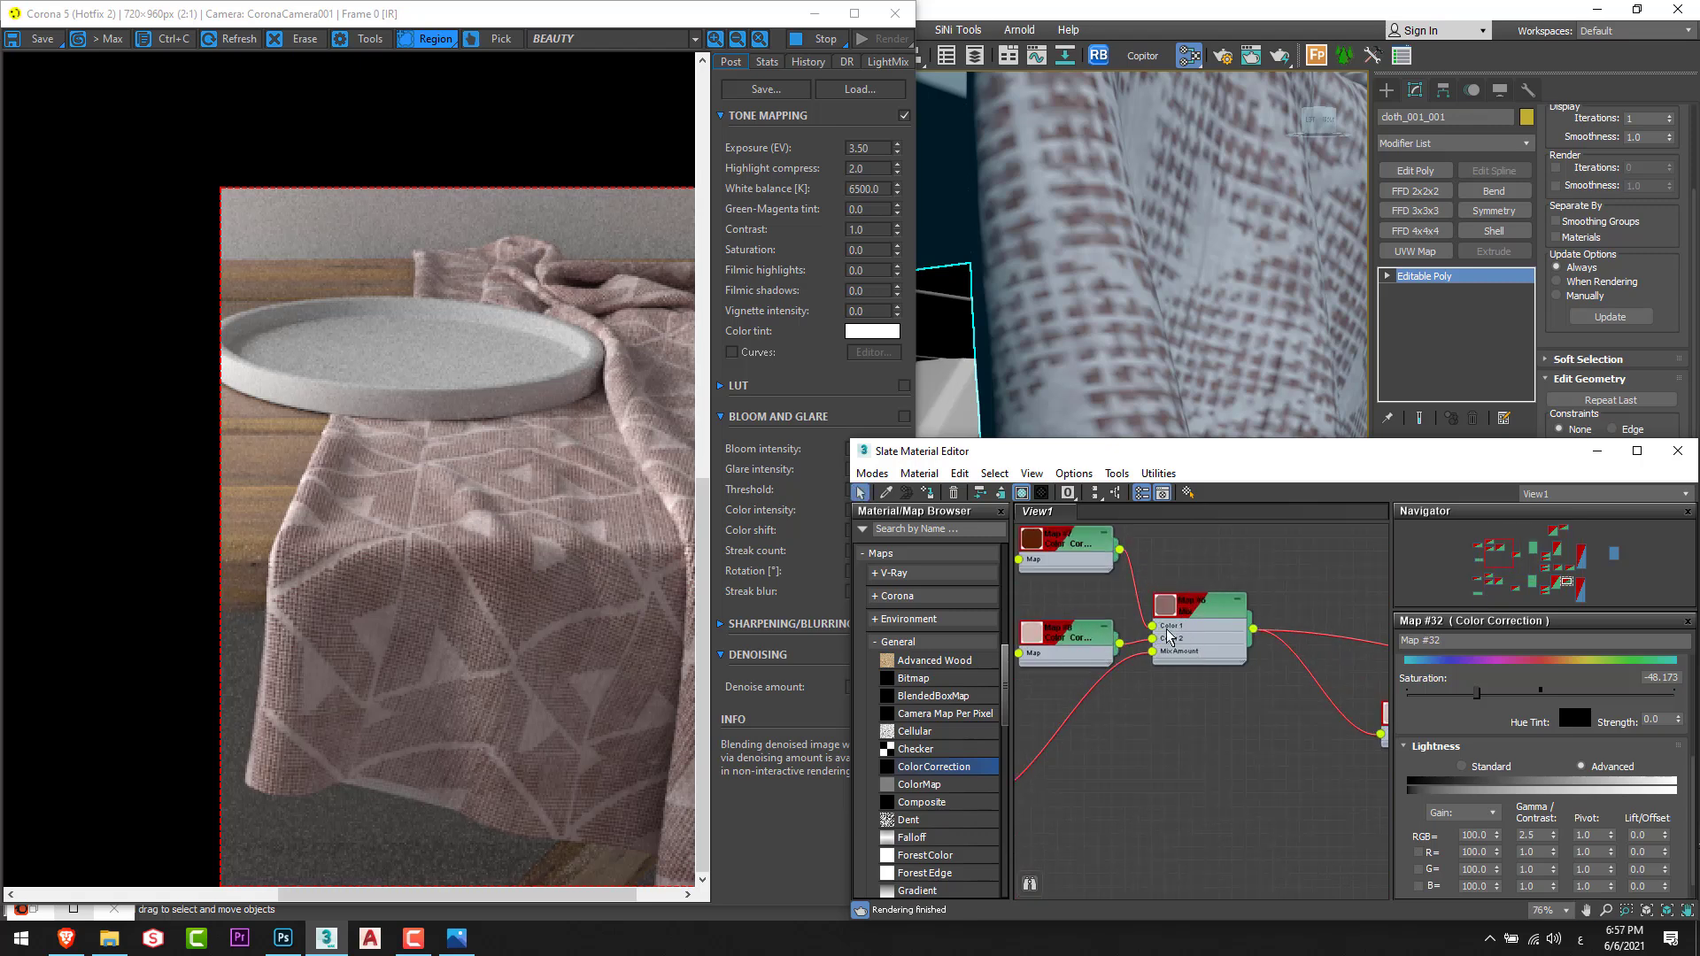
pyautogui.scroll(-1, 1194, 638)
pyautogui.moveTo(1194, 637); pyautogui.dragTo(1307, 670, button='middle')
pyautogui.doubleClick(1307, 670)
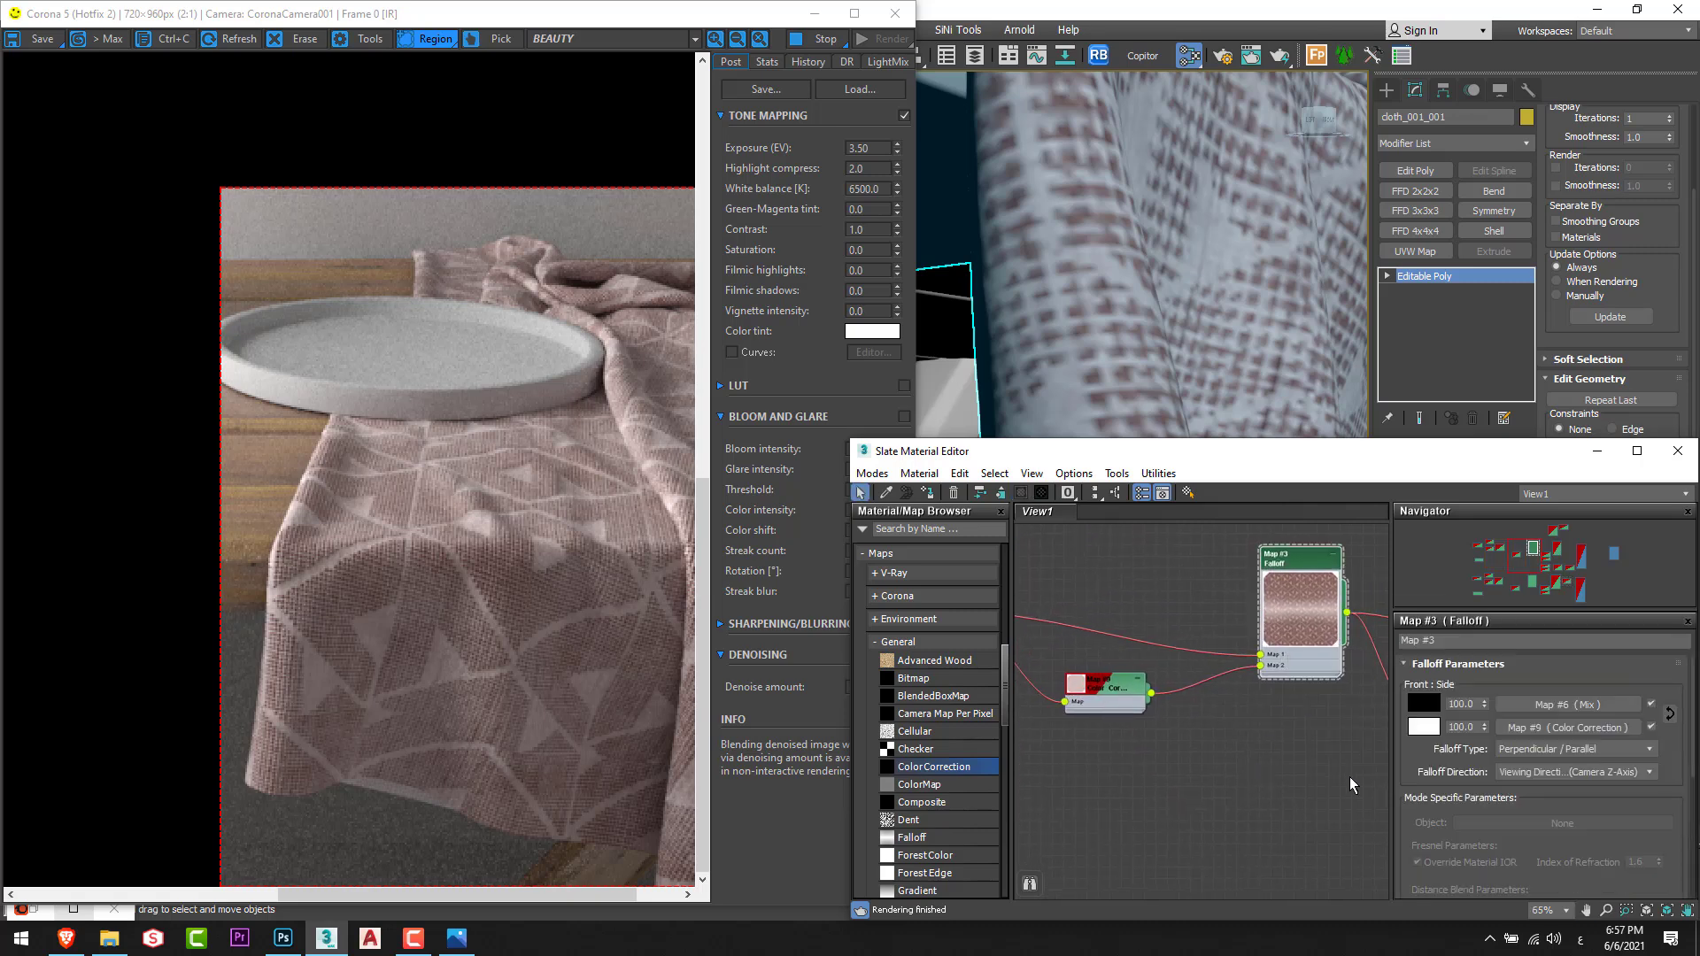
pyautogui.scroll(-5, 1446, 757)
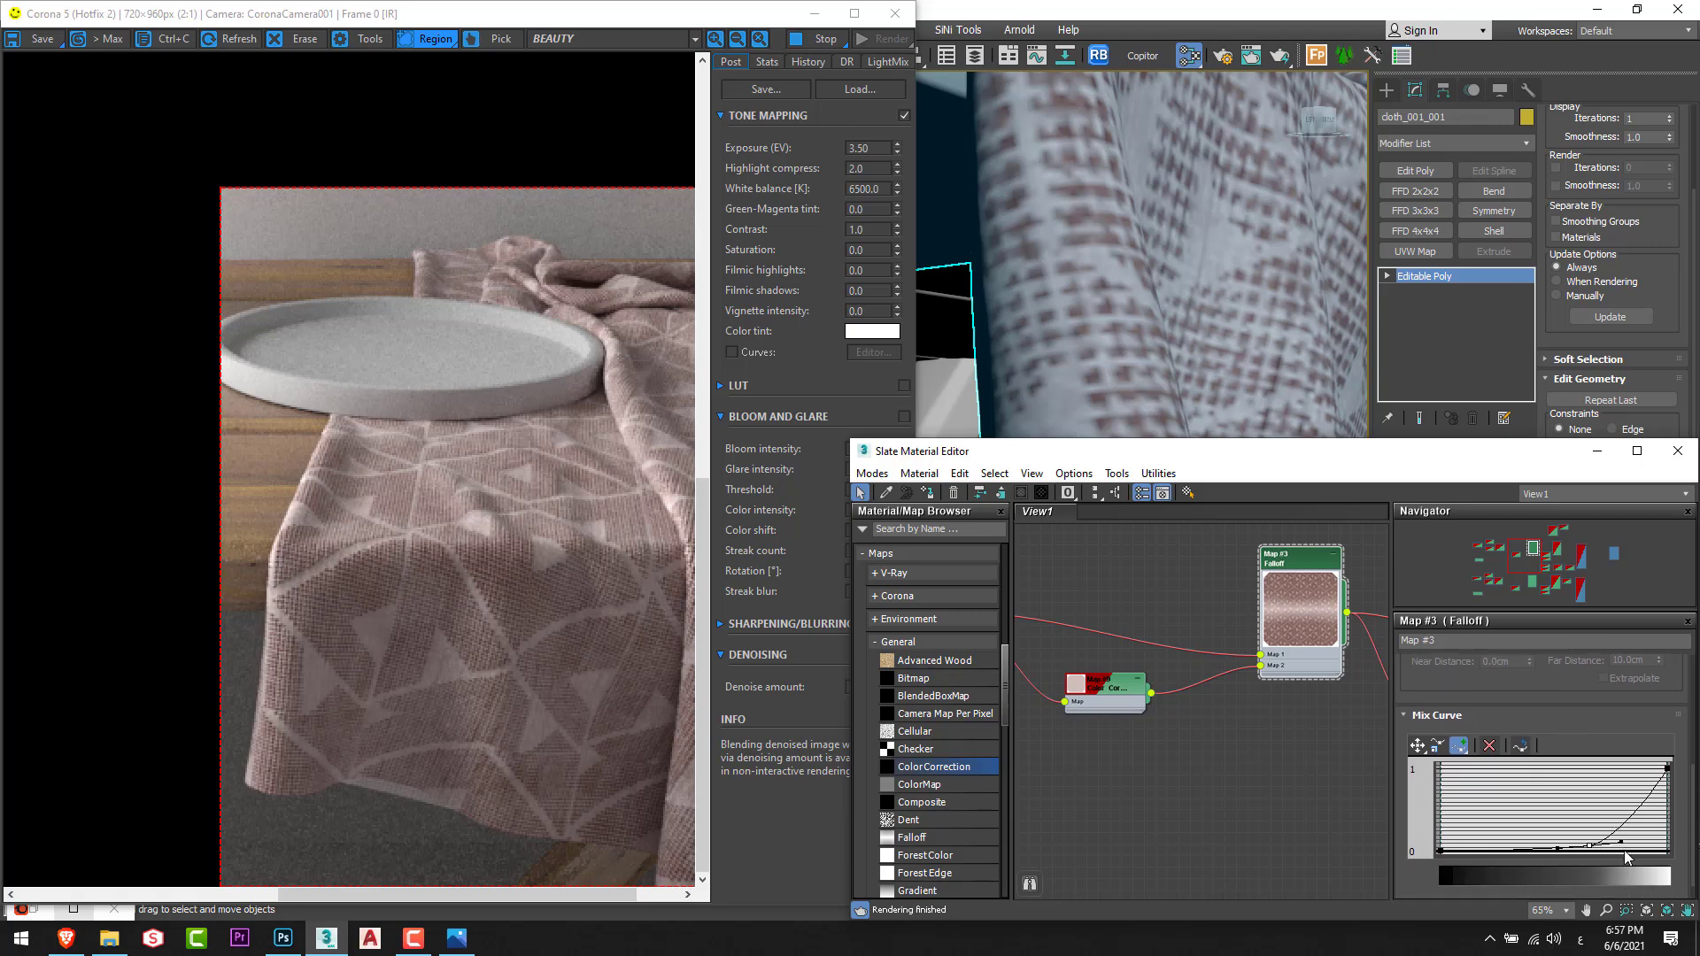
pyautogui.click(1415, 746)
pyautogui.moveTo(1589, 844); pyautogui.dragTo(1615, 847)
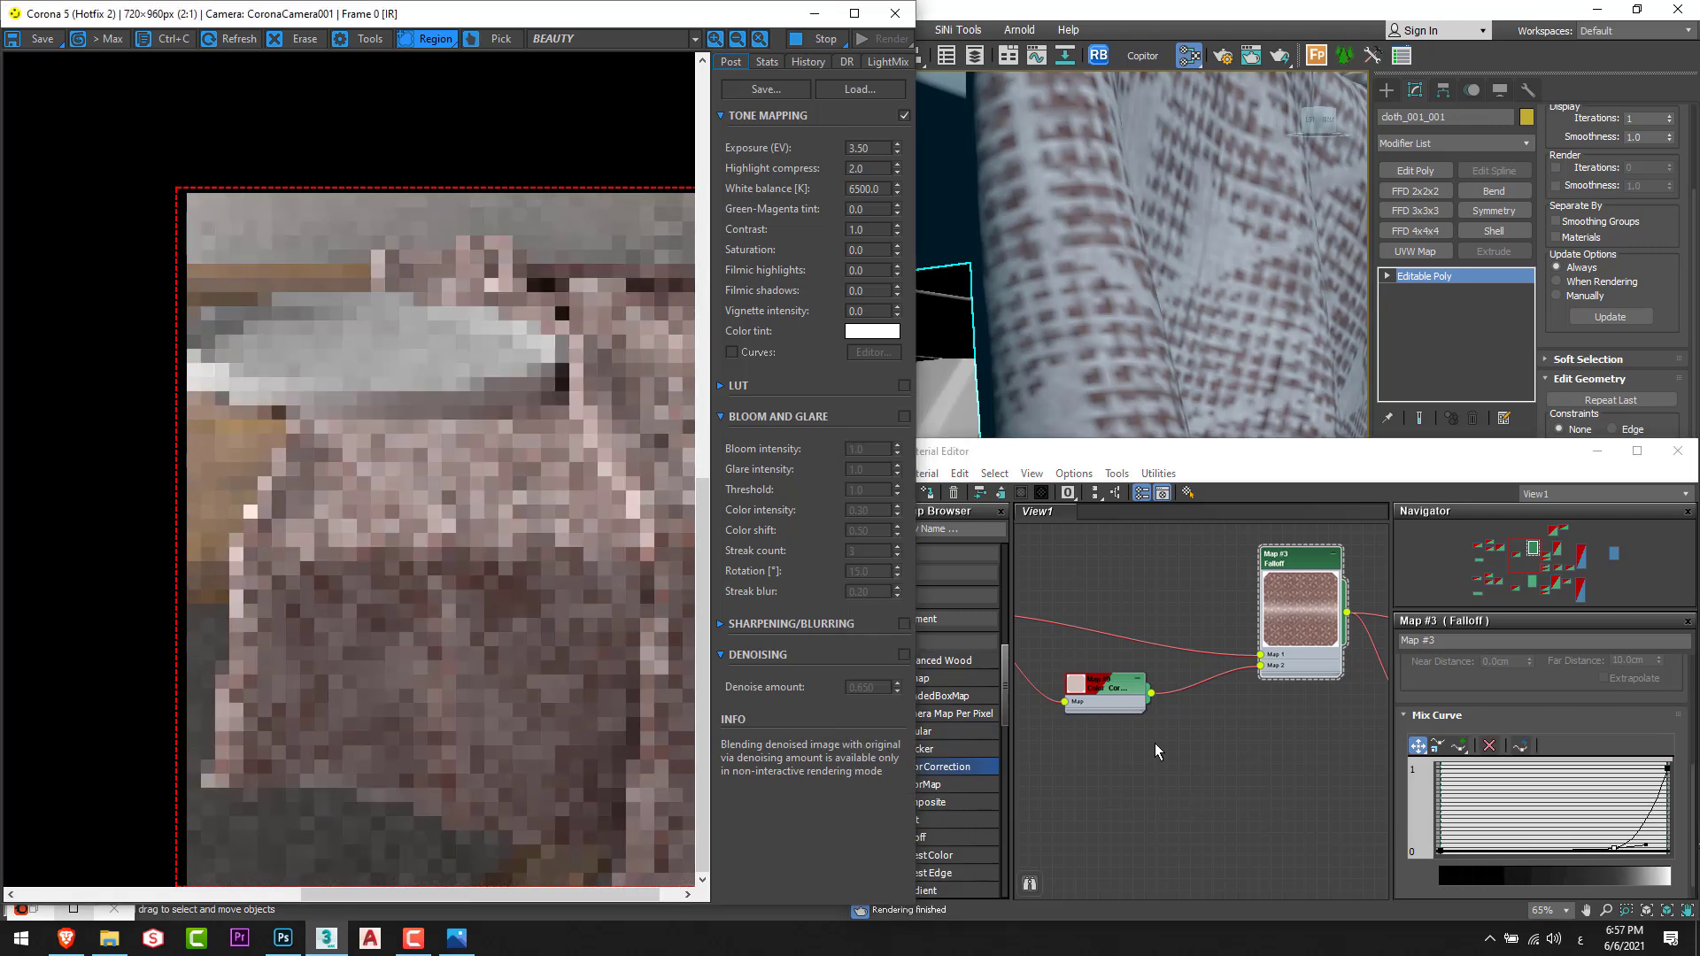
# Lower the hue shift of the Color Correction map feeding the Mix map's Color 1, and open the settings of the Color 2 one.
pyautogui.scroll(-2, 1151, 739)
pyautogui.scroll(2, 1159, 704)
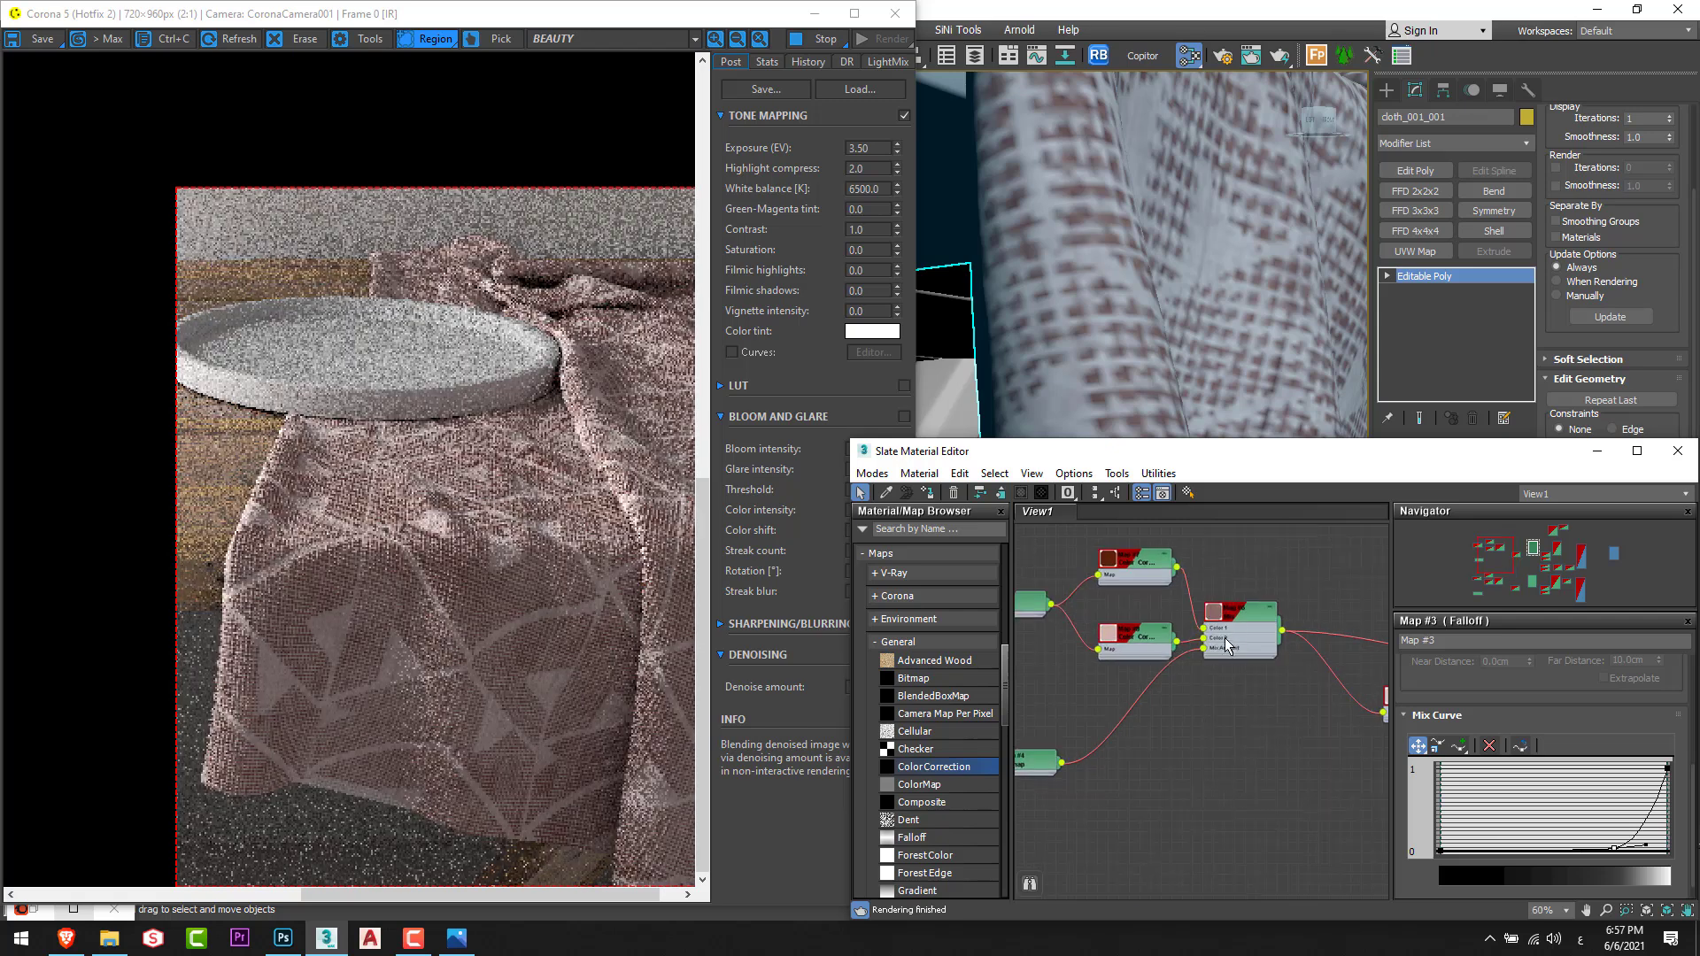
pyautogui.click(1236, 625)
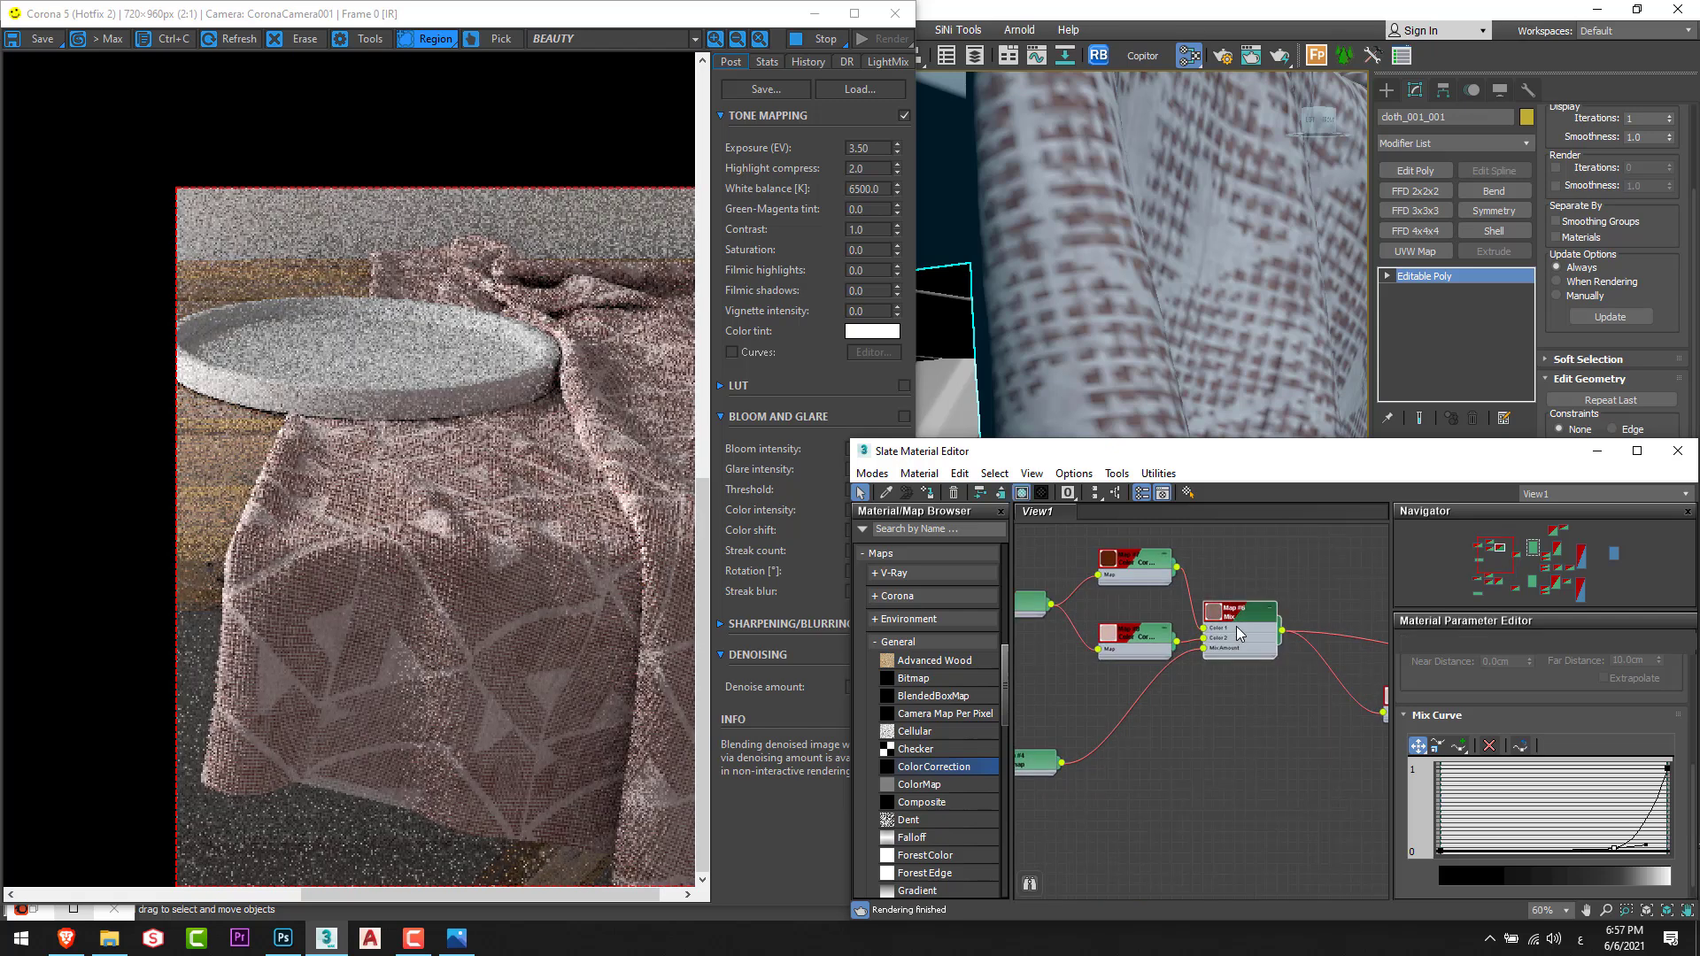
pyautogui.click(1143, 580)
pyautogui.click(1138, 565)
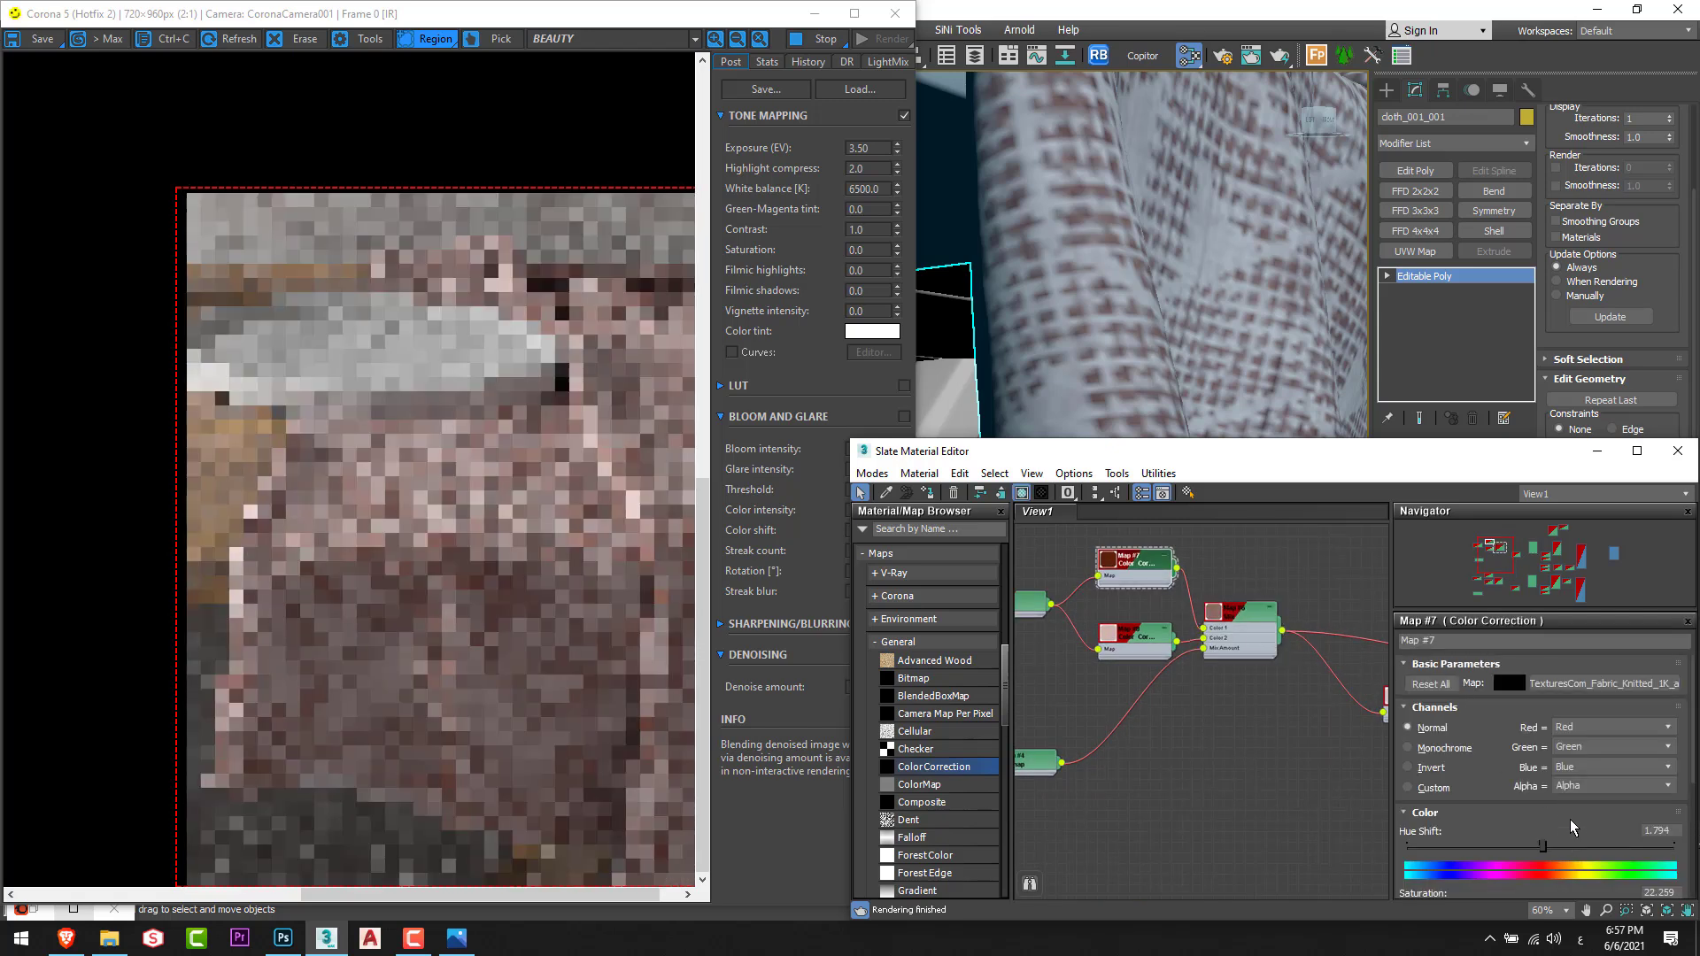
pyautogui.scroll(-2, 1569, 763)
pyautogui.moveTo(1542, 753); pyautogui.dragTo(1531, 754)
pyautogui.doubleClick(1135, 636)
pyautogui.scroll(-5, 1523, 708)
pyautogui.scroll(2, 1519, 752)
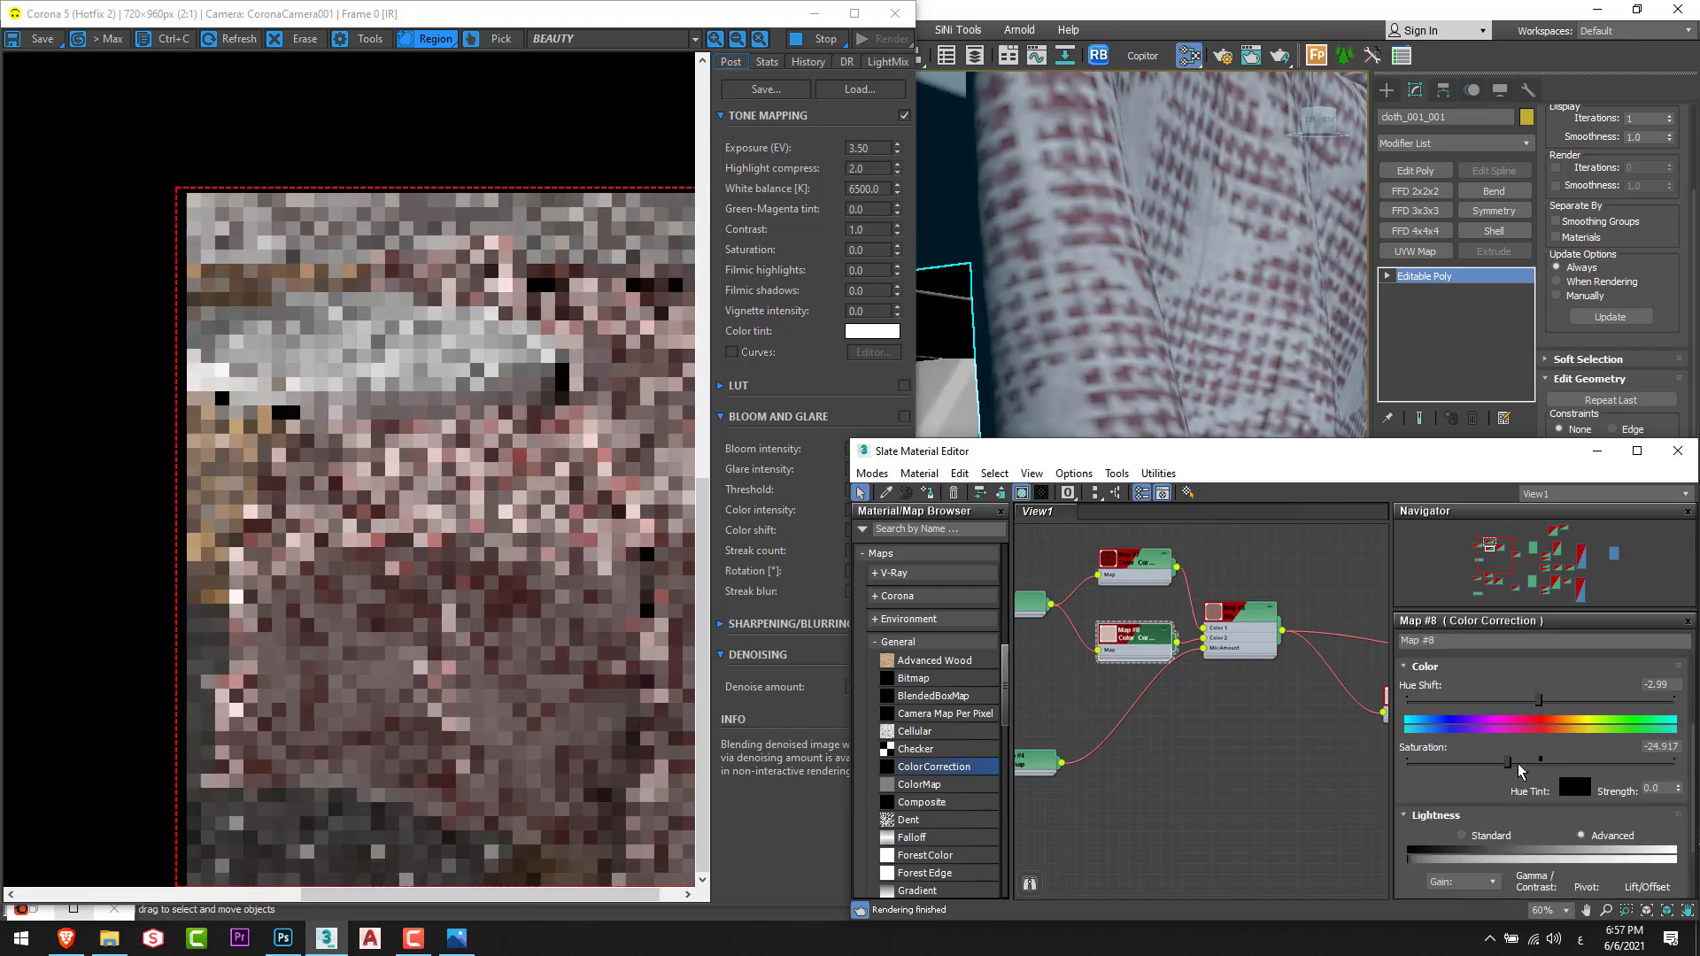
pyautogui.scroll(3, 1178, 757)
# Open the Mask (58).jpg bitmap feeding the Composite's layer 2 mask, and clear the render region to render the full frame.
pyautogui.click(1151, 736)
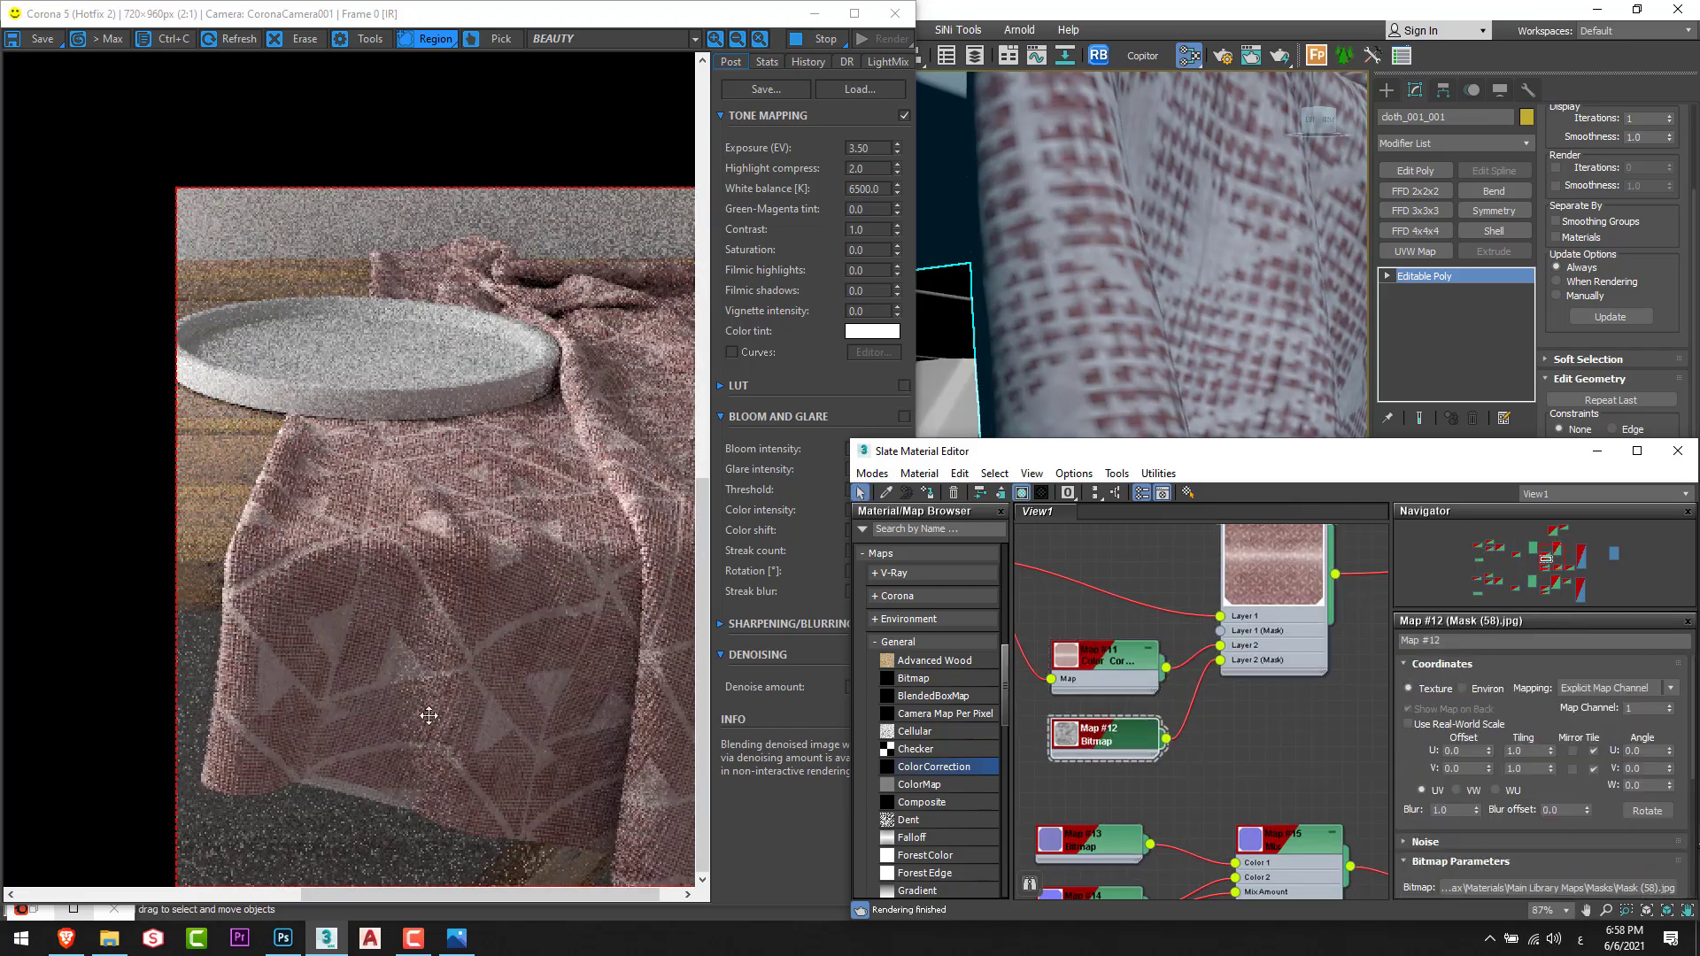
pyautogui.scroll(1, 283, 677)
pyautogui.scroll(-1, 331, 663)
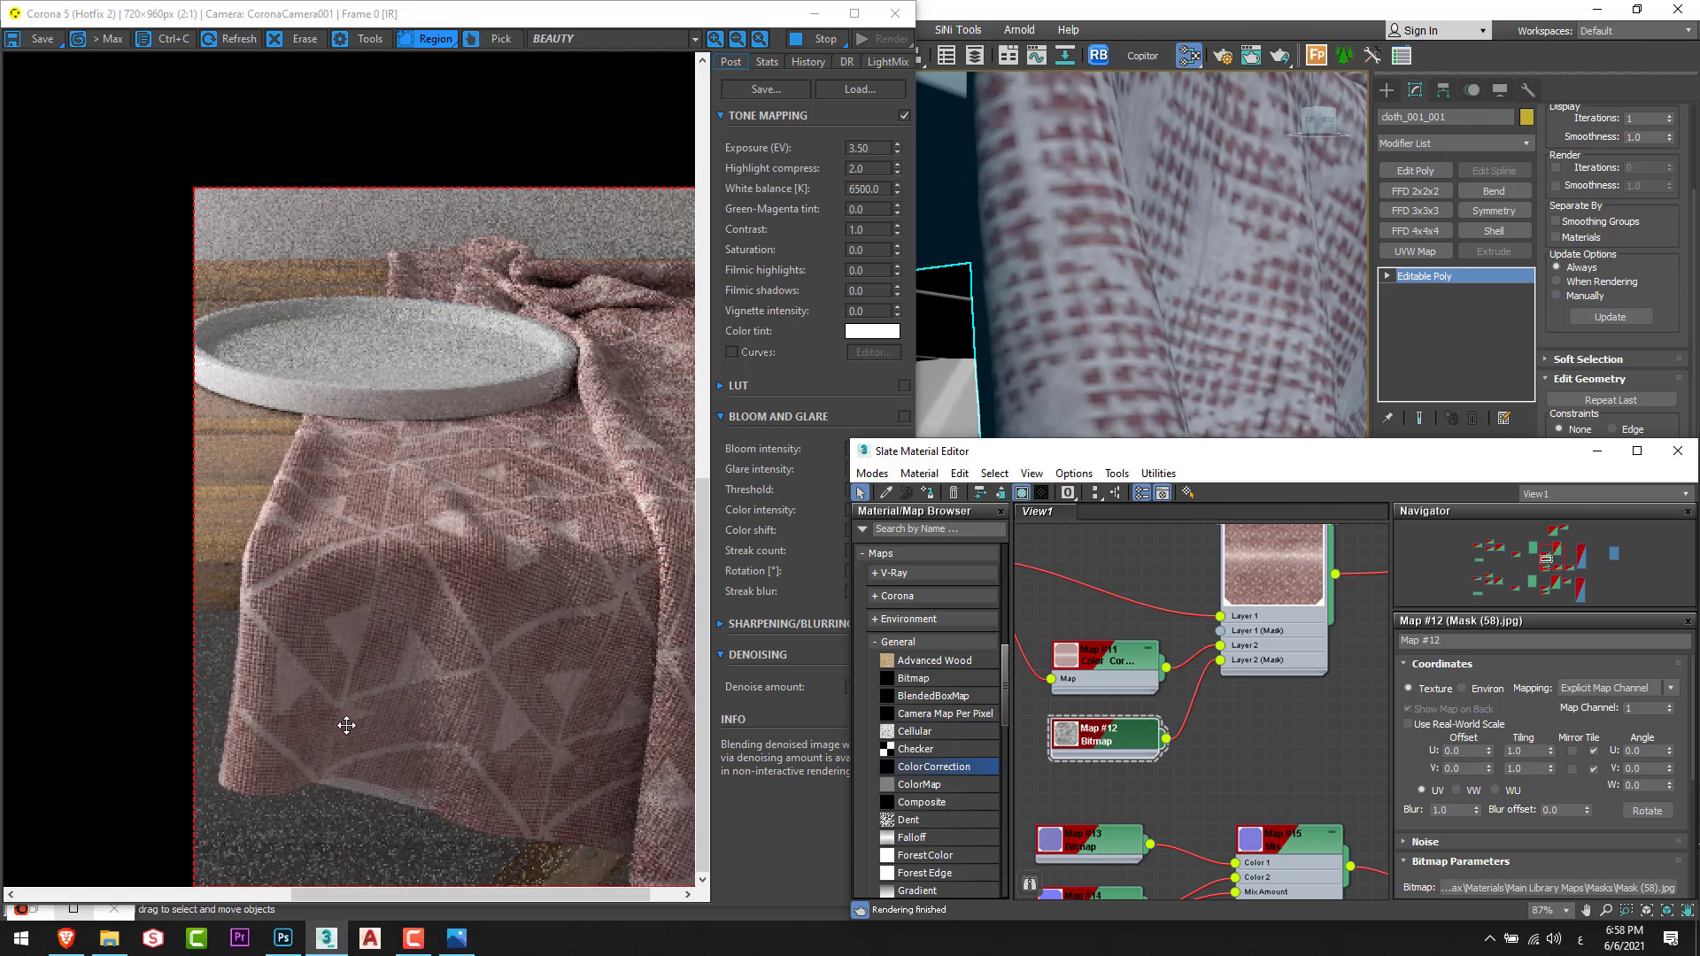
pyautogui.scroll(-1, 341, 711)
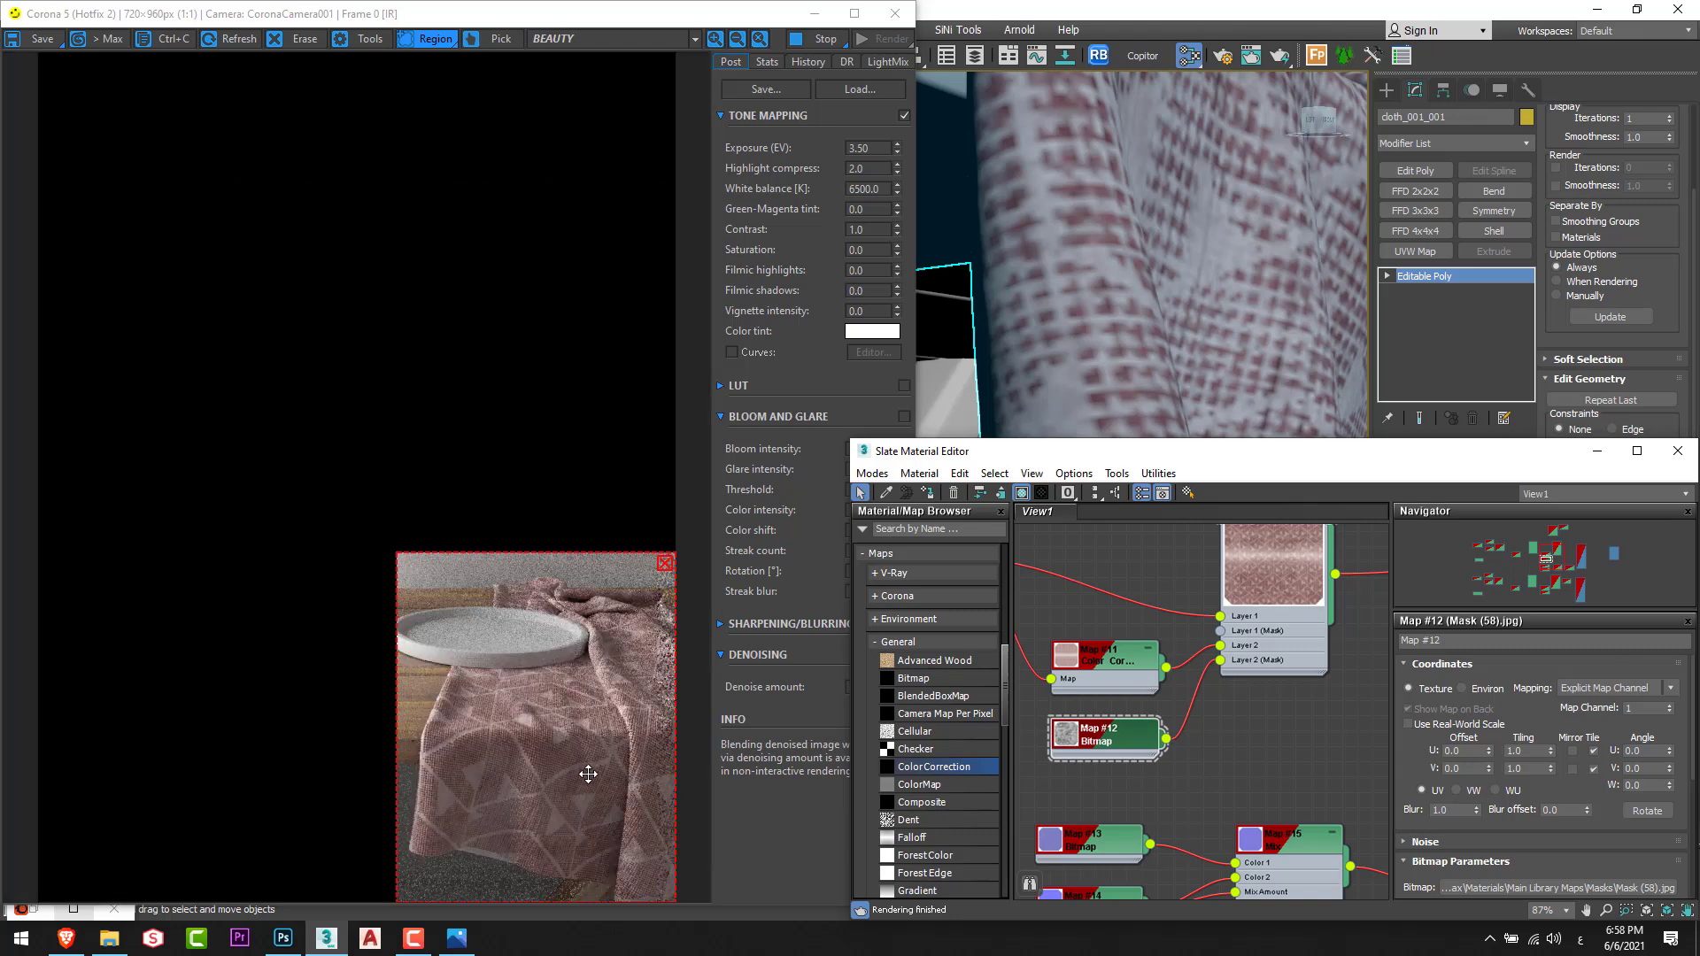
pyautogui.click(667, 566)
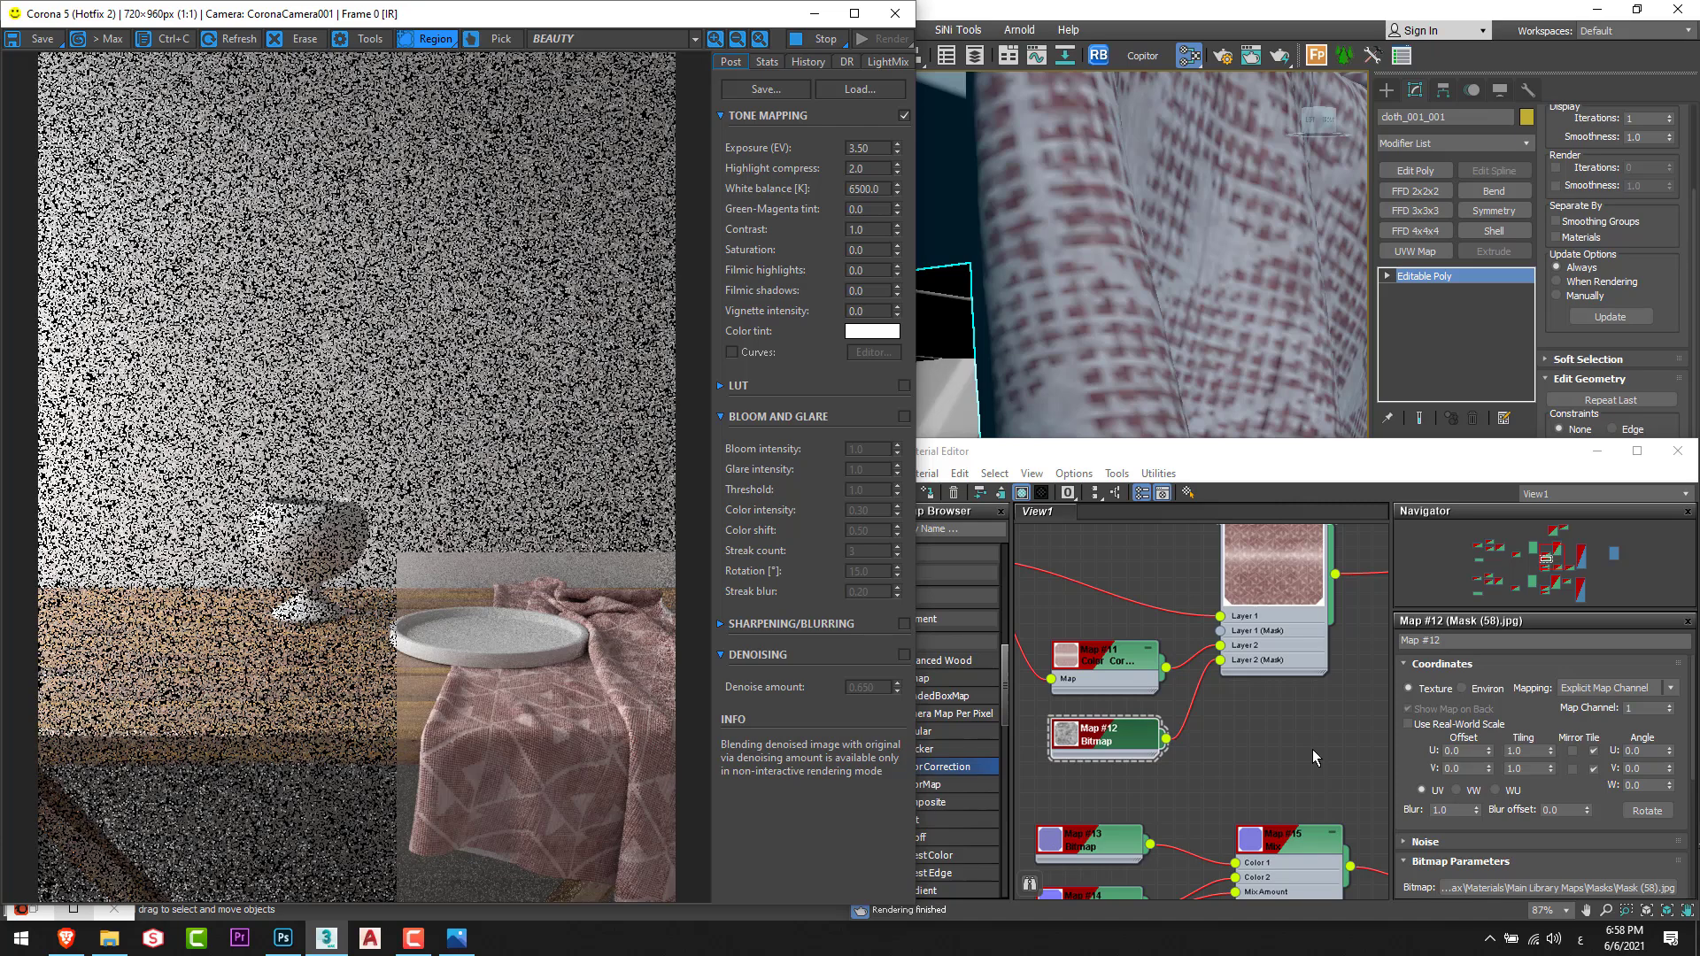
pyautogui.click(1312, 749)
pyautogui.scroll(-10, 1312, 749)
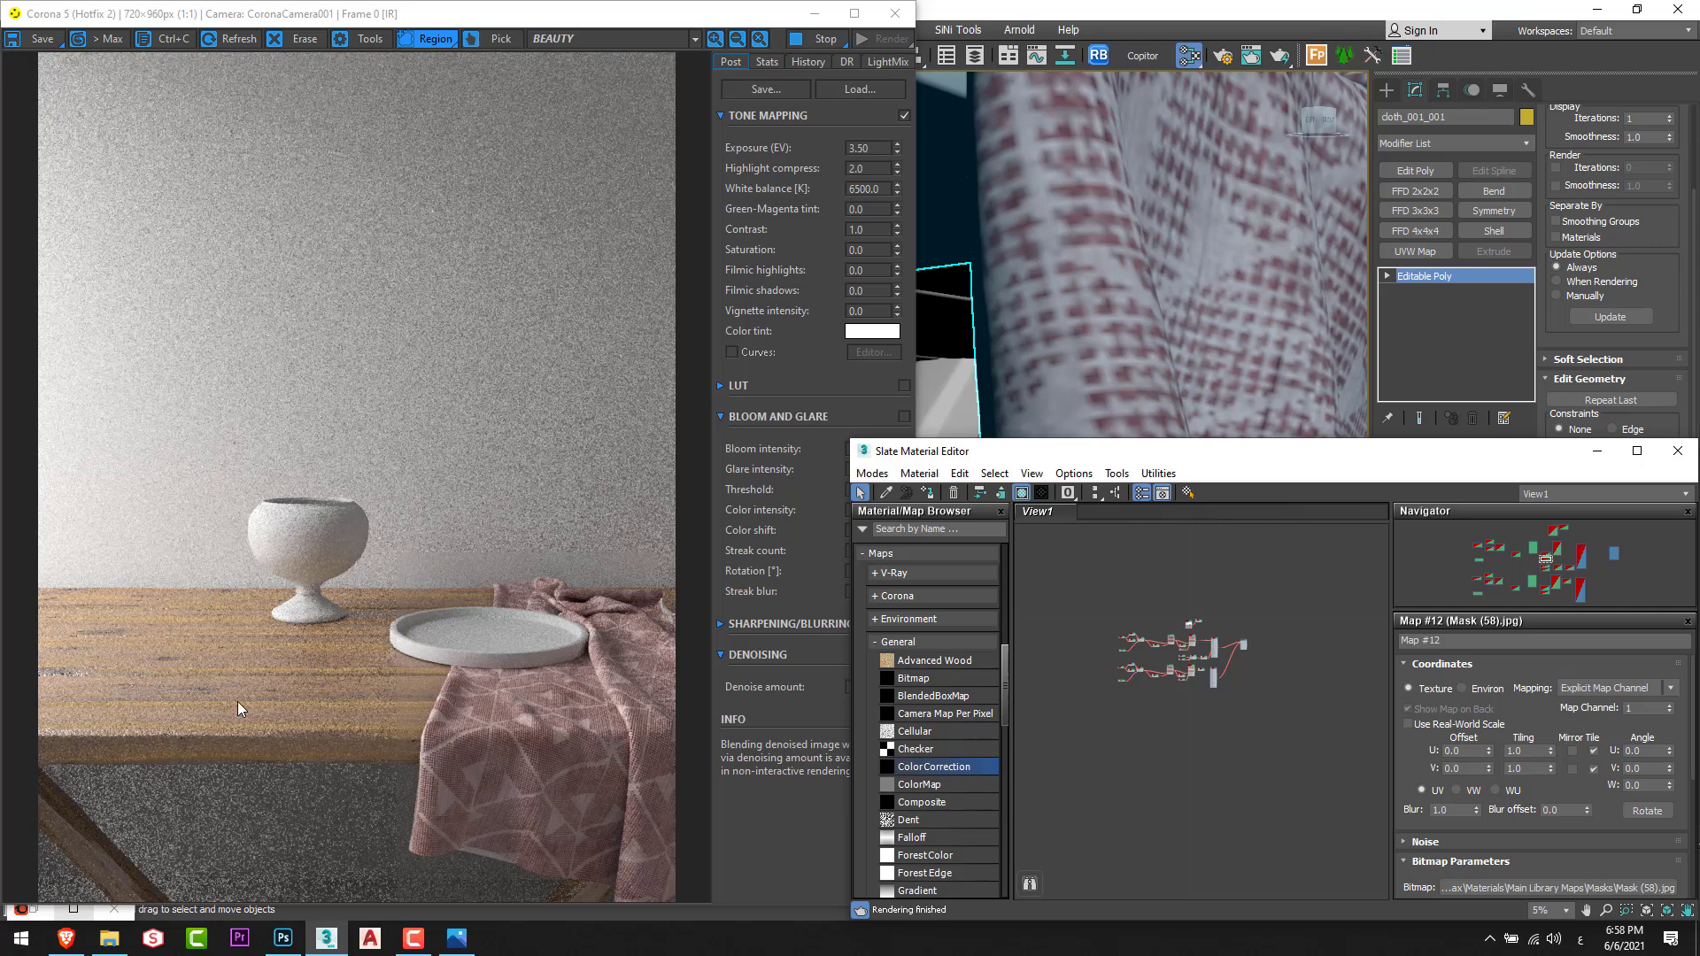
pyautogui.moveTo(1208, 761); pyautogui.dragTo(1198, 760, button='middle')
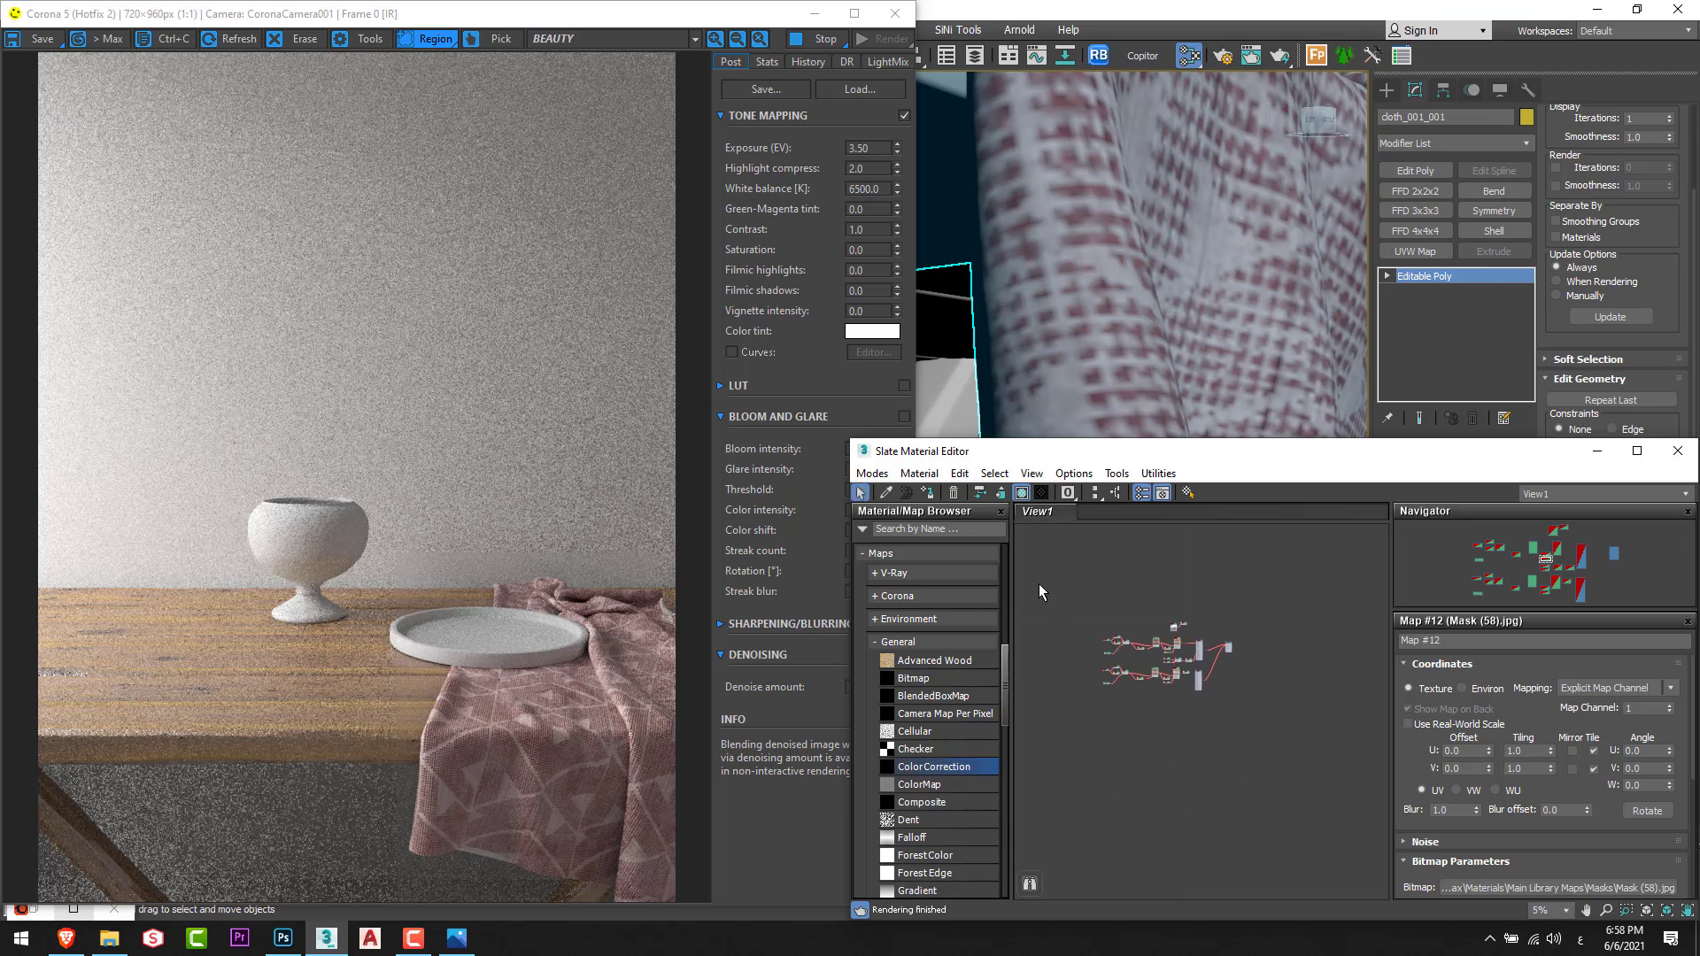
# Load the wooden table's material into the node view and bring up its bitmaps and CoronaAO map.
pyautogui.click(298, 668)
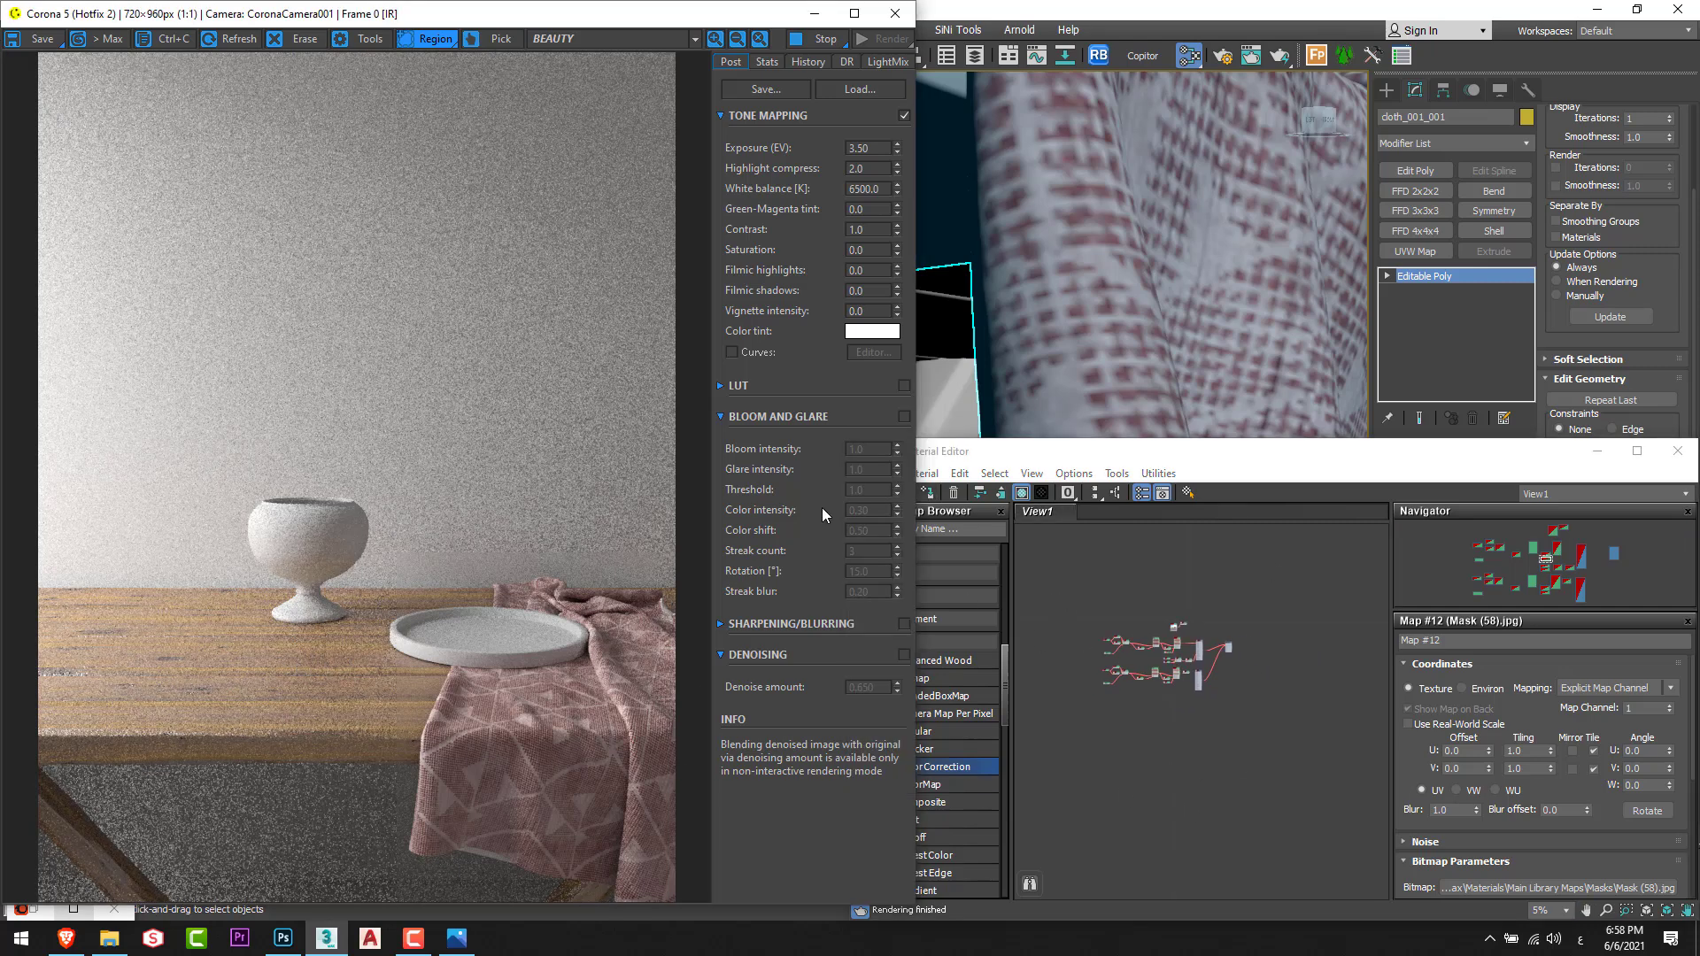
pyautogui.scroll(-5, 1007, 396)
pyautogui.scroll(3, 1106, 365)
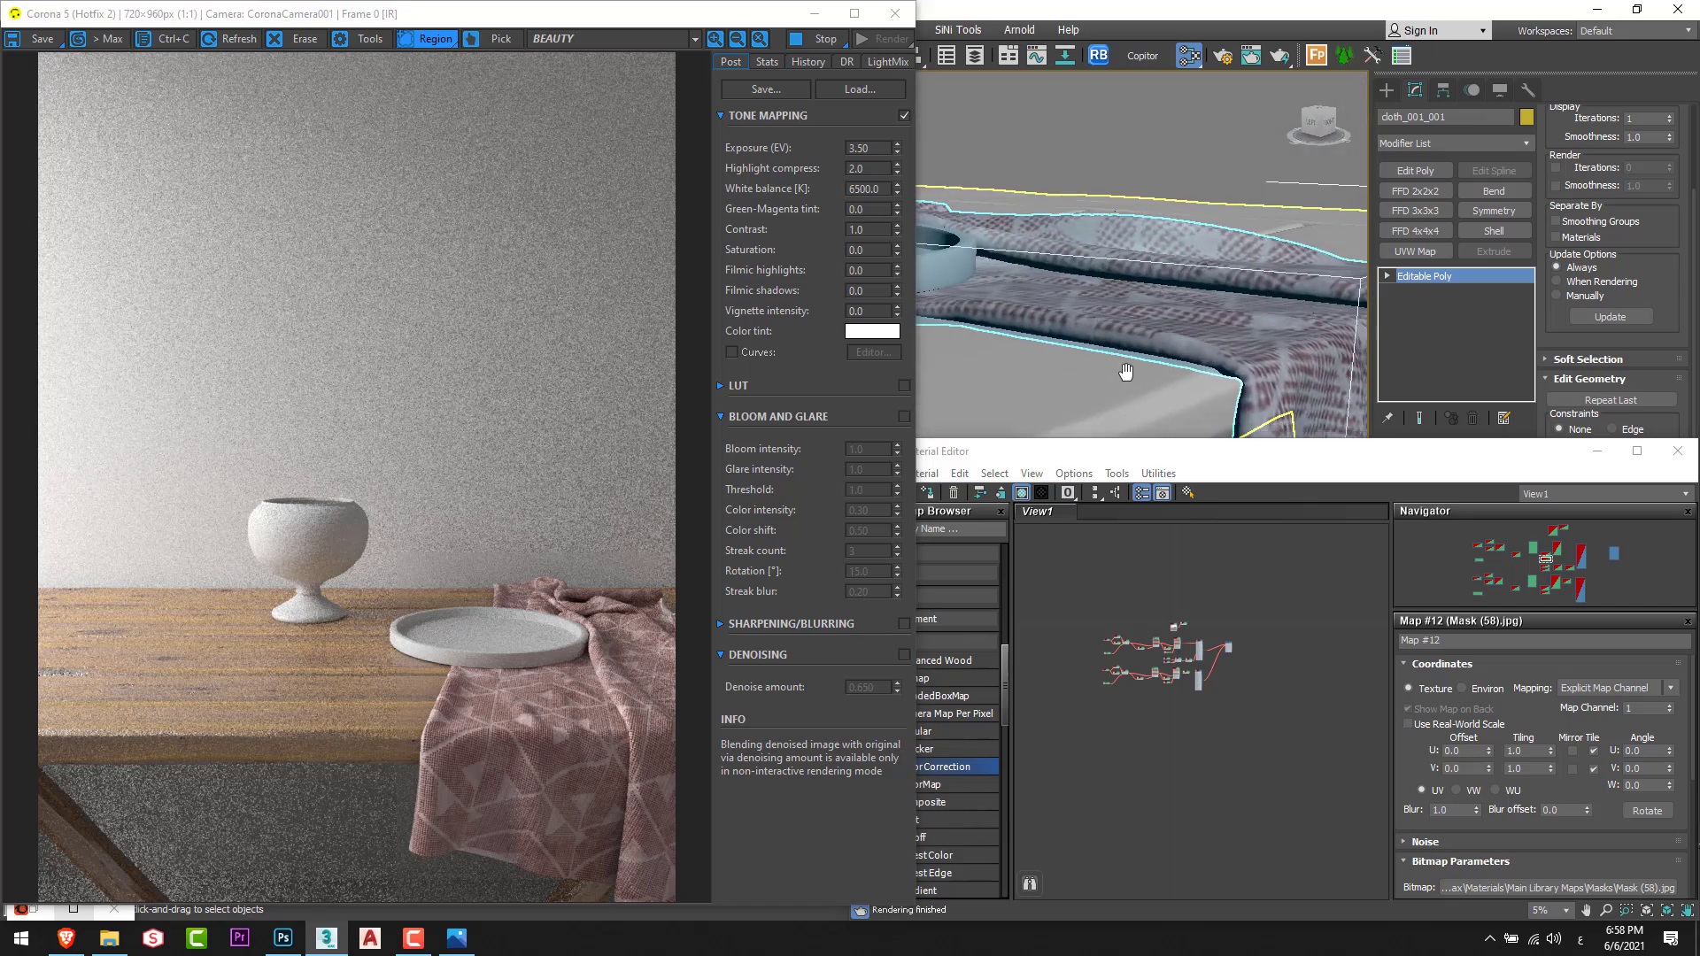
pyautogui.moveTo(1127, 368); pyautogui.dragTo(1149, 364, button='middle')
pyautogui.scroll(5, 1235, 655)
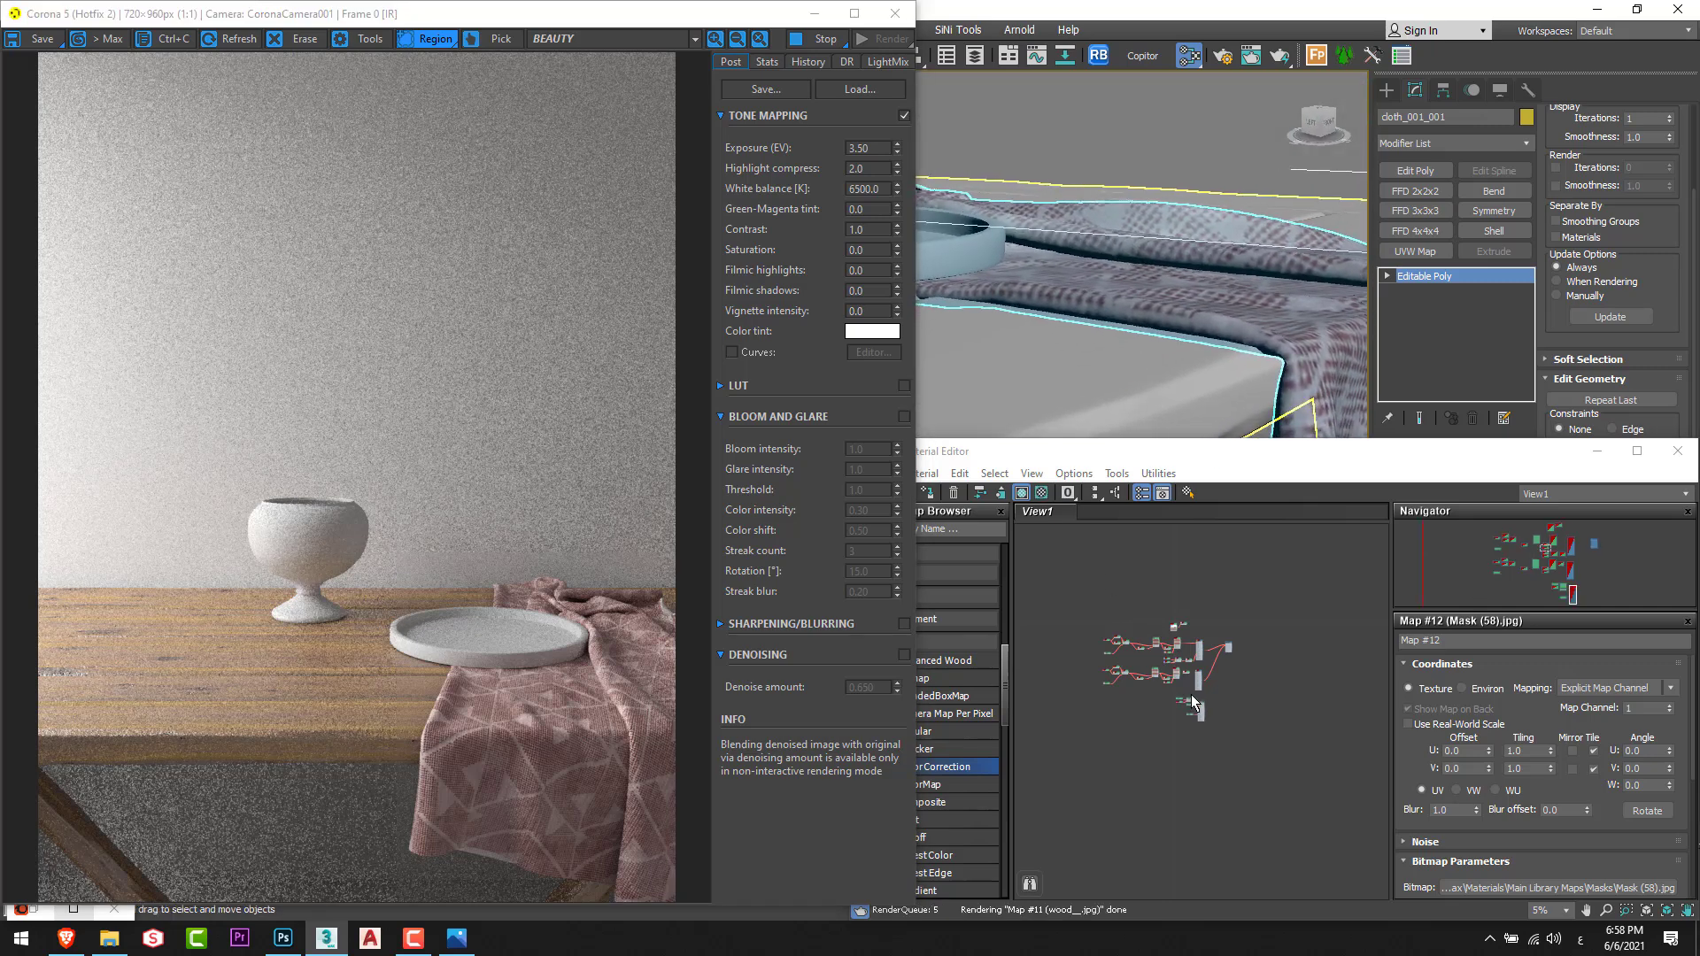
pyautogui.click(1239, 655)
pyautogui.click(1287, 636)
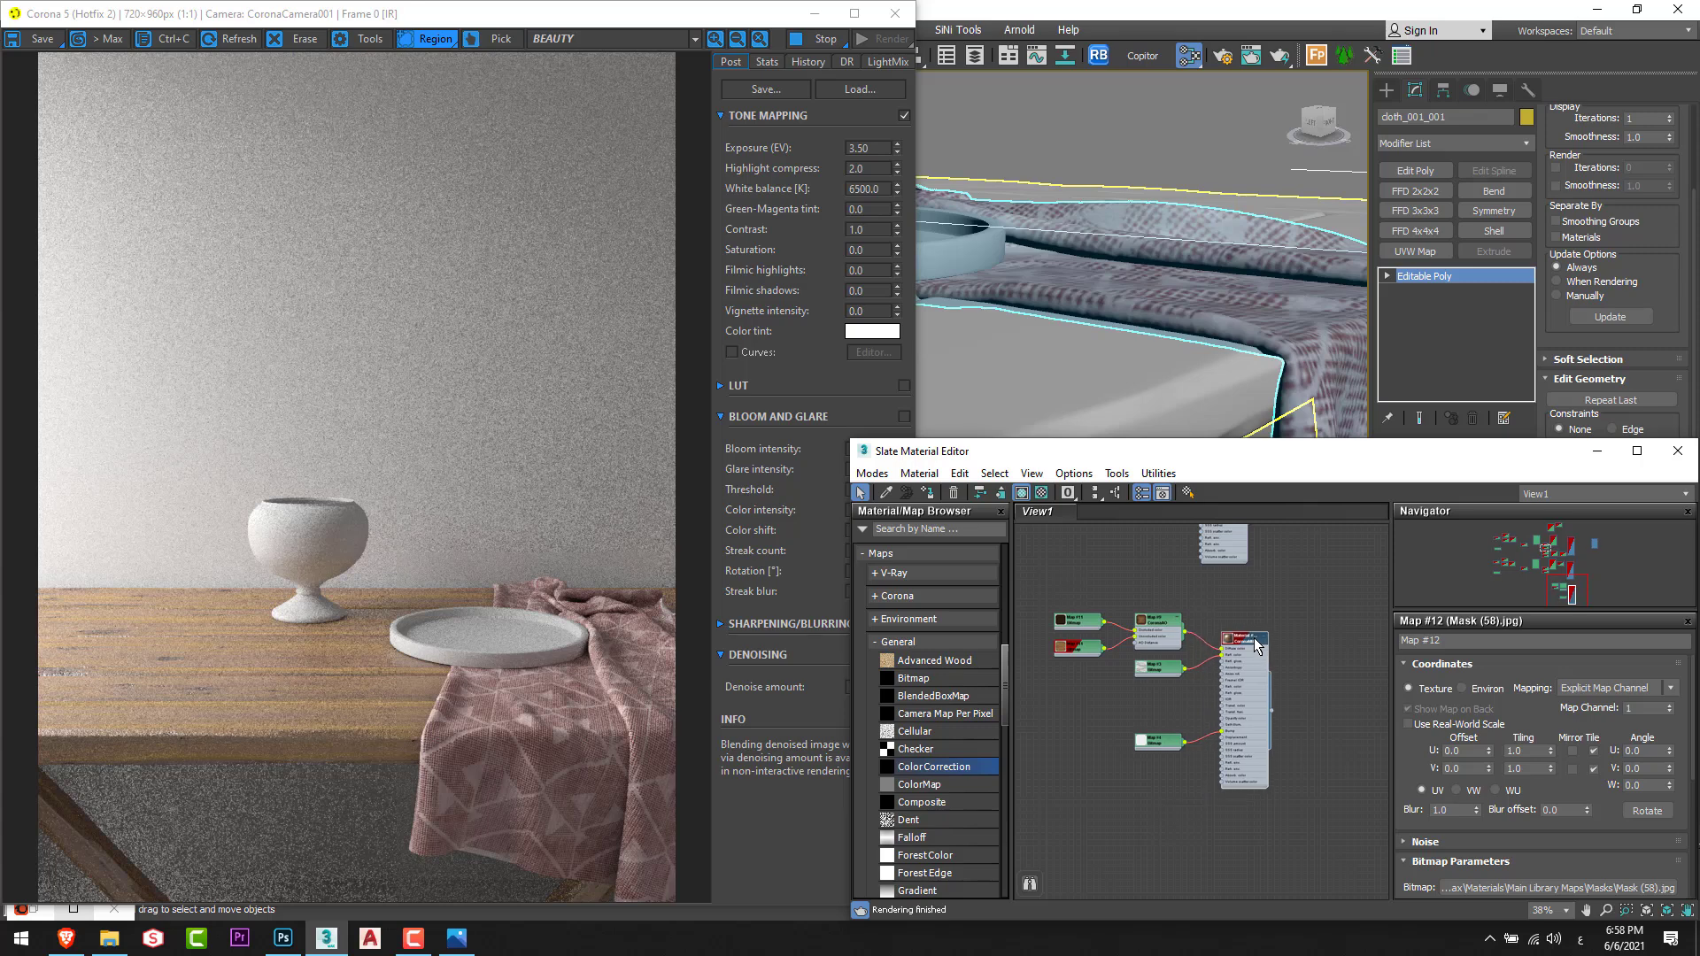
pyautogui.press('l')
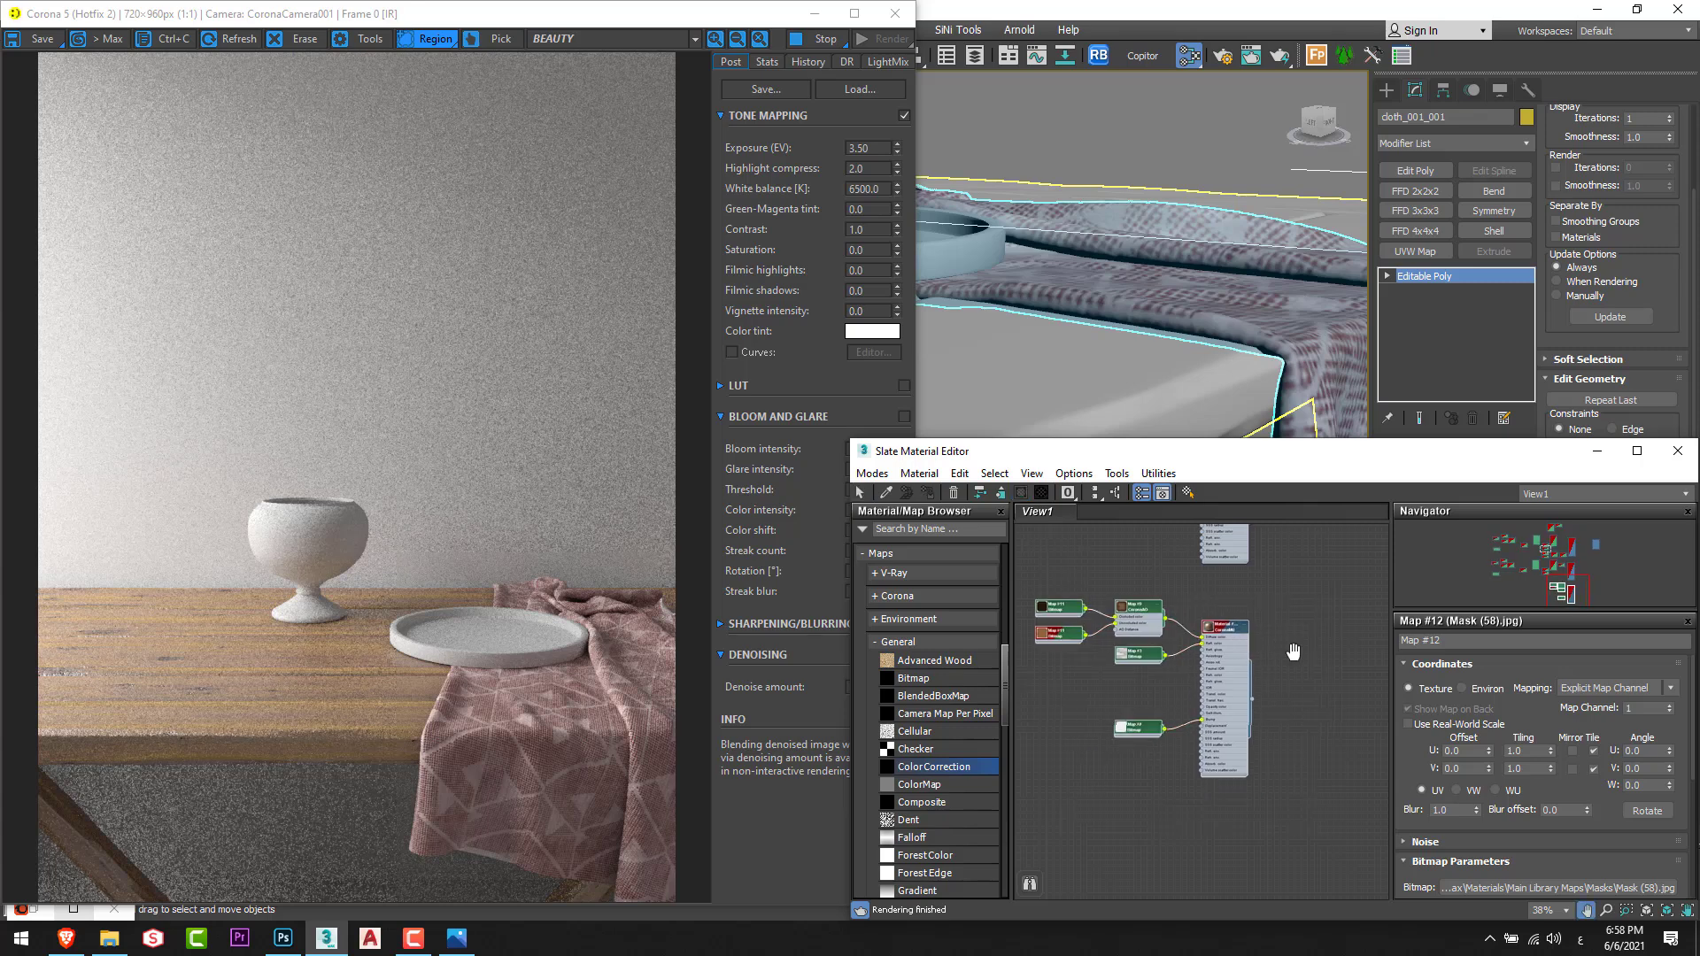
pyautogui.scroll(2, 1289, 647)
pyautogui.scroll(1, 1124, 647)
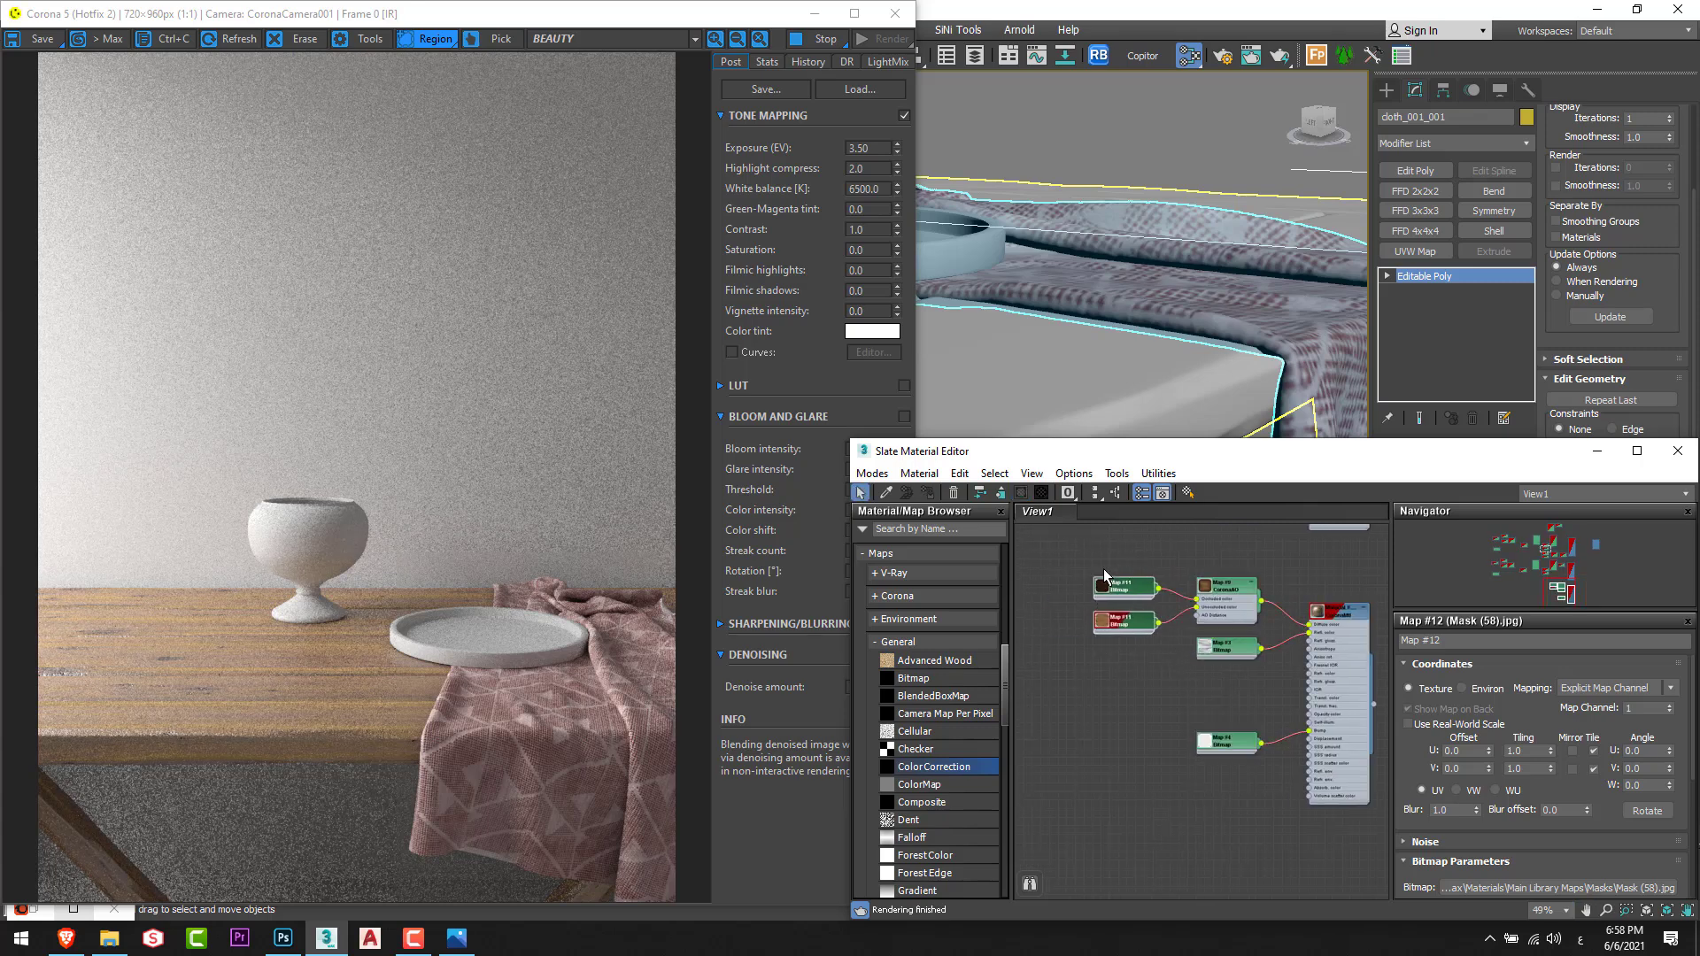
pyautogui.scroll(1, 1208, 666)
pyautogui.moveTo(1059, 642); pyautogui.dragTo(1149, 629, button='middle')
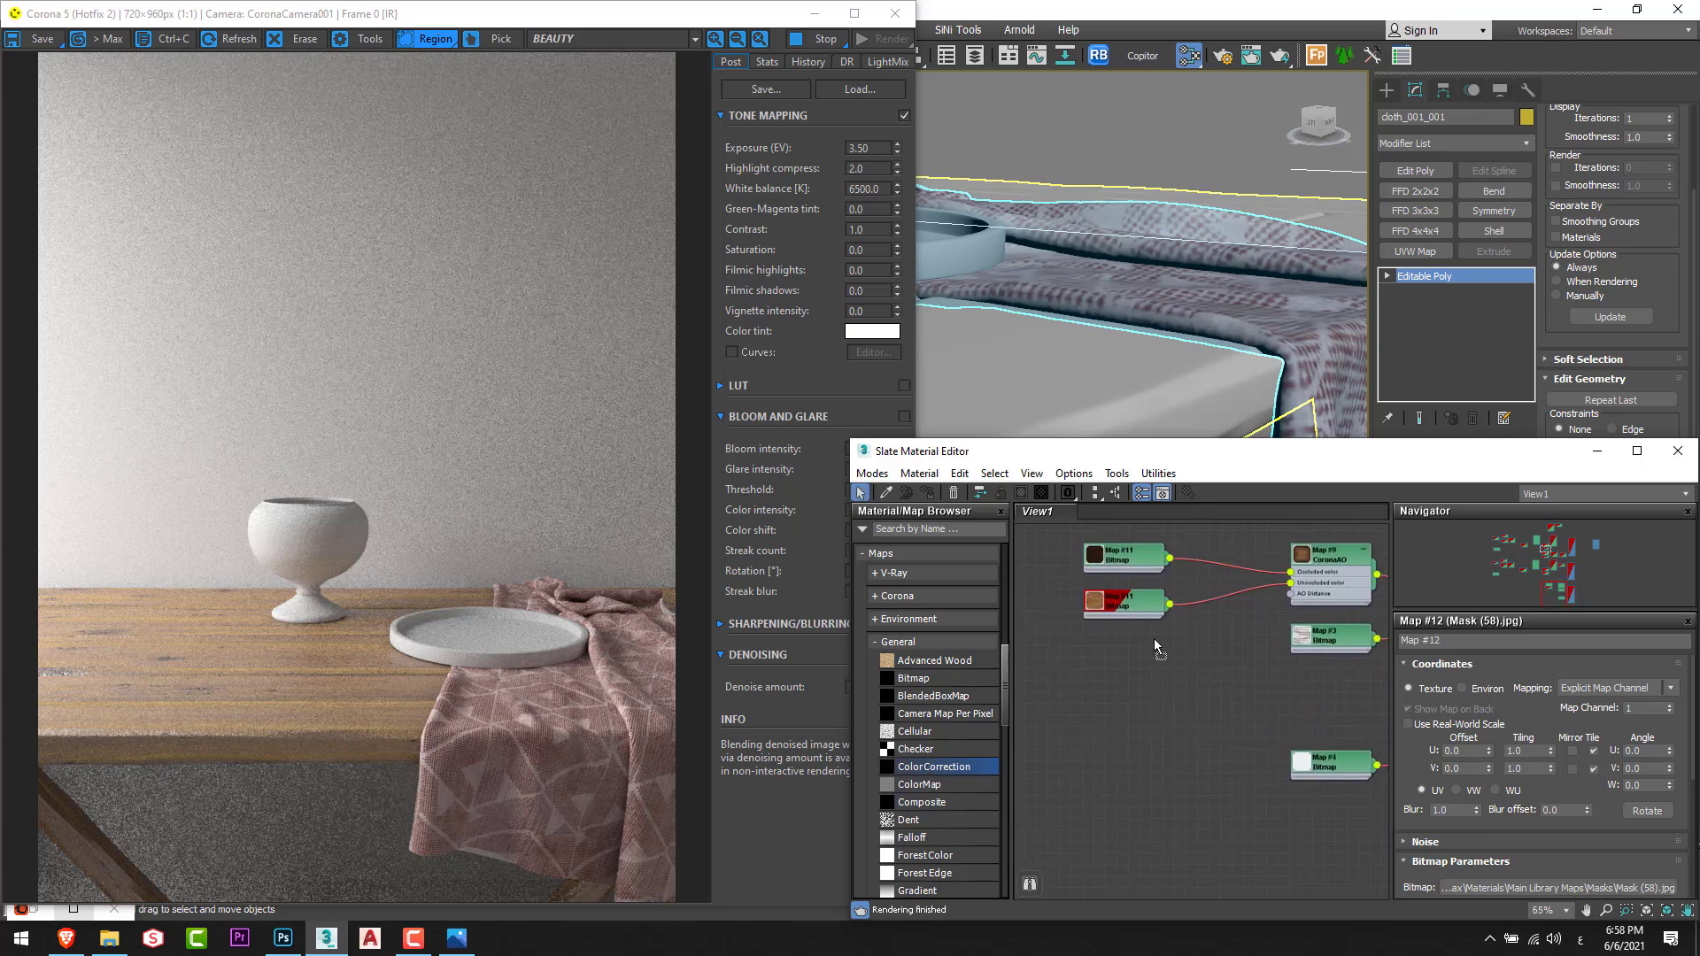
# Insert a Color Correction map between the wood bitmap and CoronaAO's unoccluded color, with saturation about -10.3 and hue shift about -5.4.
pyautogui.moveTo(1155, 647); pyautogui.dragTo(1038, 642)
pyautogui.moveTo(1217, 608); pyautogui.dragTo(1205, 607)
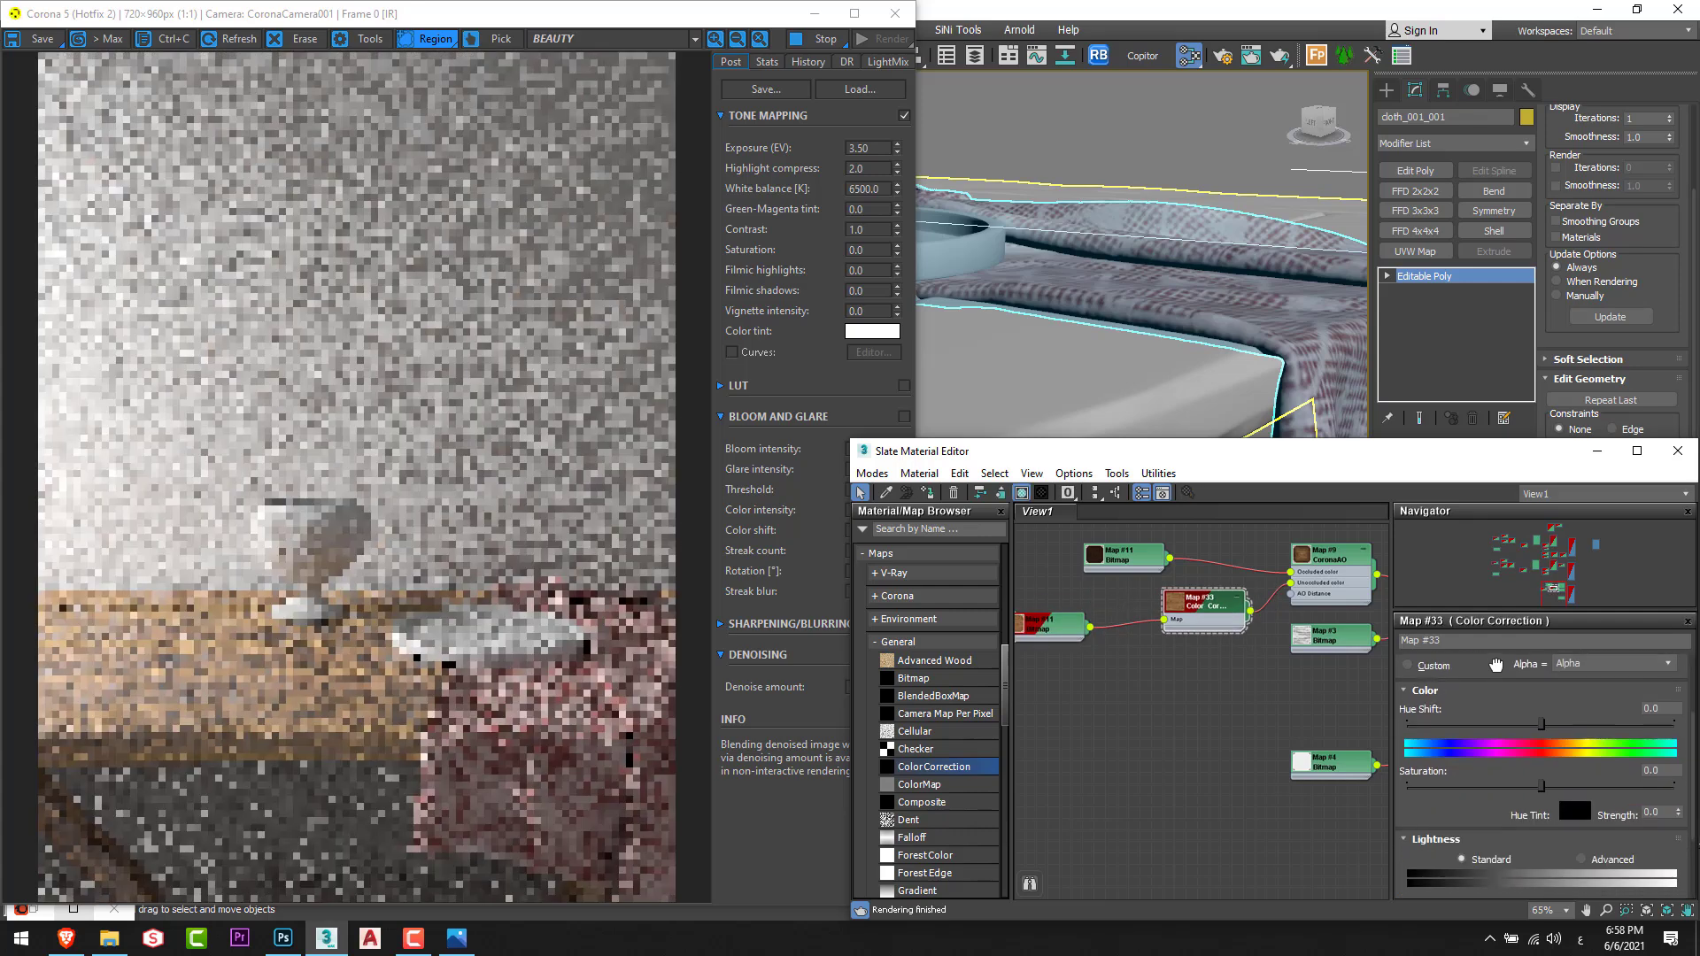
pyautogui.click(1527, 768)
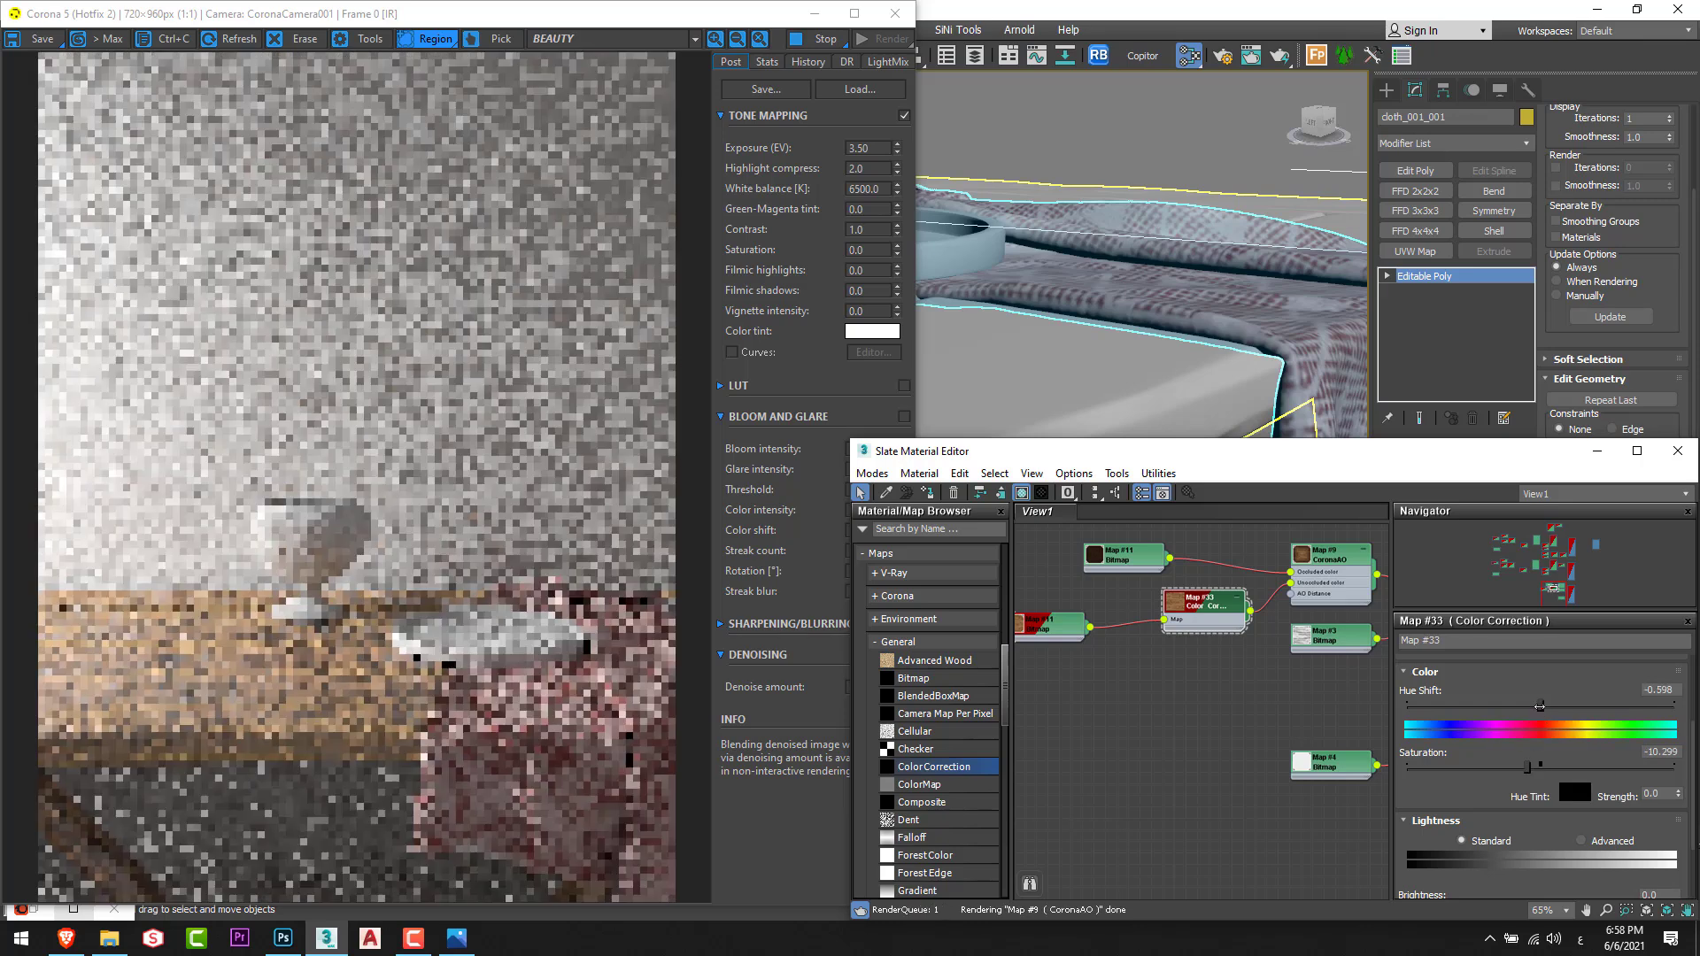
pyautogui.moveTo(1541, 706); pyautogui.dragTo(1534, 705)
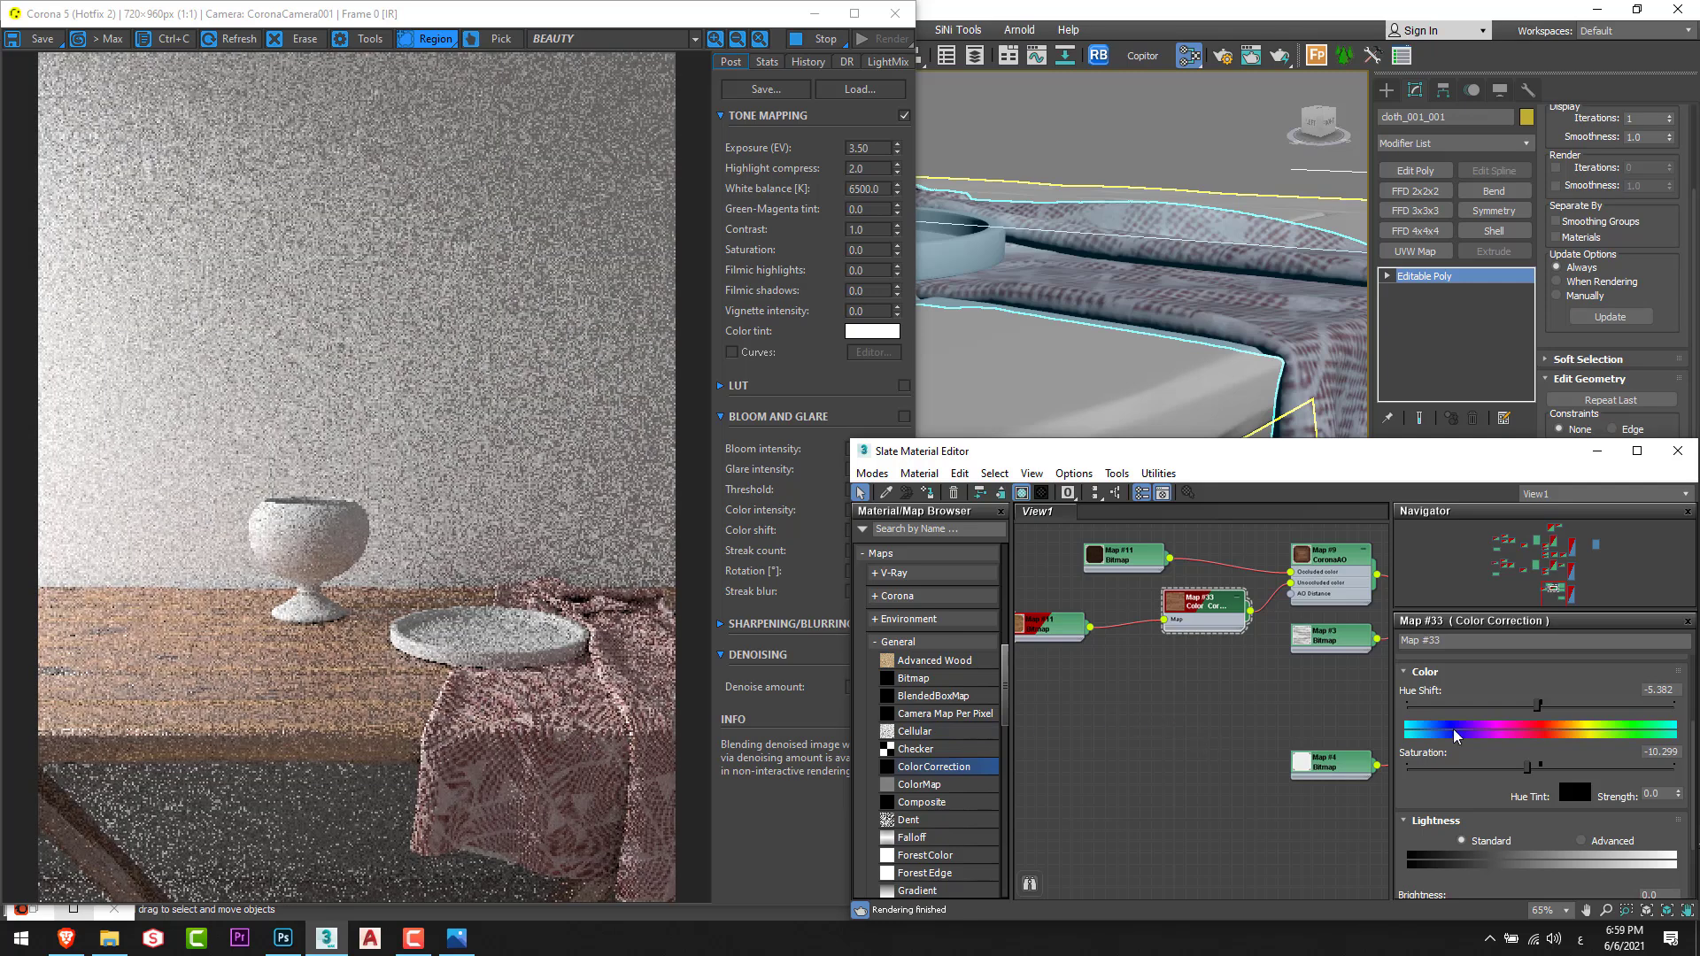
# Insert a Color Correction map between the dark wood bitmap and CoronaAO's occluded color, raise its saturation and set its lightness to Advanced.
pyautogui.moveTo(1129, 554); pyautogui.dragTo(1049, 529)
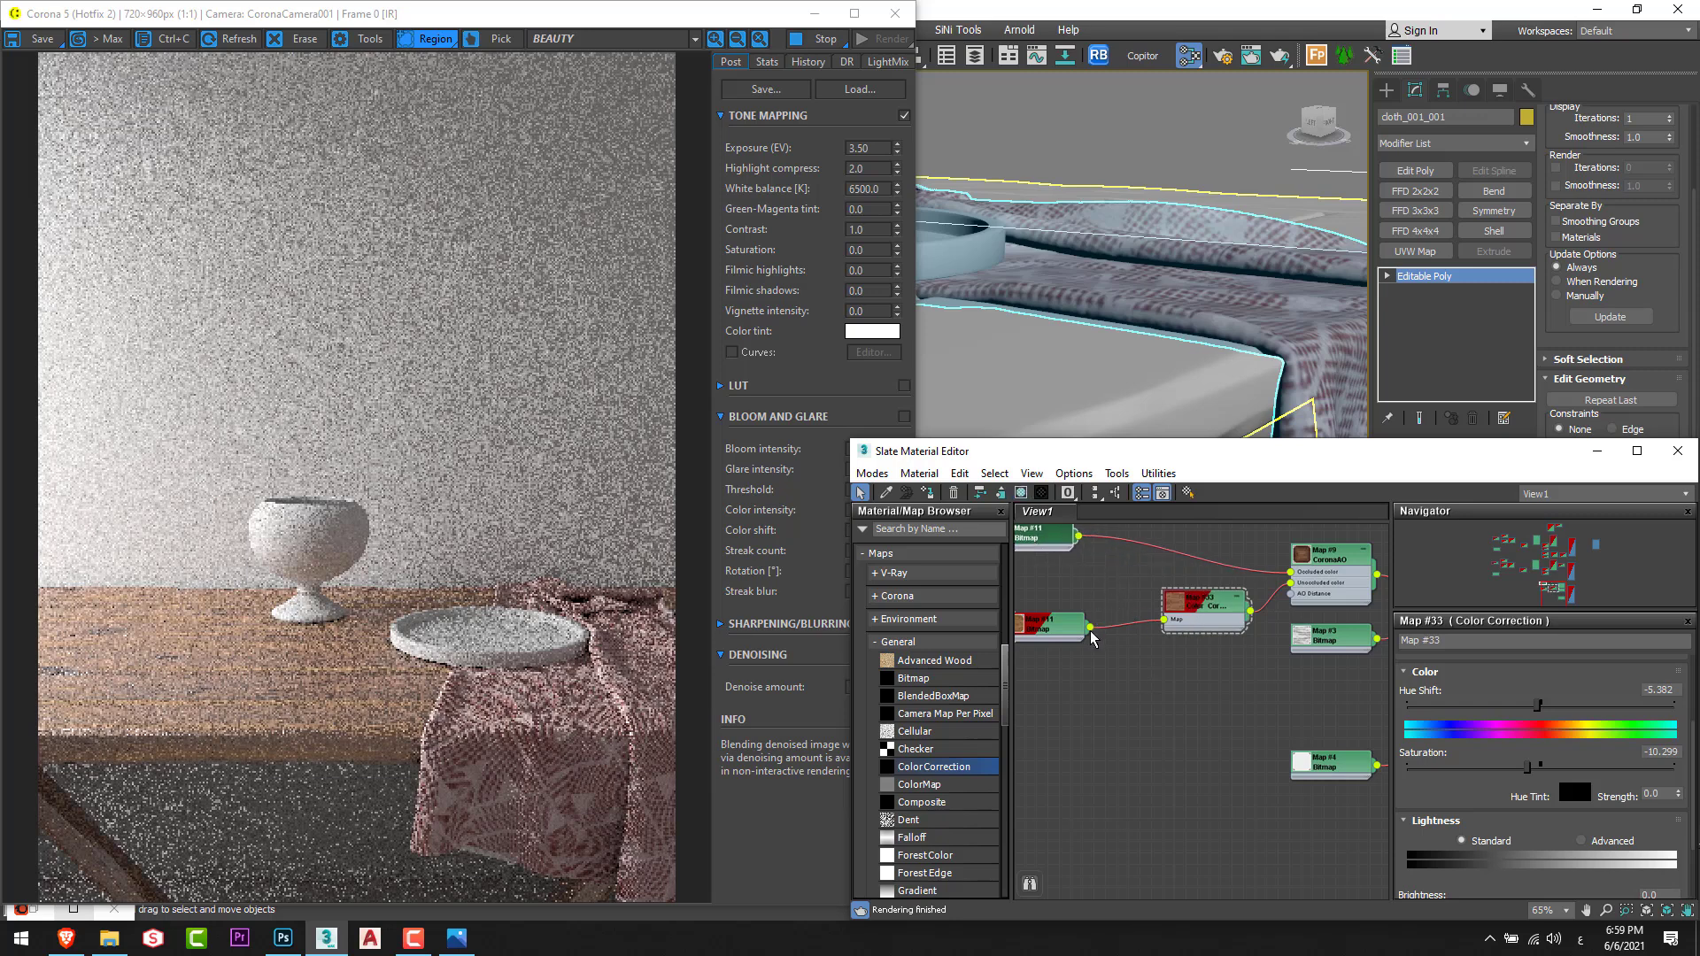
pyautogui.keyDown('shift'); pyautogui.moveTo(1191, 604); pyautogui.dragTo(1199, 542); pyautogui.keyUp('shift')
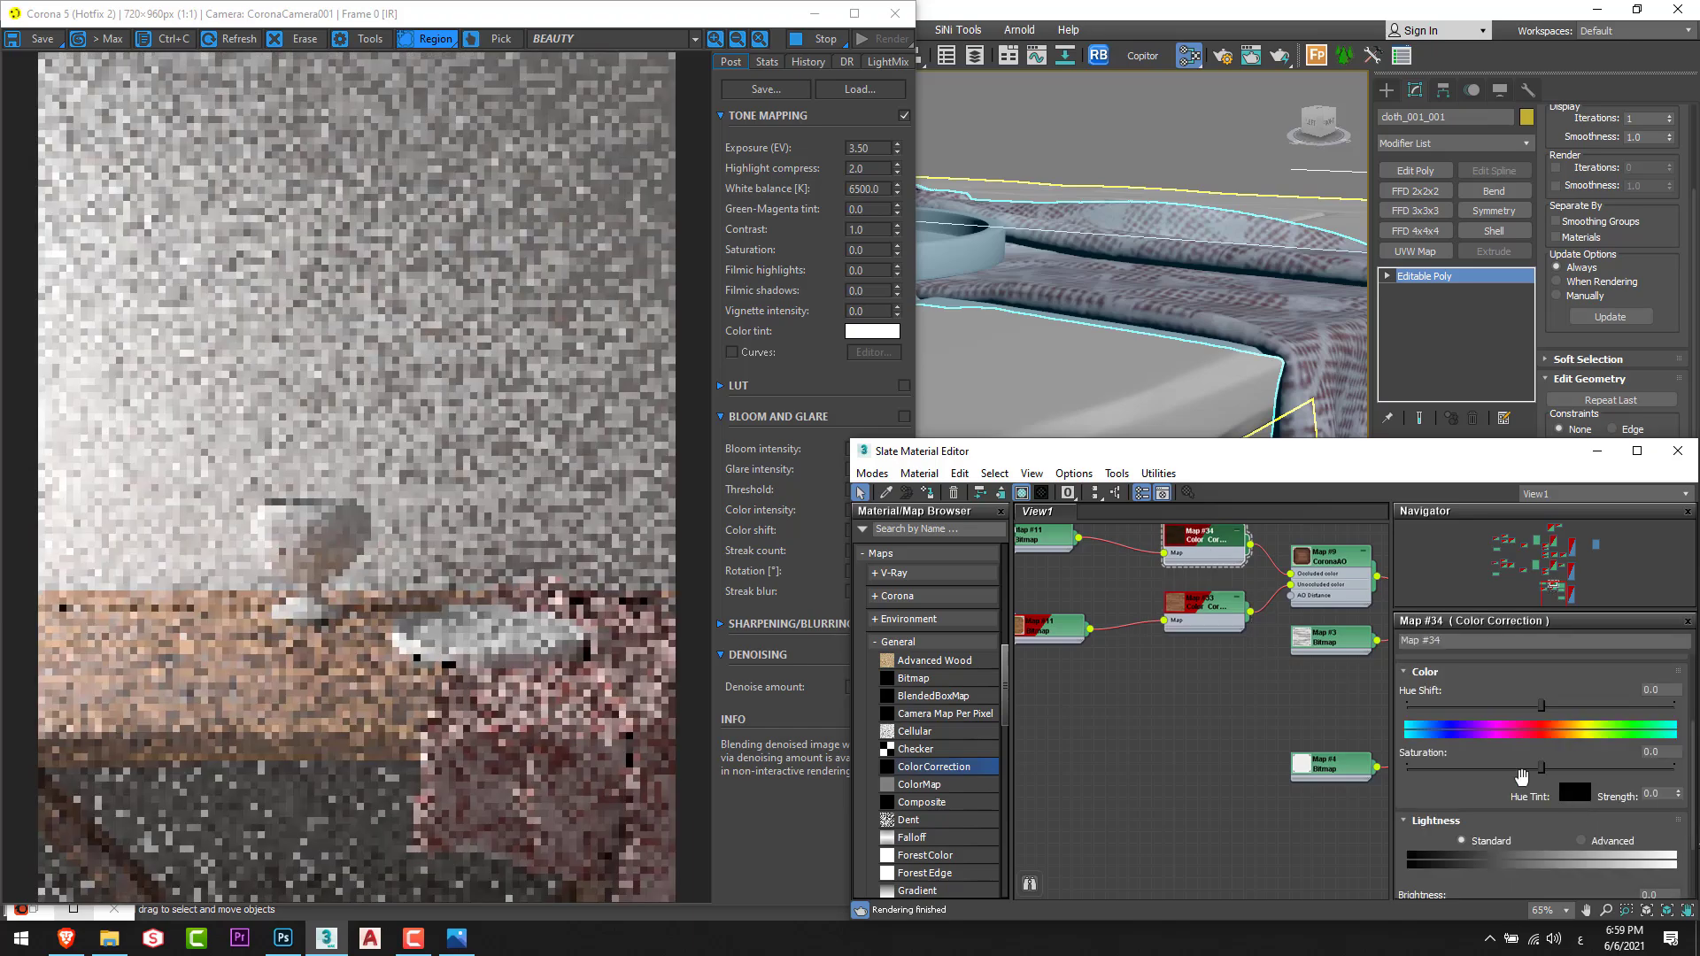
pyautogui.click(1581, 840)
pyautogui.scroll(-3, 1534, 785)
pyautogui.doubleClick(1529, 808)
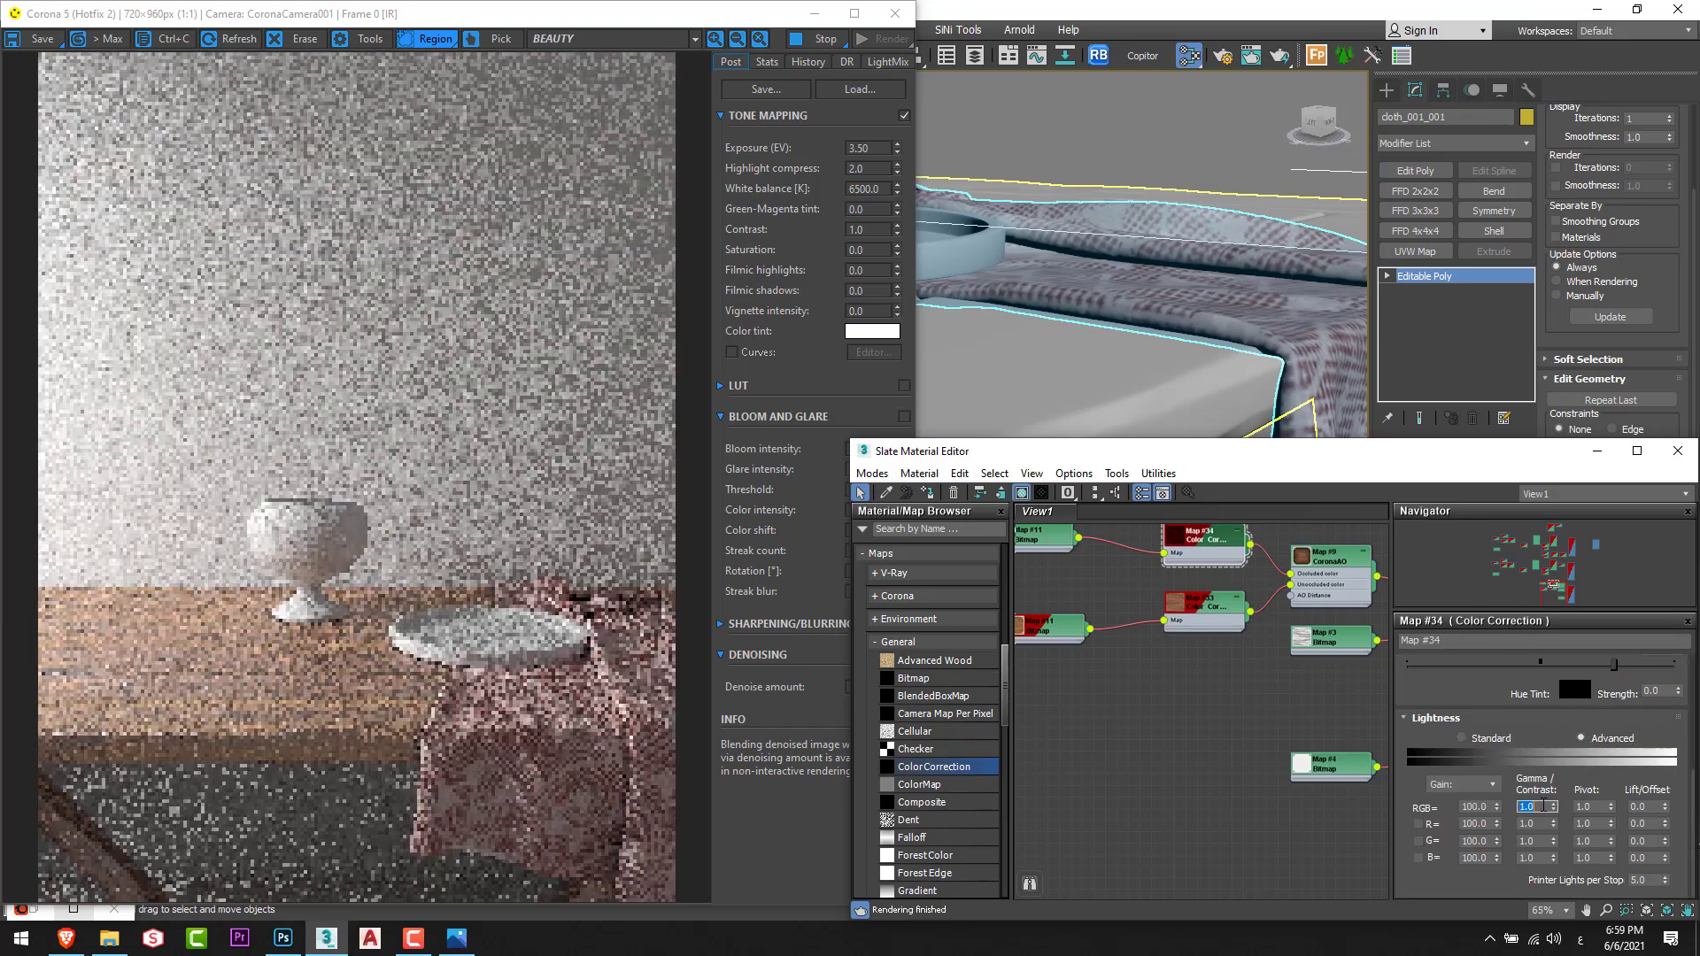
# Set the unoccluded-color Color Correction map's lightness to Advanced with RGB gamma/contrast 0.85, and lower its saturation to about -23.
pyautogui.doubleClick(1199, 603)
pyautogui.scroll(-3, 1474, 837)
pyautogui.scroll(2, 1556, 783)
pyautogui.moveTo(1557, 718); pyautogui.dragTo(1510, 719)
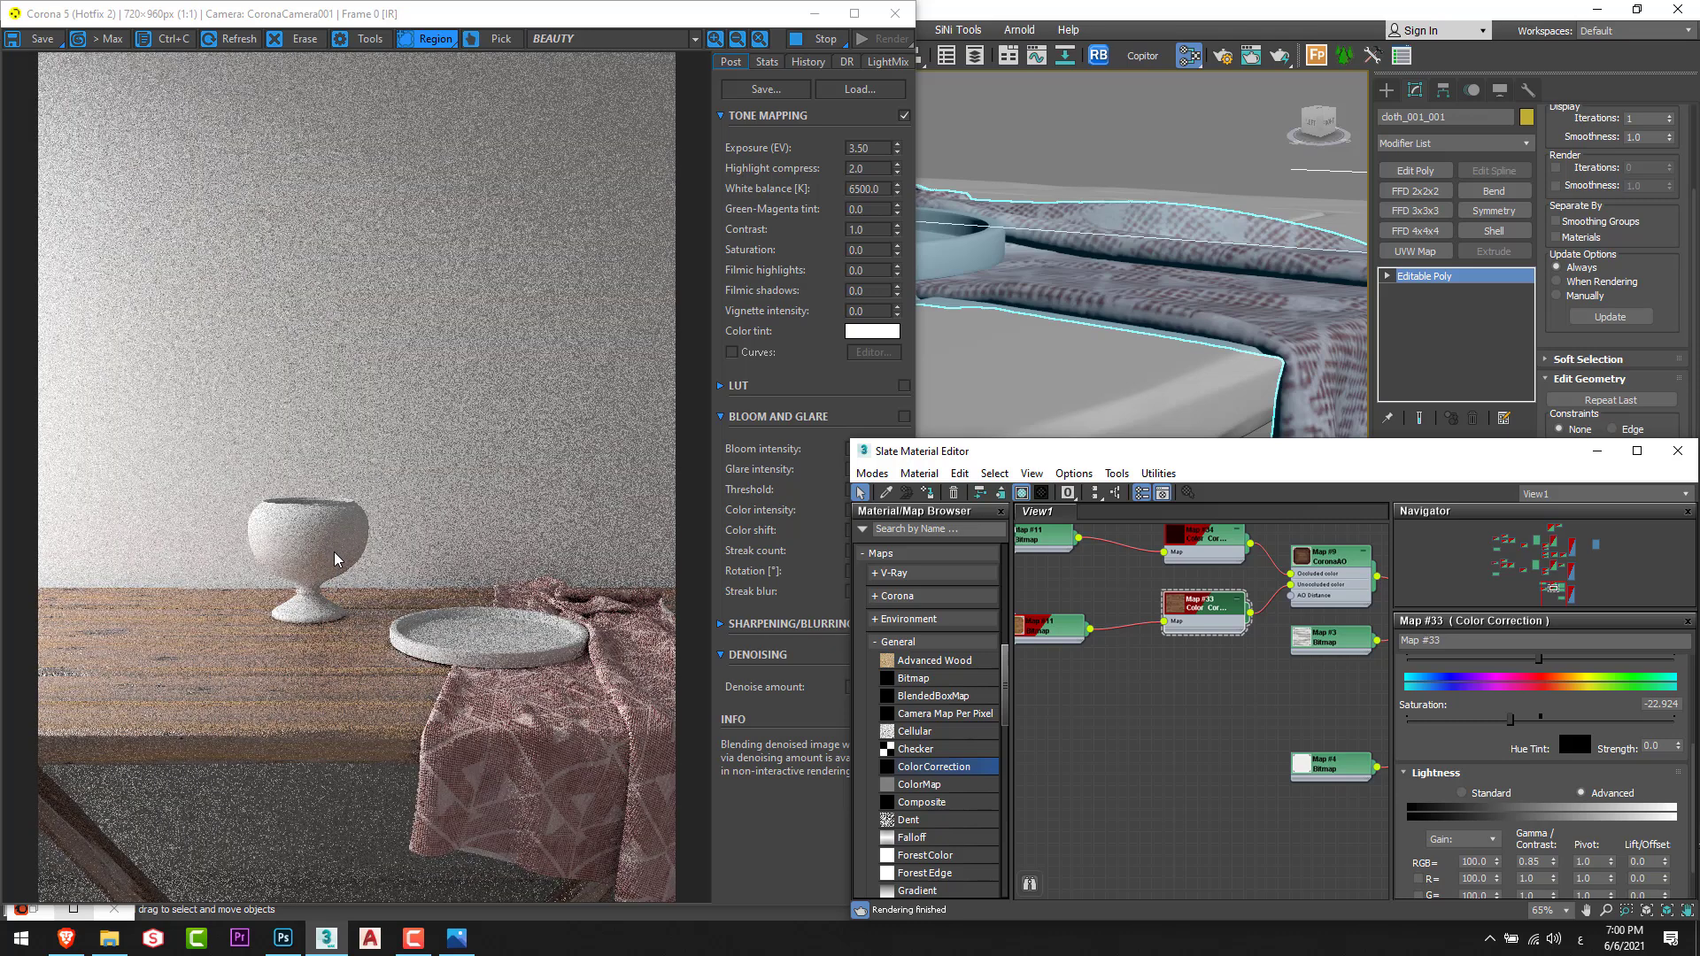
# Switch to the web browser, view the Plain Terracotta - PBR0088 texture page, and return to 3ds Max.
pyautogui.scroll(1, 305, 544)
pyautogui.scroll(-1, 328, 551)
pyautogui.scroll(-2, 1236, 654)
pyautogui.keyDown('alt'); pyautogui.moveTo(1151, 328); pyautogui.dragTo(1114, 381, button='middle'); pyautogui.keyUp('alt')
pyautogui.hotkey('alt', 'Tab')
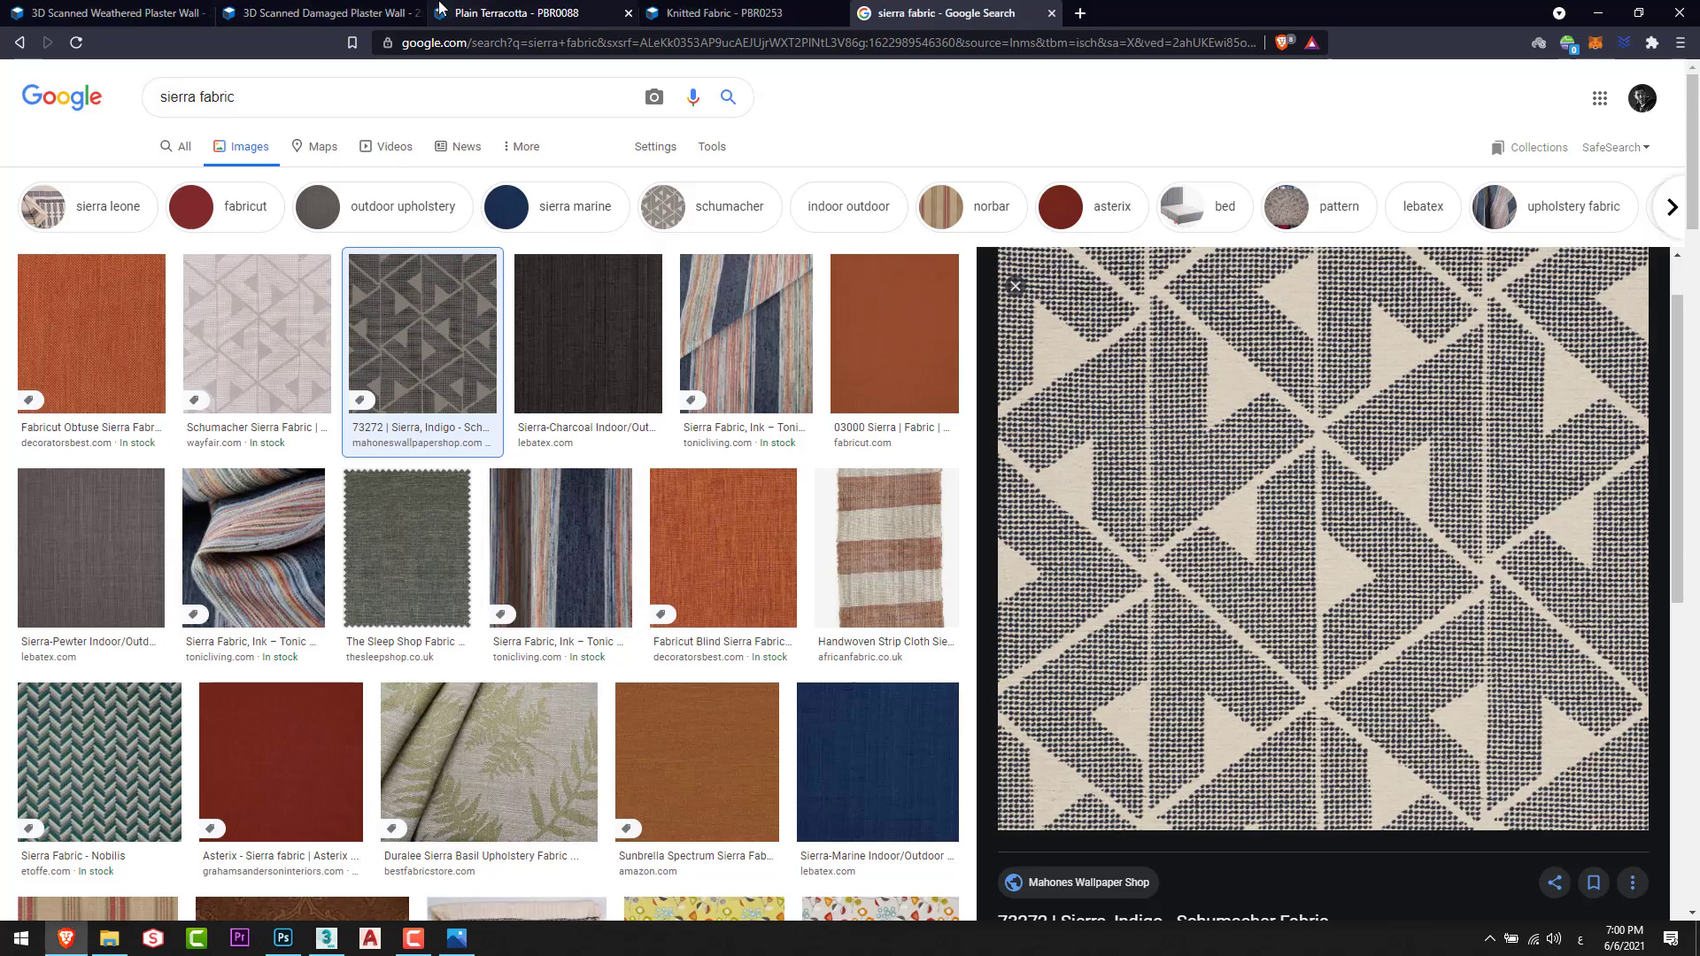
pyautogui.click(465, 11)
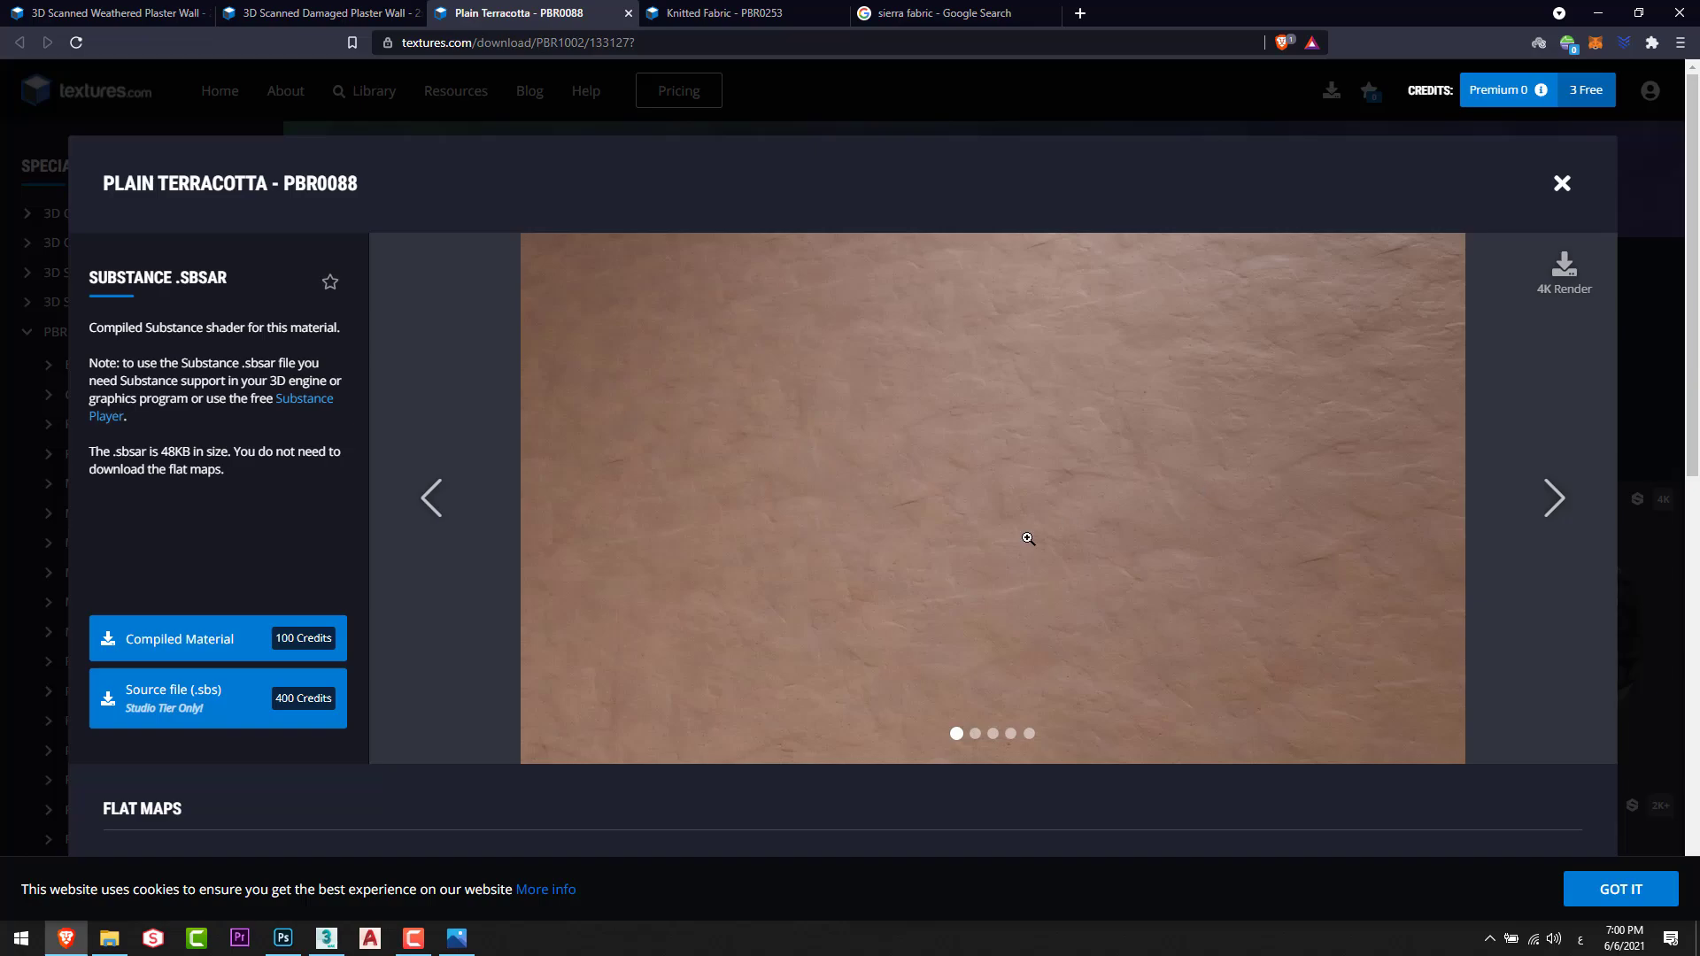
pyautogui.hotkey('alt', 'Tab')
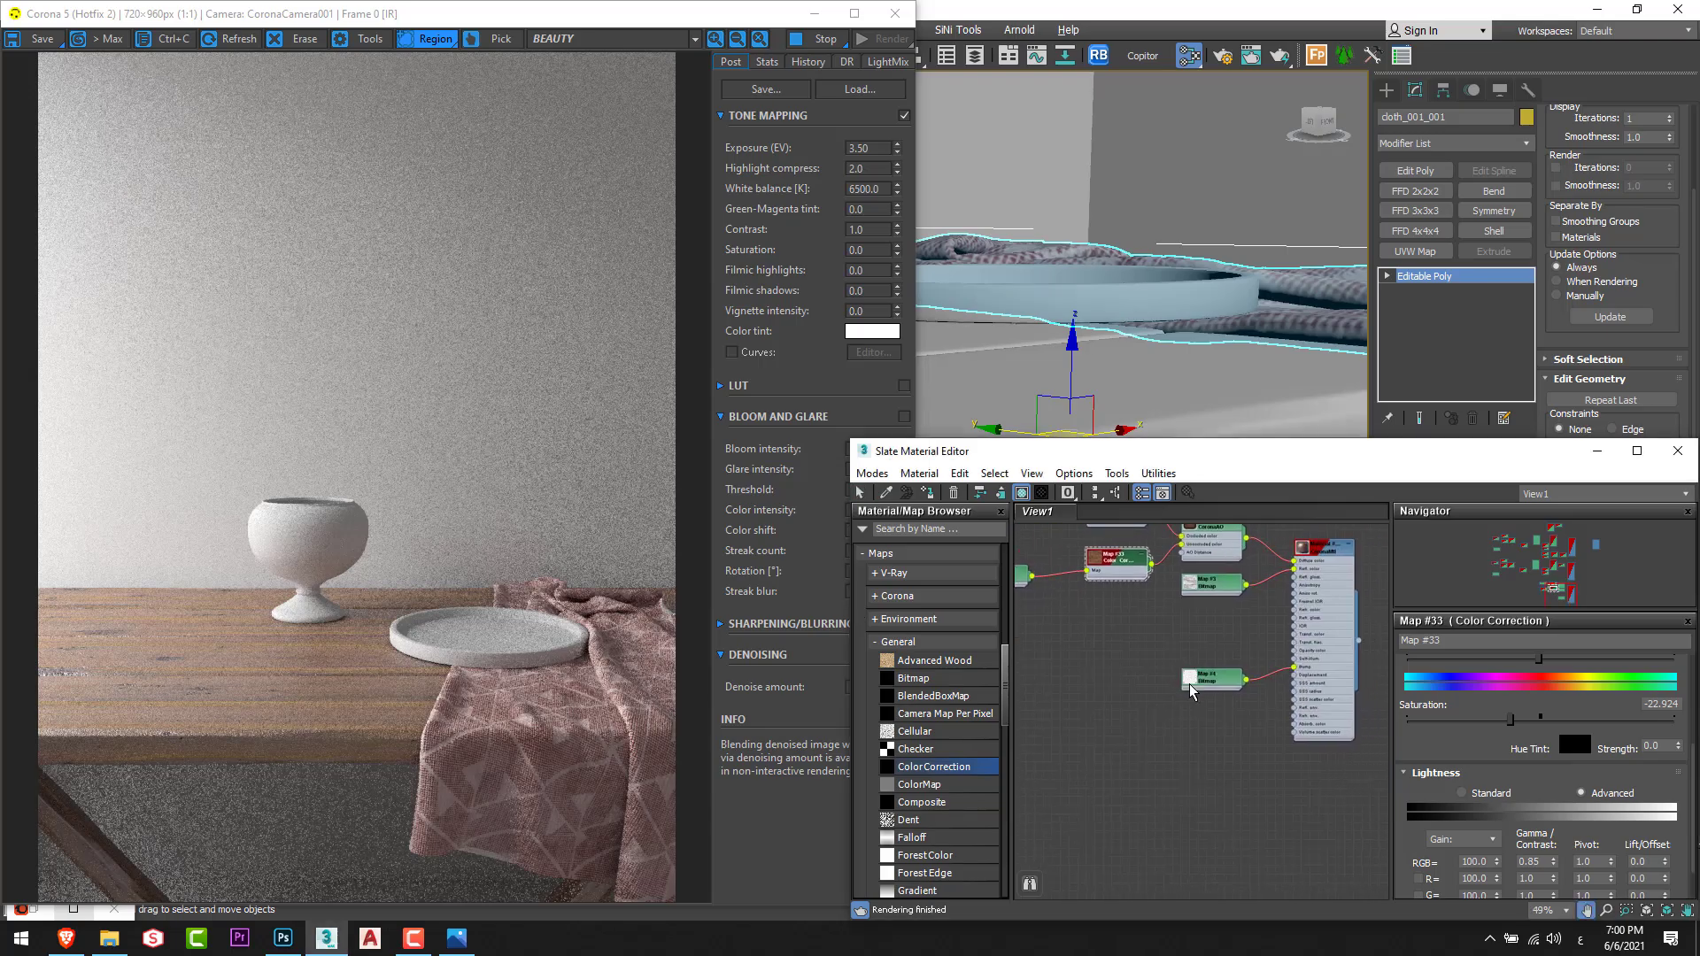
# Draw a render region around the footed bowl on the table and enlarge it in the render view.
pyautogui.moveTo(387, 481); pyautogui.dragTo(231, 650)
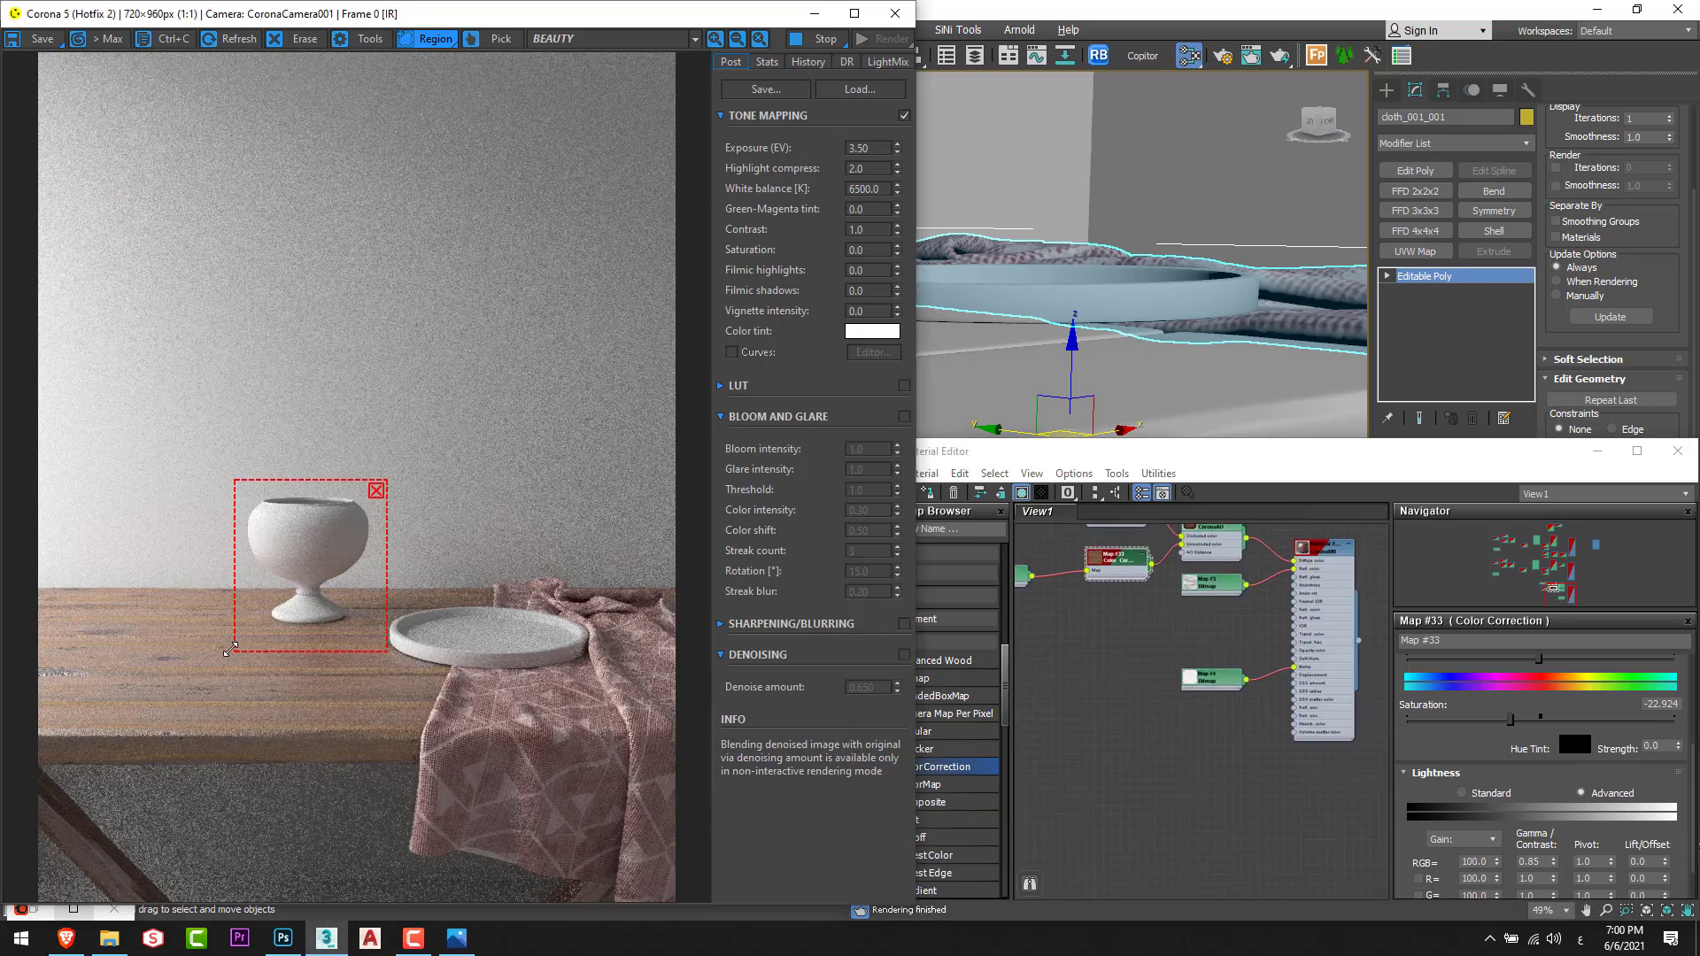
pyautogui.scroll(1, 303, 559)
pyautogui.scroll(-6, 1275, 693)
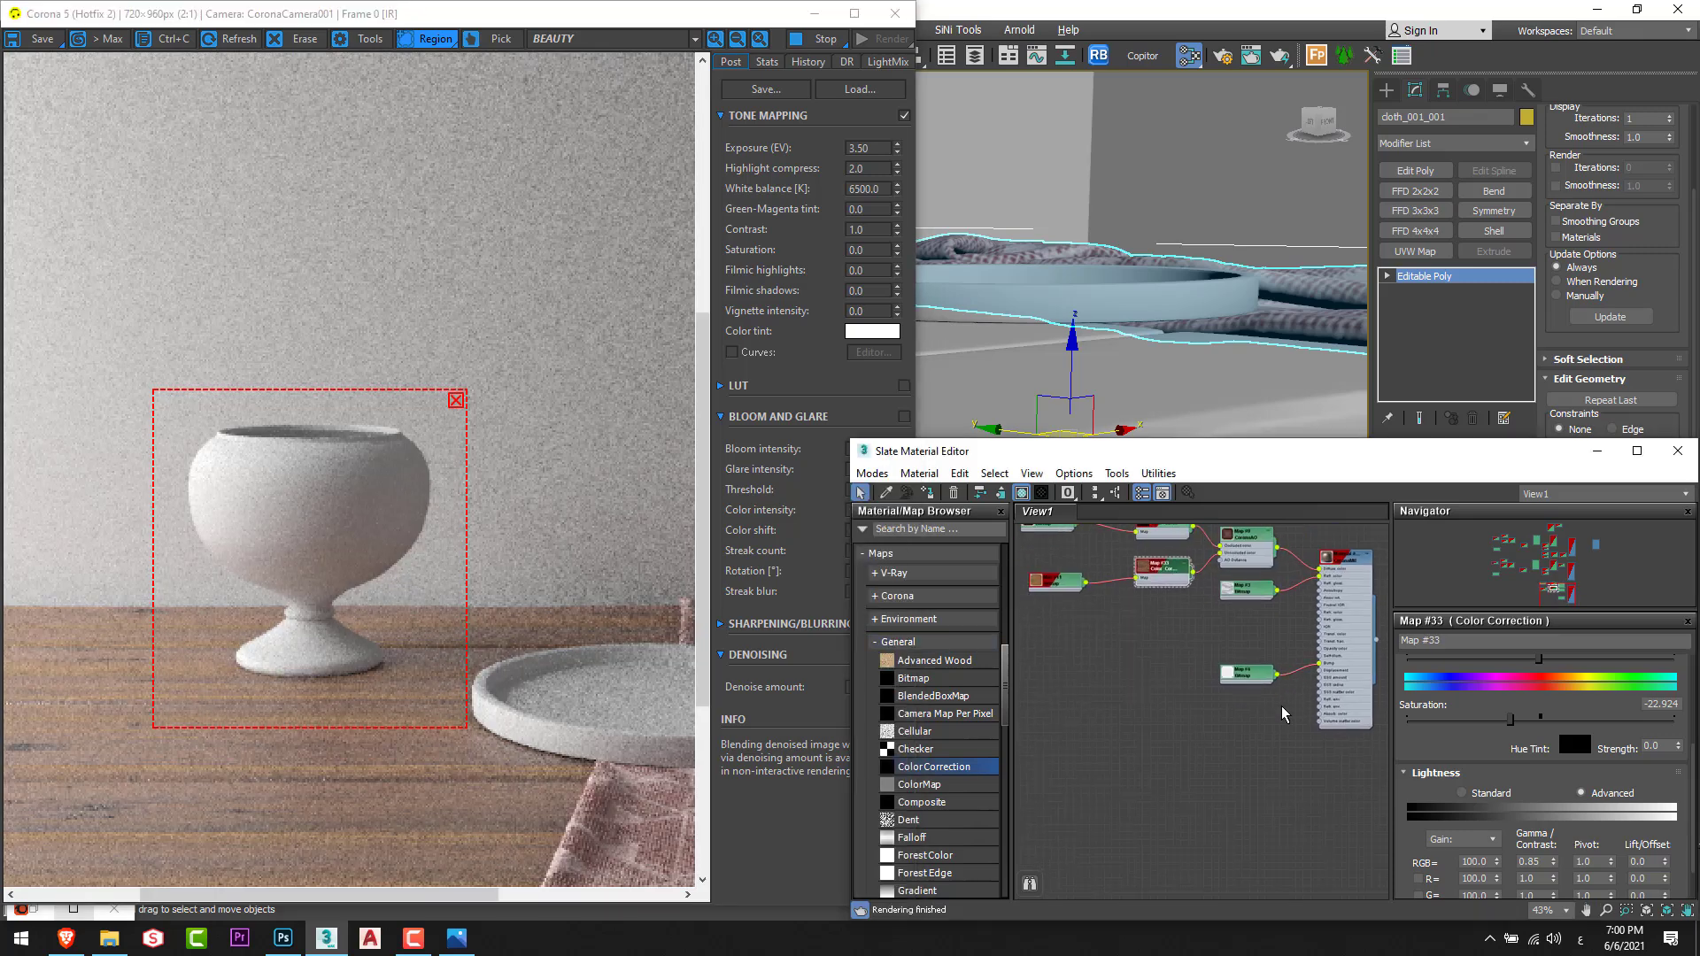
# Examine the complete material node network in the enlarged Slate Material Editor and restore the editor's size.
pyautogui.moveTo(1282, 705); pyautogui.dragTo(1248, 857, button='middle')
pyautogui.doubleClick(1236, 449)
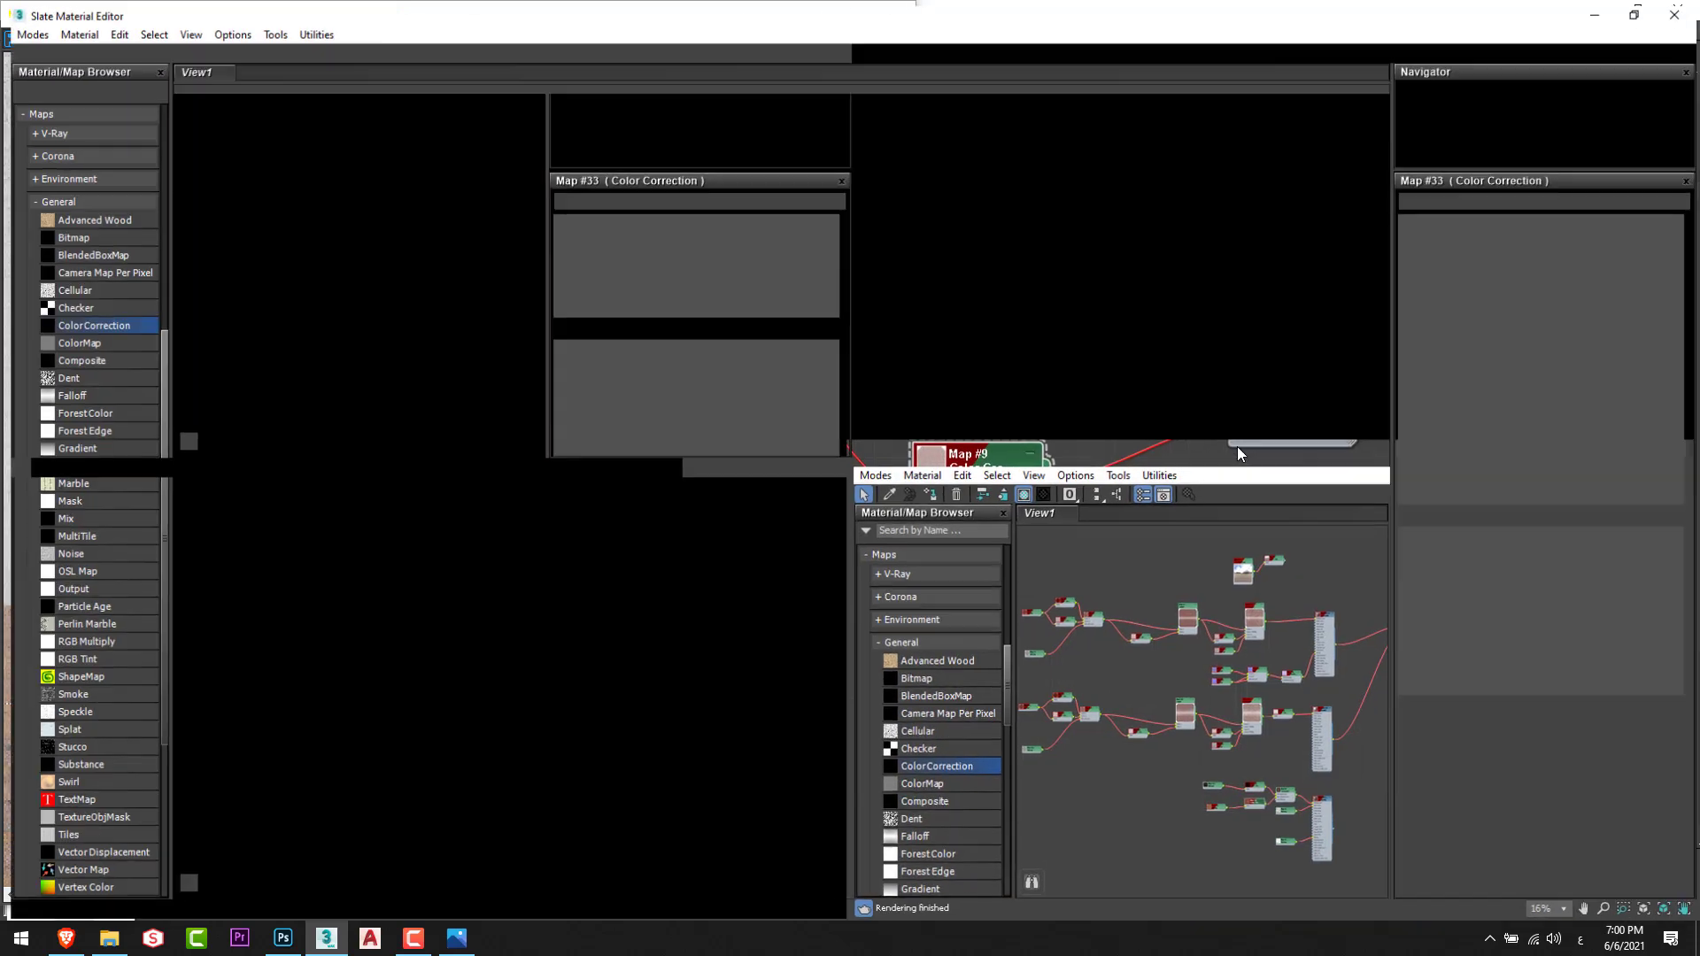
pyautogui.scroll(5, 605, 447)
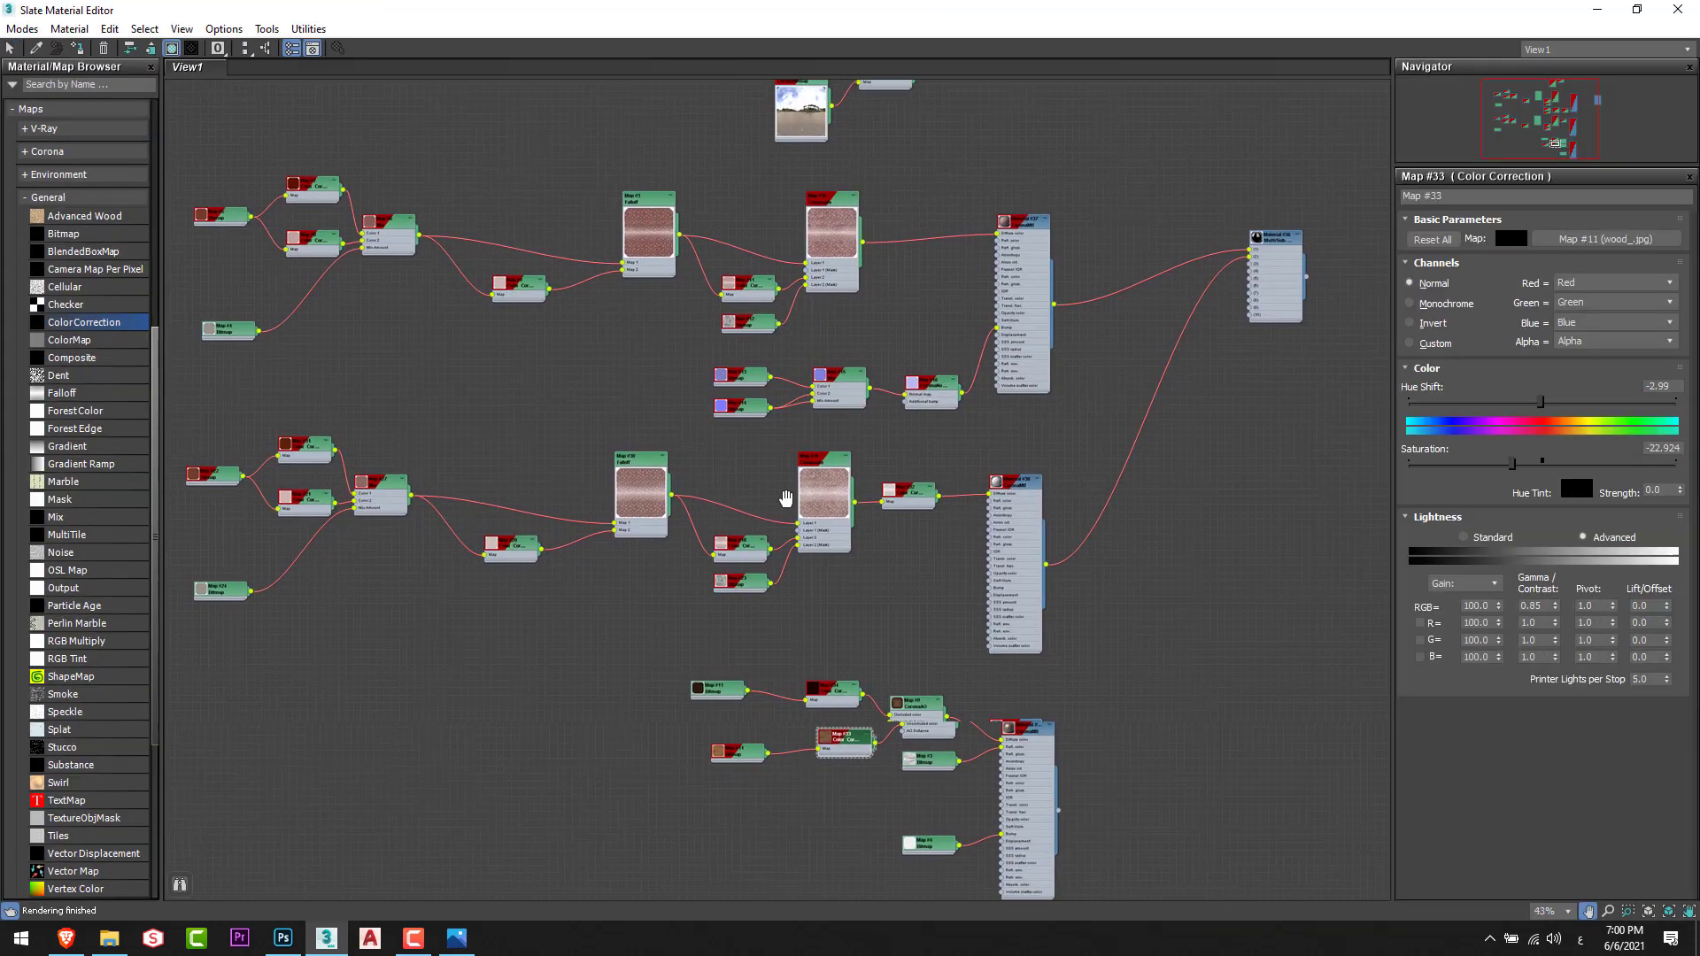
pyautogui.moveTo(785, 486); pyautogui.dragTo(811, 505, button='middle')
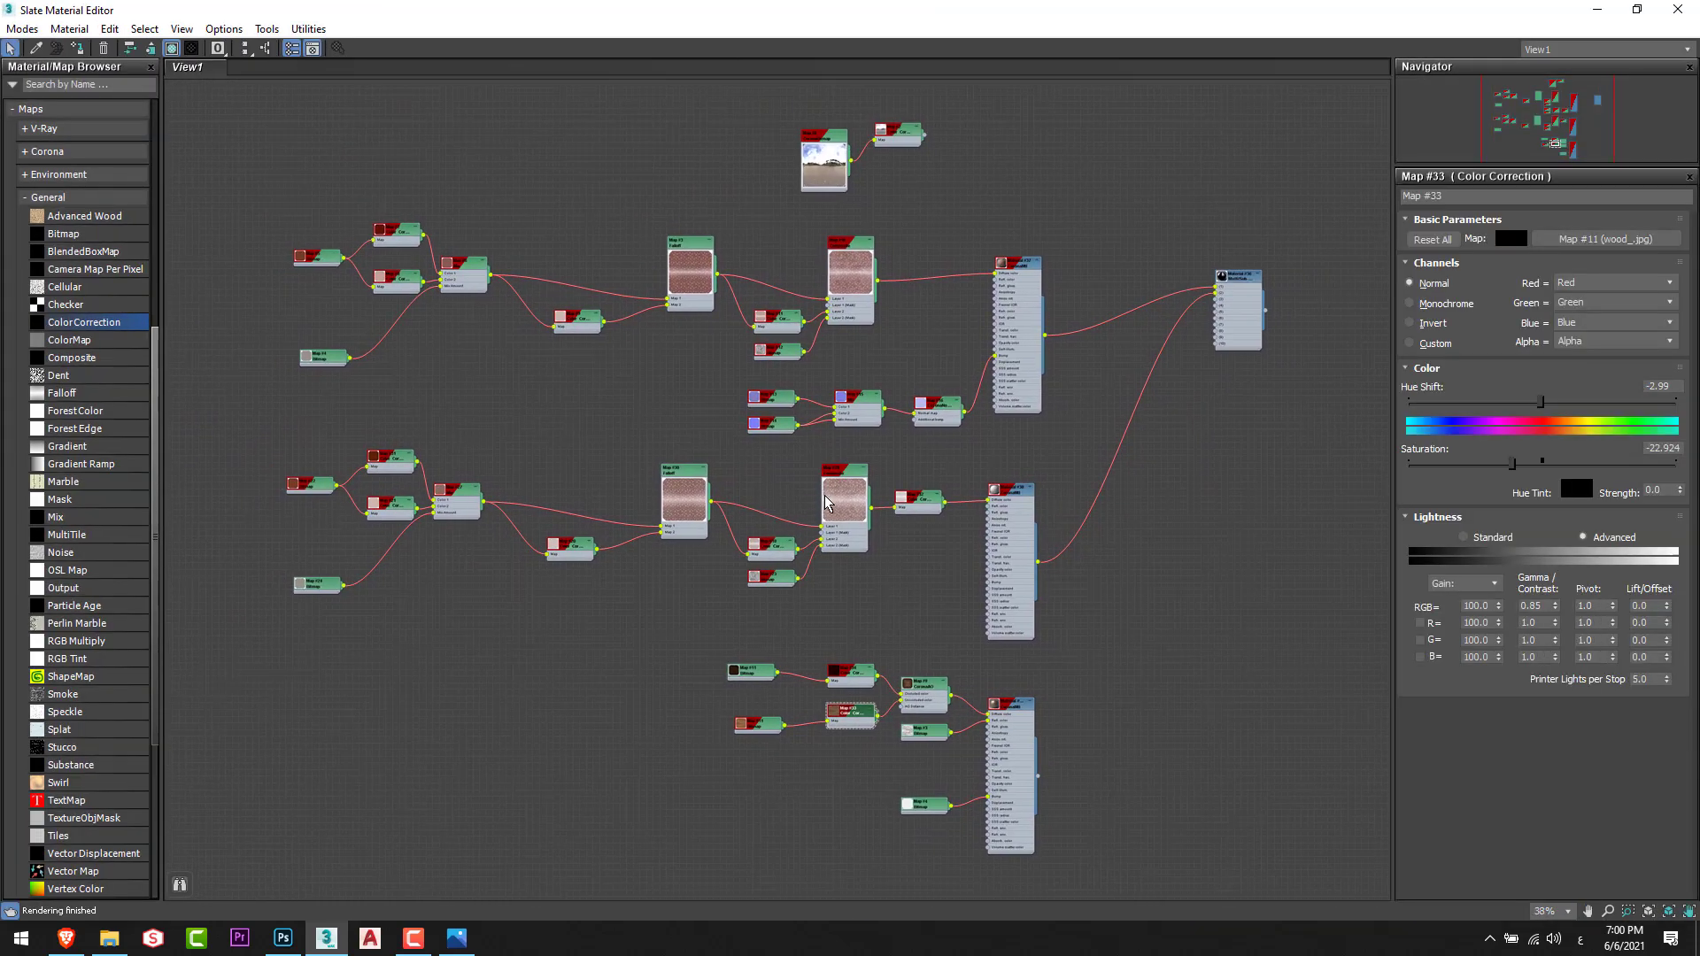
pyautogui.scroll(-8, 948, 543)
pyautogui.doubleClick(797, 11)
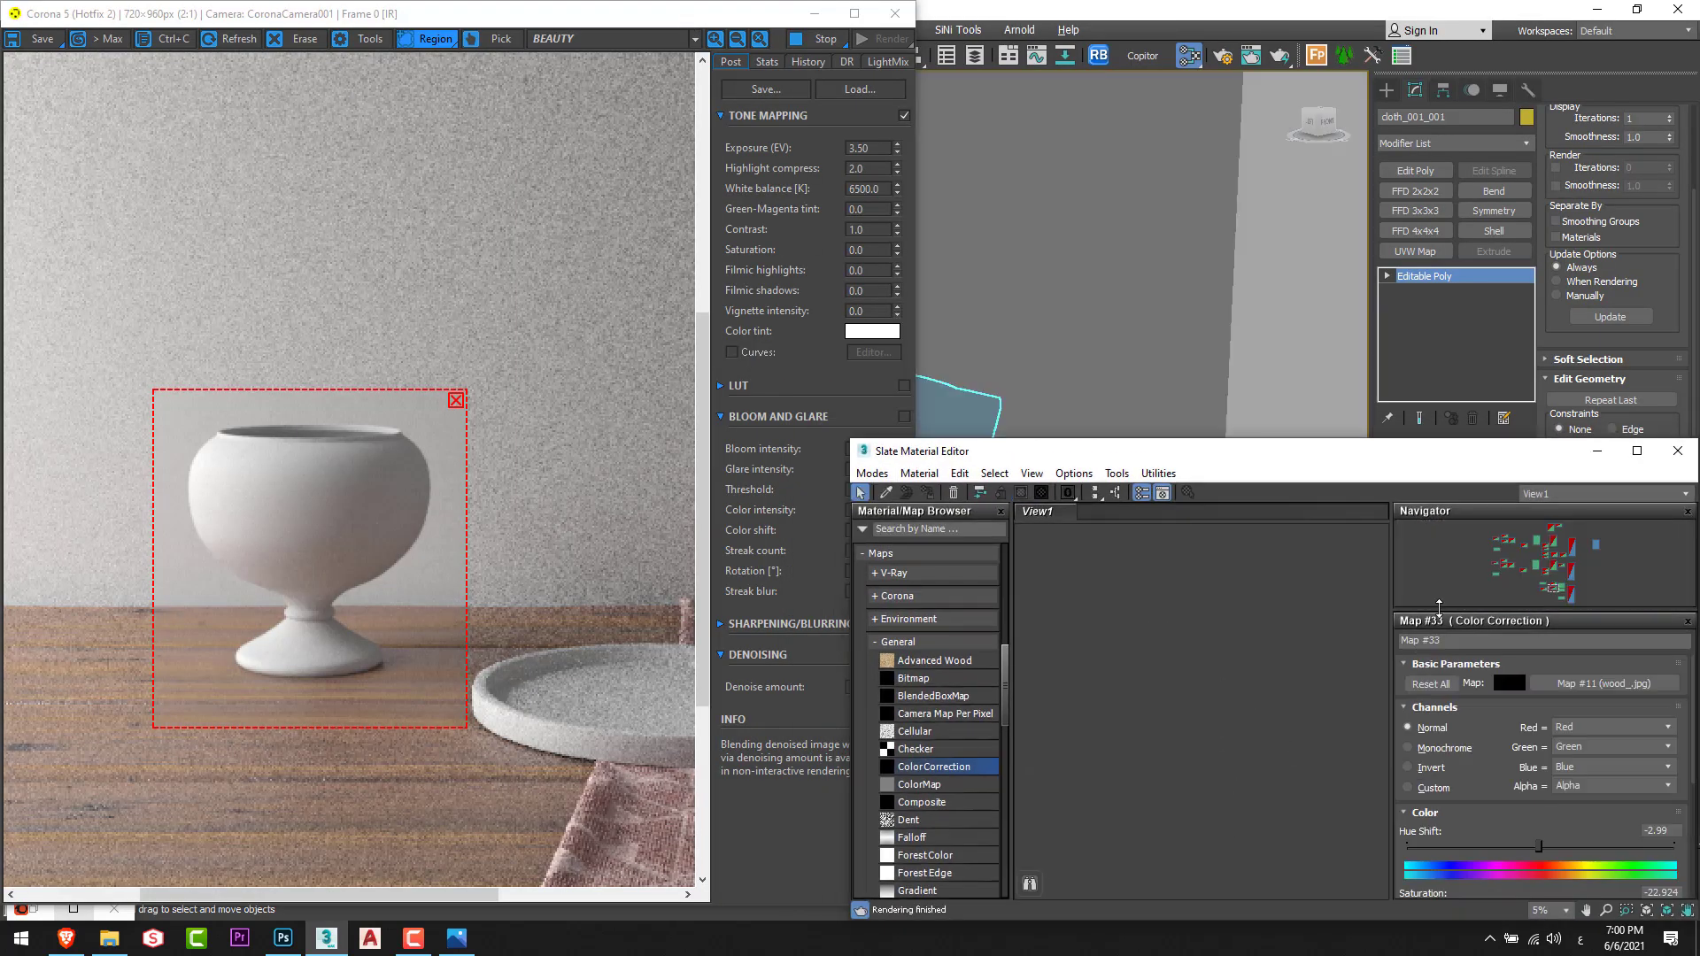
# Select the footed bowl, create a new CoronaMtl in the material graph, and assign it to the bowl.
pyautogui.click(1101, 284)
pyautogui.moveTo(1187, 554); pyautogui.dragTo(1196, 643, button='middle')
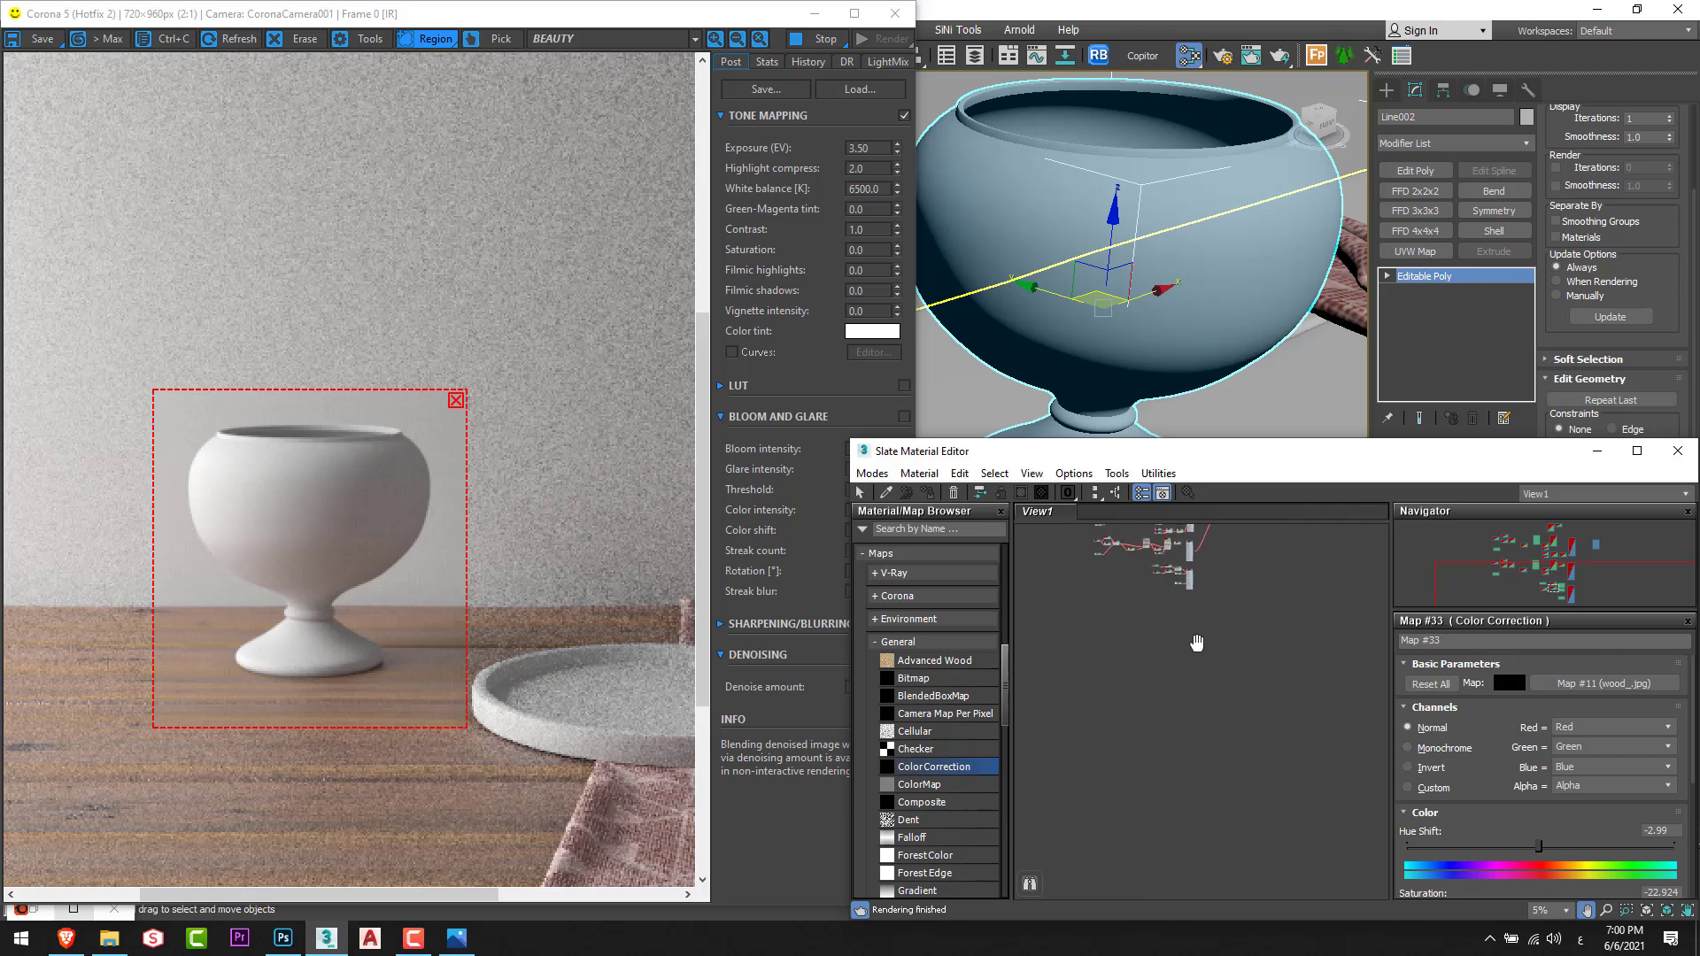
pyautogui.scroll(3, 1196, 646)
pyautogui.scroll(5, 947, 649)
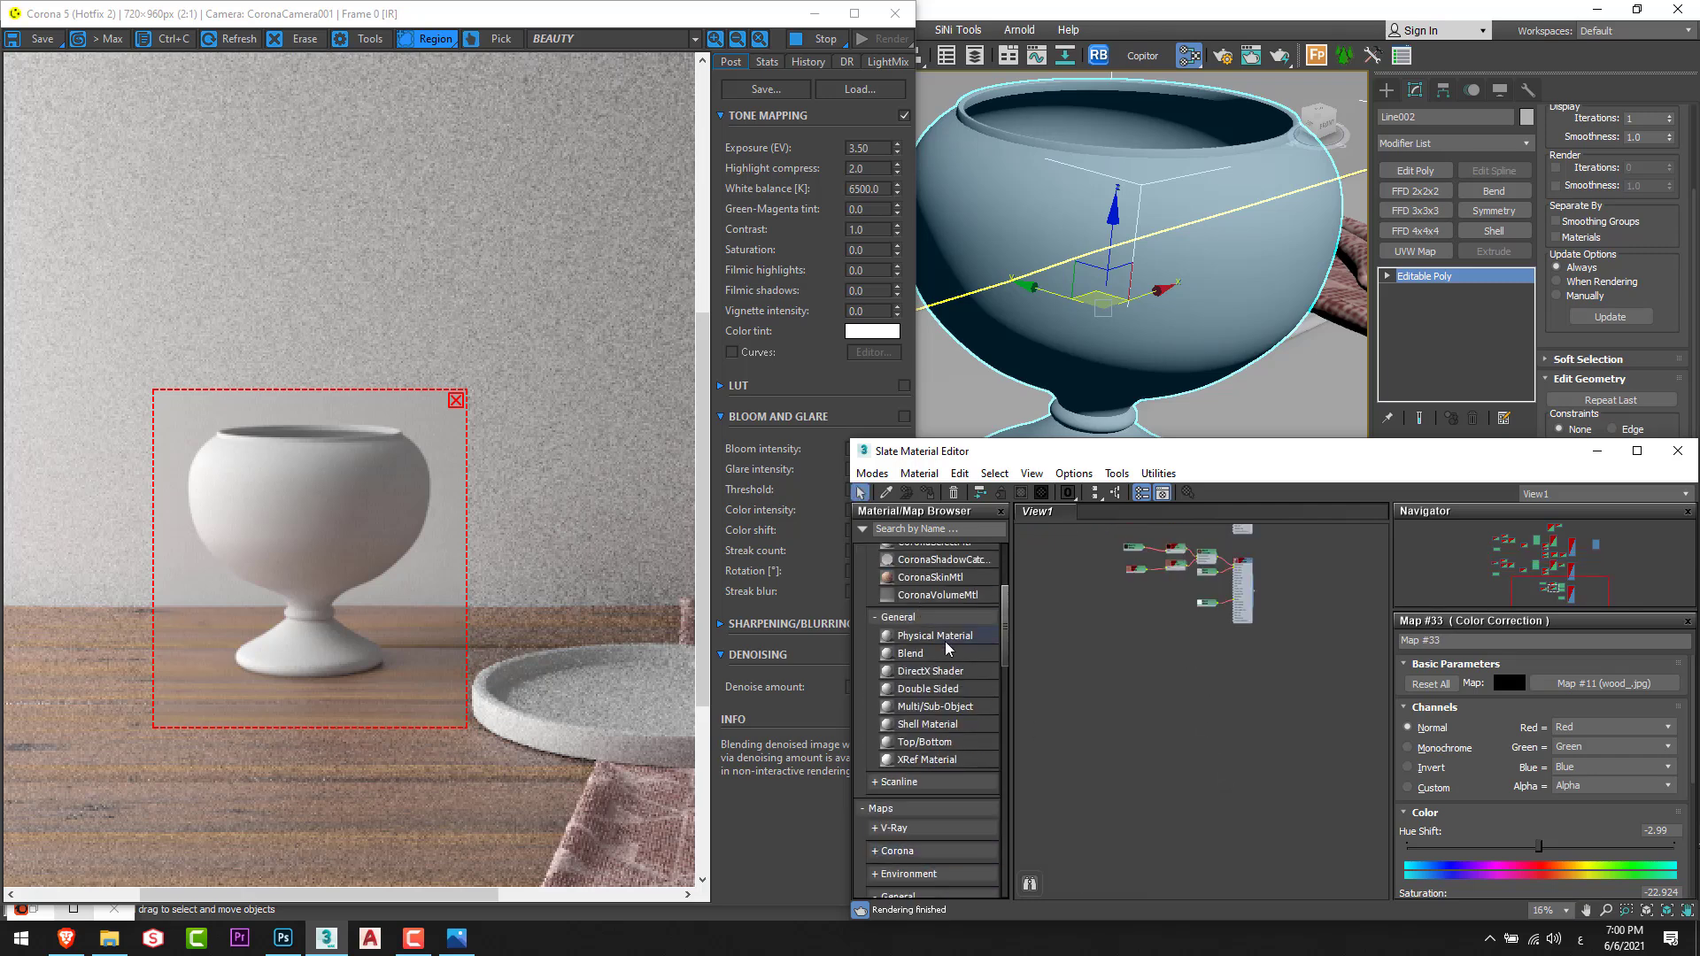
pyautogui.scroll(3, 939, 681)
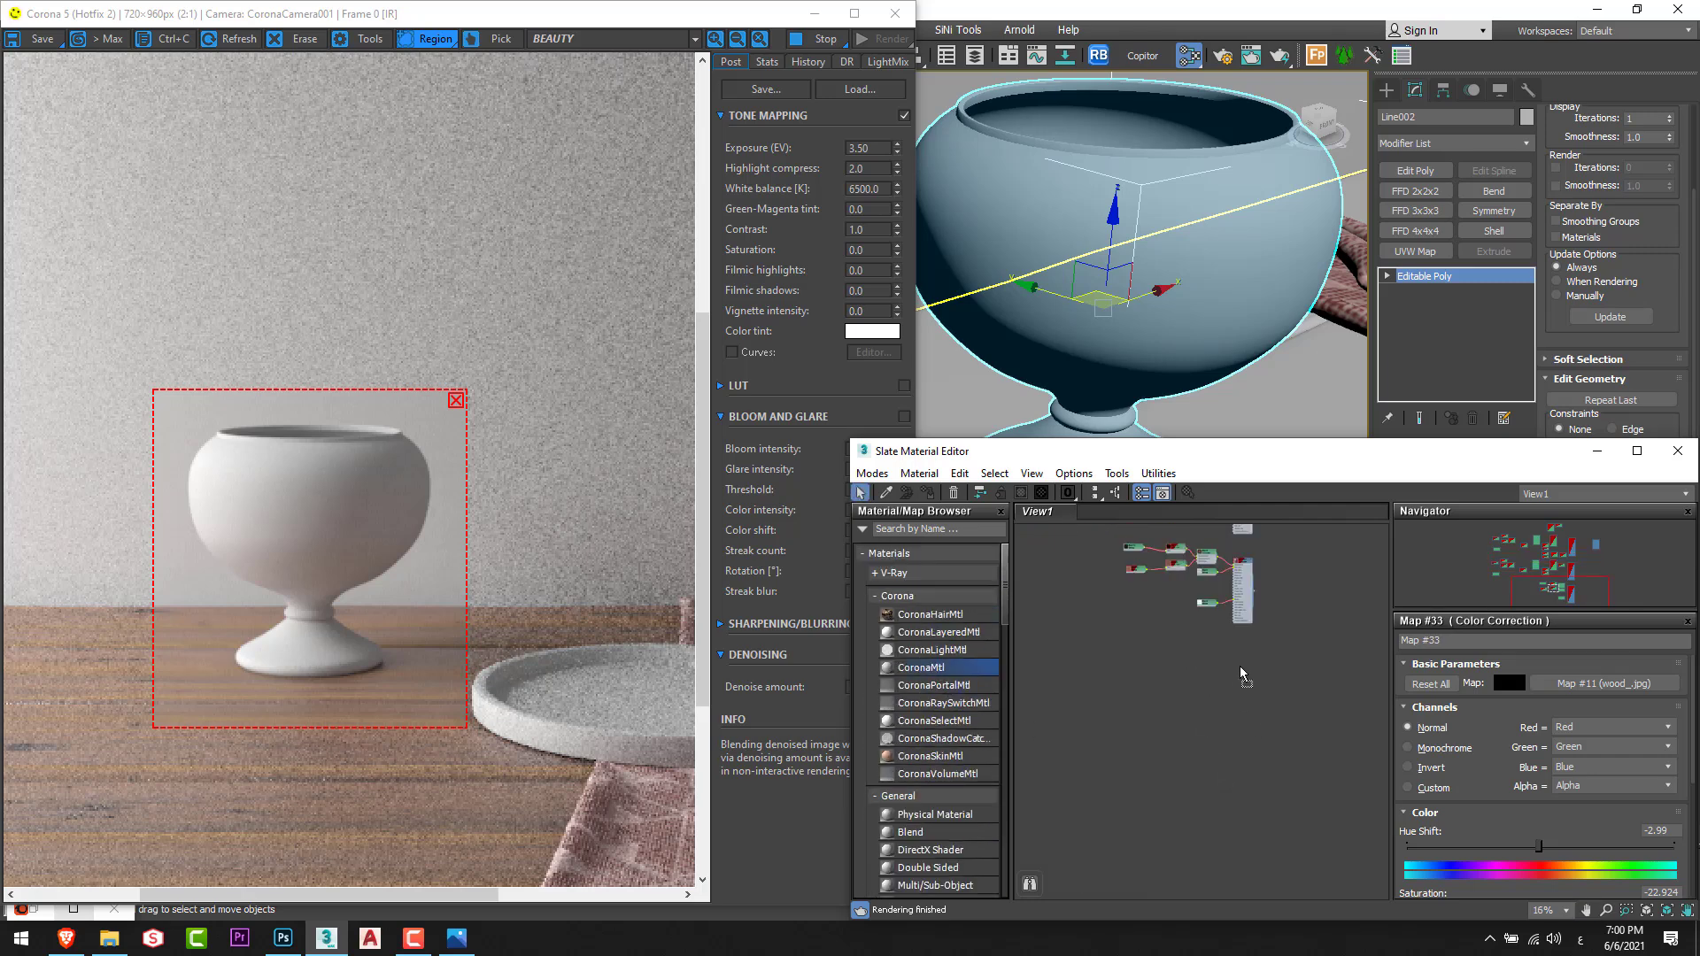
pyautogui.click(1243, 584)
pyautogui.scroll(5, 1248, 611)
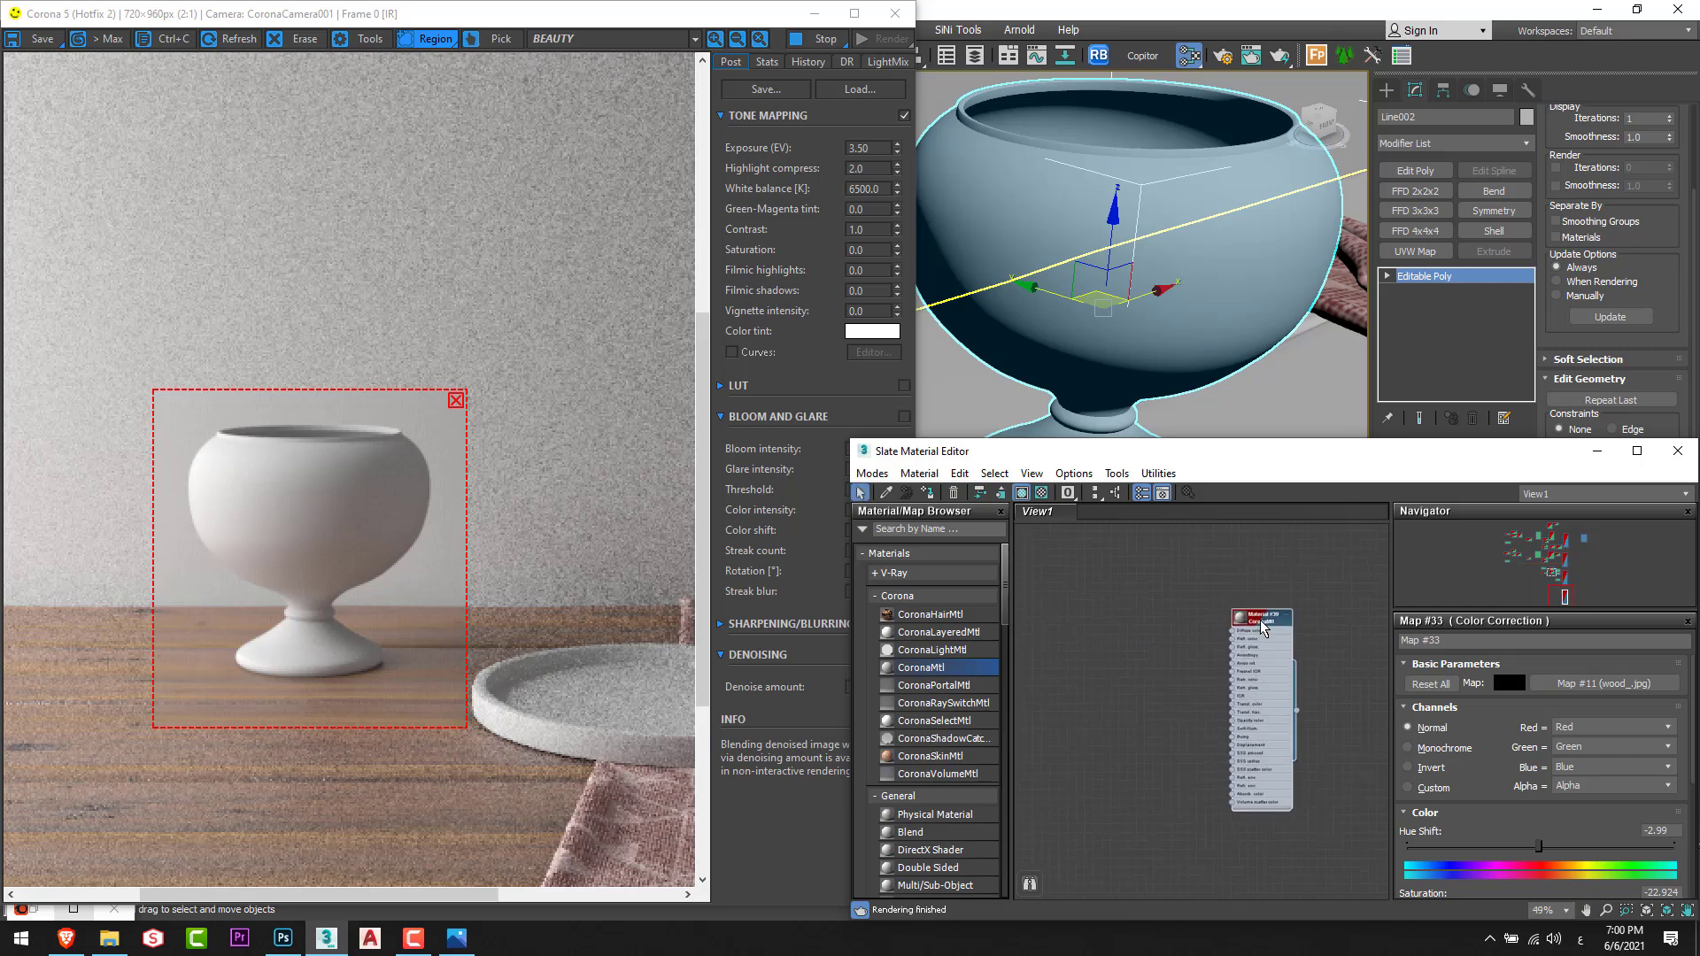
pyautogui.click(926, 493)
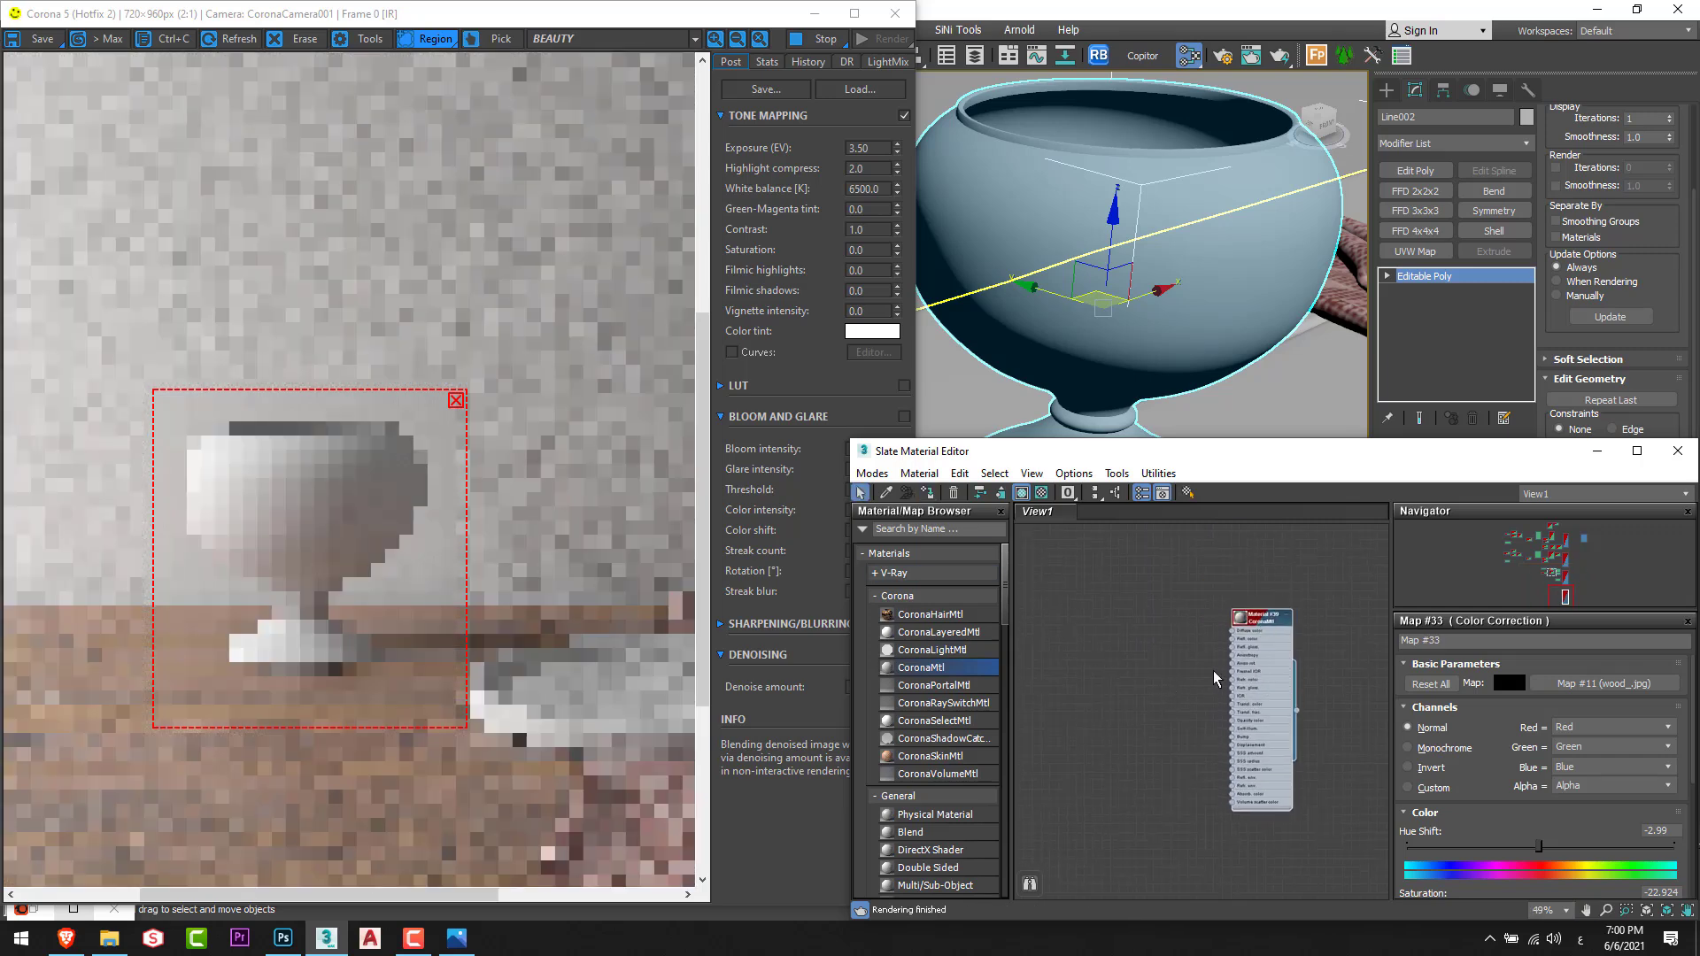
# Review the texture files in the Coronadisplace folder and the Plain Terracotta - PBR0088 flat maps in the browser, and return to 3ds Max.
pyautogui.click(109, 938)
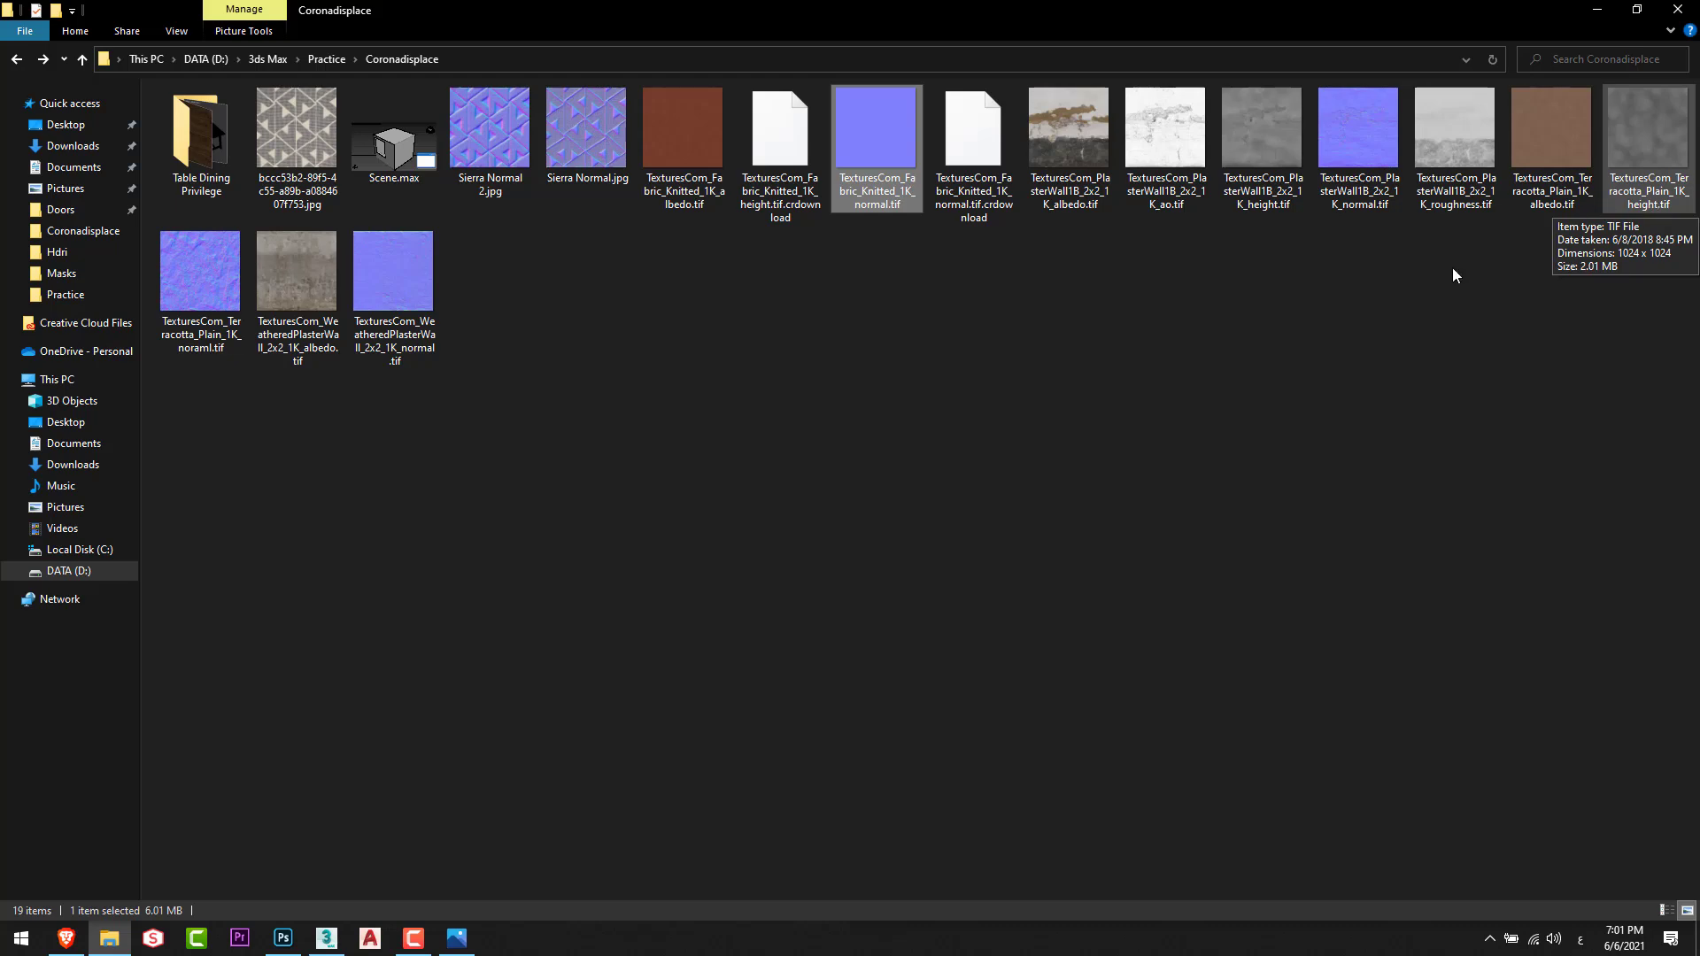
pyautogui.hotkey('alt', 'Tab')
pyautogui.hotkey('alt', 'Tab')
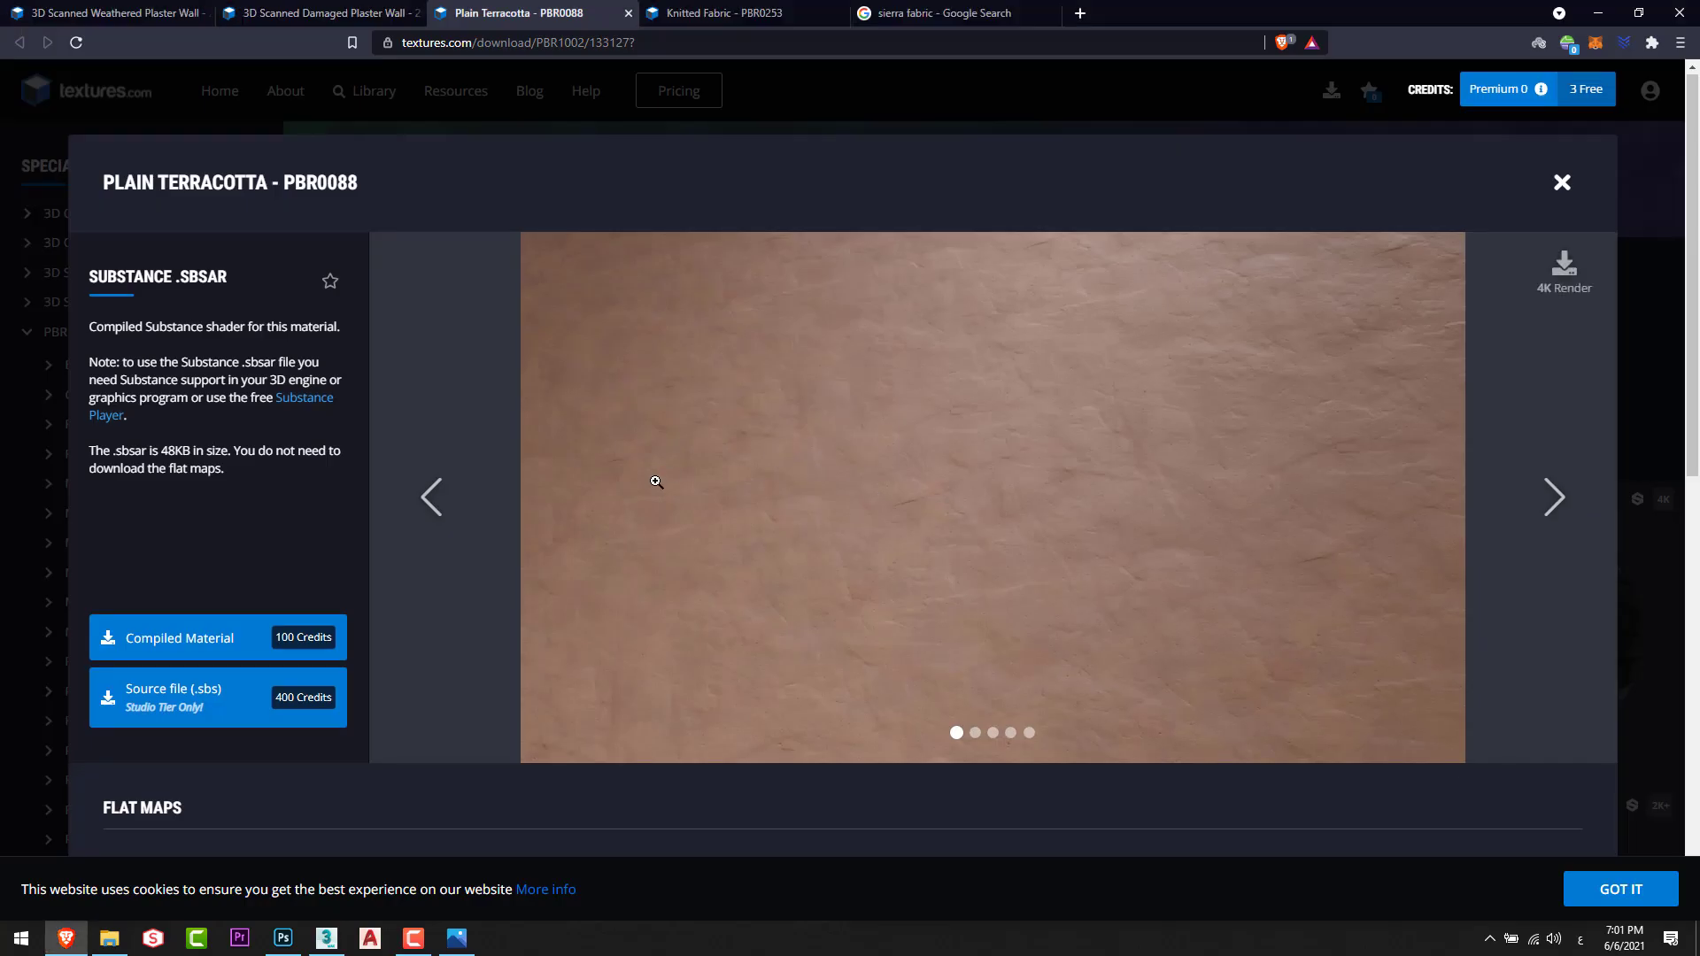
pyautogui.scroll(-8, 656, 482)
pyautogui.scroll(3, 655, 493)
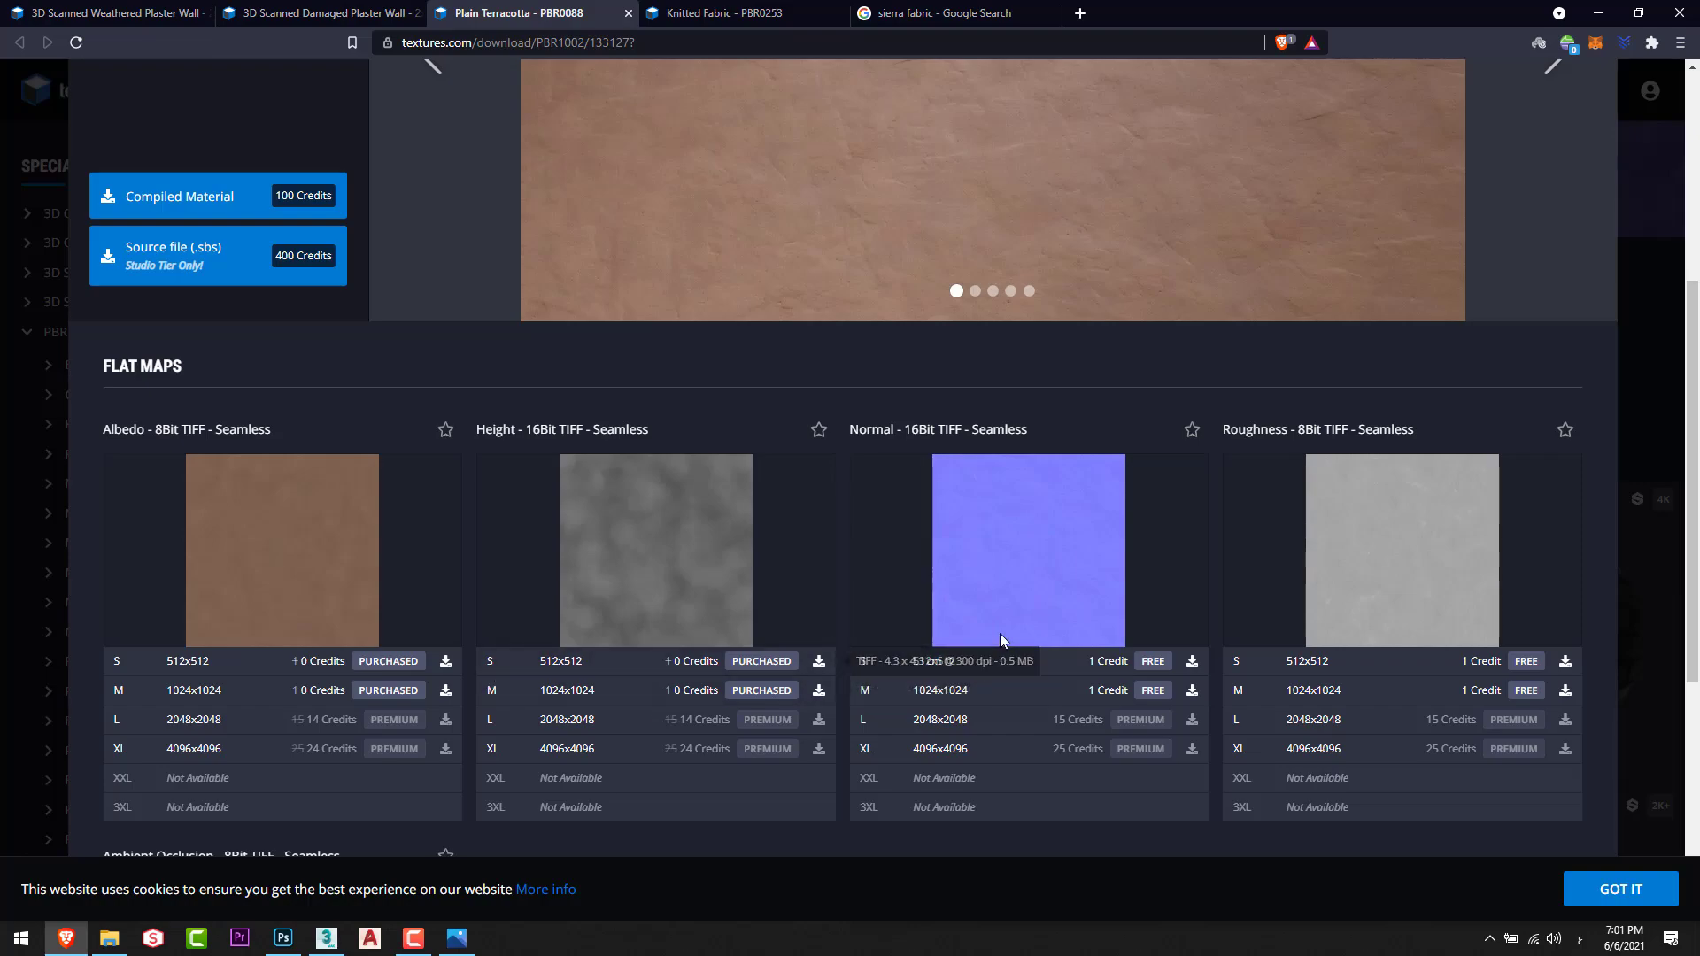
pyautogui.hotkey('alt', 'Tab')
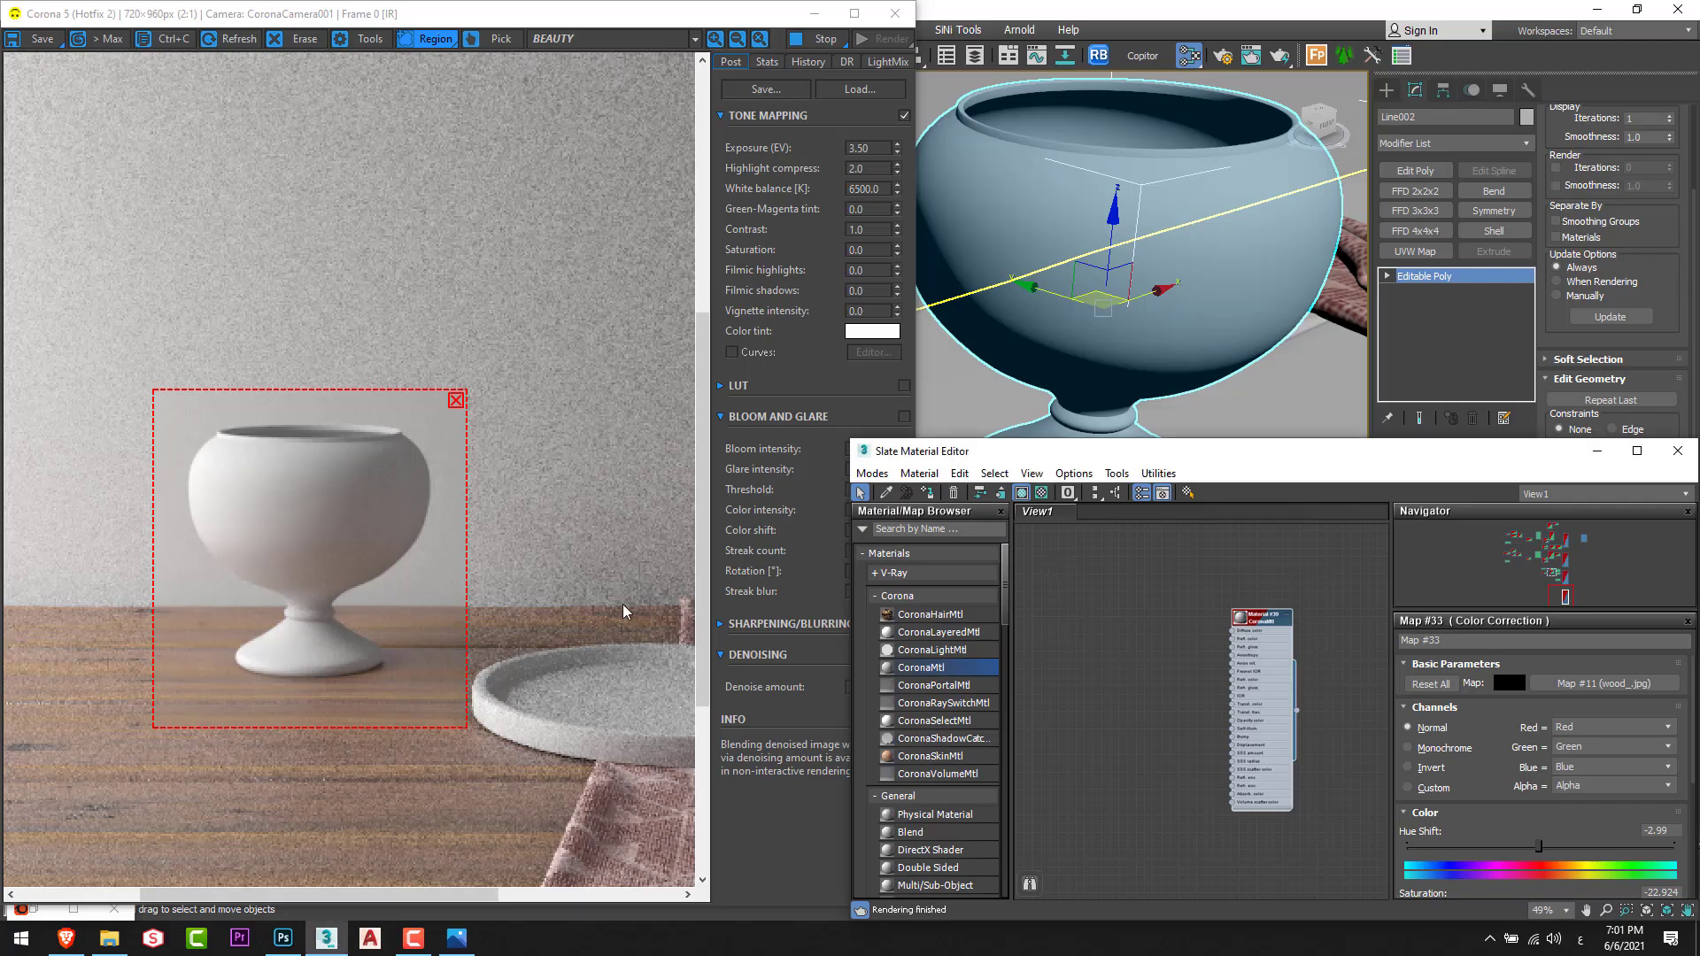
# Bring TexturesCom_Fabric_Knitted_1K_normal.tif from File Explorer into the graph as a Bitmap connected to the bowl material's Displacement input.
pyautogui.hotkey('alt', 'Tab')
pyautogui.moveTo(921, 161); pyautogui.dragTo(1229, 738)
pyautogui.hotkey('alt', 'Tab')
pyautogui.scroll(3, 1251, 757)
pyautogui.scroll(4, 334, 561)
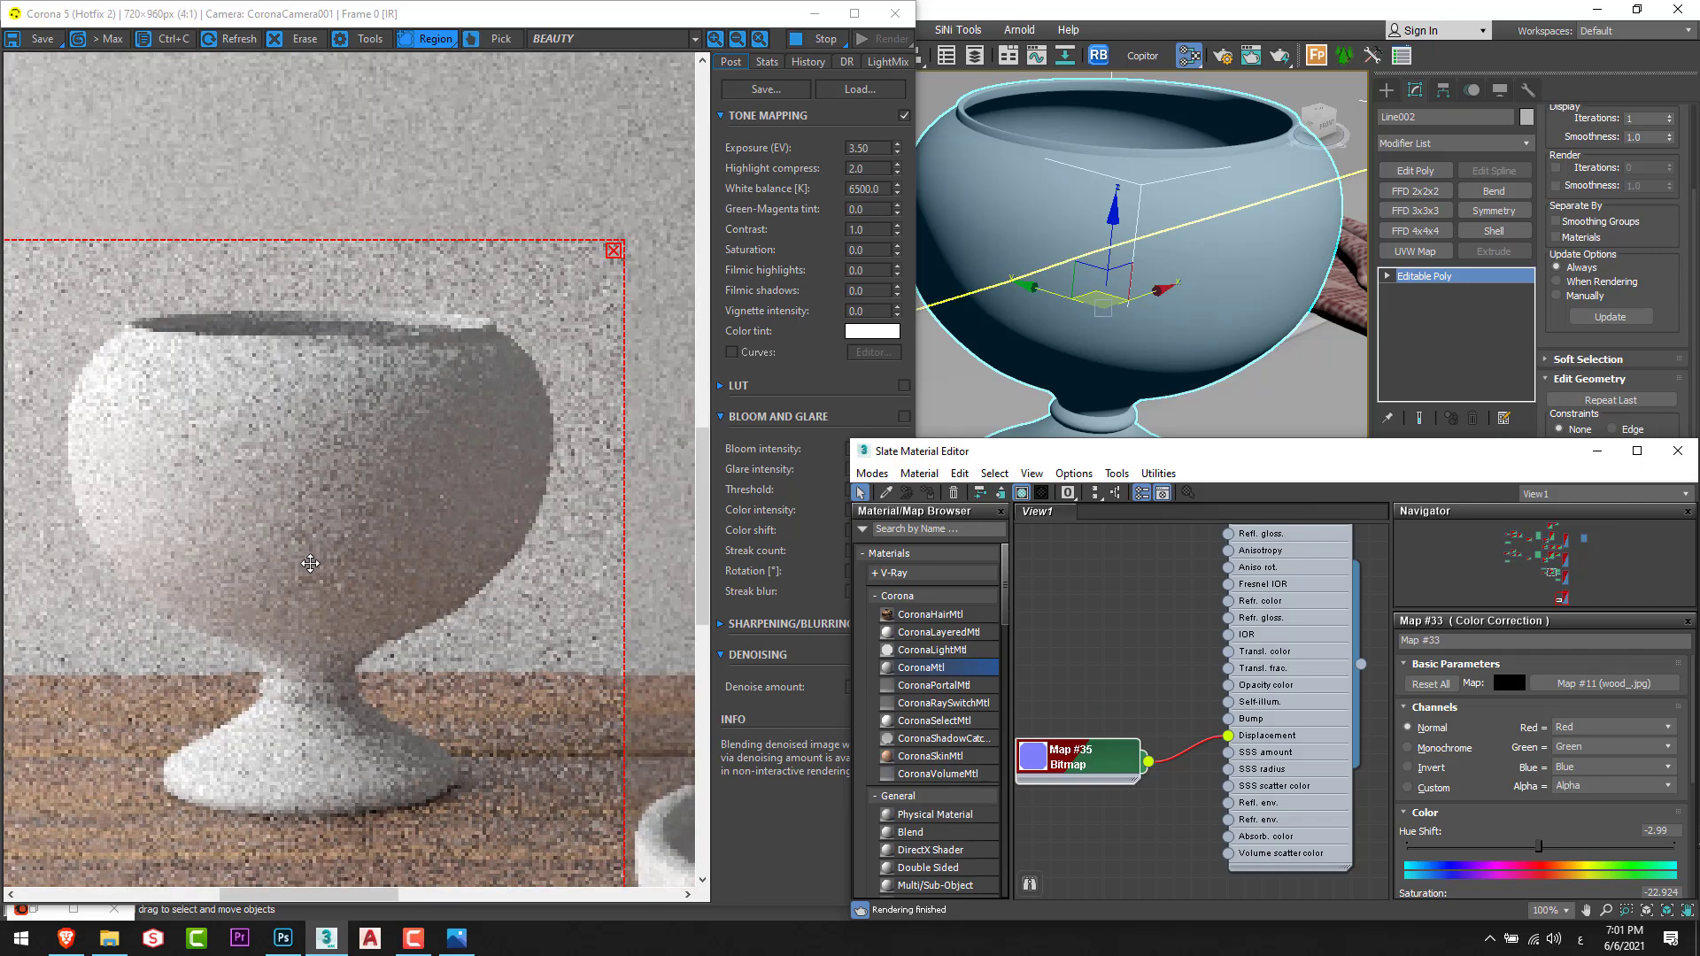
pyautogui.scroll(-3, 405, 614)
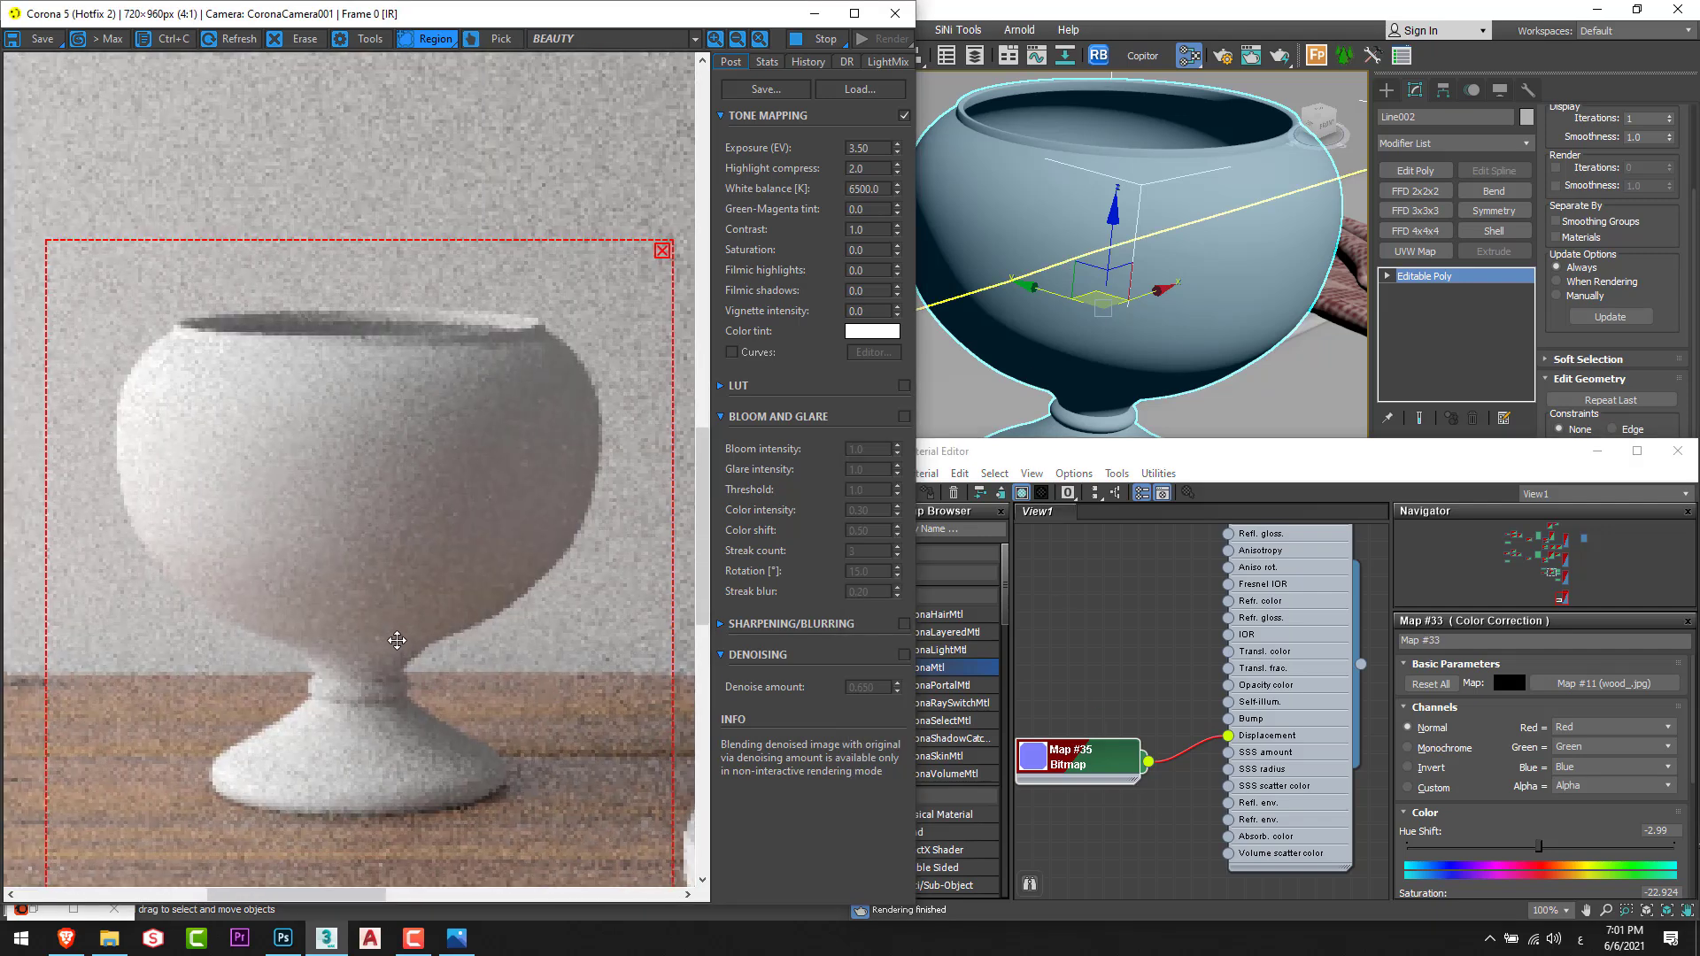
pyautogui.moveTo(391, 520); pyautogui.dragTo(356, 475, button='middle')
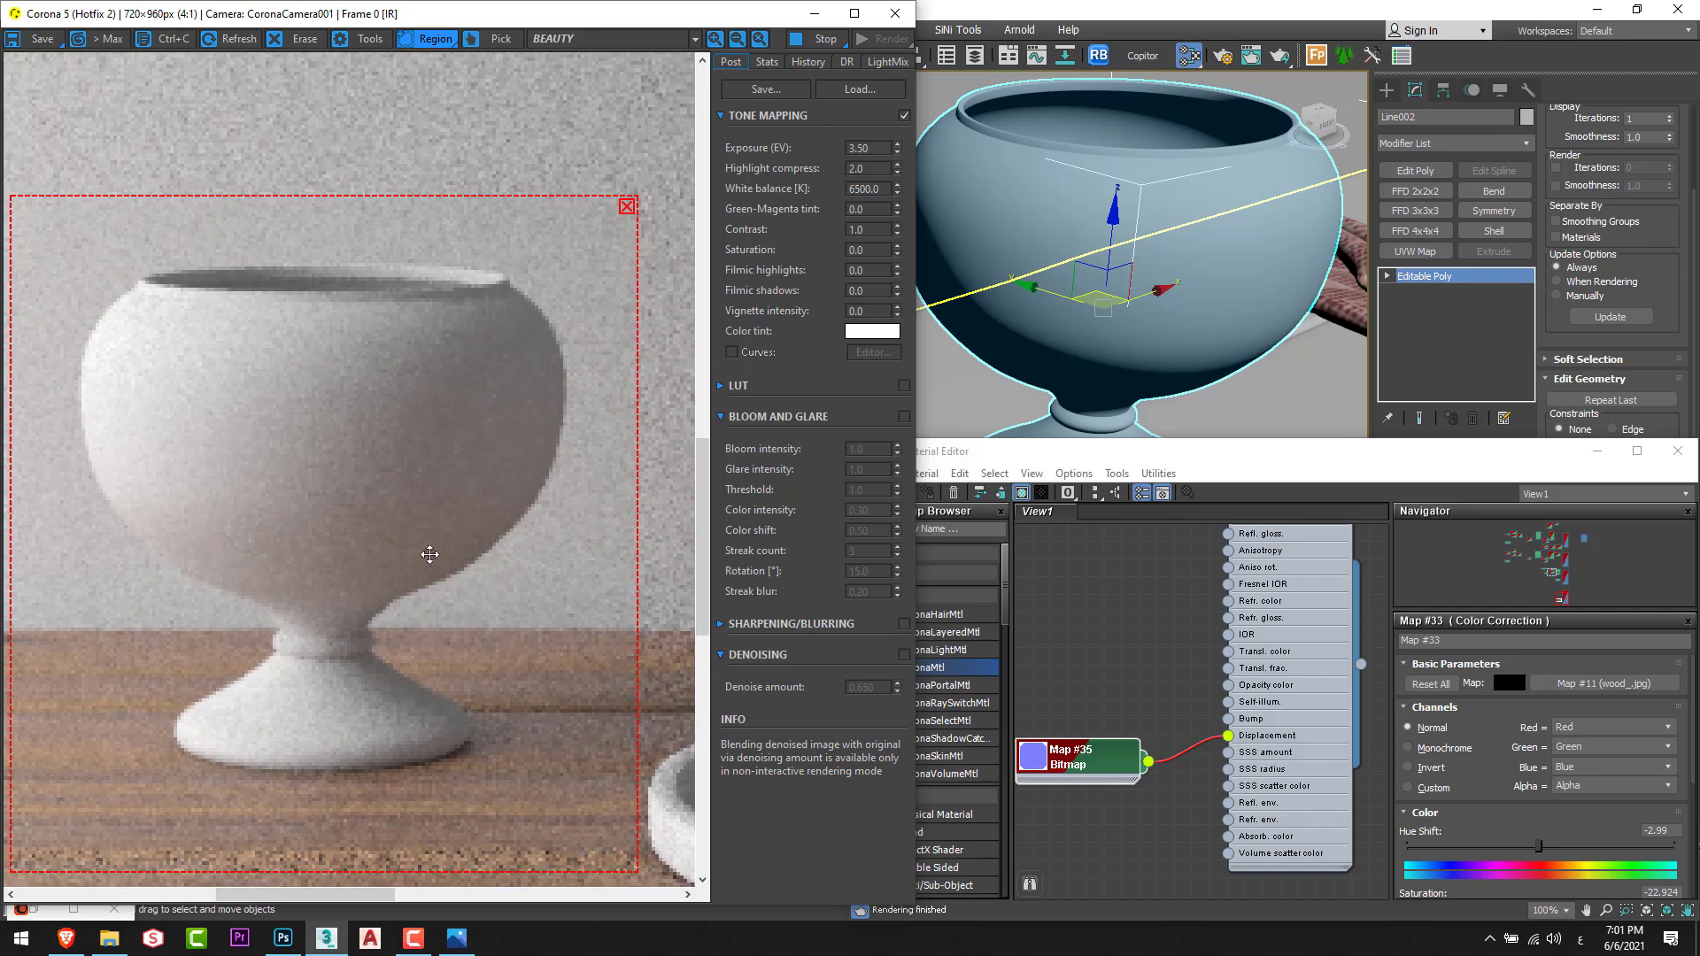
# Set the displacement bitmap's U and V tiling to 3.0.
pyautogui.doubleClick(1063, 768)
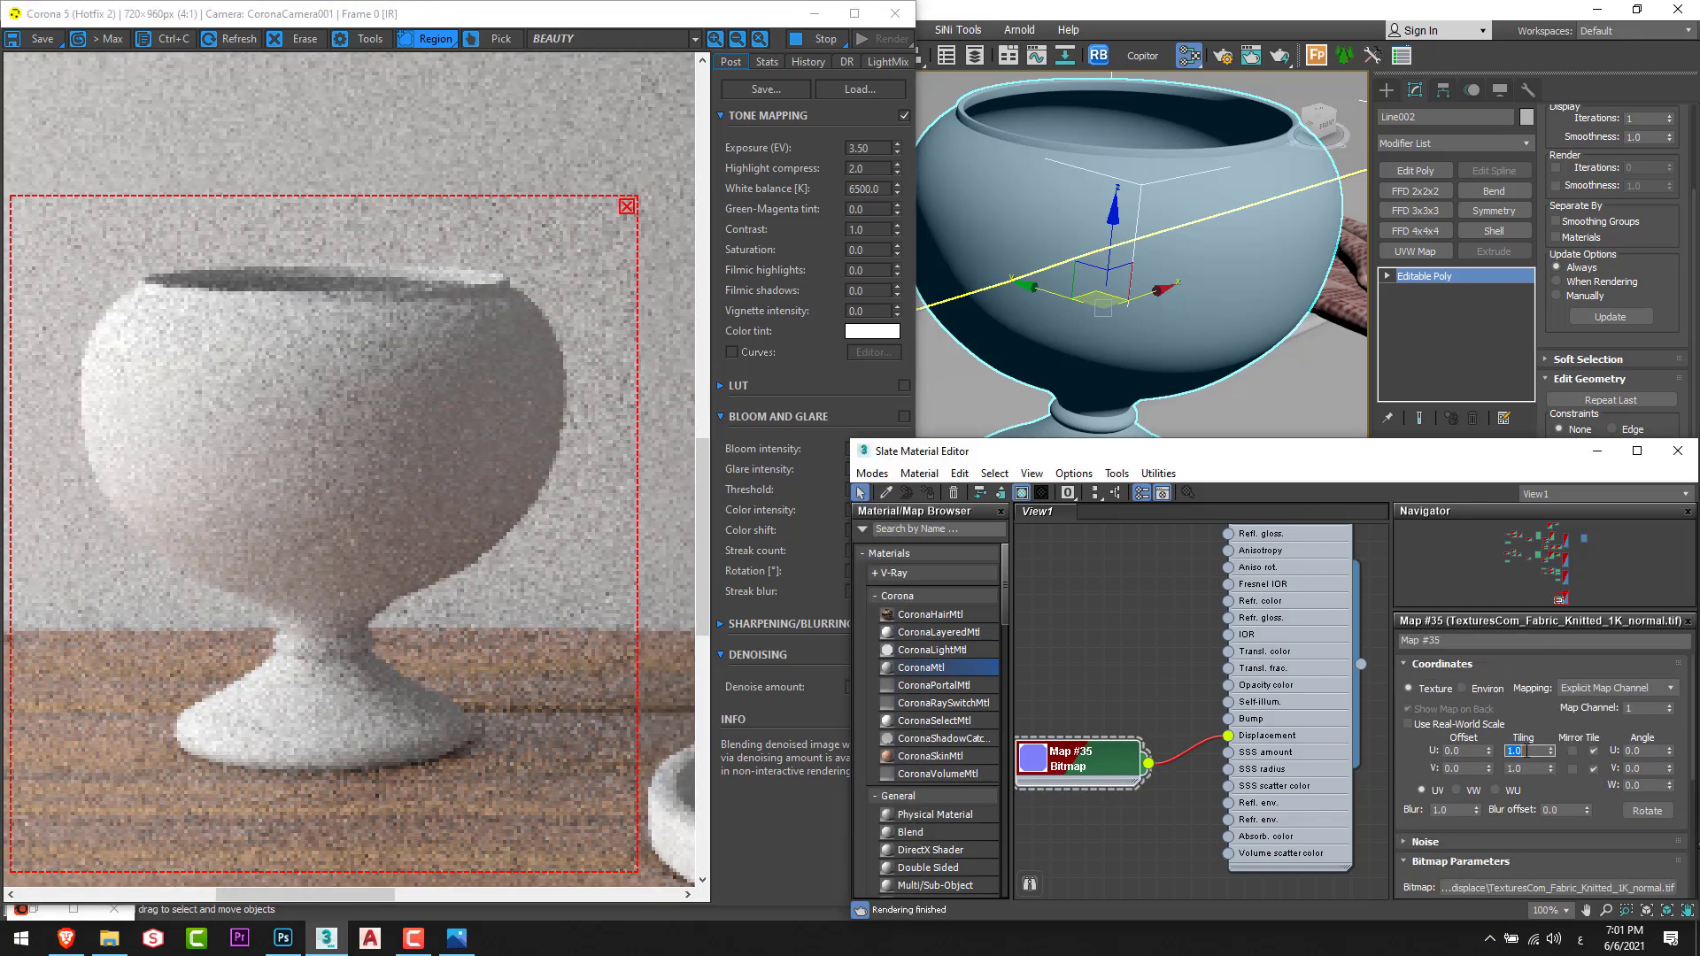
pyautogui.doubleClick(1527, 750)
pyautogui.write('3')
pyautogui.press('Tab')
pyautogui.write('3')
pyautogui.press('Return')
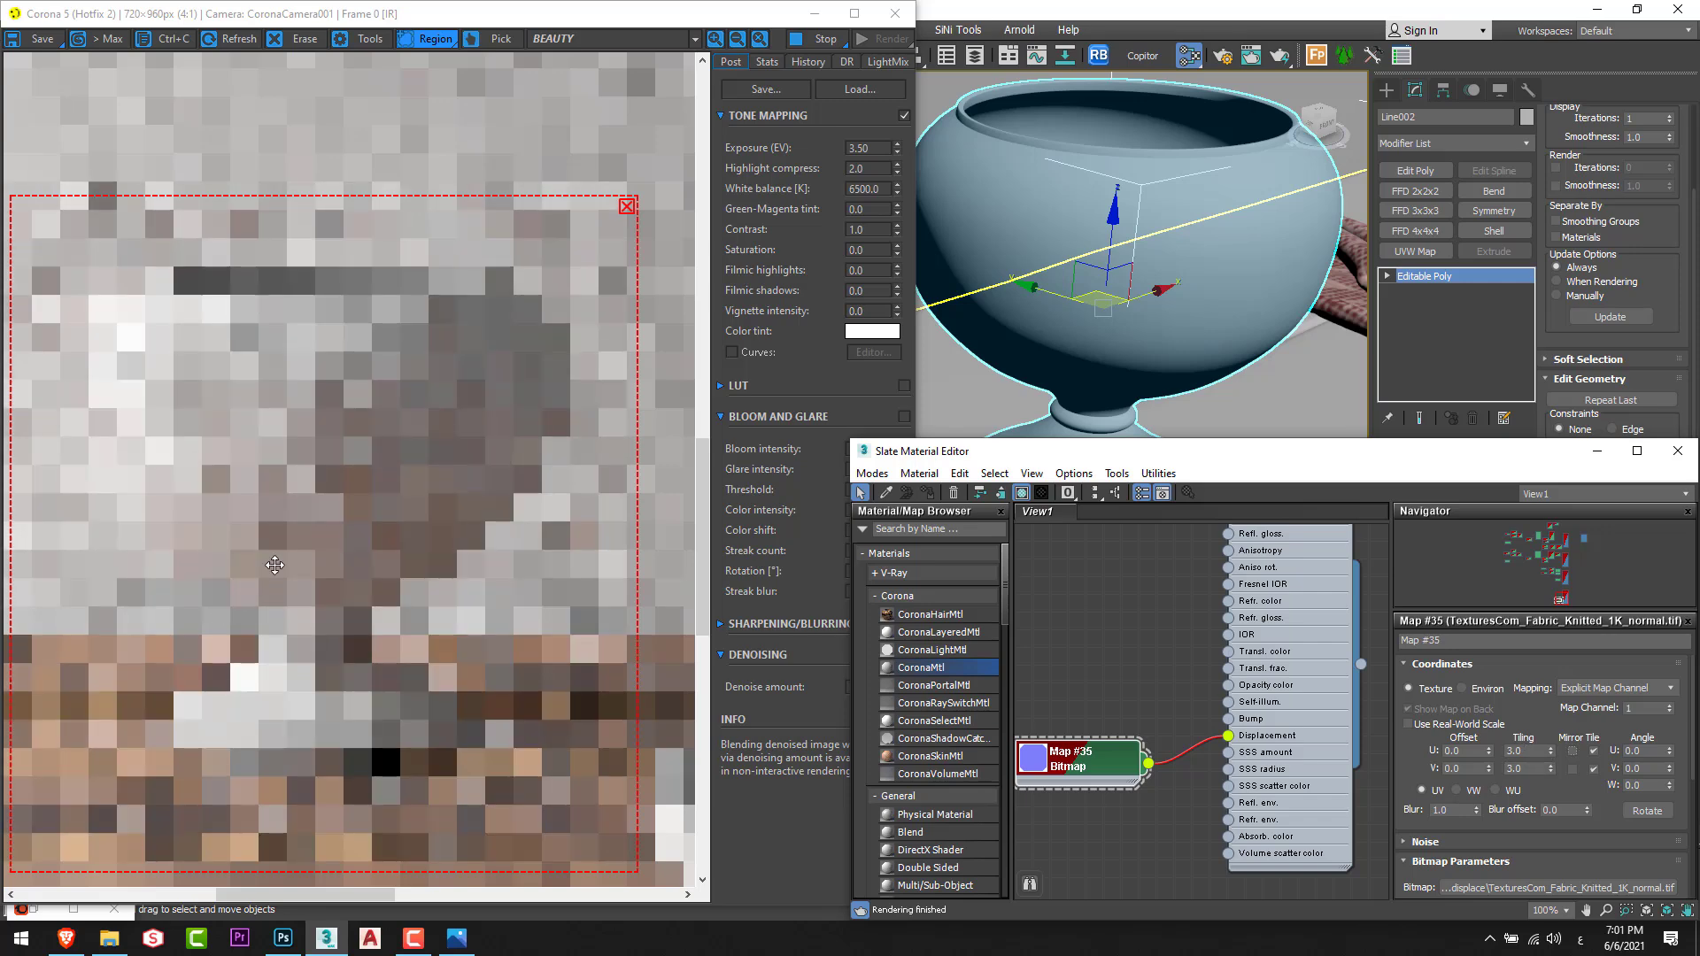
pyautogui.moveTo(342, 604); pyautogui.dragTo(321, 595, button='middle')
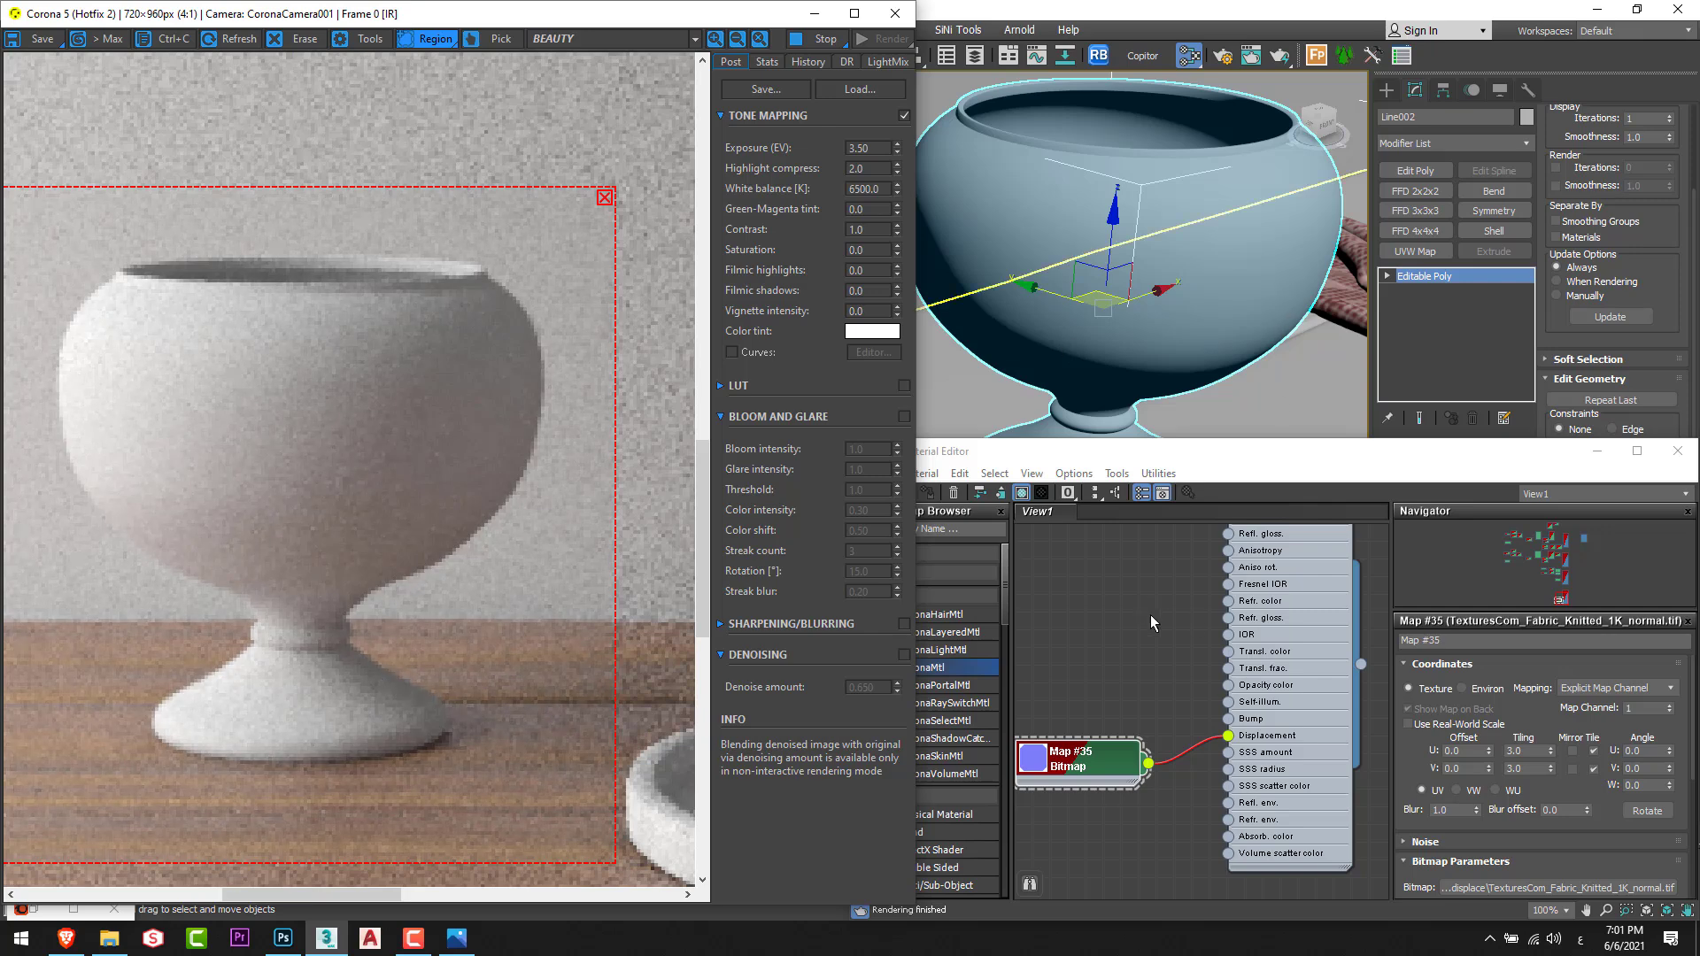
# Add a CoronaDisplacementMod modifier to the footed bowl.
pyautogui.moveTo(1158, 621); pyautogui.dragTo(1175, 690, button='middle')
pyautogui.scroll(-1, 1189, 661)
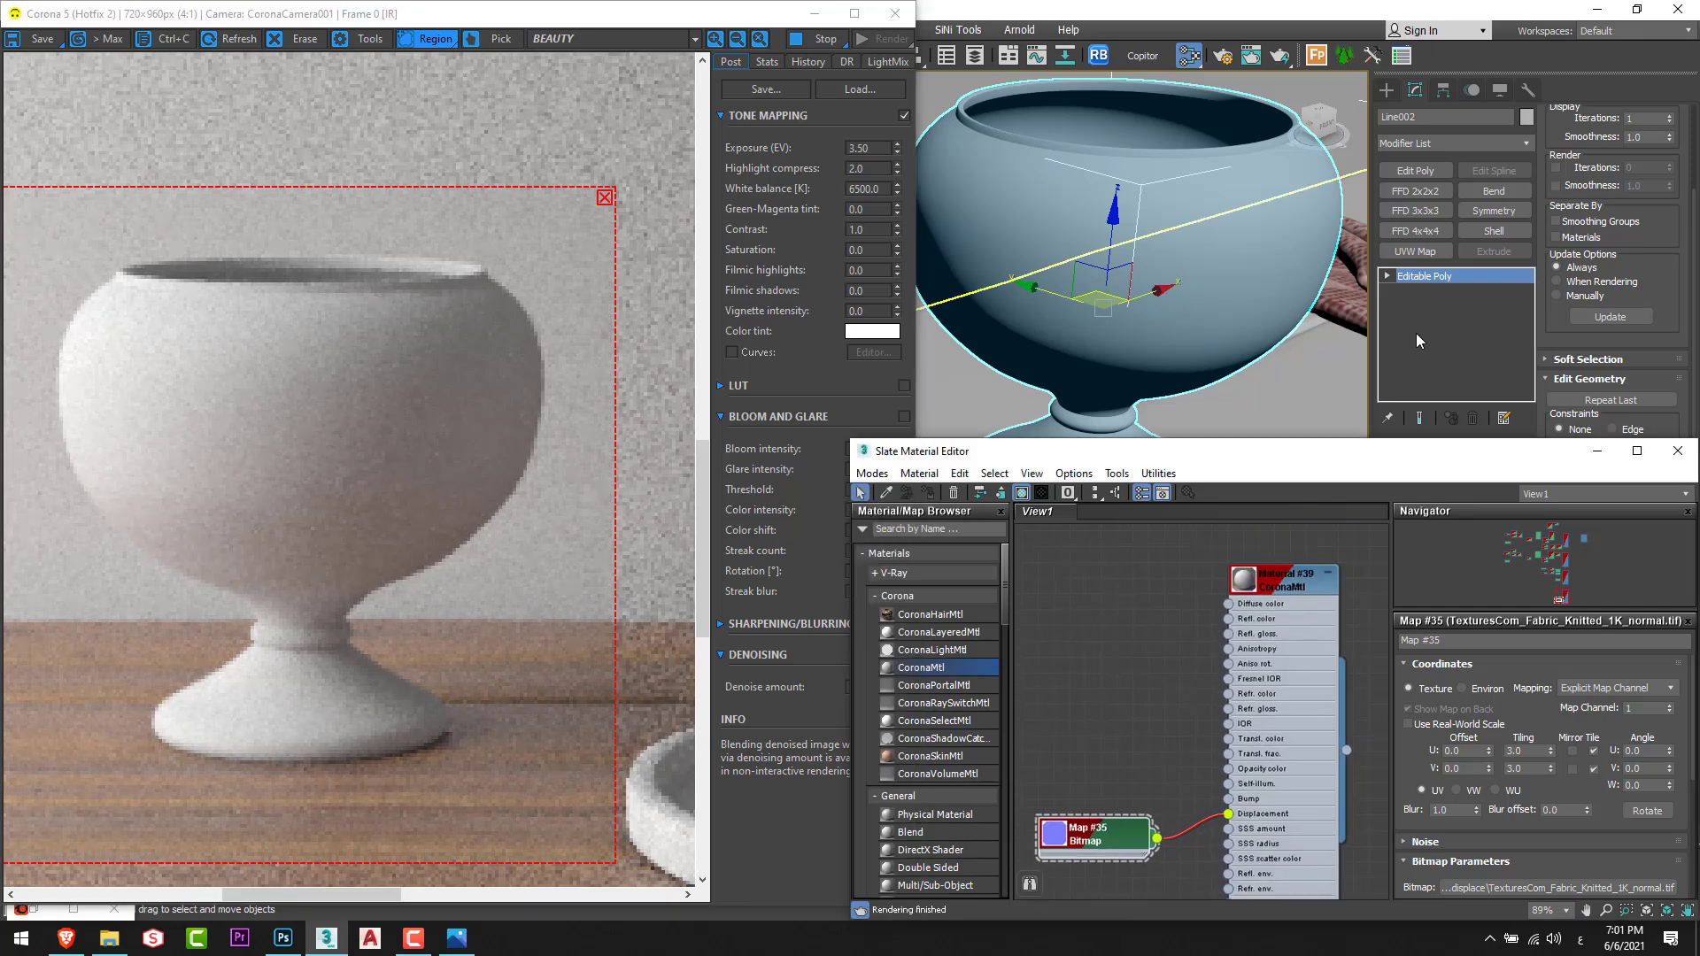
pyautogui.click(1463, 142)
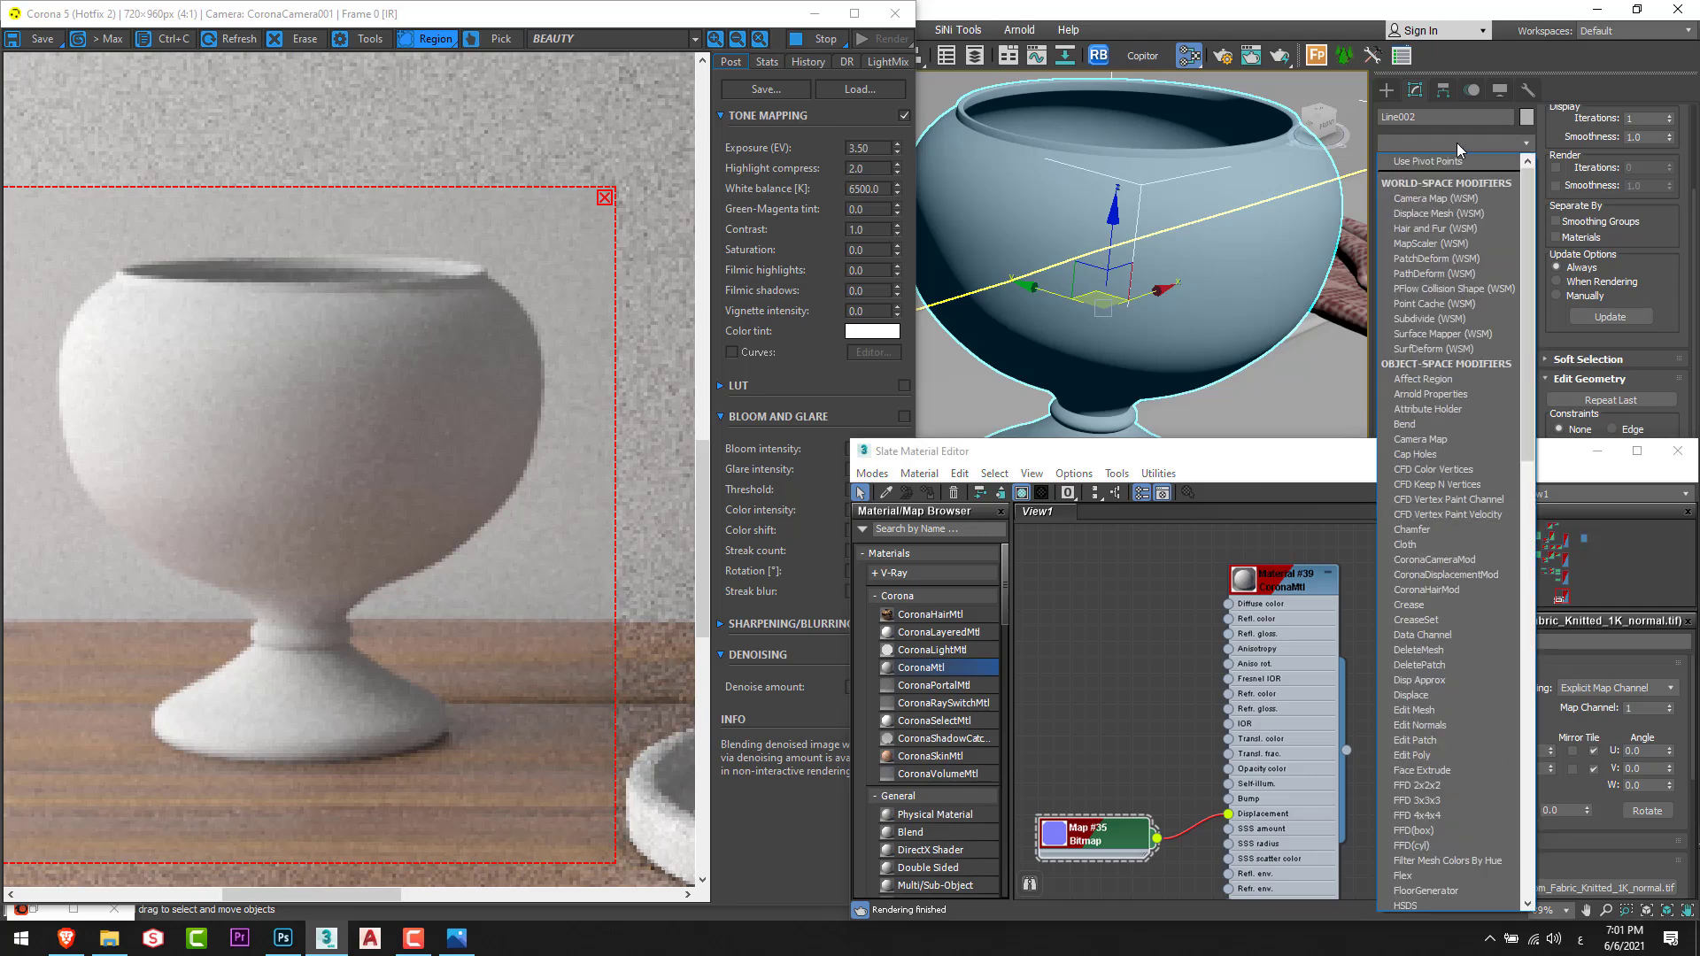
pyautogui.click(1499, 146)
pyautogui.click(1479, 142)
pyautogui.write('co')
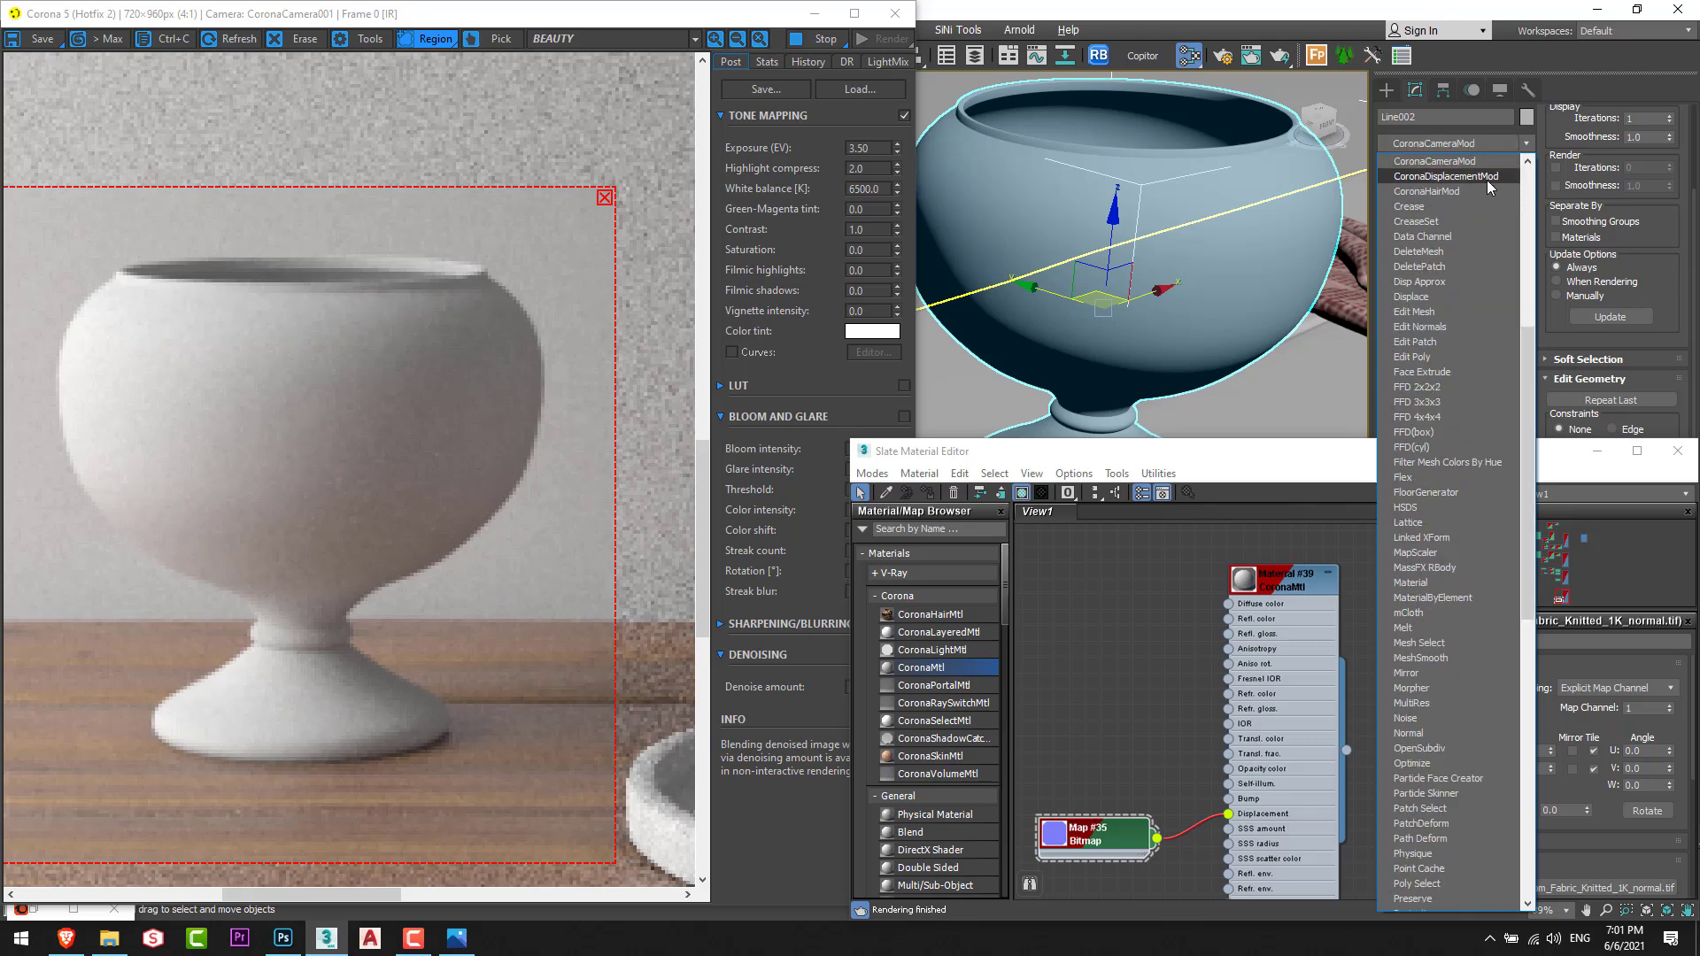
pyautogui.click(1486, 179)
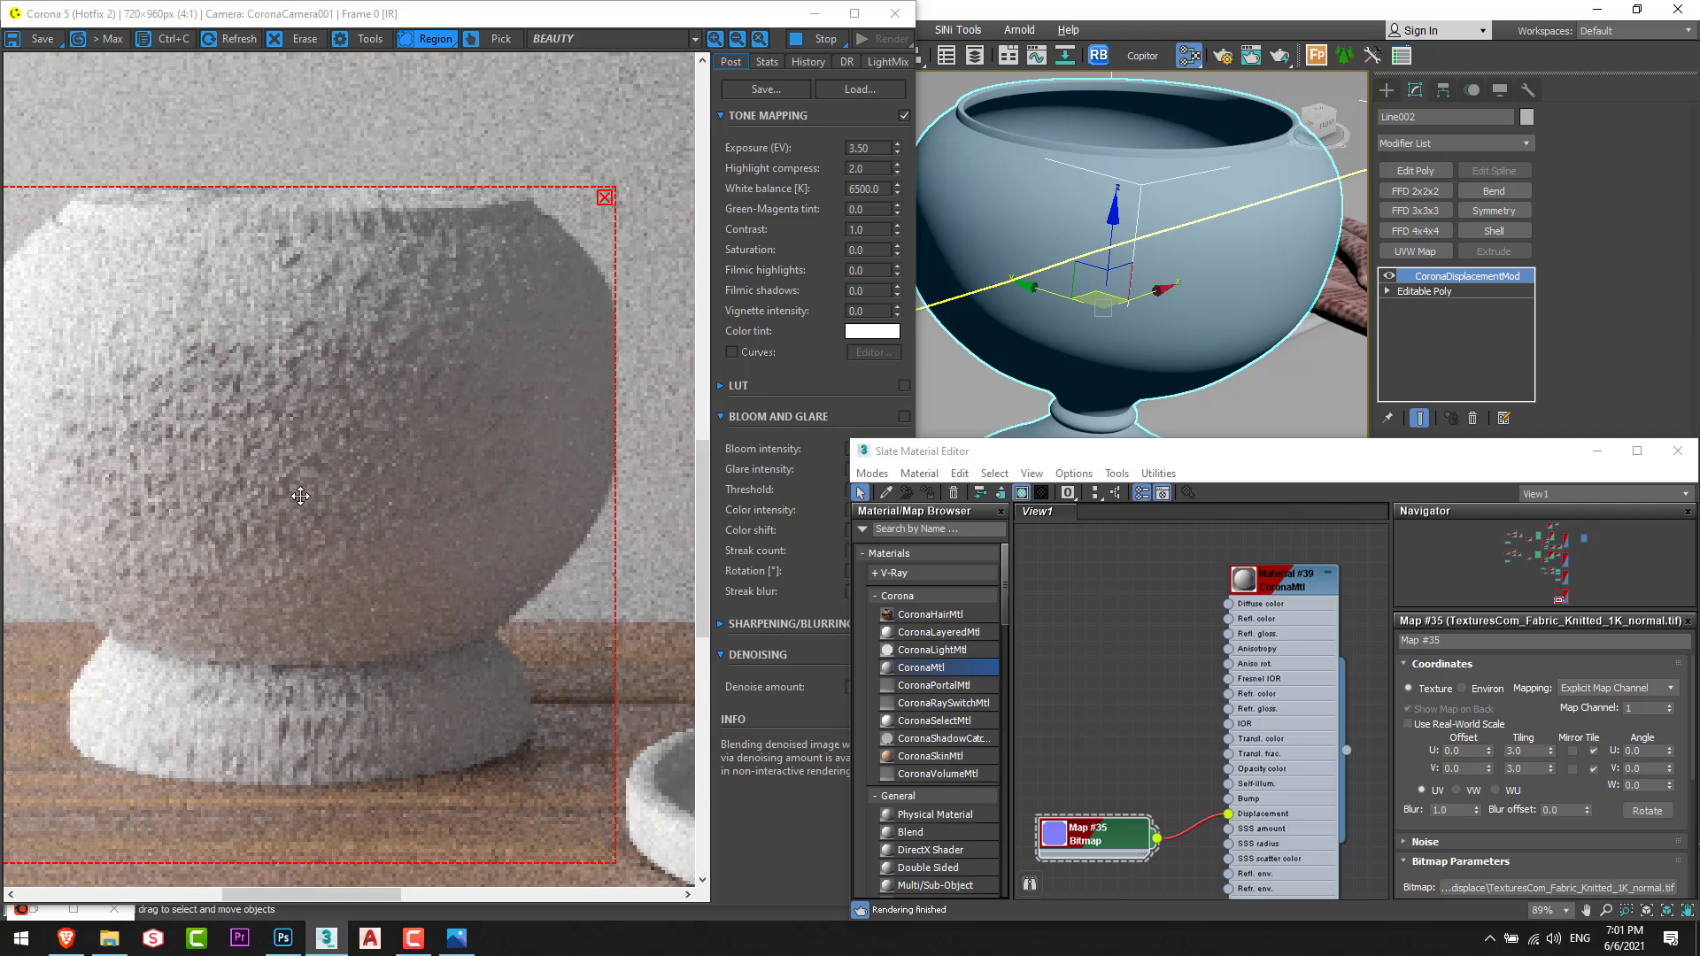
# Minimize the material editor, try displacement Max Levels of 0, 1 and 2 cm on the bowl, and set it to 1.5 cm.
pyautogui.click(1597, 452)
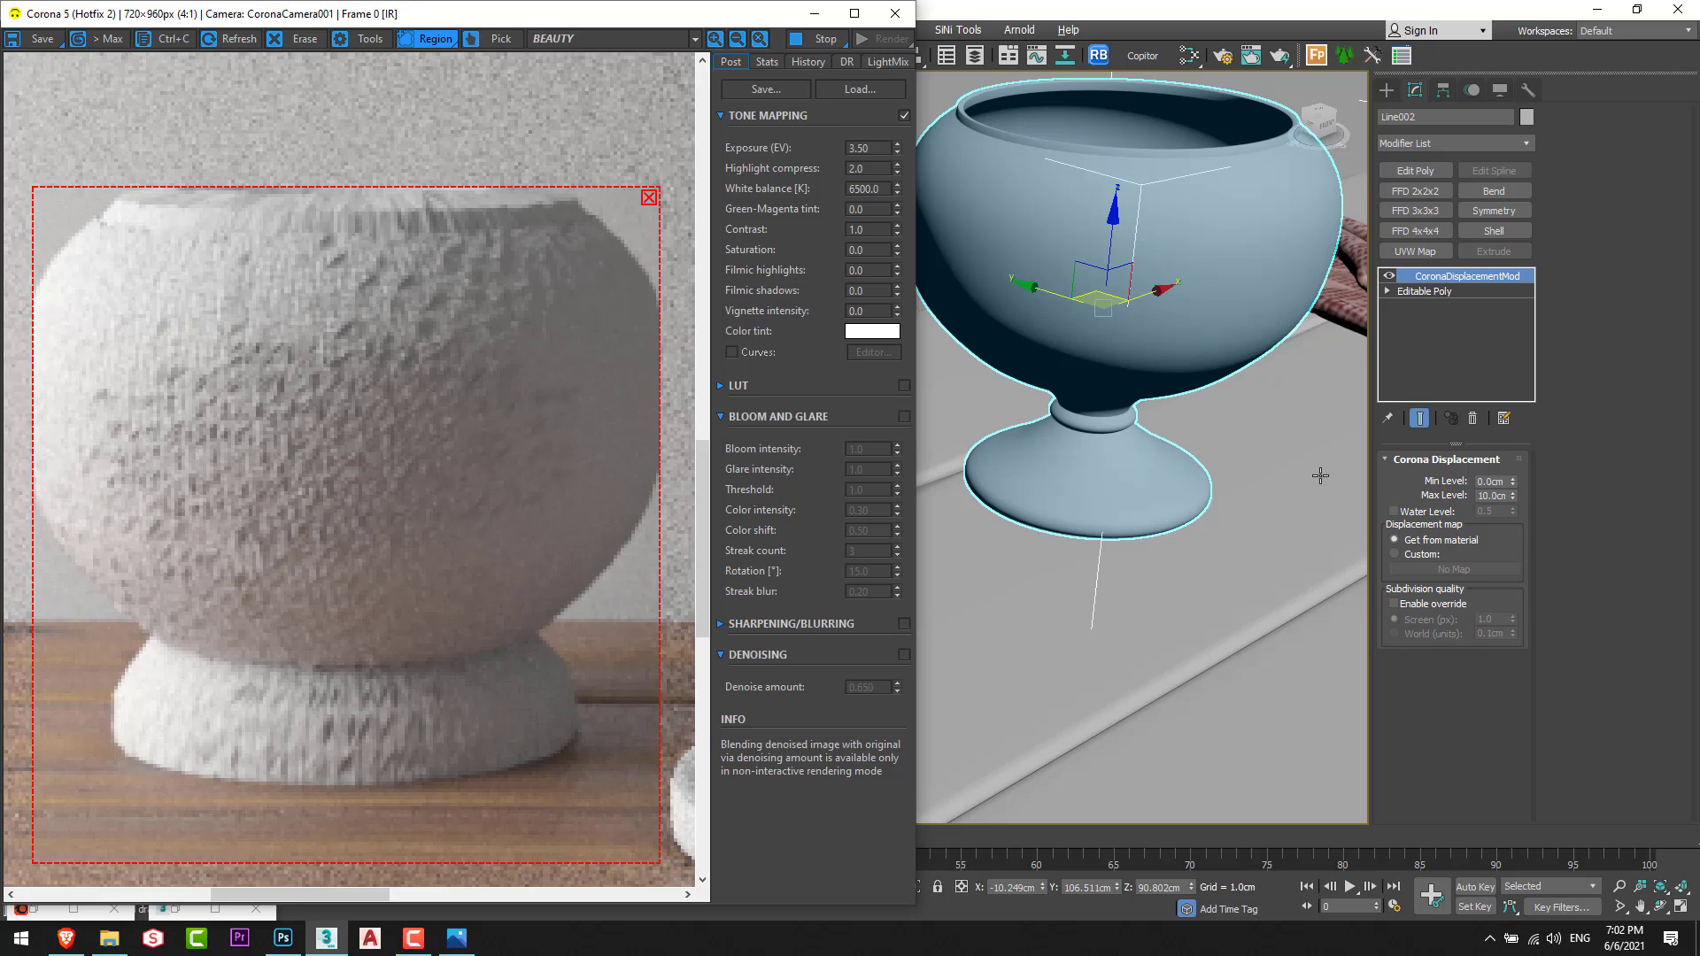
pyautogui.doubleClick(1493, 496)
pyautogui.write('0')
pyautogui.press('Return')
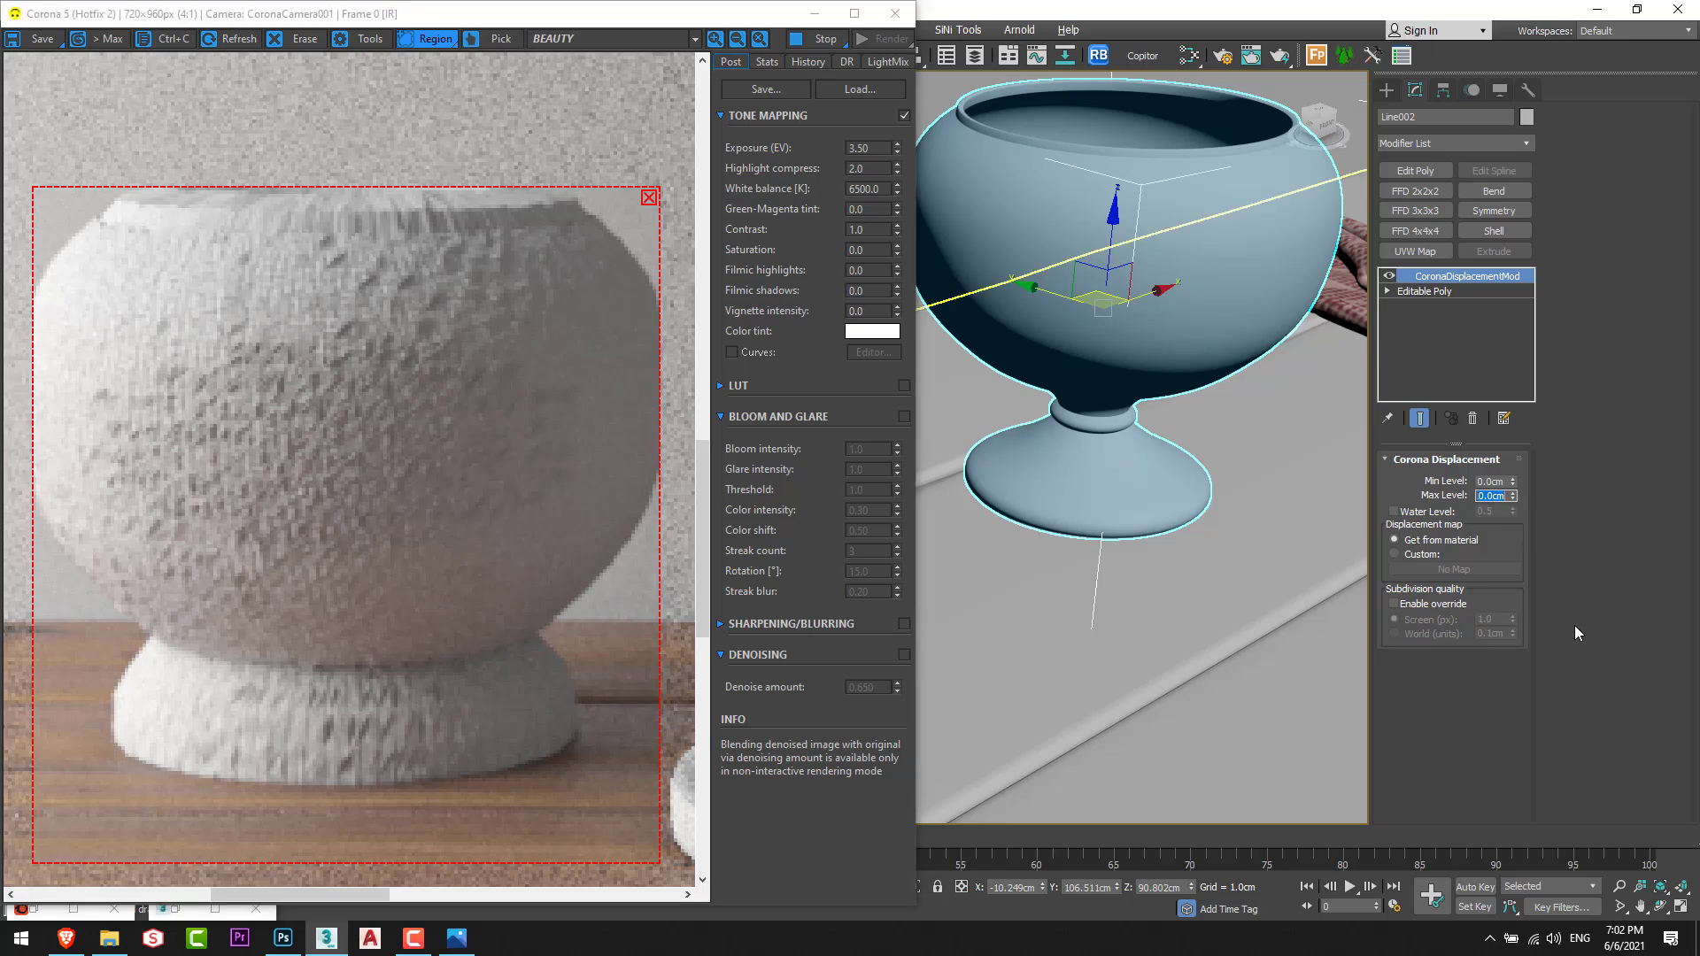
pyautogui.write('1')
pyautogui.press('Return')
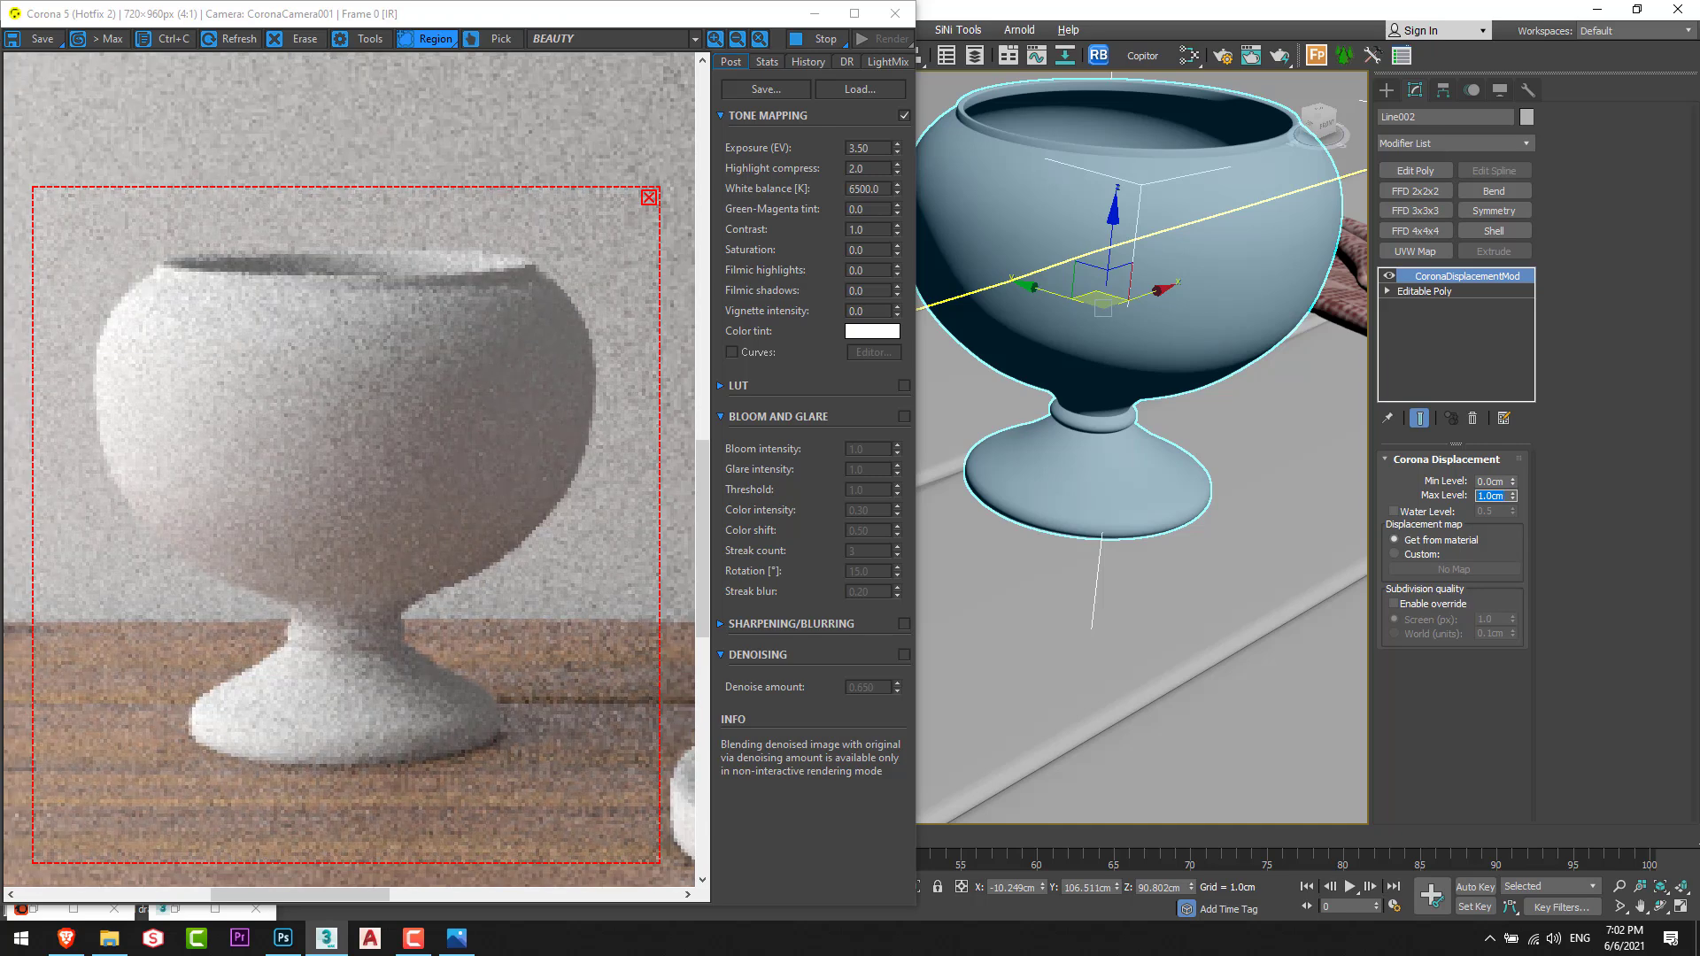
pyautogui.write('2')
pyautogui.press('Return')
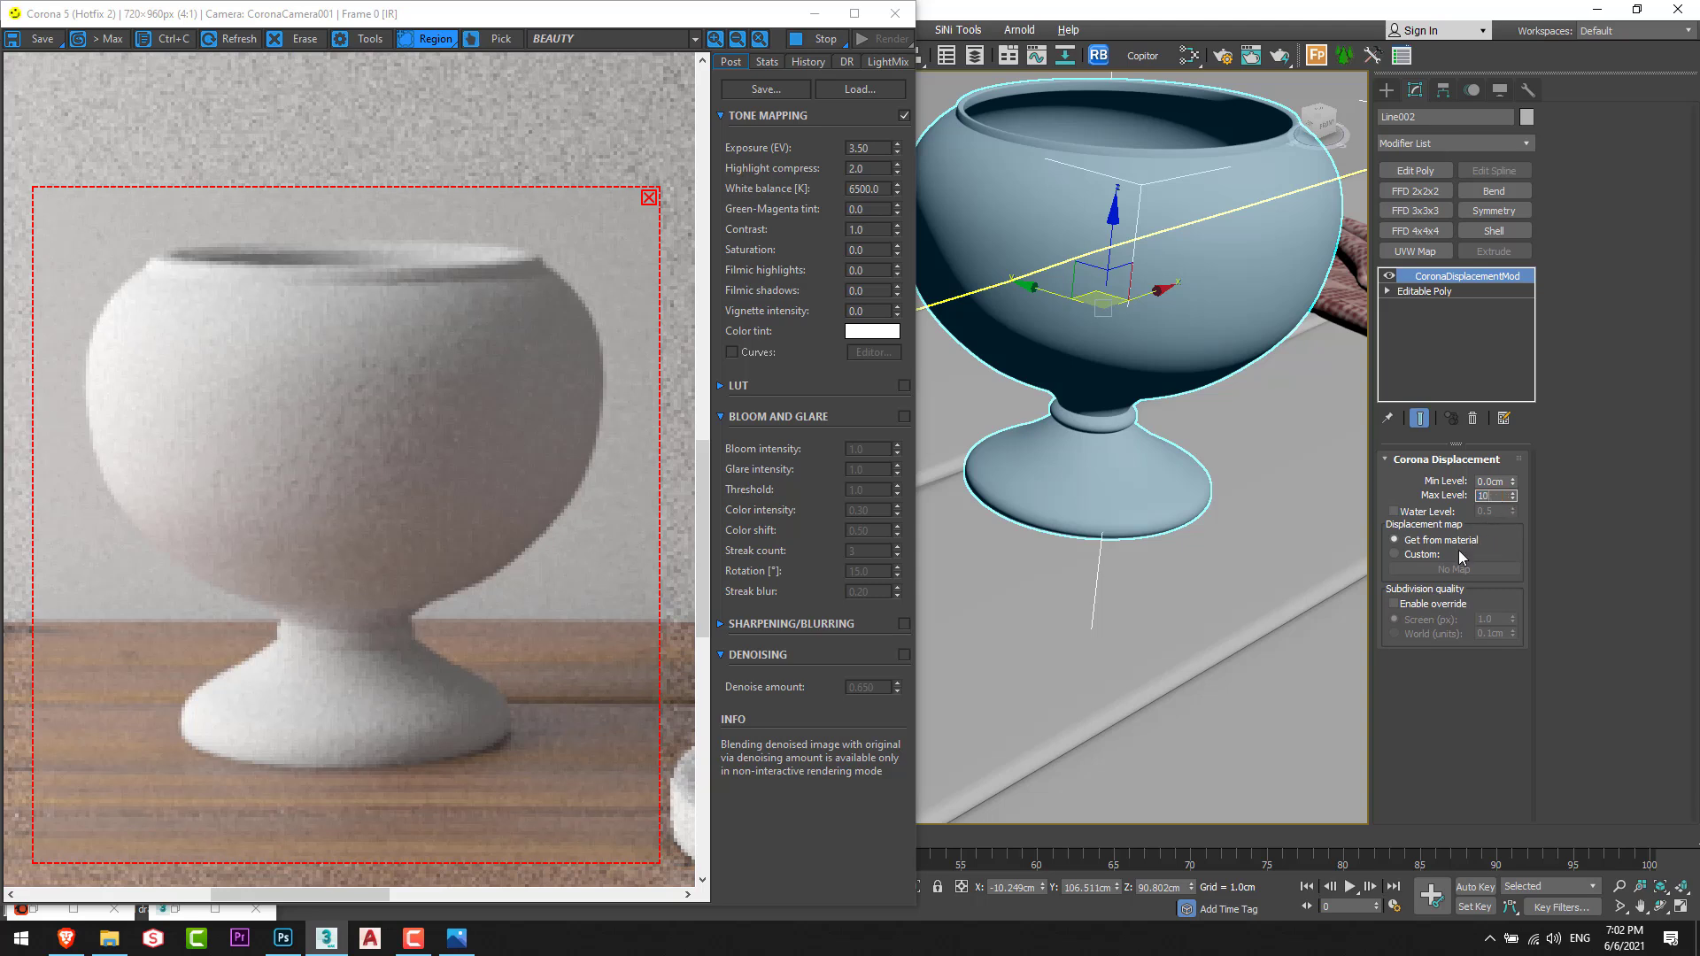
pyautogui.write('5')
pyautogui.press('Return')
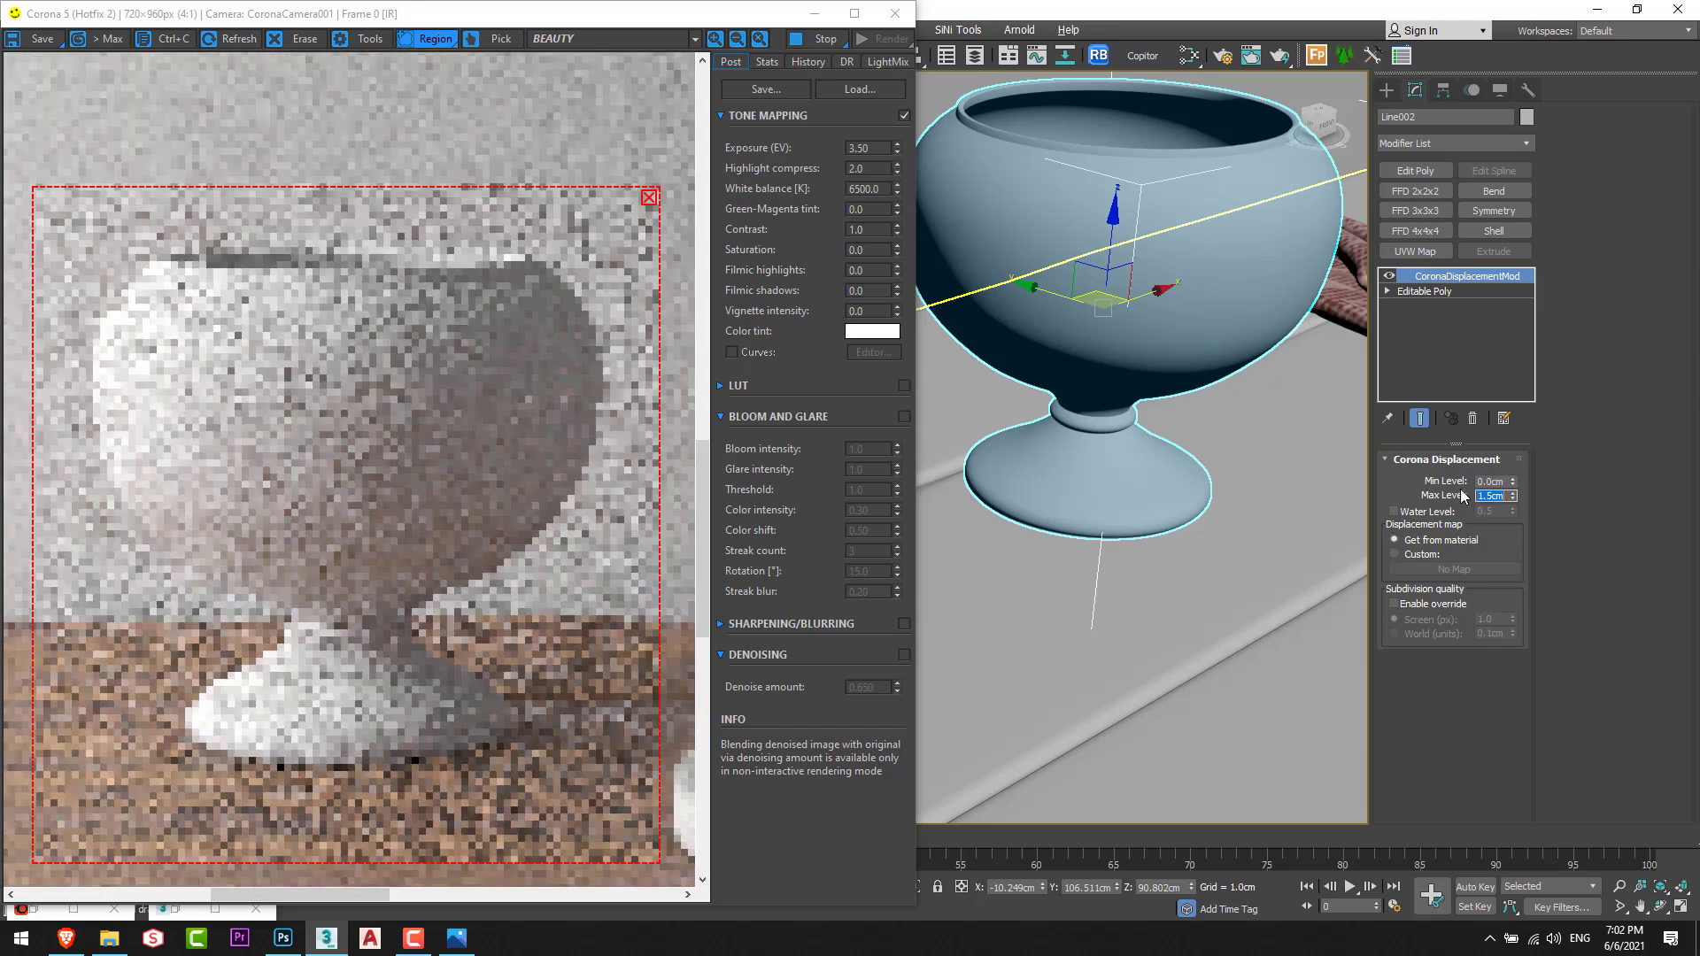
# Set the bowl displacement's Min Level to -0.5 cm and inspect the rendered surface up close.
pyautogui.click(1488, 481)
pyautogui.press('Return')
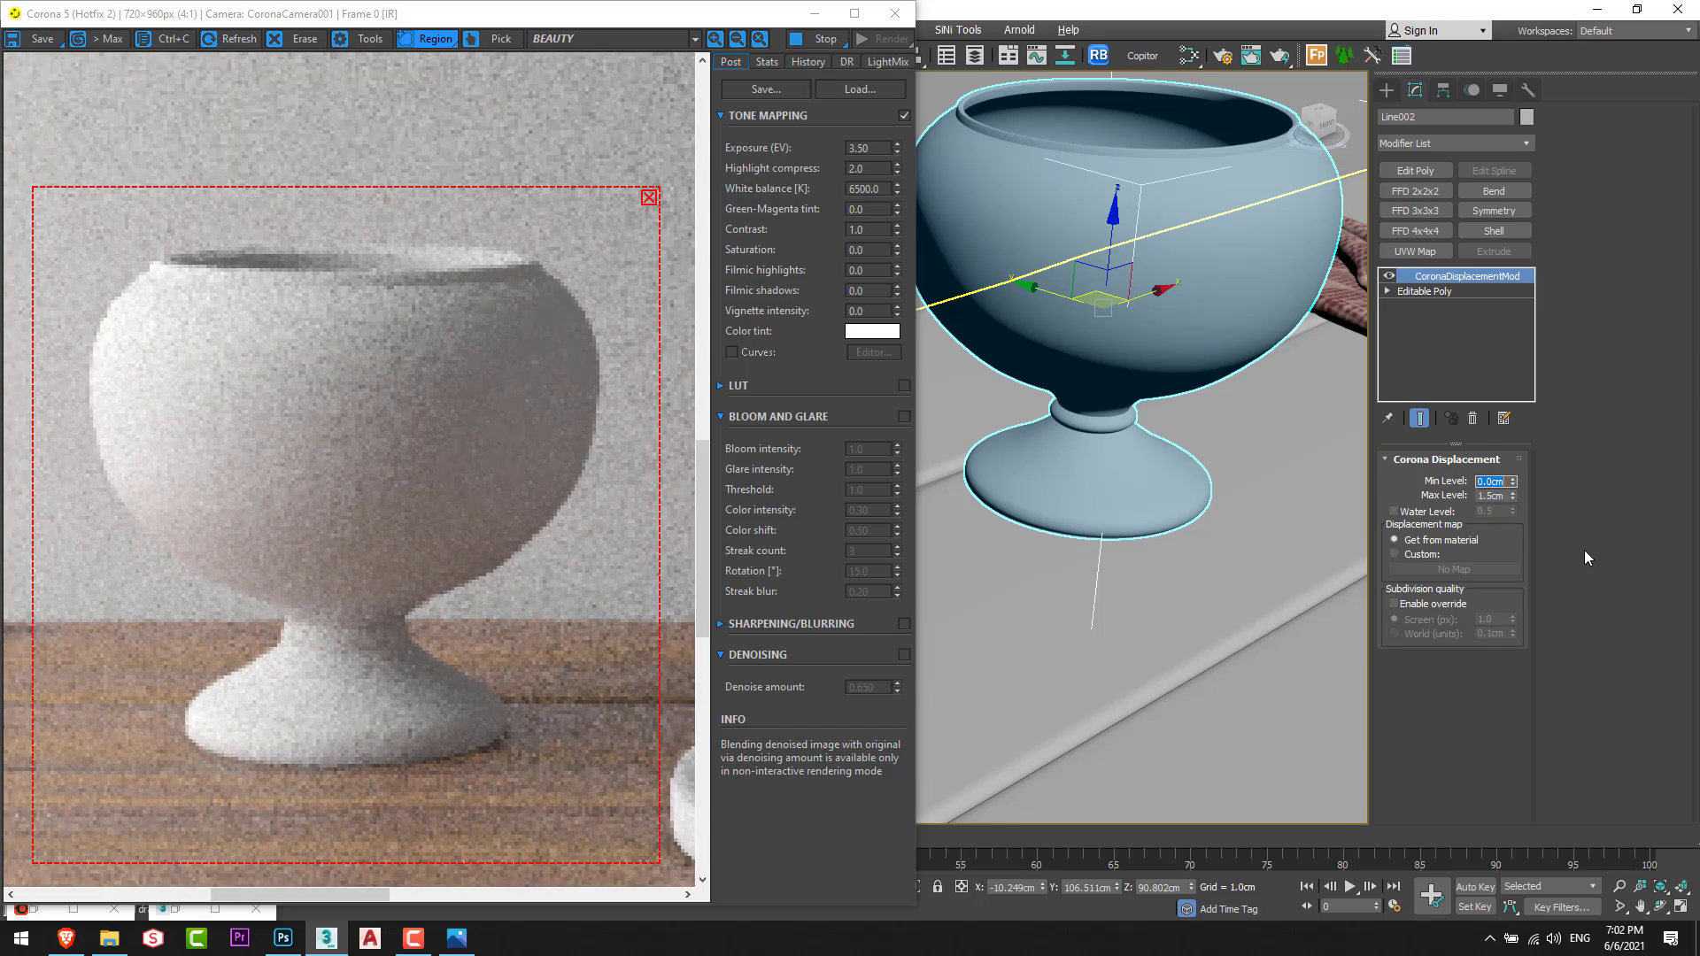
pyautogui.write('-0.5')
pyautogui.press('Return')
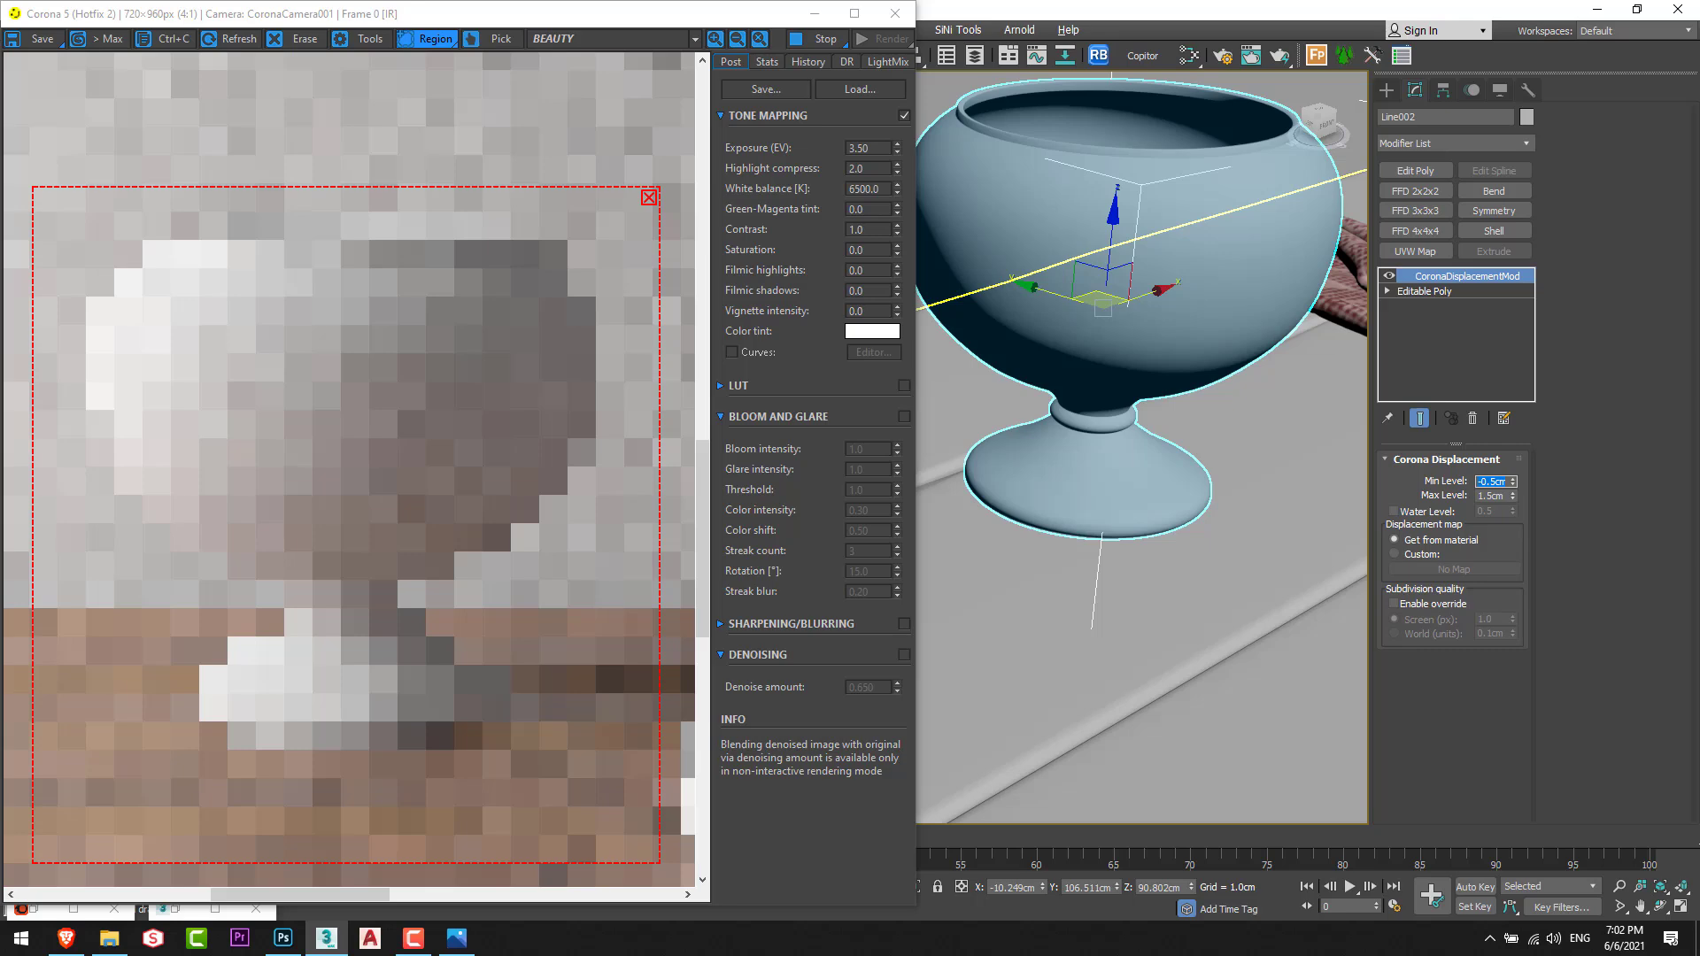
pyautogui.scroll(2, 254, 435)
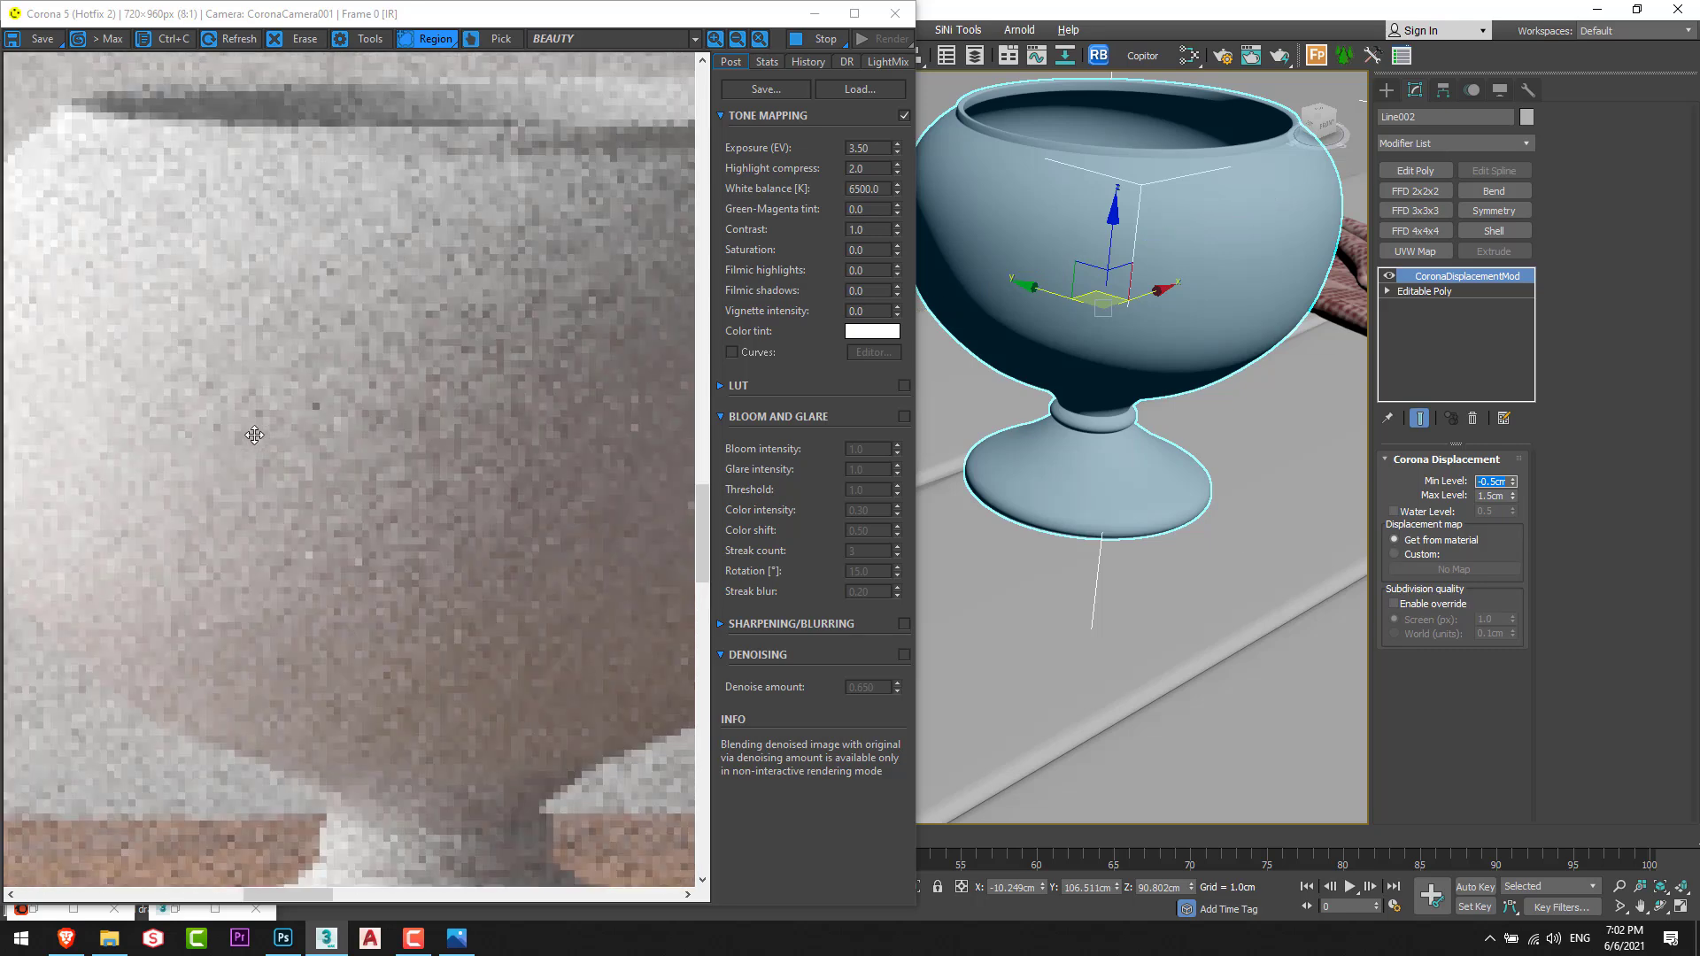
pyautogui.scroll(-2, 254, 435)
# Load TexturesCom_Terracotta_Plain_1K_albedo.tif as a new bitmap and connect it to the bowl material's Diffuse color.
pyautogui.press('m')
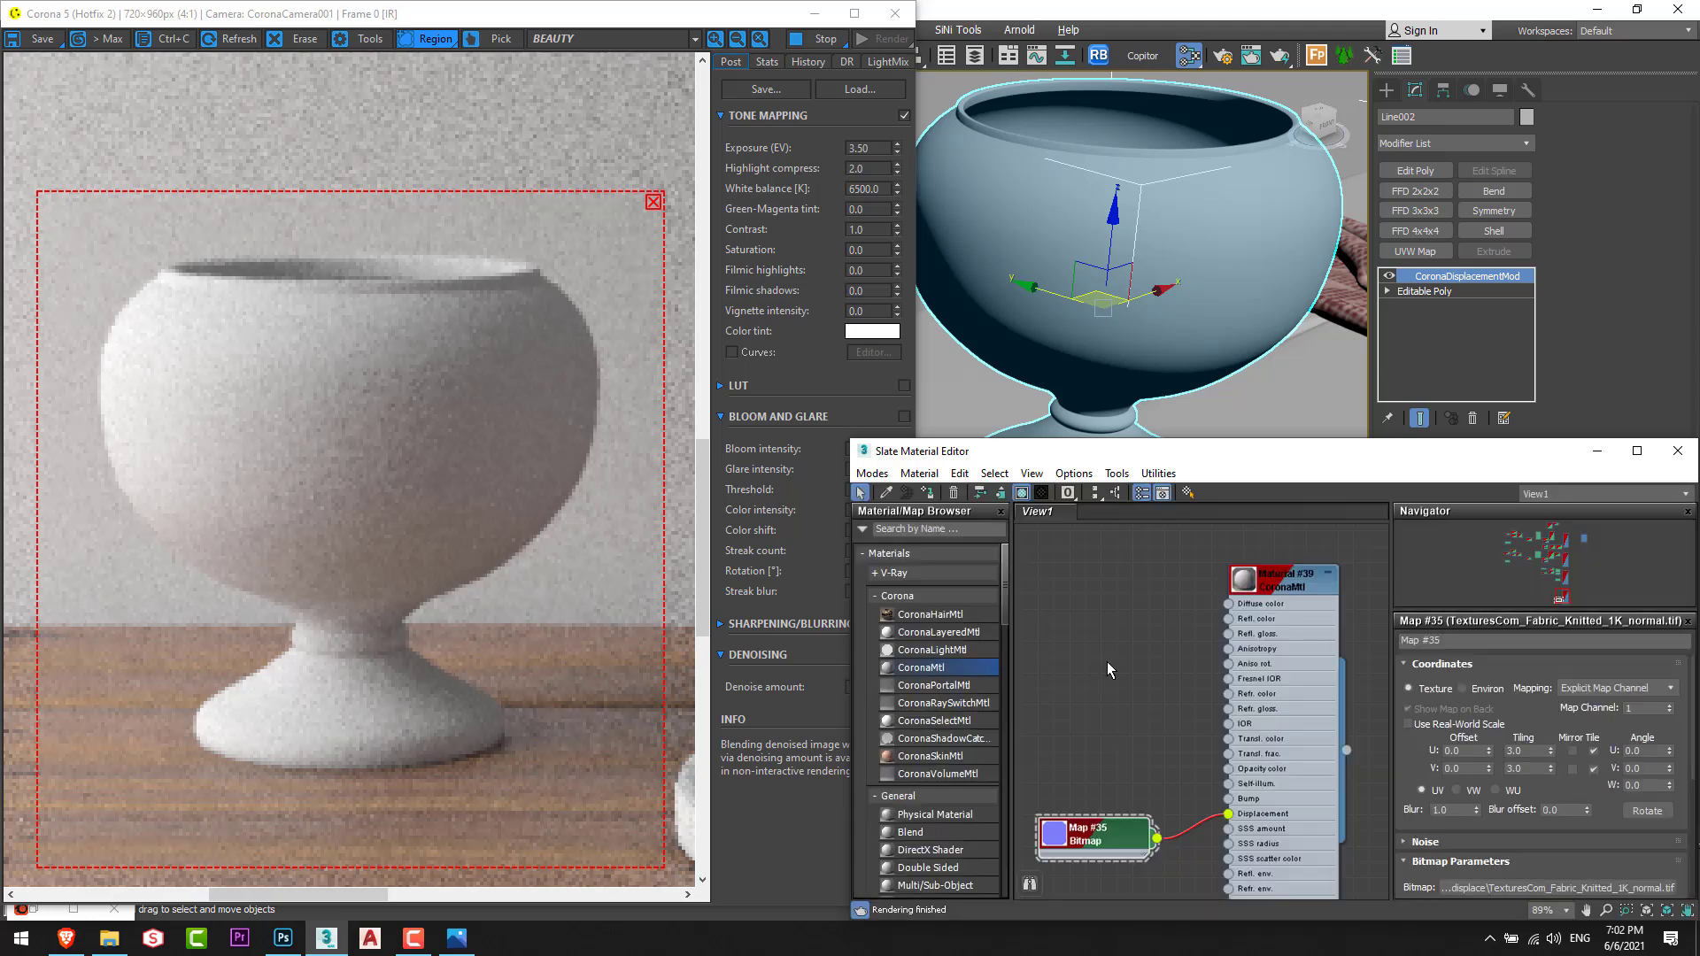
pyautogui.scroll(-10, 947, 760)
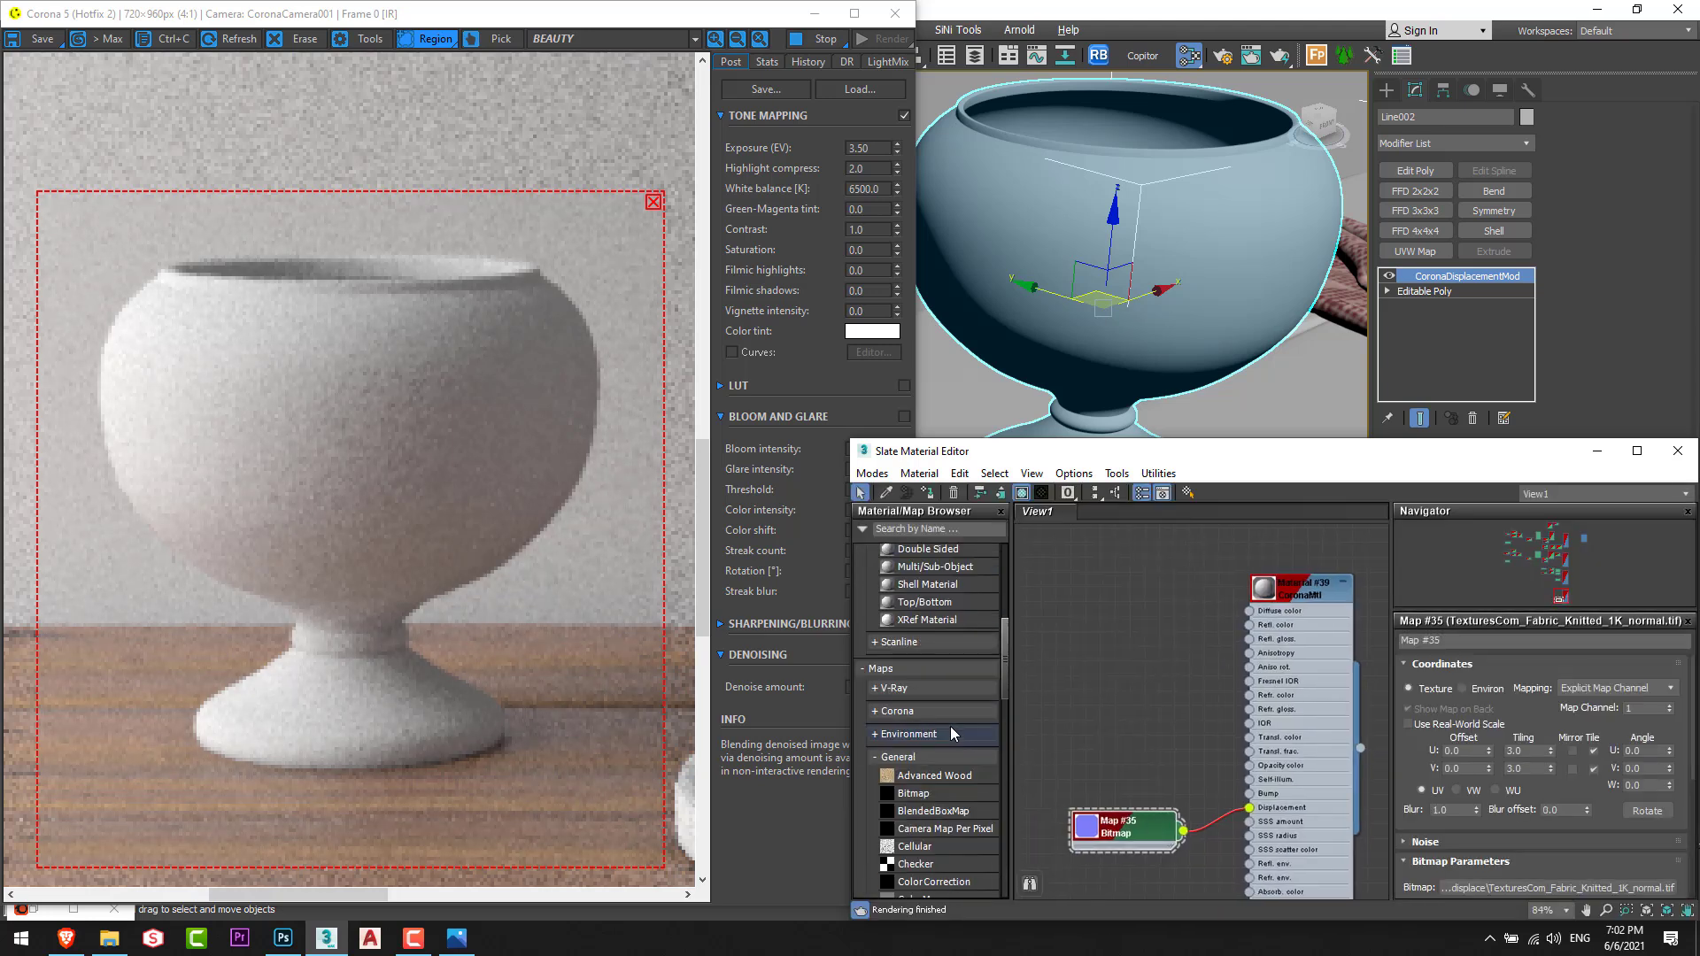
pyautogui.moveTo(1086, 666); pyautogui.dragTo(1151, 648)
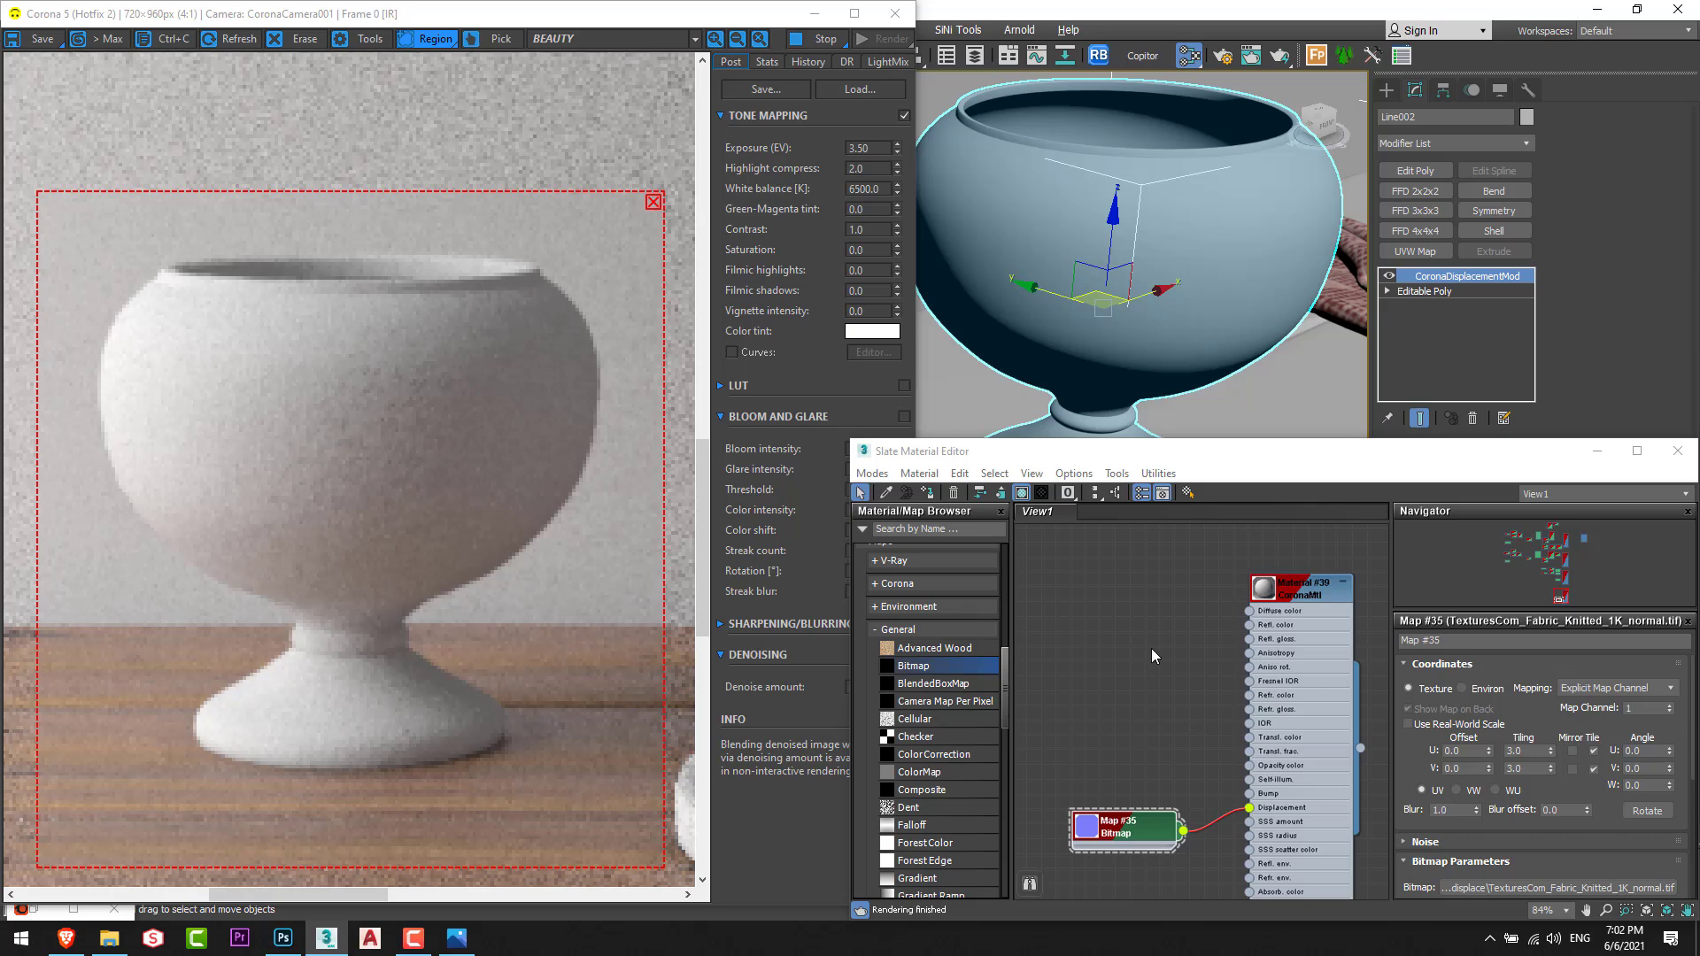
pyautogui.doubleClick(431, 287)
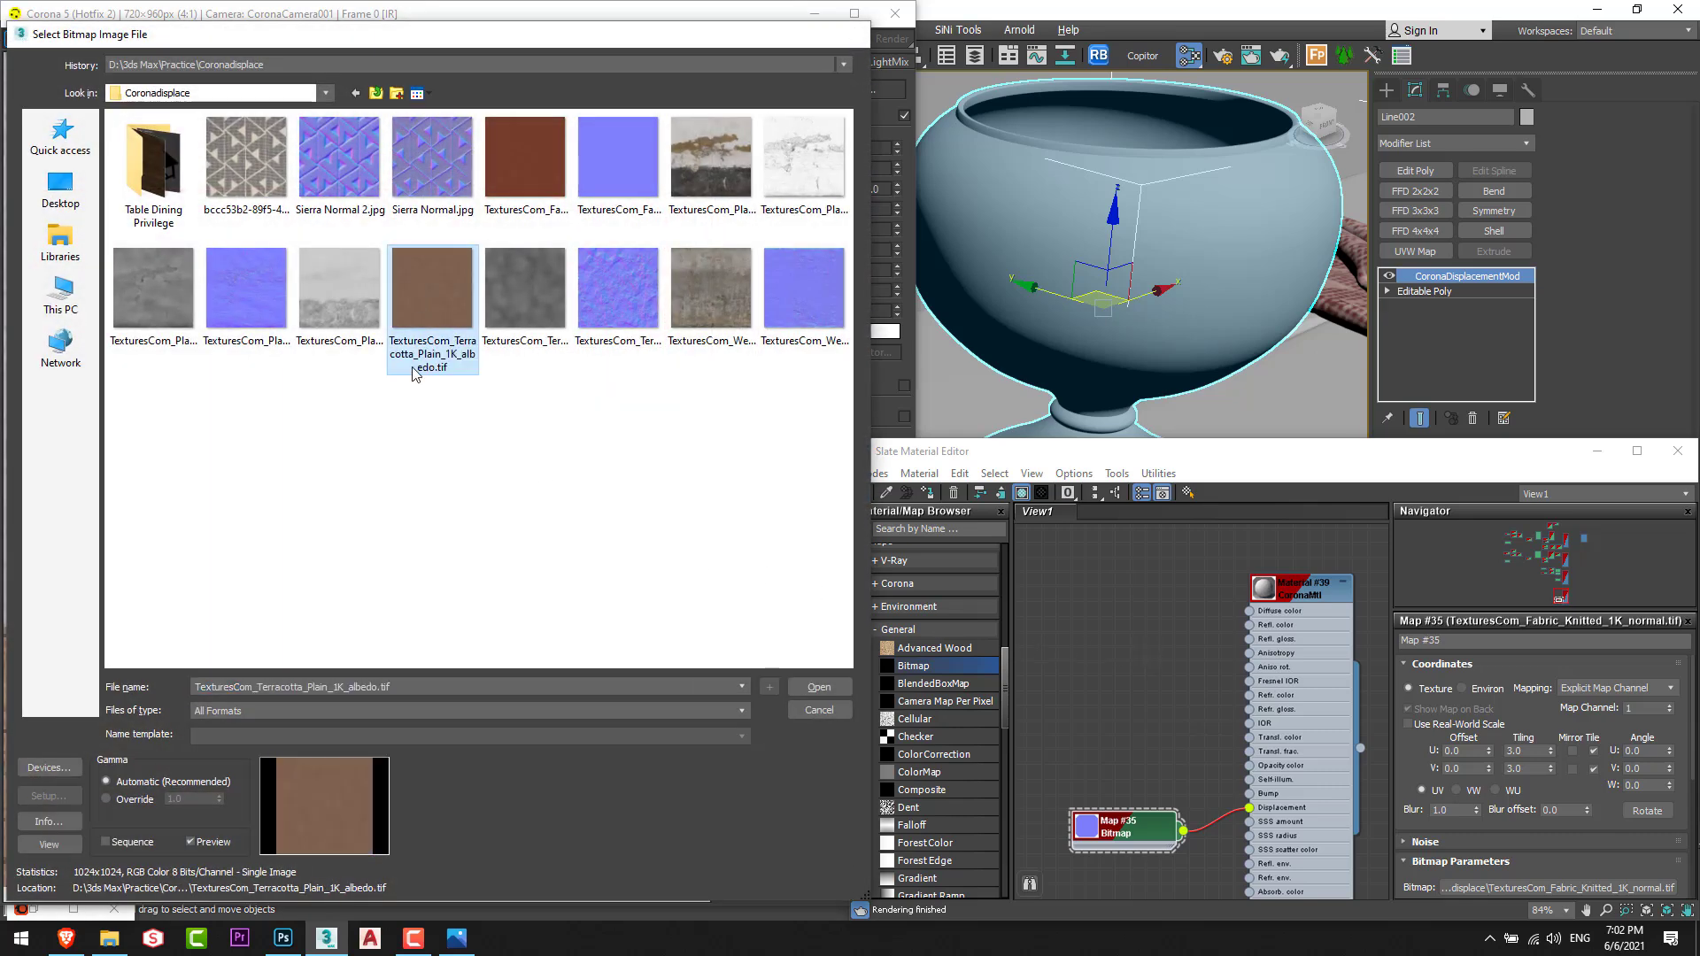
pyautogui.moveTo(1183, 623); pyautogui.dragTo(1250, 610)
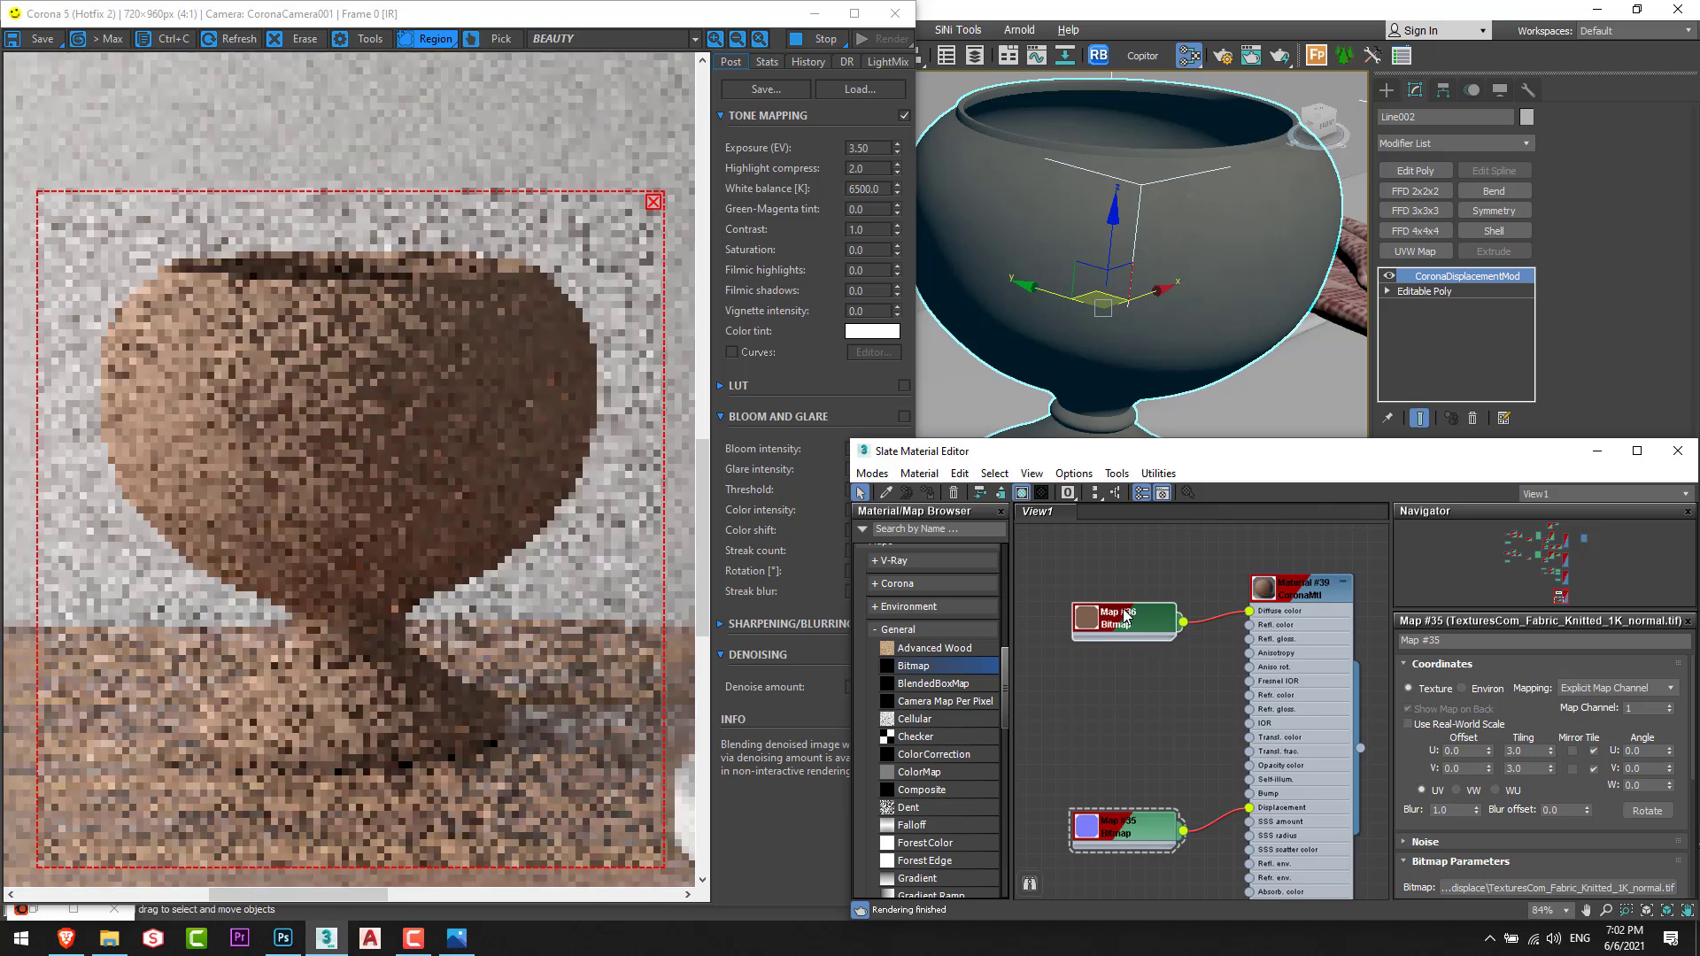
# Set the terracotta albedo bitmap's U and V tiling to 3.0 and check the bowl in the render.
pyautogui.click(1142, 625)
pyautogui.doubleClick(1536, 749)
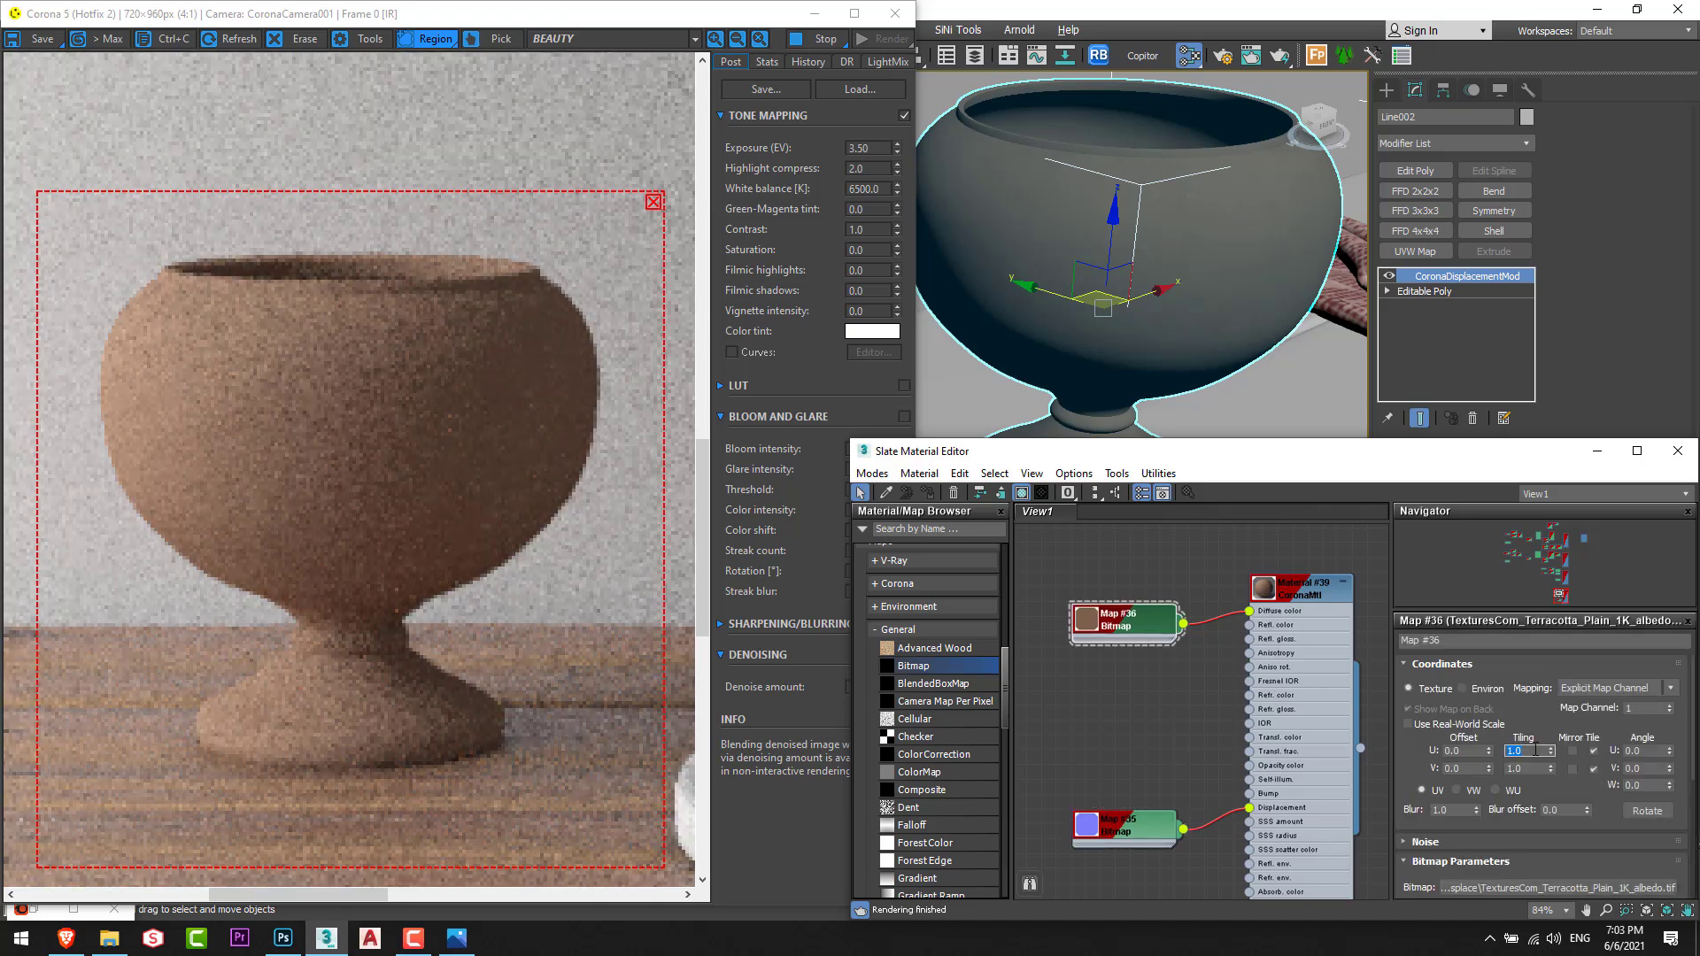
pyautogui.write('3')
pyautogui.press('Tab')
pyautogui.write('3')
pyautogui.press('Return')
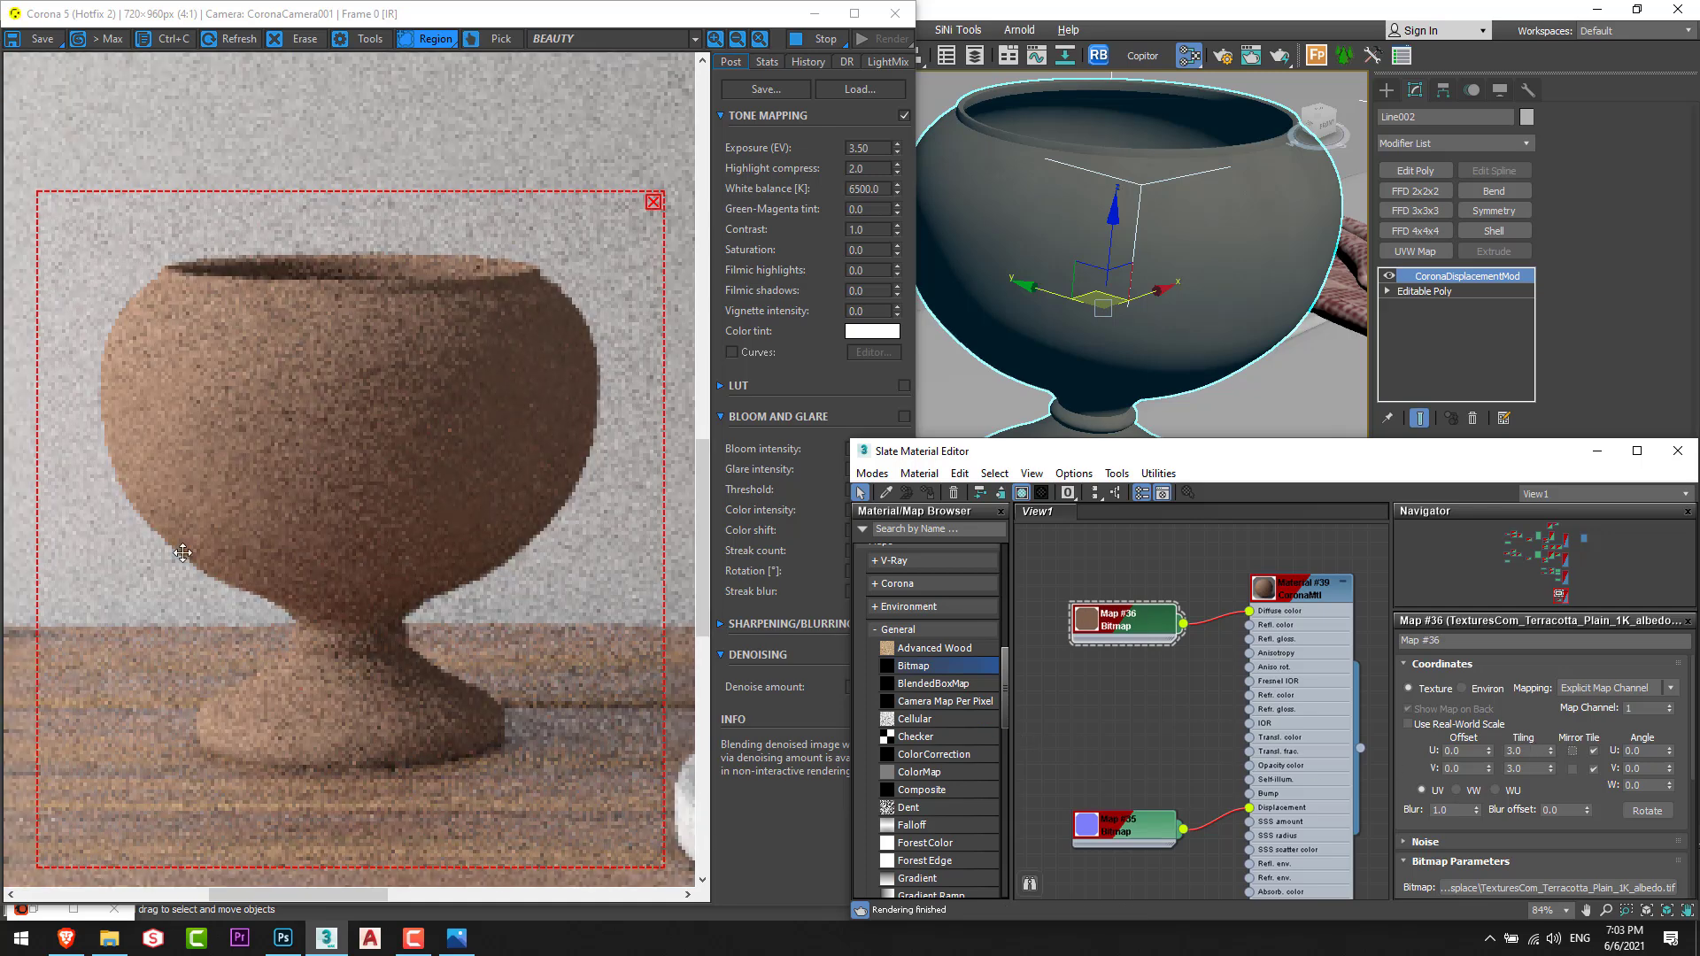
pyautogui.click(386, 583)
pyautogui.moveTo(386, 583); pyautogui.dragTo(361, 586, button='middle')
pyautogui.moveTo(1129, 622); pyautogui.dragTo(1131, 622)
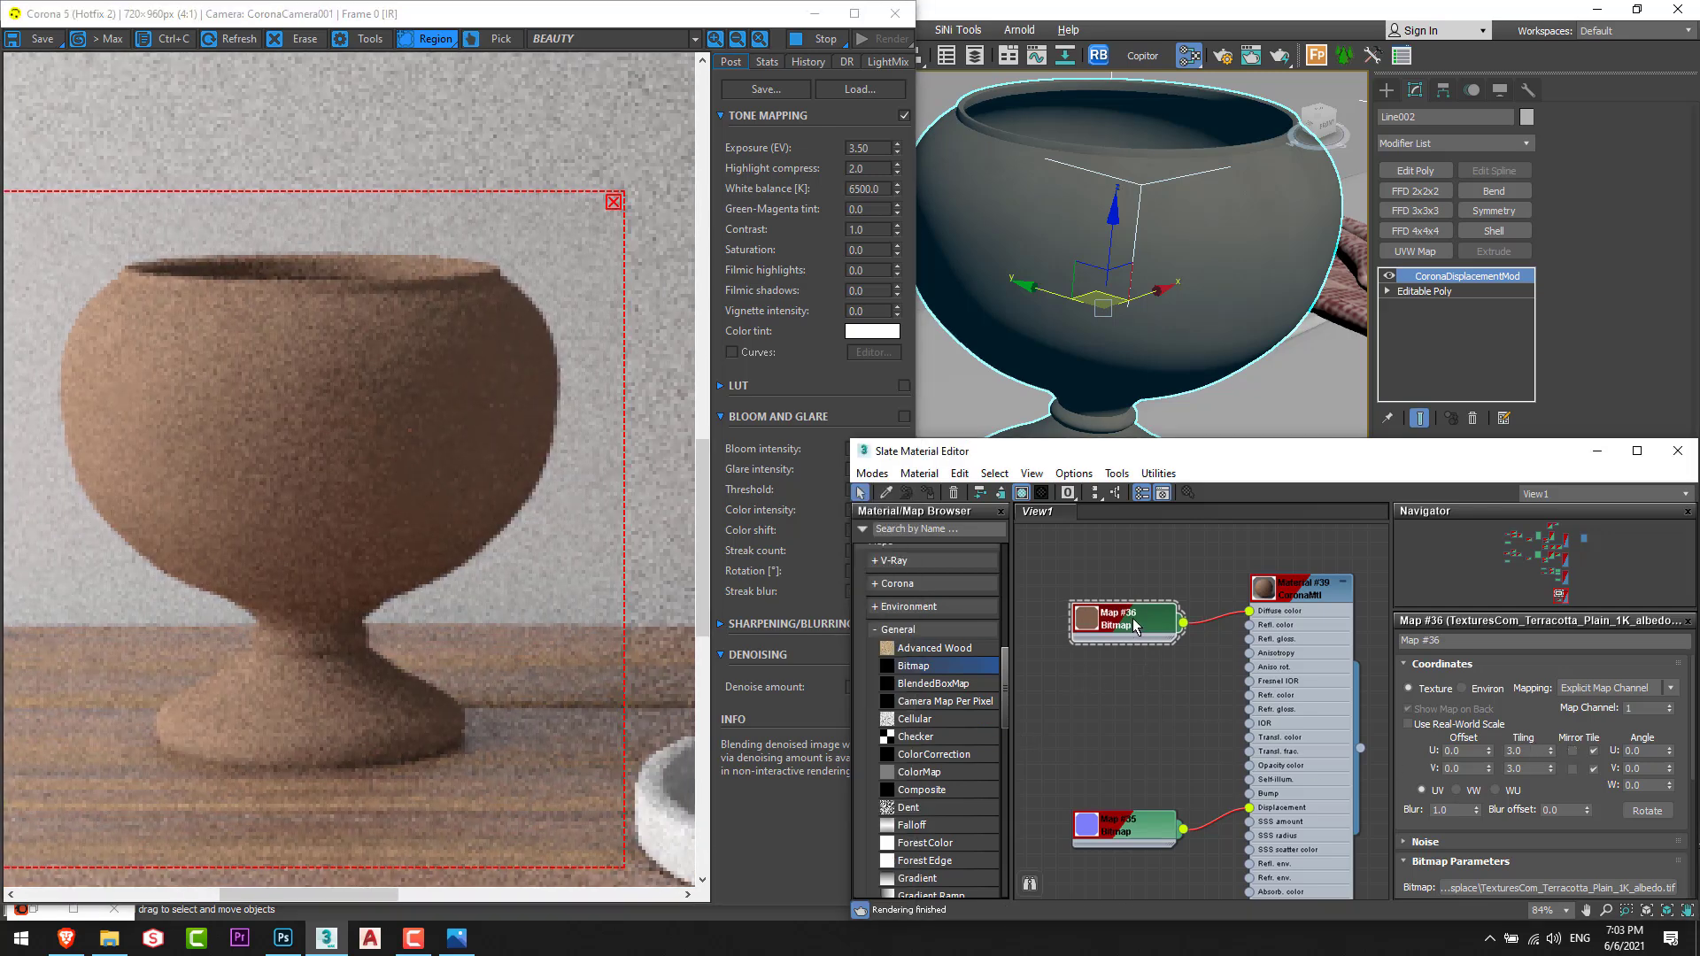
pyautogui.moveTo(1131, 623); pyautogui.dragTo(1143, 622)
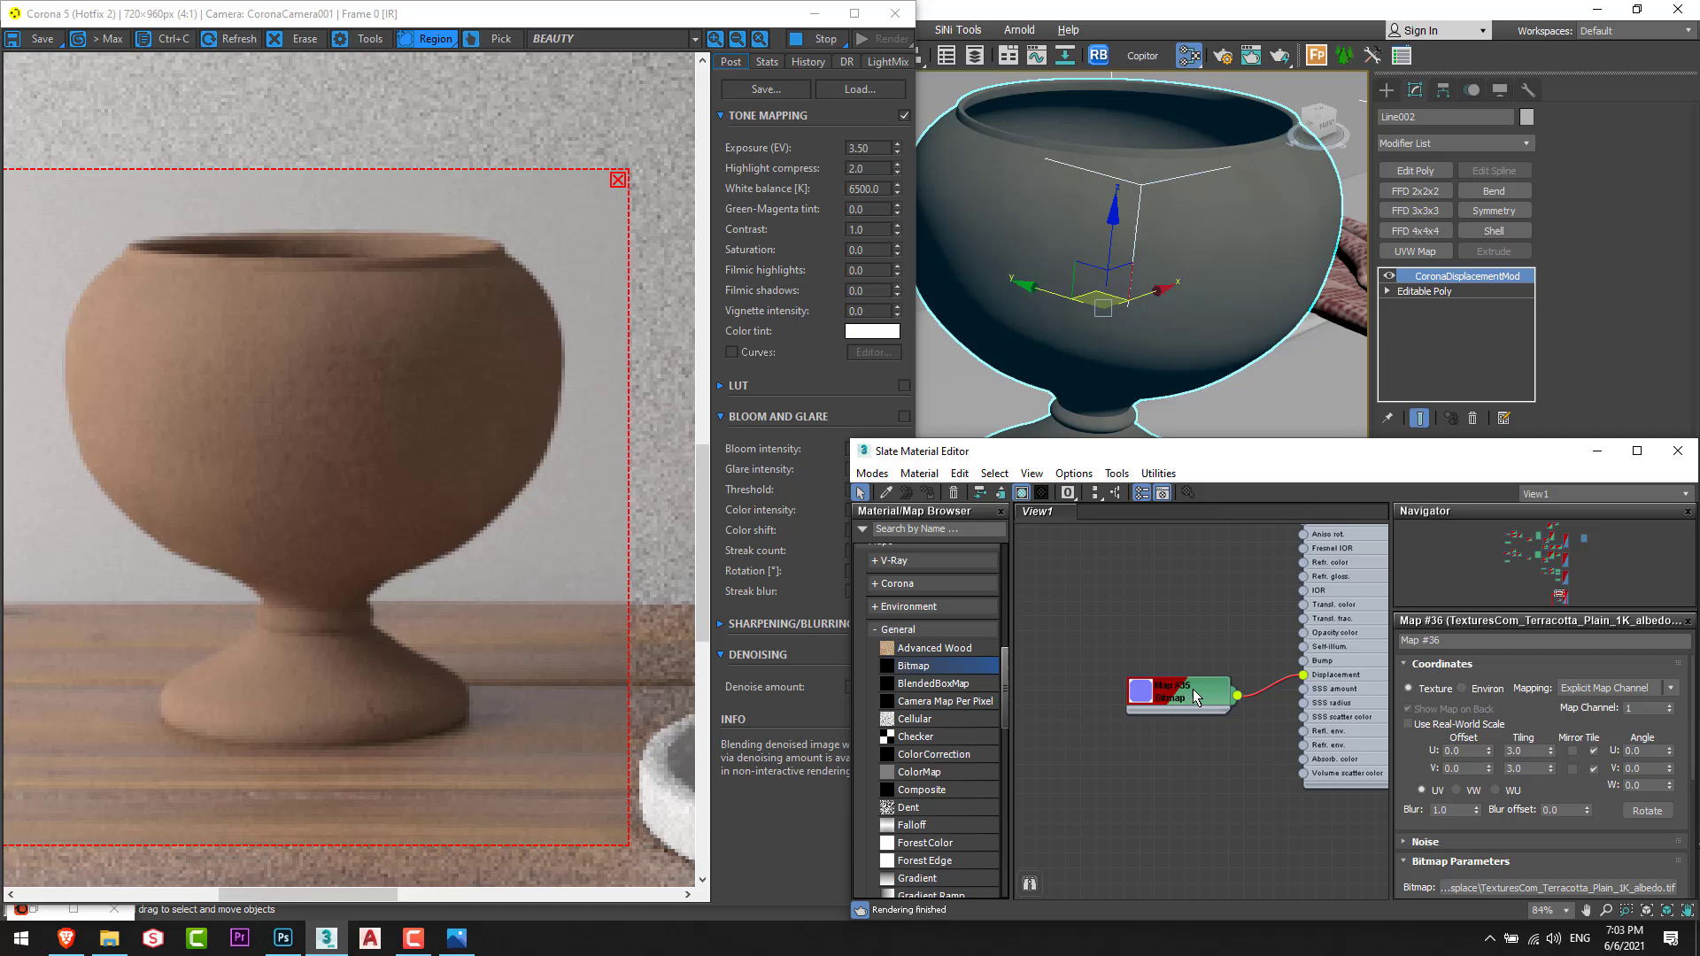
# Insert a CoronaNormal map between the knitted-fabric normal bitmap and the bowl material's Displacement input.
pyautogui.moveTo(1167, 692); pyautogui.dragTo(1159, 735, button='middle')
pyautogui.moveTo(1190, 751); pyautogui.dragTo(1085, 765)
pyautogui.moveTo(1255, 725); pyautogui.dragTo(1328, 702, button='middle')
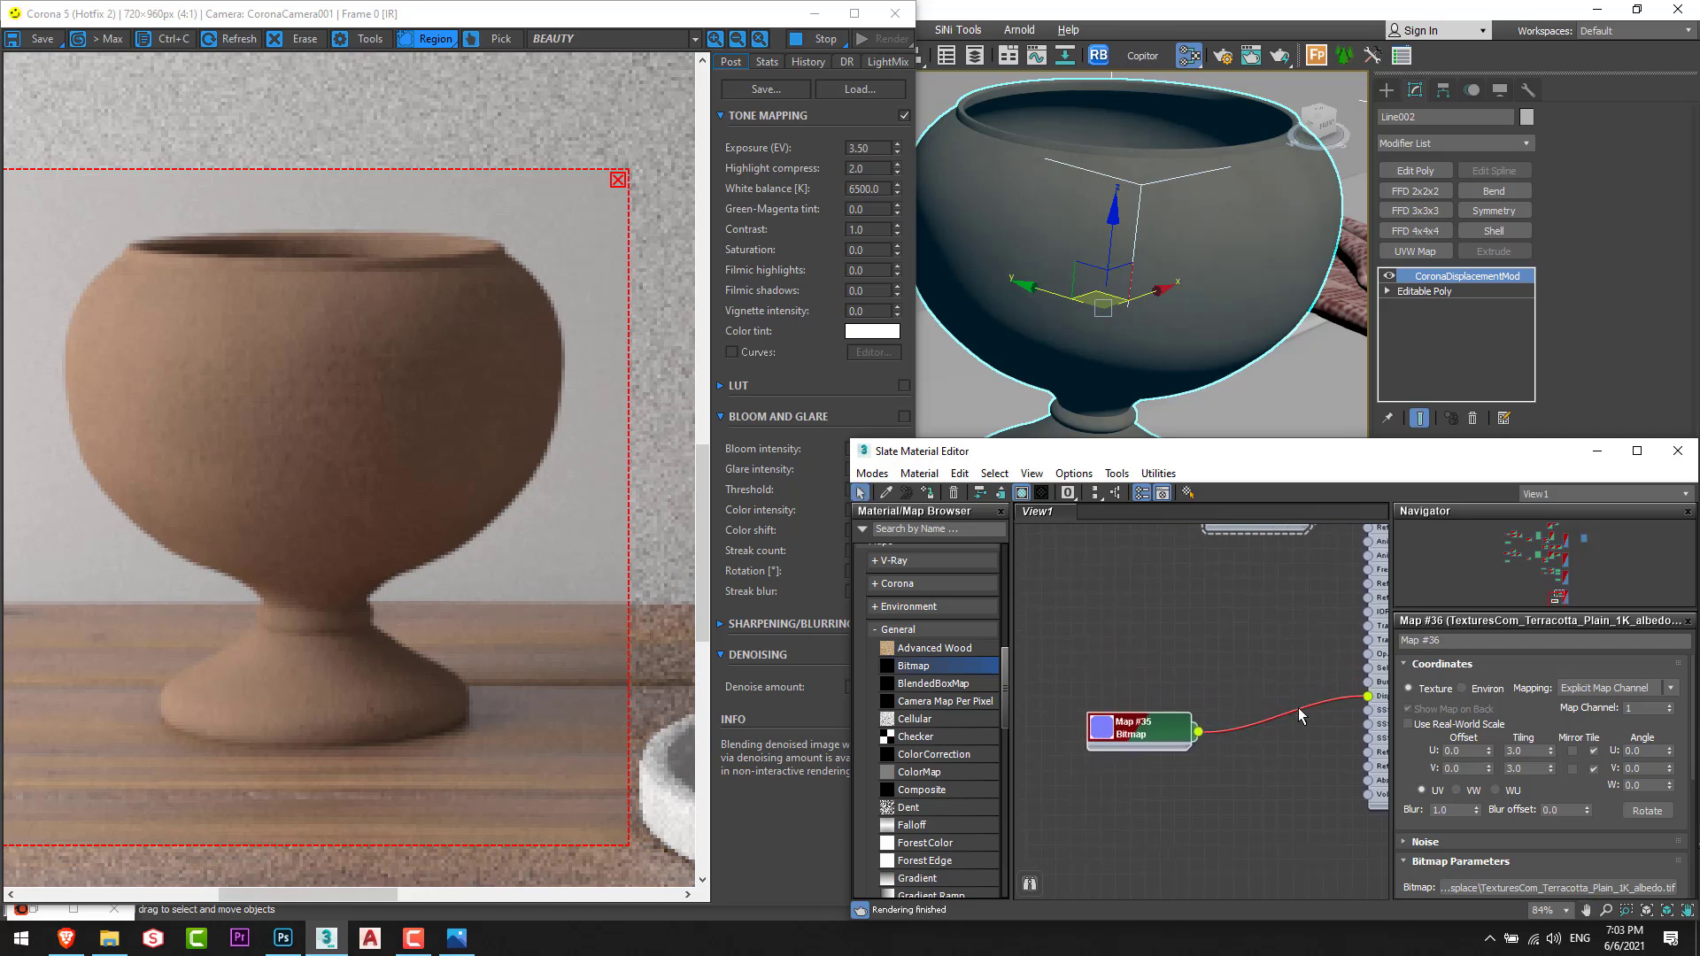
pyautogui.click(917, 528)
pyautogui.write('coronanorma')
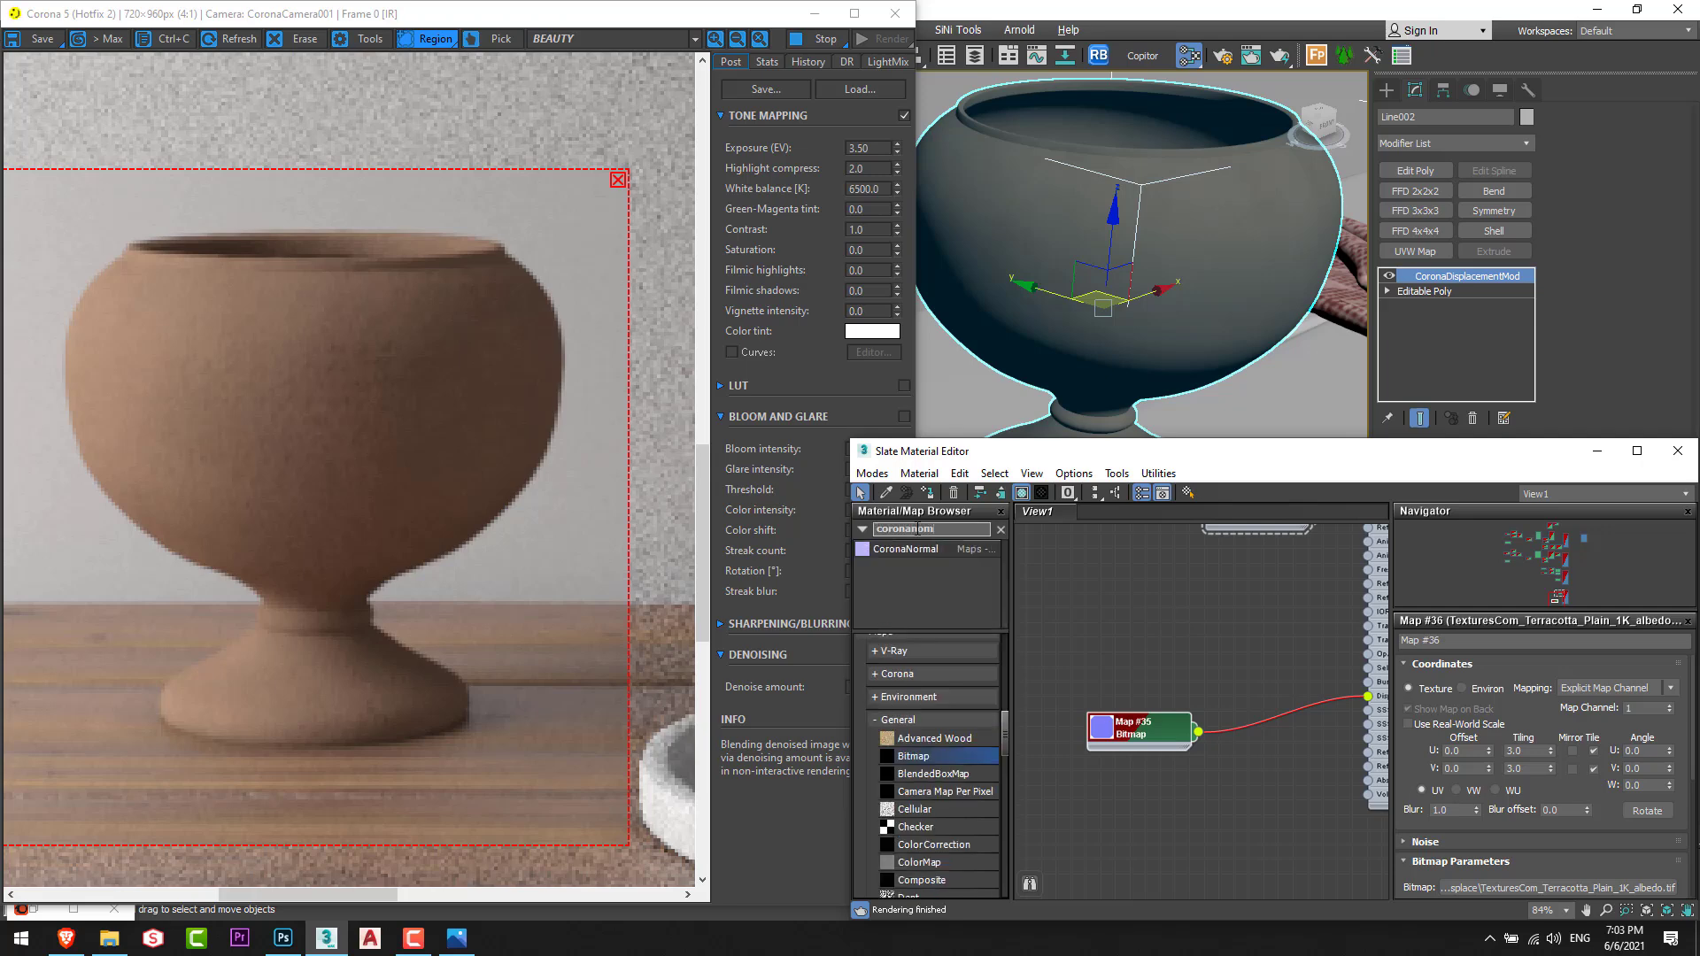
pyautogui.press('BackSpace')
pyautogui.moveTo(905, 549); pyautogui.dragTo(1268, 721)
pyautogui.click(1325, 750)
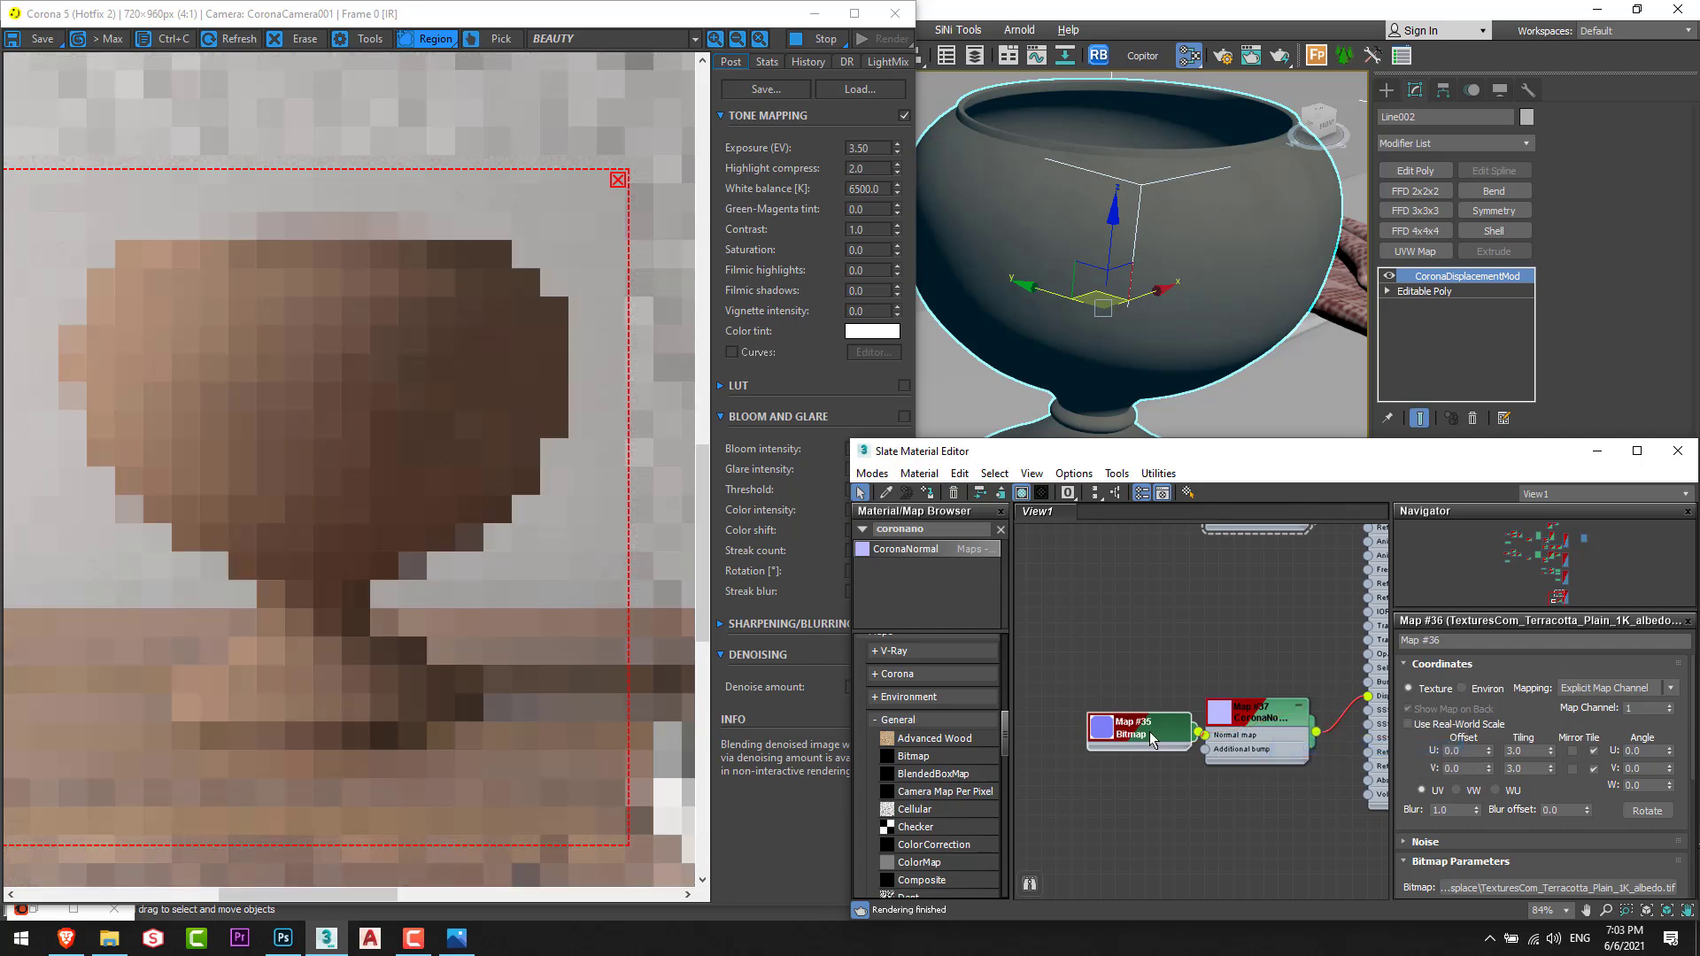
# Enable Add gamma to input on the CoronaNormal map and space its node apart from the connected bitmap.
pyautogui.doubleClick(1266, 731)
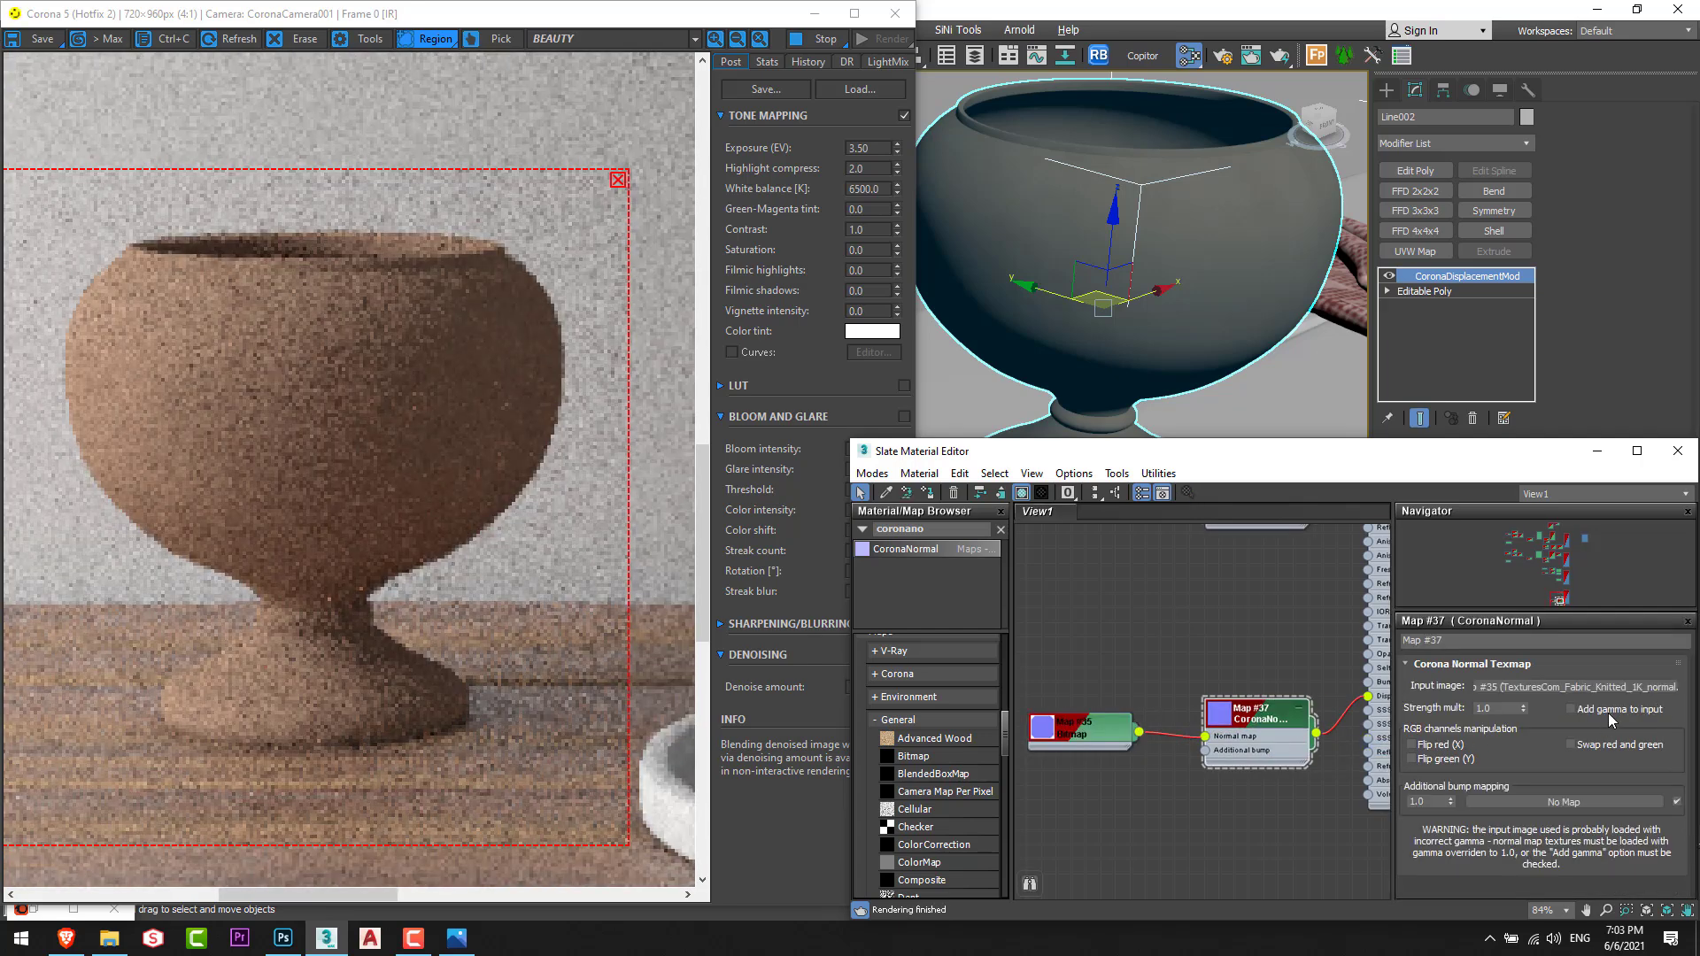
pyautogui.click(1607, 709)
pyautogui.moveTo(1257, 708); pyautogui.dragTo(1257, 693)
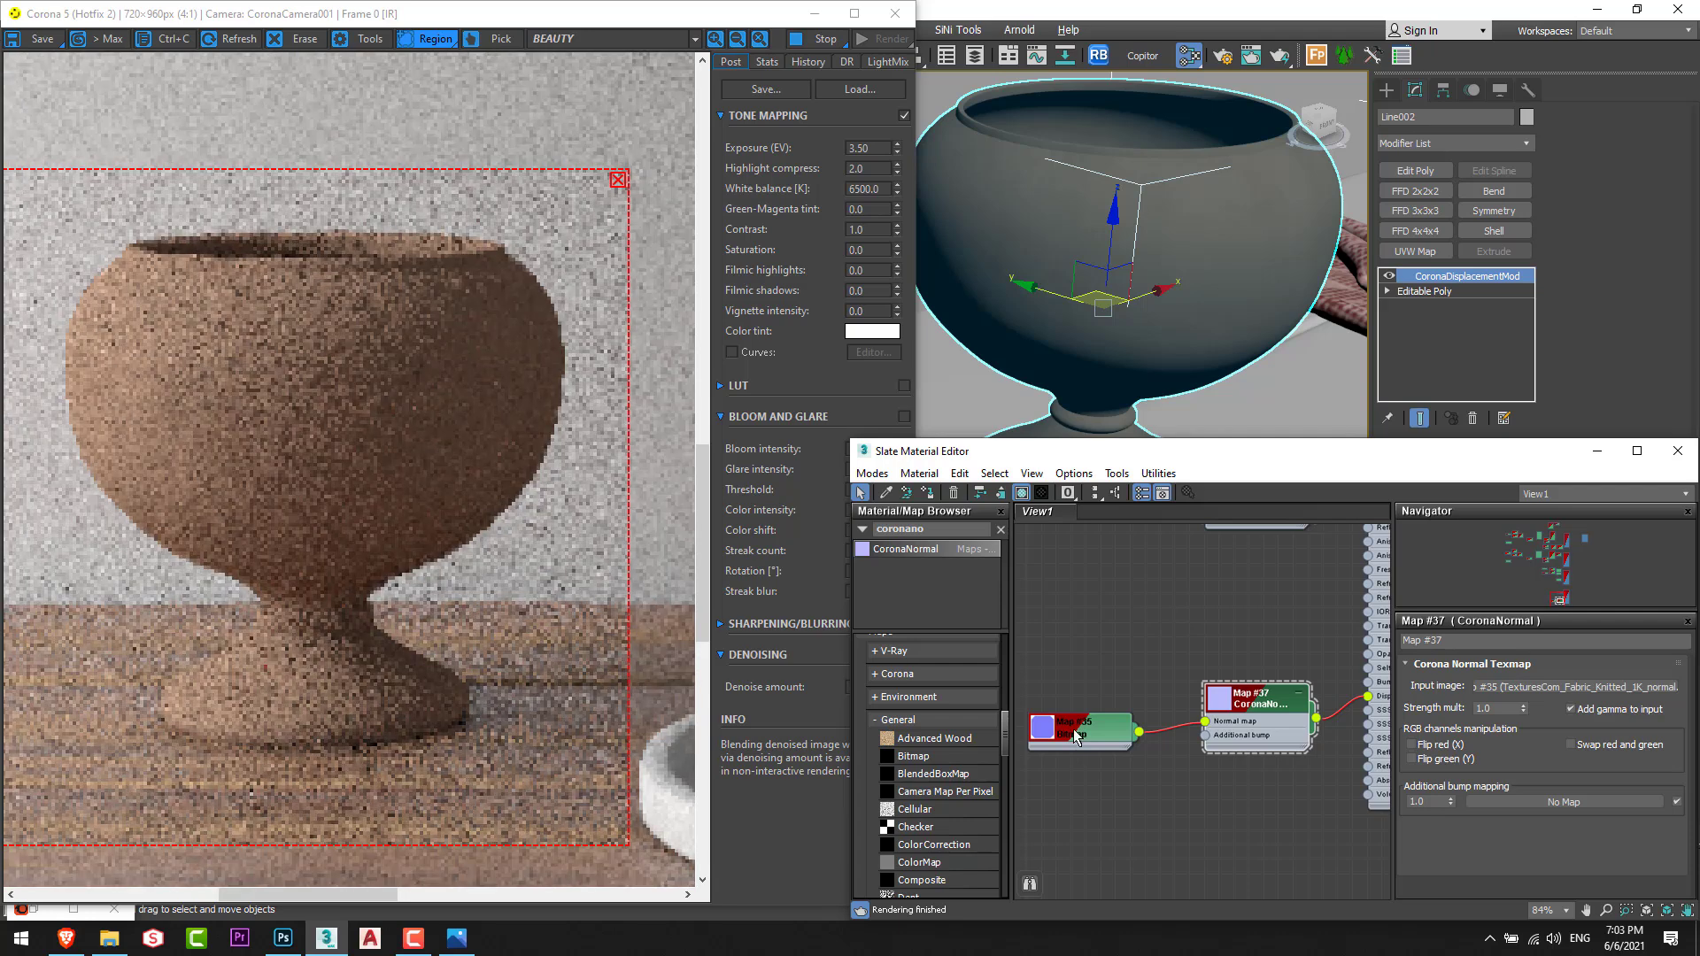
pyautogui.moveTo(1081, 735); pyautogui.dragTo(1081, 750)
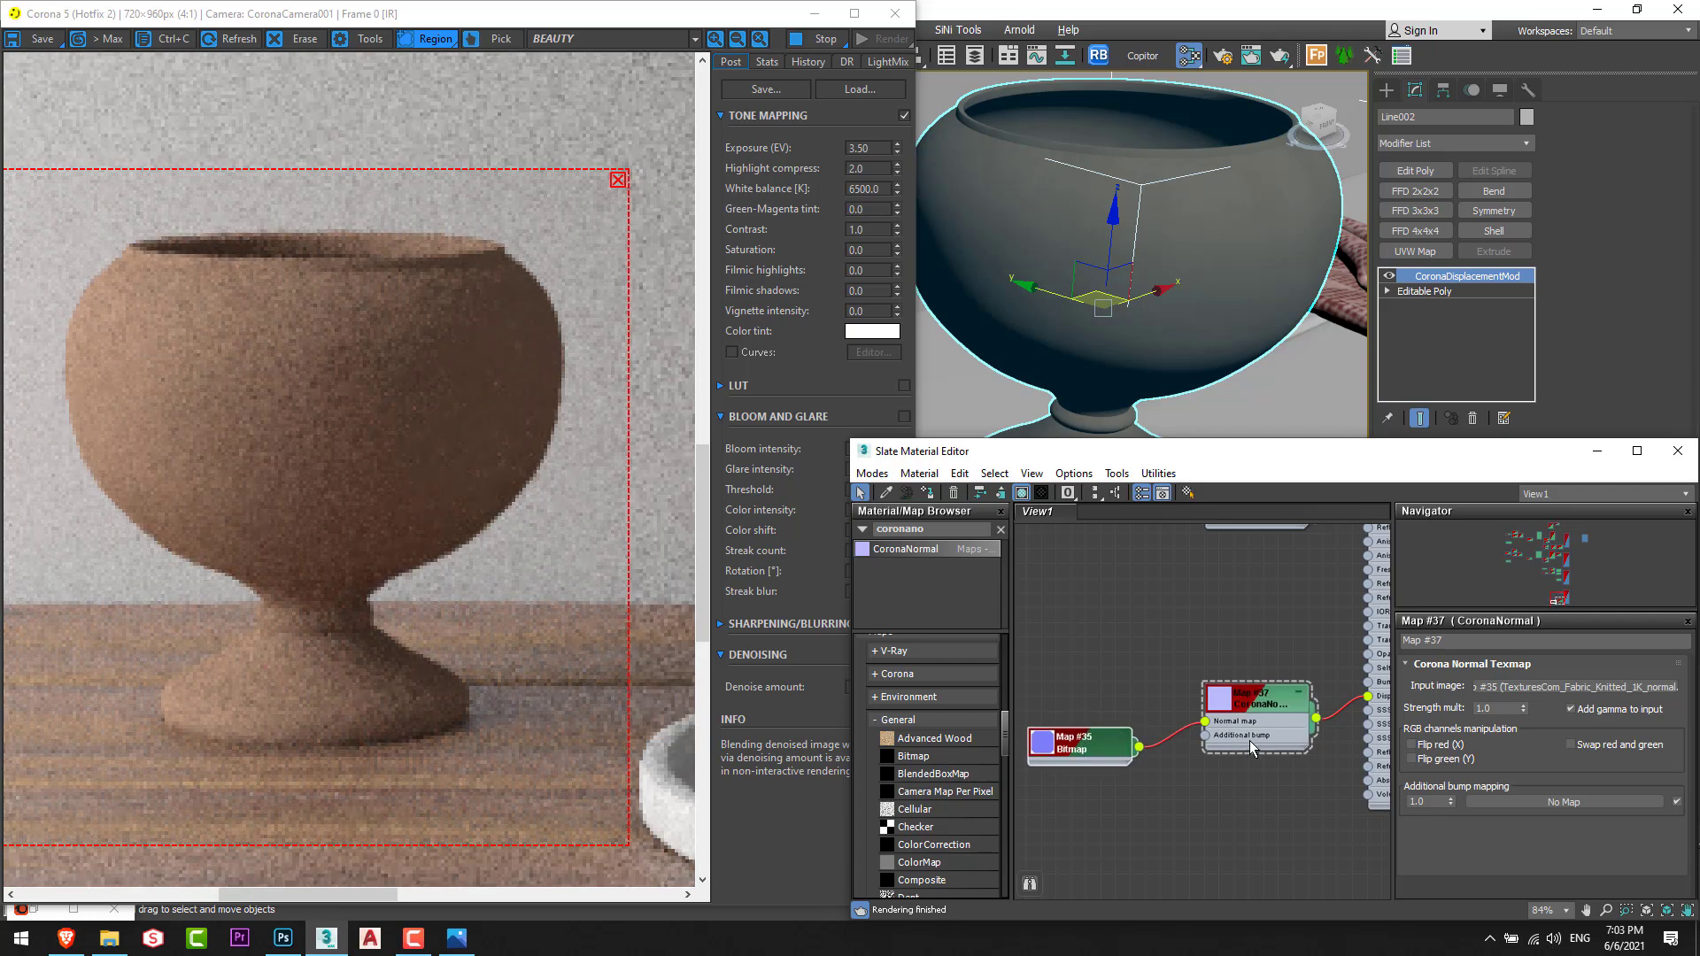
# Load Mask (70).jpg from the Main Library Maps Masks folder as a new bitmap and connect it to the bowl material's Bump.
pyautogui.scroll(-2, 1121, 661)
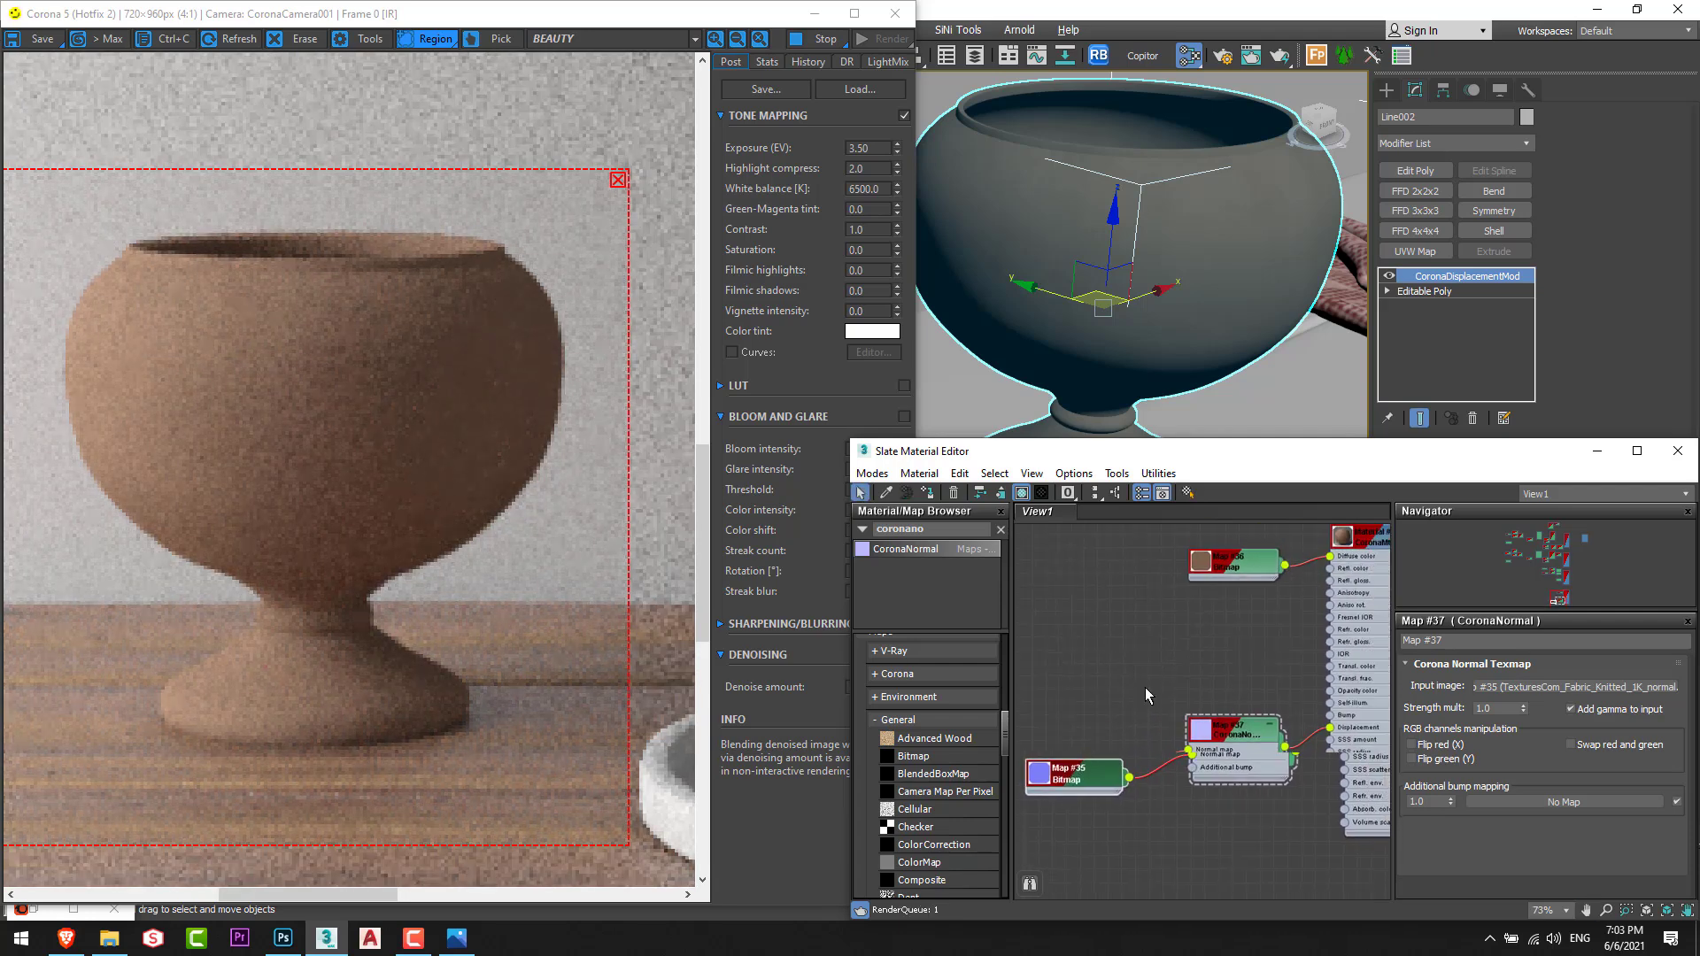
pyautogui.moveTo(1189, 698); pyautogui.dragTo(1177, 695, button='middle')
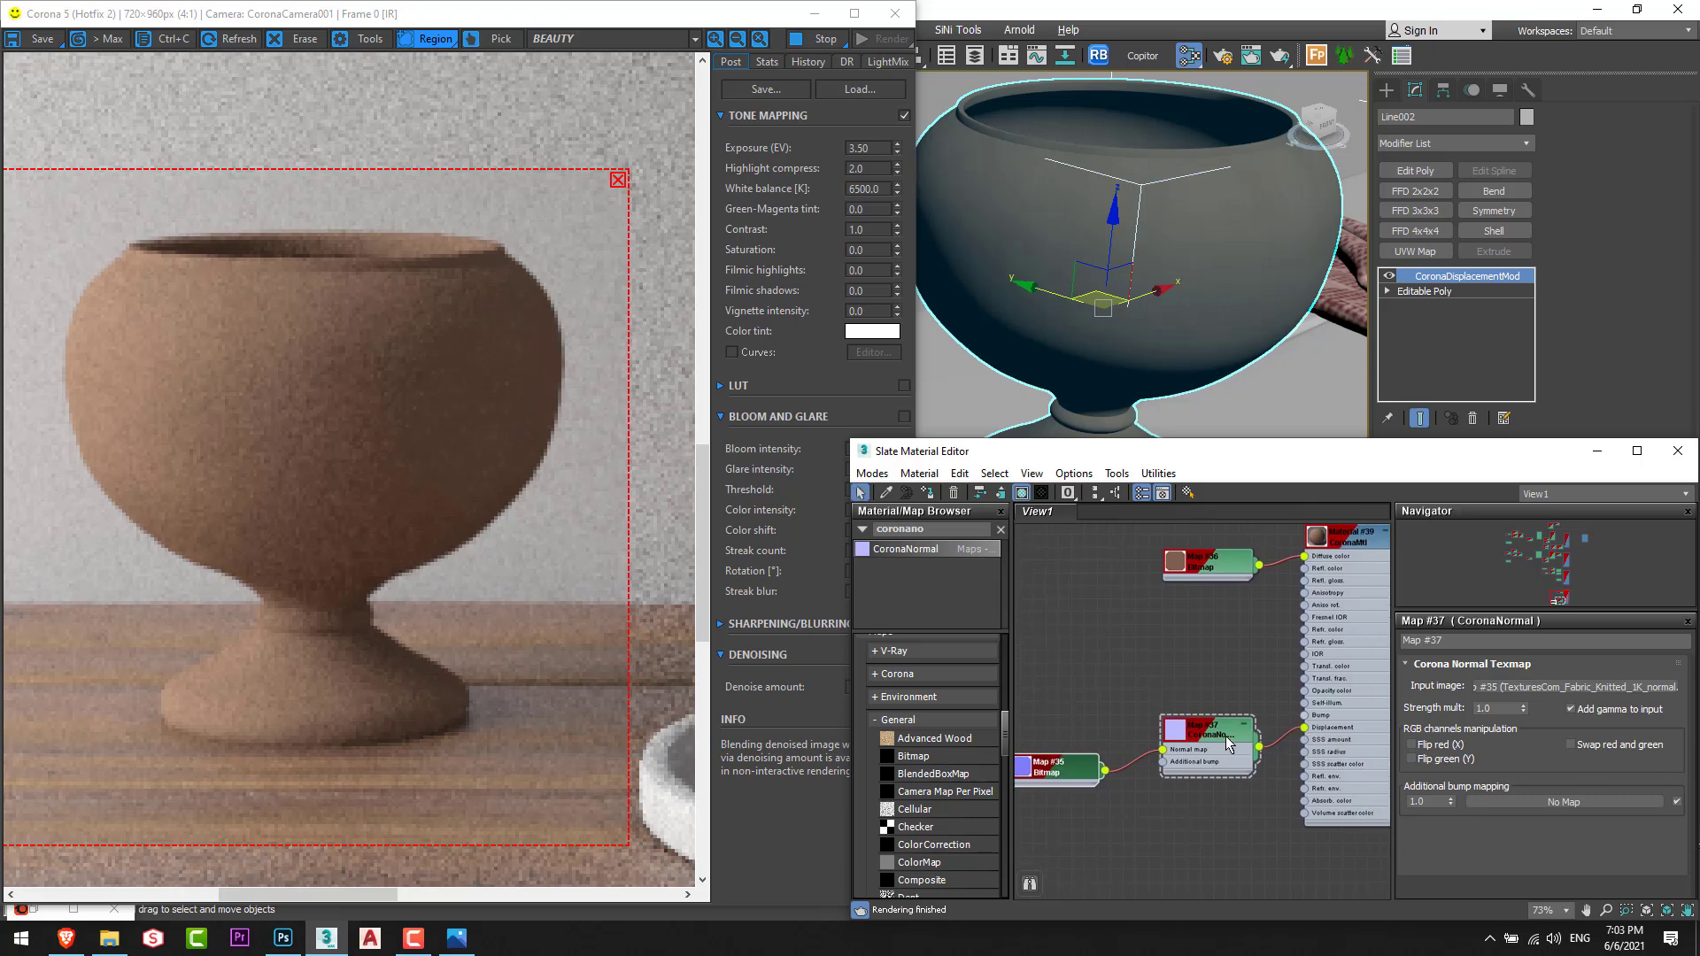
pyautogui.moveTo(1228, 744); pyautogui.dragTo(1222, 769)
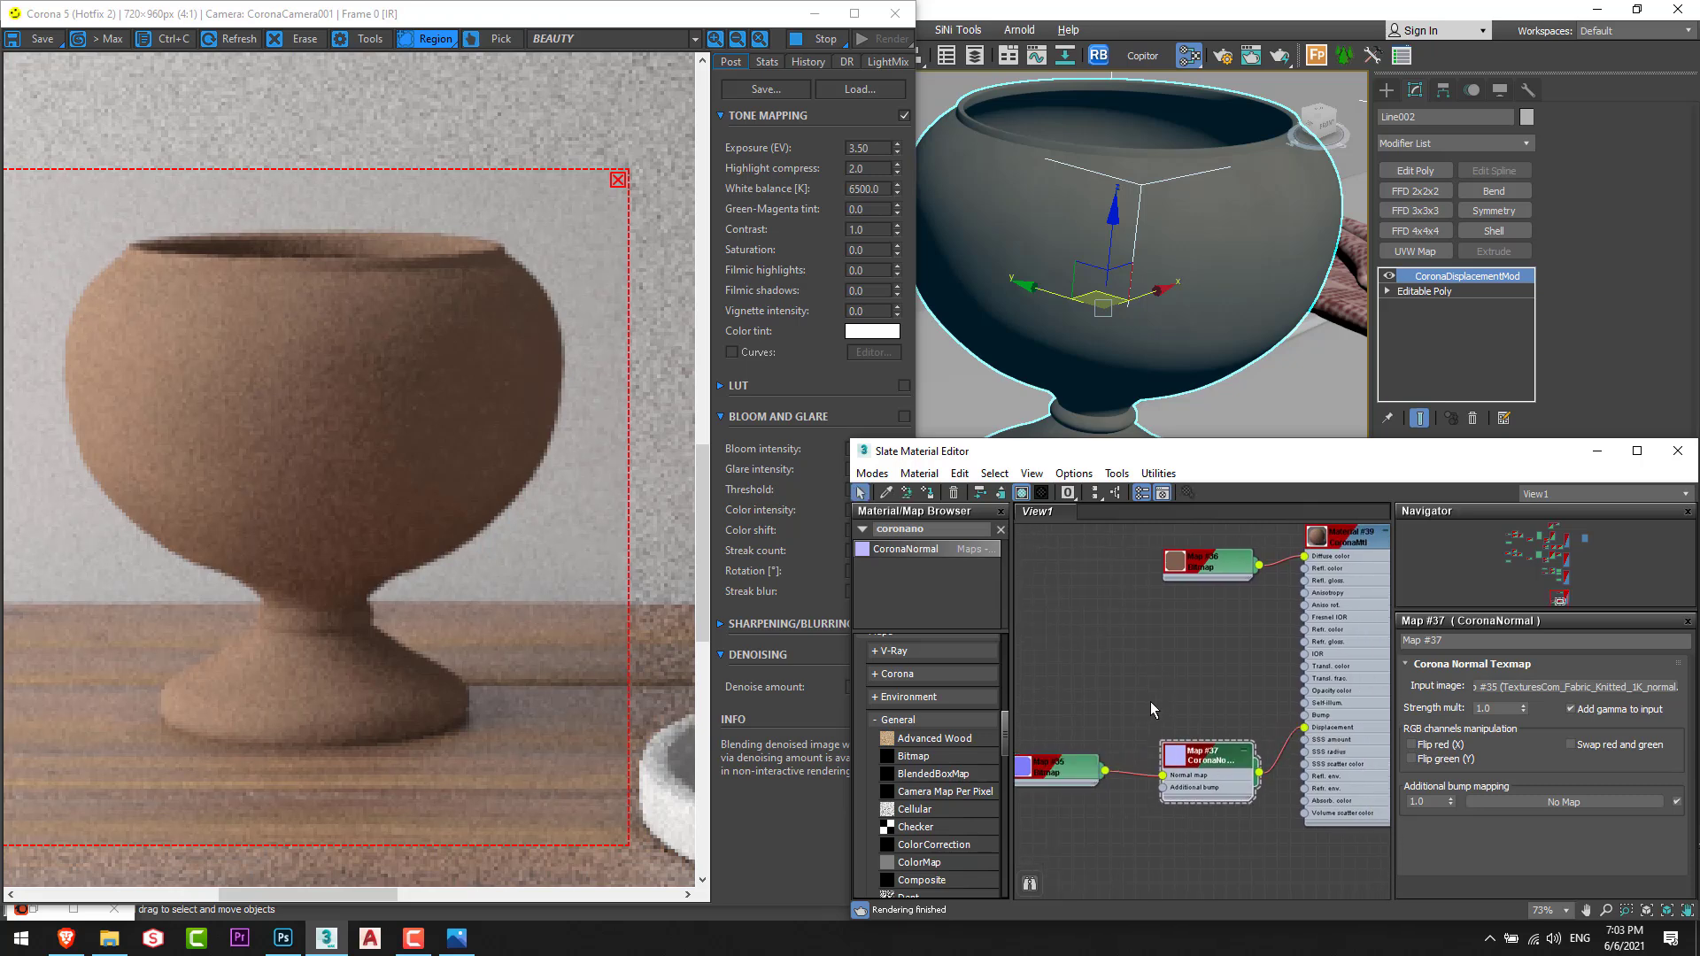
pyautogui.click(1150, 701)
pyautogui.moveTo(913, 756); pyautogui.dragTo(1209, 693)
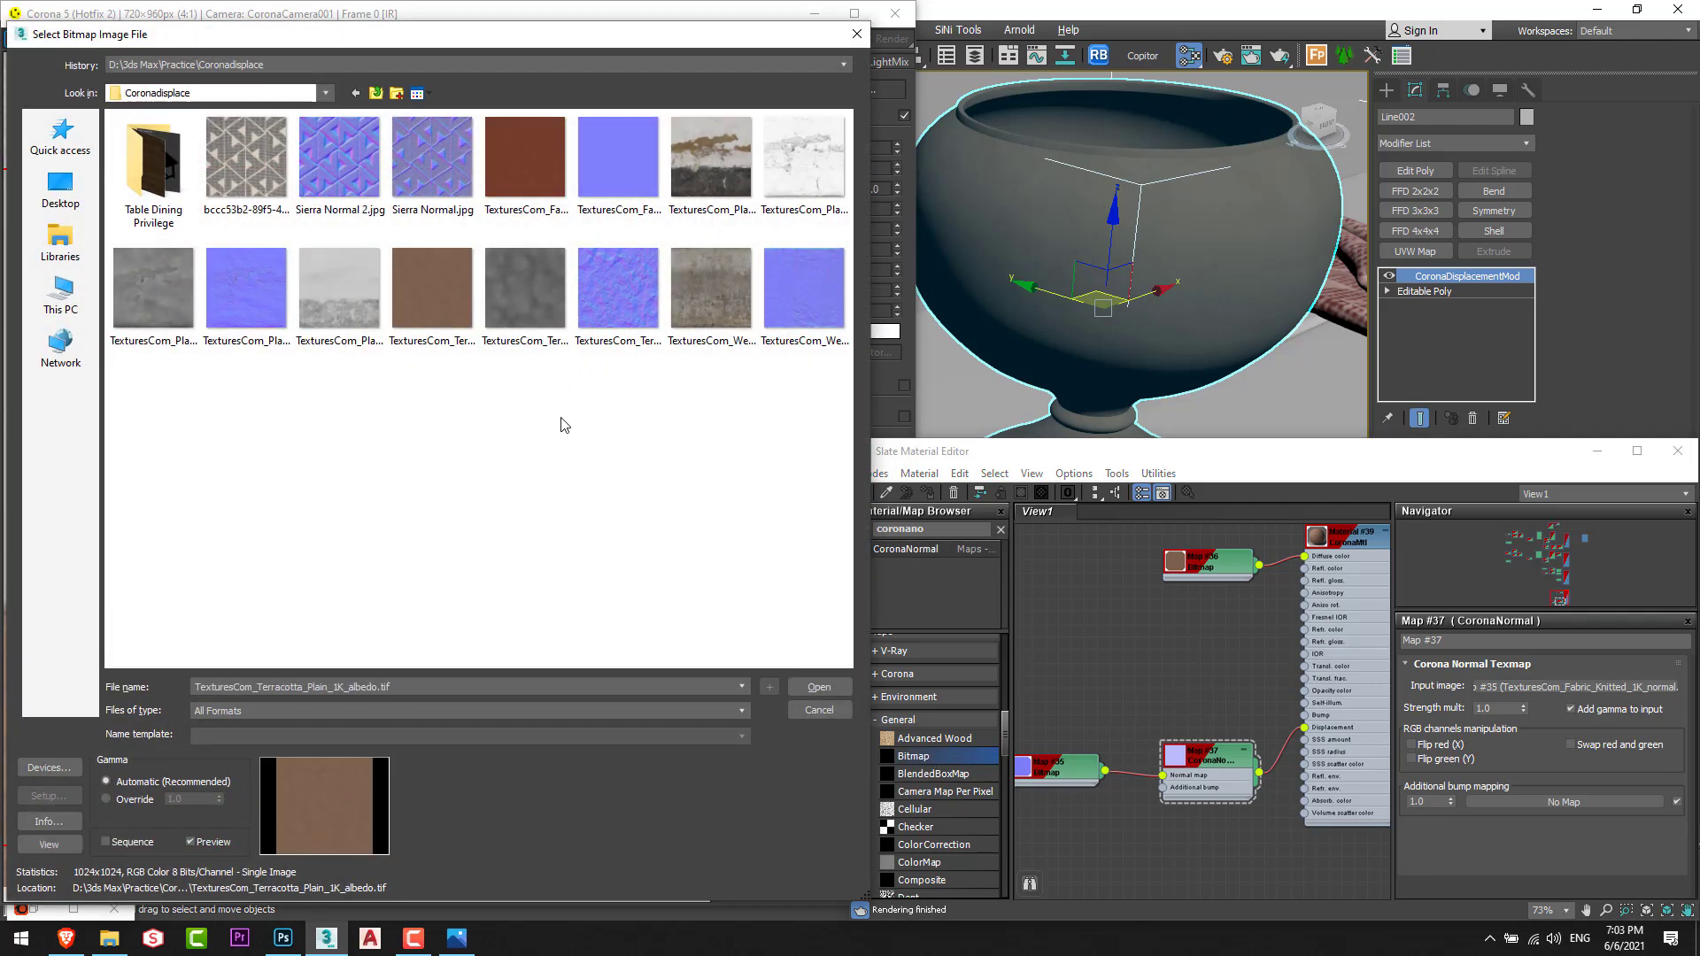
pyautogui.click(345, 67)
pyautogui.click(316, 92)
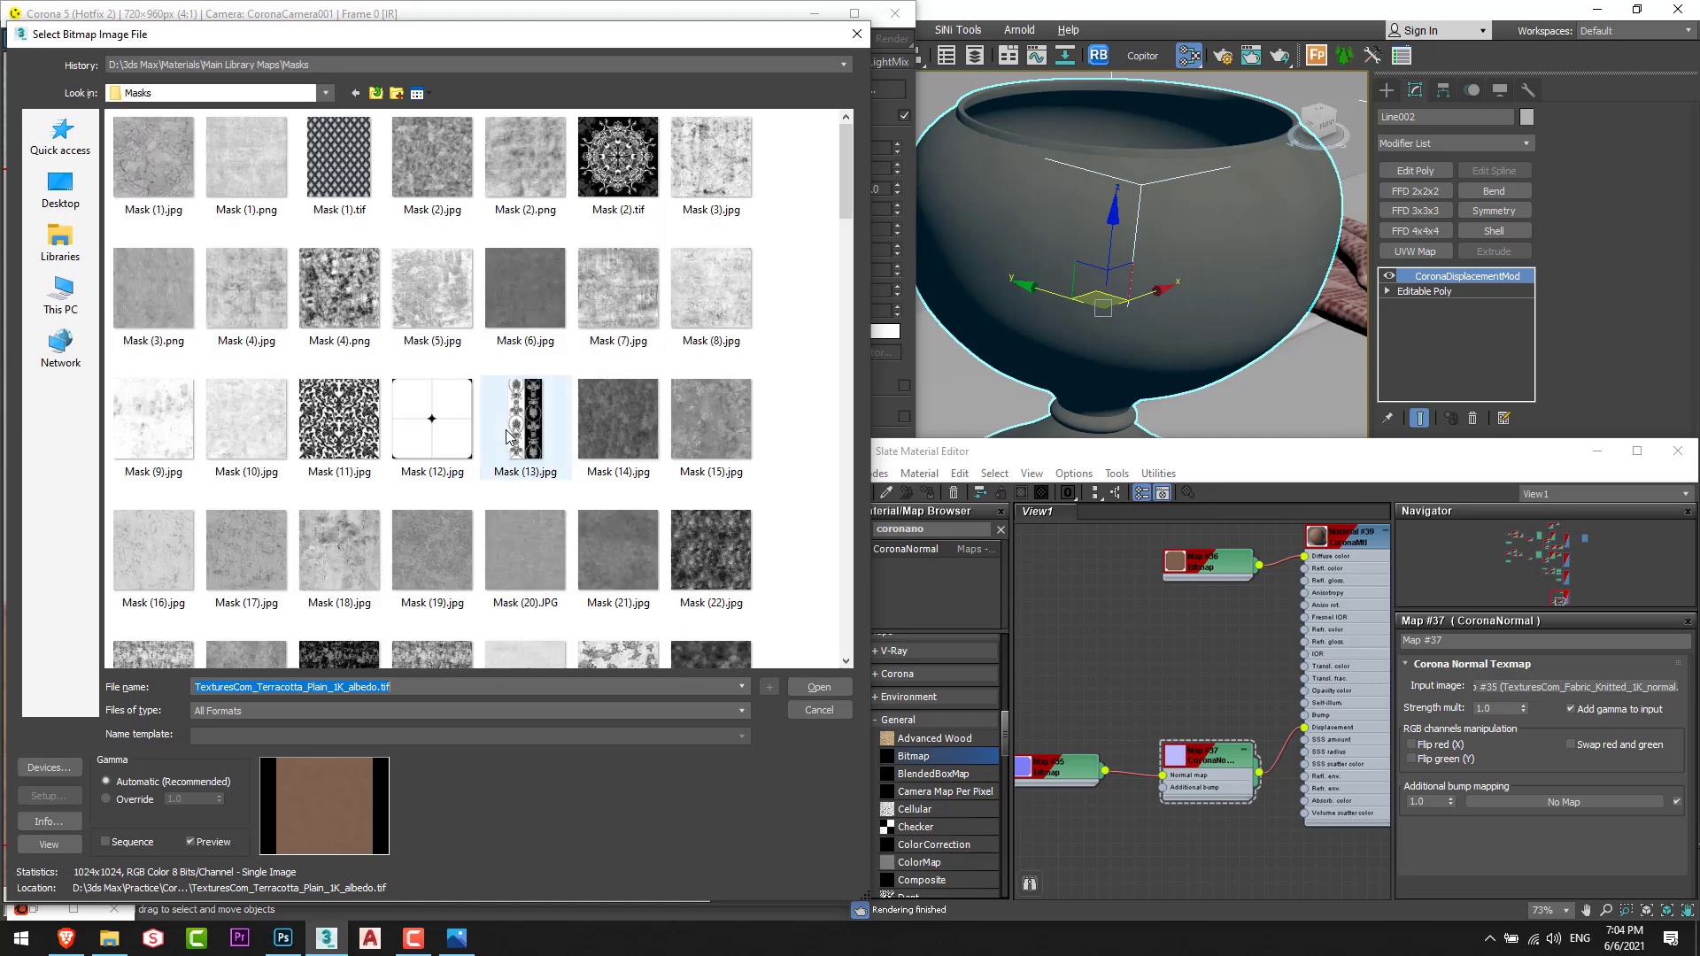
pyautogui.scroll(-8, 833, 378)
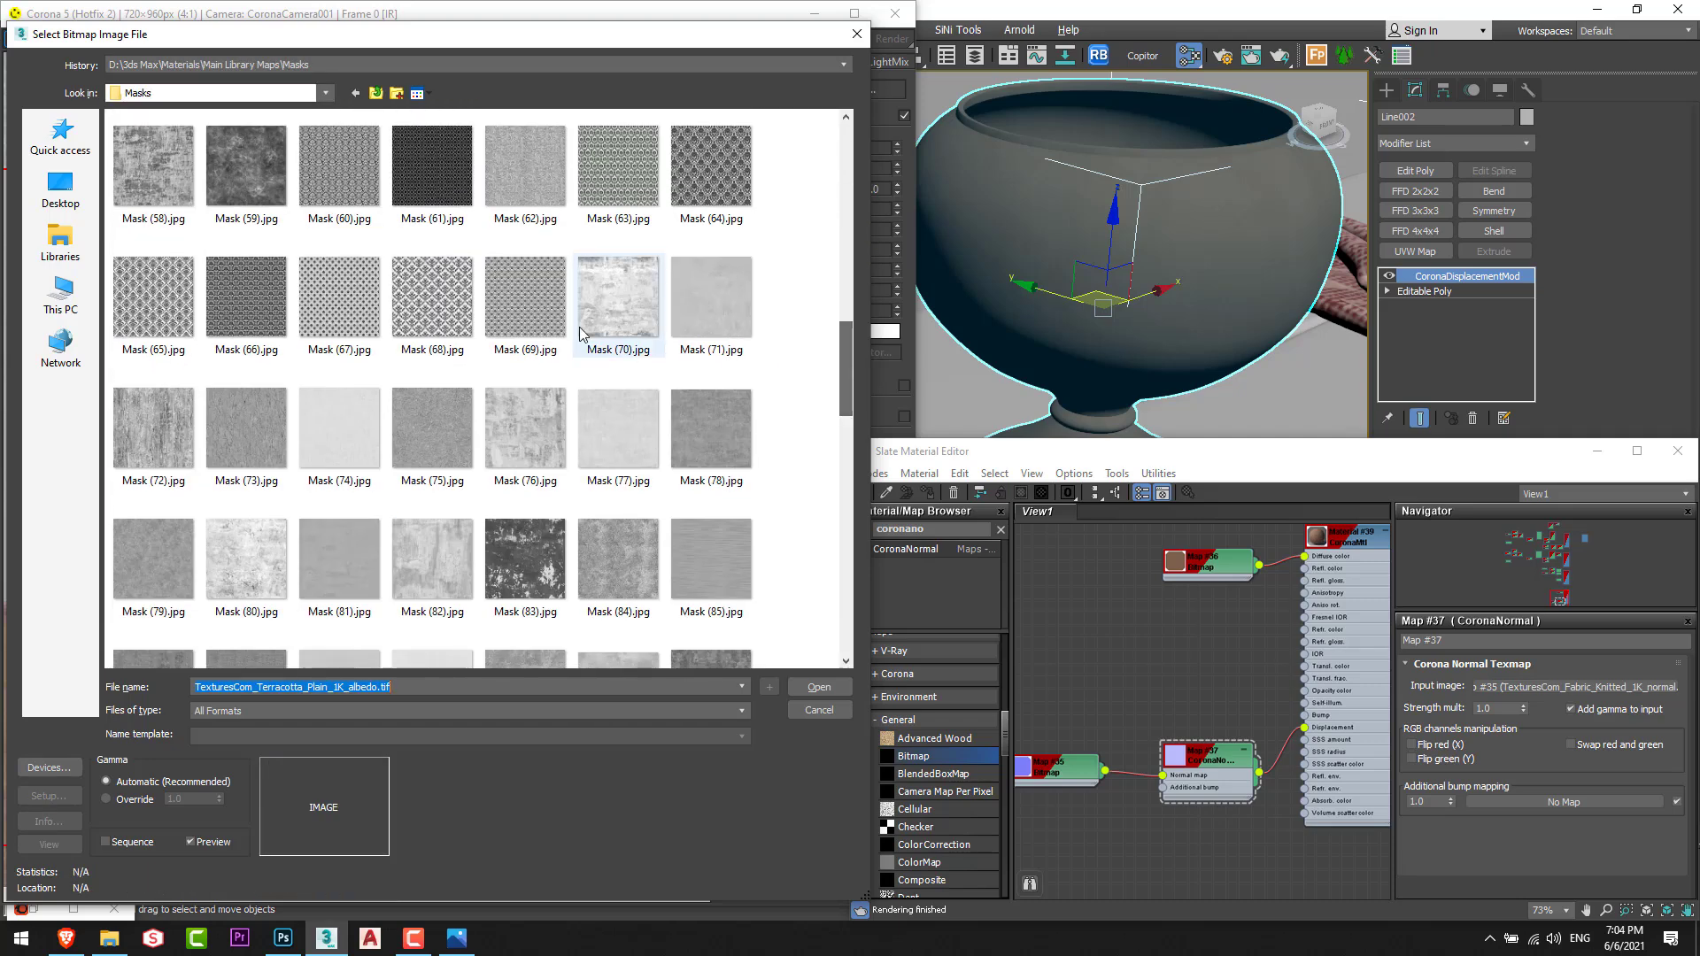
pyautogui.doubleClick(614, 306)
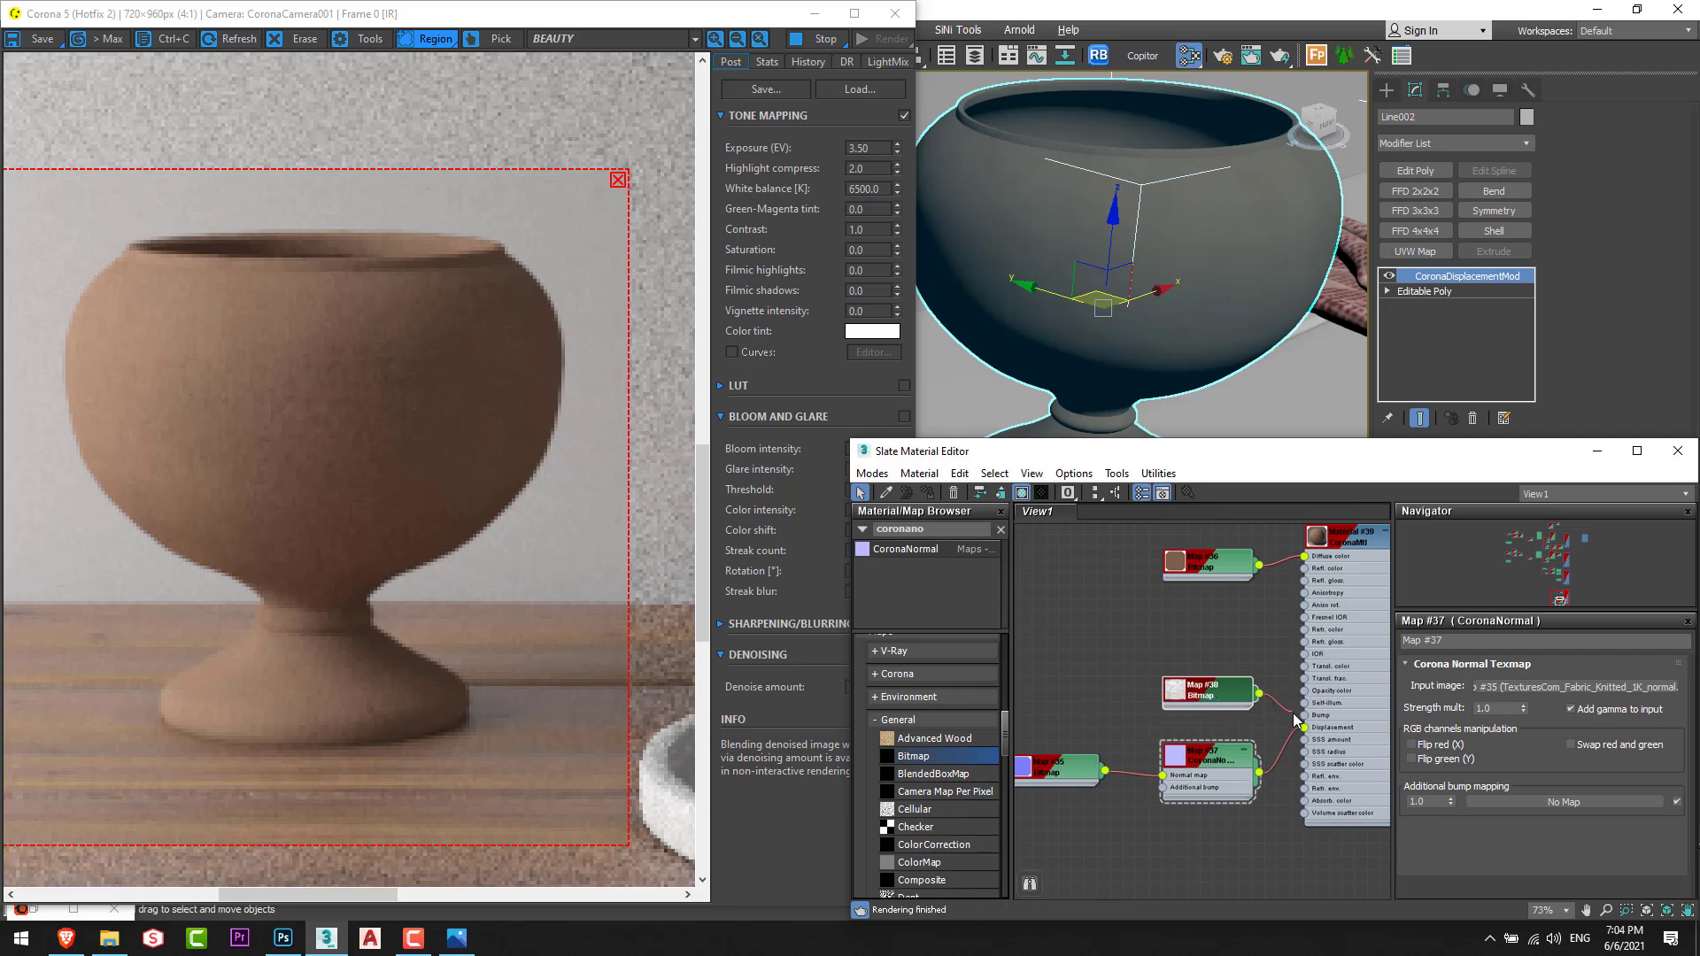
pyautogui.moveTo(1261, 694); pyautogui.dragTo(1305, 715)
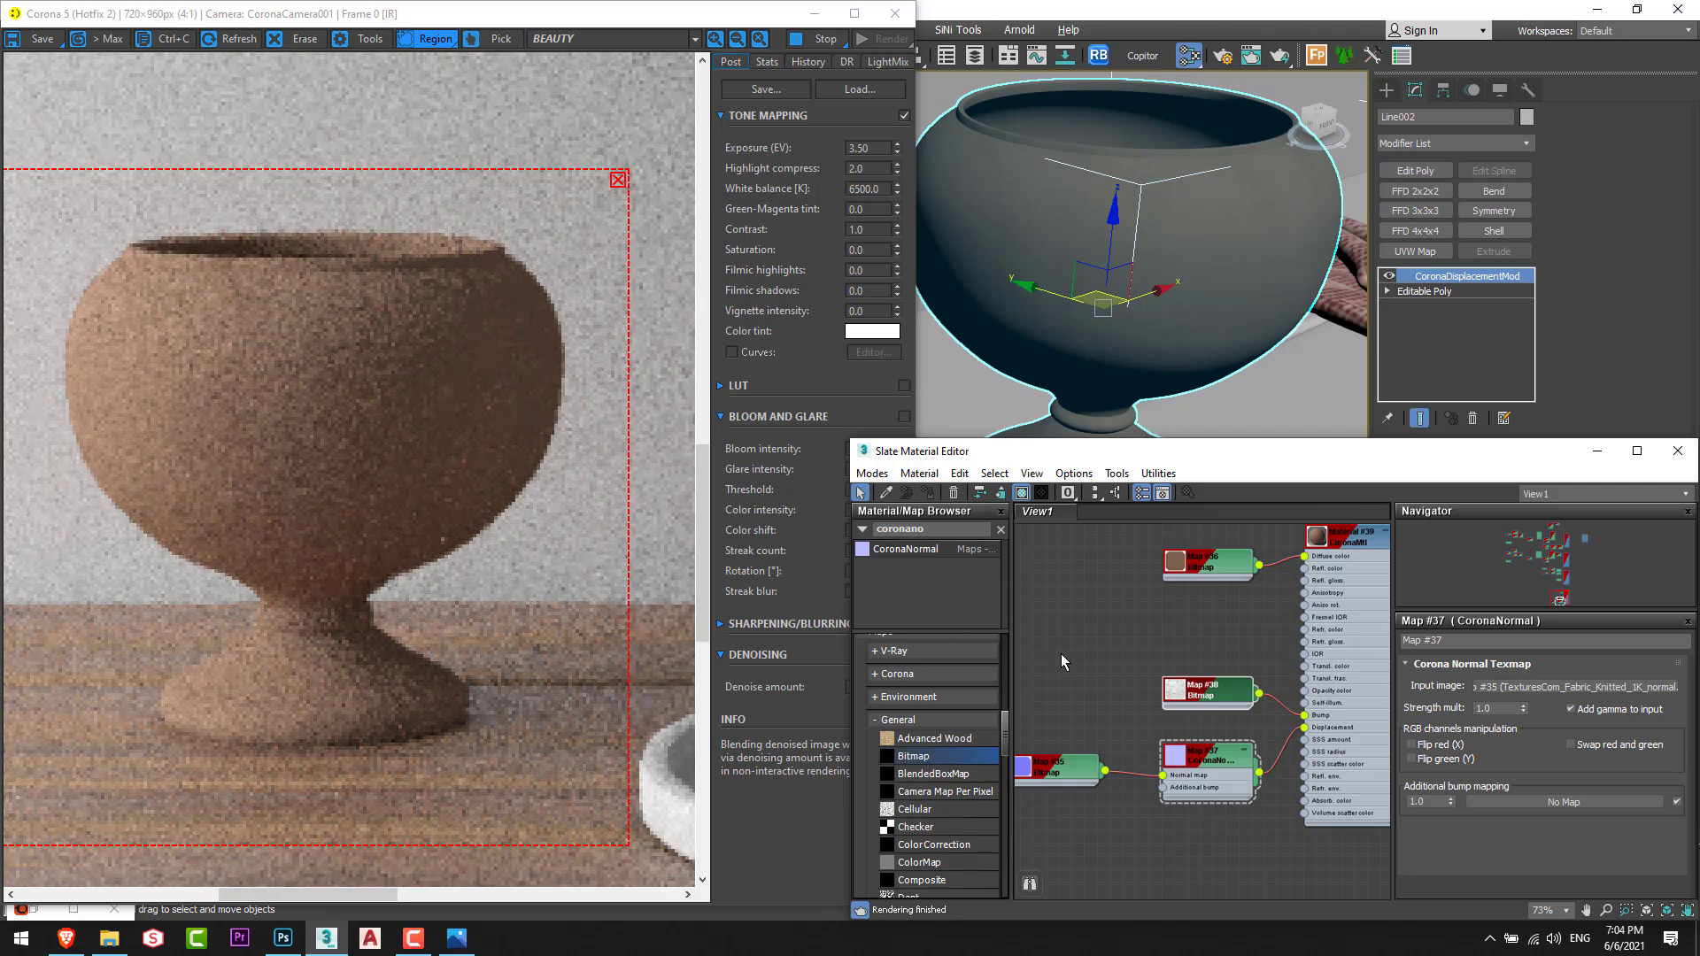
# Examine the bowl's bumped terracotta surface in the interactive render, both close up and within the whole scene.
pyautogui.click(438, 496)
pyautogui.moveTo(1194, 638); pyautogui.dragTo(1110, 640, button='middle')
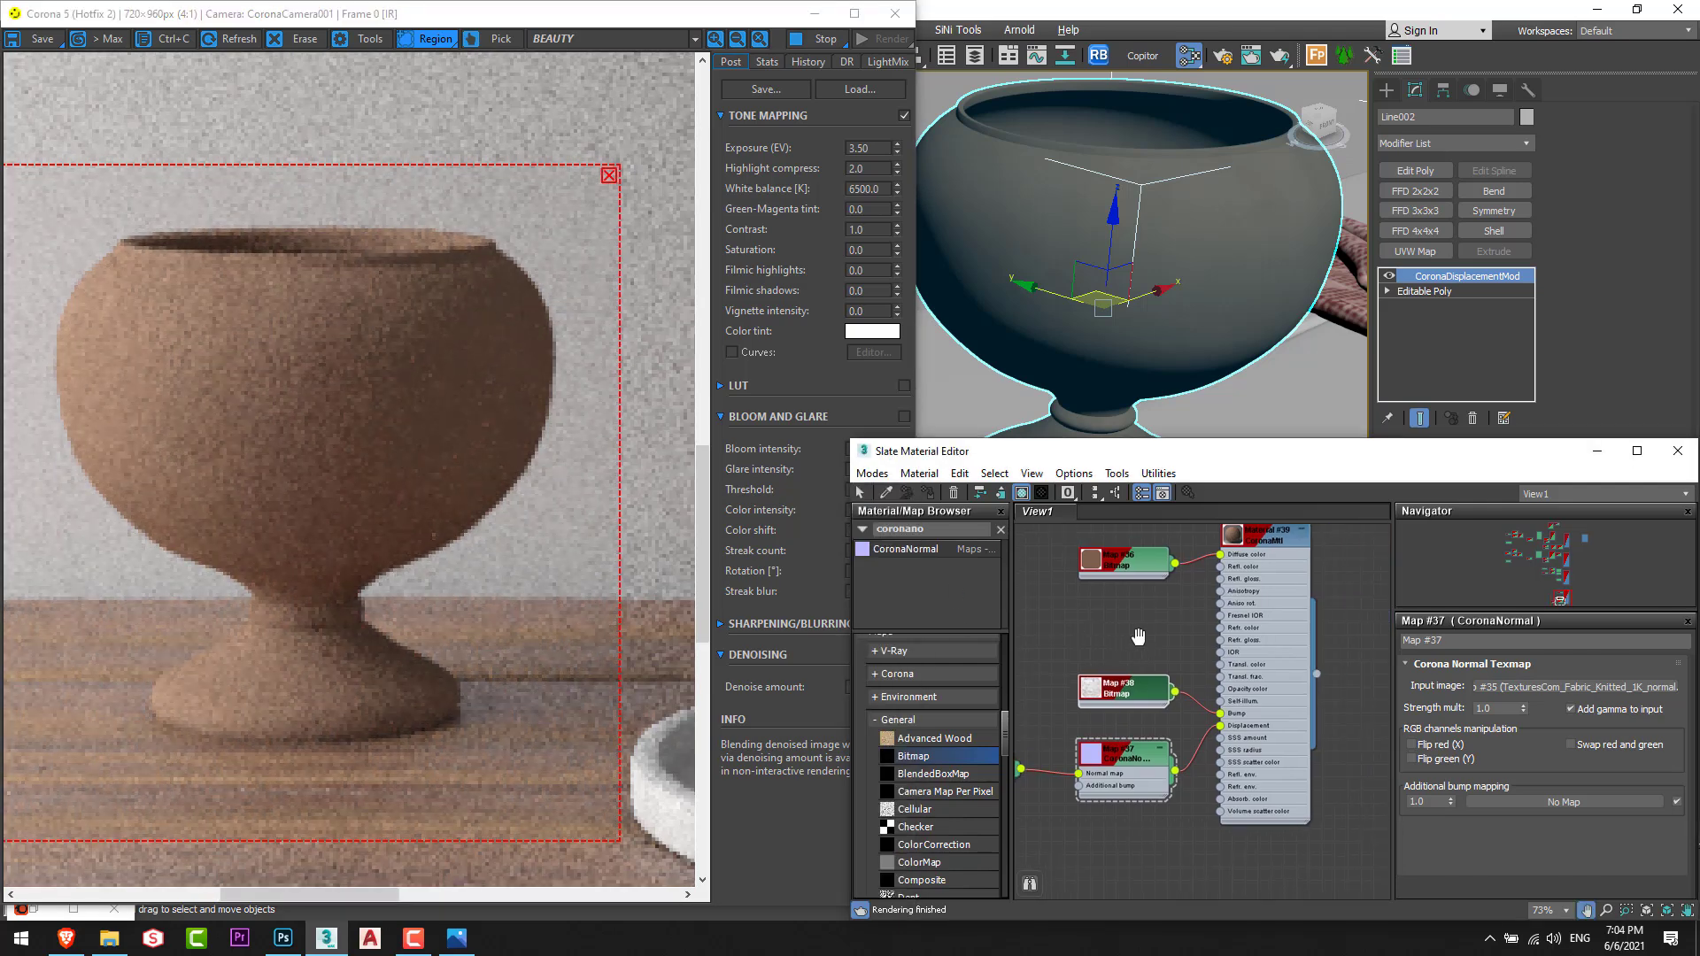
pyautogui.scroll(-2, 296, 477)
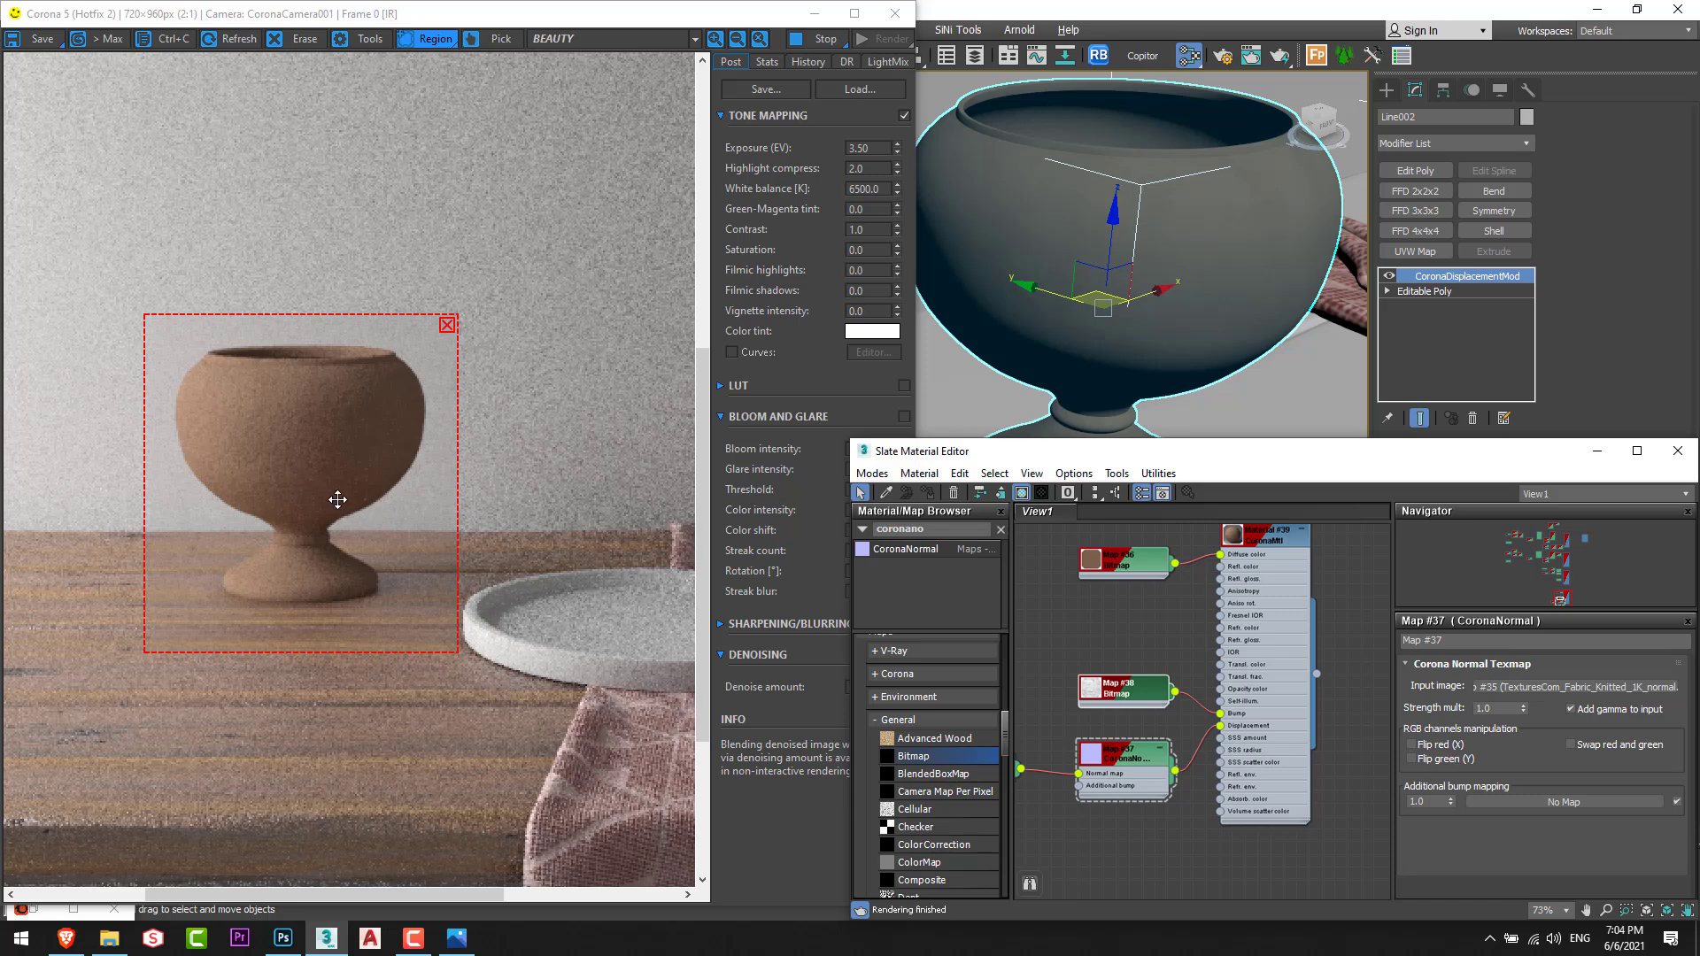
pyautogui.scroll(2, 337, 500)
pyautogui.moveTo(474, 493)
pyautogui.mouseDown()
pyautogui.moveTo(410, 496)
pyautogui.moveTo(465, 506)
pyautogui.mouseUp()
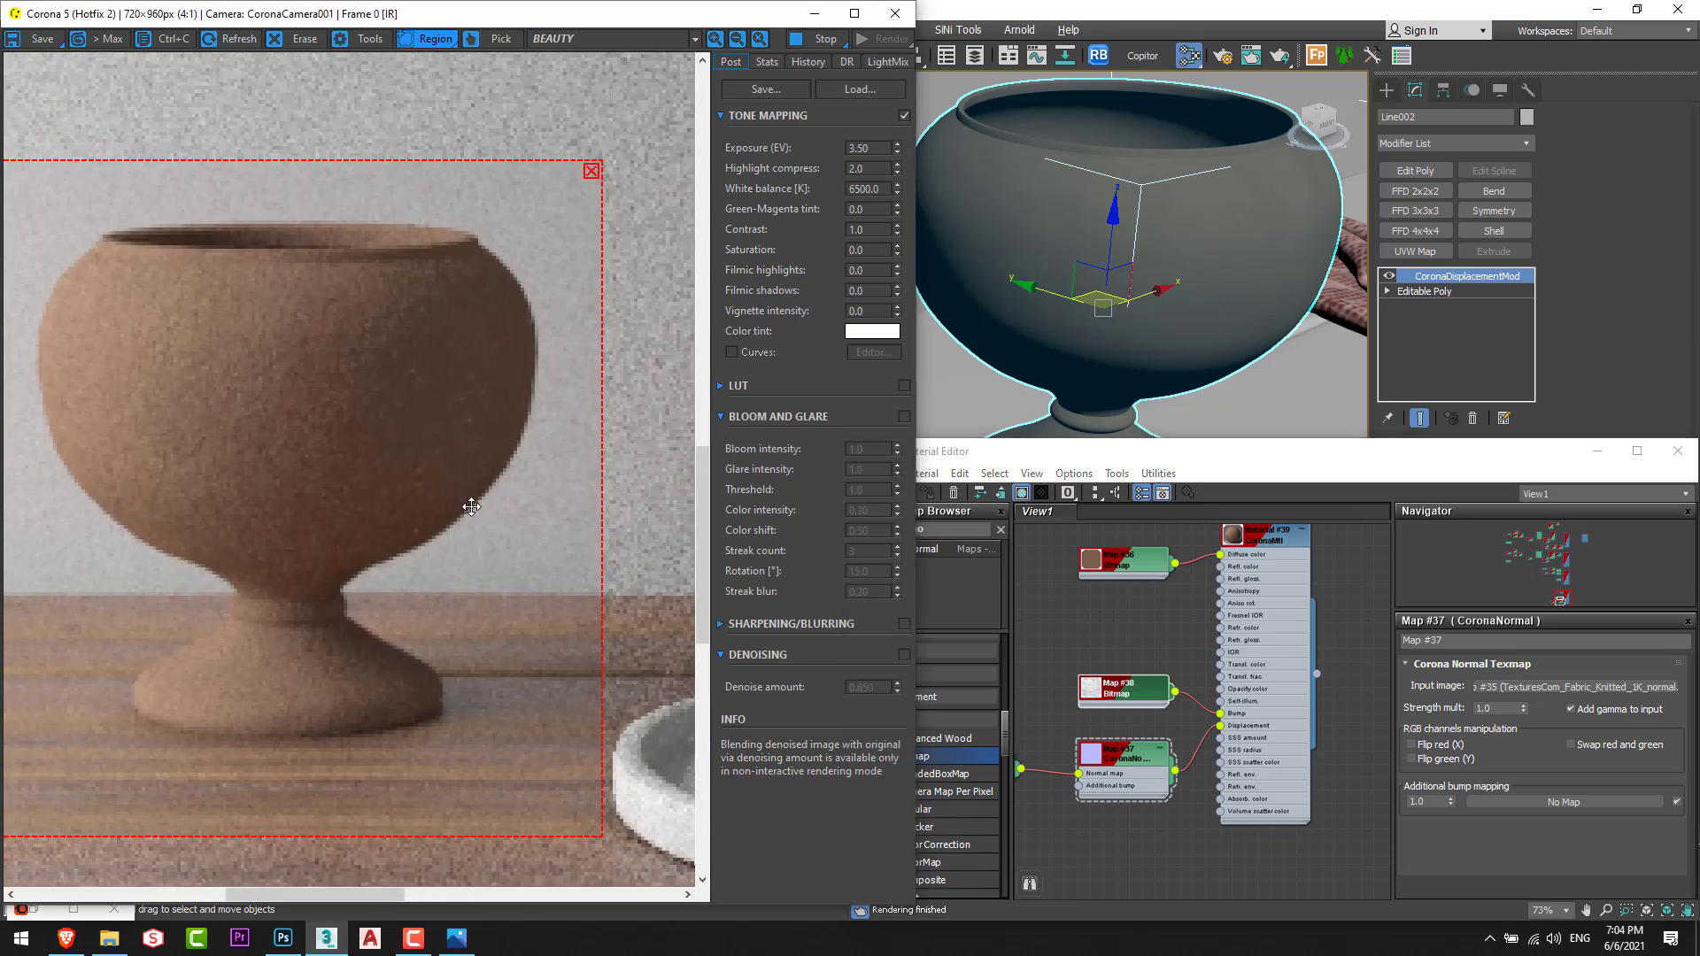
pyautogui.scroll(-2, 471, 507)
pyautogui.scroll(2, 448, 486)
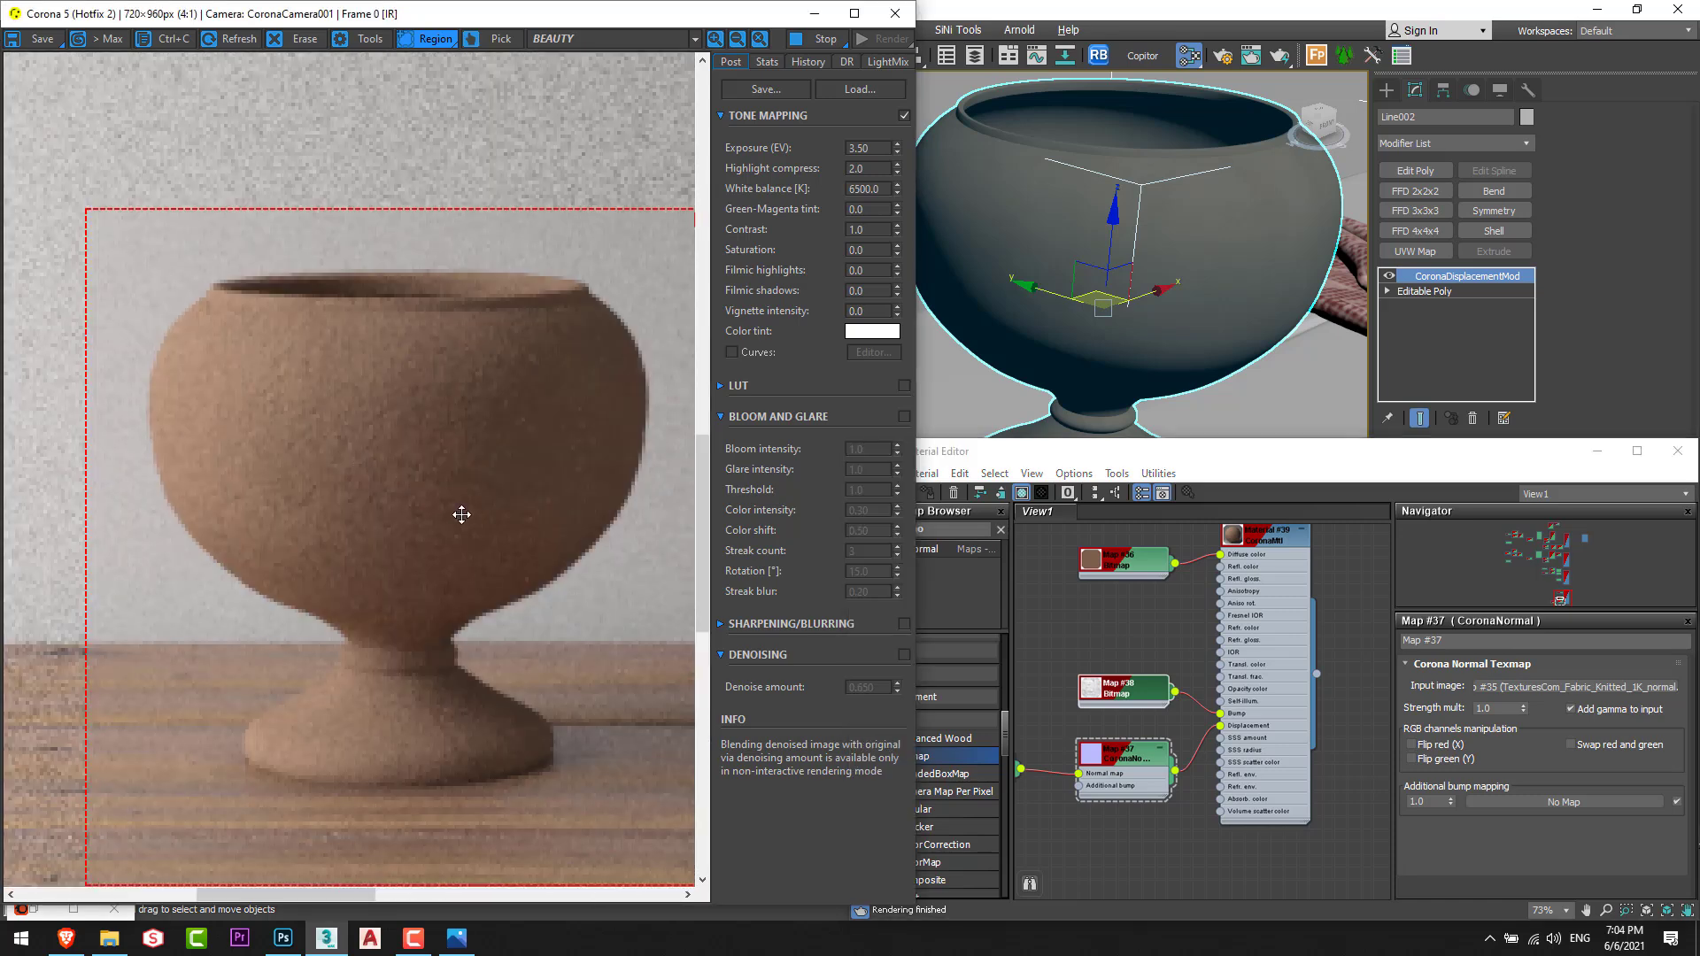
pyautogui.moveTo(460, 513); pyautogui.dragTo(433, 502)
pyautogui.scroll(-2, 469, 567)
pyautogui.moveTo(478, 644); pyautogui.dragTo(419, 587)
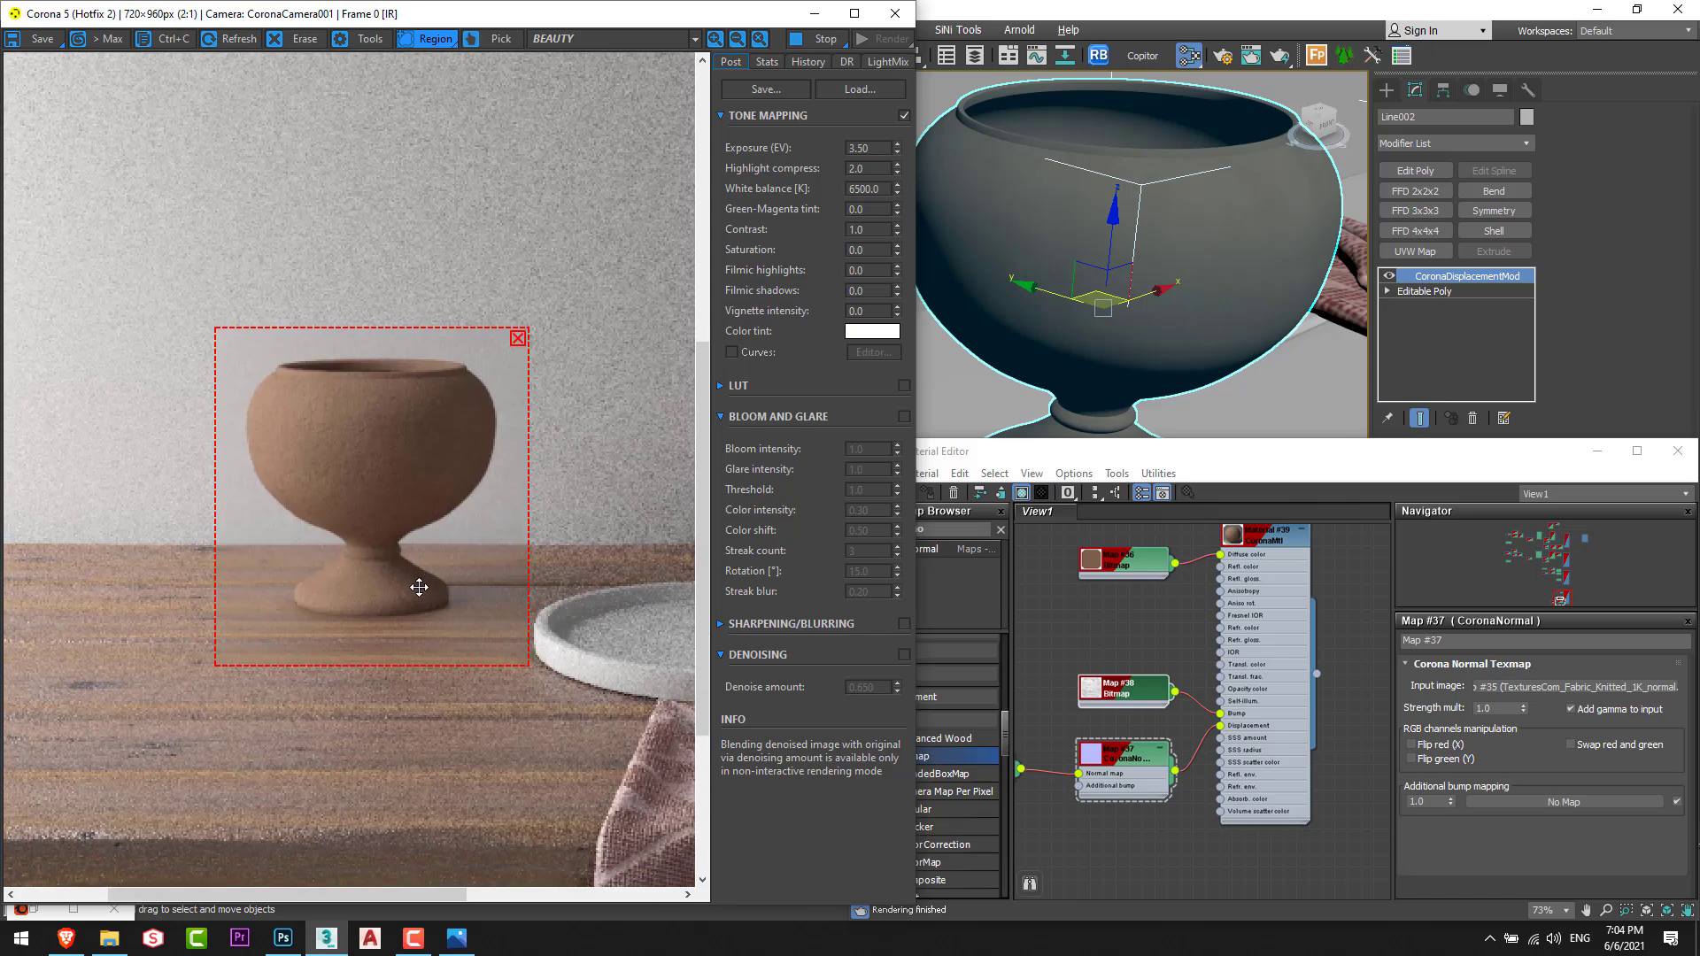
pyautogui.scroll(-1, 385, 586)
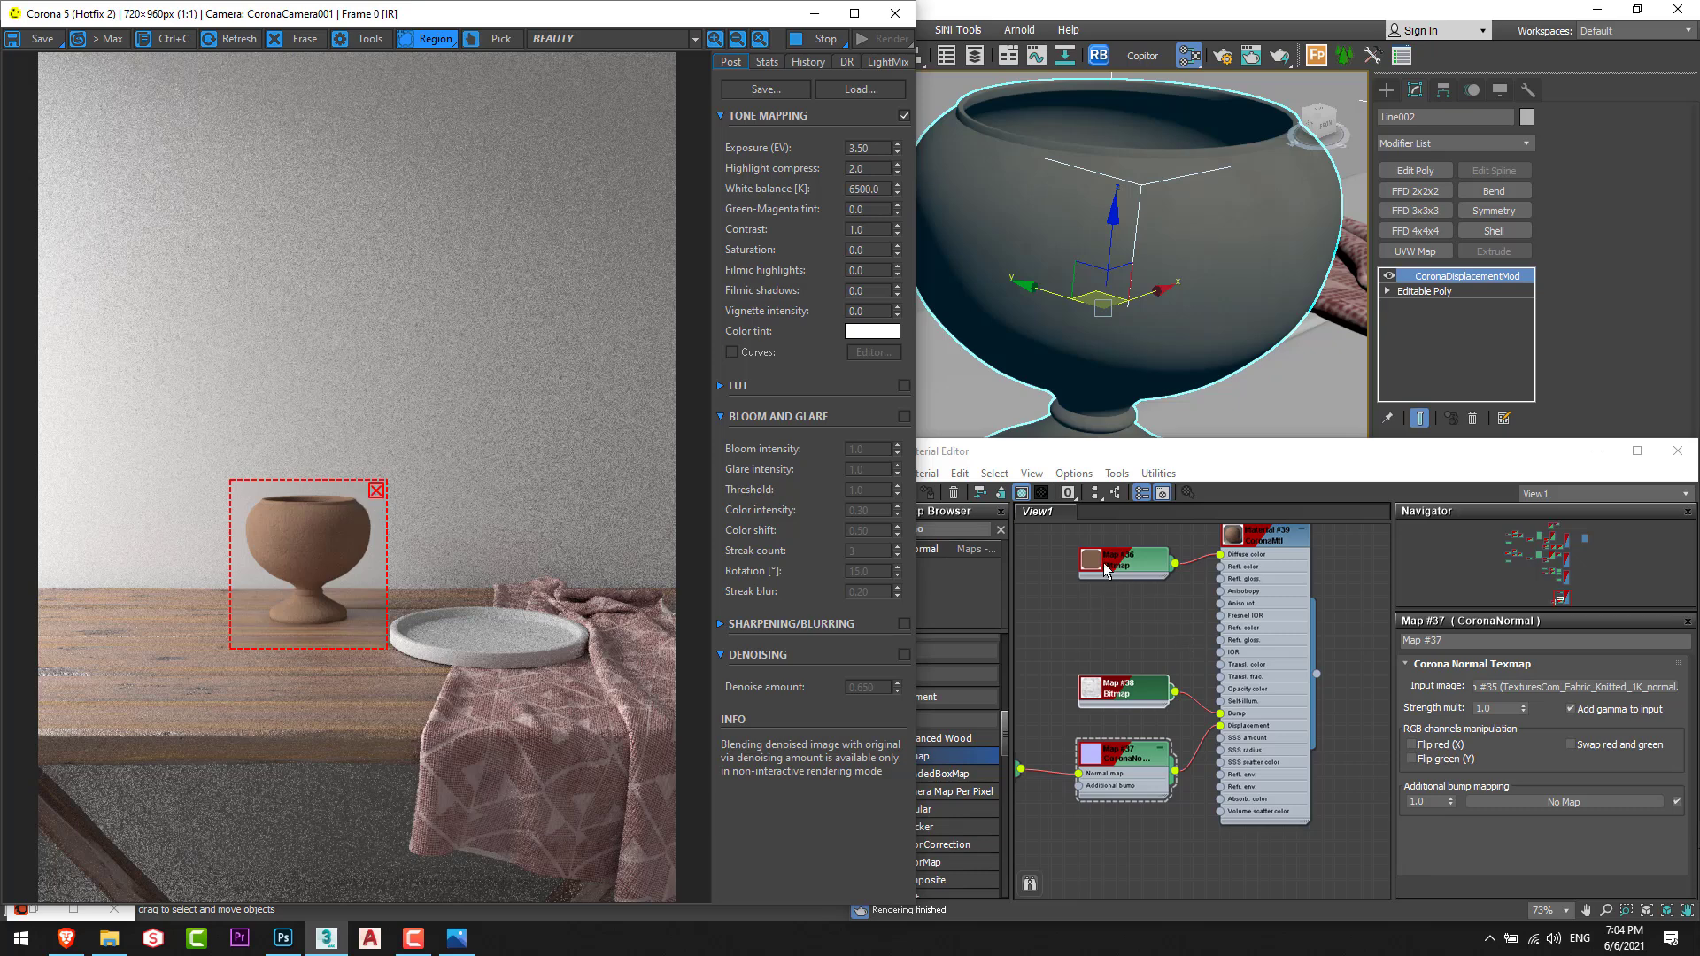
# Move the albedo bitmap node away and insert a ColorCorrection map between it and the material's Diffuse color.
pyautogui.moveTo(1104, 567); pyautogui.dragTo(1033, 569)
pyautogui.moveTo(1108, 592); pyautogui.dragTo(1183, 601, button='middle')
pyautogui.scroll(-1, 1181, 601)
pyautogui.moveTo(1151, 581); pyautogui.dragTo(1065, 570)
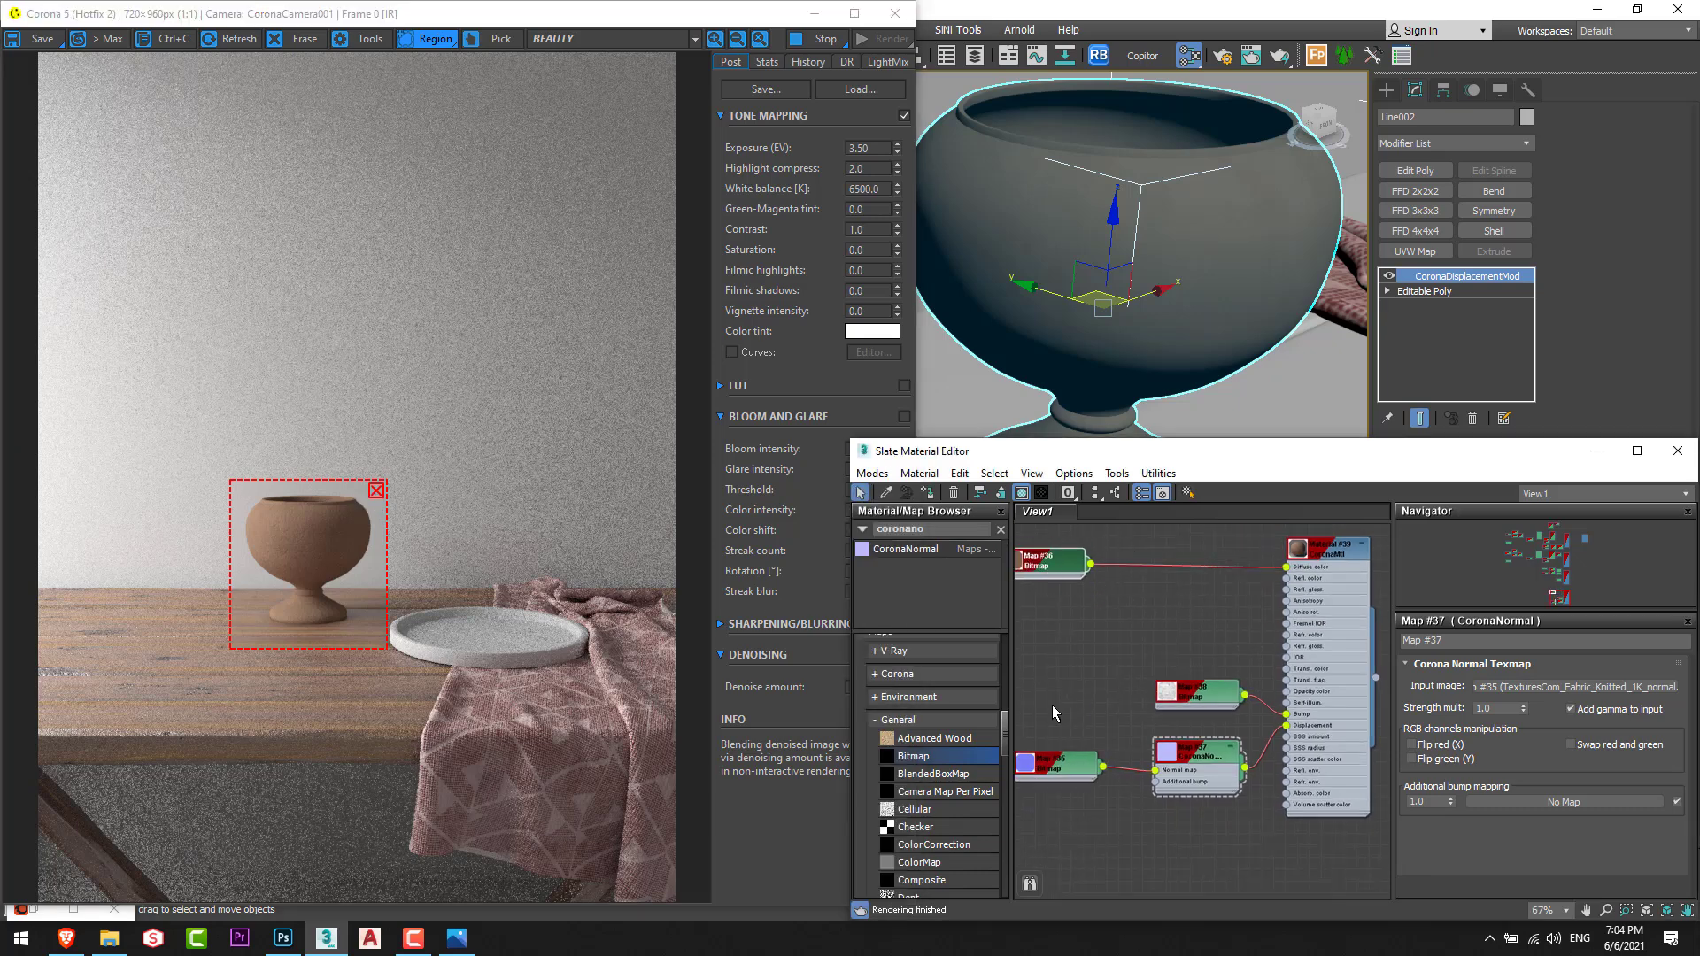
pyautogui.moveTo(935, 851); pyautogui.dragTo(1181, 576)
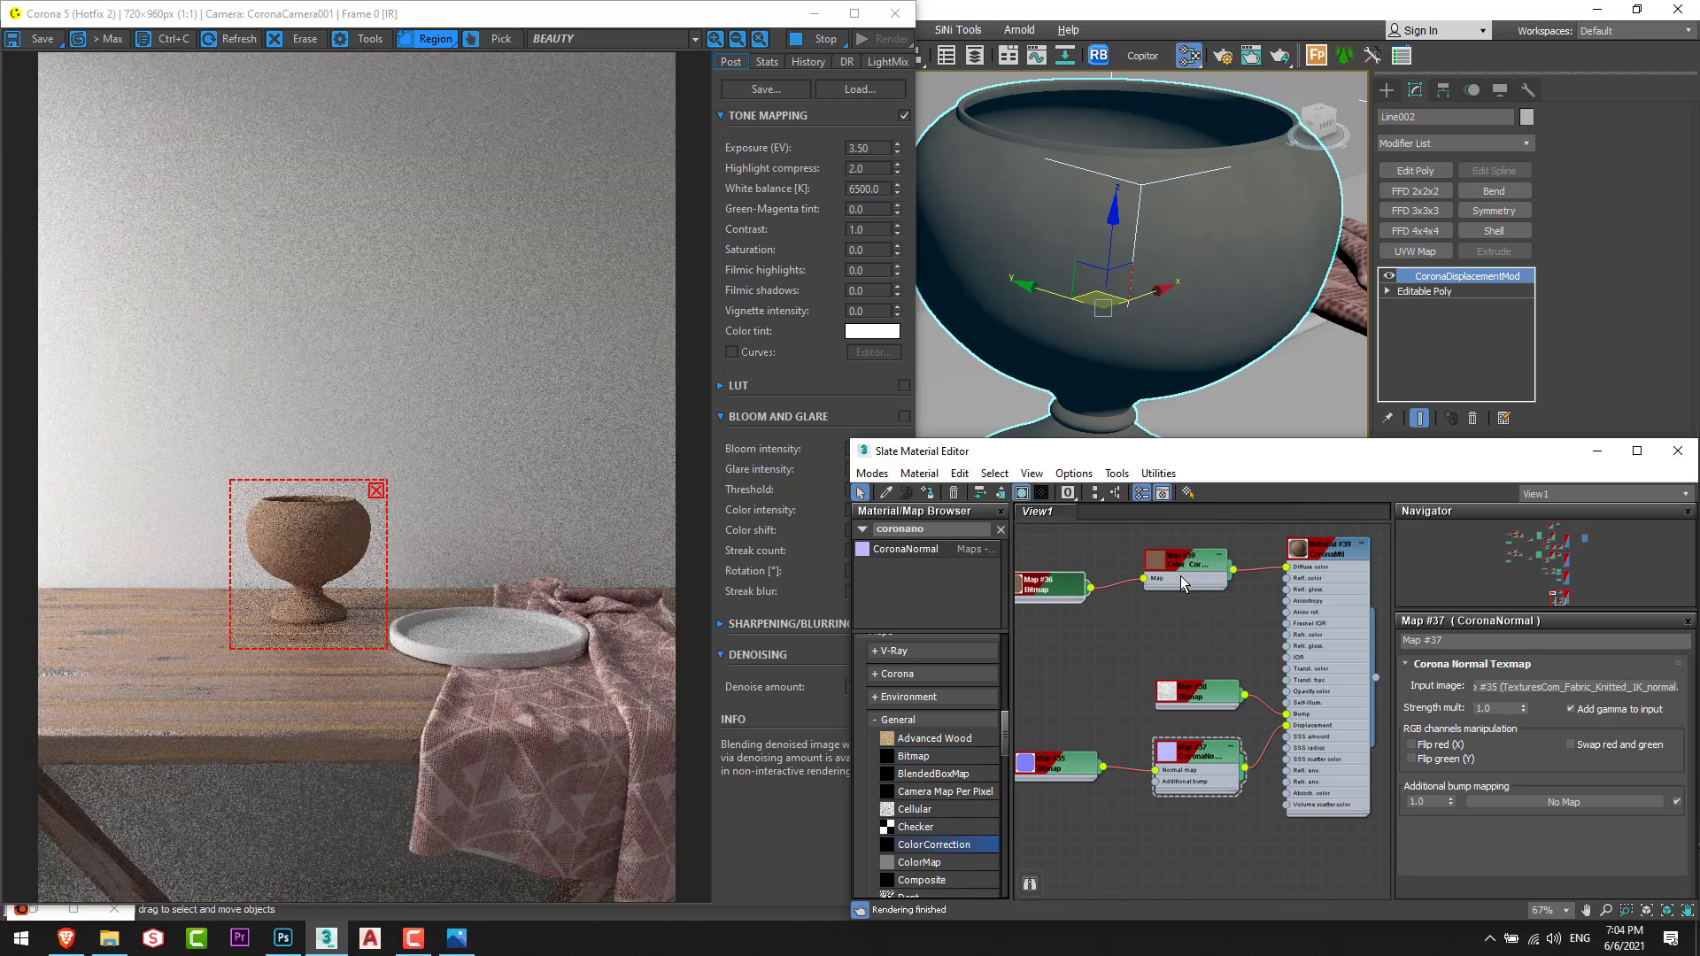
# Set the Color Correction's Saturation to about -14.286 and Hue Shift to about -2.99, checking the bowl's color in the render.
pyautogui.scroll(-2, 1576, 797)
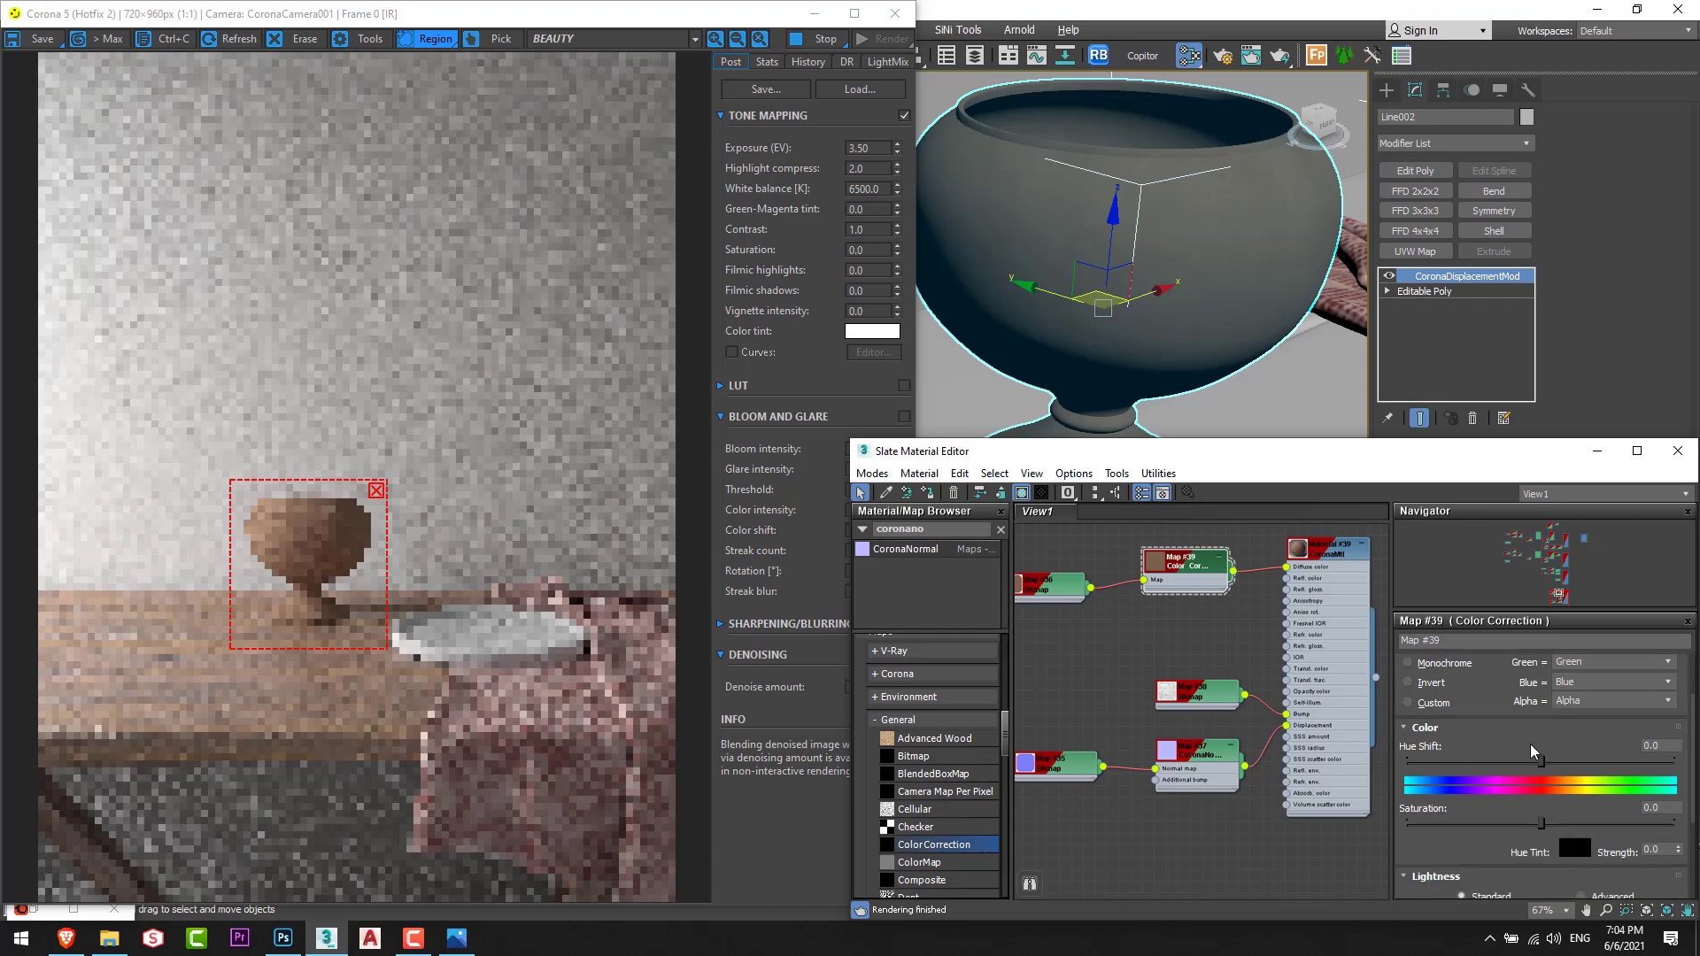
pyautogui.moveTo(1541, 822); pyautogui.dragTo(1521, 825)
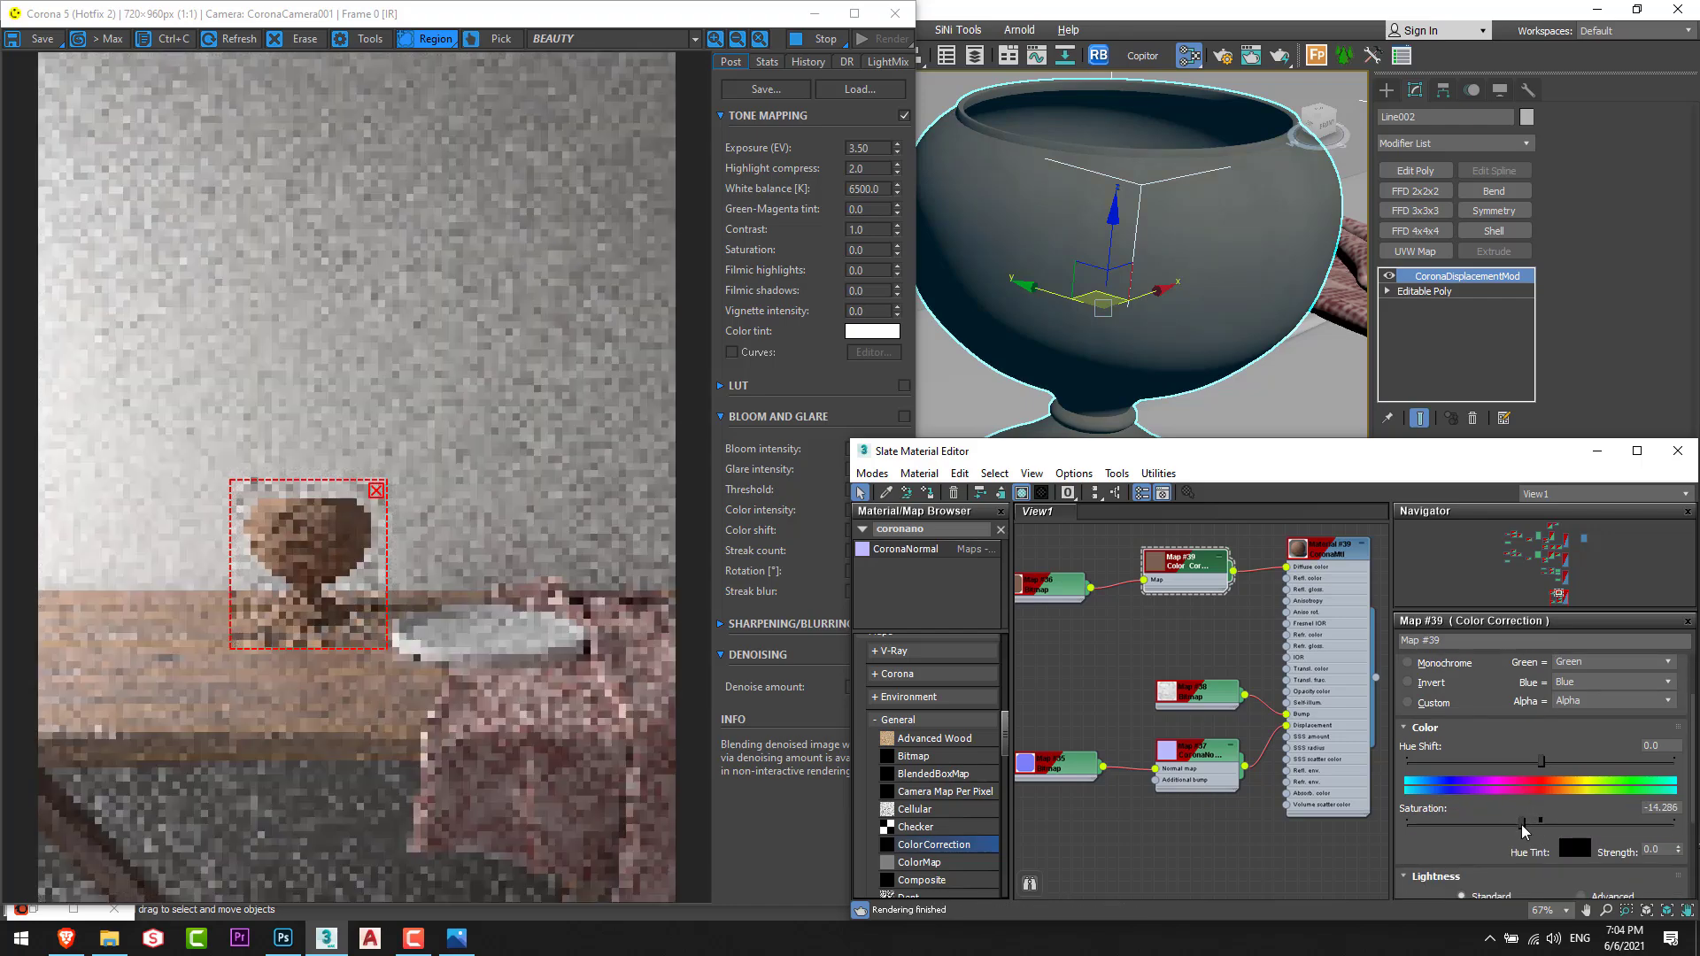
pyautogui.scroll(1, 260, 568)
pyautogui.moveTo(353, 589); pyautogui.dragTo(201, 380, button='middle')
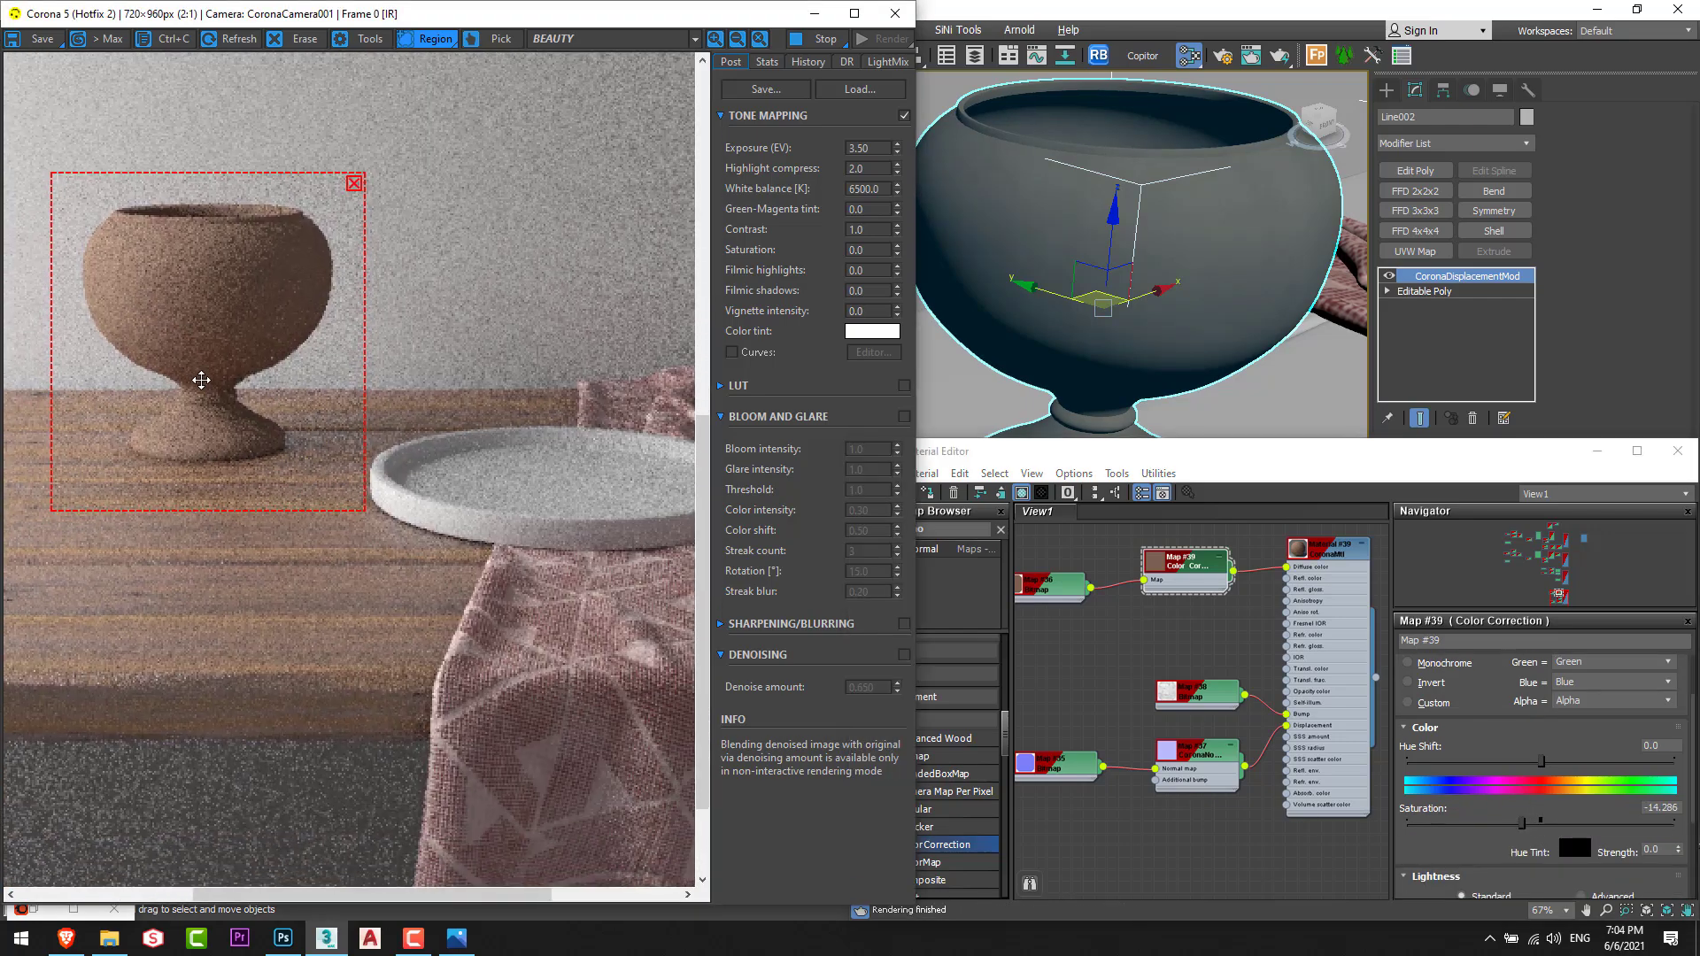
pyautogui.scroll(-1, 266, 524)
pyautogui.moveTo(1533, 787); pyautogui.dragTo(1529, 787)
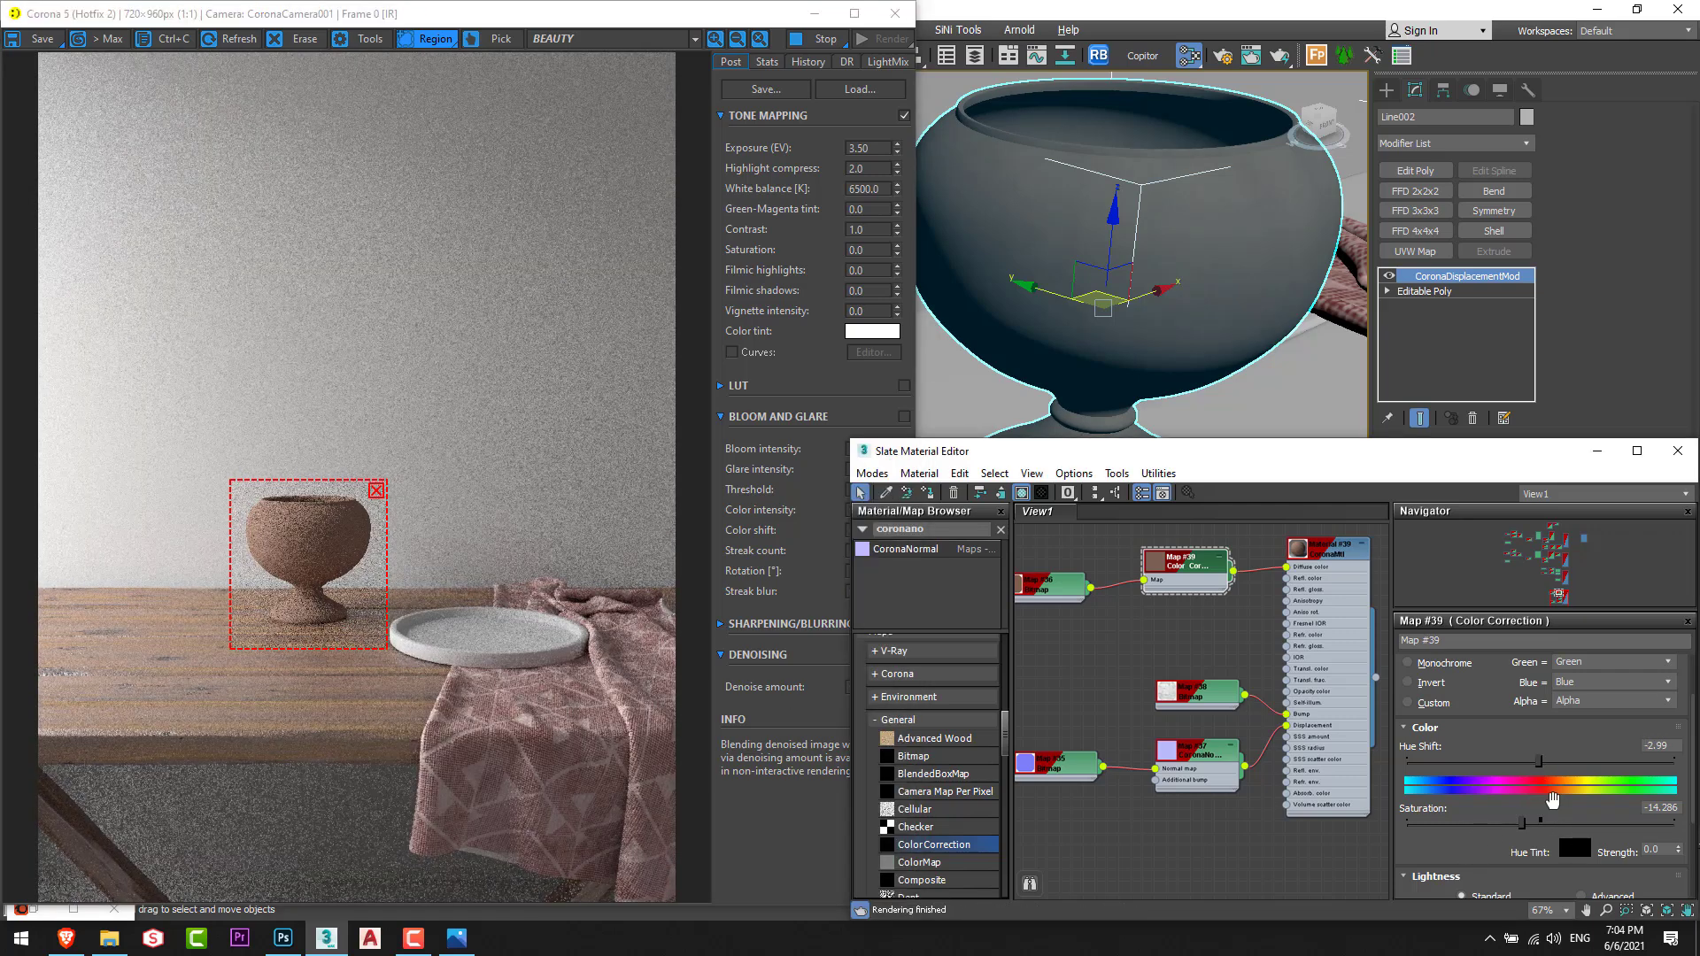
# Set the Color Correction's Hue Shift to about -10.166 and Saturation to about -32.226, then clear the render region around the bowl.
pyautogui.moveTo(1541, 763); pyautogui.dragTo(1538, 763)
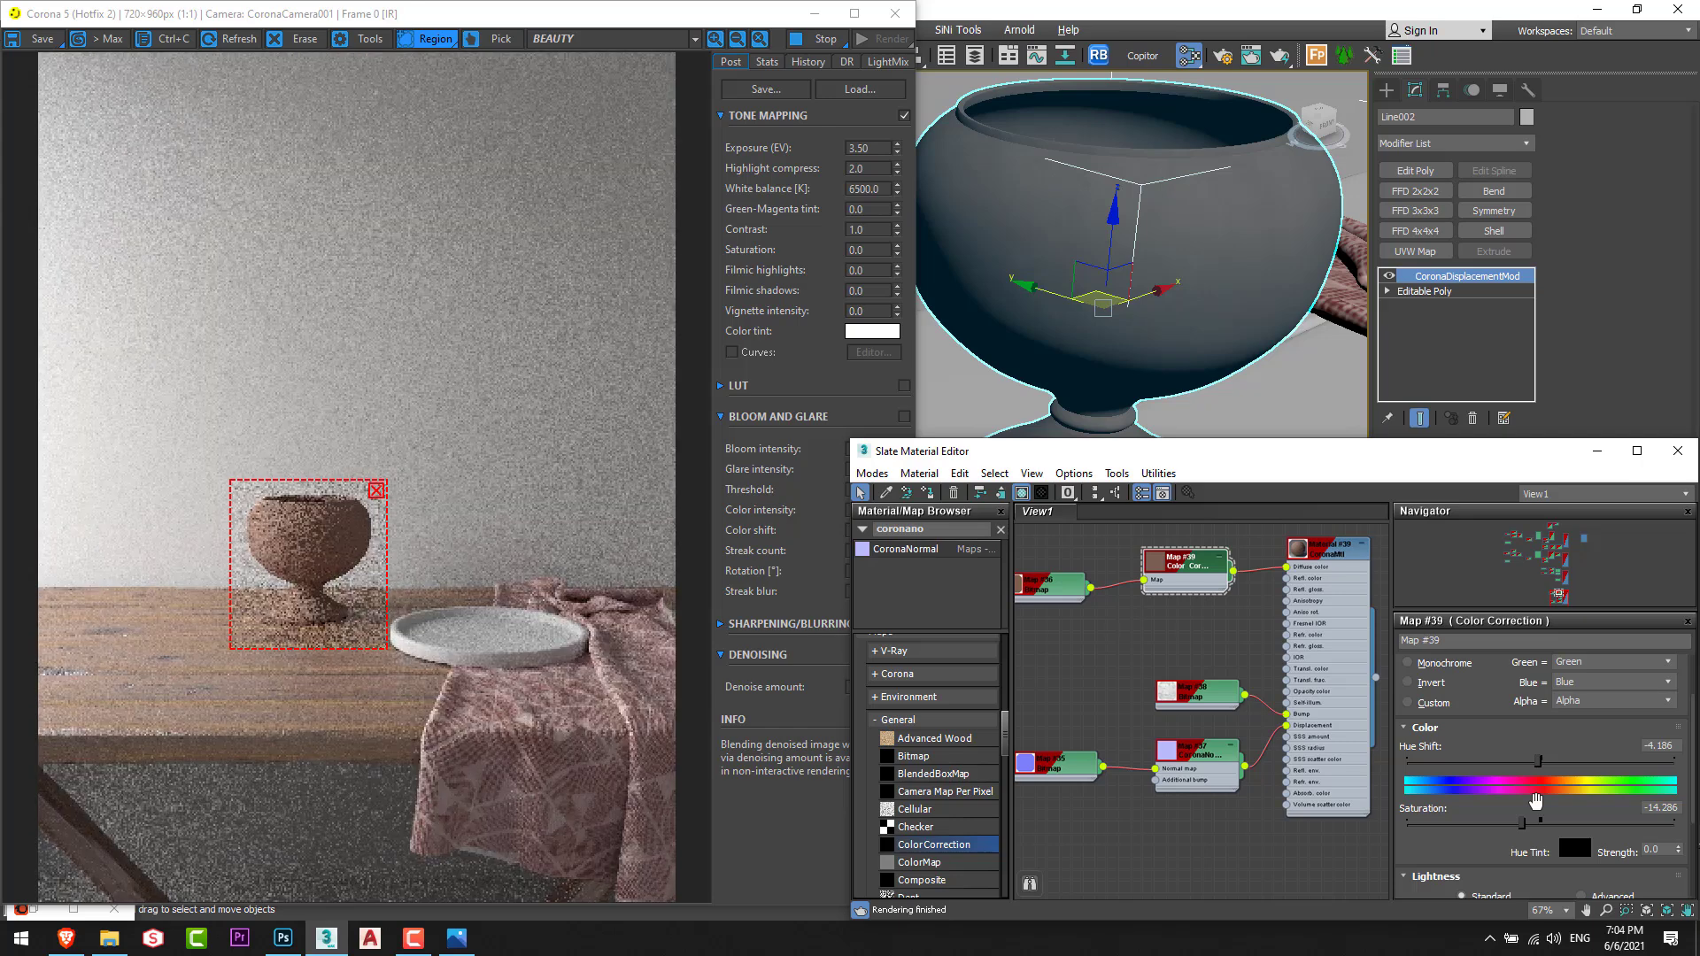
pyautogui.moveTo(1551, 773); pyautogui.dragTo(1498, 822)
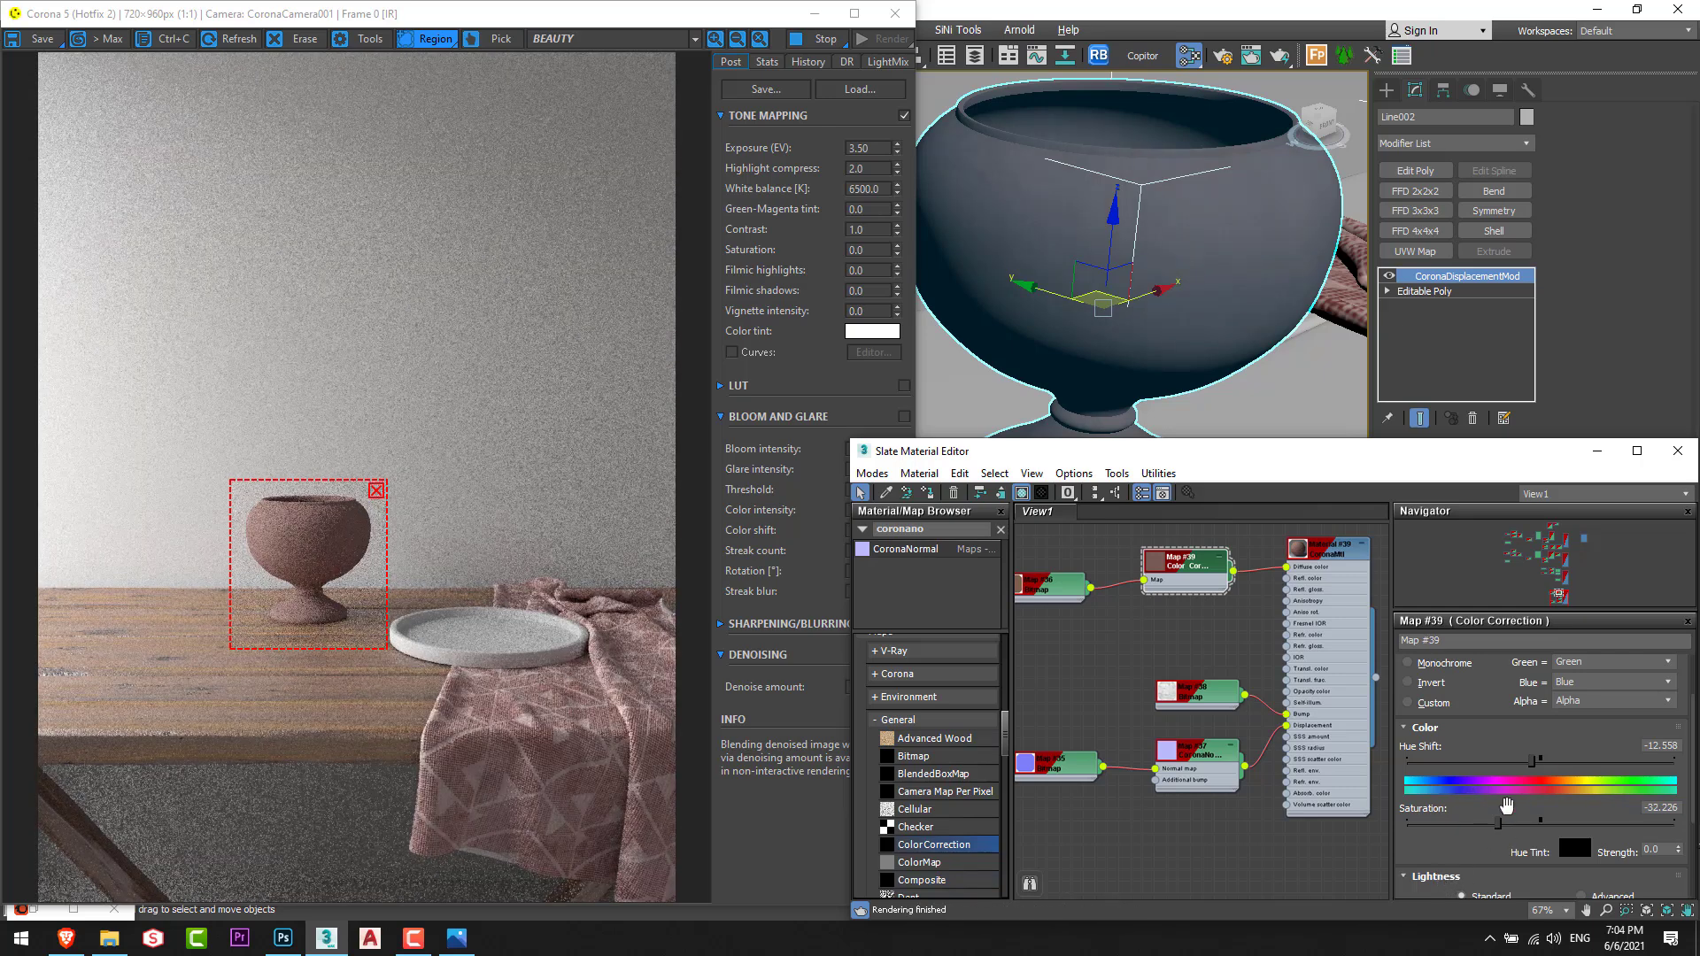
pyautogui.moveTo(1531, 761); pyautogui.dragTo(1535, 761)
pyautogui.scroll(1, 326, 536)
pyautogui.scroll(1, 220, 611)
pyautogui.scroll(-1, 177, 596)
pyautogui.scroll(-1, 177, 596)
pyautogui.click(375, 491)
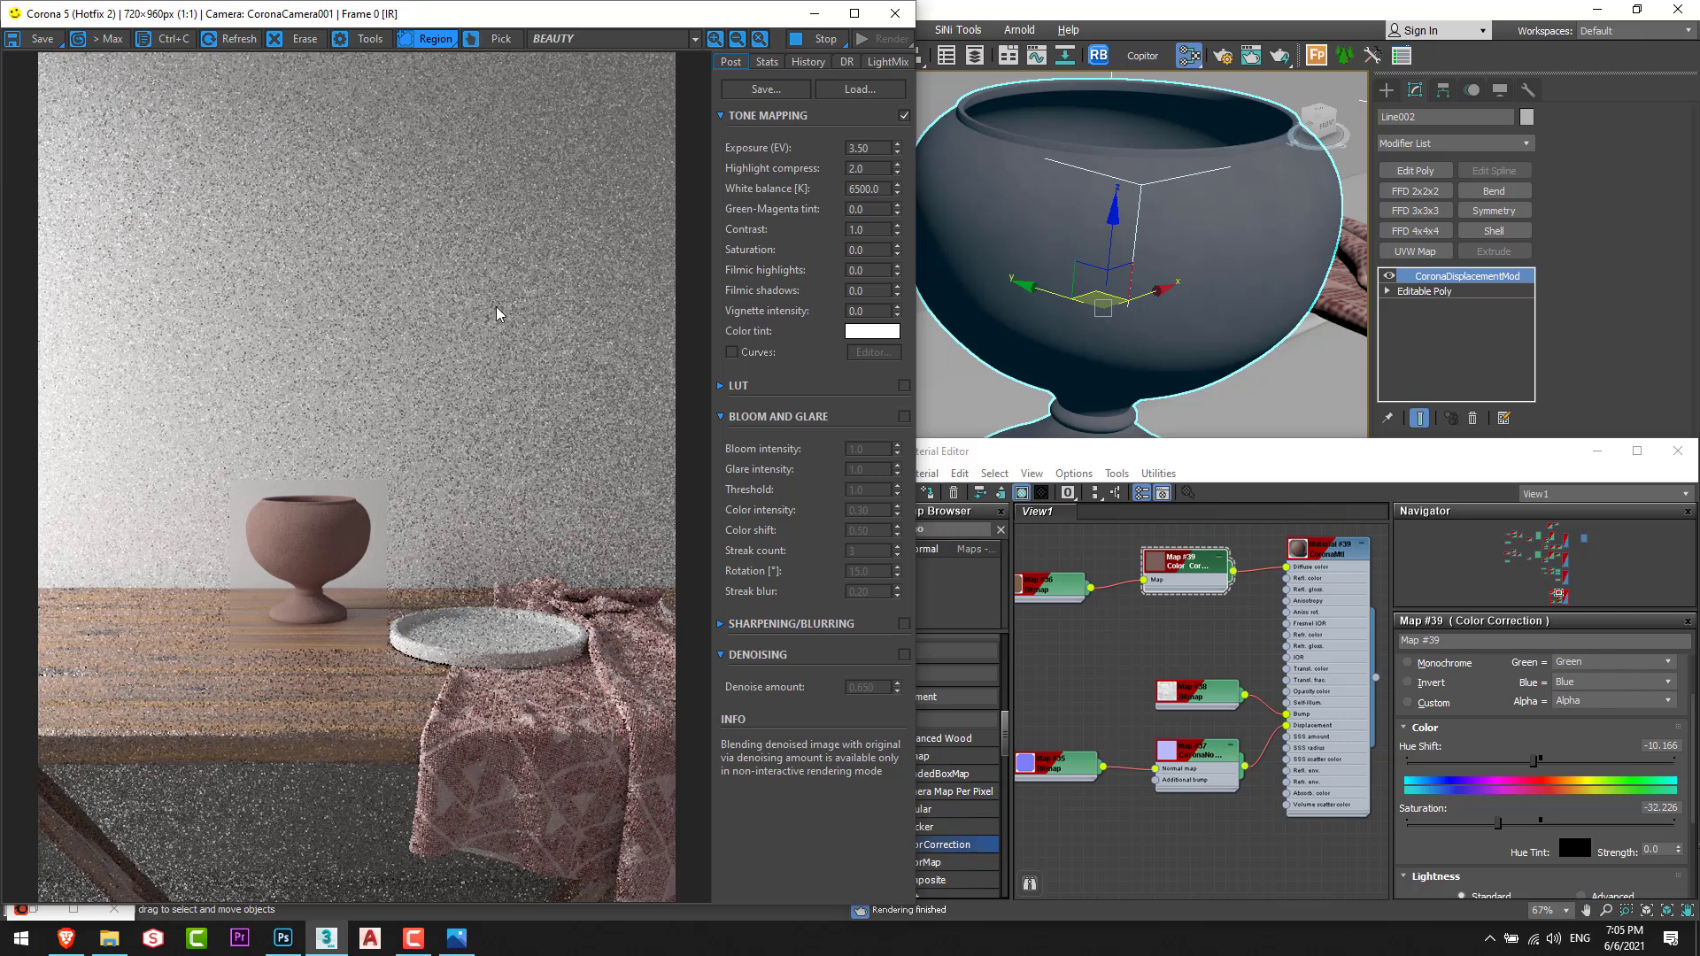
# Select the room's wall object and add a new CoronaMtl to the material graph below the bowl's nodes.
pyautogui.scroll(-6, 1152, 627)
pyautogui.keyDown('alt'); pyautogui.moveTo(1142, 266); pyautogui.dragTo(1193, 329, button='middle'); pyautogui.keyUp('alt')
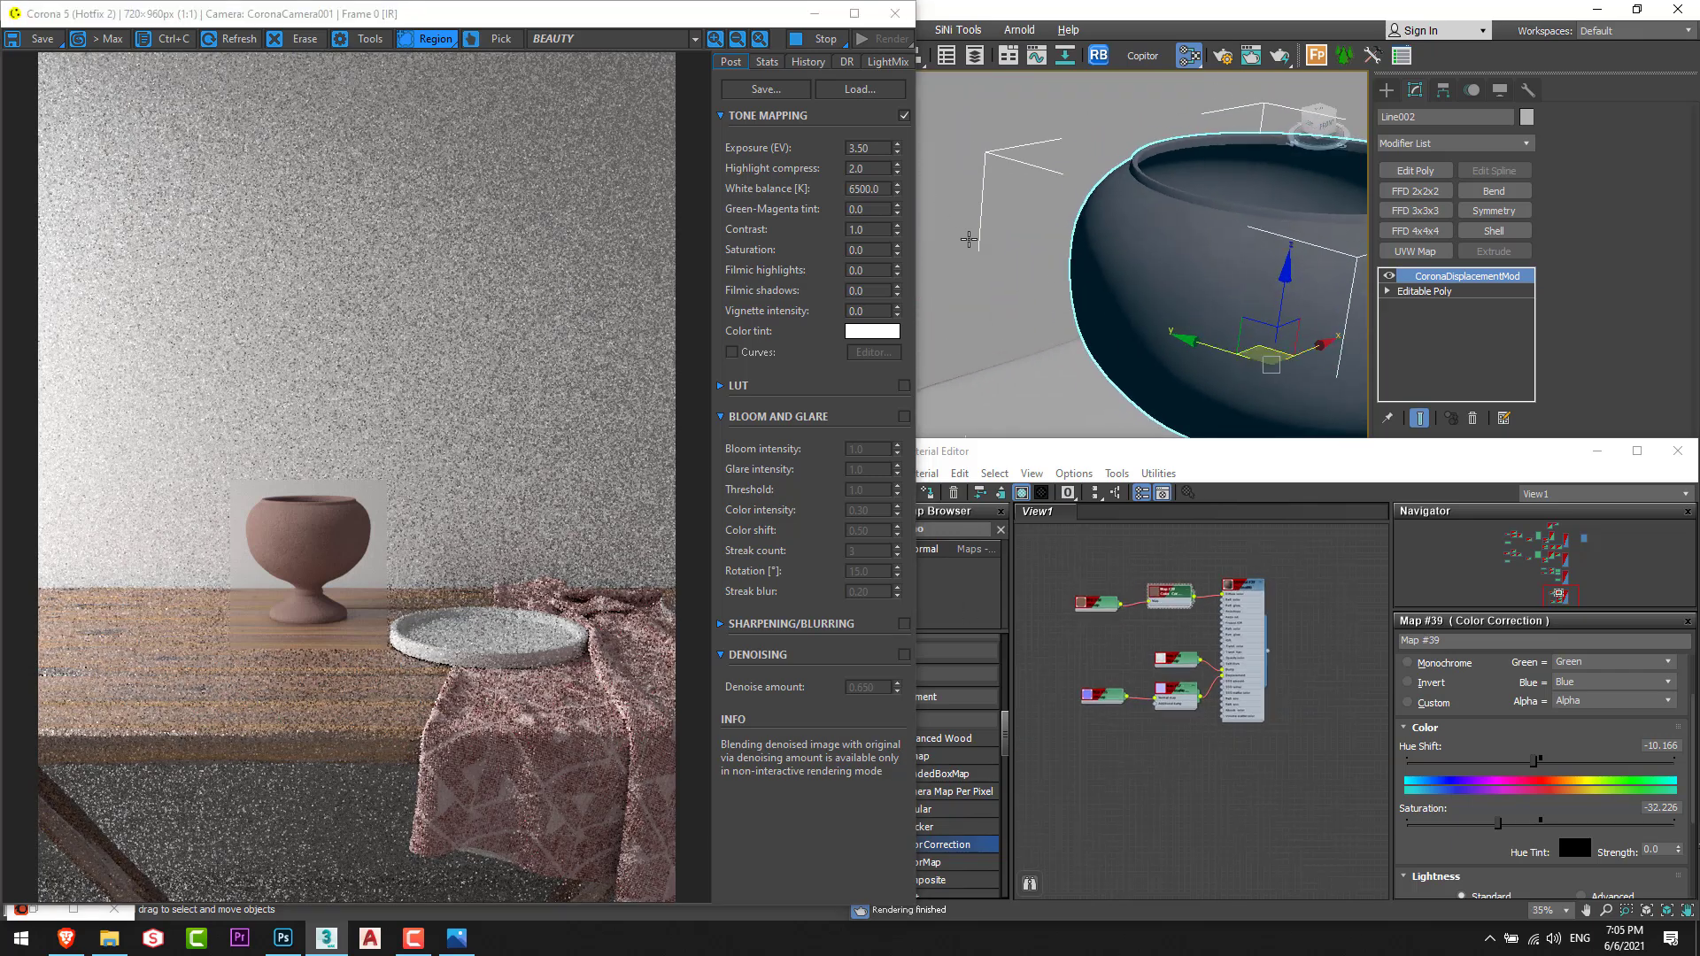
pyautogui.click(1076, 370)
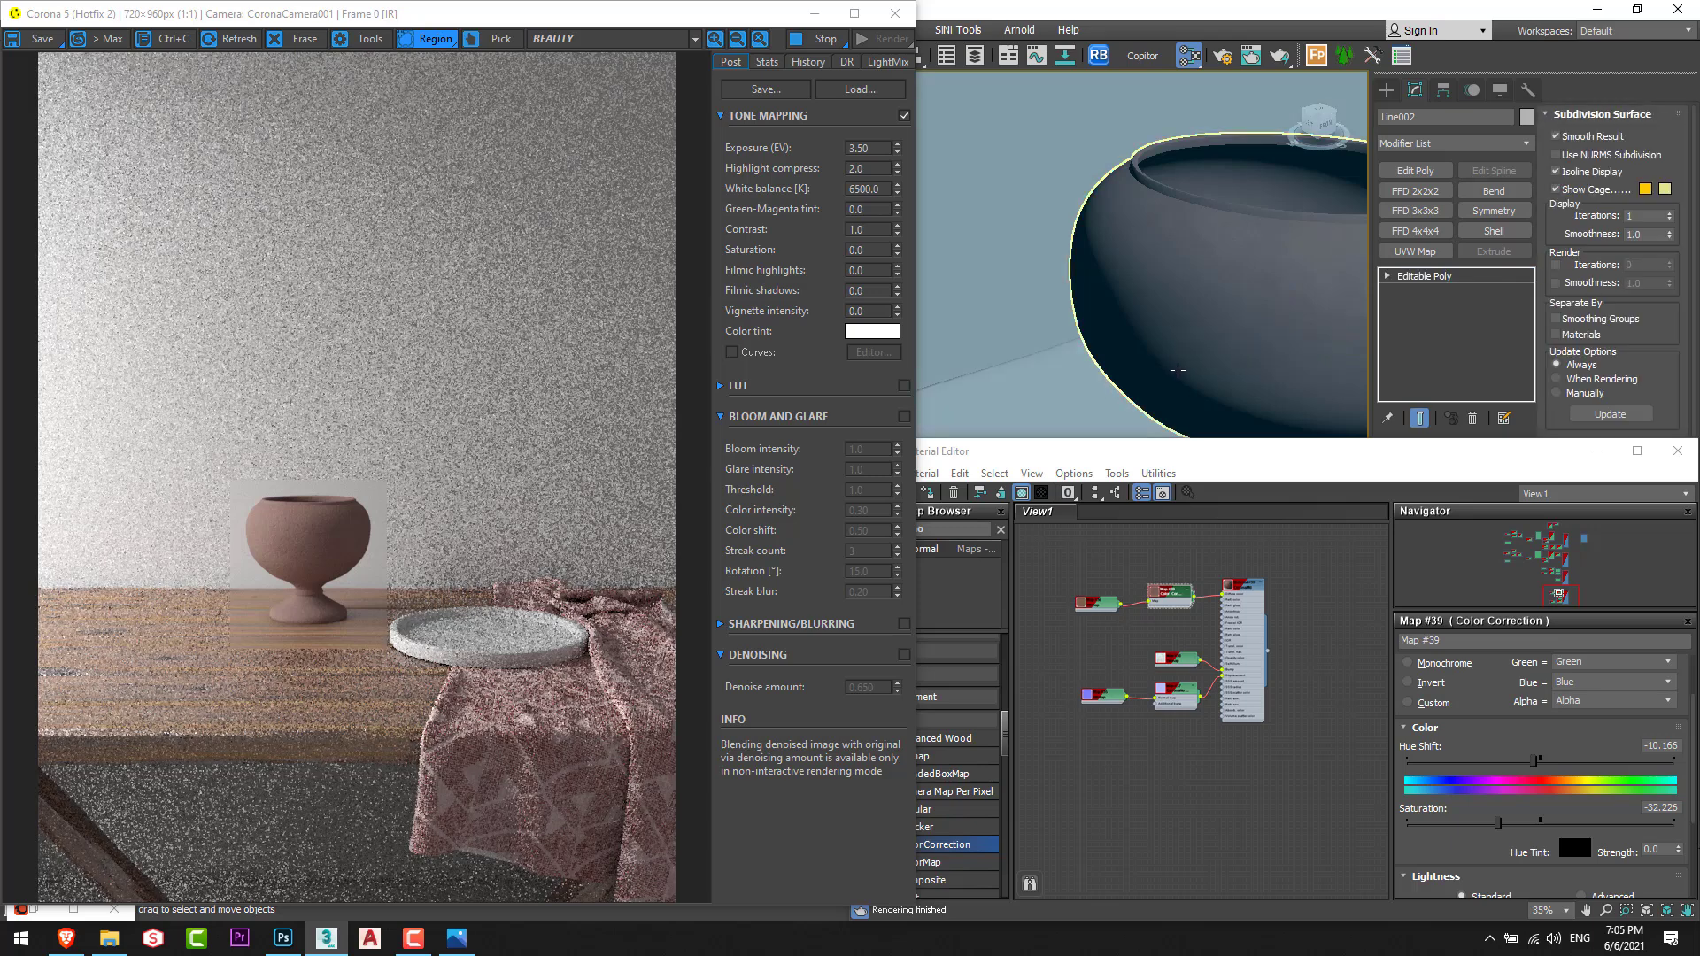
pyautogui.keyDown('alt'); pyautogui.moveTo(1075, 371); pyautogui.dragTo(1062, 318, button='middle'); pyautogui.keyUp('alt')
pyautogui.click(1215, 629)
pyautogui.scroll(-2, 1215, 628)
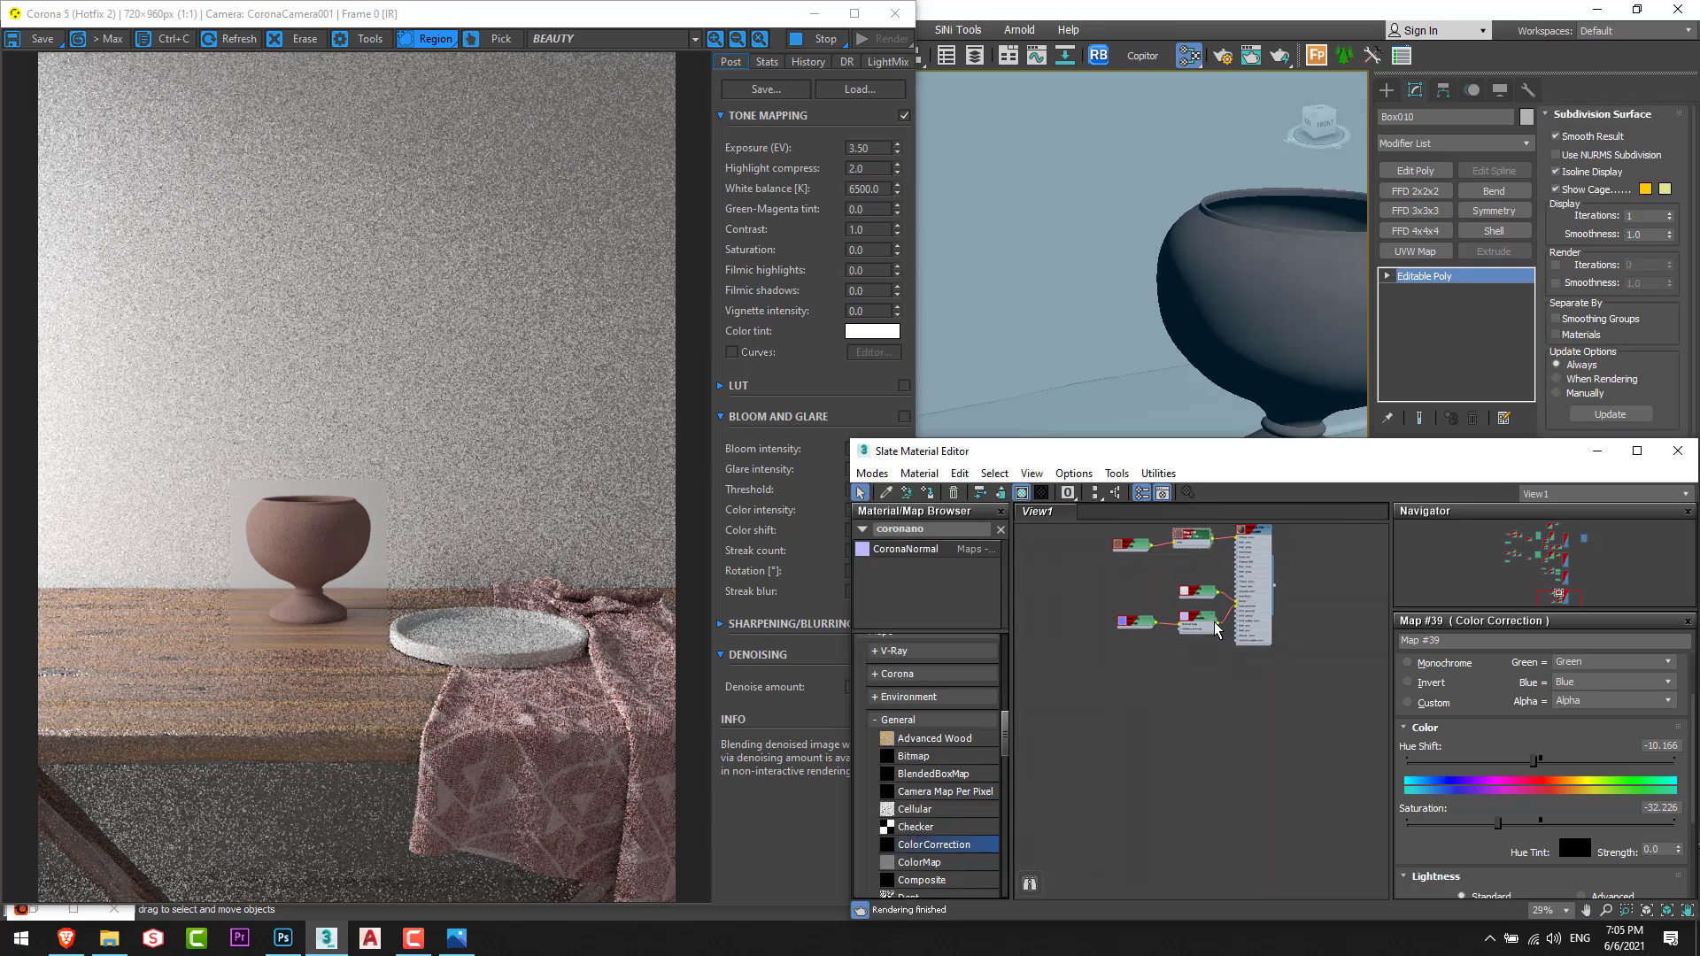
pyautogui.scroll(6, 927, 839)
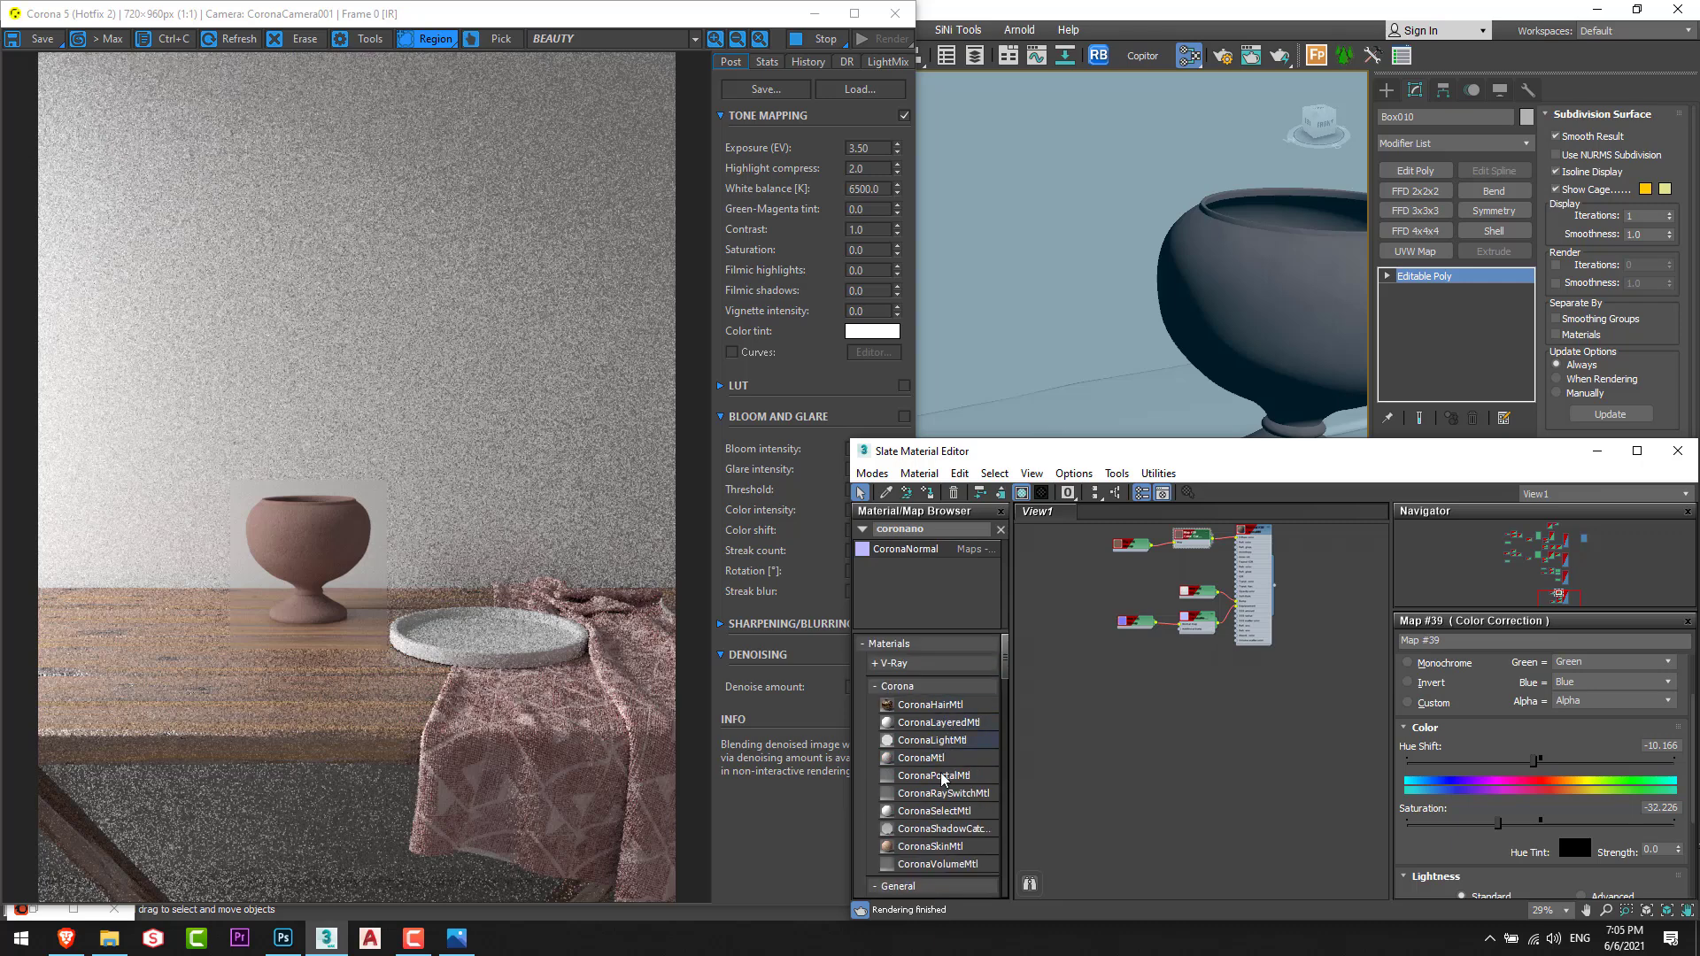
pyautogui.moveTo(925, 758); pyautogui.dragTo(1256, 716)
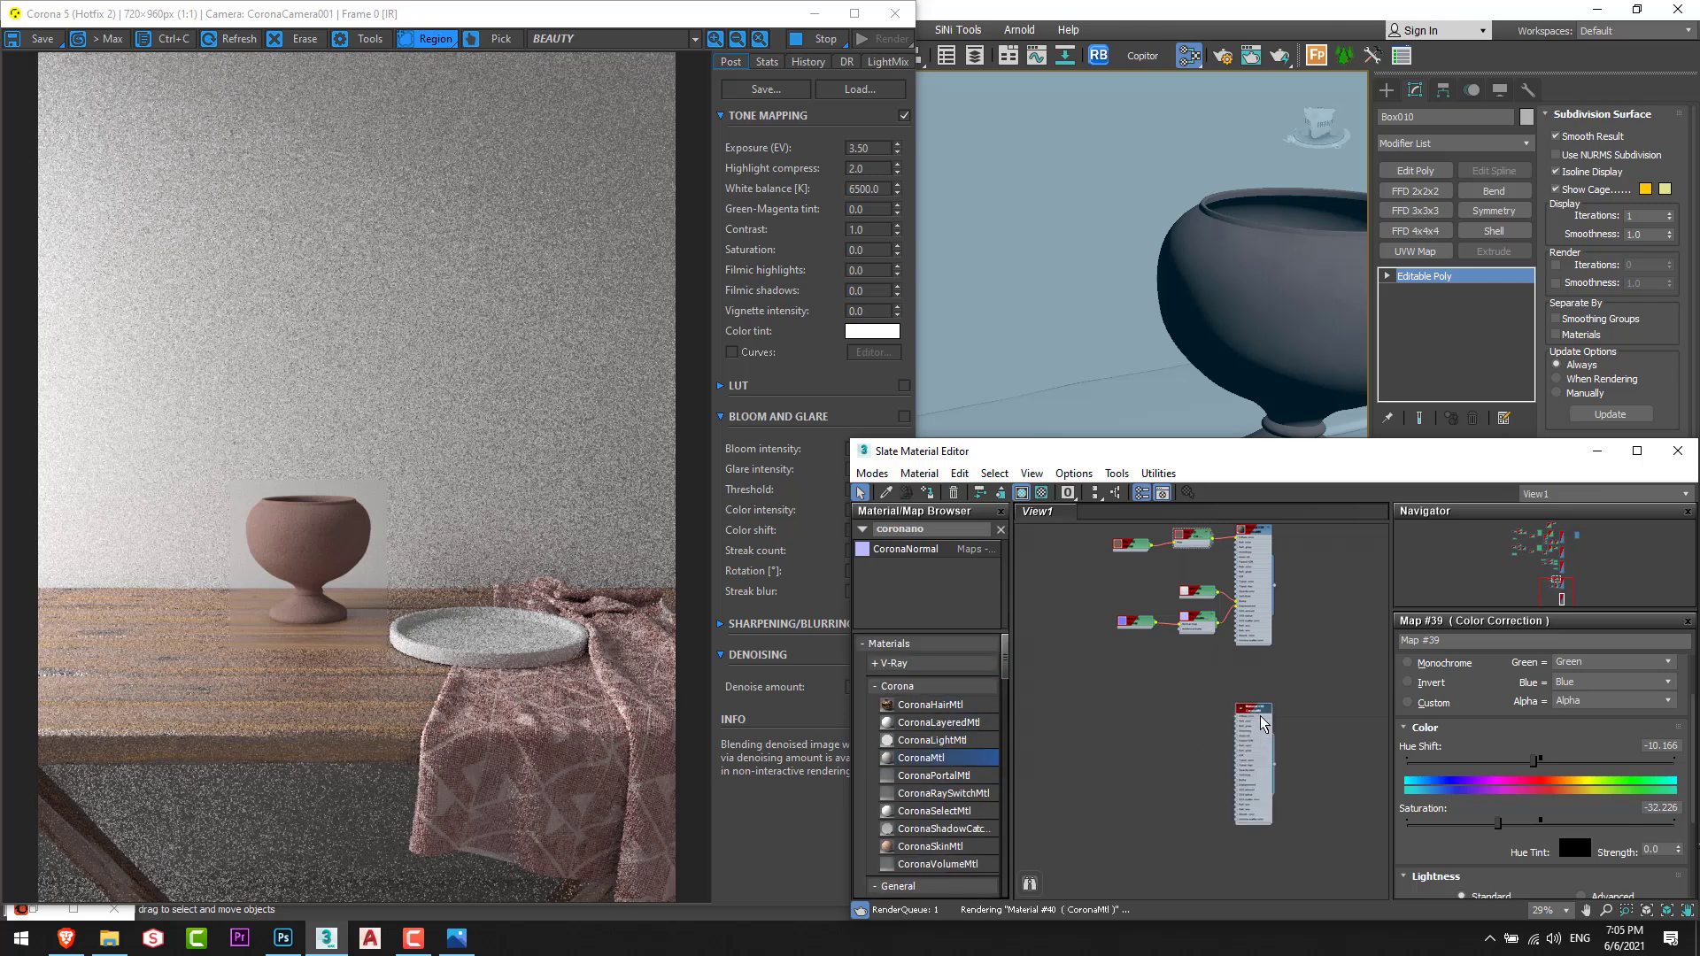
pyautogui.scroll(2, 1255, 751)
pyautogui.scroll(2, 1254, 751)
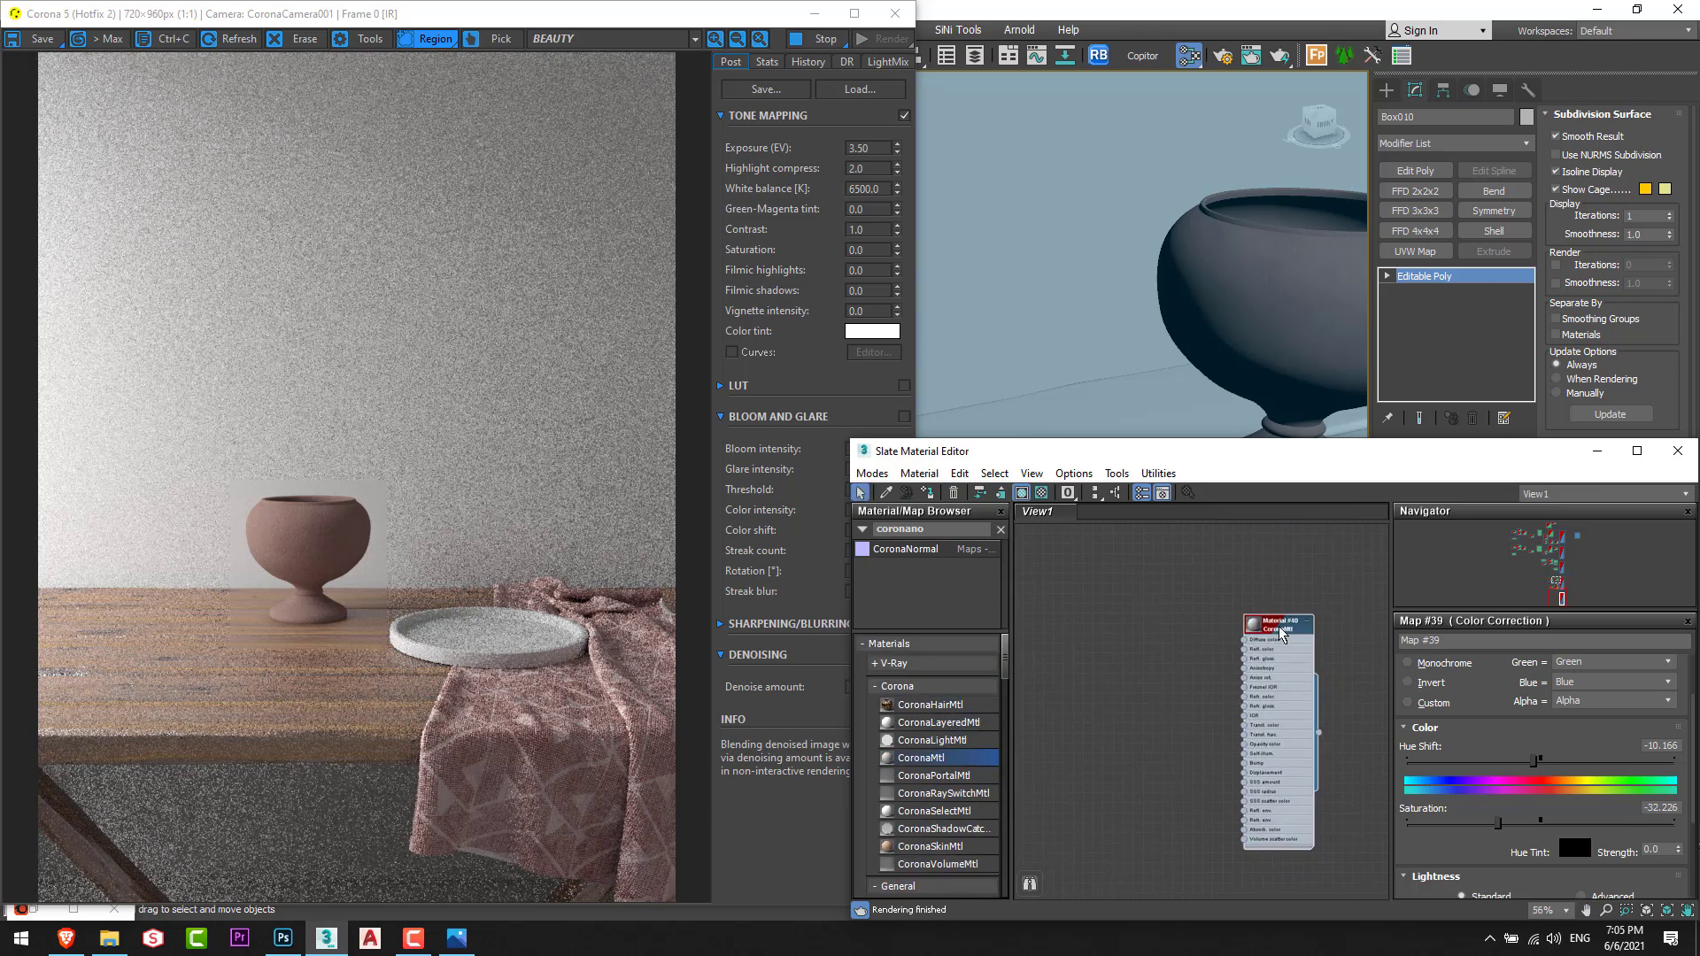
# Switch to the browser and compare the damaged and weathered plaster wall texture pages on textures.com.
pyautogui.click(66, 937)
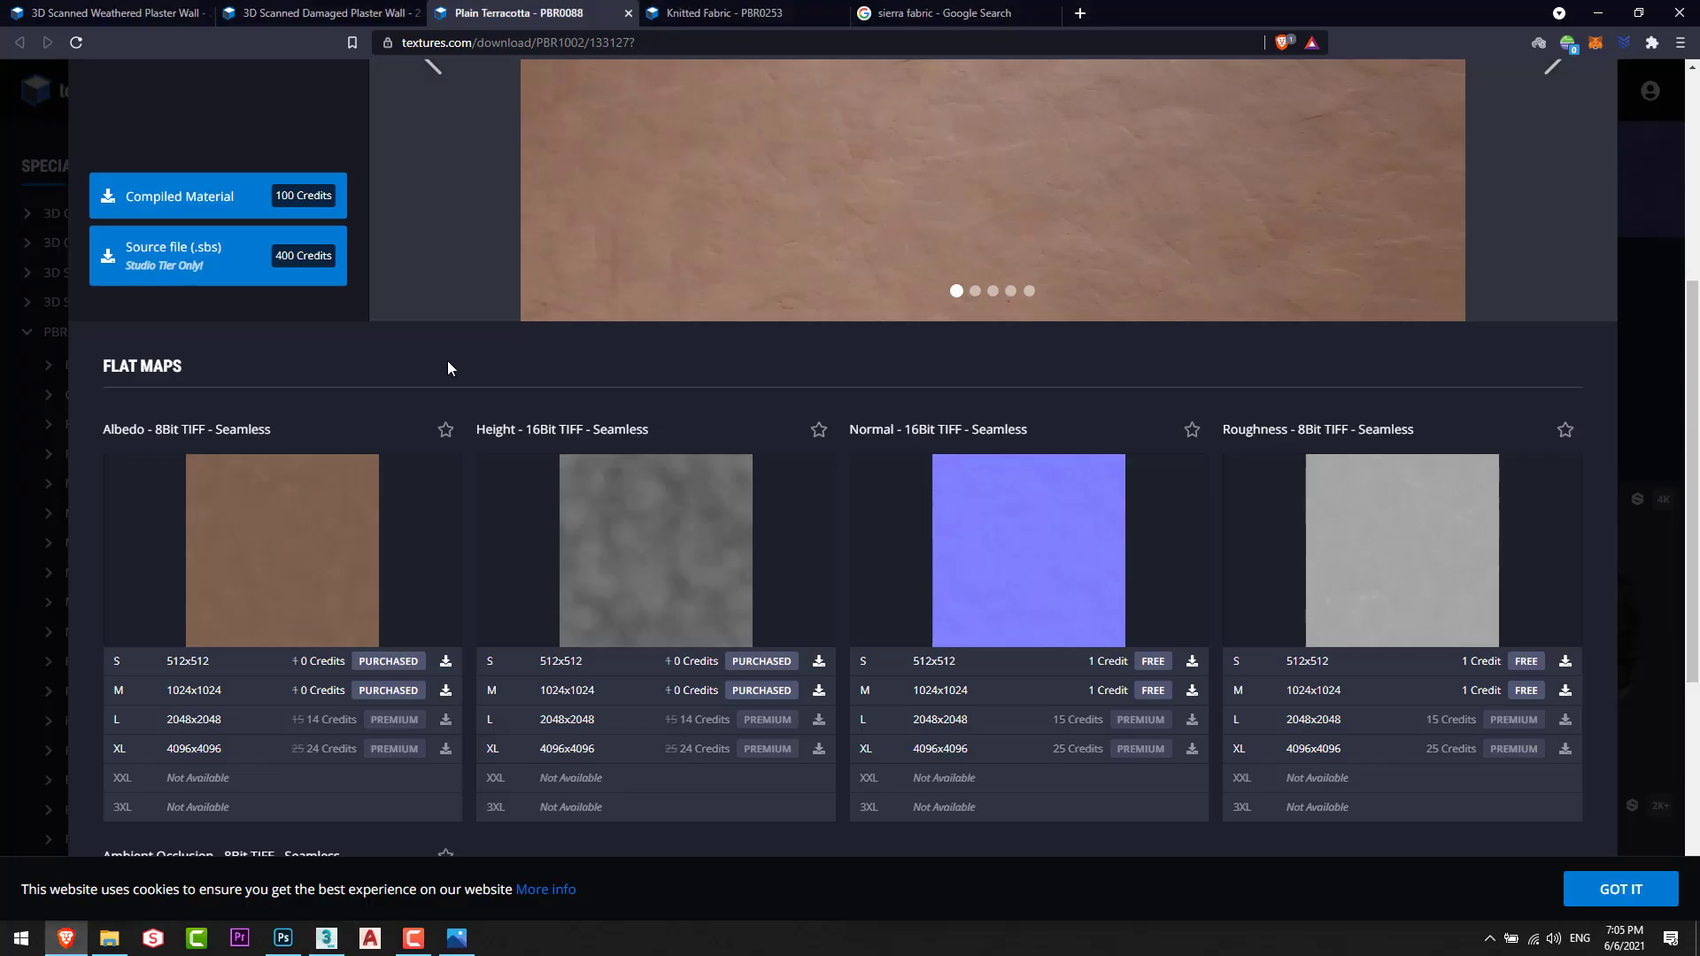
pyautogui.click(310, 13)
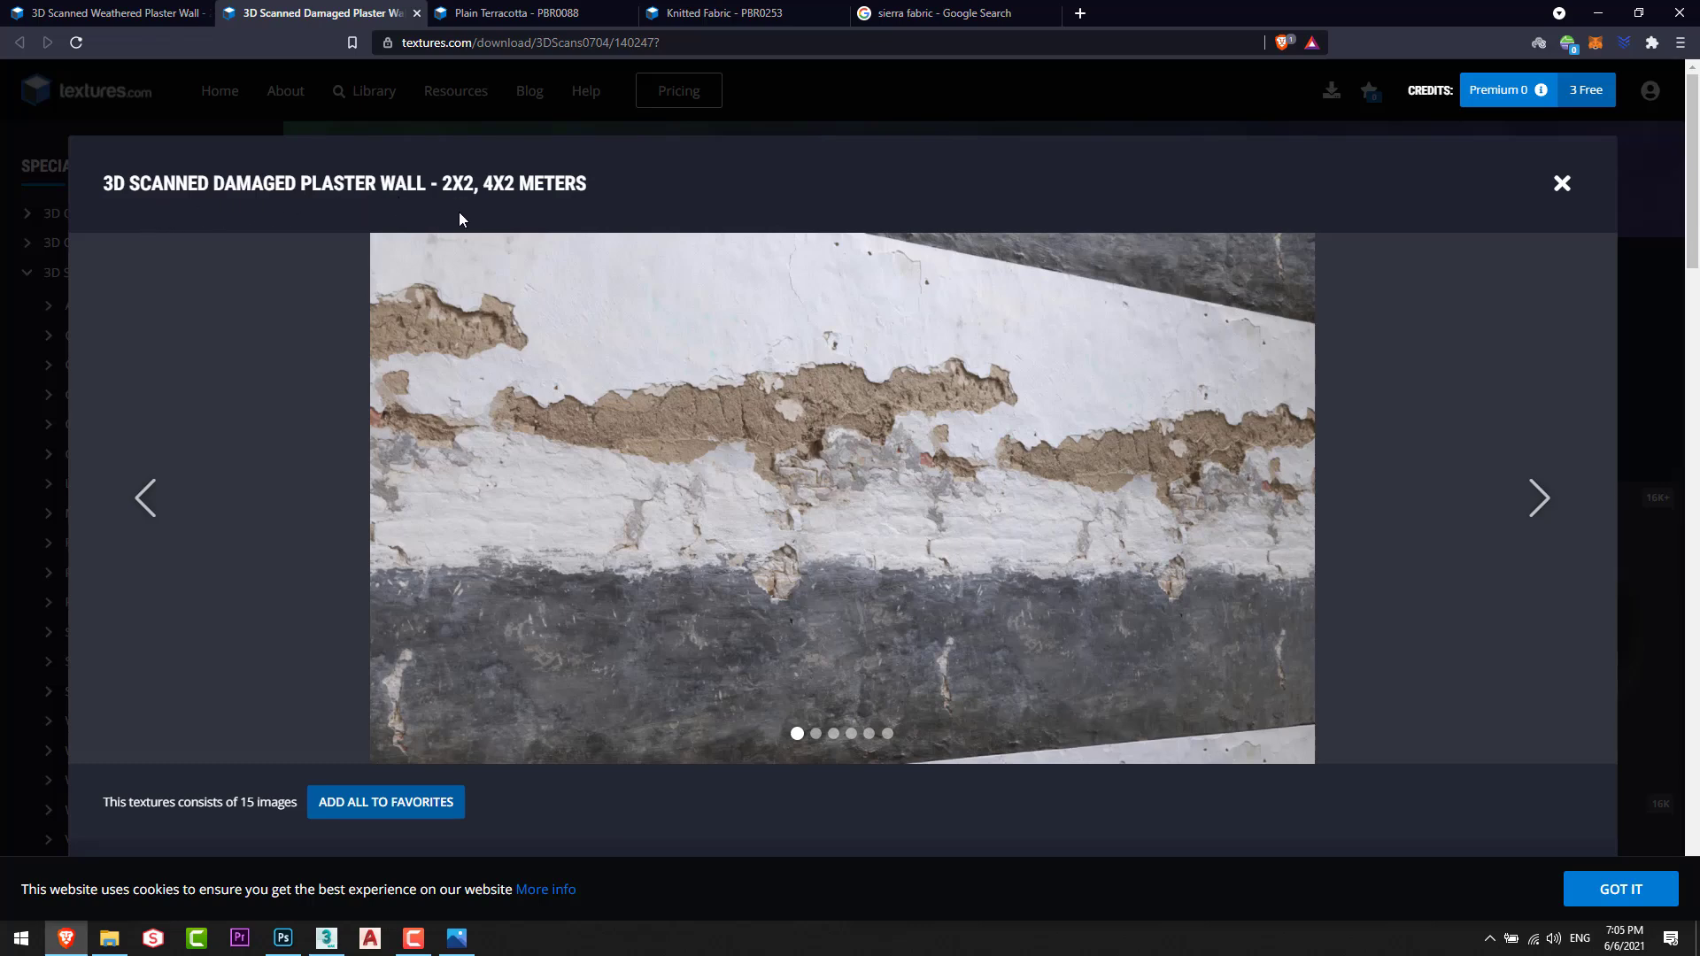
pyautogui.click(107, 13)
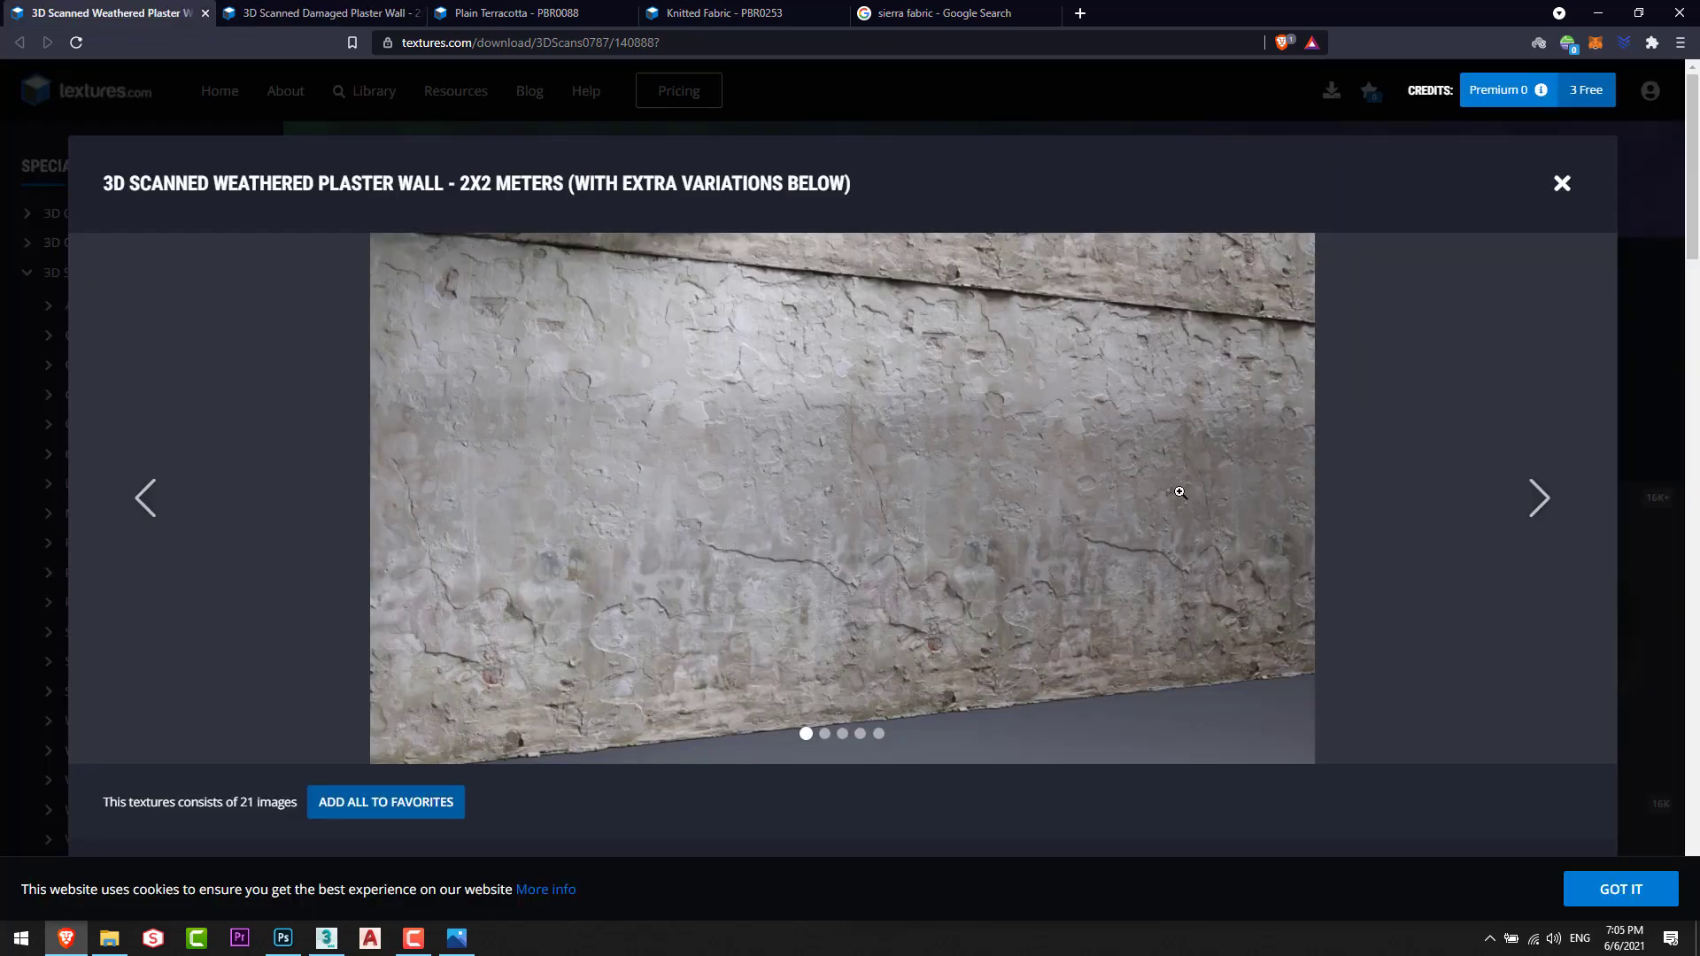
pyautogui.click(299, 14)
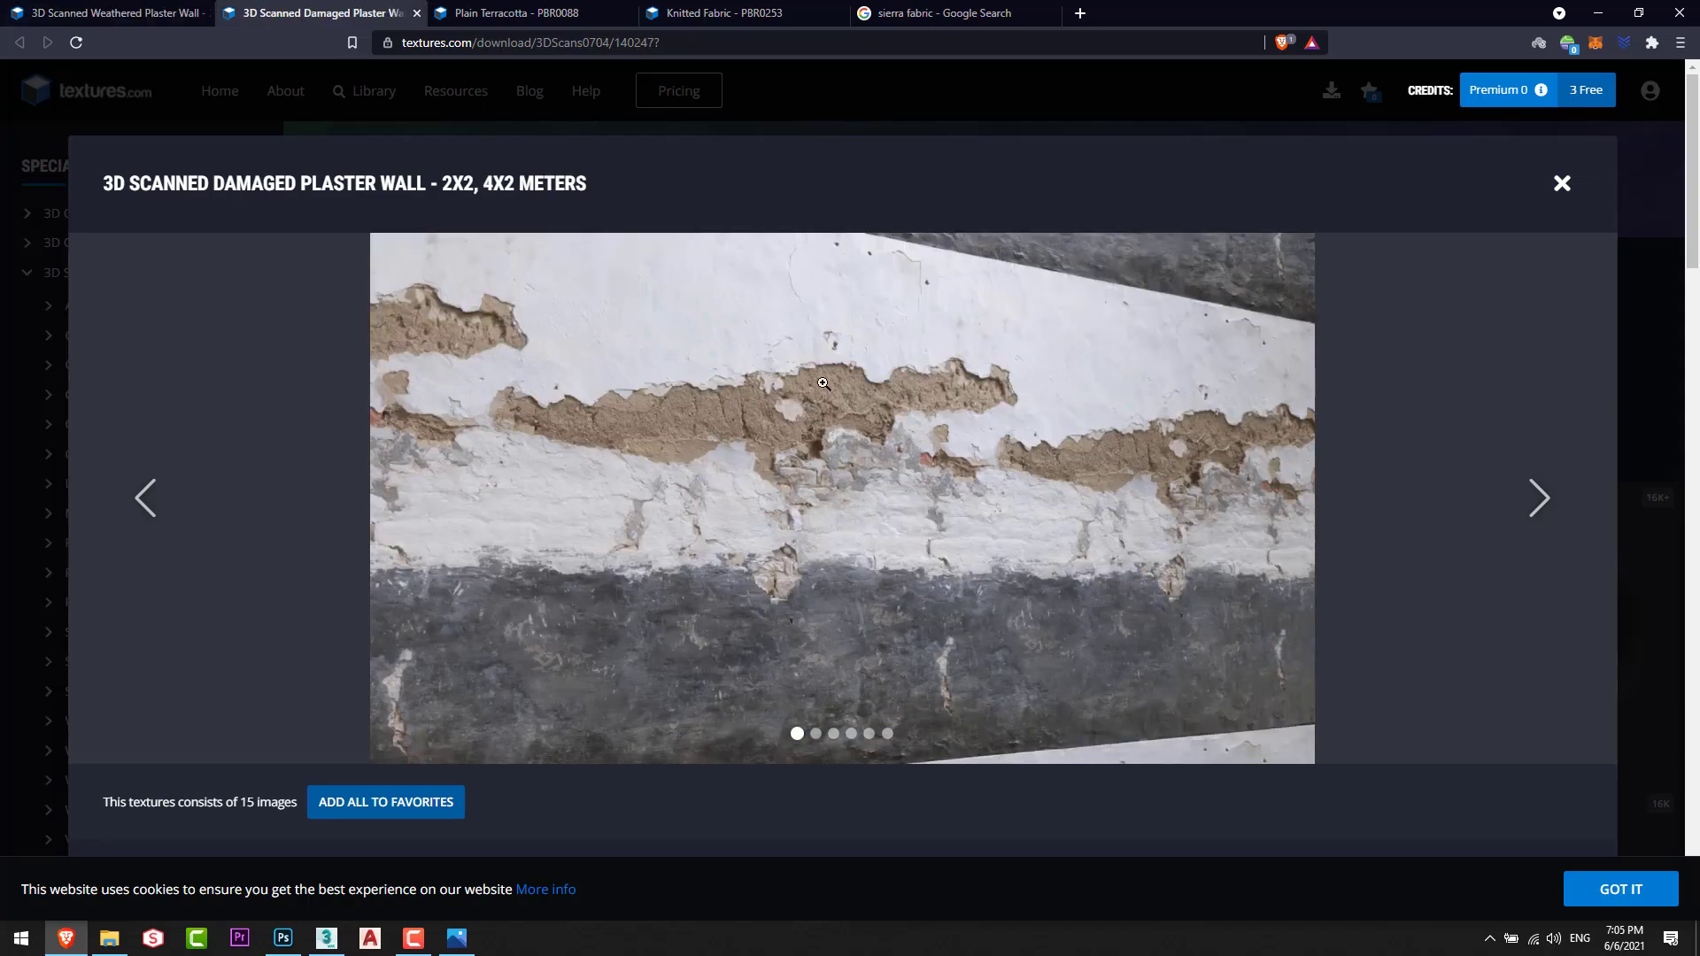
pyautogui.hotkey('alt', 'Tab')
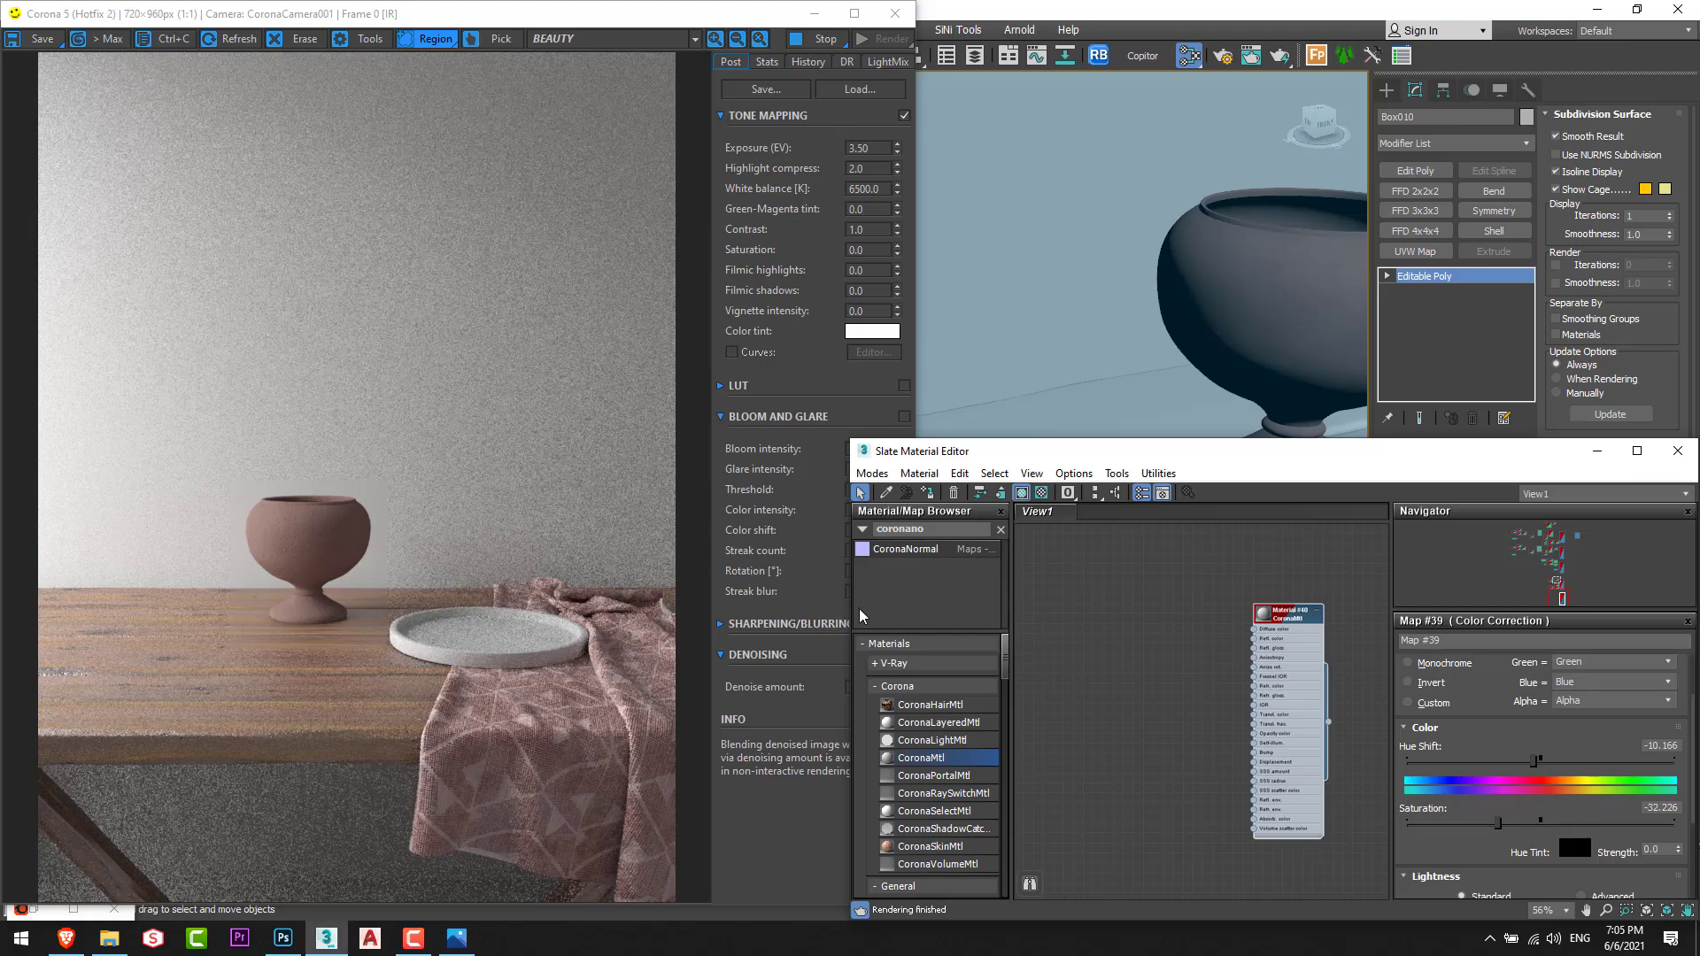
# Load TexturesCom_PlasterWall1B_2x2_1K_height.tif from the Coronadisplace folder into the new material's Displacement and assign the material to the wall.
pyautogui.click(109, 938)
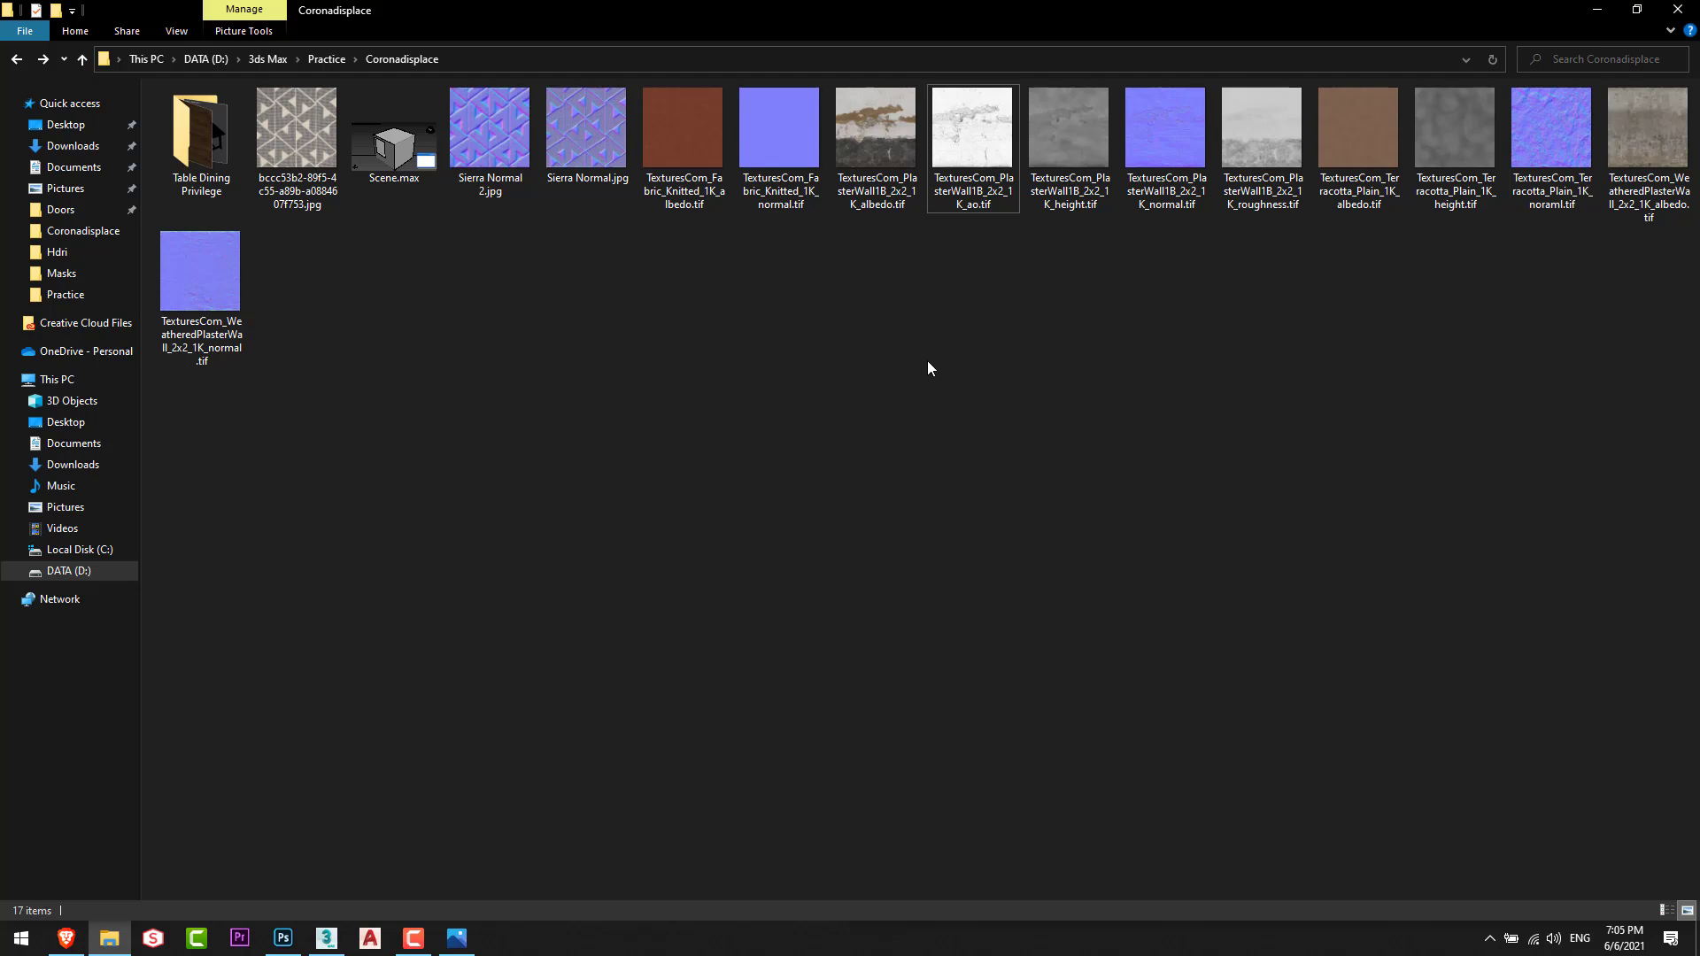
pyautogui.moveTo(1059, 204); pyautogui.dragTo(1220, 746)
pyautogui.hotkey('alt', 'Tab')
pyautogui.scroll(3, 1142, 762)
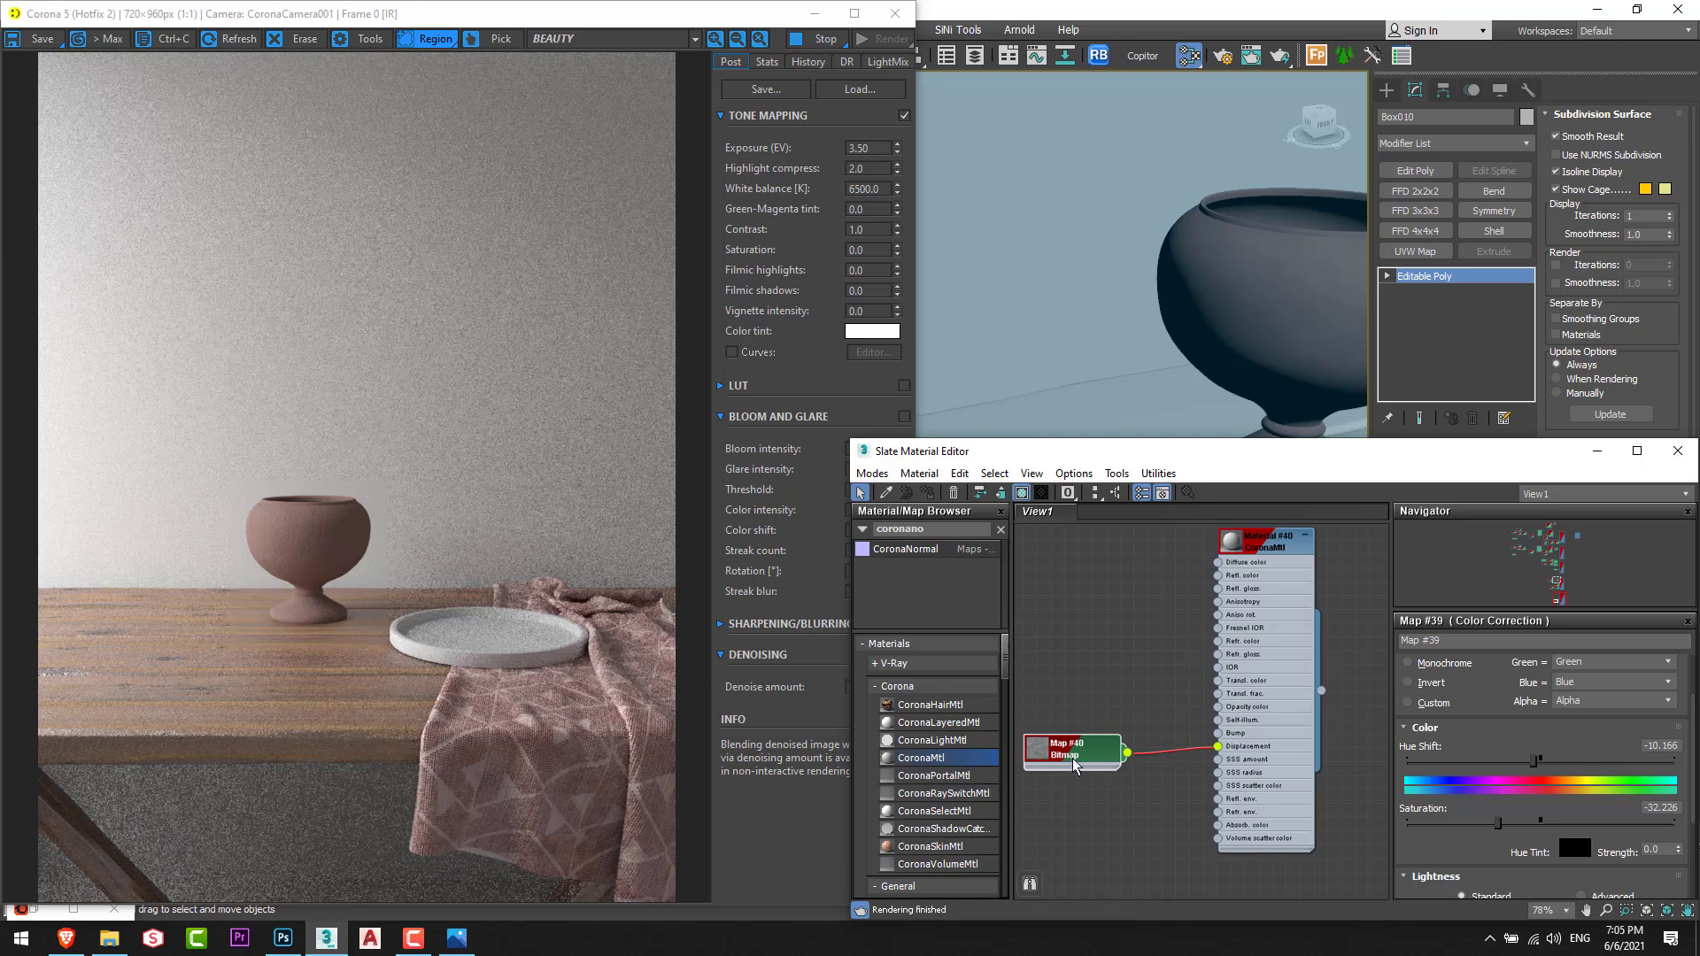
pyautogui.moveTo(1075, 765); pyautogui.dragTo(1075, 793)
pyautogui.click(1266, 566)
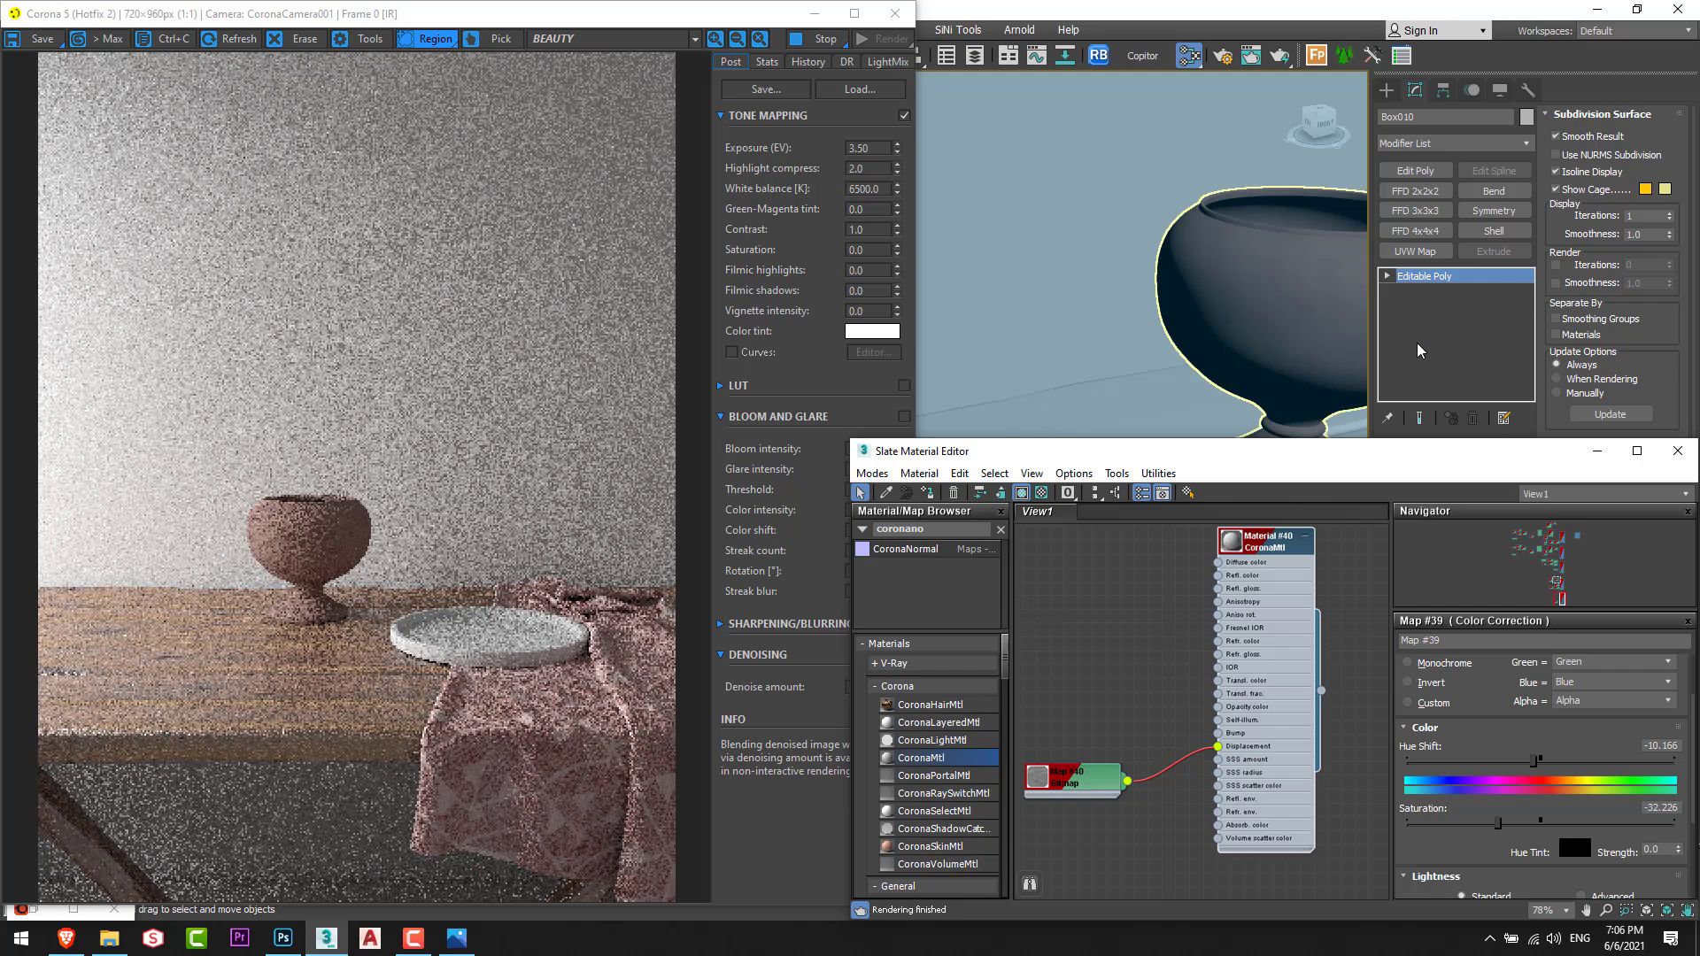
pyautogui.click(1460, 143)
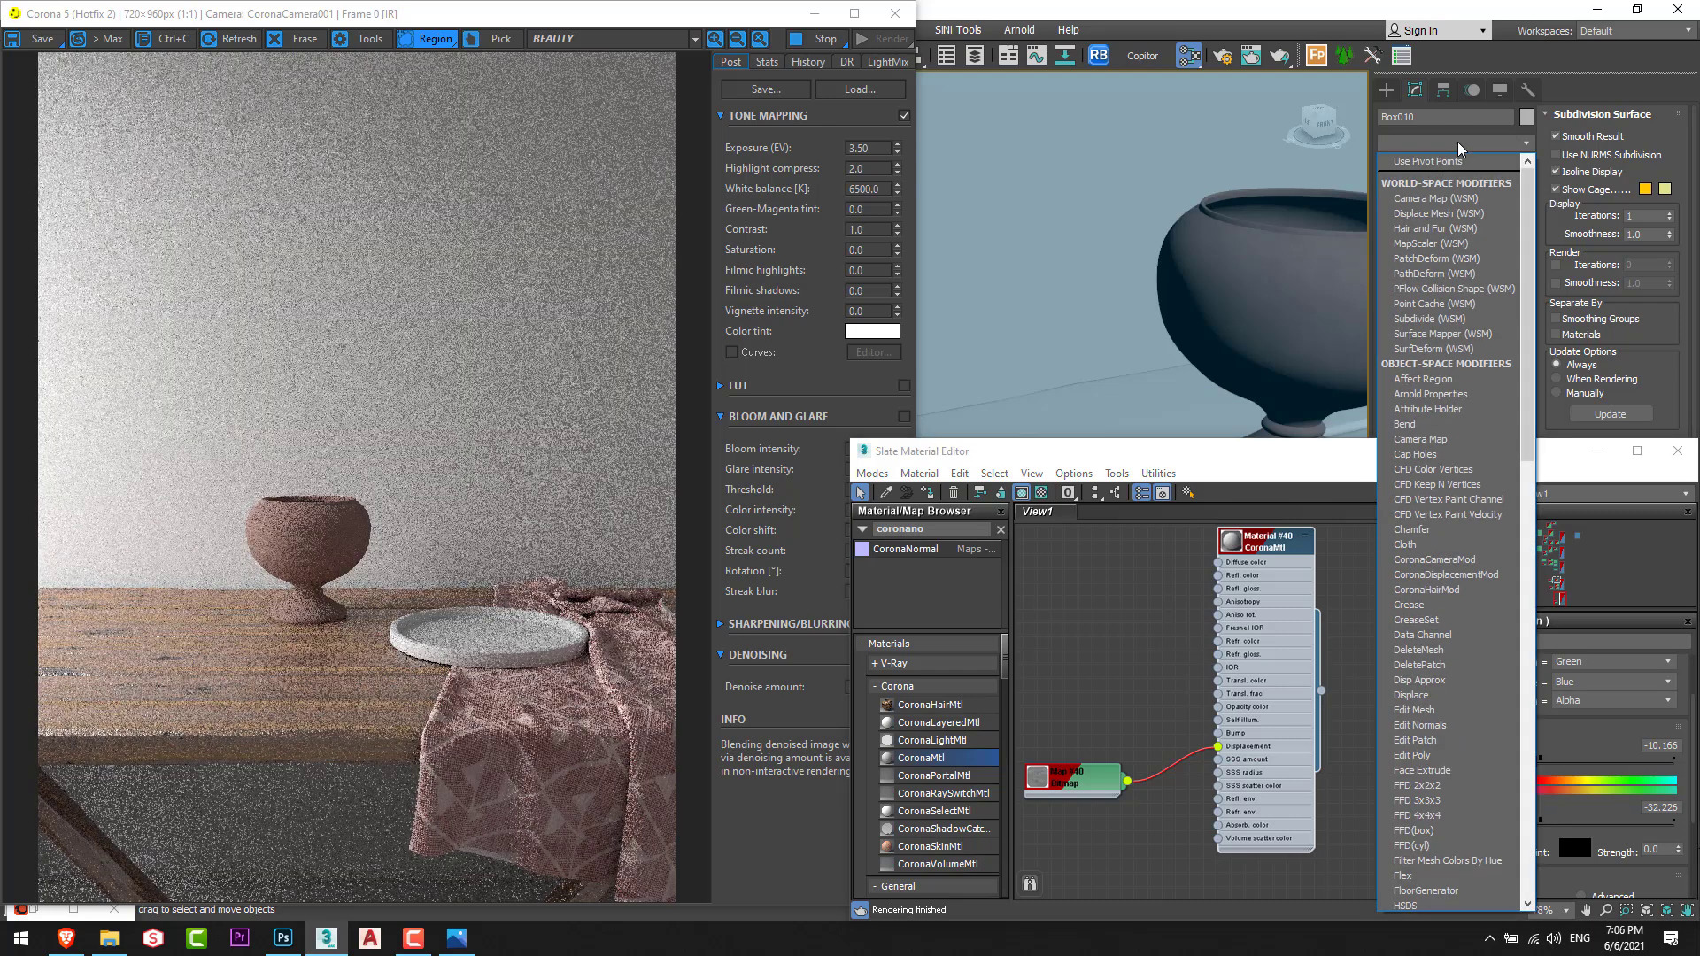
pyautogui.write('co')
pyautogui.press('Return')
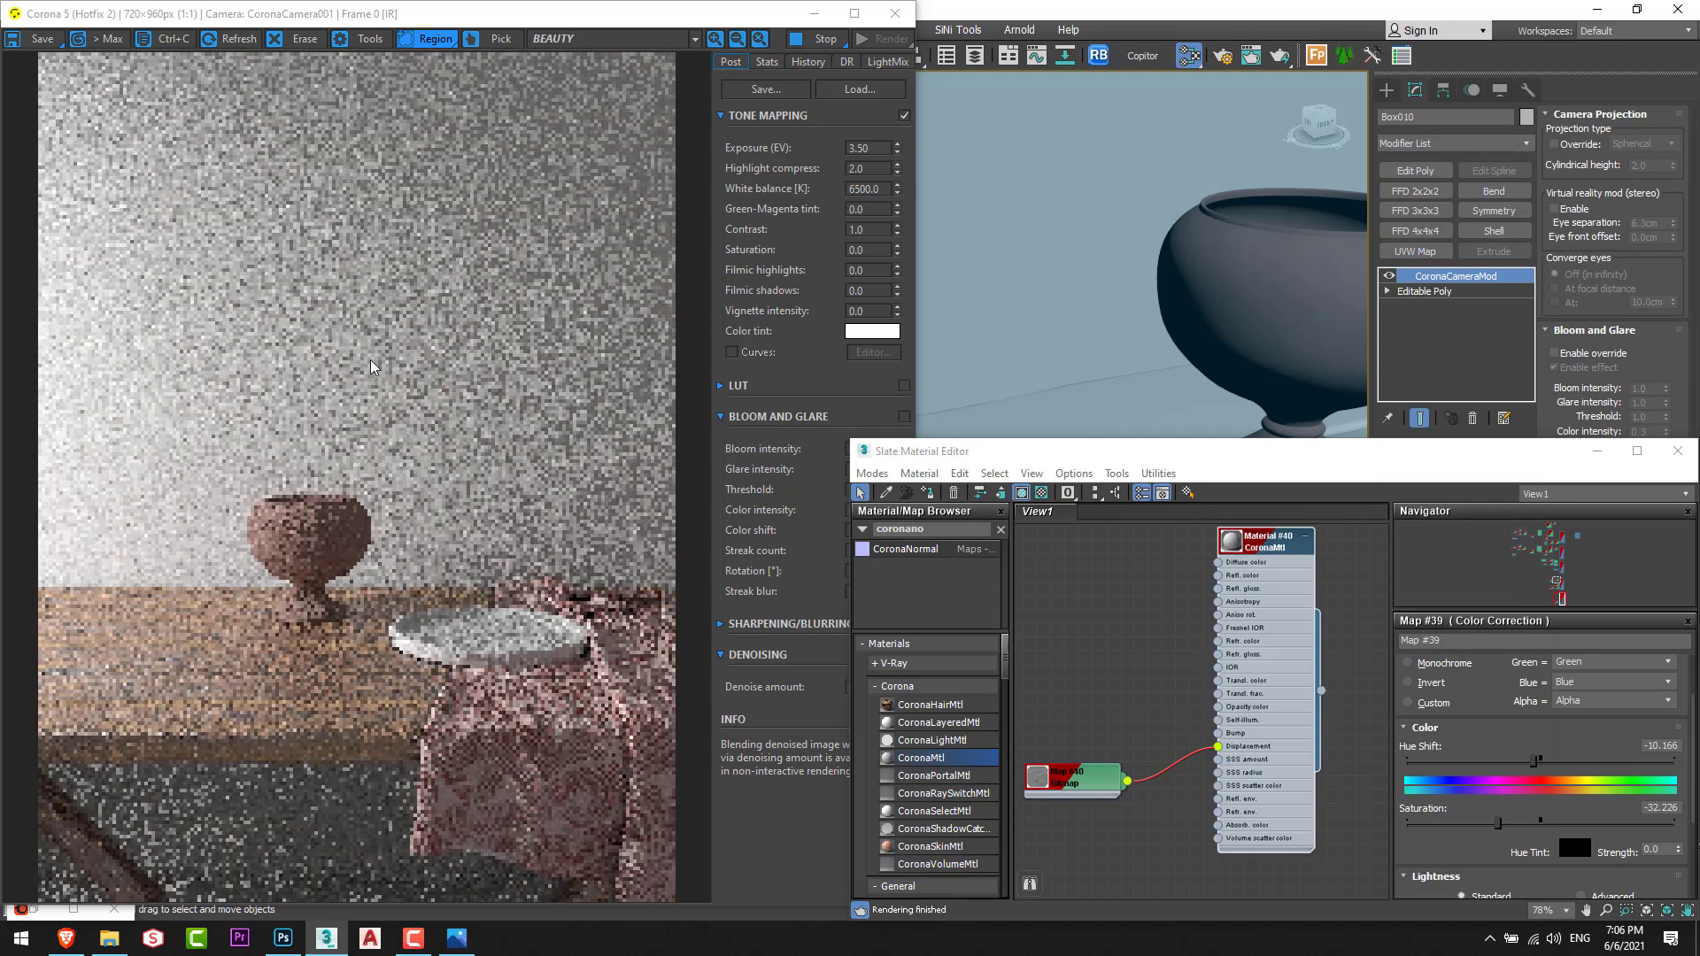
pyautogui.click(1598, 453)
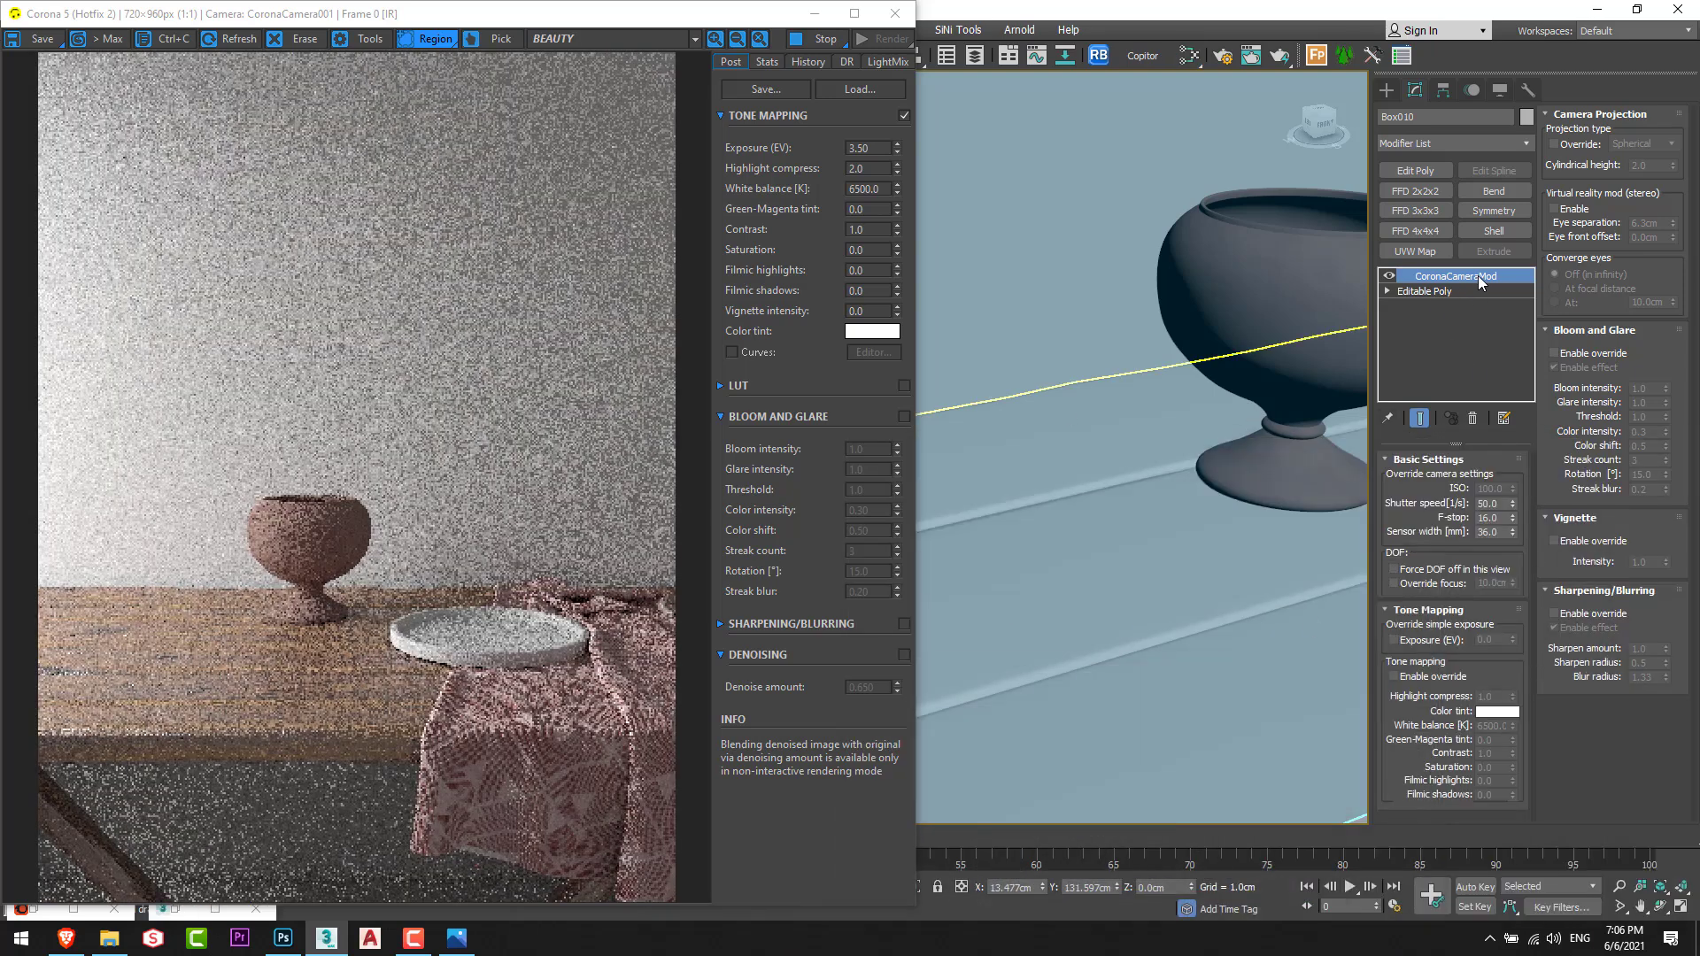
pyautogui.click(1471, 420)
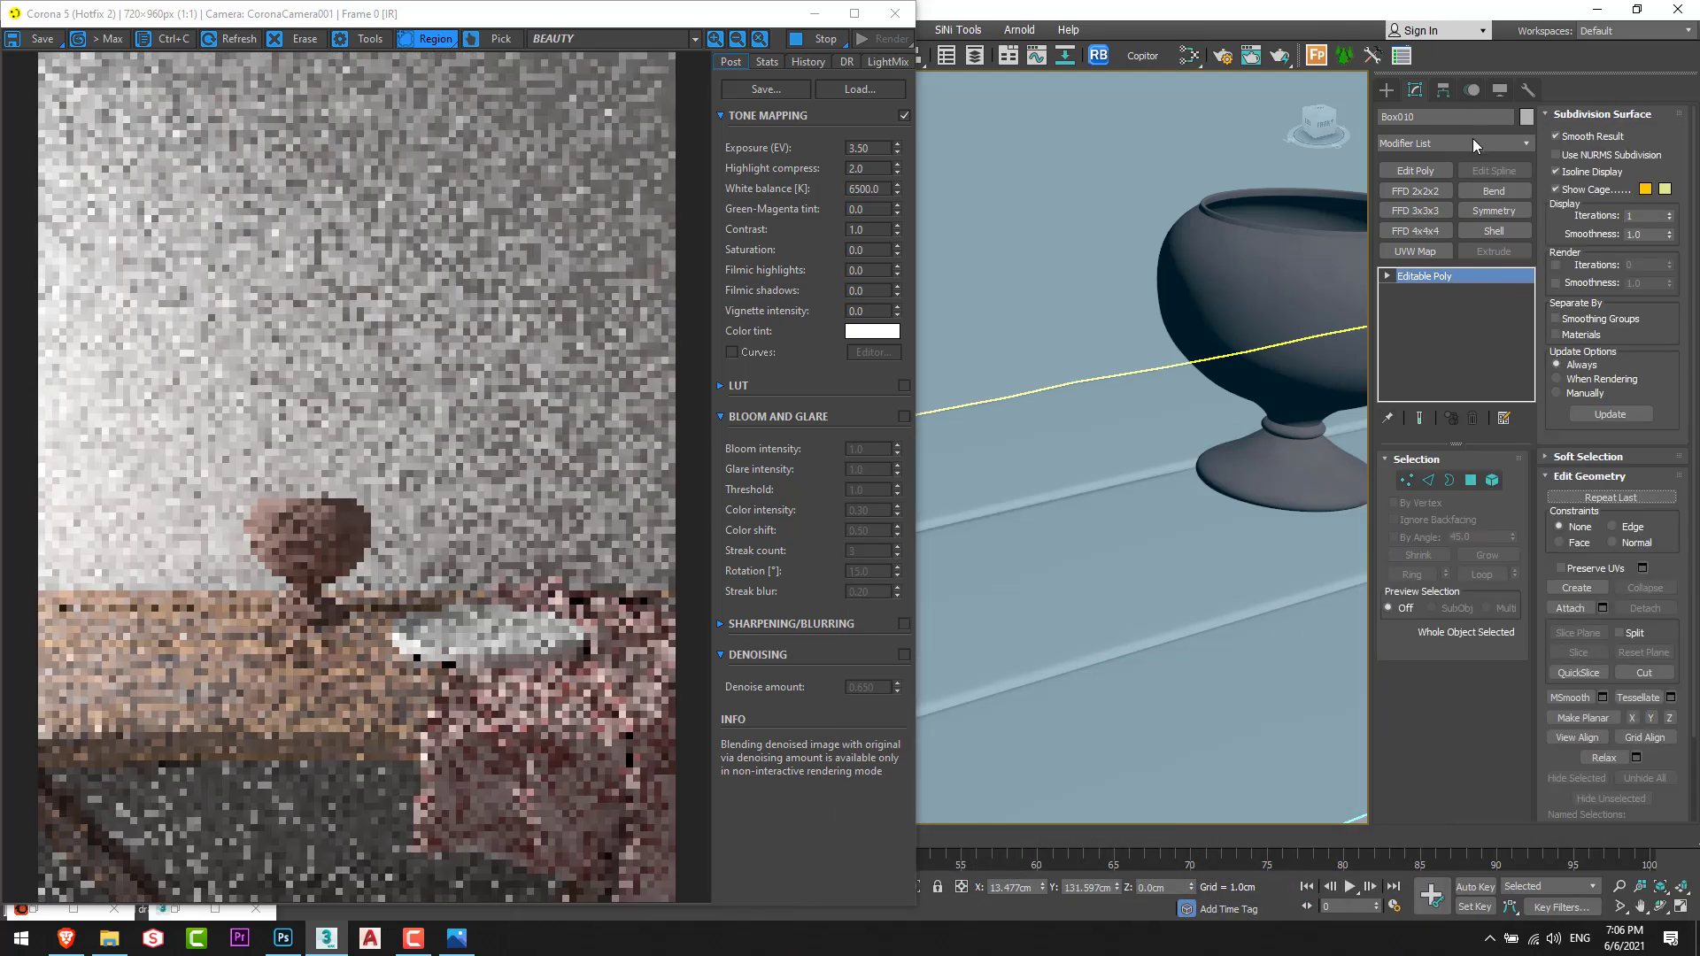
# Add a CoronaDisplacementMod modifier to the wall and set its Min Level to 0 cm.
pyautogui.click(1474, 141)
pyautogui.write('cor')
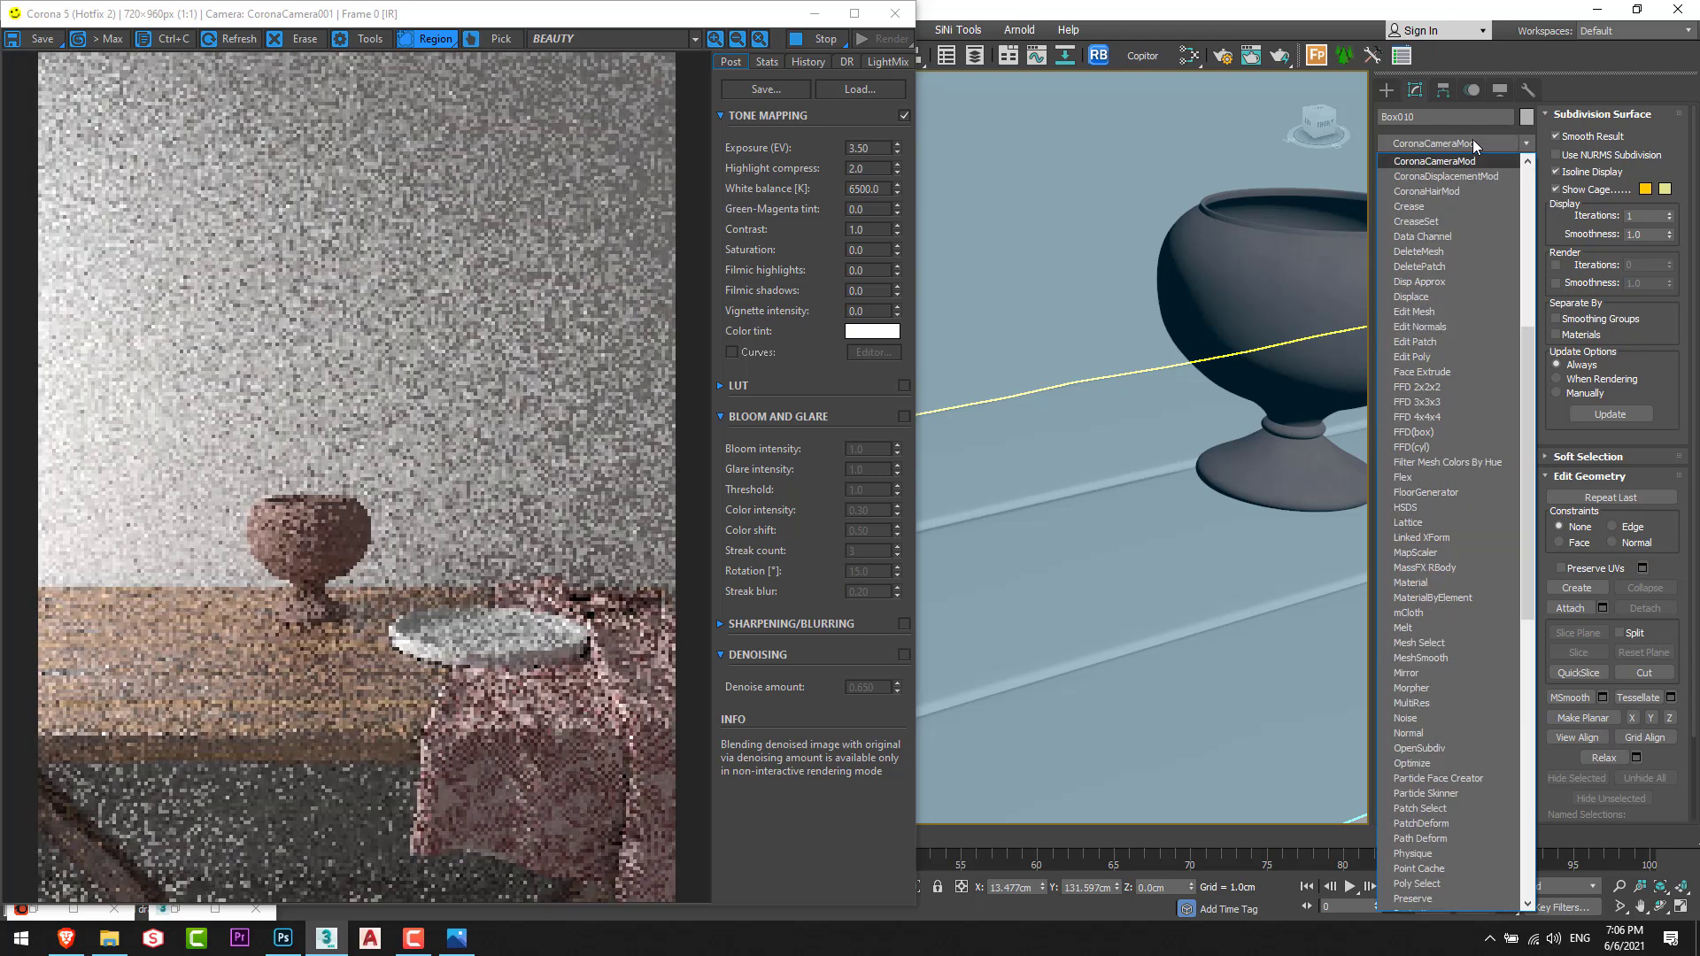
pyautogui.press('Down')
pyautogui.press('Return')
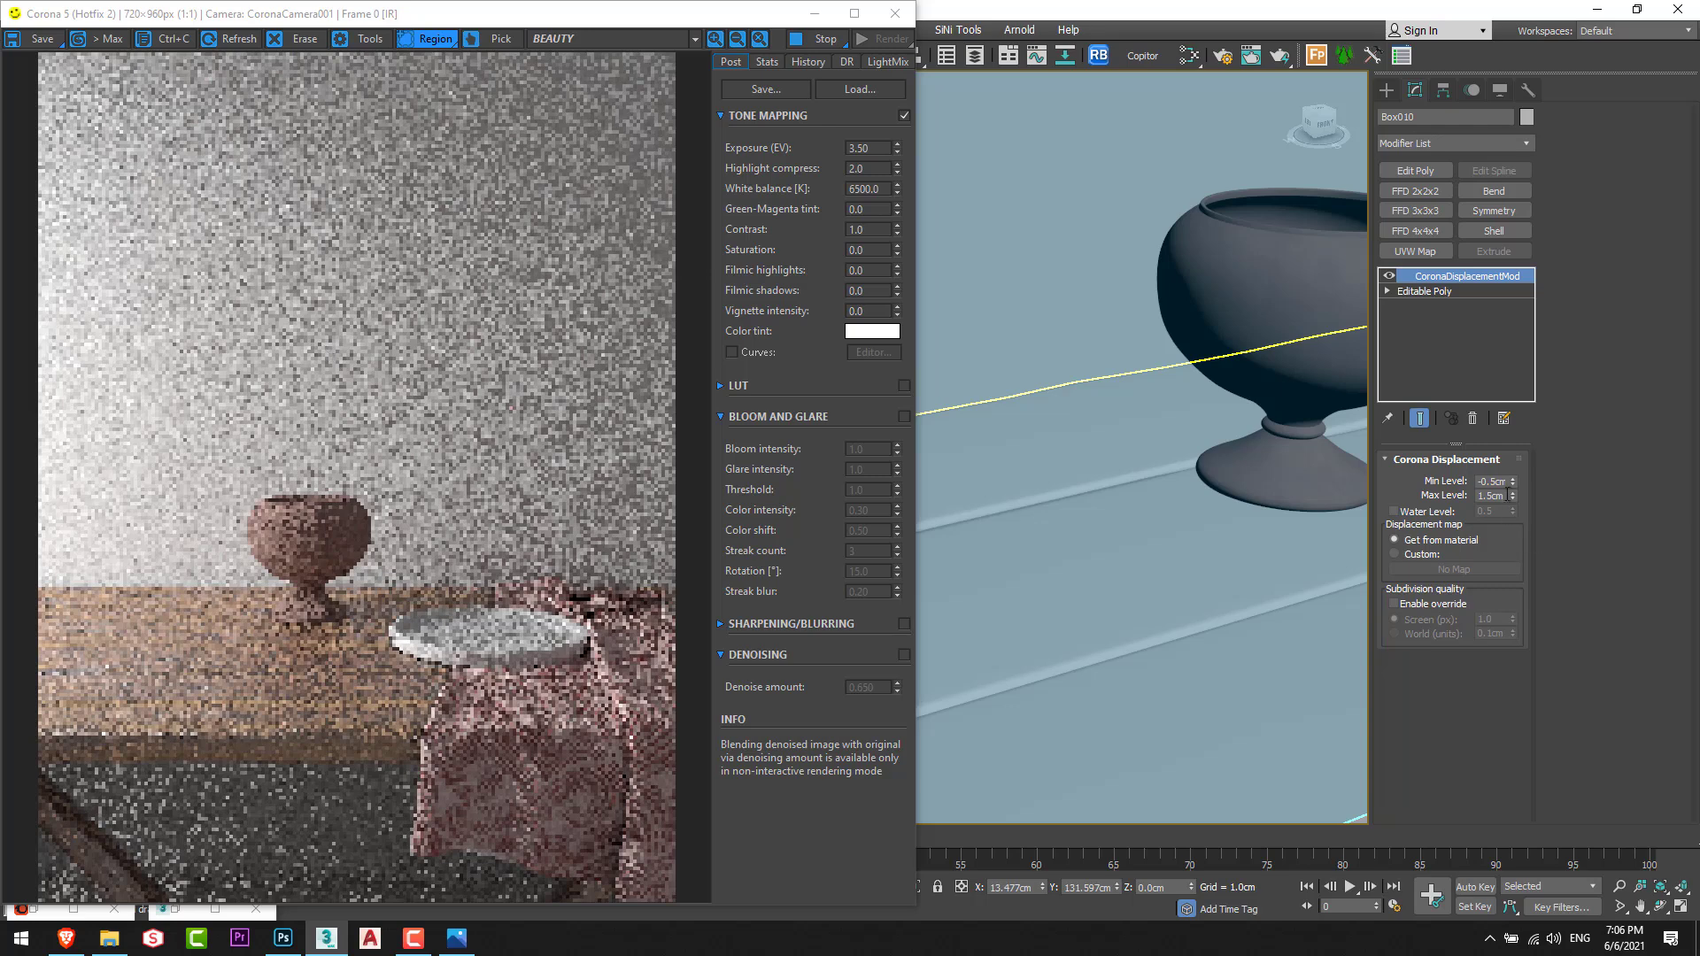
pyautogui.rightClick(1512, 481)
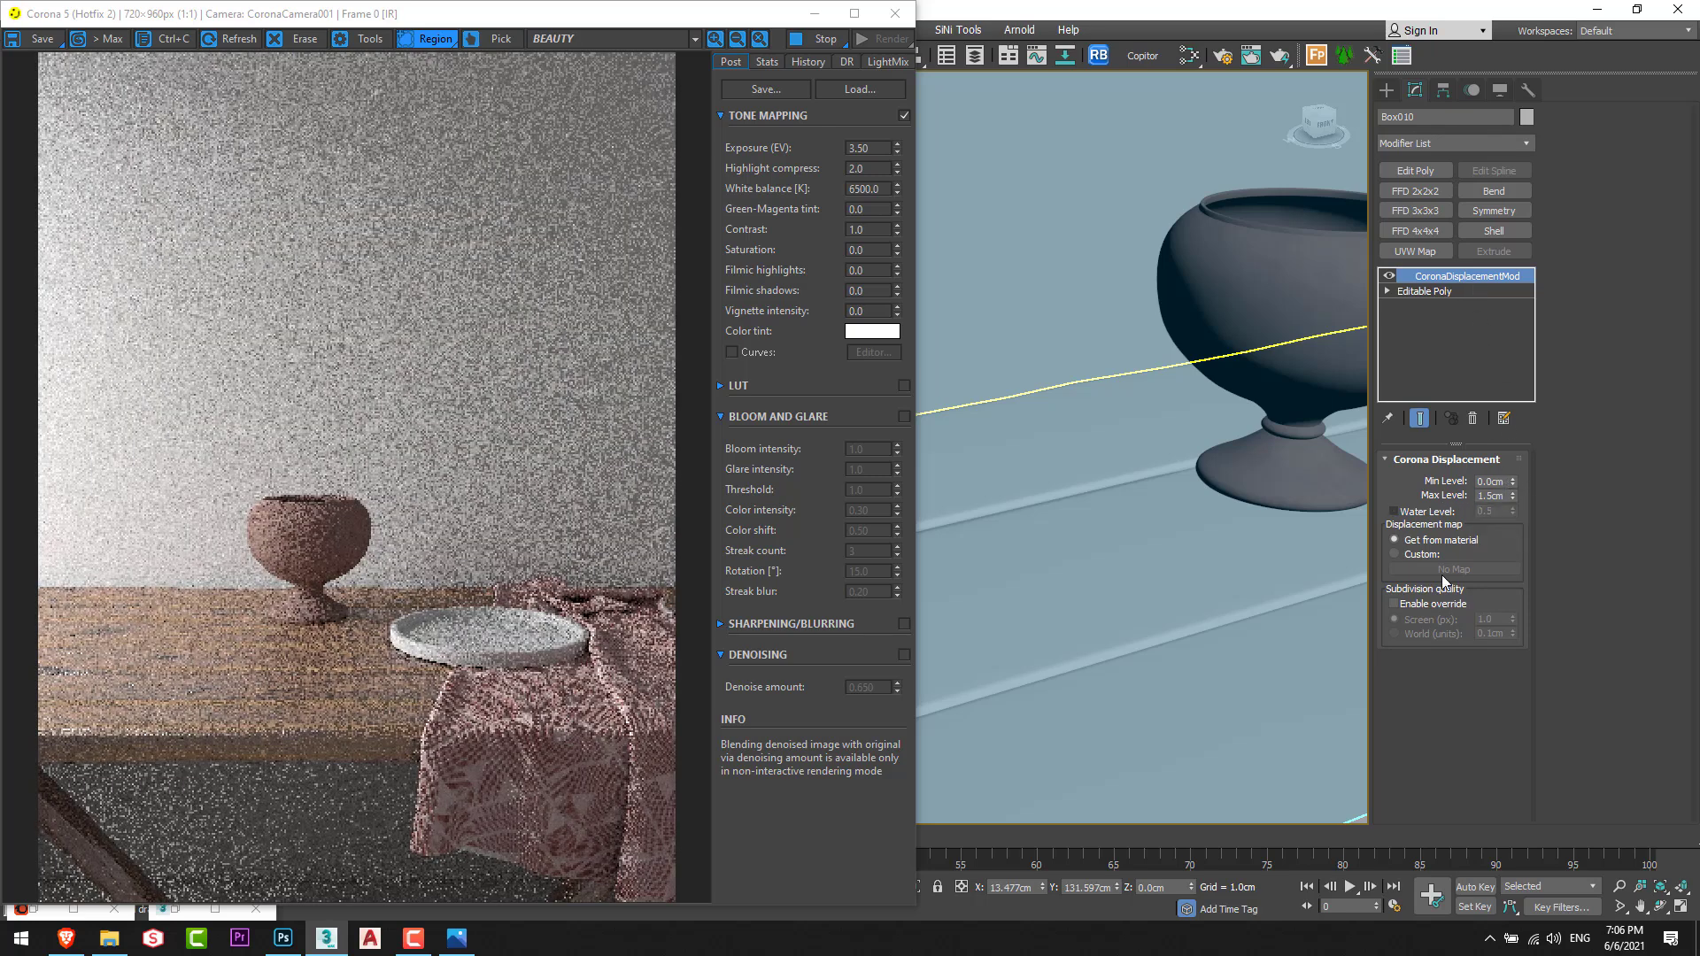
# Try a displacement Max Level of 100 cm and then 50 cm on the wall.
pyautogui.click(1502, 495)
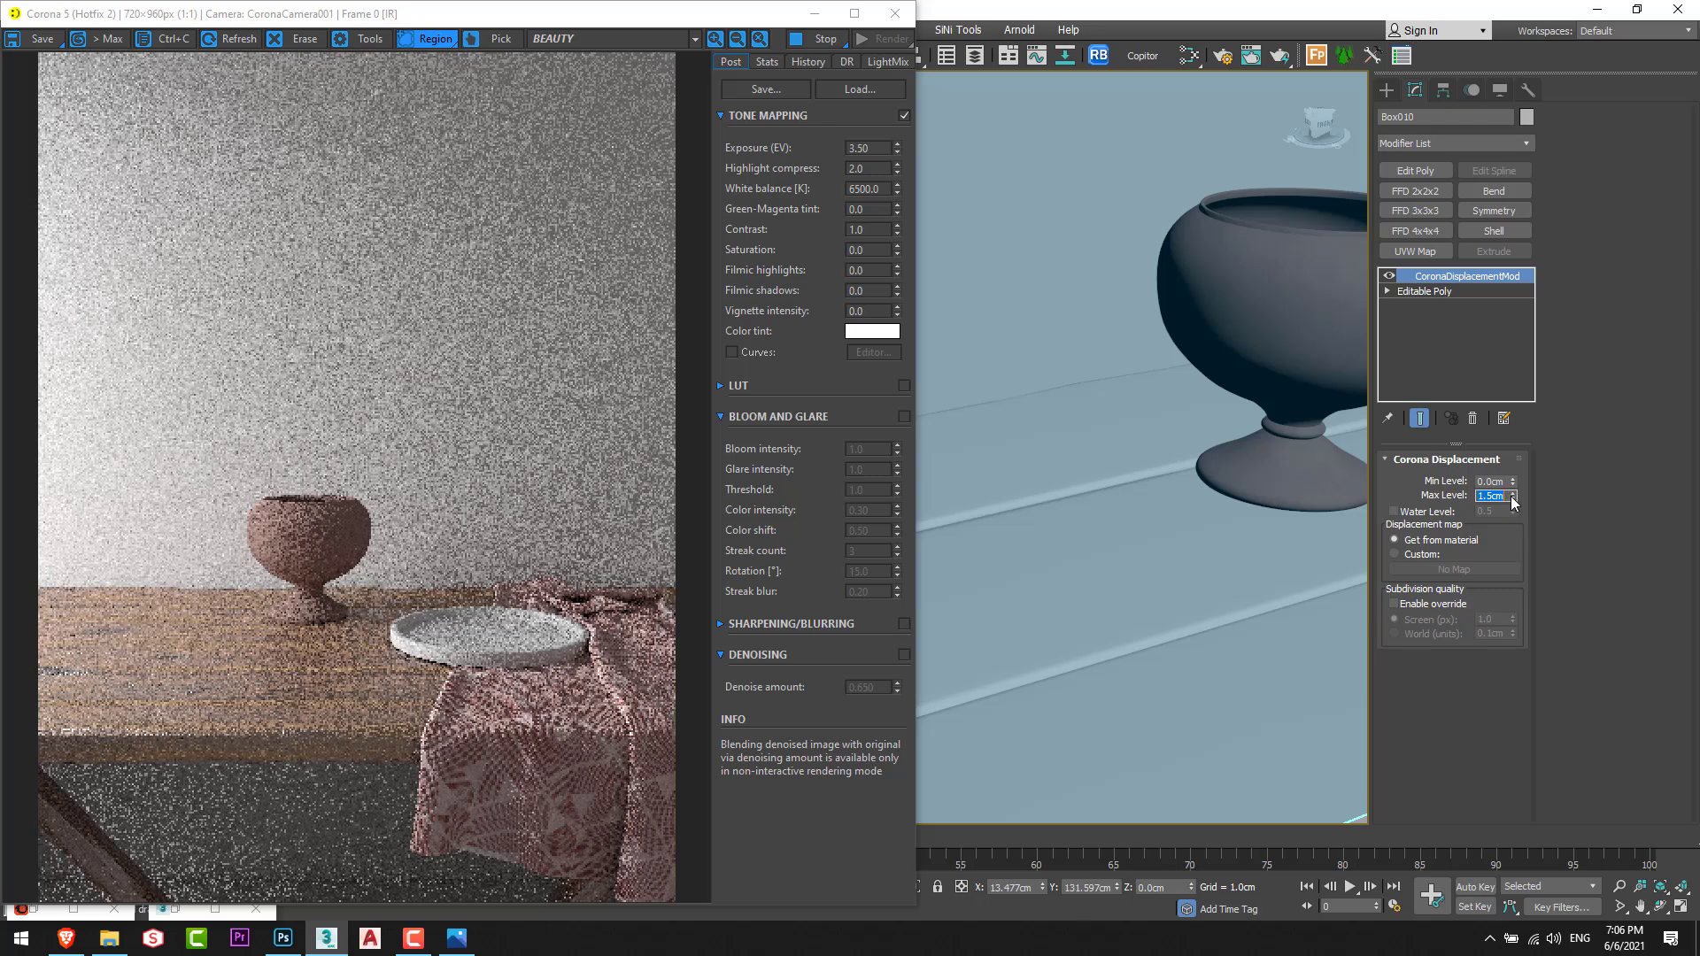
pyautogui.write('100')
pyautogui.press('Return')
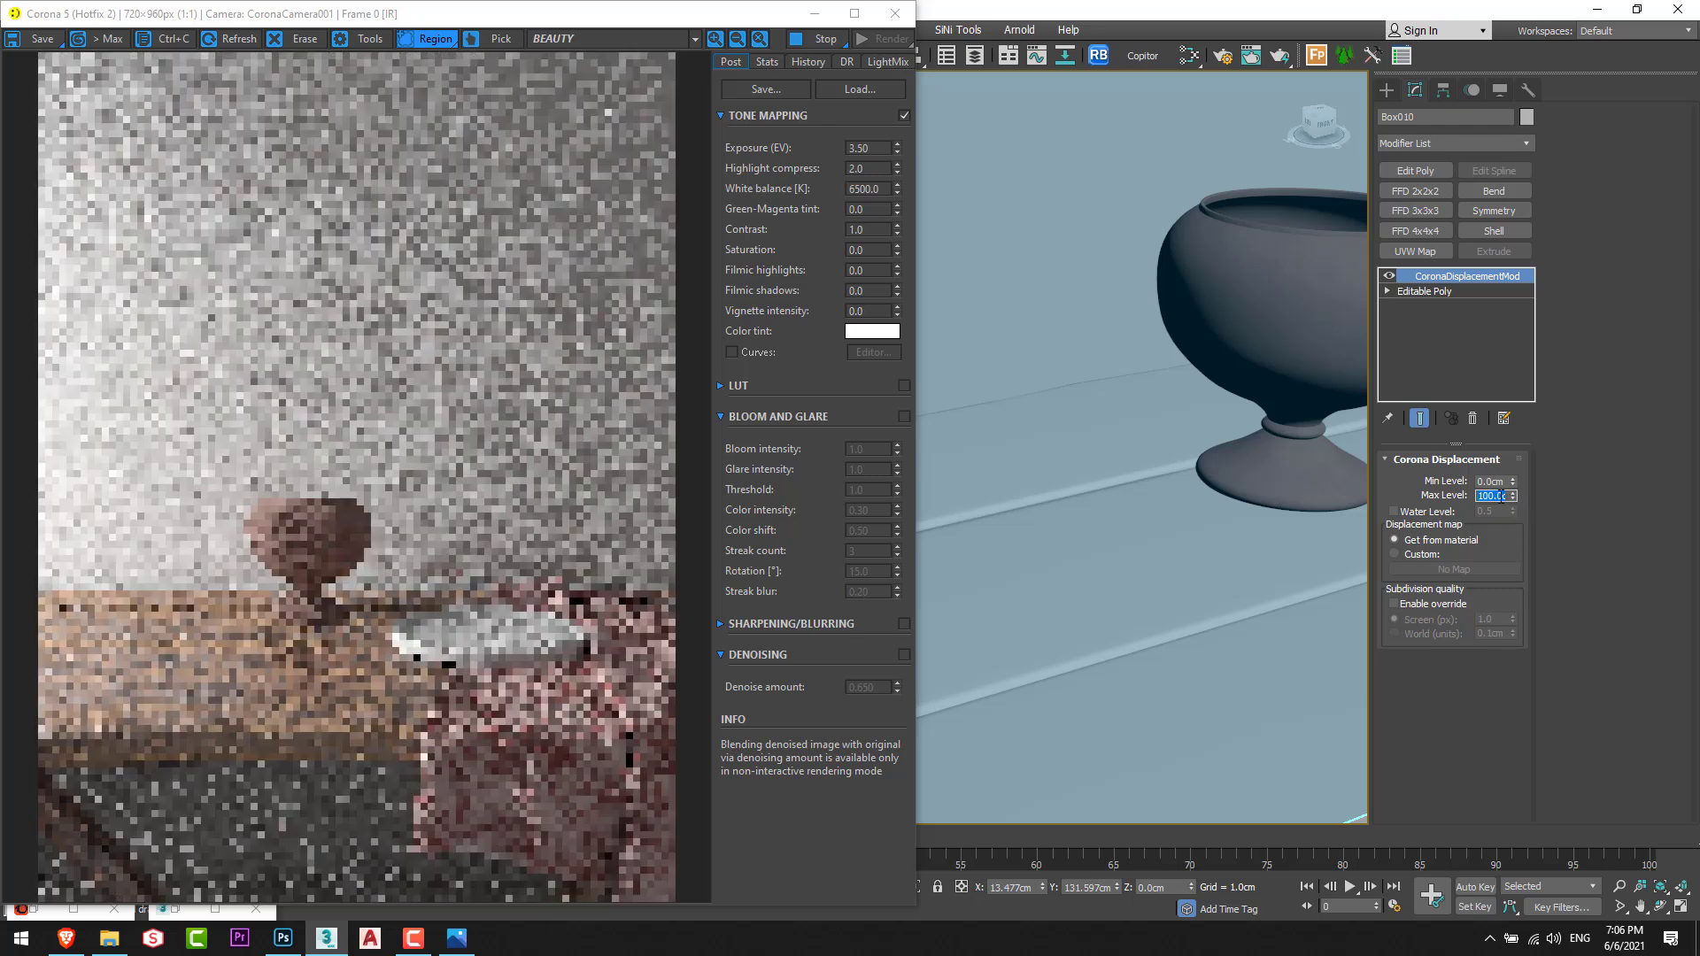
pyautogui.write('50')
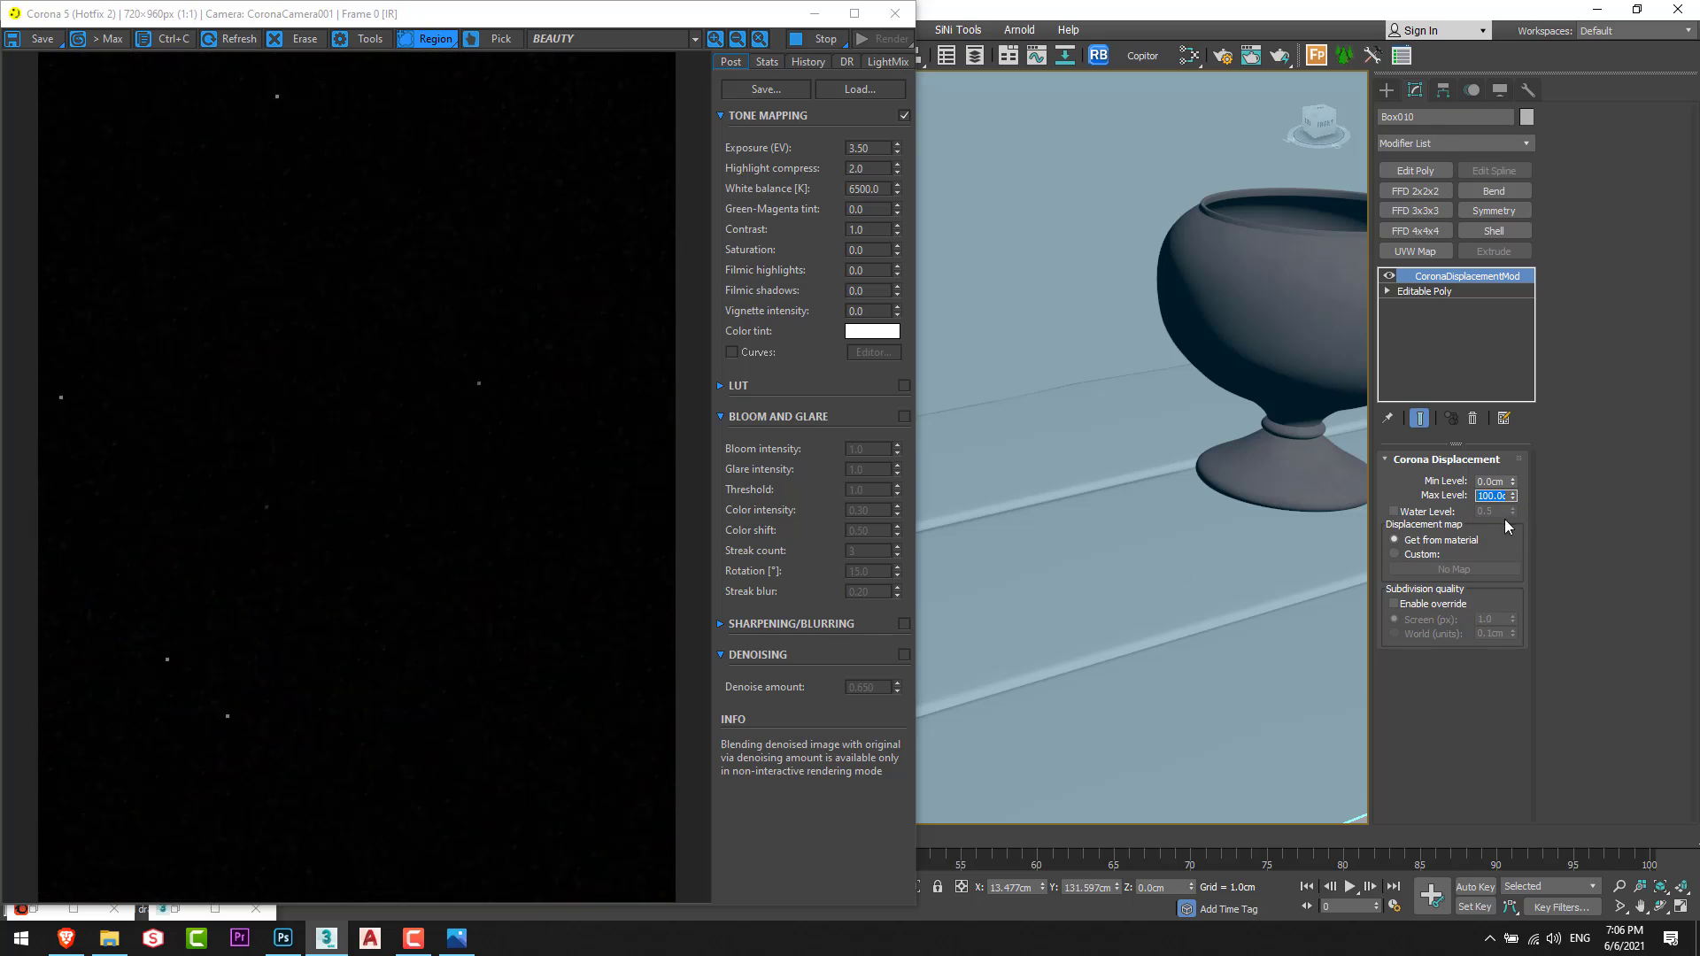
pyautogui.press('Return')
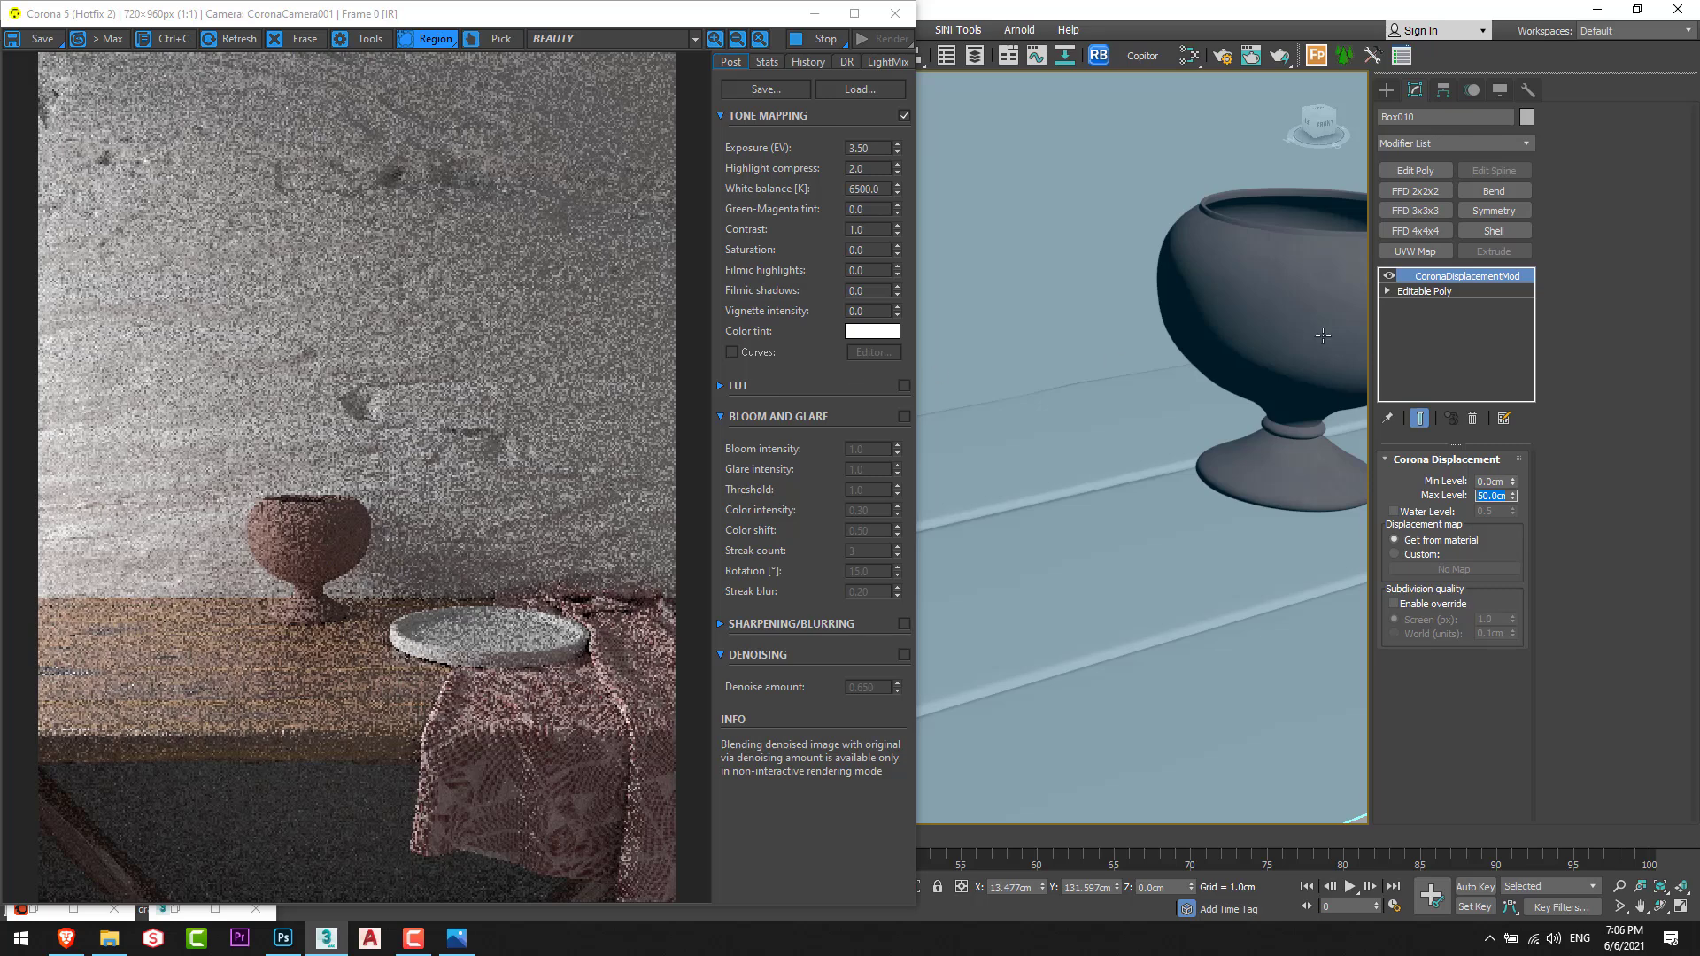
# Insert a UVW Map with Box mapping between the wall's Editable Poly and CoronaDisplacementMod, and inspect the plaster relief.
pyautogui.click(1434, 291)
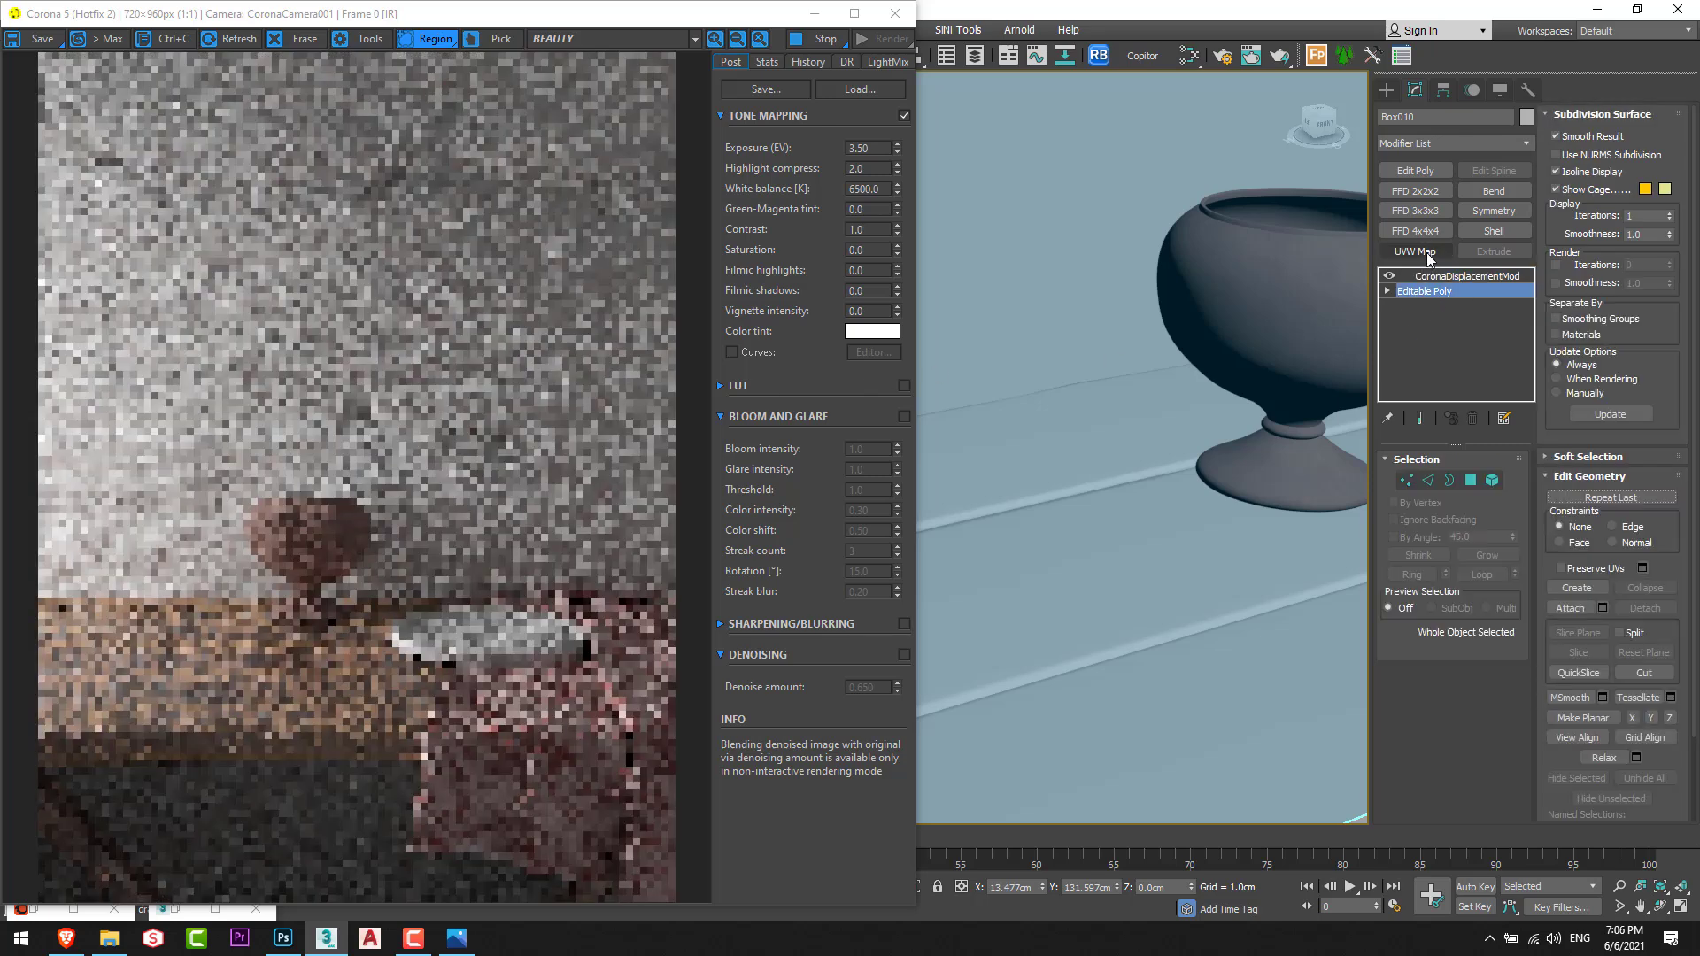
pyautogui.click(1420, 253)
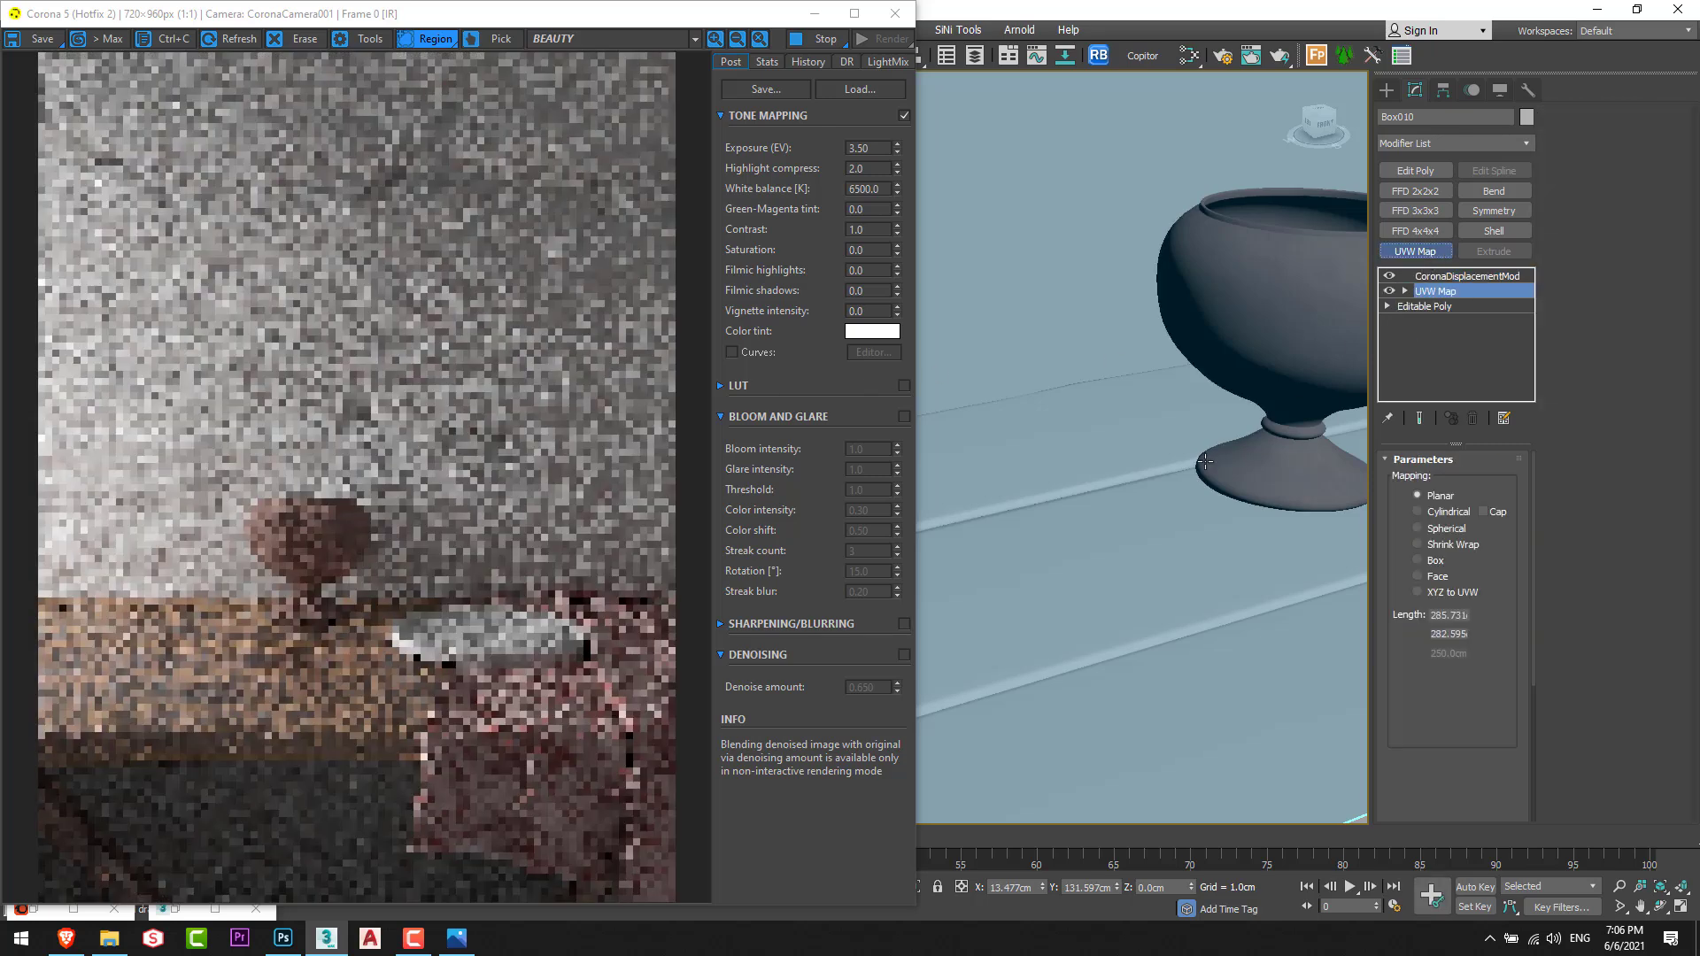
pyautogui.click(1445, 512)
pyautogui.click(1432, 561)
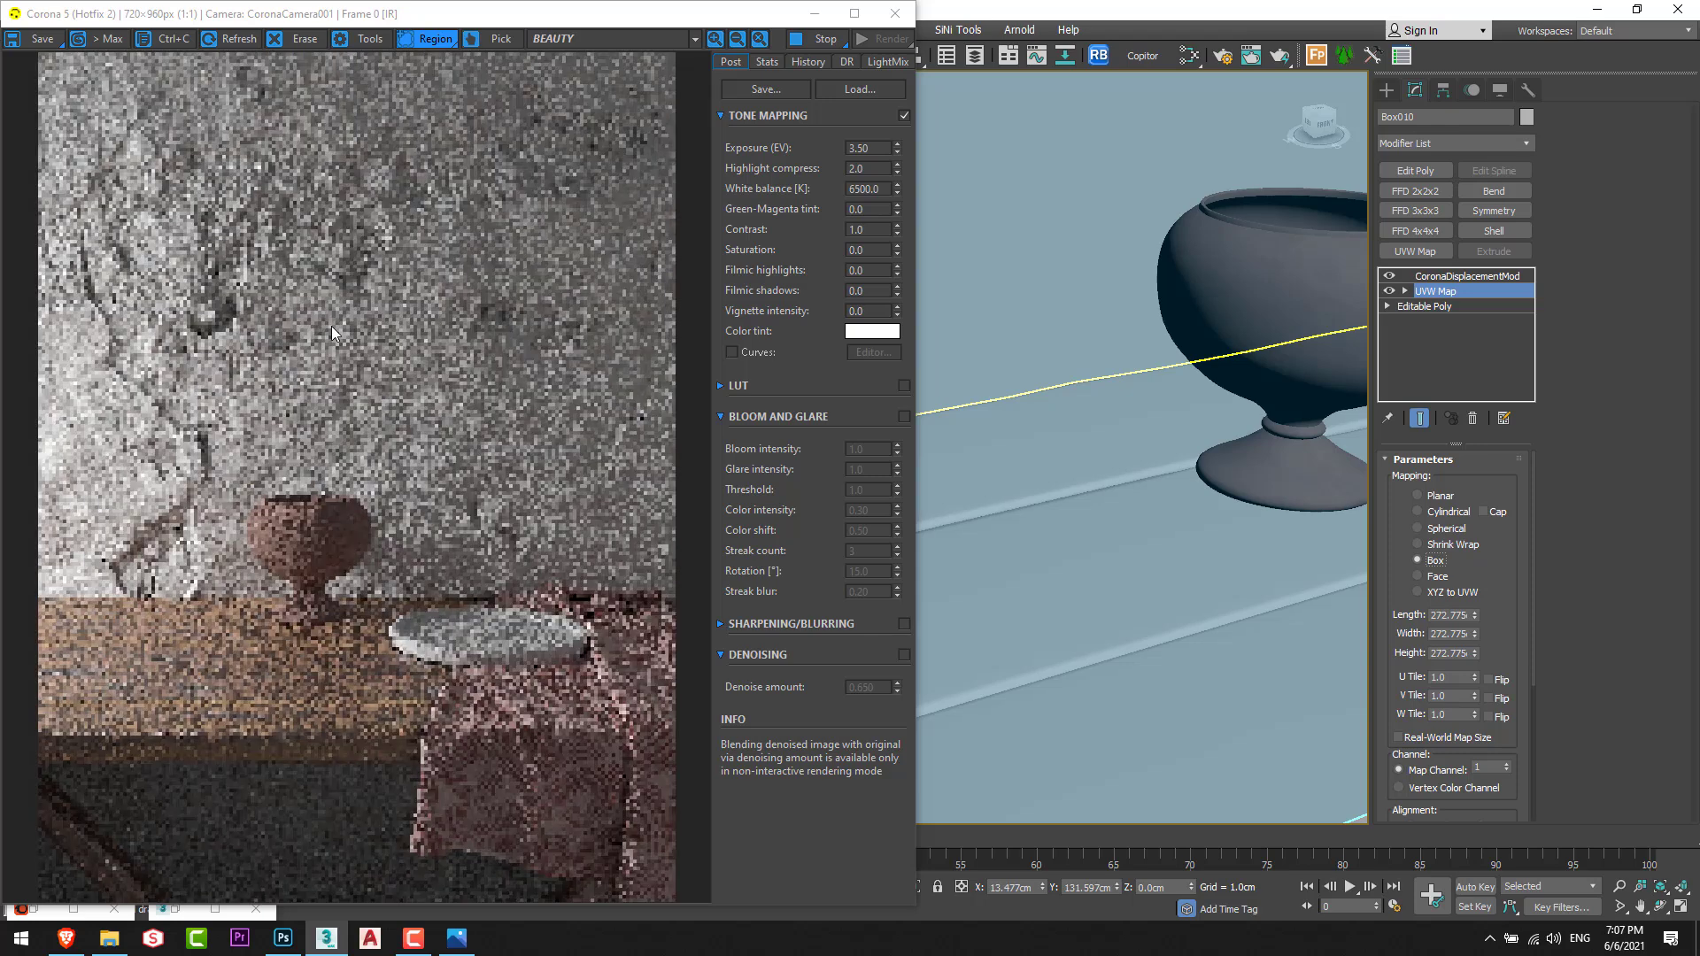
pyautogui.scroll(6, 1101, 426)
pyautogui.scroll(-4, 1102, 426)
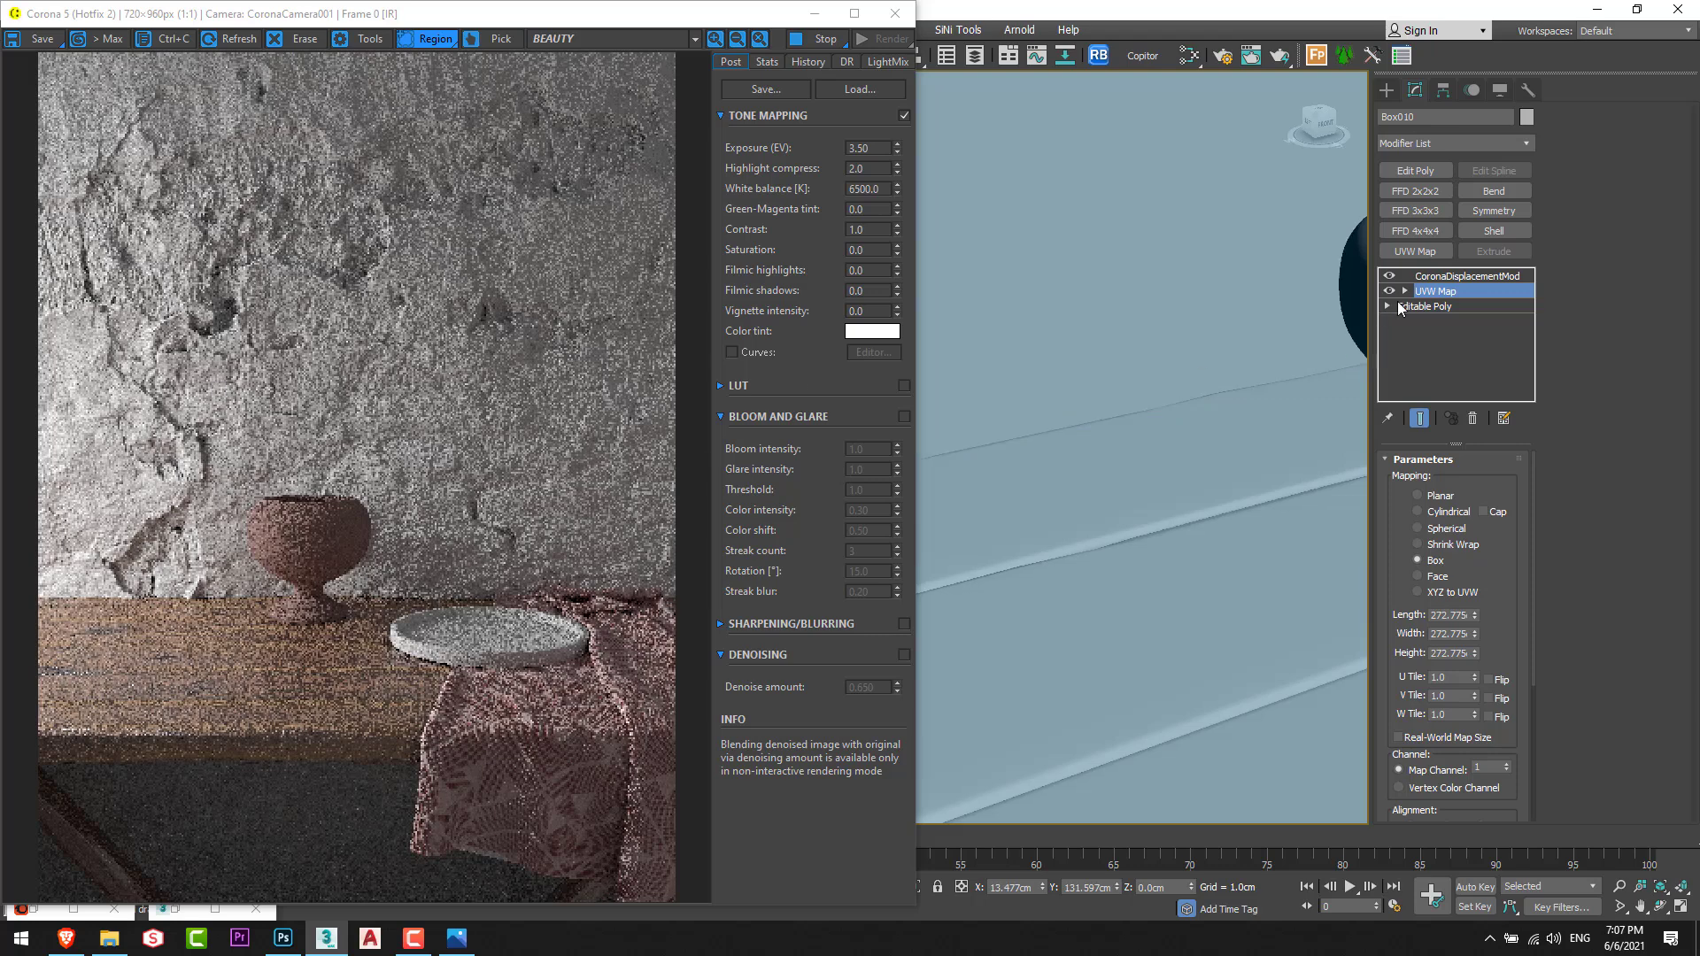
# Set the wall's displacement Max Level to 10 cm and review the wall in the render and viewport.
pyautogui.click(1443, 279)
pyautogui.moveTo(1513, 497); pyautogui.dragTo(1515, 556)
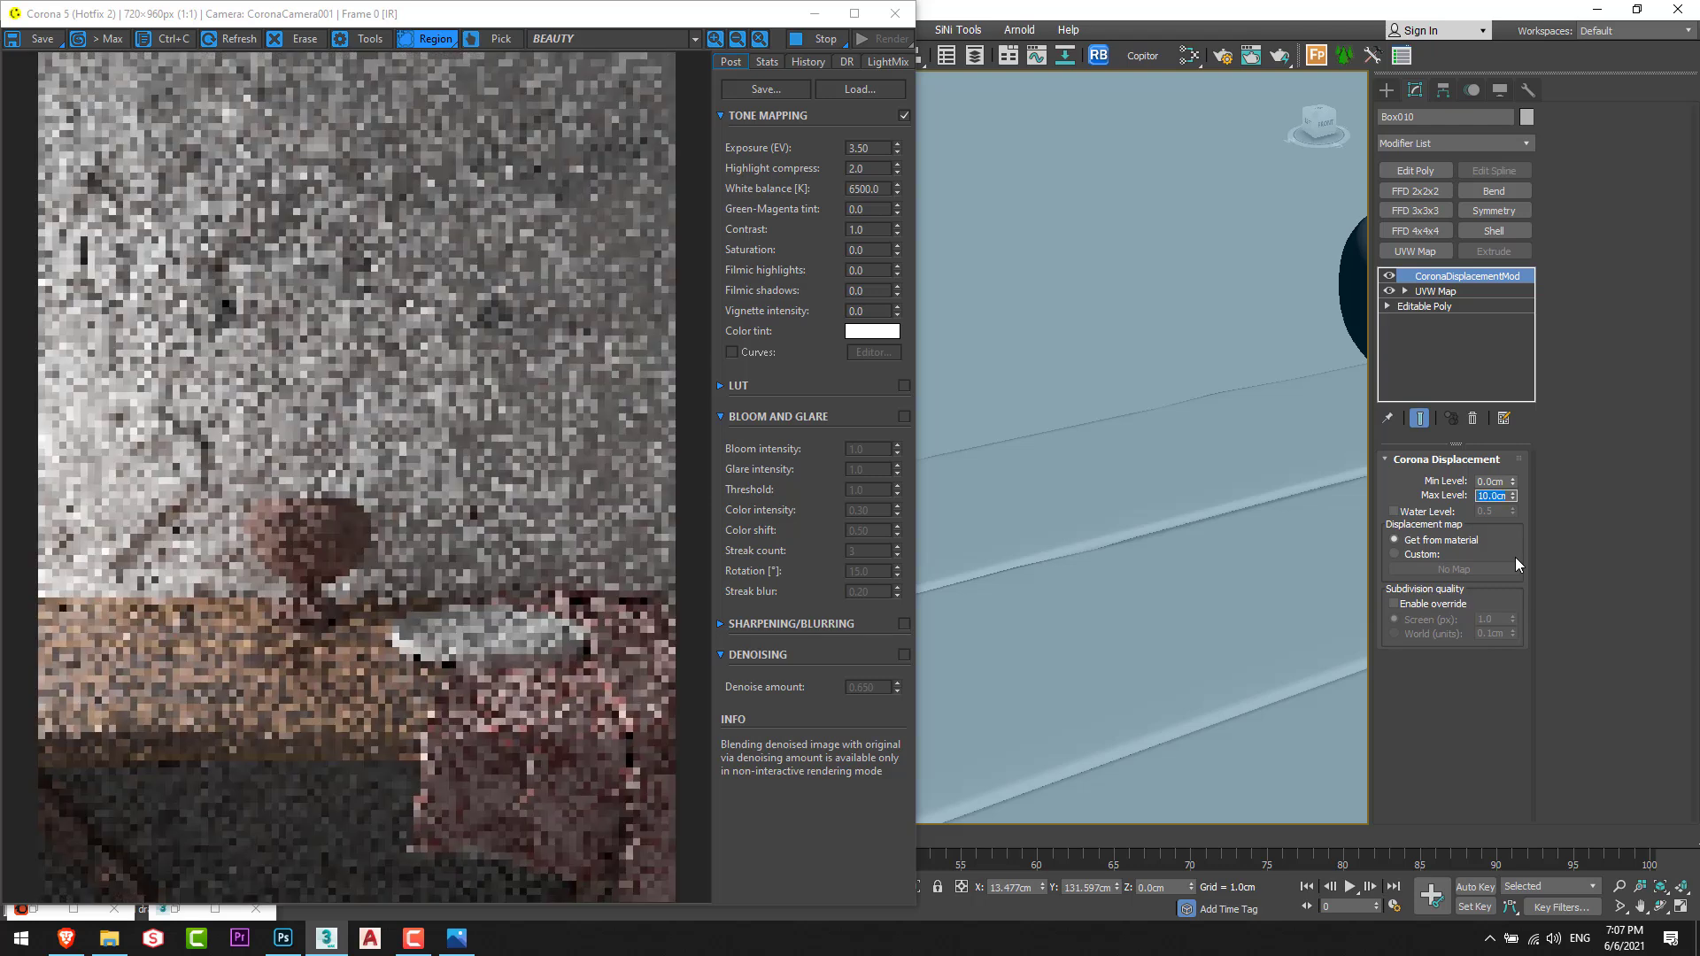
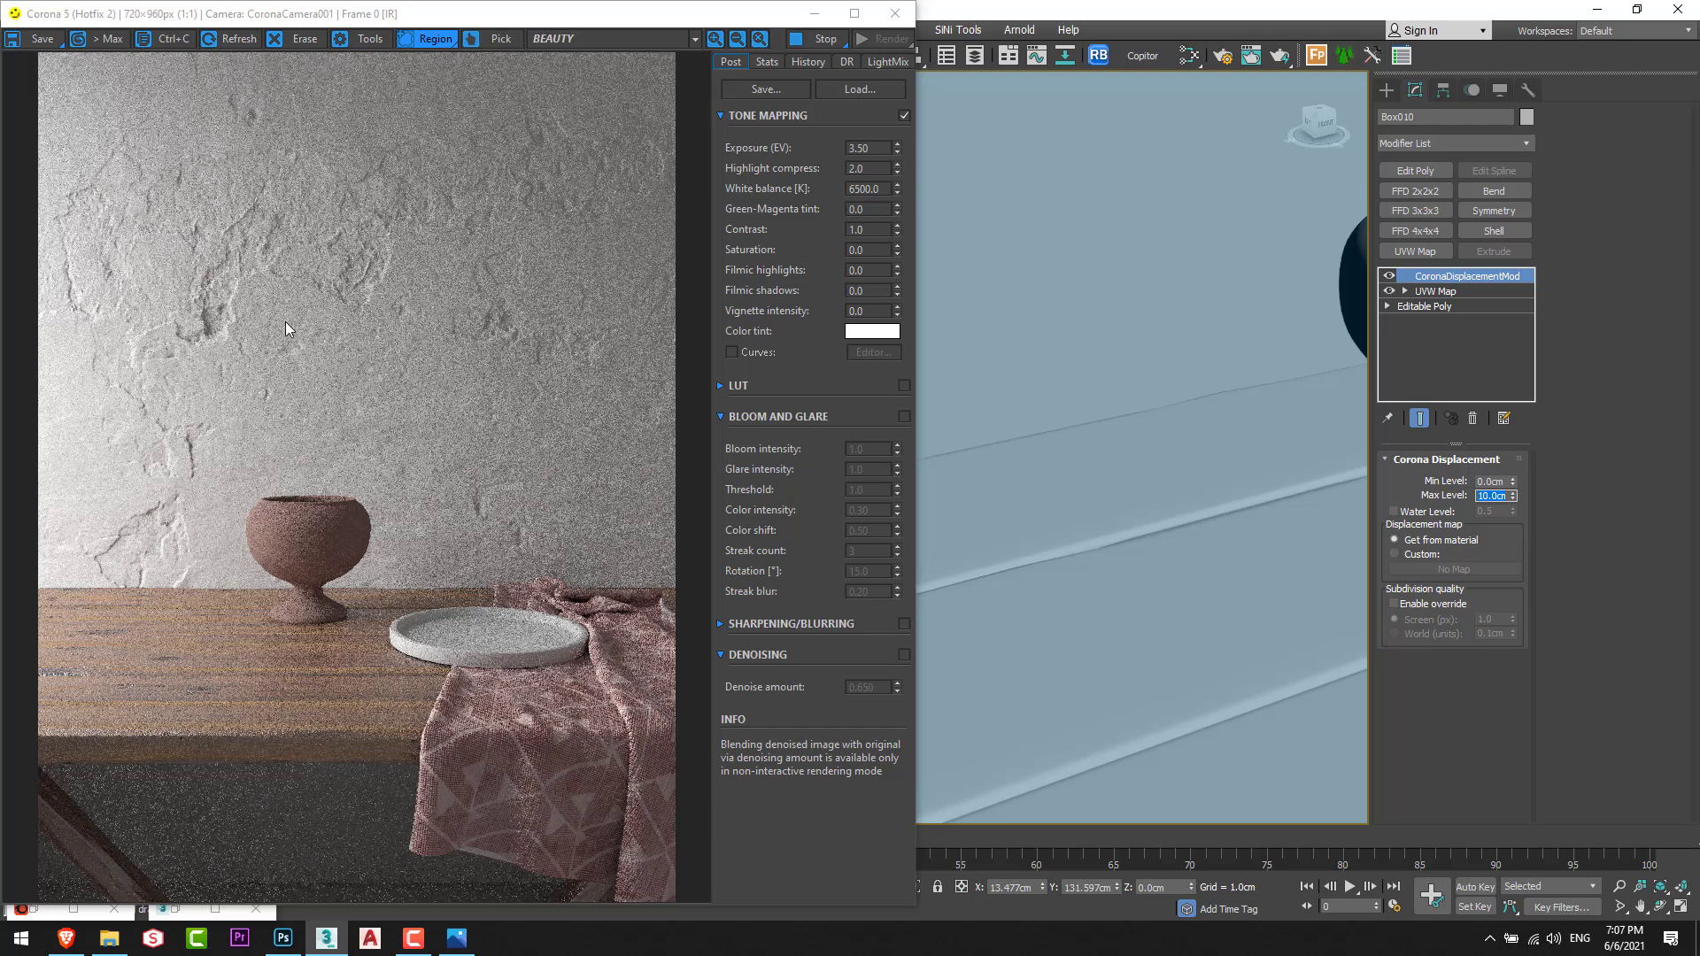
pyautogui.click(1409, 276)
pyautogui.scroll(-5, 1139, 304)
pyautogui.moveTo(1089, 332); pyautogui.dragTo(1089, 458, button='middle')
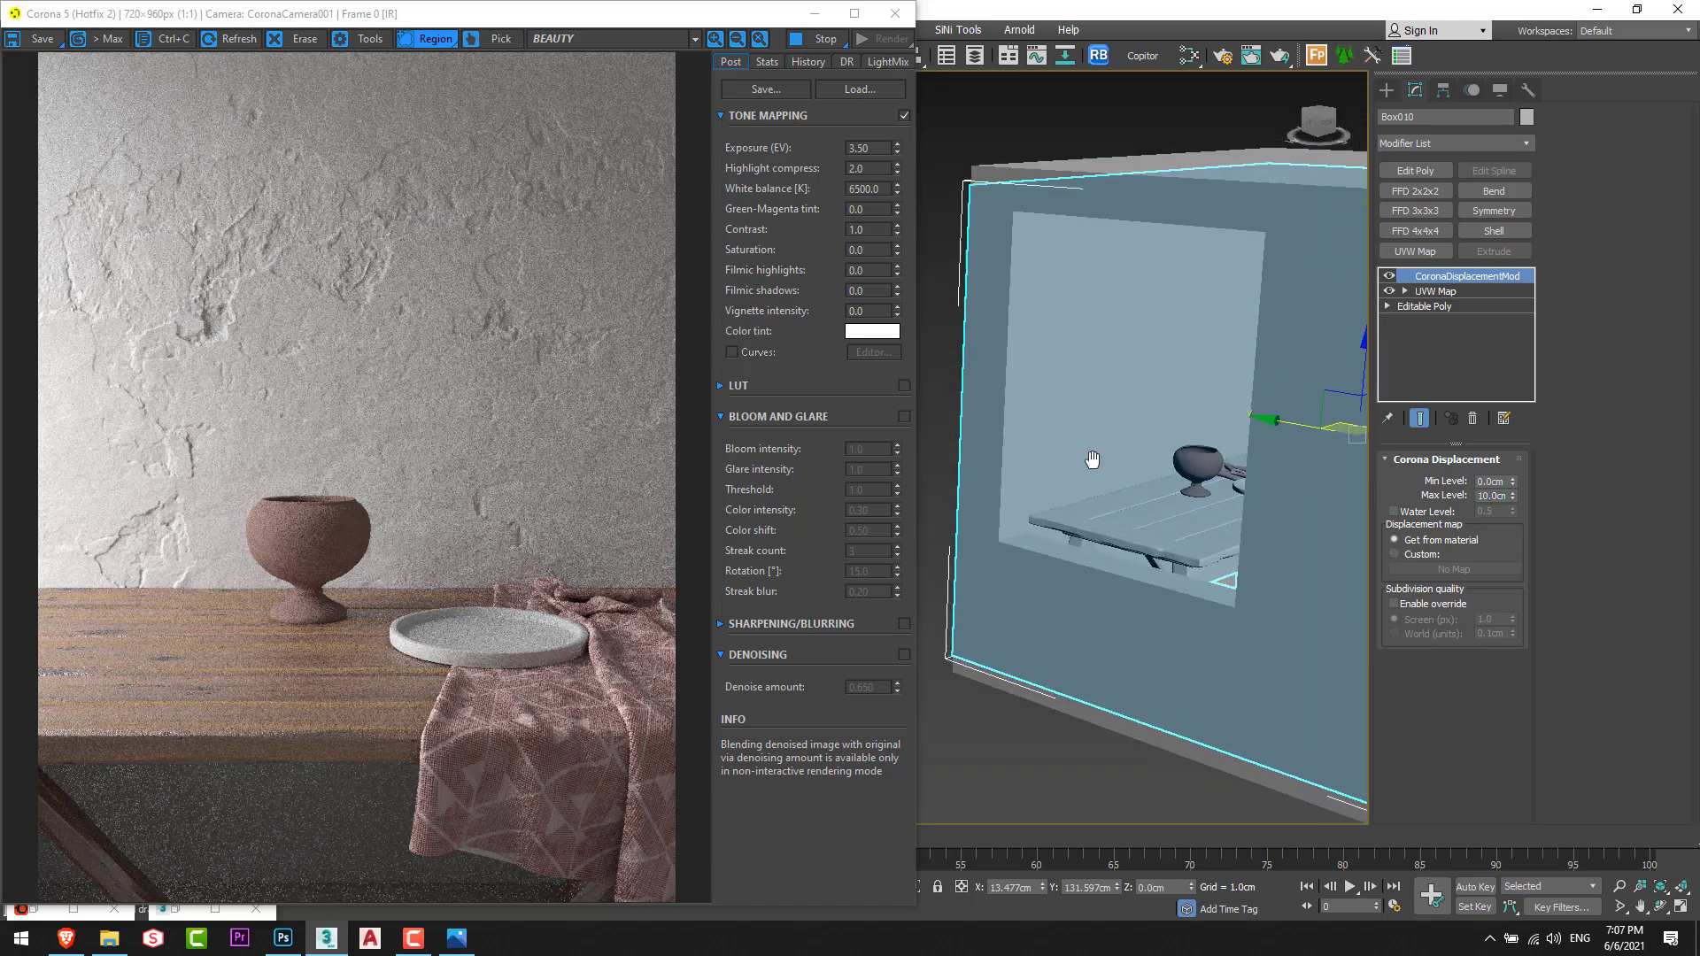
# Inspect the wall's UVW Map modifier and box from other angles, and undo the last changes.
pyautogui.click(1434, 292)
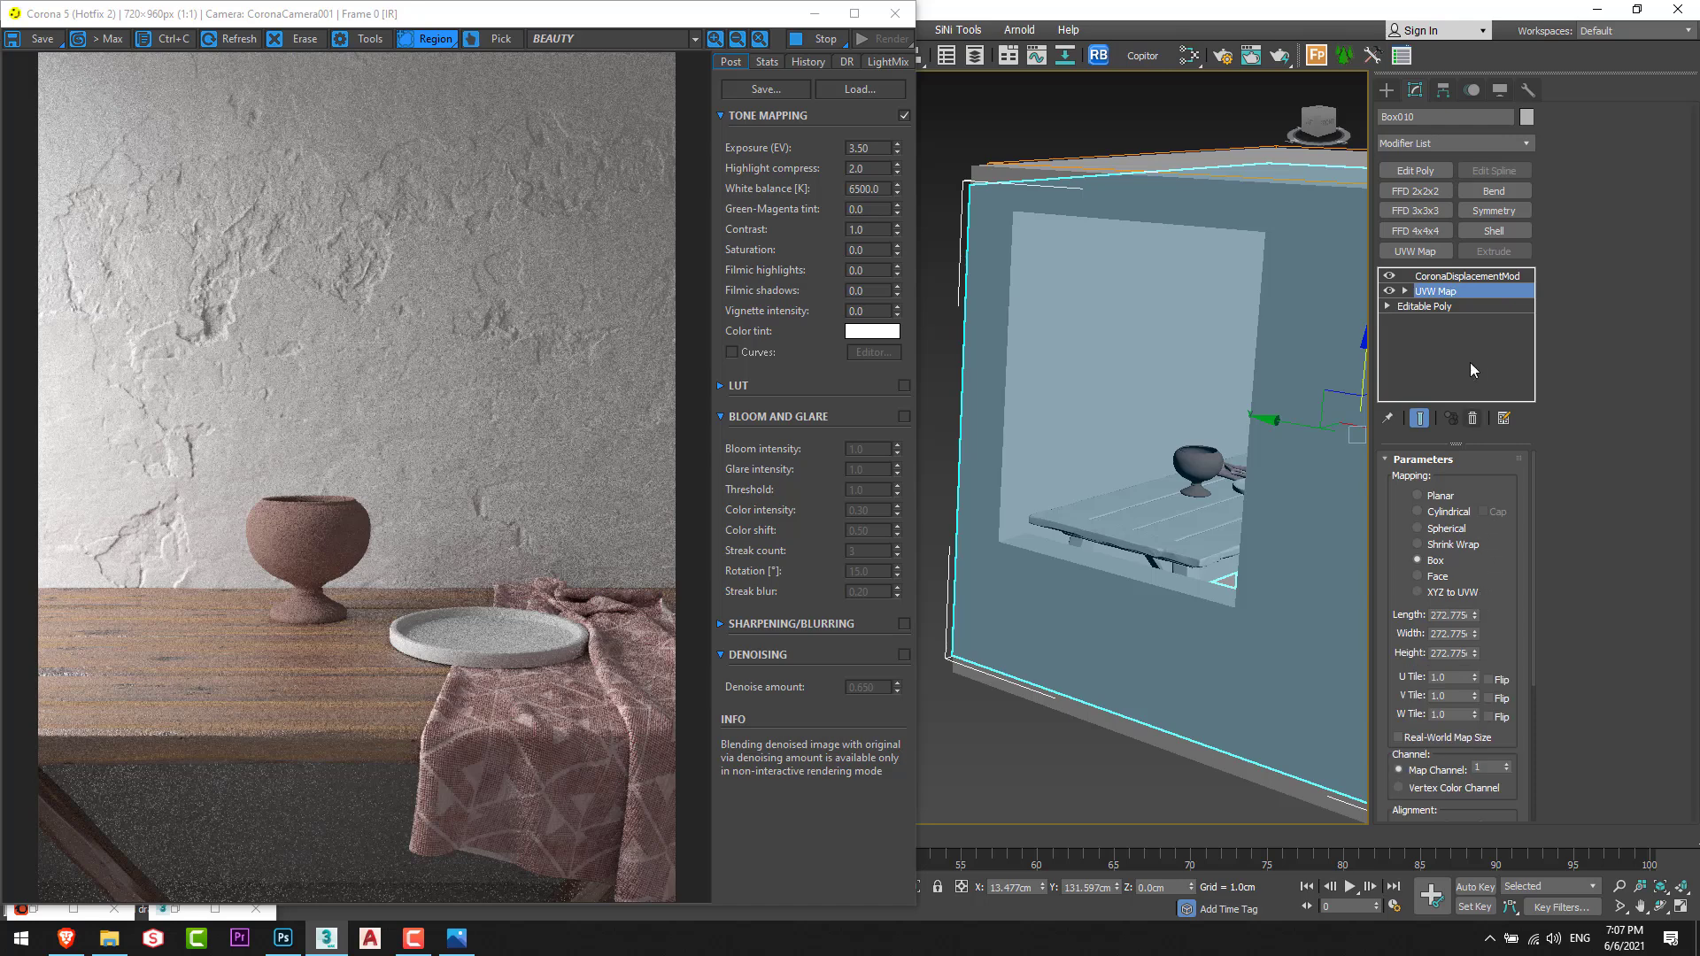
pyautogui.moveTo(1308, 442); pyautogui.dragTo(1242, 443, button='middle')
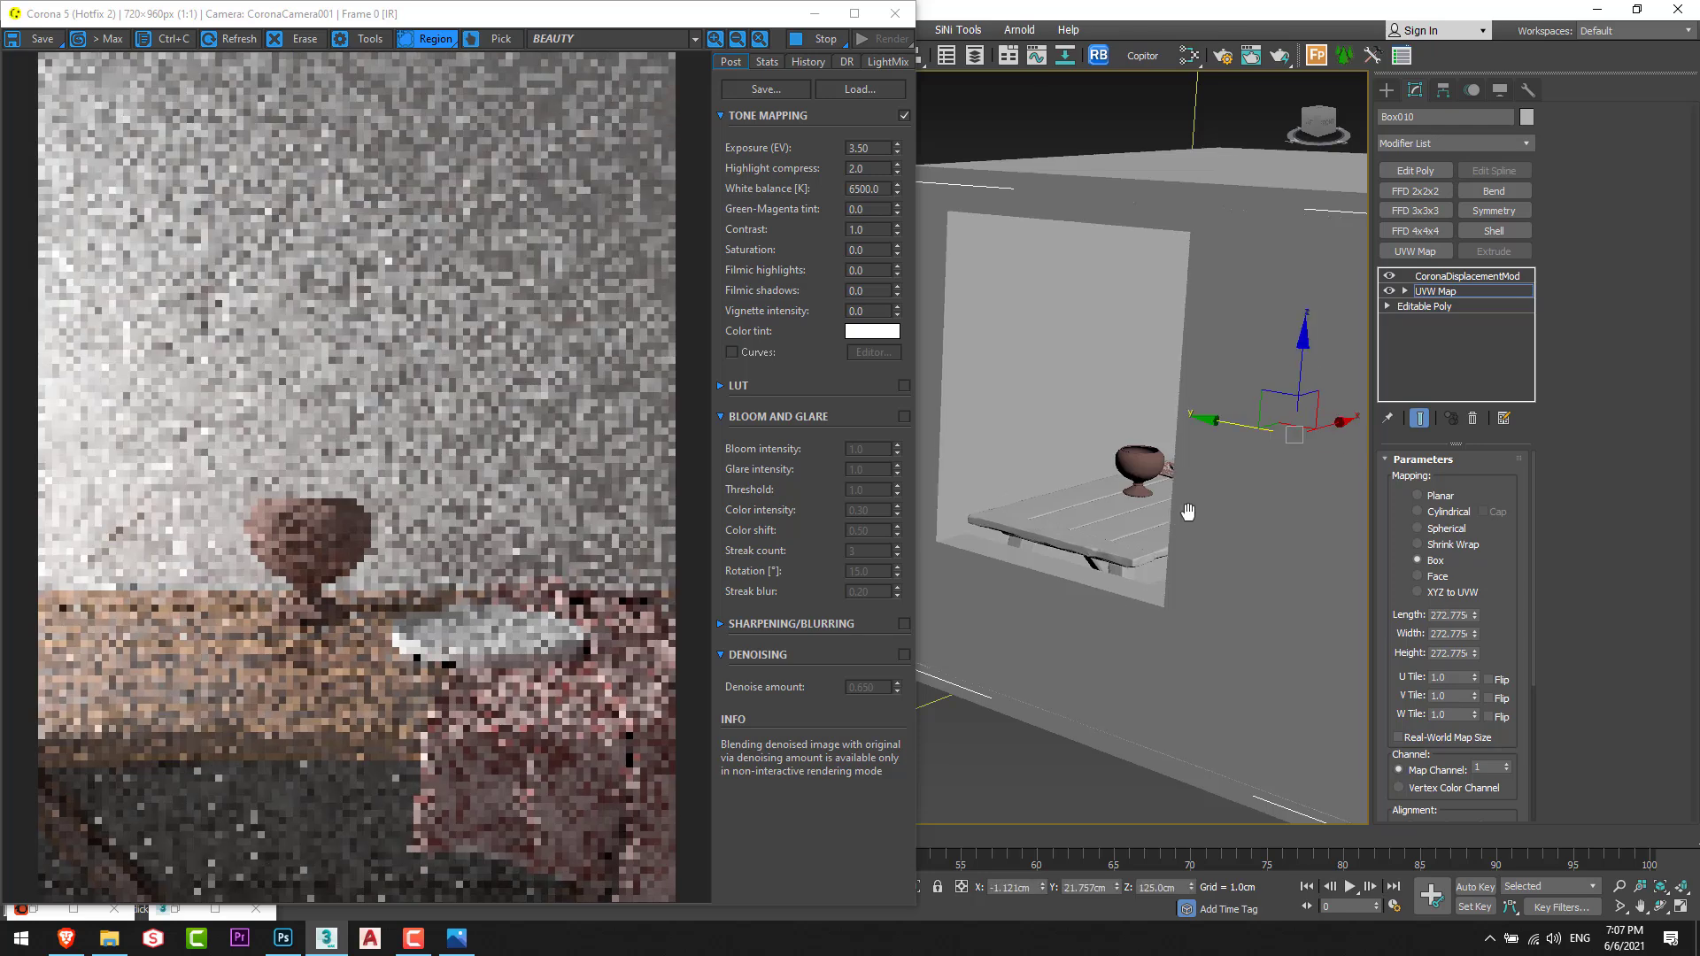
pyautogui.keyDown('alt'); pyautogui.moveTo(1188, 505); pyautogui.dragTo(1361, 453, button='middle'); pyautogui.keyUp('alt')
pyautogui.moveTo(1347, 420); pyautogui.dragTo(1426, 399)
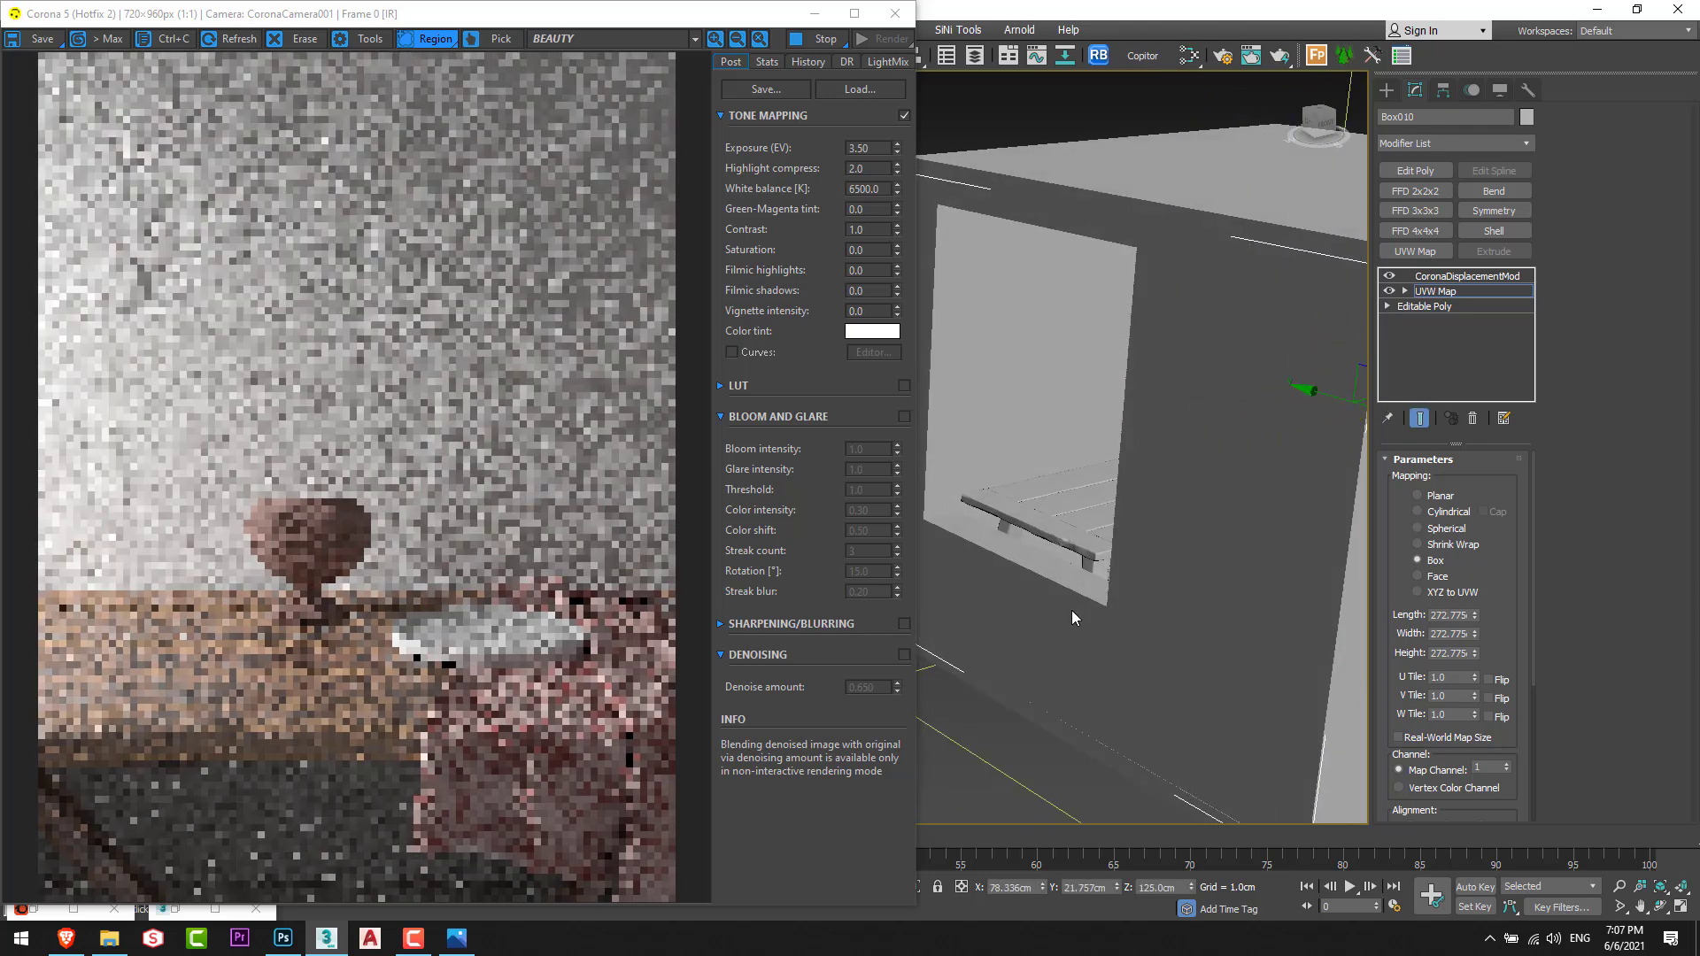
pyautogui.click(970, 746)
pyautogui.moveTo(970, 748)
pyautogui.keyDown('alt'); pyautogui.mouseDown(button='middle')
pyautogui.moveTo(1020, 729)
pyautogui.moveTo(988, 757)
pyautogui.mouseUp(button='middle'); pyautogui.keyUp('alt')
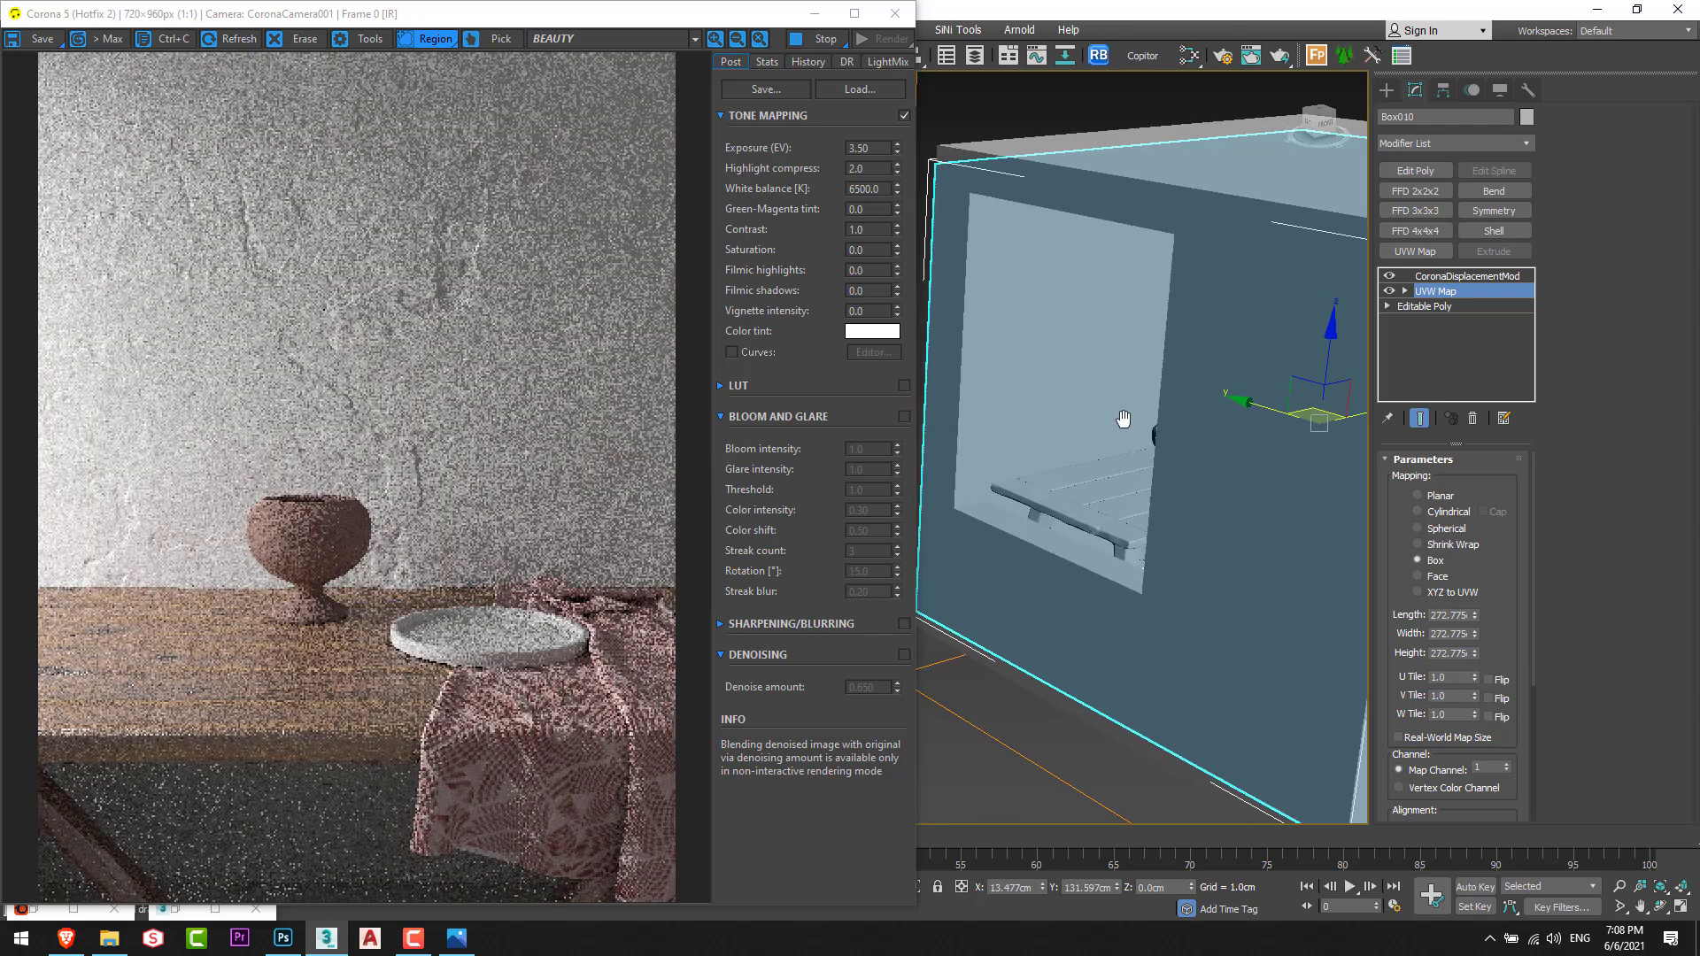
pyautogui.hotkey('ctrl', 'z')
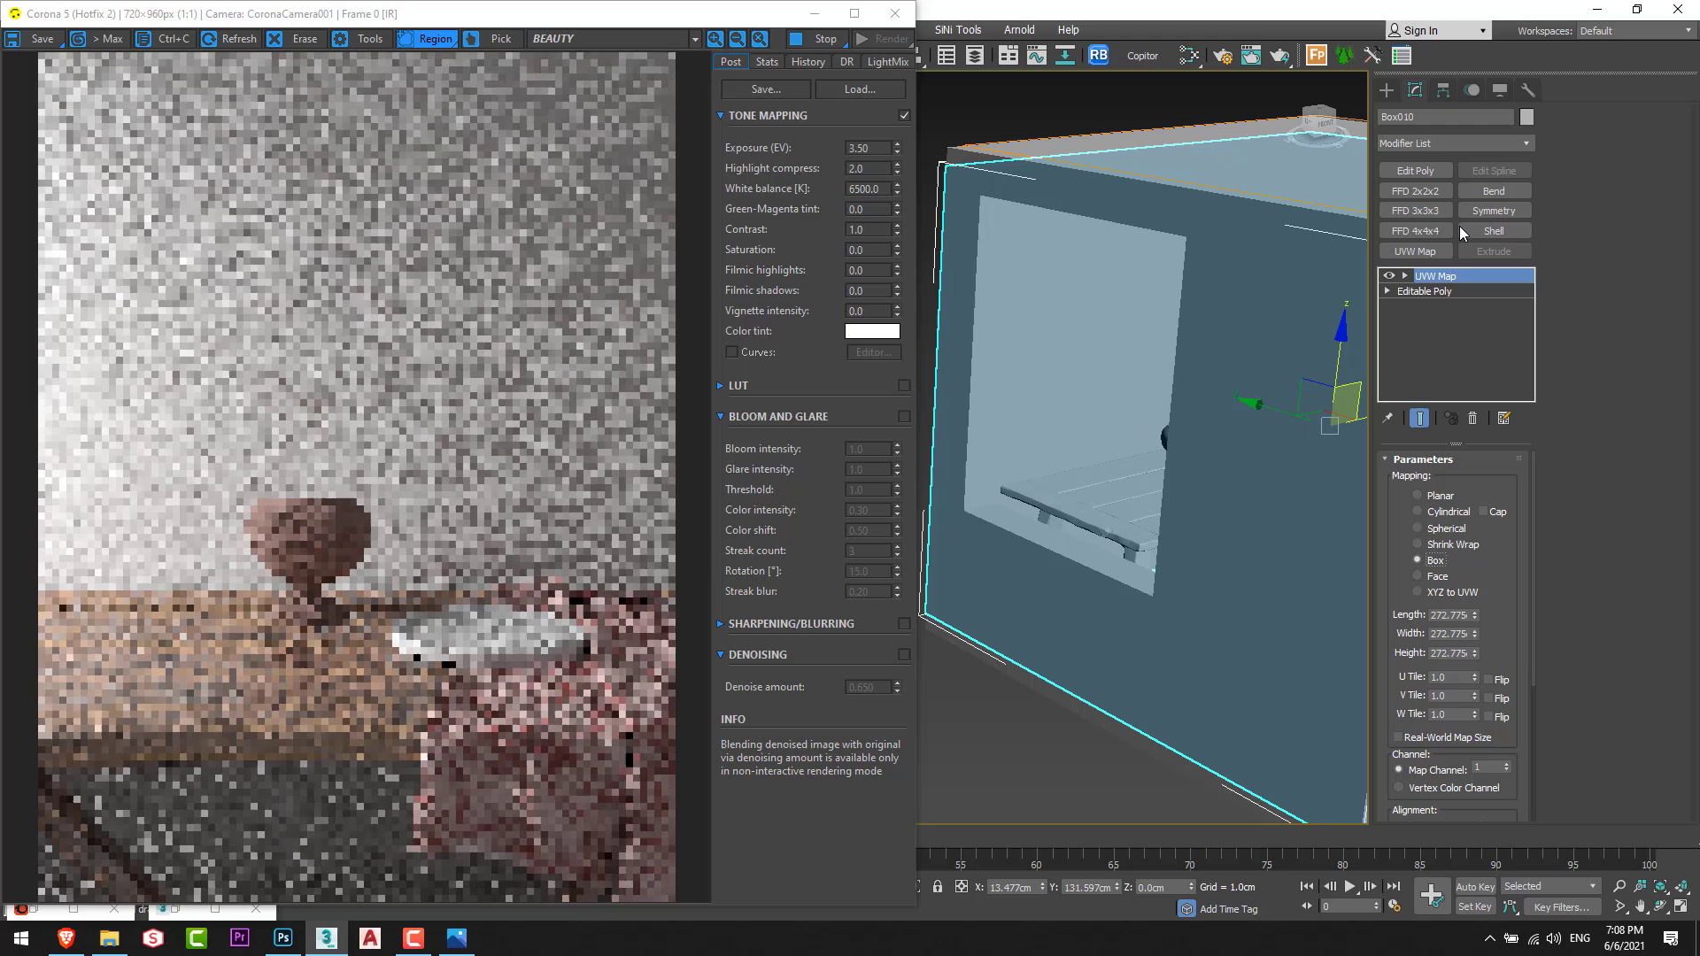
# Add a CoronaDisplacementMod above the wall's UVW Map again and set its Max Level to 10 cm.
pyautogui.click(1445, 144)
pyautogui.write('co')
pyautogui.press('Down')
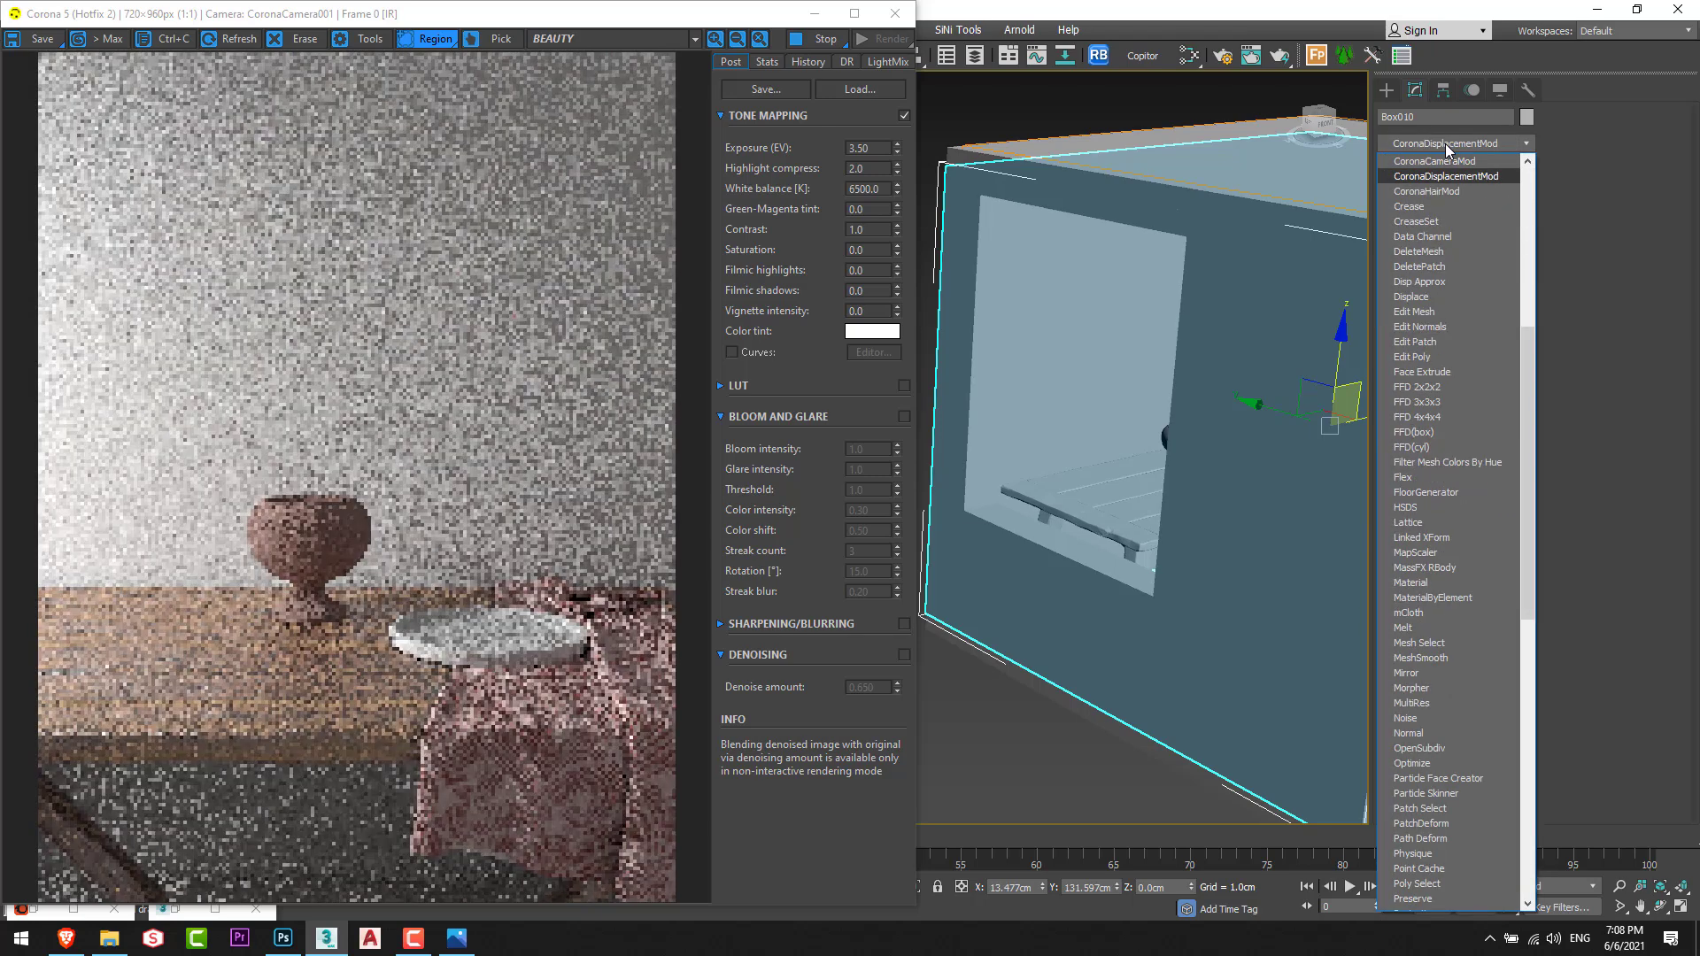
pyautogui.press('Return')
pyautogui.doubleClick(1494, 496)
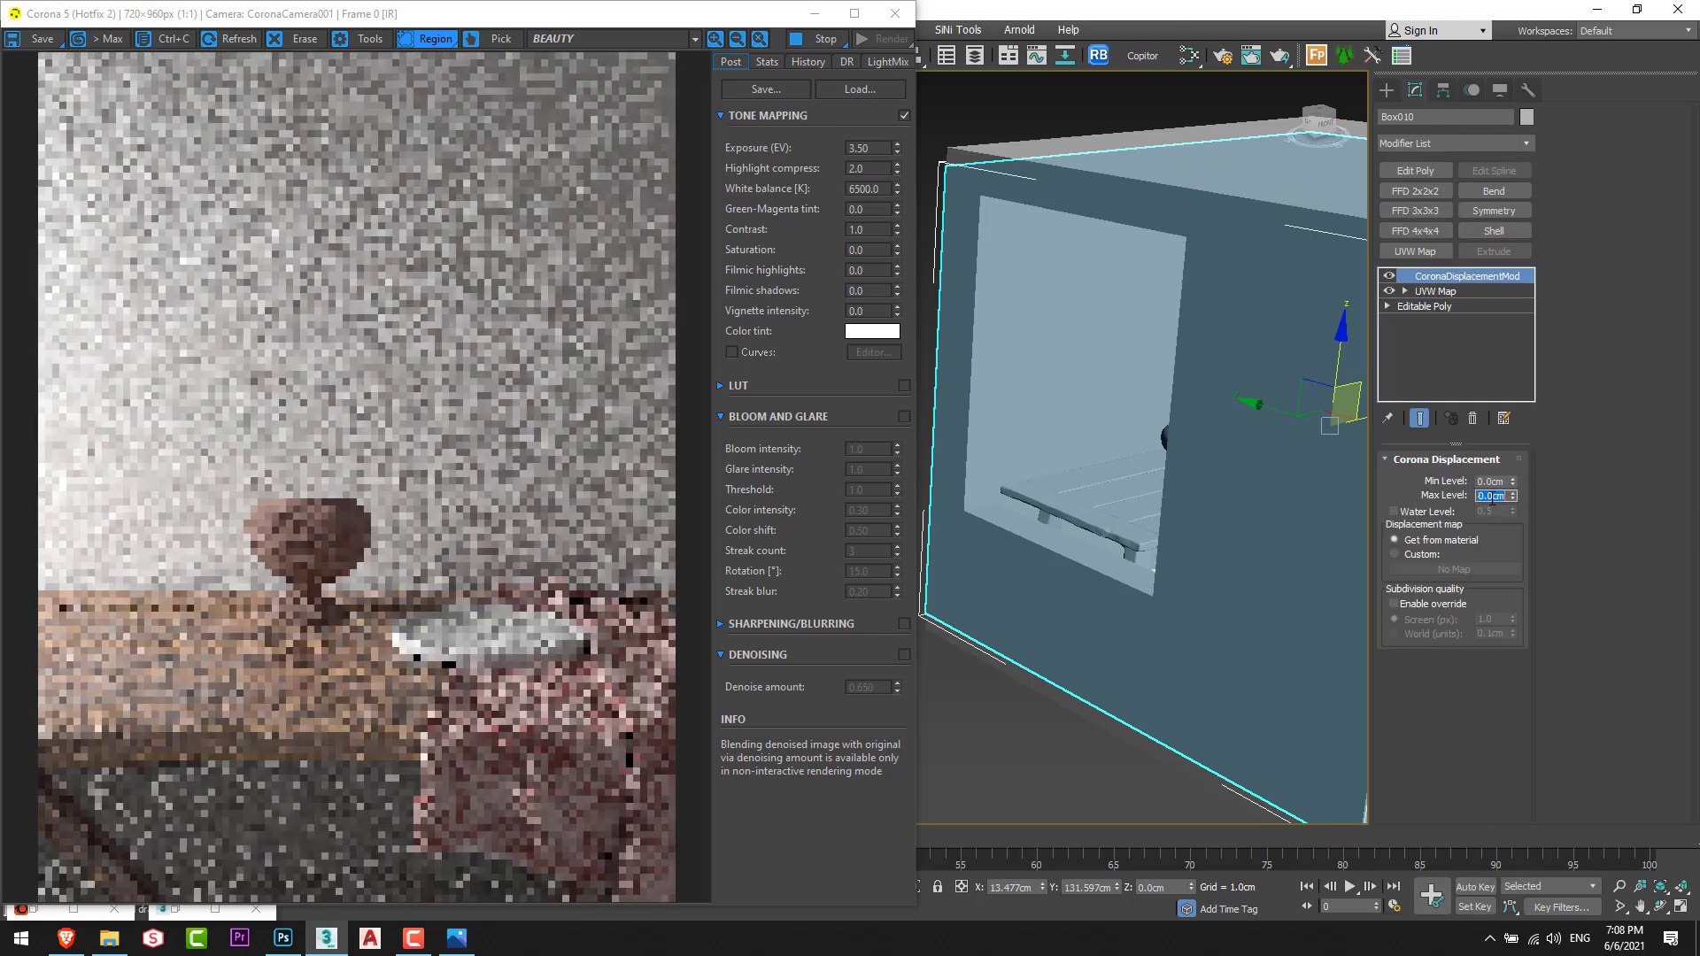
pyautogui.write('0')
pyautogui.press('Return')
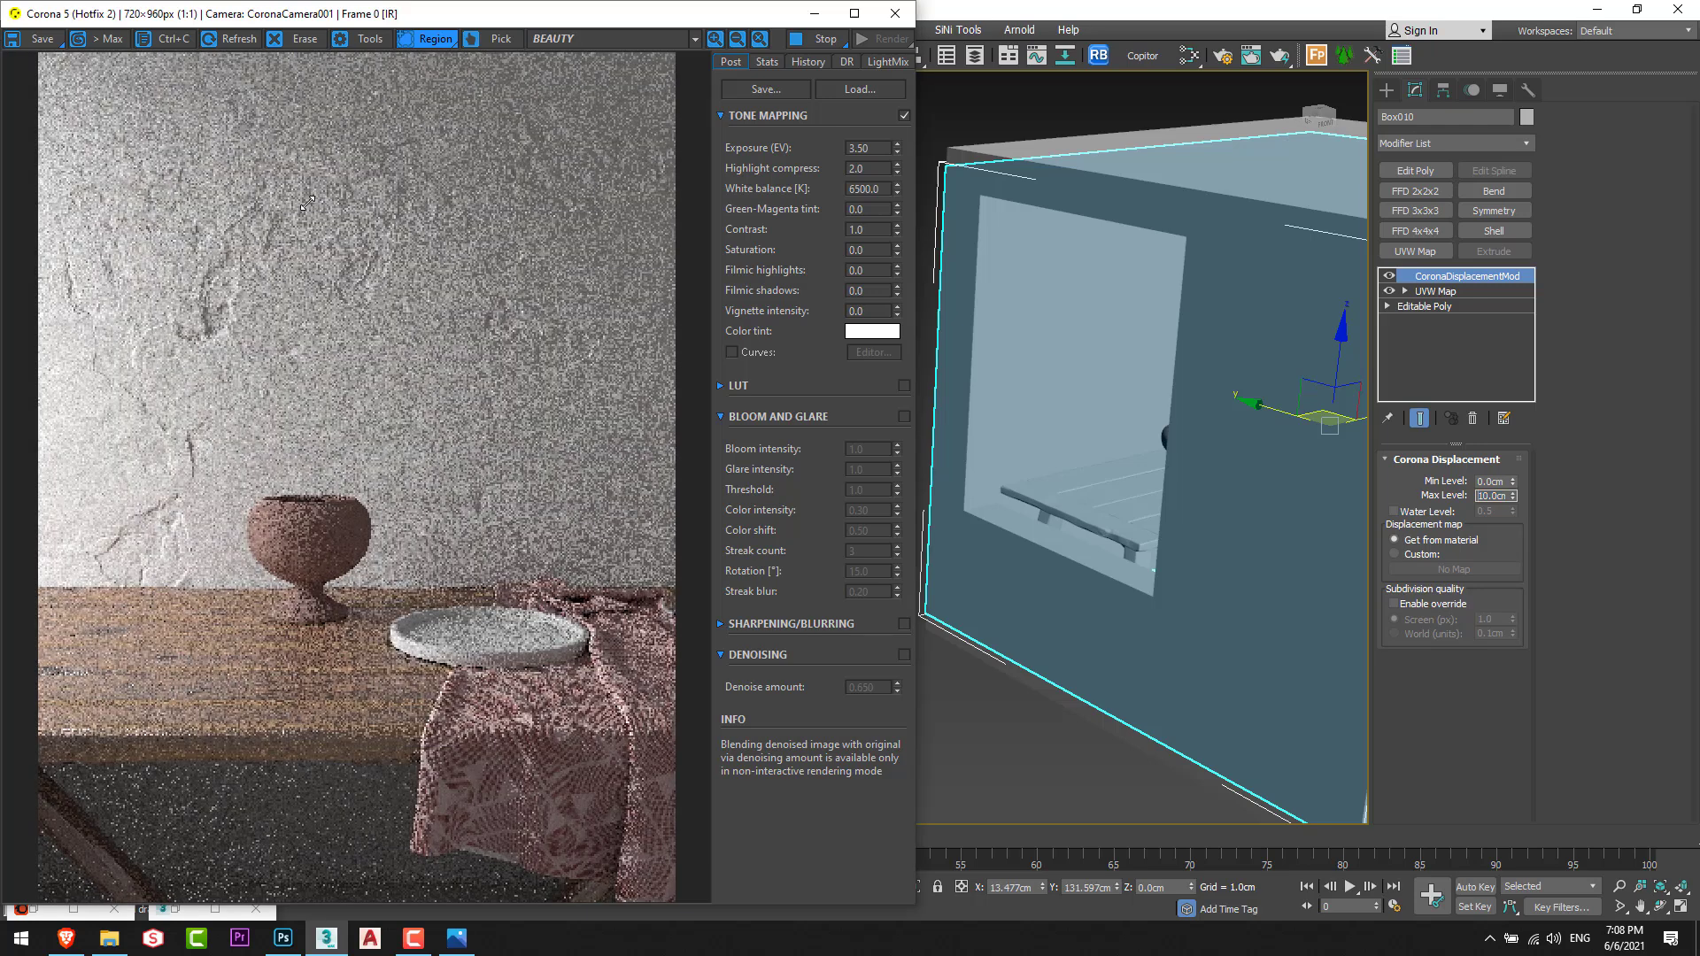
# Draw a render region over the wall and bowl, try a displacement Max Level of 35 cm, and inspect the relief up close.
pyautogui.moveTo(343, 113); pyautogui.dragTo(157, 666)
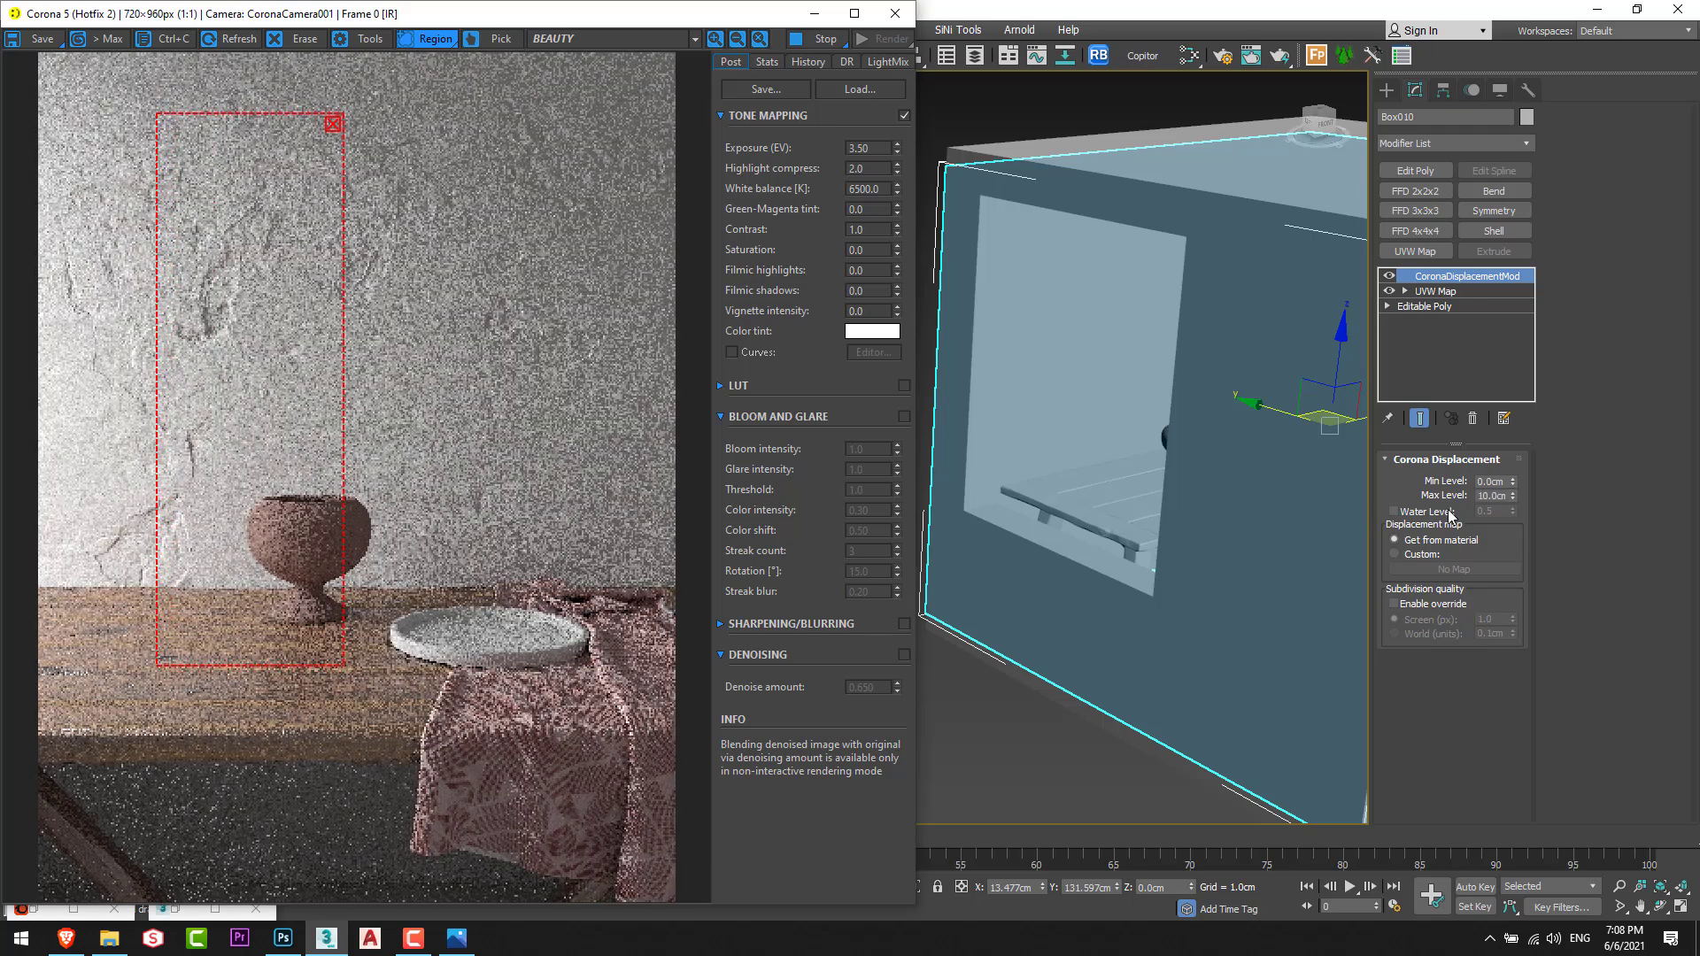
pyautogui.doubleClick(1485, 497)
pyautogui.write('35')
pyautogui.press('Return')
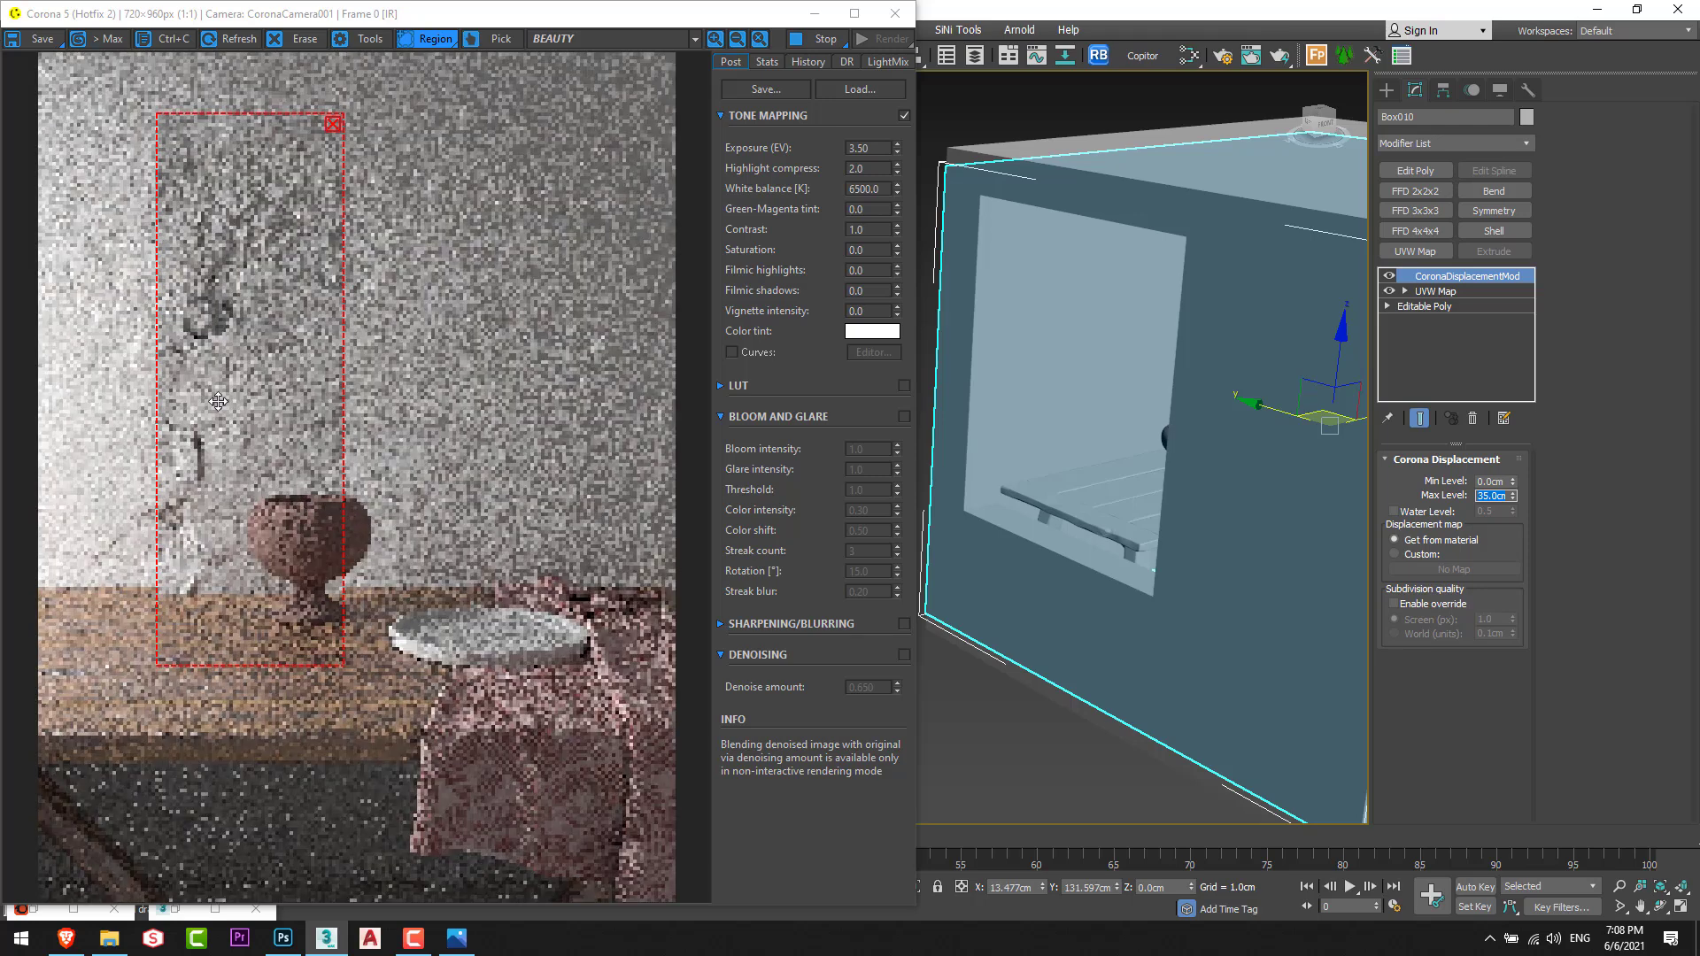
pyautogui.scroll(1, 232, 305)
pyautogui.moveTo(248, 320); pyautogui.dragTo(295, 387, button='middle')
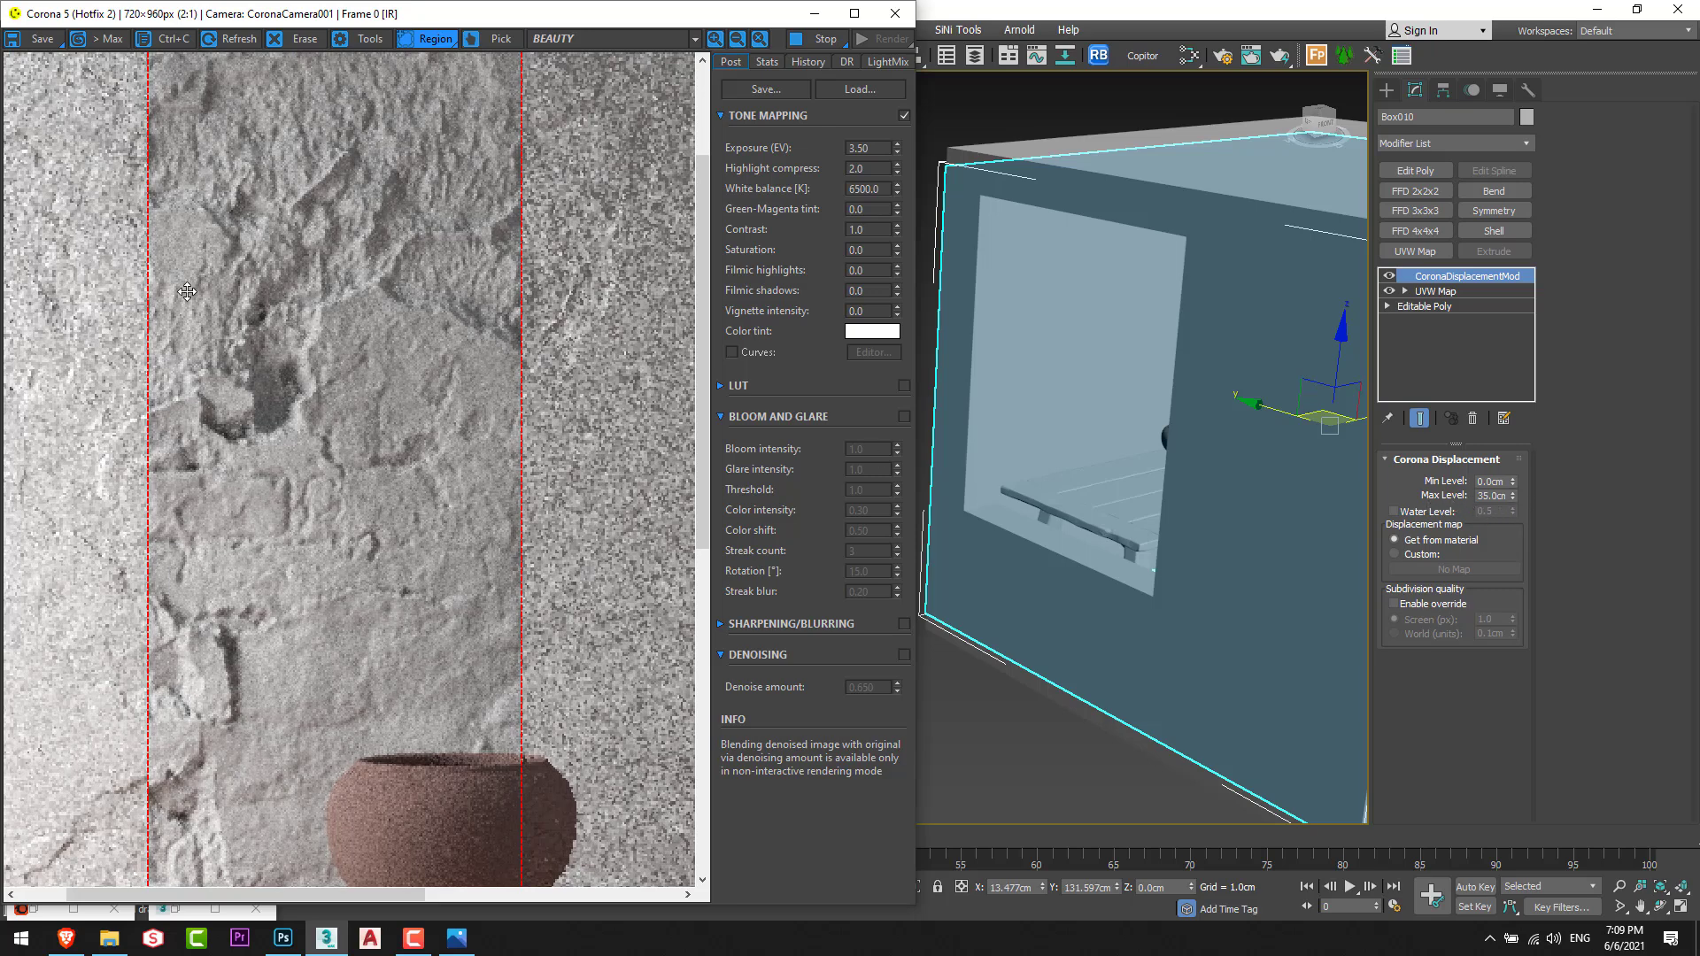
pyautogui.scroll(-1, 265, 213)
pyautogui.scroll(1, 252, 226)
pyautogui.moveTo(321, 254); pyautogui.dragTo(348, 335, button='middle')
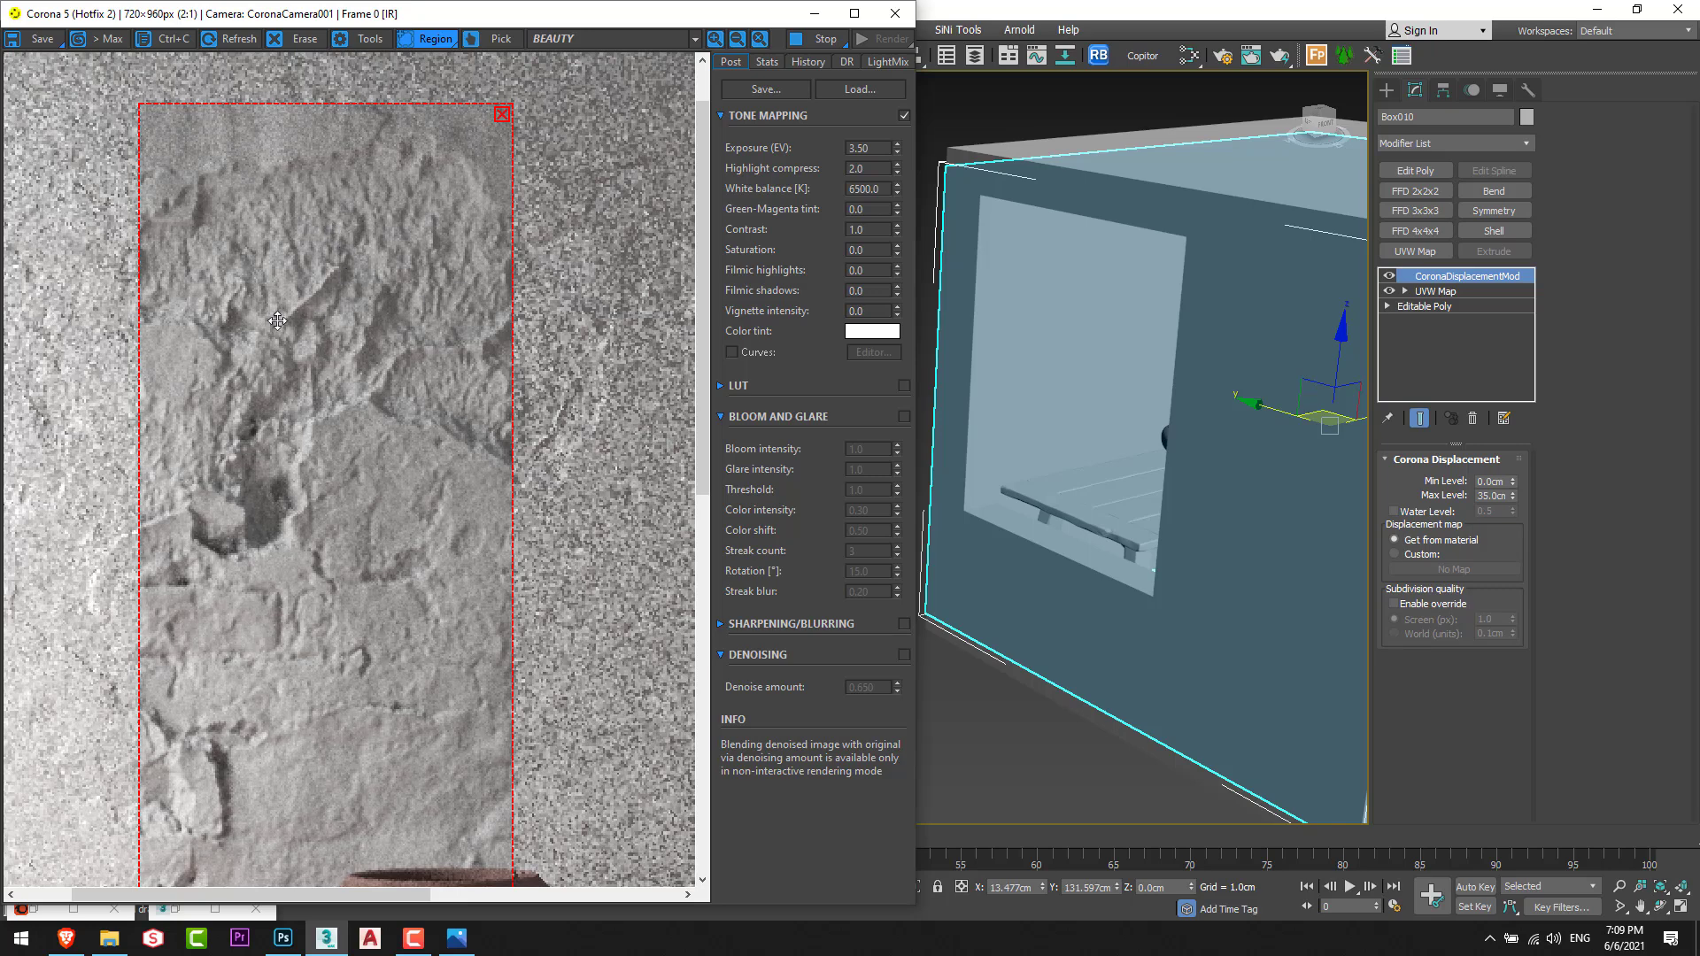
pyautogui.scroll(-1, 349, 287)
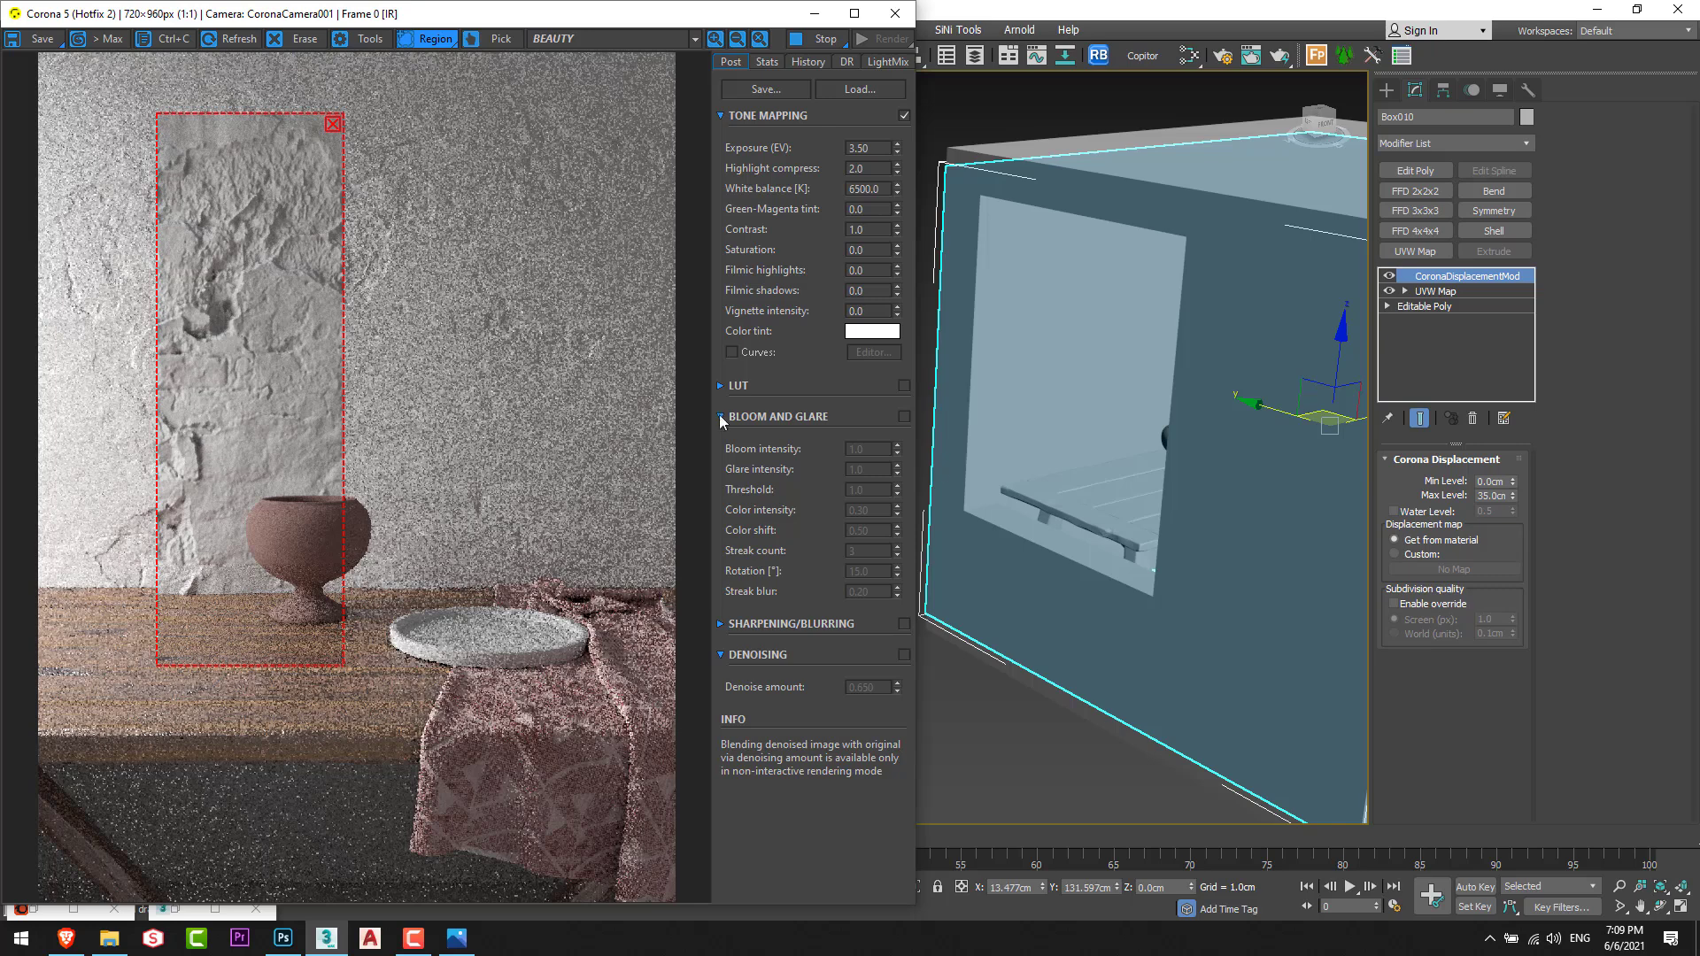
# Set the wall's displacement Max Level to 10 cm and remove the render region.
pyautogui.doubleClick(1482, 495)
pyautogui.write('10')
pyautogui.press('Return')
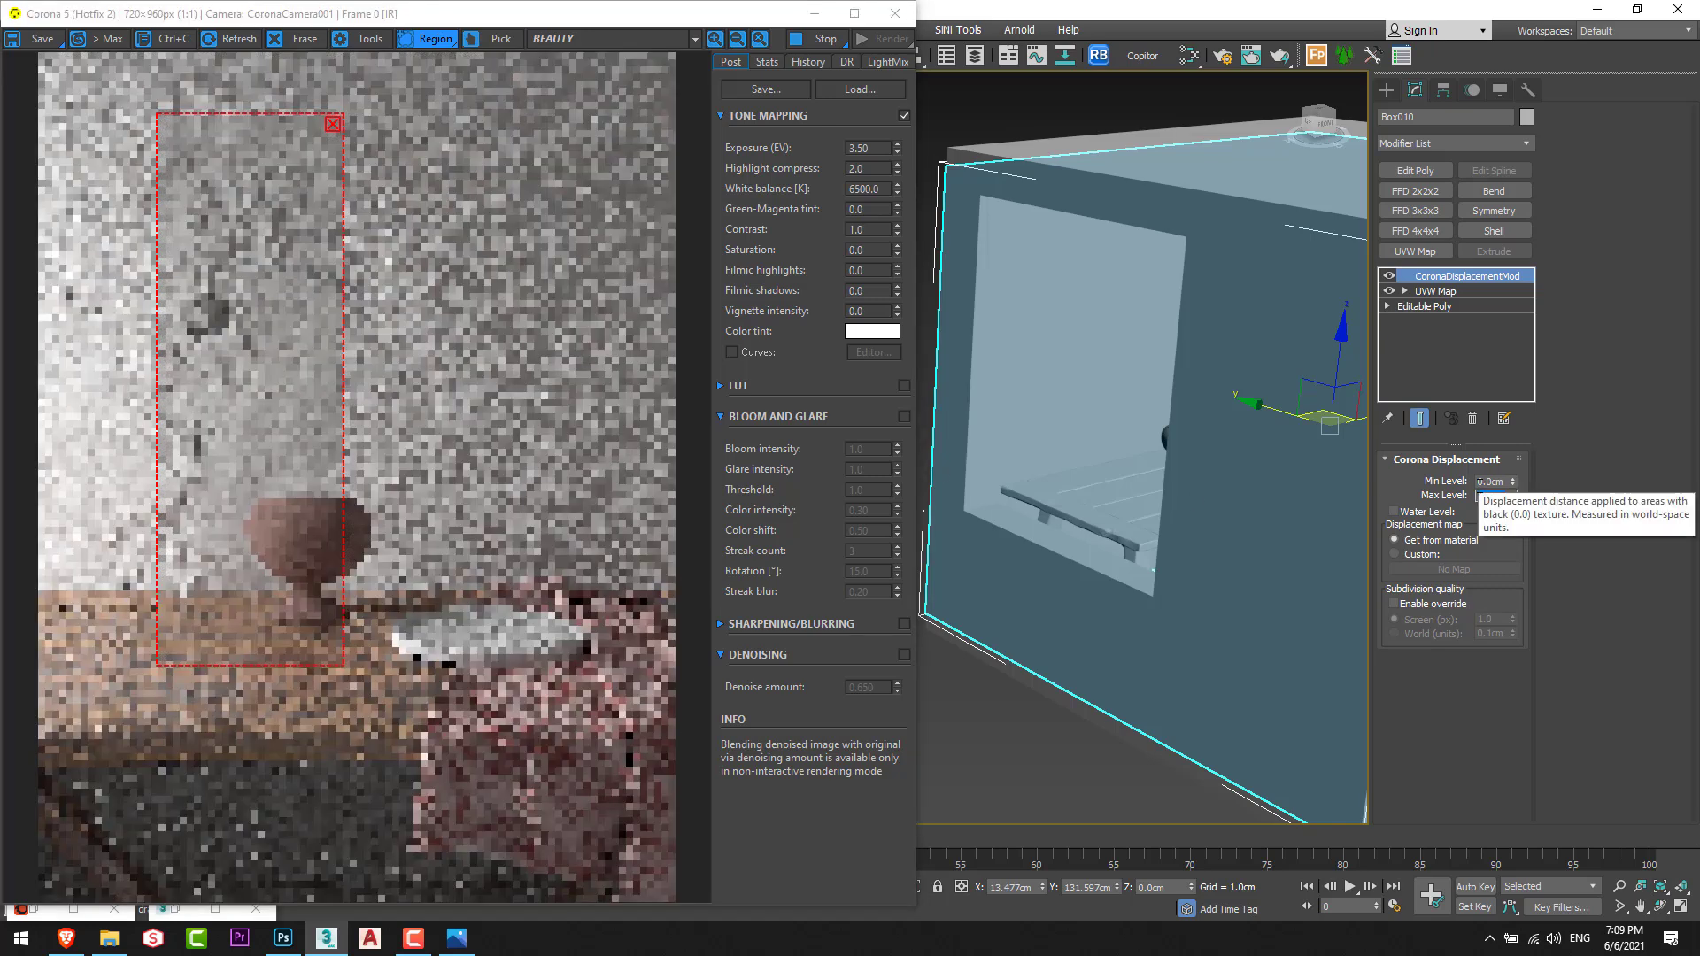
pyautogui.click(333, 129)
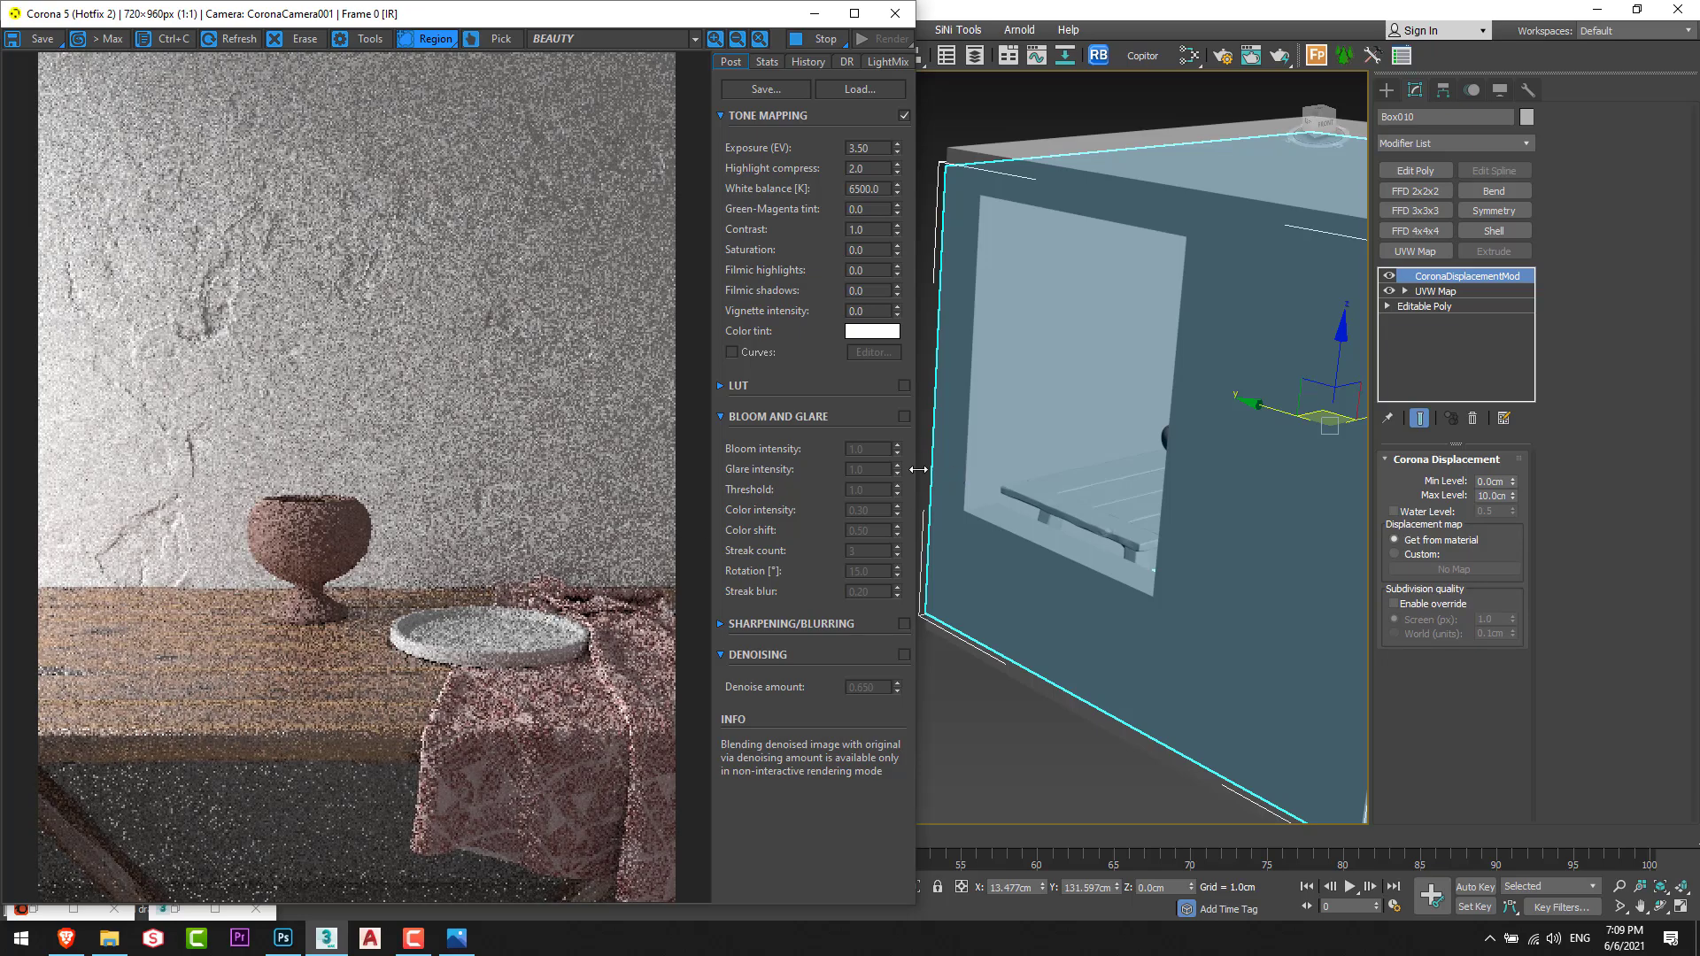
# Connect TexturesCom_PlasterWall1B_2x2_1K_albedo.tif to the wall material's Diffuse color and inspect the plaster in the render.
pyautogui.scroll(2, 1085, 596)
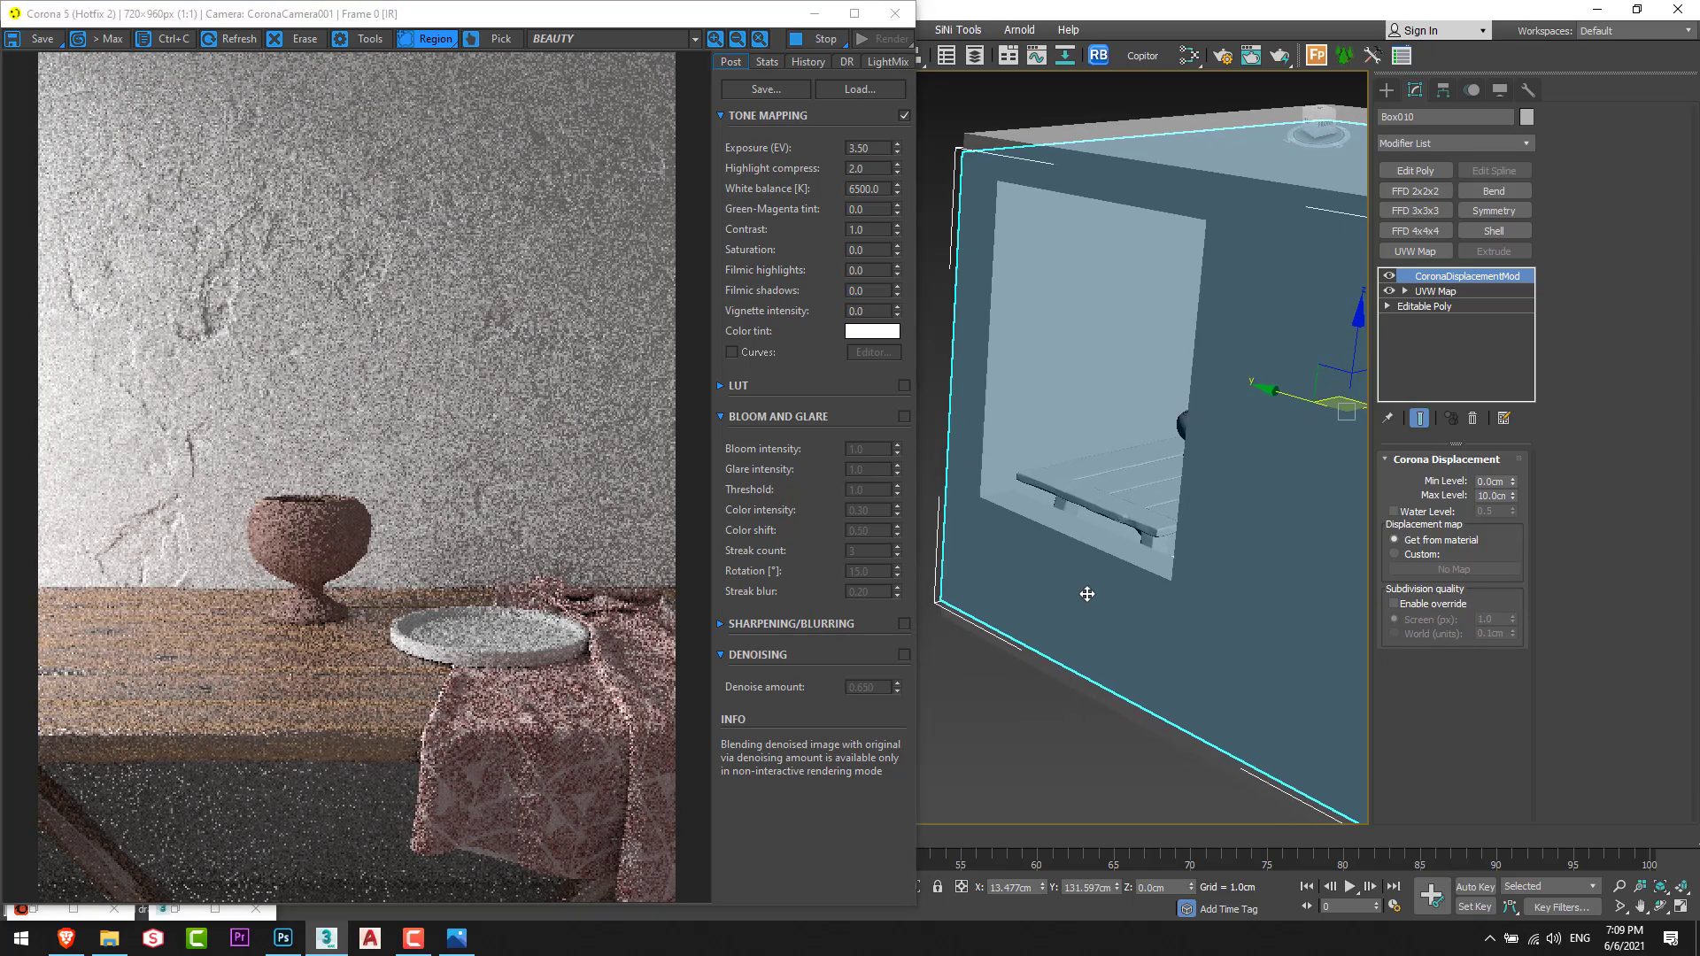
pyautogui.press('m')
pyautogui.moveTo(1107, 671); pyautogui.dragTo(1141, 697, button='middle')
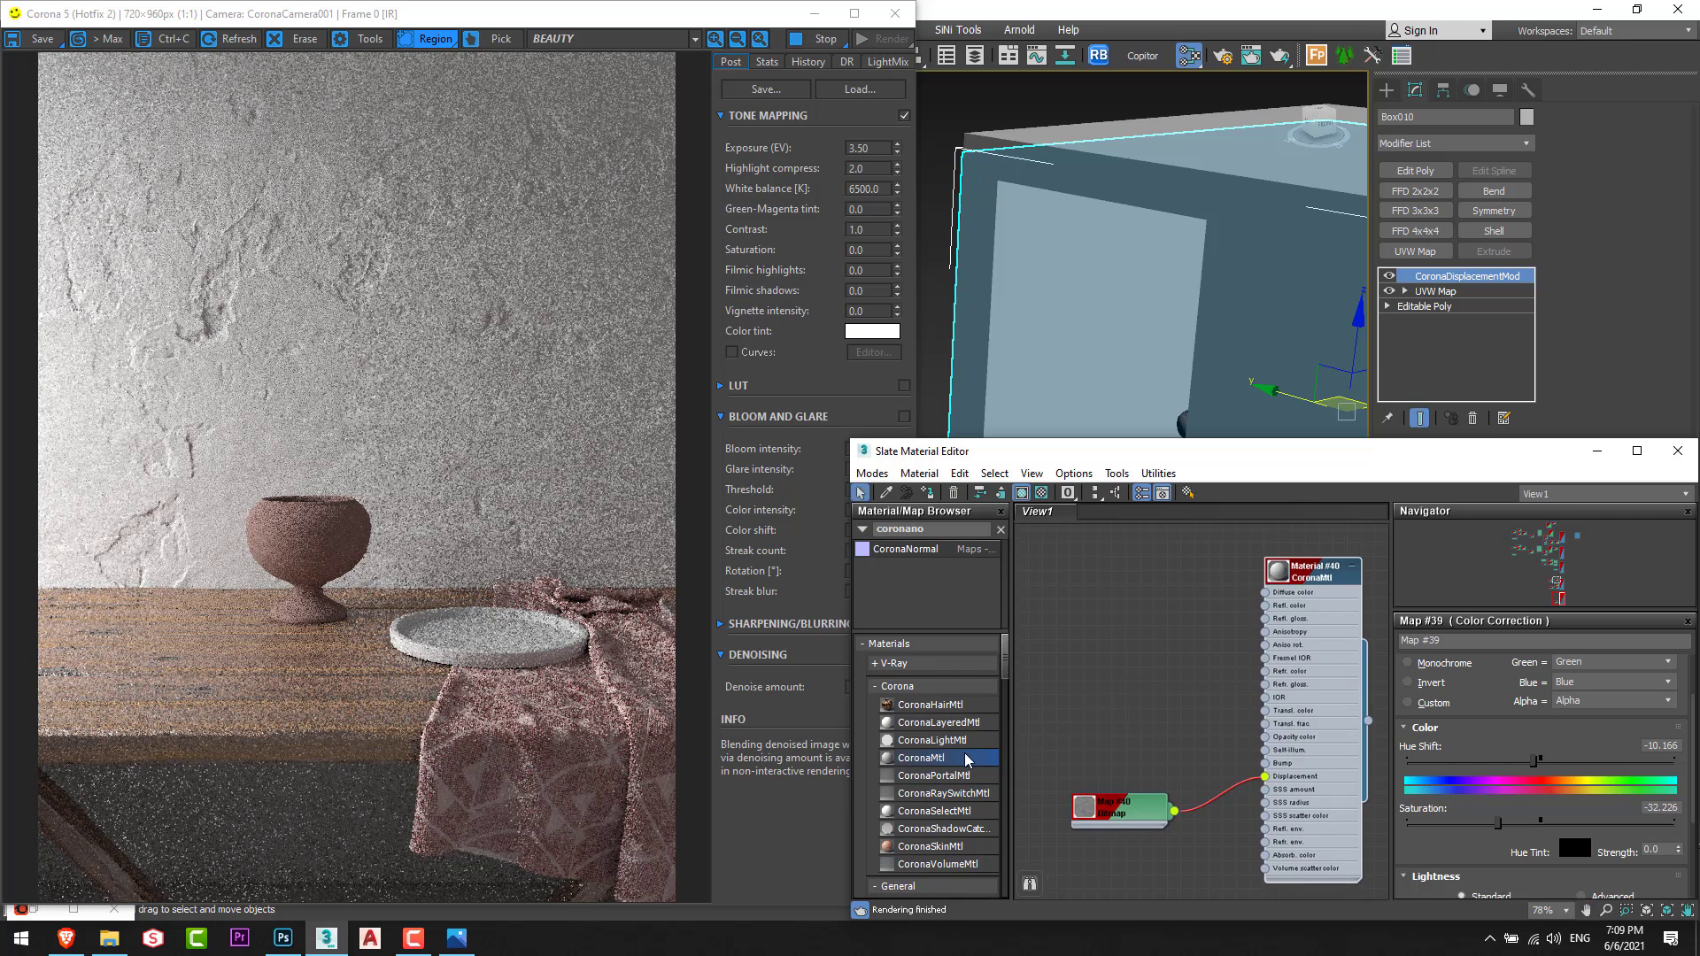
pyautogui.hotkey('alt', 'Tab')
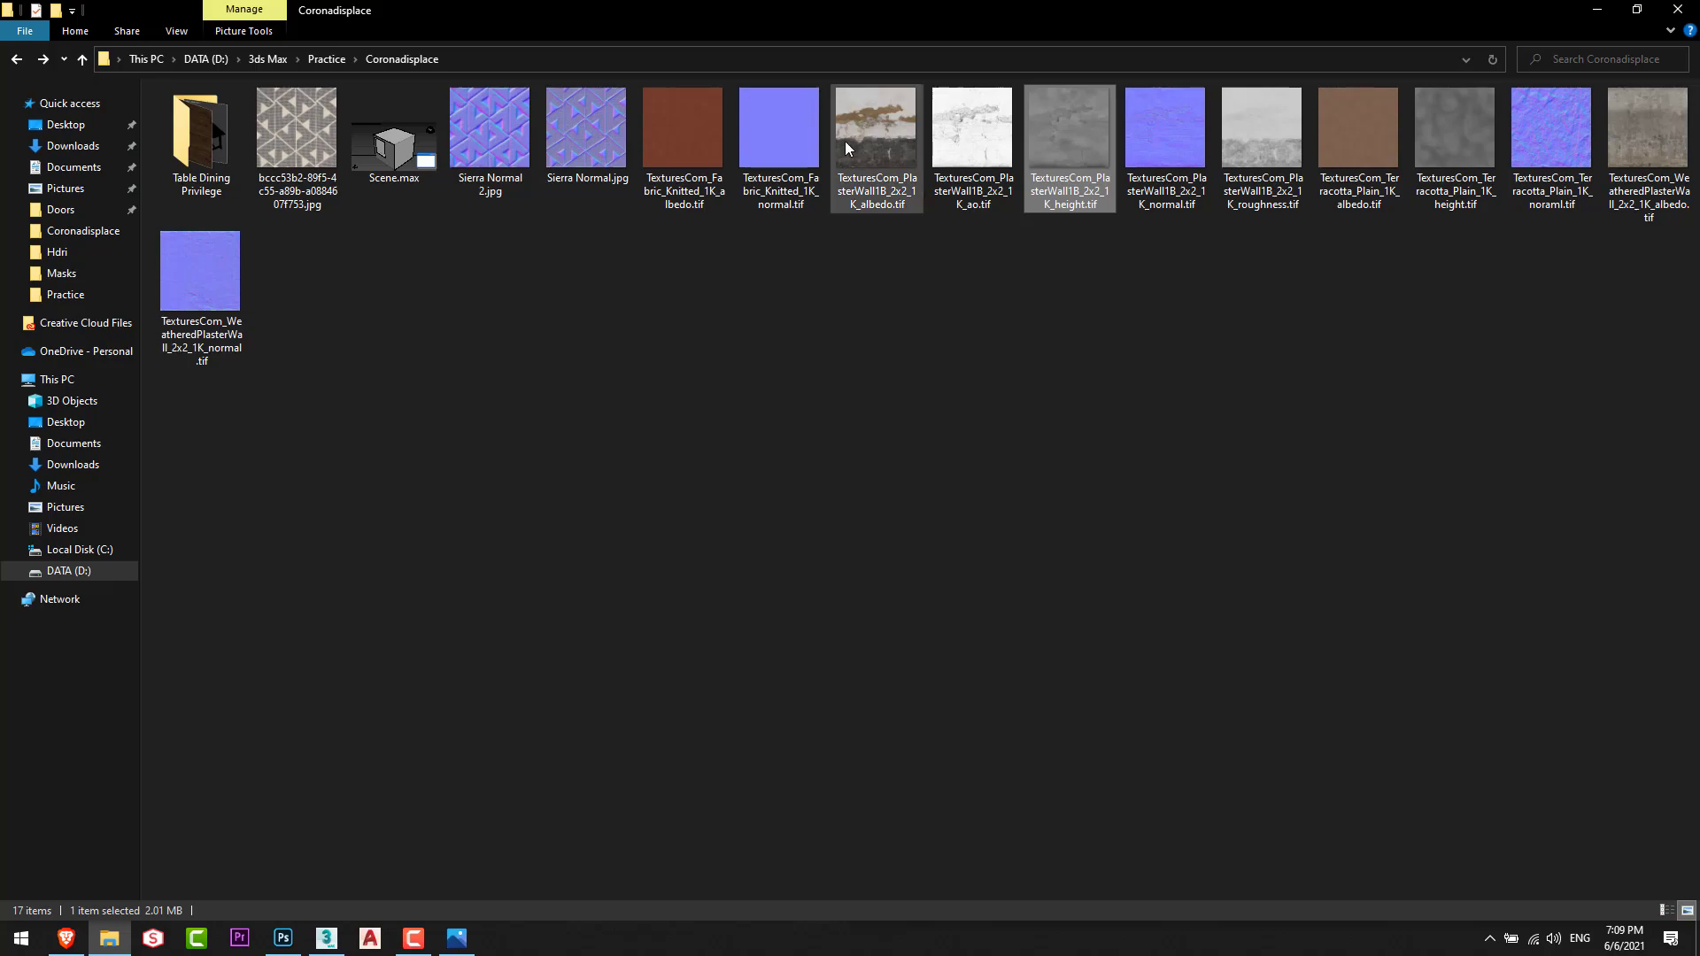
pyautogui.moveTo(845, 141); pyautogui.dragTo(1266, 599)
pyautogui.hotkey('alt', 'Tab')
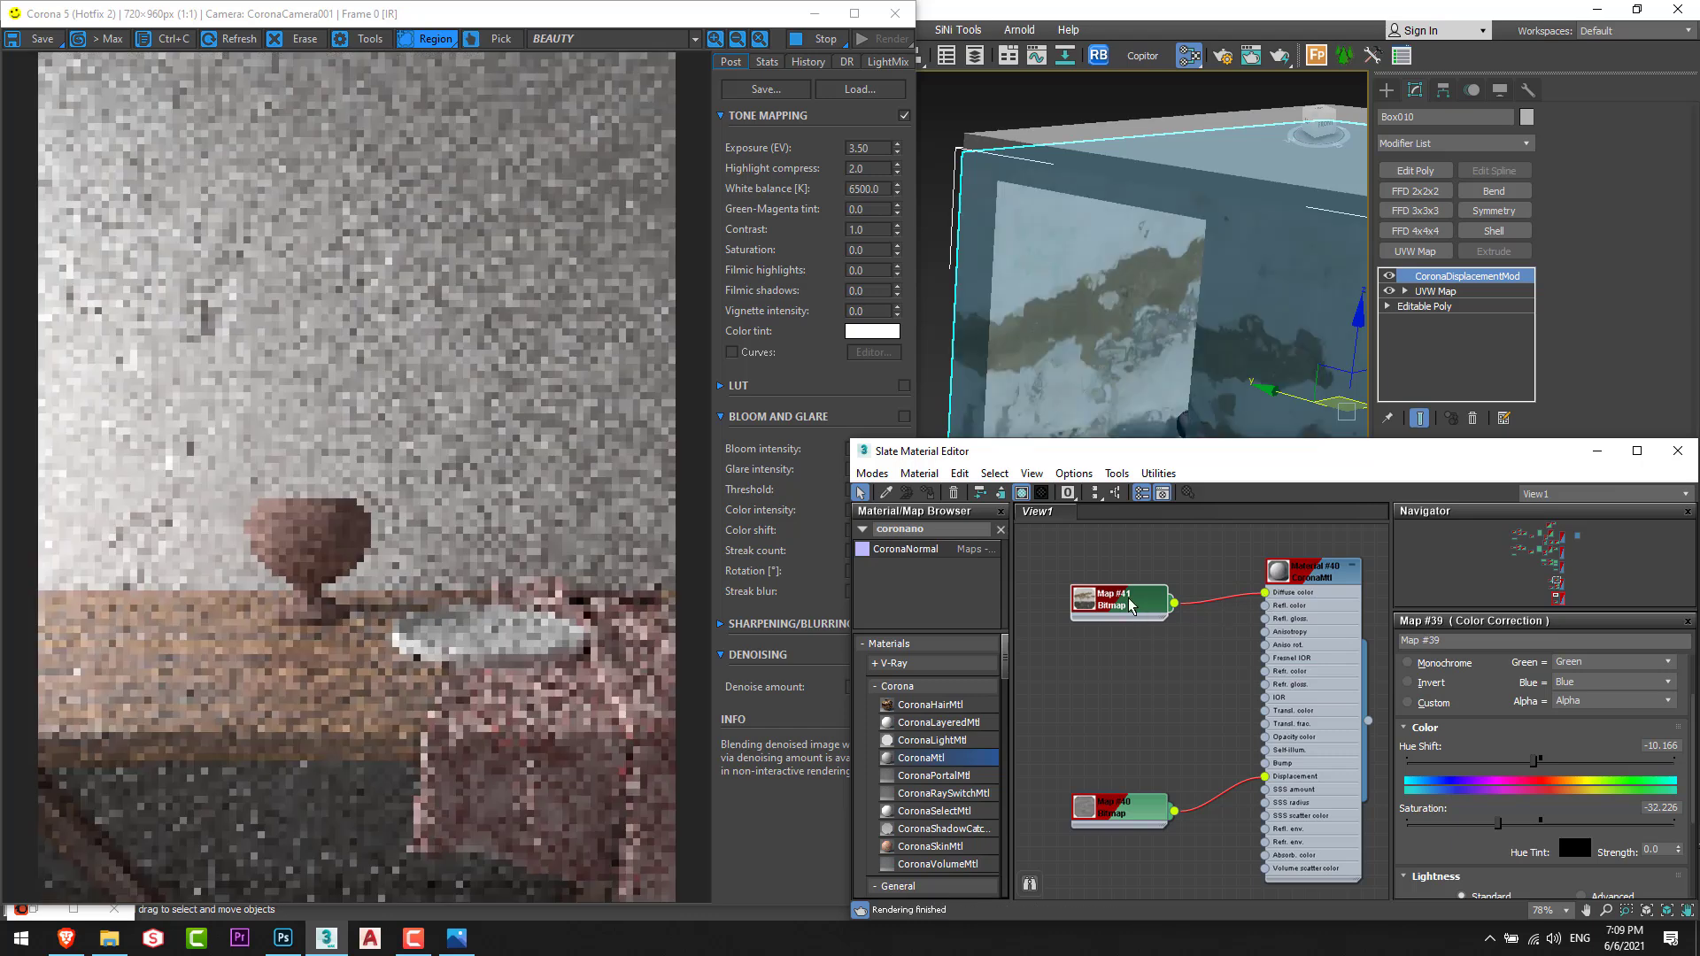
pyautogui.keyDown('alt'); pyautogui.moveTo(1062, 337); pyautogui.dragTo(1024, 272, button='middle'); pyautogui.keyUp('alt')
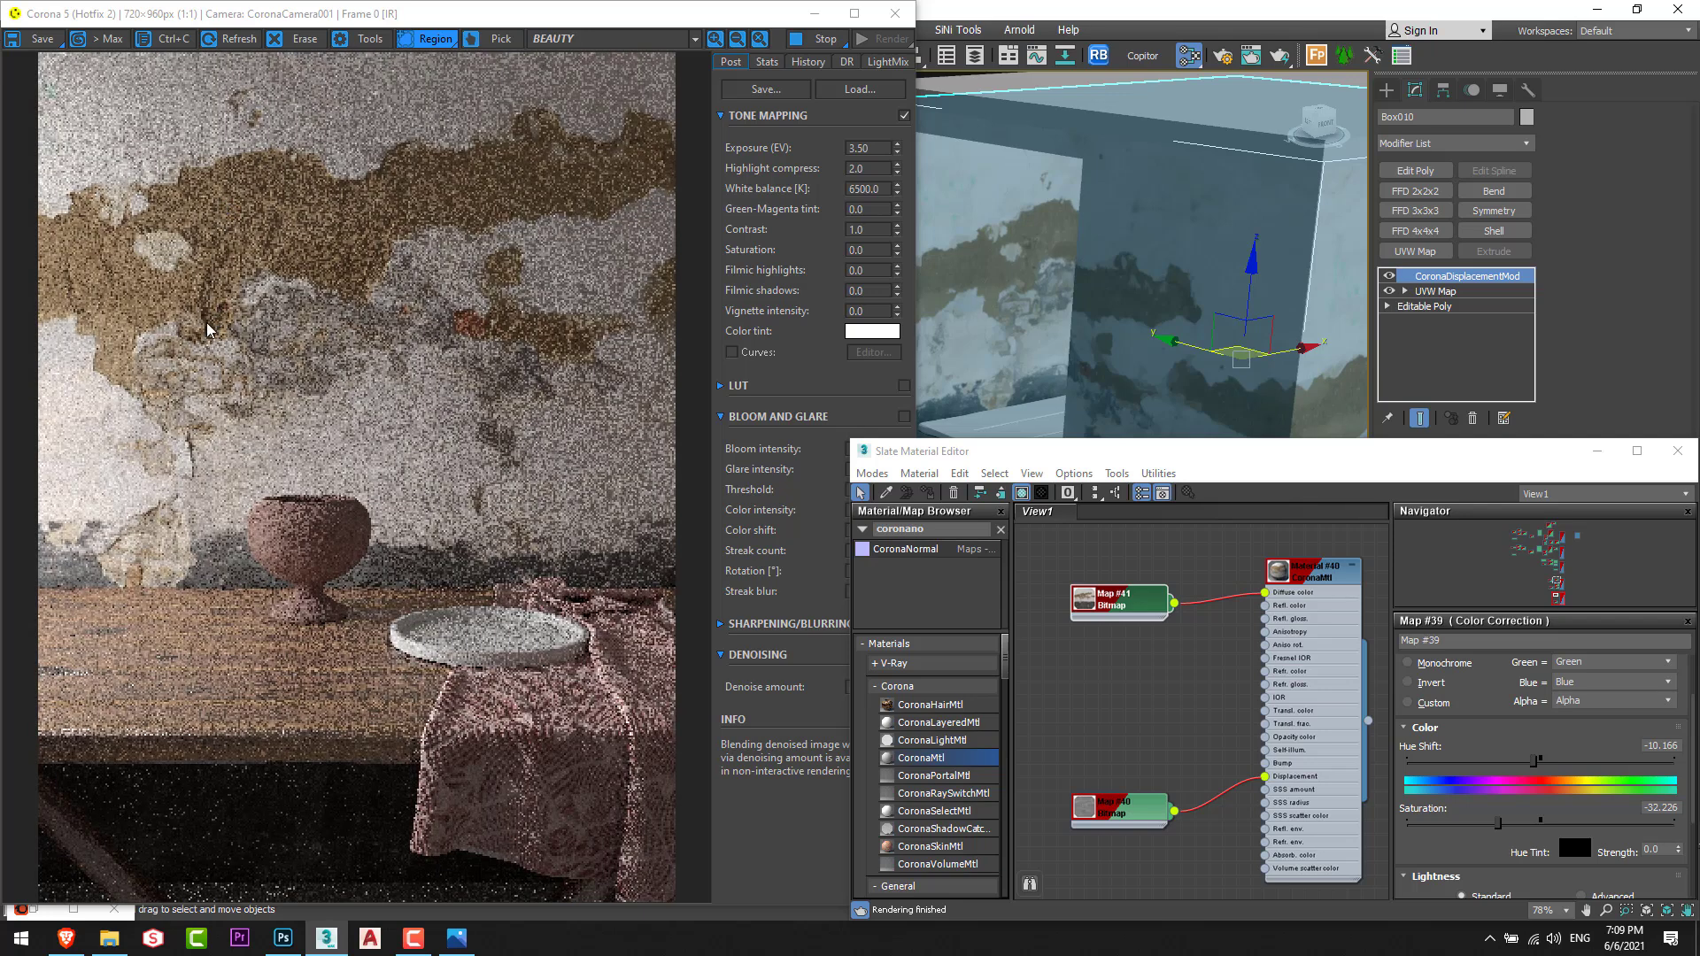
pyautogui.scroll(1, 265, 328)
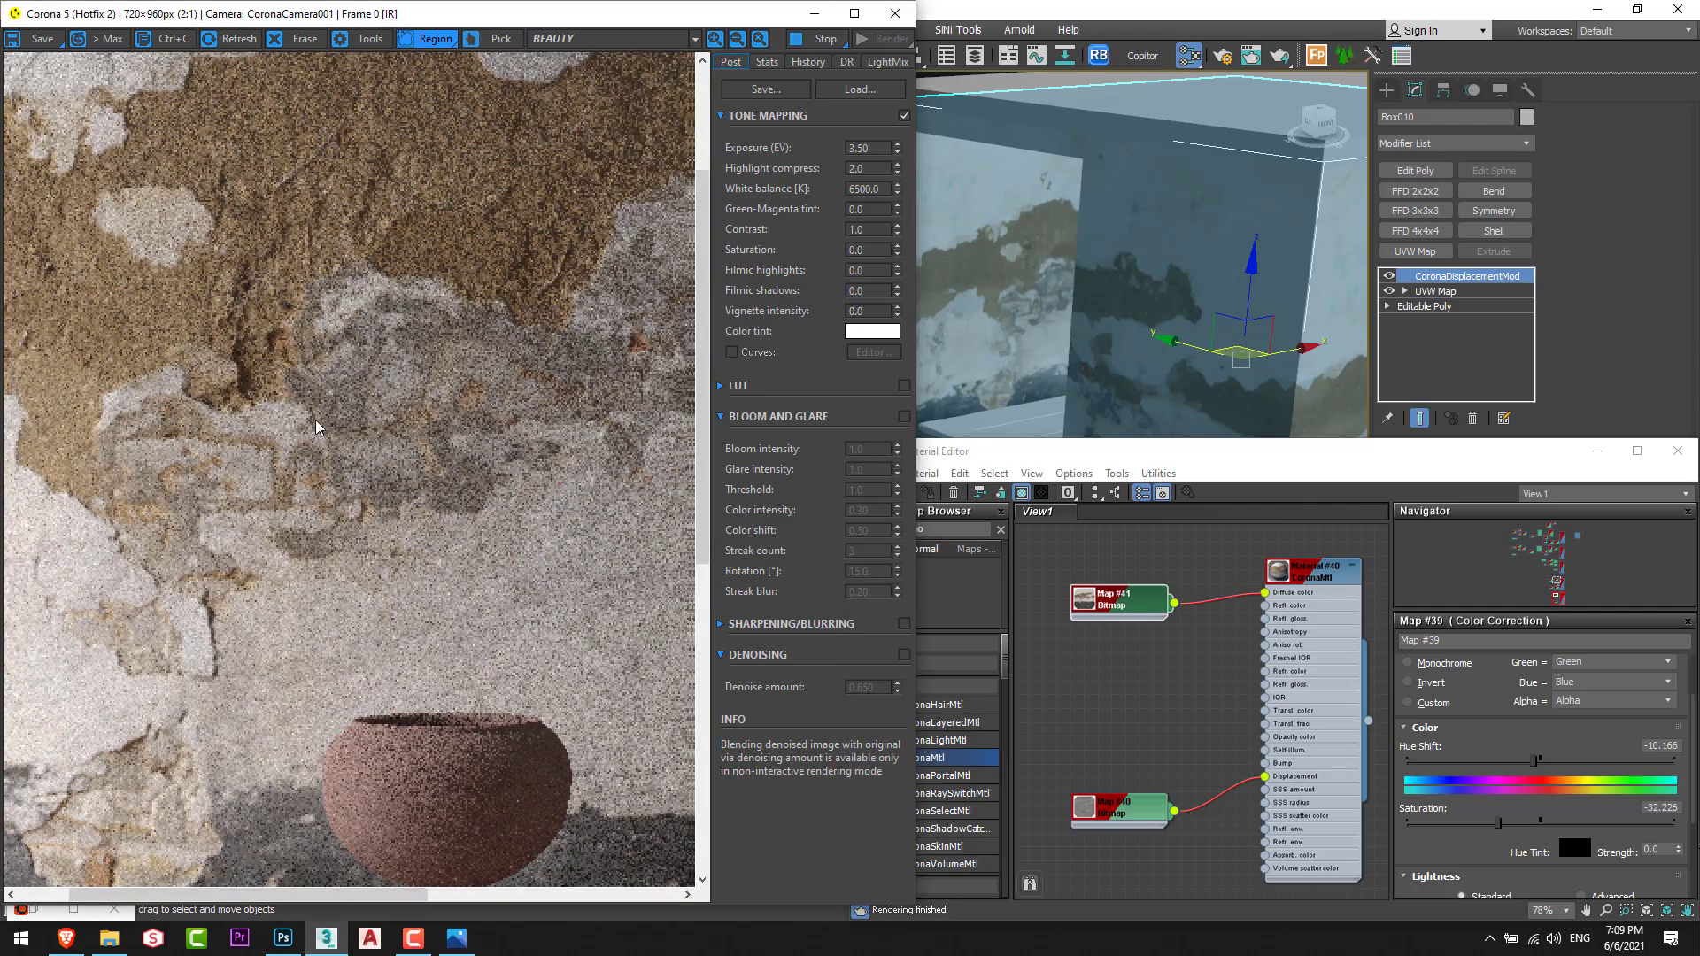
pyautogui.moveTo(276, 369); pyautogui.dragTo(298, 507, button='middle')
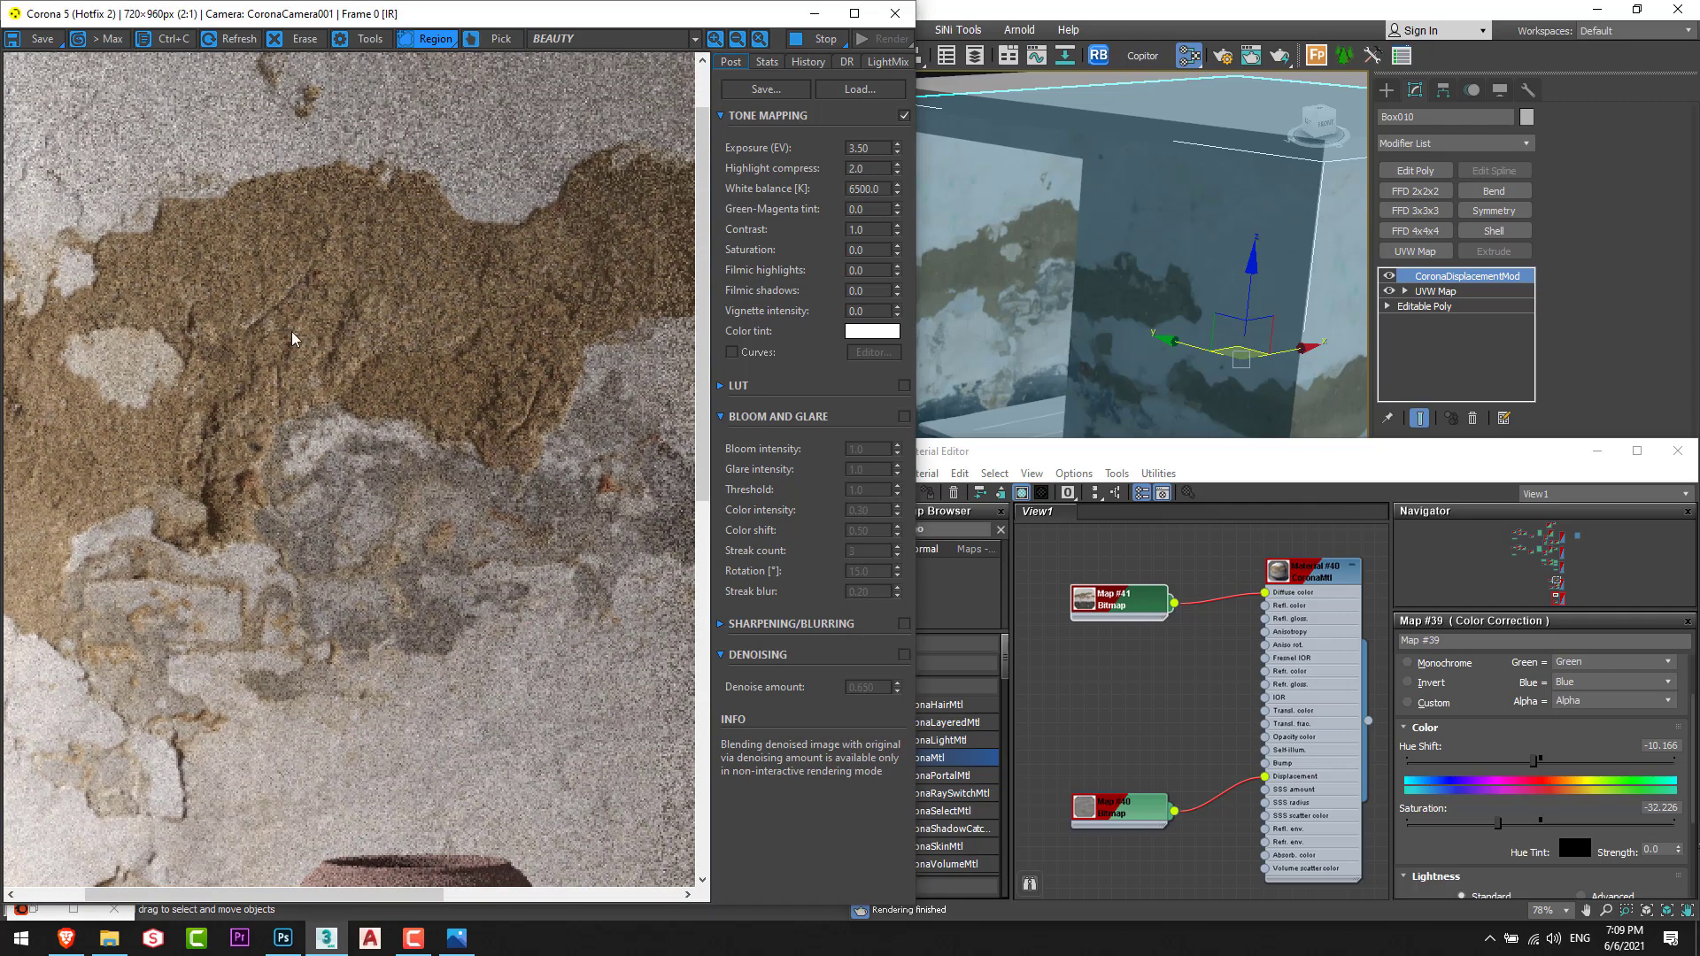
pyautogui.scroll(-1, 326, 442)
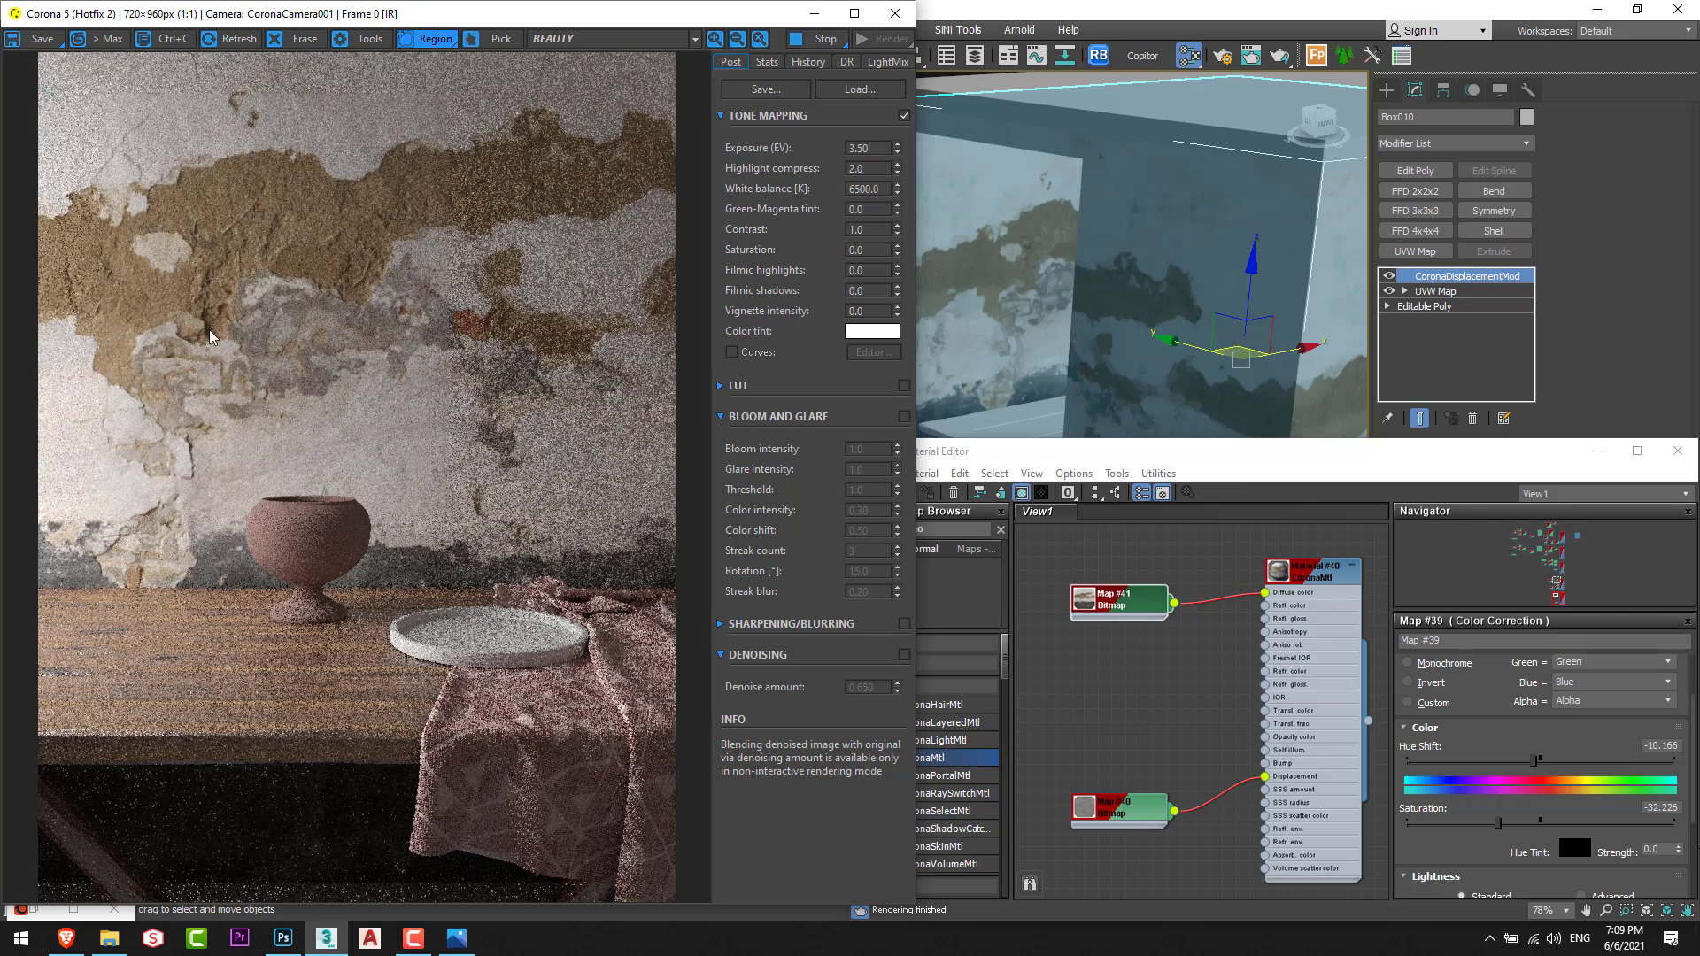
# Insert a ColorCorrection map between the plaster albedo bitmap and the wall material's Diffuse color.
pyautogui.moveTo(940, 445); pyautogui.dragTo(969, 441)
pyautogui.scroll(-1, 1245, 625)
pyautogui.moveTo(1244, 625); pyautogui.dragTo(1263, 633, button='middle')
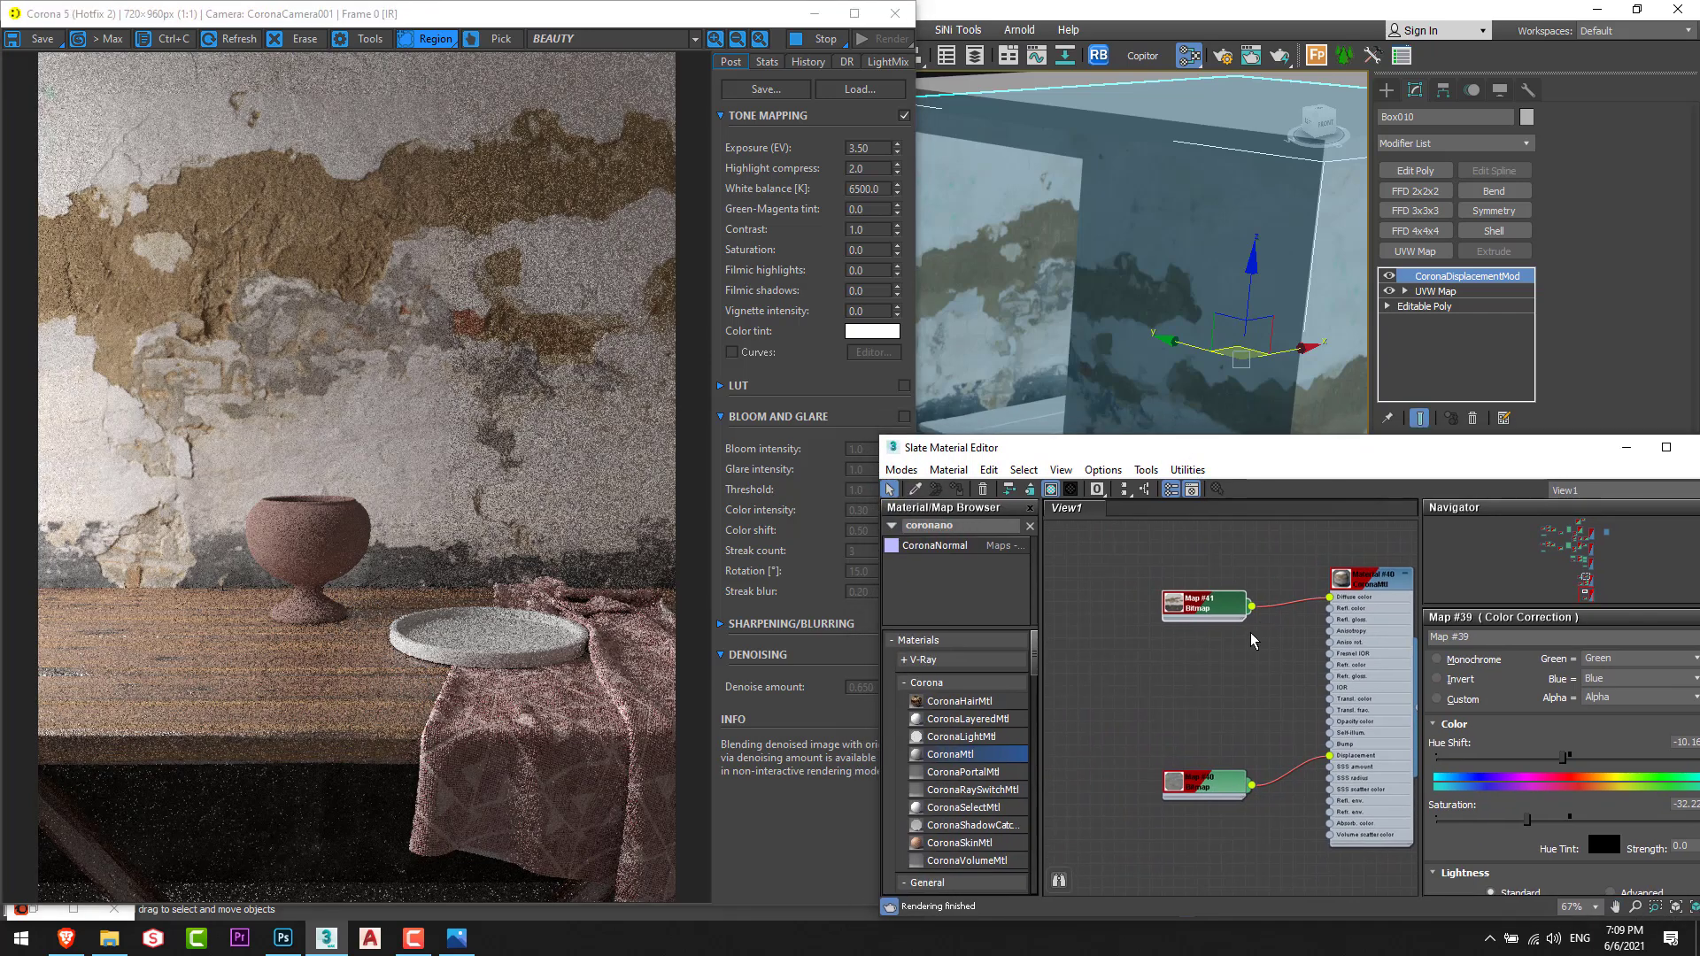
pyautogui.moveTo(1195, 609); pyautogui.dragTo(1110, 632)
pyautogui.scroll(-6, 986, 770)
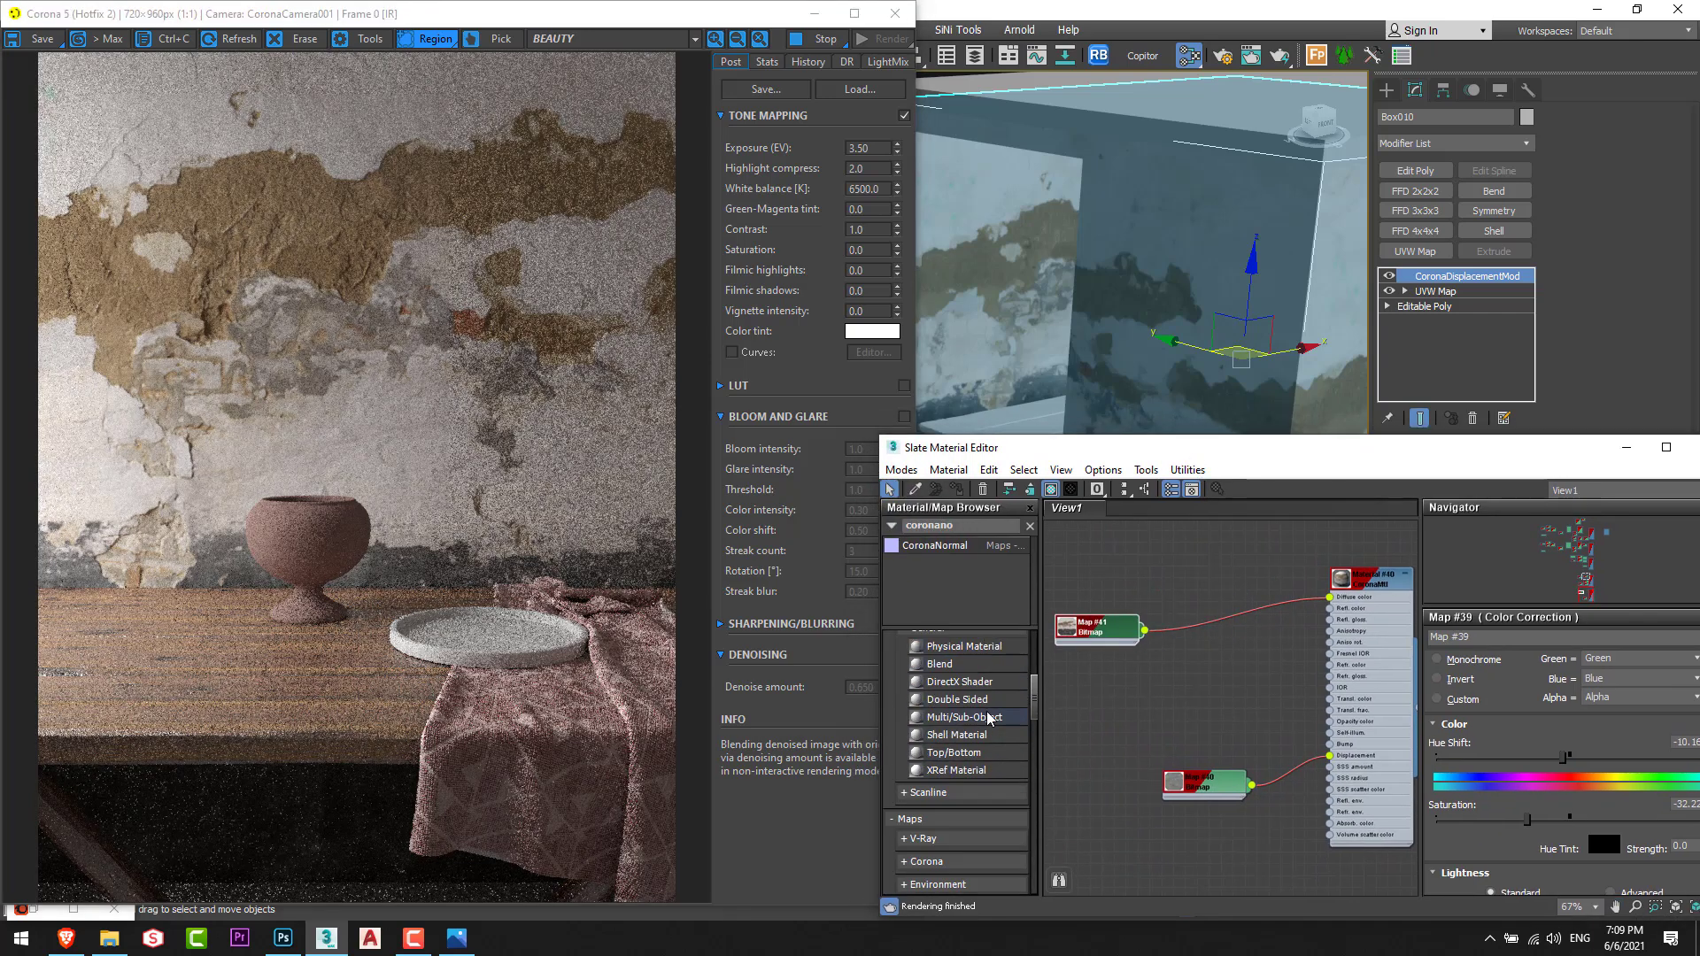
pyautogui.moveTo(961, 720); pyautogui.dragTo(1231, 630)
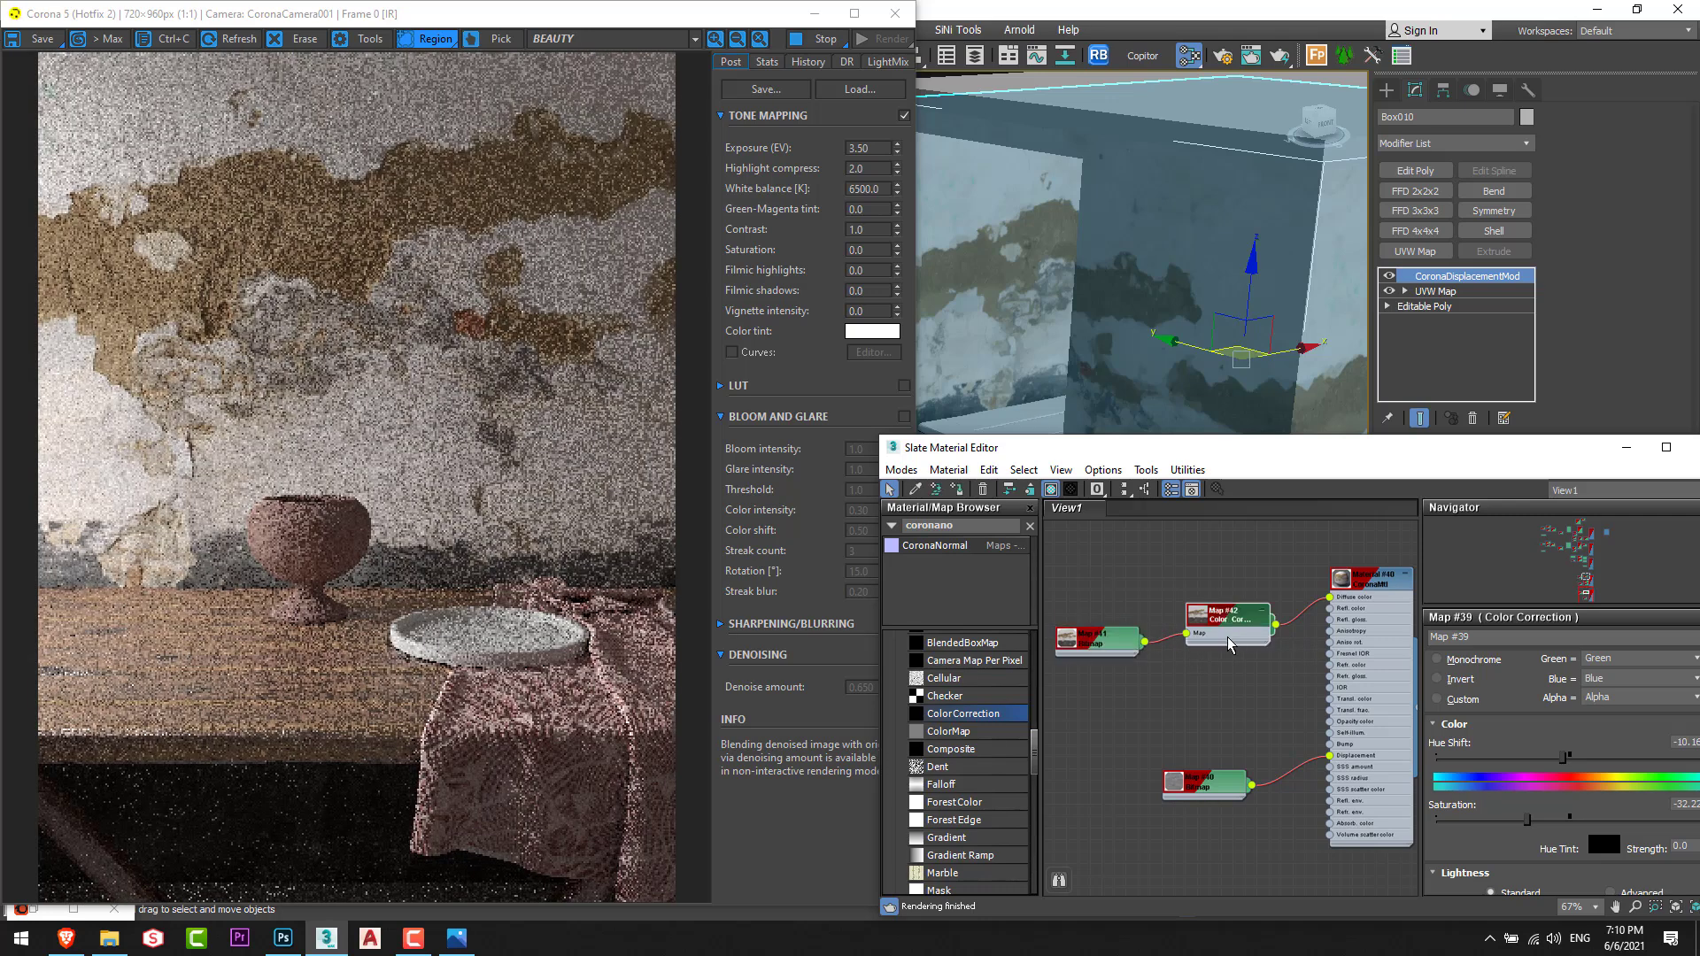
# Set the plaster albedo's ColorCorrection to a Saturation of about -20 and a Hue Shift of about -9.
pyautogui.doubleClick(1228, 637)
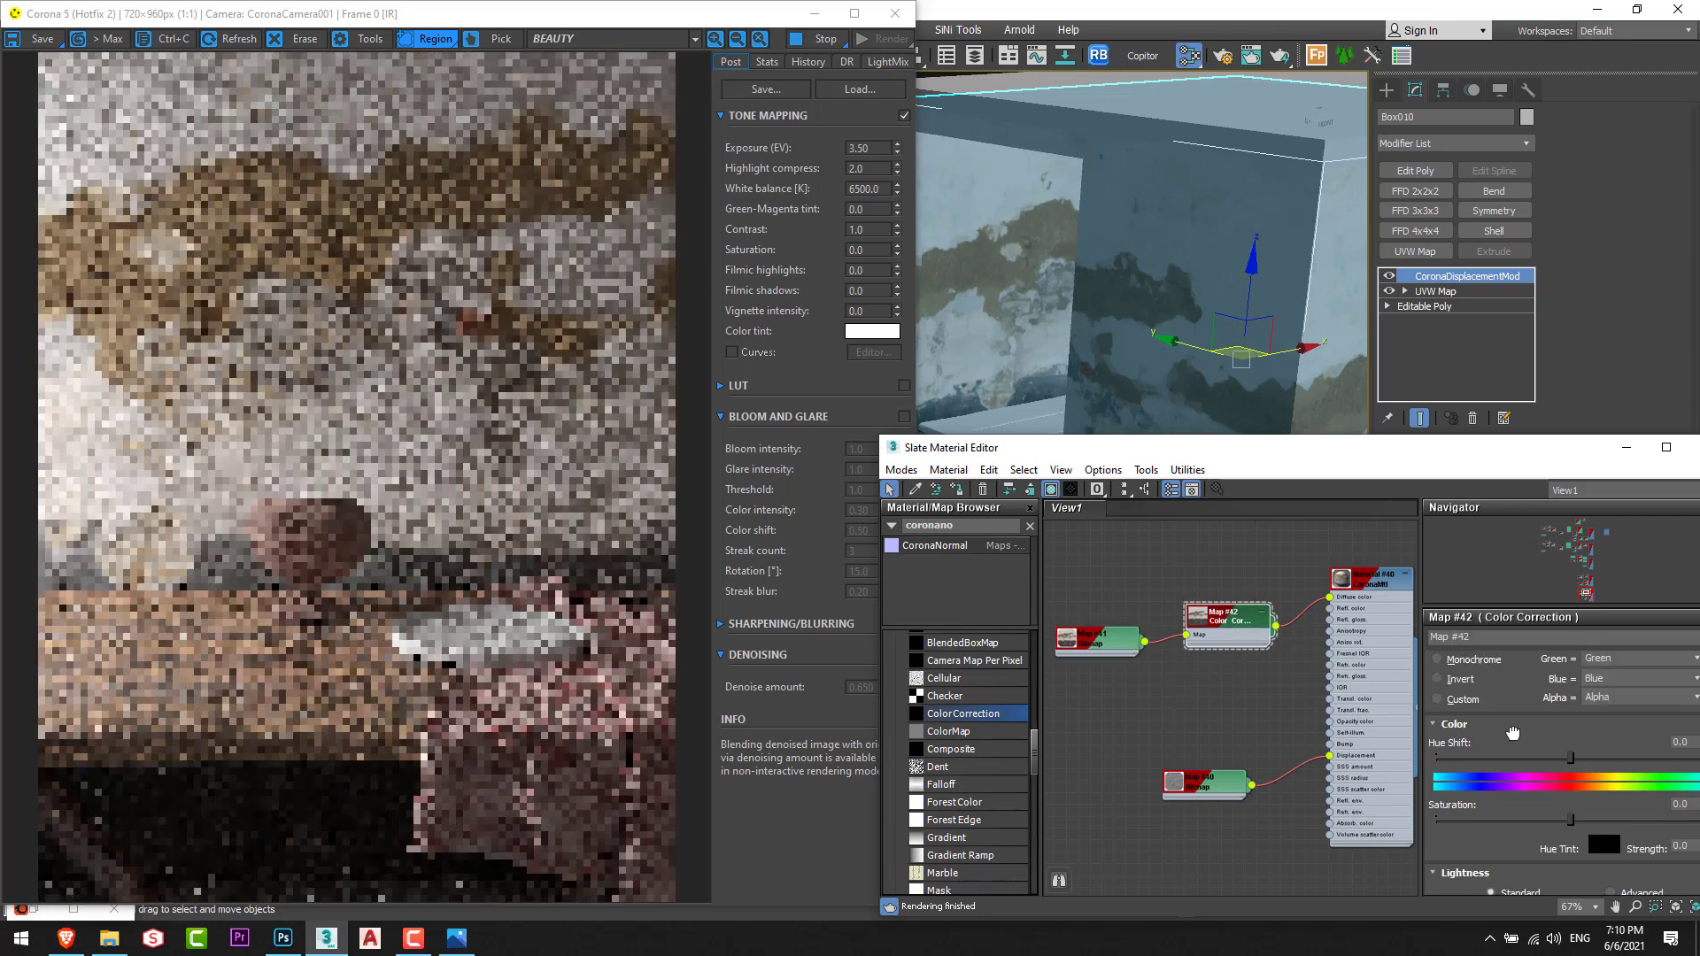
pyautogui.scroll(-1, 1553, 786)
pyautogui.moveTo(1568, 776); pyautogui.dragTo(1543, 777)
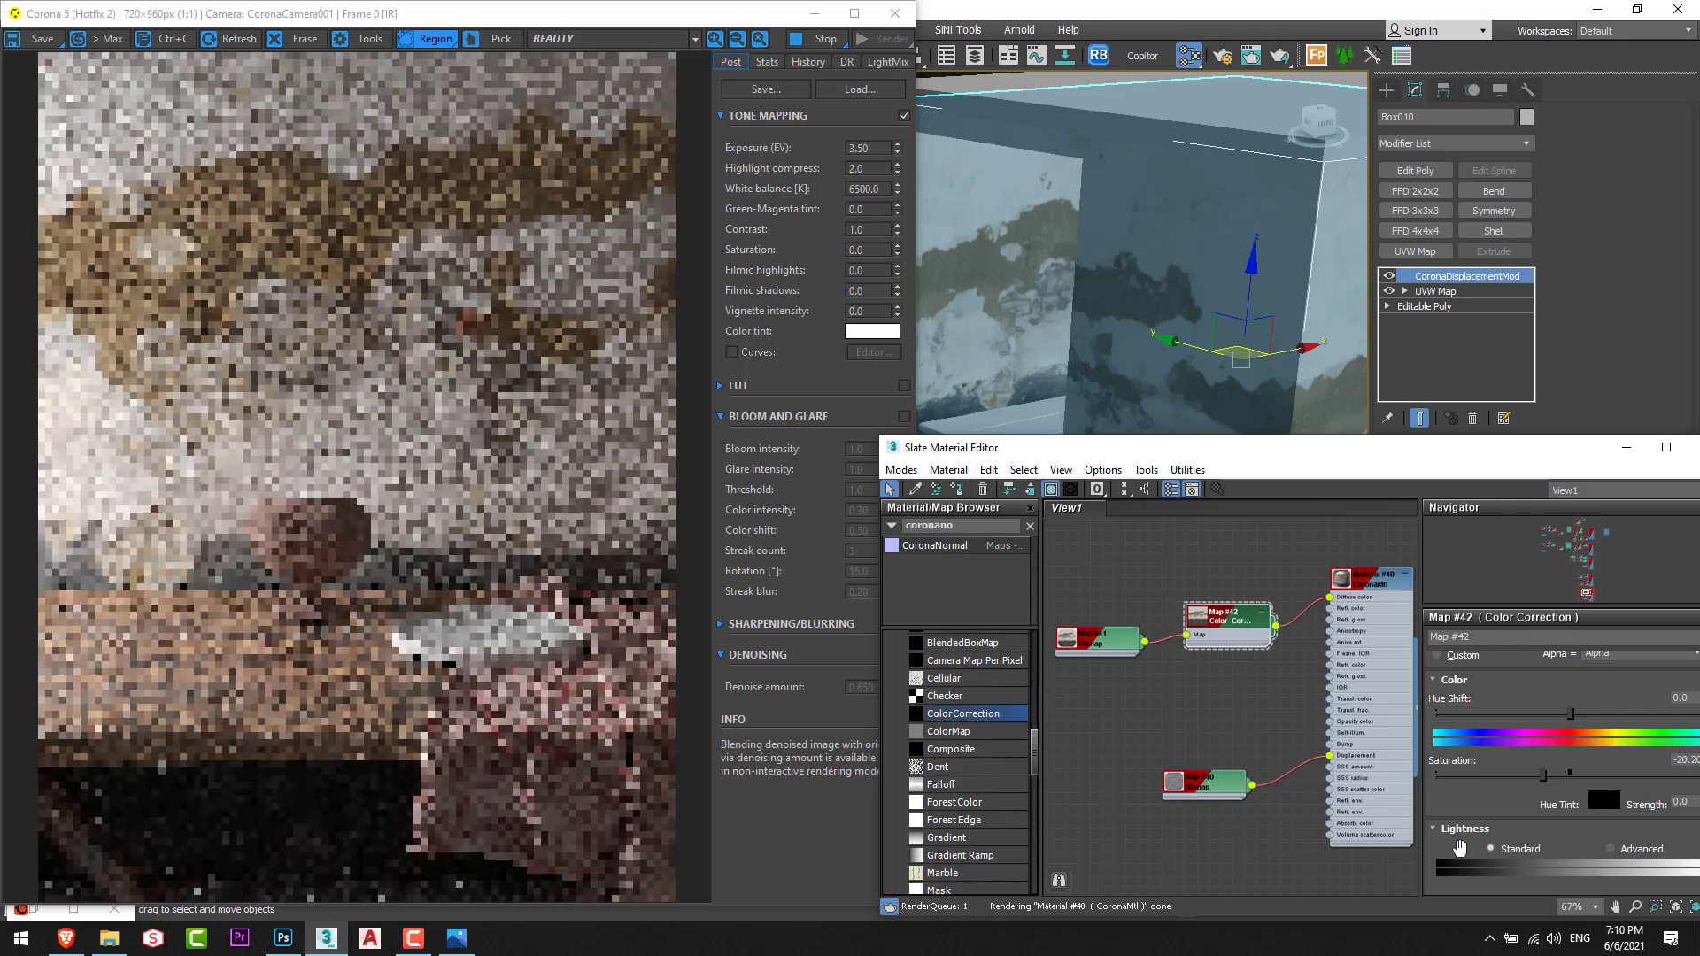
pyautogui.moveTo(1571, 715); pyautogui.dragTo(1564, 713)
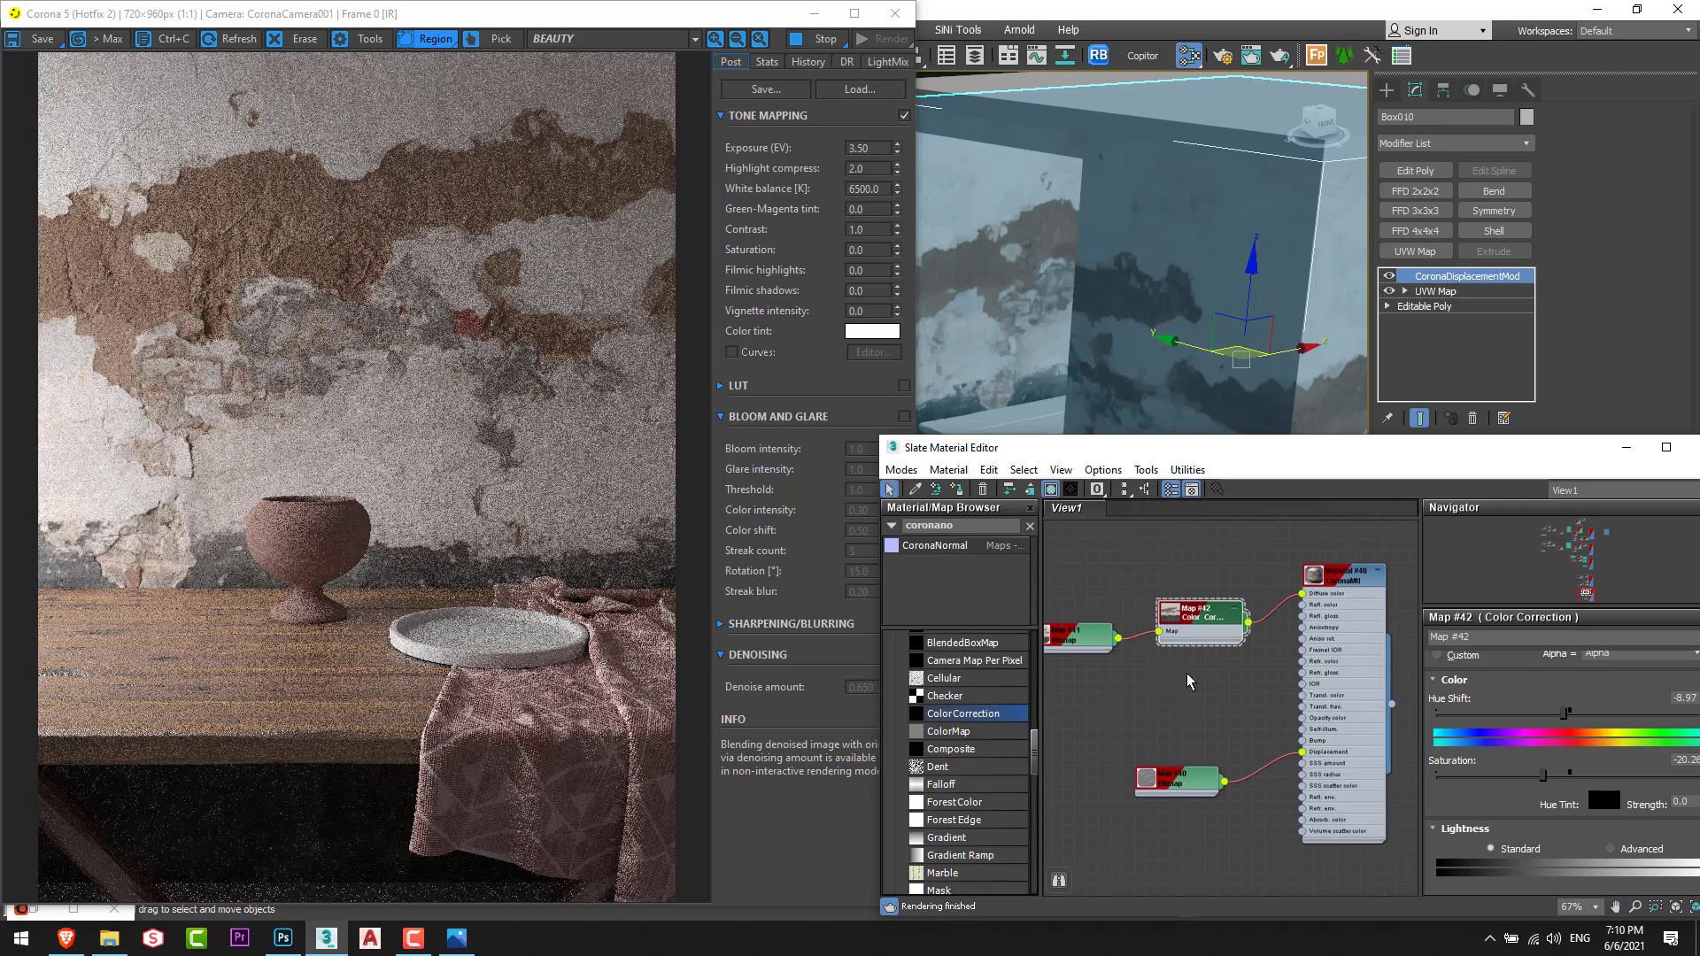
# Add a Bitmap map loading TexturesCom_PlasterWall1B_2x2_1K_normal.tif from the Coronadisplace folder, beside the wall material's other maps.
pyautogui.hotkey('alt', 'Tab')
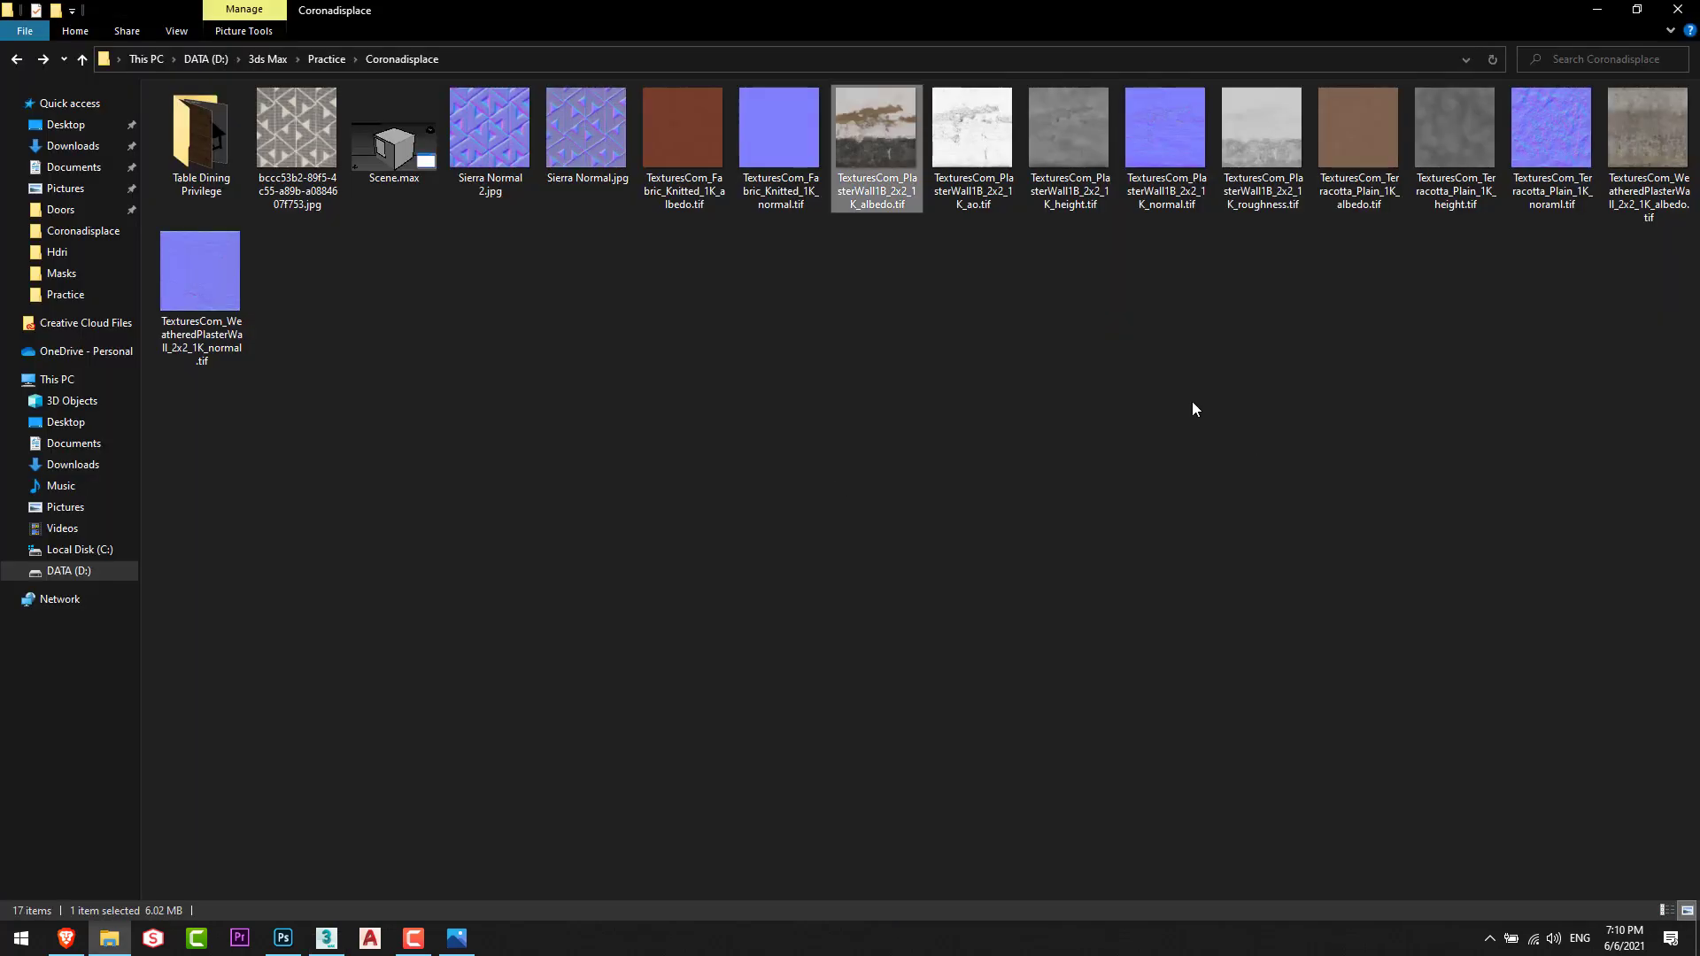
pyautogui.click(1186, 192)
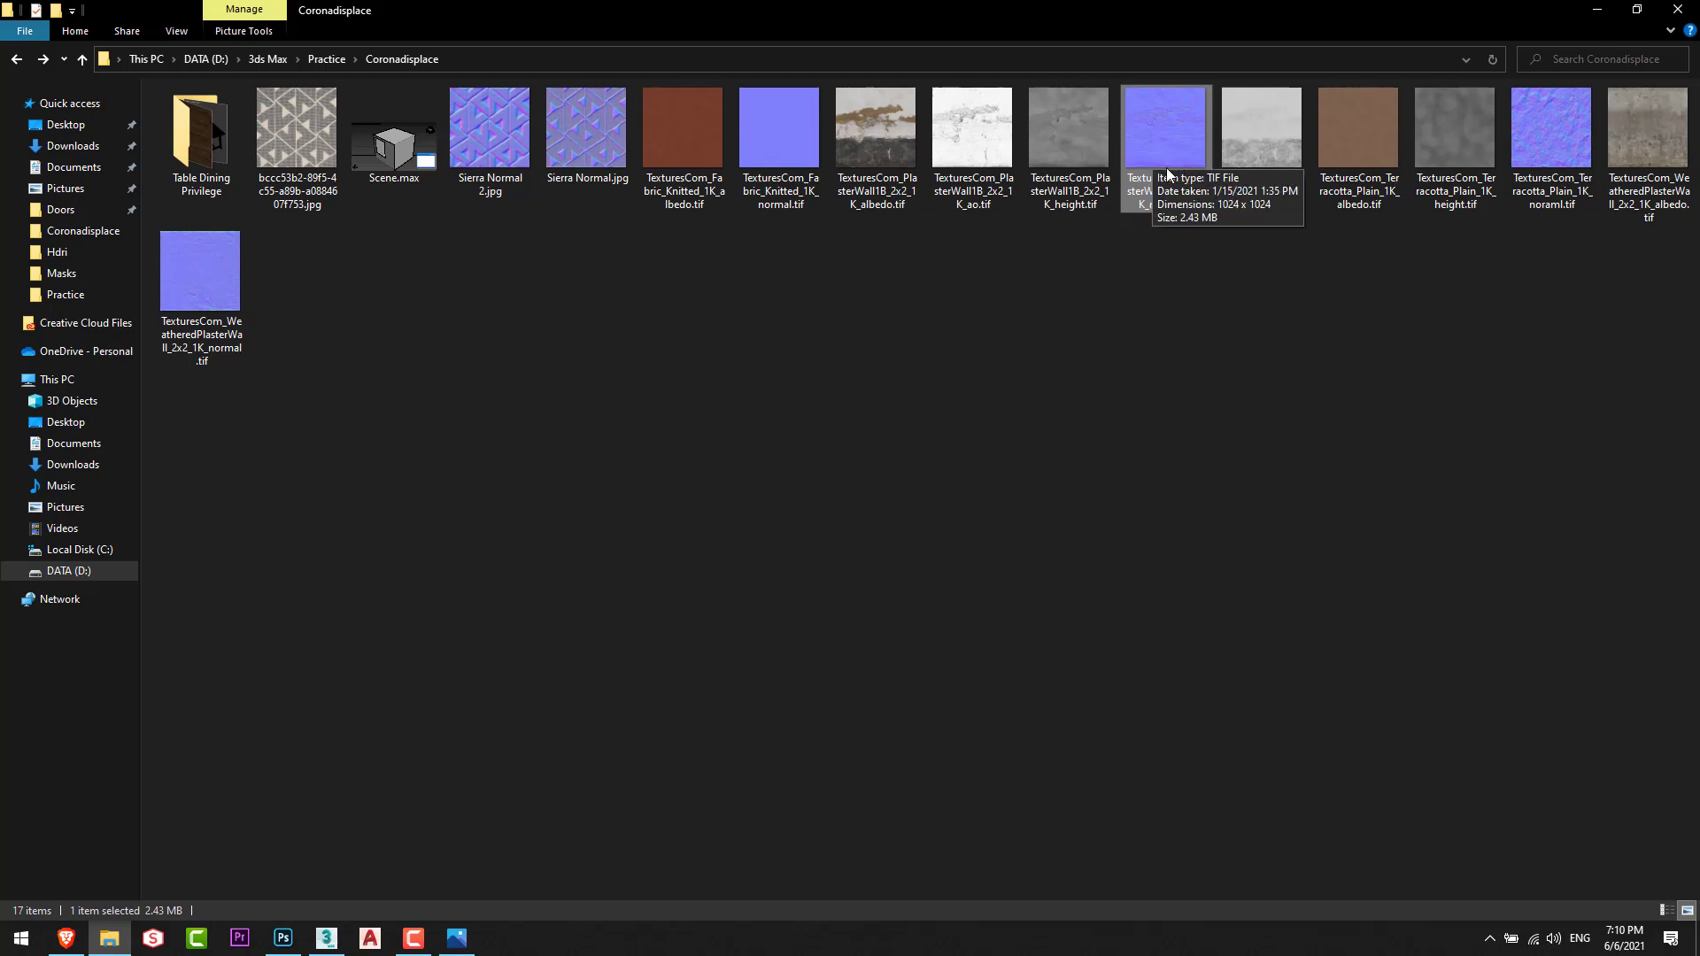
pyautogui.hotkey('alt', 'Tab')
pyautogui.moveTo(1160, 686); pyautogui.dragTo(1197, 667, button='middle')
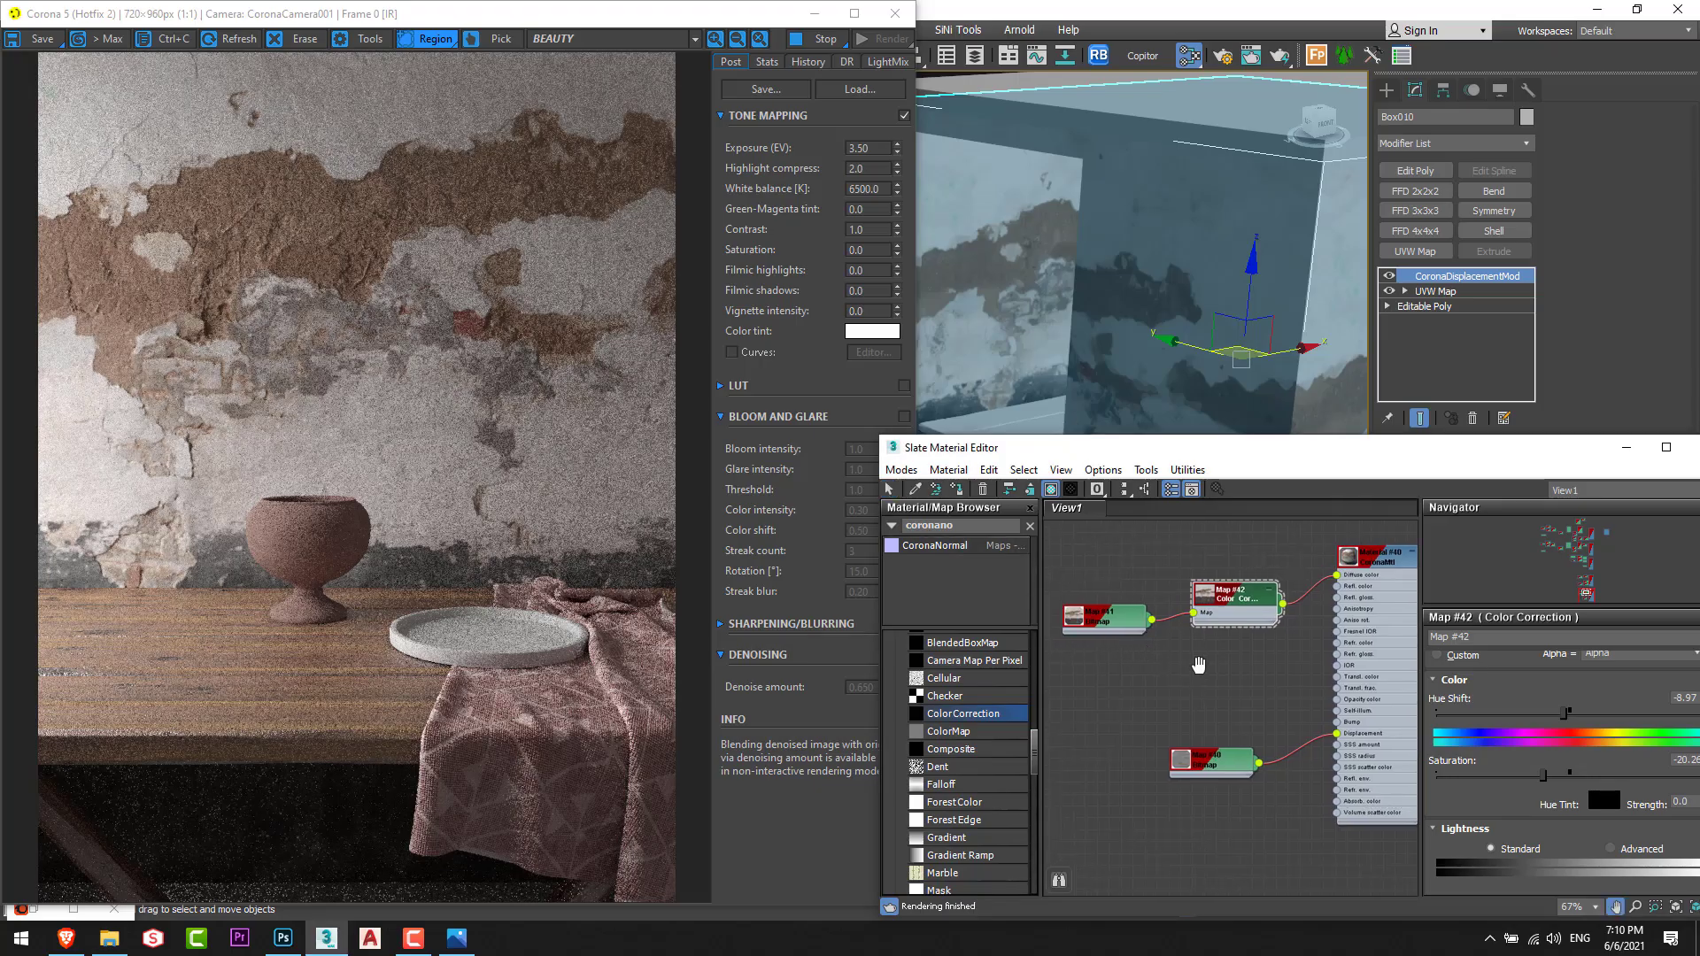
pyautogui.scroll(2, 982, 755)
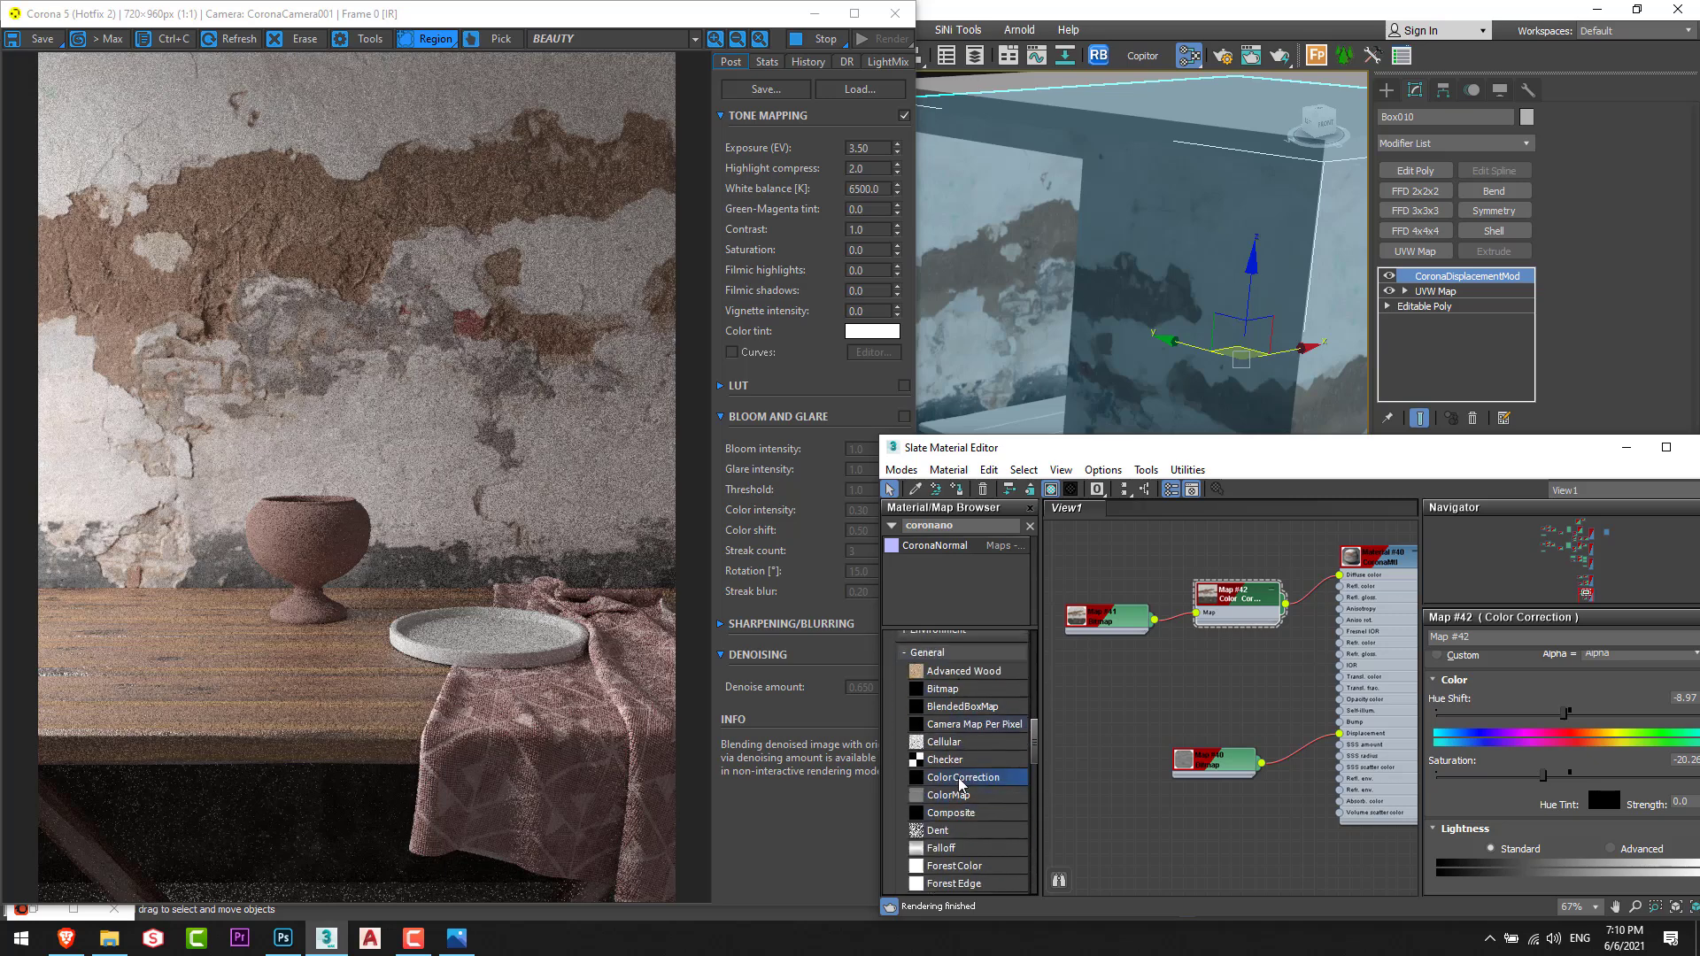
pyautogui.moveTo(942, 689); pyautogui.dragTo(1151, 695)
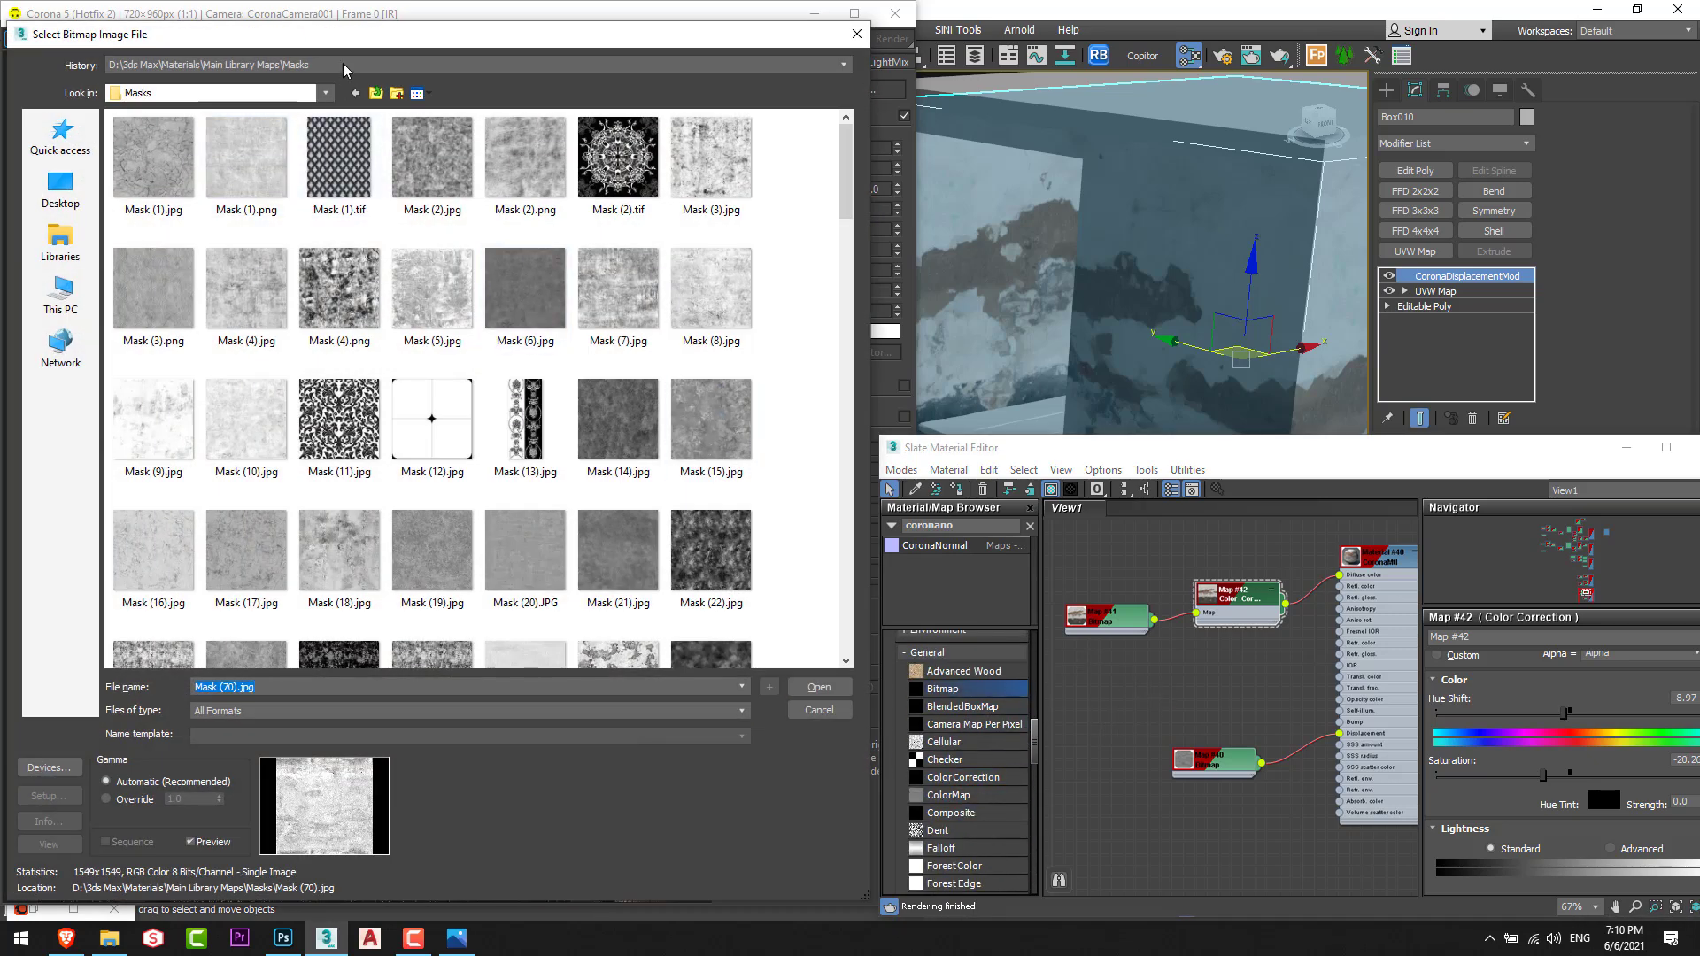
pyautogui.click(337, 65)
pyautogui.click(472, 213)
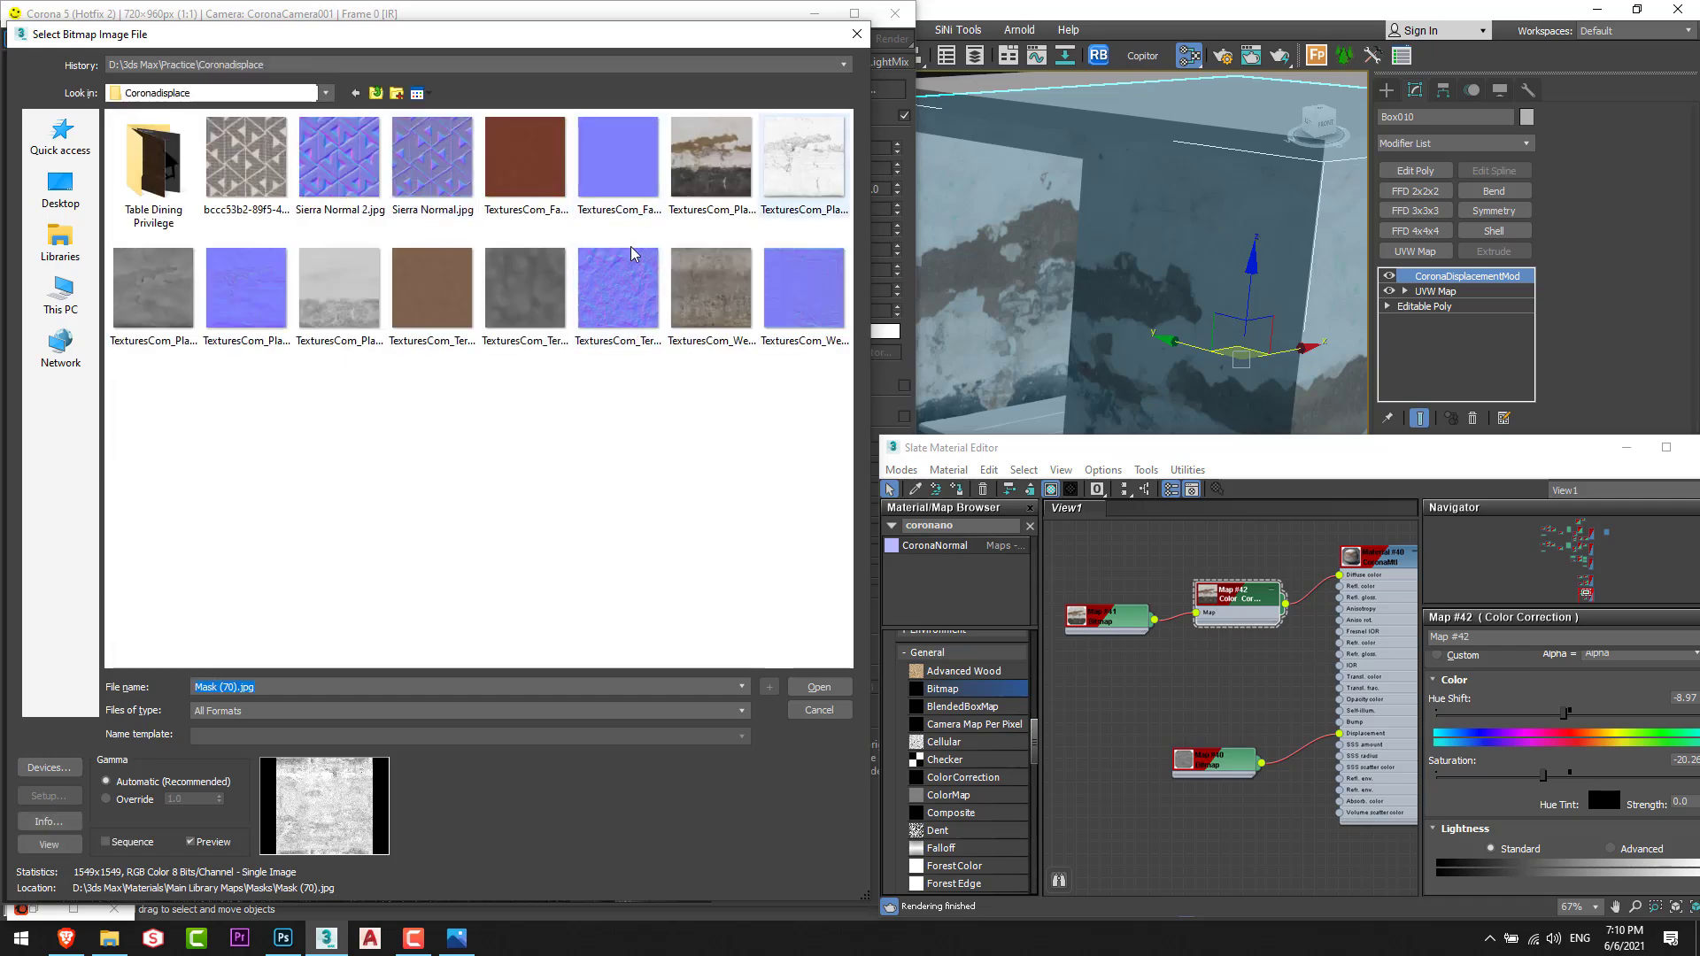
pyautogui.doubleClick(620, 282)
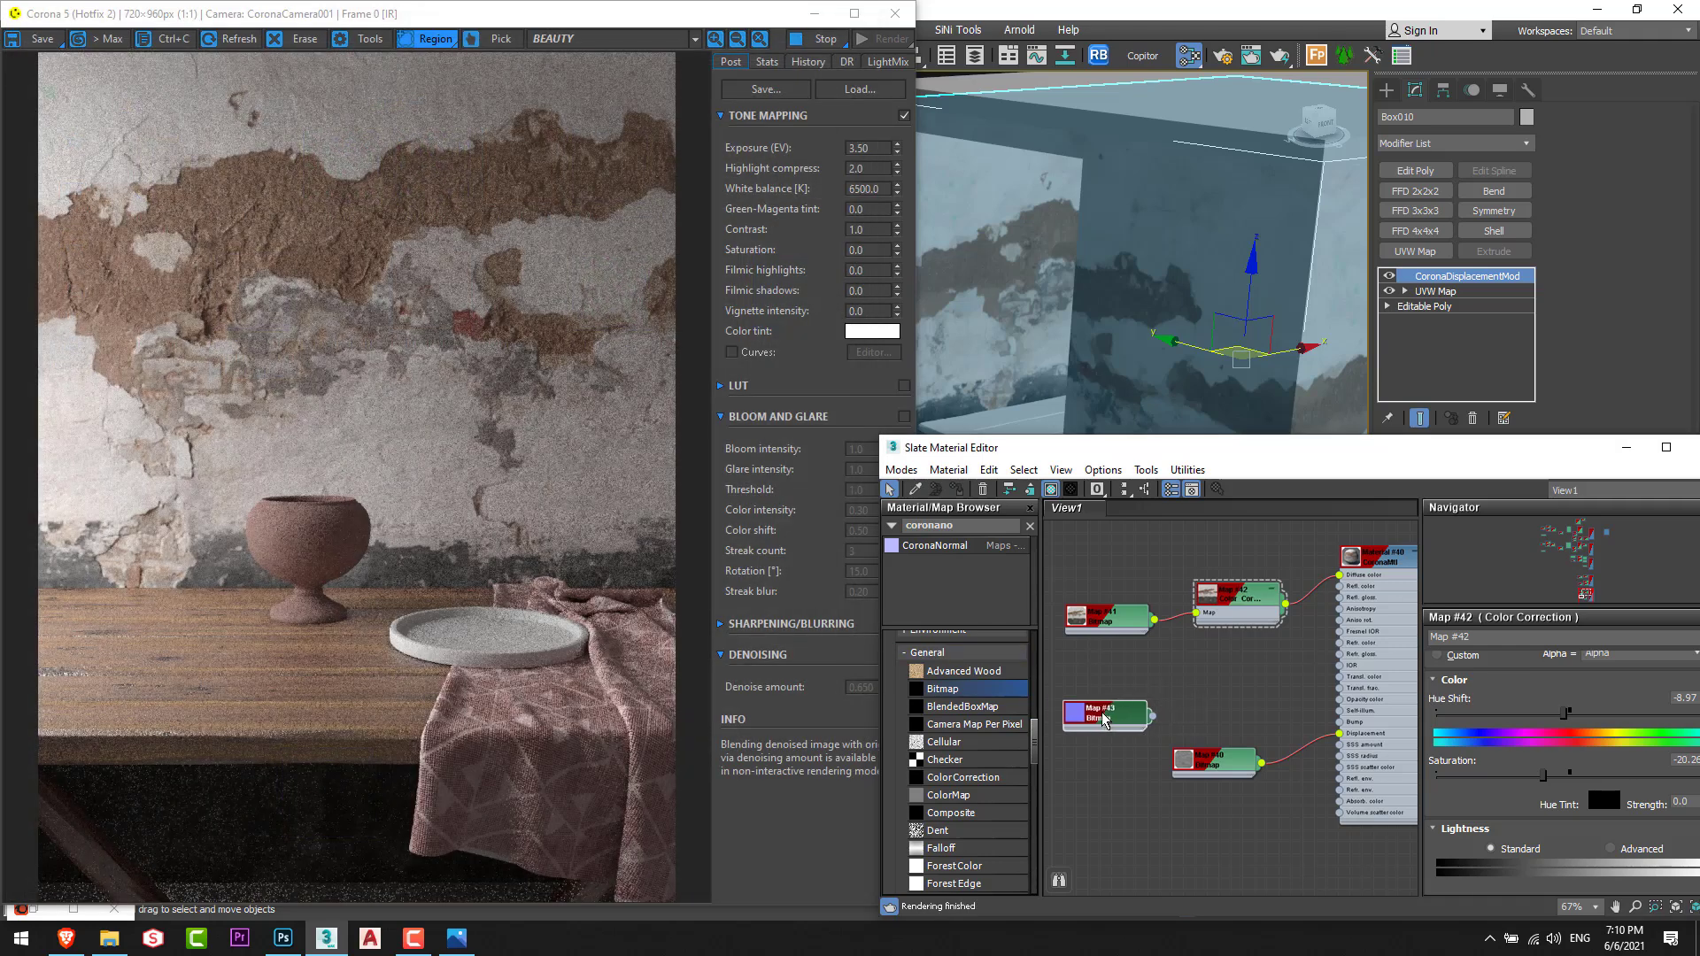
# Route the plaster normal bitmap through a CoronaNormal map, with Add gamma to input enabled, into the wall material's Bump.
pyautogui.moveTo(1104, 720); pyautogui.dragTo(1095, 709)
pyautogui.rightClick(1186, 698)
pyautogui.moveTo(1257, 726)
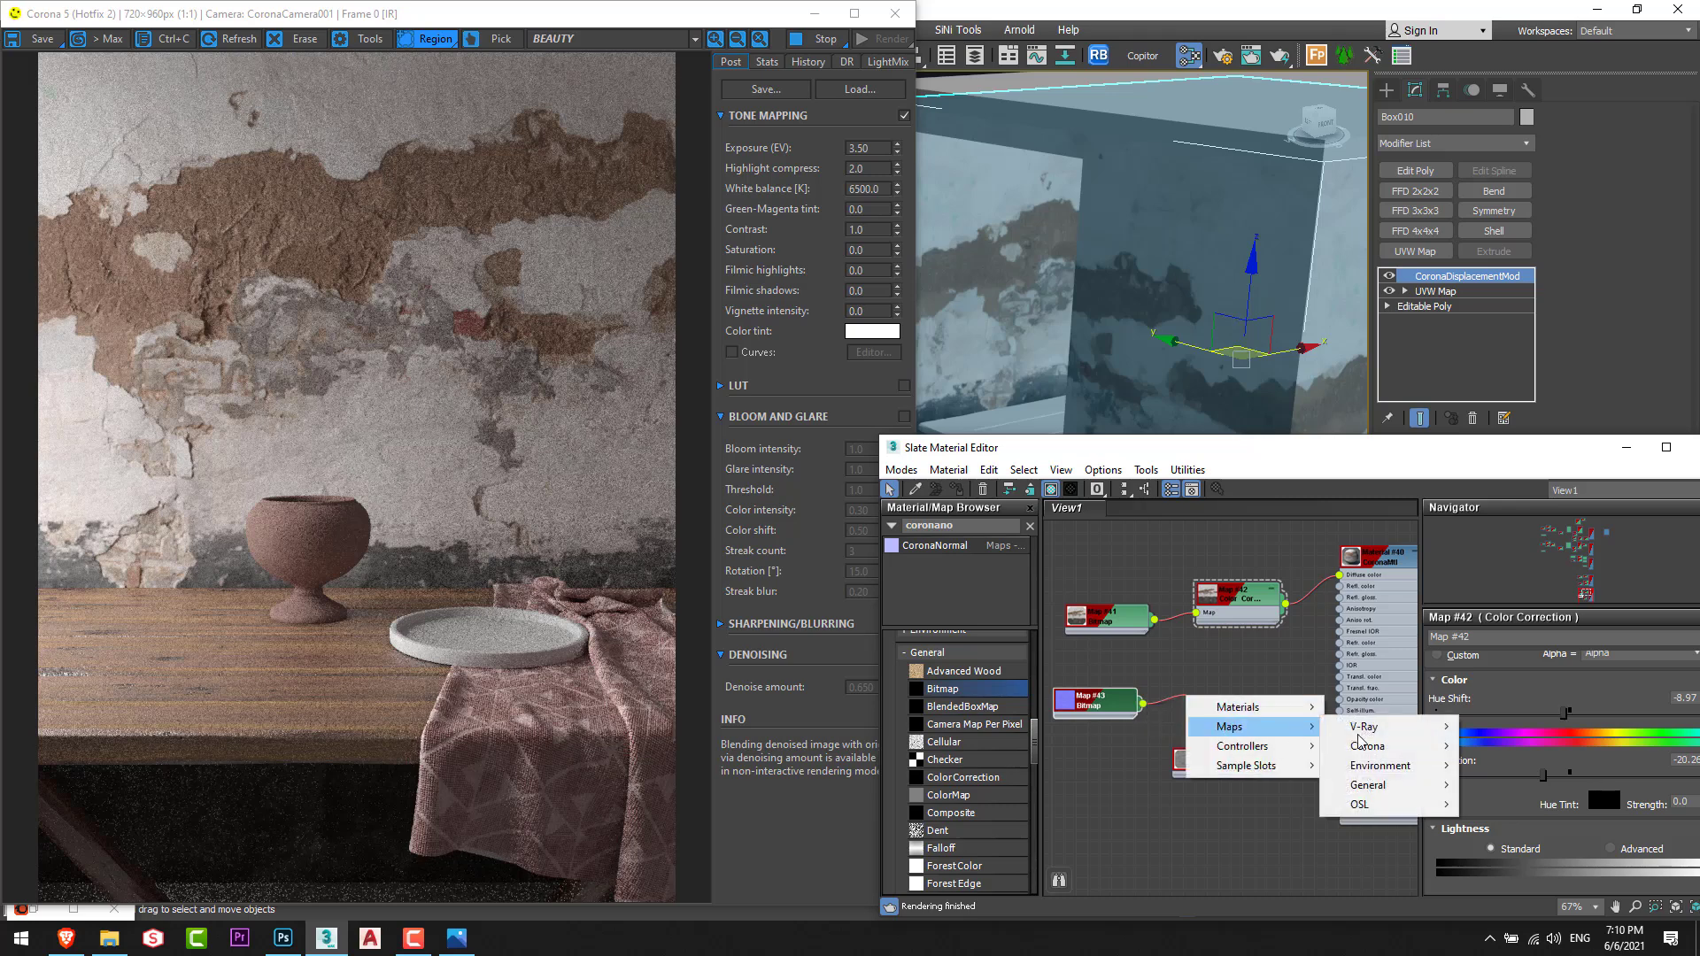
pyautogui.moveTo(1359, 742)
pyautogui.click(1523, 602)
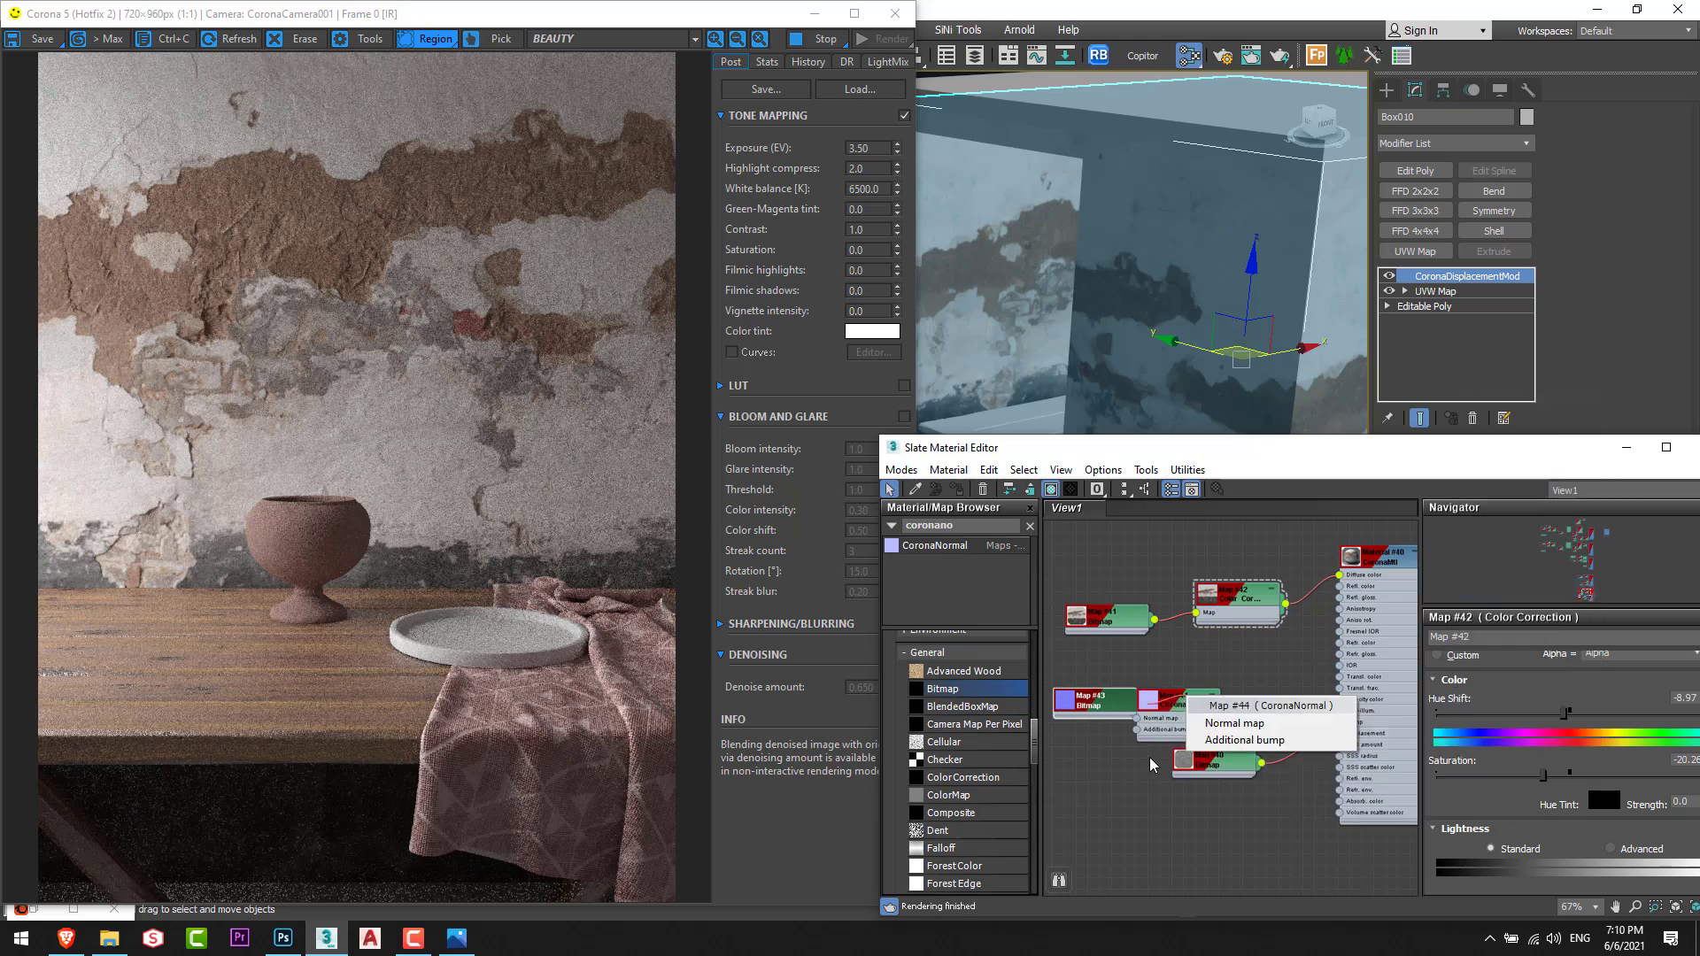
pyautogui.click(1234, 723)
pyautogui.moveTo(1177, 734); pyautogui.dragTo(1338, 721)
pyautogui.doubleClick(1239, 718)
pyautogui.moveTo(1217, 706); pyautogui.dragTo(1204, 705)
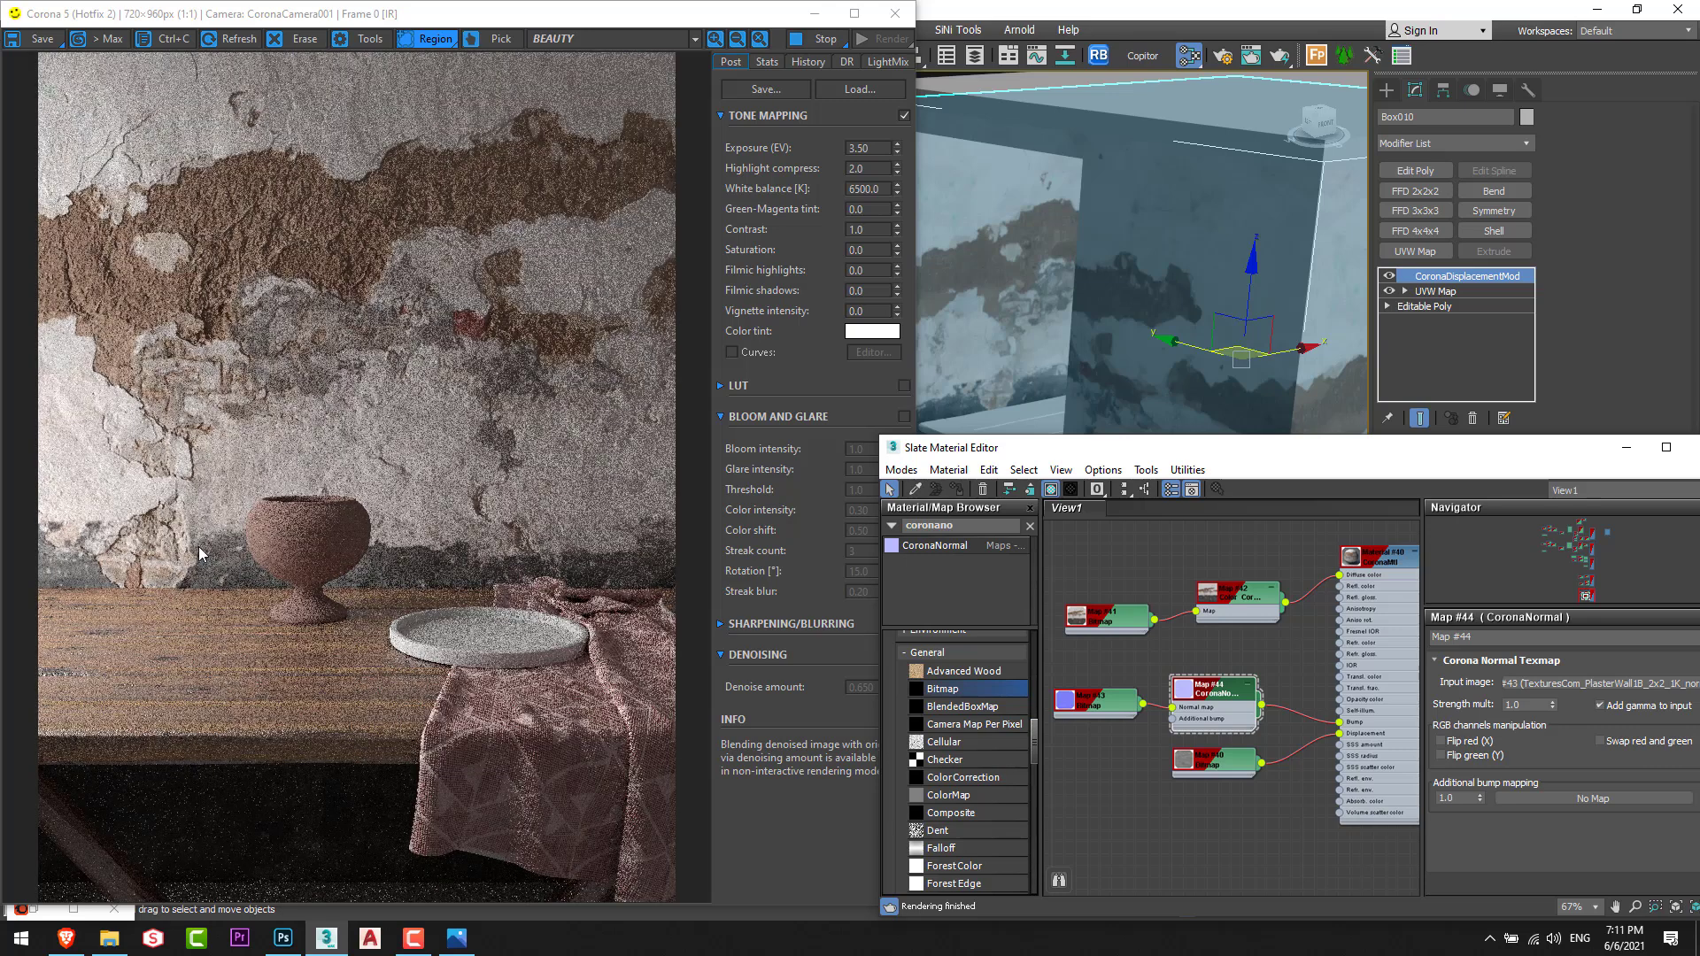
# Set the wall material's Bump amount to 0.75.
pyautogui.click(1372, 726)
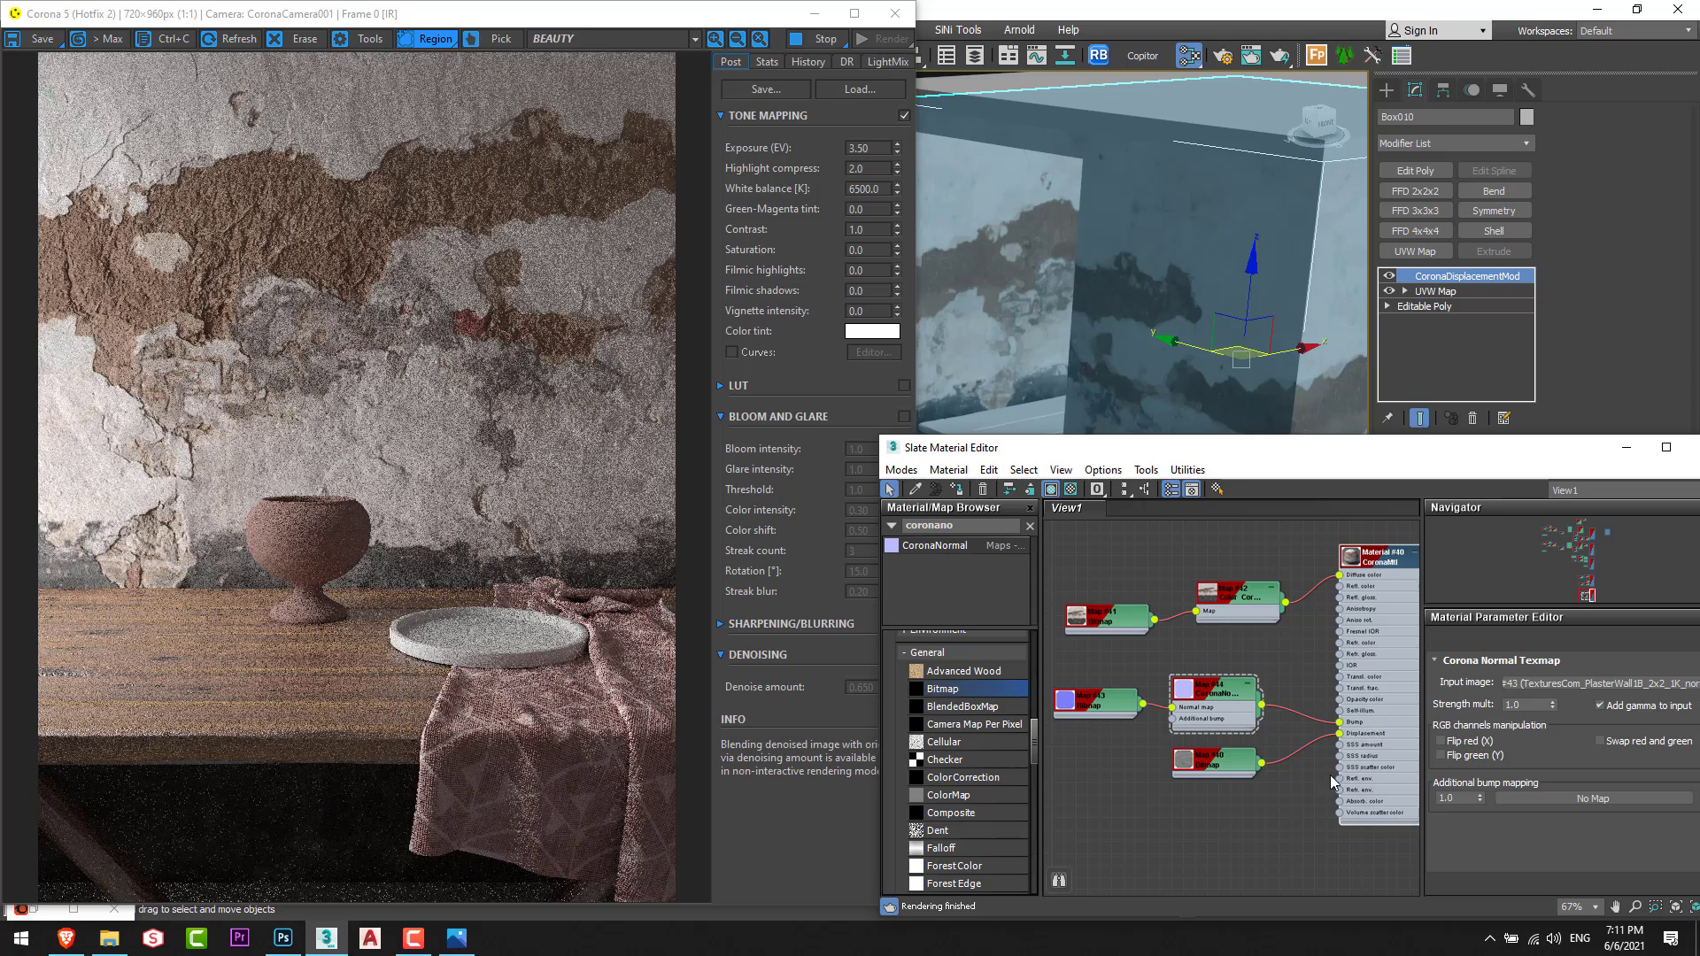
pyautogui.moveTo(1660, 801); pyautogui.dragTo(1582, 239)
pyautogui.click(1544, 862)
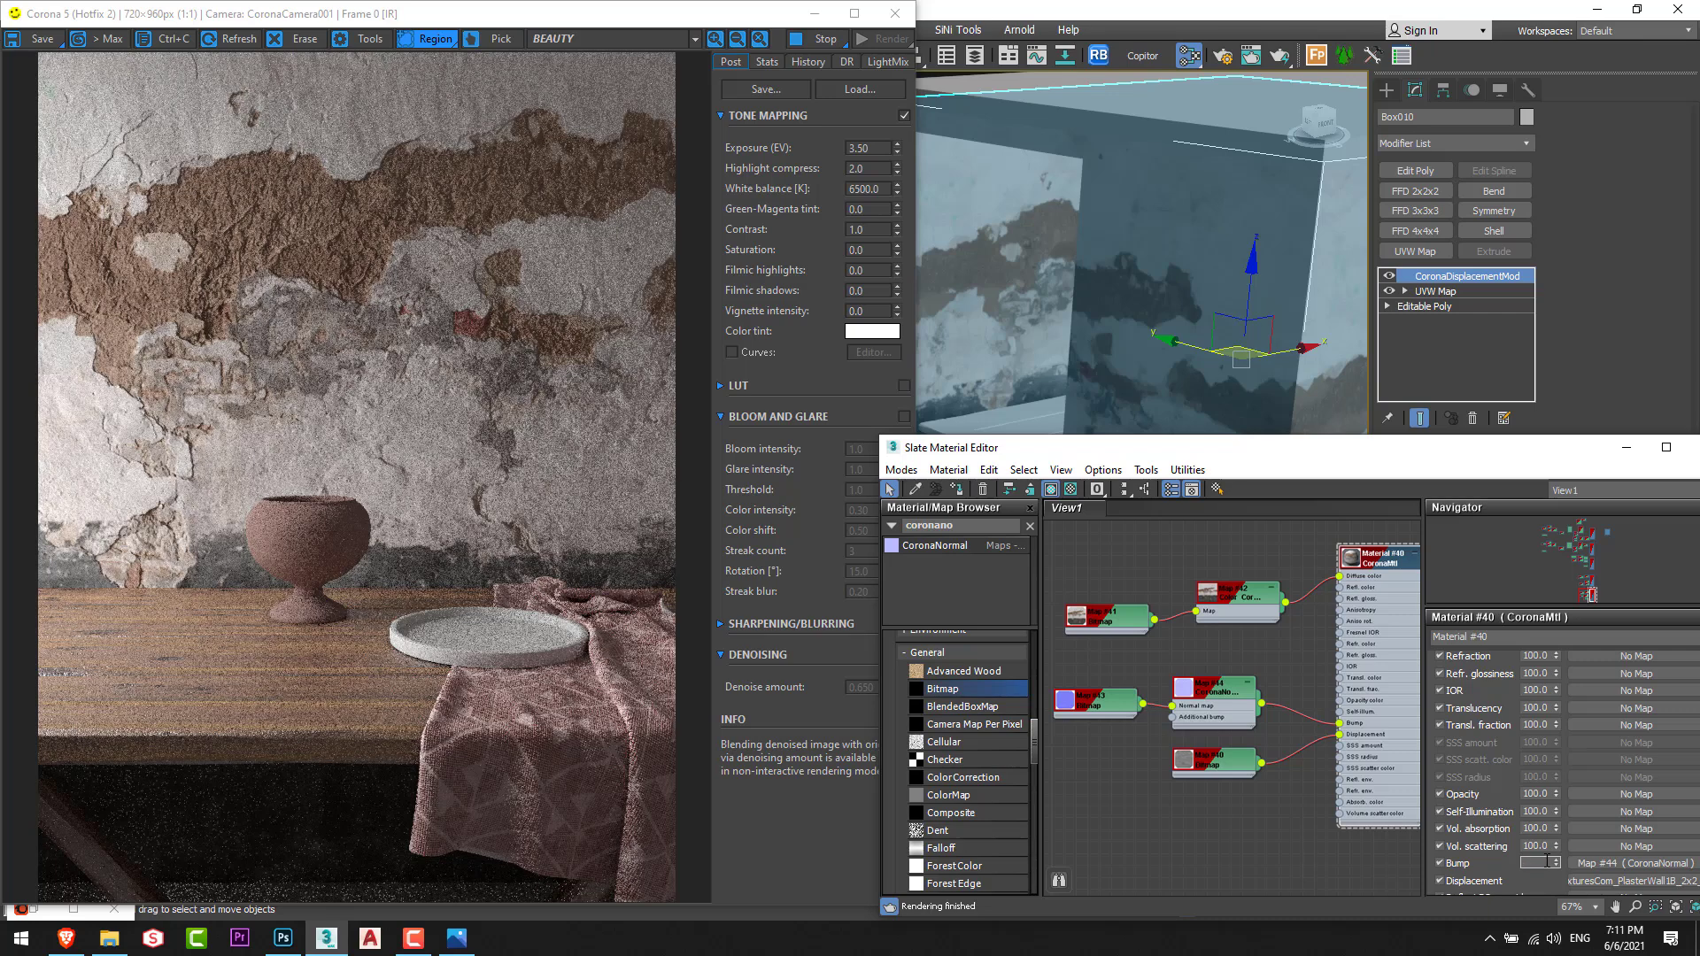
pyautogui.press('Return')
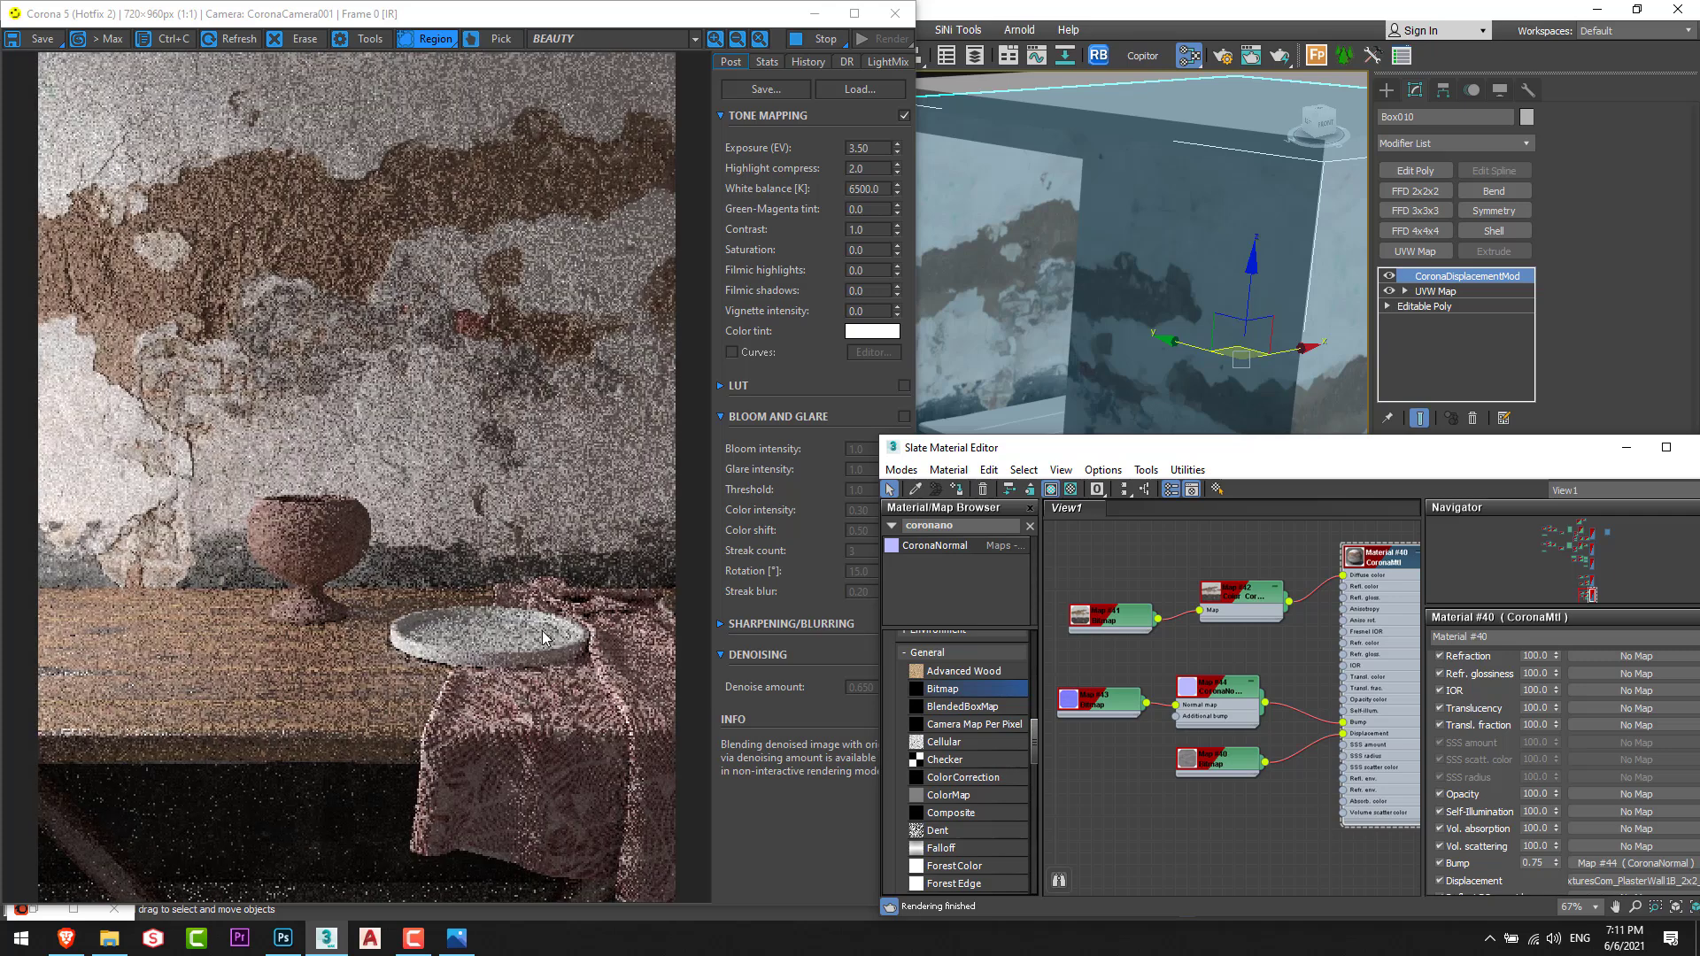
# Create a new CoronaMtl below the wall material and connect a ColorCorrection map to its Diffuse color.
pyautogui.scroll(-5, 1261, 717)
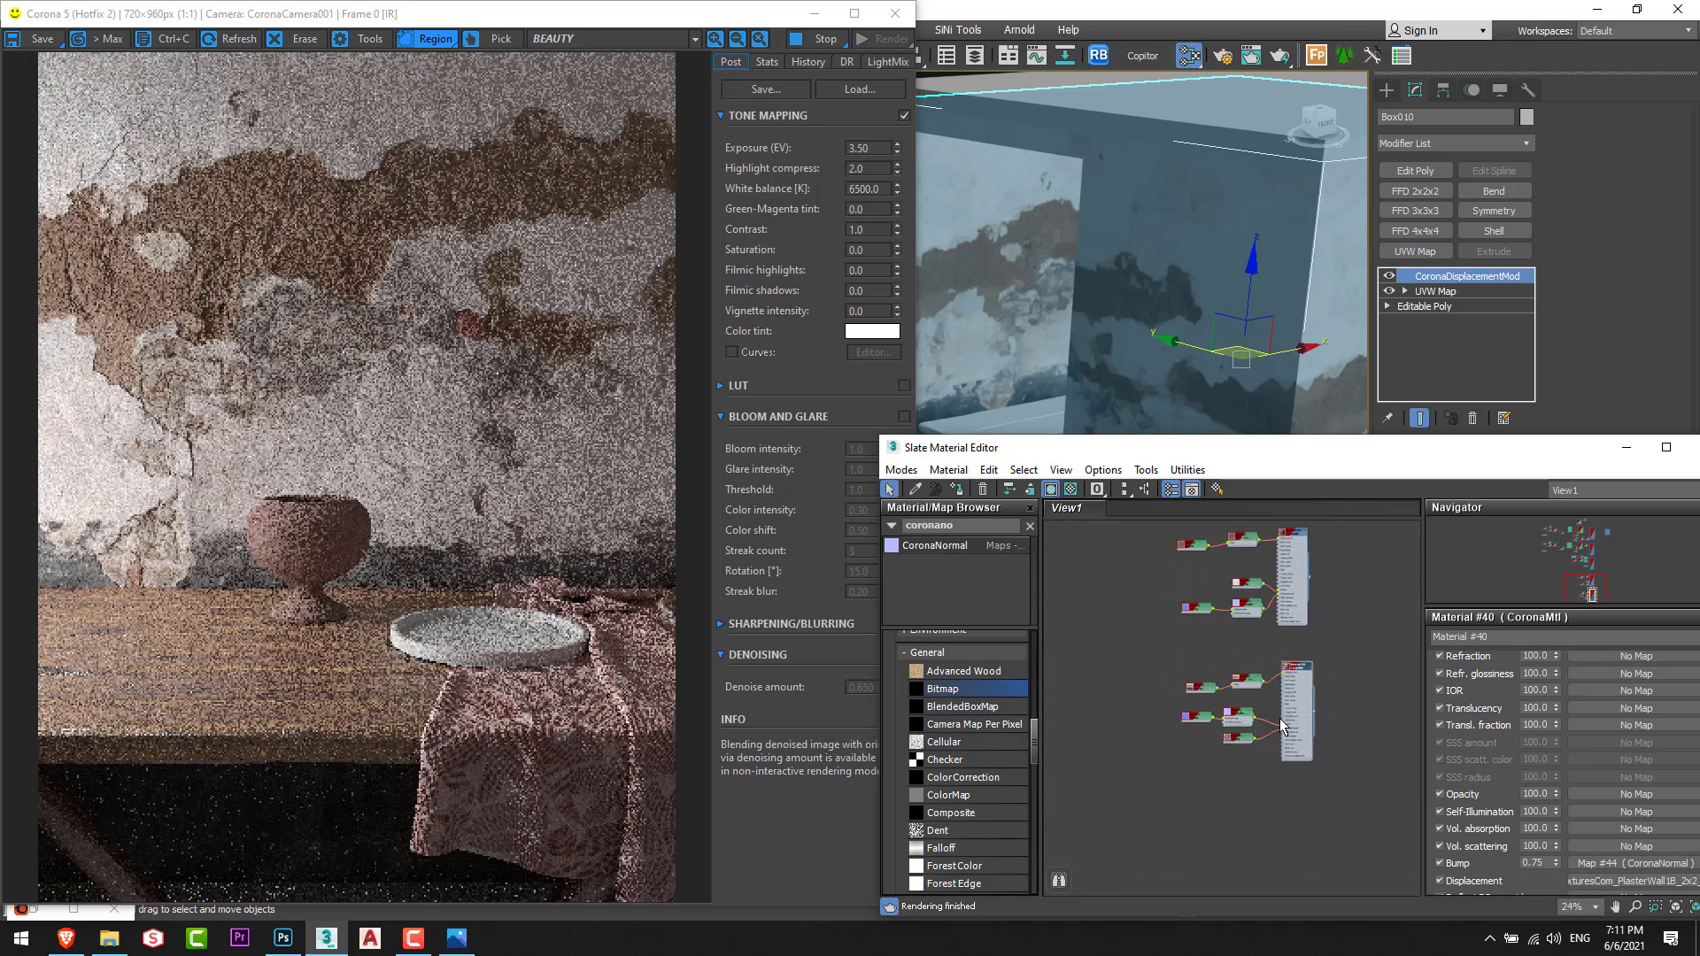
pyautogui.scroll(1, 1277, 747)
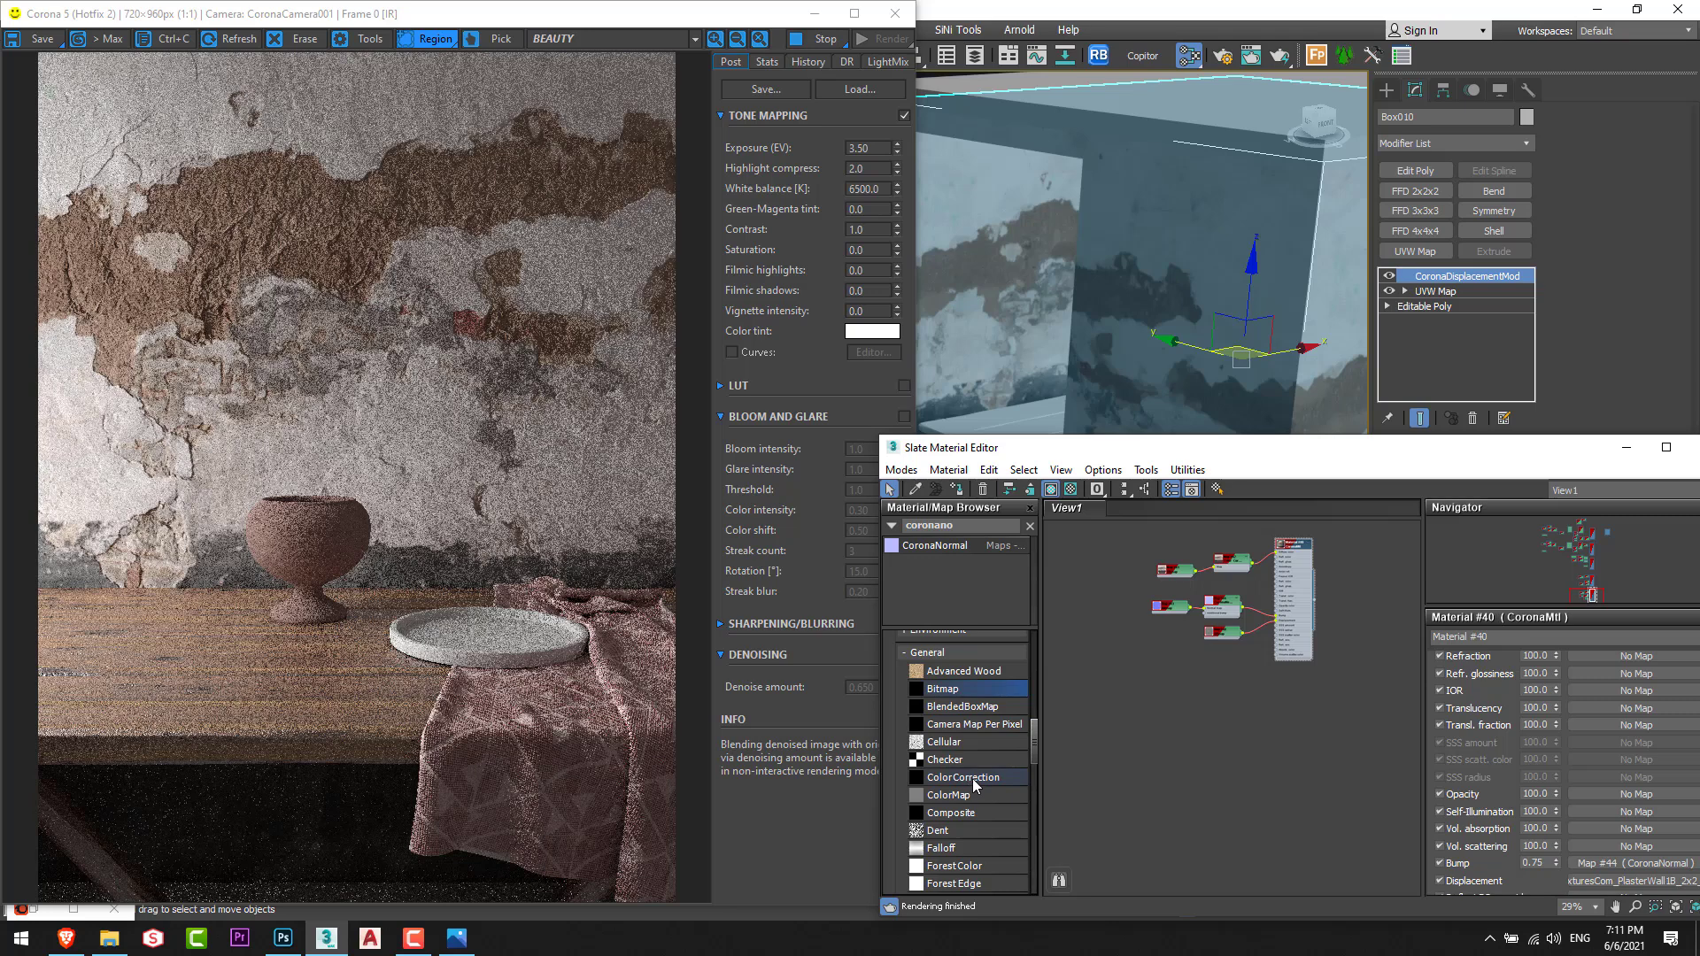
pyautogui.scroll(5, 983, 708)
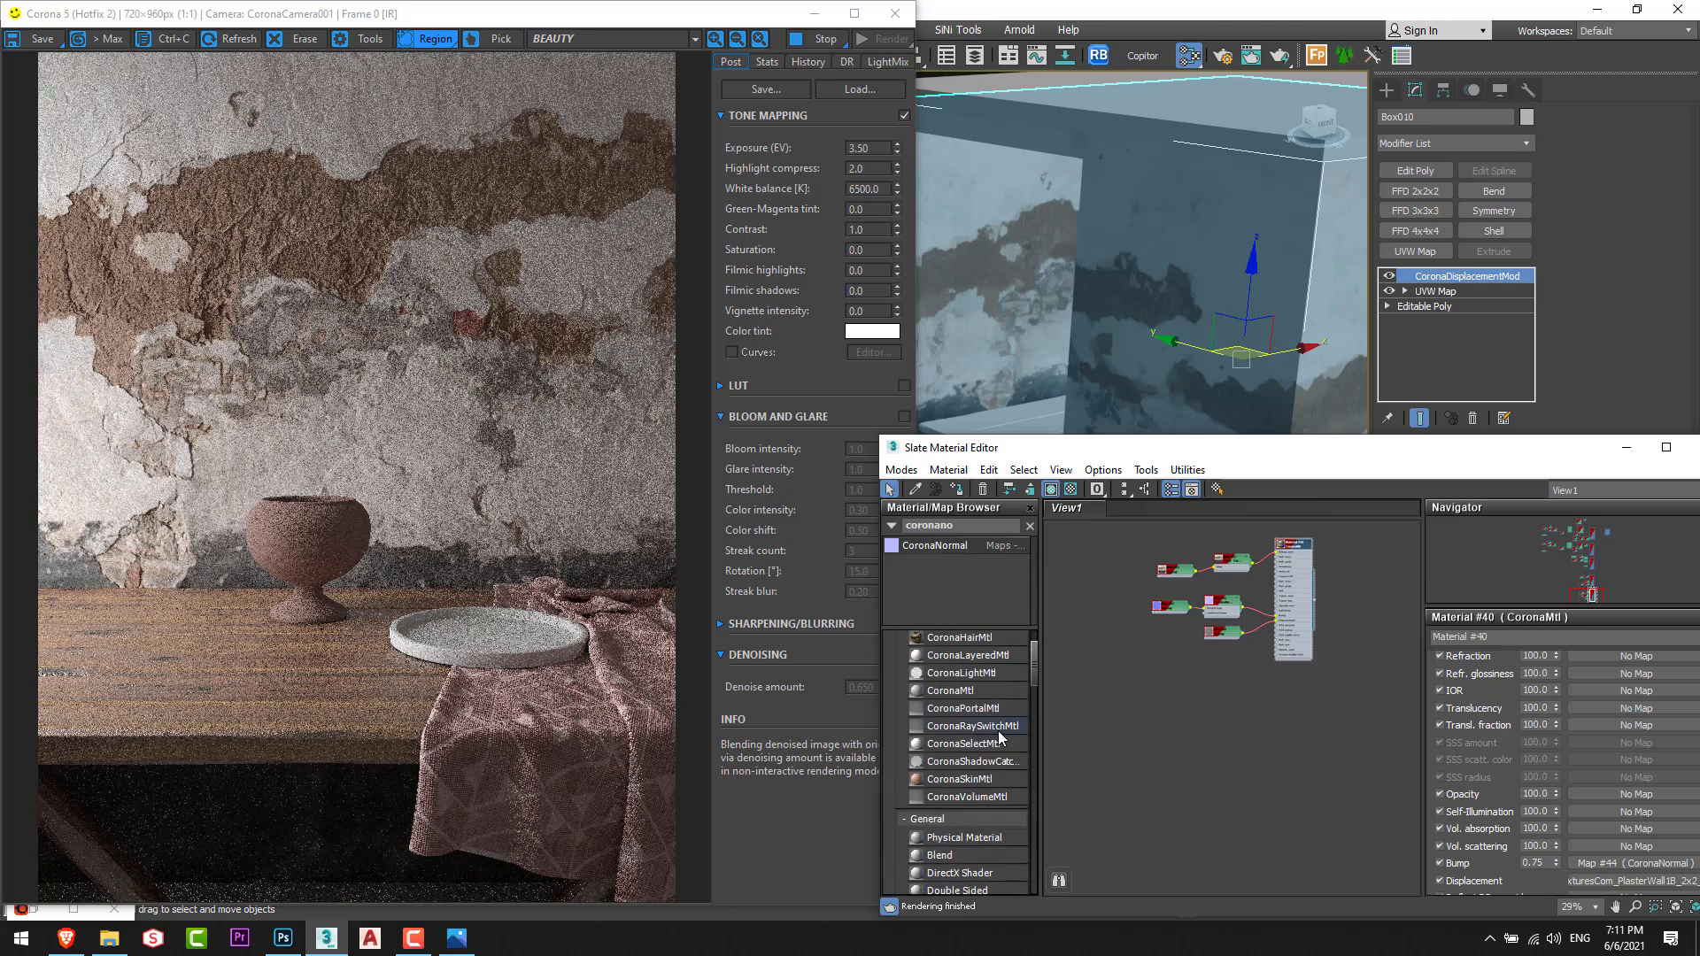
pyautogui.moveTo(971, 754); pyautogui.dragTo(1294, 733)
pyautogui.scroll(-5, 954, 772)
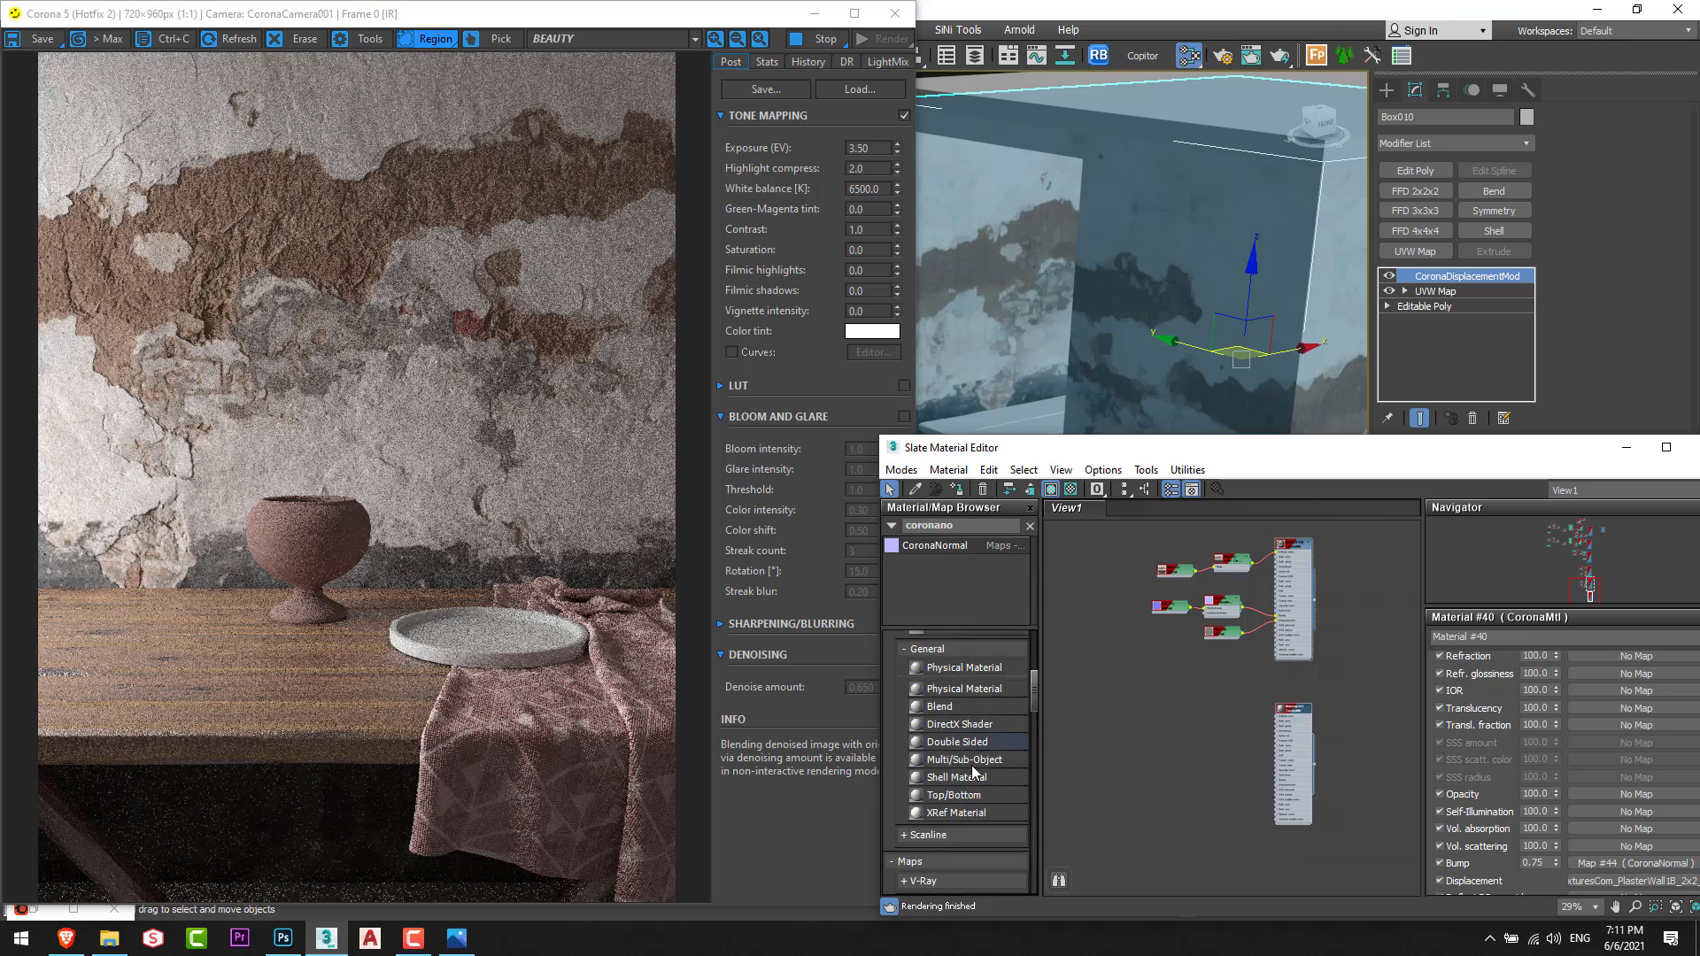
pyautogui.scroll(-2, 975, 806)
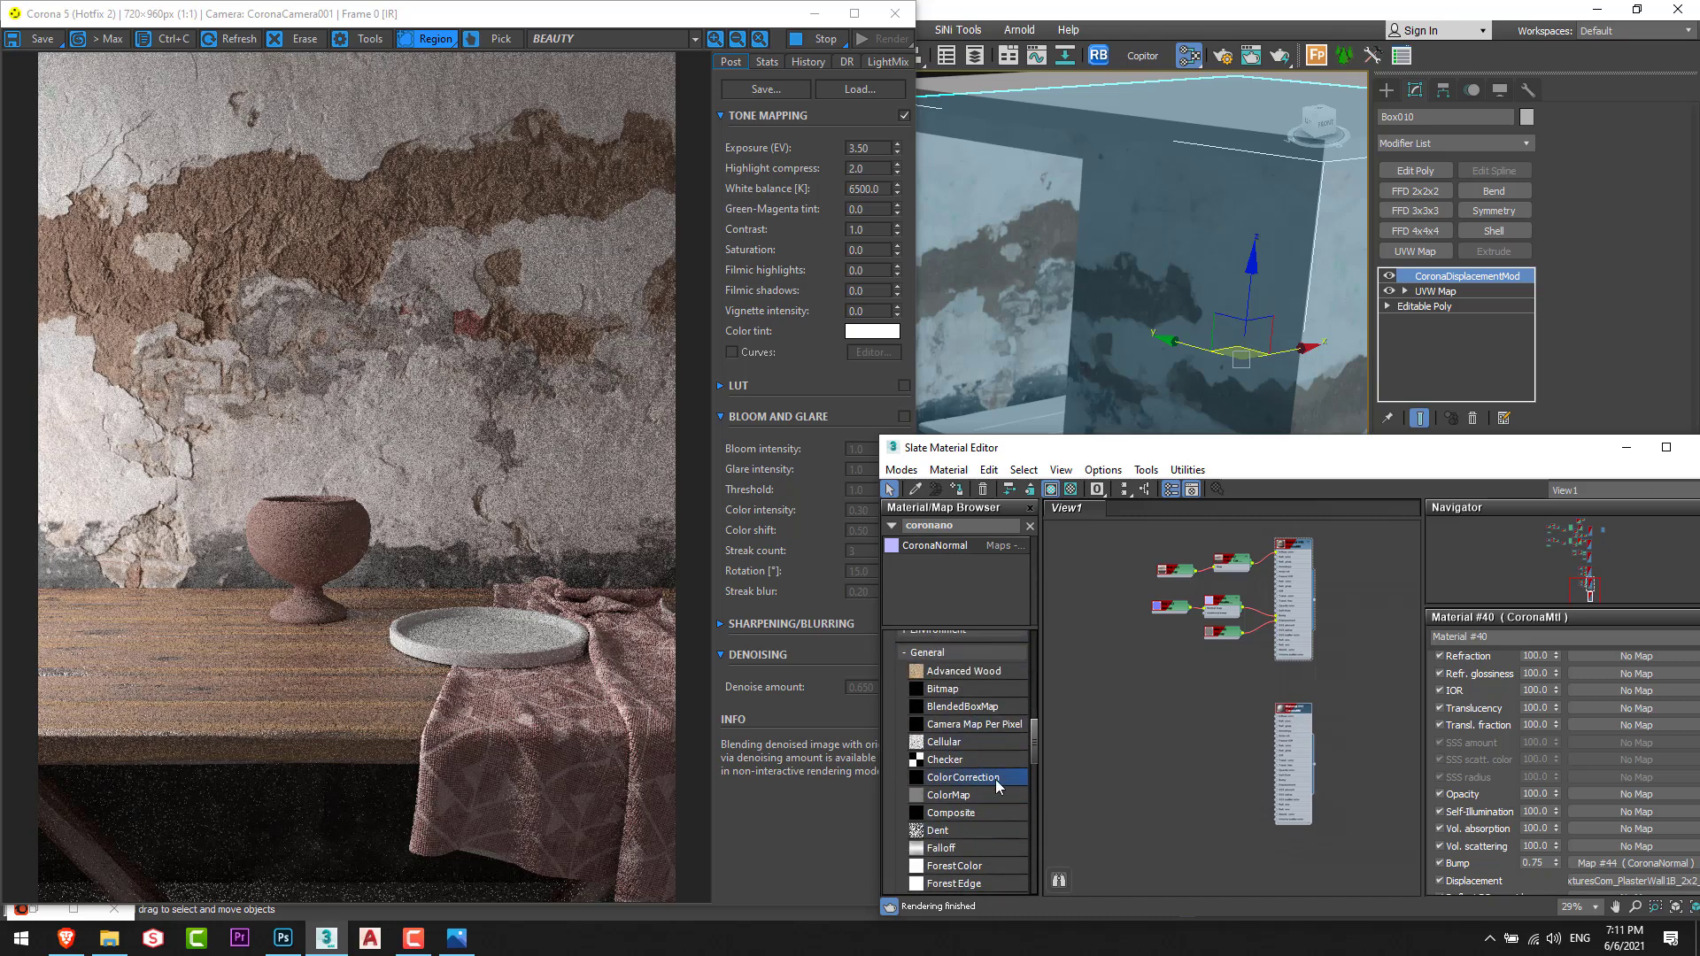
pyautogui.moveTo(1203, 736); pyautogui.dragTo(1271, 655)
pyautogui.scroll(5, 1204, 742)
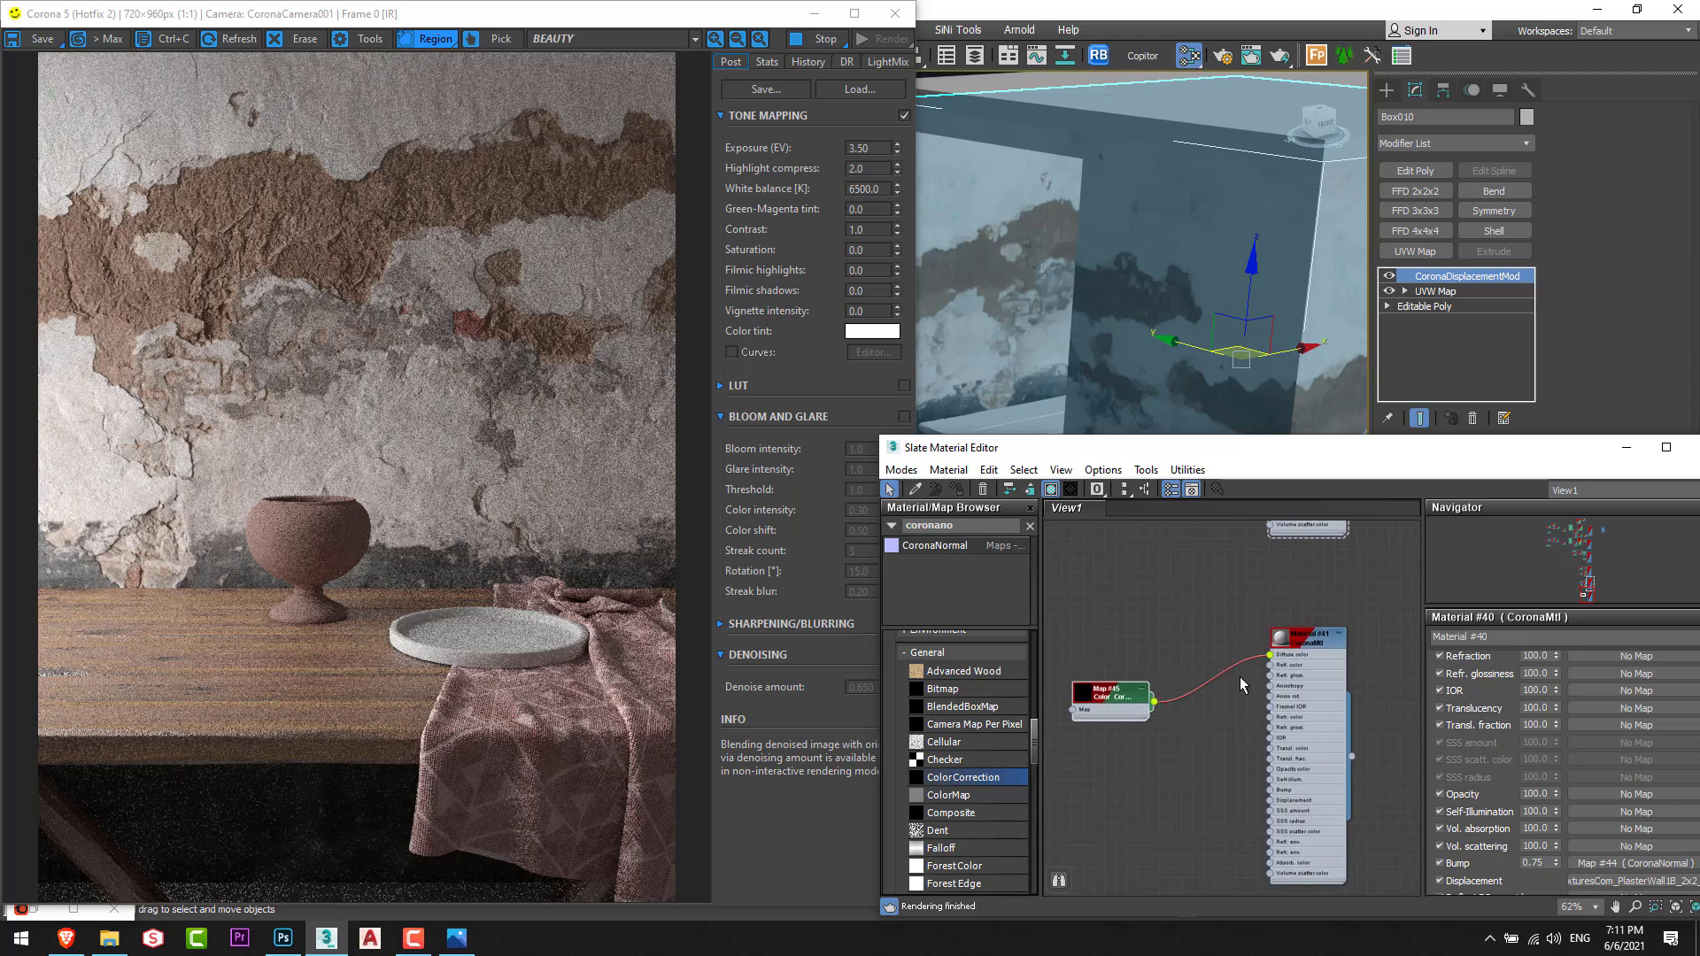
# Set the new ColorCorrection's default color by sampling the reddish-brown bowl in the render.
pyautogui.doubleClick(1098, 709)
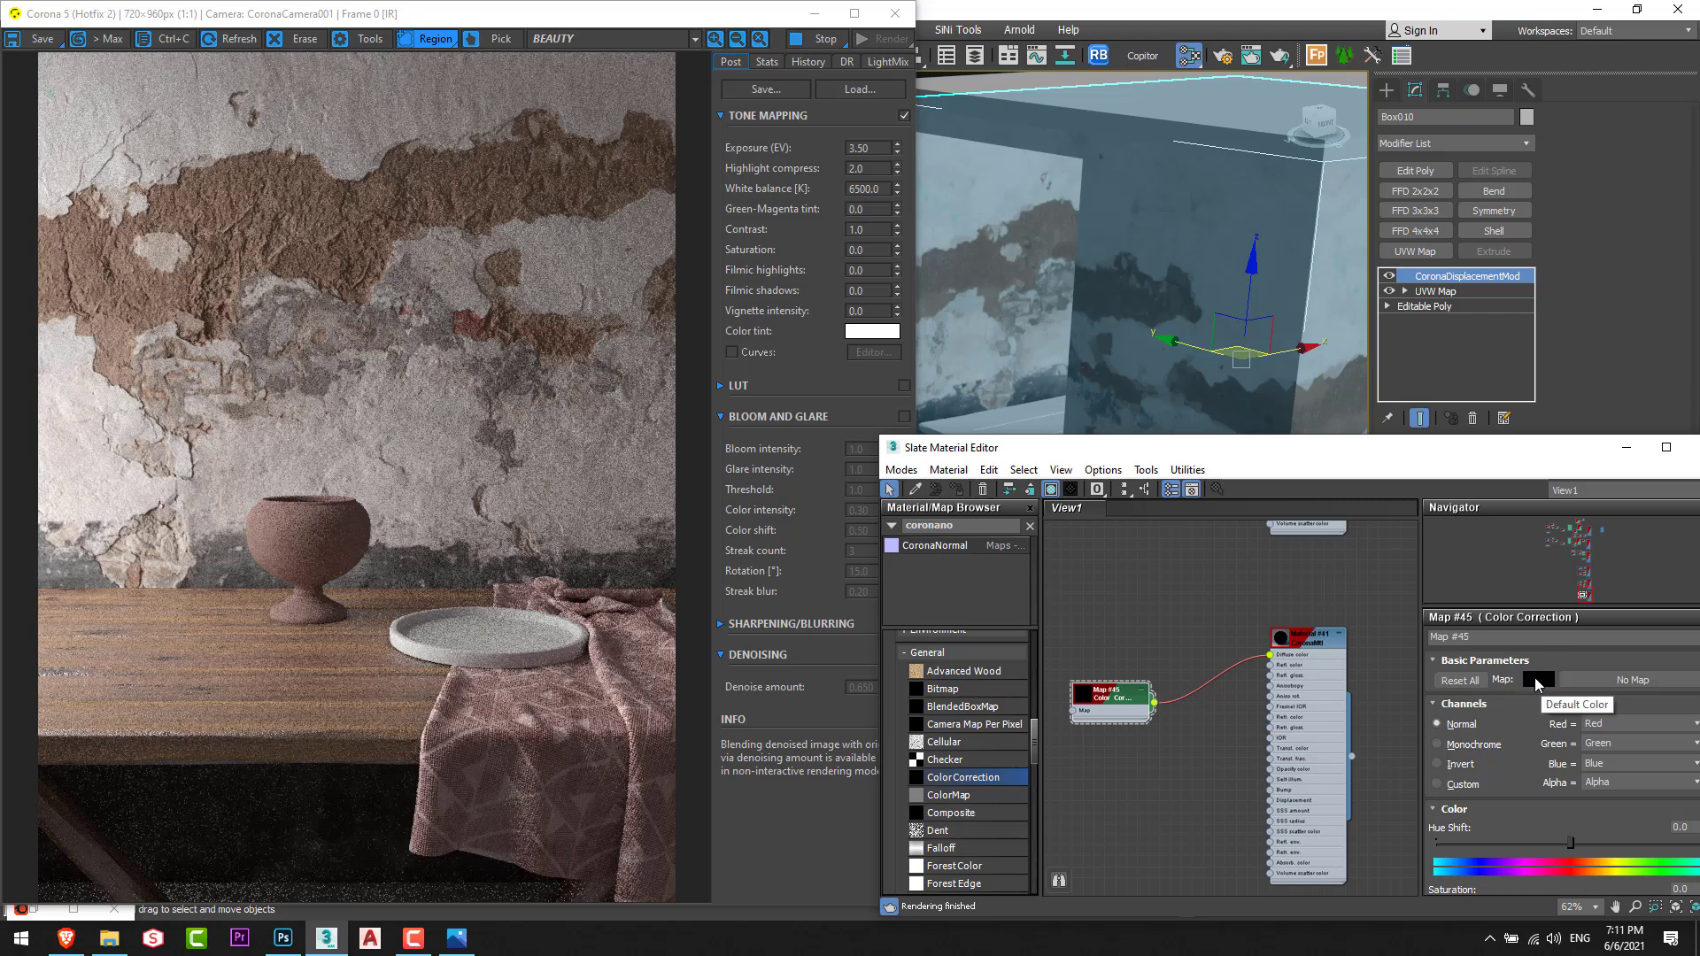
pyautogui.click(1537, 680)
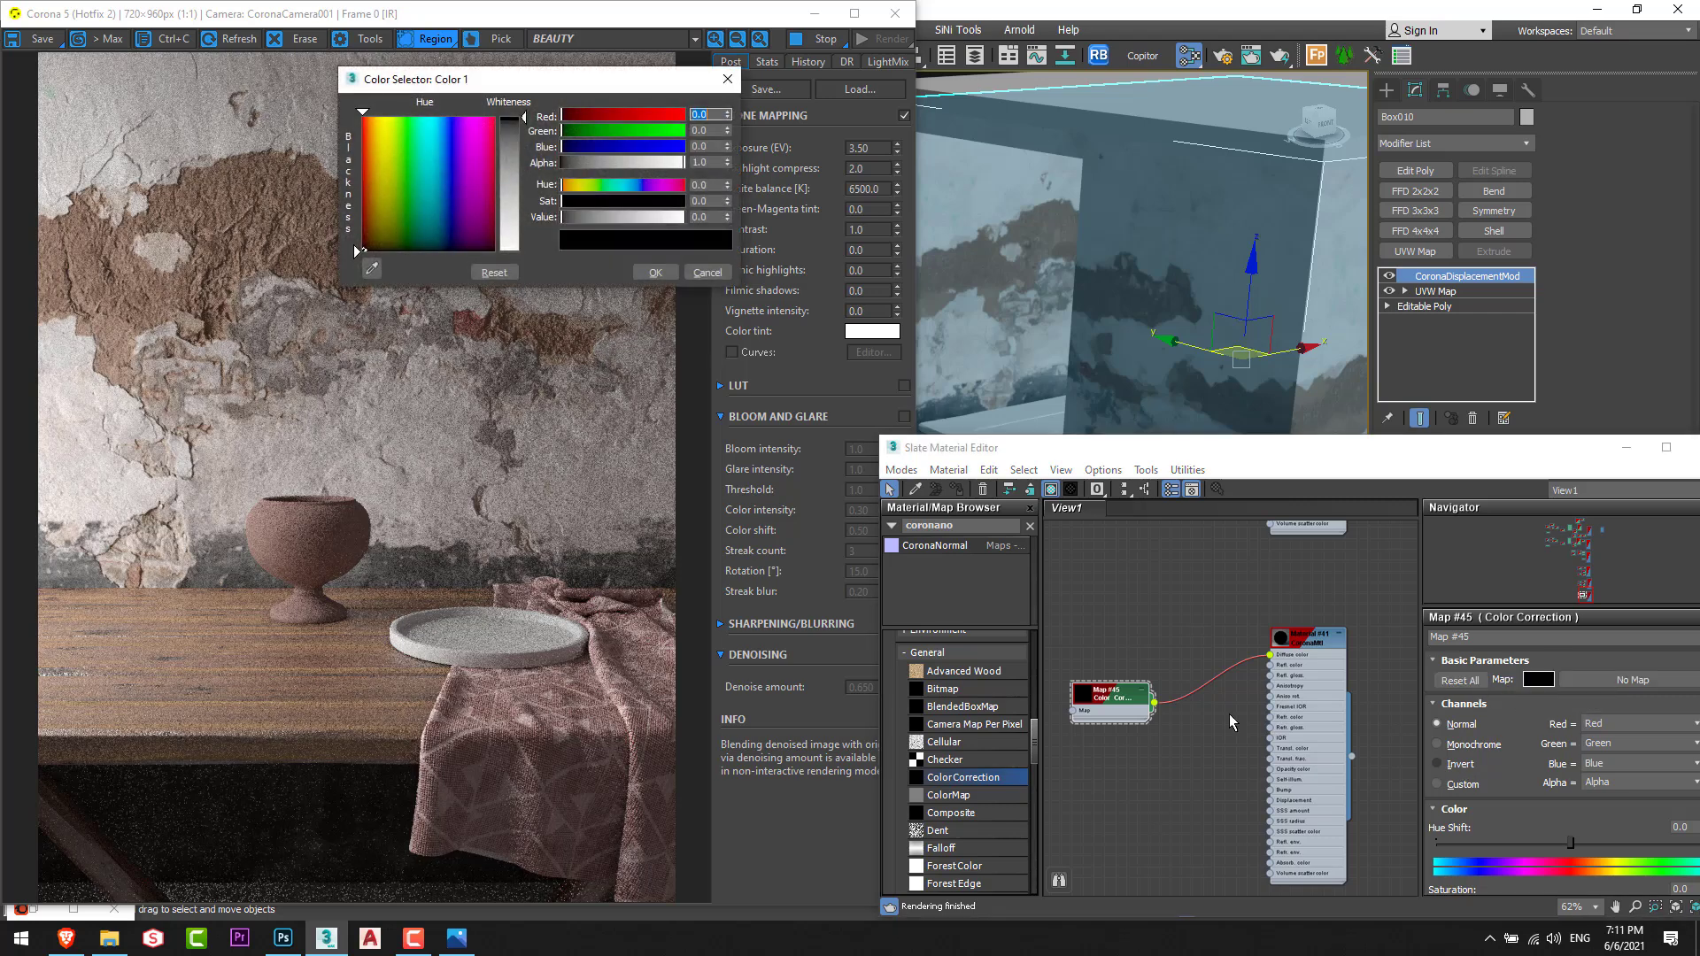
pyautogui.click(373, 269)
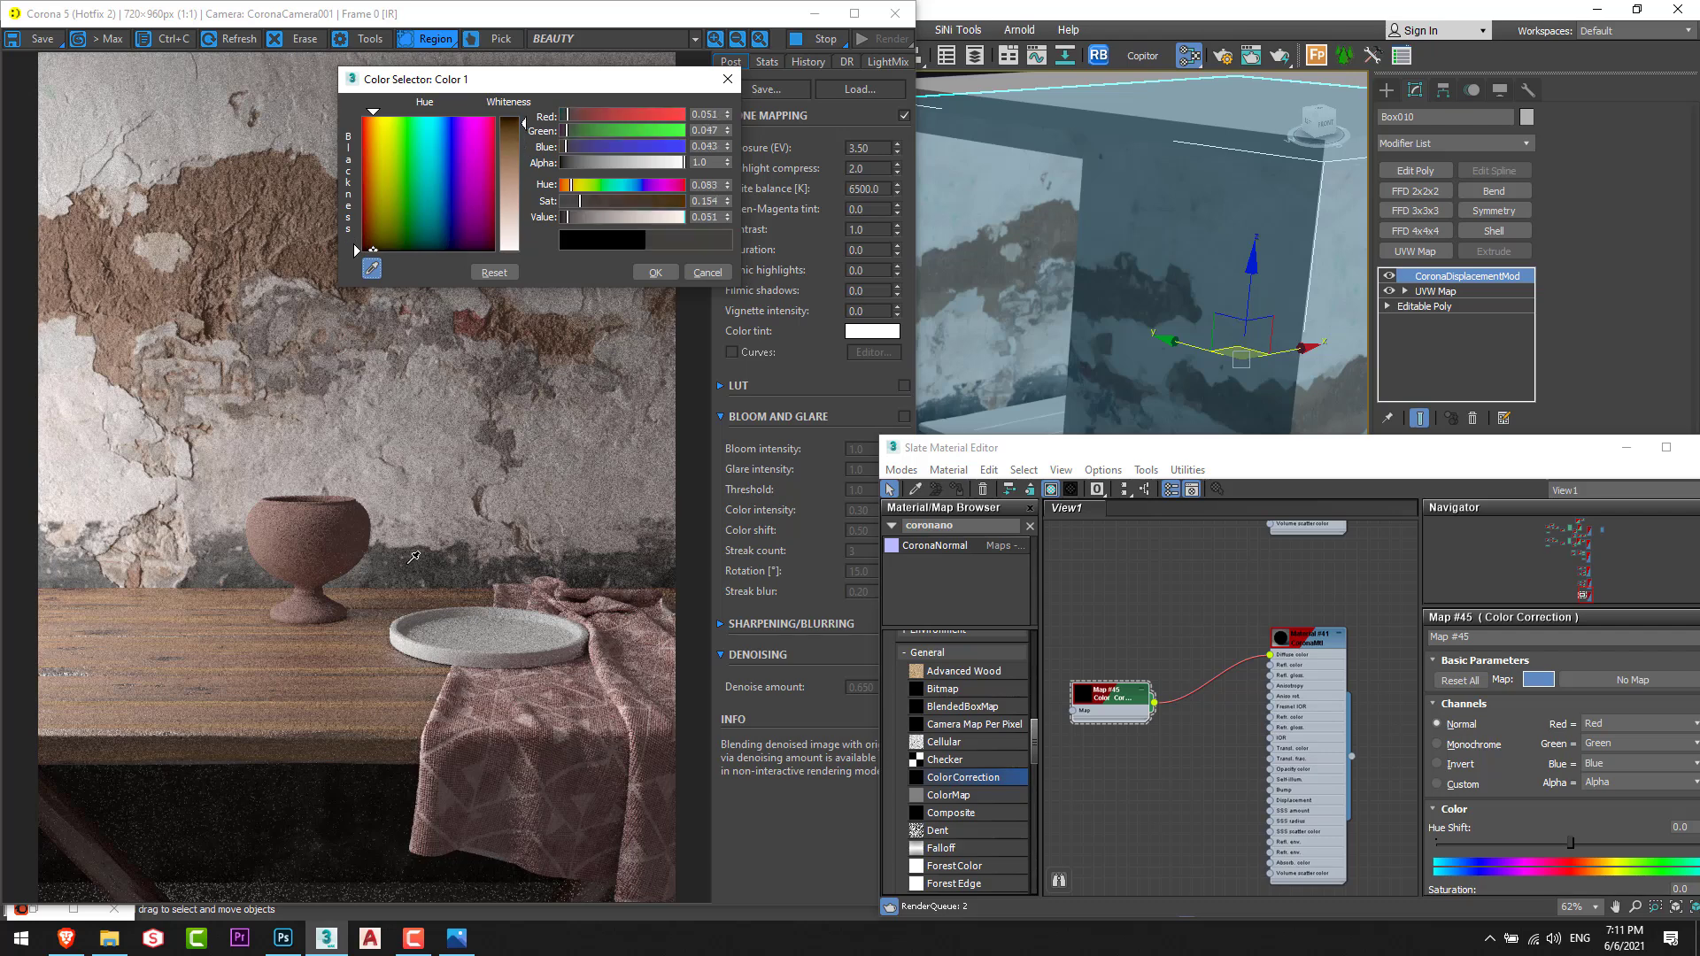
pyautogui.click(282, 523)
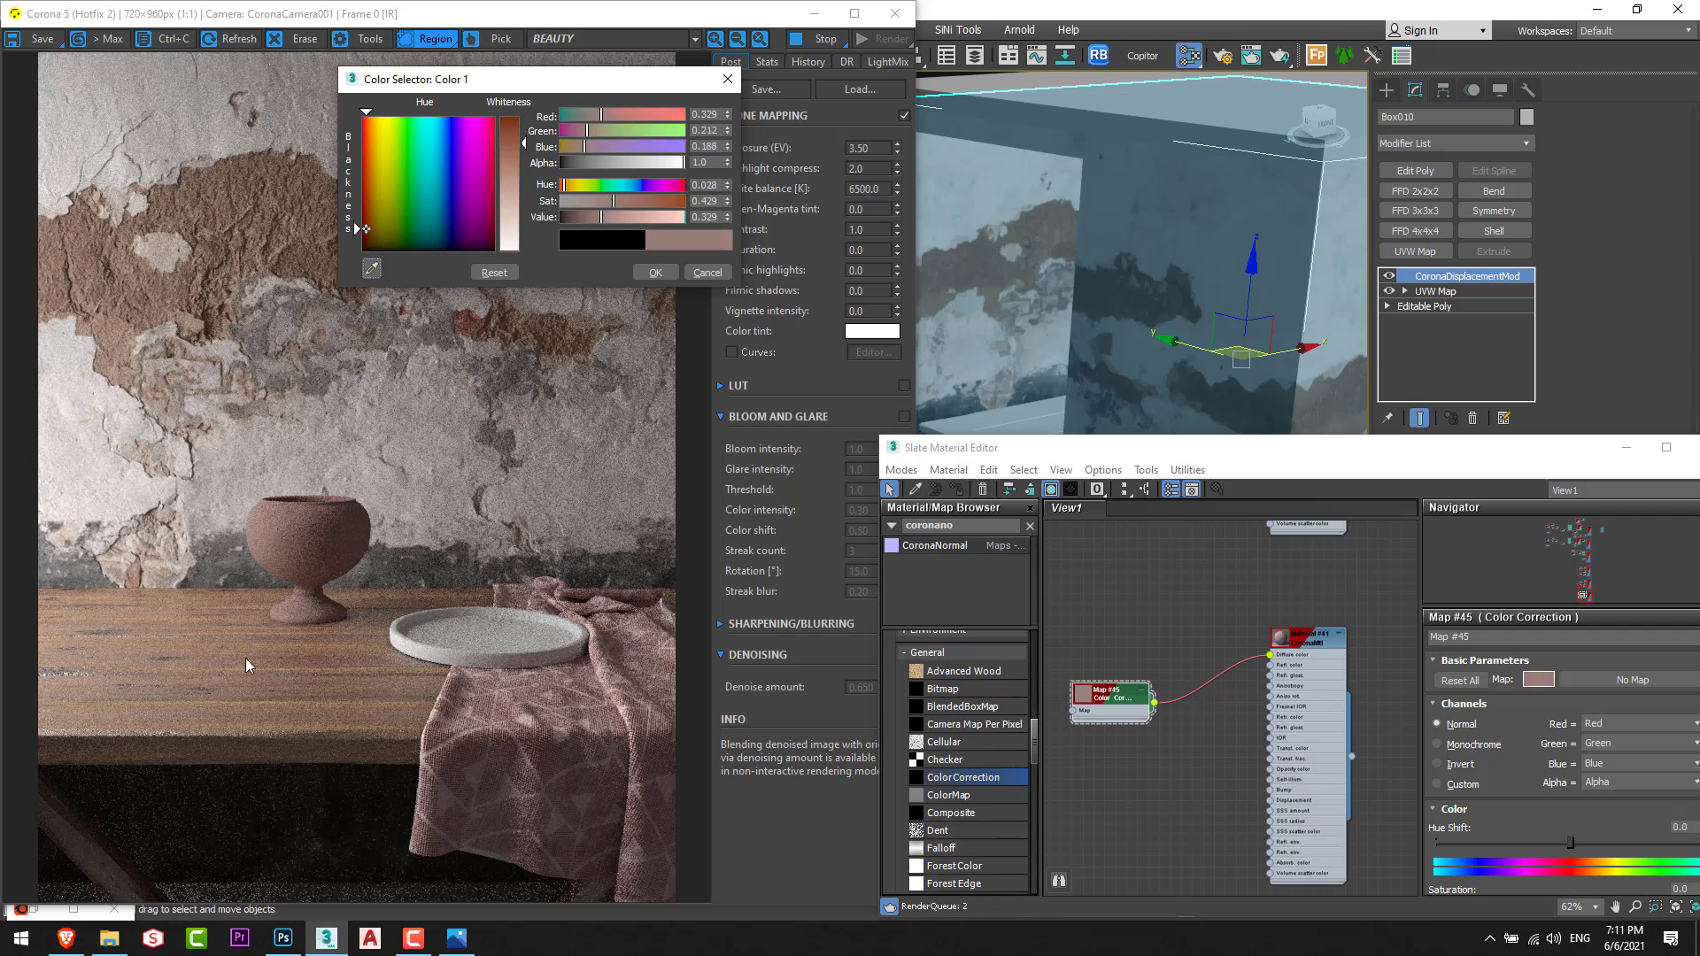
pyautogui.click(656, 271)
# Pick the round plate in the render and assign the new material to it.
pyautogui.click(498, 38)
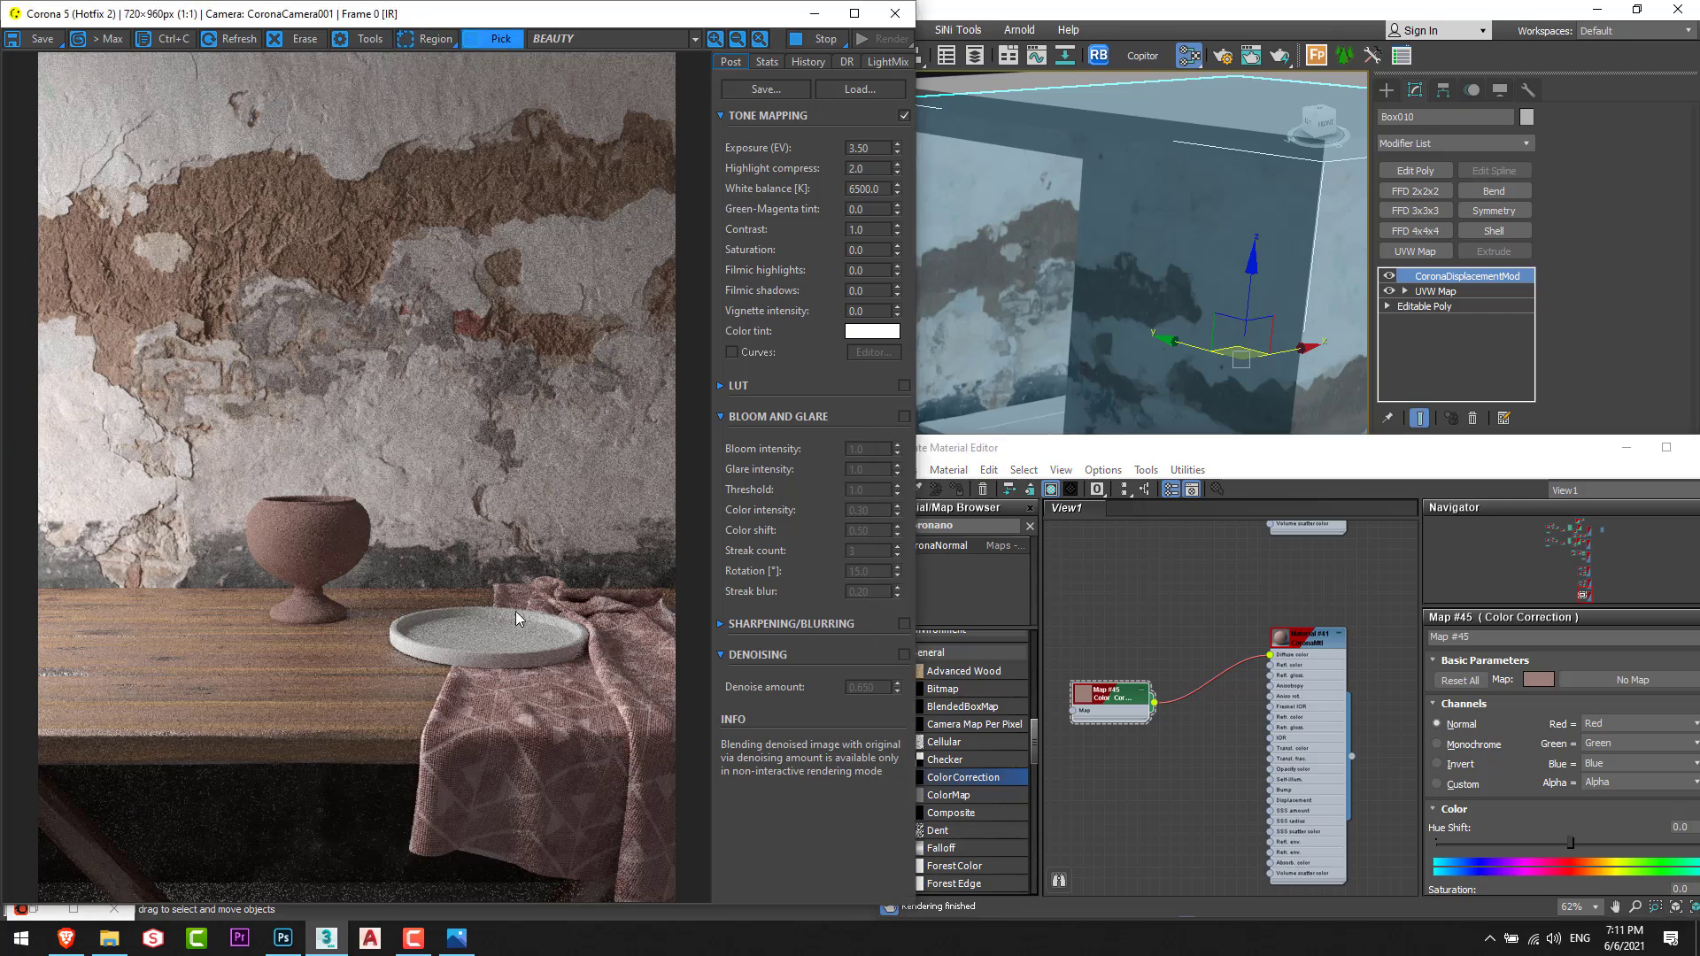
pyautogui.click(470, 646)
pyautogui.click(969, 479)
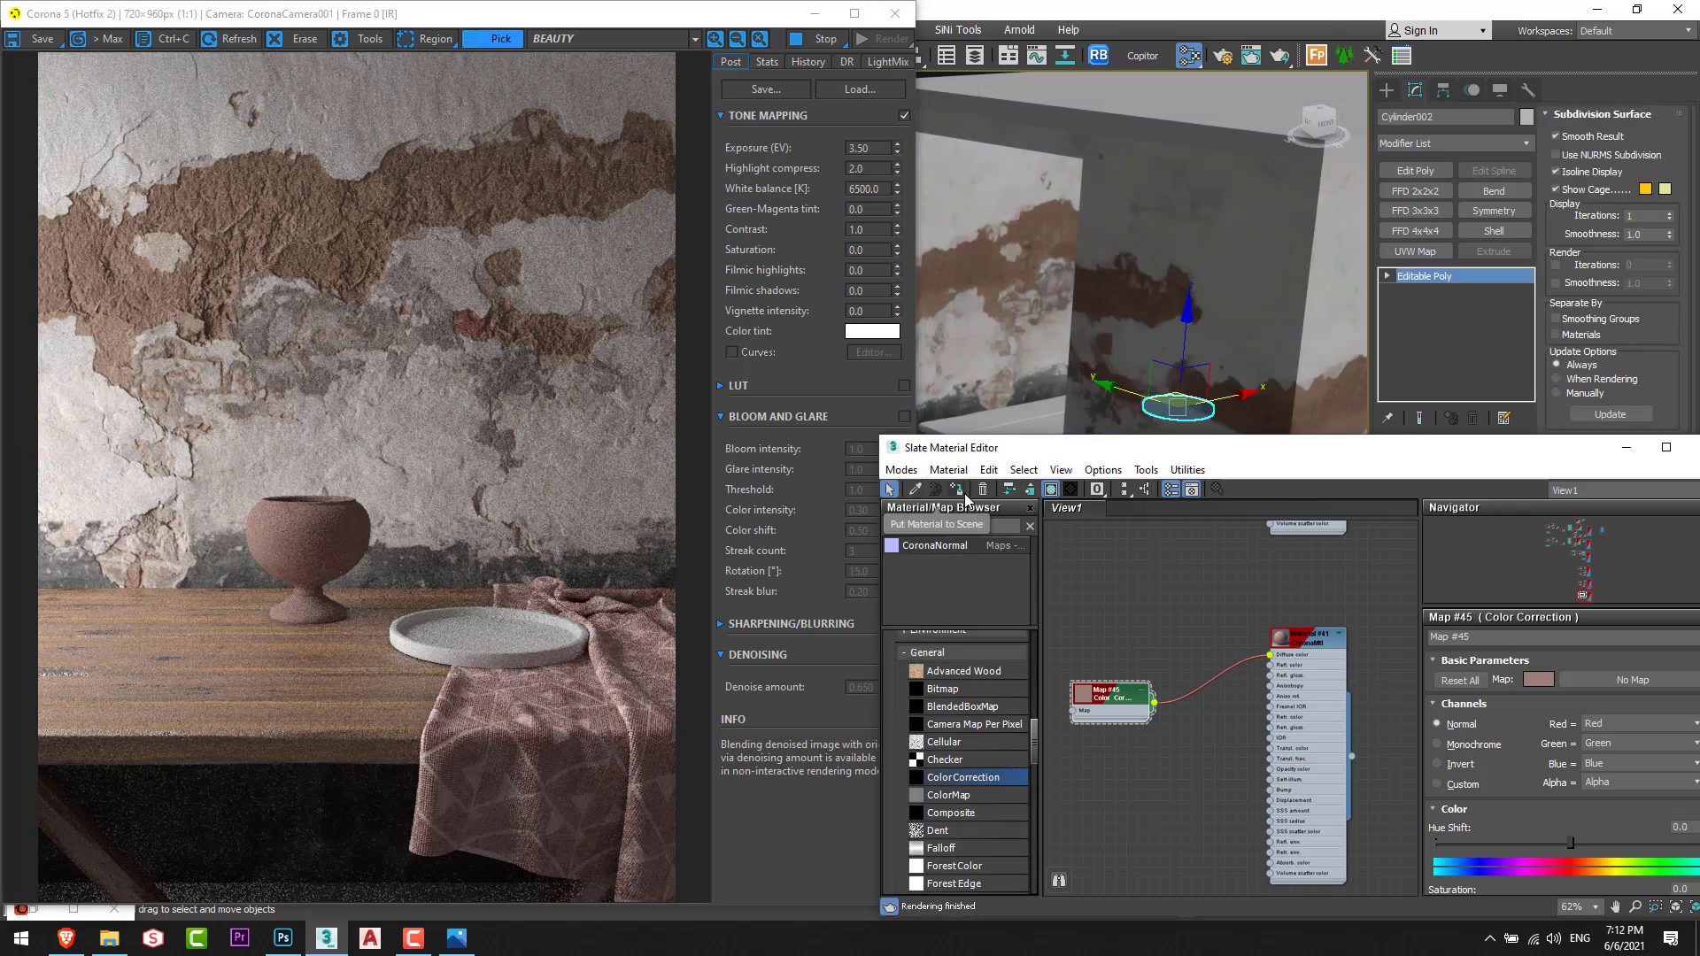
pyautogui.click(957, 493)
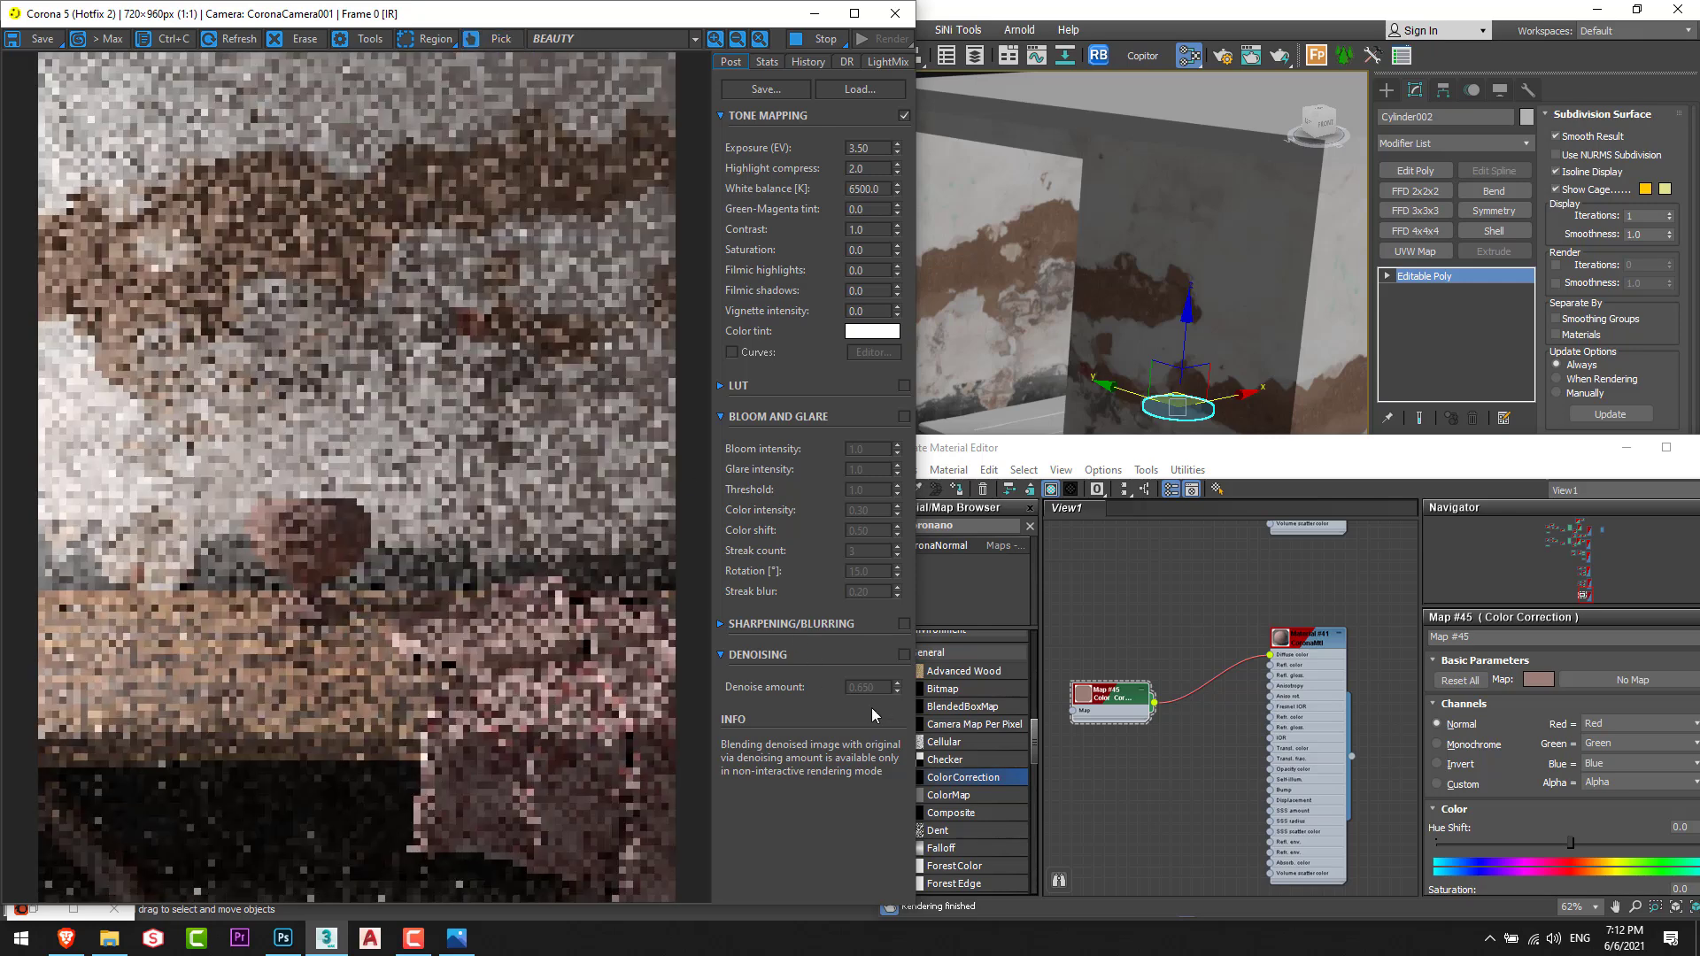
# Set the plate ColorCorrection's Saturation to about -23 and move its node farther from the plate material.
pyautogui.scroll(1, 460, 652)
pyautogui.moveTo(460, 652); pyautogui.dragTo(421, 652, button='middle')
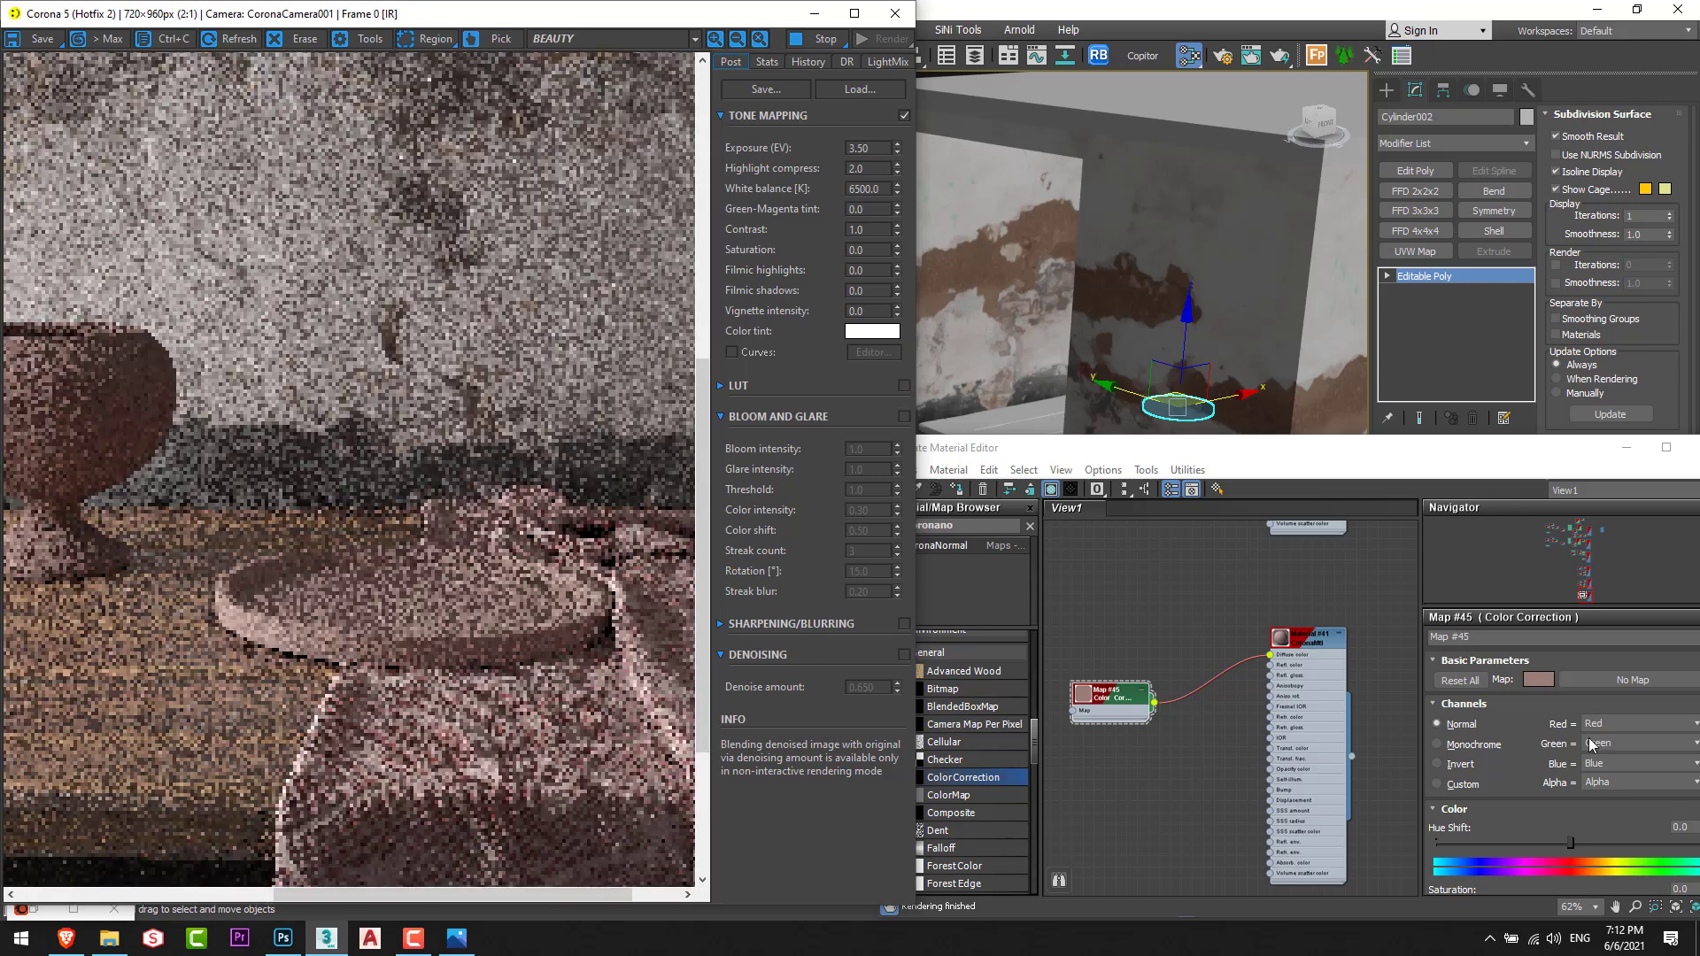
pyautogui.moveTo(1546, 775); pyautogui.dragTo(1545, 696)
pyautogui.moveTo(1573, 829); pyautogui.dragTo(1541, 829)
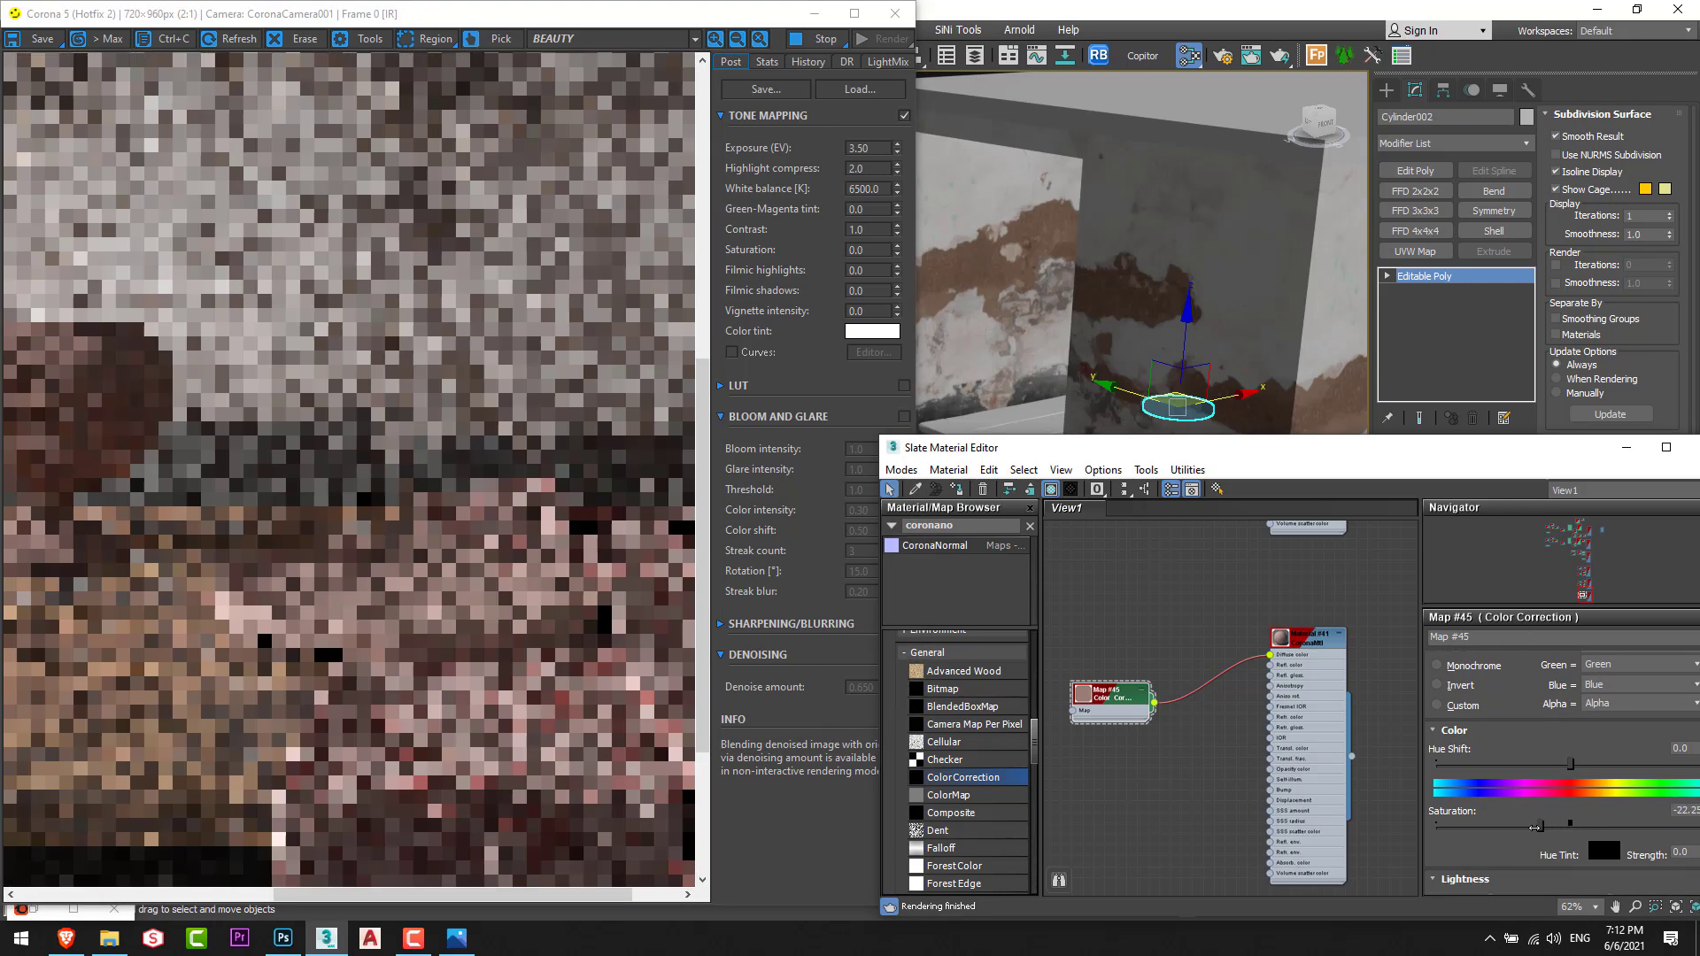
pyautogui.moveTo(1585, 744); pyautogui.dragTo(1584, 808)
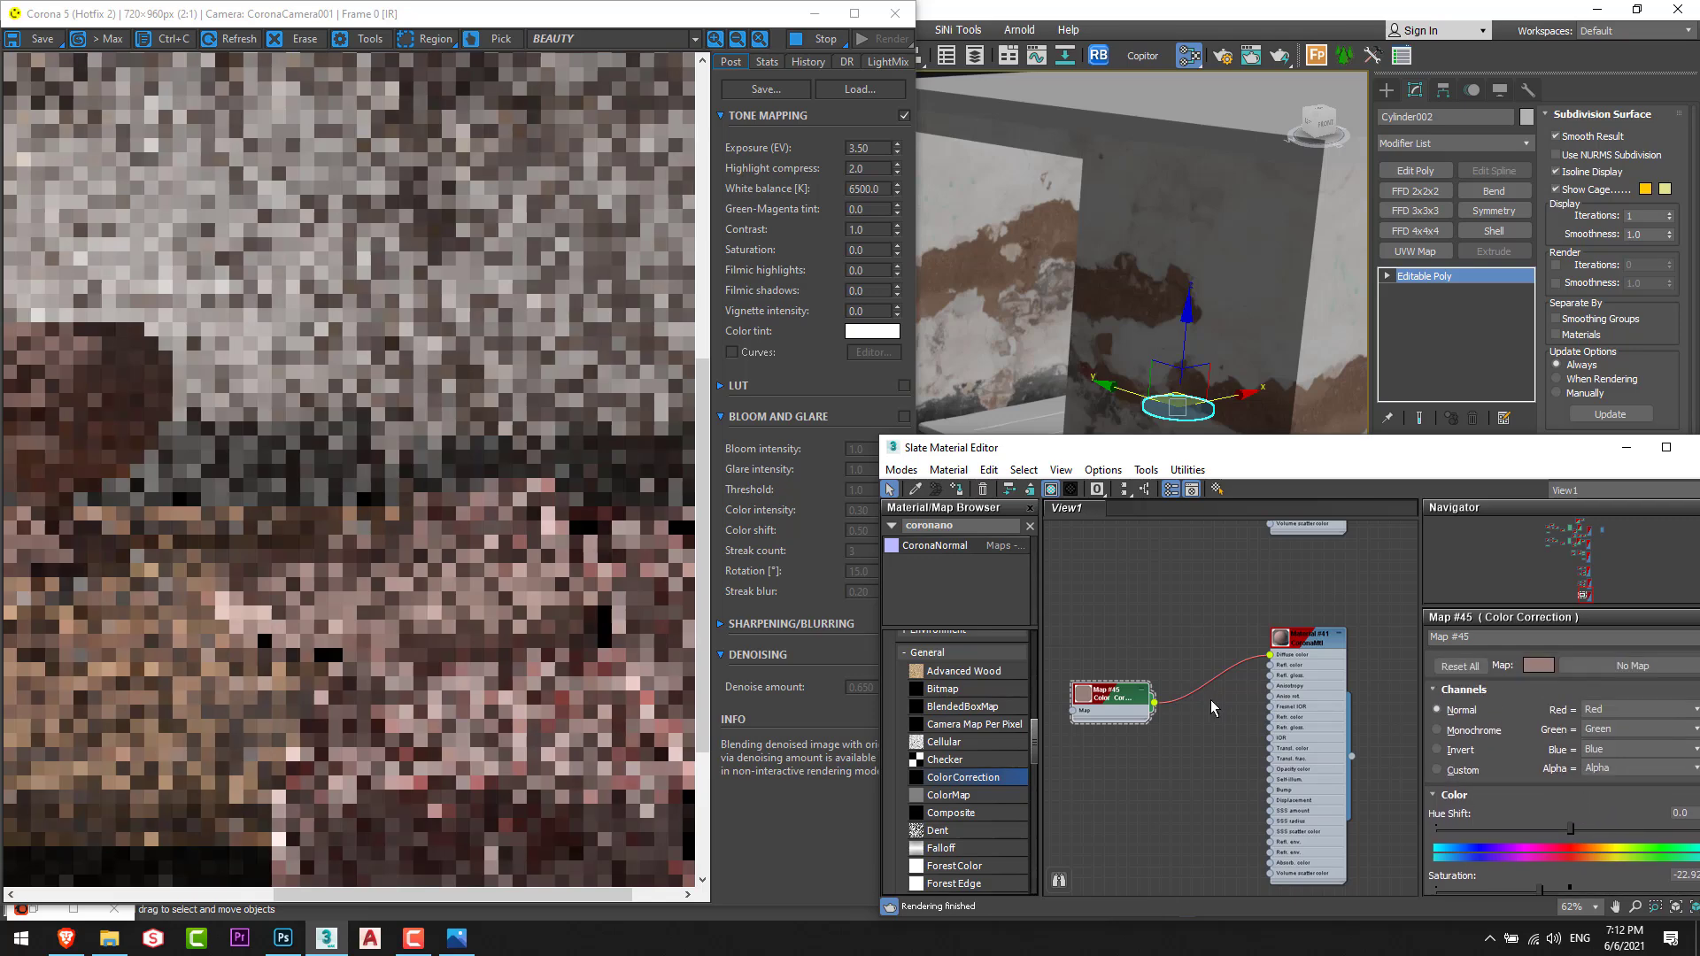
pyautogui.moveTo(1210, 702); pyautogui.dragTo(1292, 682, button='middle')
pyautogui.moveTo(1176, 674); pyautogui.dragTo(1111, 675)
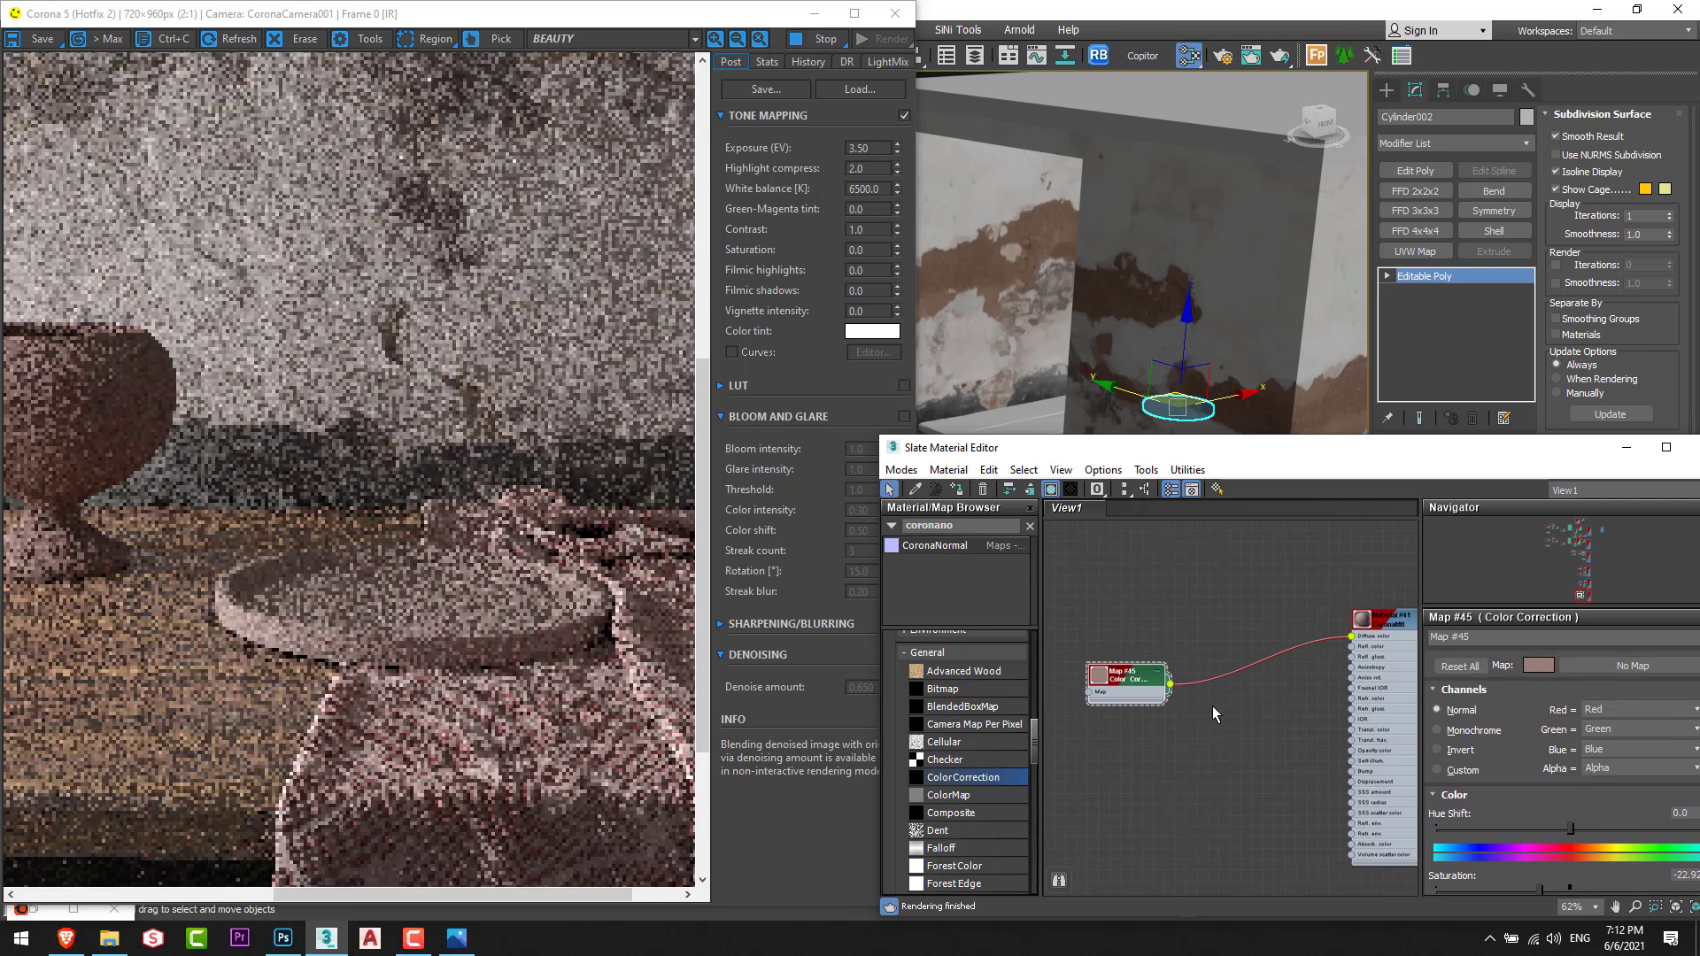
# Switch the plate ColorCorrection's Lightness to Advanced and set its RGB Gamma/Contrast to 0.65.
pyautogui.scroll(-1, 1219, 705)
pyautogui.scroll(-3, 1634, 848)
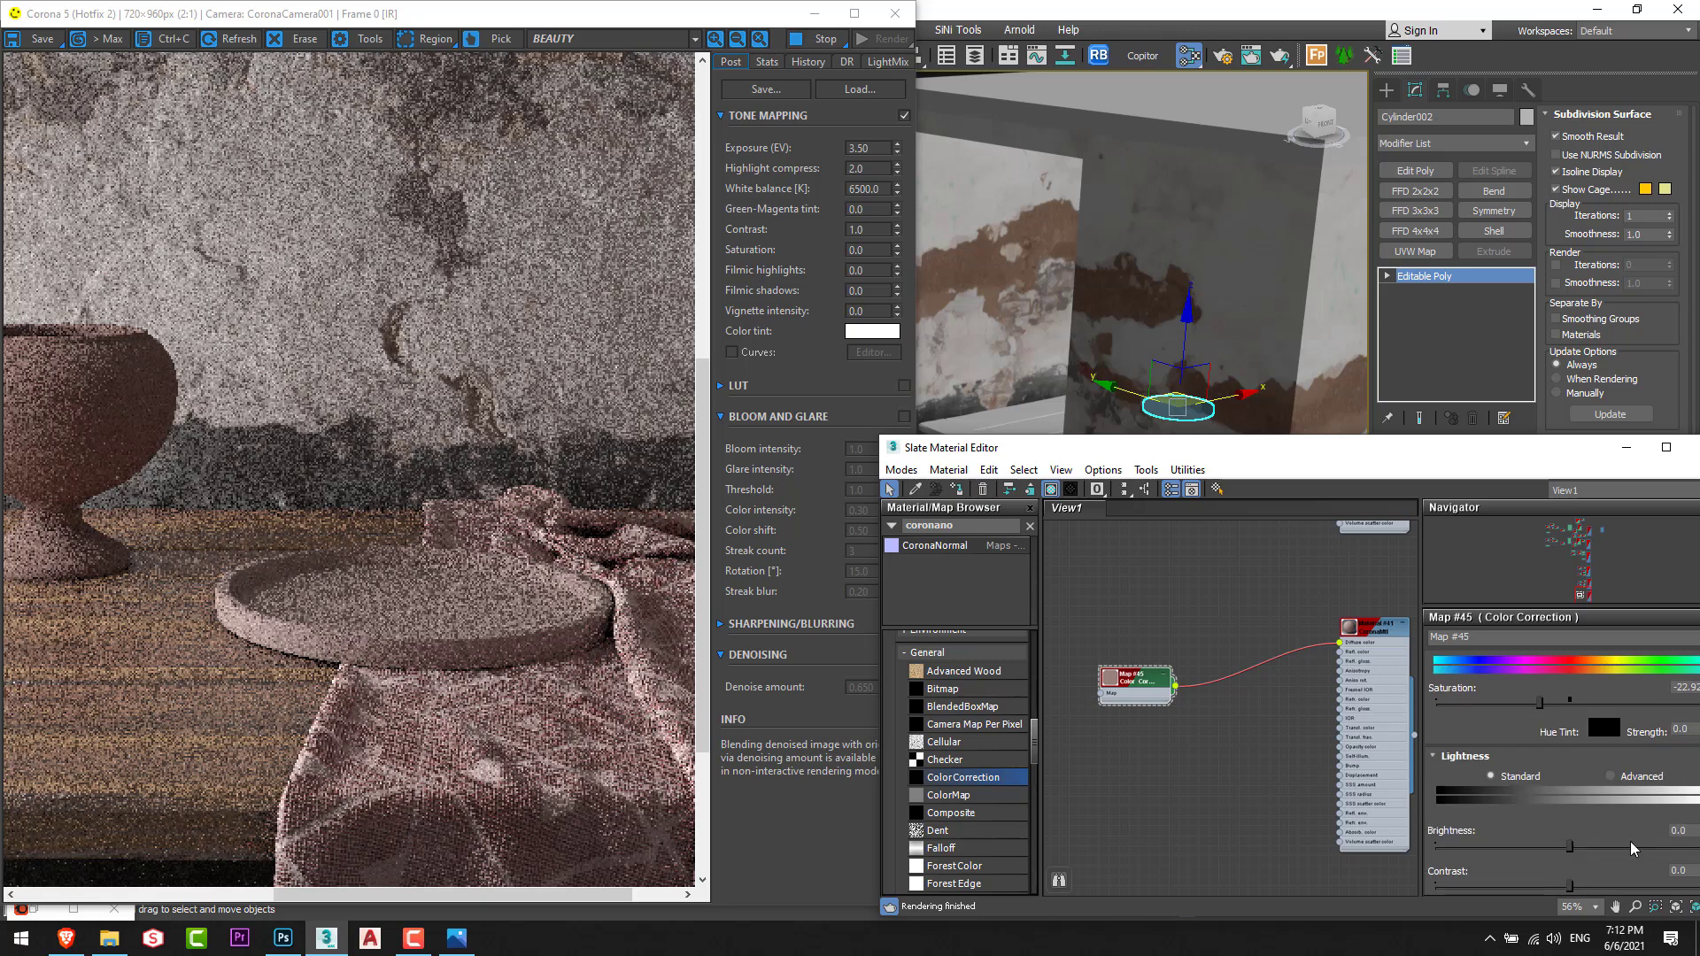
pyautogui.click(1637, 776)
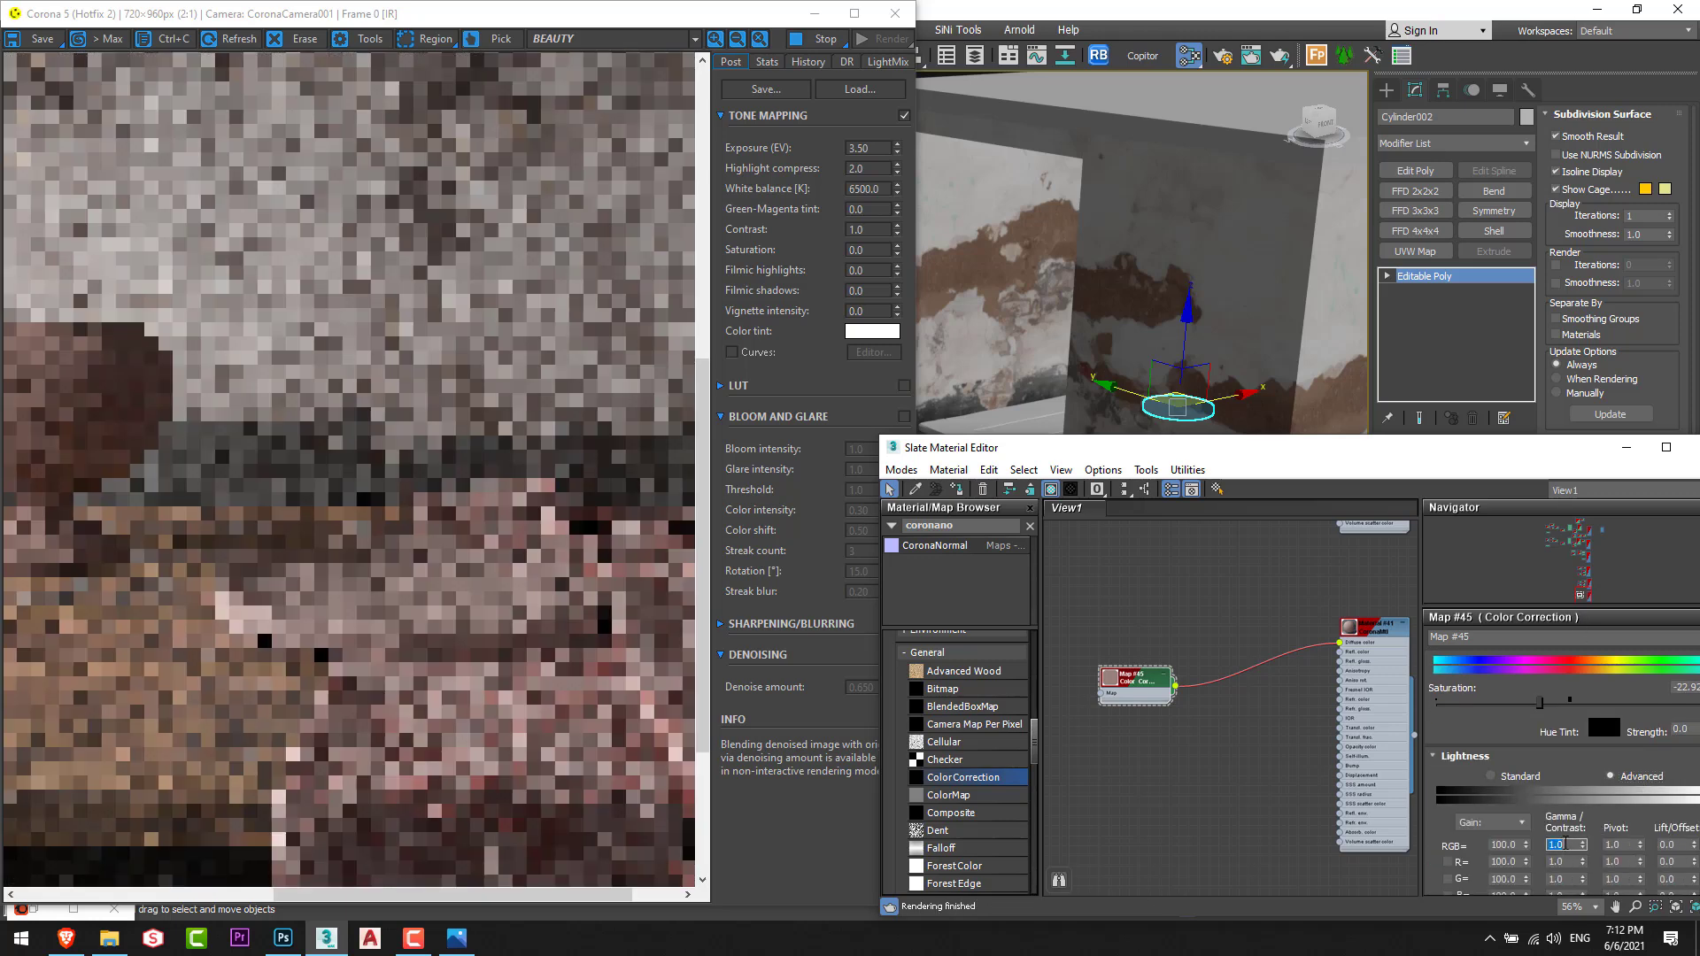
pyautogui.write('.6')
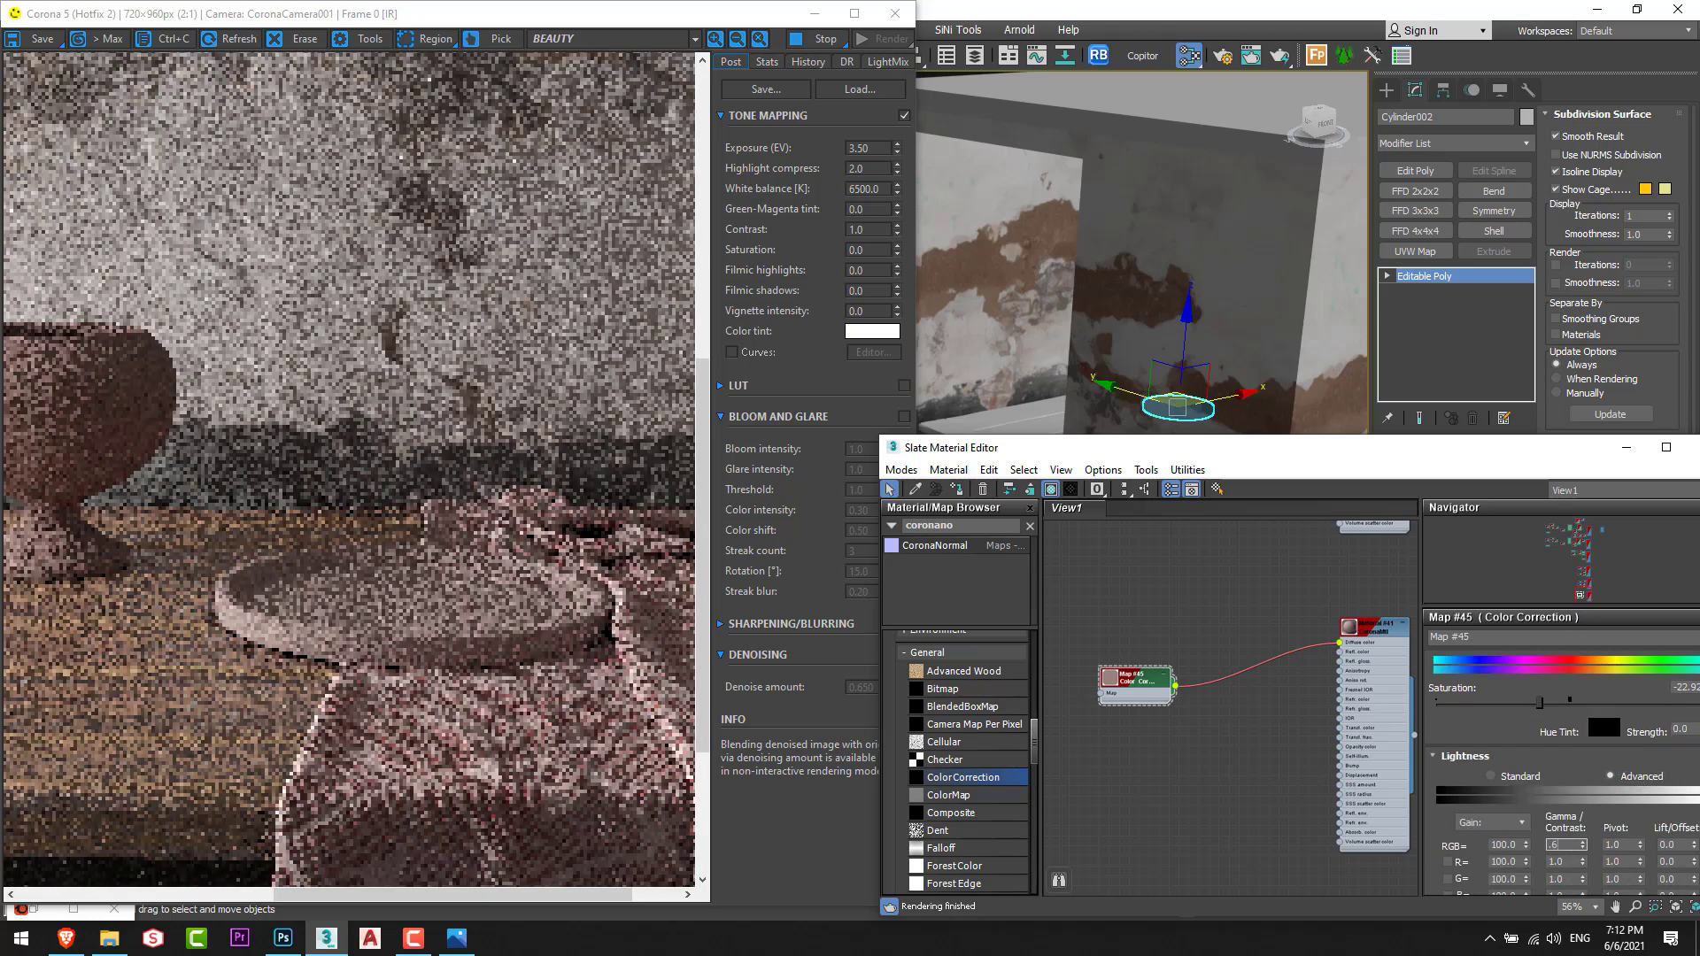
pyautogui.write('5')
pyautogui.press('Return')
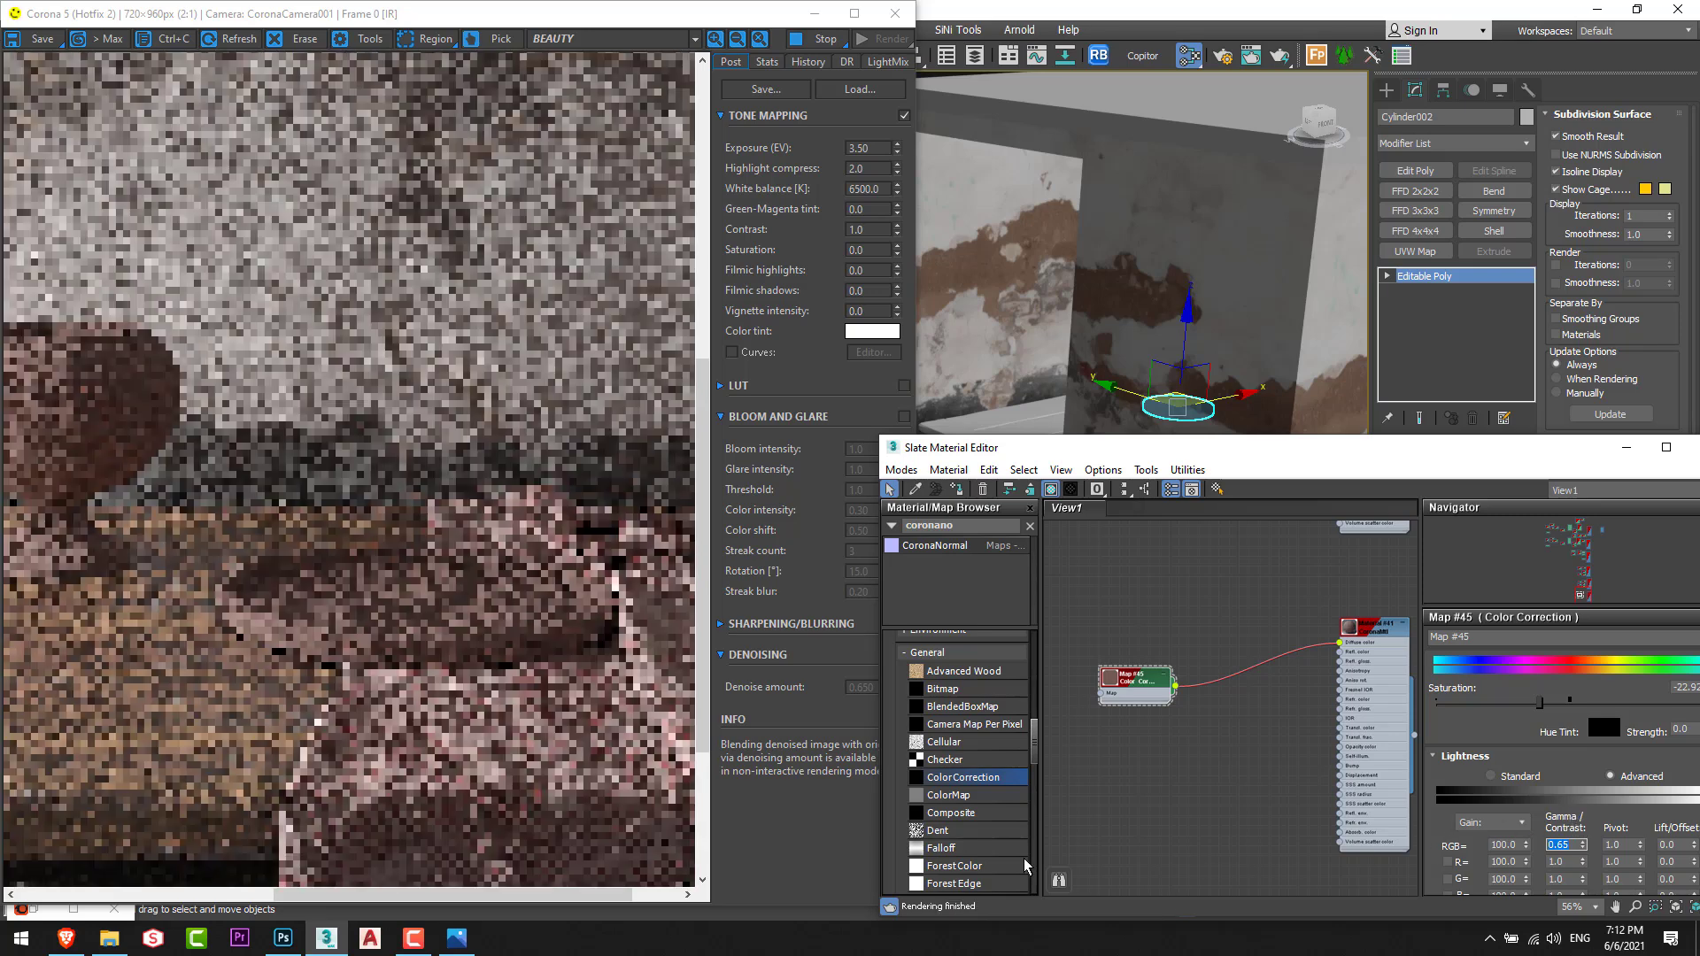
pyautogui.scroll(-1, 348, 721)
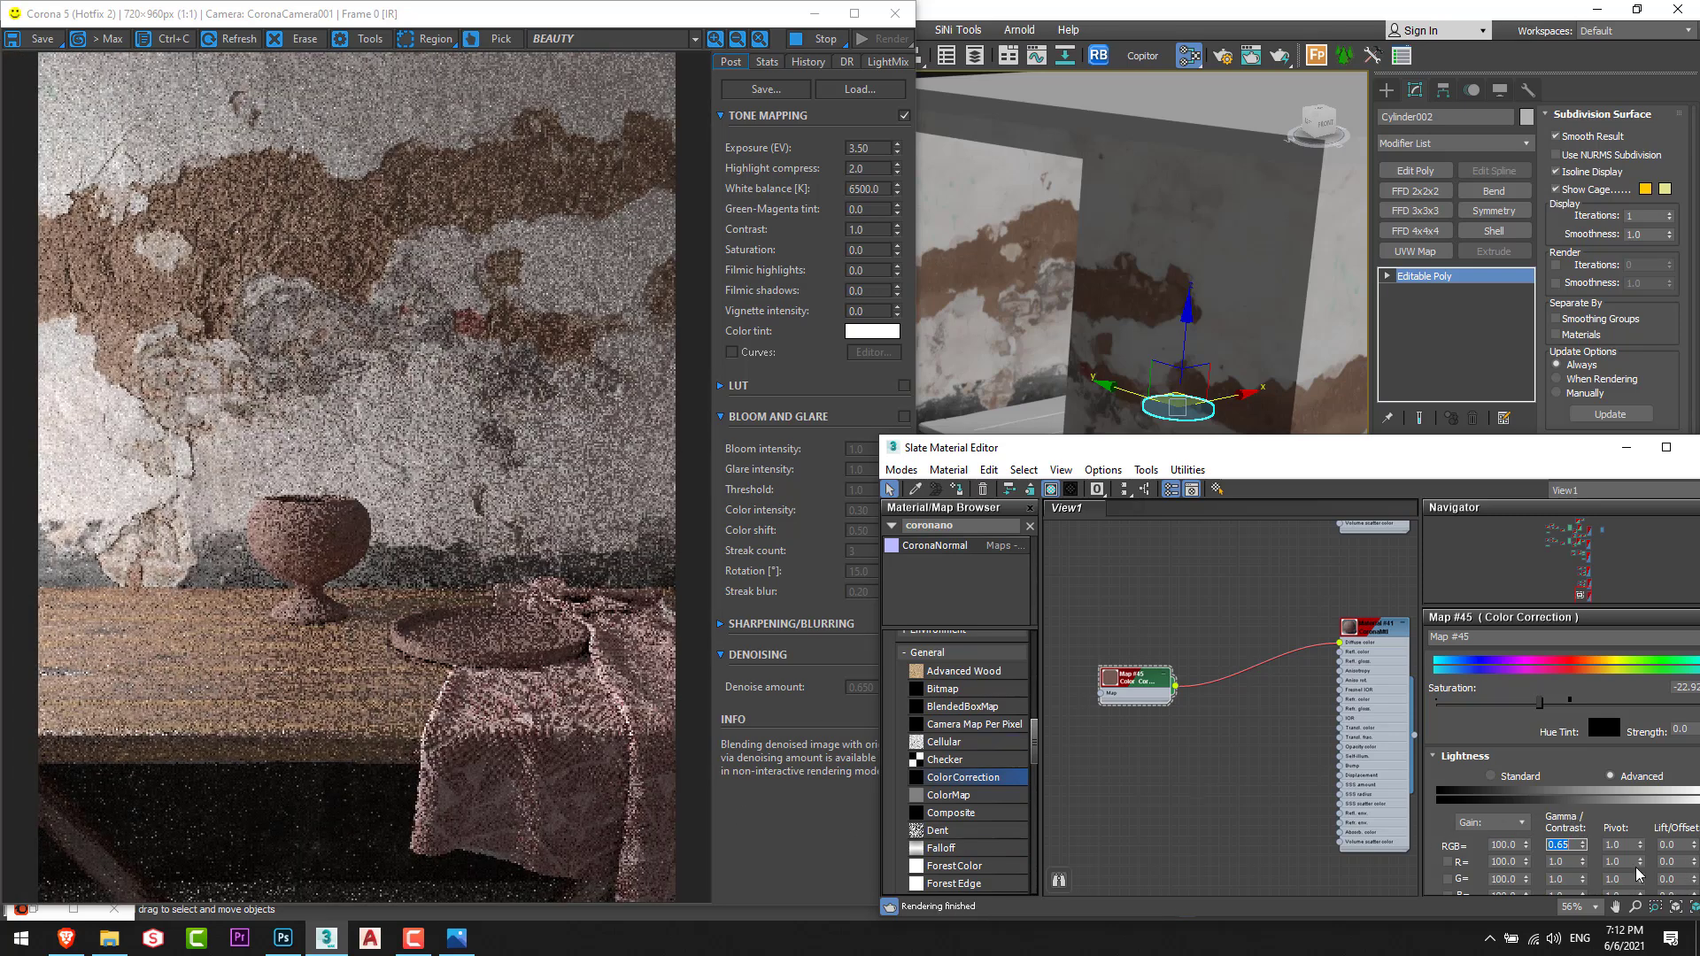
# Set the plate ColorCorrection's RGB Gamma/Contrast to 0.85 and inspect the plate up close in the render.
pyautogui.write('.85')
pyautogui.press('Return')
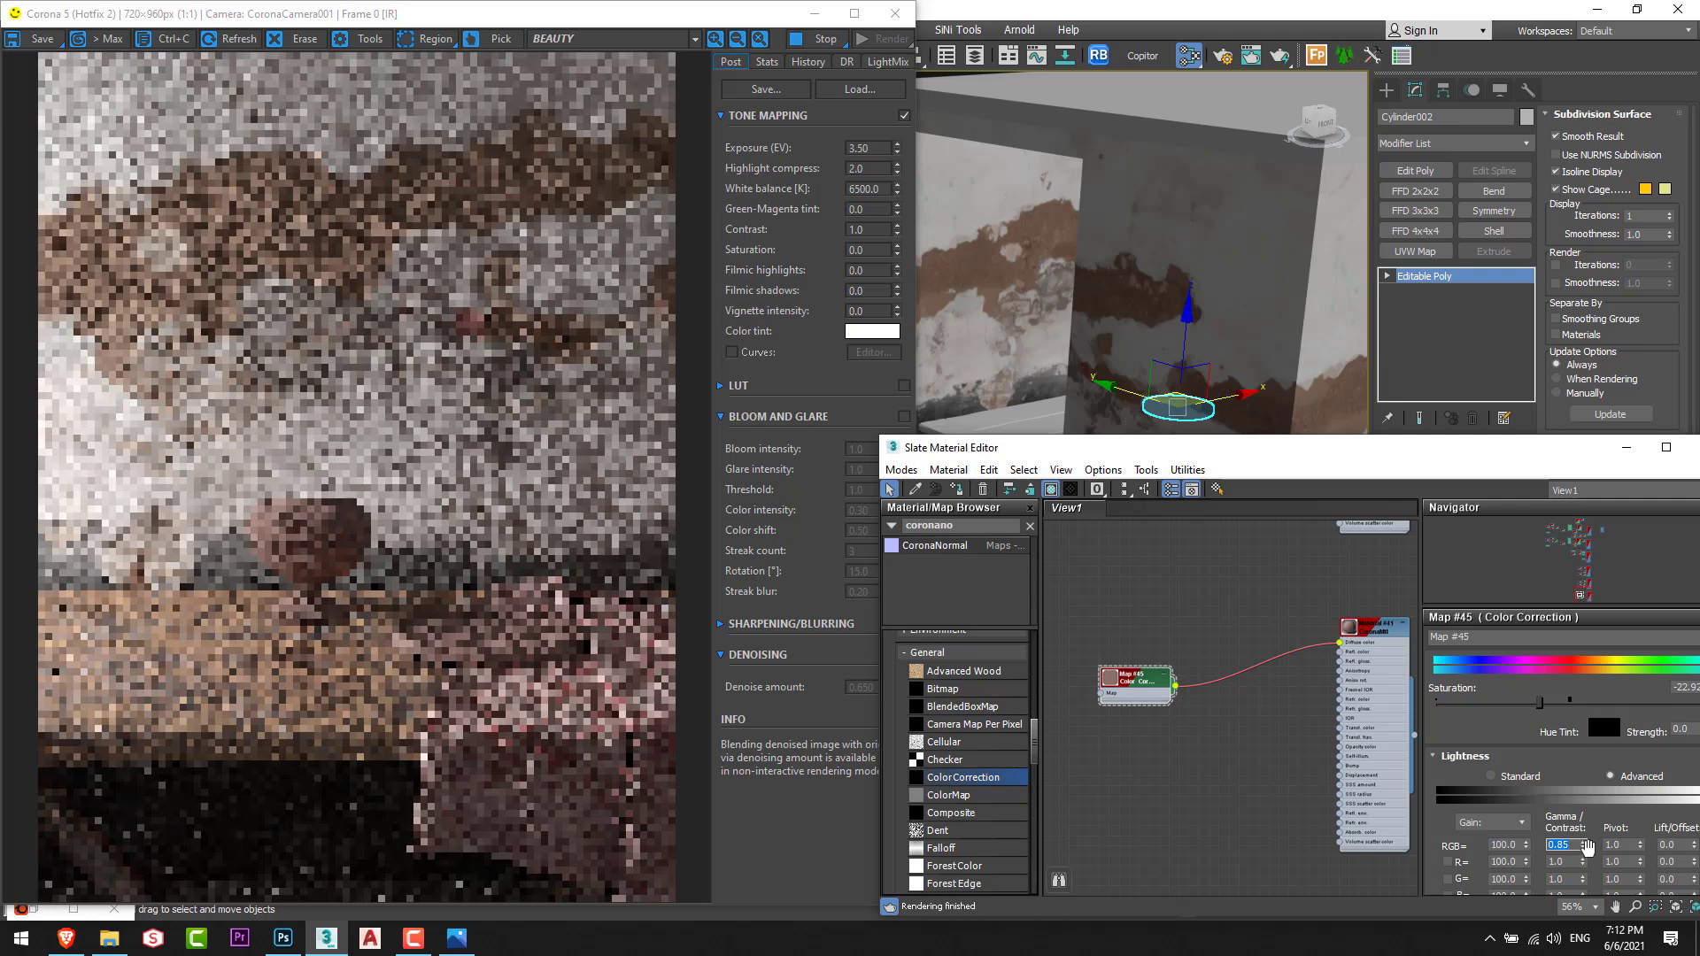
pyautogui.scroll(1, 1568, 758)
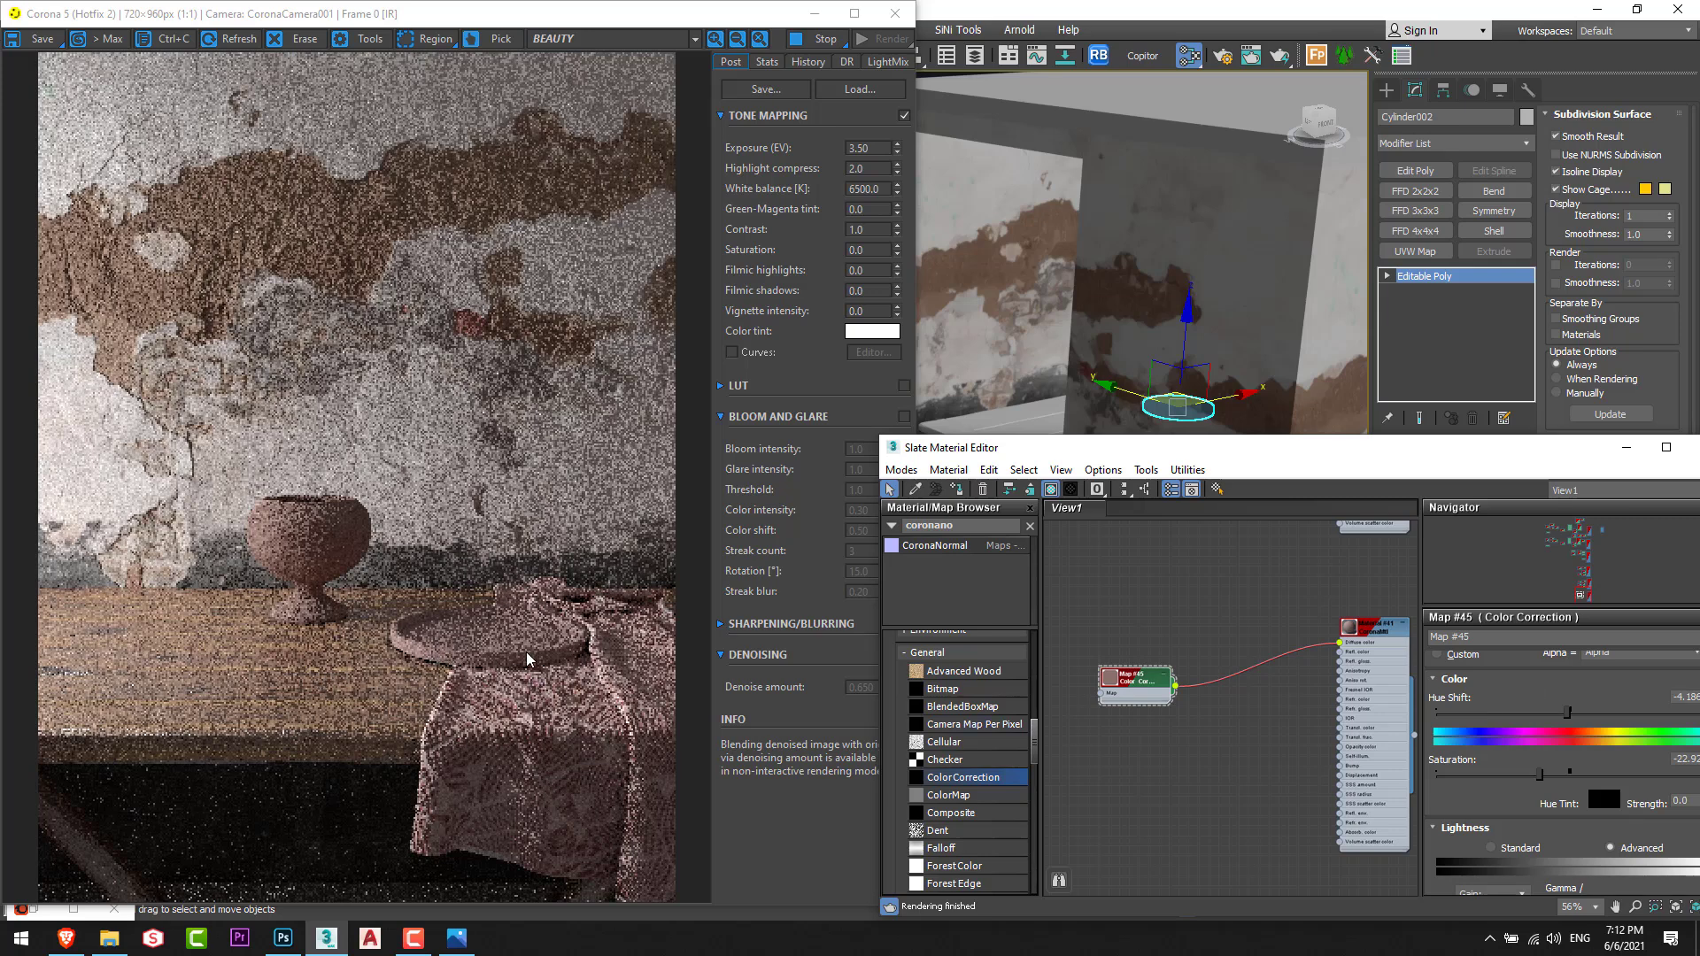
pyautogui.scroll(1, 527, 653)
pyautogui.moveTo(498, 640); pyautogui.dragTo(416, 638, button='middle')
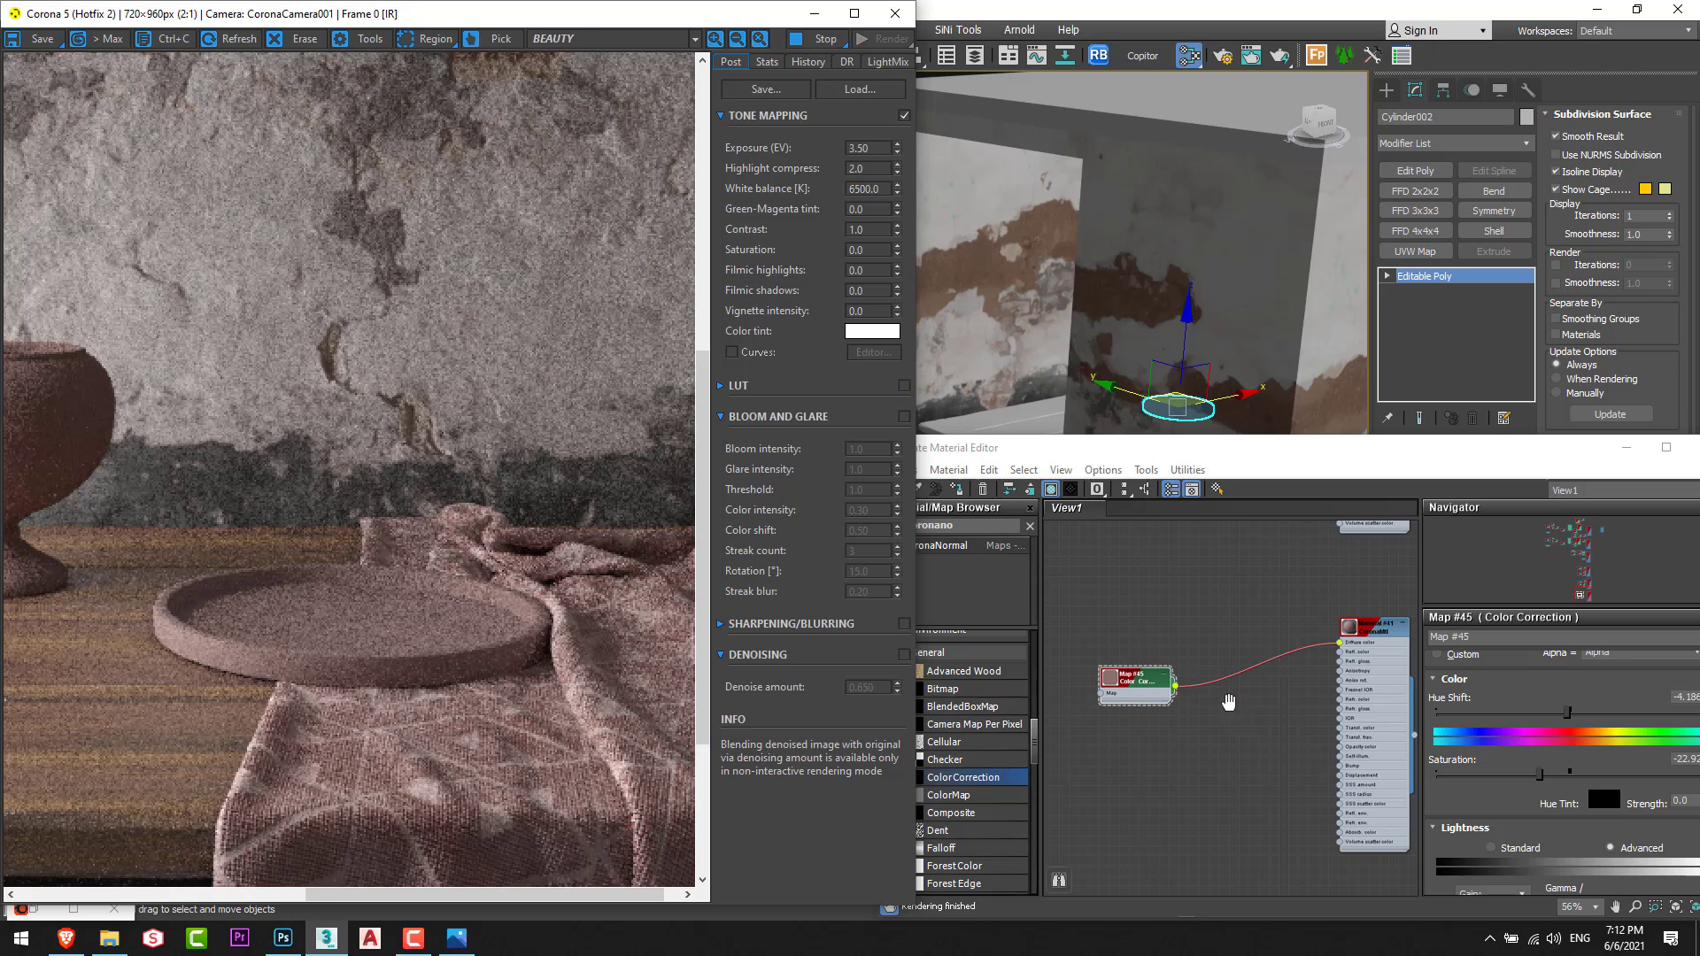
# Insert a Composite map between the plate's ColorCorrection and the material's diffuse color, feeding the ColorCorrection into Layer 1.
pyautogui.moveTo(1229, 702); pyautogui.dragTo(1244, 655, button='middle')
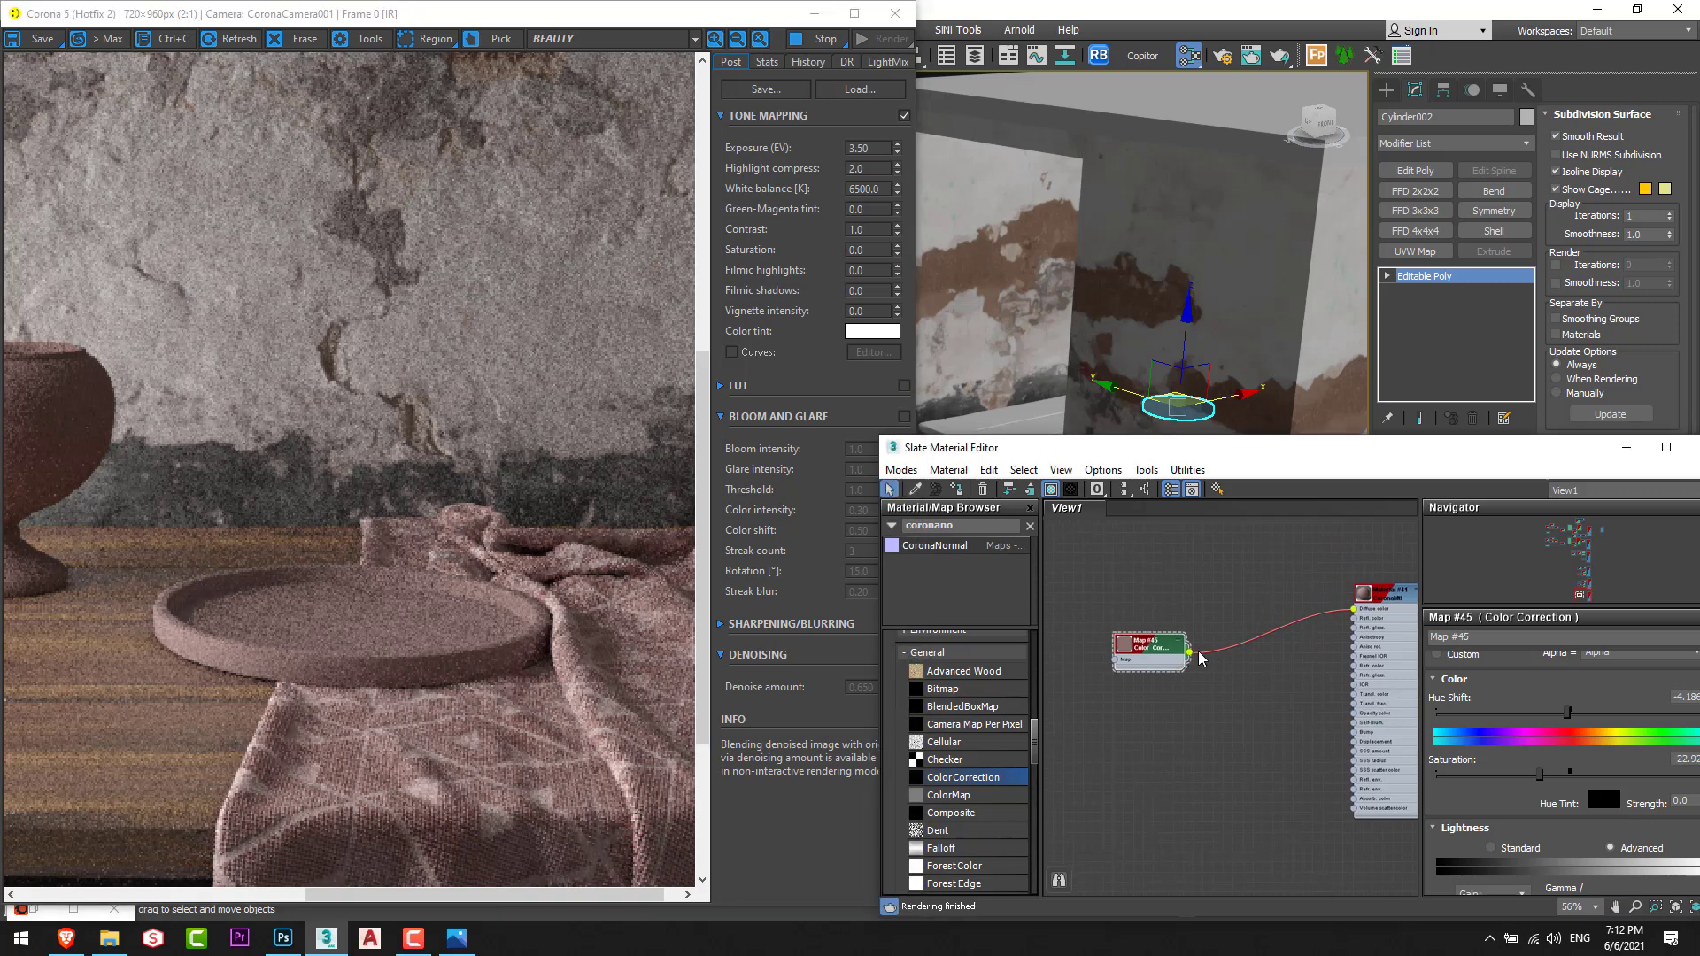
pyautogui.moveTo(1191, 653); pyautogui.dragTo(1259, 624)
pyautogui.moveTo(1319, 653)
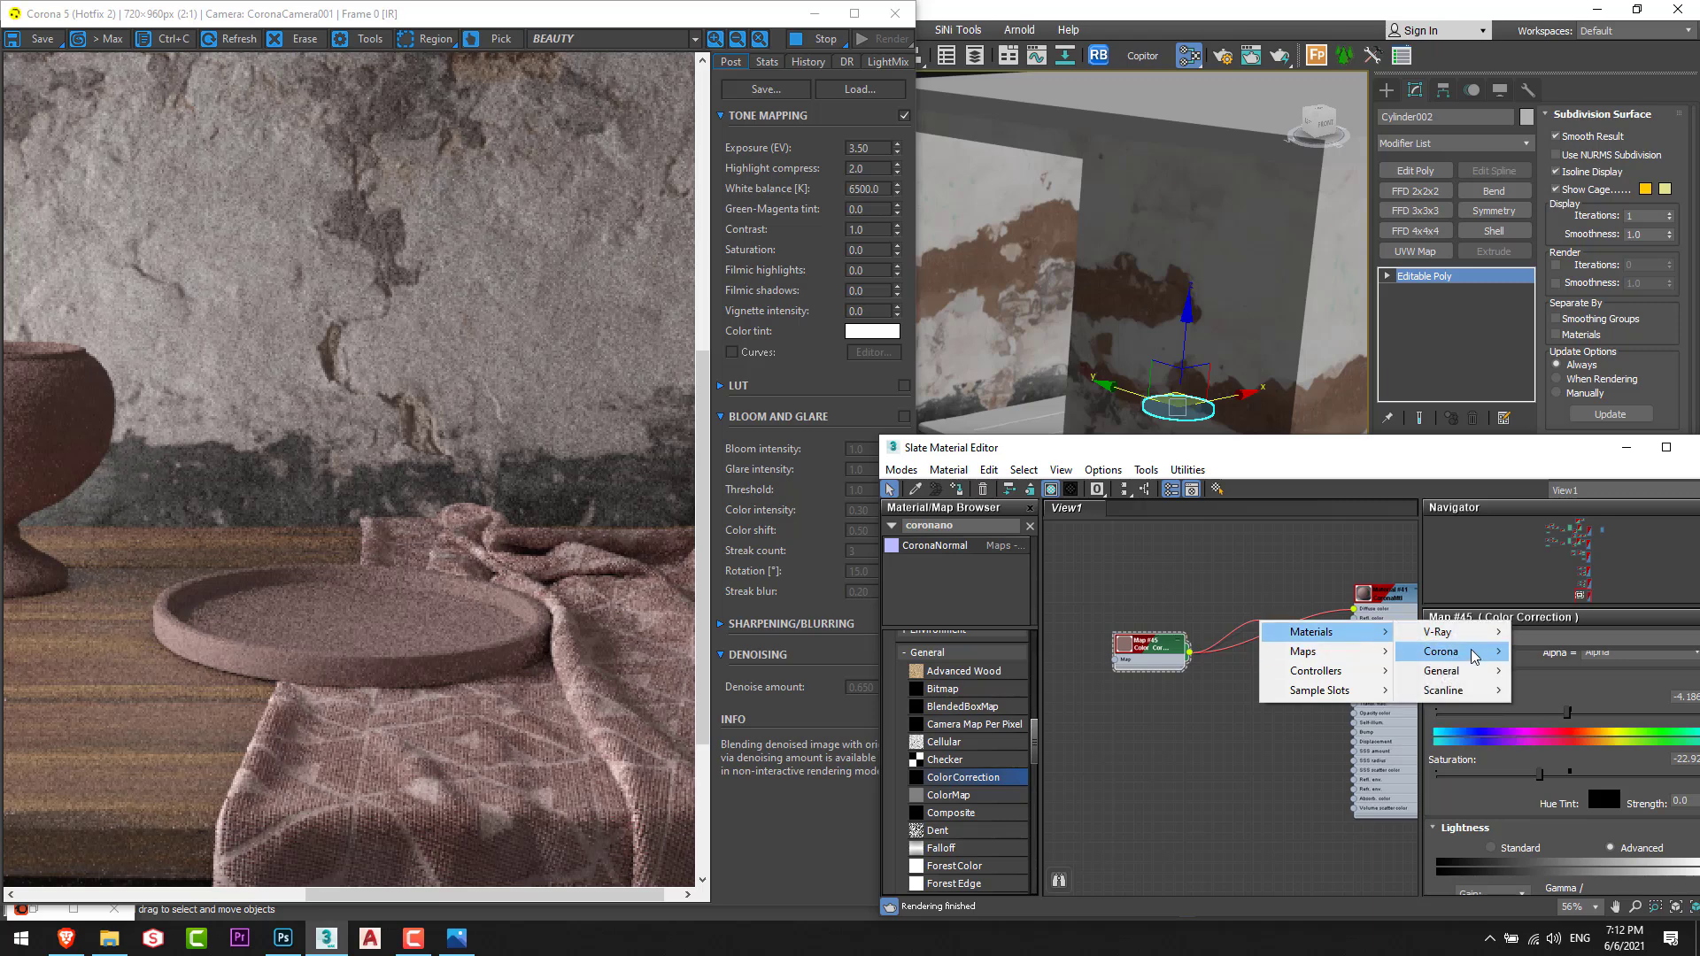
pyautogui.moveTo(1469, 671)
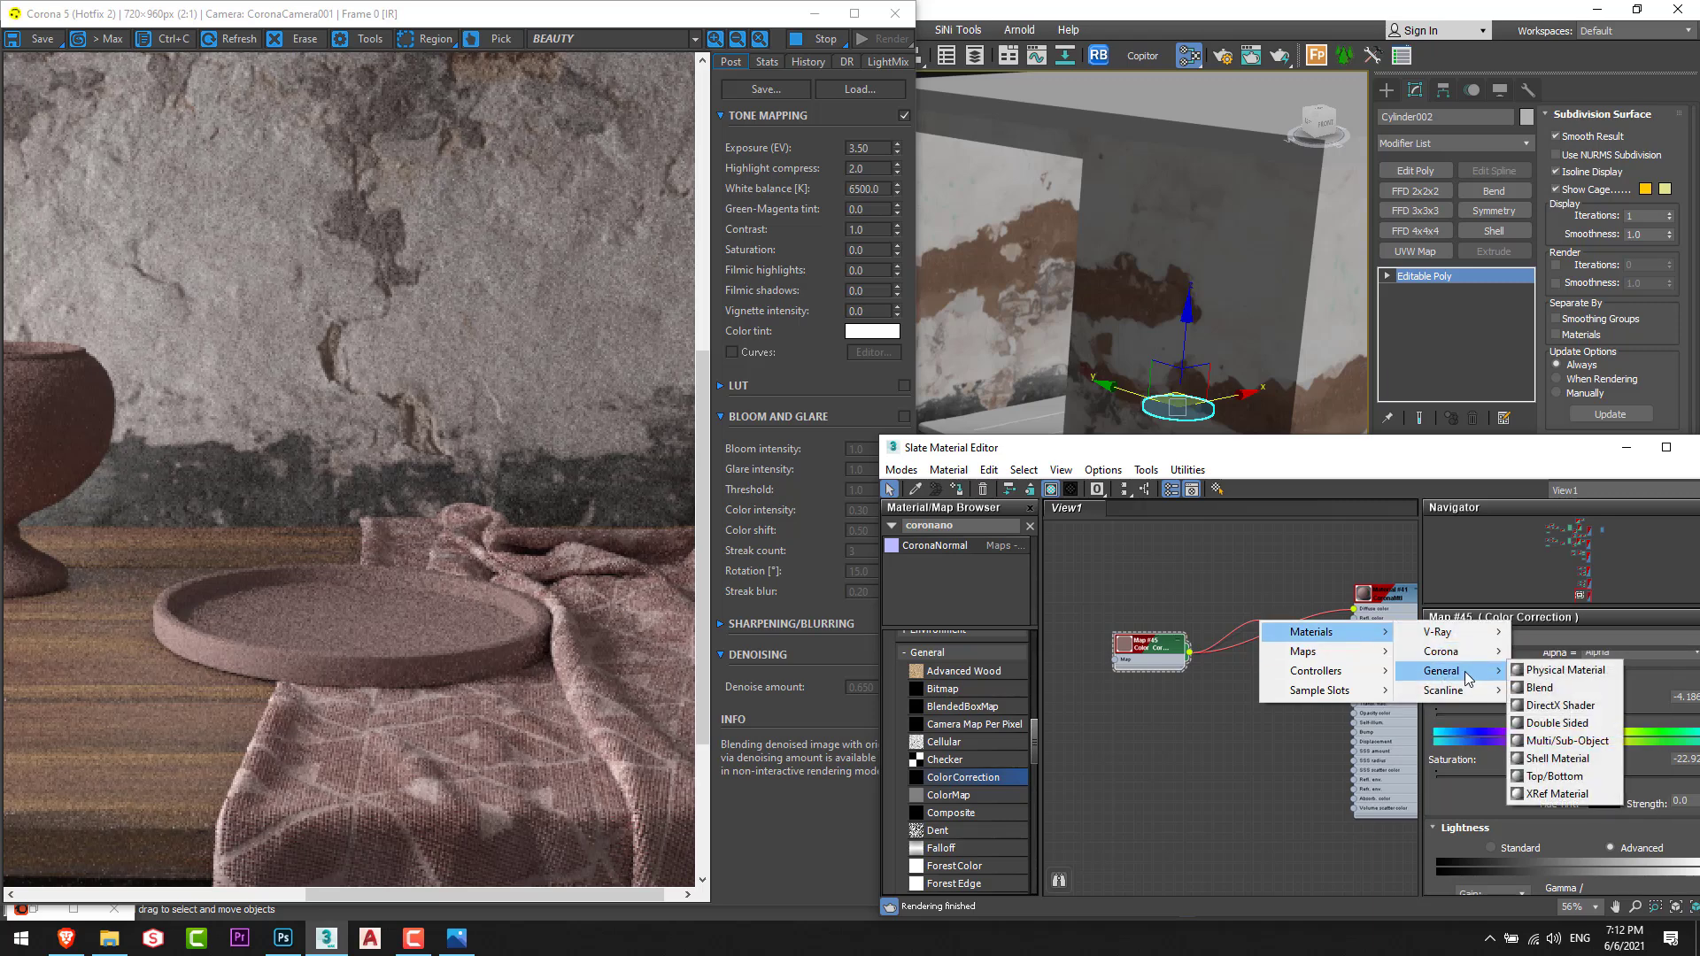
pyautogui.moveTo(1443, 709)
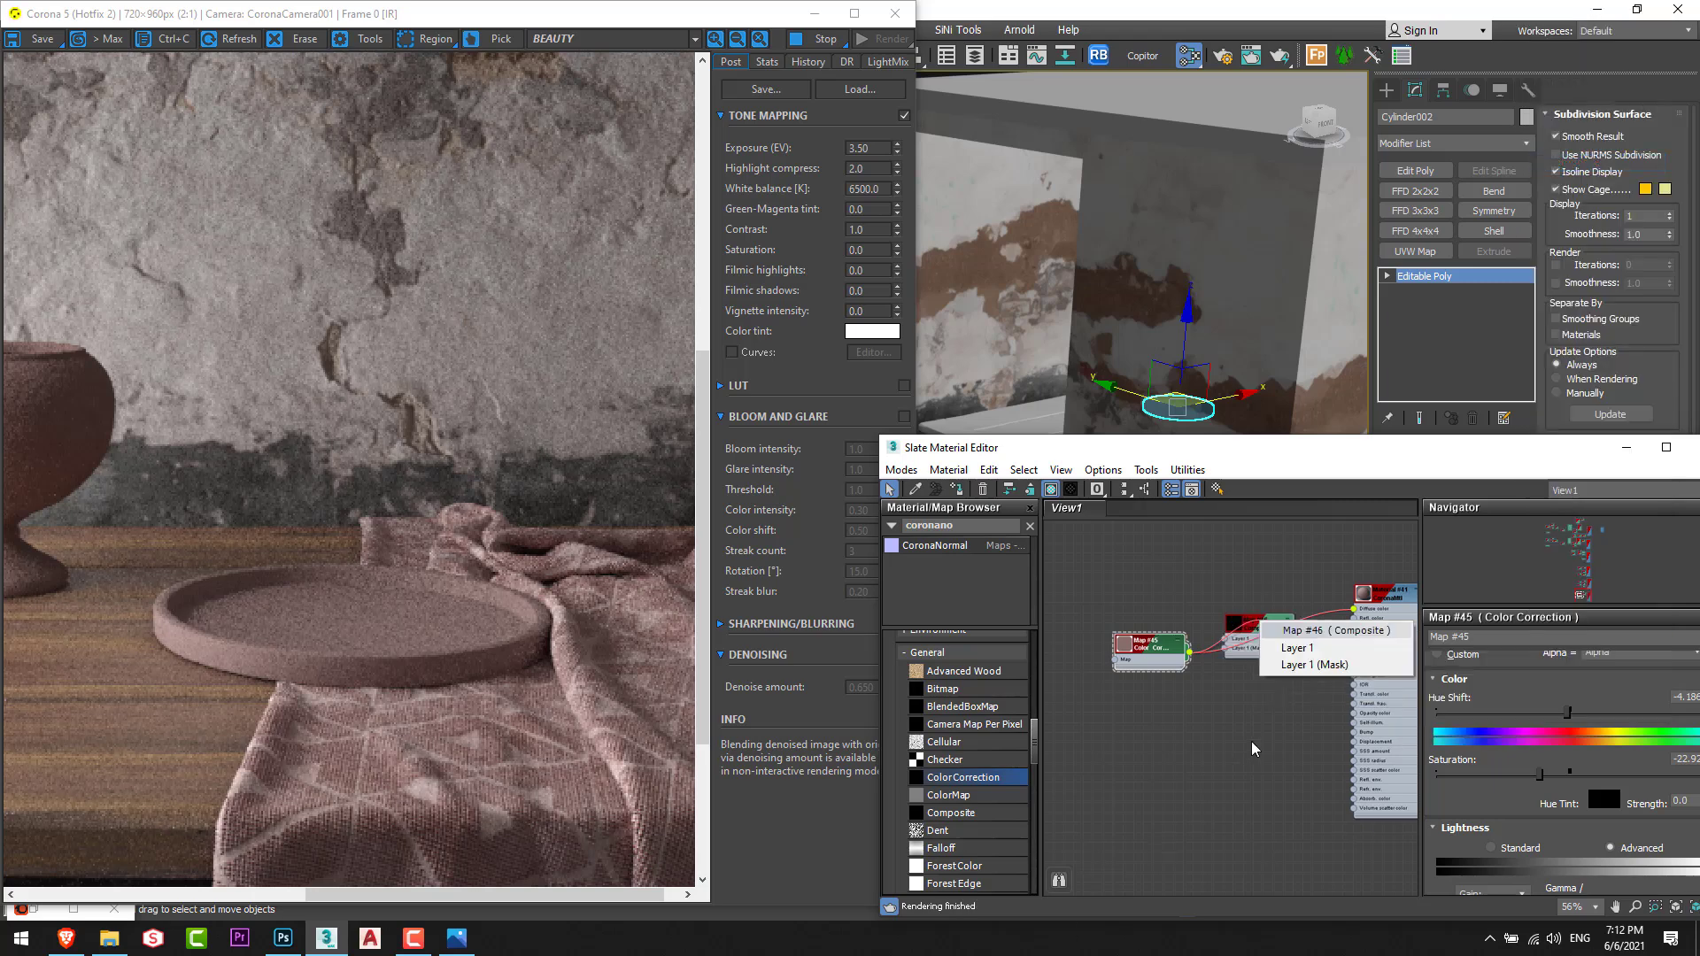
pyautogui.click(1336, 652)
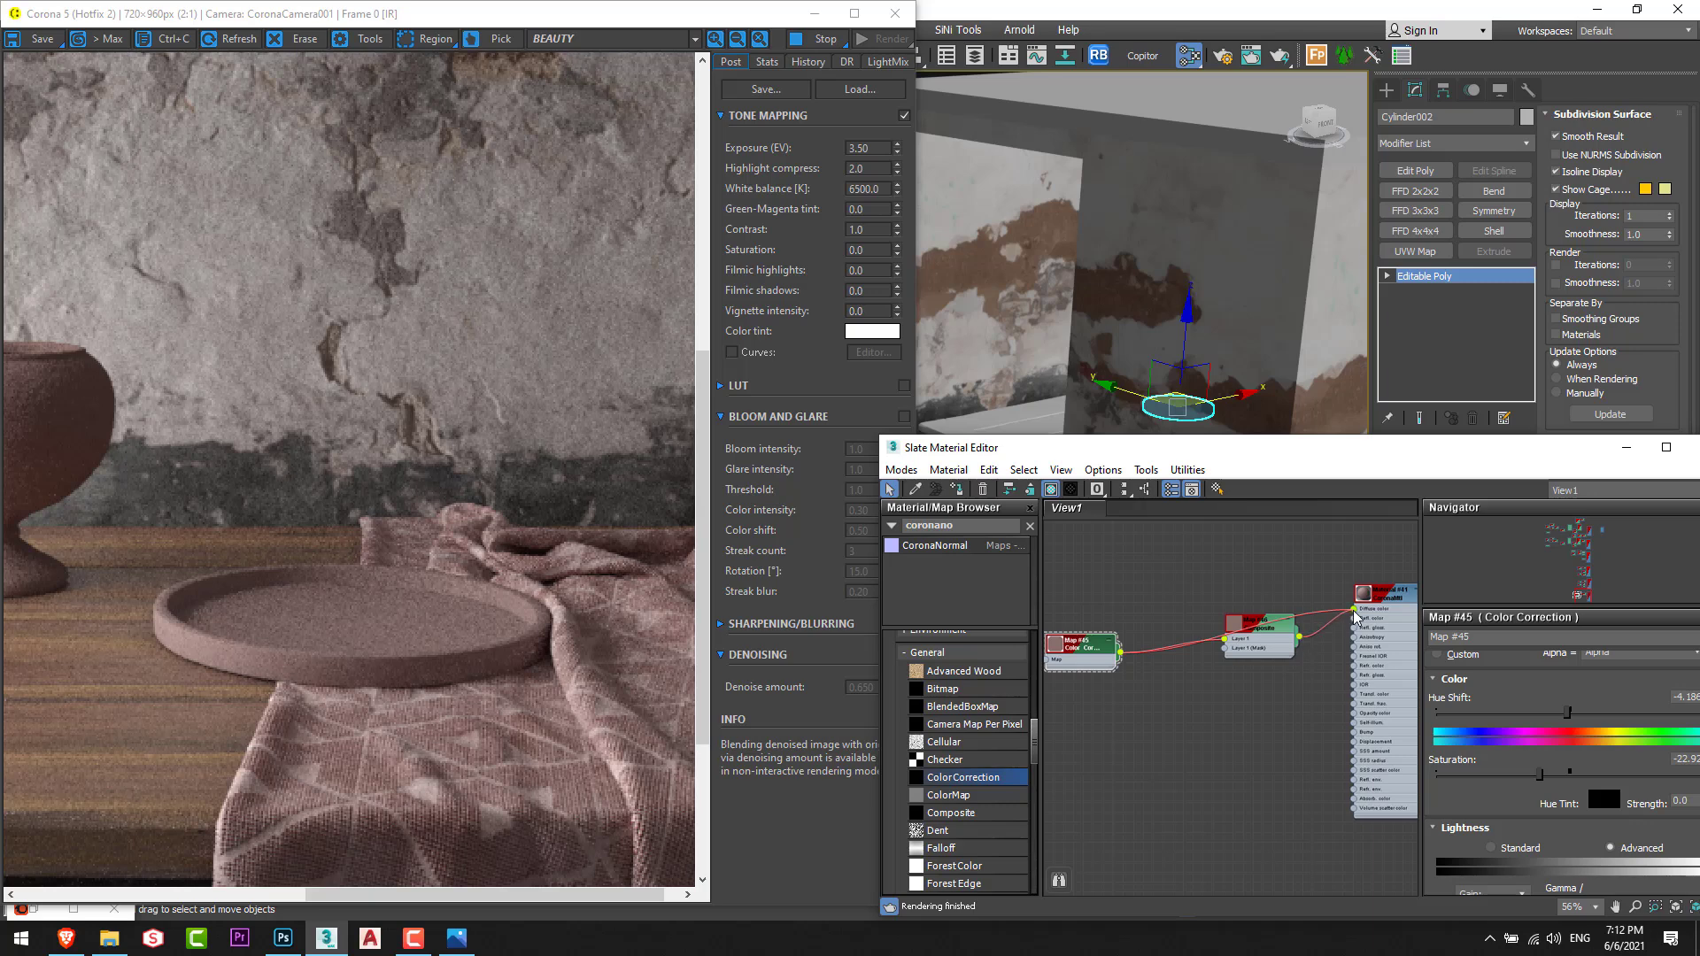
pyautogui.moveTo(1262, 620); pyautogui.dragTo(1239, 619)
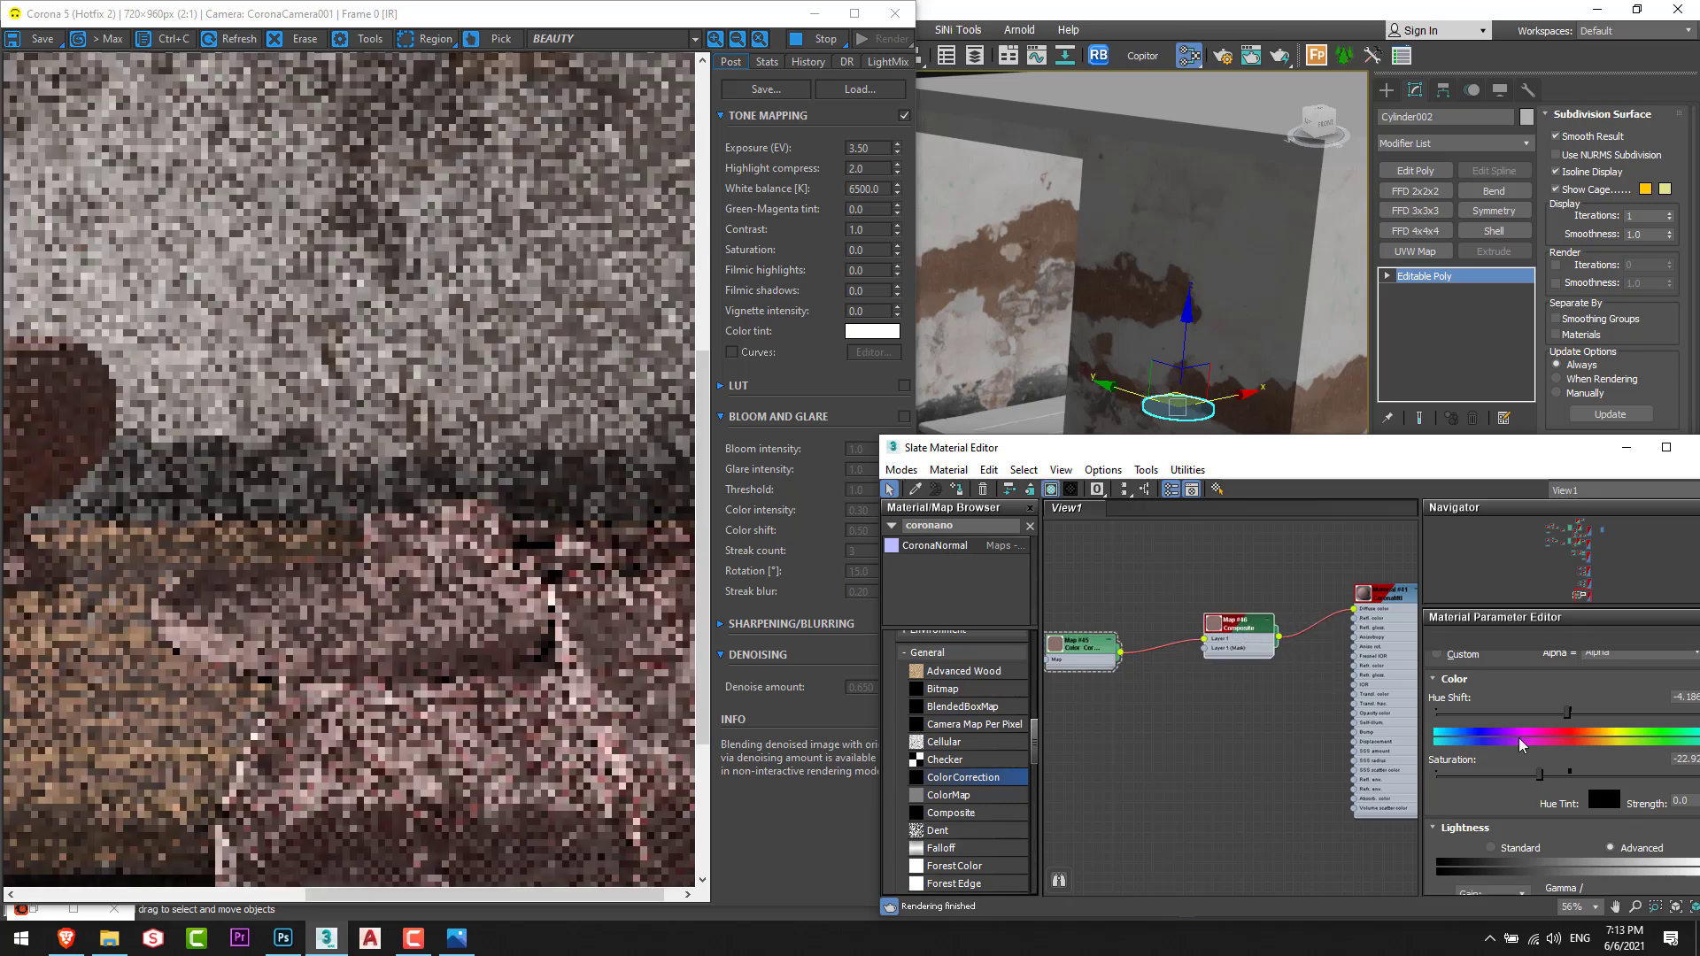
# Add a second layer to the Composite and load Mask-Cloth (5).jpg from the Masks folder as its mask bitmap.
pyautogui.click(1695, 680)
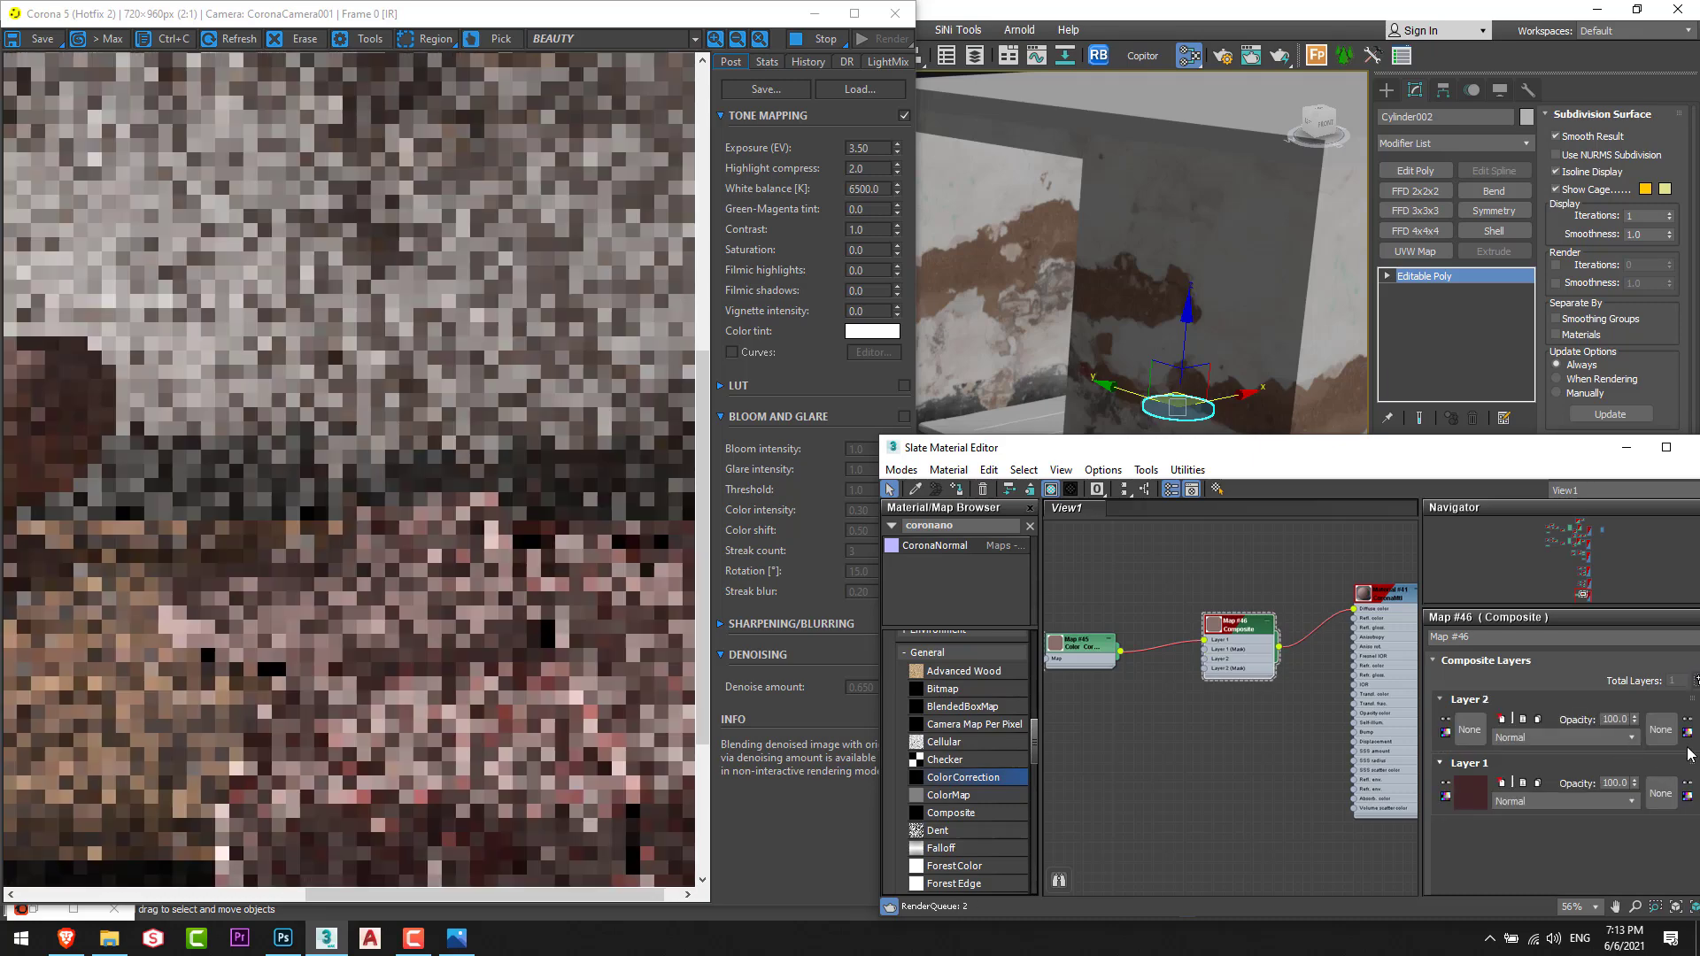
pyautogui.click(1655, 740)
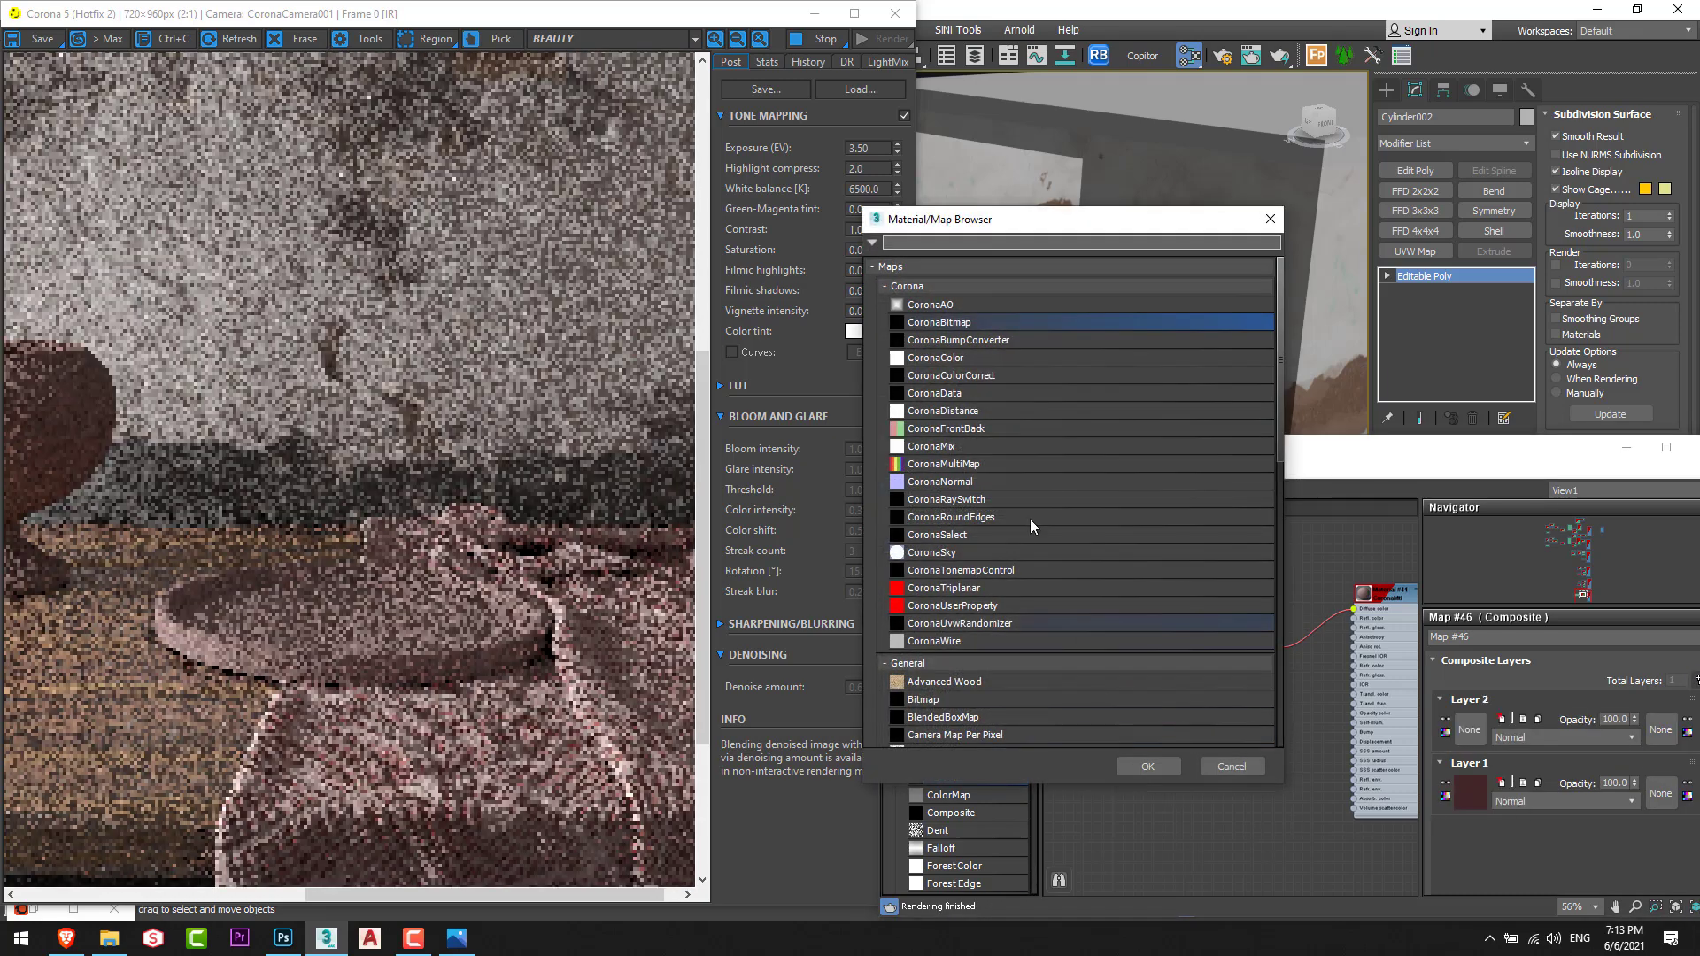
pyautogui.click(948, 701)
pyautogui.doubleClick(948, 703)
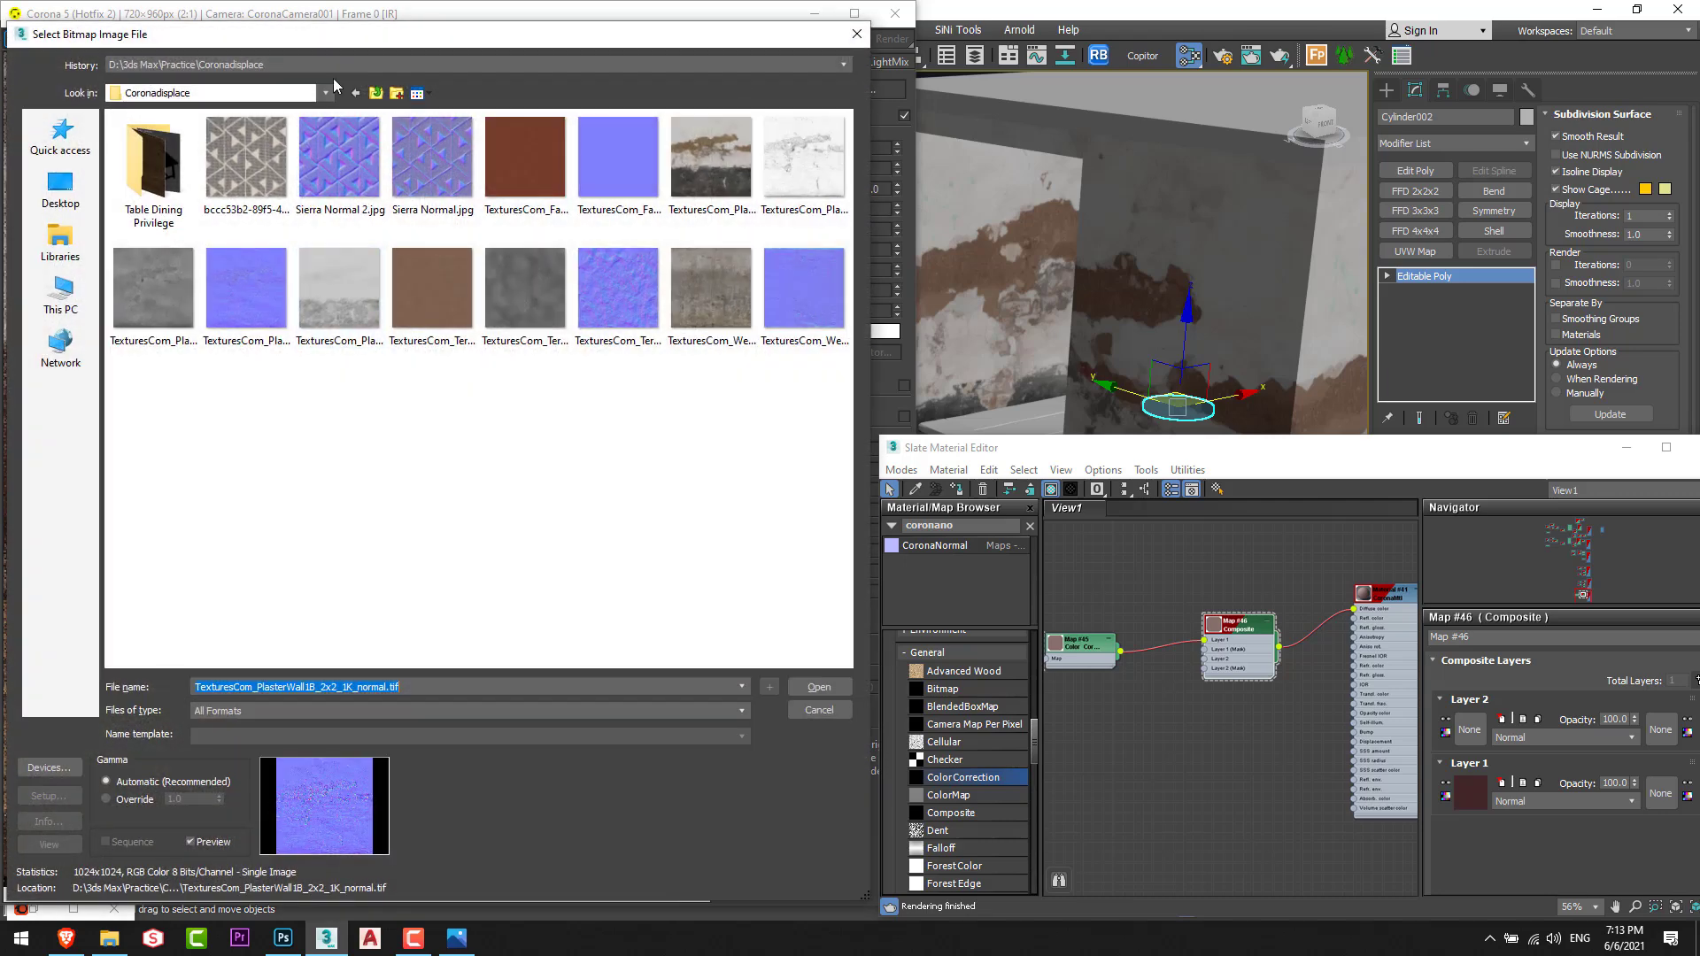
pyautogui.click(333, 78)
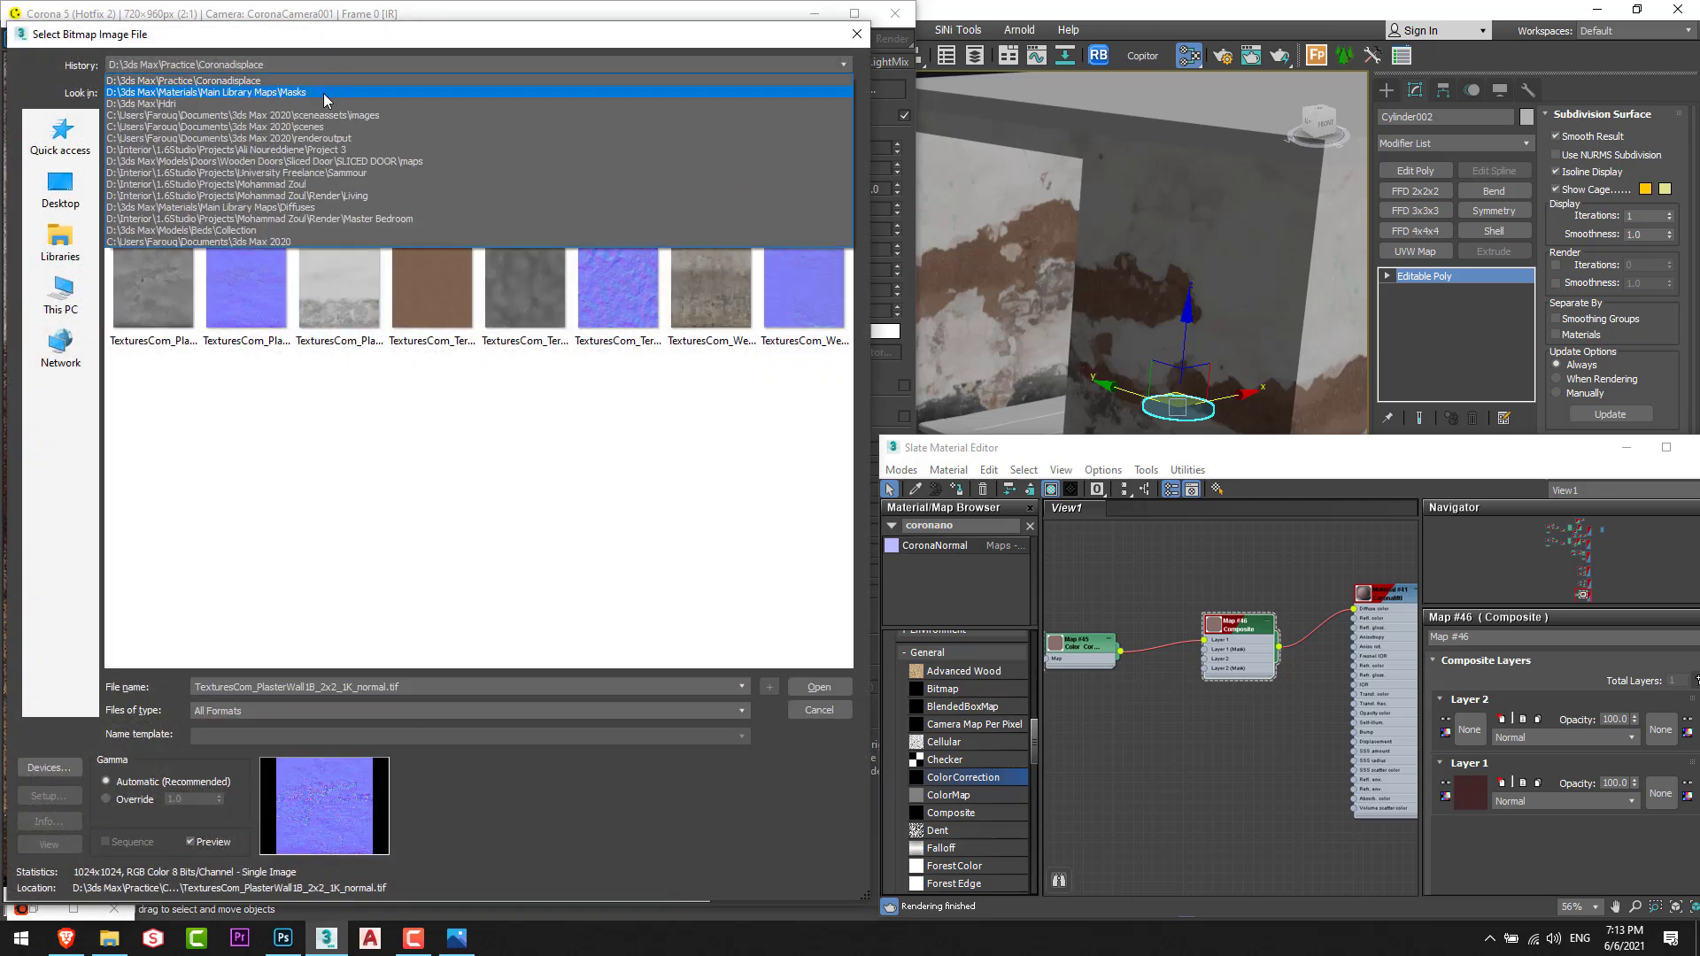
pyautogui.click(323, 93)
pyautogui.scroll(-10, 853, 422)
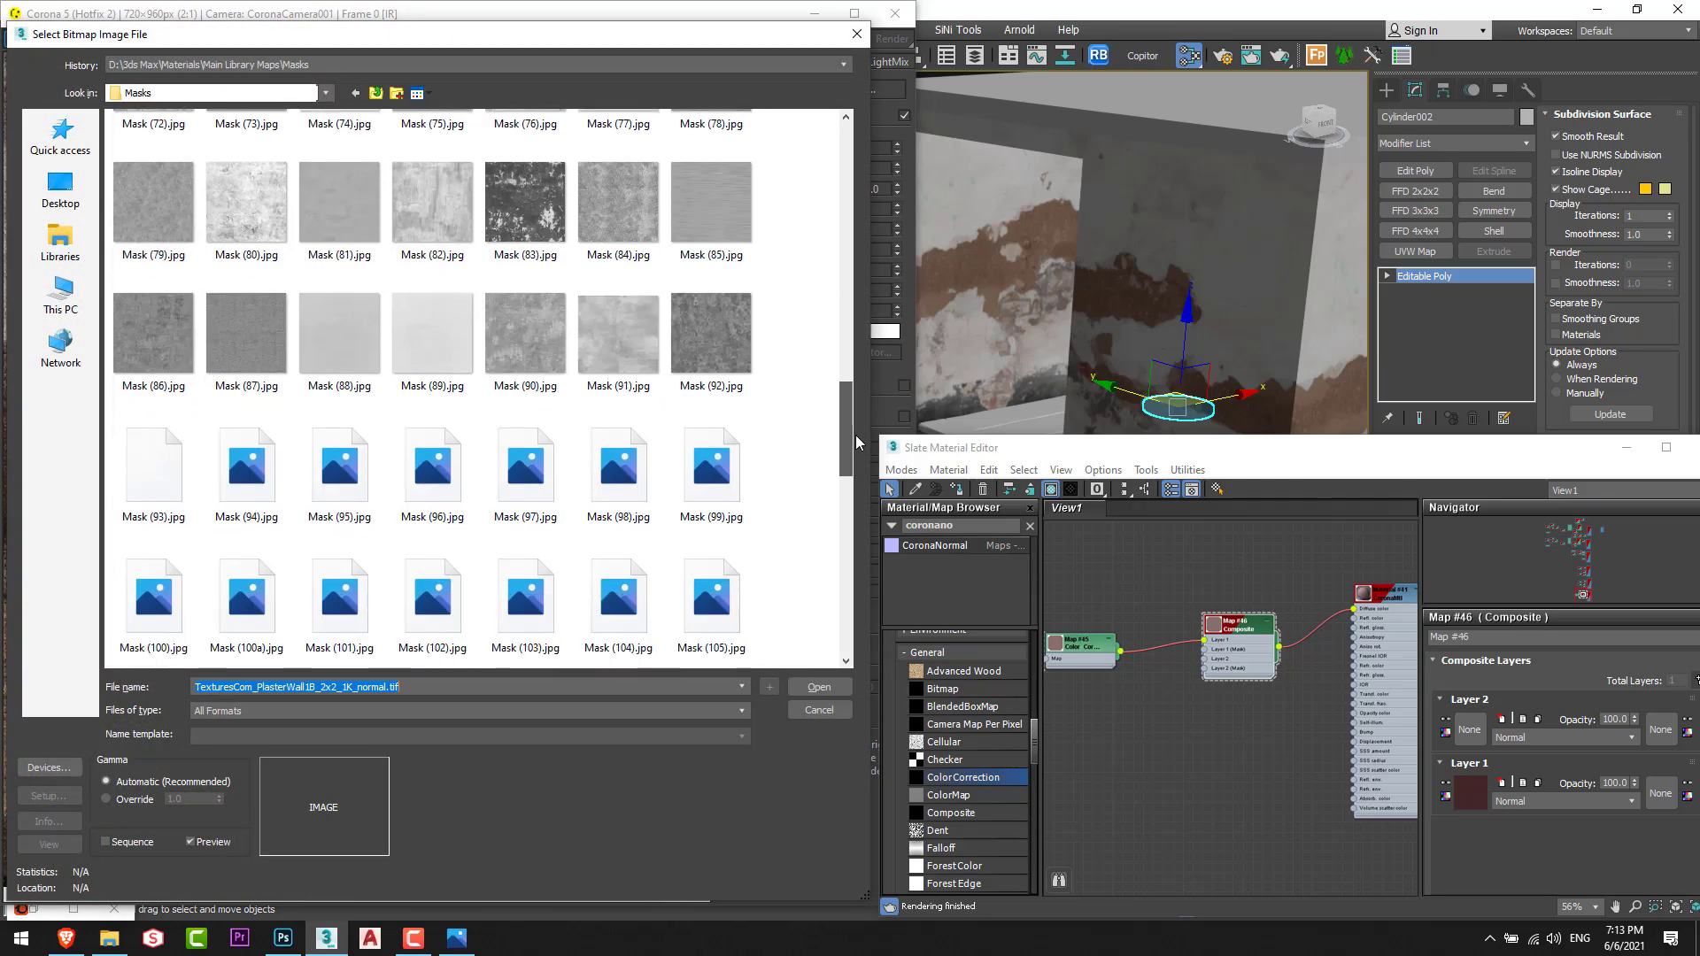
pyautogui.moveTo(848, 442); pyautogui.dragTo(847, 540)
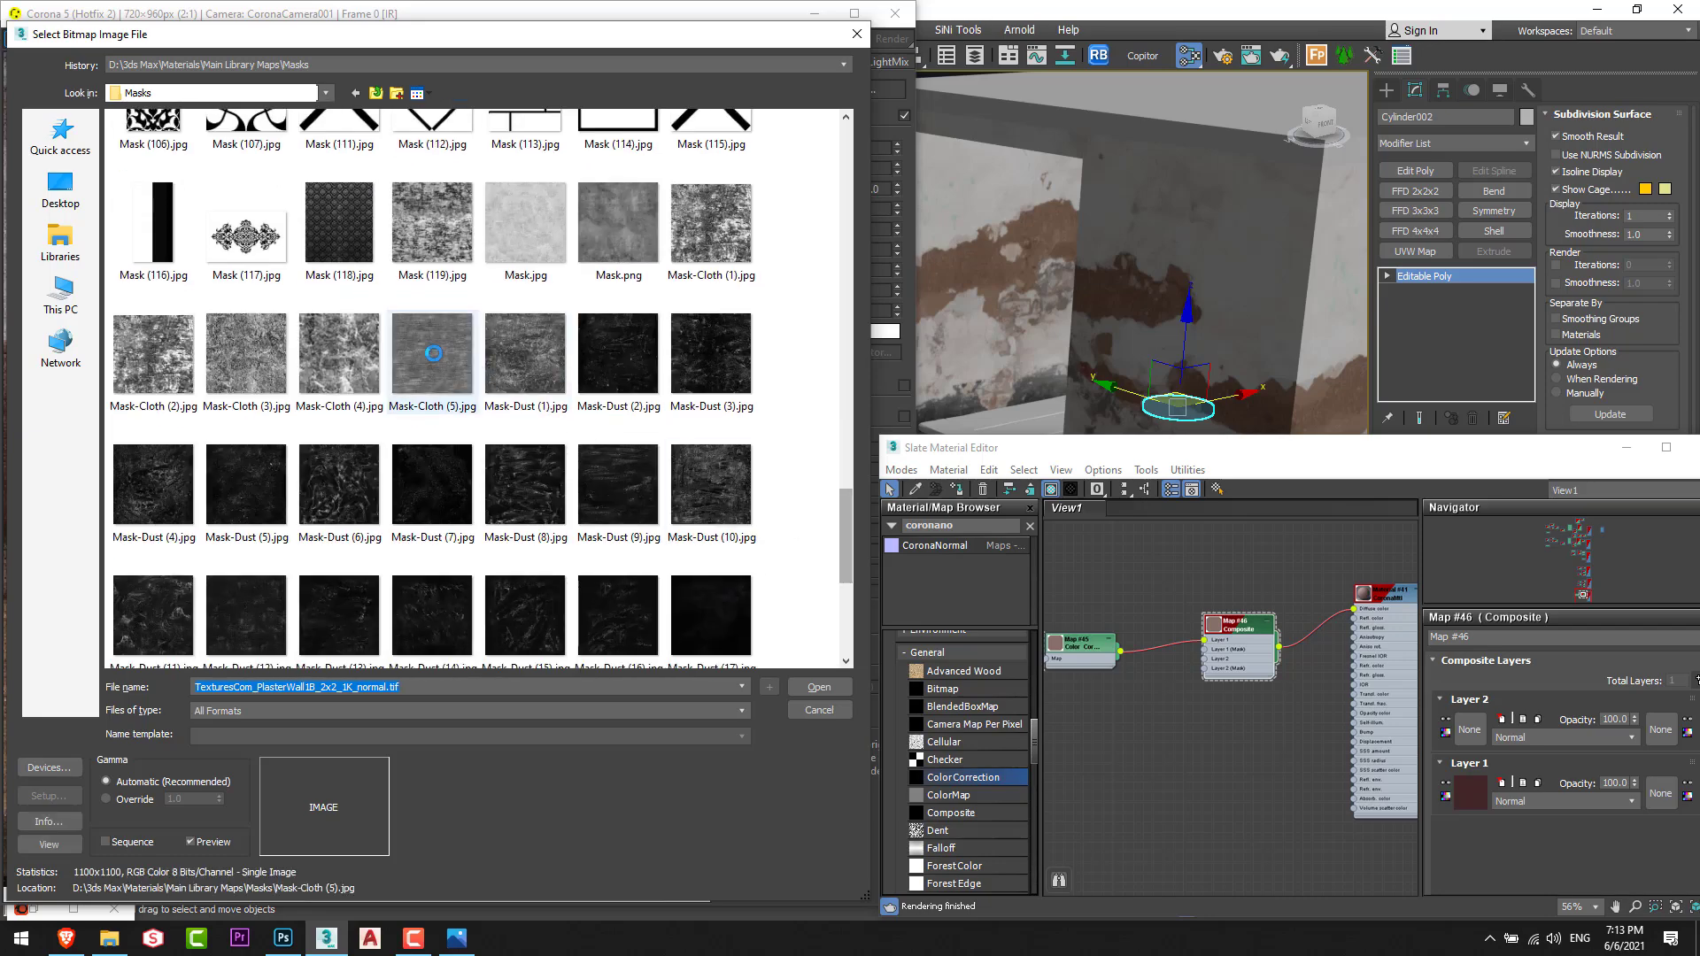
pyautogui.doubleClick(526, 363)
pyautogui.click(572, 496)
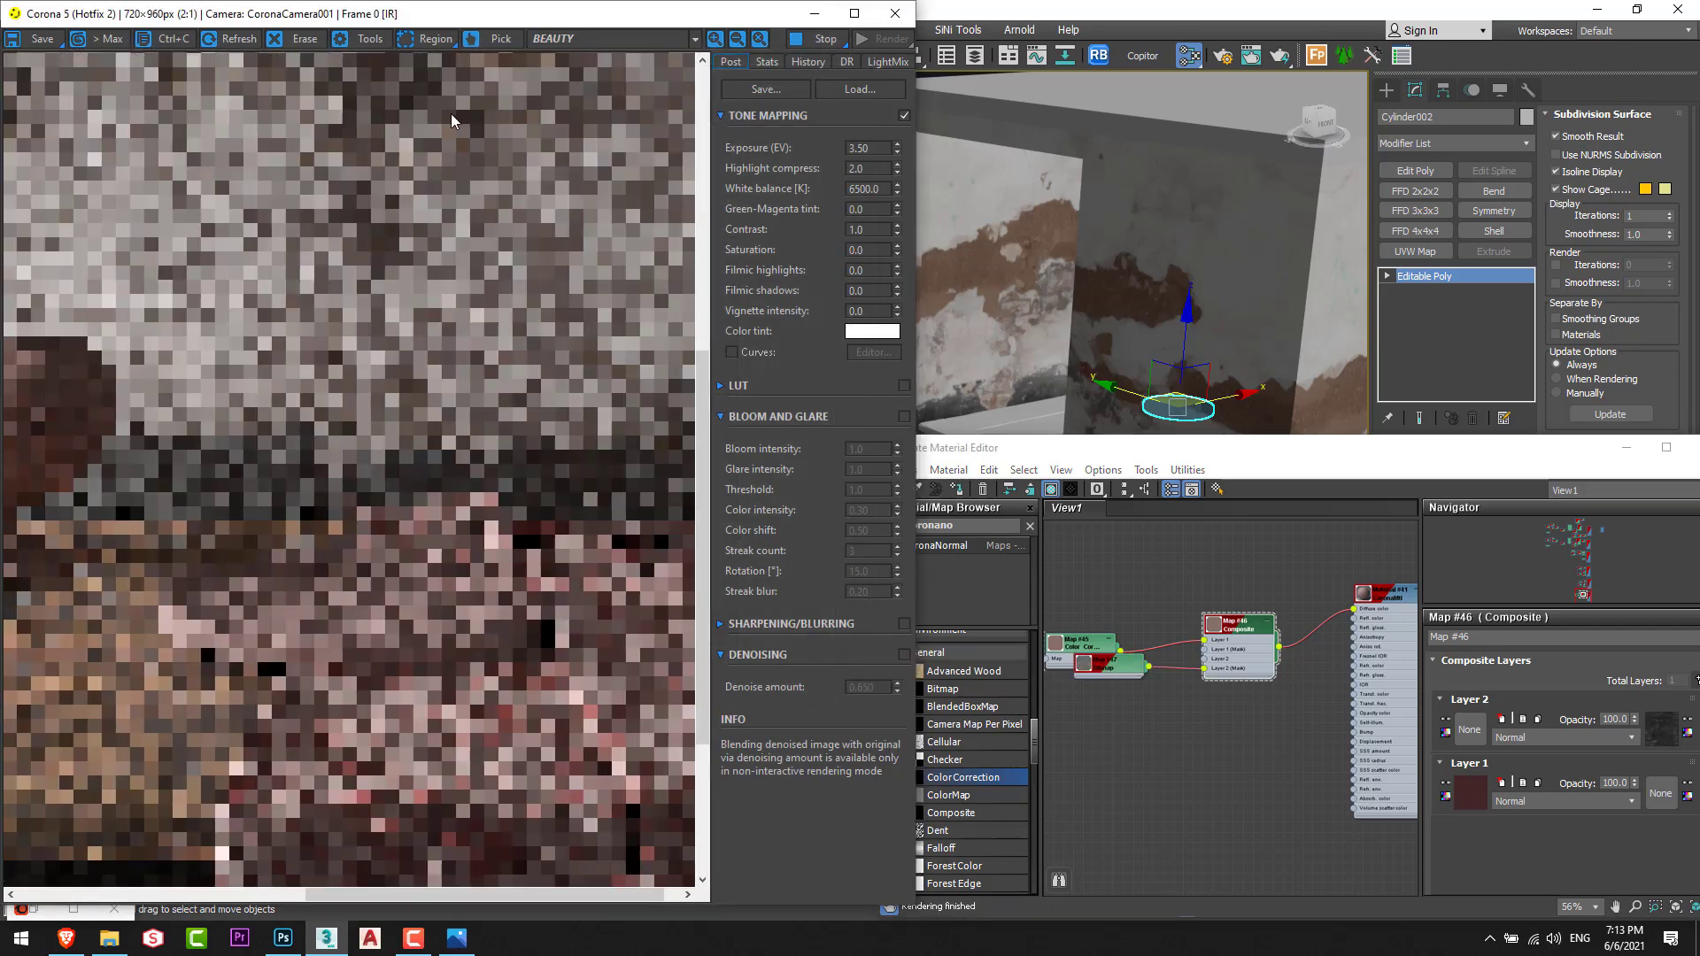
# Limit the interactive render to a region around the plate and frame the plate in the viewport.
pyautogui.click(433, 39)
pyautogui.moveTo(598, 699); pyautogui.dragTo(128, 512)
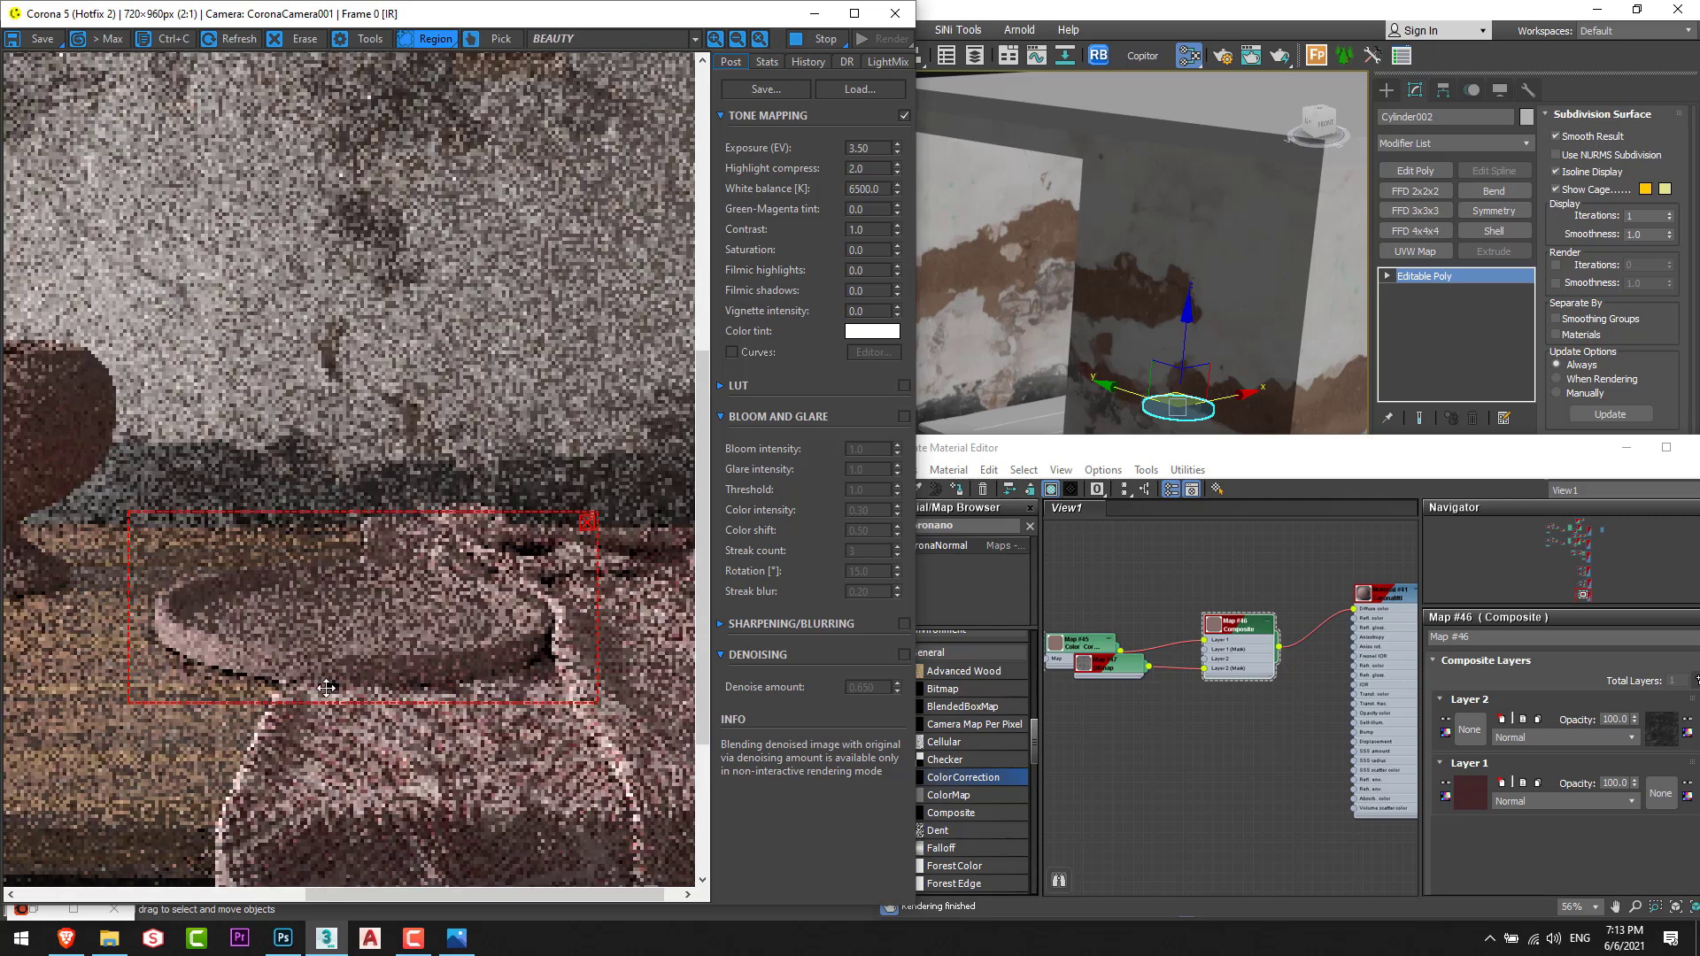
pyautogui.scroll(2, 376, 698)
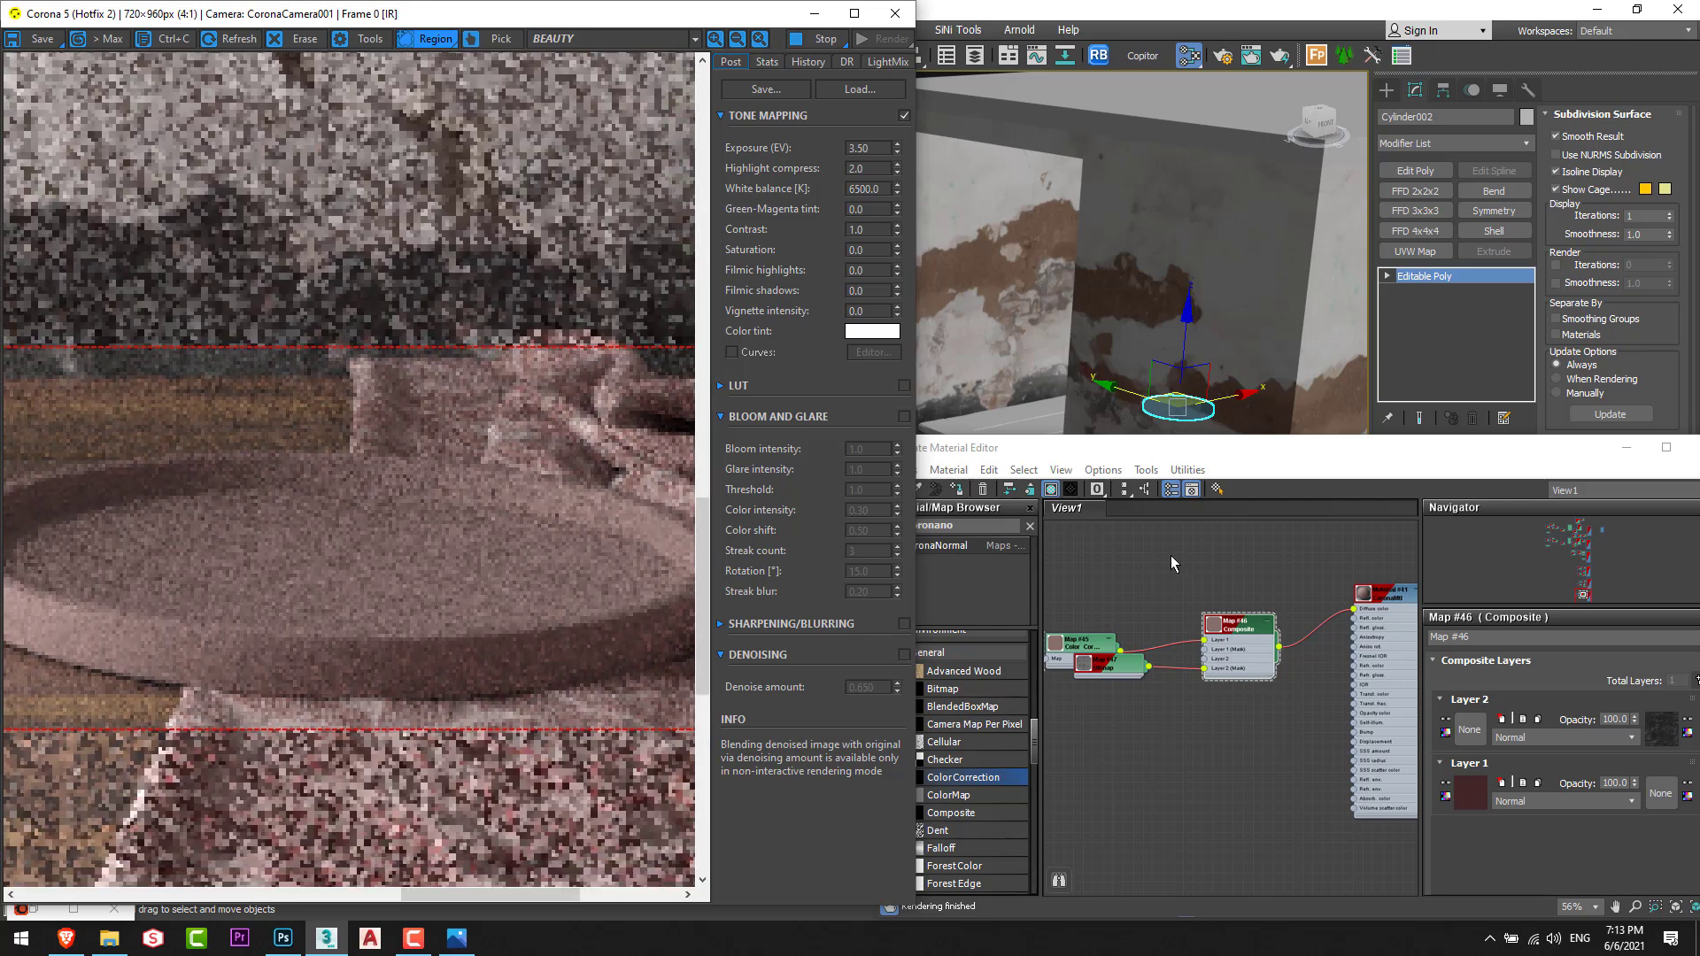
pyautogui.click(1148, 433)
pyautogui.press('z')
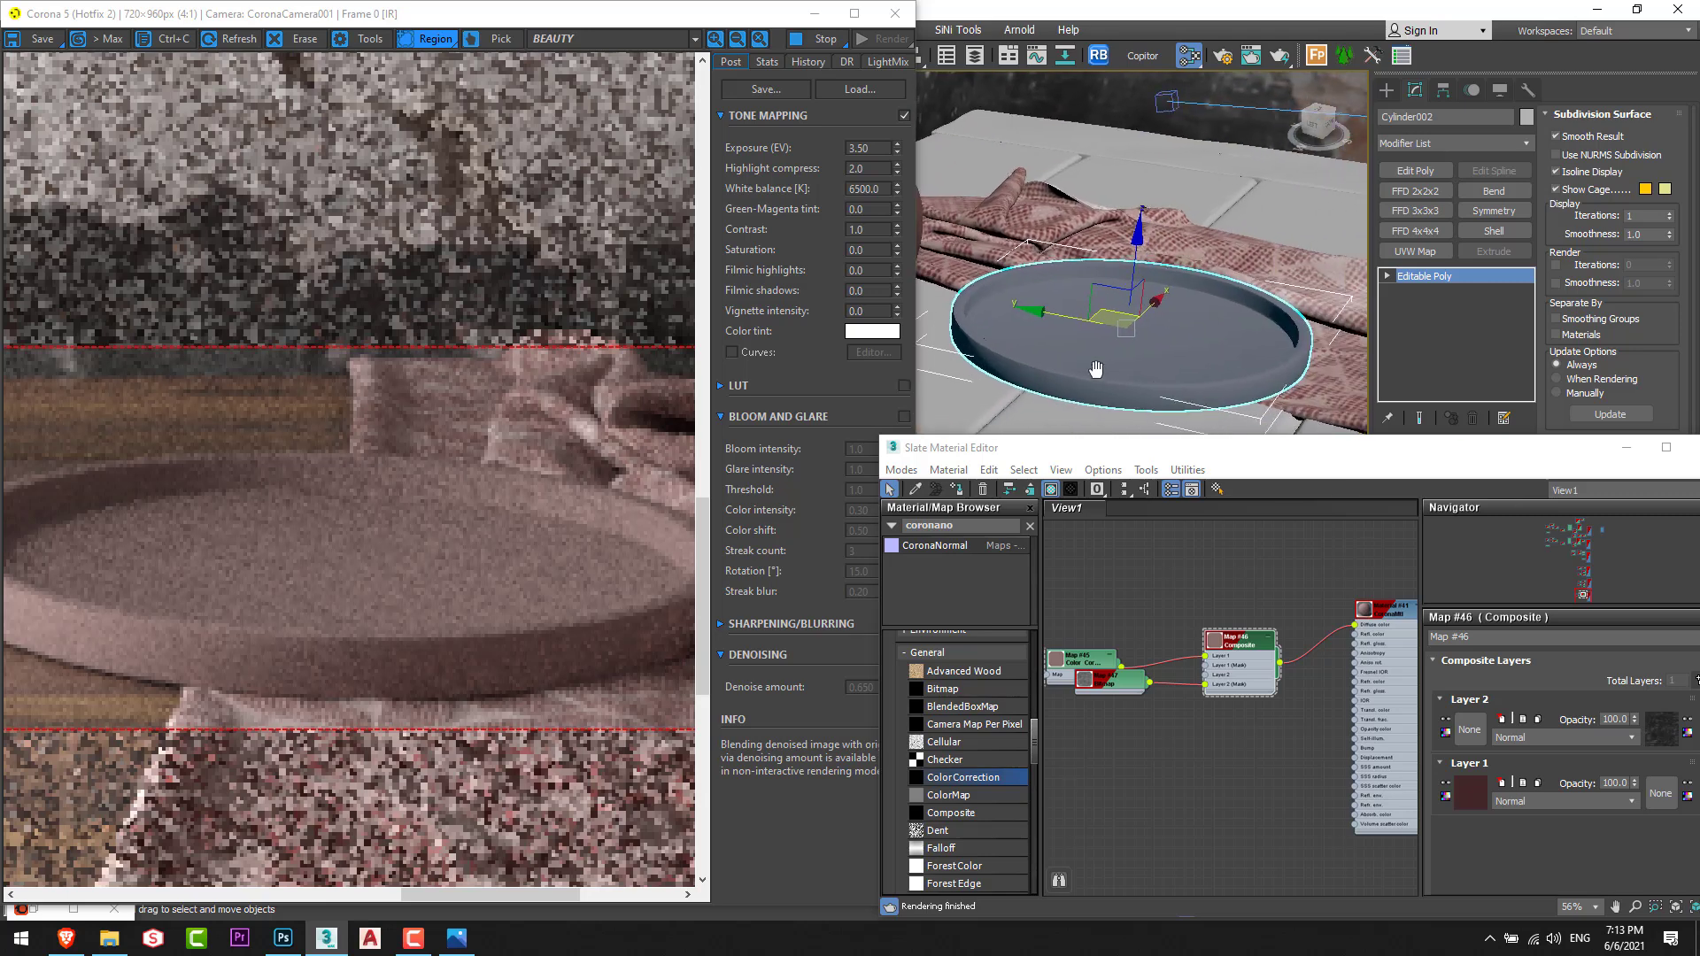
# Spread out the plate's map nodes and copy the Layer 1 ColorCorrection into the Composite's Layer 2 slot.
pyautogui.moveTo(1109, 679); pyautogui.dragTo(1085, 700)
pyautogui.moveTo(1367, 617); pyautogui.dragTo(1361, 617)
pyautogui.moveTo(1239, 636); pyautogui.dragTo(1218, 636)
pyautogui.click(1252, 715)
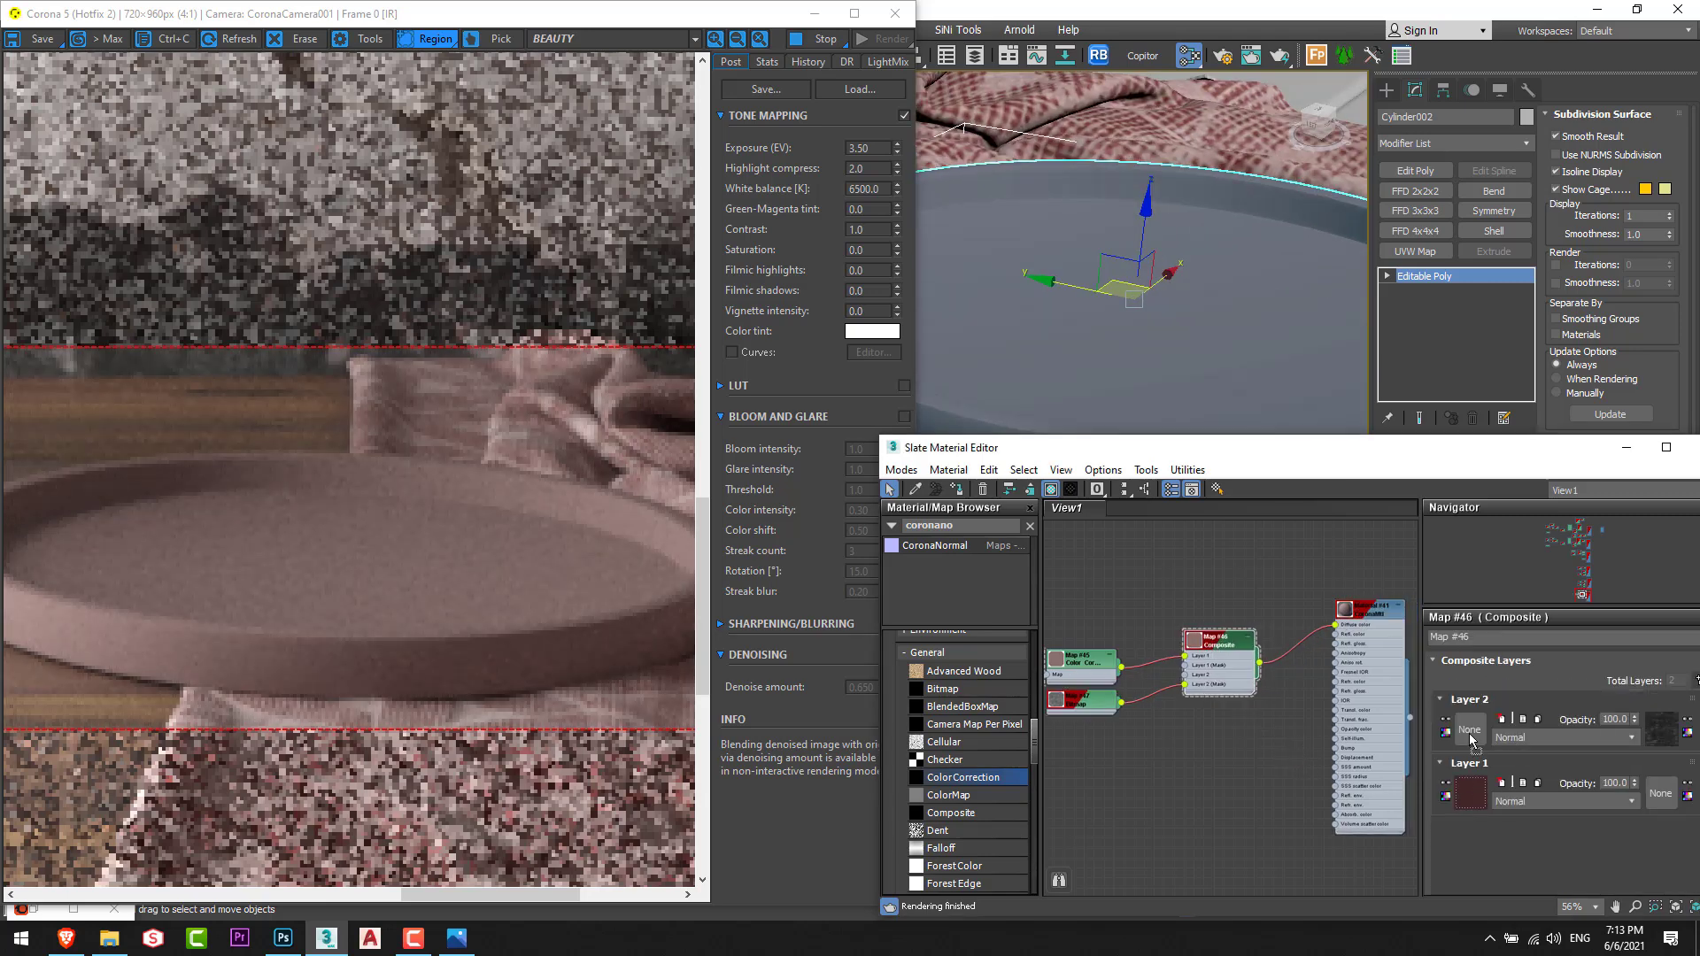
pyautogui.moveTo(1469, 733); pyautogui.dragTo(1469, 734)
pyautogui.press('Return')
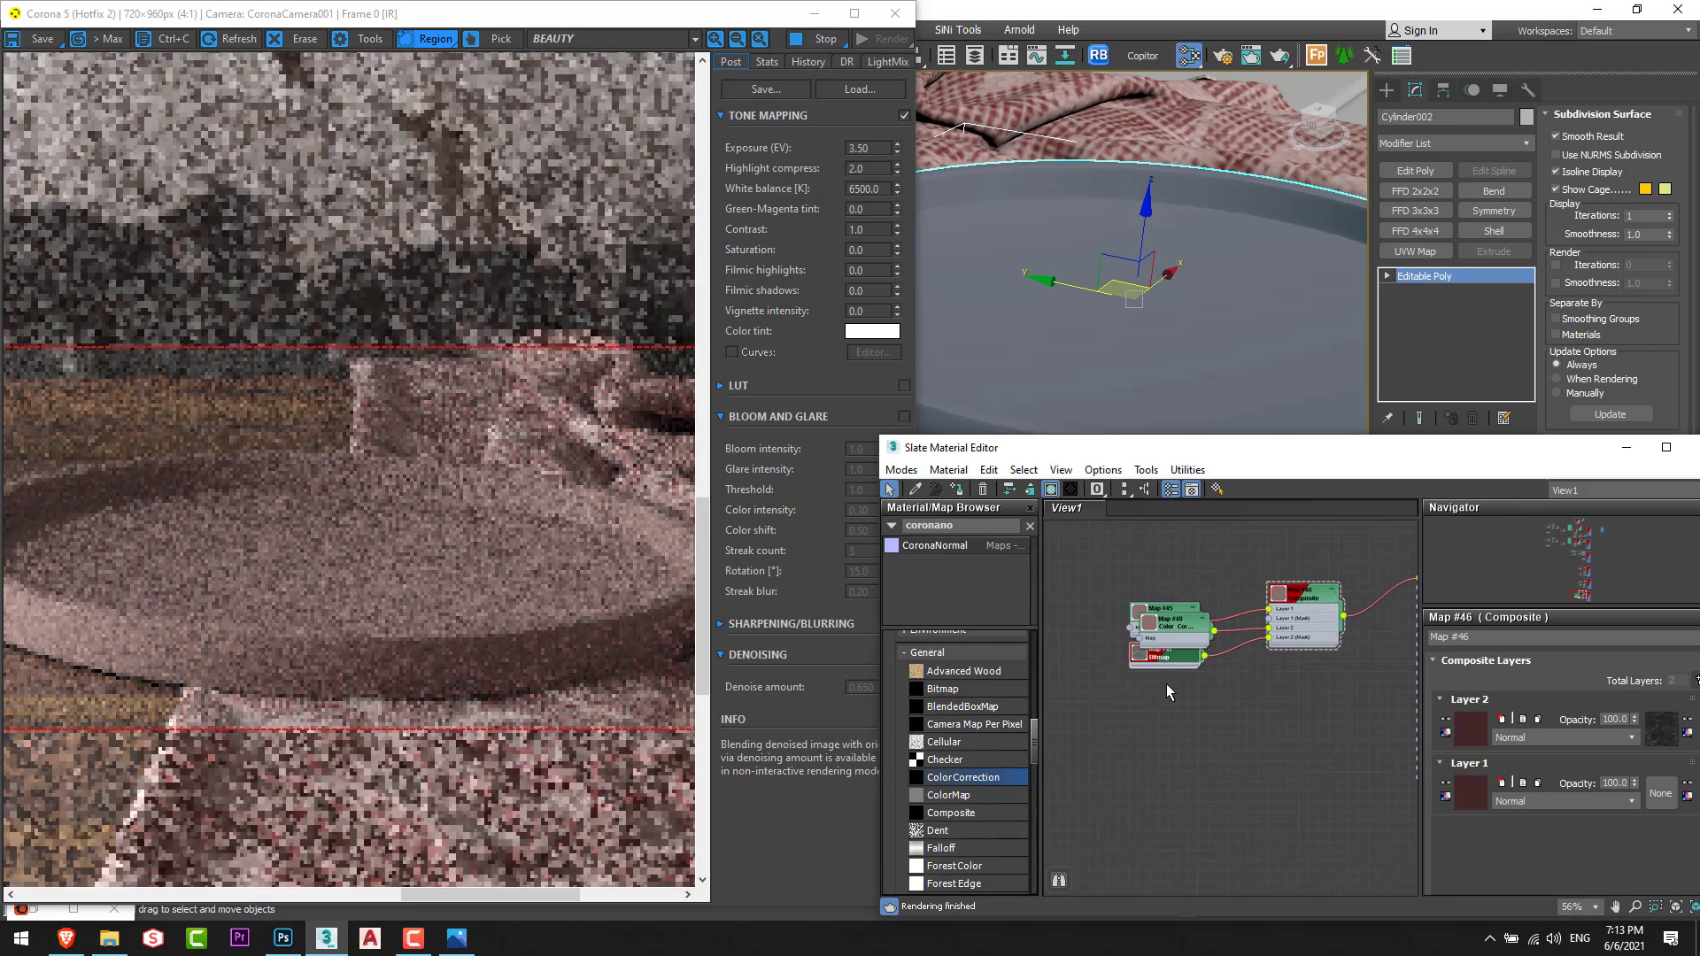
# Separate the overlapping nodes and insert a new ColorCorrection between the copied ColorCorrection and the Composite's Layer 2.
pyautogui.moveTo(1159, 660); pyautogui.dragTo(1168, 767)
pyautogui.moveTo(1177, 623); pyautogui.dragTo(1052, 694)
pyautogui.moveTo(1151, 703); pyautogui.dragTo(1228, 688, button='middle')
pyautogui.moveTo(1215, 680); pyautogui.dragTo(1216, 679)
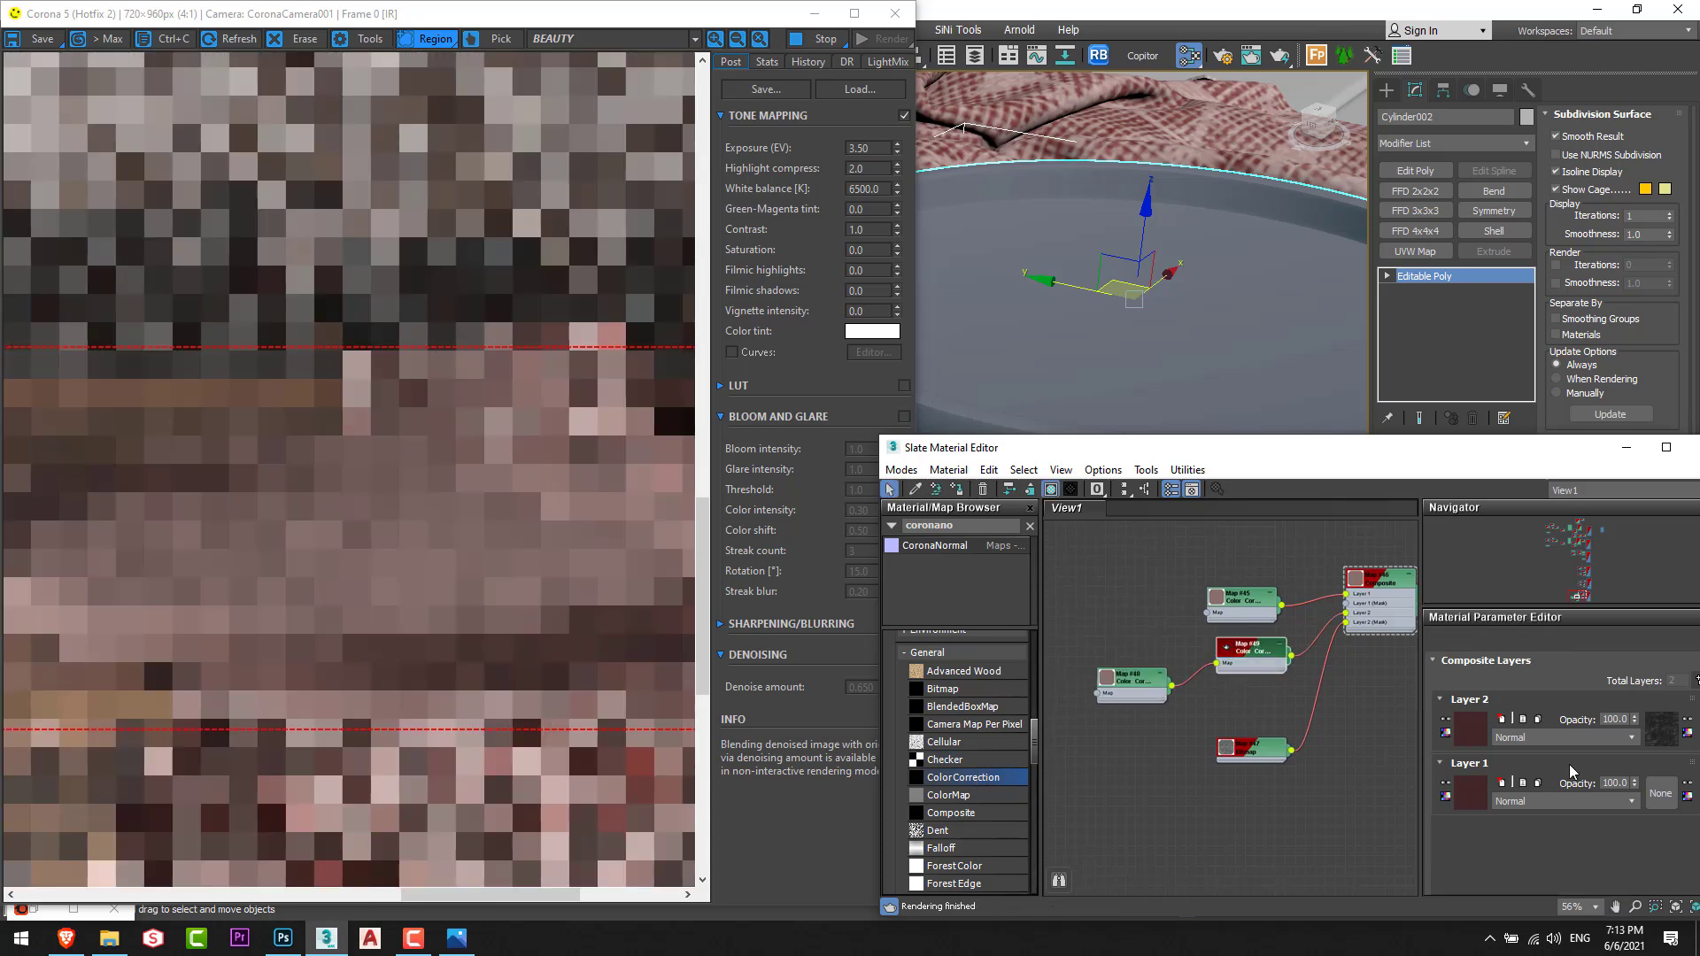
# Switch the inserted ColorCorrection's Lightness to Advanced and set its RGB Gamma/Contrast to 3.
pyautogui.scroll(-3, 1635, 804)
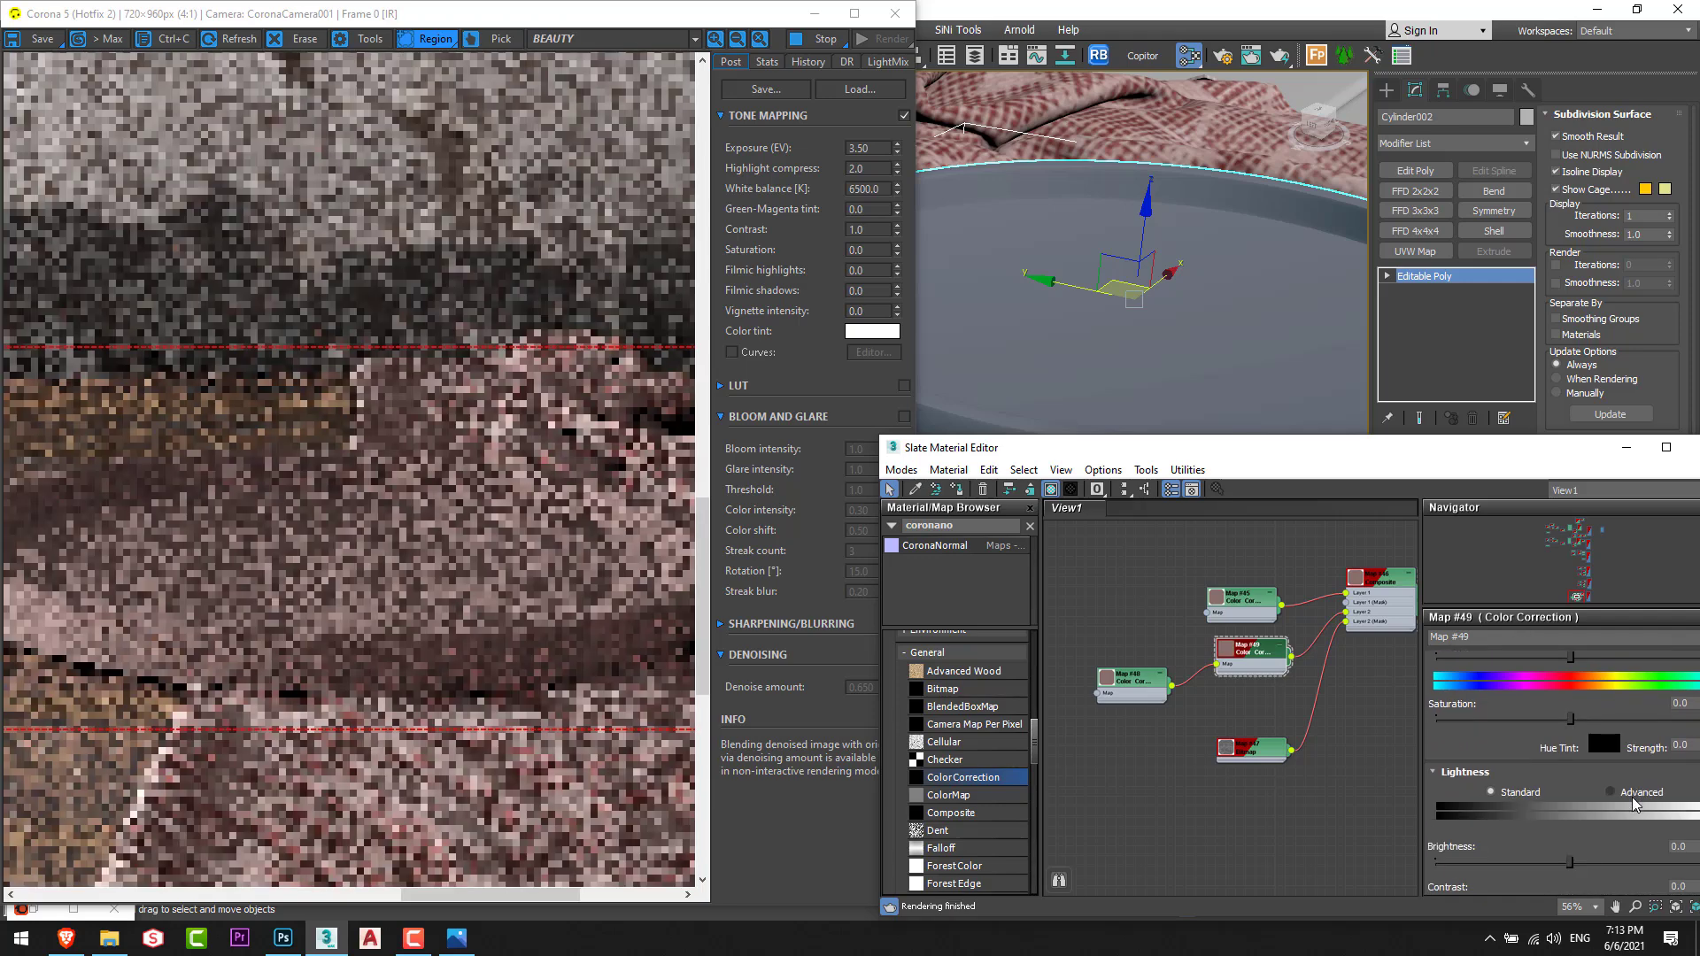
pyautogui.click(1634, 799)
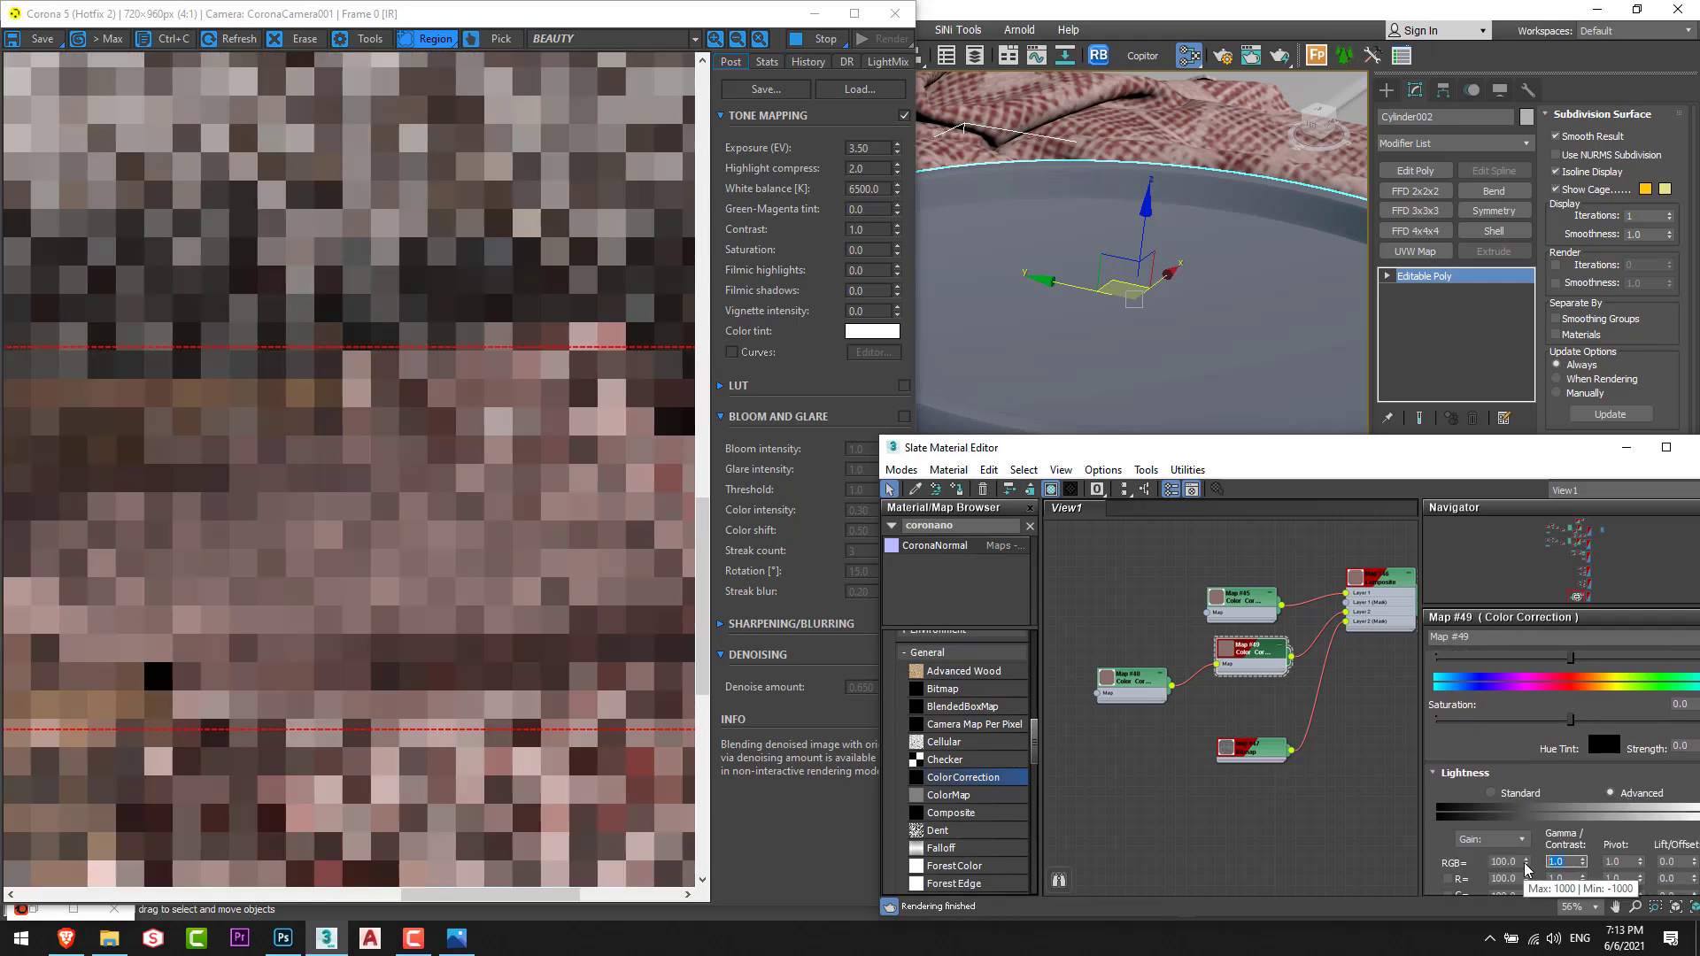
pyautogui.write('3')
pyautogui.press('Return')
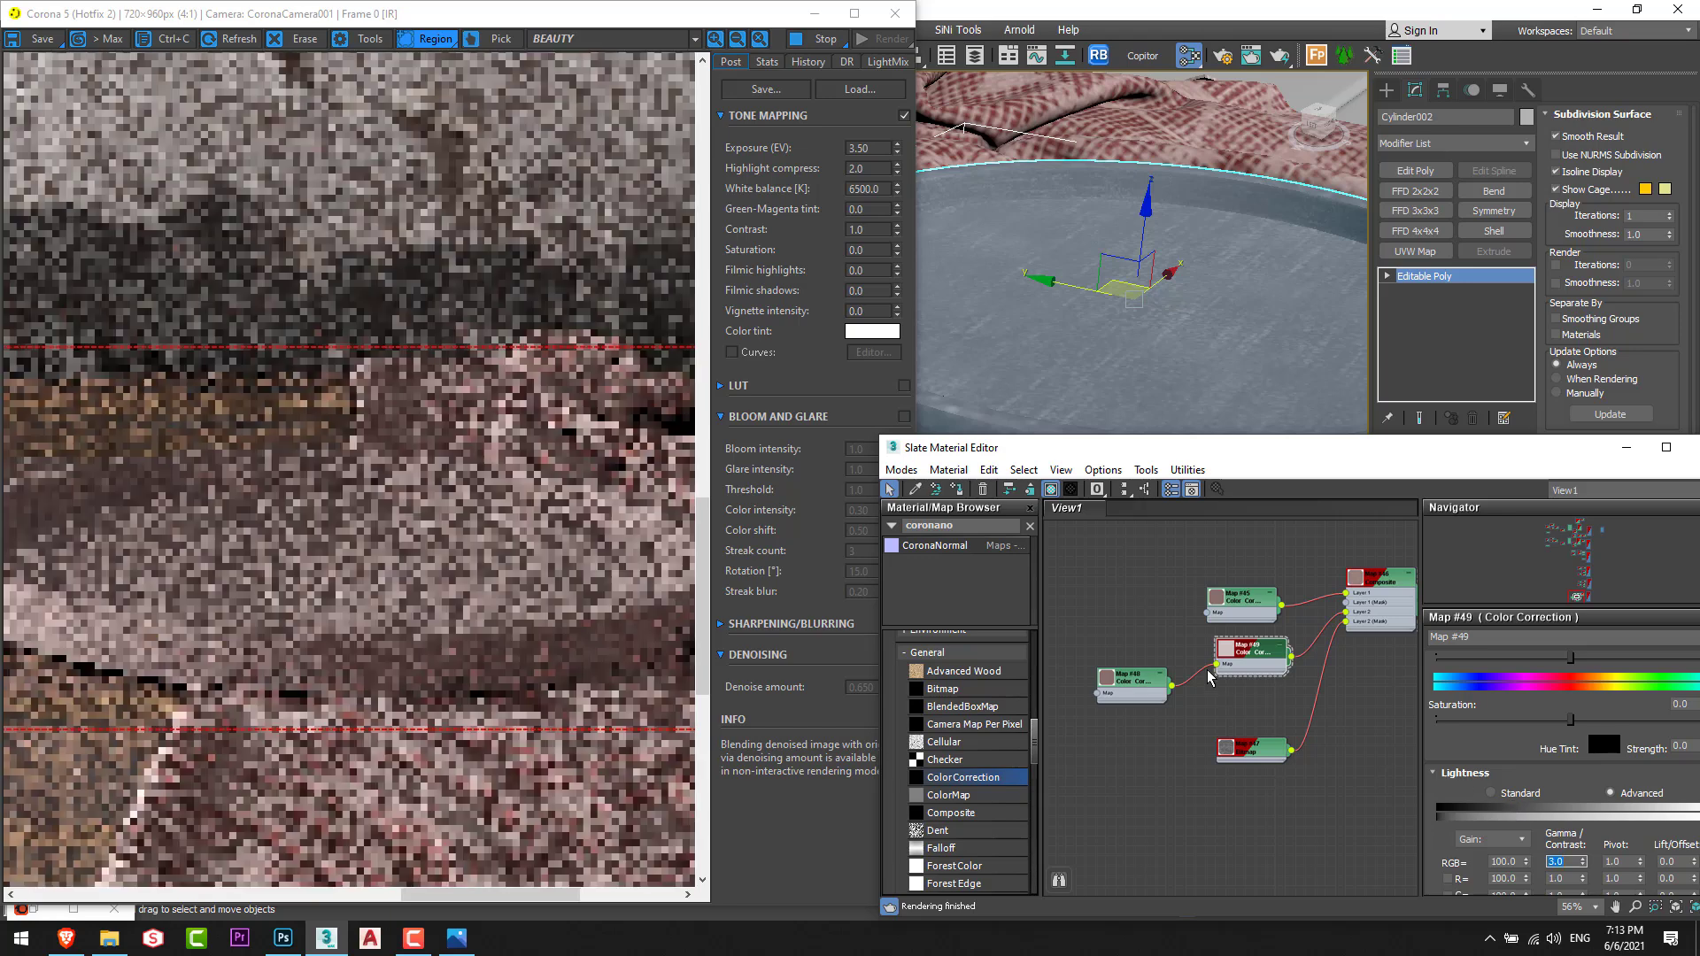
# Line up the Layer 2 ColorCorrection nodes and the mask bitmap beside the Composite, and check the plate's surface in the render.
pyautogui.moveTo(1239, 657); pyautogui.dragTo(1111, 713)
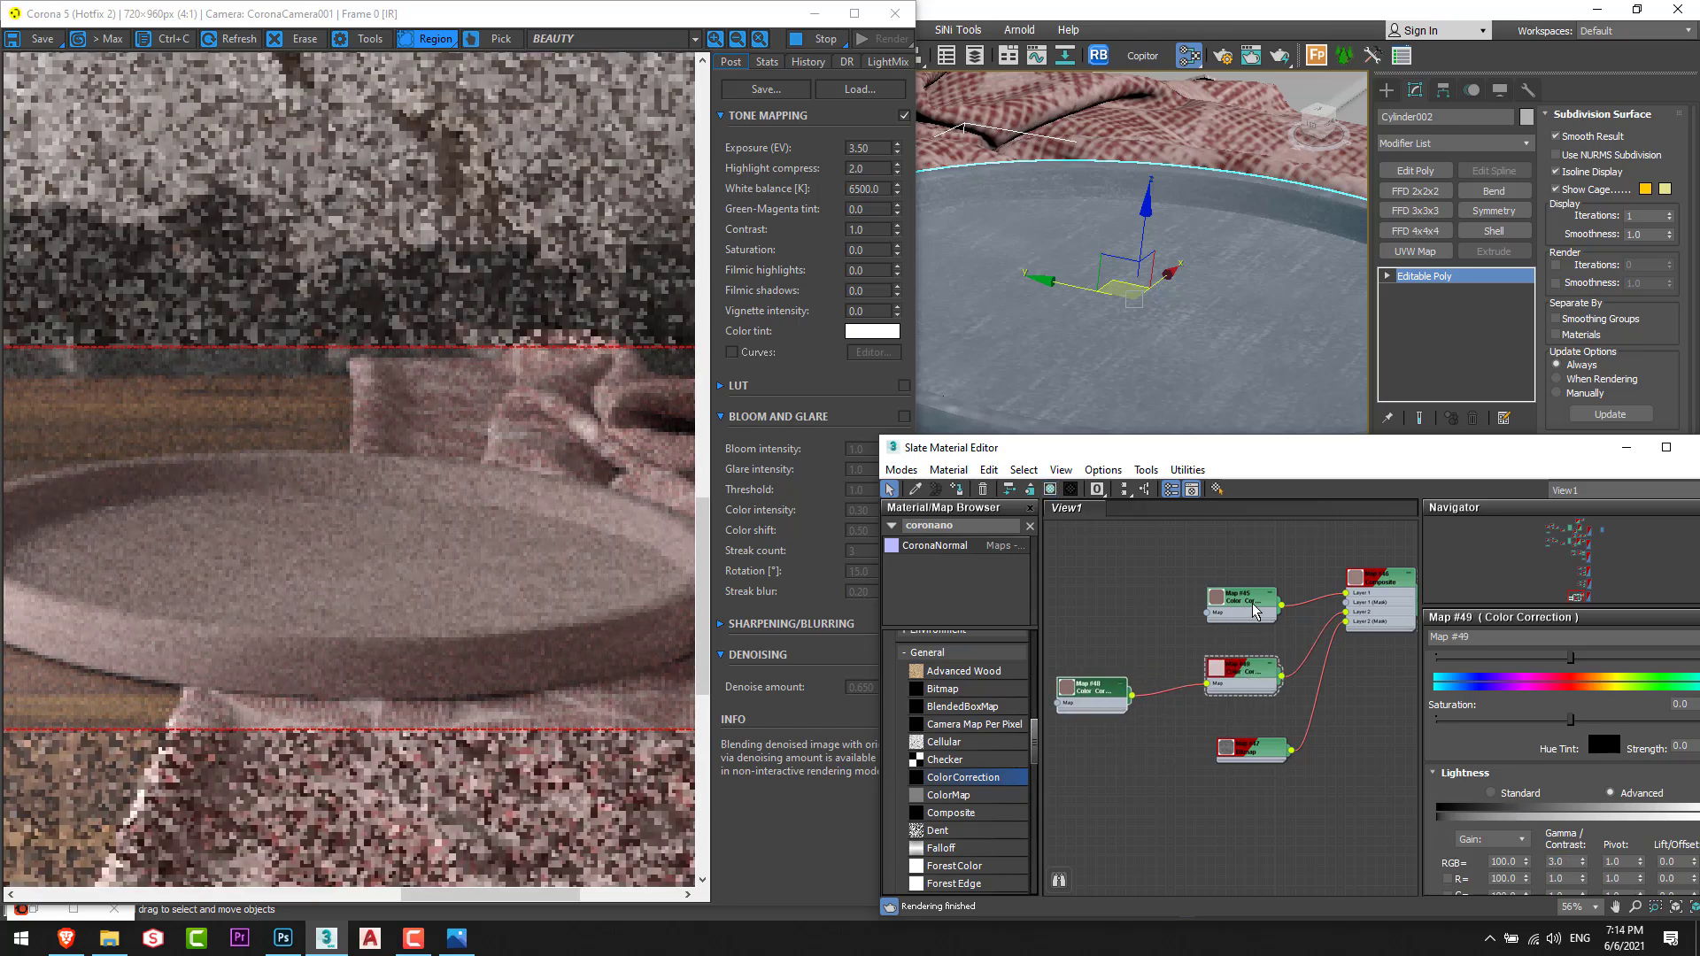
pyautogui.moveTo(1269, 744); pyautogui.dragTo(1259, 715)
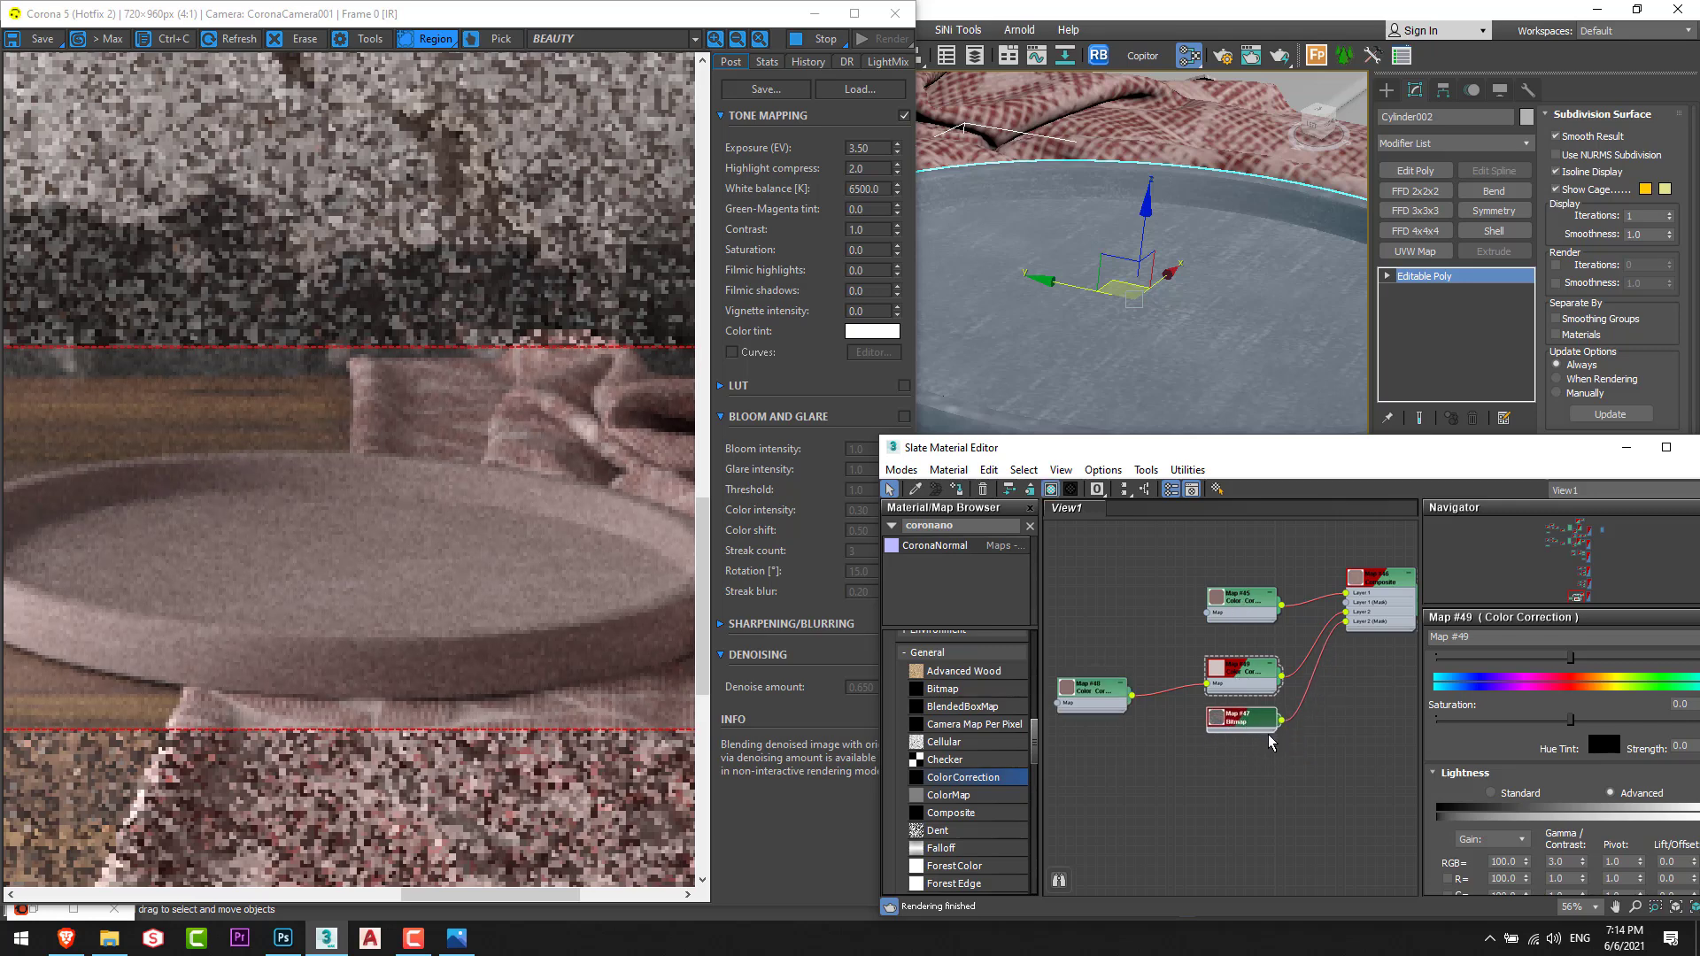
pyautogui.scroll(-1, 1288, 750)
pyautogui.scroll(-3, 364, 638)
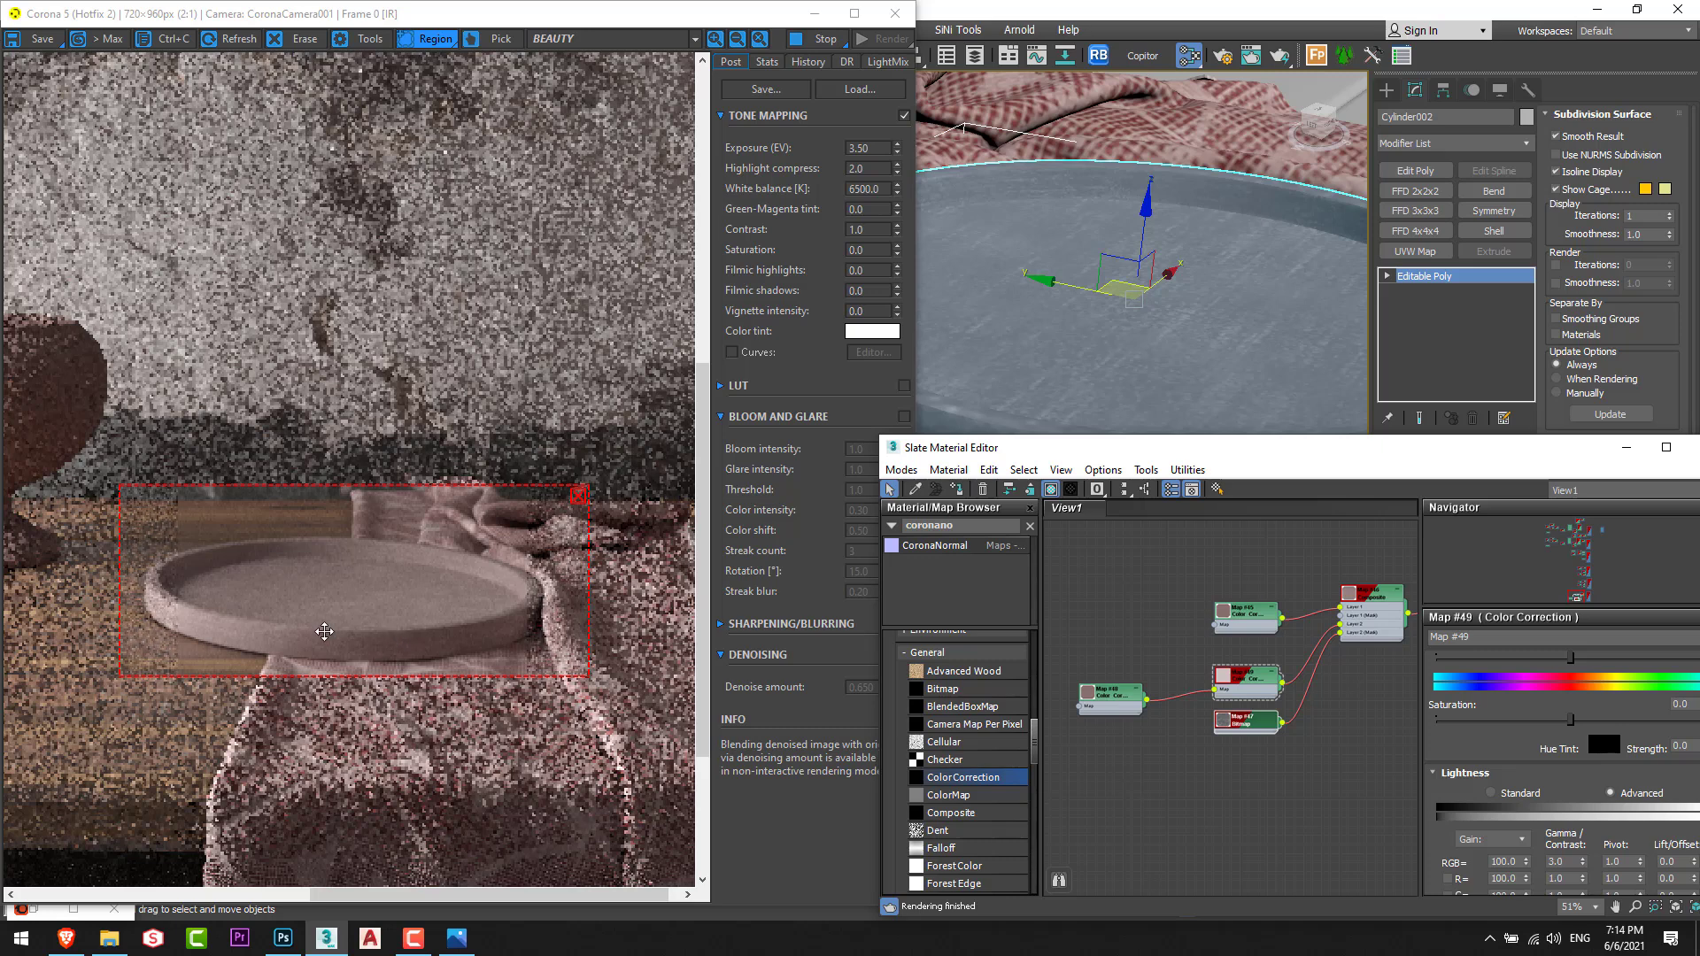
pyautogui.scroll(3, 182, 645)
pyautogui.scroll(1, 283, 633)
pyautogui.scroll(-1, 279, 625)
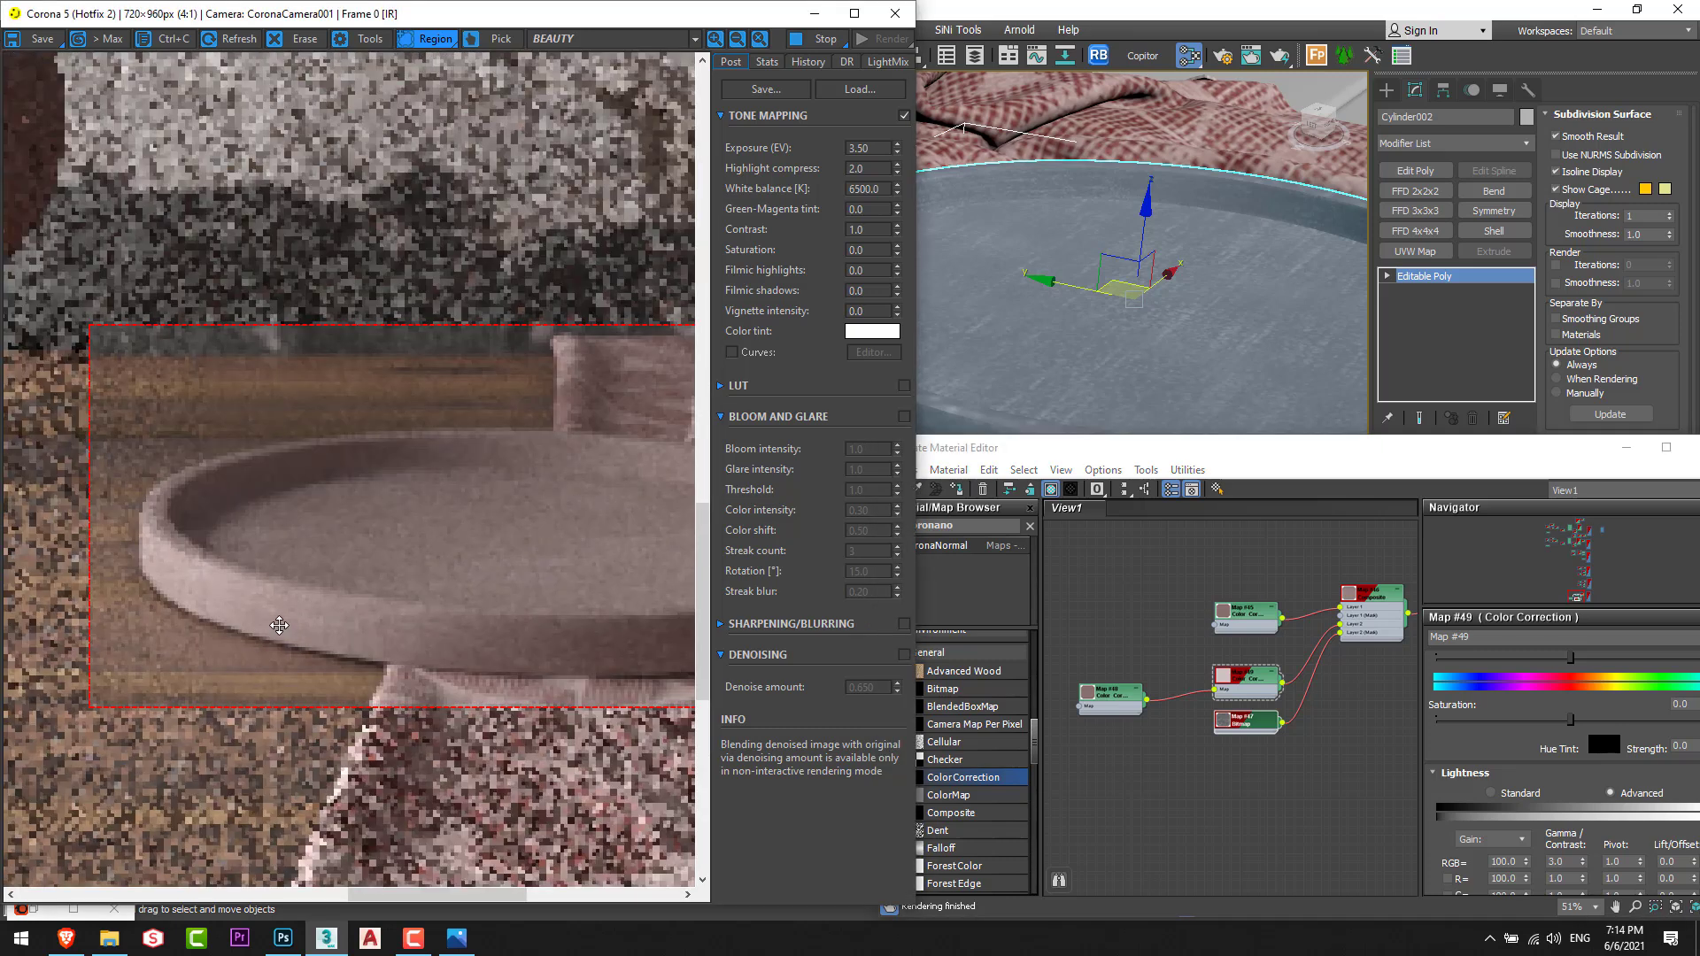
# Replace the Layer 2 mask bitmap's image with Mask (31).jpg and check the pattern on the plate in the viewport.
pyautogui.doubleClick(1246, 732)
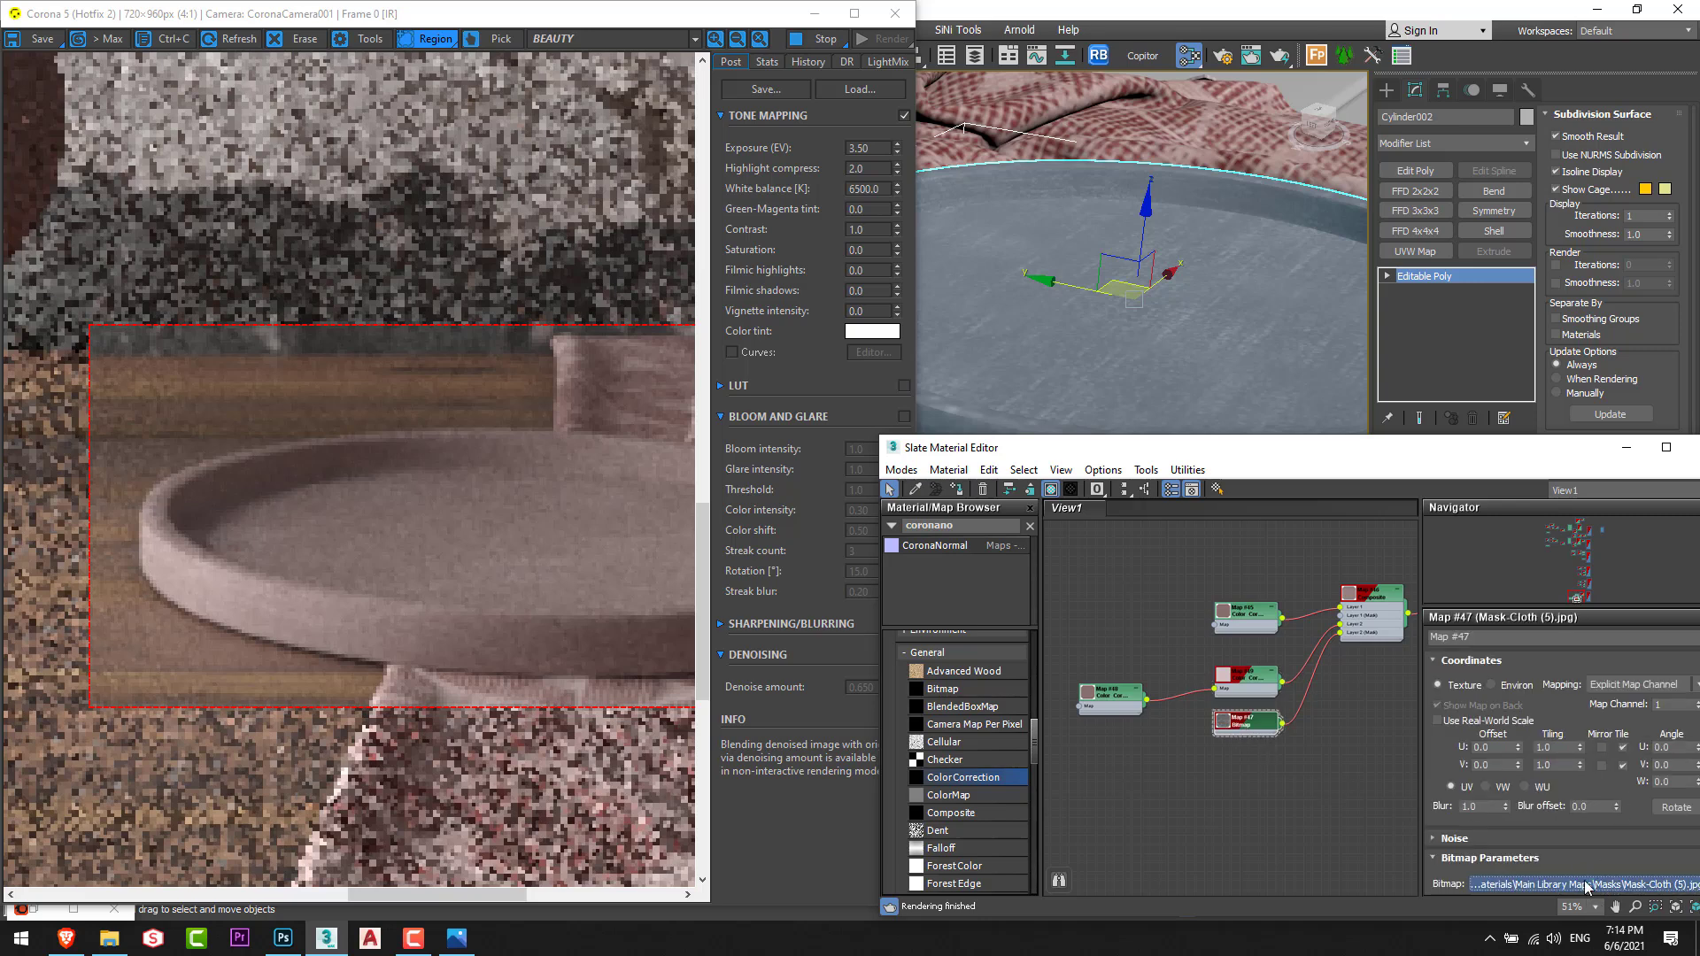
pyautogui.click(1586, 886)
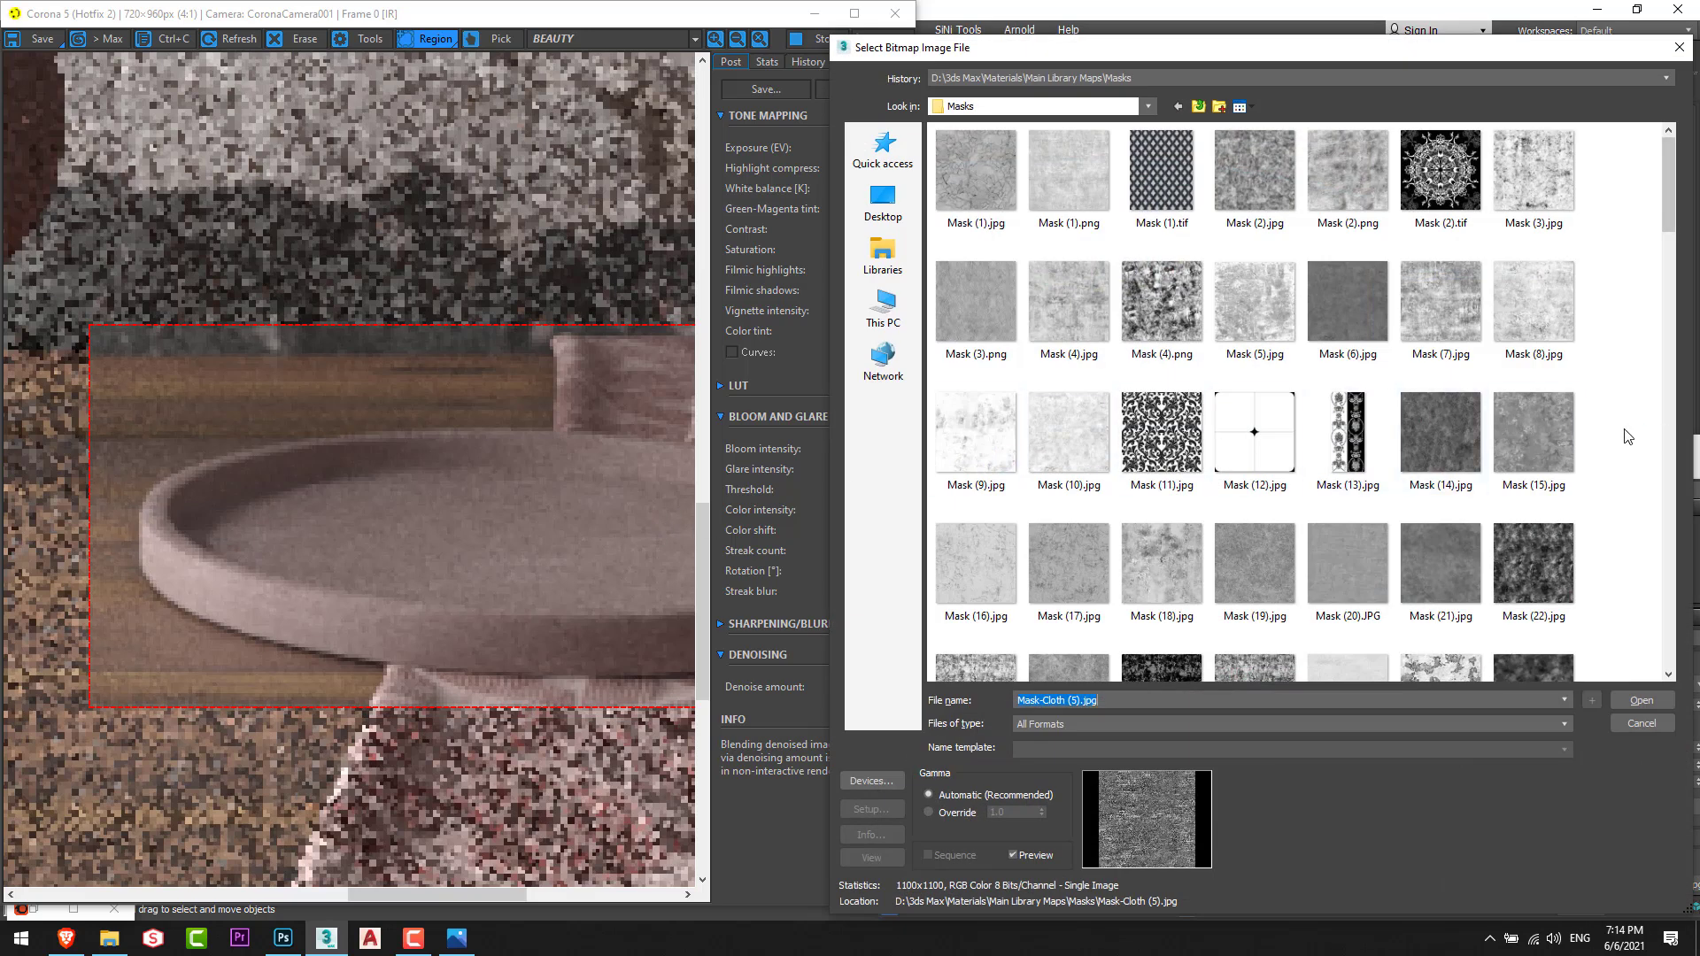
pyautogui.scroll(-3, 1626, 438)
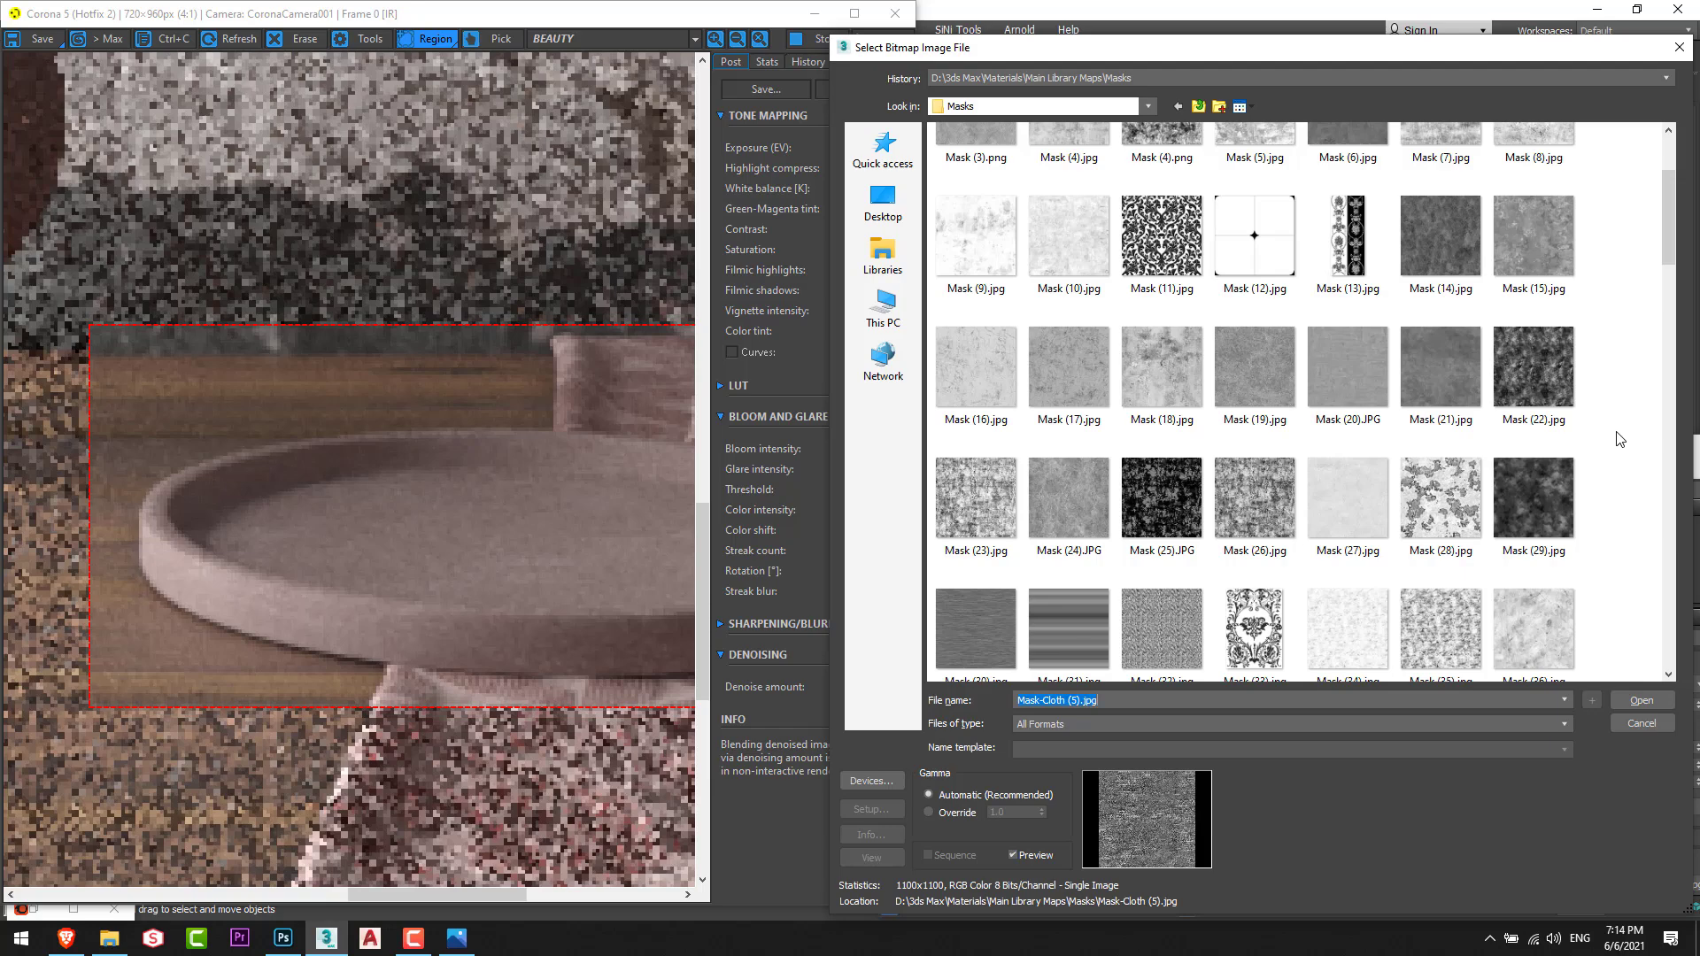
pyautogui.scroll(-4, 1613, 440)
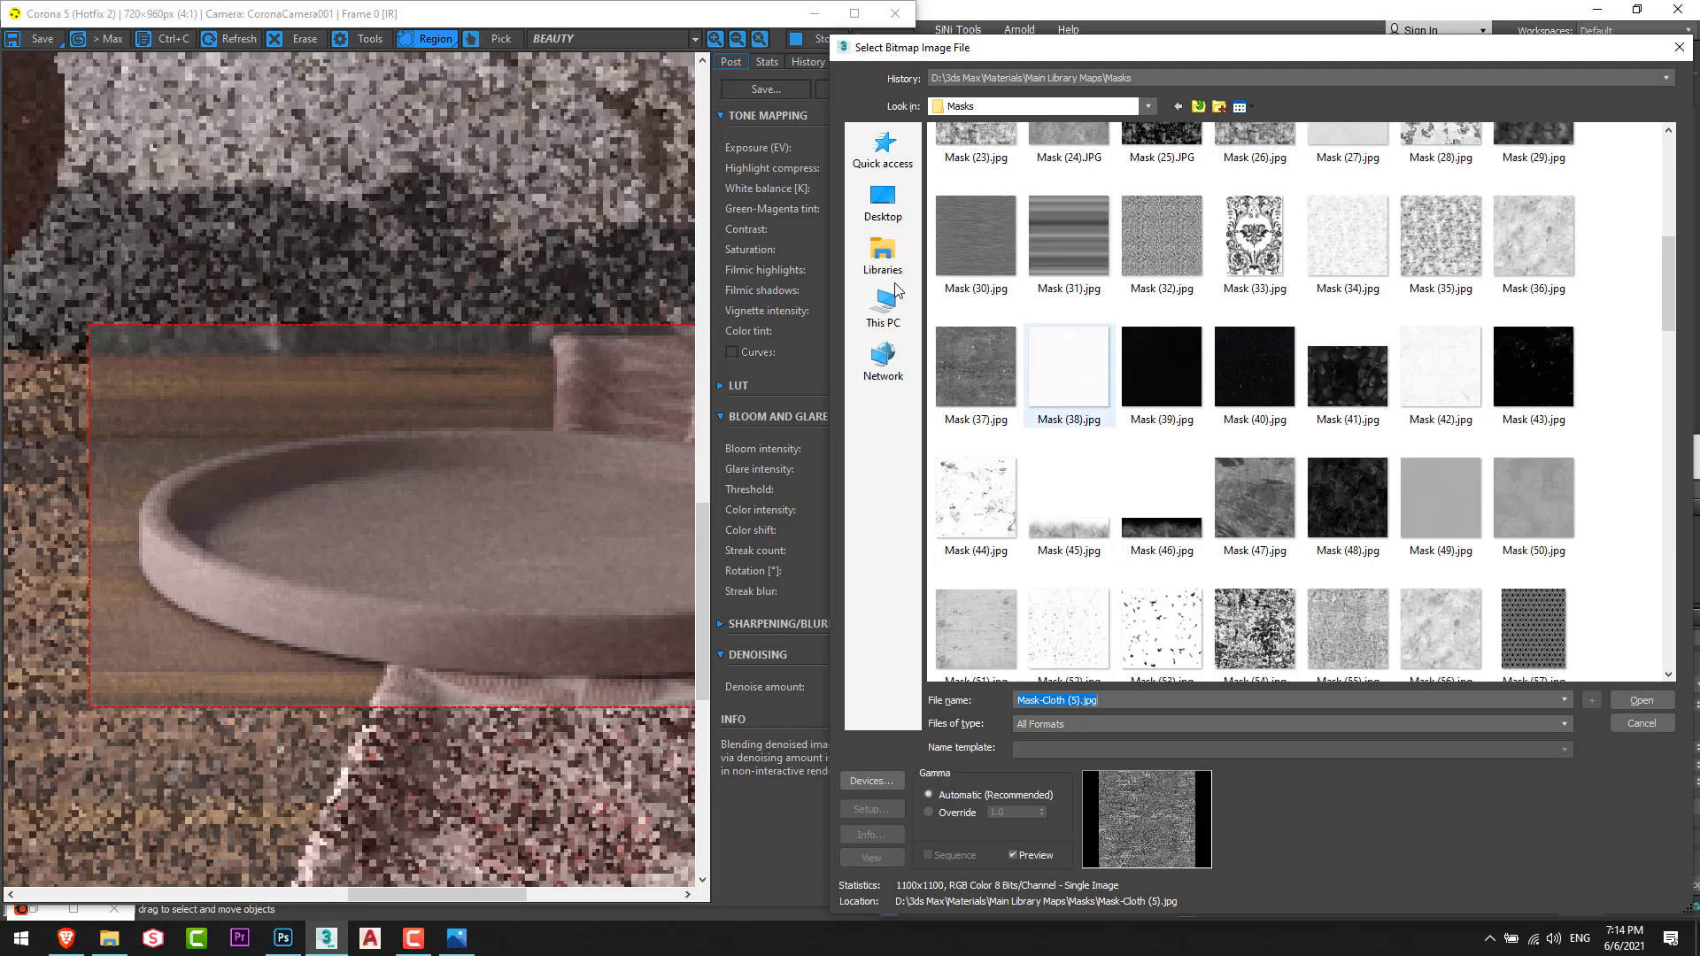
pyautogui.doubleClick(1042, 244)
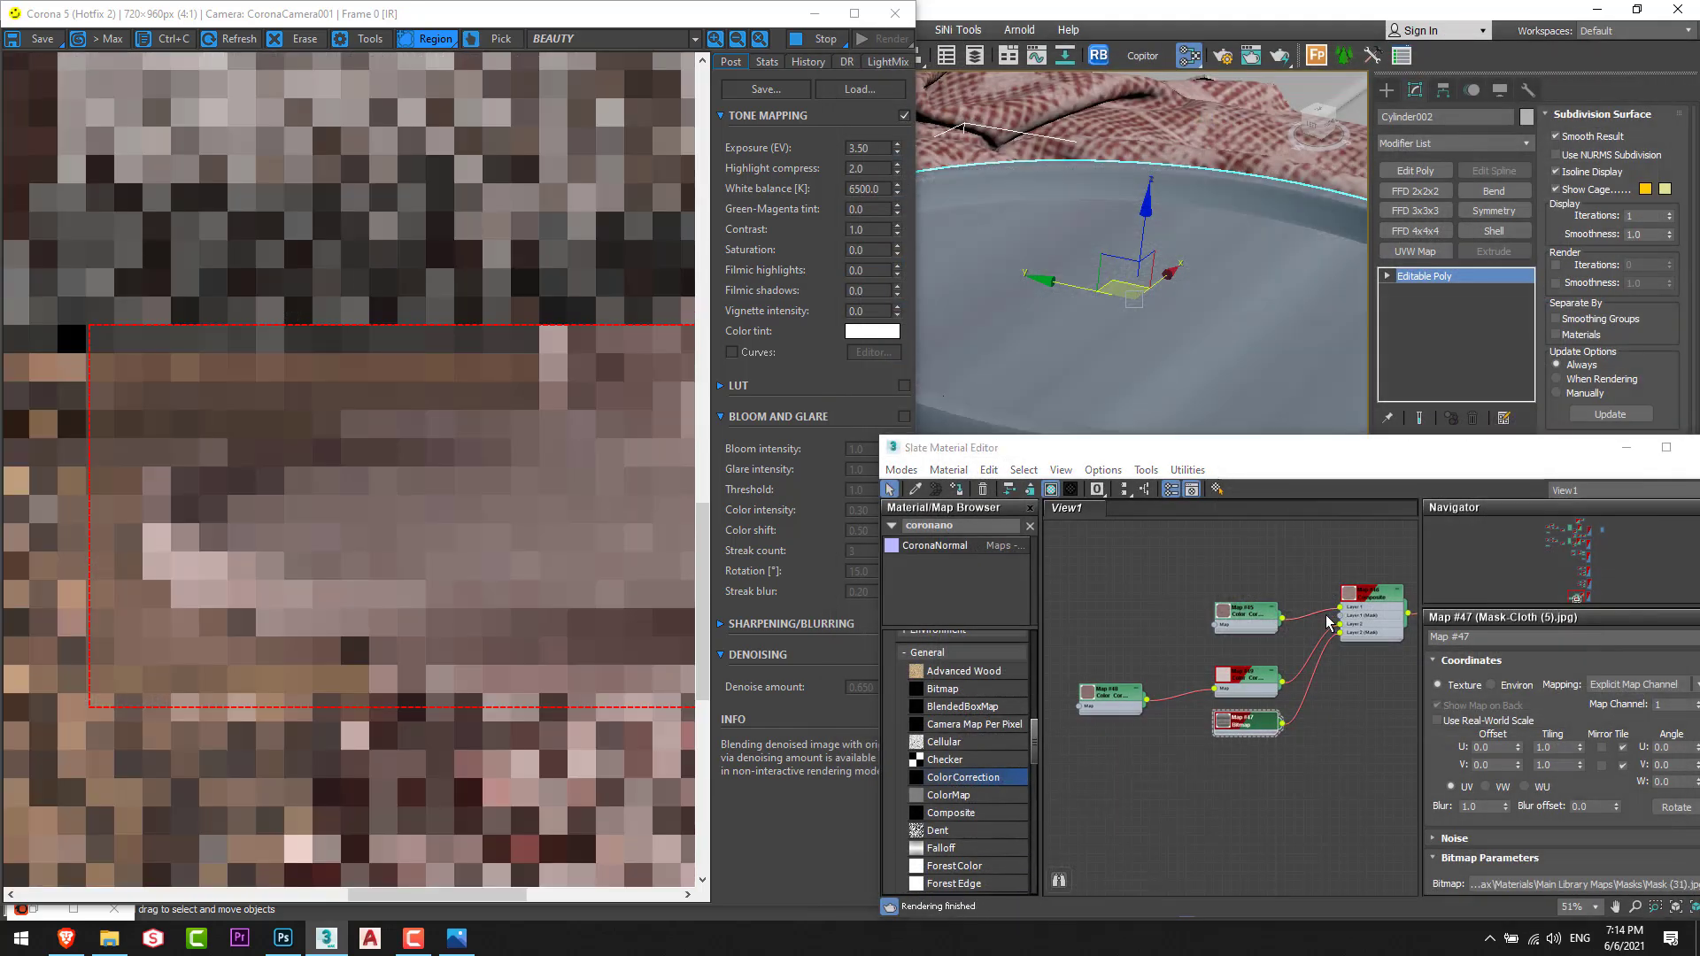
pyautogui.keyDown('alt'); pyautogui.moveTo(1135, 353); pyautogui.dragTo(1140, 276, button='middle'); pyautogui.keyUp('alt')
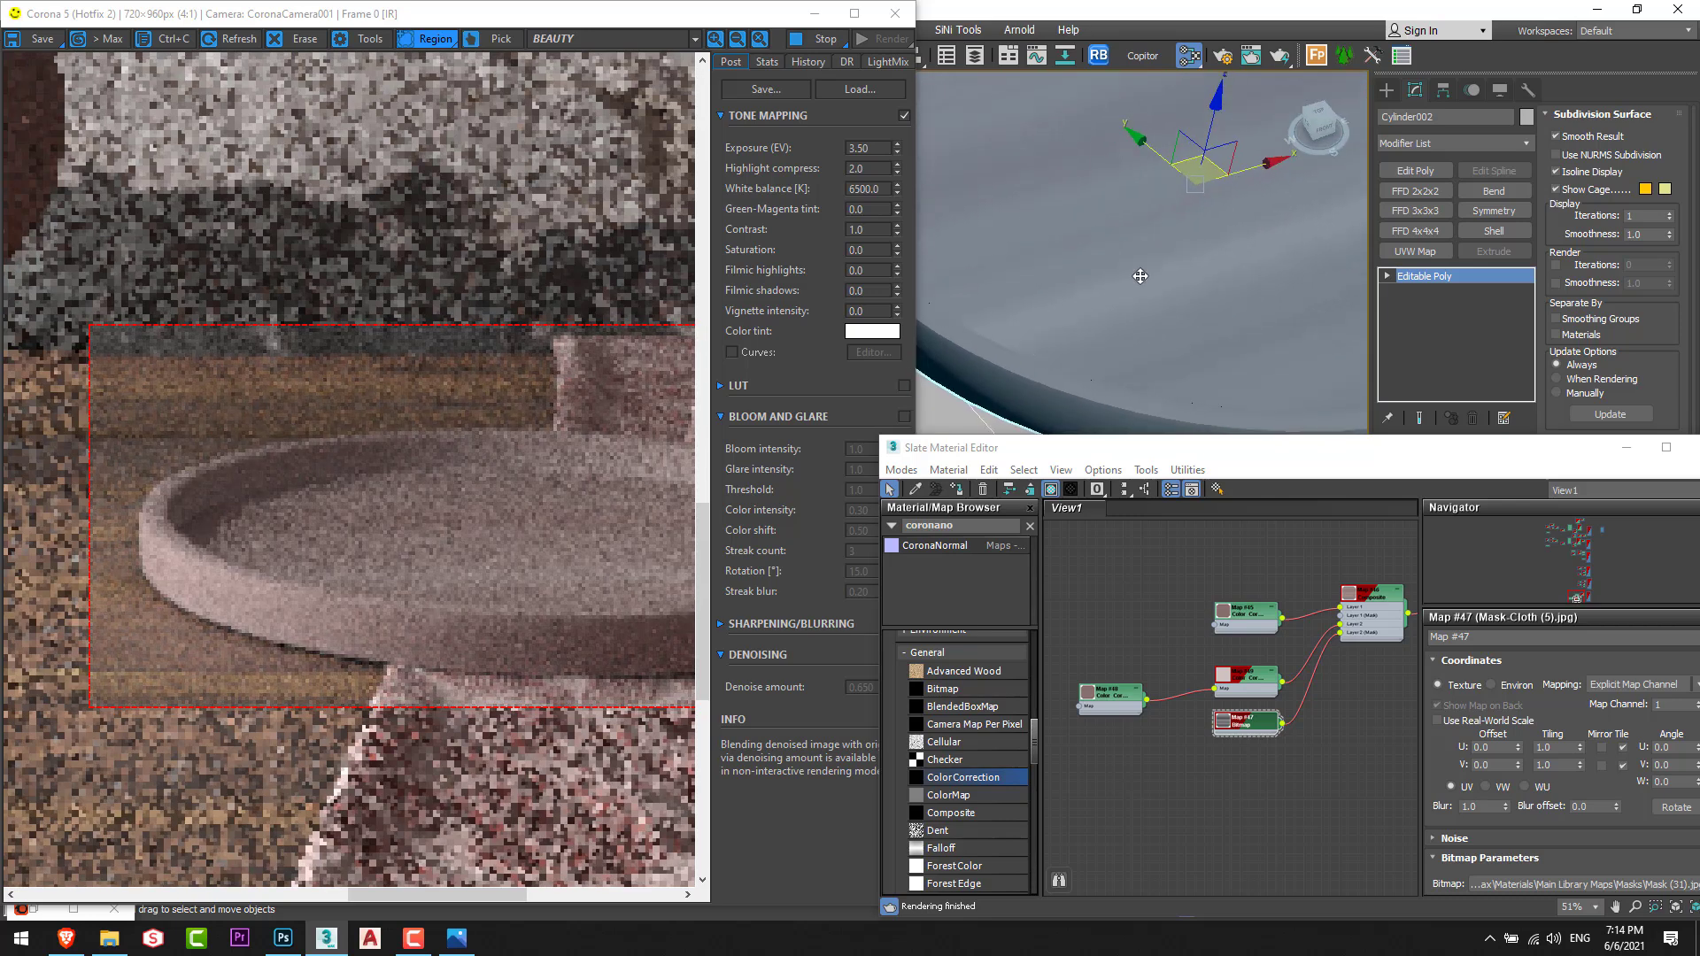
# Open the plate's CoronaMtl and set its reflection Glossiness to 0.65.
pyautogui.scroll(-4, 1111, 308)
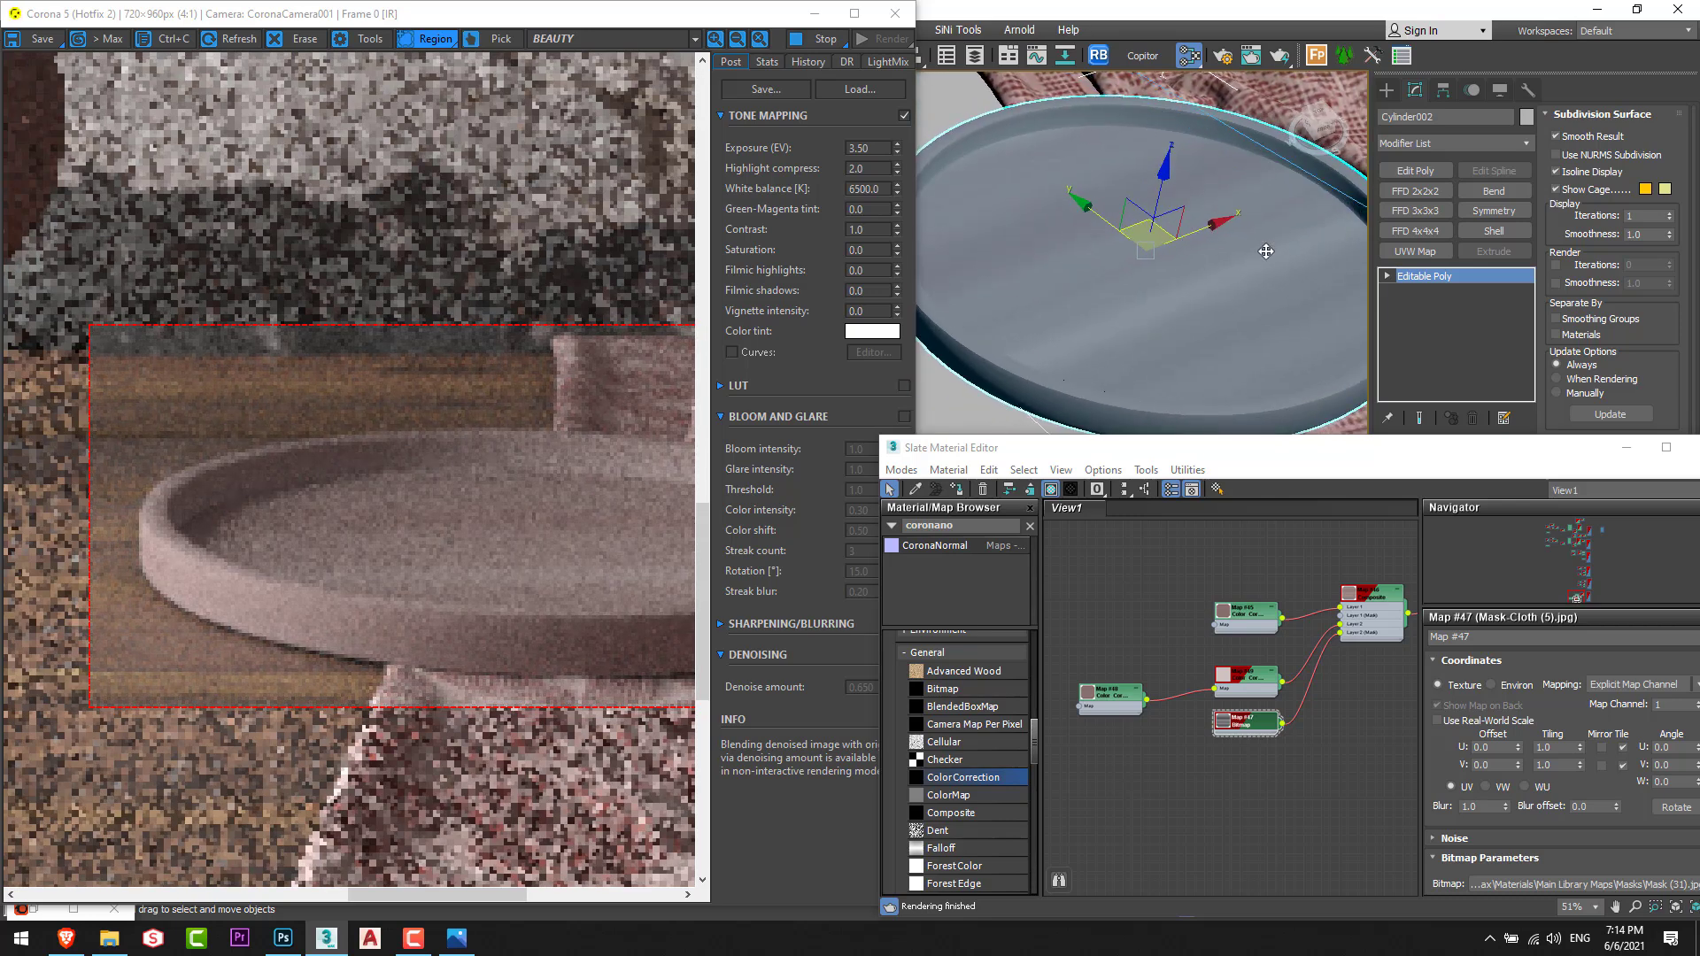
pyautogui.click(521, 567)
pyautogui.scroll(-1, 522, 567)
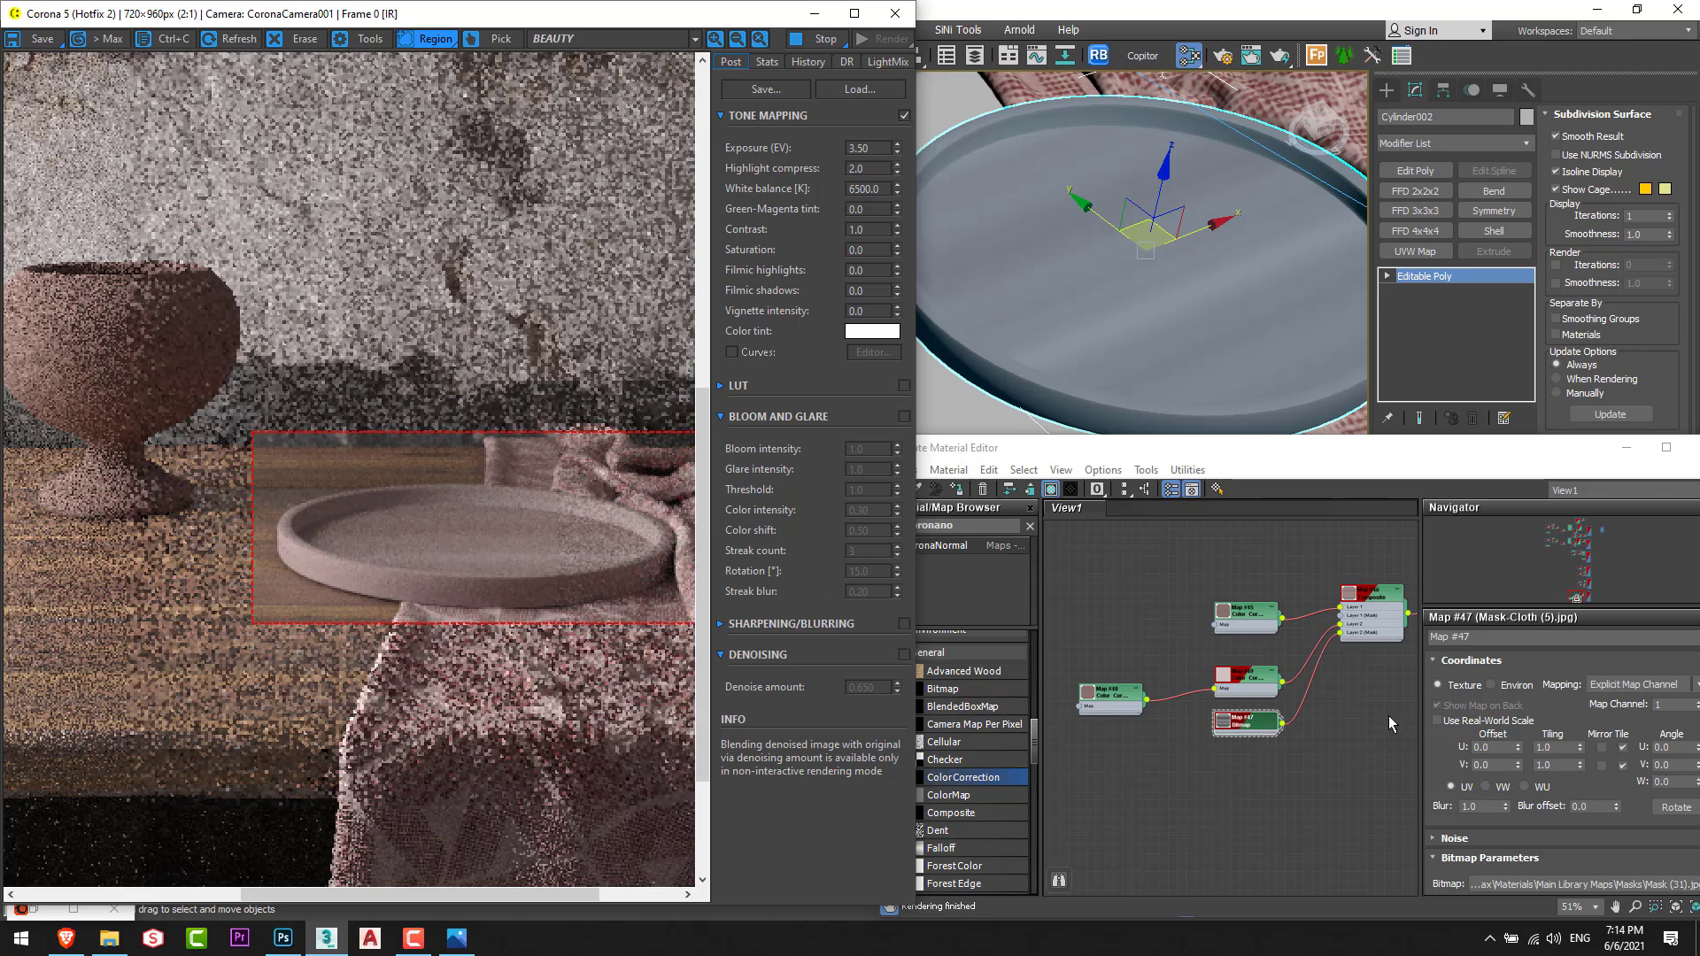
pyautogui.moveTo(1378, 655); pyautogui.dragTo(1201, 684, button='middle')
pyautogui.click(1407, 788)
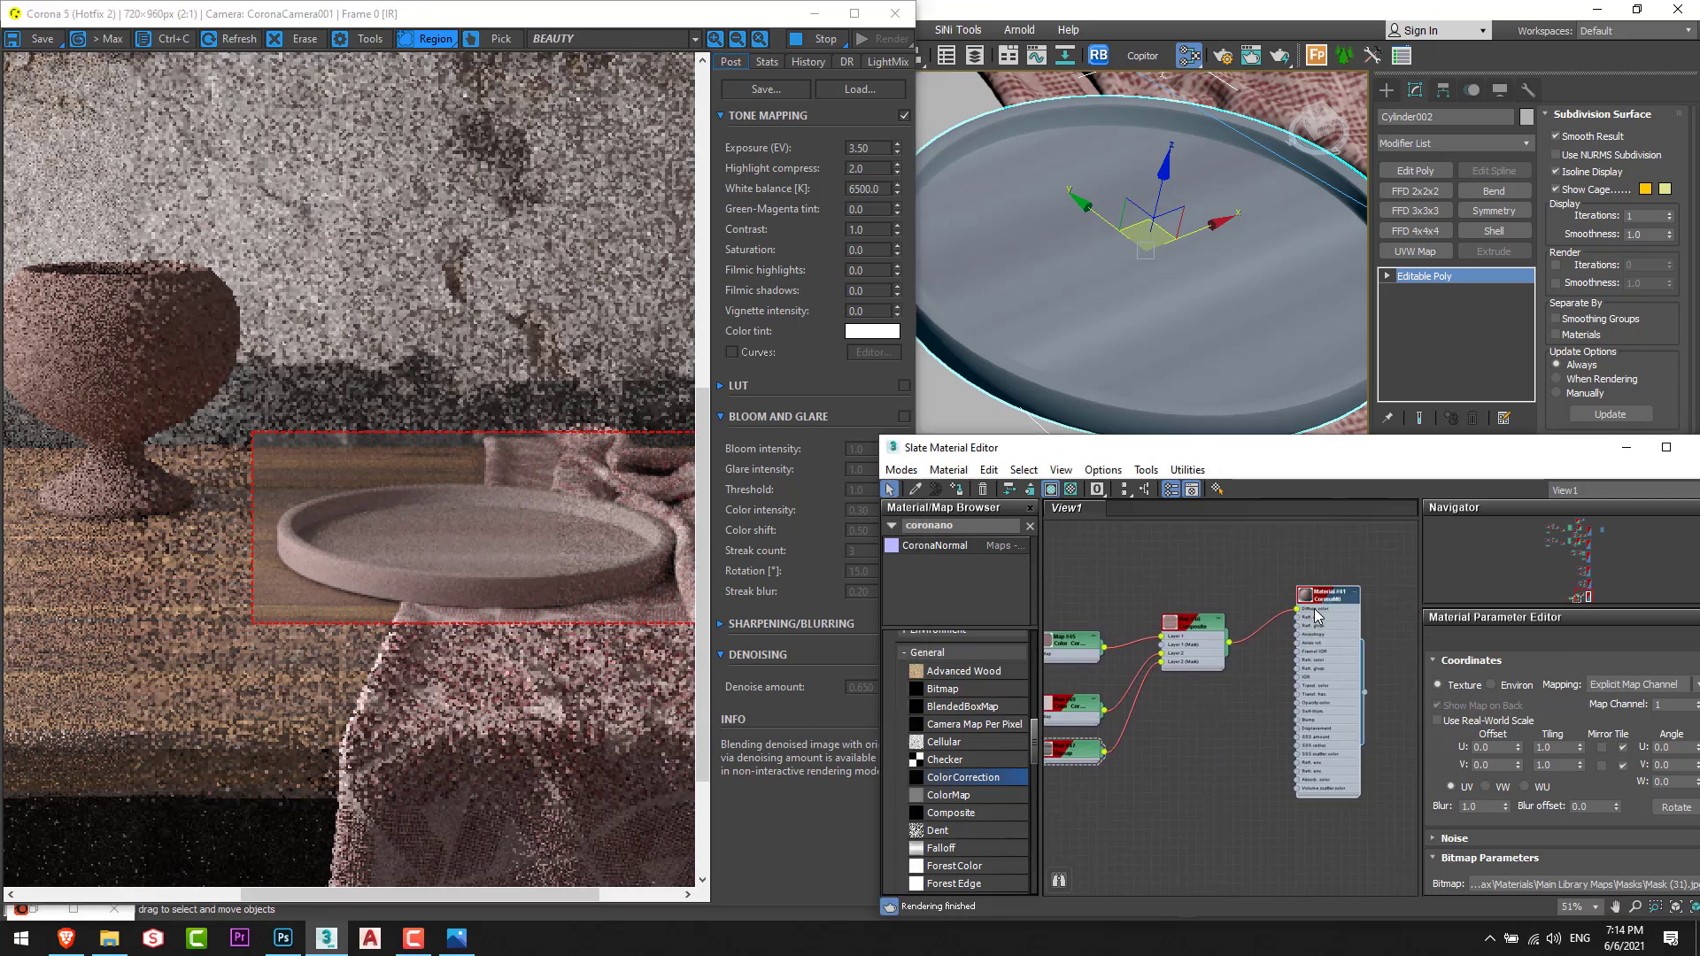
pyautogui.doubleClick(1328, 595)
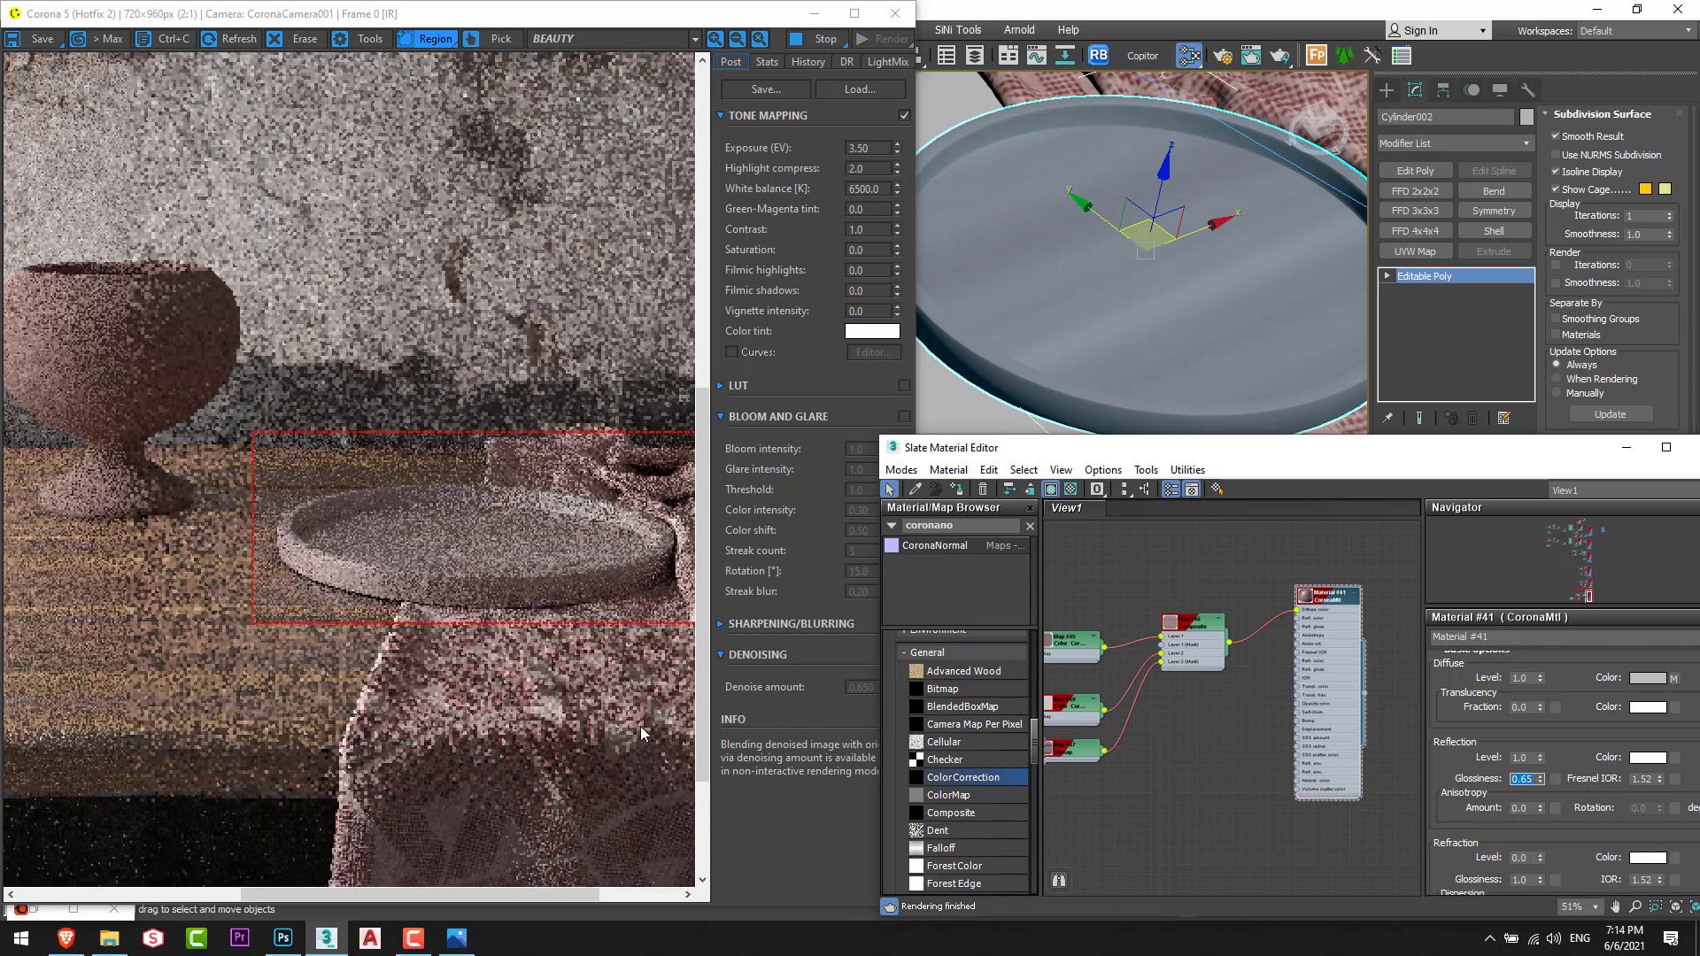
# Redraw the render region around the goblet and plate, and open the goblet's CoronaMtl parameters.
pyautogui.moveTo(521, 624); pyautogui.dragTo(596, 624, button='middle')
pyautogui.scroll(-1, 480, 579)
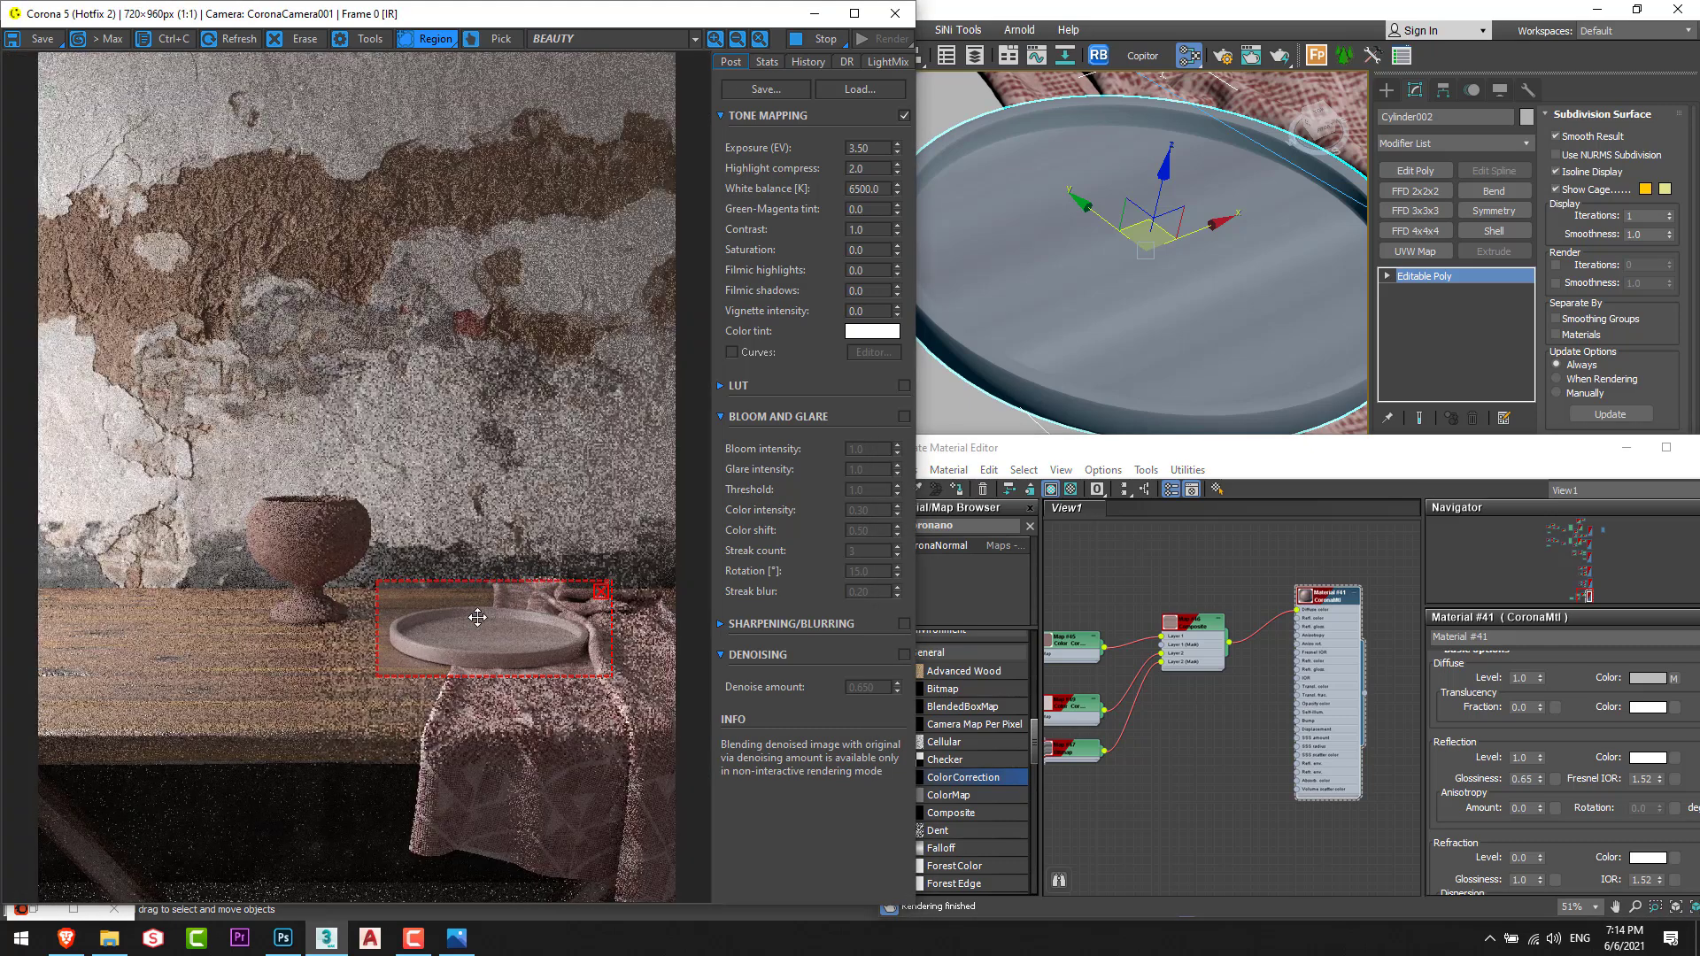
pyautogui.moveTo(234, 483); pyautogui.dragTo(542, 675)
pyautogui.moveTo(1231, 532); pyautogui.dragTo(1252, 631, button='middle')
pyautogui.scroll(2, 1284, 623)
pyautogui.doubleClick(1252, 630)
# Try a reflection Level of 1.0 and Glossiness of 0.85 on the goblet's material and check its highlights in the render.
pyautogui.moveTo(1540, 765); pyautogui.dragTo(1540, 772)
pyautogui.rightClick(1540, 772)
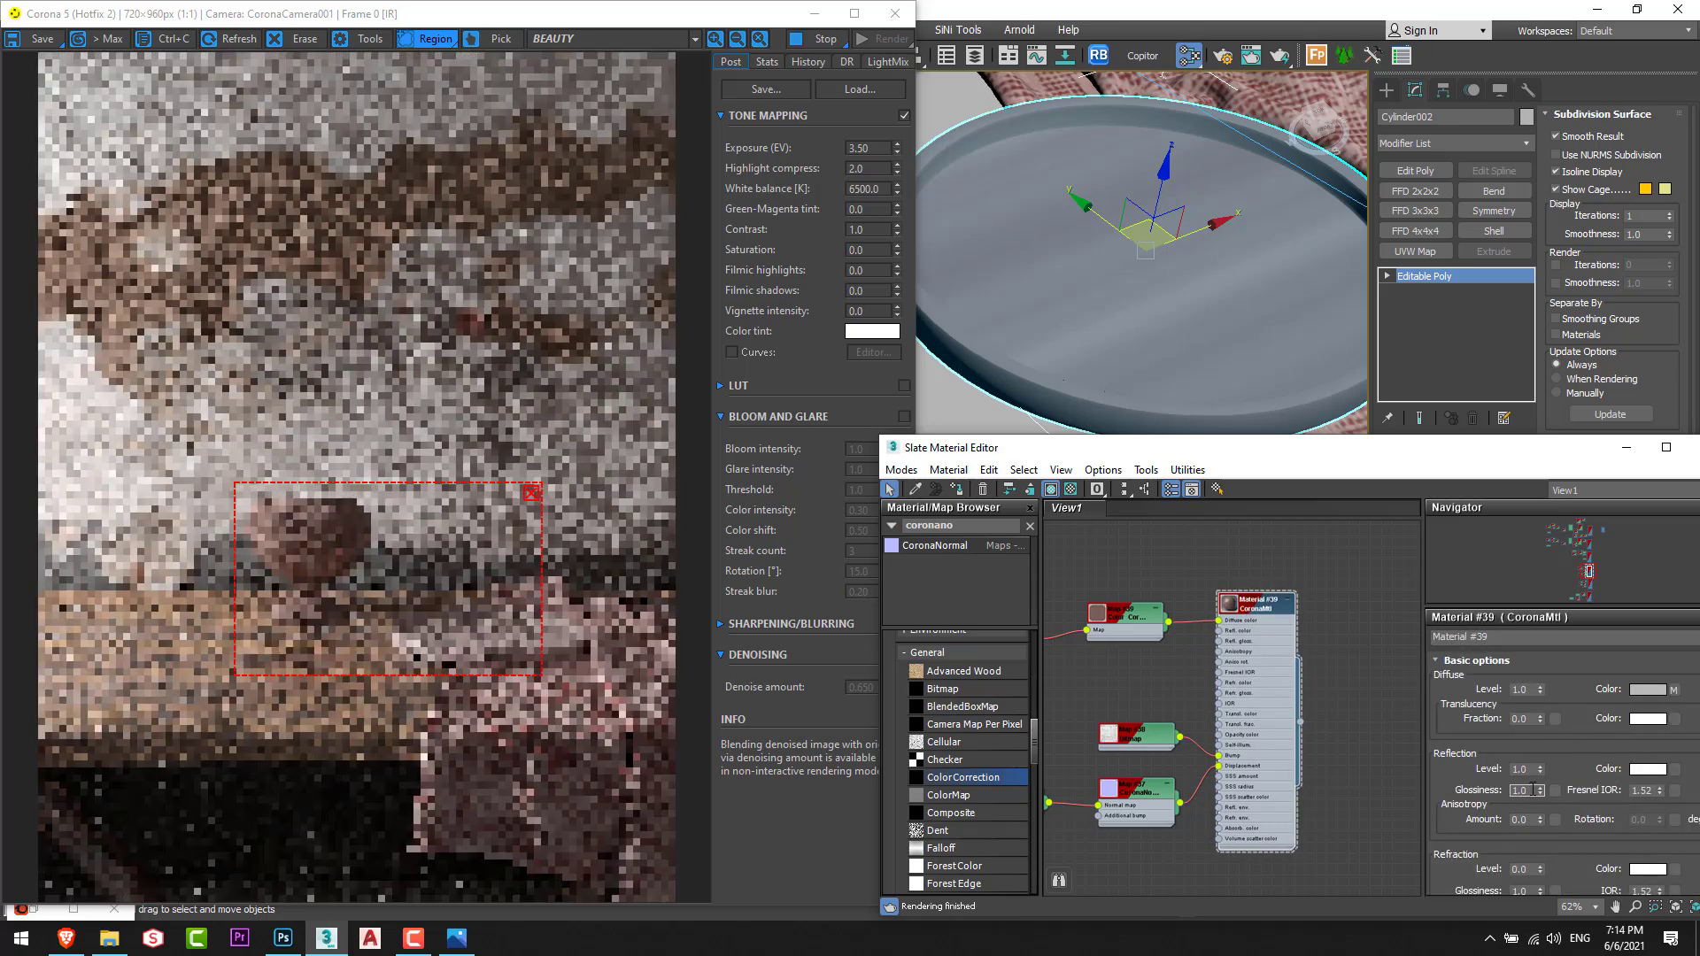
pyautogui.rightClick(1539, 790)
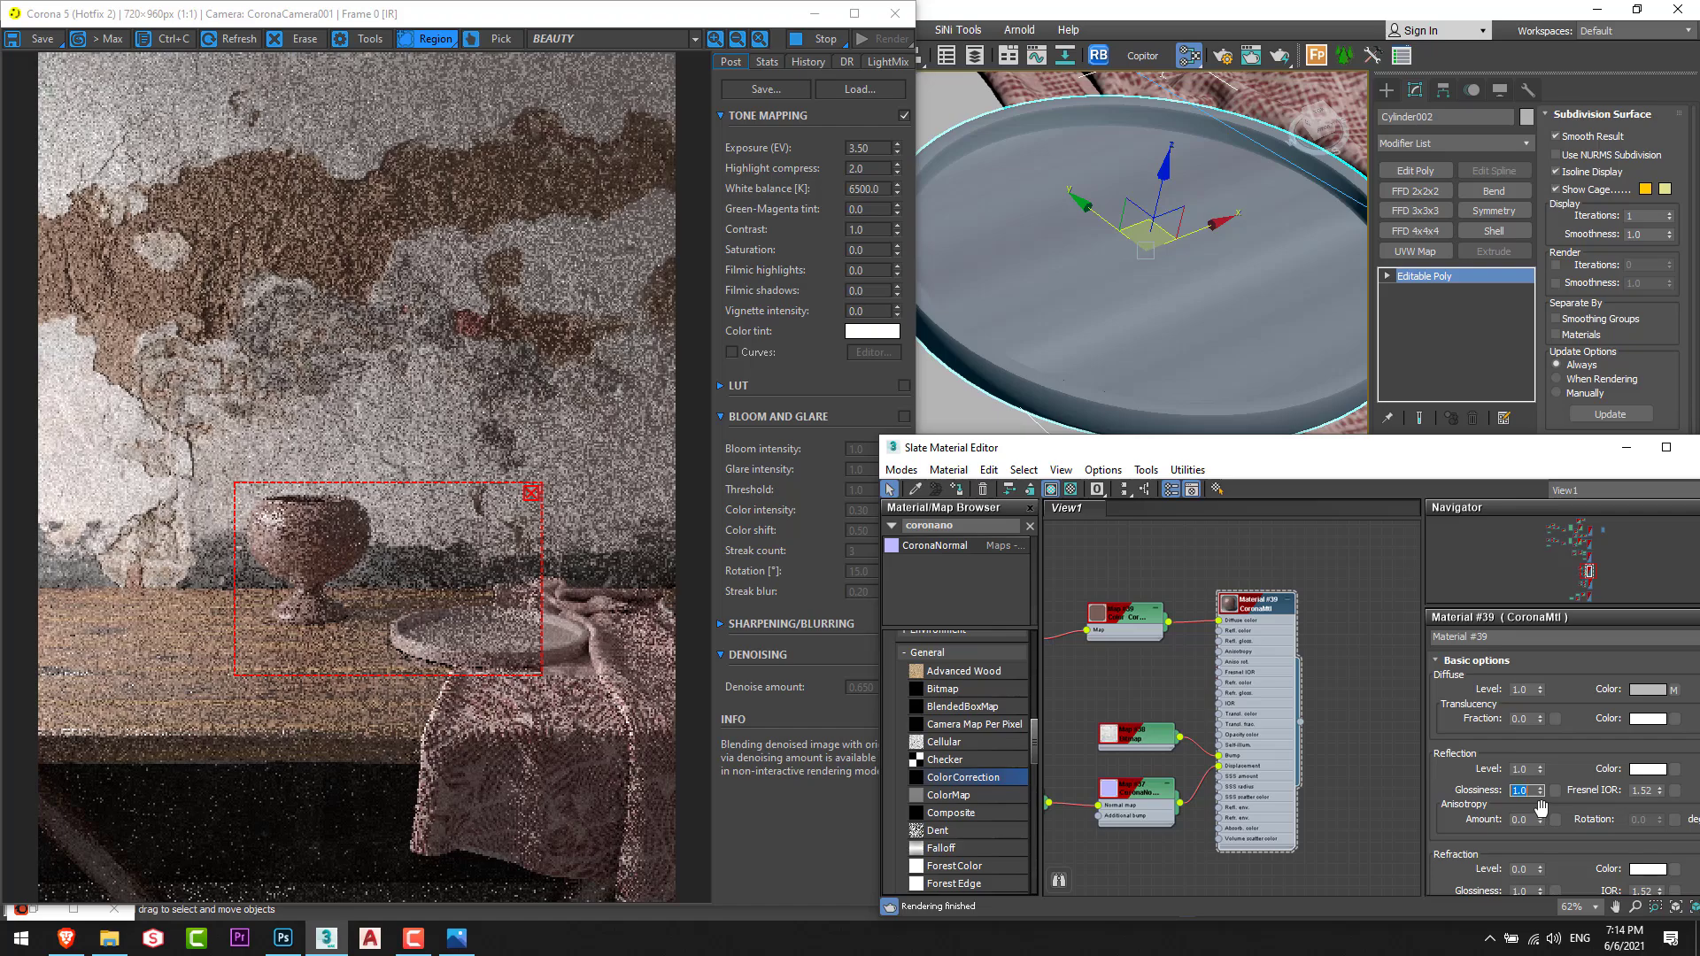
pyautogui.hotkey('ctrl', 'z')
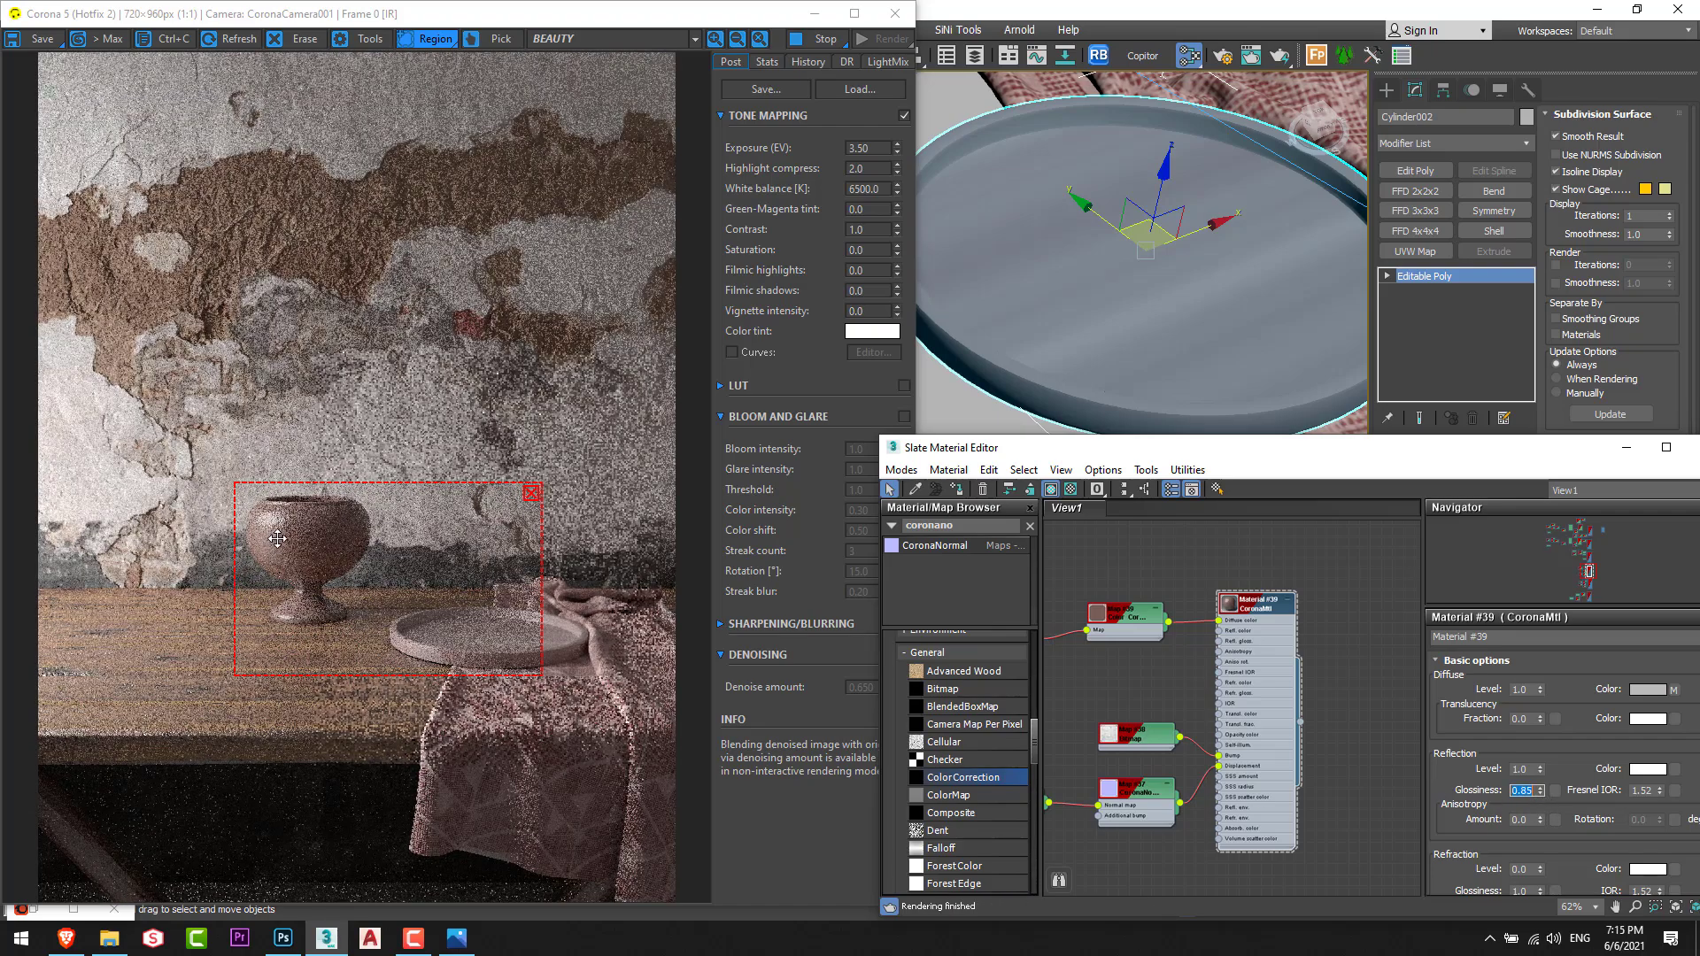
pyautogui.scroll(1, 276, 537)
pyautogui.scroll(-1, 333, 813)
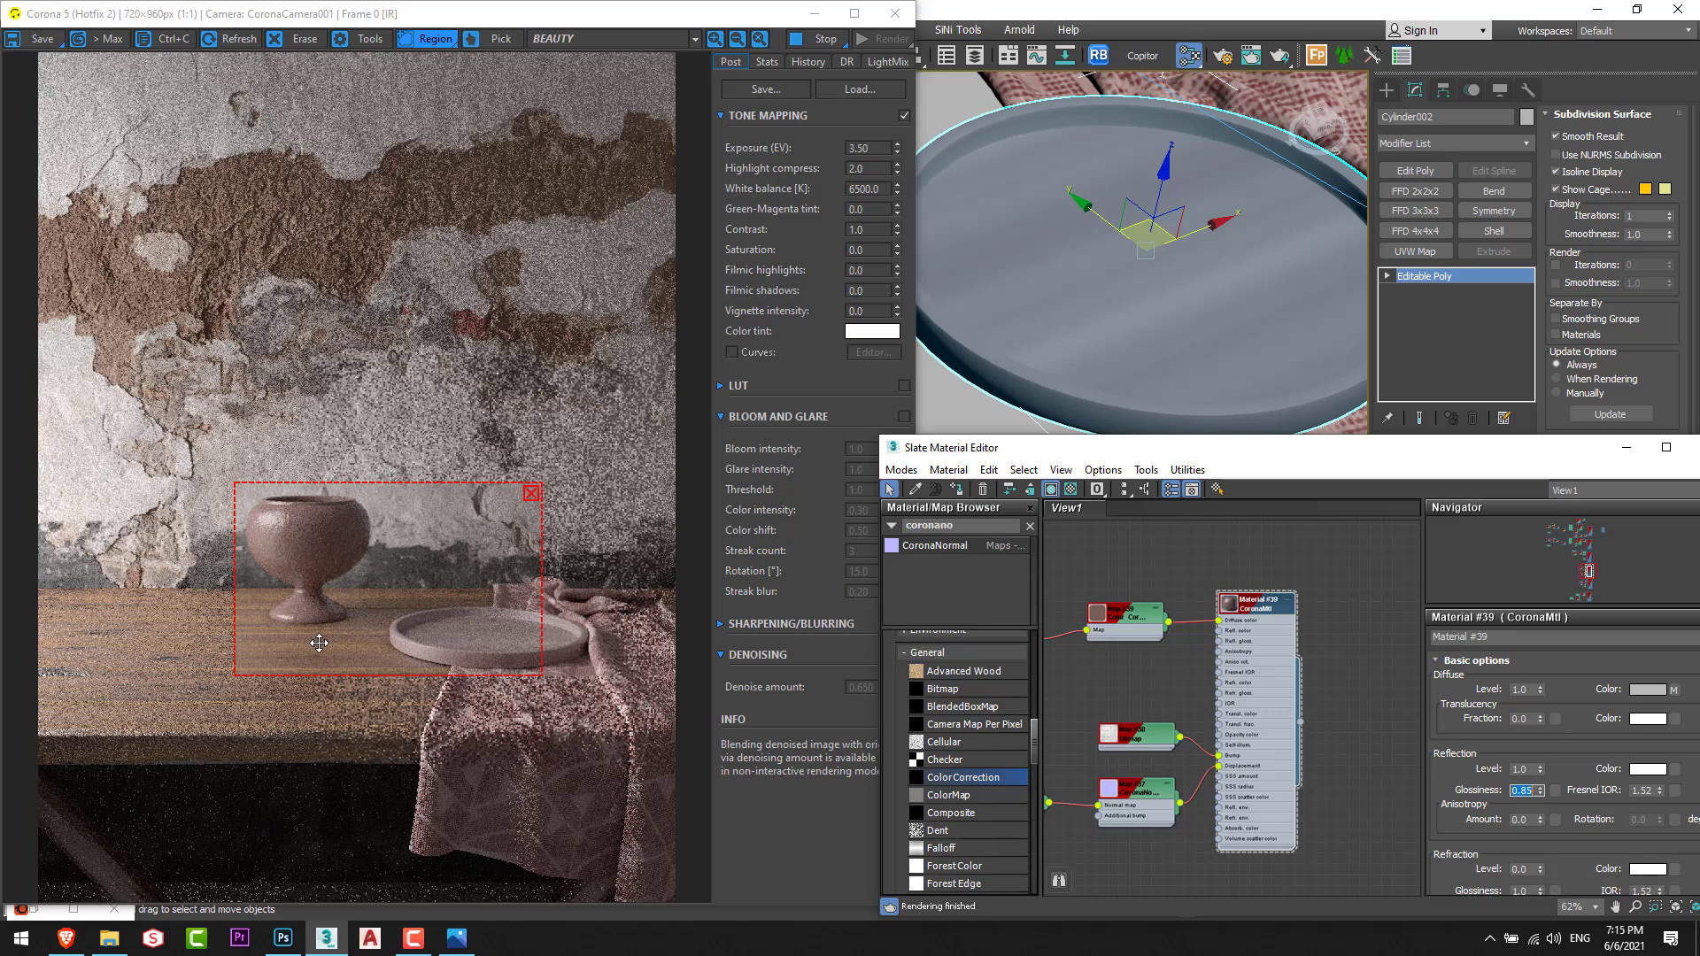
pyautogui.scroll(1, 310, 617)
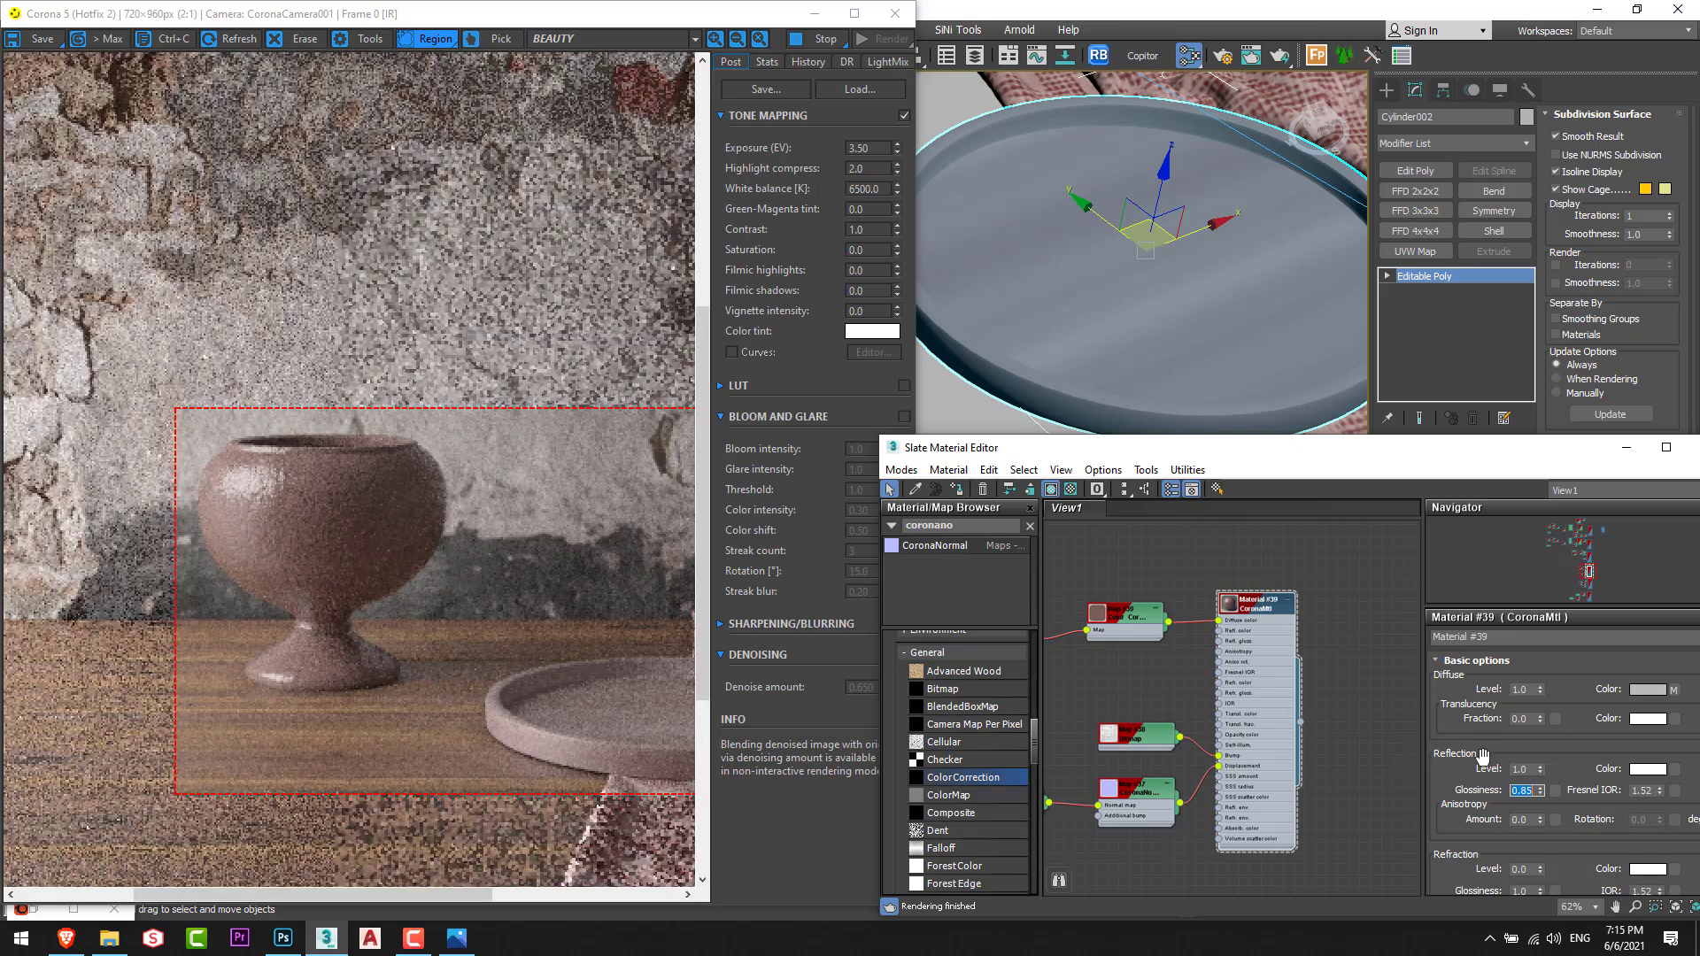
# Set both the reflection Level and the Glossiness of the goblet's material to 0.65.
pyautogui.doubleClick(1516, 769)
pyautogui.write('0.65')
pyautogui.press('Return')
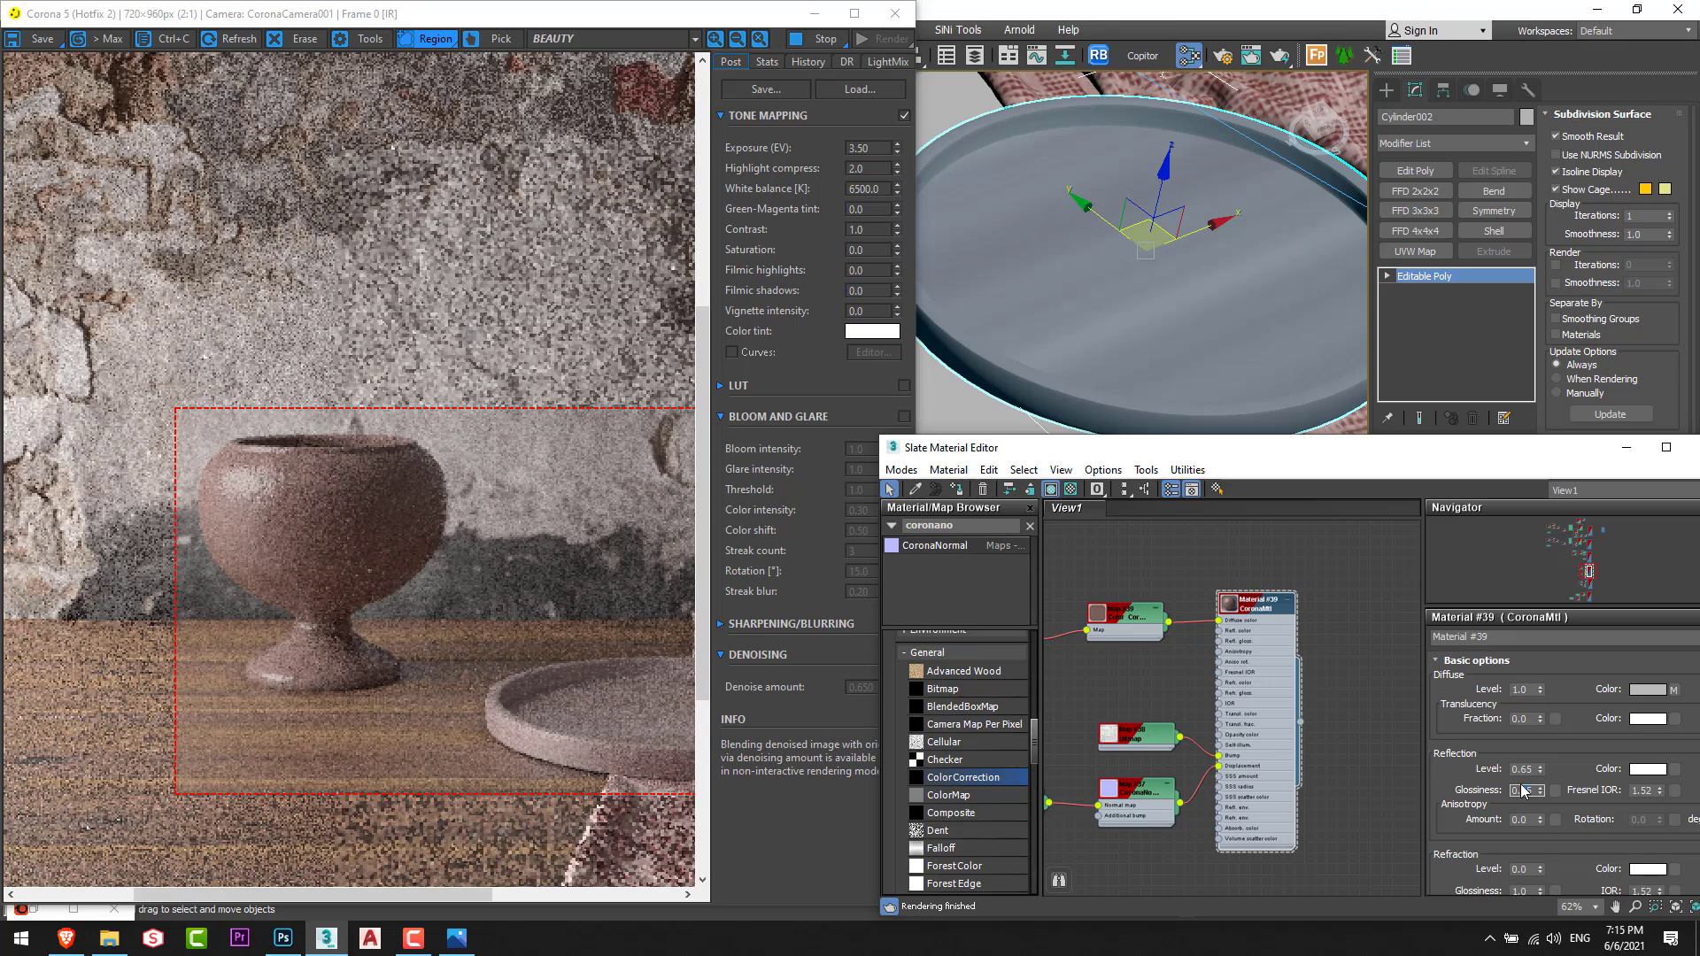
pyautogui.click(1521, 791)
pyautogui.write('0.65')
pyautogui.press('Return')
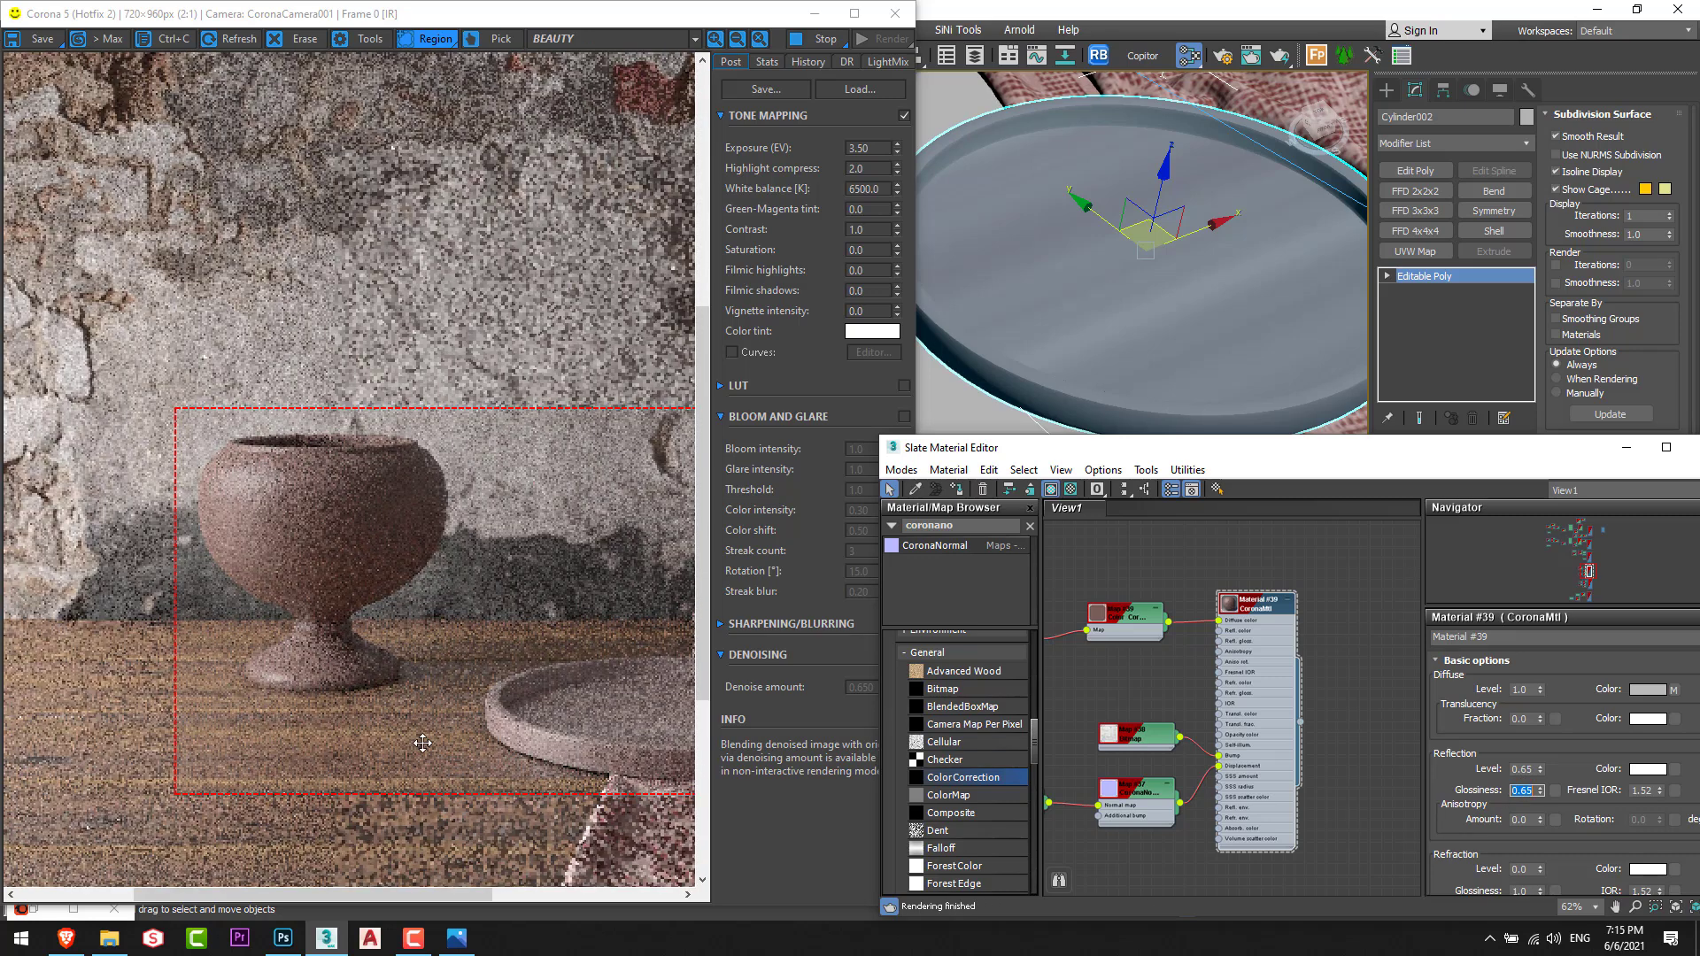
# Inspect the goblet's surface in the render, and extend the render region downward over the table's front edge and the cloth.
pyautogui.scroll(1, 244, 576)
pyautogui.moveTo(244, 575); pyautogui.dragTo(290, 535)
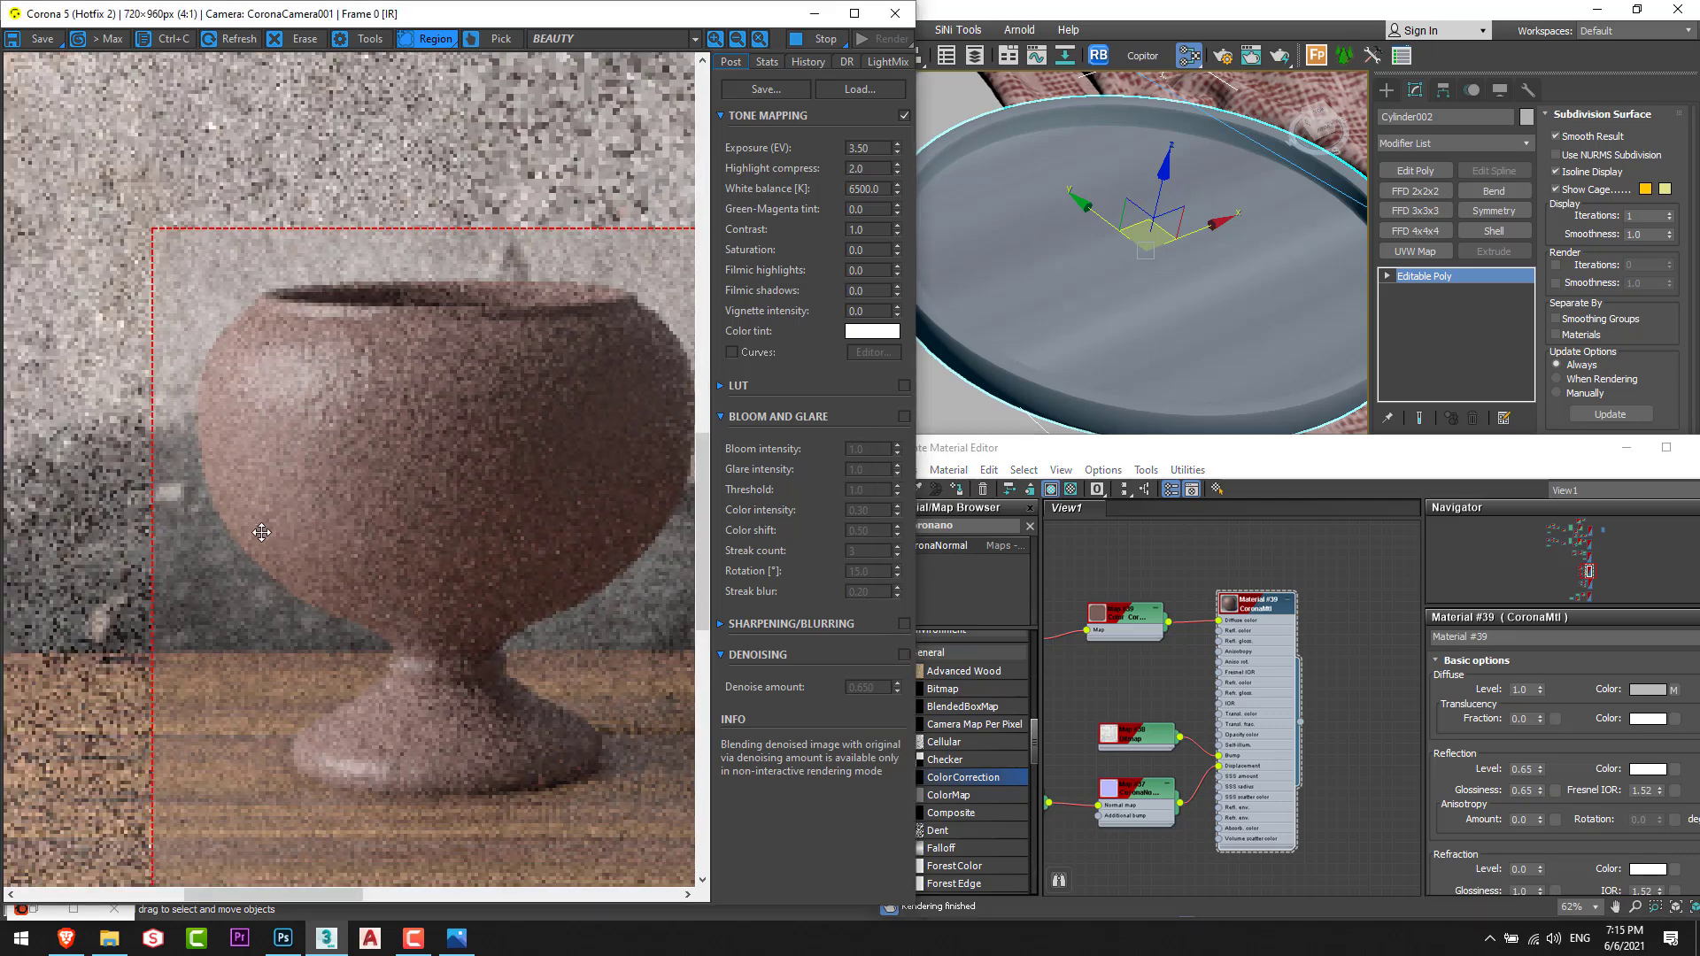
pyautogui.scroll(-1, 305, 567)
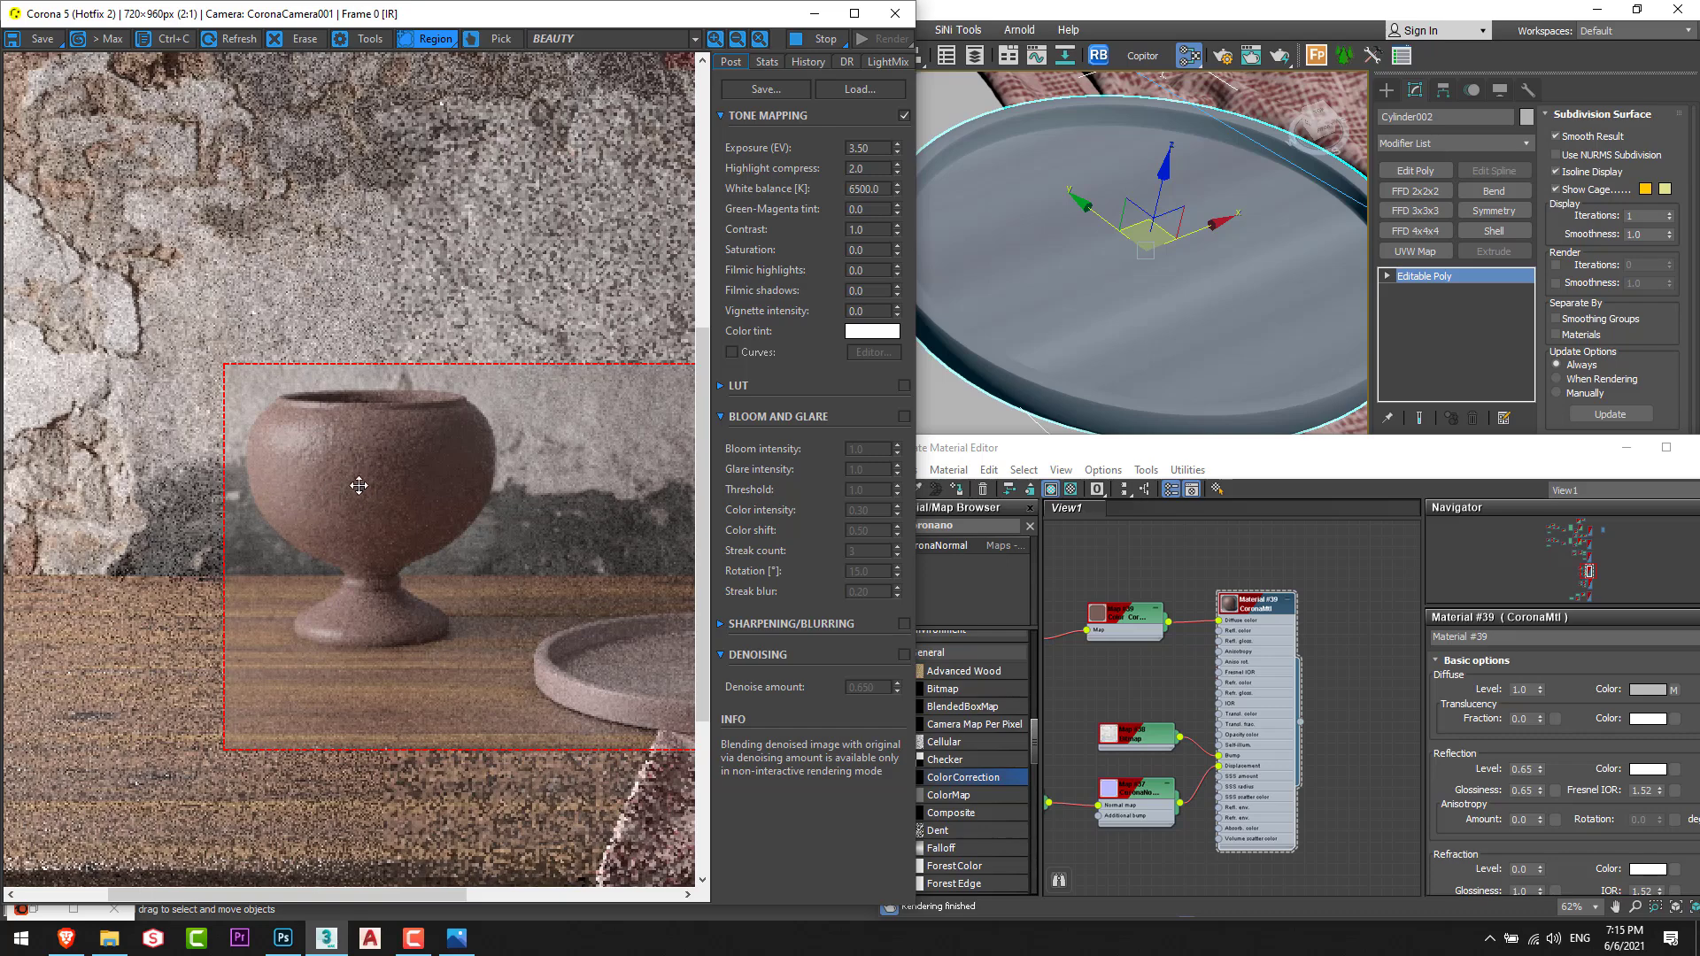
pyautogui.scroll(-1, 358, 485)
pyautogui.scroll(1, 294, 611)
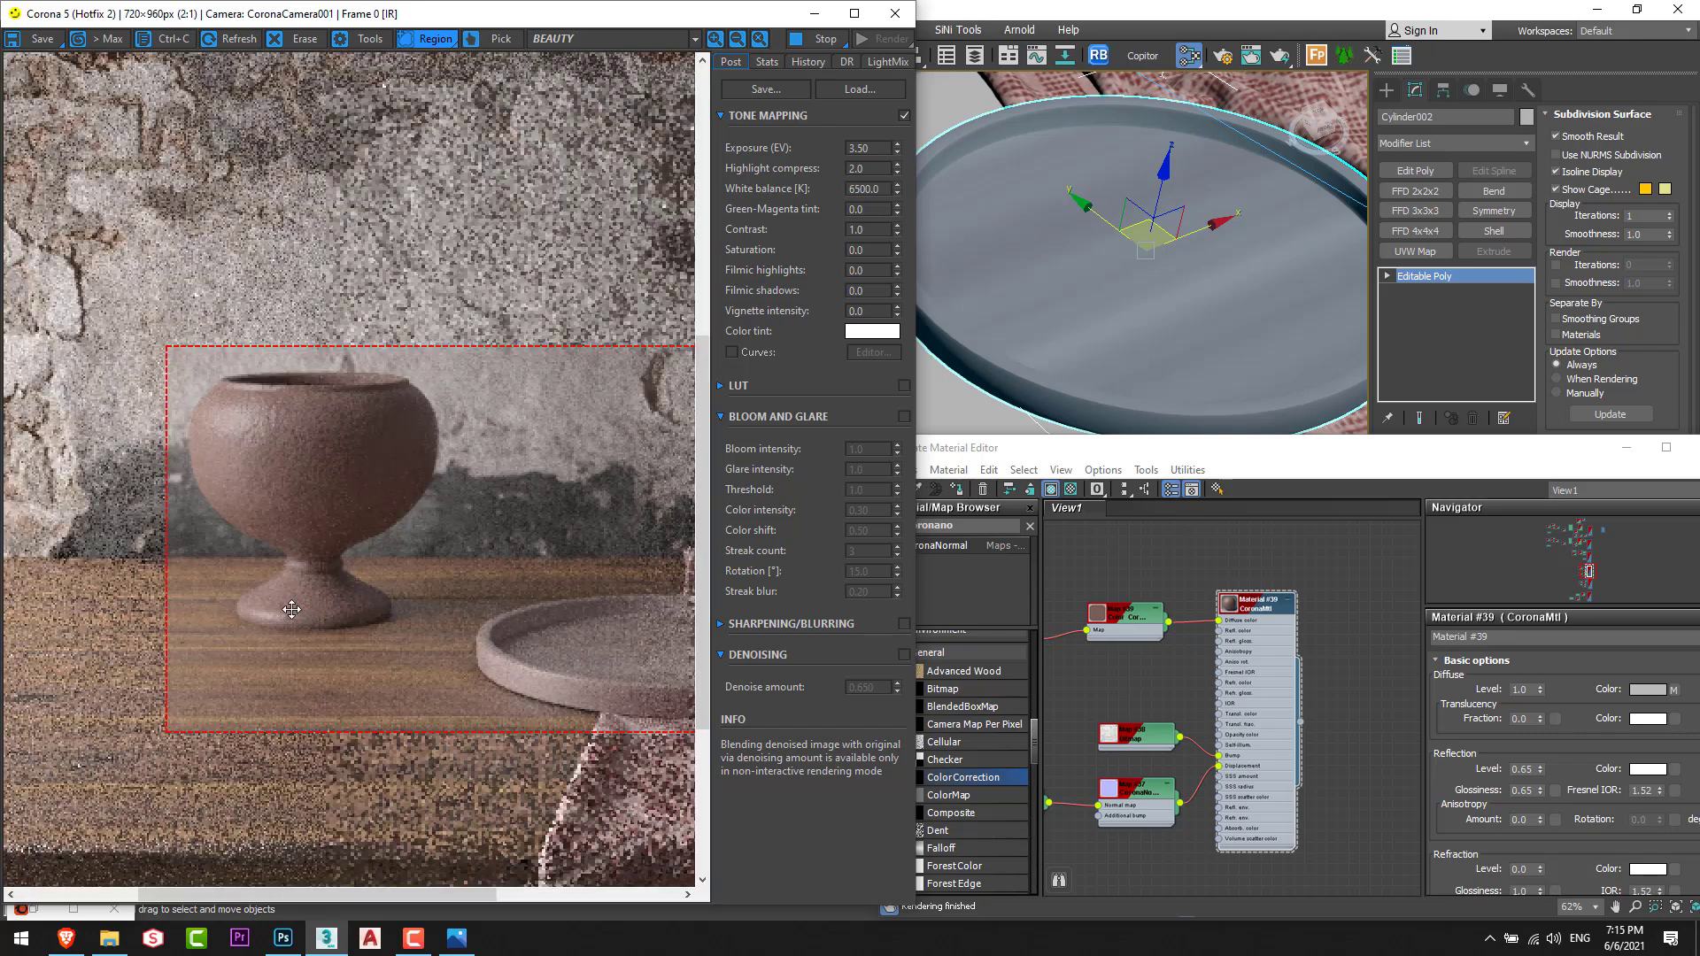
pyautogui.scroll(-1, 292, 609)
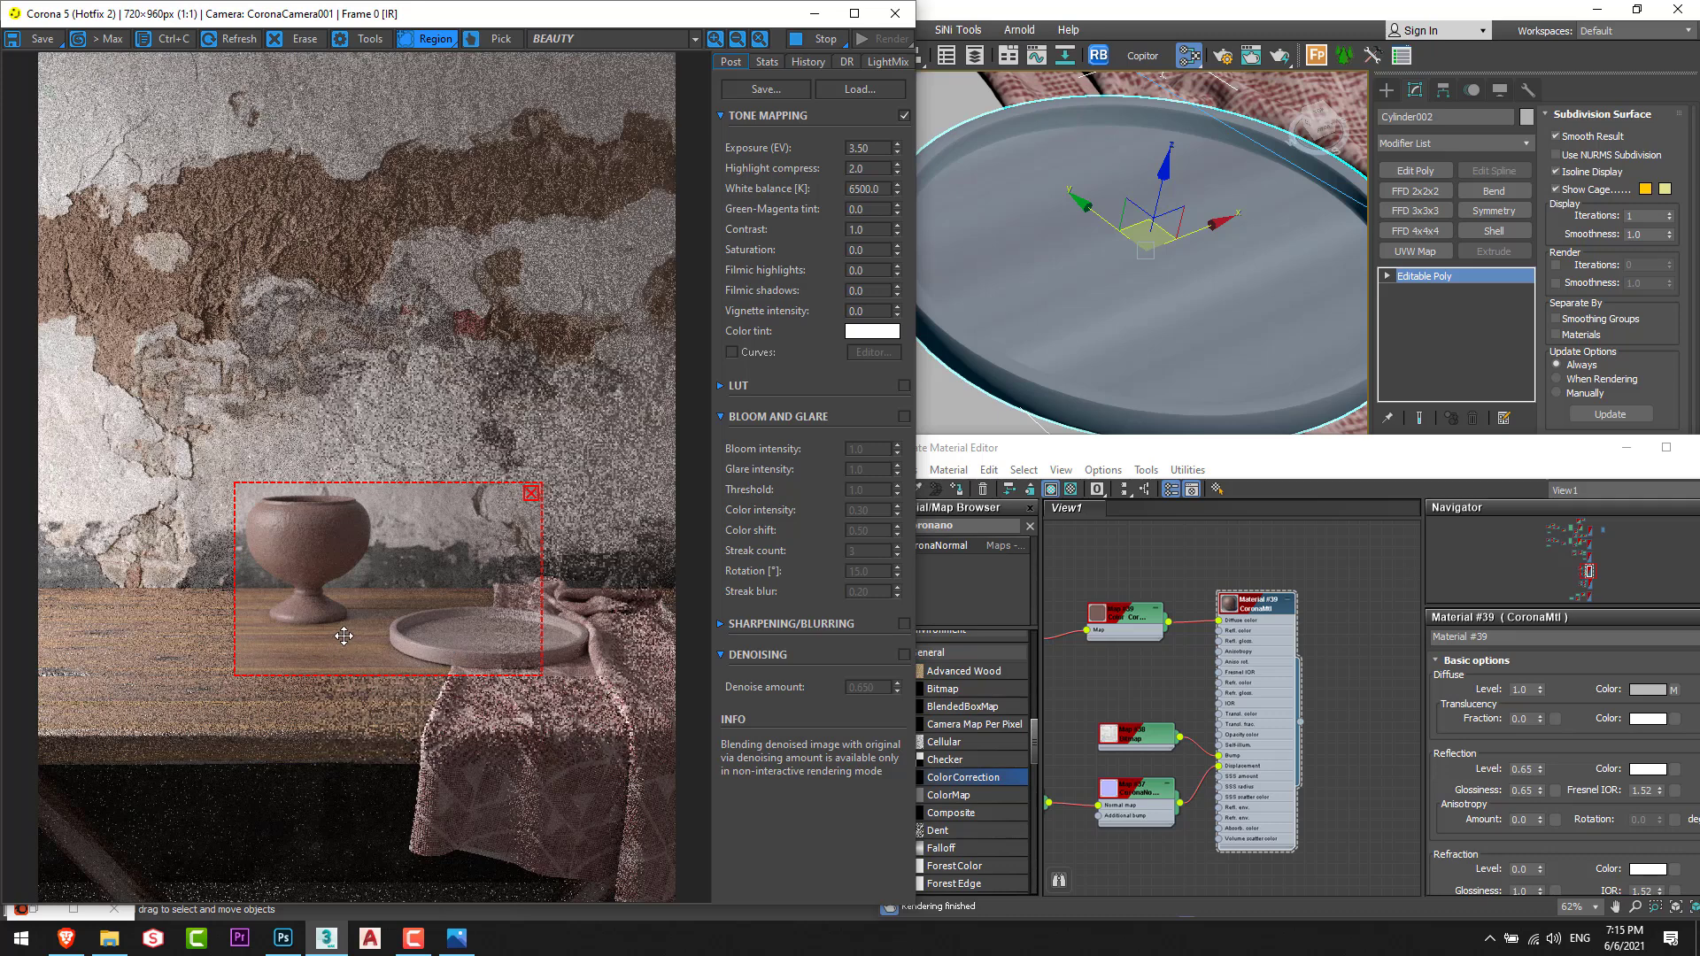
pyautogui.moveTo(289, 675); pyautogui.dragTo(289, 790)
# Move the table's CoronaMtl node away from its maps and insert a ColorCorrection between the CoronaAO map and its Diffuse color.
pyautogui.click(1243, 670)
pyautogui.scroll(-5, 1240, 664)
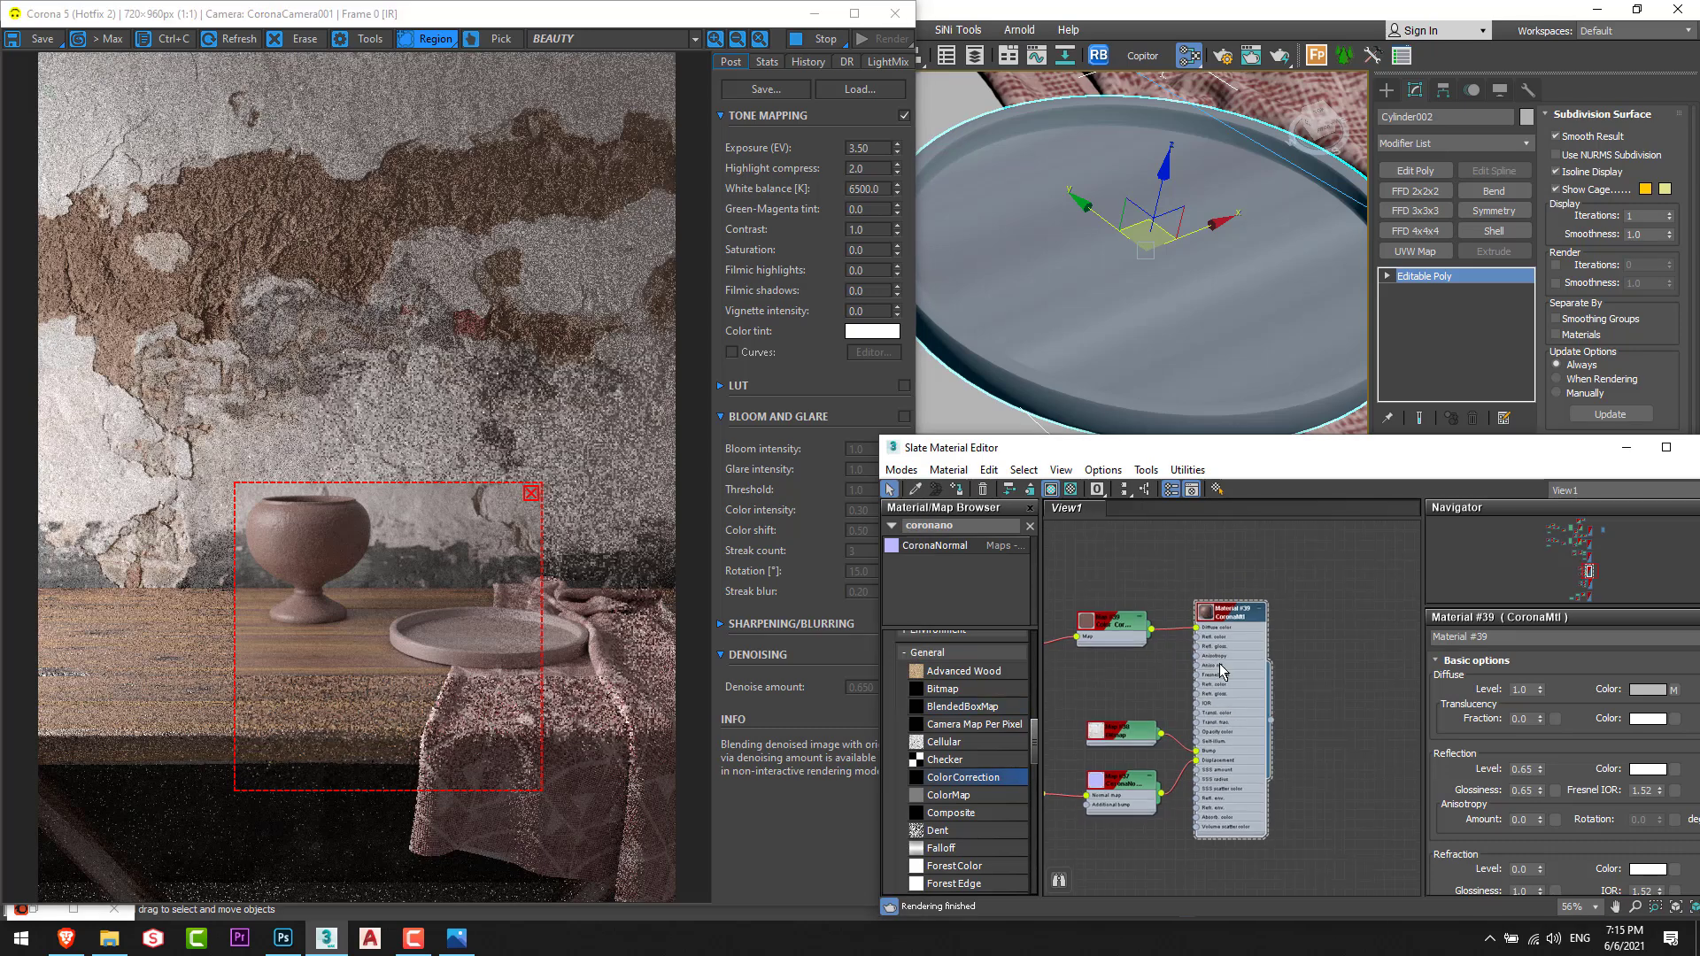
pyautogui.scroll(4, 1243, 722)
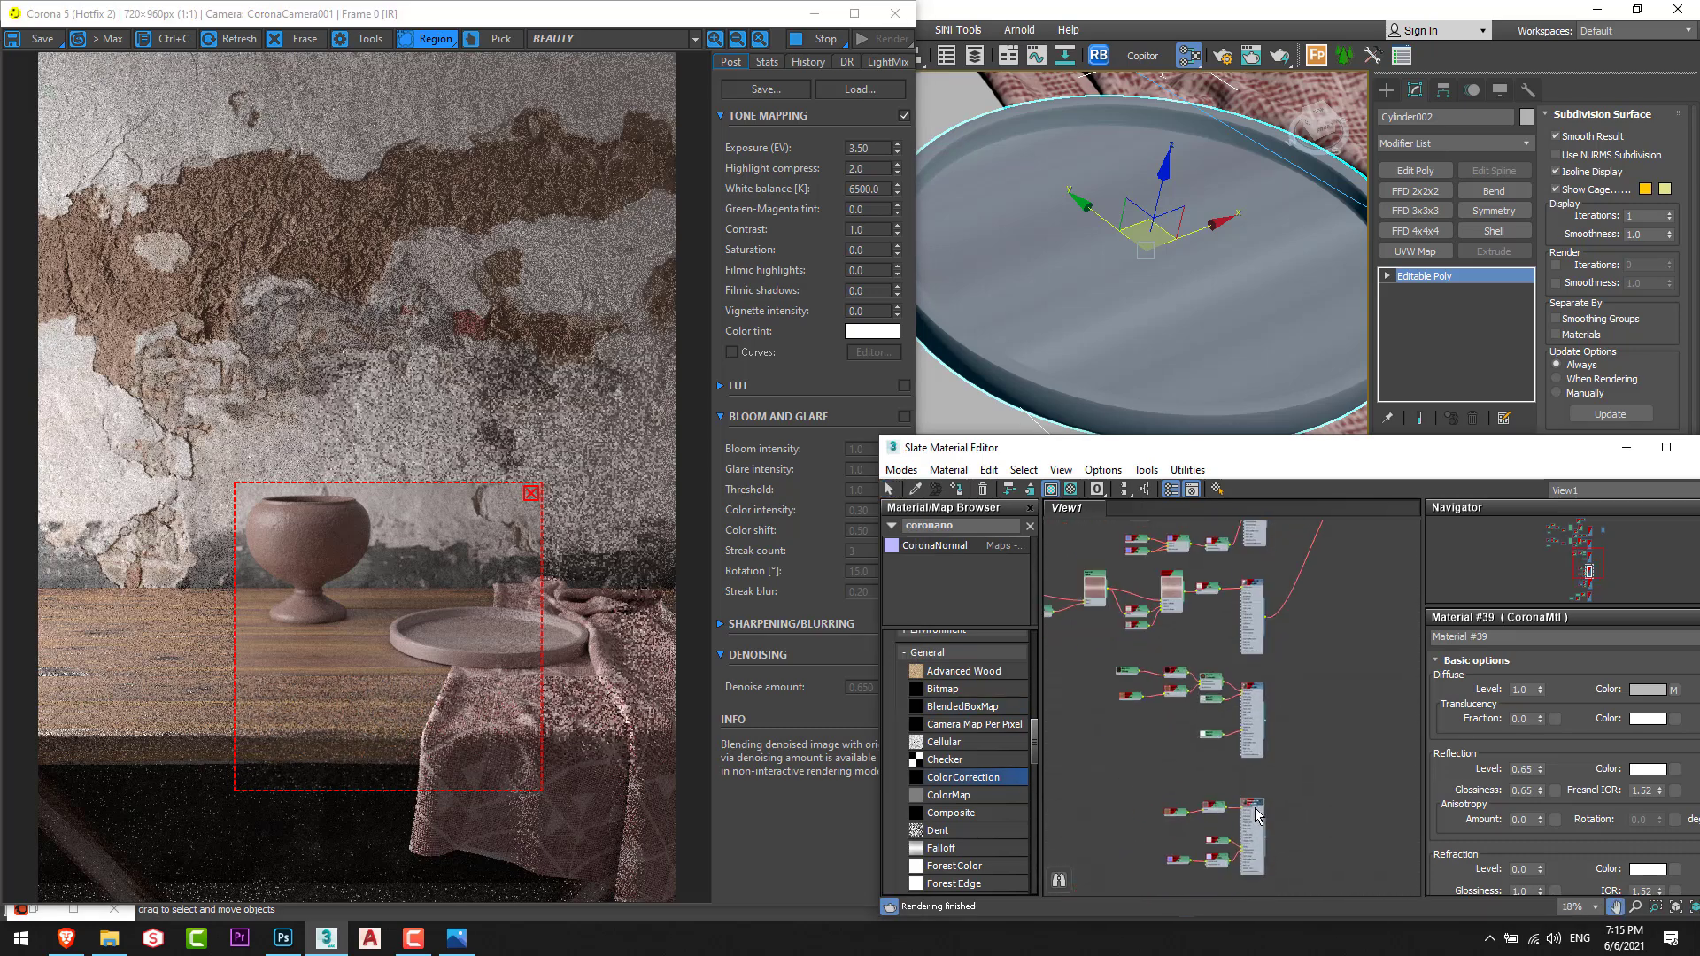
pyautogui.moveTo(1264, 705); pyautogui.dragTo(1283, 708, button='middle')
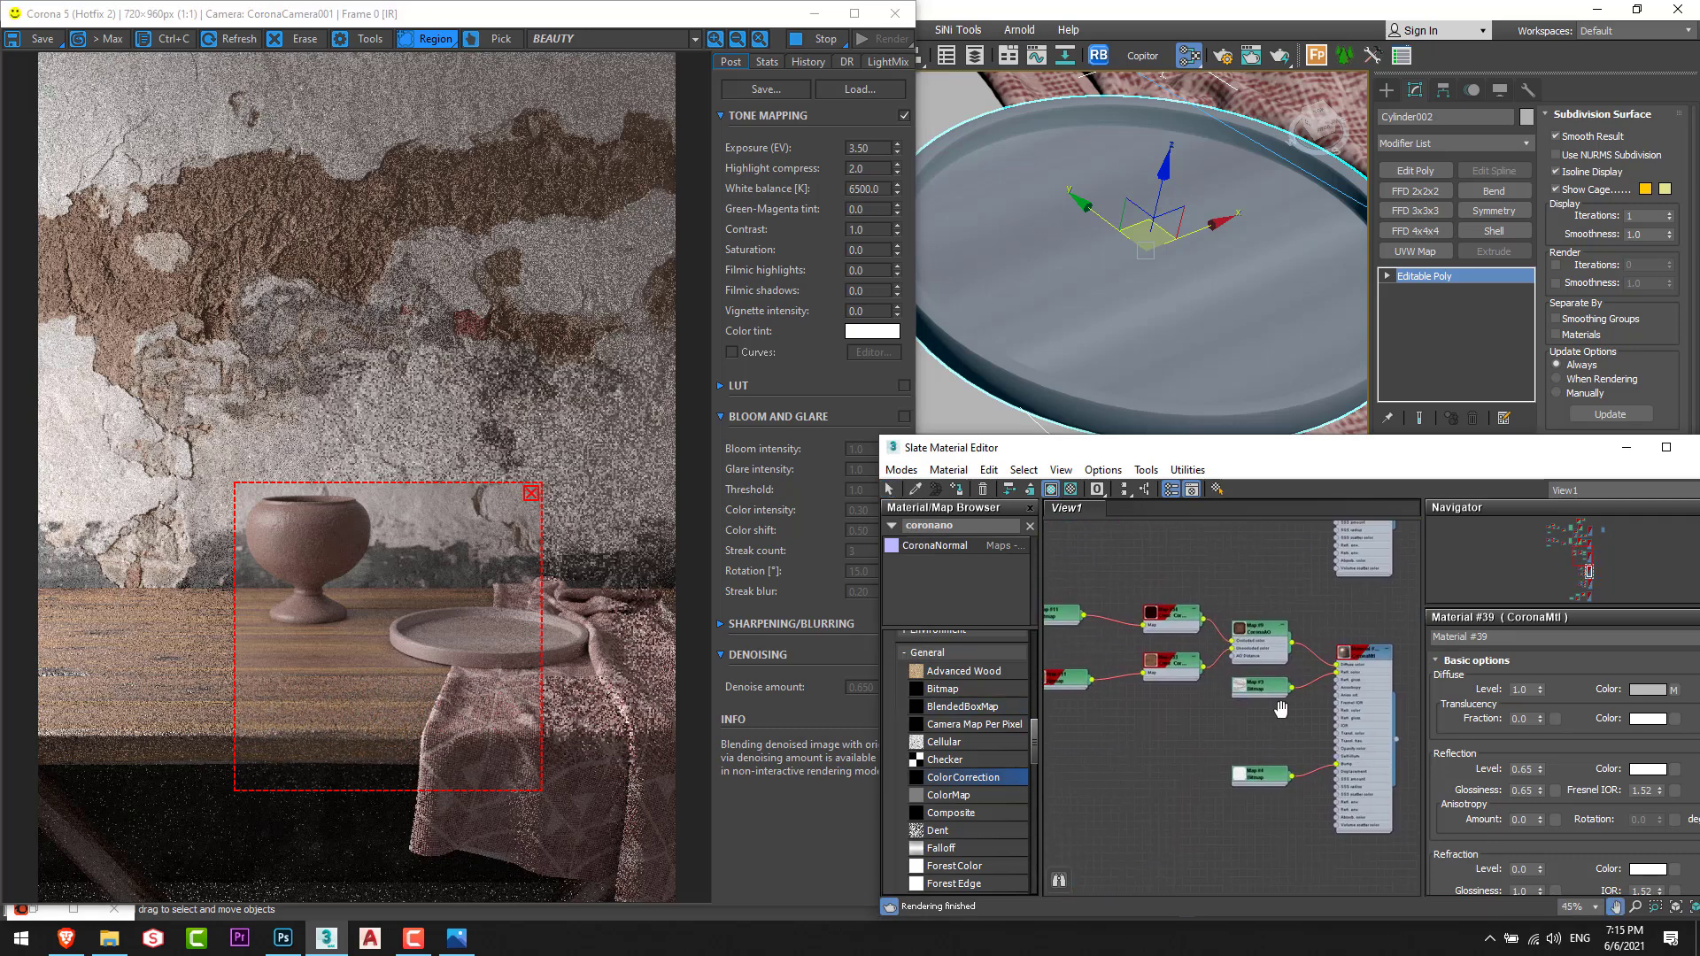
pyautogui.scroll(2, 1172, 713)
pyautogui.scroll(-3, 1183, 710)
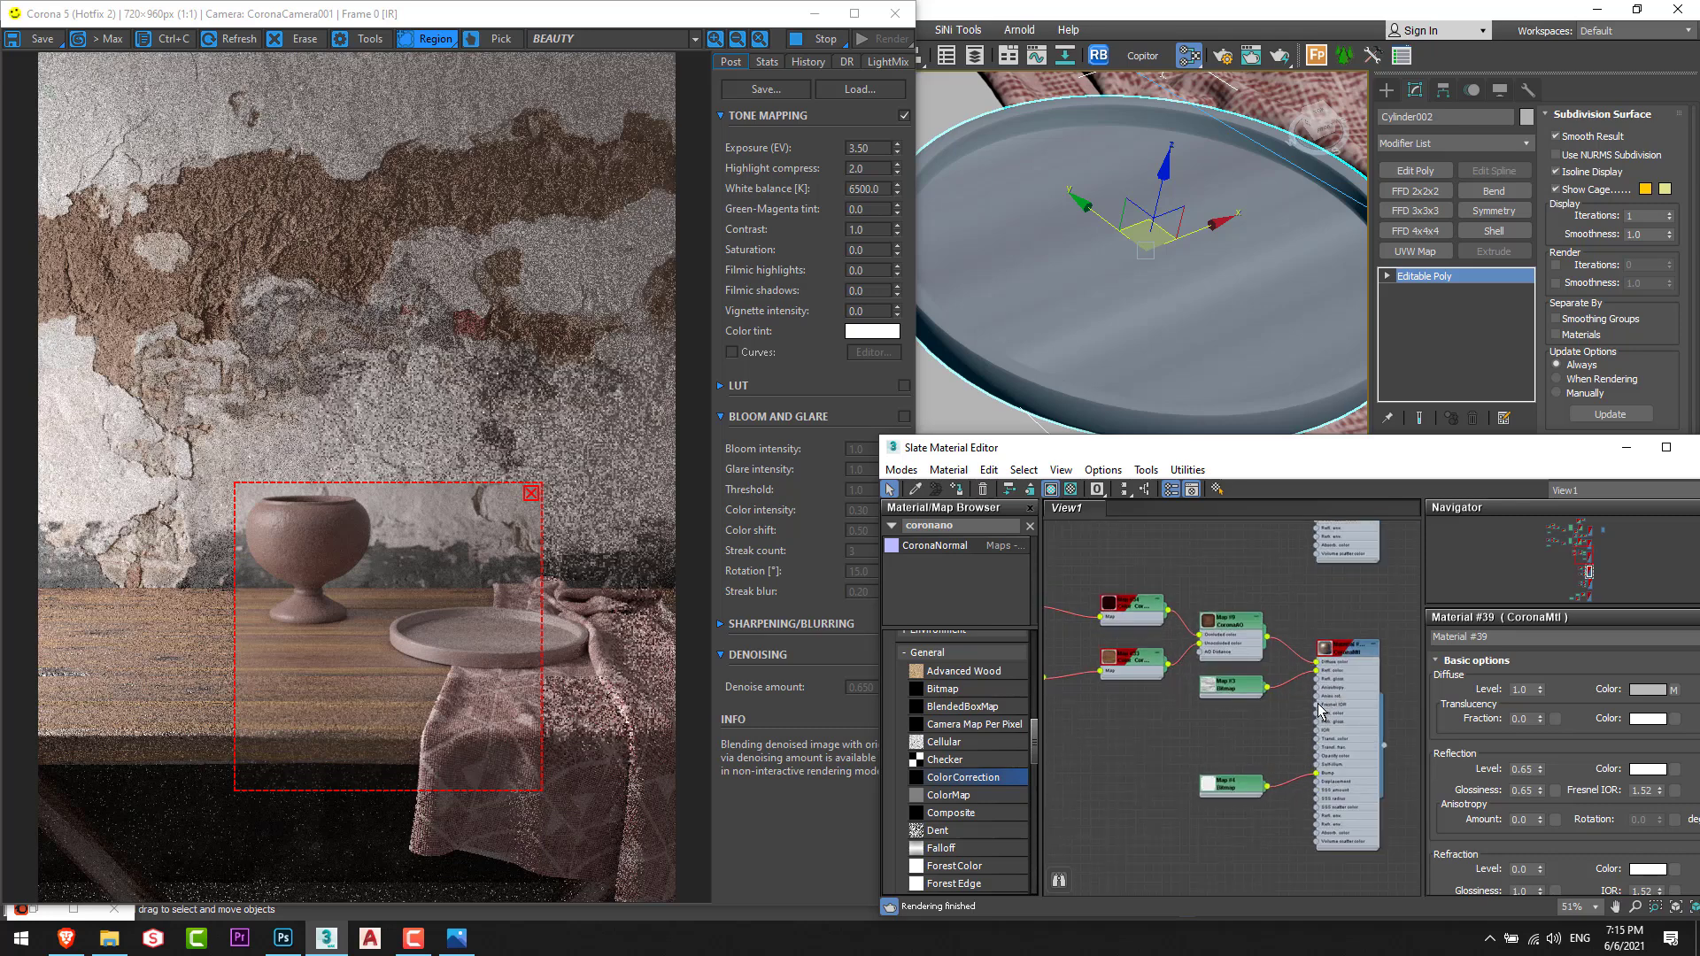
pyautogui.scroll(4, 1292, 694)
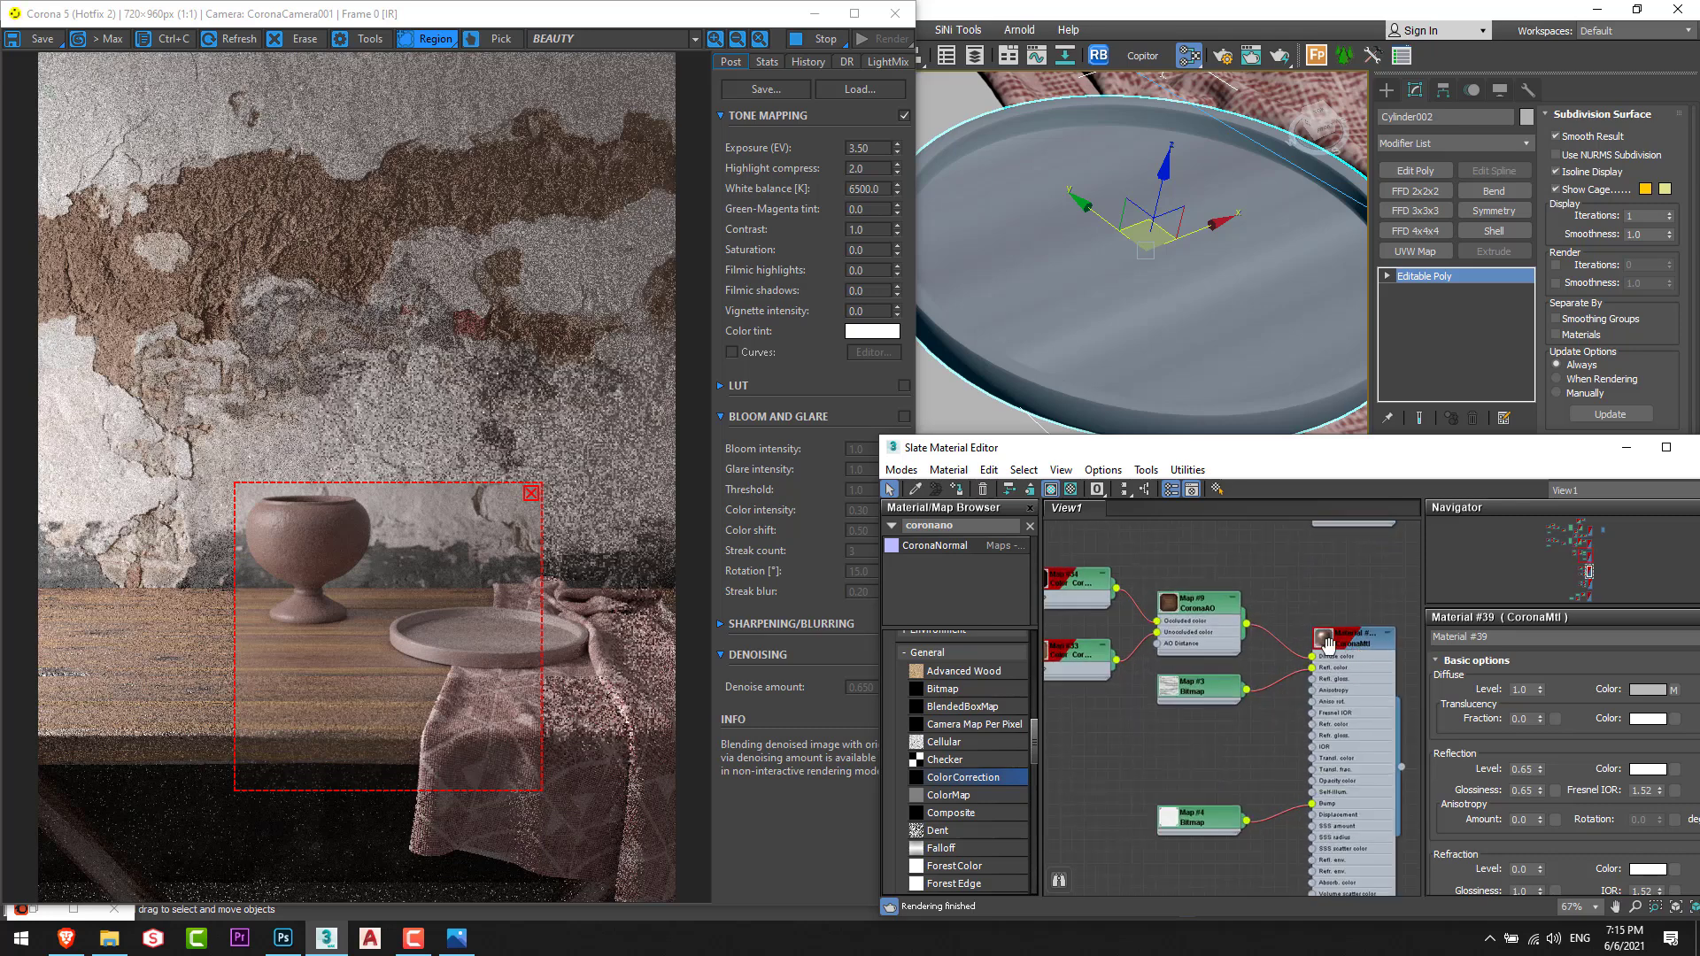
pyautogui.scroll(-3, 1240, 619)
pyautogui.moveTo(1204, 605); pyautogui.dragTo(1356, 586)
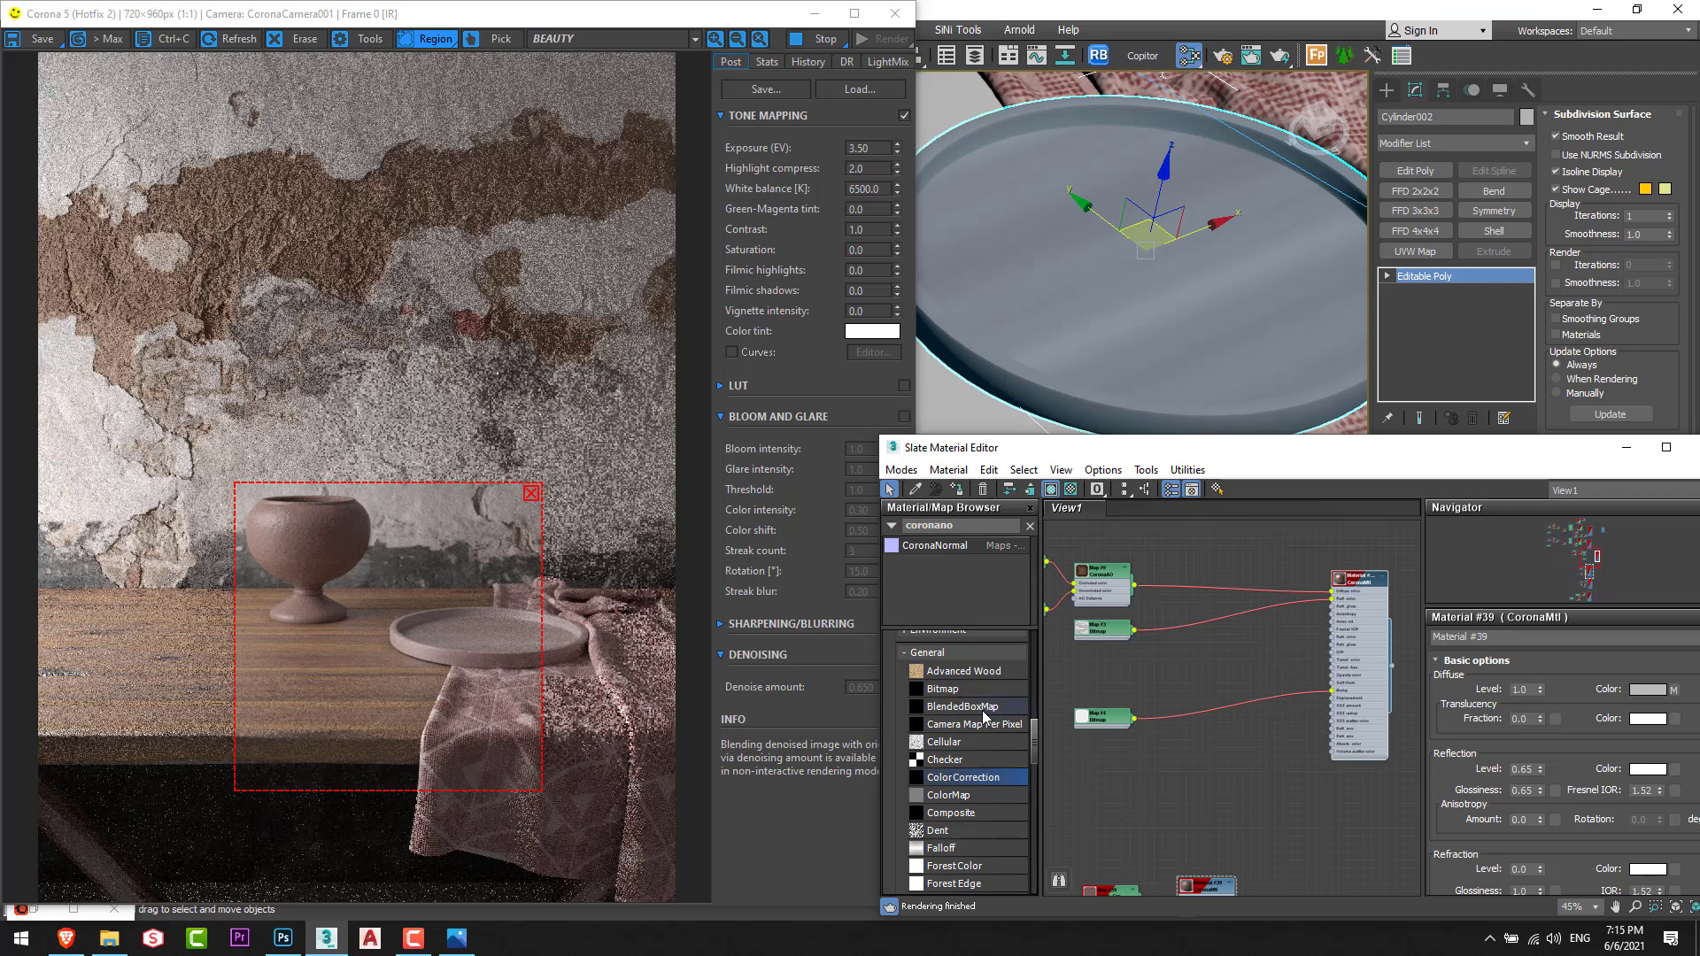
pyautogui.moveTo(1218, 581); pyautogui.dragTo(1218, 583)
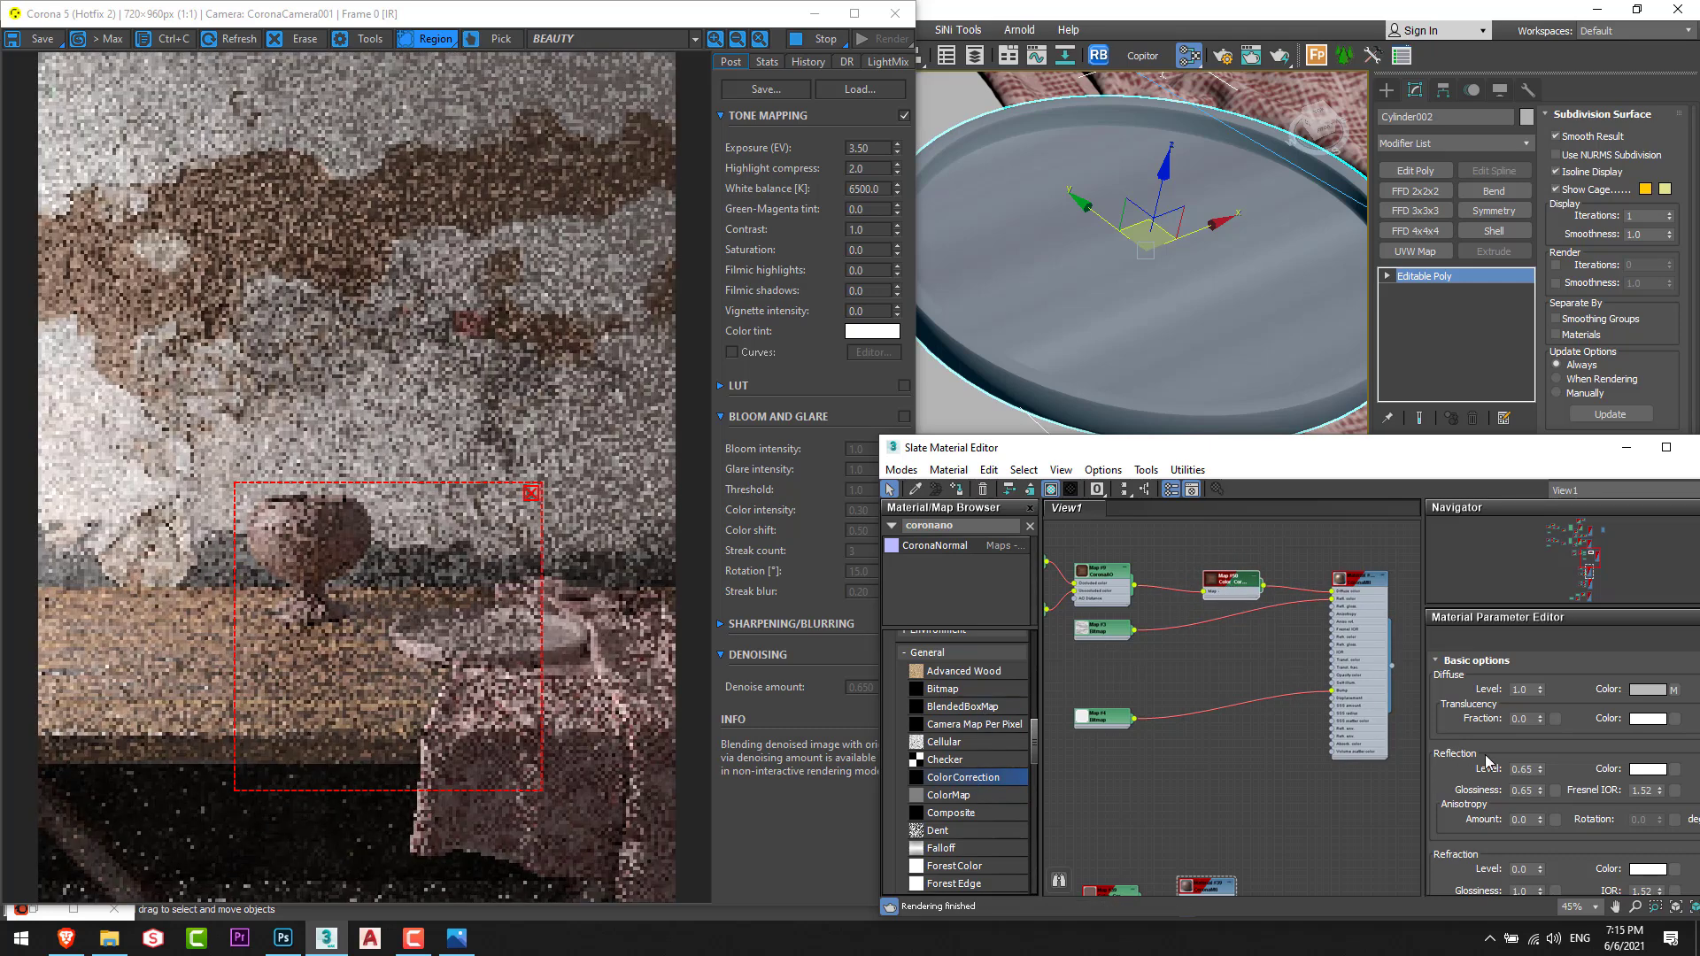
# Set the table ColorCorrection's Hue Shift to about -6.4 and its Saturation to about -35.
pyautogui.doubleClick(1224, 592)
pyautogui.scroll(-3, 1552, 782)
pyautogui.moveTo(1569, 710); pyautogui.dragTo(1566, 710)
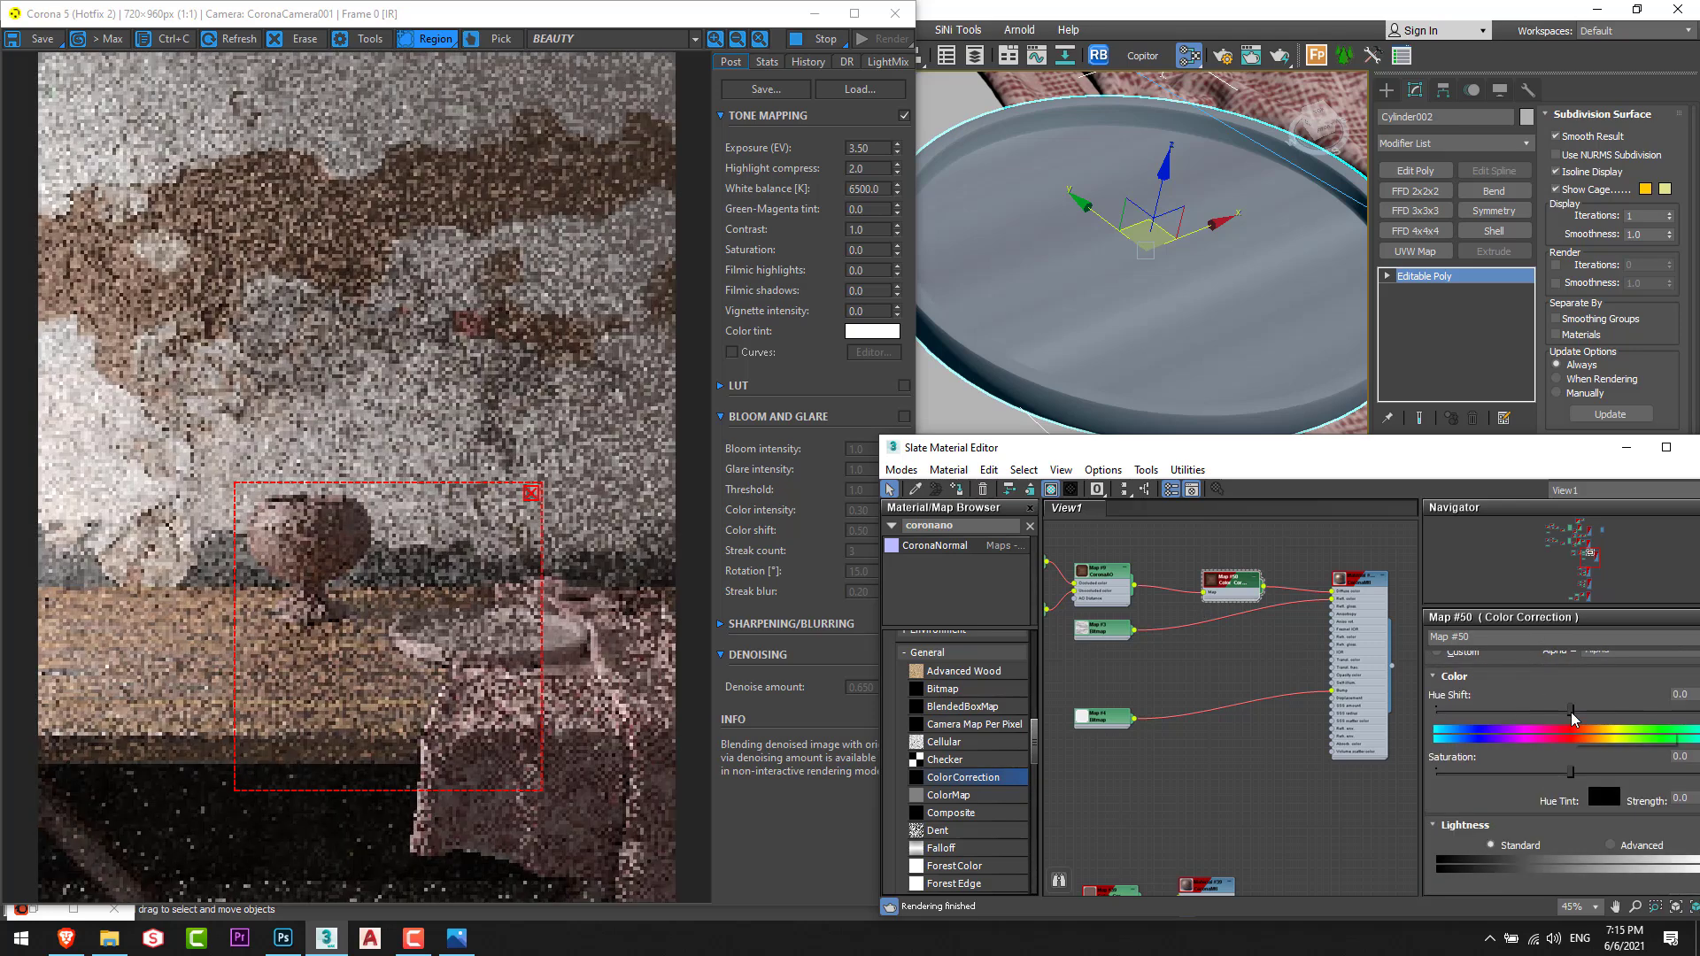
pyautogui.moveTo(1558, 775); pyautogui.dragTo(1524, 776)
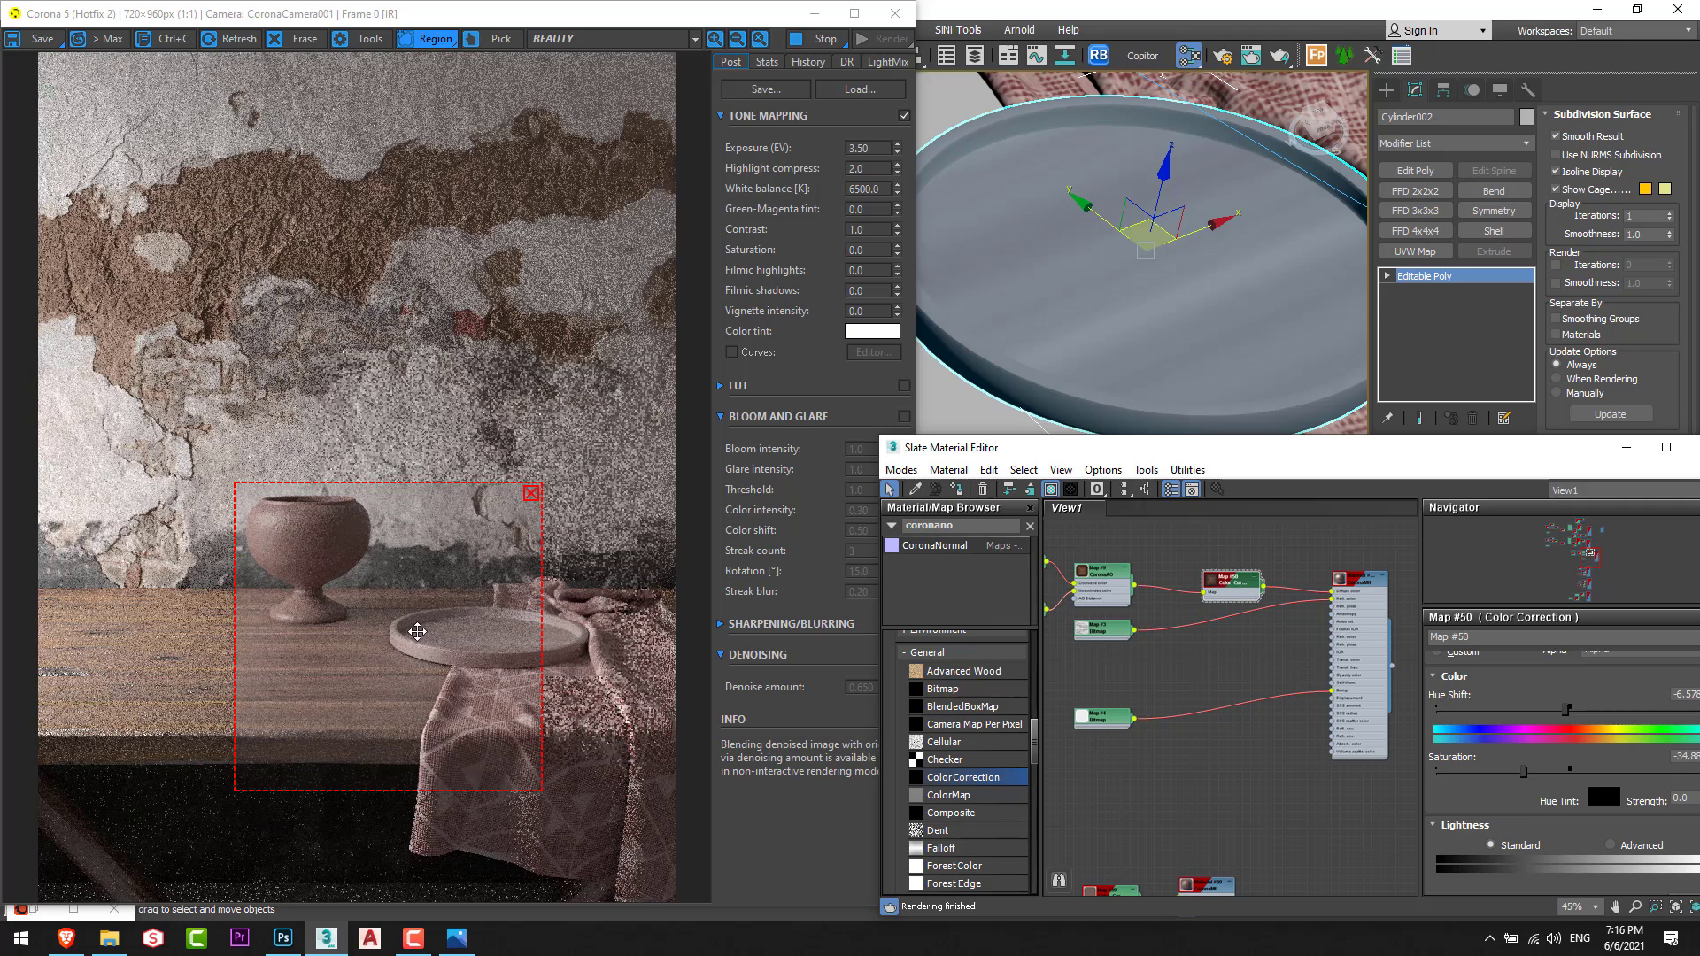
# Stretch the render region to the full image height, and examine the goblet, plate, cloth and table surfaces up close.
pyautogui.moveTo(357, 479); pyautogui.dragTo(366, 67)
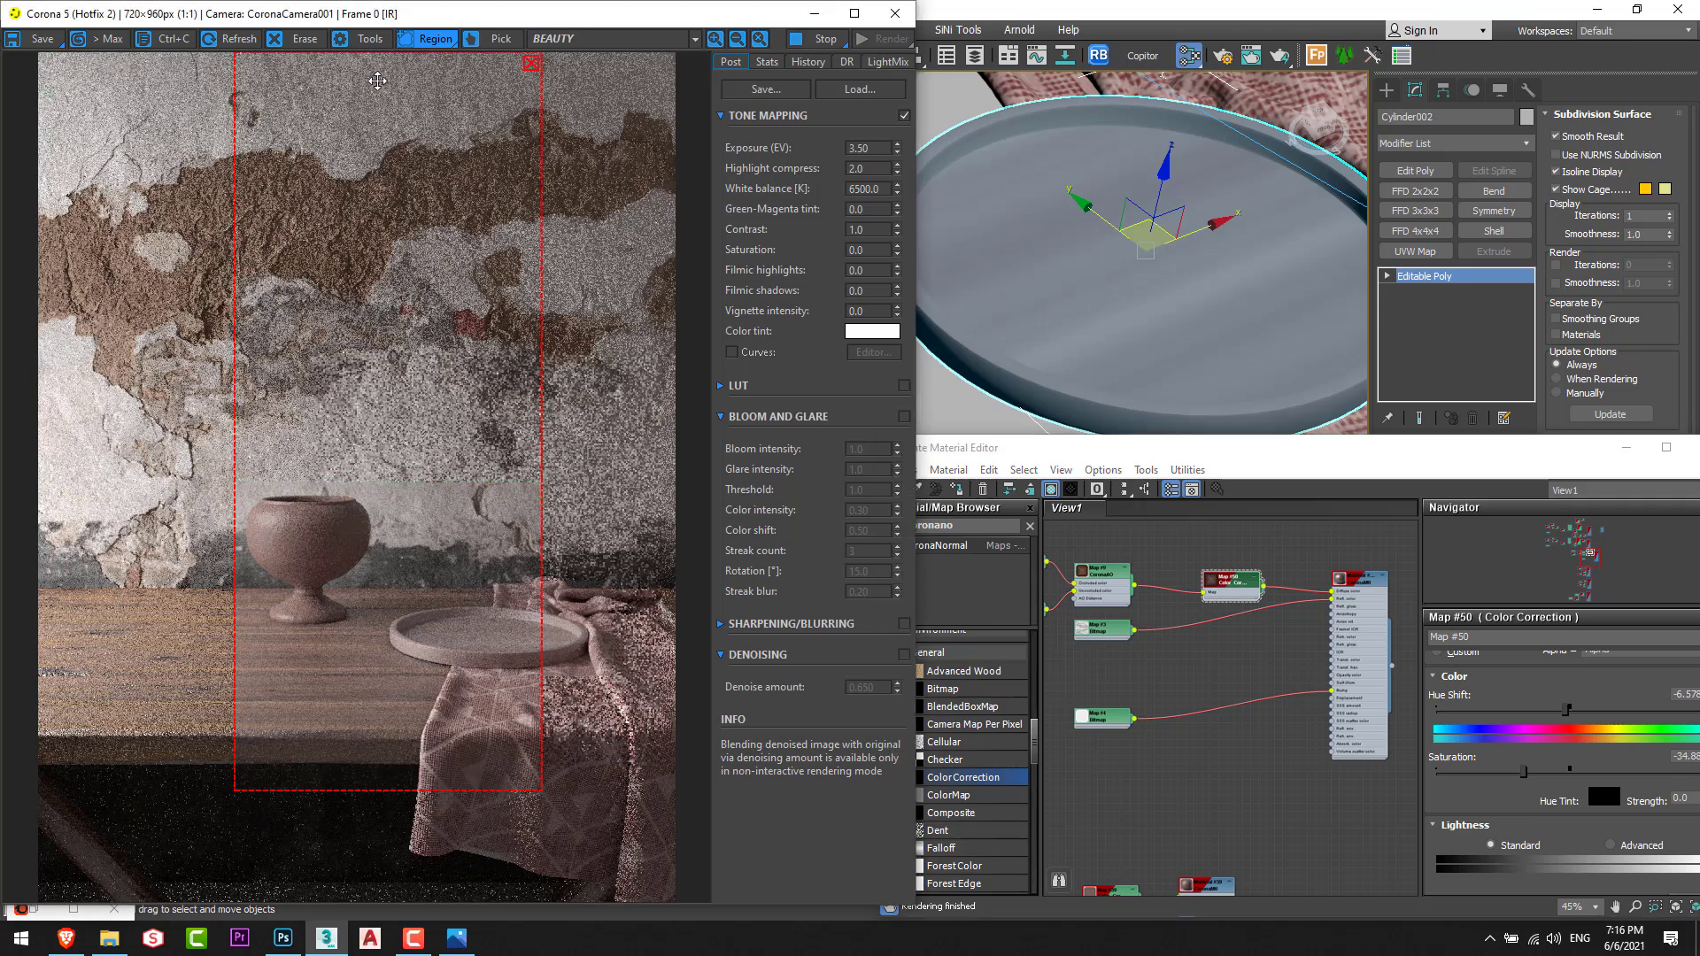
pyautogui.moveTo(358, 789); pyautogui.dragTo(363, 929)
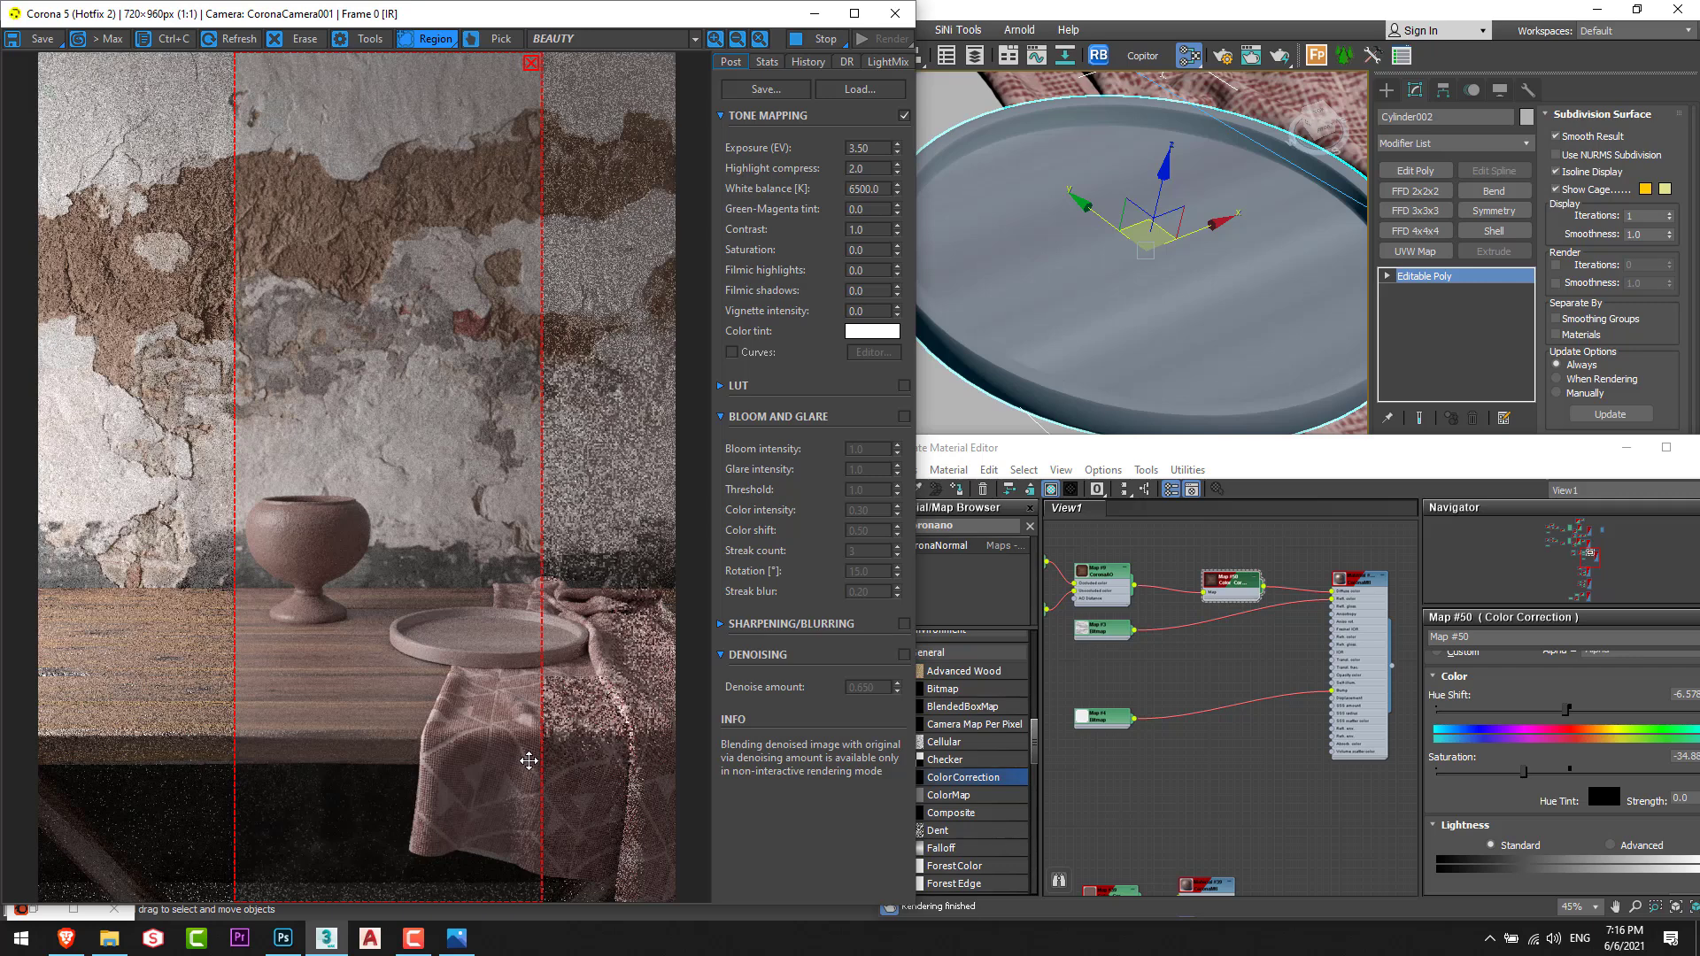
pyautogui.scroll(1, 529, 760)
pyautogui.moveTo(523, 808); pyautogui.dragTo(366, 641, button='middle')
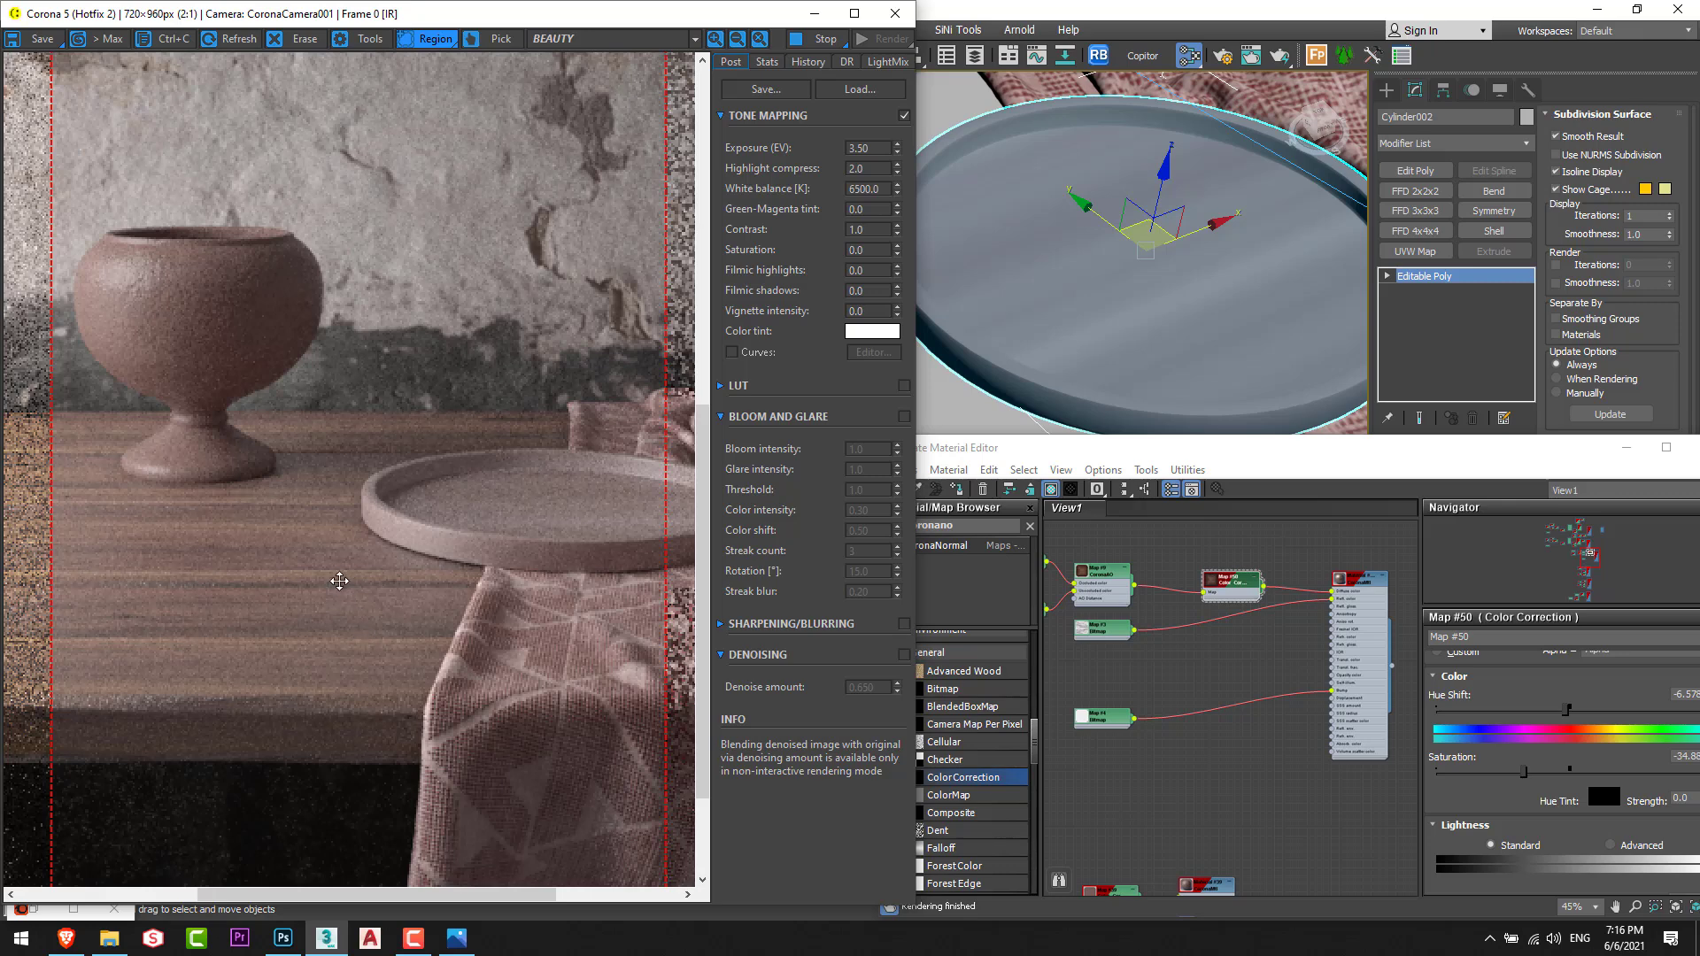
pyautogui.scroll(-2, 345, 606)
pyautogui.scroll(3, 478, 653)
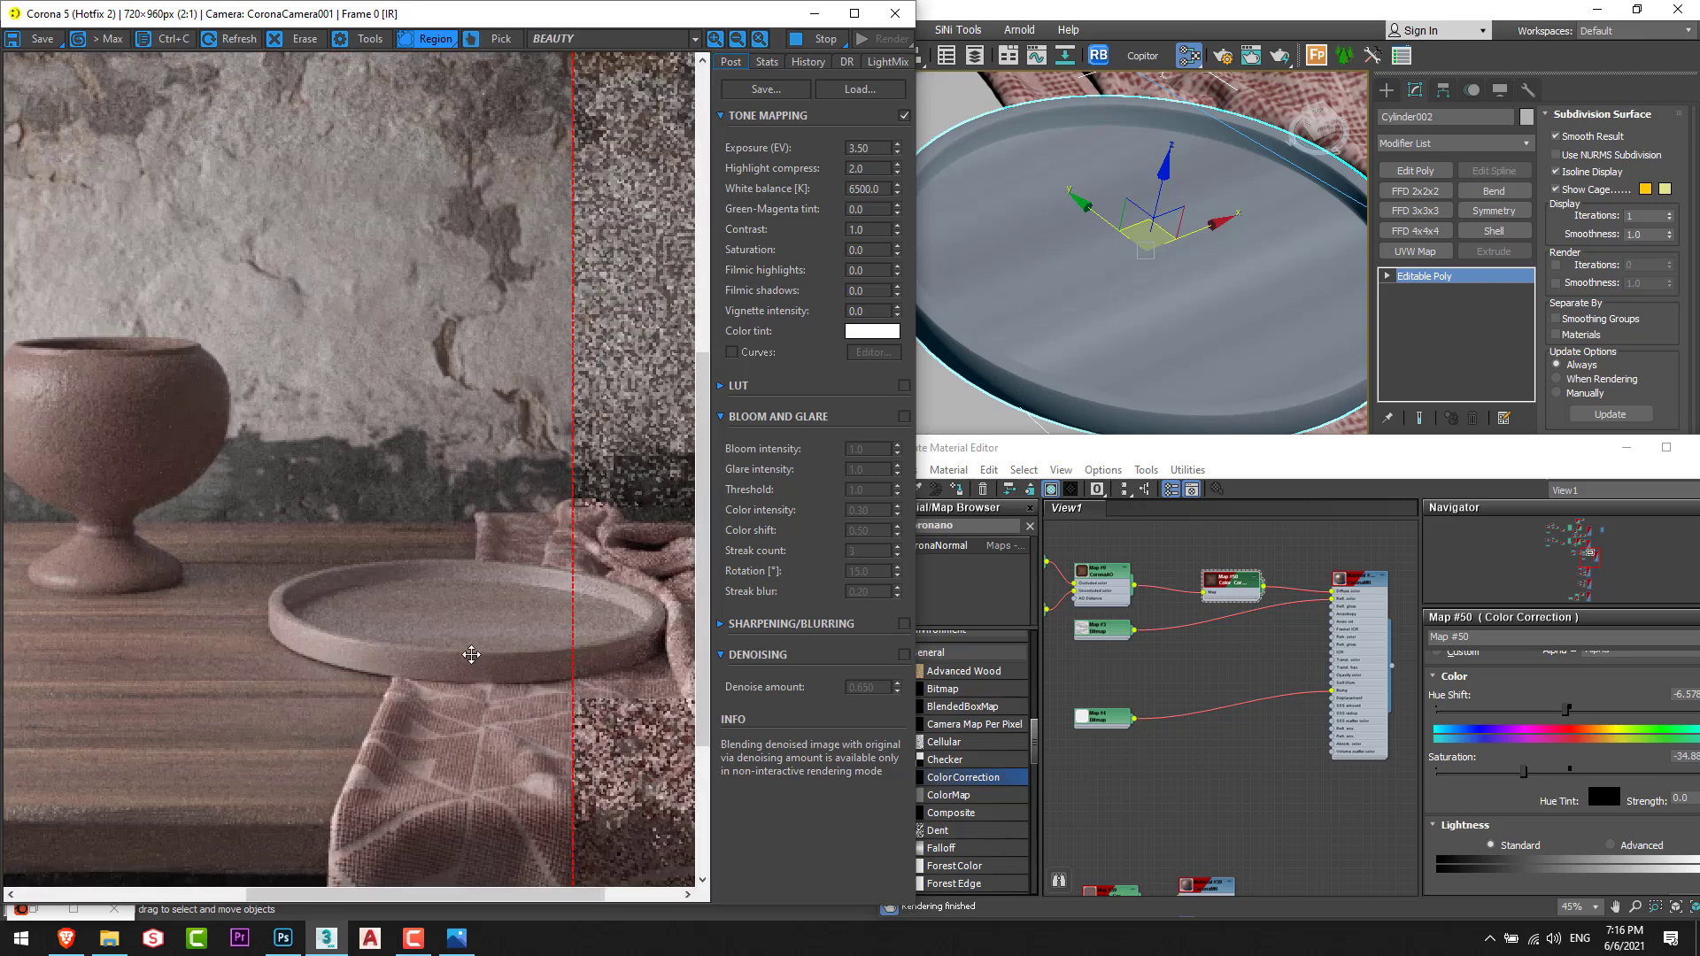
pyautogui.scroll(1, 473, 641)
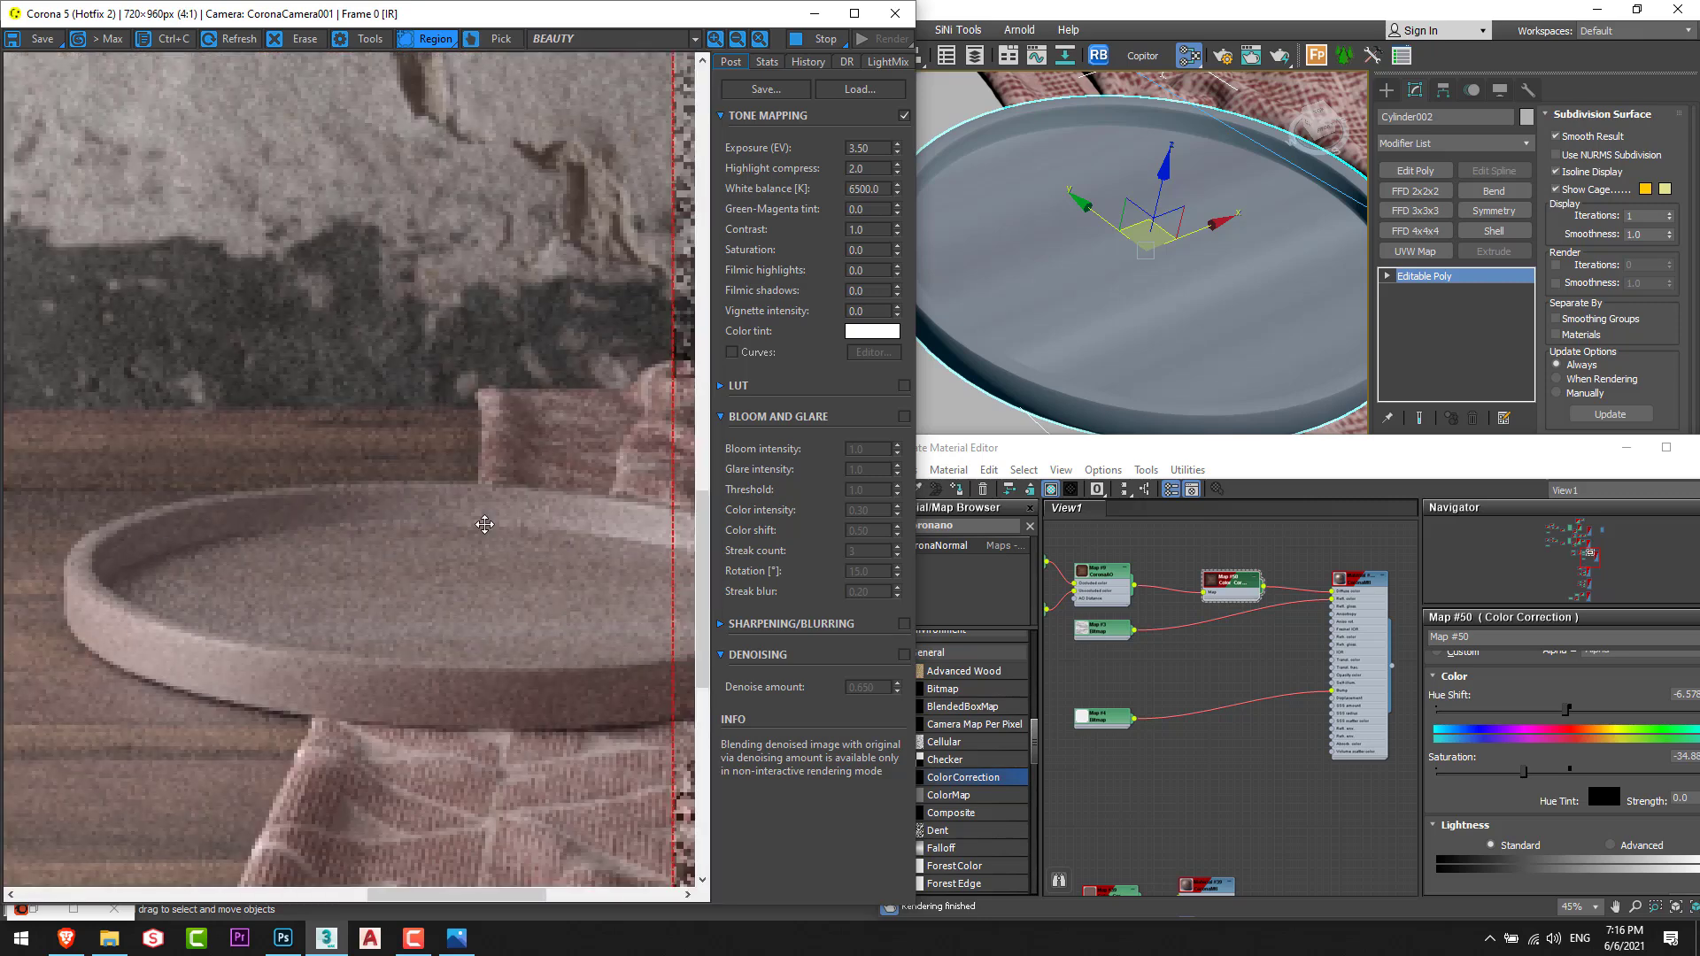
pyautogui.scroll(-2, 366, 600)
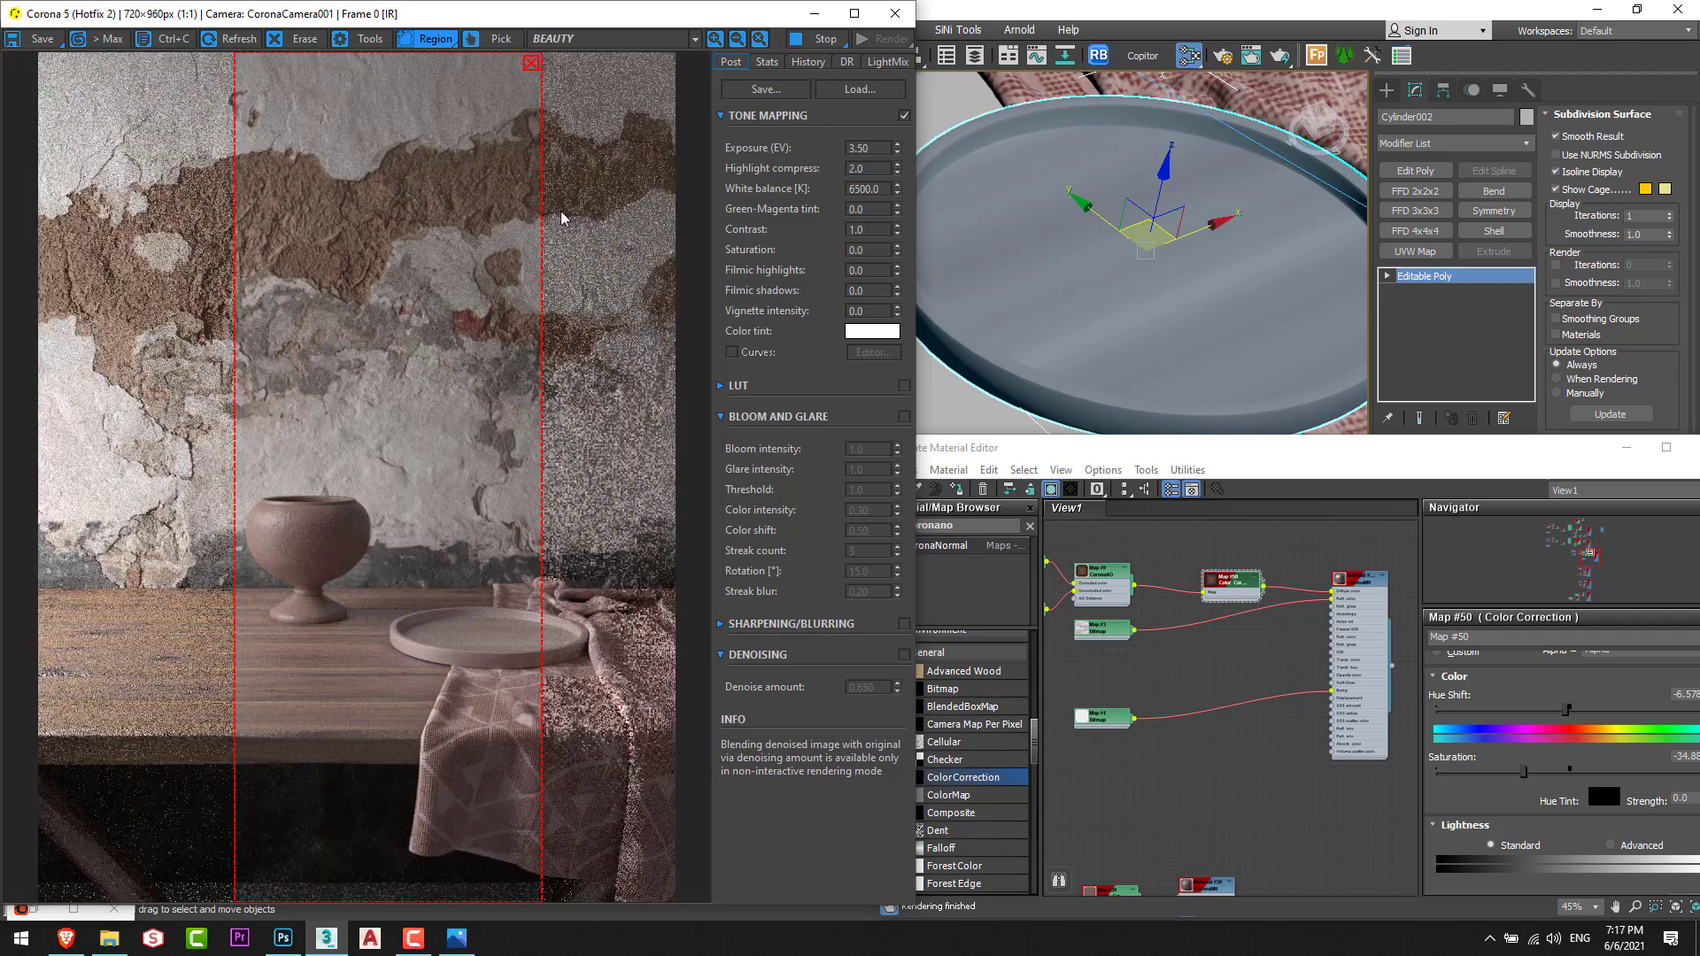
# Stop the interactive render, close the frame buffer and minimize the Slate Material Editor.
pyautogui.click(820, 39)
pyautogui.click(892, 16)
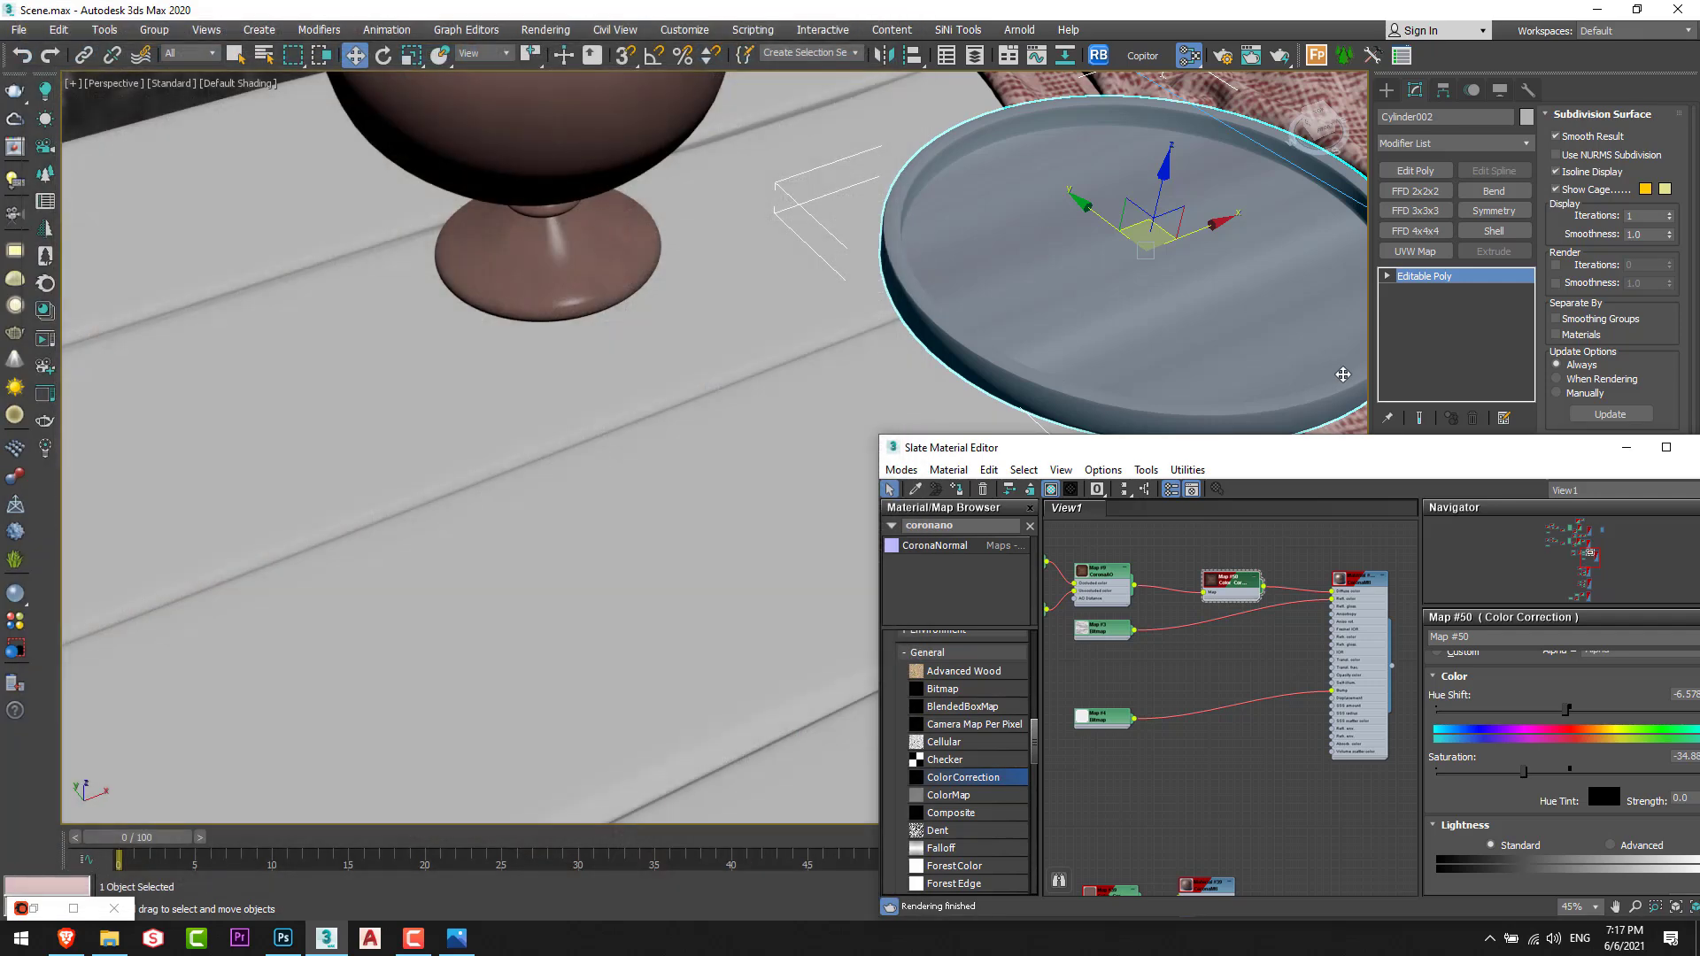
pyautogui.click(1627, 447)
# Create a second CoronaCamera in the top view, placed in front of the table and aimed at the plate.
pyautogui.moveTo(1078, 413); pyautogui.dragTo(906, 429, button='middle')
pyautogui.scroll(-7, 907, 436)
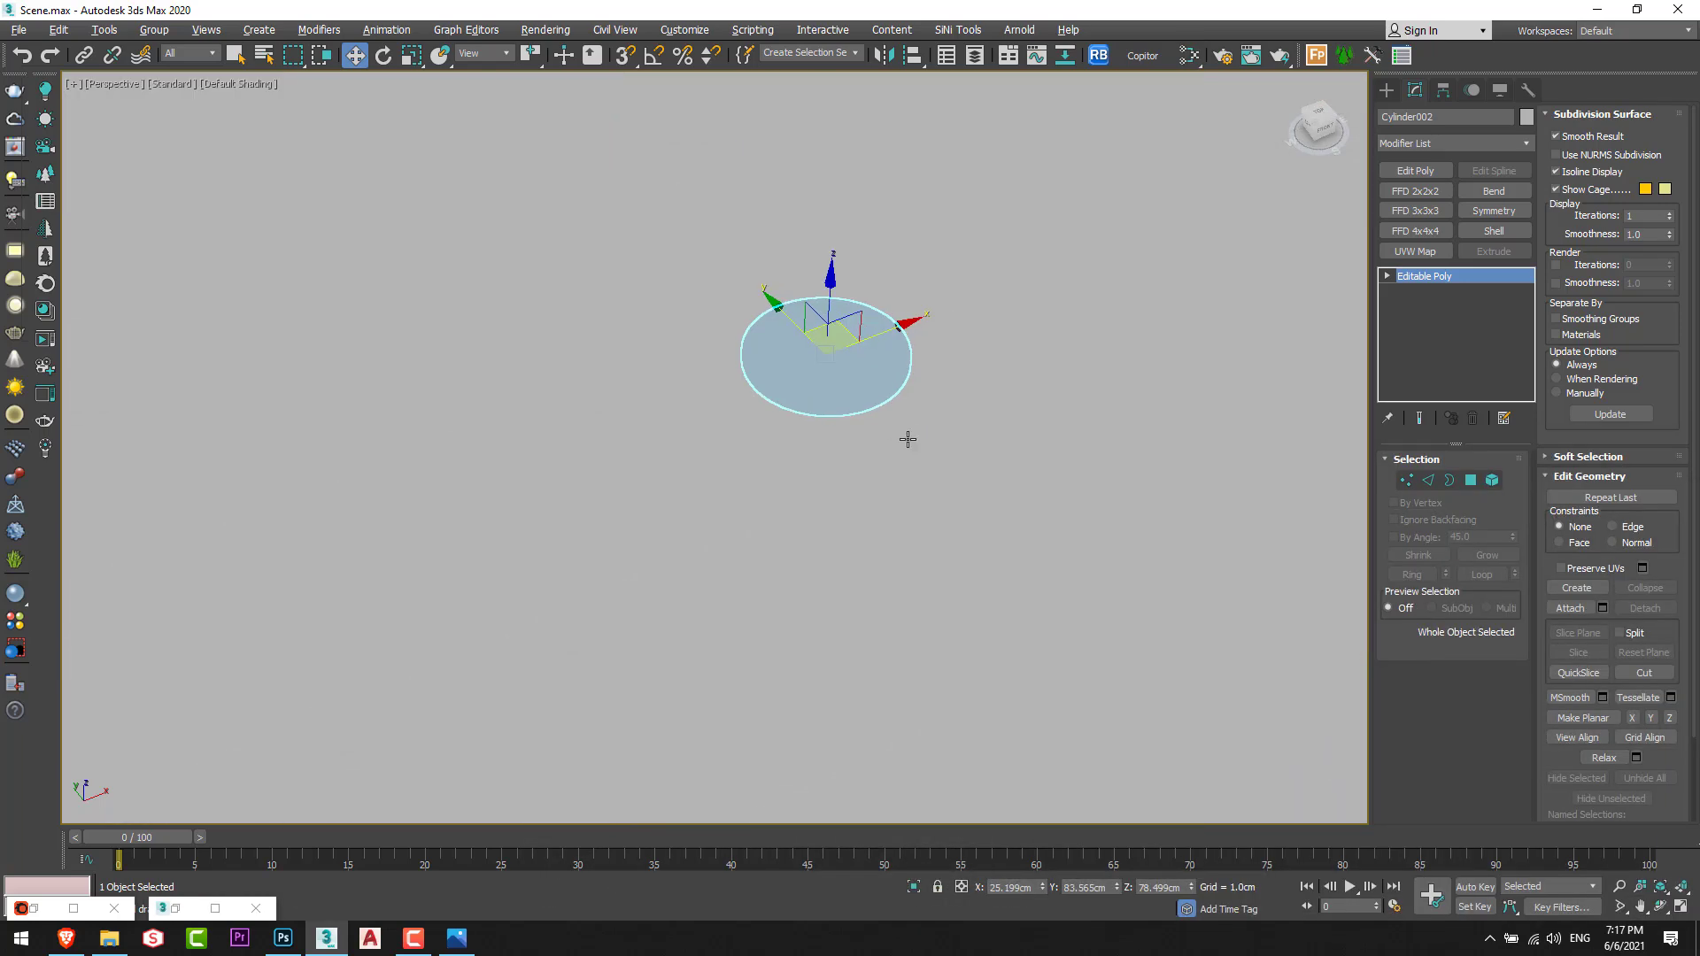
pyautogui.scroll(4, 903, 425)
pyautogui.press('t')
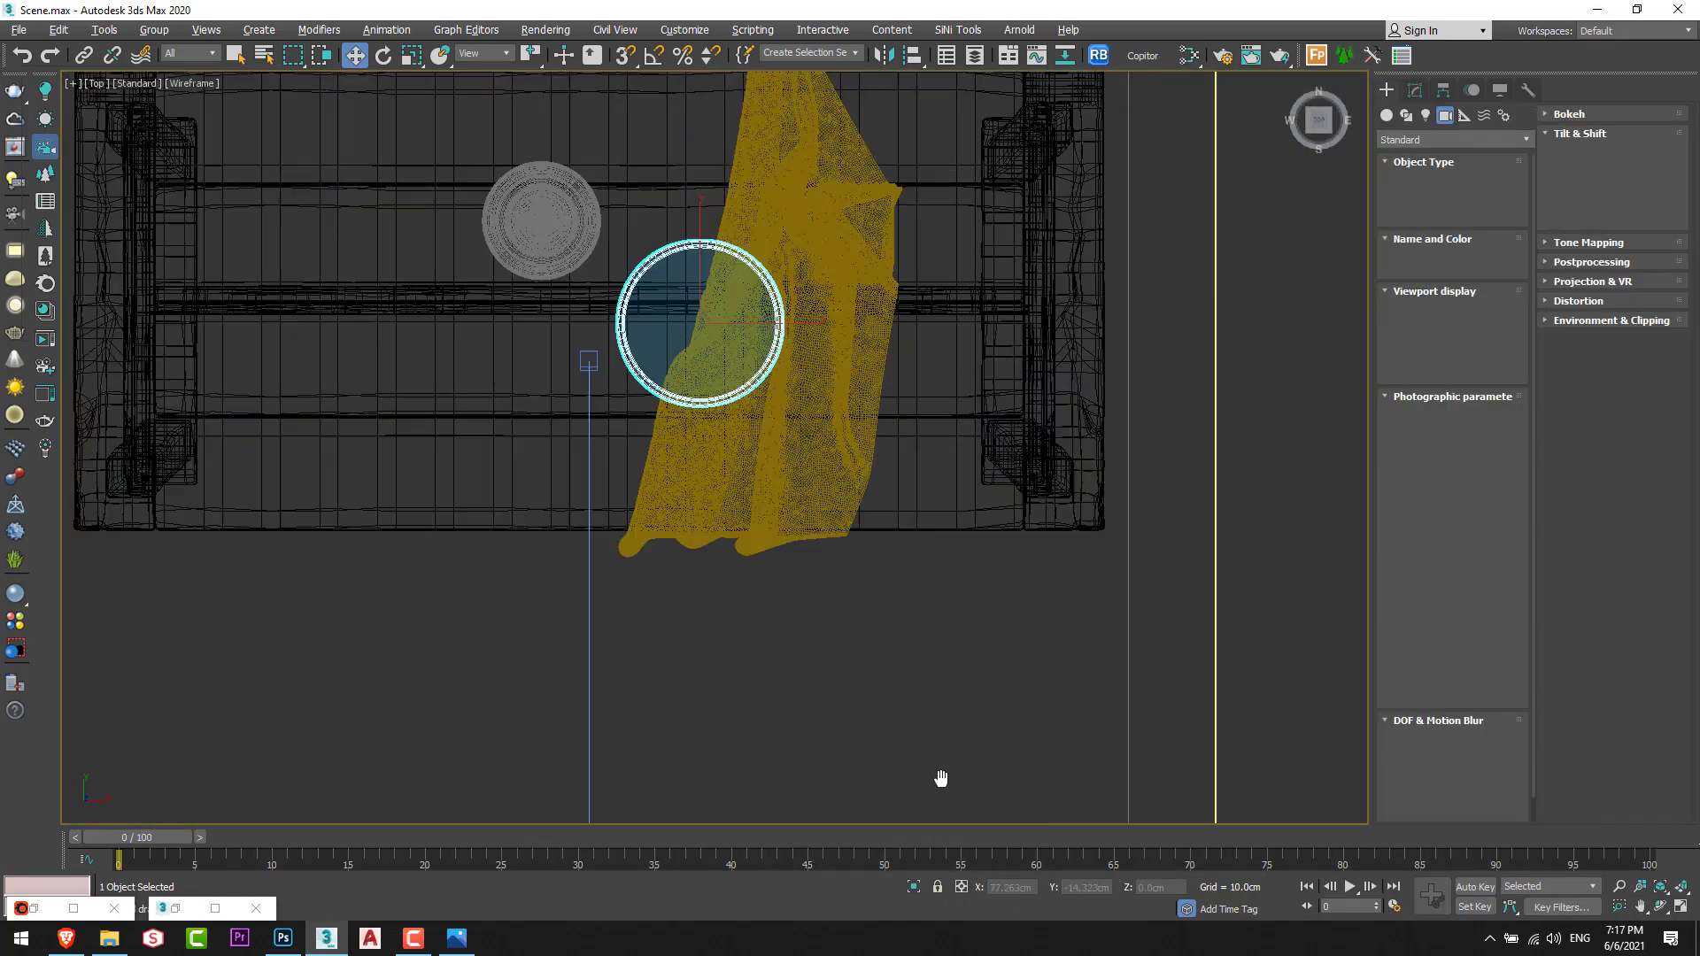
pyautogui.moveTo(843, 553); pyautogui.dragTo(664, 359)
pyautogui.rightClick(665, 359)
# Select the new camera and look through it in shaded display.
pyautogui.moveTo(968, 690); pyautogui.dragTo(835, 545)
pyautogui.press('w')
pyautogui.press('c')
pyautogui.press('F3')
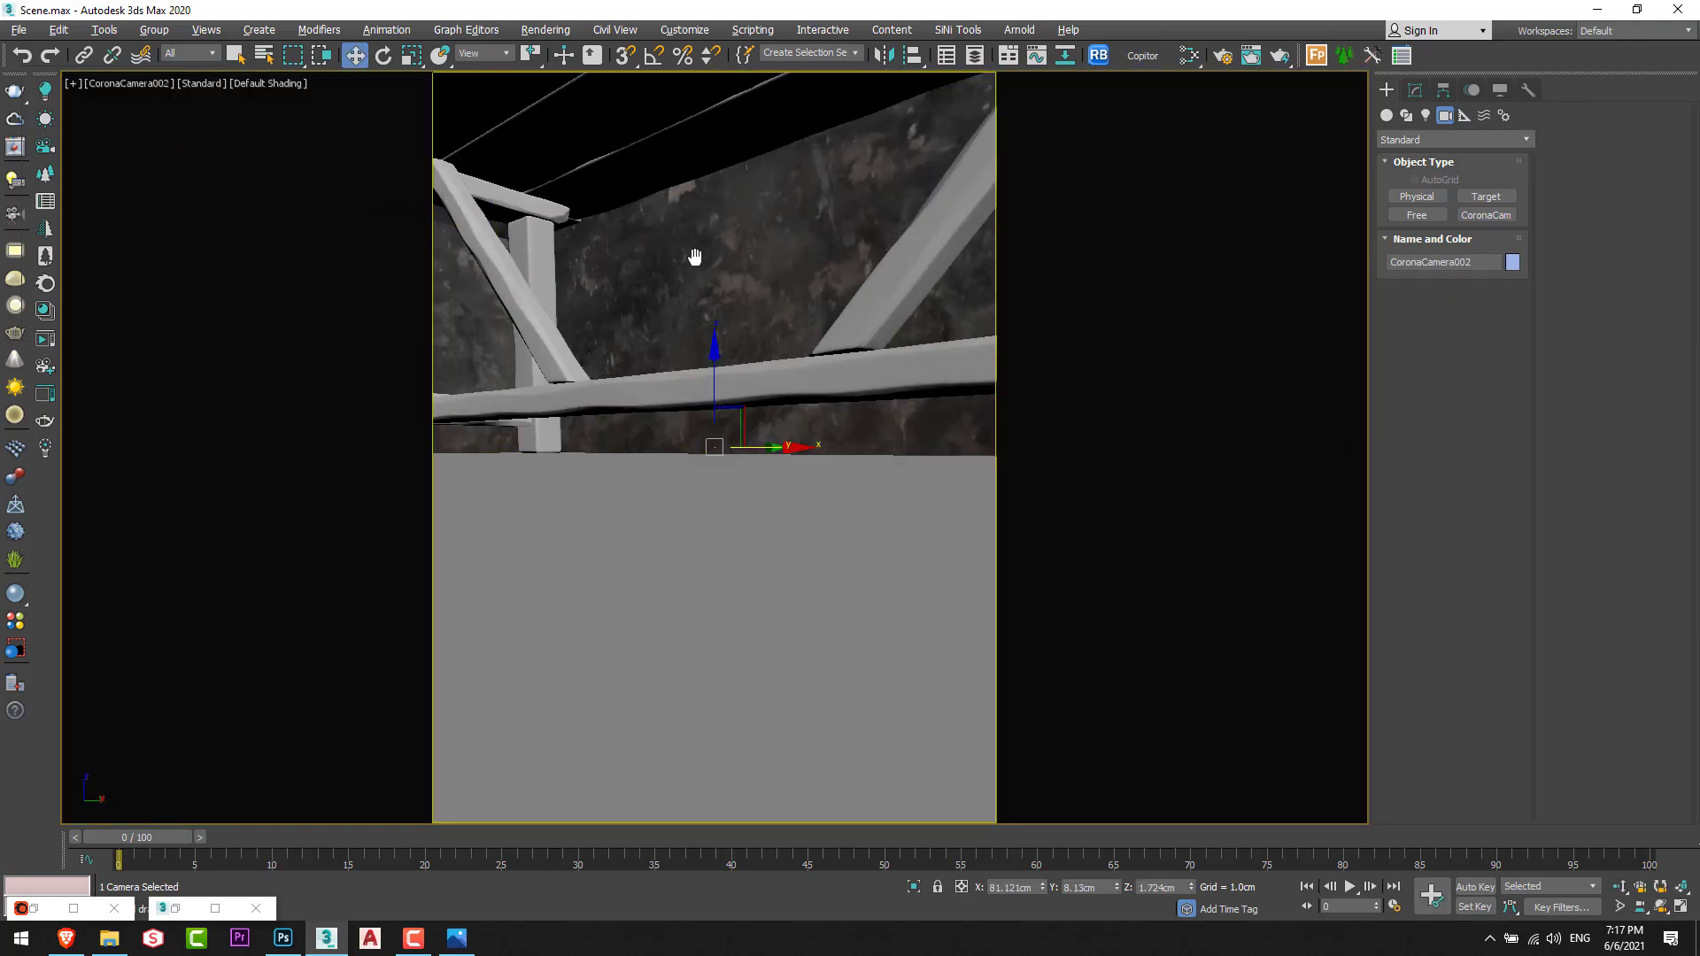
# Dolly the second camera in closer so the goblet, plate and cloth fill the frame.
pyautogui.click(1619, 886)
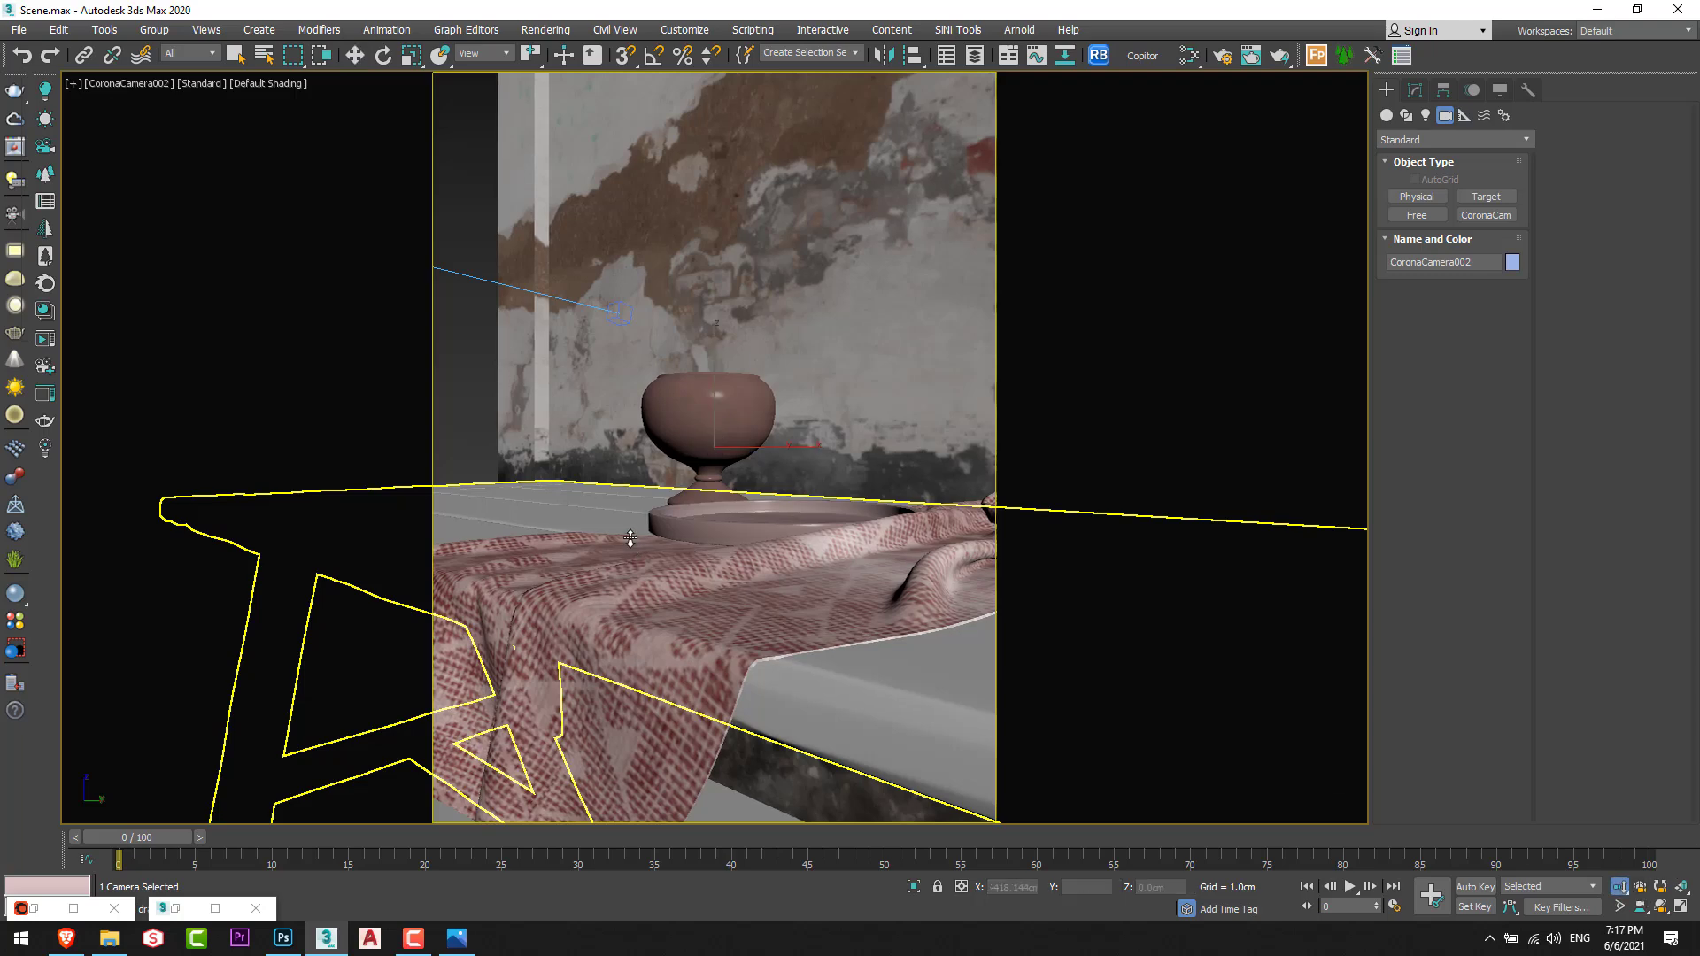
pyautogui.moveTo(704, 549); pyautogui.dragTo(705, 500)
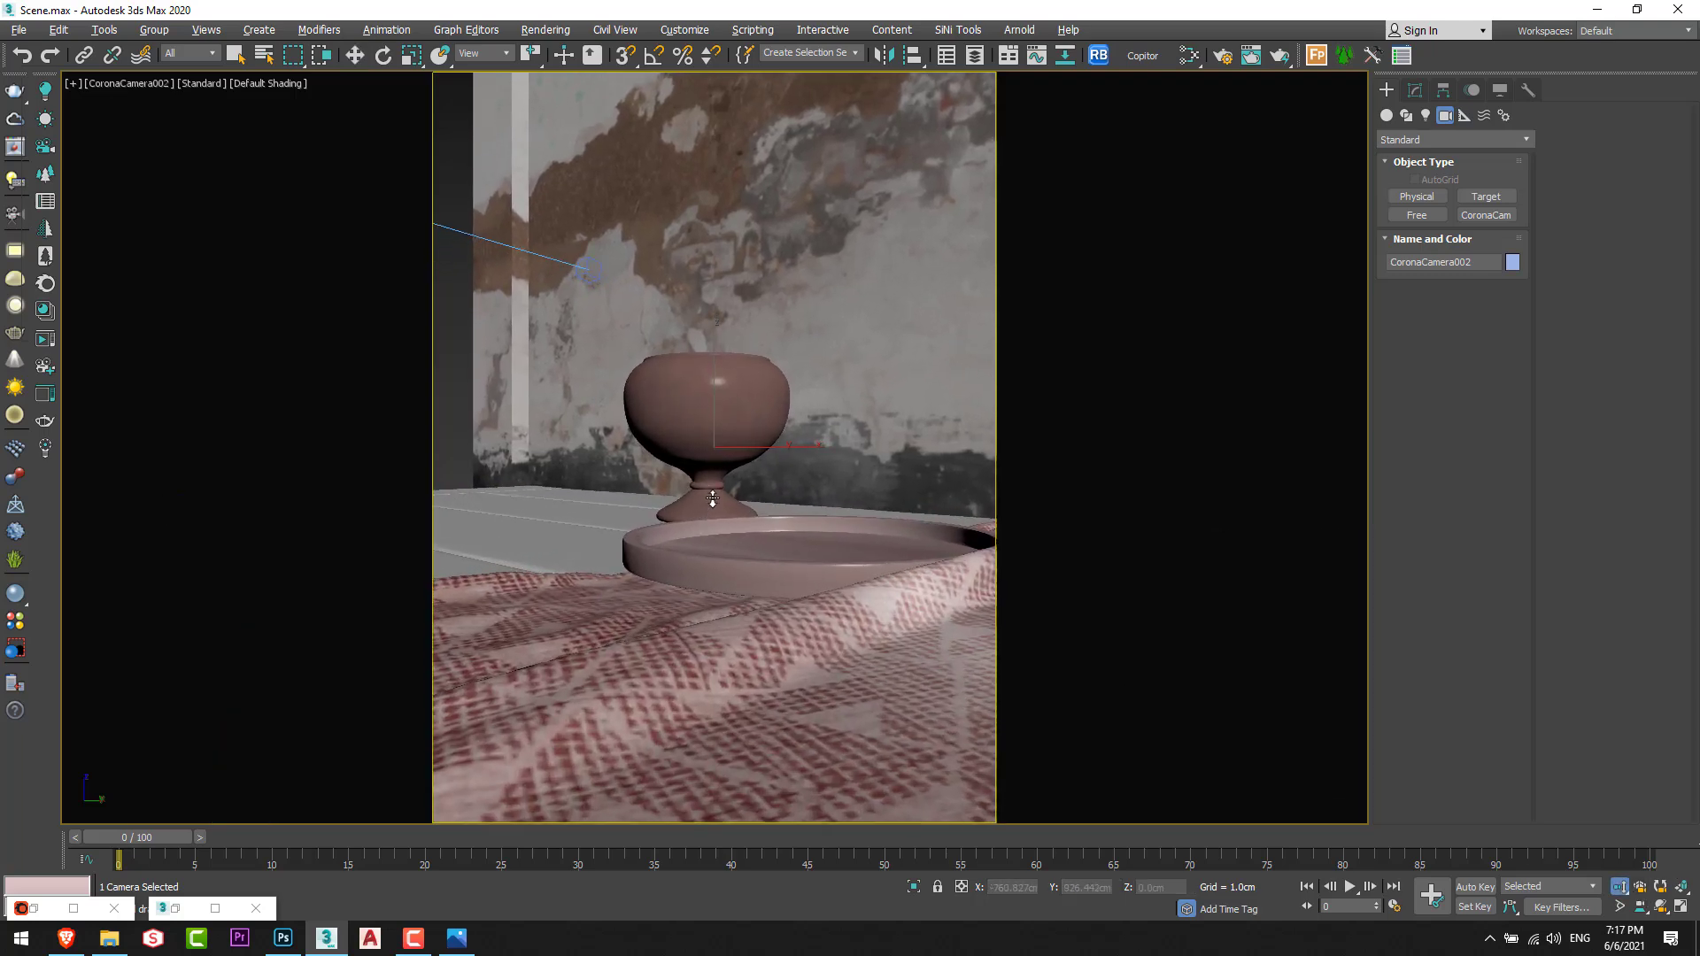
pyautogui.press('w')
pyautogui.click(717, 500)
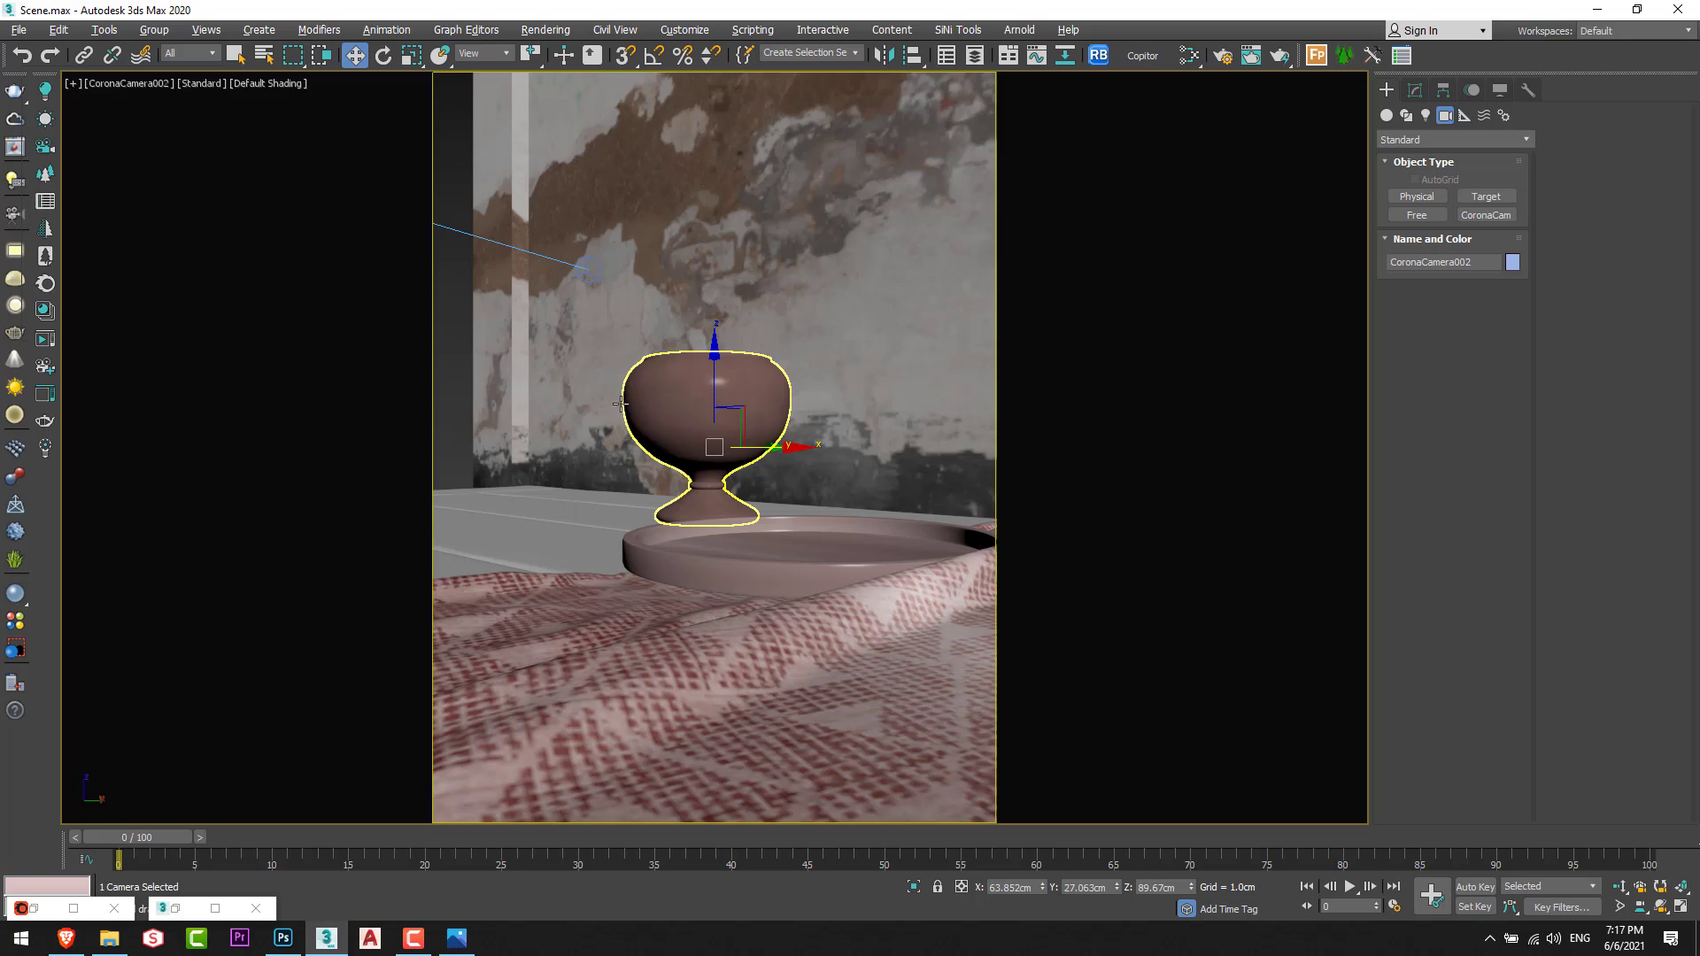
# Enable depth of field with focus override on the second camera, and start an interactive render.
pyautogui.click(106, 87)
pyautogui.click(192, 417)
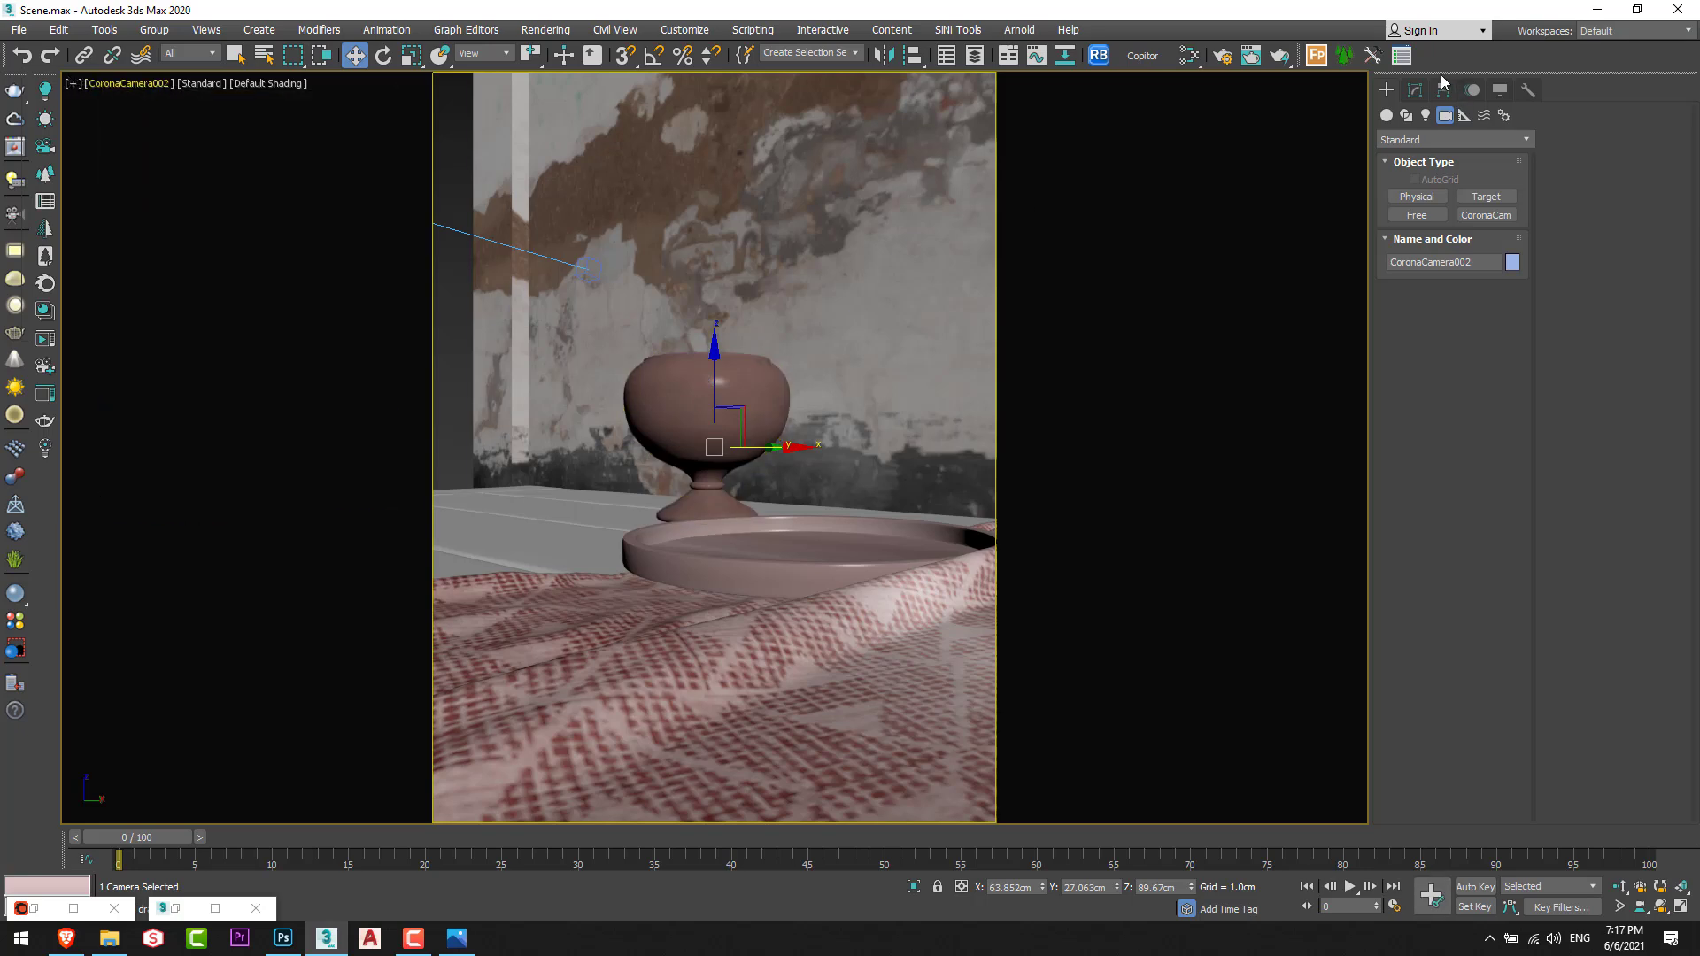
pyautogui.click(1443, 89)
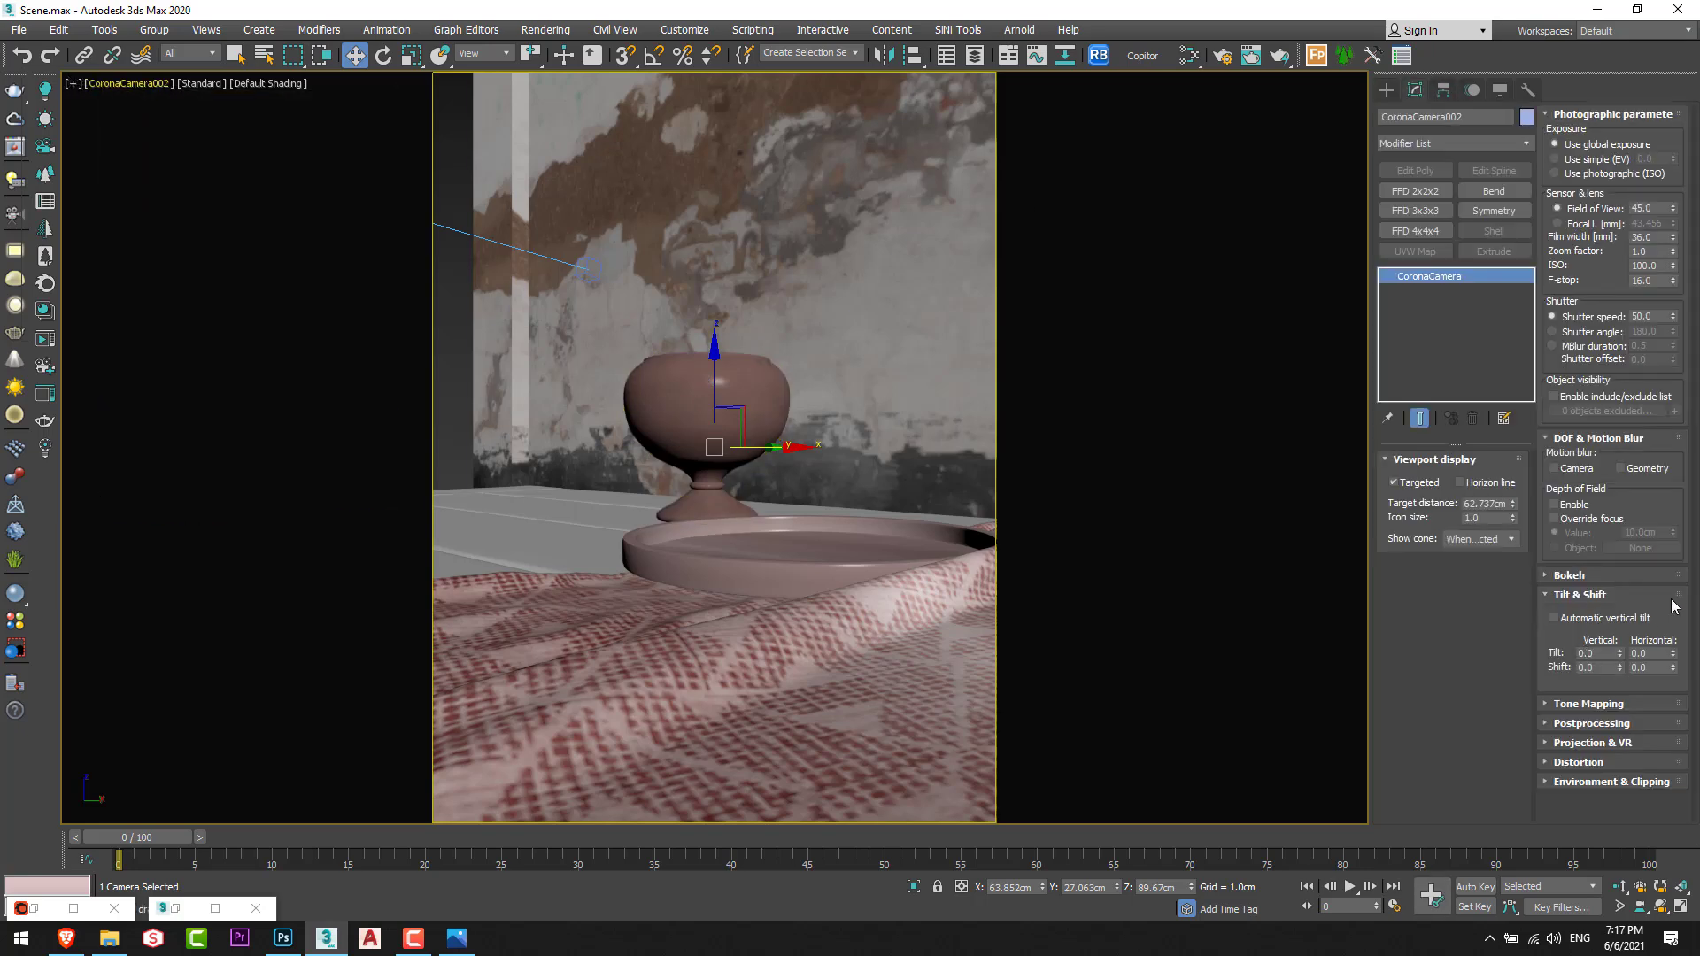
pyautogui.click(1587, 506)
pyautogui.click(1582, 521)
pyautogui.click(44, 339)
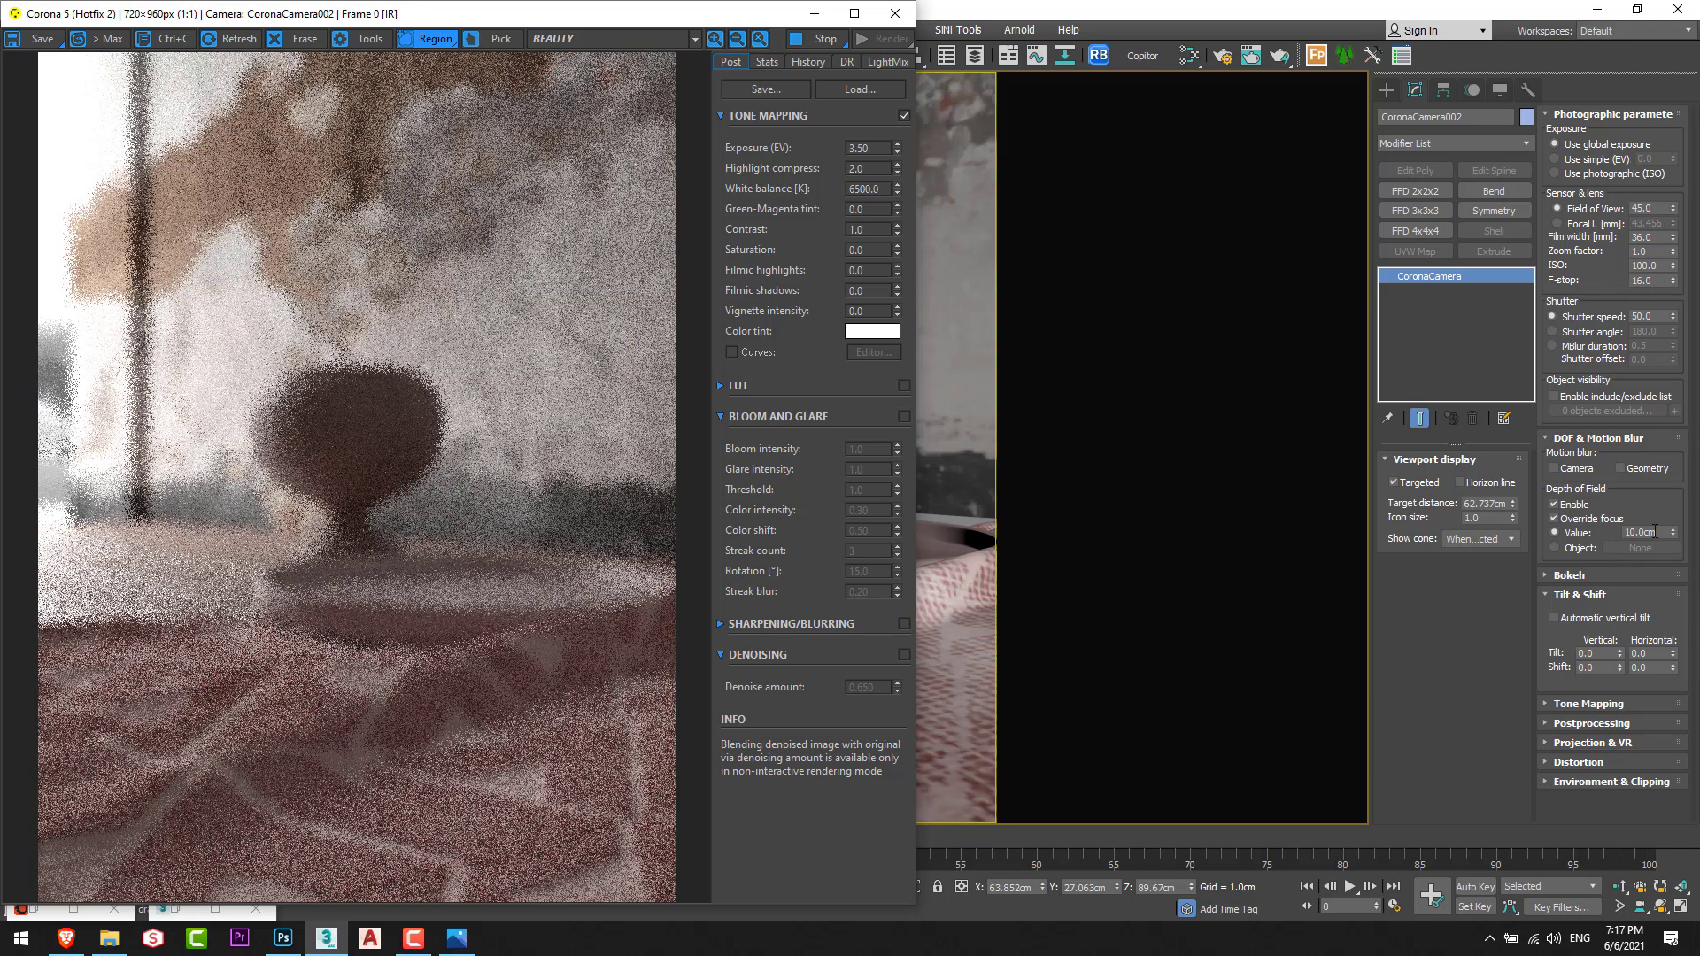
# Set the second camera's override focus distance to 24.9 cm, judging its focus plane against the table in the perspective view.
pyautogui.middleClick(1104, 571)
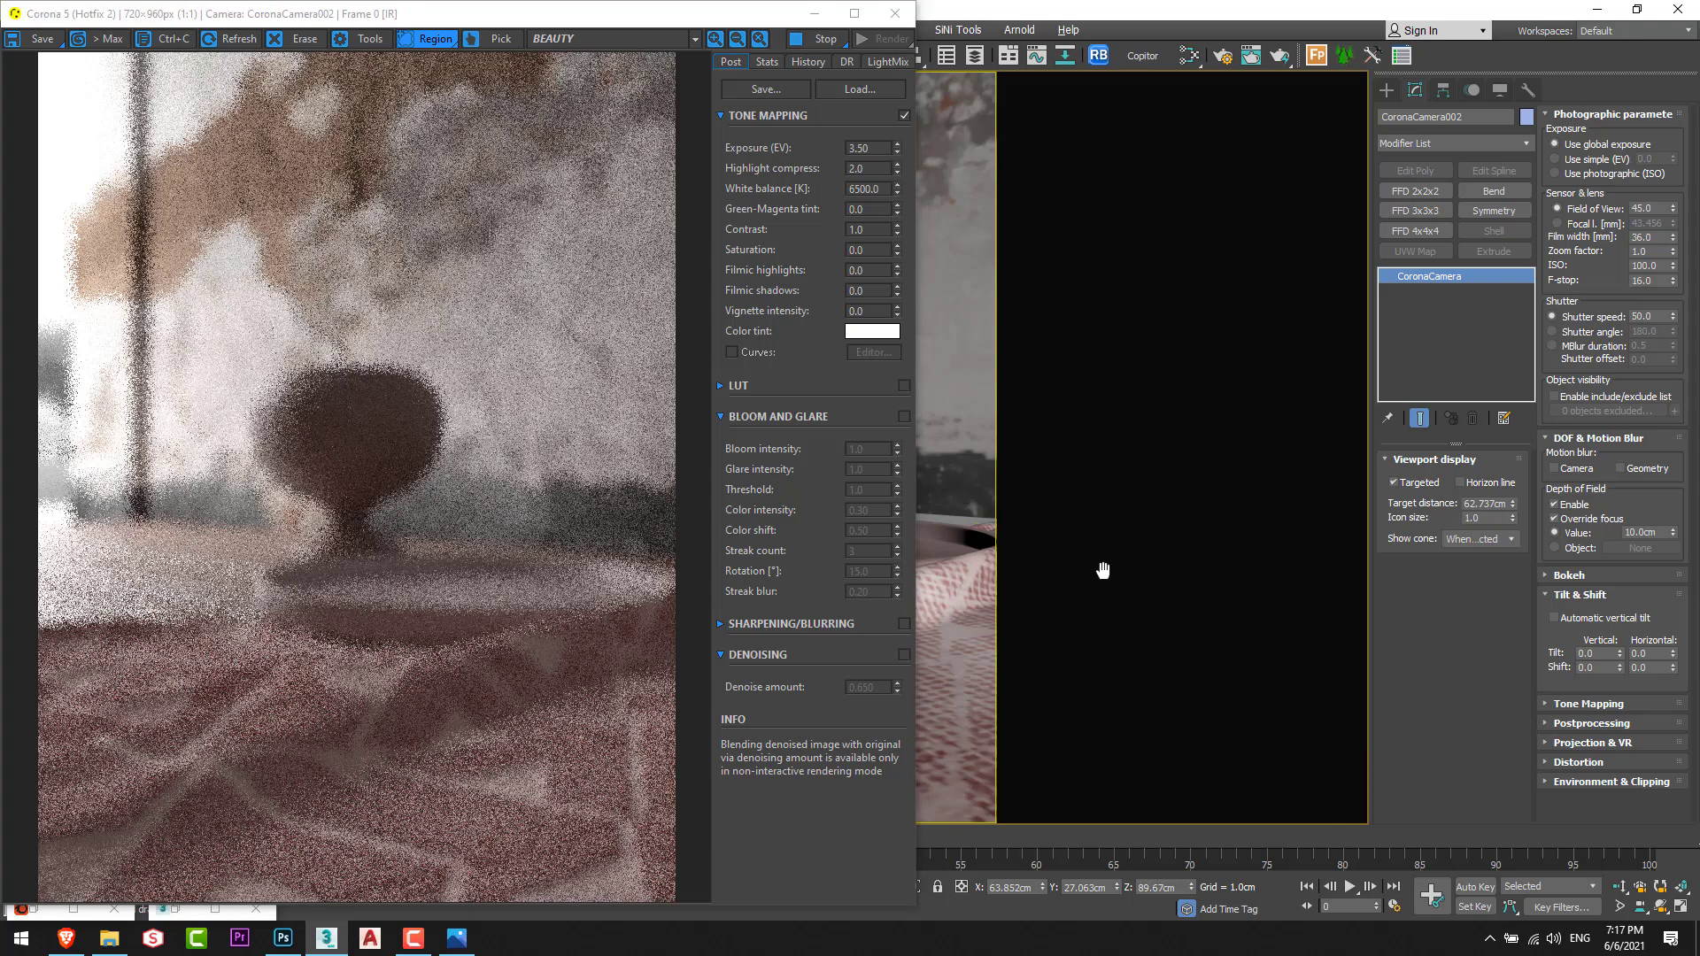
pyautogui.hotkey('alt', 'w')
pyautogui.middleClick(1106, 589)
pyautogui.hotkey('alt', 'w')
pyautogui.moveTo(1100, 604); pyautogui.dragTo(1145, 564, button='middle')
pyautogui.scroll(-3, 1153, 615)
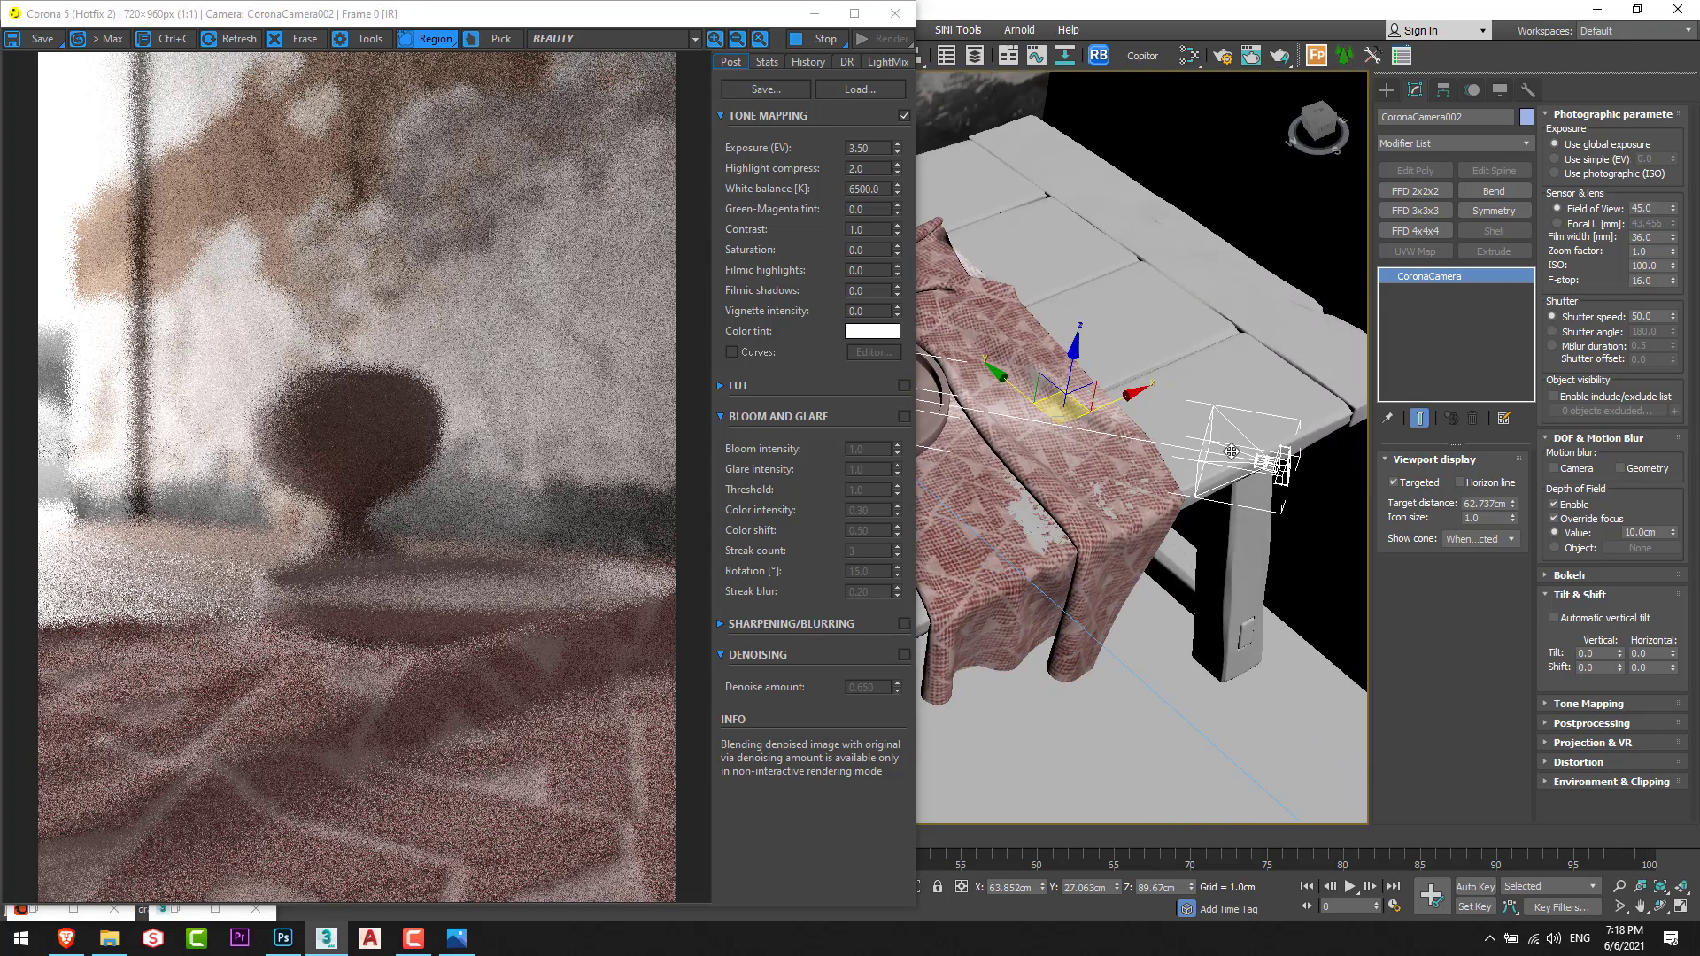
pyautogui.scroll(3, 1208, 407)
pyautogui.scroll(-5, 1158, 614)
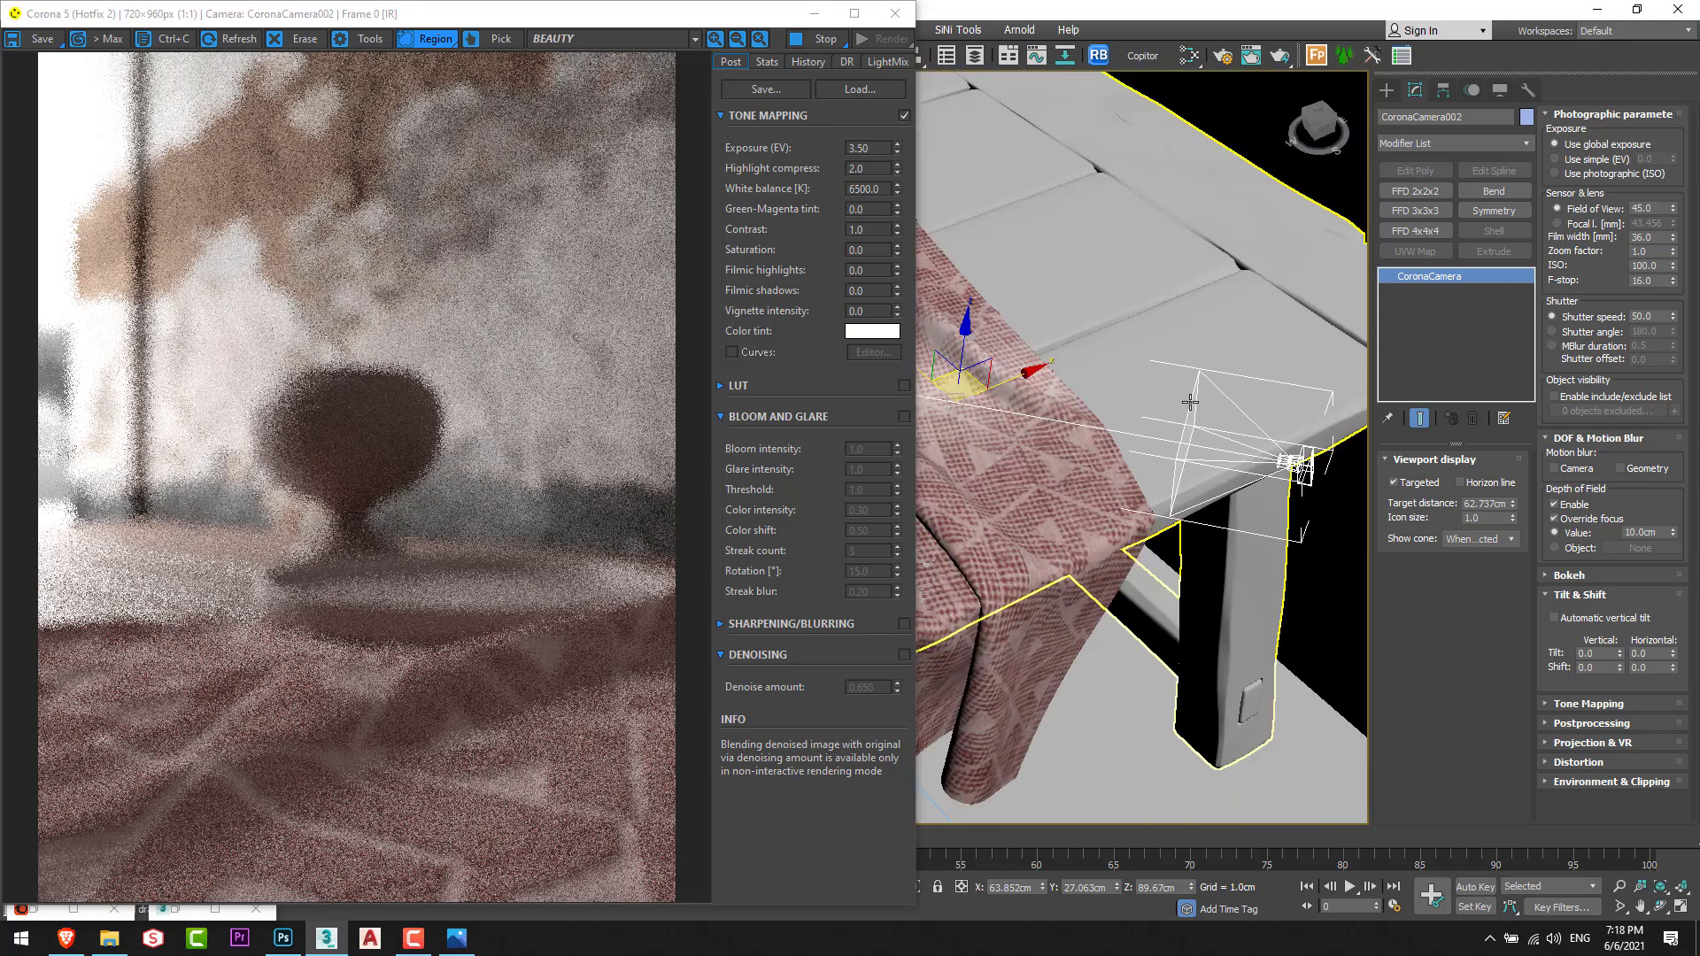
pyautogui.moveTo(1672, 532); pyautogui.dragTo(1589, 401)
pyautogui.scroll(5, 1131, 513)
pyautogui.scroll(-5, 1132, 514)
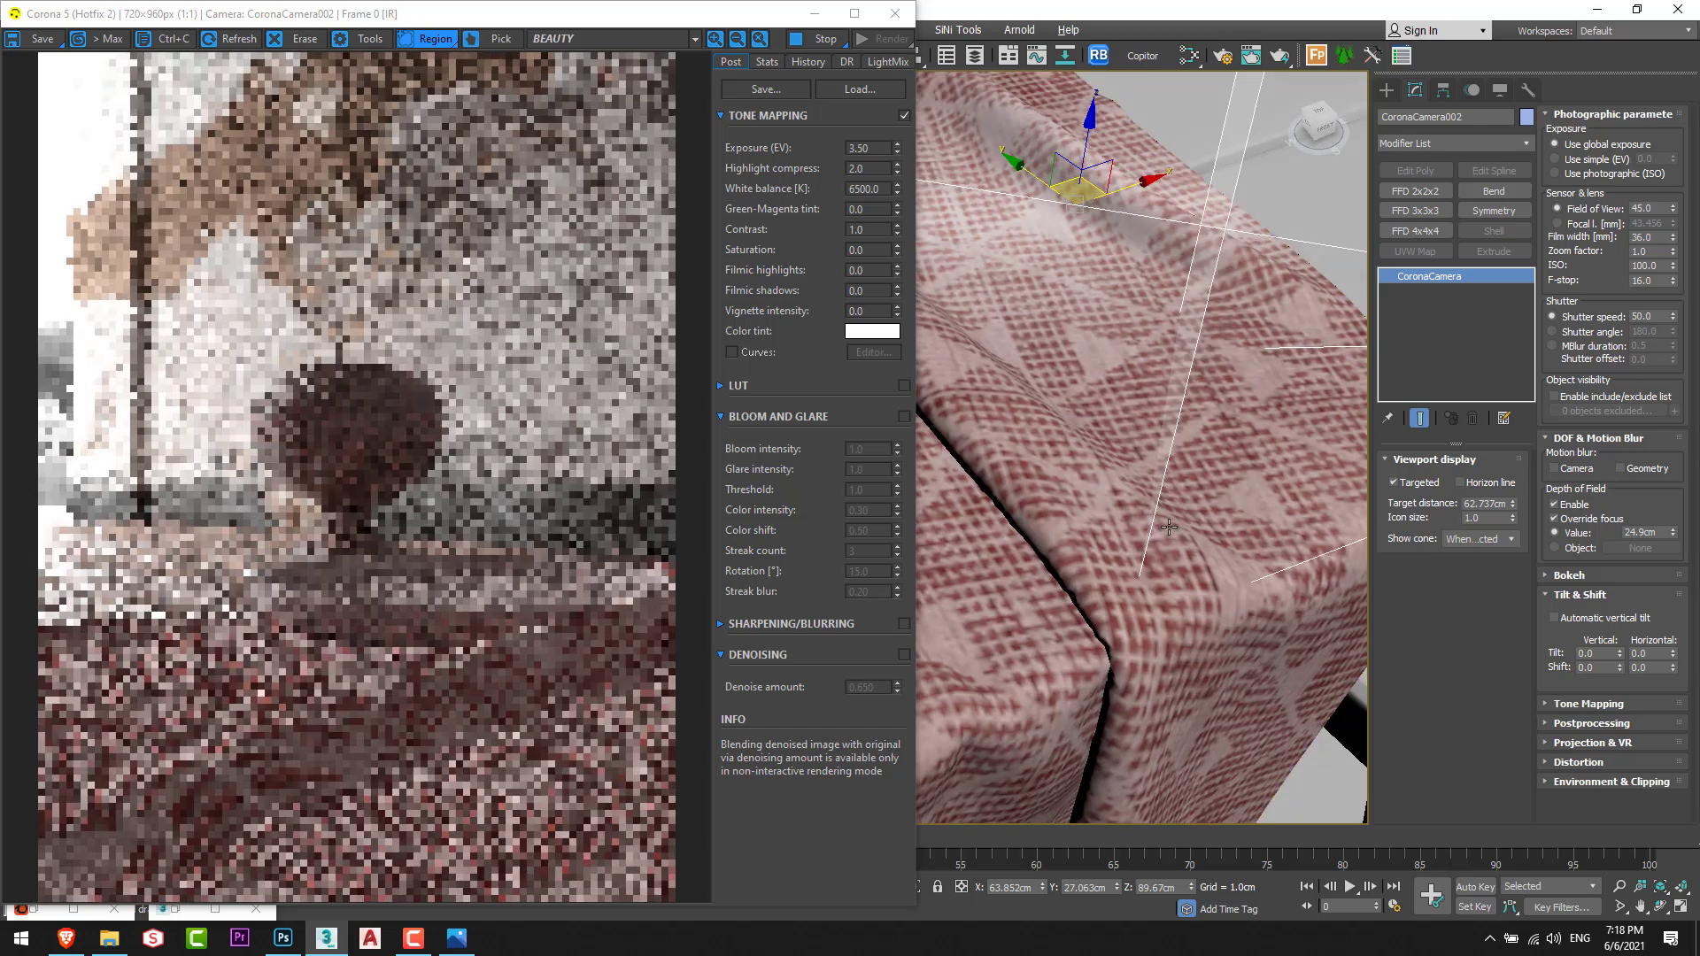